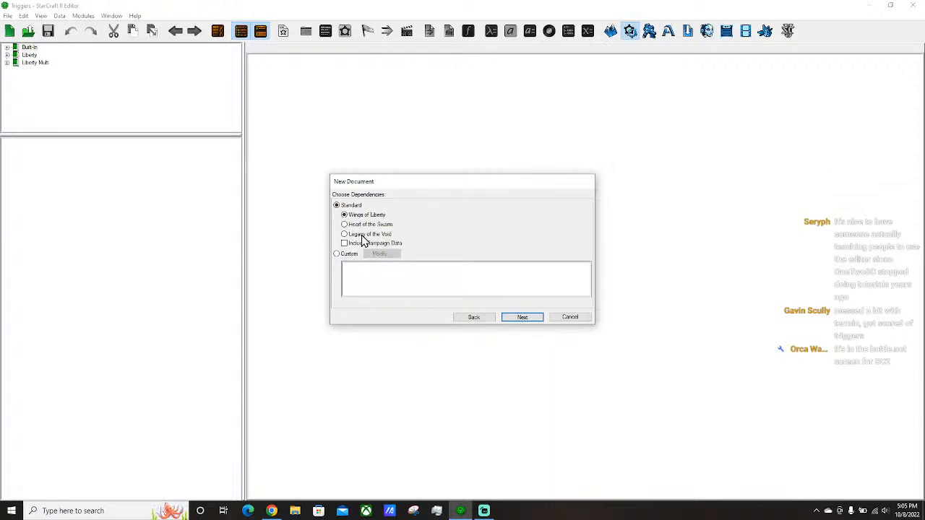
Give the new document custom dependencies by adding the standard mod Mods/BalanceMulti.SC2Mod, and continue to the map configuration
click(346, 254)
click(377, 253)
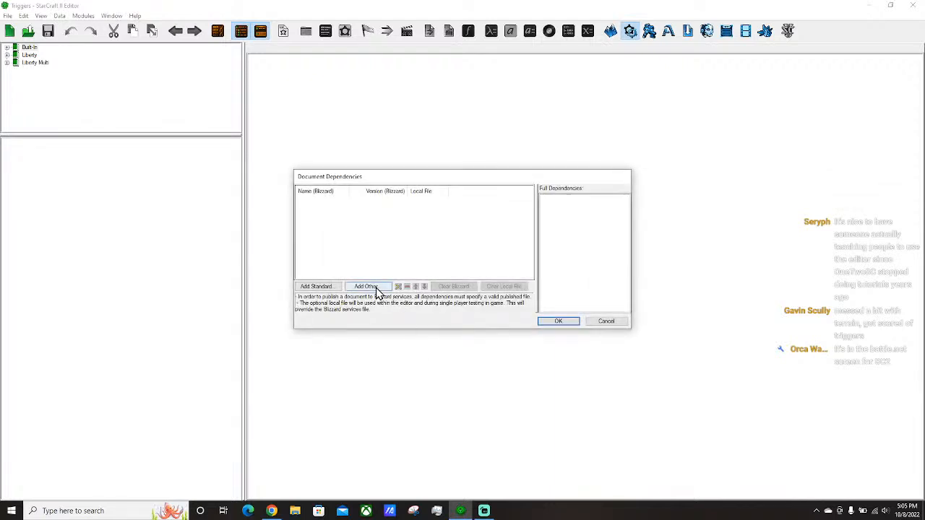
click(319, 287)
scroll(442, 265, down, 3)
click(396, 228)
click(463, 297)
click(558, 322)
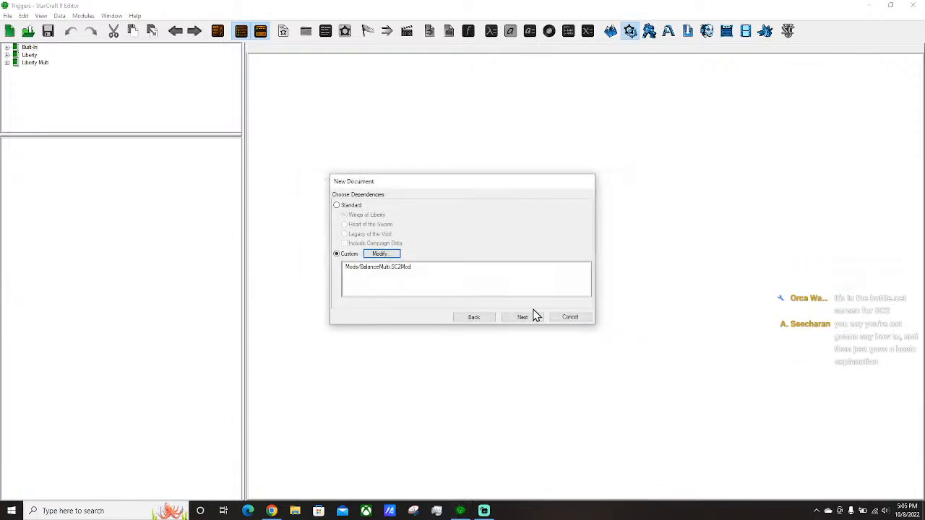
click(531, 318)
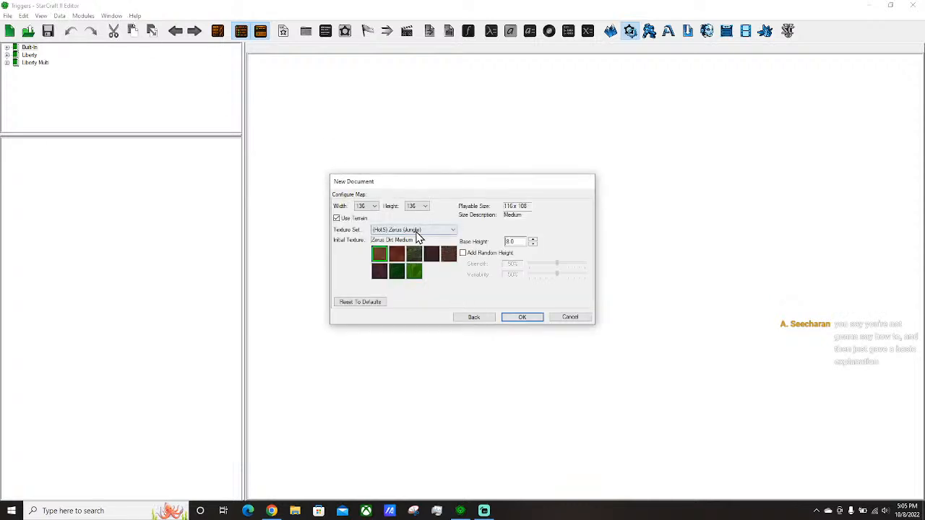
Choose a different texture set for the new map and create the map
click(427, 231)
scroll(425, 284, up, 4)
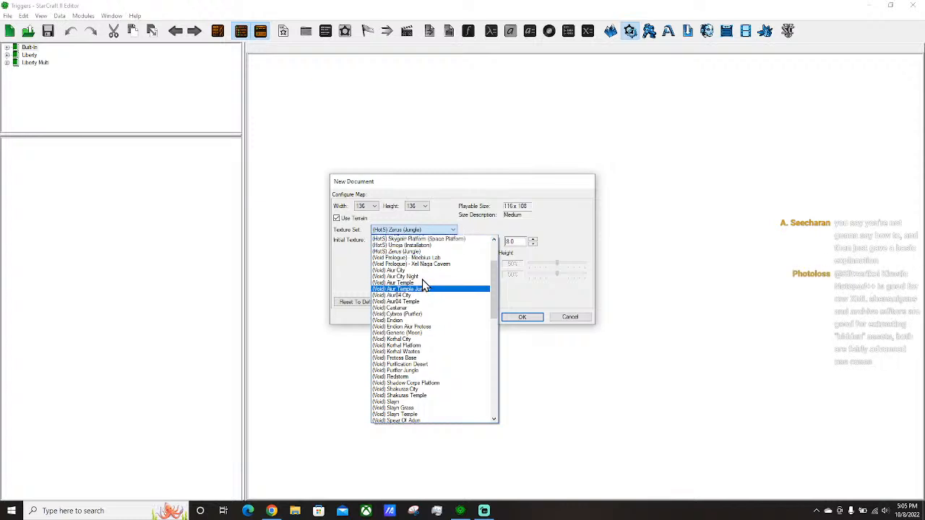
scroll(425, 283, down, 3)
click(403, 230)
click(403, 231)
scroll(417, 299, down, 4)
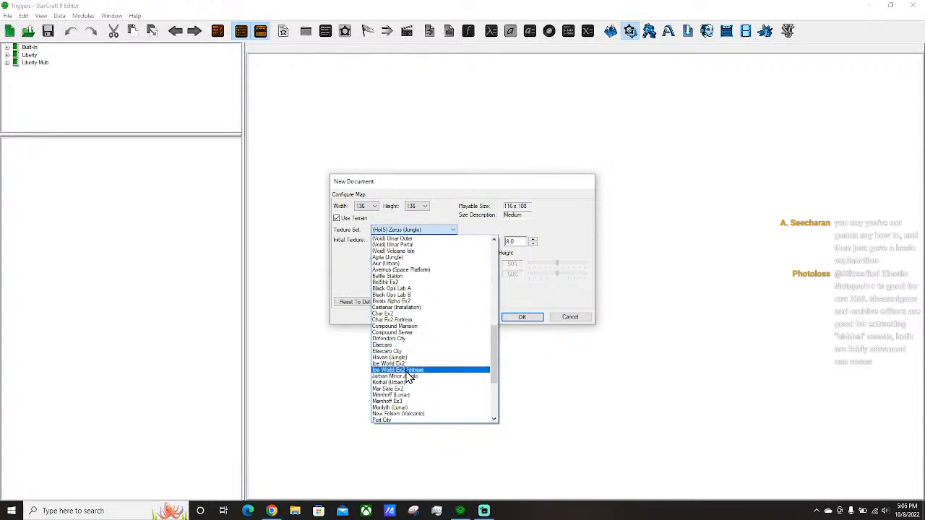
scroll(421, 366, down, 1)
click(409, 267)
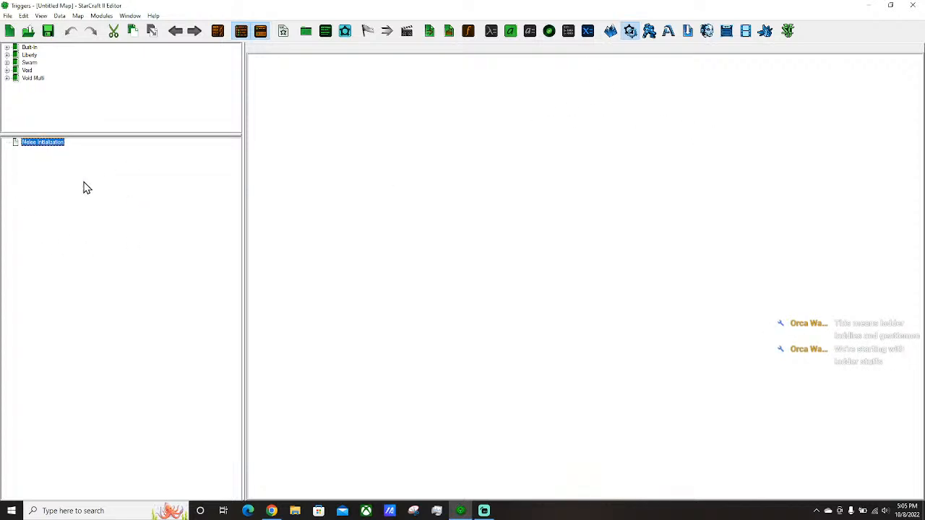
Open the Melee Initialization trigger and look through the list of actions that could be added to it
click(32, 143)
right_click(40, 143)
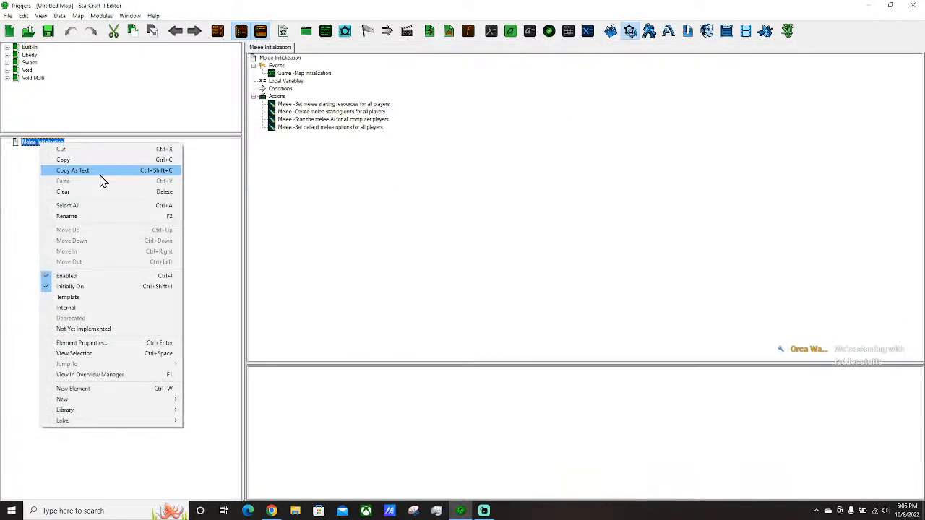
click(263, 392)
right_click(325, 128)
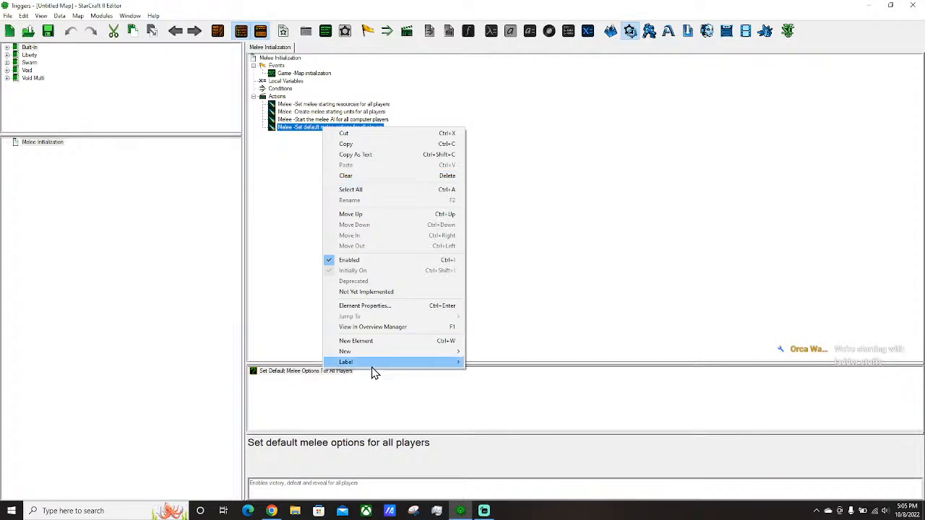
mouse_move(362, 354)
click(531, 387)
scroll(610, 296, down, 4)
scroll(610, 296, up, 15)
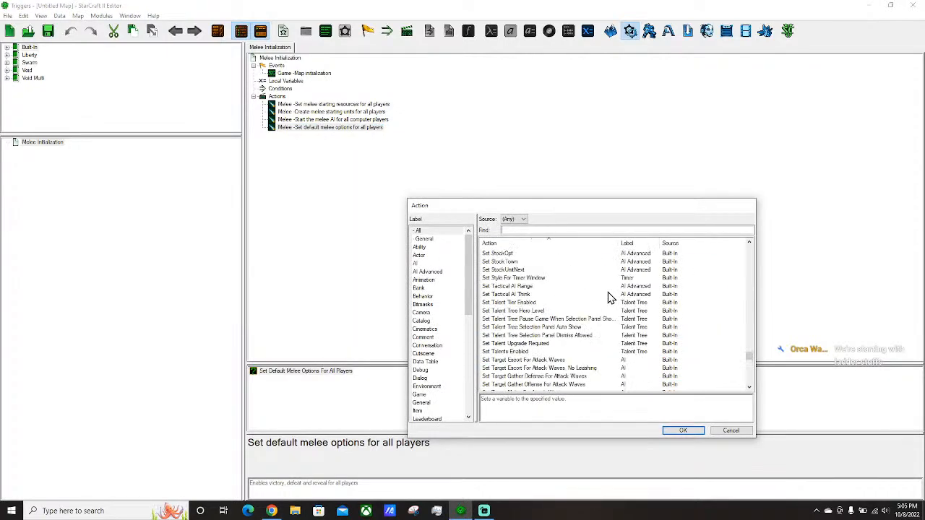
scroll(609, 296, up, 12)
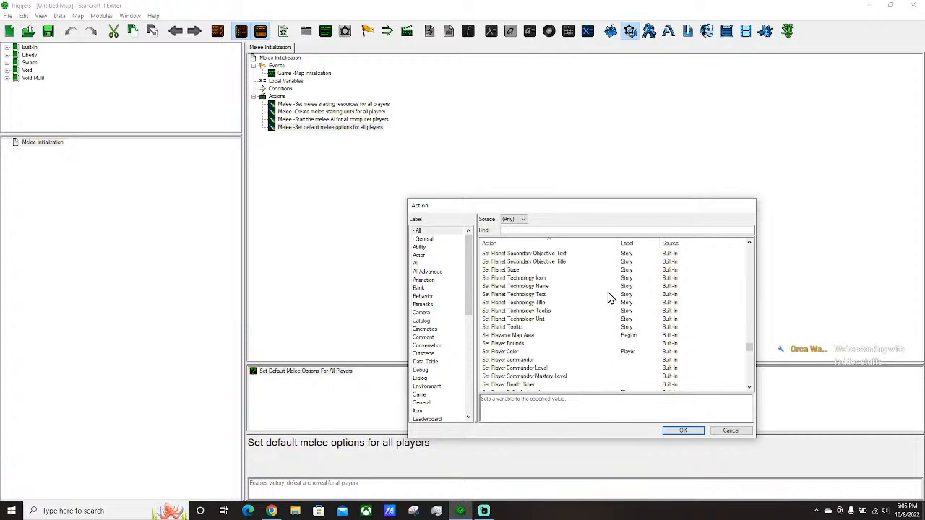
scroll(609, 297, up, 12)
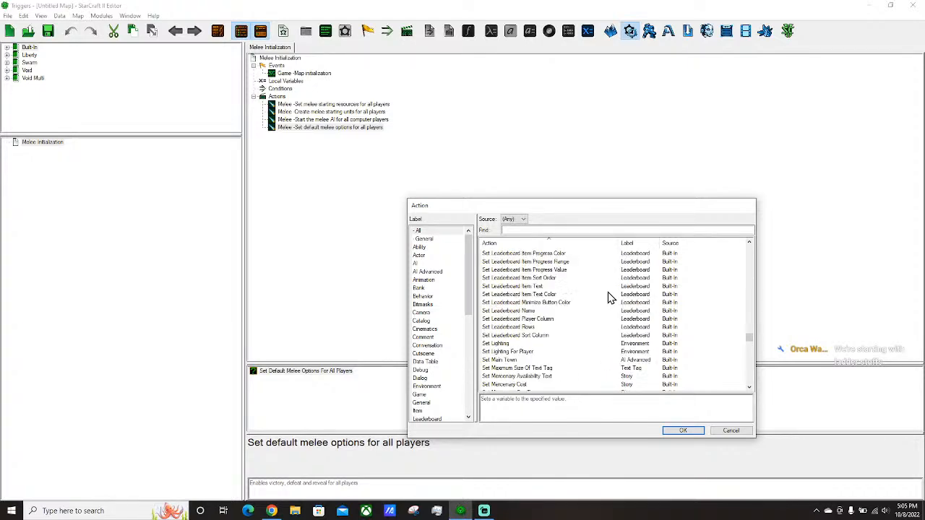
scroll(609, 296, up, 12)
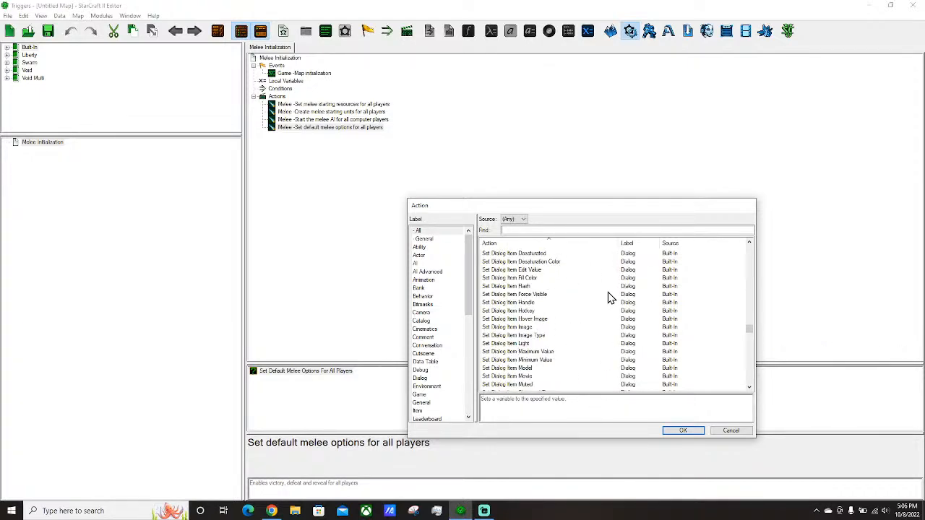
click(730, 431)
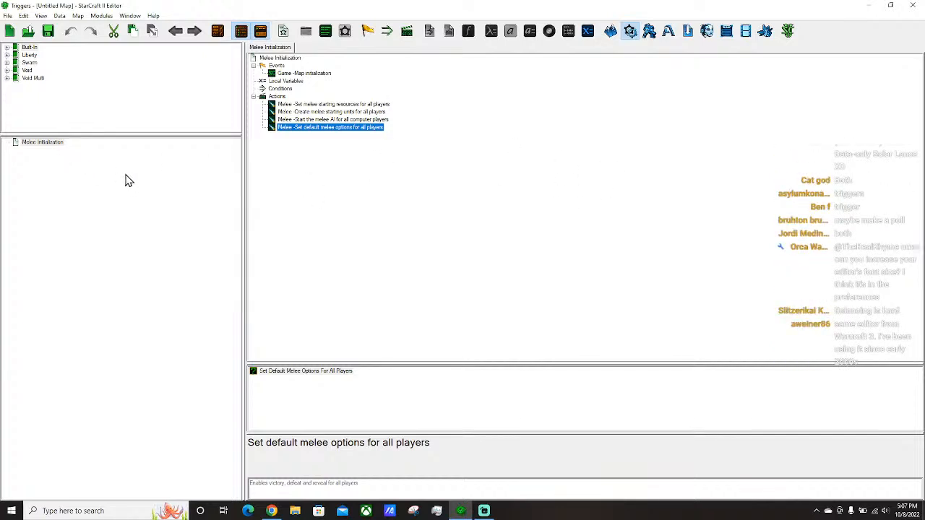
click(180, 207)
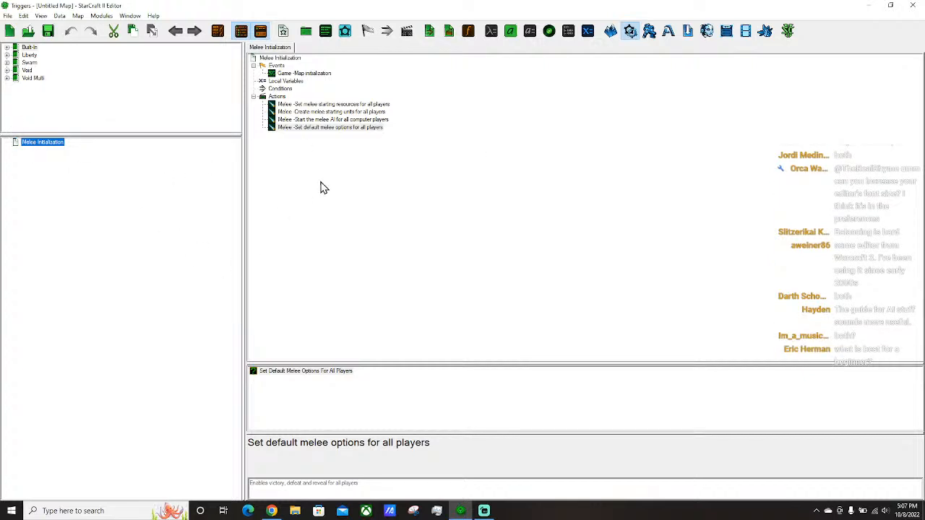
click(389, 154)
click(85, 286)
Switch to the Terrain module and choose the Mineral Field unit for placement with the Neutral owner
click(611, 30)
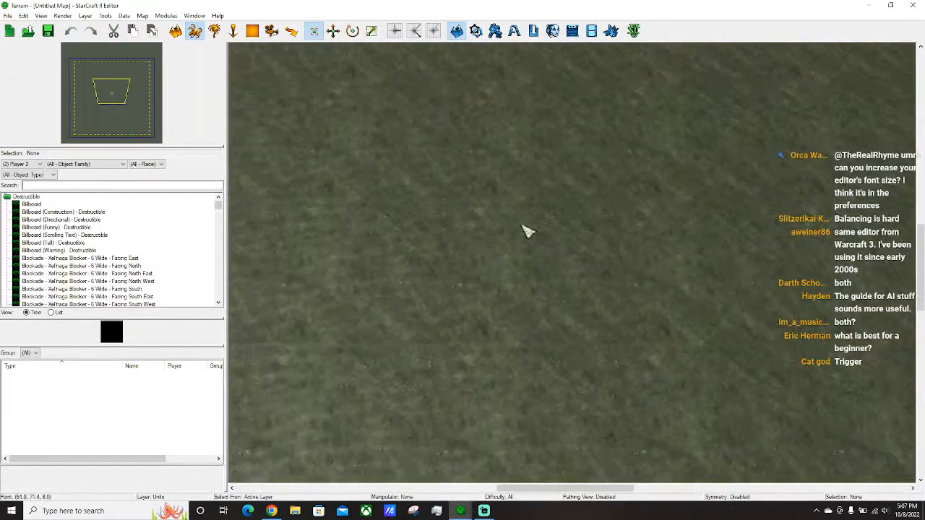
click(21, 164)
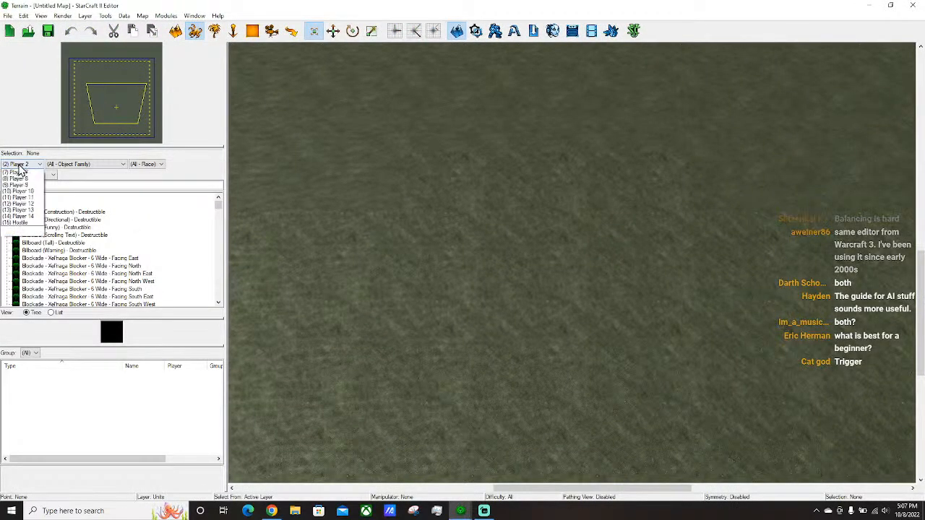
click(17, 173)
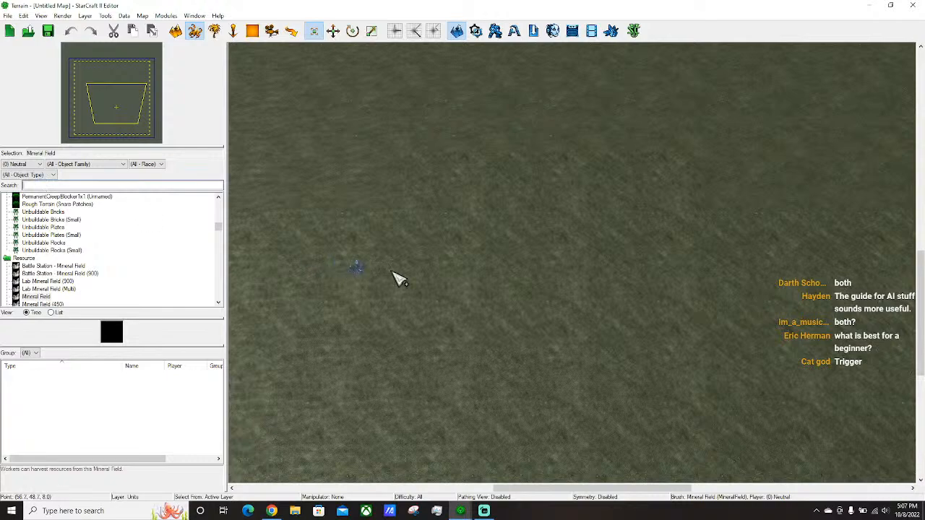
right_drag(433, 253, 202, 292)
click(22, 299)
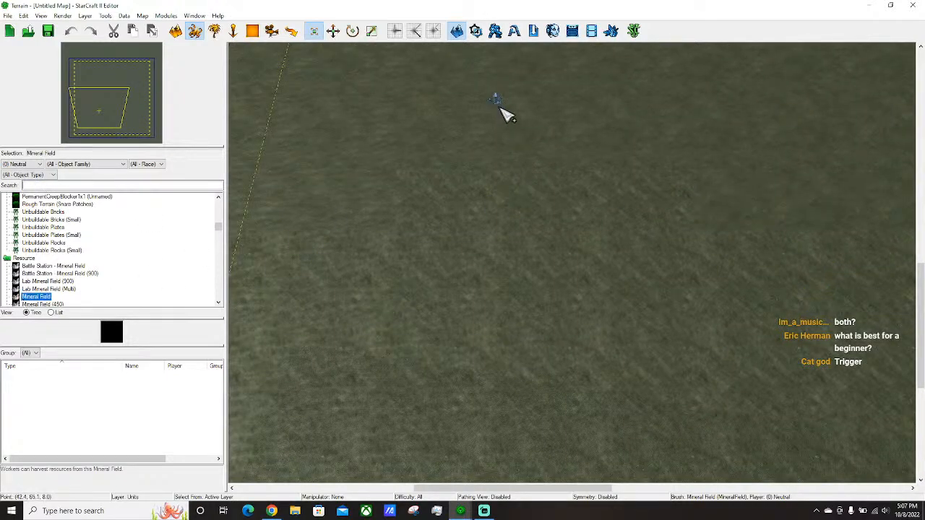
Place seven neutral mineral fields on the map and arrange them in a curved resource line
drag(501, 108, 499, 193)
scroll(518, 167, up, 5)
mouse_move(519, 167)
right_down()
mouse_move(506, 327)
mouse_move(471, 311)
right_up()
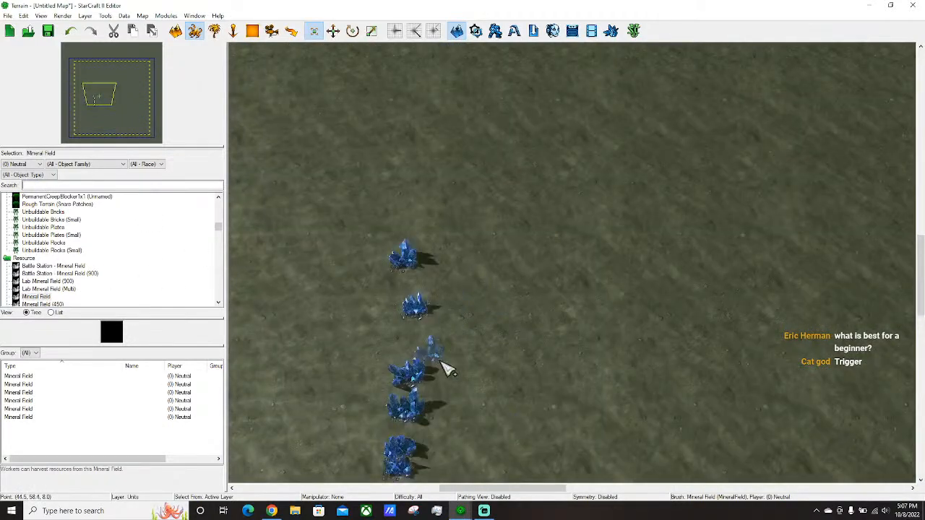
click(428, 356)
key(Escape)
drag(381, 219, 497, 355)
drag(495, 293, 471, 323)
Place a Player 1 Command Center facing the inner side of the mineral arc
click(22, 164)
click(25, 181)
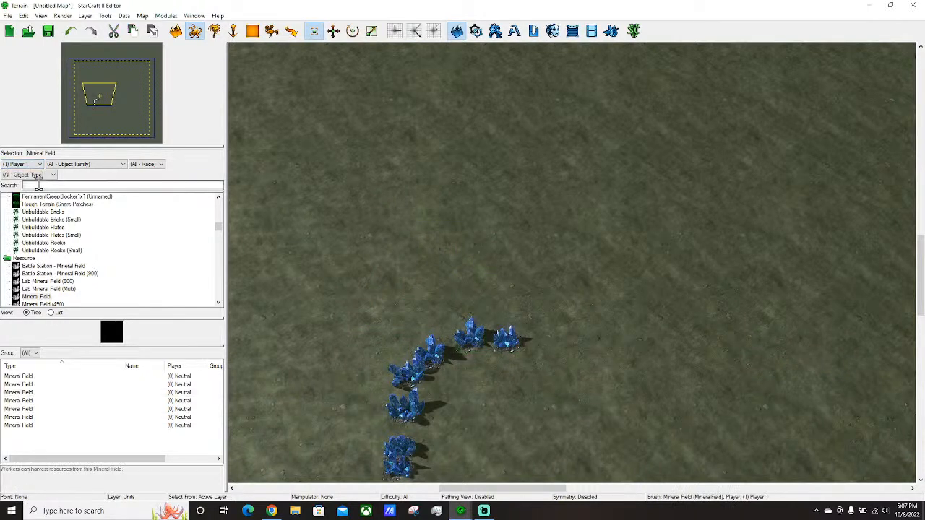
click(38, 185)
text(comman)
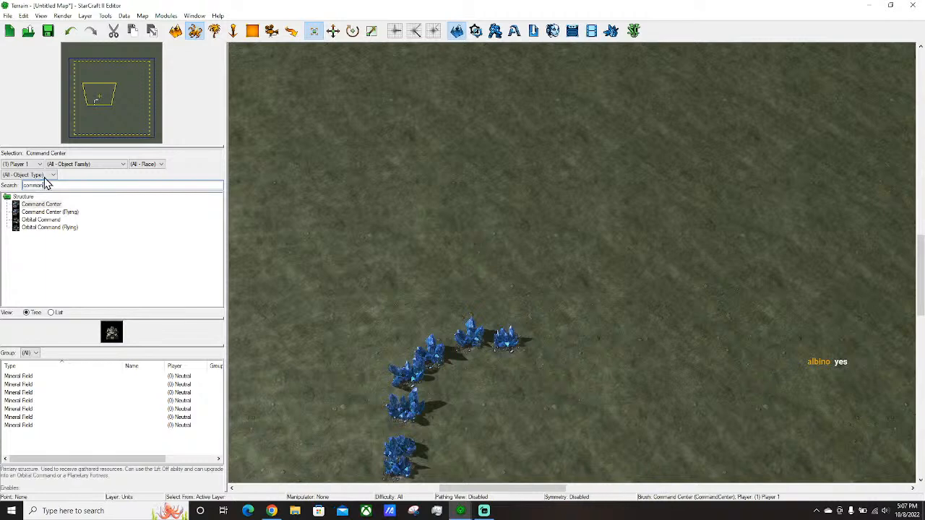
click(45, 206)
right_drag(605, 376, 563, 238)
click(519, 185)
key(Escape)
click(509, 177)
click(299, 221)
Place four Player 1 SCVs between the mineral fields and the Command Center
double_click(57, 185)
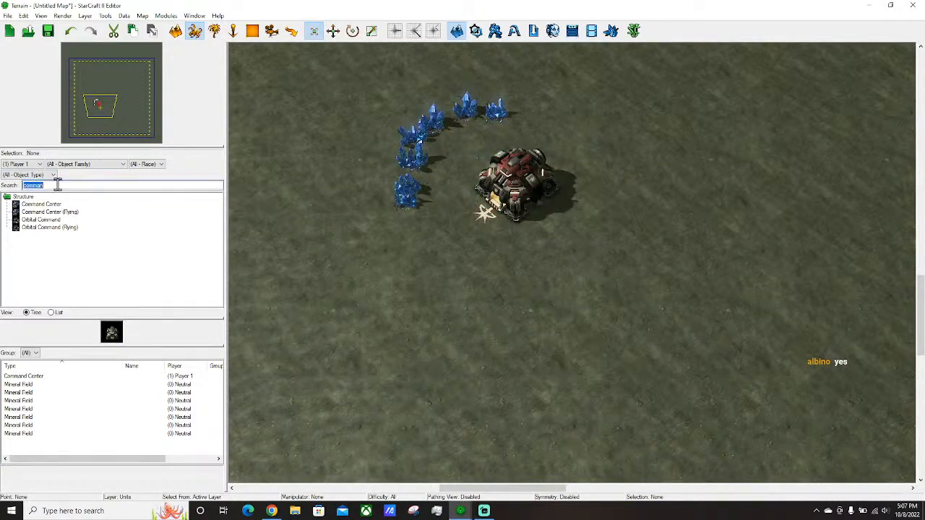
text(scv)
click(27, 203)
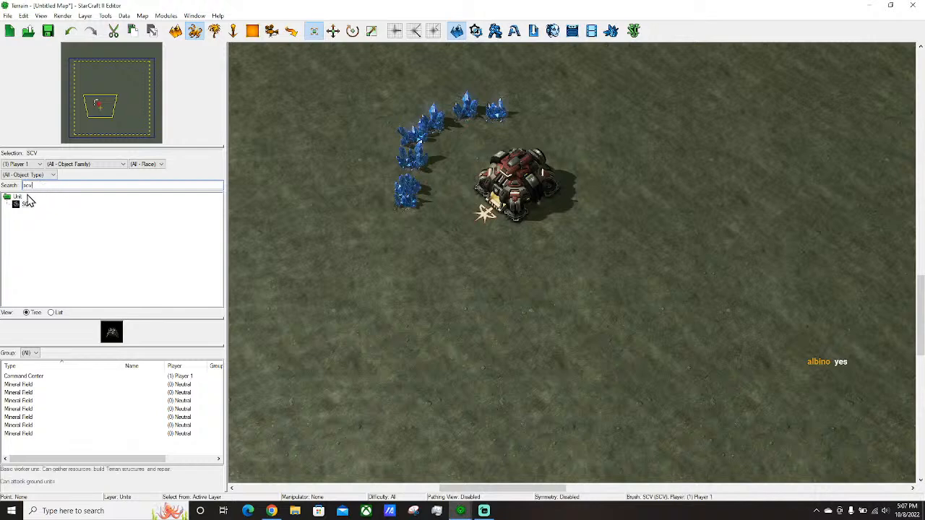
click(488, 130)
click(463, 157)
click(453, 181)
click(449, 199)
Place a Player 2 Command Center on open ground east of the Player 1 base
click(32, 164)
click(21, 185)
double_click(52, 185)
text(c)
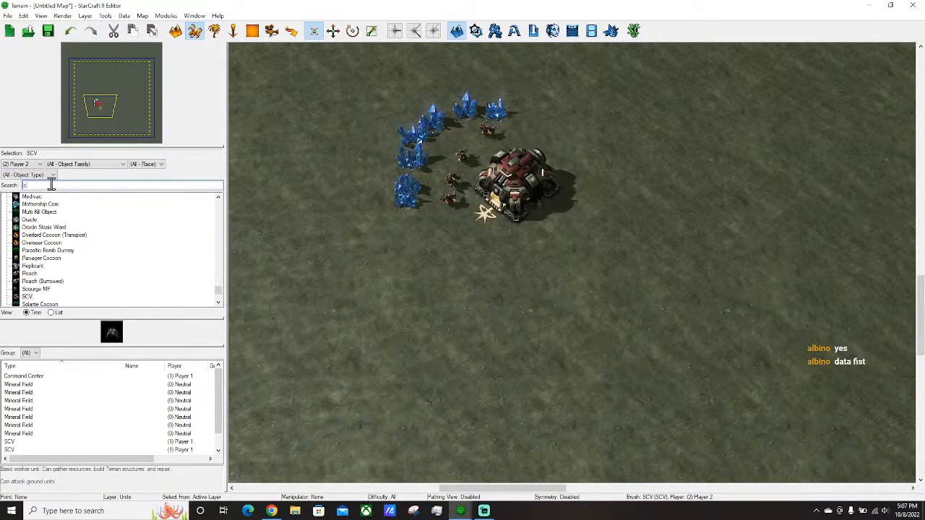
text(amman)
click(56, 205)
right_drag(746, 192, 526, 294)
right_drag(592, 296, 547, 241)
click(547, 242)
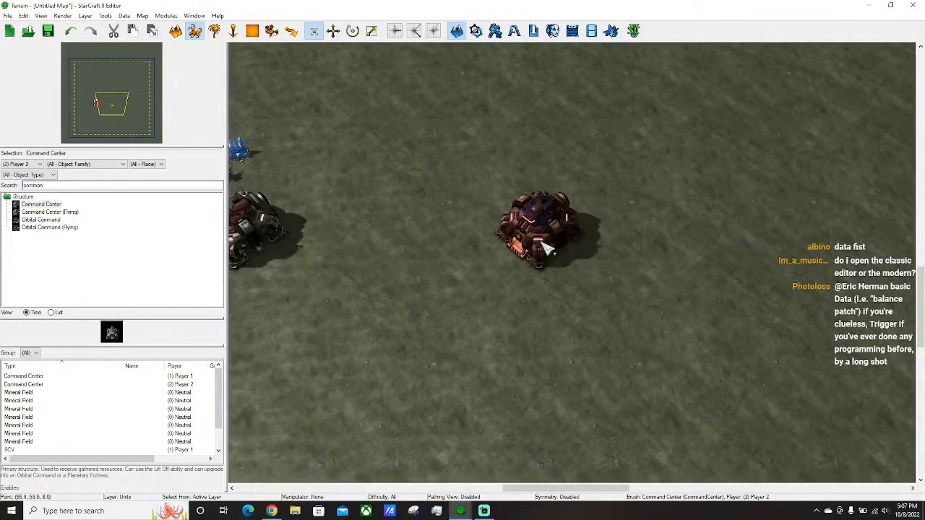
right_drag(381, 243, 565, 238)
Place four Player 2 Barracks, two south of each Command Center
double_click(63, 183)
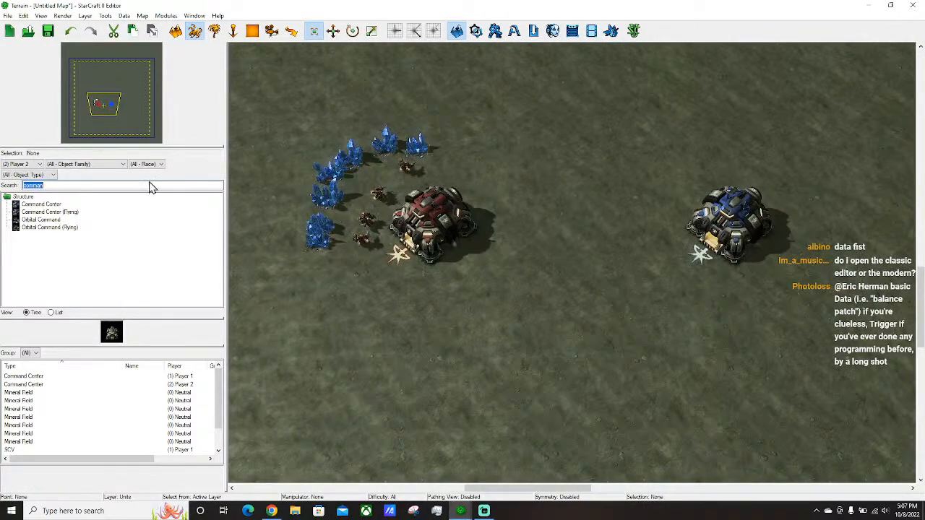
click(31, 167)
click(32, 166)
double_click(49, 185)
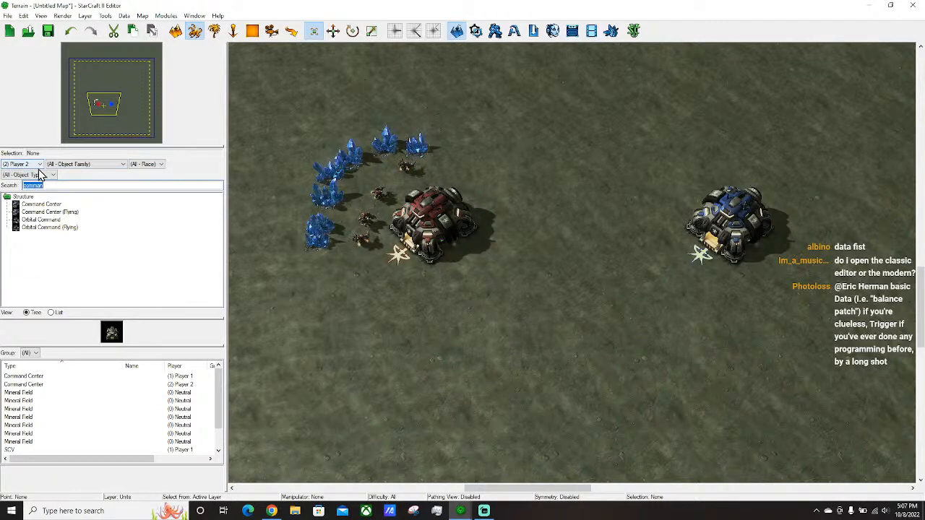
text(barra)
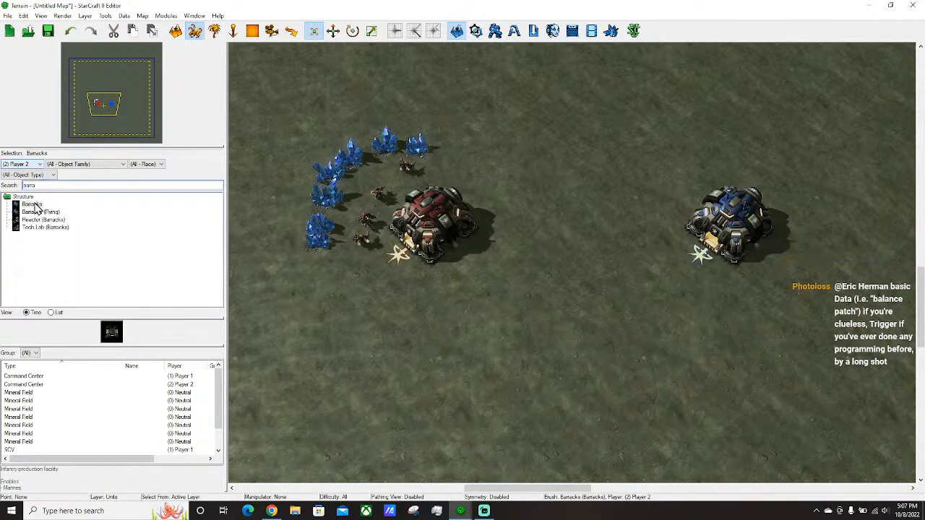
click(687, 310)
click(803, 356)
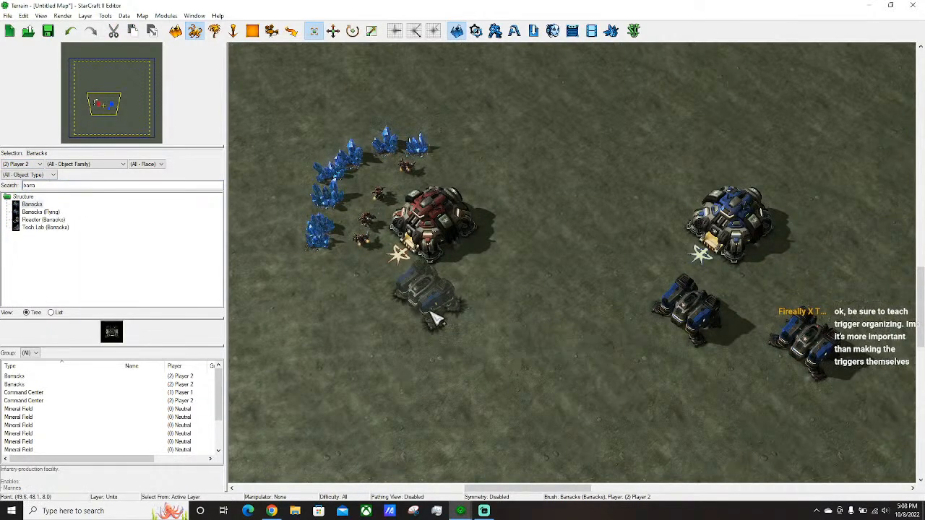
click(370, 353)
click(448, 335)
key(Escape)
Change the owner of the two Barracks beside the Player 1 Command Center to Player 1
drag(526, 292, 288, 392)
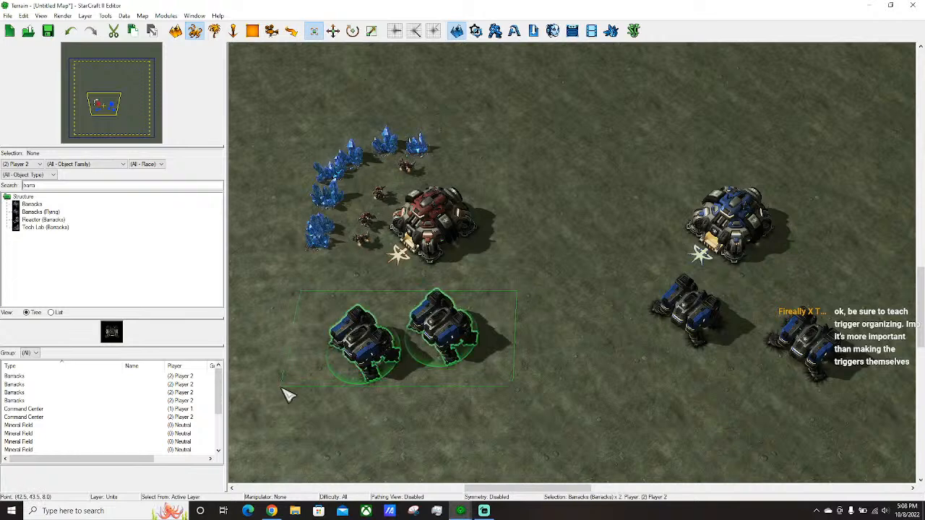
click(22, 164)
click(22, 181)
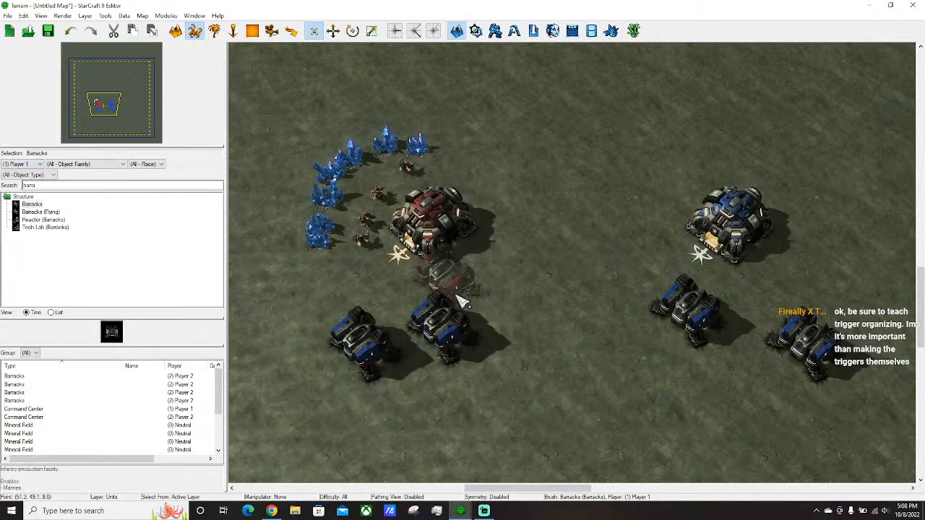
drag(505, 283, 295, 396)
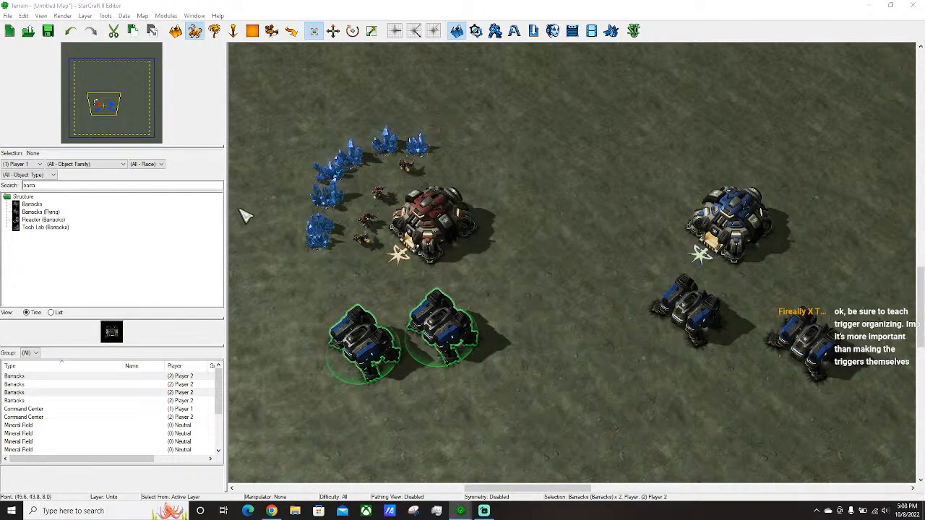
key(Return)
click(114, 139)
click(173, 150)
click(178, 166)
click(220, 337)
click(585, 228)
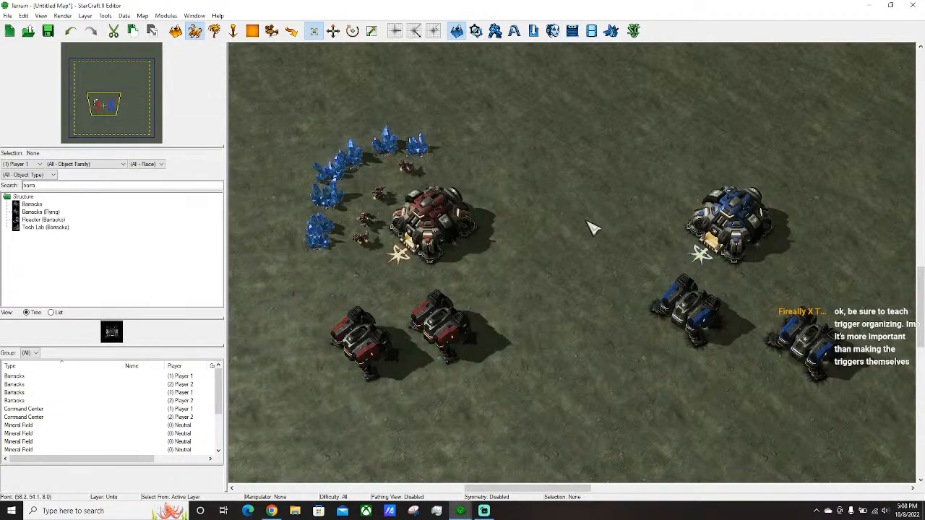
middle_drag(497, 244, 684, 186)
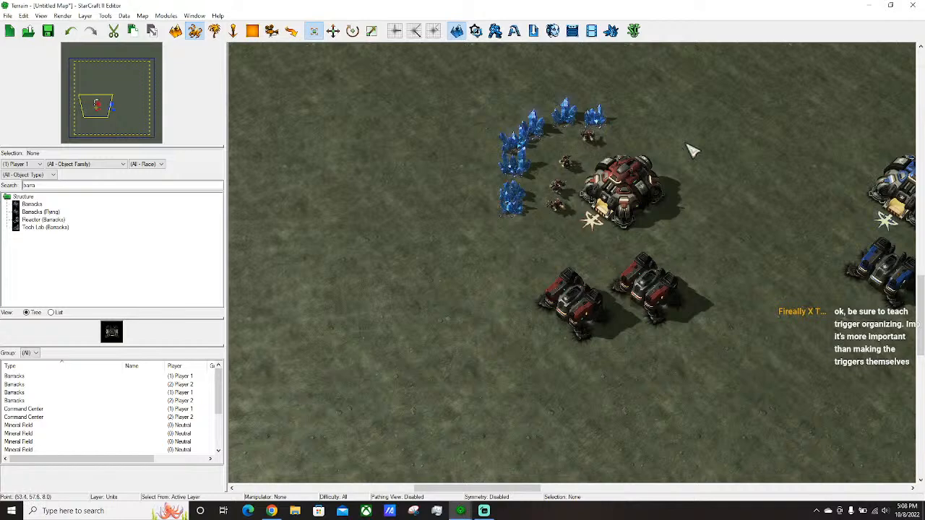
middle_drag(824, 340, 542, 397)
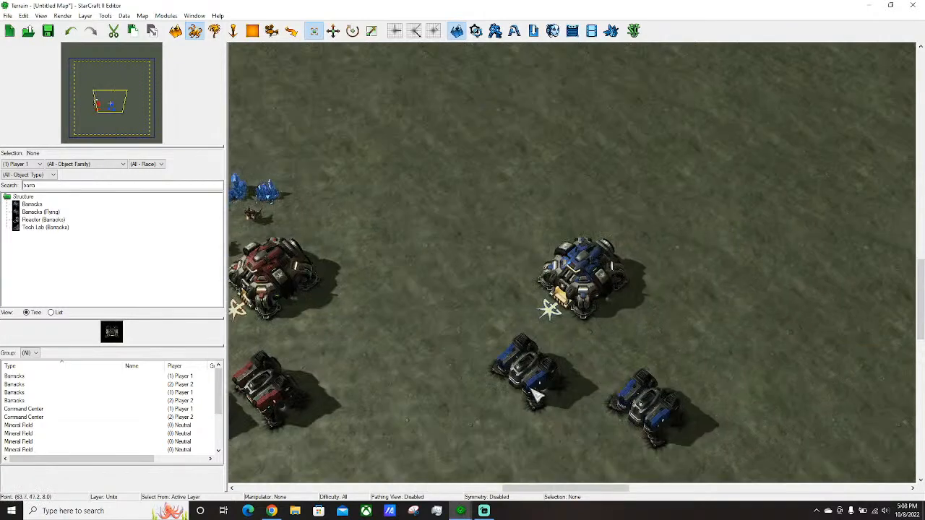
Switch from the terrain to the trigger module and open the Melee Initialization trigger
click(476, 31)
click(38, 142)
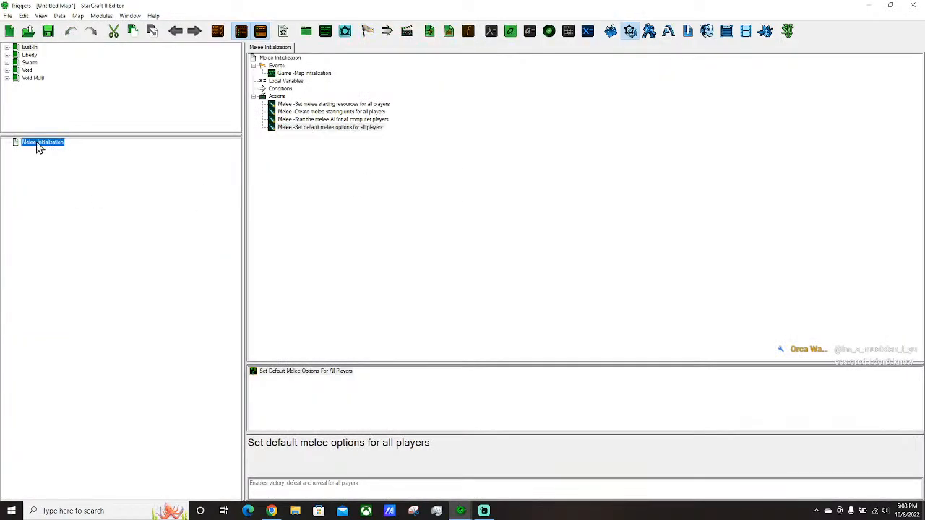
right_click(38, 142)
mouse_move(133, 403)
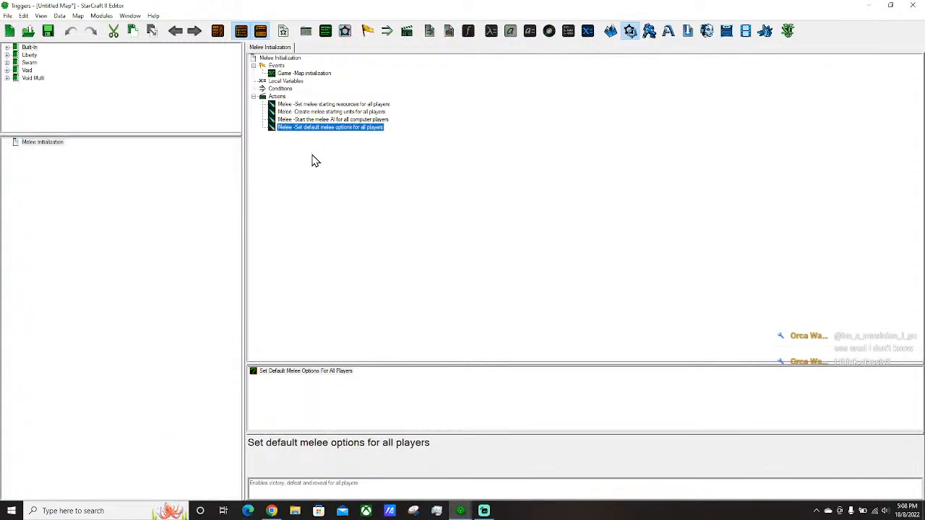
click(33, 143)
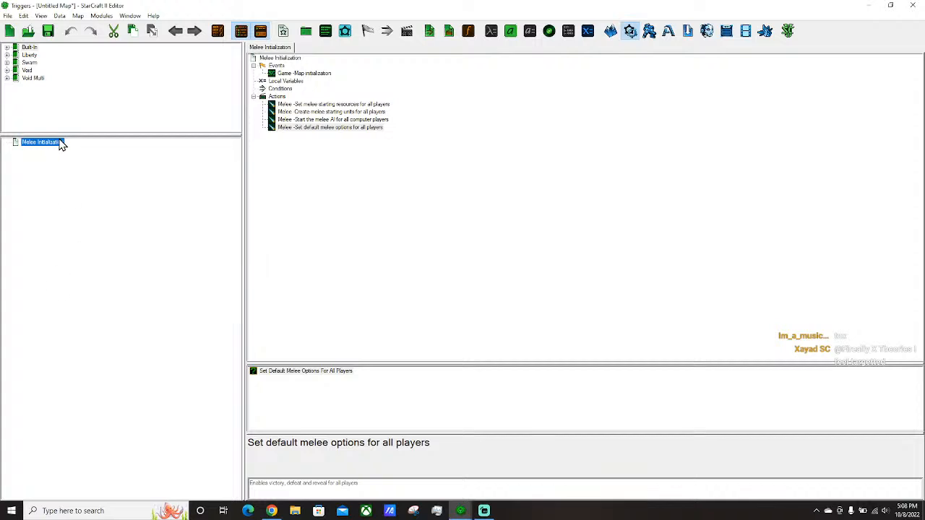
click(423, 180)
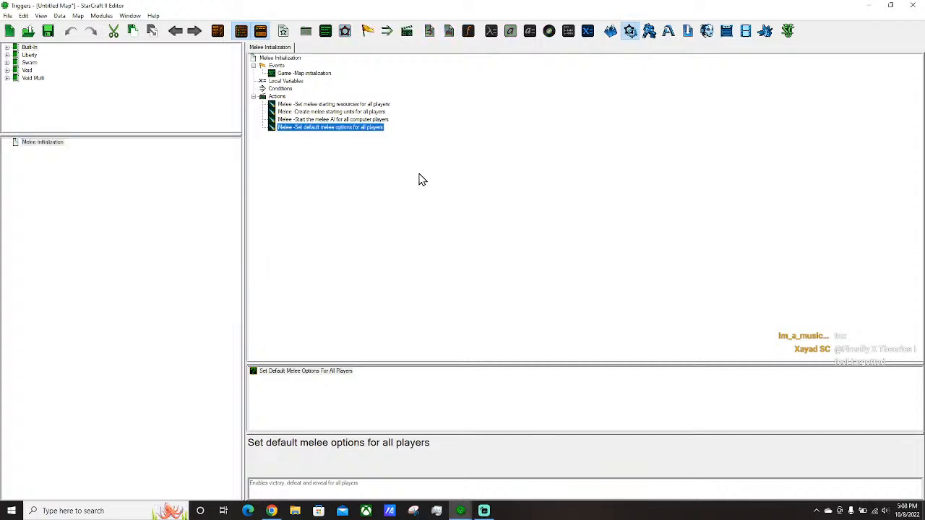
Examine the Melee Initialization trigger's map initialization event, its conditions and its melee actions
click(283, 65)
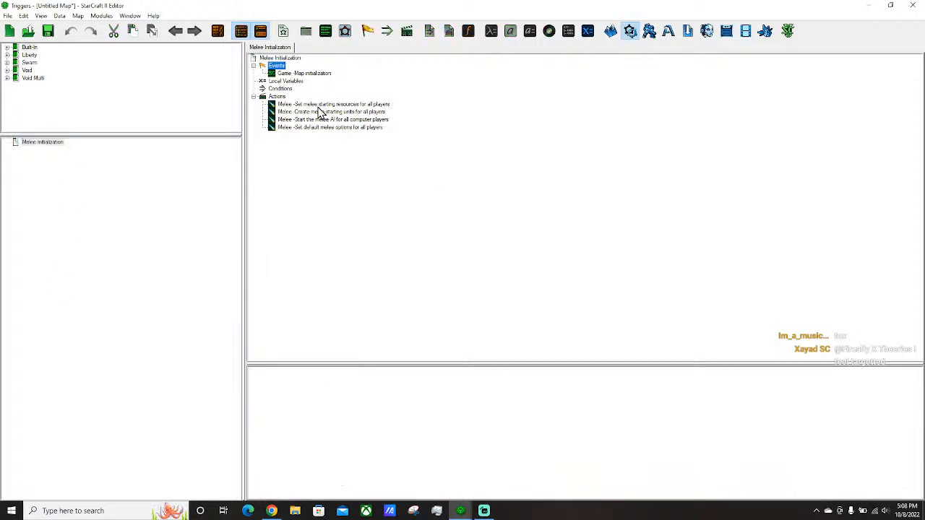
click(275, 74)
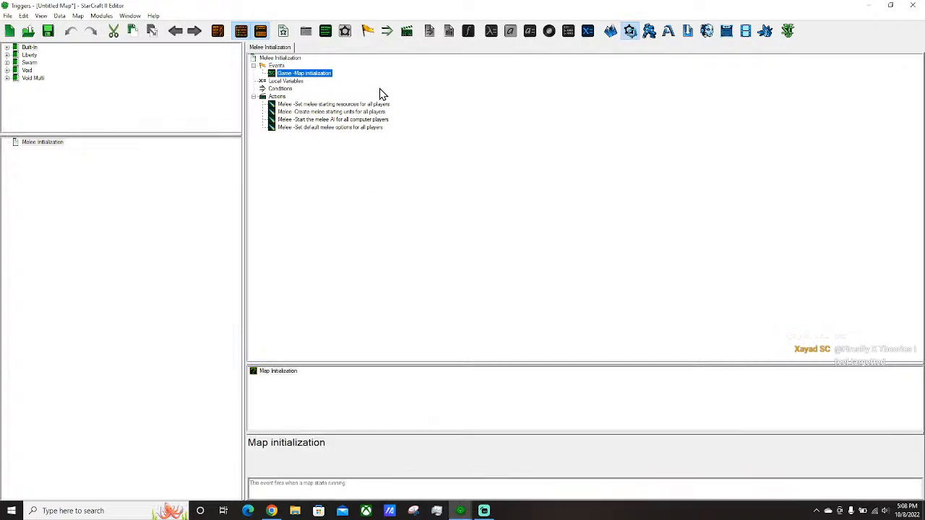
click(306, 91)
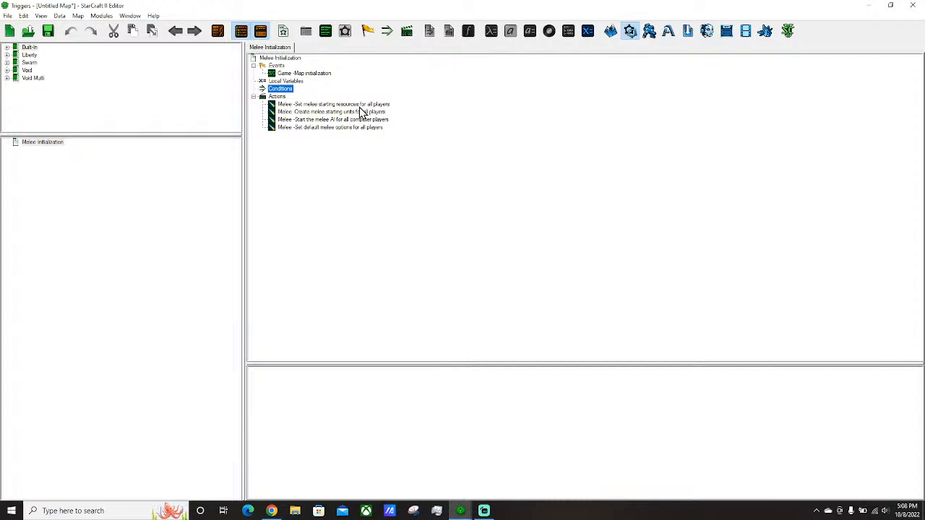
click(296, 74)
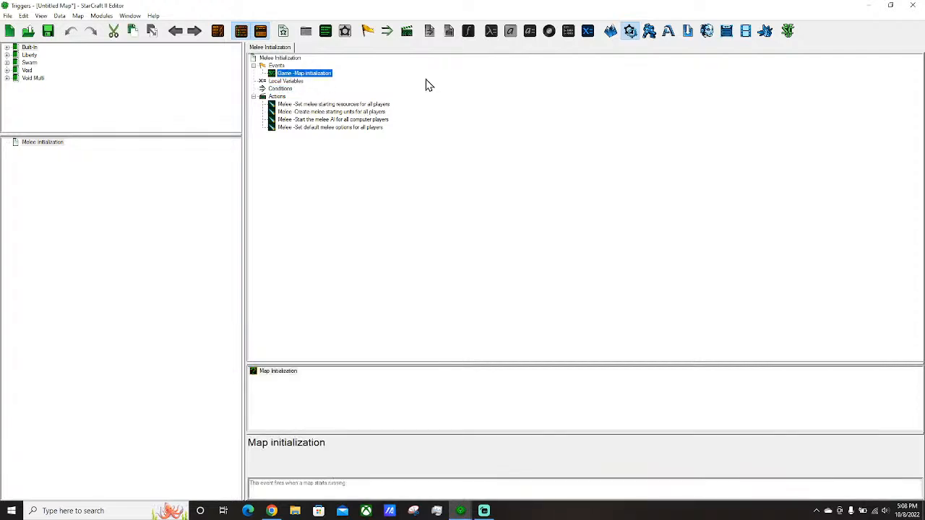
click(279, 88)
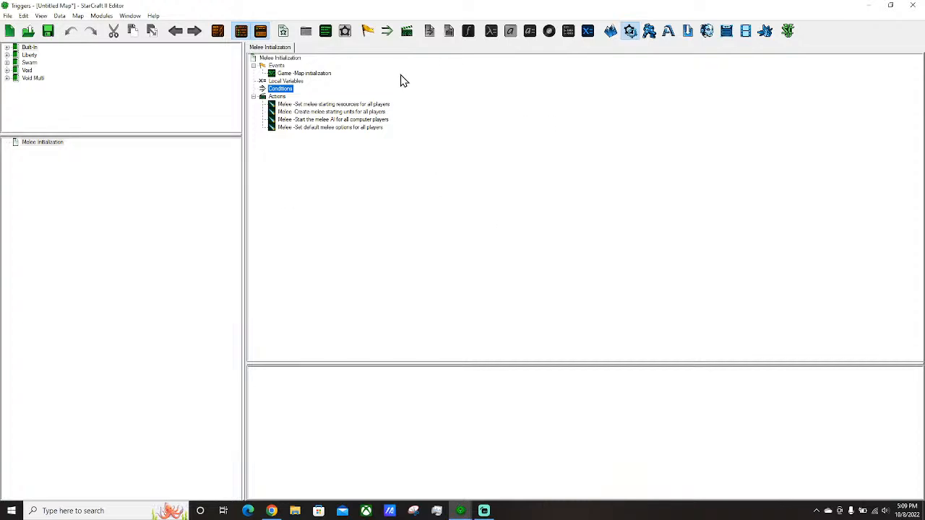
click(287, 75)
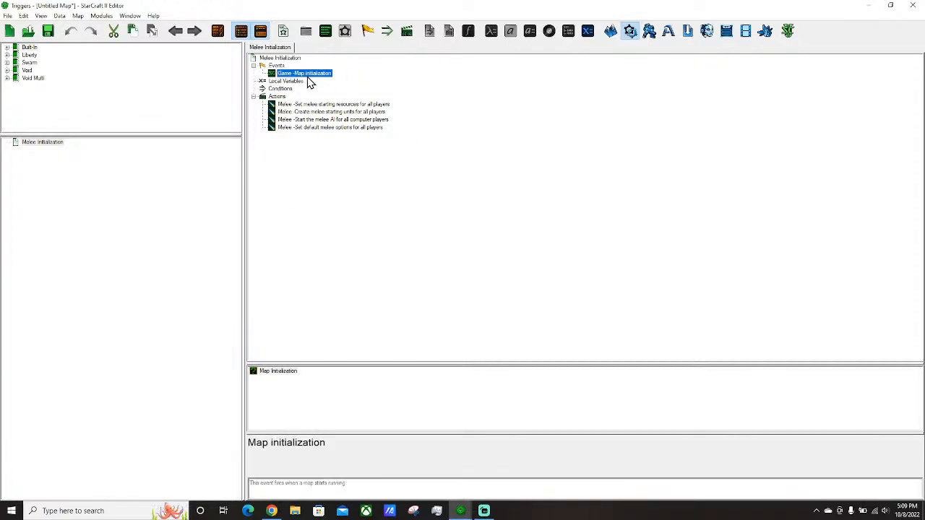
click(277, 89)
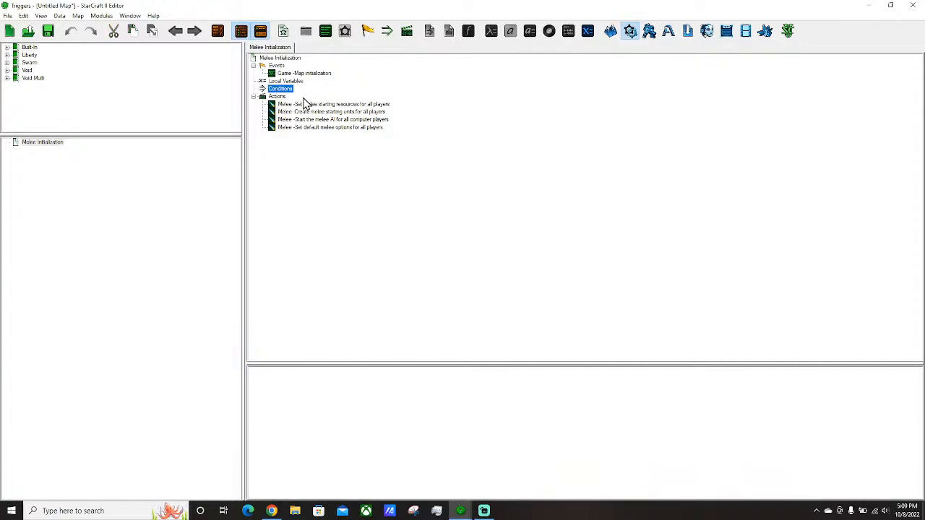
click(288, 105)
click(267, 98)
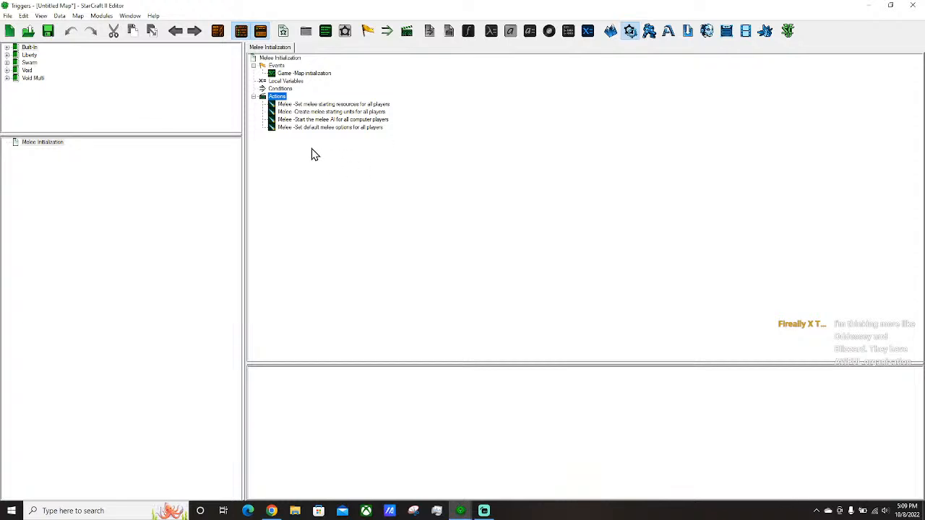
click(315, 105)
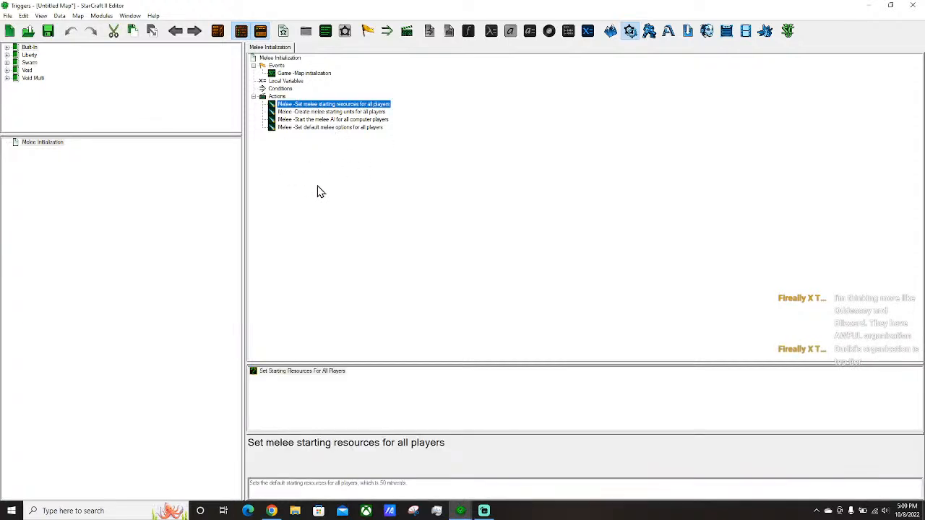
click(279, 97)
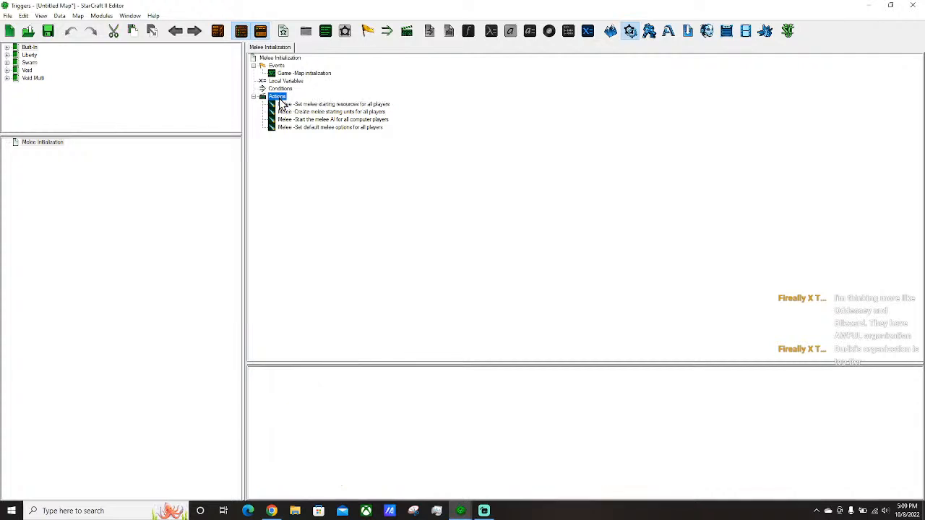
click(294, 106)
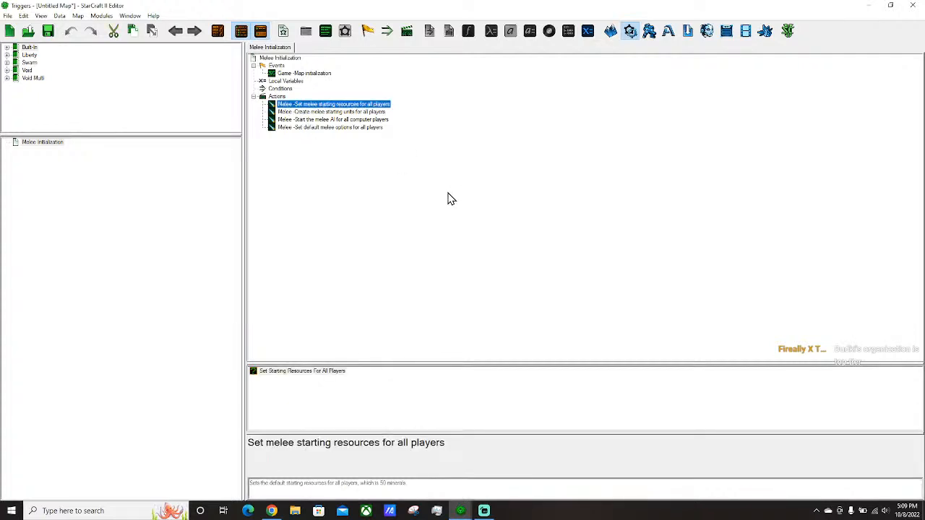
click(278, 97)
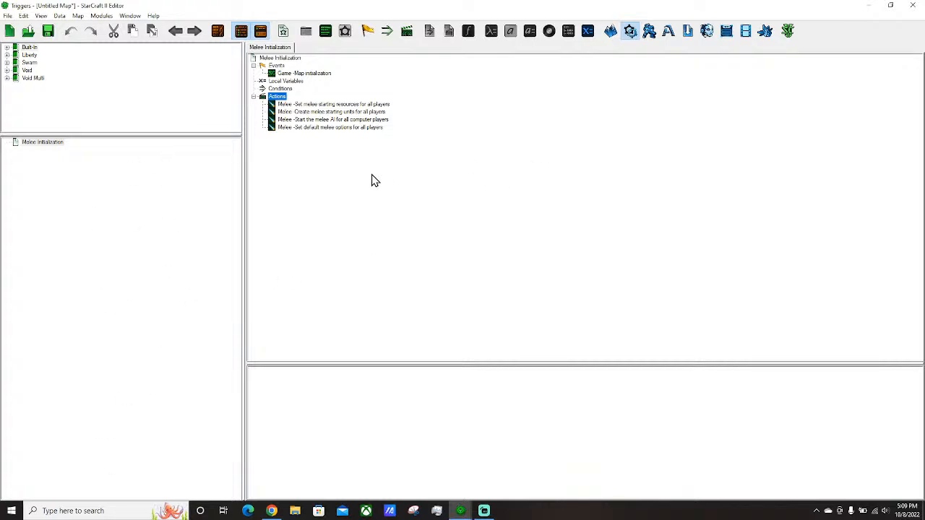
click(346, 119)
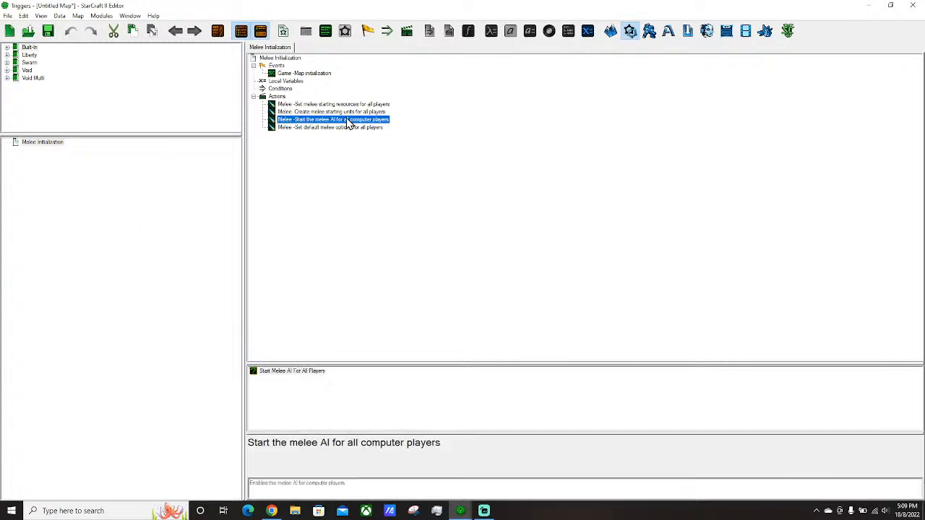
click(341, 105)
double_click(341, 106)
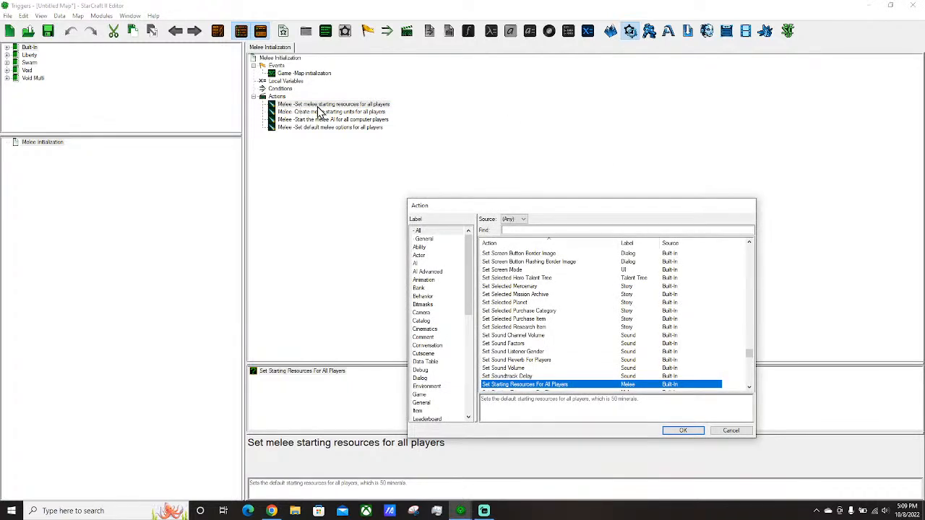
click(594, 230)
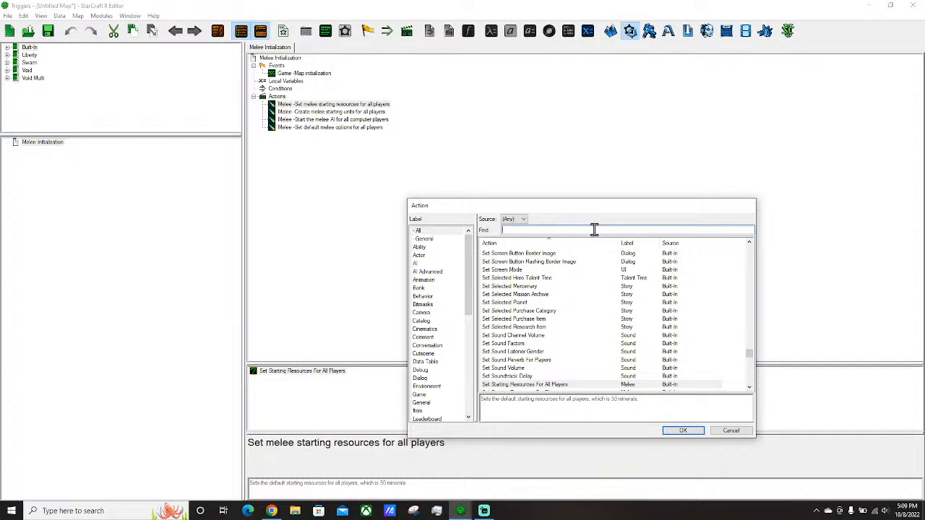
click(731, 430)
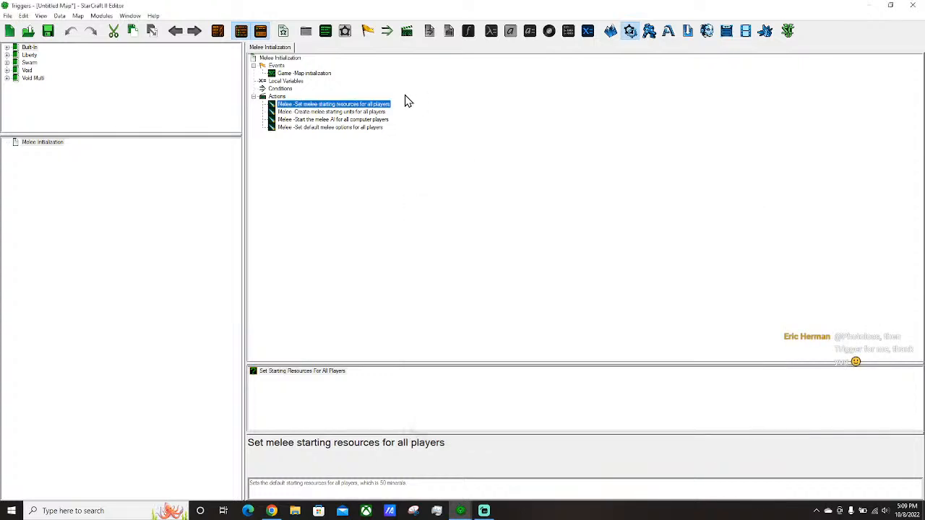
Replace the melee starting resources action with Modify Player Property (Integer), setting Player 1's Minerals to 5000
double_click(365, 105)
click(576, 229)
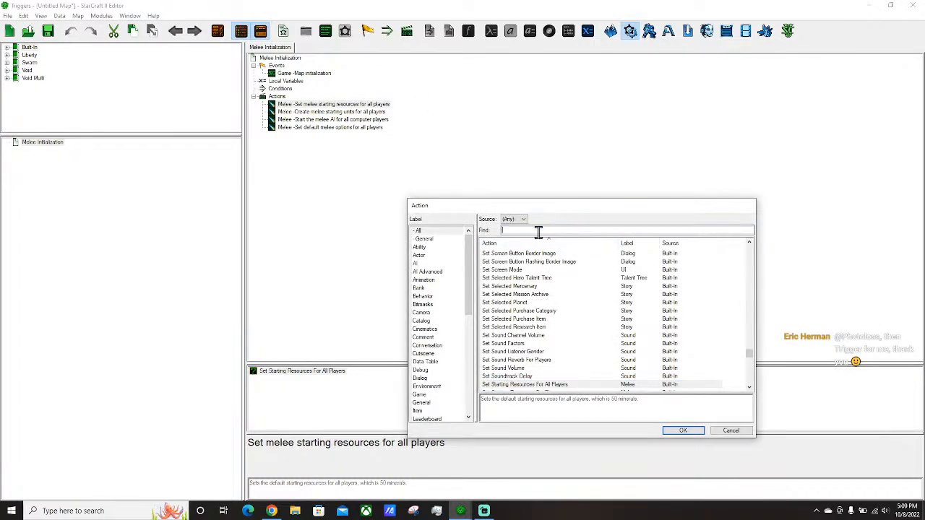
text(modif)
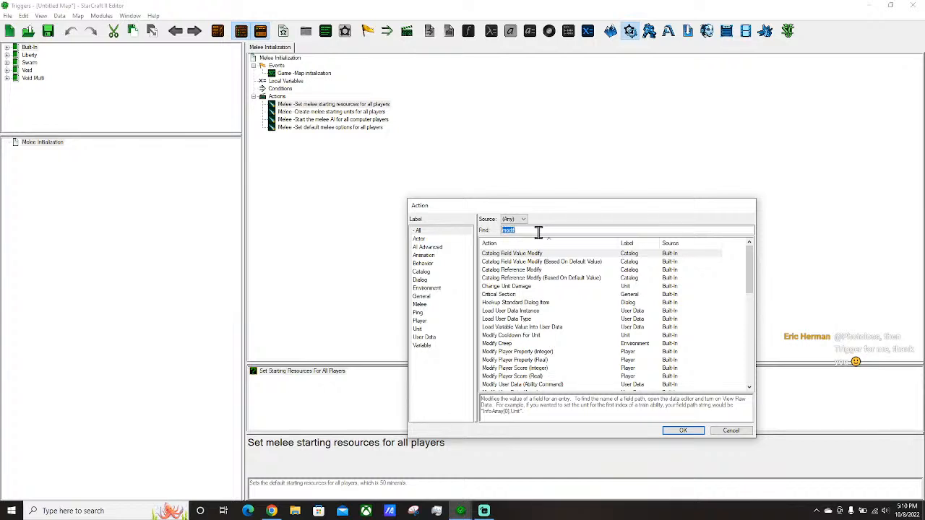
text(modify play)
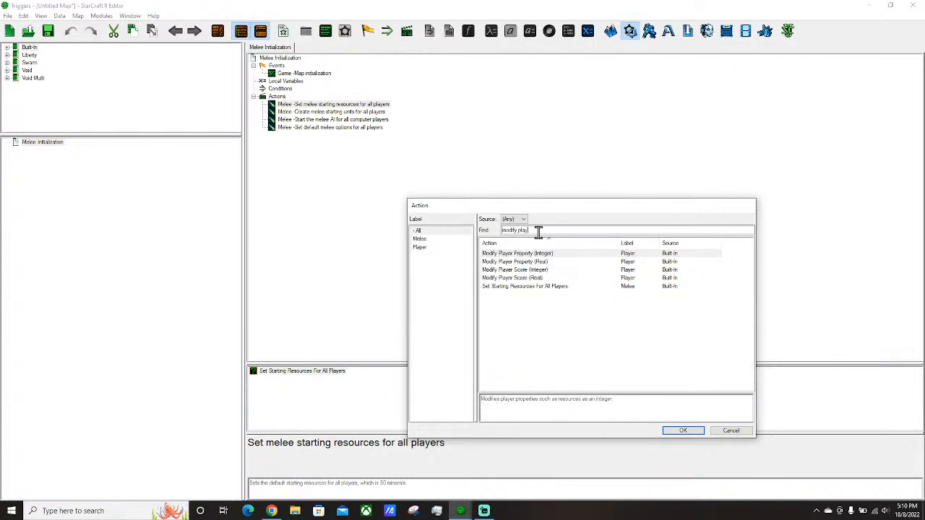
double_click(541, 255)
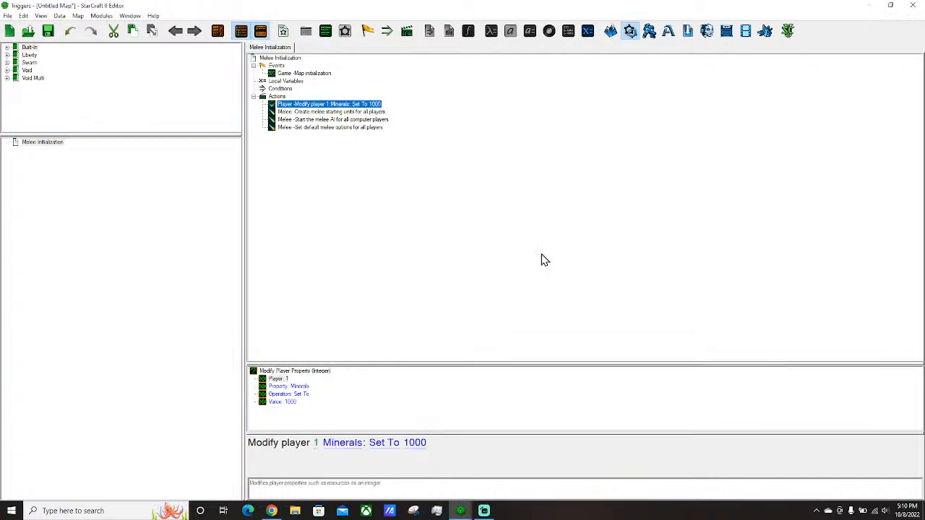
click(412, 444)
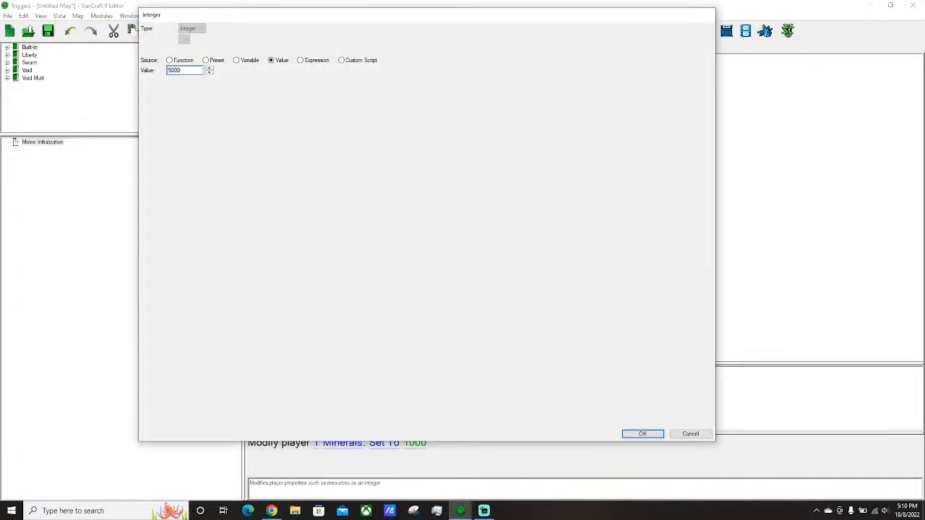
key(Return)
Duplicate the Player 1 minerals action and change the copy's property to Vespene
click(331, 105)
key(ctrl+c)
key(ctrl+v)
click(415, 443)
click(641, 433)
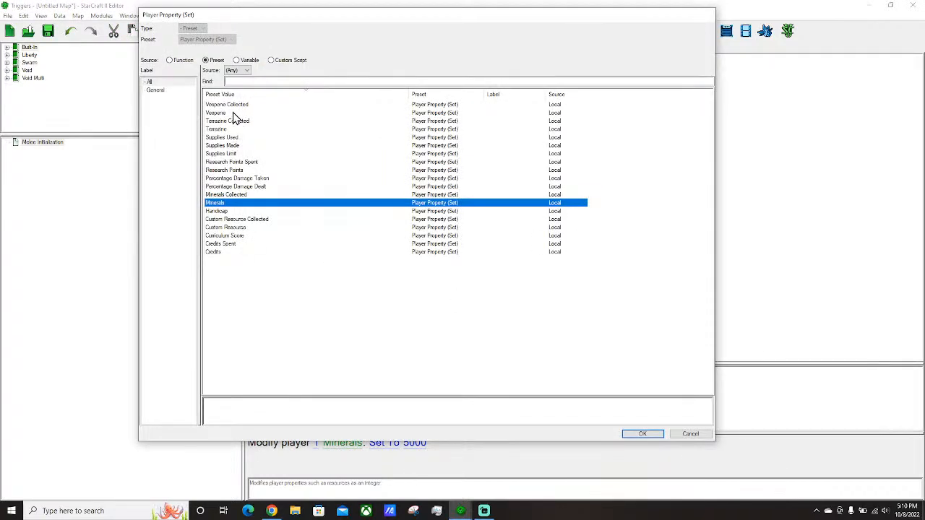
double_click(233, 112)
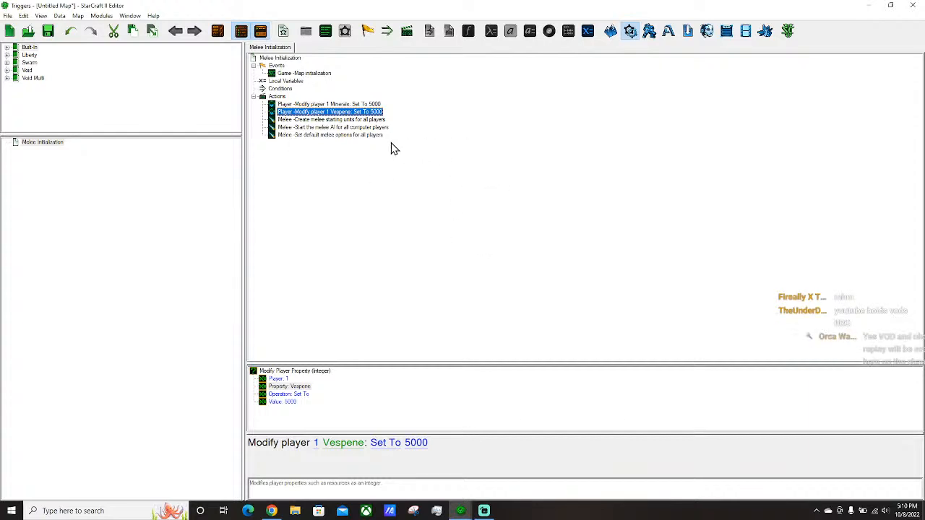
click(358, 127)
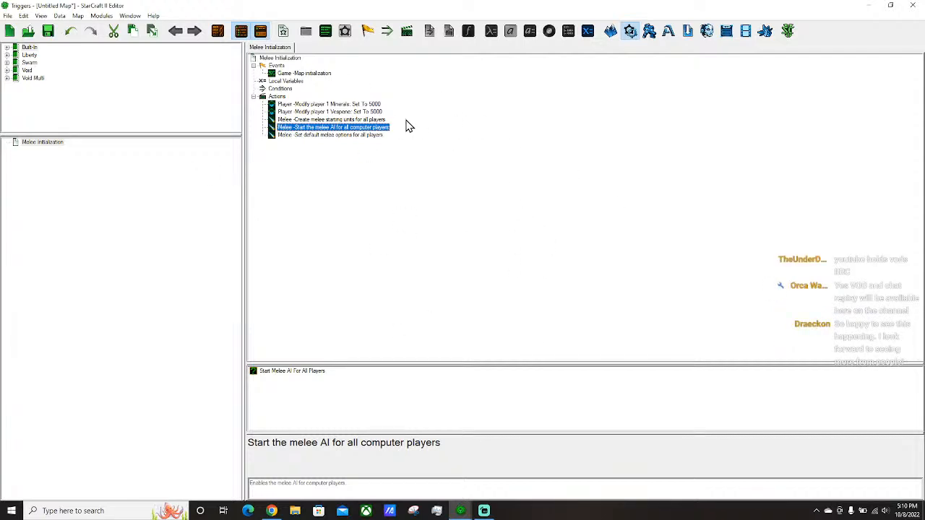
click(140, 167)
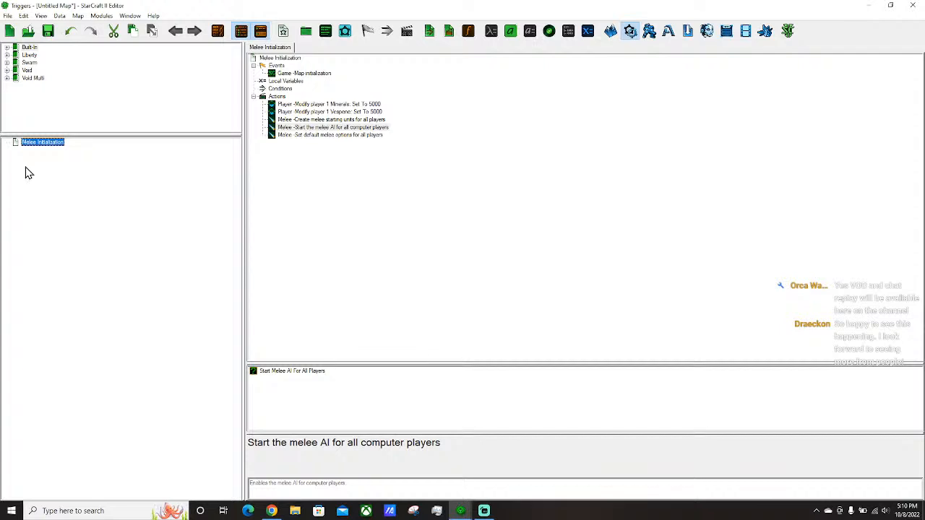
right_click(29, 144)
click(303, 301)
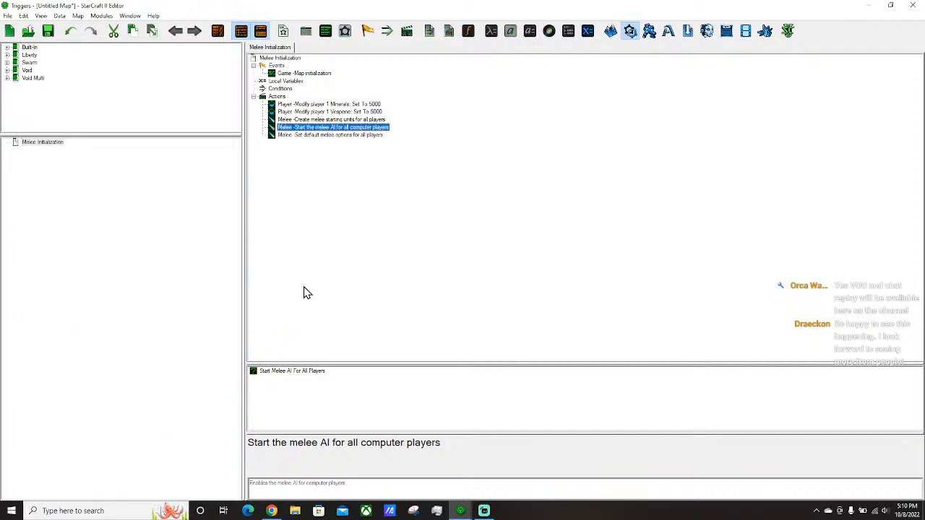
Create a new trigger below Melee Initialization and name it "insta build"
right_click(36, 144)
mouse_move(115, 397)
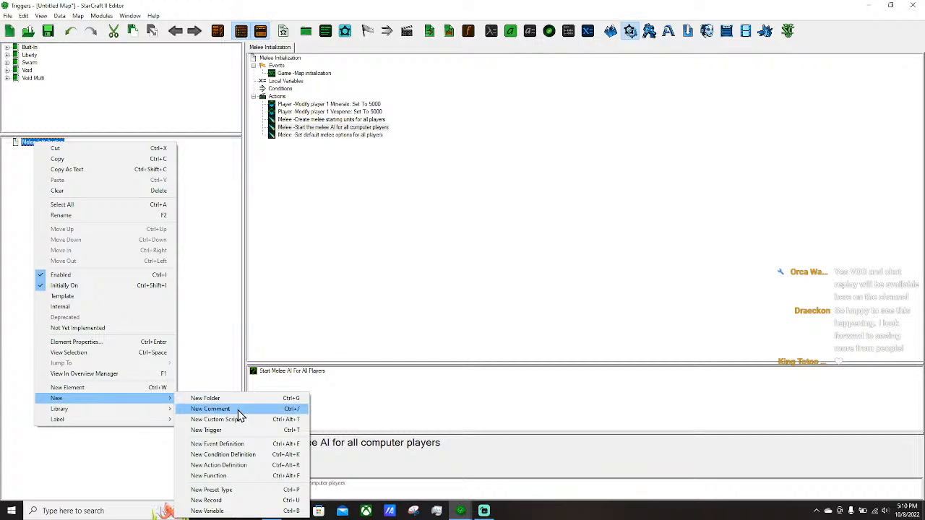
click(244, 429)
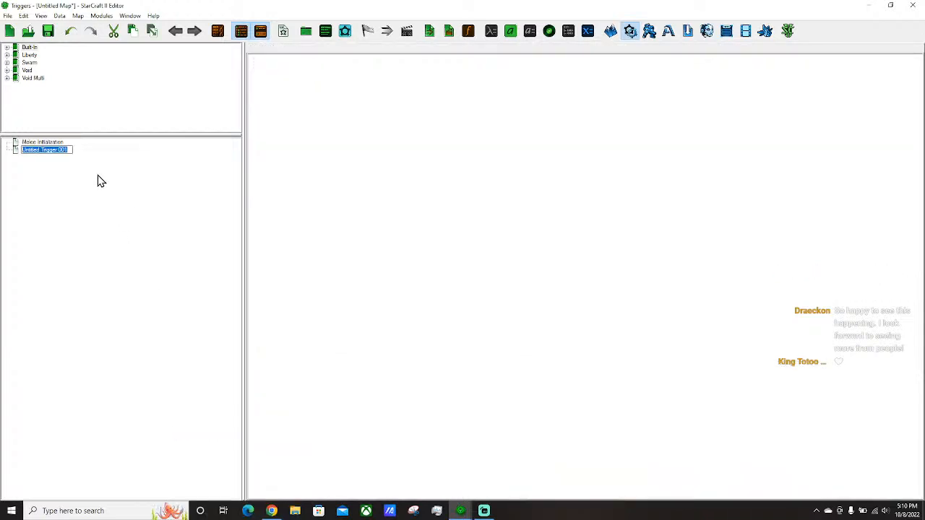
text(insta build)
key(Return)
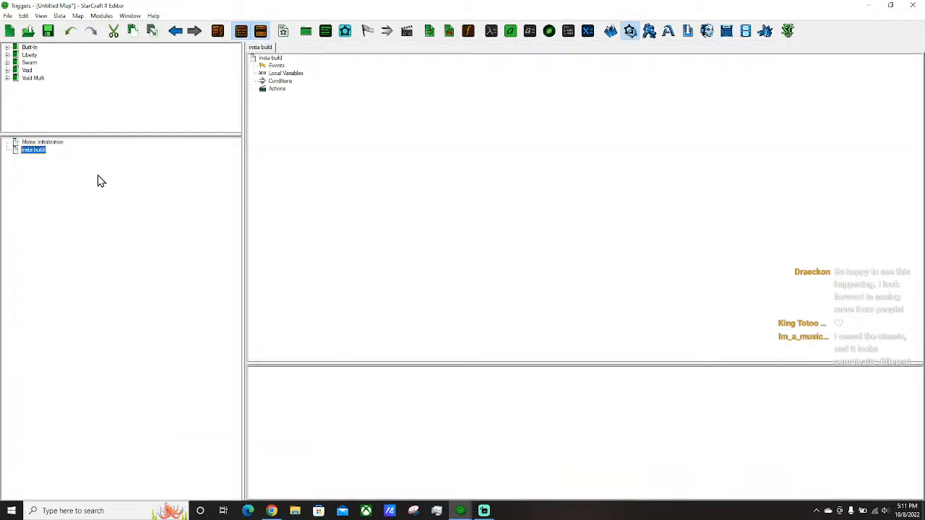
Rename the "insta build" trigger as "insta build train"
click(299, 149)
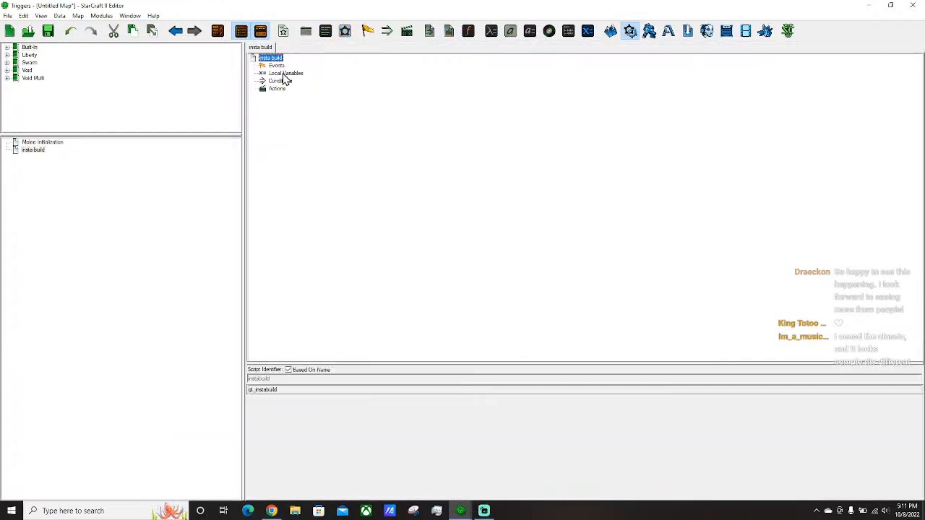
right_click(20, 149)
click(57, 222)
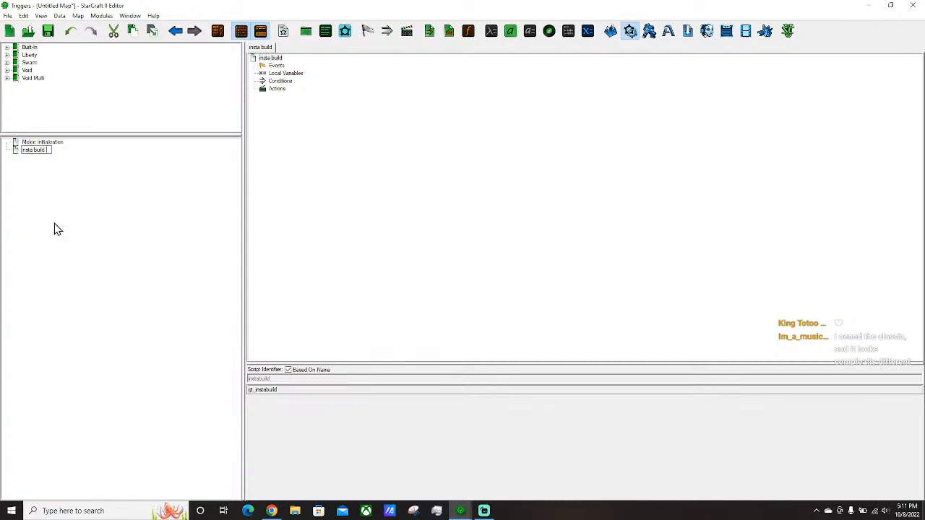
key(Return)
click(358, 186)
Add a Unit Training Progress event to the insta build train trigger and set its stage to Started
click(276, 66)
key(ctrl+e)
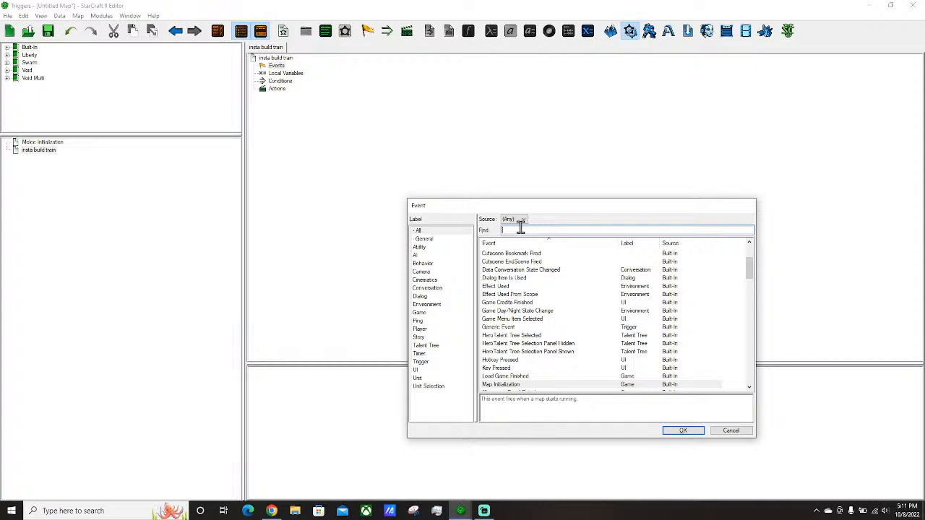
text(unit tra)
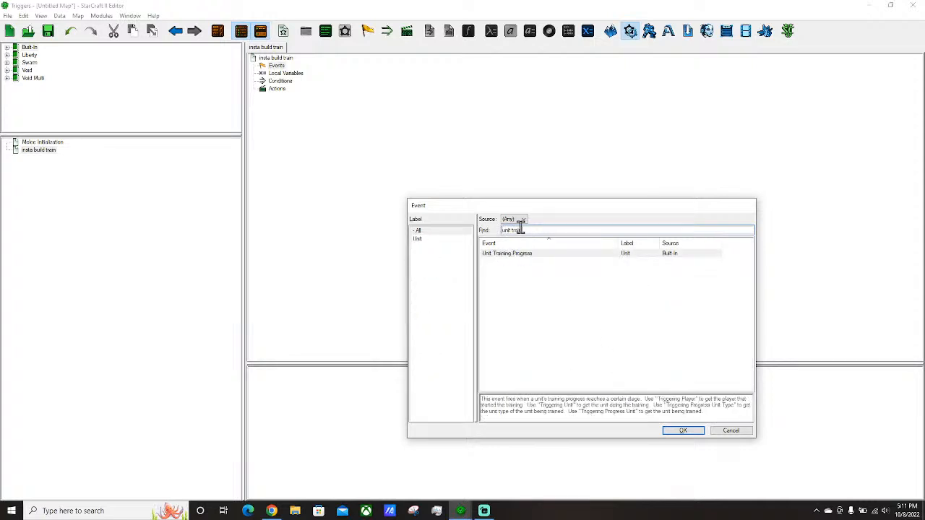
key(Return)
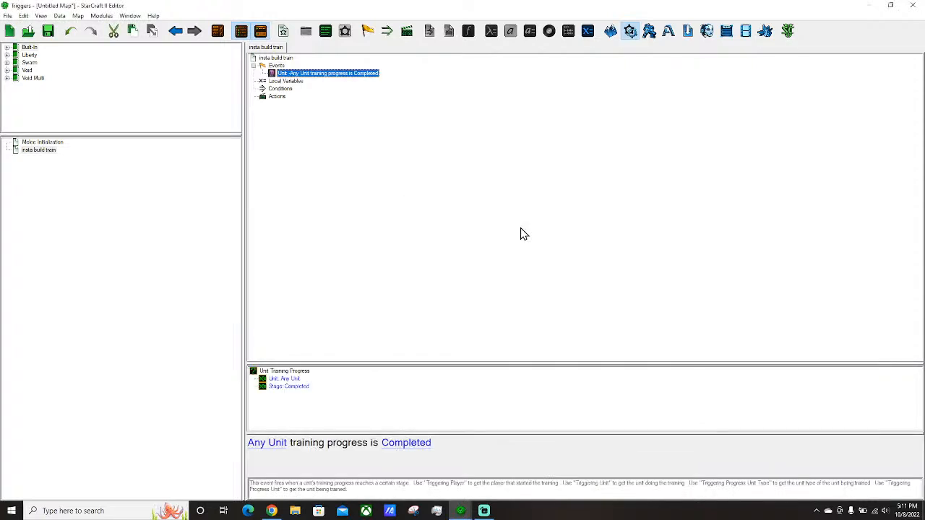
click(404, 443)
click(220, 105)
double_click(221, 106)
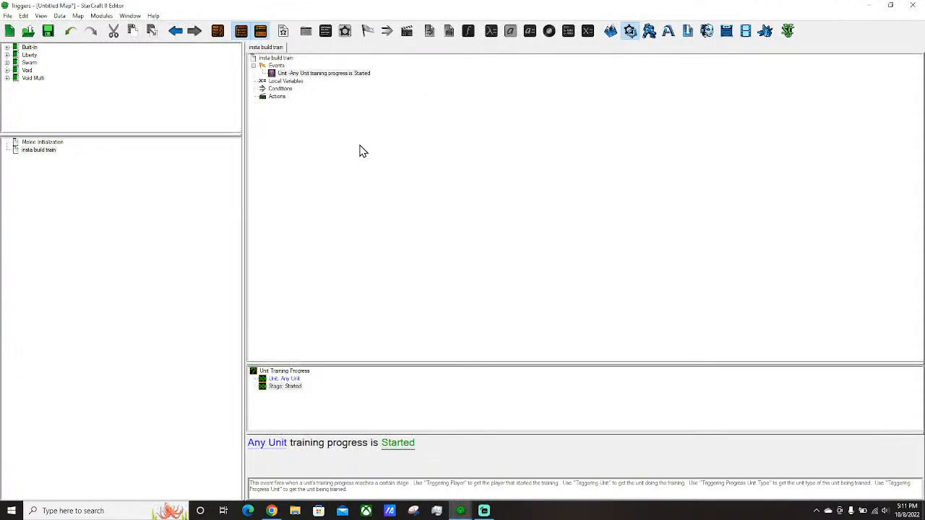
Add a Set Unit Progress action to the insta build train trigger
click(281, 98)
key(ctrl+r)
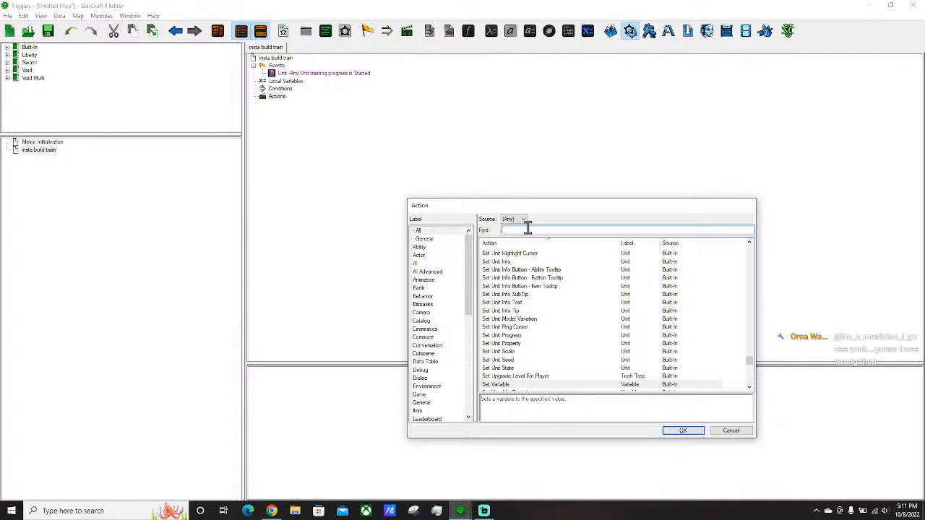
text(unit progr)
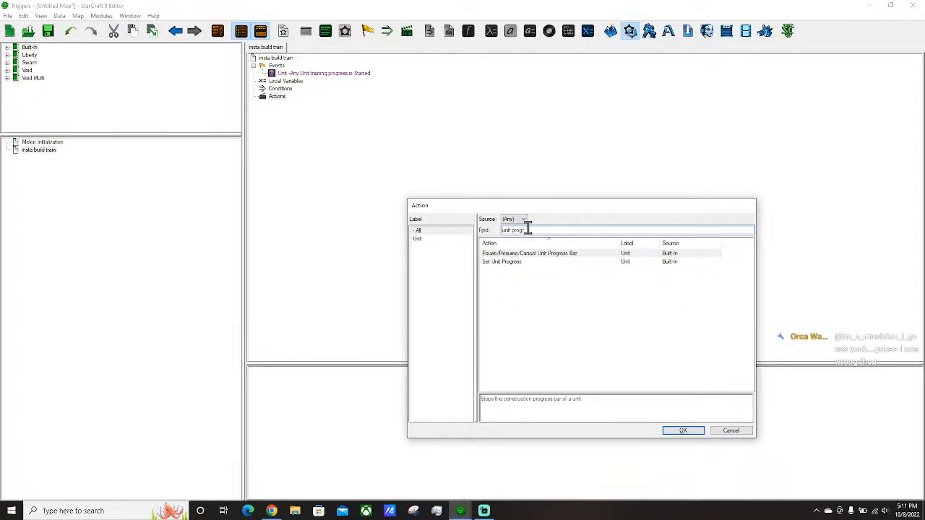
click(502, 265)
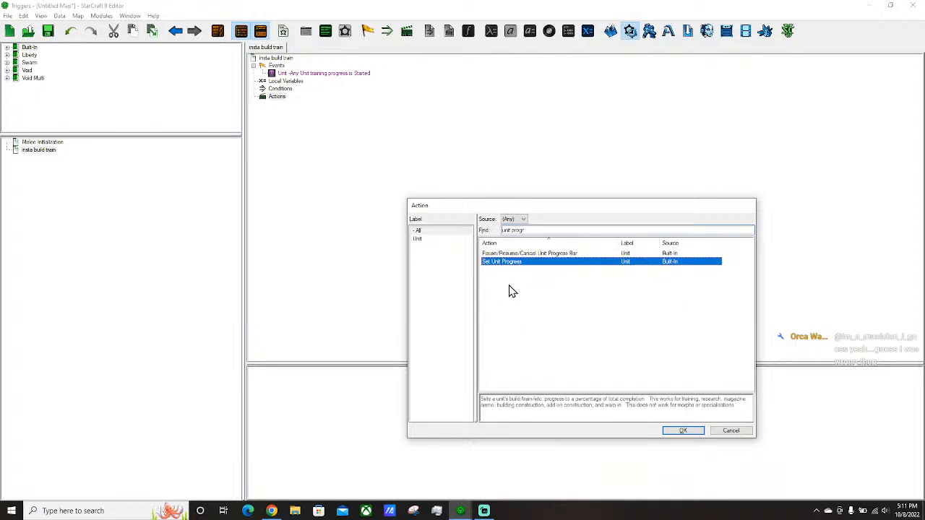
key(Return)
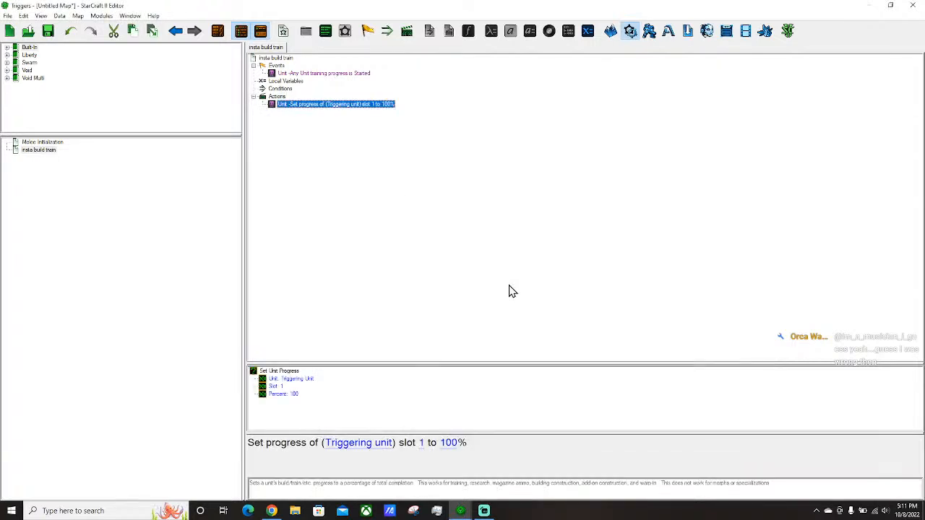
Examine the training progress event's description for what Triggering Unit refers to, and compare it with the Set Unit Progress action
click(304, 74)
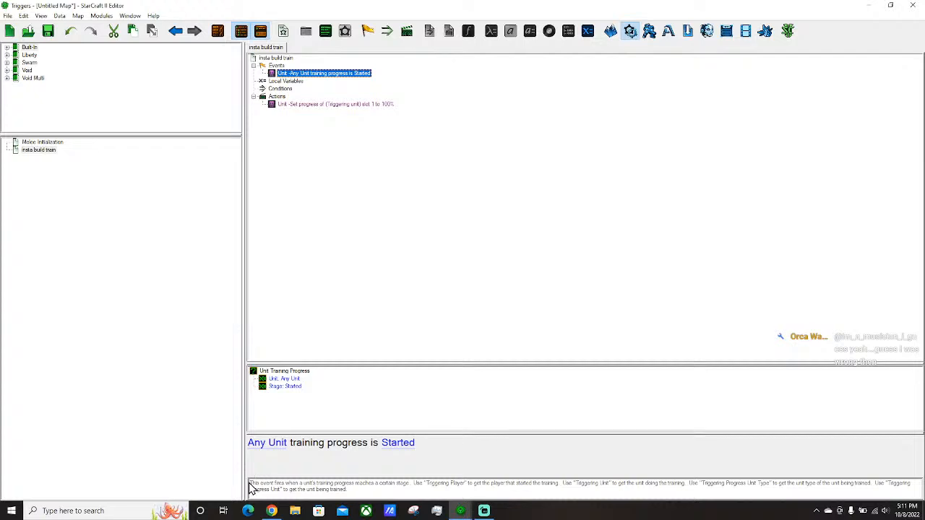
drag(356, 495, 248, 486)
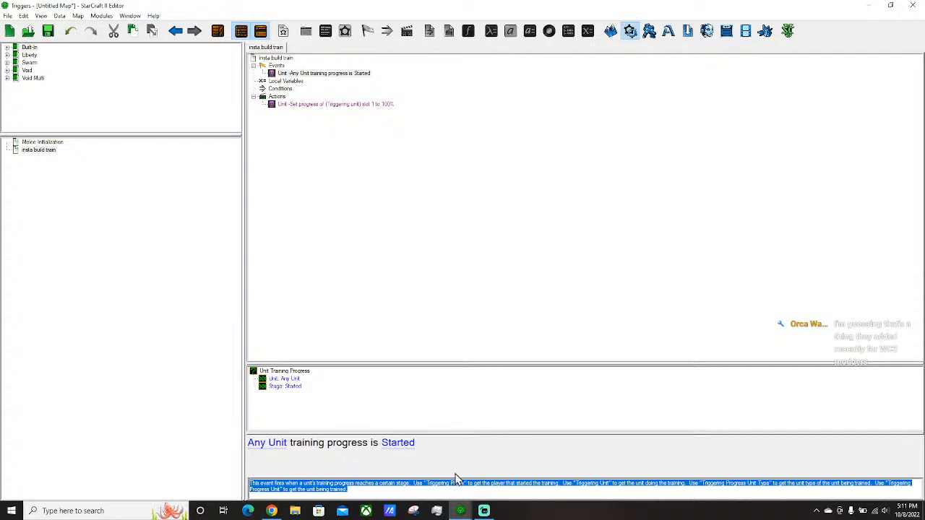
click(402, 492)
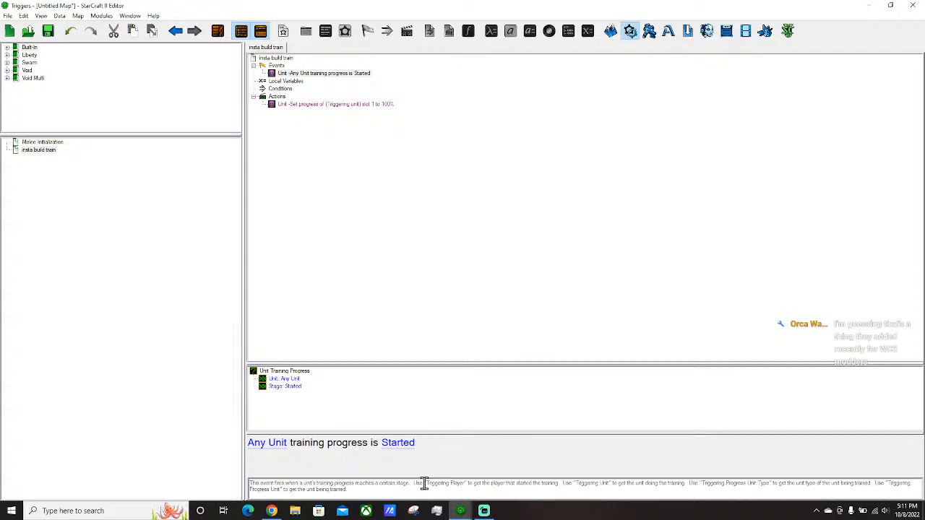
drag(701, 483, 714, 483)
click(571, 488)
drag(574, 485, 678, 486)
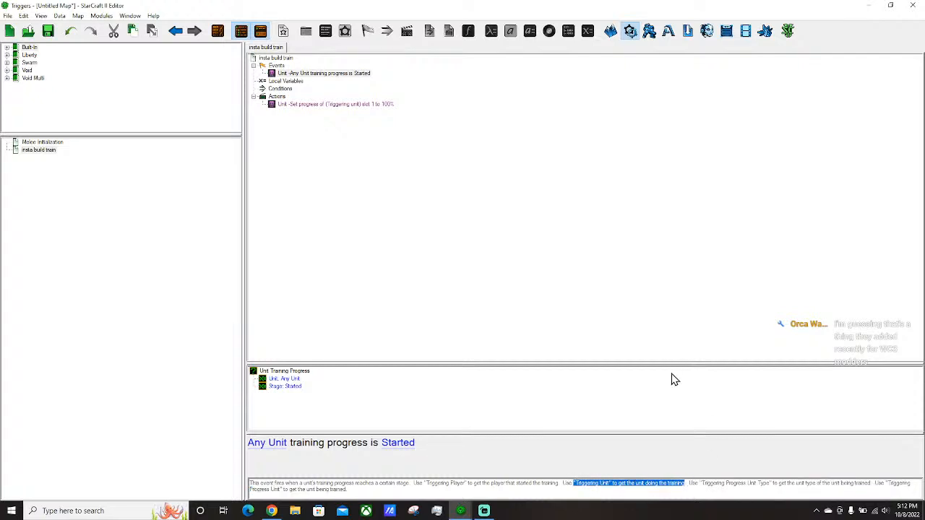
click(375, 104)
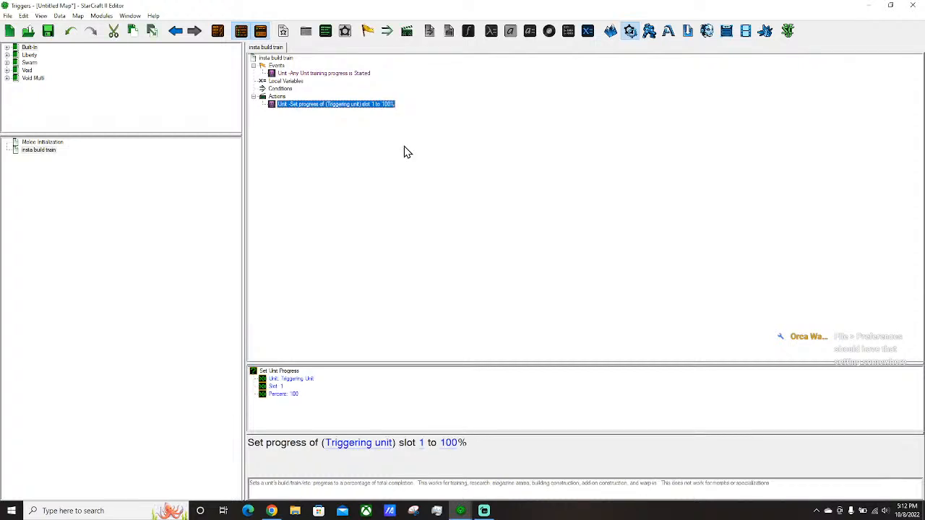
click(358, 74)
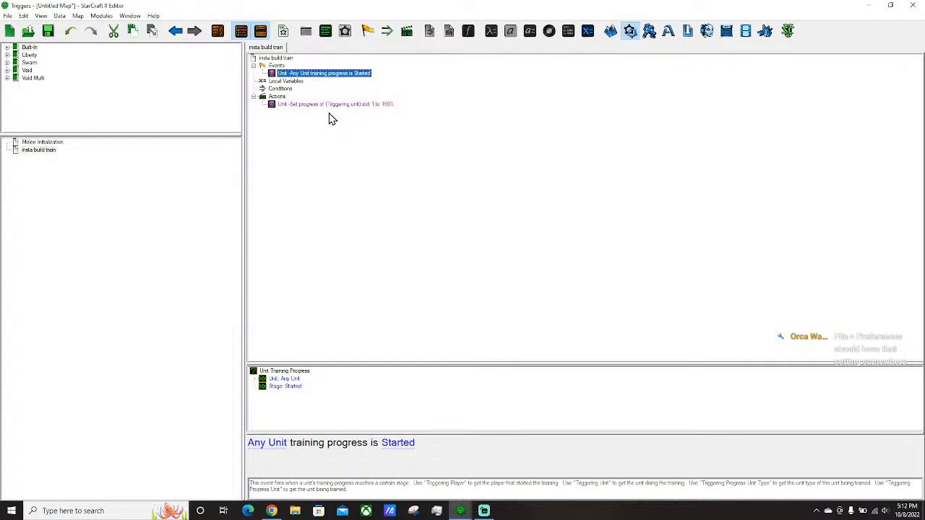
click(311, 106)
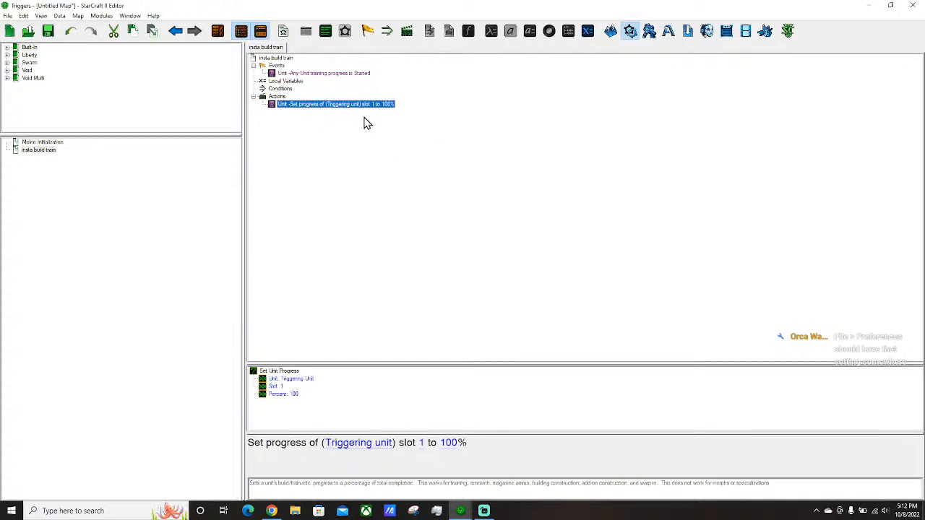
Duplicate the insta build train trigger and rename the copy as "insta build construction"
click(47, 153)
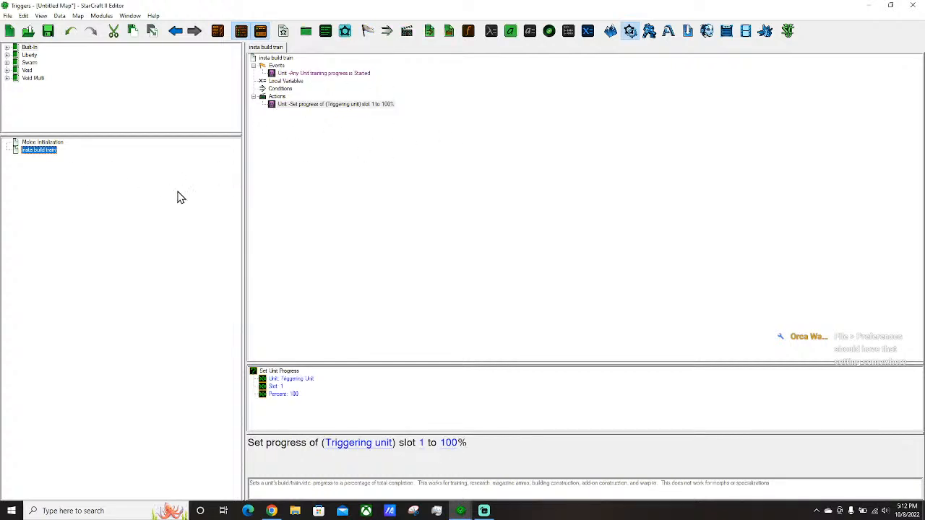
key(ctrl+c)
key(ctrl+v)
right_click(50, 159)
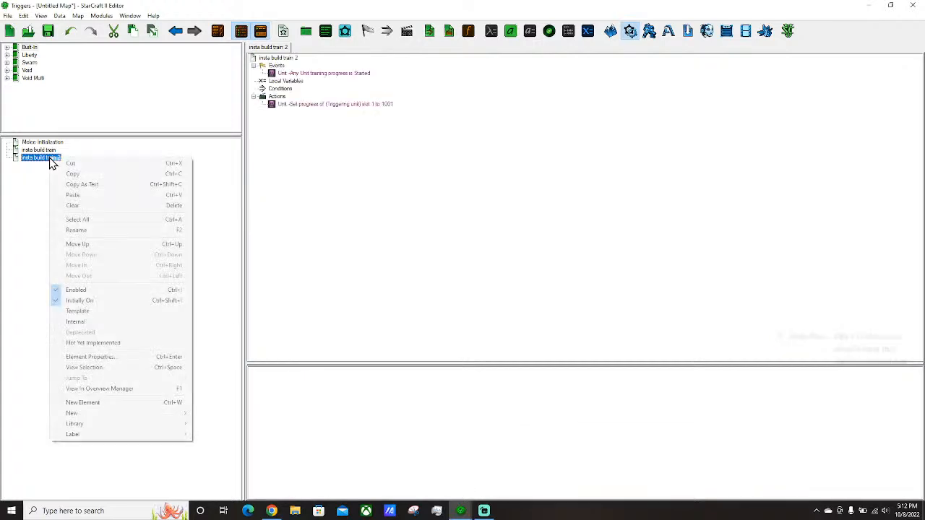
click(91, 230)
key(End)
key(BackSpace)
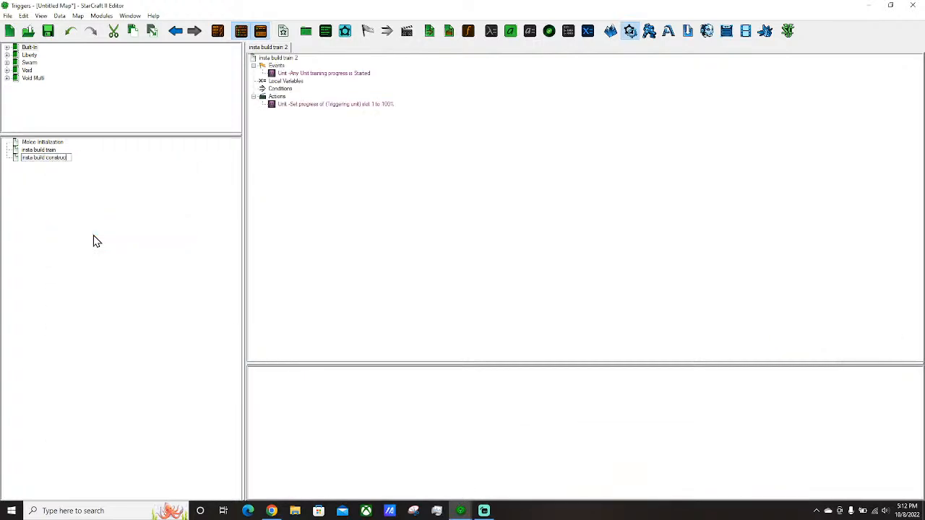
key(Return)
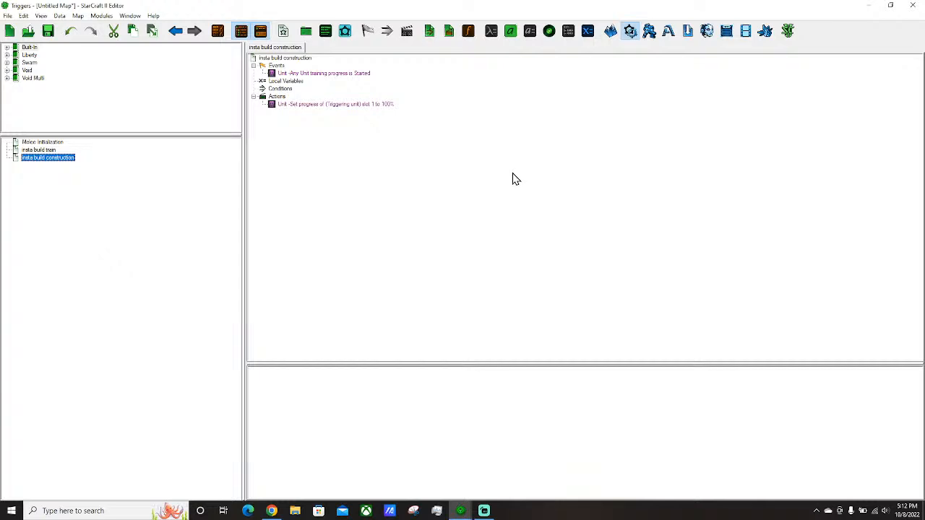
Replace the construction trigger's training event with Unit Construction Progress and set its stage to Started
click(317, 60)
click(326, 73)
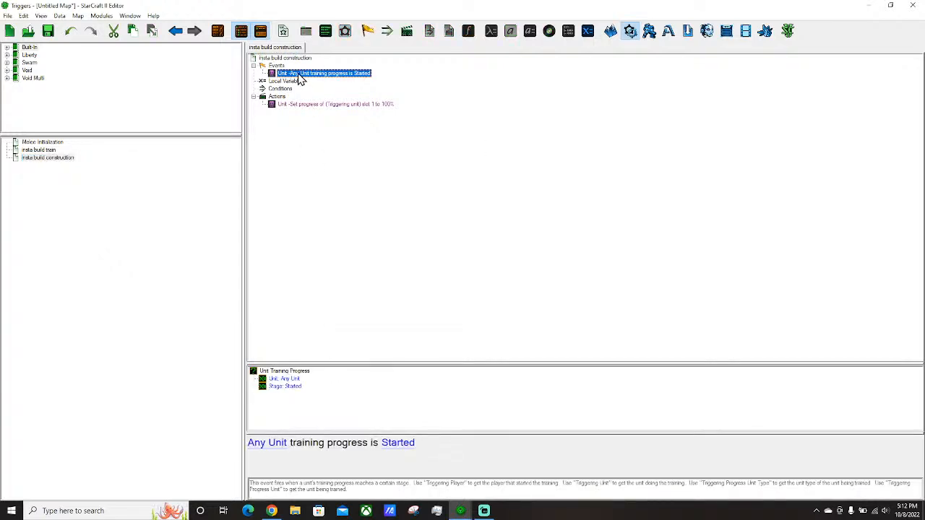
double_click(300, 75)
scroll(567, 299, down, 1)
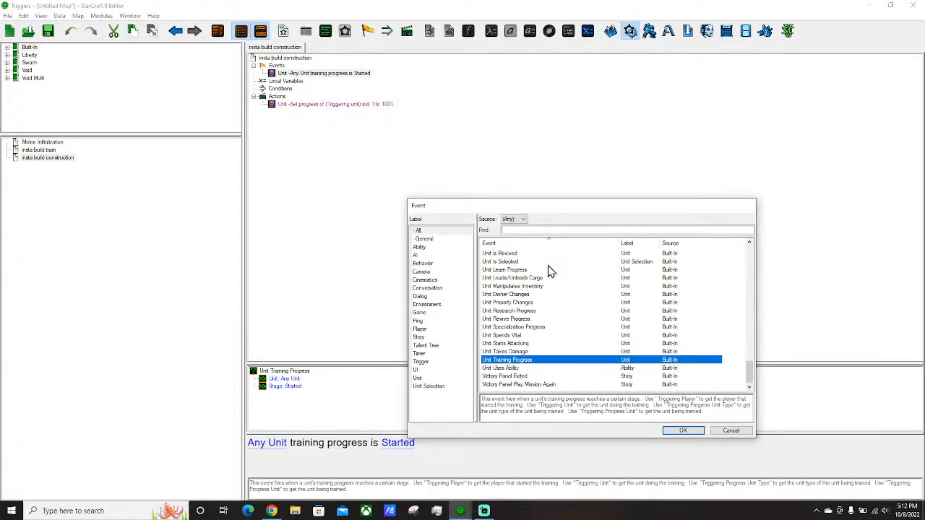
scroll(570, 332, up, 6)
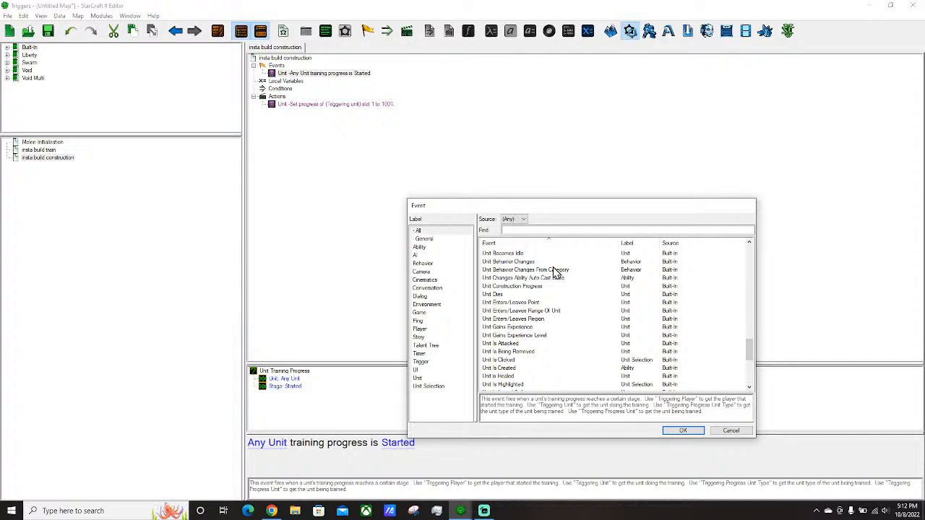
click(528, 231)
click(511, 287)
click(682, 430)
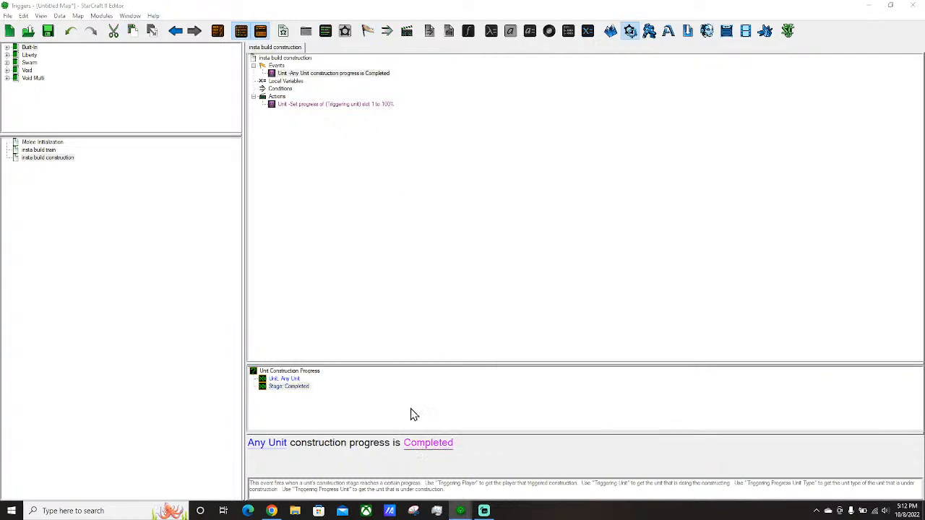
click(416, 444)
double_click(216, 105)
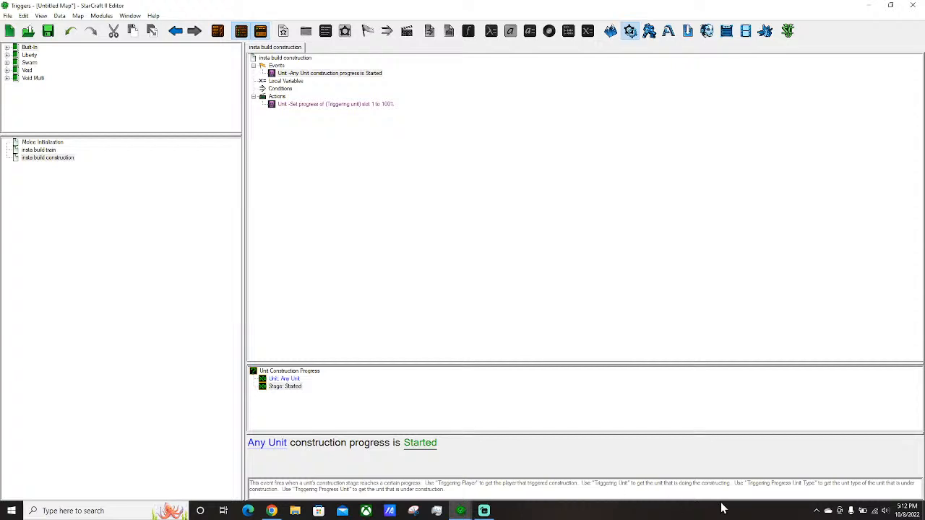
Set the unit of the construction trigger's Set Unit Progress action to Triggering Progress Unit, and reopen the insta build train trigger
drag(734, 484, 855, 491)
click(449, 488)
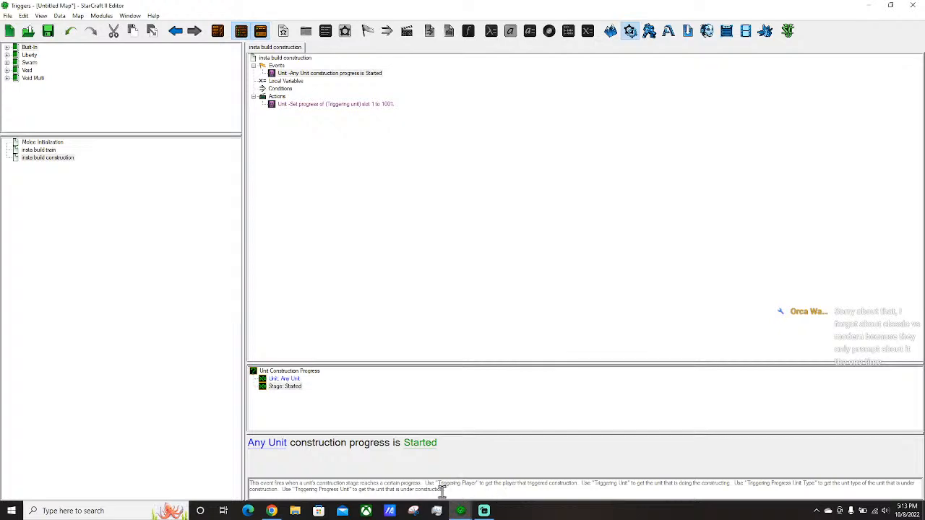
drag(282, 489, 467, 491)
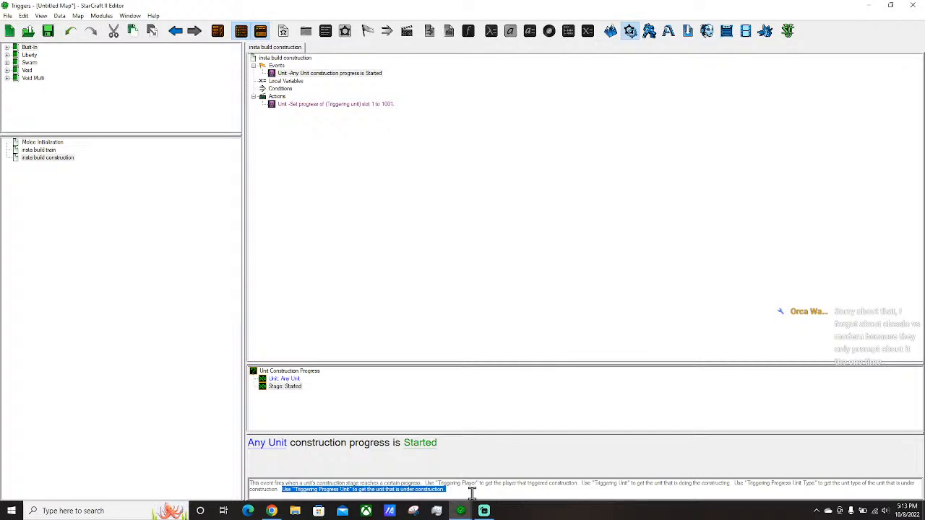
click(419, 172)
click(352, 104)
click(365, 444)
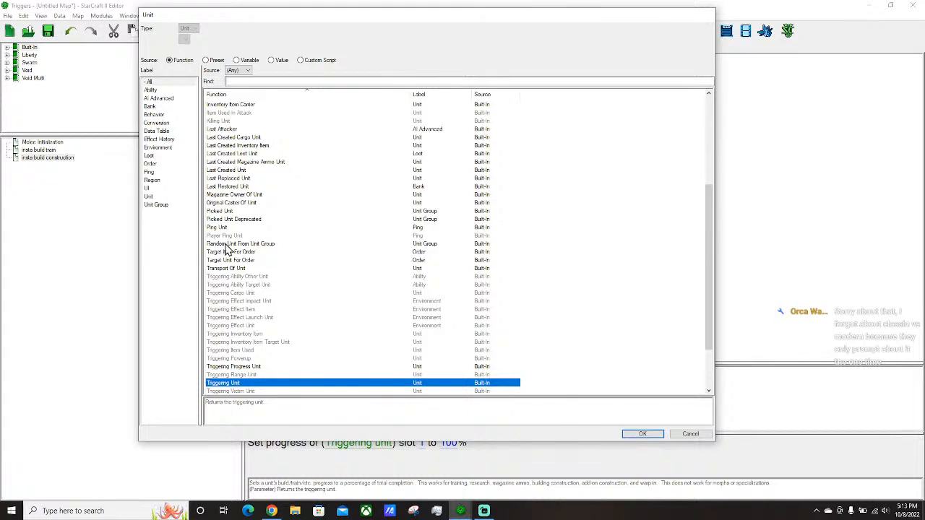
scroll(324, 262, down, 3)
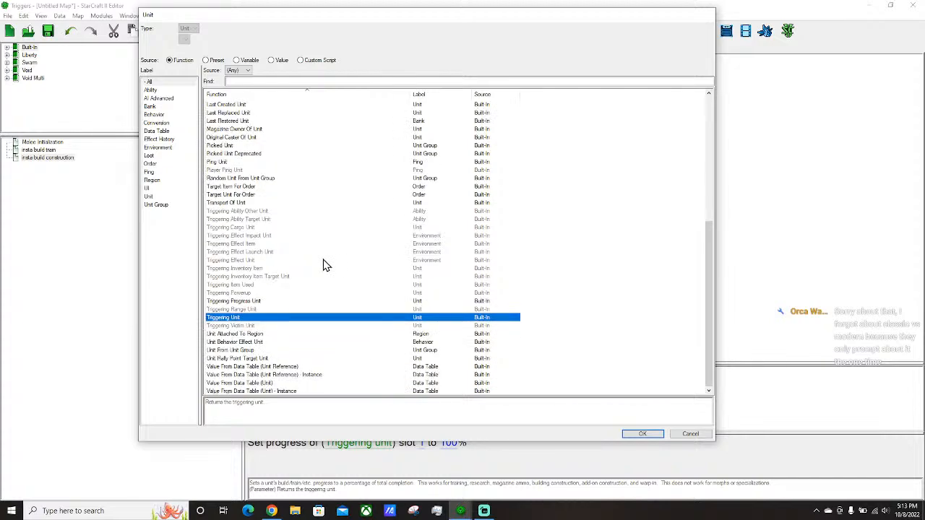
scroll(323, 309, up, 10)
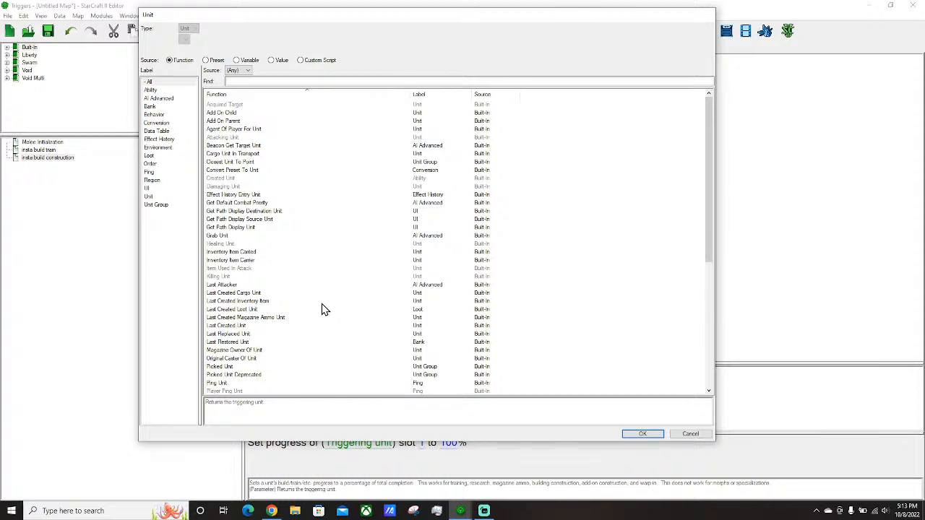
click(267, 82)
scroll(328, 194, down, 8)
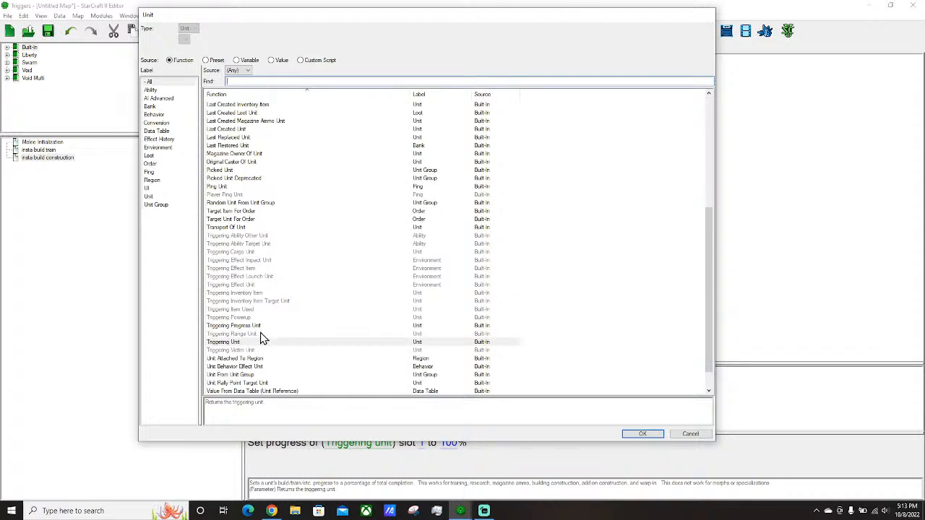
click(250, 325)
click(642, 433)
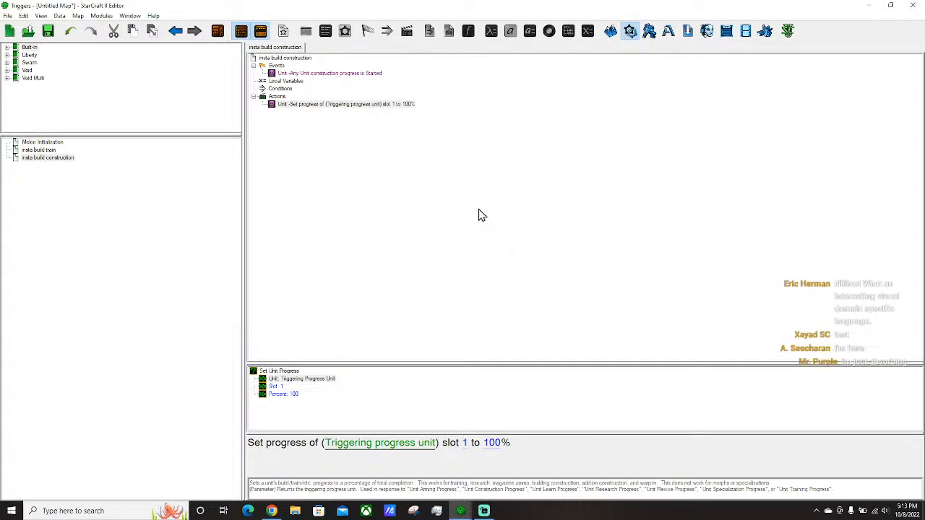
click(481, 216)
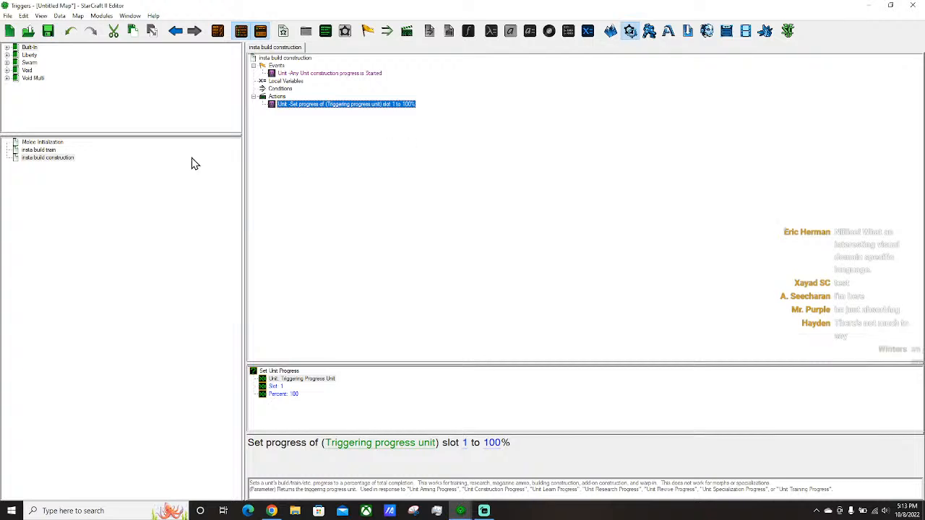
click(37, 150)
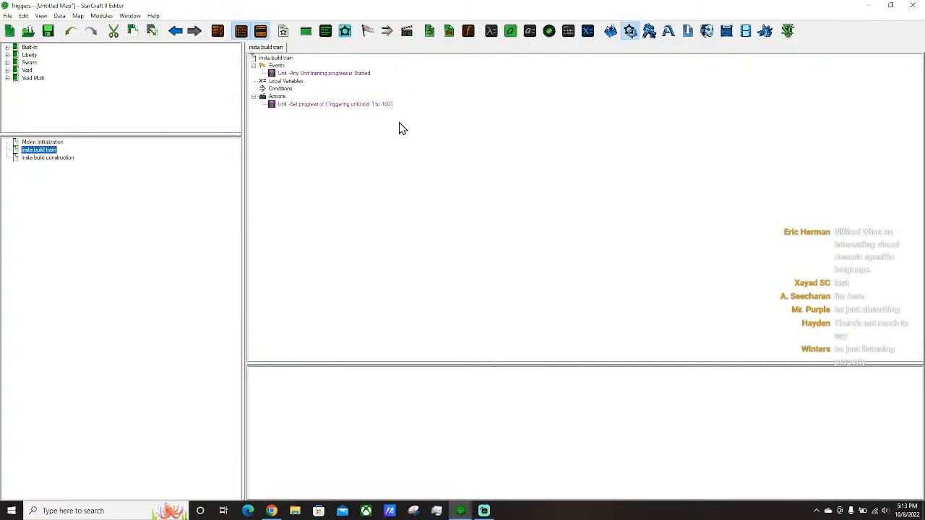
click(47, 157)
drag(41, 150, 117, 198)
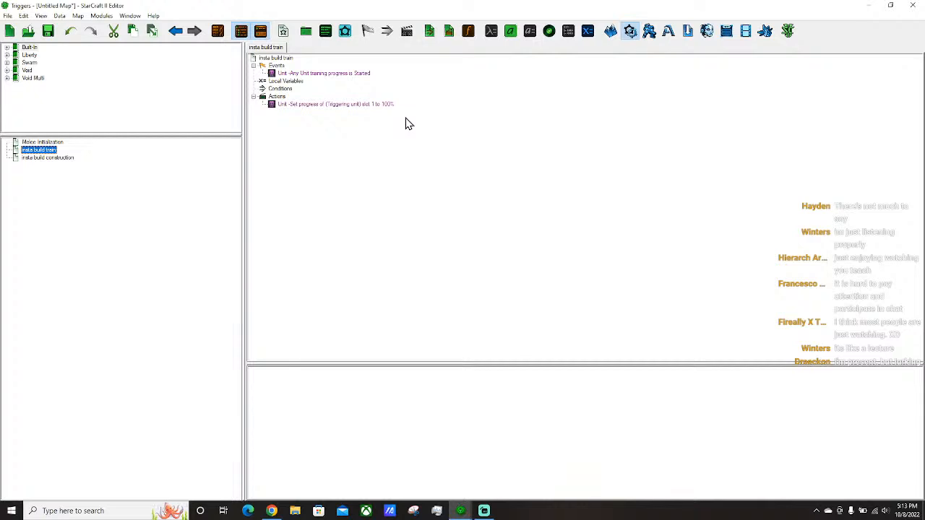
click(223, 34)
click(220, 32)
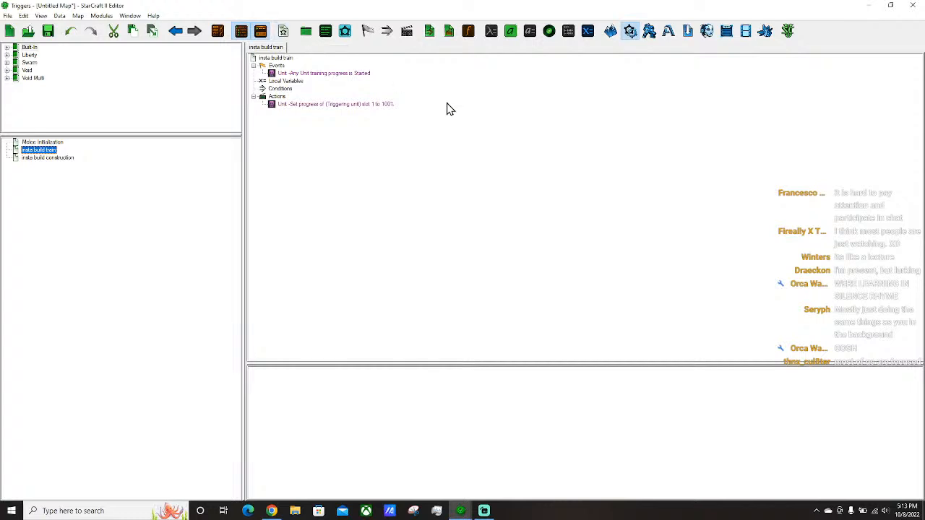
click(496, 169)
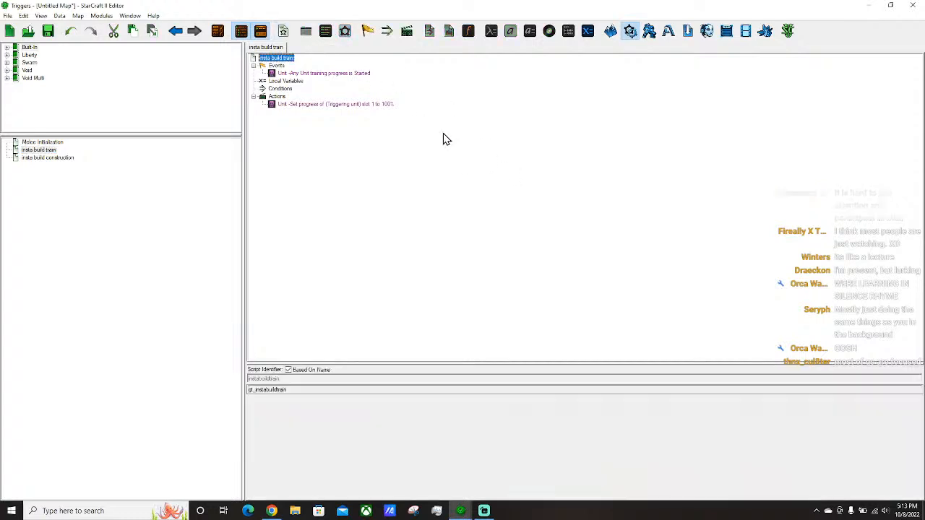
click(383, 105)
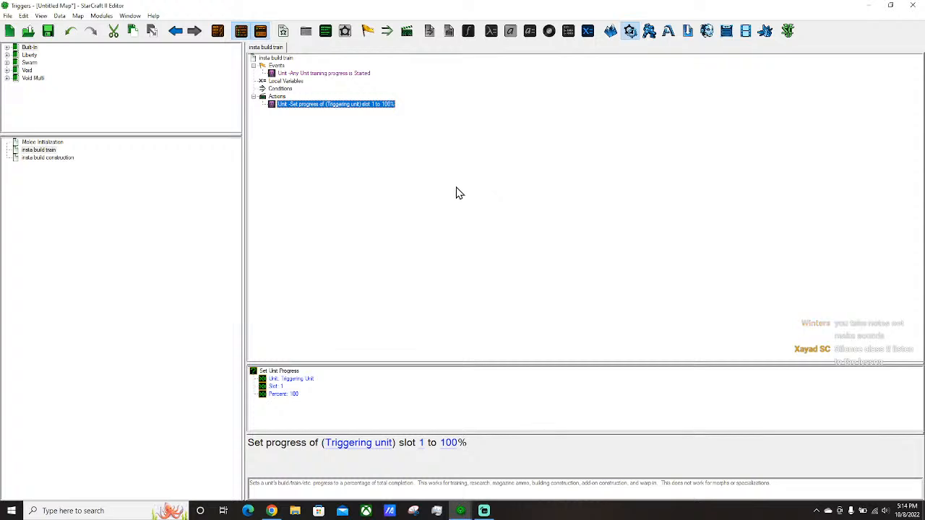
Launch a test of the map and train five SCVs from the Command Center to check the instant training trigger
click(788, 31)
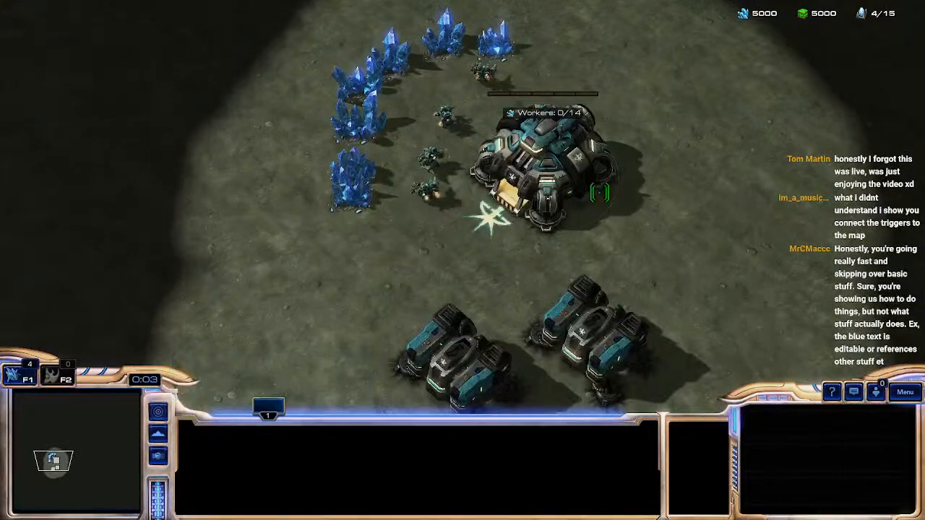
click(593, 189)
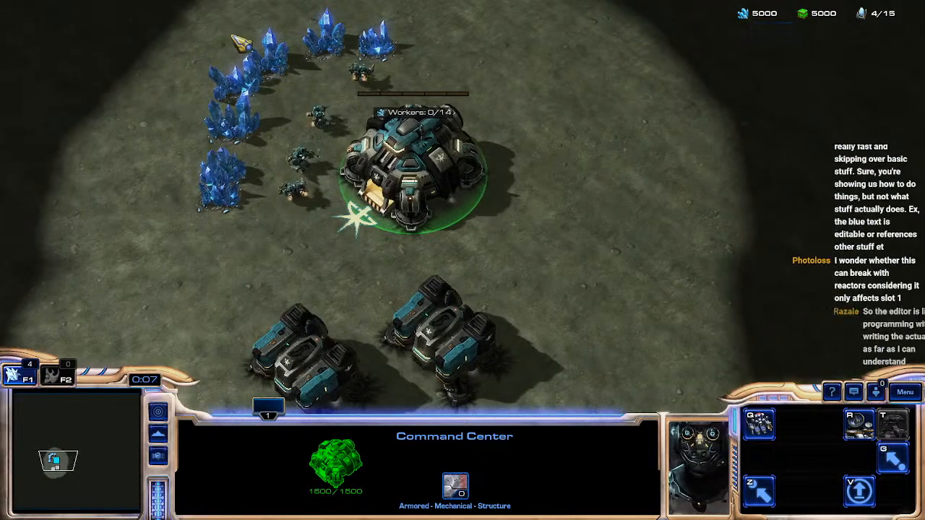
key(q)
key(q)
key(q)
key(q)
key(q)
Send the starting and newly trained SCVs to mine the mineral fields beside the Command Center
drag(547, 188, 363, 298)
right_click(222, 125)
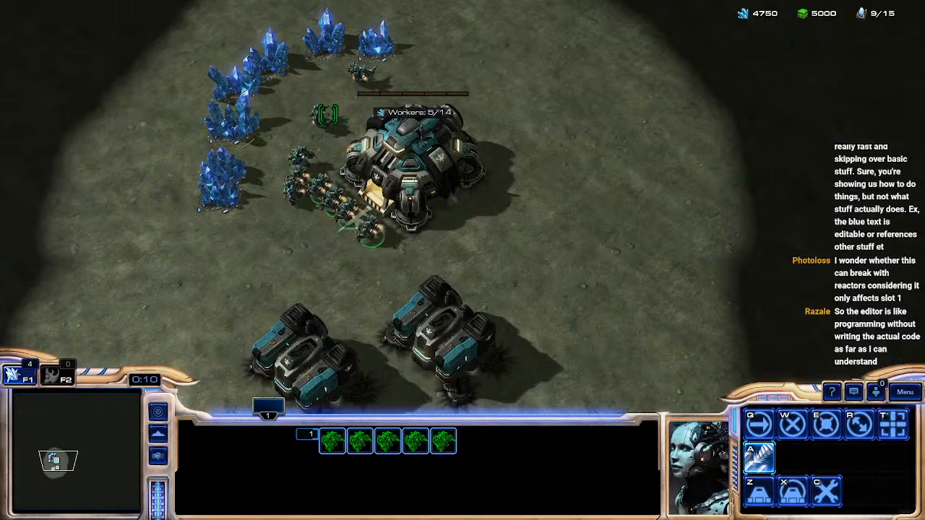
drag(341, 55, 367, 93)
right_click(328, 42)
Build three Supply Depots on the open ground east of the Command Center and check their construction progress
drag(273, 106, 337, 230)
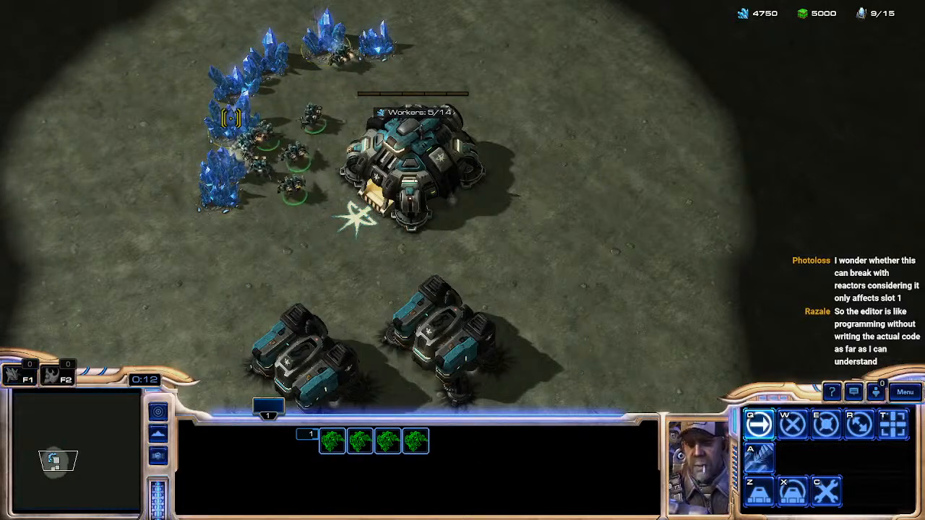
key(z)
key(w)
shift+click(565, 74)
shift+click(485, 94)
shift+click(606, 206)
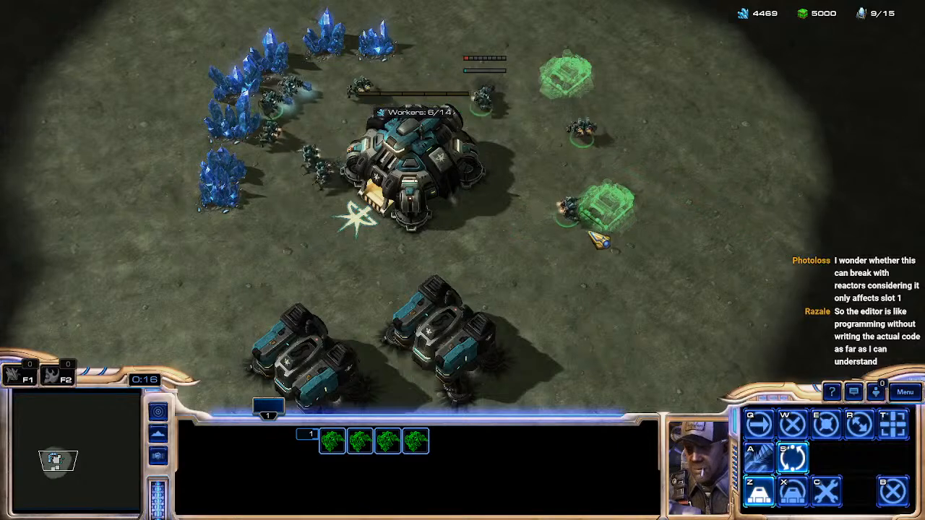
click(601, 208)
click(358, 486)
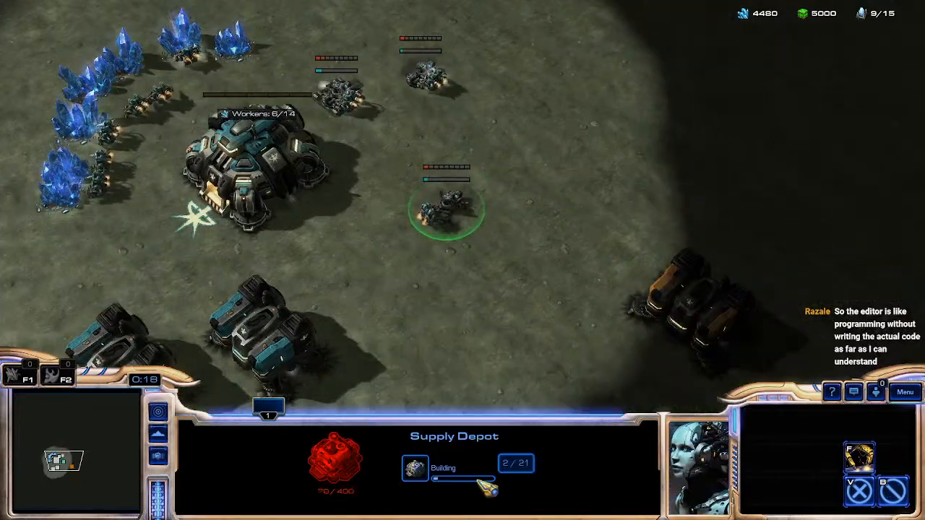
click(422, 76)
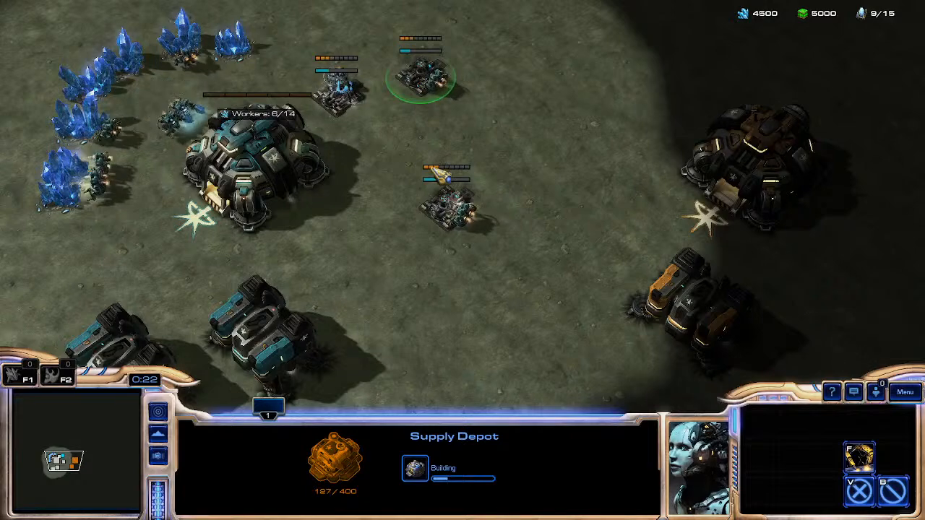
Train three more SCVs from the Command Center and select one at the minerals
key(BackSpace)
click(758, 424)
click(758, 424)
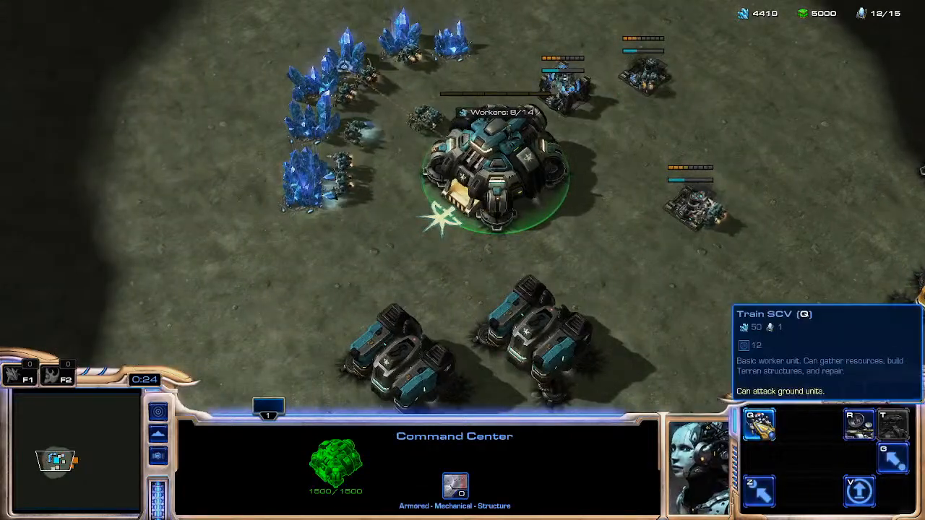
click(759, 424)
click(459, 253)
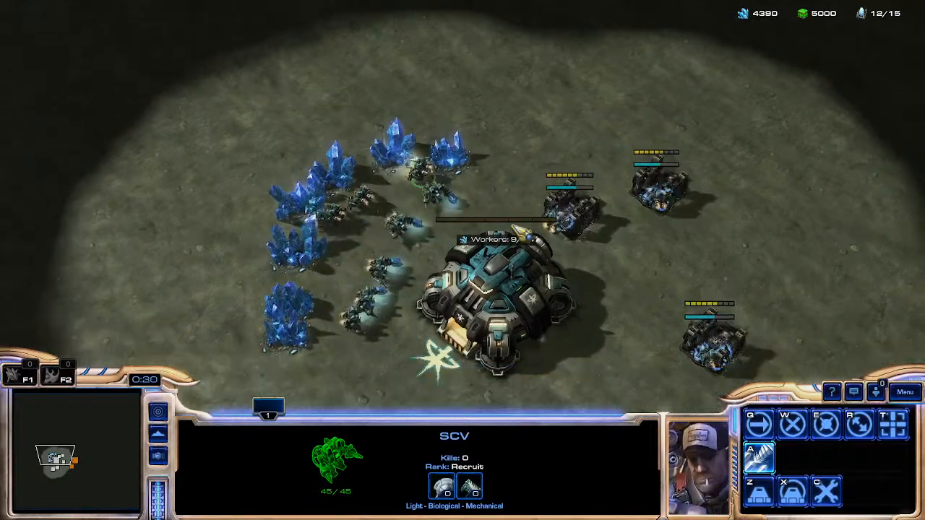
Train Marines and Reapers from both Barracks and set their rally point on the ground south of the buildings
click(521, 233)
double_click(529, 296)
right_click(447, 268)
key(q)
key(q)
key(q)
key(w)
right_click(569, 326)
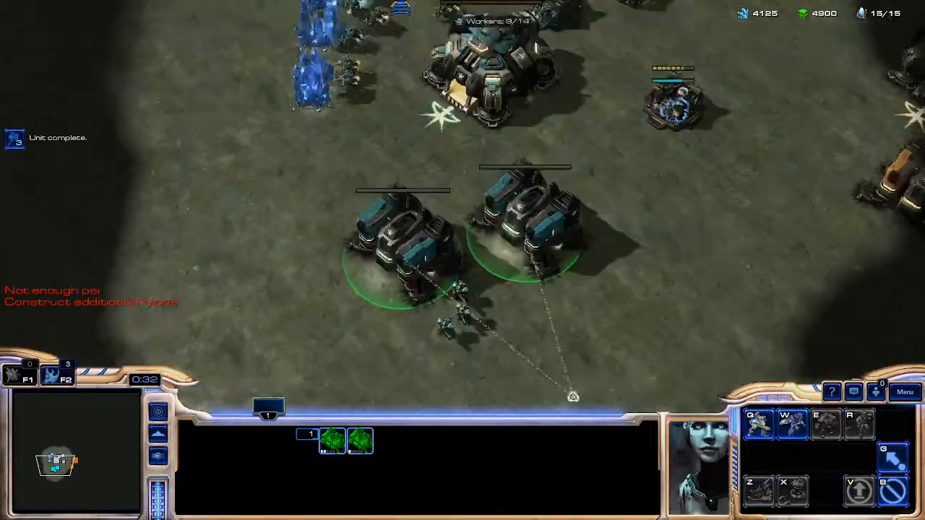
Upgrade the Command Center to an Orbital Command and inspect the training queue of one Barracks
click(533, 124)
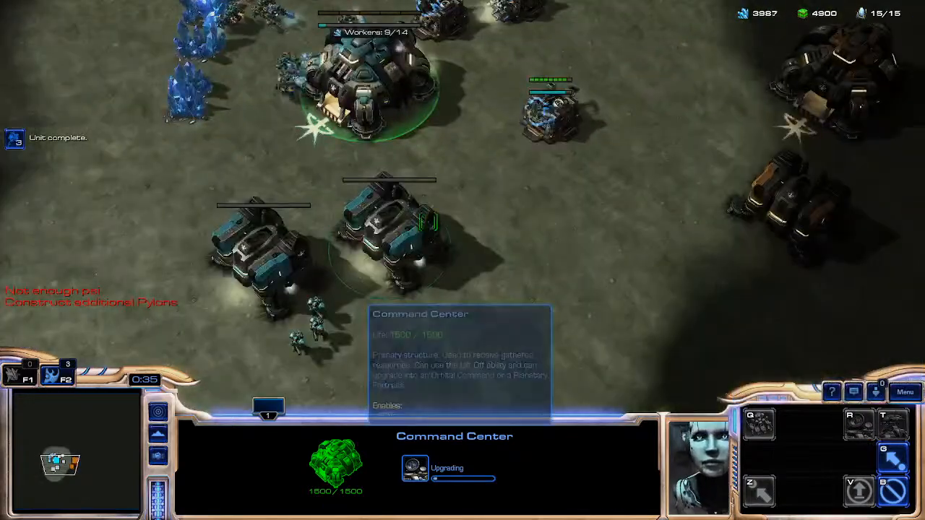
click(239, 287)
click(404, 236)
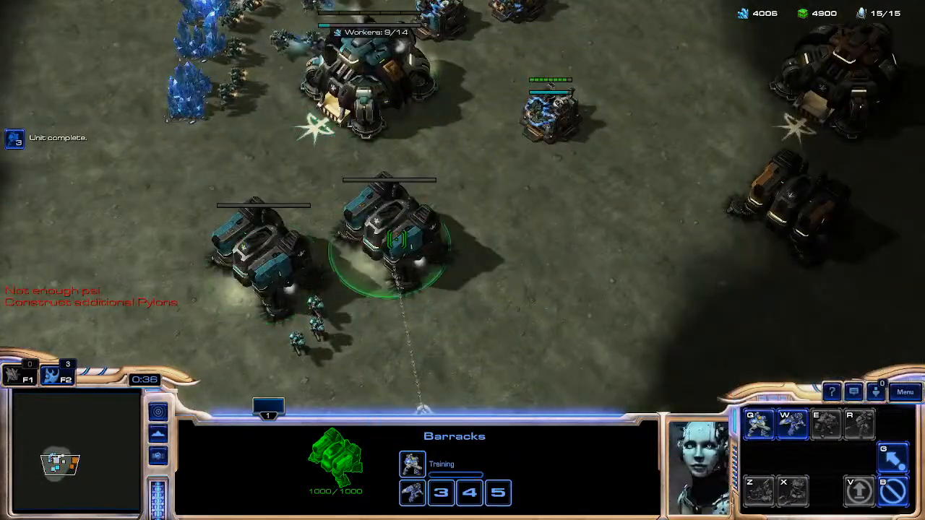
Order the trained Marines and Reapers around the ground near the Barracks, and send a depot-building SCV toward the base
key(1)
right_click(354, 180)
right_click(392, 200)
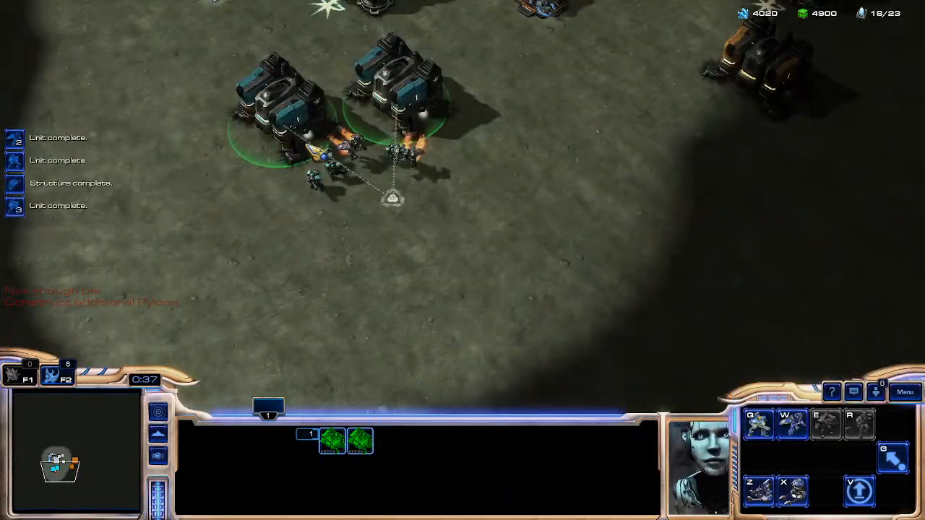
drag(281, 101, 568, 319)
right_click(528, 146)
right_click(695, 269)
key(t)
click(580, 260)
click(429, 131)
right_click(349, 153)
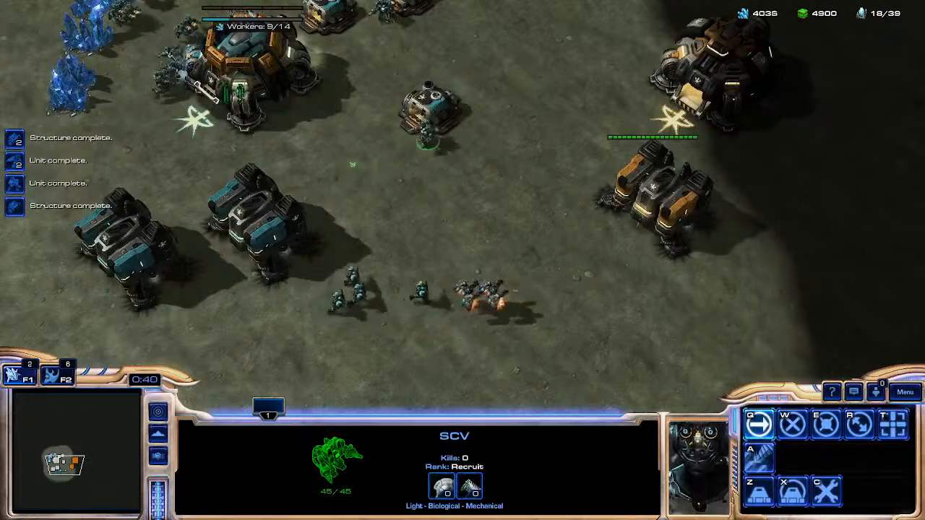
key(1)
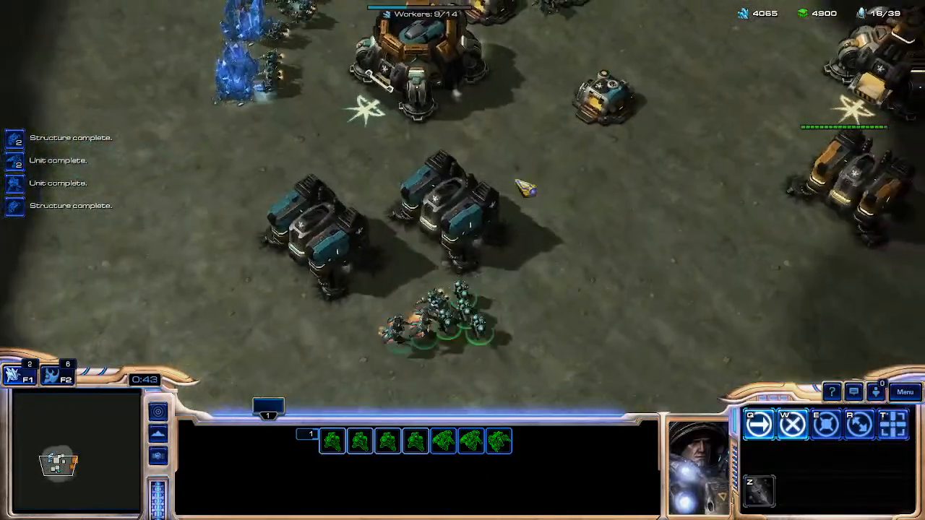
Check the Command Center's upgrade progress and train another Reaper from the eastern Barracks
click(430, 67)
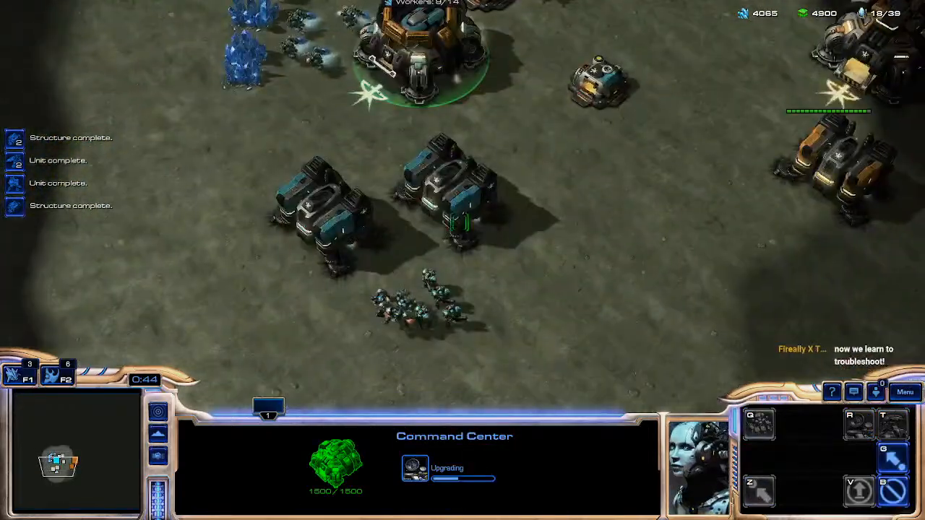
click(446, 216)
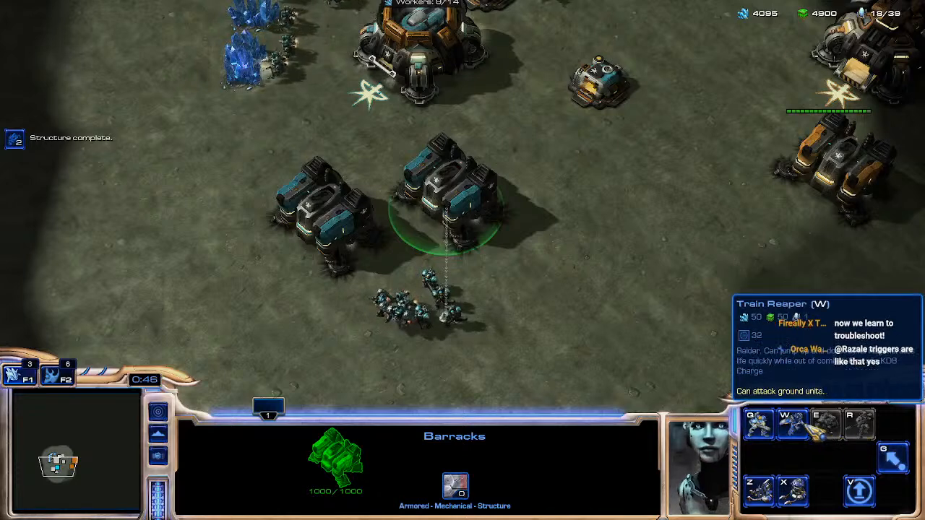
click(794, 427)
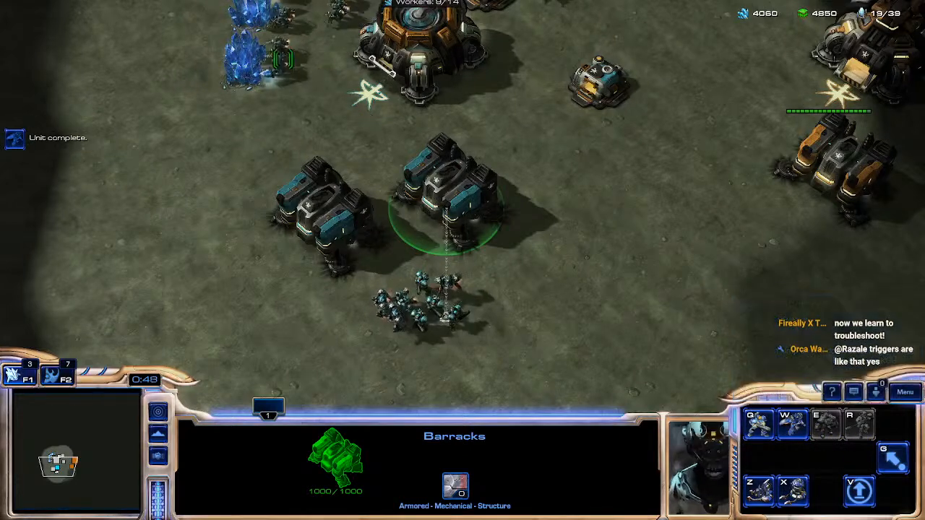
Move the three Reapers away from the Marines, throw their KD8 Charges on open ground, and bring them back
click(458, 316)
double_click(455, 317)
right_click(620, 354)
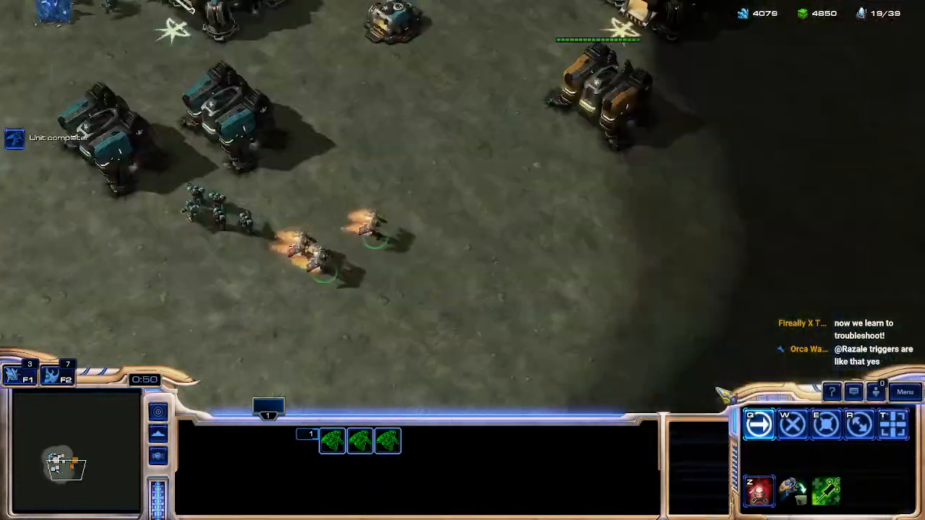
right_click(377, 262)
double_click(390, 254)
key(z)
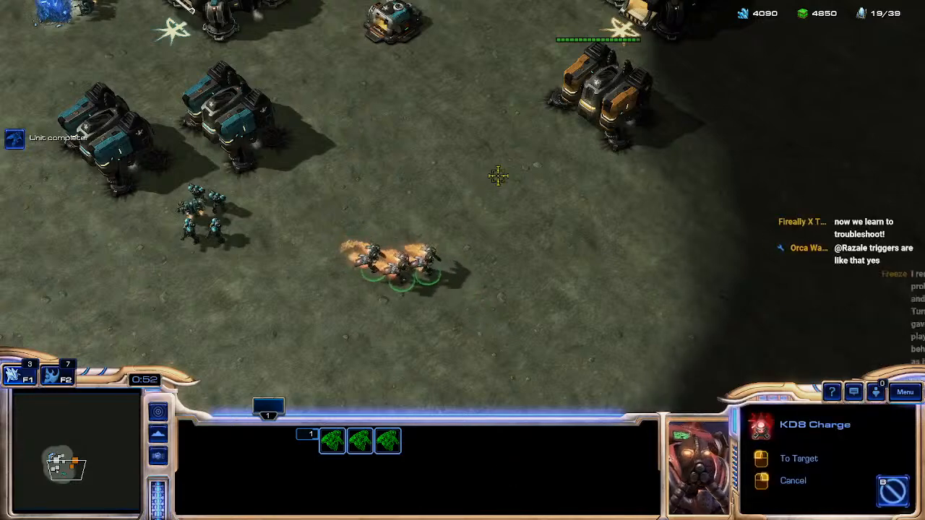
click(536, 250)
right_click(457, 196)
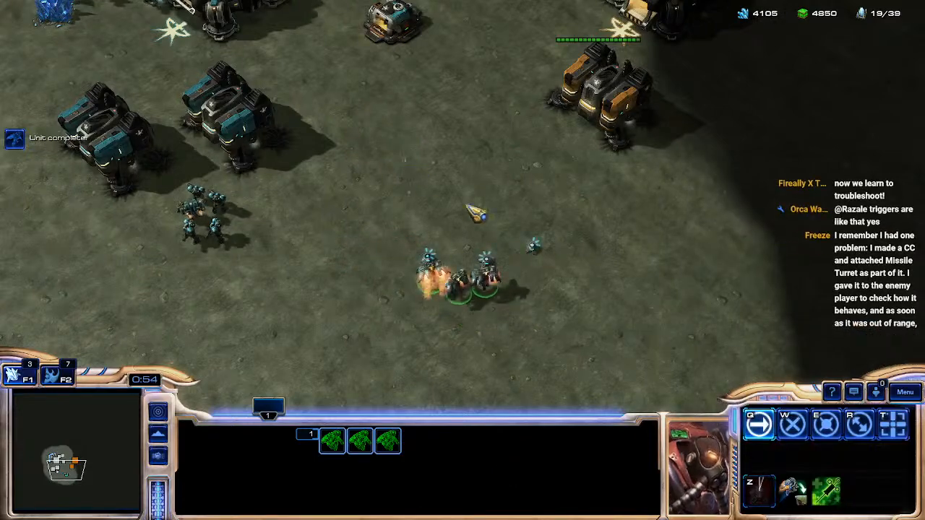
right_click(417, 166)
right_click(512, 234)
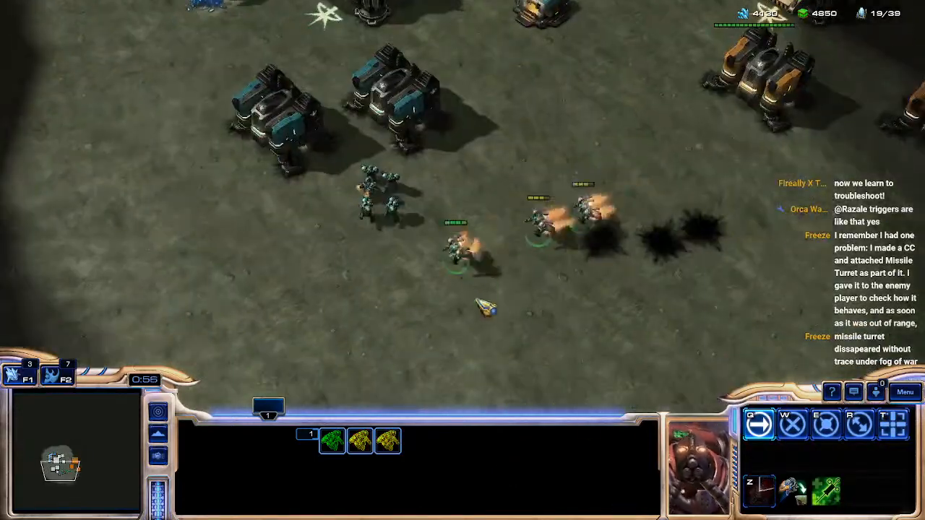
right_click(482, 304)
Check the Orbital Command upgrade, send the idle SCVs to mine minerals, and try the Orbital Command's Calldown: MULE
click(360, 105)
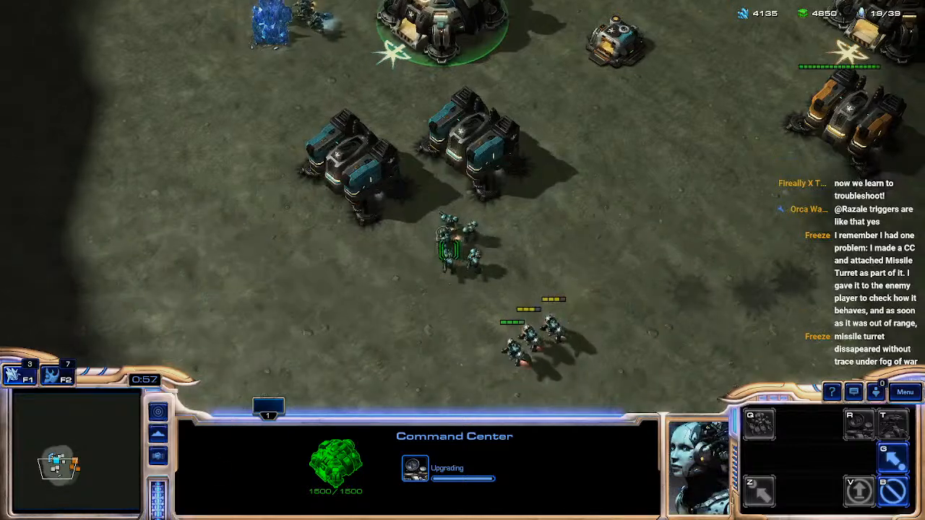
key(F1)
right_click(252, 161)
drag(459, 16, 601, 94)
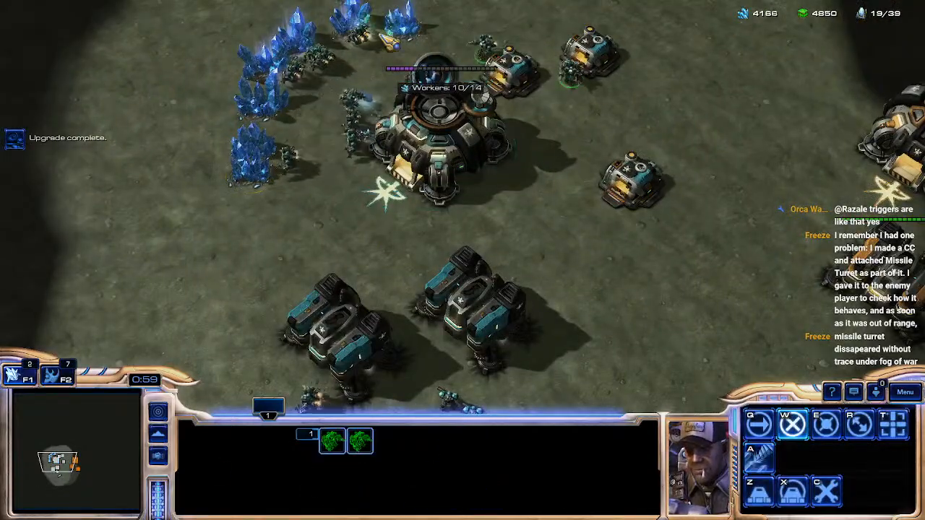
right_click(401, 25)
click(440, 122)
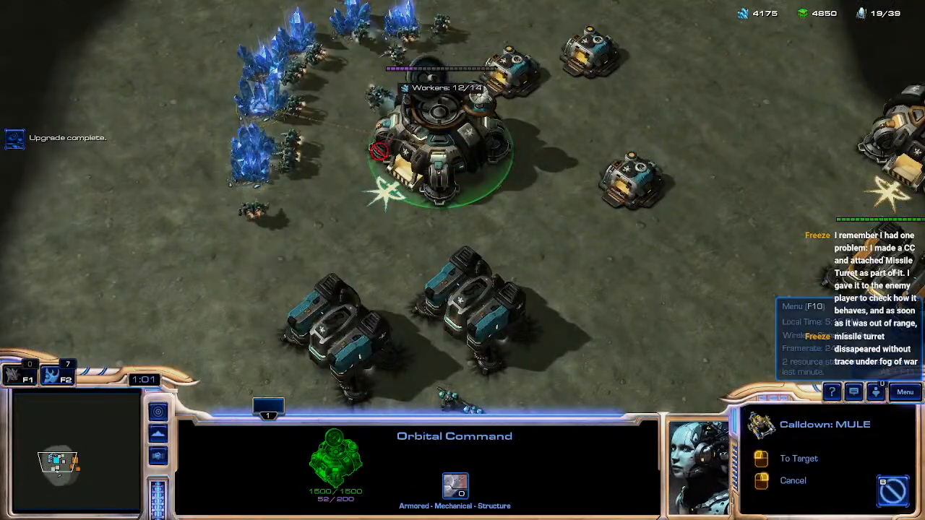
Quit the test game and switch back to the StarCraft II Editor's trigger window
key(alt+F4)
key(alt+Tab)
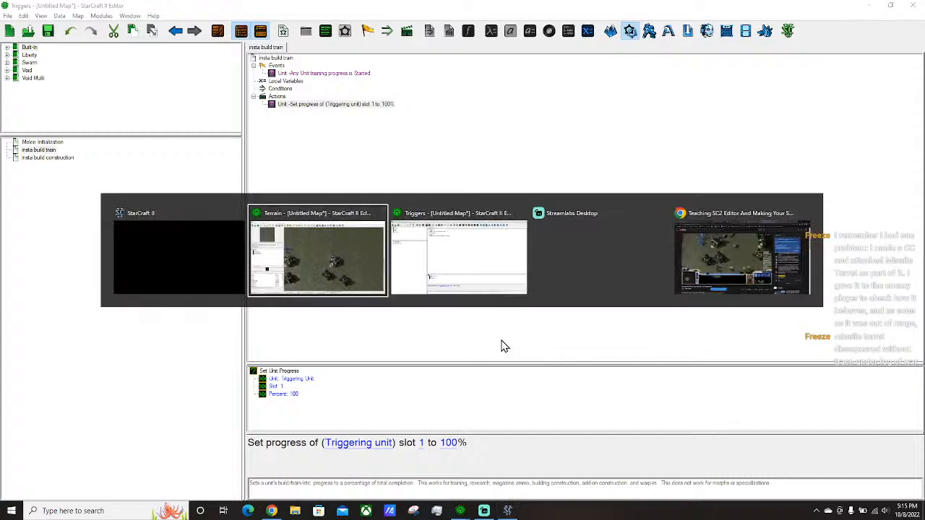
click(478, 31)
Examine the insta build construction trigger's event and progress action, and compare them with the insta build train and Melee Initialization triggers
click(47, 157)
click(327, 104)
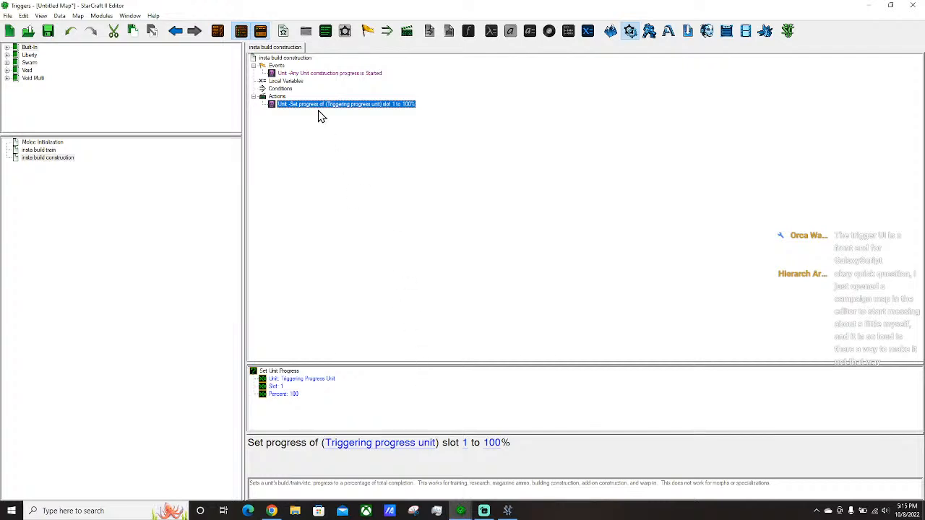
click(309, 73)
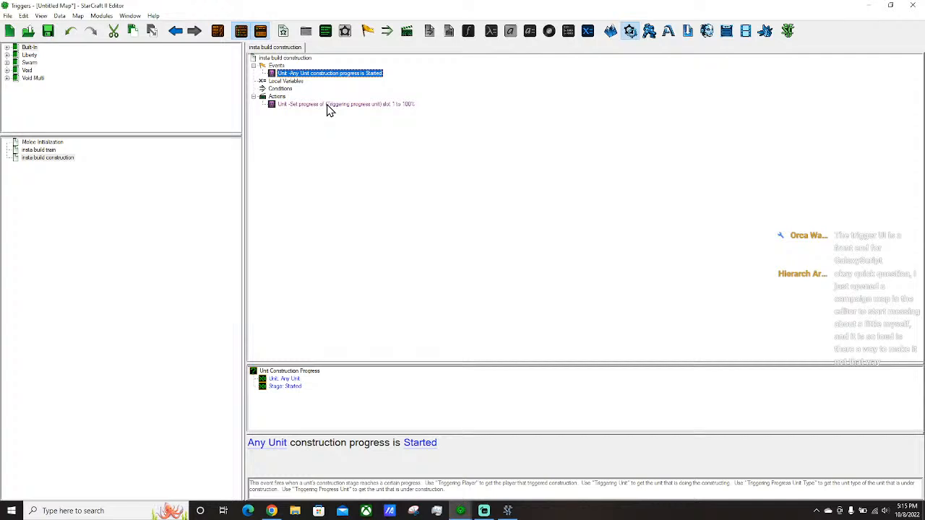
click(328, 106)
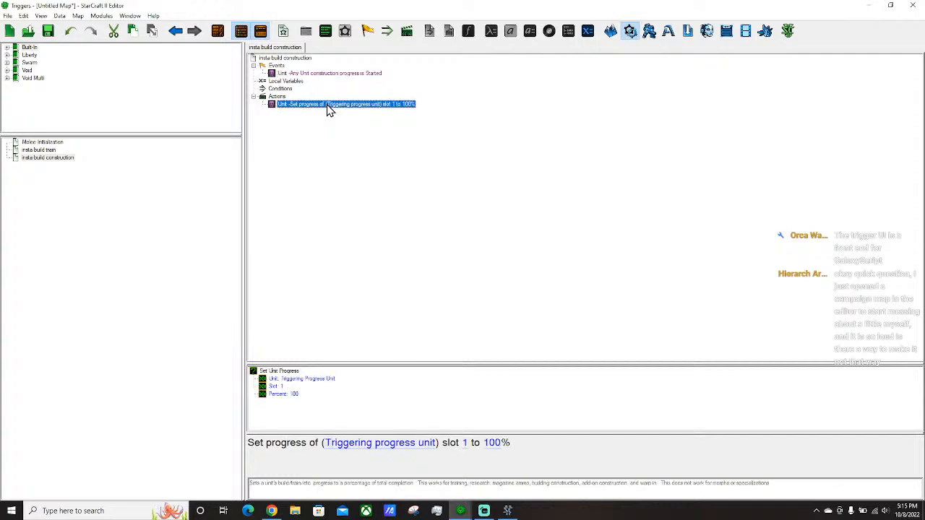
click(36, 149)
key(Up)
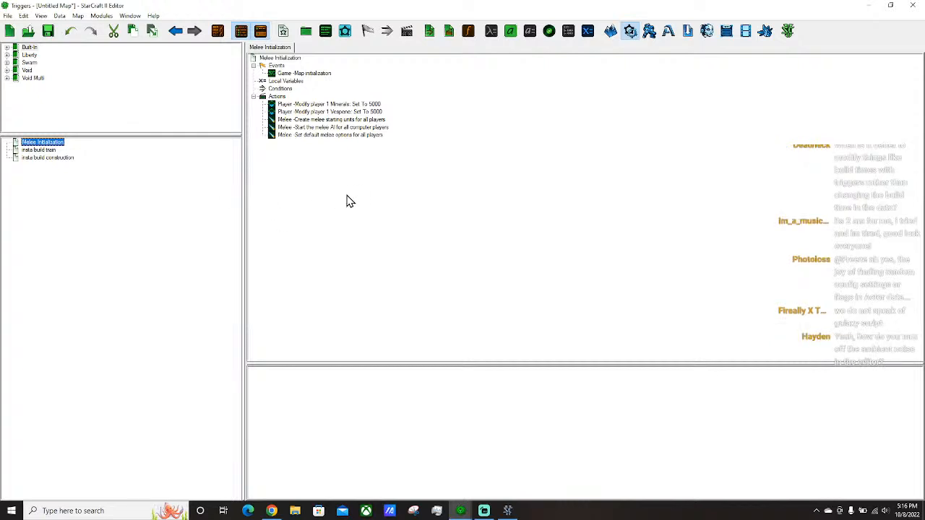
click(37, 150)
click(300, 105)
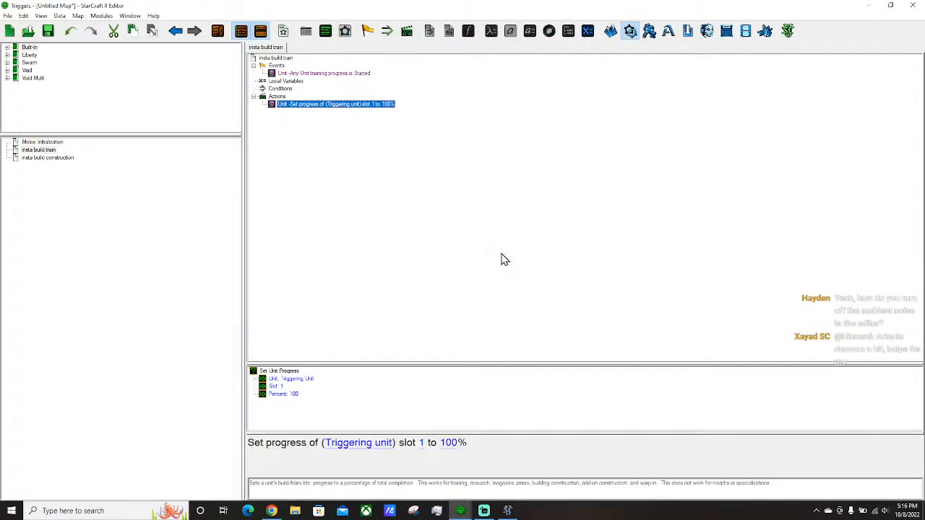
click(53, 158)
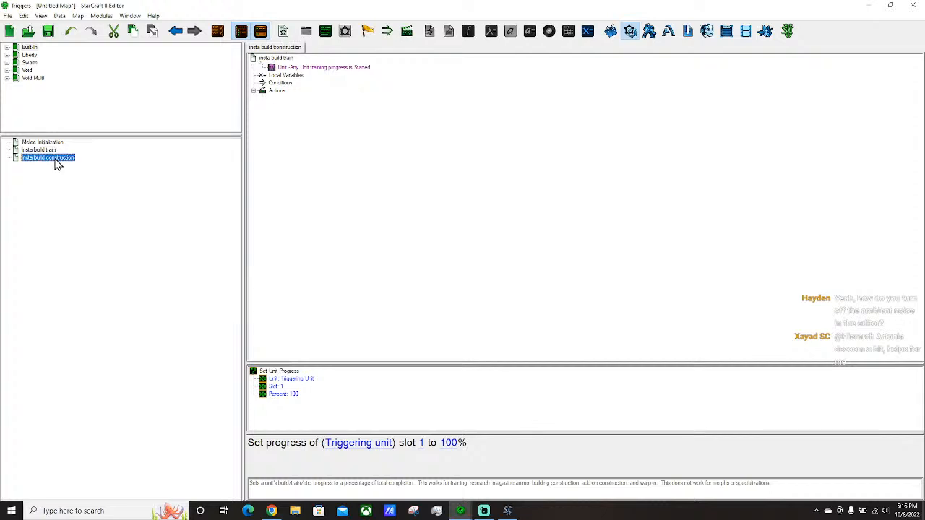
click(35, 150)
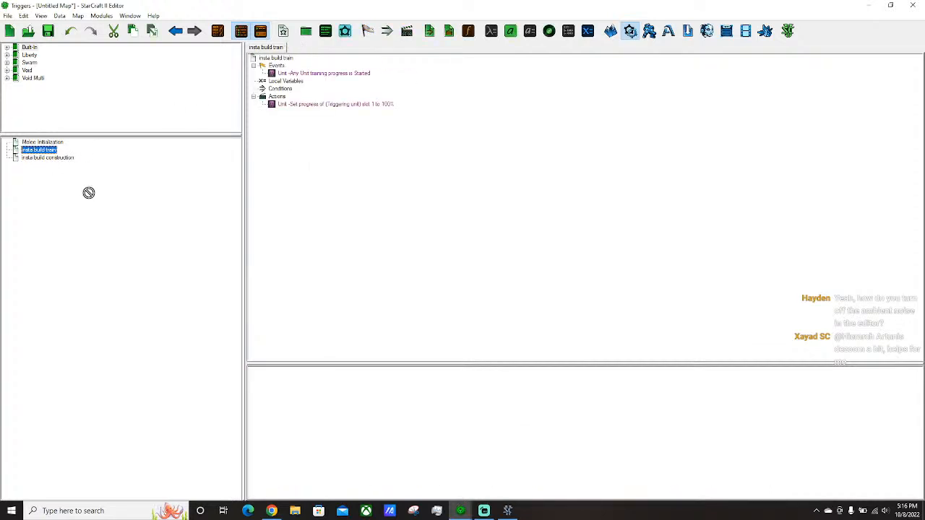
drag(36, 149, 86, 169)
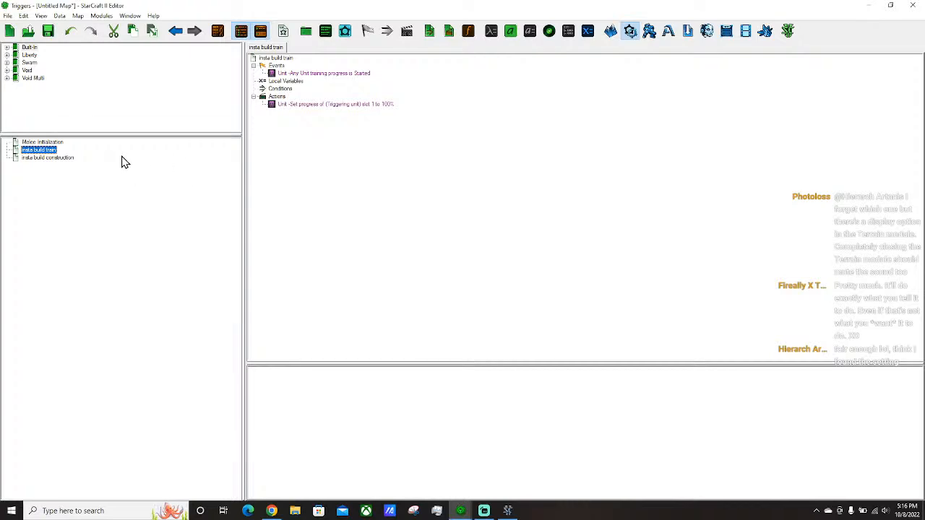
Switch to the Terrain module and place five Player 1 Supply Depots in two rows beside the left red Barracks
click(609, 32)
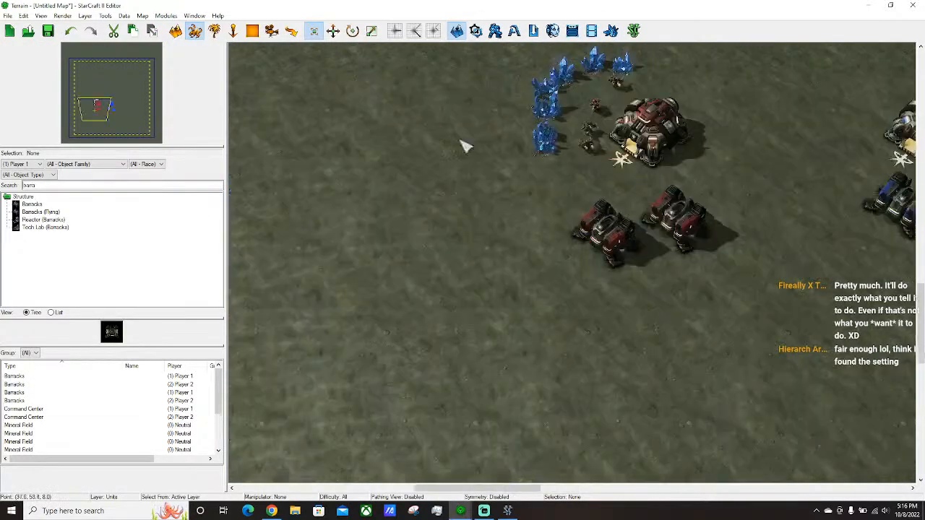
double_click(53, 183)
text(supp)
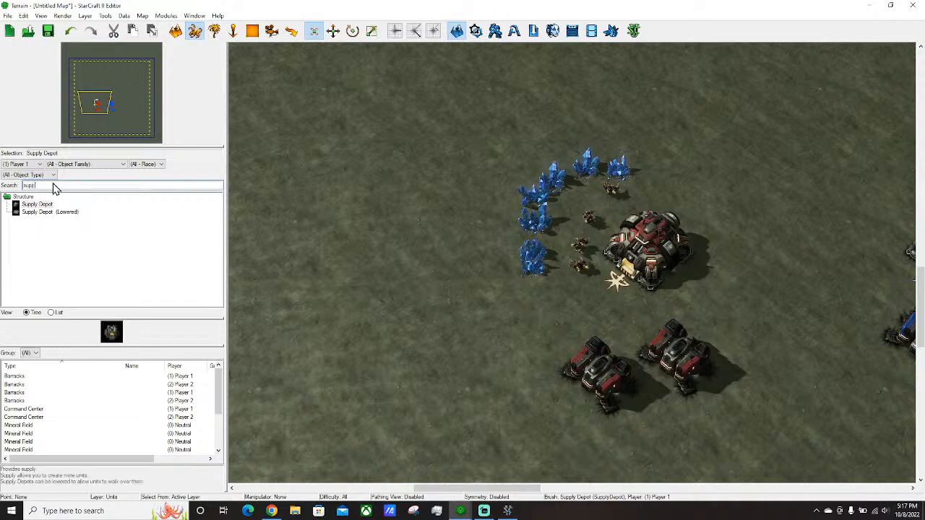
click(36, 204)
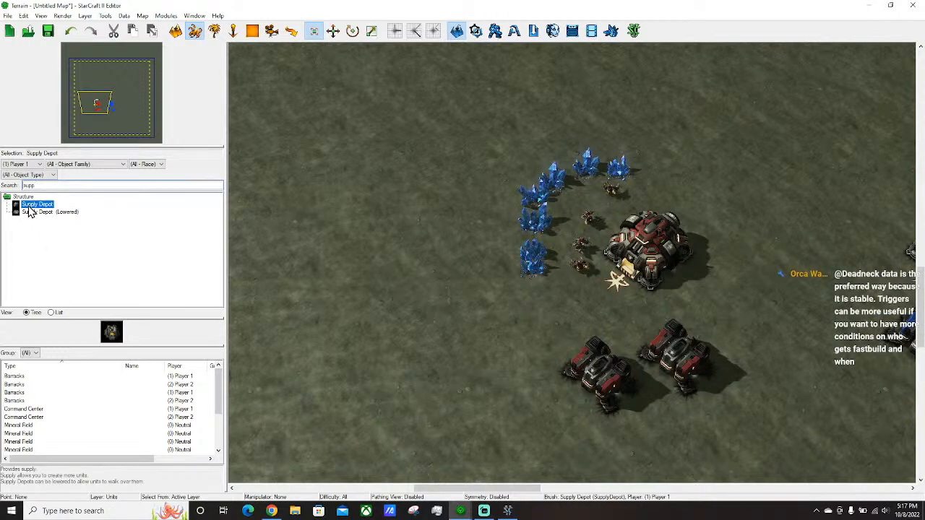
right_drag(467, 229, 411, 197)
scroll(347, 262, up, 1)
click(297, 260)
click(338, 261)
click(313, 291)
click(358, 296)
click(375, 269)
key(Escape)
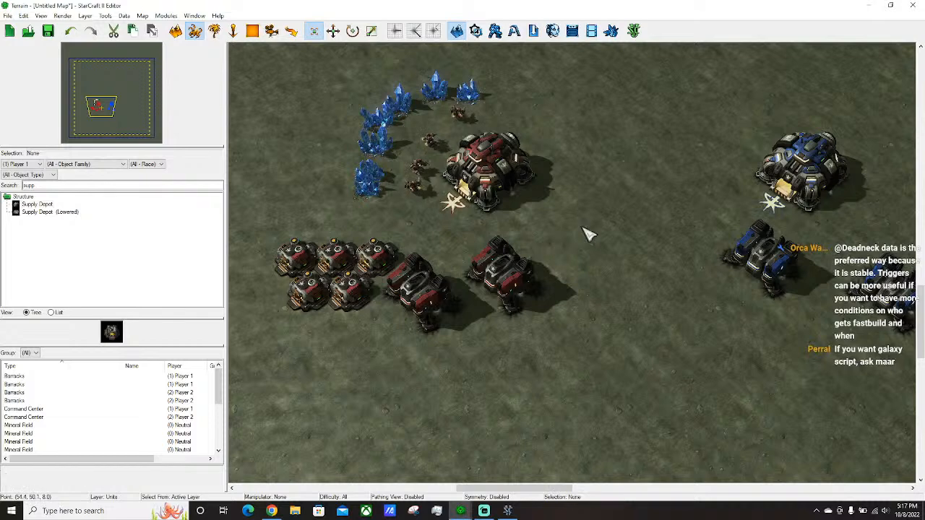
Find the Engineering Bay in the unit palette and place one for Player 1 on open ground below the Supply Depots
right_drag(583, 226, 657, 239)
scroll(662, 245, down, 1)
double_click(49, 186)
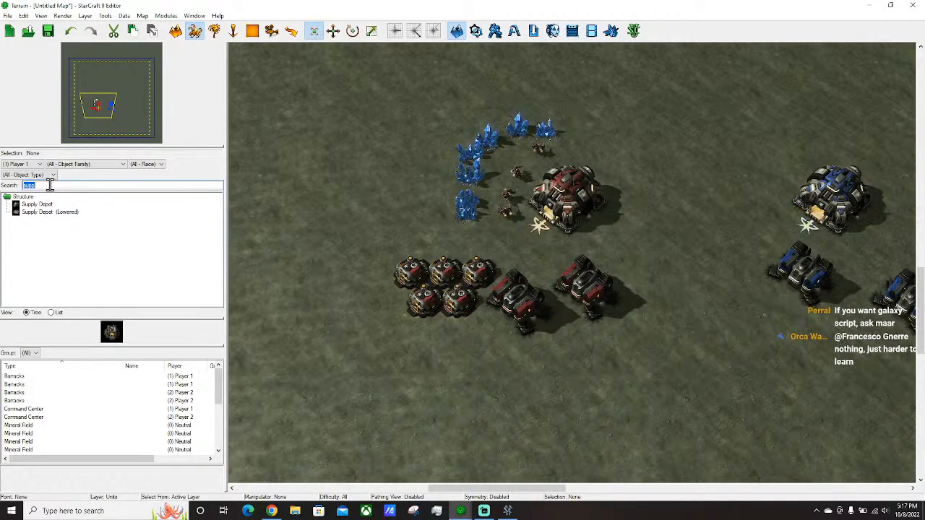
click(50, 186)
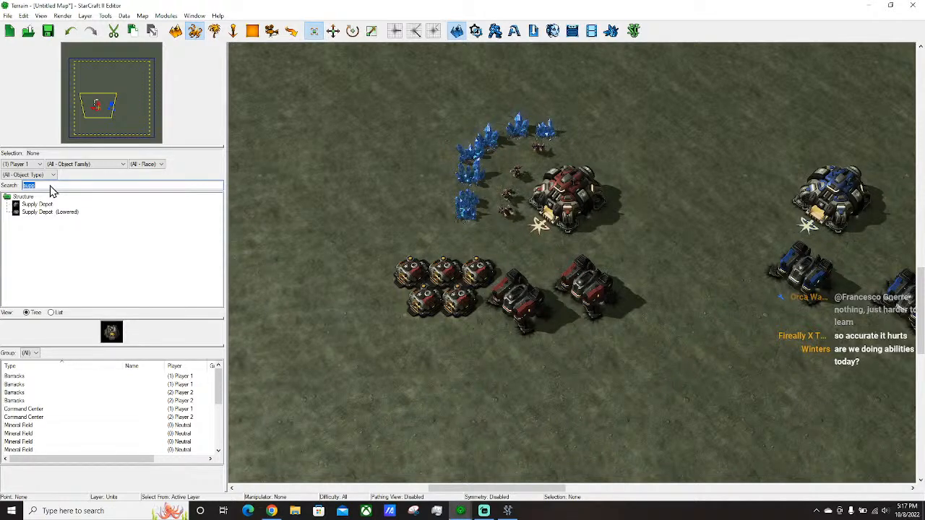
text(engin)
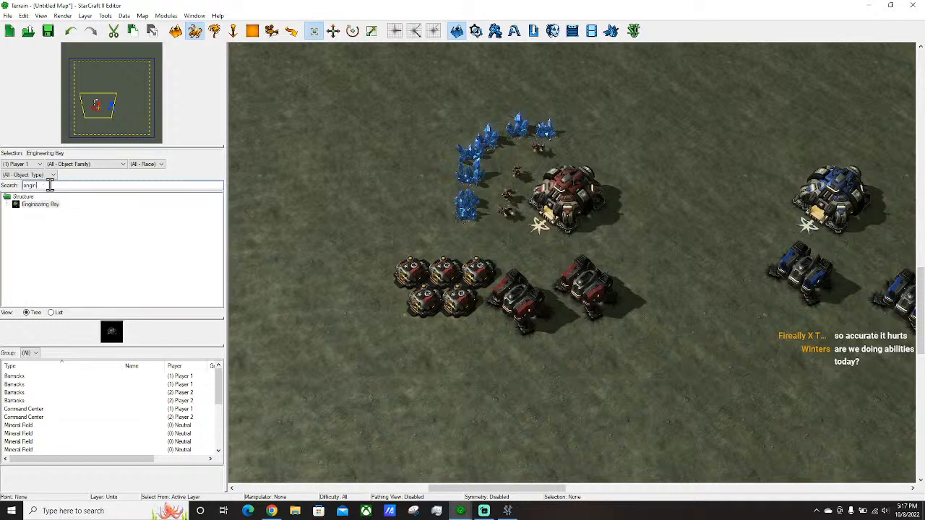
click(33, 204)
click(392, 404)
Find the Factory in the unit palette and place one for Player 1 to the right of the Engineering Bay
double_click(62, 185)
text(facto)
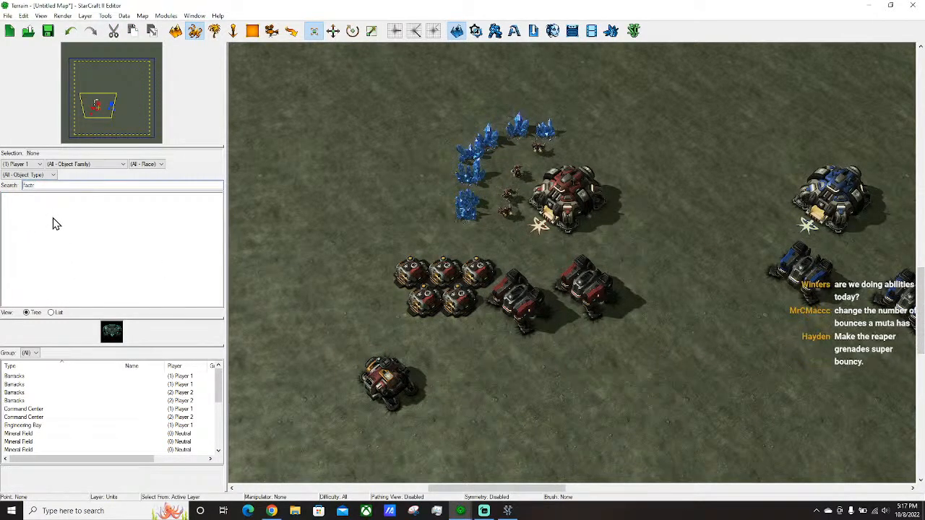
click(27, 206)
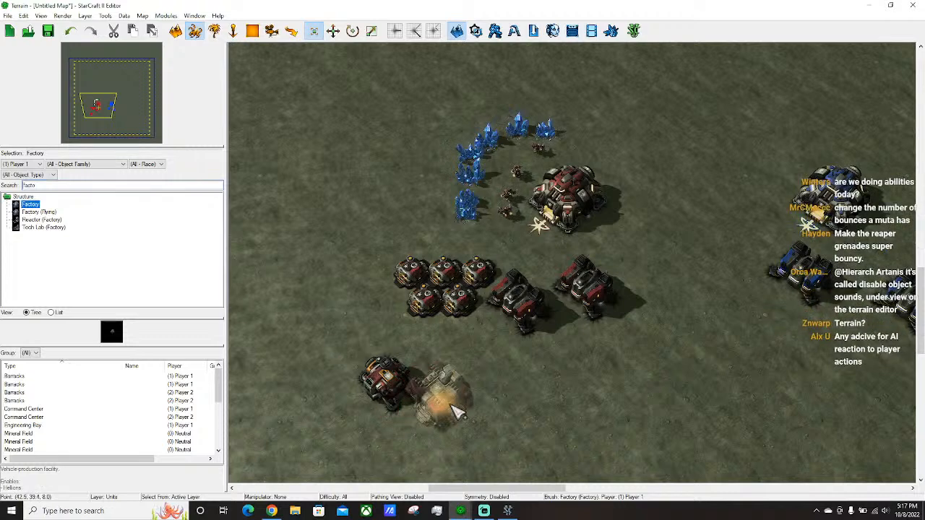
click(514, 399)
Find the Starport in the unit palette, place one for Player 1 to the right of the Factory, and end placement
double_click(41, 186)
text(starpo)
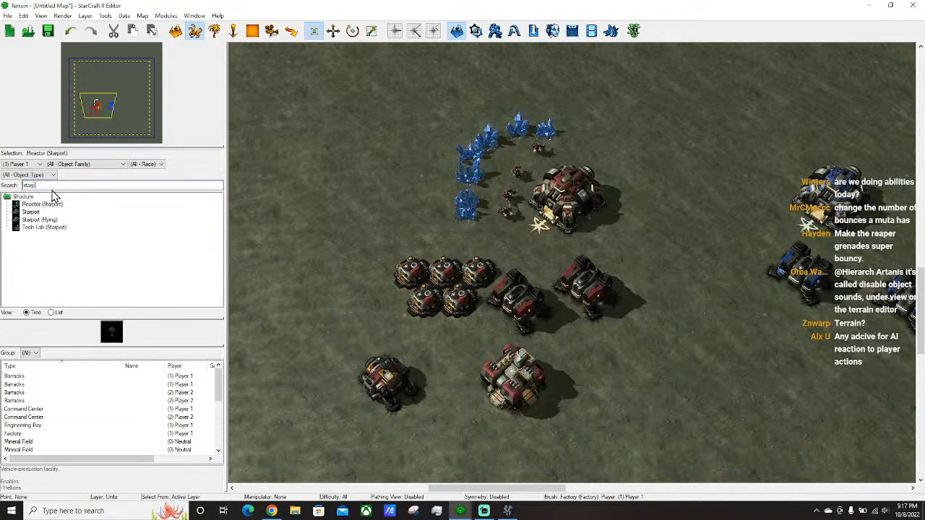
click(30, 212)
click(666, 419)
key(Escape)
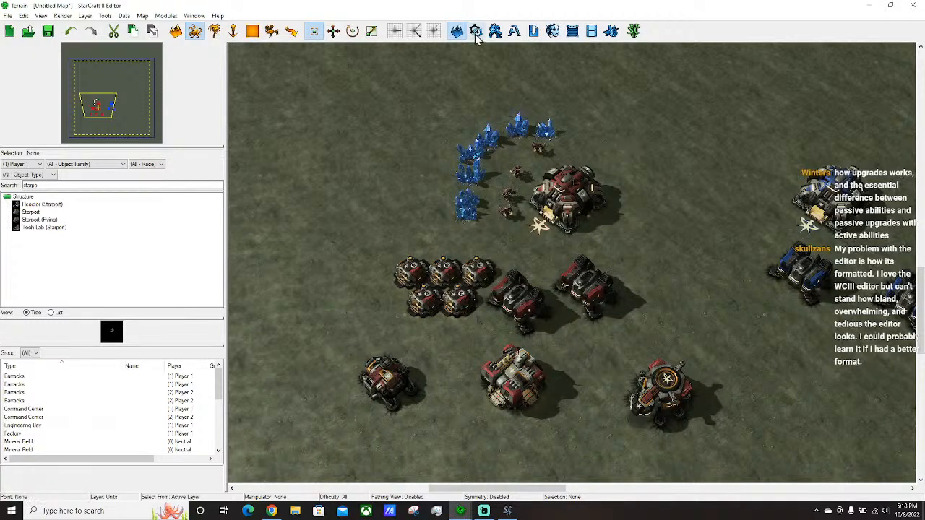
Switch to the Data module and look through its list of units
right_drag(651, 236, 573, 124)
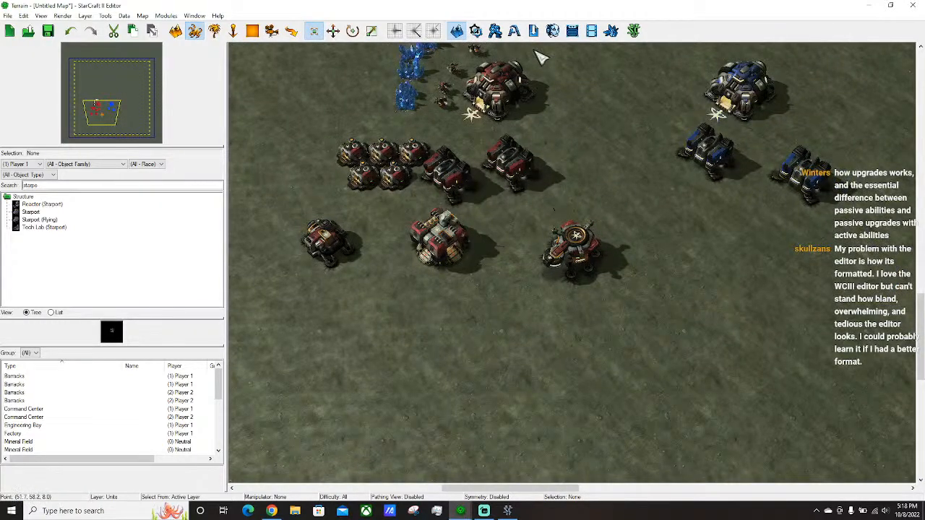
click(494, 31)
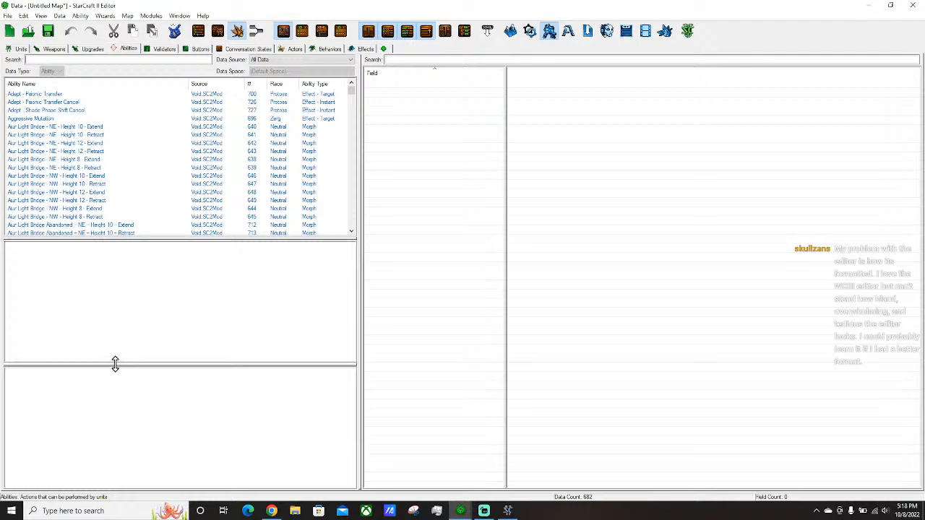
click(20, 49)
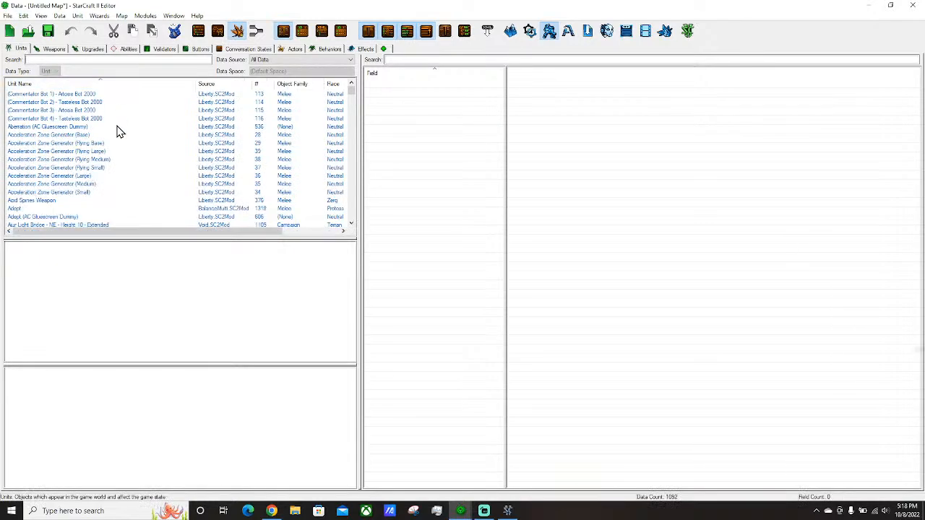
scroll(119, 133, down, 20)
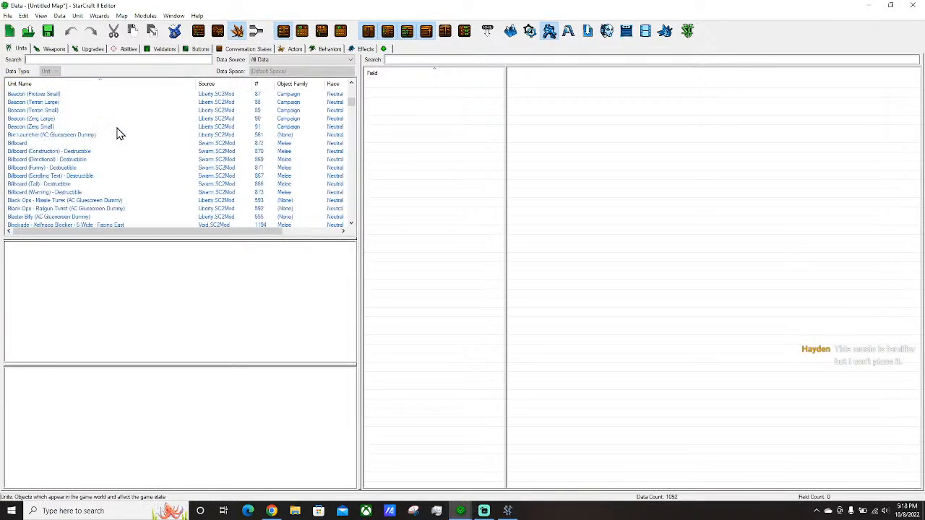
scroll(120, 134, down, 20)
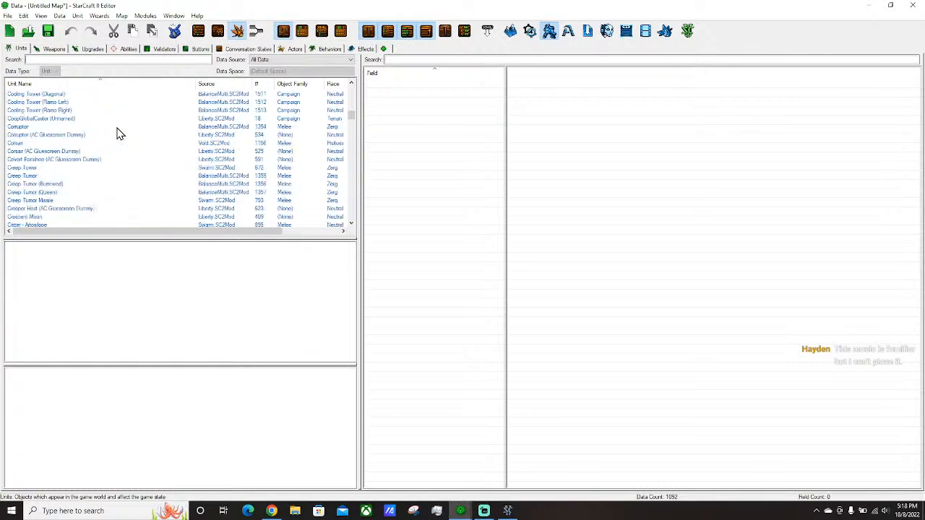
scroll(119, 133, down, 20)
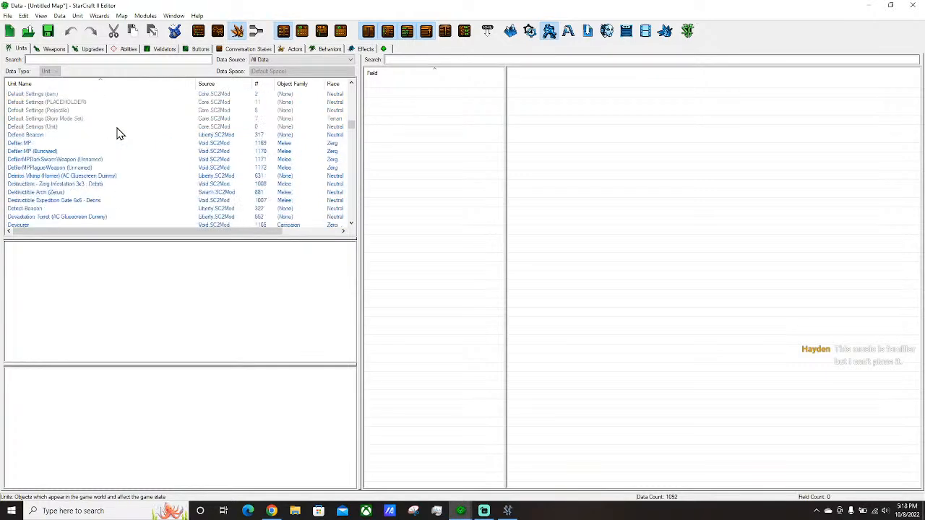
scroll(152, 187, down, 20)
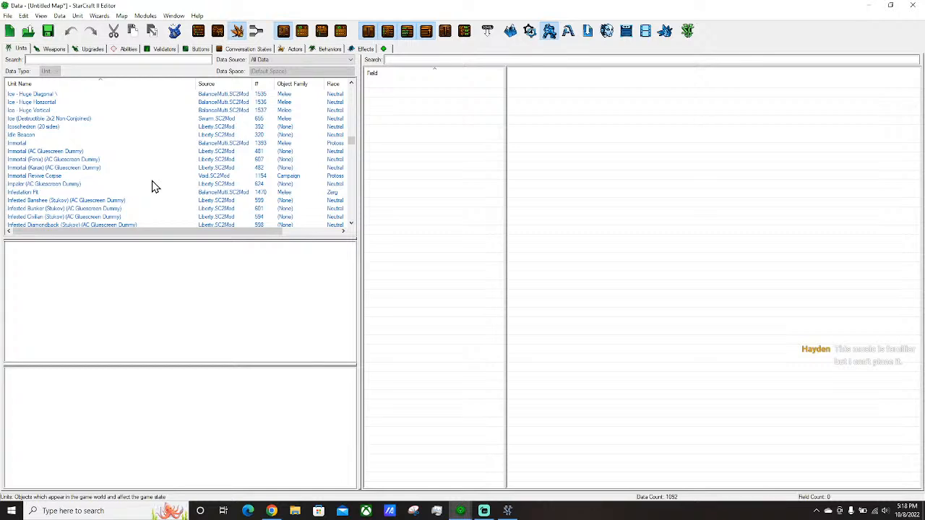
scroll(151, 187, up, 6)
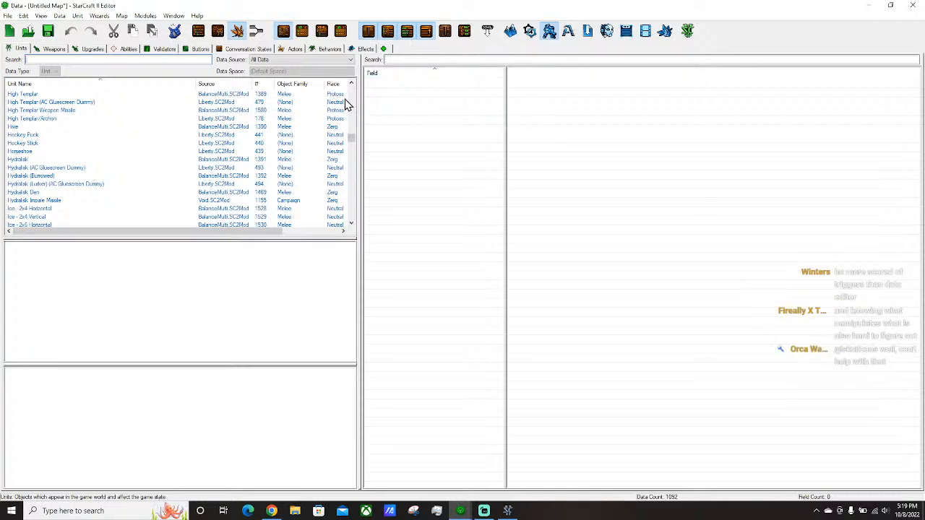
Show the Behaviors data type and reorder it to sit directly after Units
click(335, 49)
drag(315, 50, 57, 54)
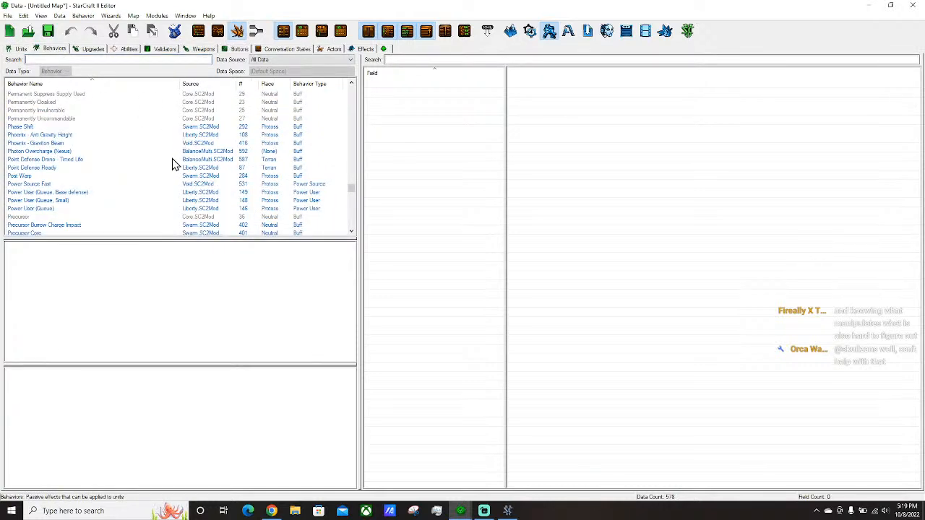
Look through the behaviors list and examine the fields of the SnowGlazeStarterMP (Unnamed) behavior
scroll(157, 170, down, 1)
scroll(157, 170, down, 3)
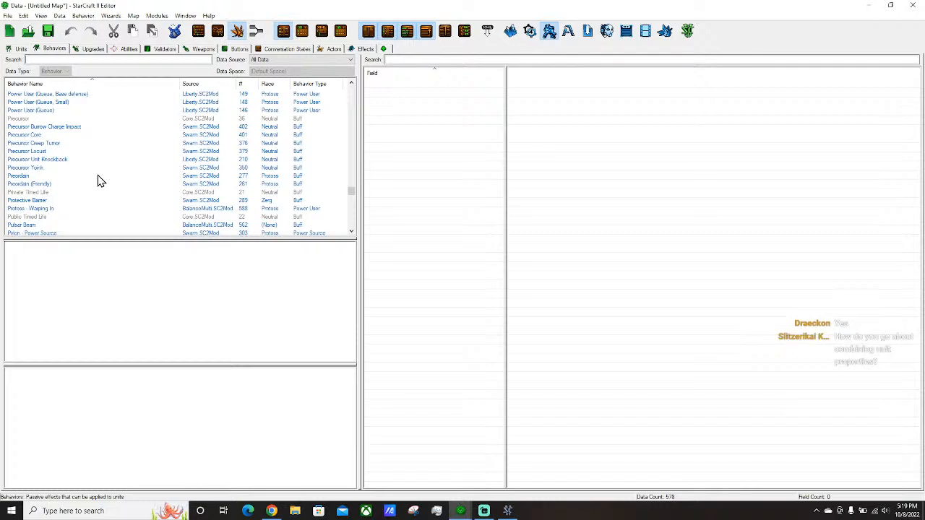
scroll(100, 181, down, 8)
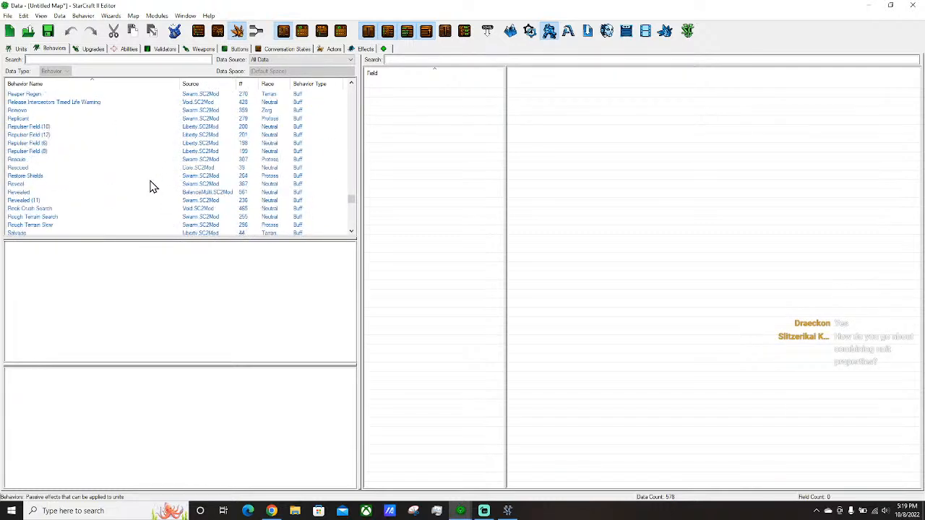
scroll(126, 175, down, 4)
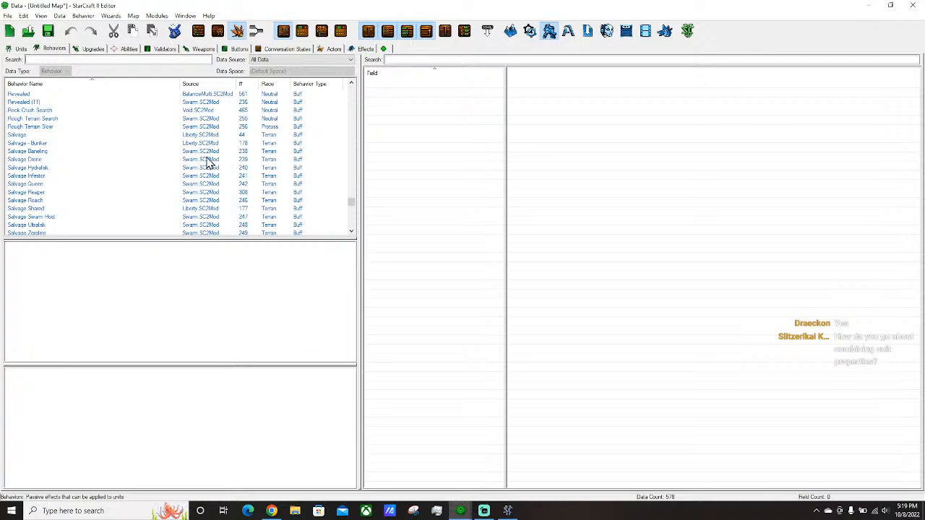
scroll(196, 171, down, 16)
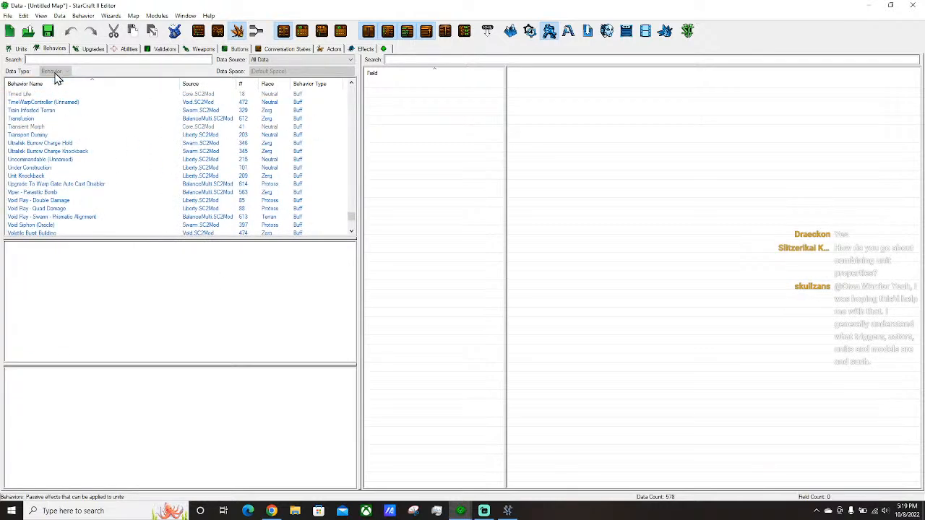
scroll(125, 209, down, 1)
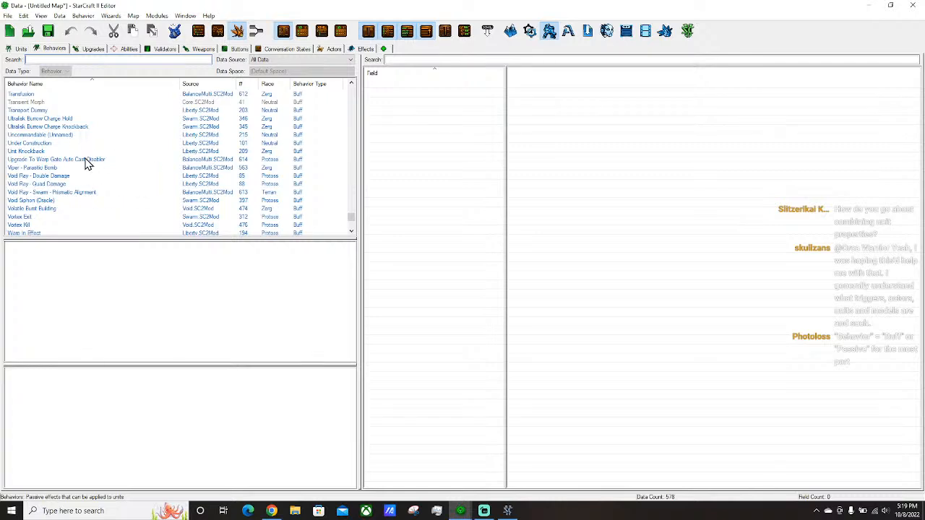
scroll(123, 199, down, 6)
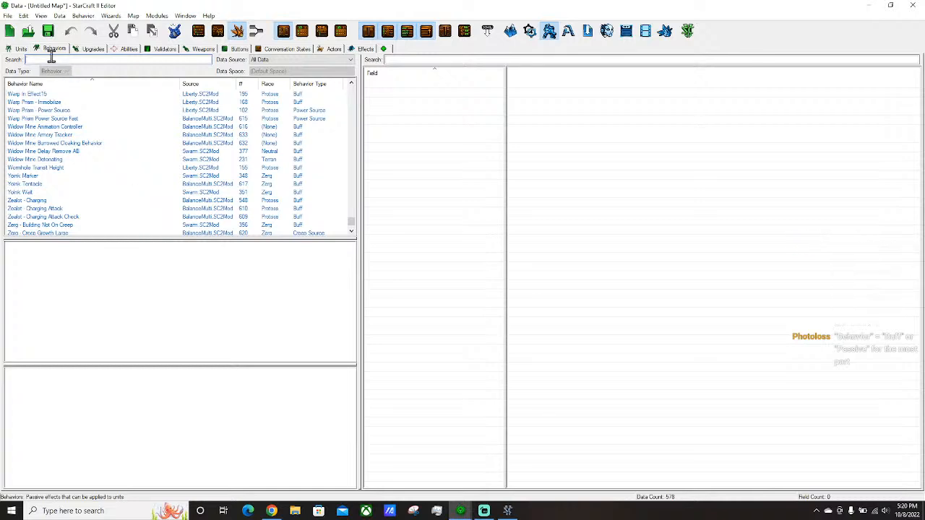
scroll(183, 171, up, 12)
scroll(182, 168, up, 5)
right_click(34, 126)
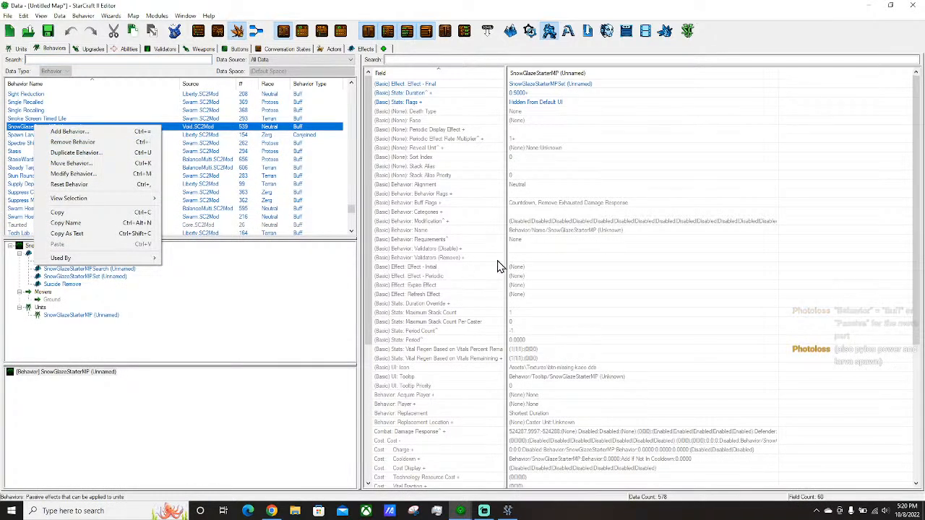
click(262, 284)
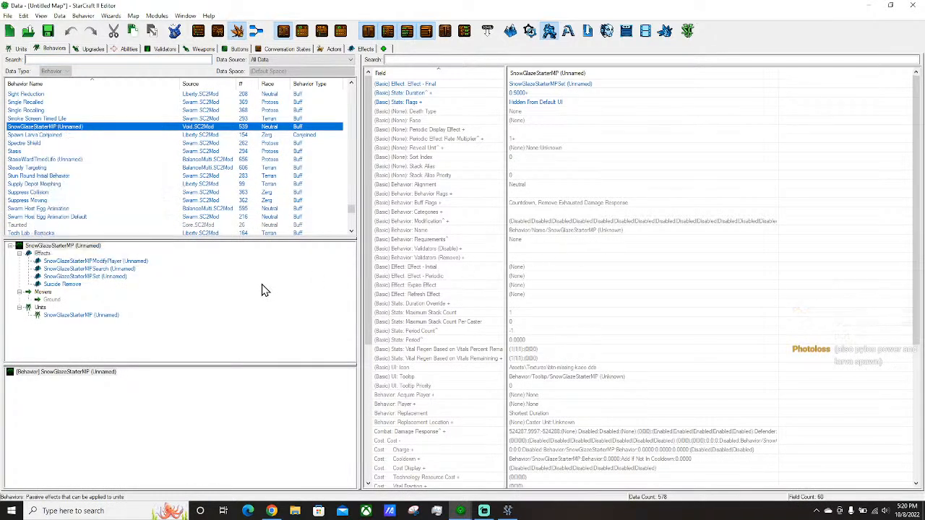
Search the behaviors for "stimpac" and examine the Marine - Stimpack behavior's fields
click(43, 63)
text(stimpak)
key(BackSpace)
text(c)
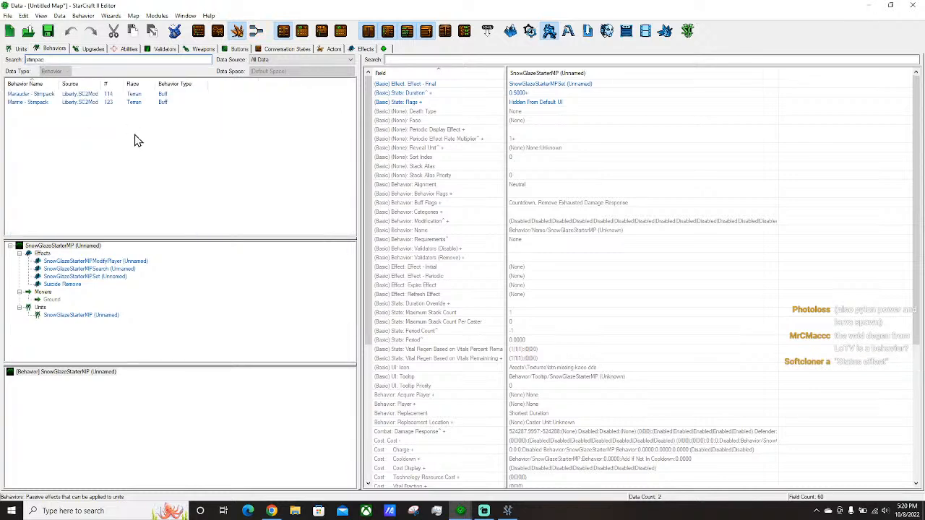
click(49, 103)
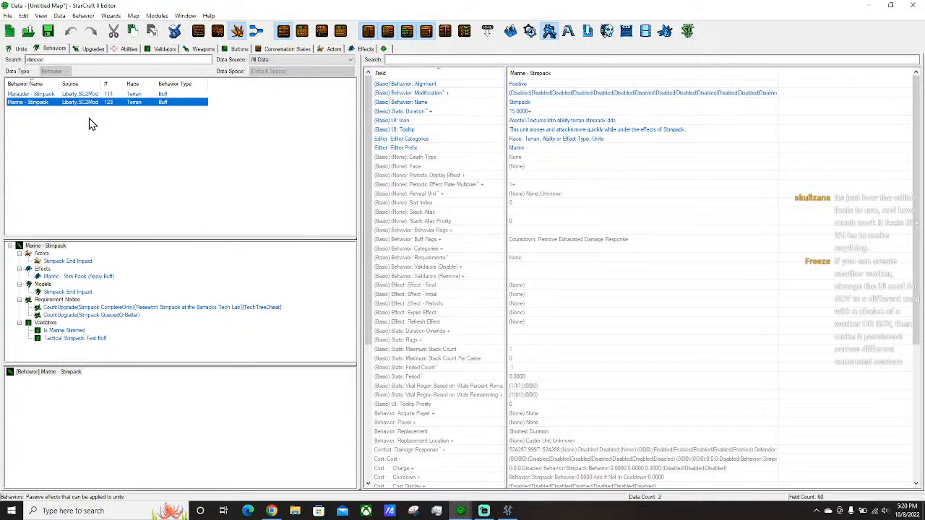
Compare the Marauder - Stimpack and Marine - Stimpack behaviors, and reverse the list's sorting by behavior name
click(41, 95)
click(45, 103)
click(38, 95)
click(50, 105)
click(36, 96)
click(47, 103)
click(38, 95)
click(45, 102)
click(36, 85)
click(44, 103)
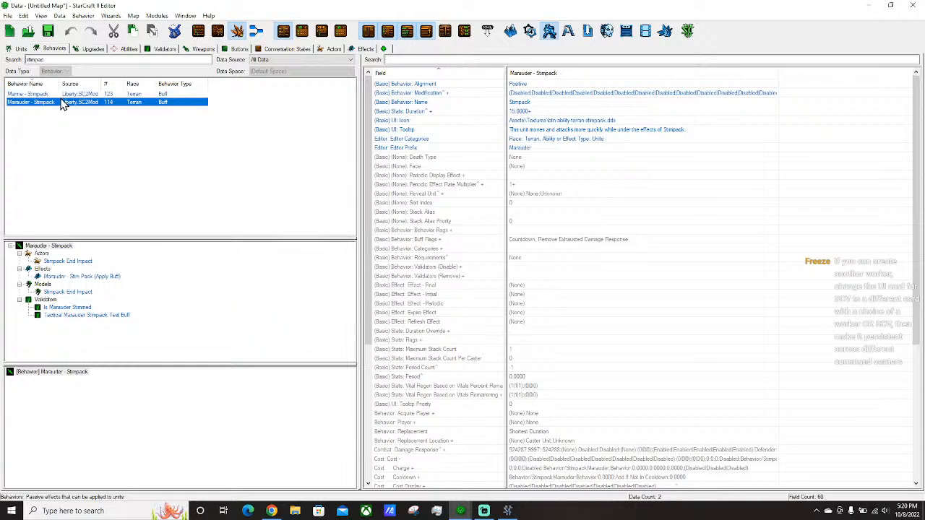
Examine the Marine - Stim Pack (Apply Buff) effect linked to the Marine - Stimpack behavior
click(40, 95)
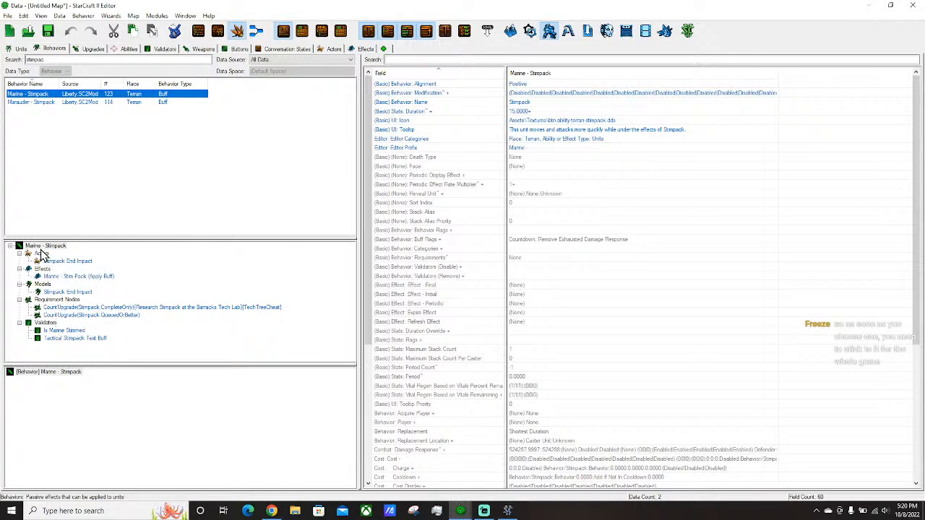
click(60, 276)
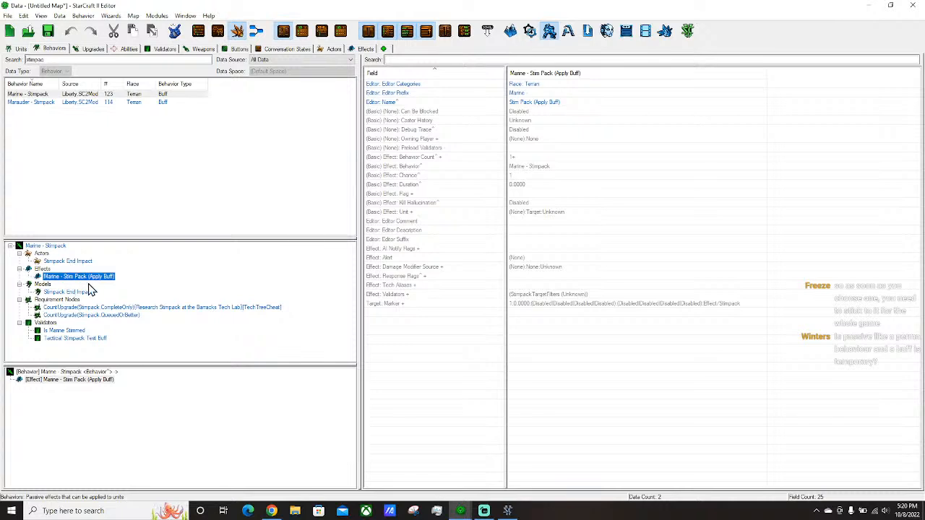
Expand the Modification field of the Marine - Stimpack behavior and examine its subfields
click(45, 247)
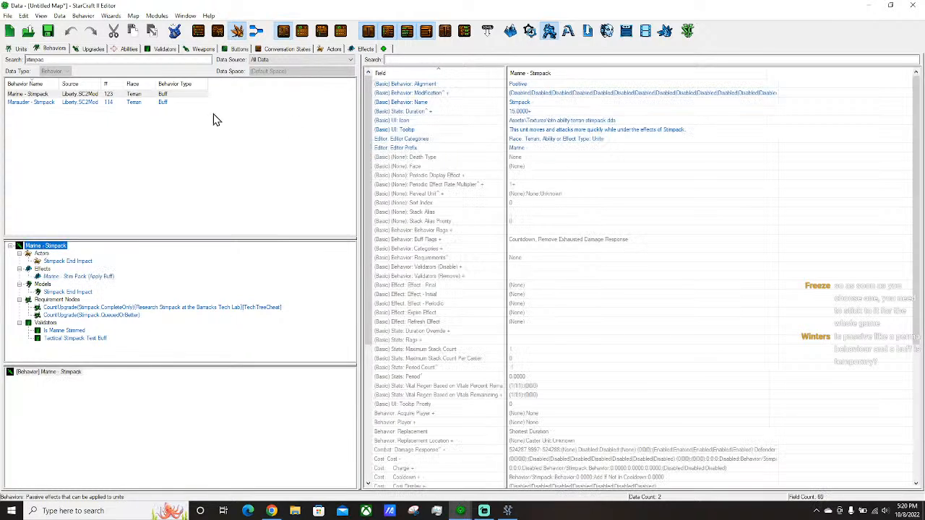
right_click(540, 92)
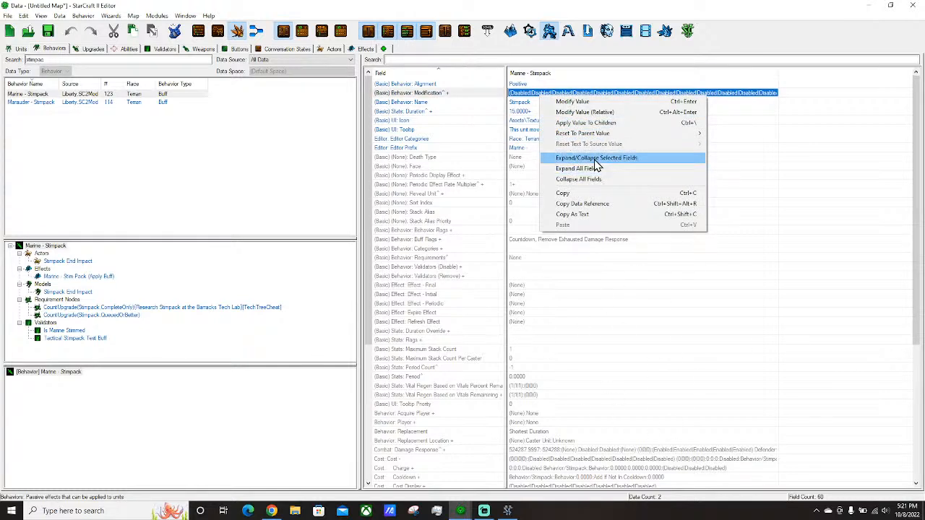
click(549, 157)
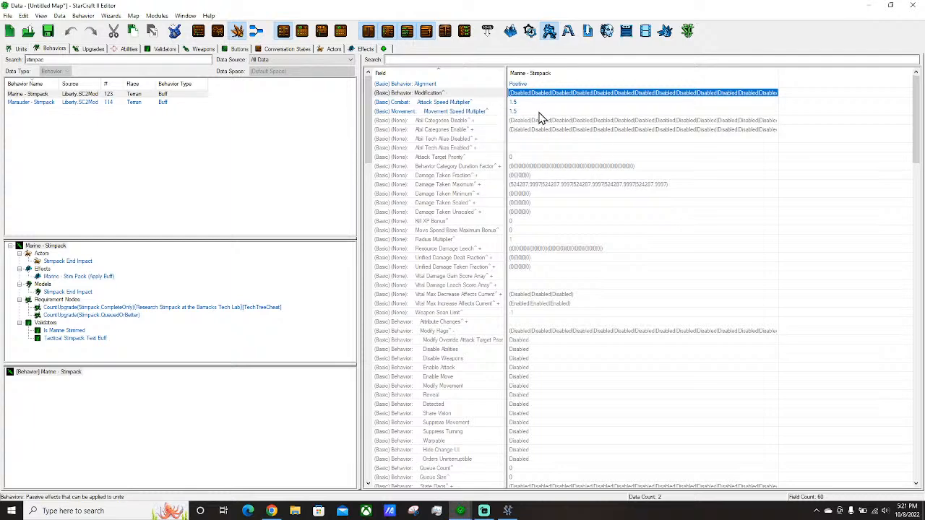
scroll(625, 246, down, 14)
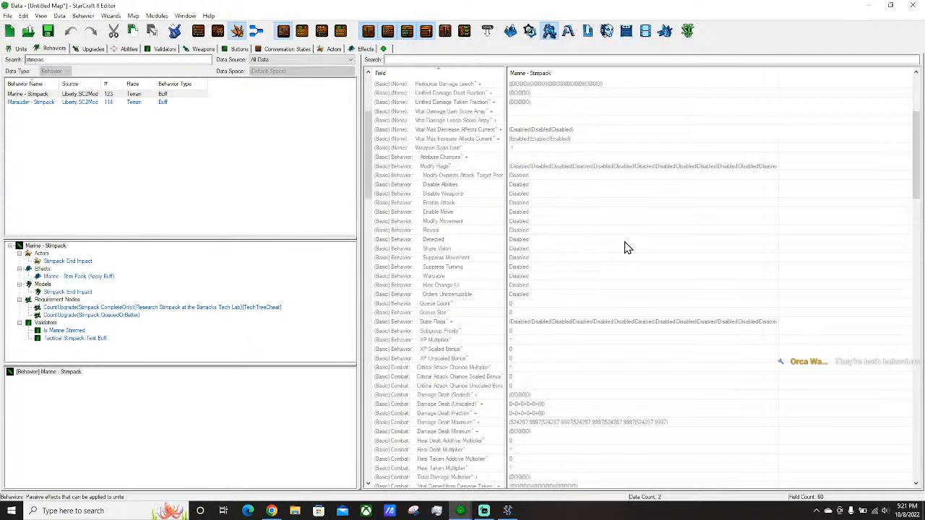
scroll(626, 245, down, 20)
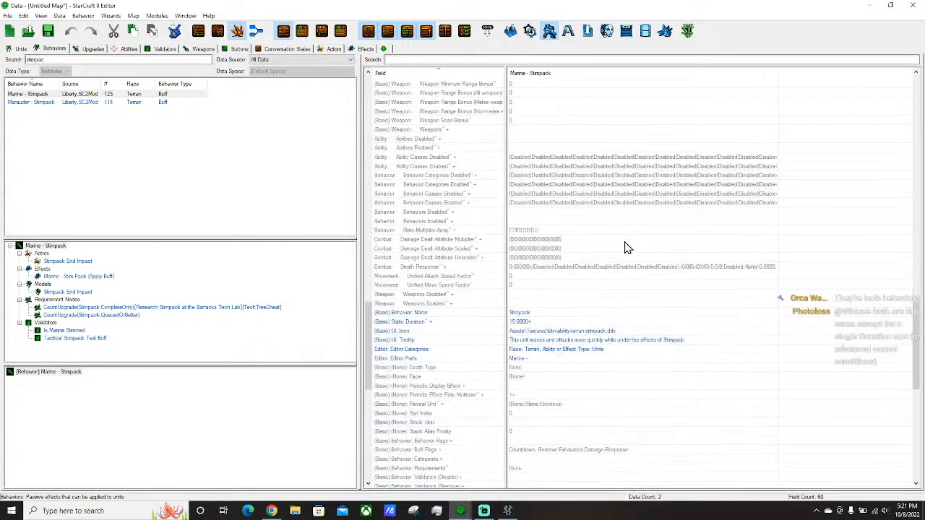
scroll(626, 248, up, 20)
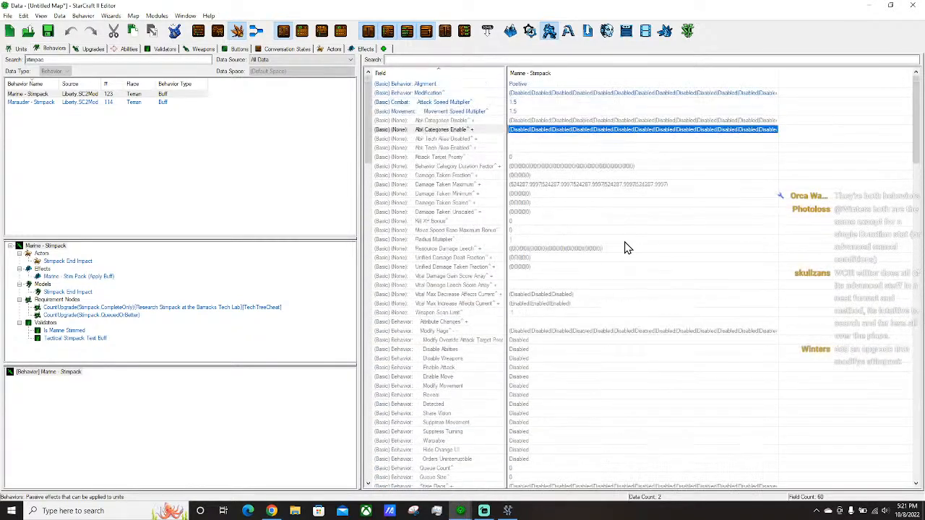
click(529, 93)
click(533, 102)
click(566, 184)
click(544, 102)
Set the Attack Speed Multiplier in the Marine - Stimpack behavior's Modification values to 2
click(543, 95)
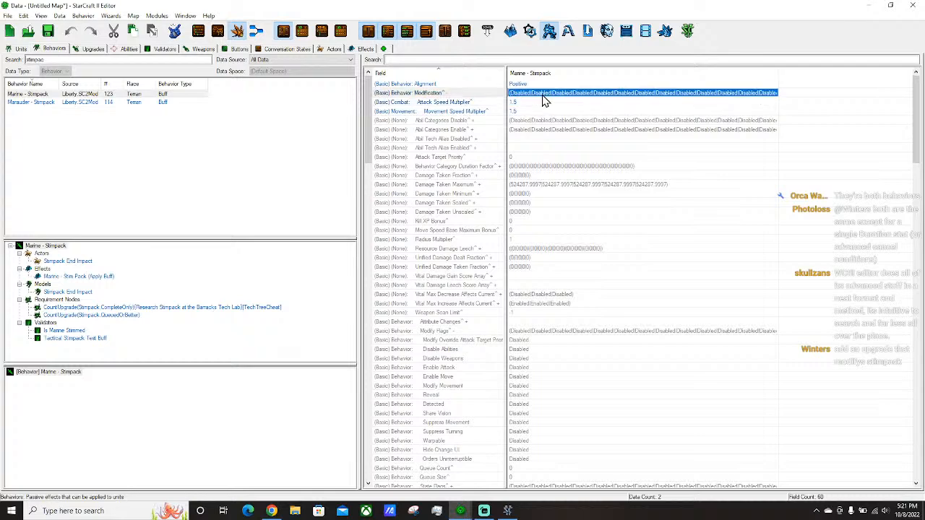
double_click(542, 94)
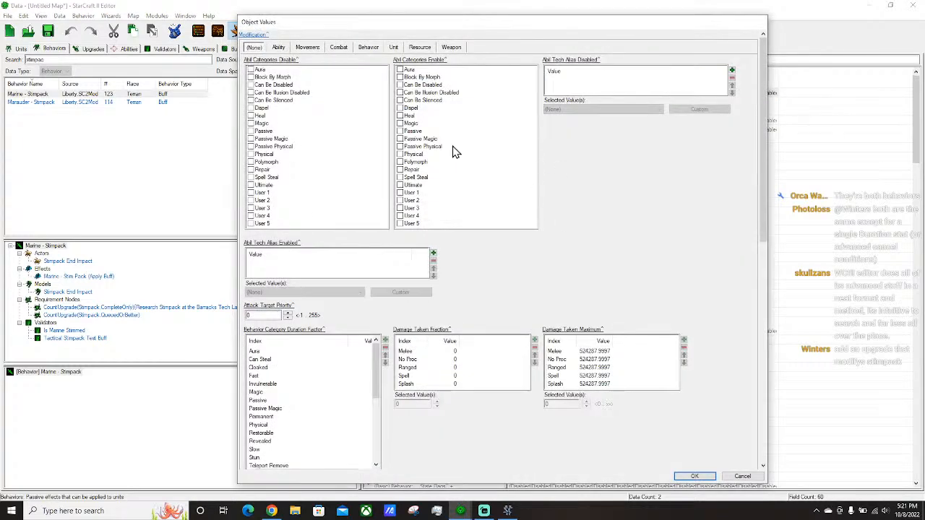
drag(761, 180, 757, 382)
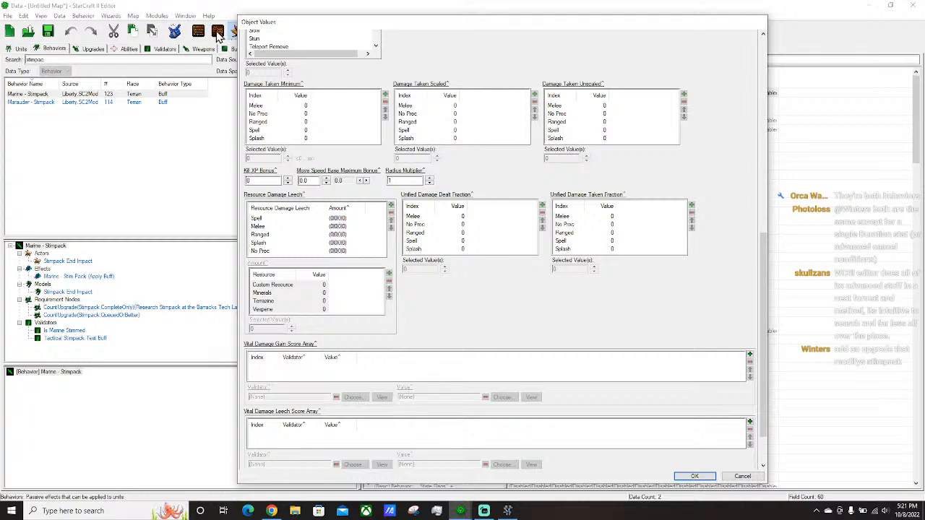
drag(763, 372, 731, 130)
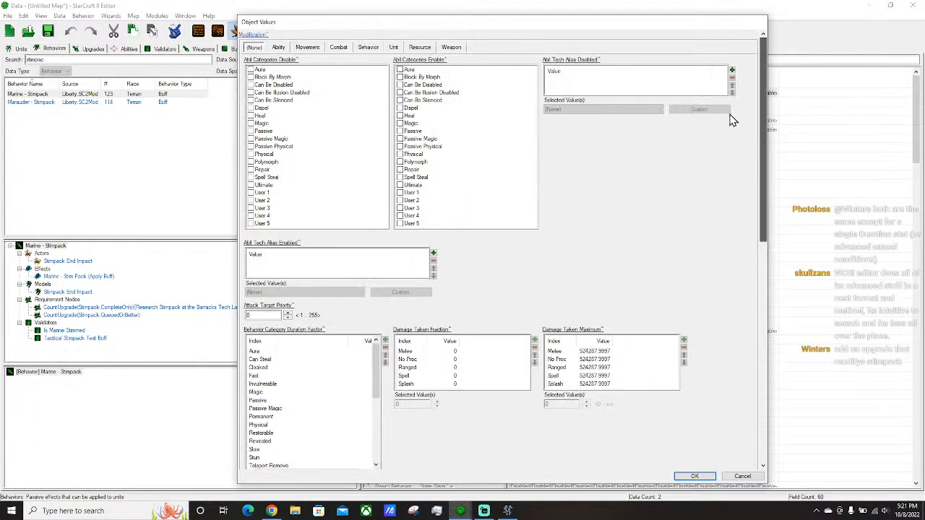
click(340, 49)
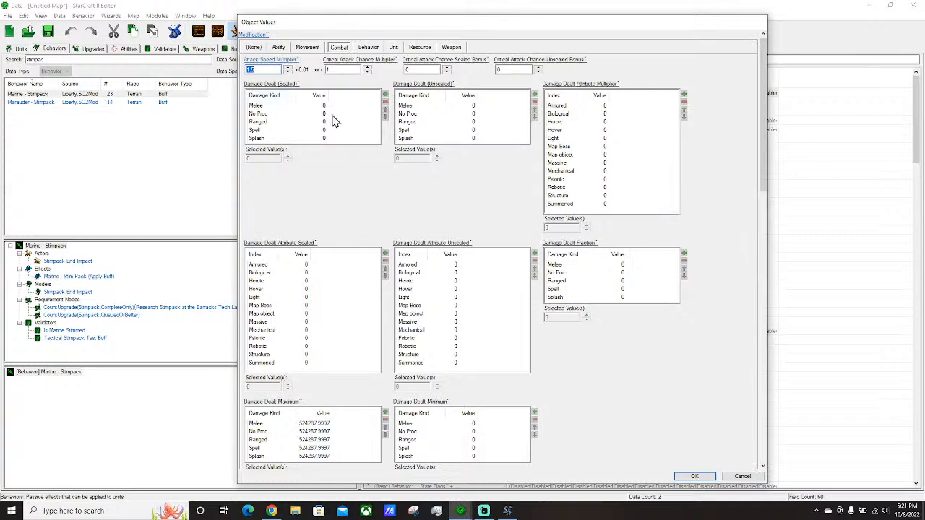
click(271, 70)
drag(276, 69, 225, 71)
text(2)
click(694, 476)
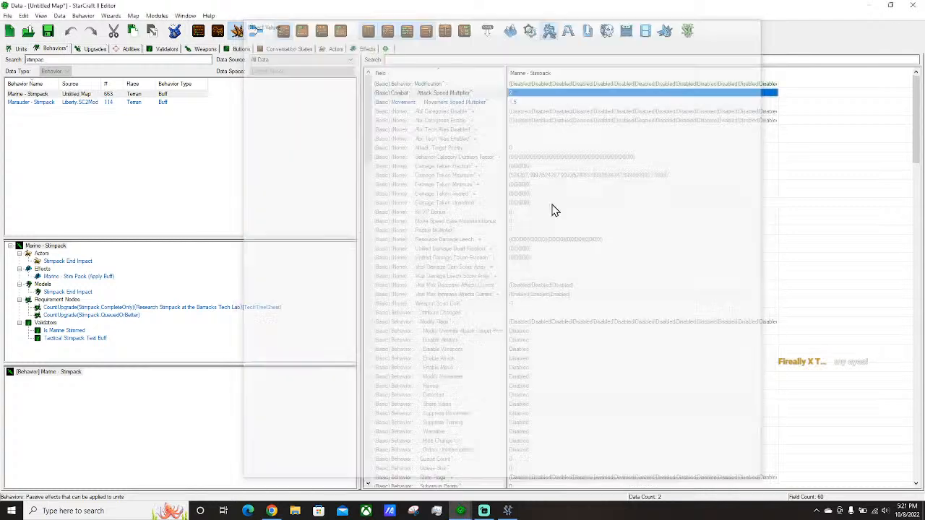
Collapse the Modification field of the Marine - Stimpack behavior
click(576, 148)
click(540, 85)
right_click(587, 84)
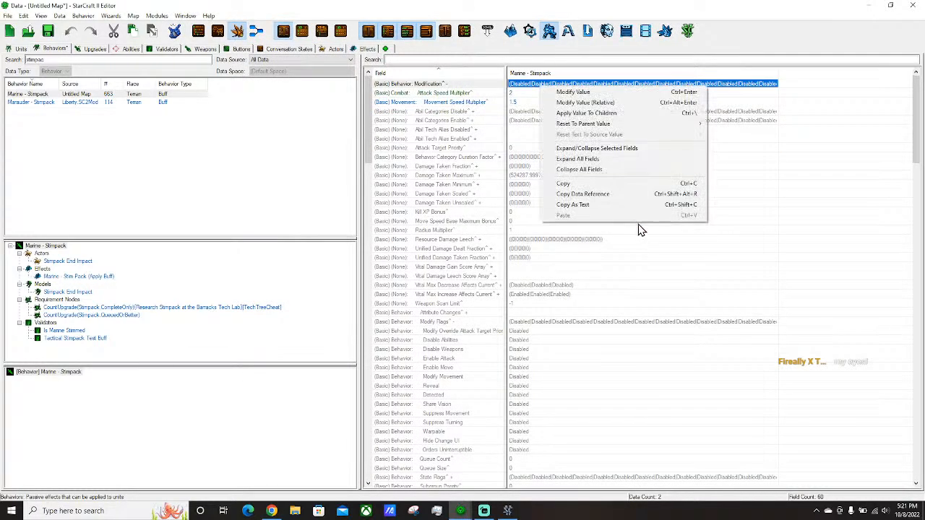
click(601, 147)
click(638, 260)
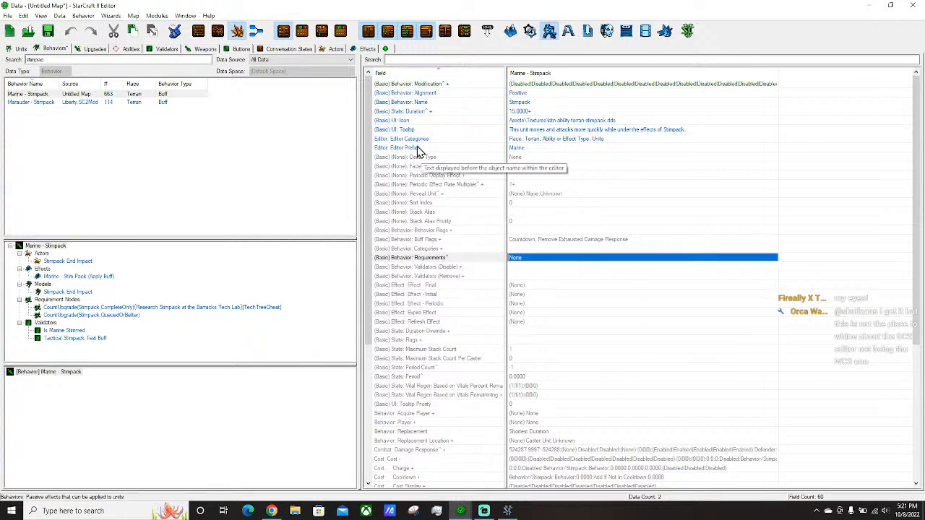
Switch to the upgrades data and look over the data categories available for editing
click(386, 49)
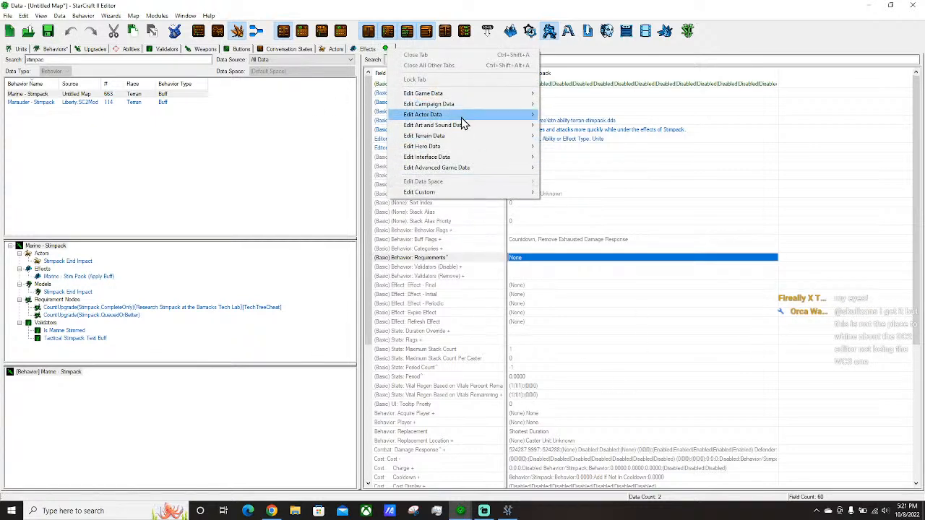
mouse_move(484, 151)
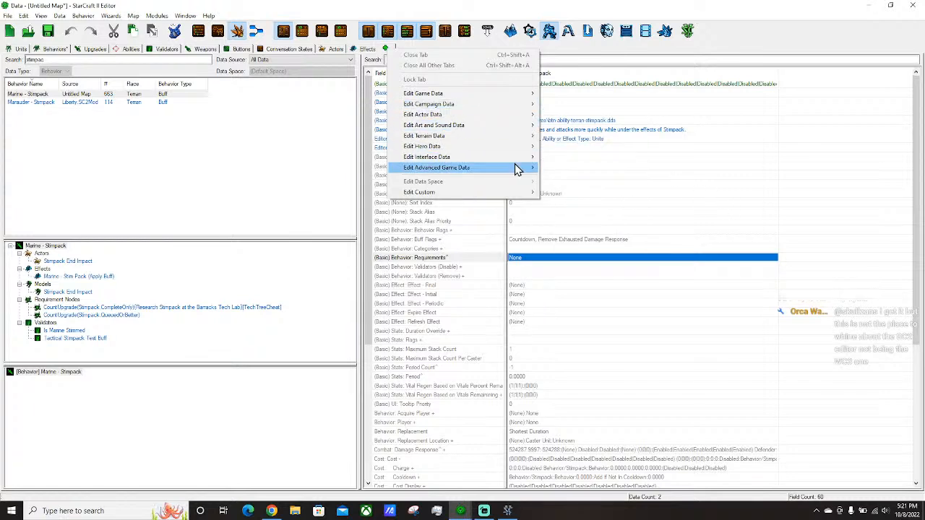
click(703, 205)
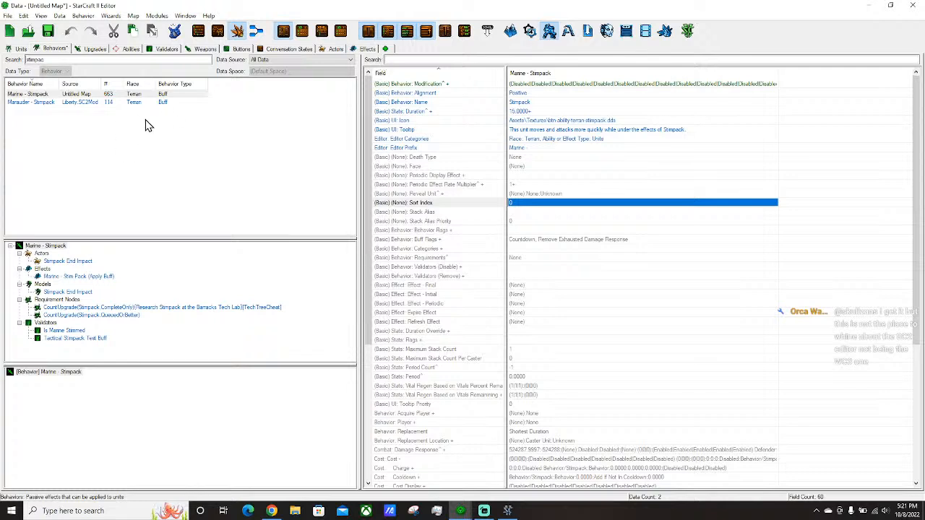
click(95, 50)
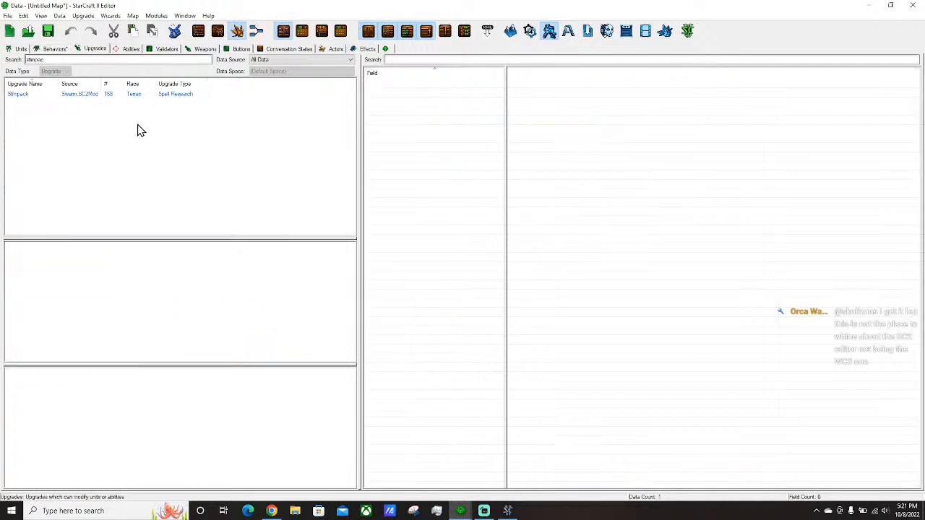
click(387, 50)
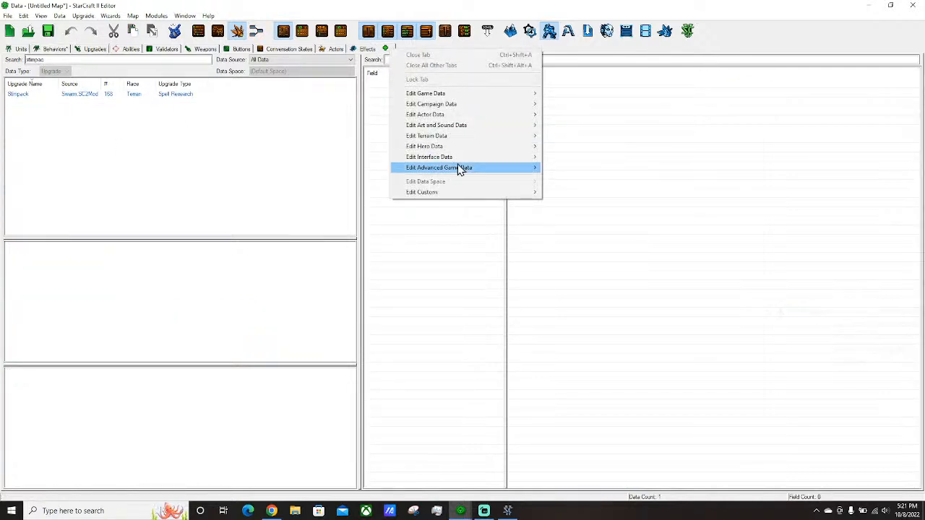
mouse_move(458, 96)
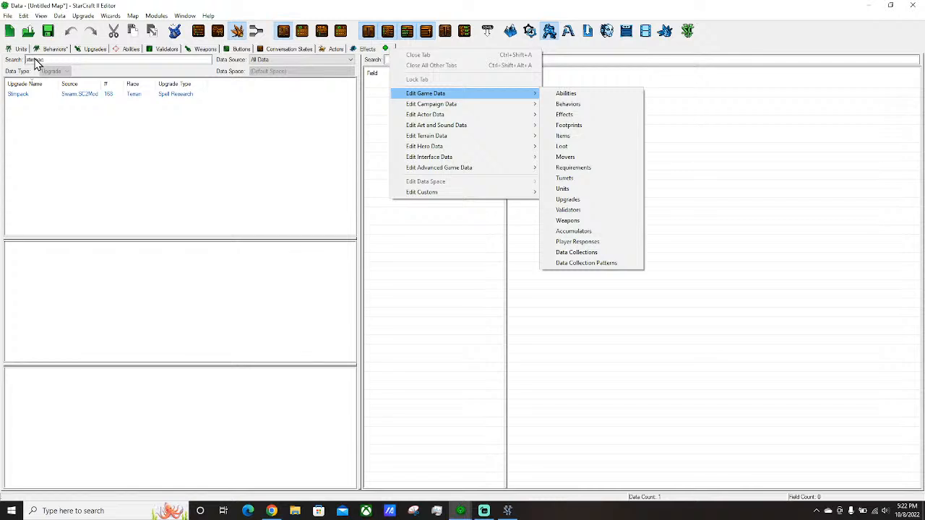
click(303, 98)
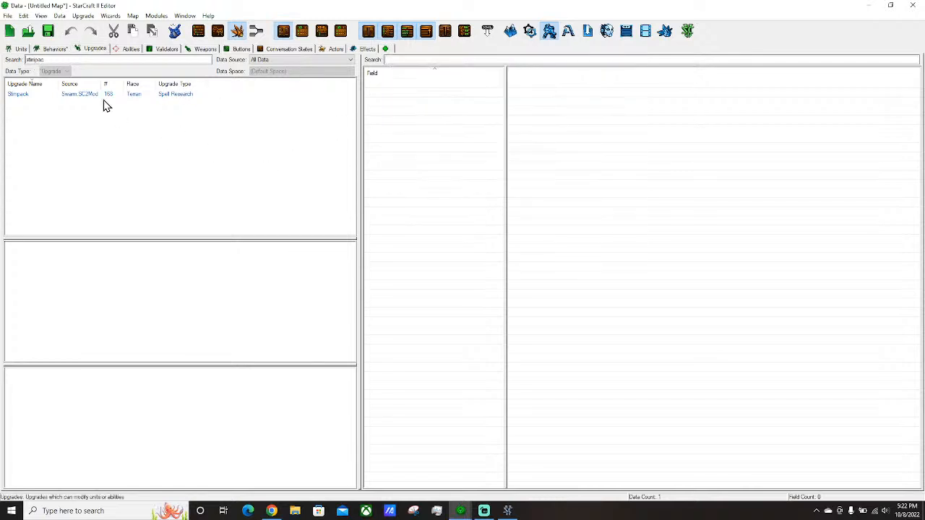
Create a new upgrade named "Stim improvement" with the suggested ID, keeping the default parent and no race
right_click(103, 138)
click(62, 140)
right_click(159, 152)
click(92, 141)
right_click(86, 135)
click(75, 137)
click(64, 97)
click(43, 130)
right_click(44, 128)
click(76, 137)
click(77, 136)
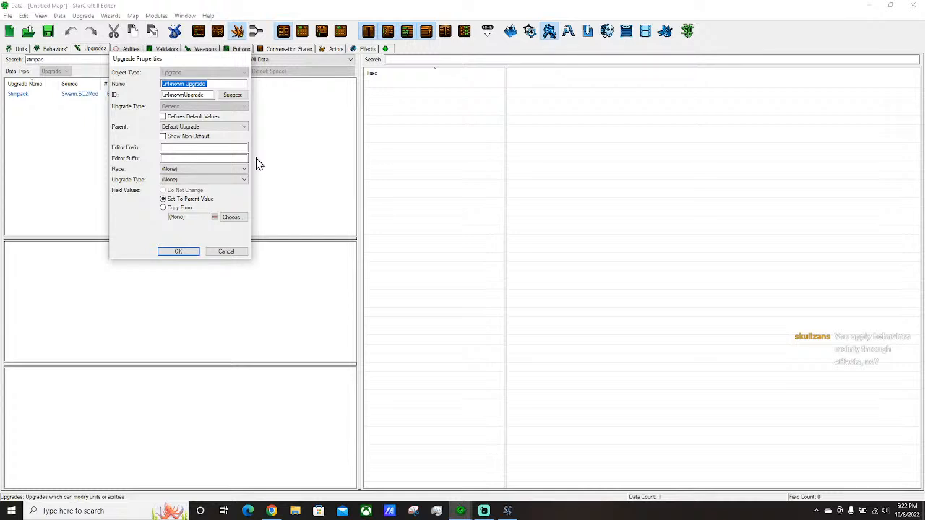
text(Stim improvement)
click(238, 98)
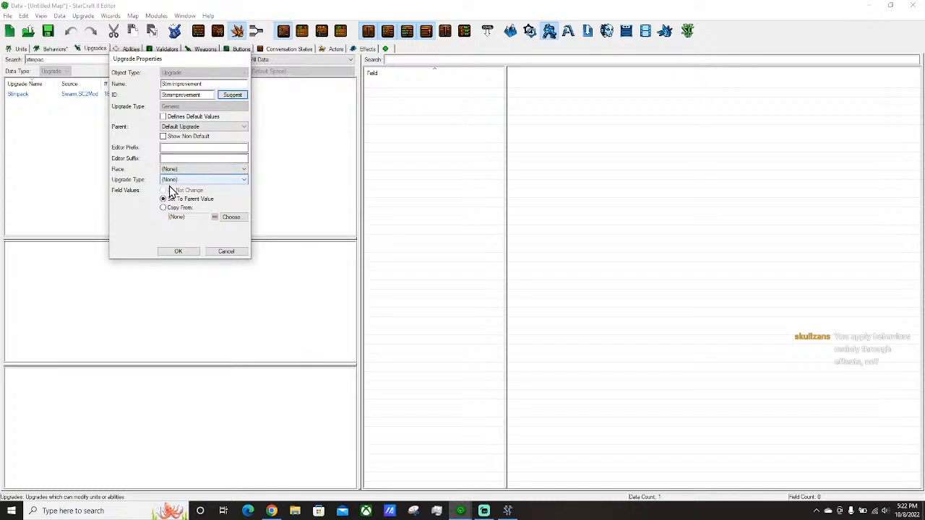
click(179, 251)
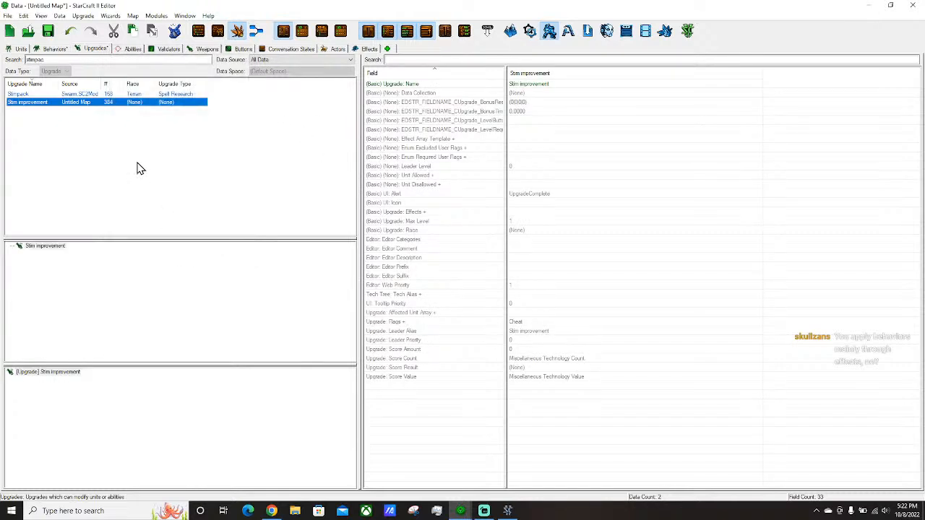
Add an entry to the Stim improvement upgrade's Effects and set its data reference type to Behavior
click(138, 166)
click(37, 104)
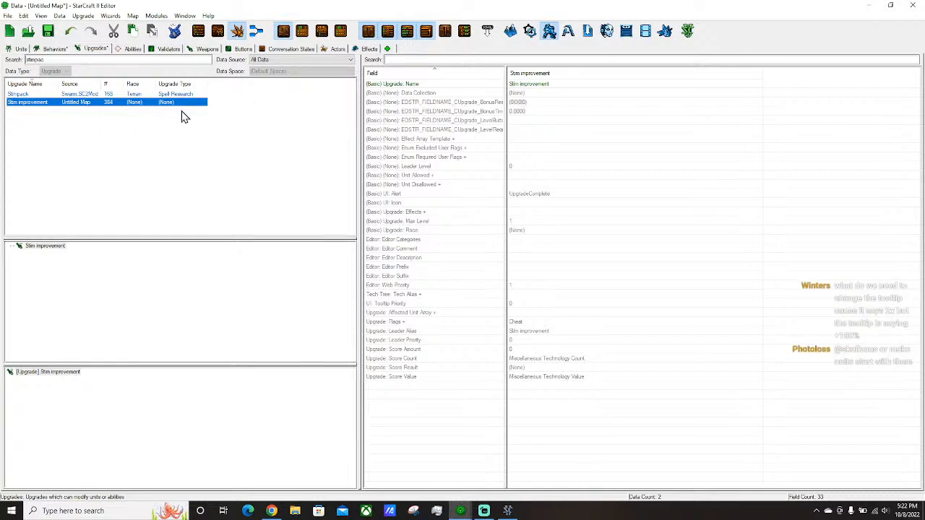
mouse_move(416, 218)
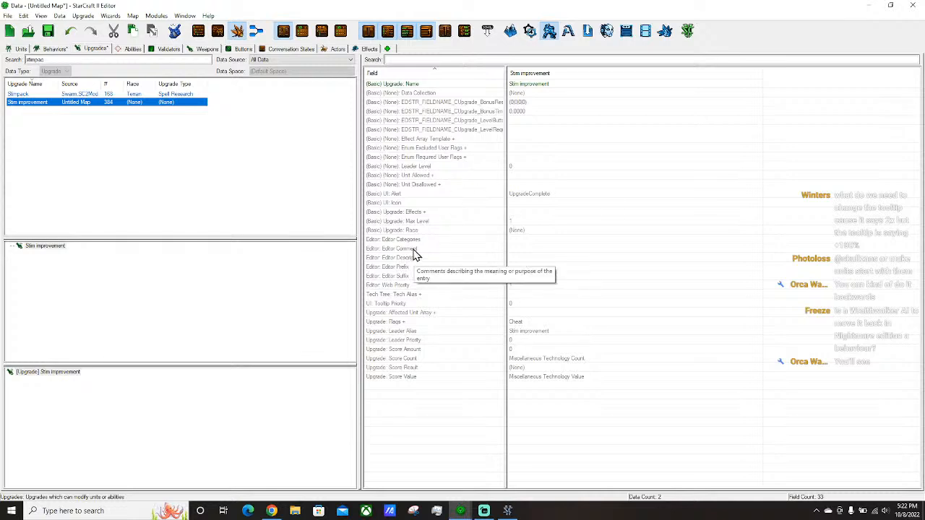
double_click(517, 215)
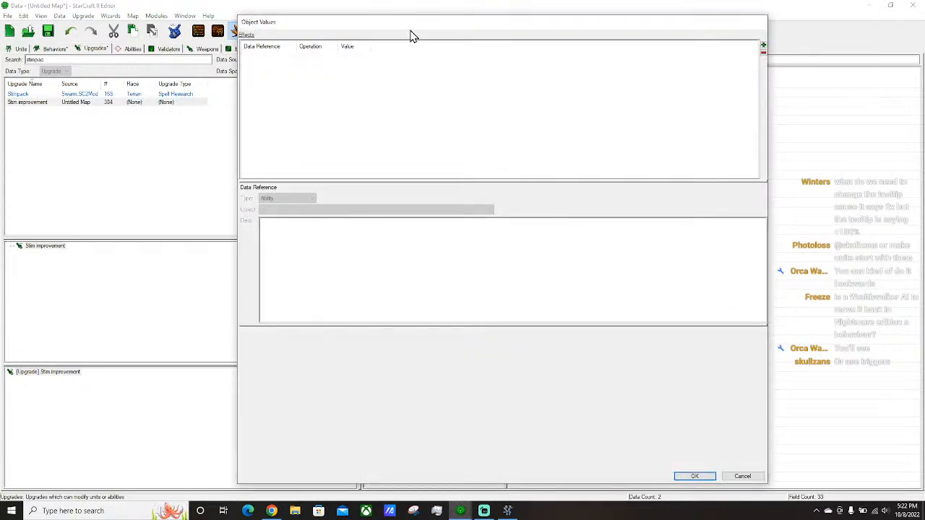
click(763, 45)
click(278, 198)
click(278, 198)
click(279, 200)
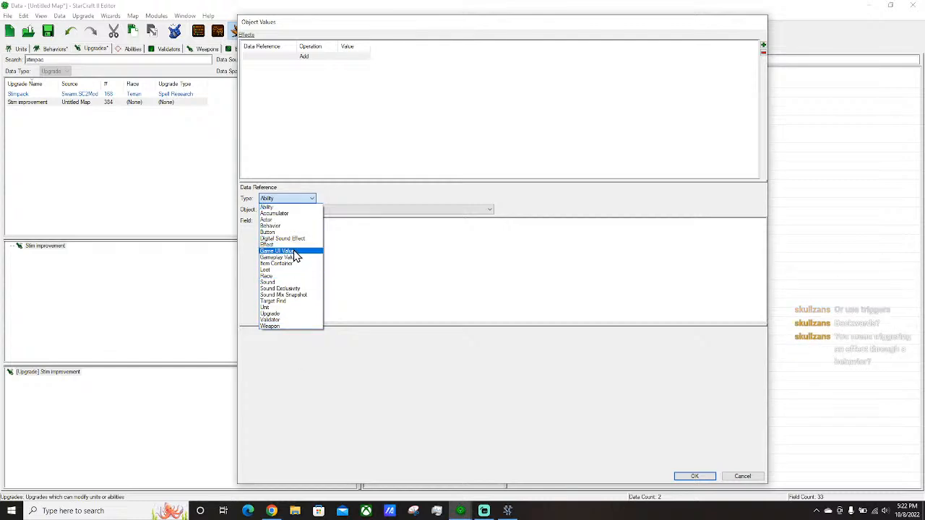
click(283, 226)
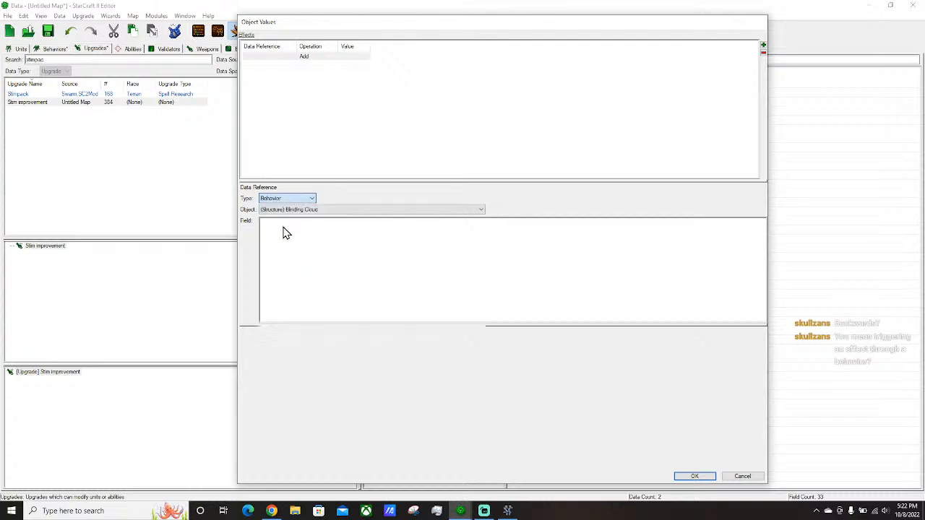
Choose Marine - Stimpack as the behavior that the upgrade's new effect entry modifies
click(298, 211)
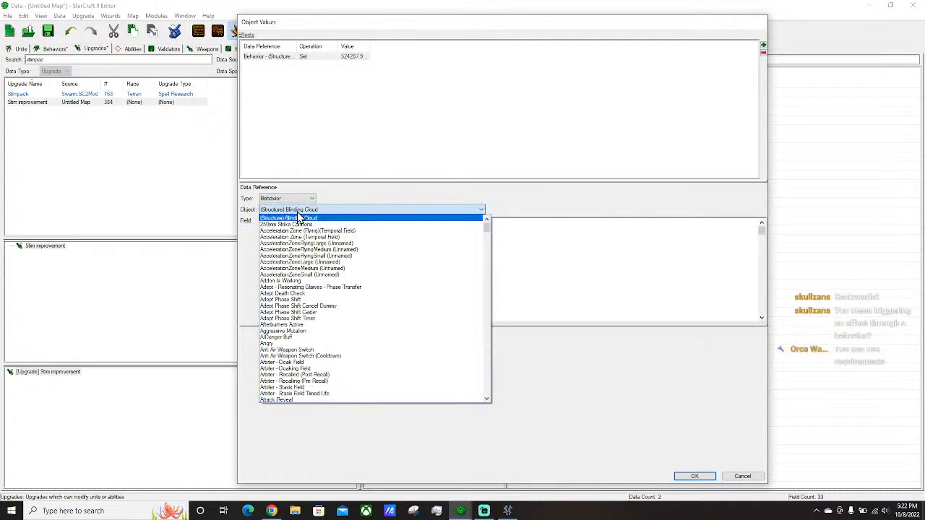
text(mar)
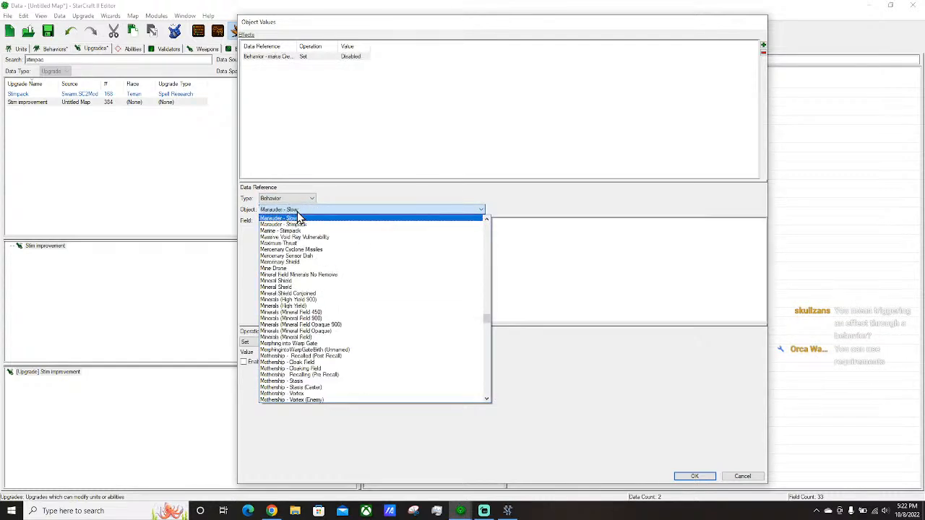
text(ine)
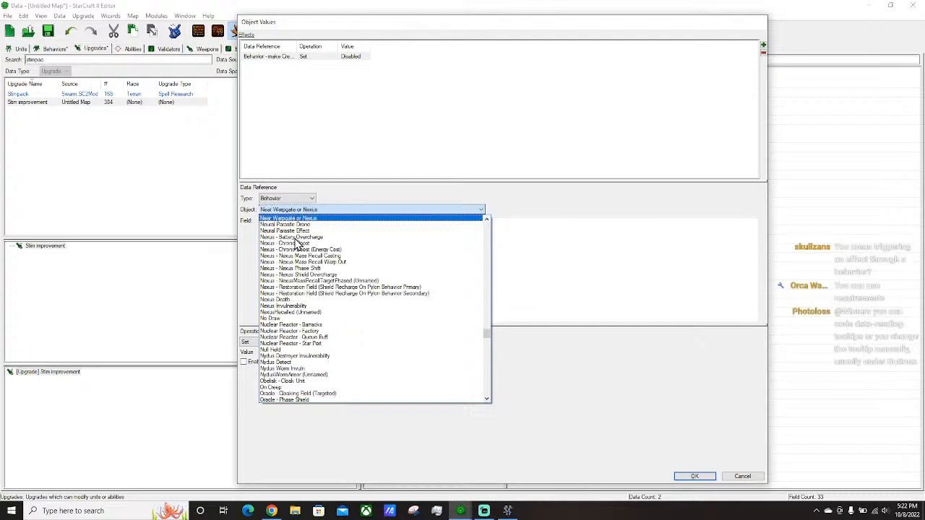
text(mar)
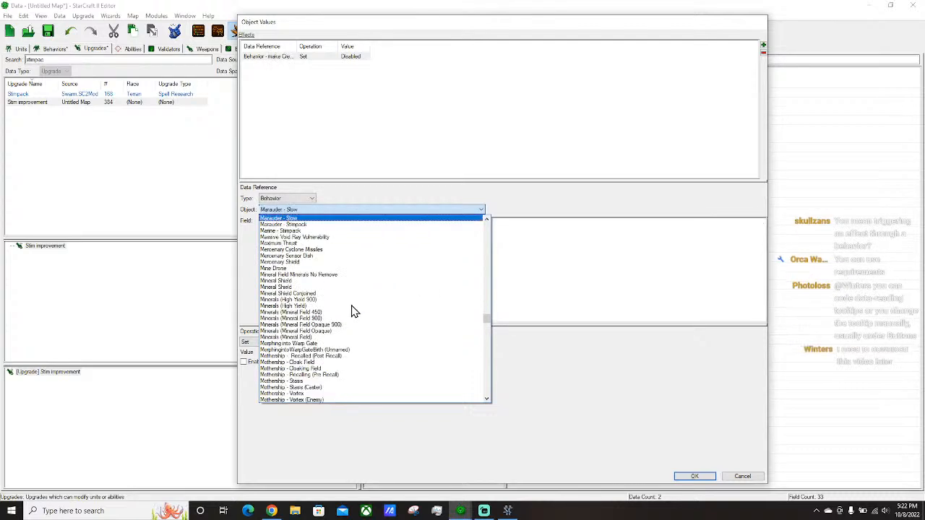
click(302, 229)
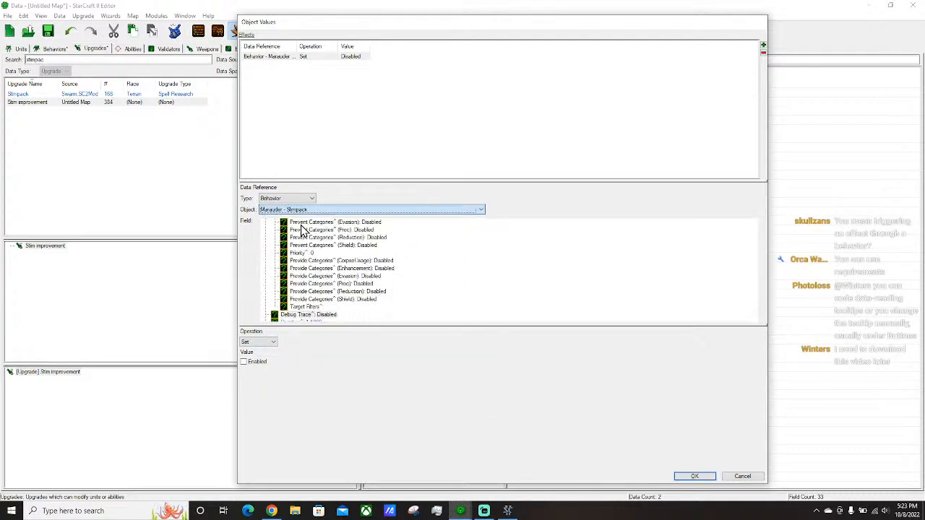
click(289, 210)
click(357, 229)
scroll(369, 277, up, 15)
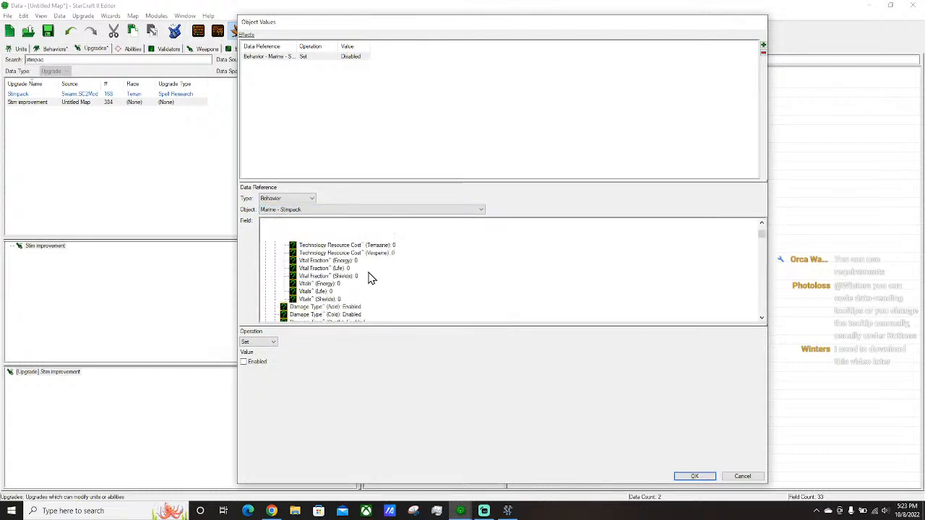
Select Attack Speed Multiplier as the Marine - Stimpack behavior field modified by the upgrade effect
scroll(370, 277, up, 3)
scroll(370, 278, down, 10)
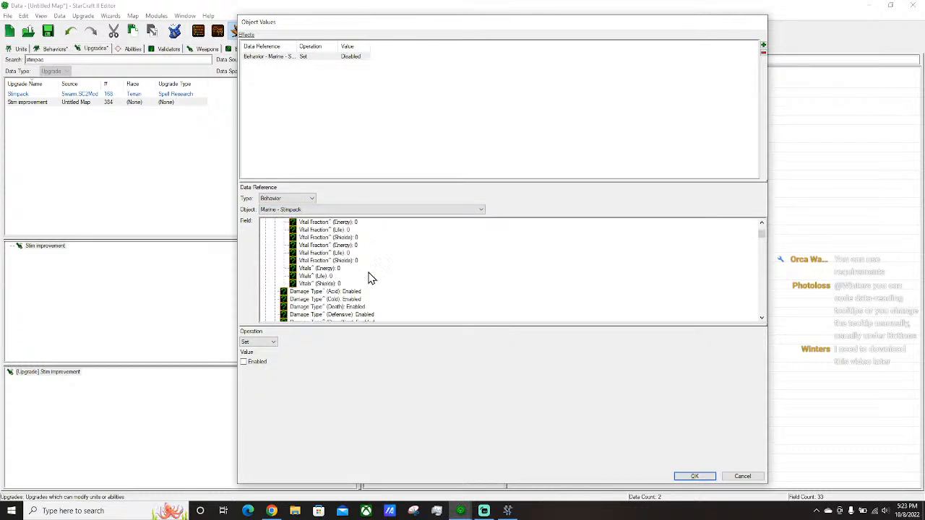
scroll(370, 279, down, 10)
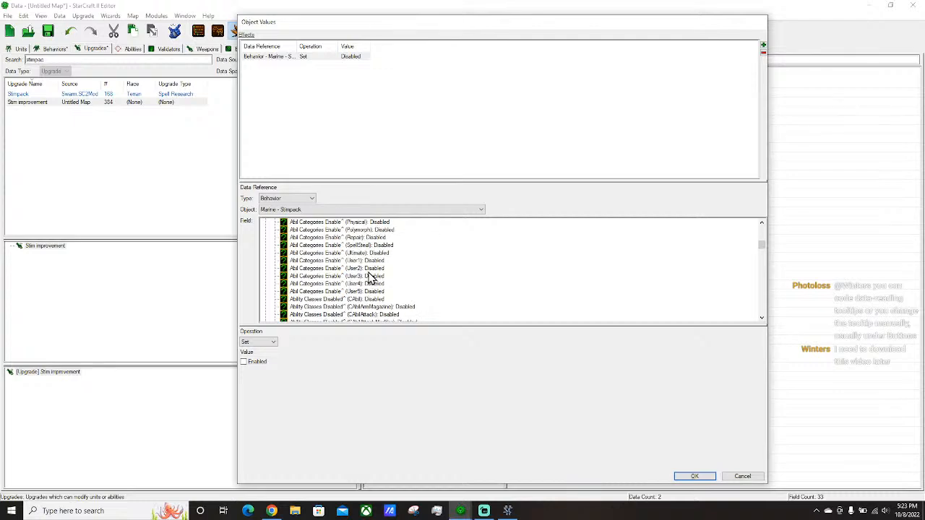
scroll(370, 277, down, 10)
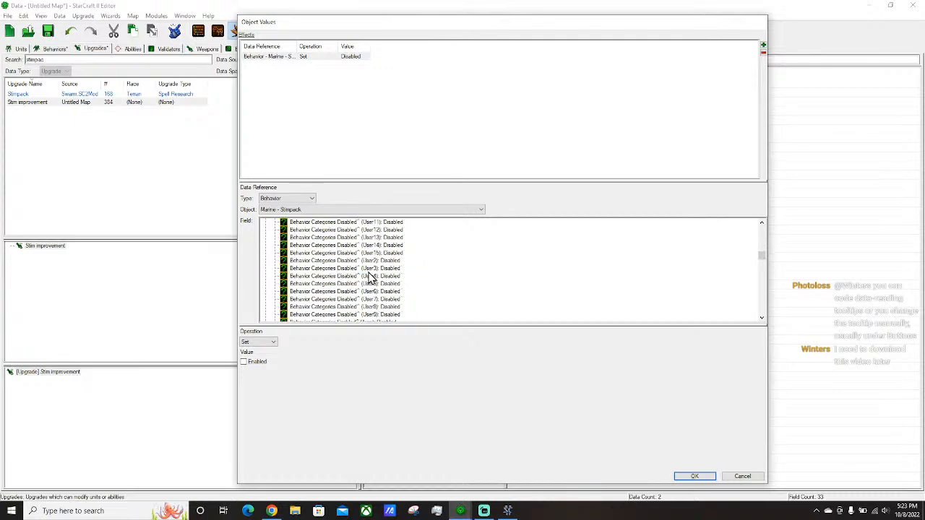
scroll(367, 281, down, 2)
scroll(347, 303, up, 2)
scroll(344, 275, down, 1)
click(343, 269)
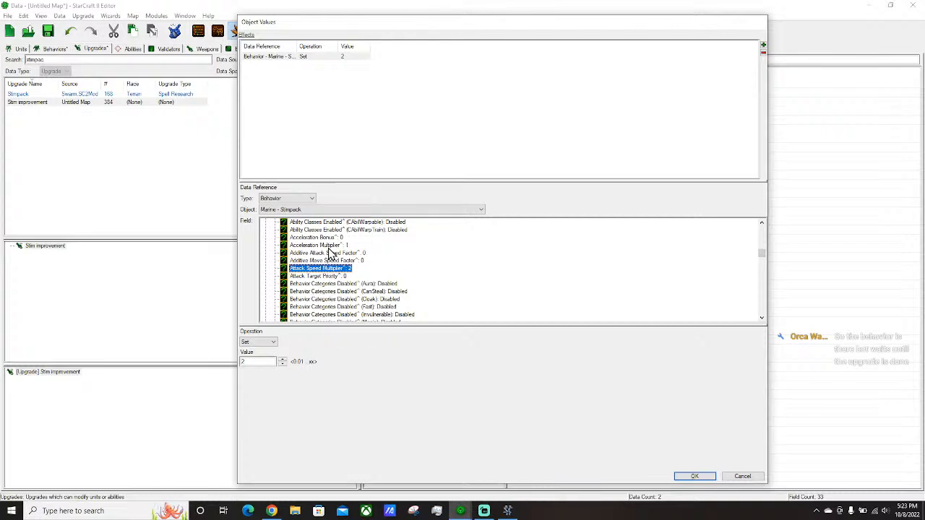
Choose Movement Speed Multiplier as the Marine - Stimpack behavior field that the upgrade effect modifies
scroll(457, 279, down, 5)
scroll(456, 280, down, 10)
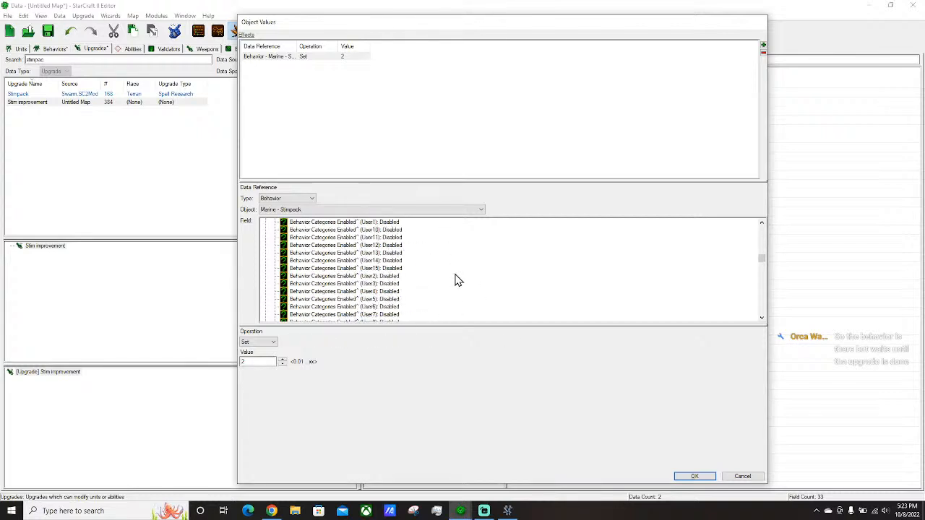
scroll(455, 280, down, 10)
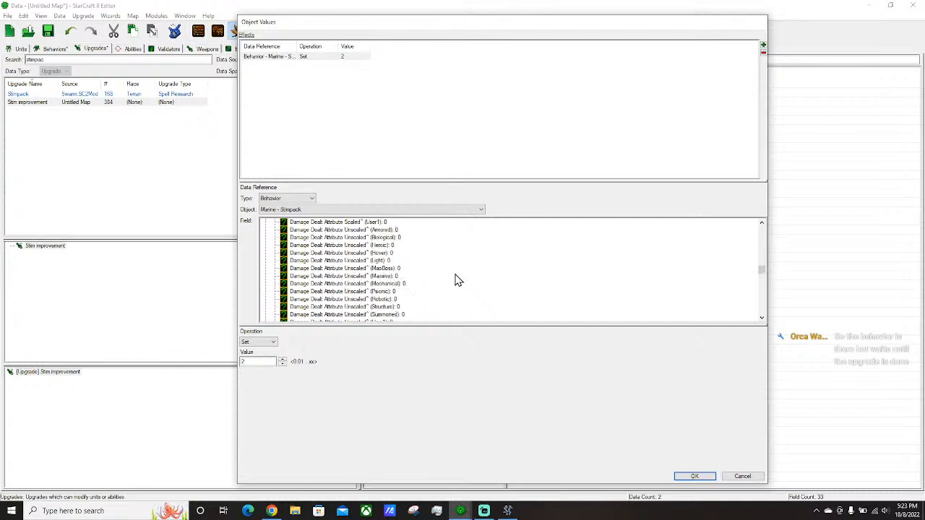
scroll(455, 280, down, 10)
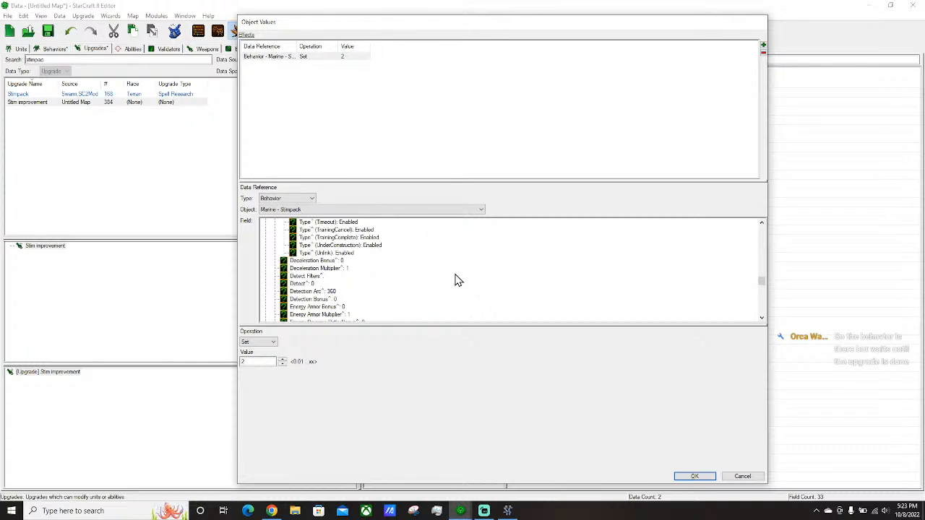
scroll(347, 276, up, 3)
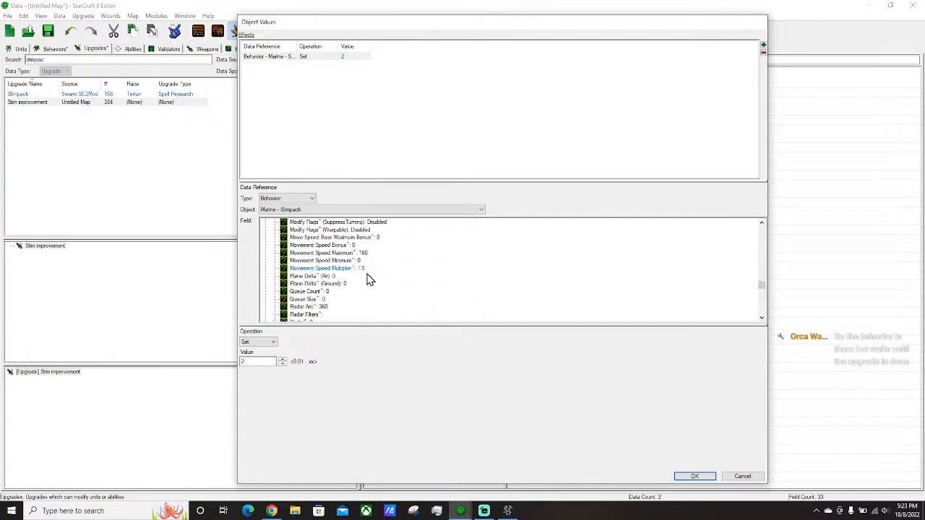
click(351, 269)
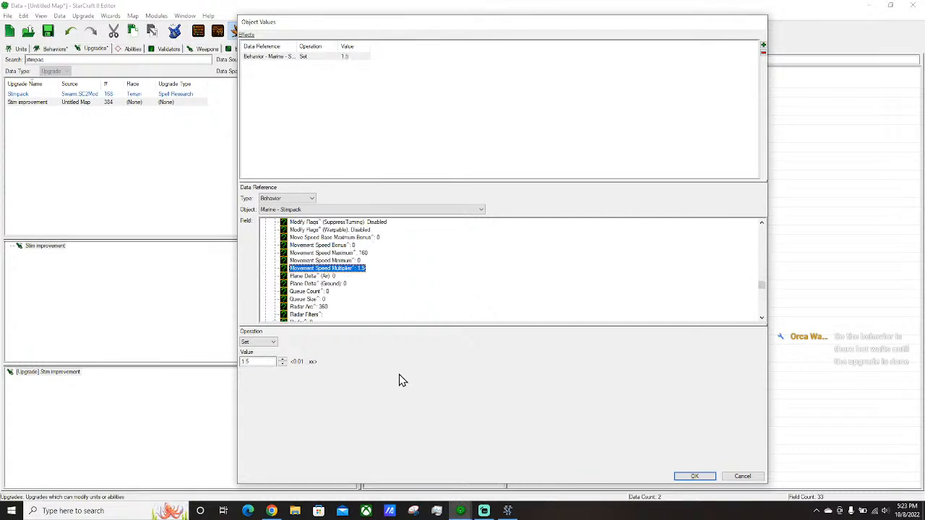
Set the effect's operation to Add with a value of 0.5 and accept the Stim improvement upgrade's effects
double_click(259, 364)
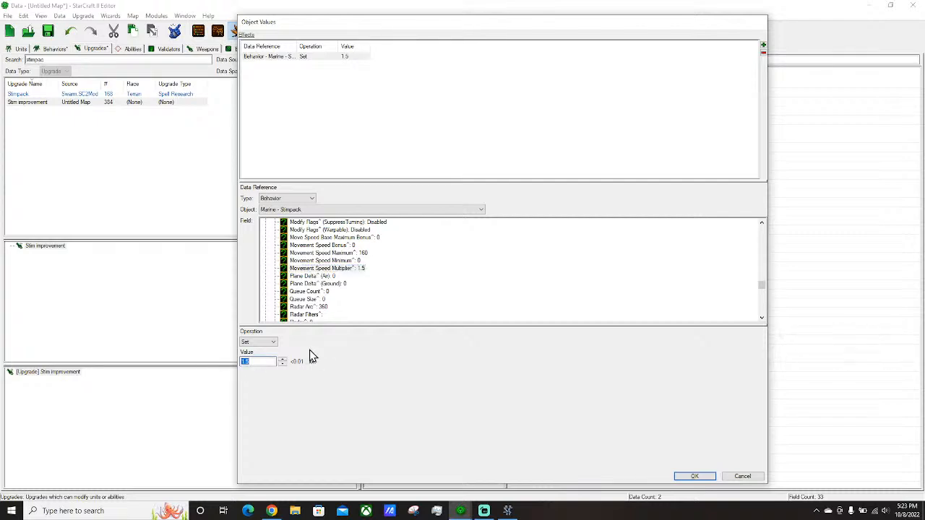
click(264, 341)
click(261, 351)
key(Tab)
text(.5)
click(700, 478)
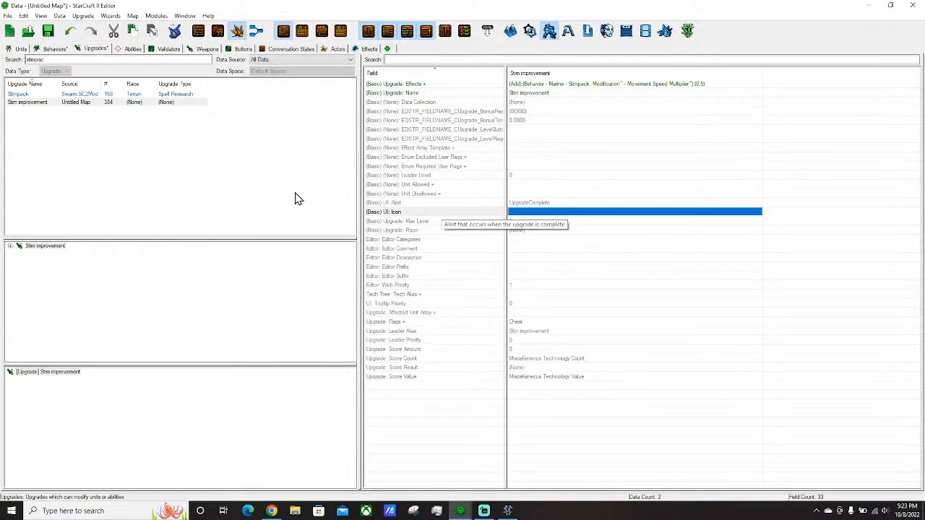
click(121, 171)
click(29, 102)
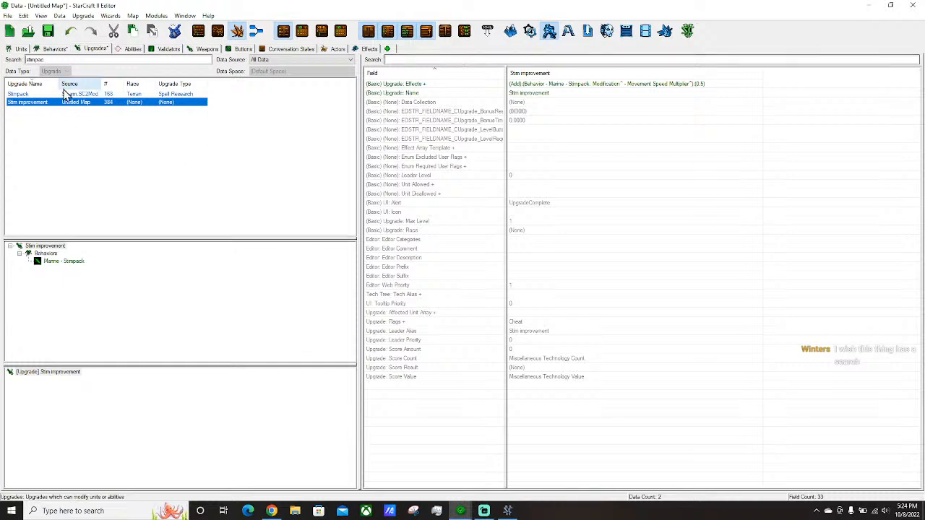
click(202, 169)
click(39, 104)
right_click(39, 106)
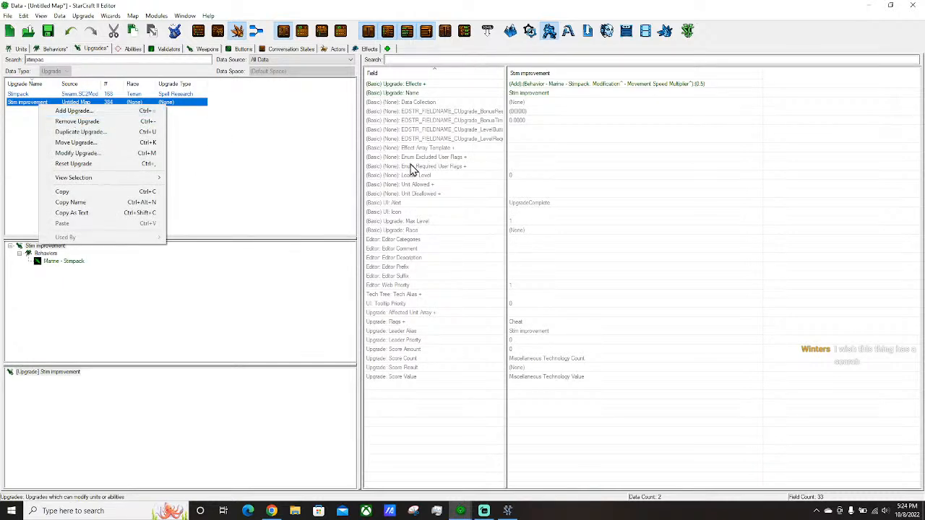
click(286, 199)
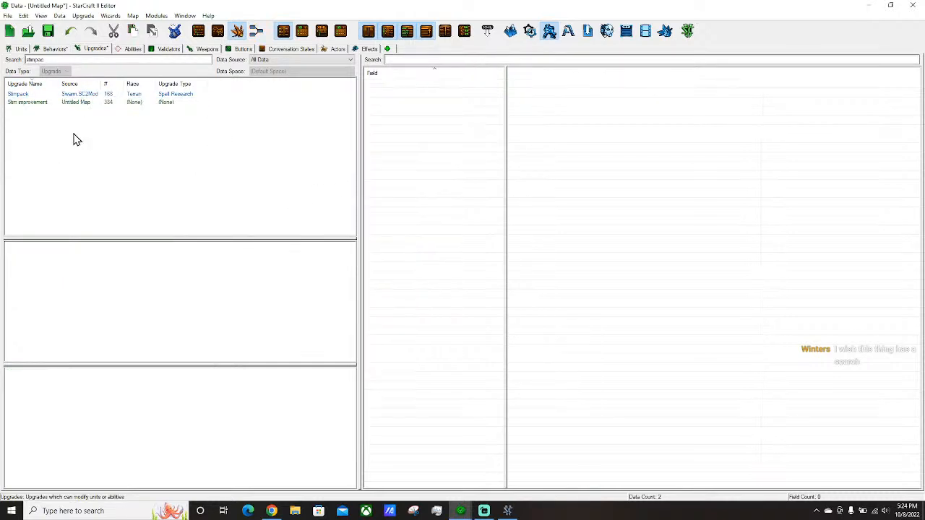
click(44, 105)
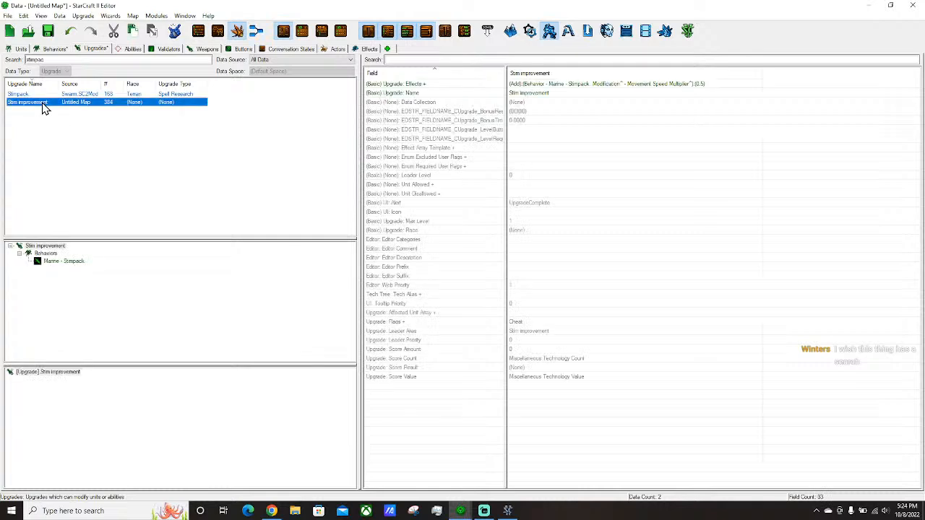
right_click(110, 97)
click(78, 103)
right_click(113, 101)
click(226, 166)
click(144, 103)
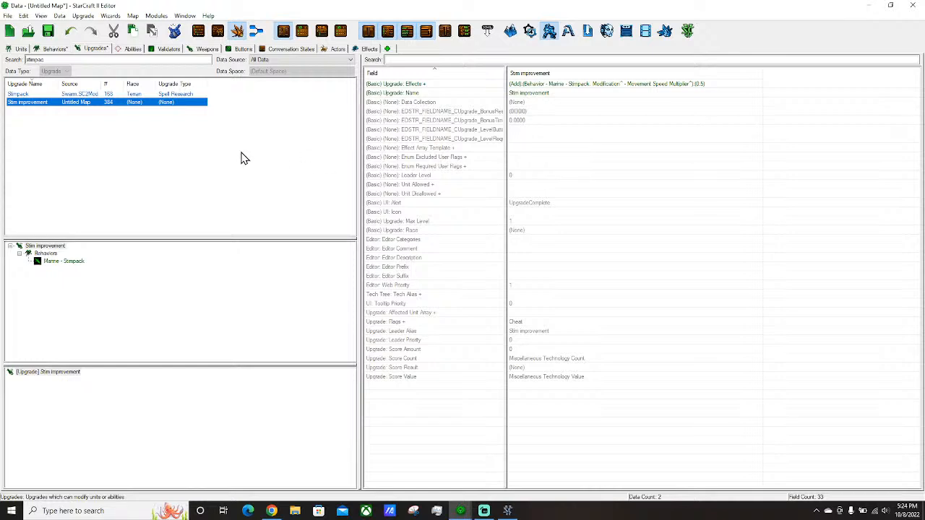
click(69, 113)
click(27, 95)
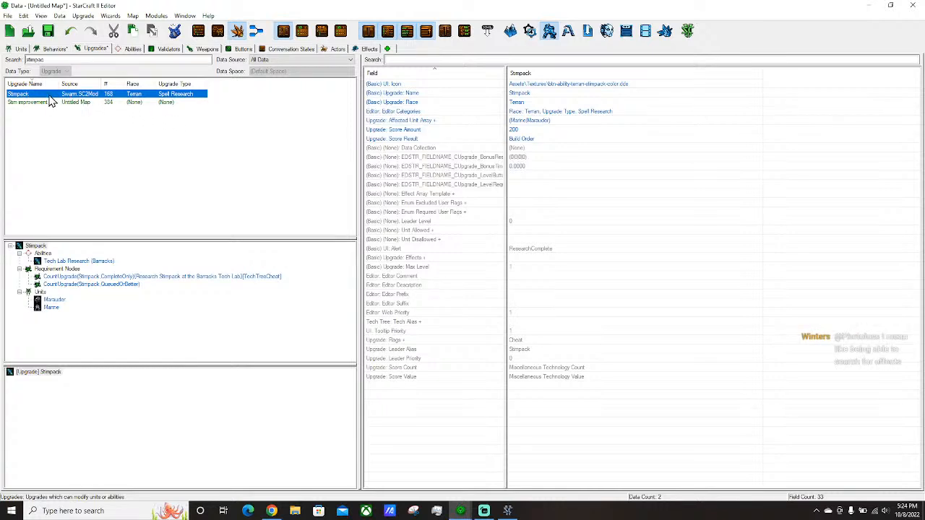
click(116, 131)
click(124, 94)
click(137, 194)
Create a new upgrade named "Spawn stim" with the suggested ID, keeping the default parent and no race
click(18, 102)
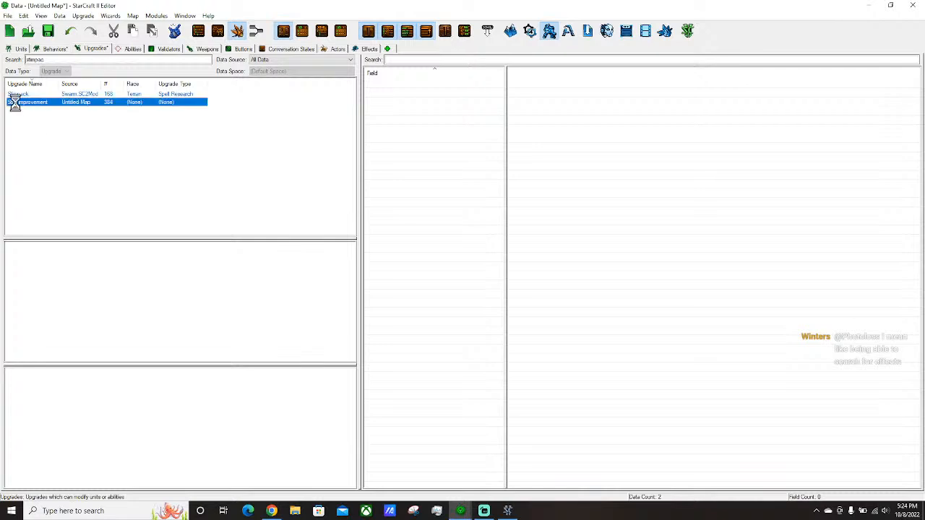
right_click(32, 101)
click(61, 110)
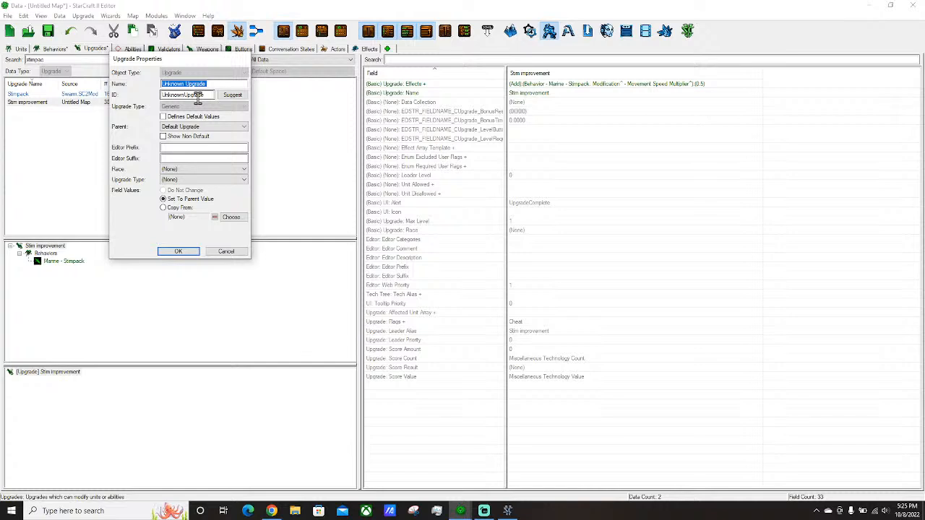
text(poe)
key(BackSpace)
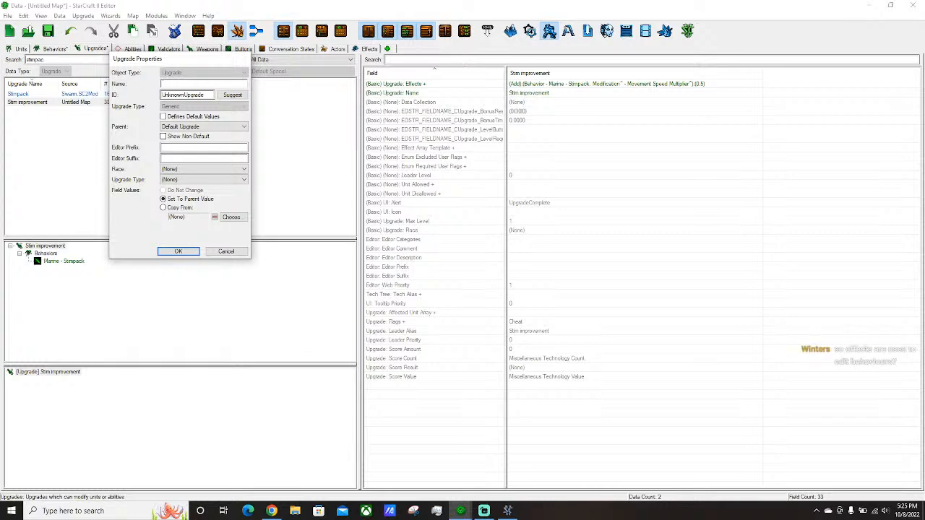
text(Swarm stim)
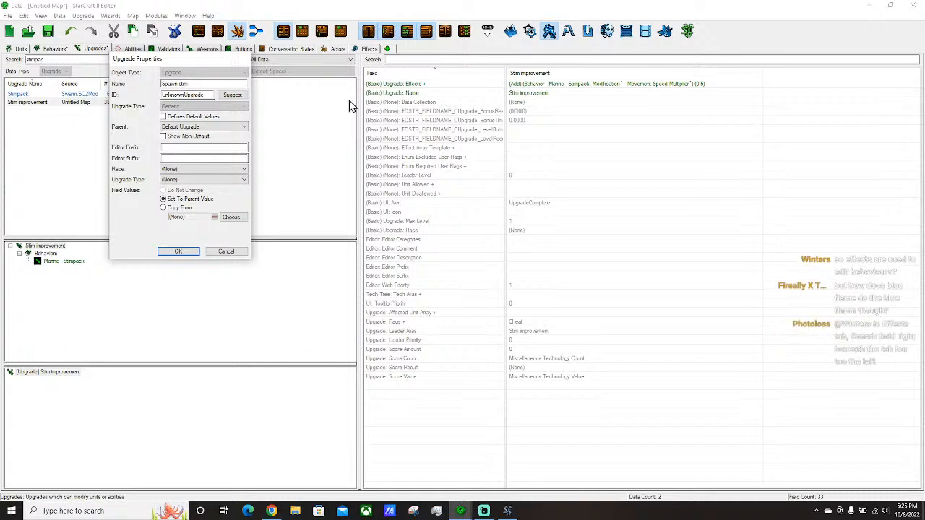
click(228, 97)
click(181, 251)
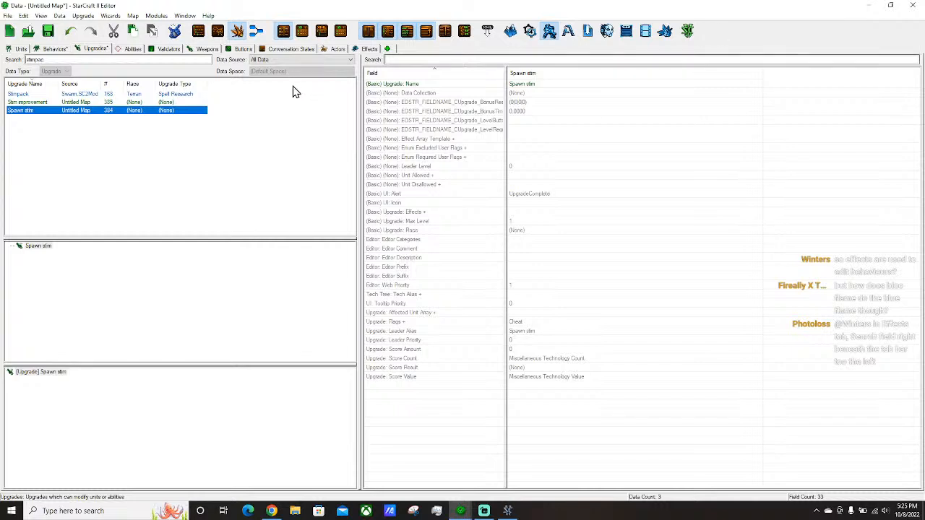
click(180, 149)
click(21, 112)
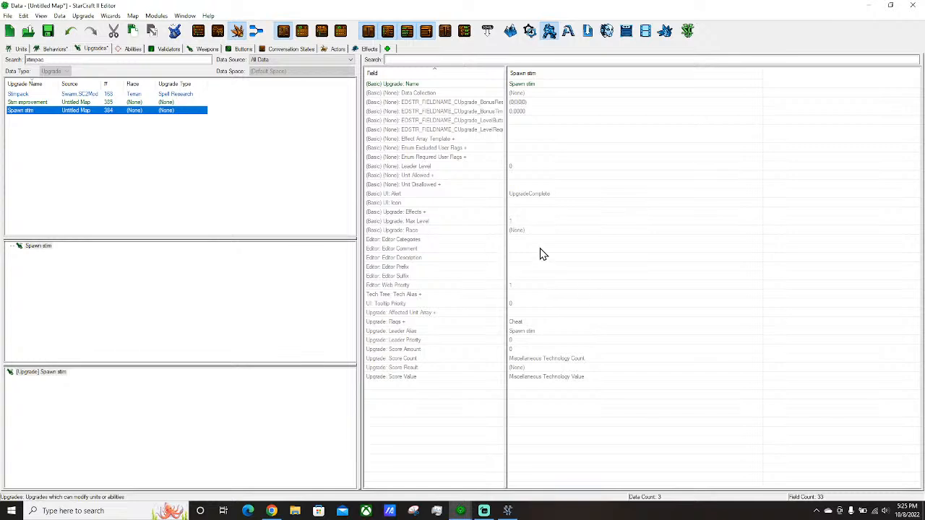
click(263, 188)
click(74, 111)
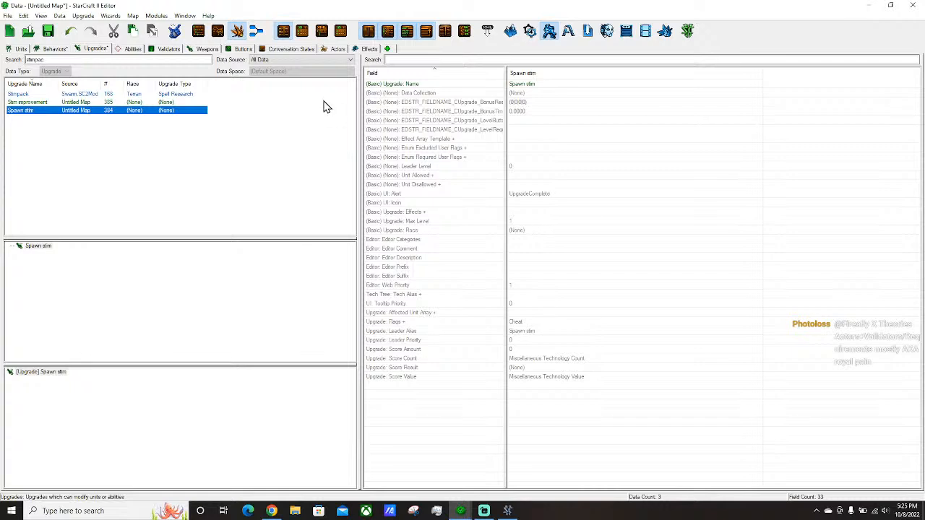
Open the Requirements game data for editing alongside the upgrades data
click(388, 48)
mouse_move(445, 95)
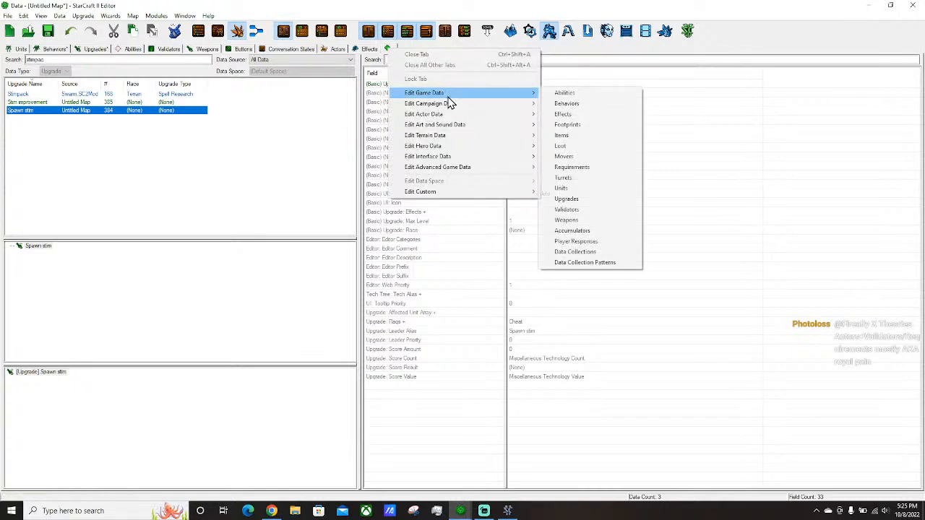
click(606, 168)
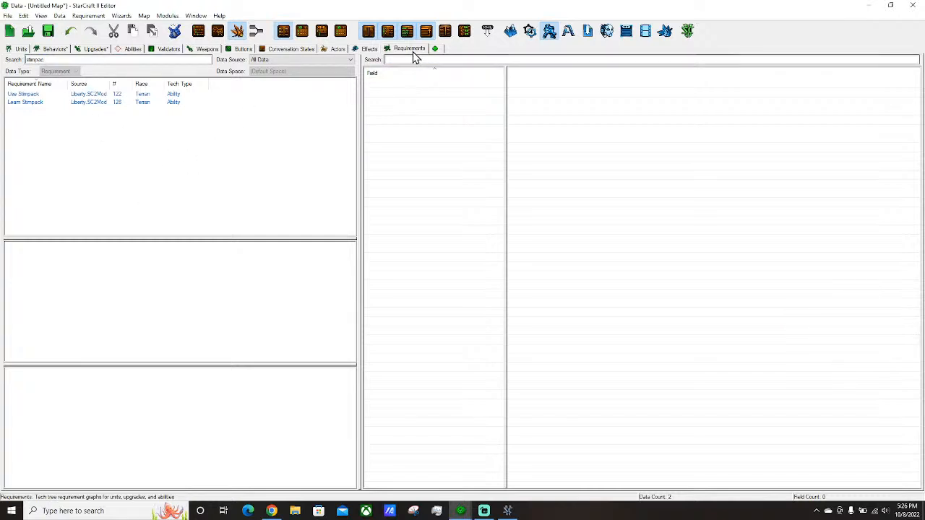
click(96, 49)
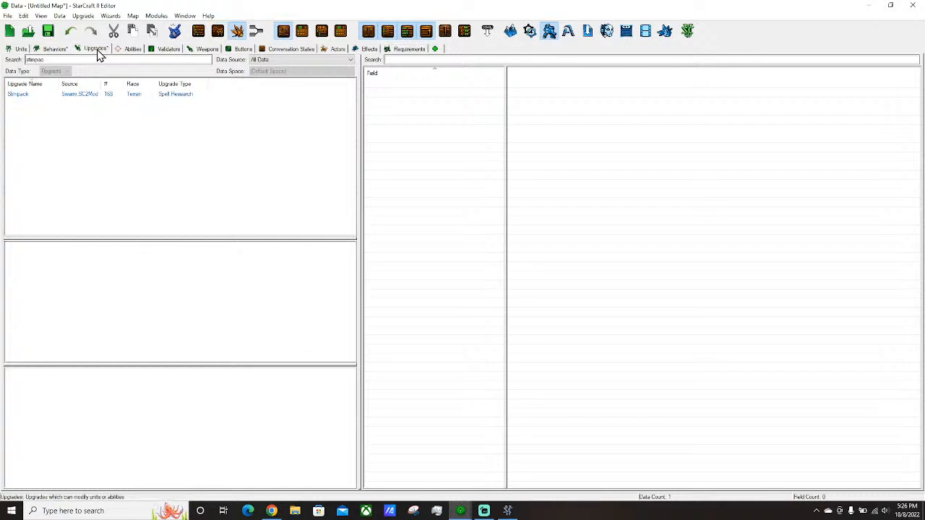
click(403, 50)
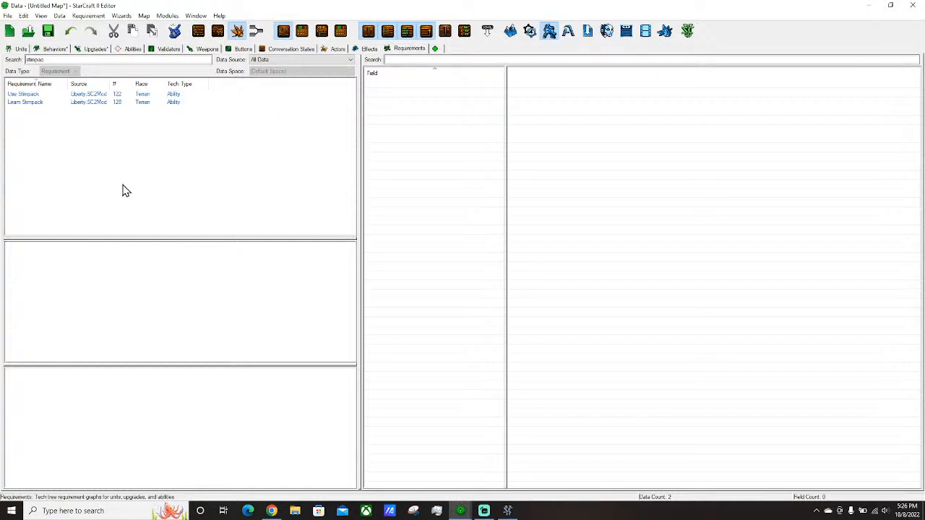
Create a new requirement named "Have spawn stim" with the suggested ID and no race
right_click(120, 143)
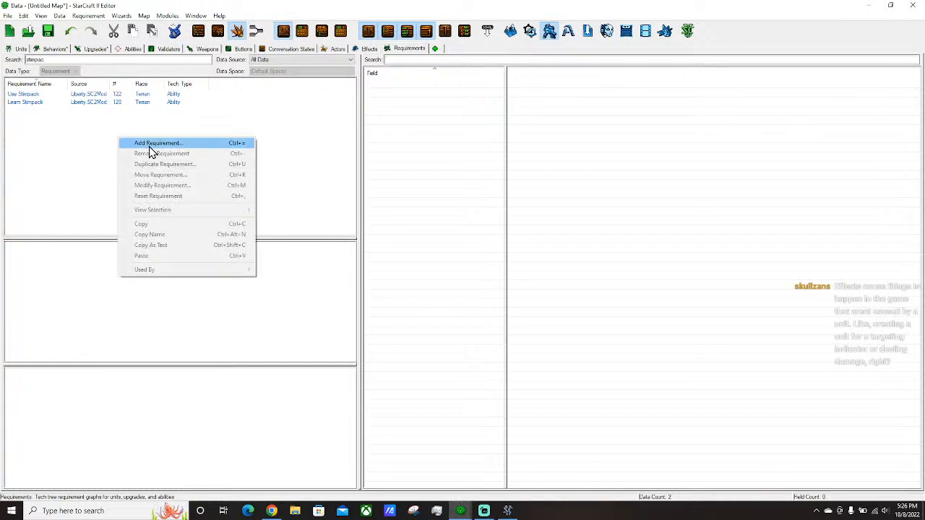
click(149, 144)
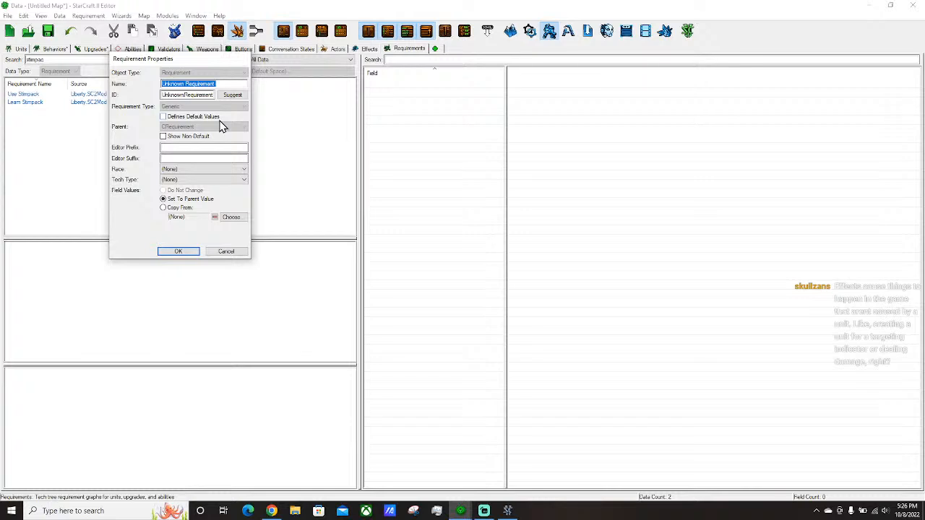
text(Have spawn stim)
click(240, 97)
click(181, 251)
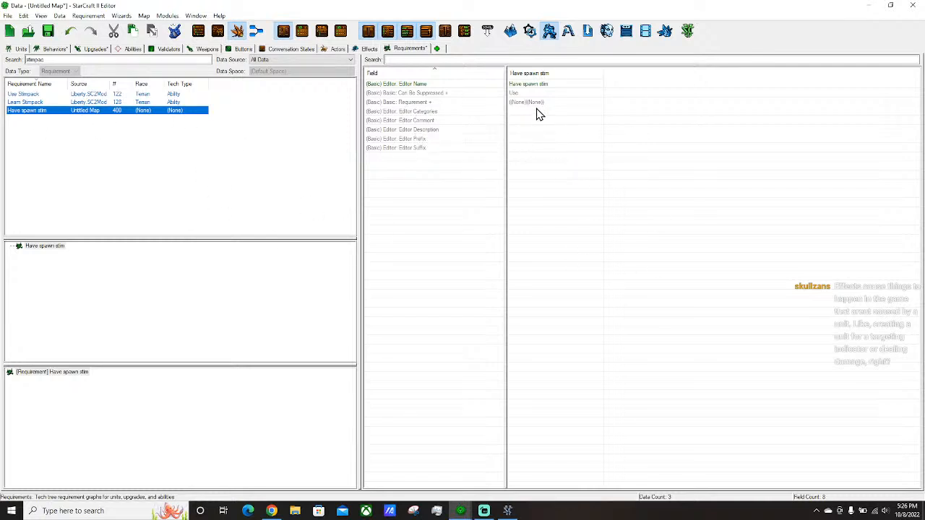
Open the Requirement values of Have spawn stim and add an And node under the Use branch
click(147, 180)
click(94, 111)
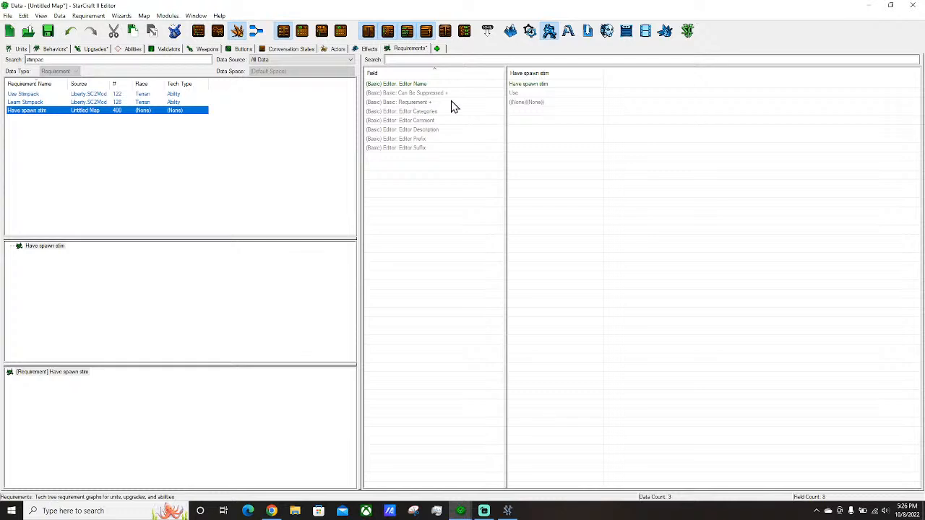
click(536, 103)
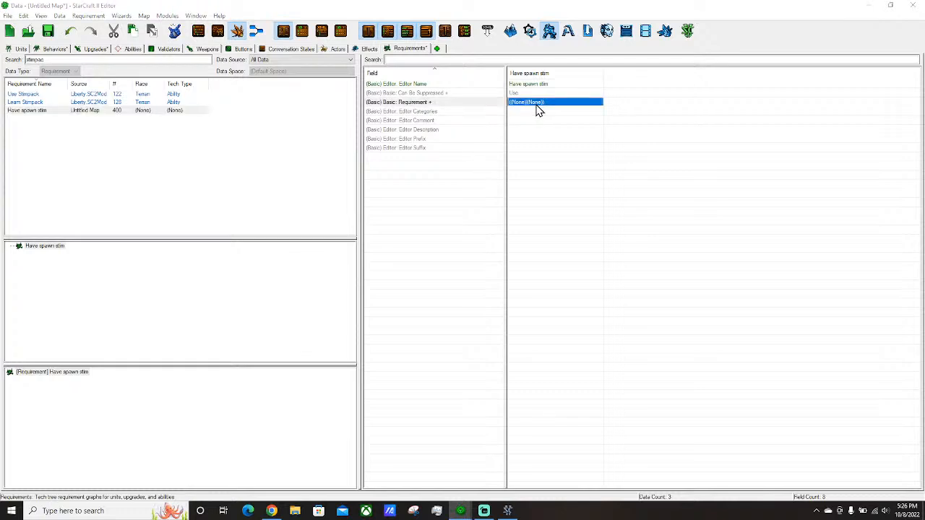
double_click(538, 108)
click(267, 72)
click(268, 65)
click(272, 72)
click(266, 65)
right_click(266, 65)
click(300, 74)
Look over the node types available for the And node, and select the Show branch of the requirement tree
click(552, 62)
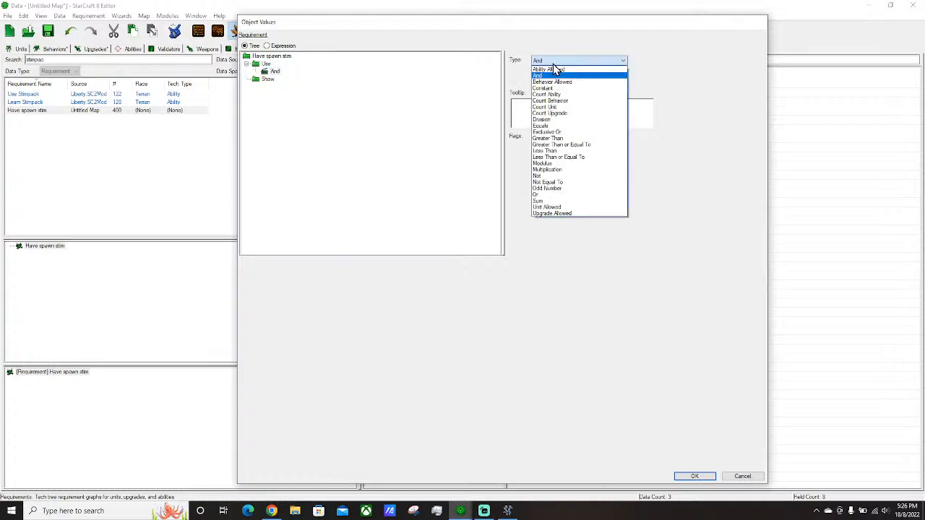
click(285, 90)
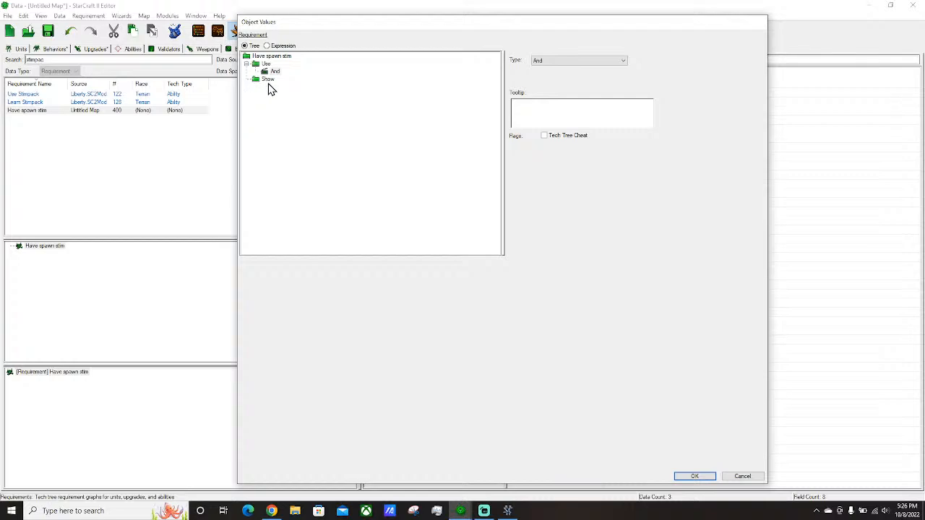
click(266, 80)
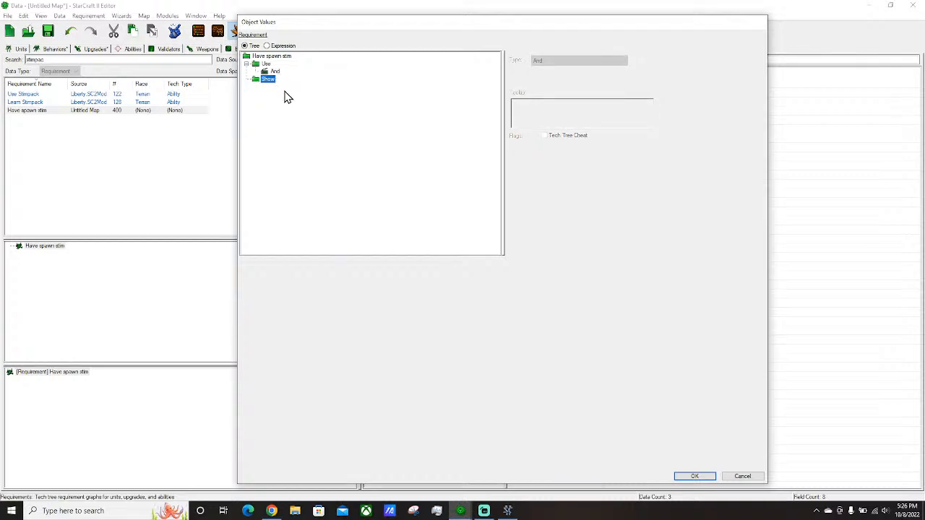
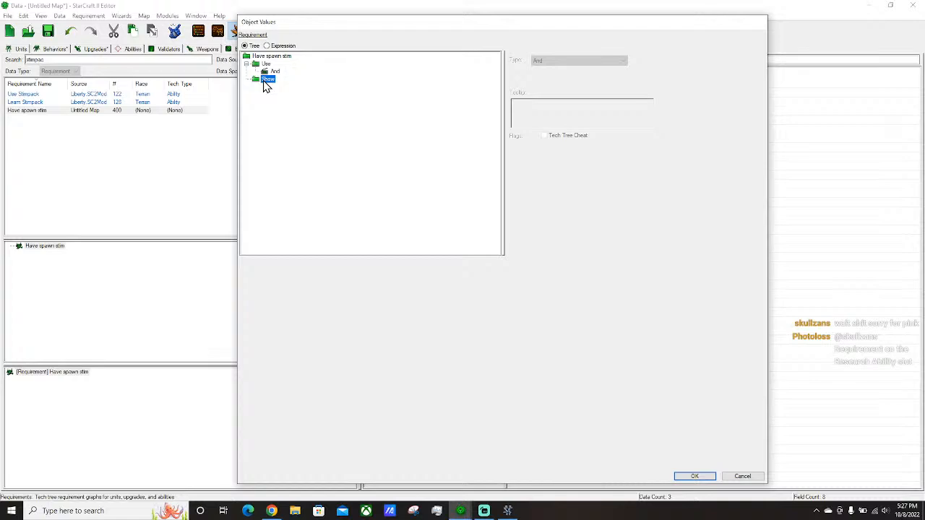
Change the And node under the Use branch to a Count Upgrade node
right_click(263, 80)
click(294, 128)
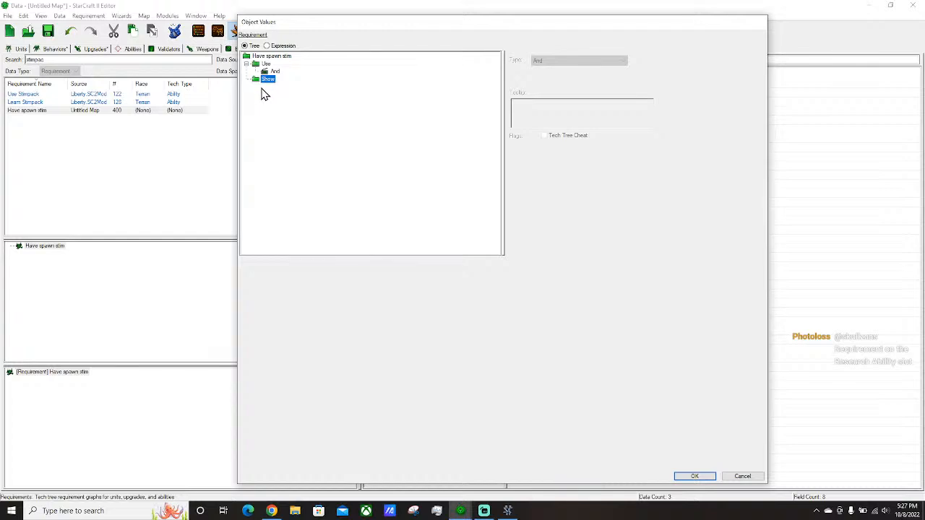
click(274, 71)
click(573, 60)
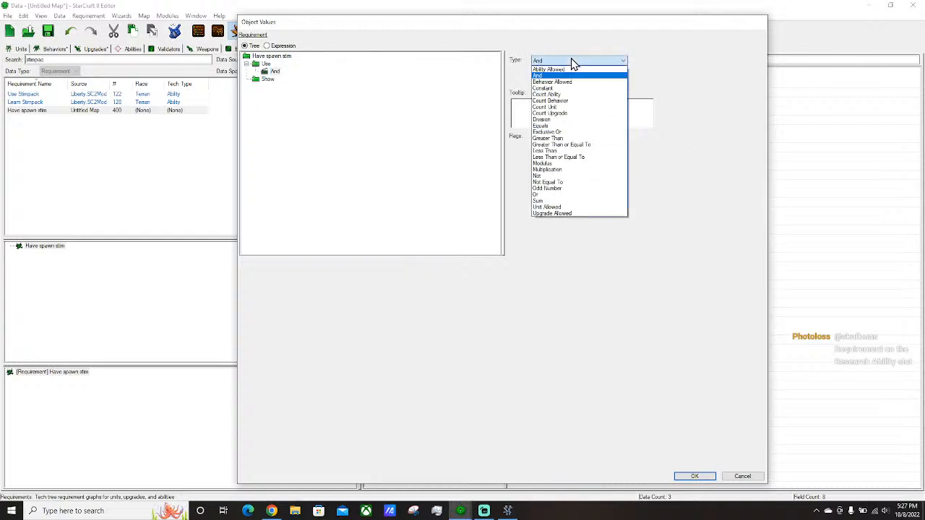
click(568, 113)
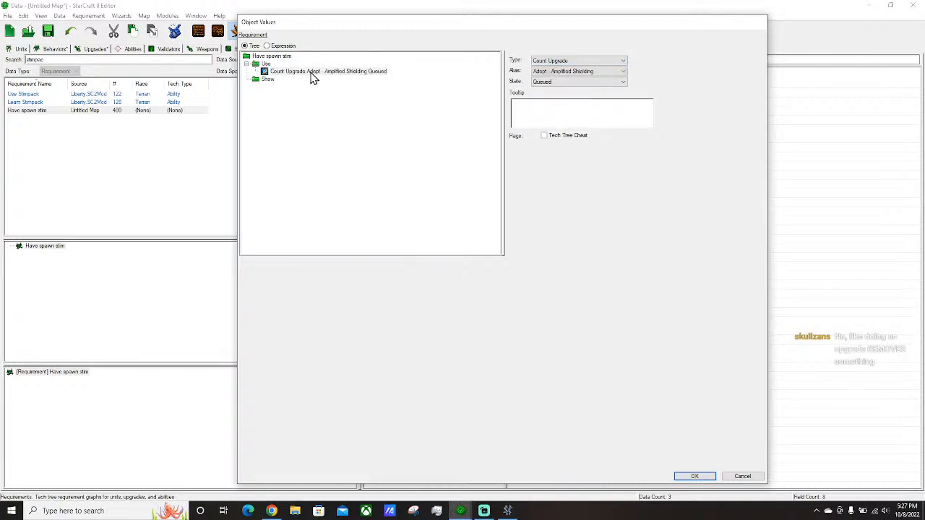
Make the Count Upgrade node count the Spawn stim upgrade in the Completed state, and accept the requirement values
click(564, 71)
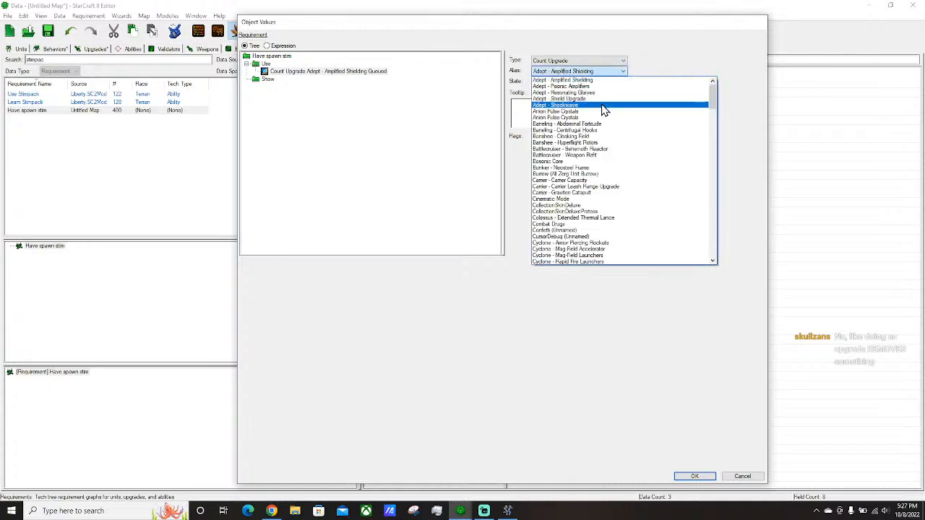
scroll(603, 108, down, 15)
click(602, 105)
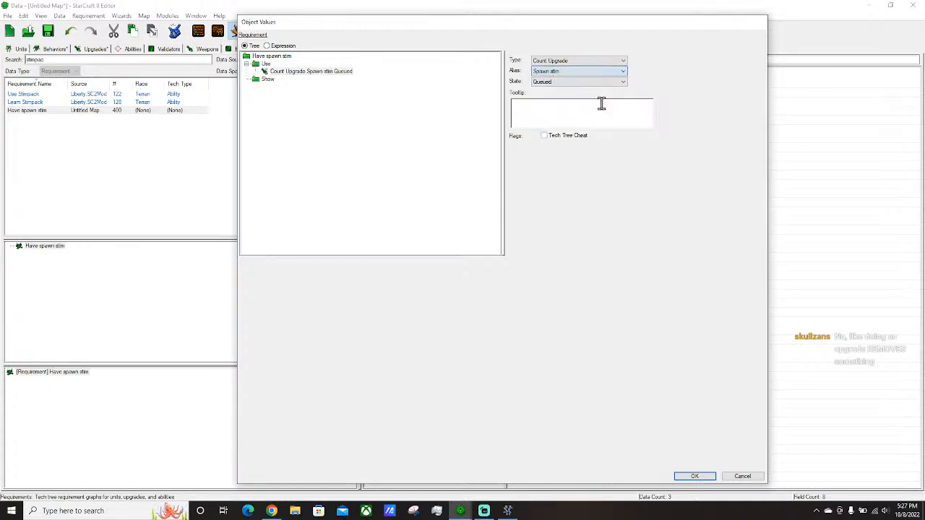
click(542, 82)
click(551, 97)
click(694, 476)
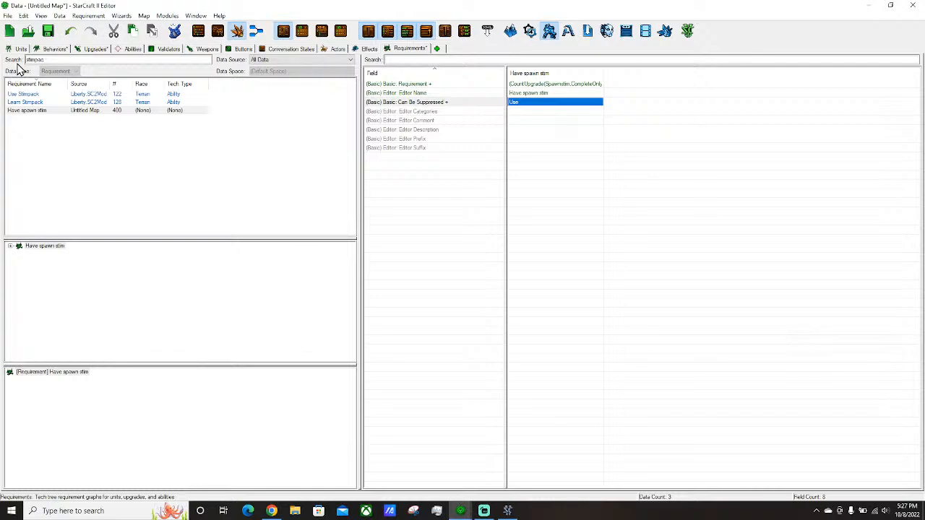
Assign the Have spawn stim requirement to the Marine - Stimpack behavior
click(55, 49)
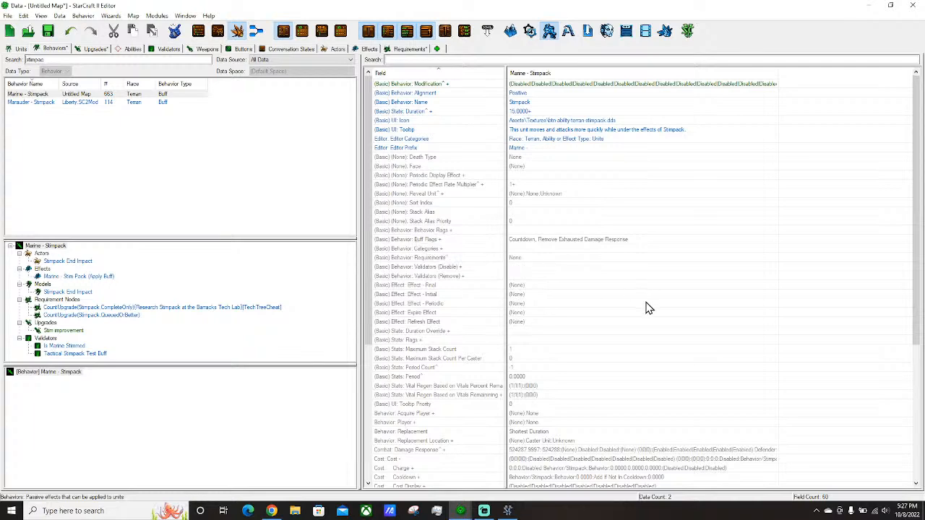
double_click(523, 260)
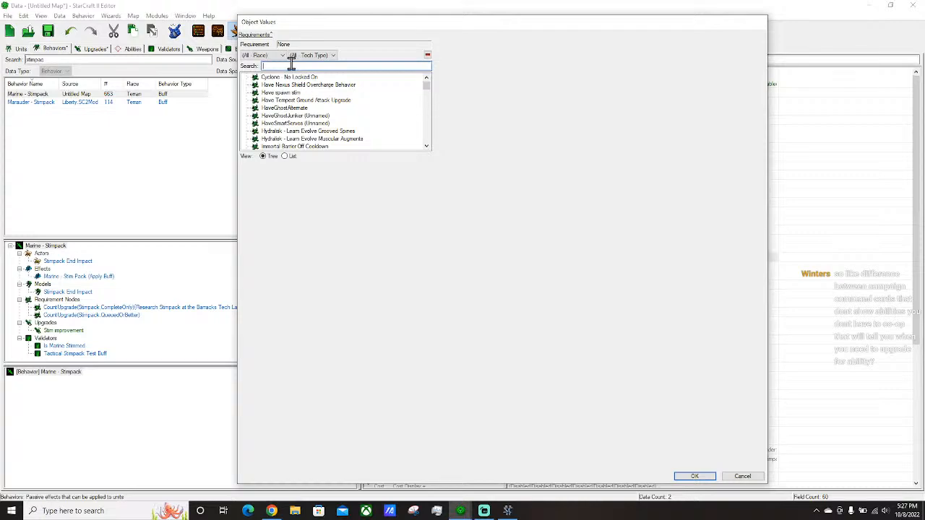
click(285, 92)
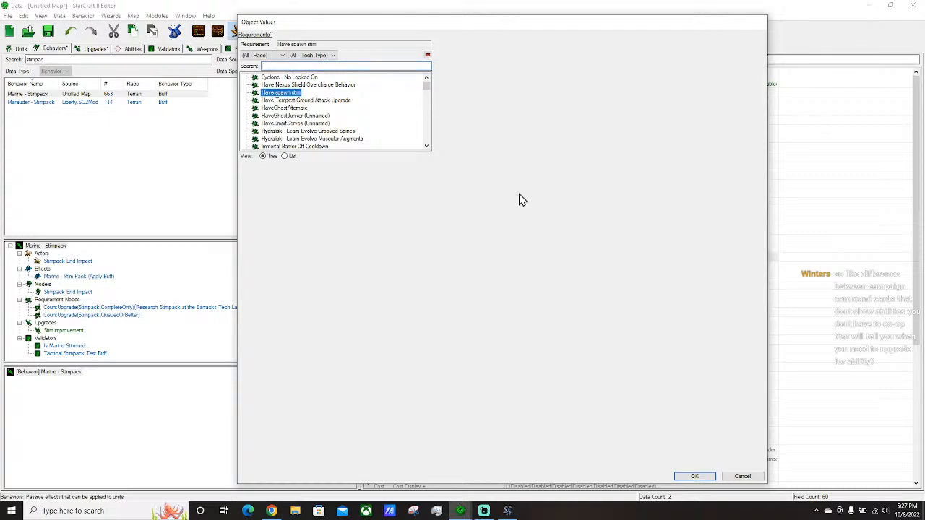
click(685, 476)
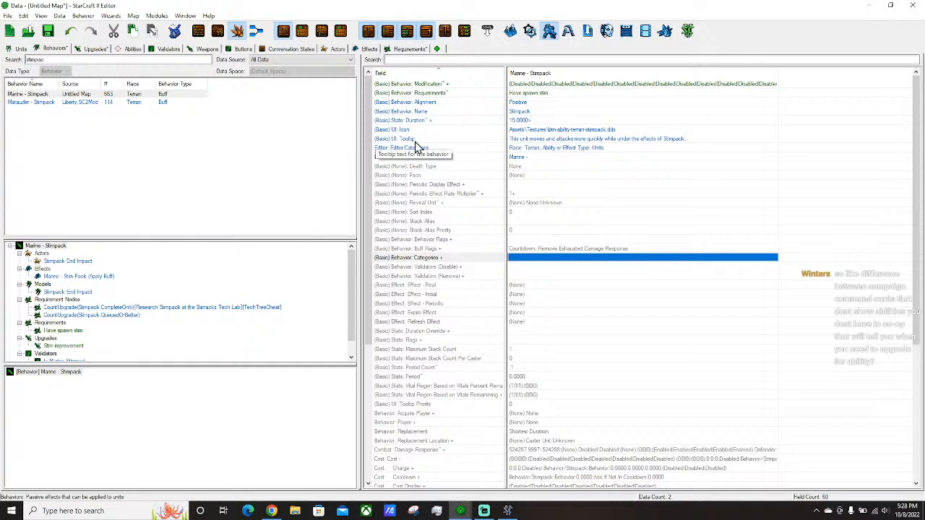
click(526, 93)
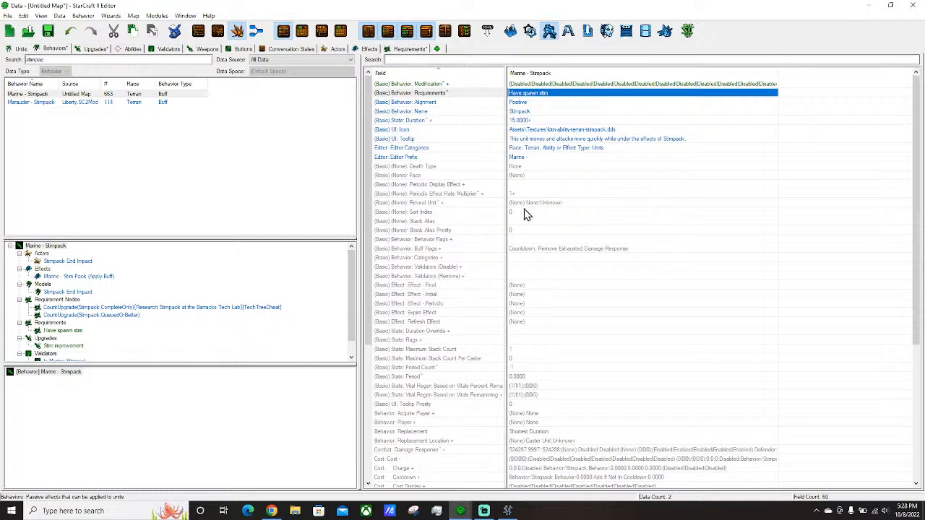
Search the Units data for "mari" and select the Terran Marine unit
click(192, 169)
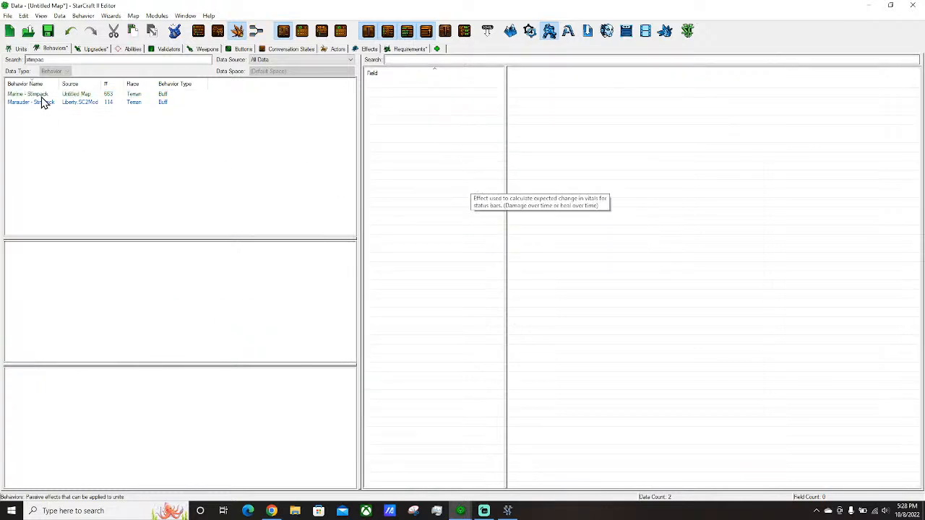
click(43, 103)
click(19, 49)
double_click(53, 60)
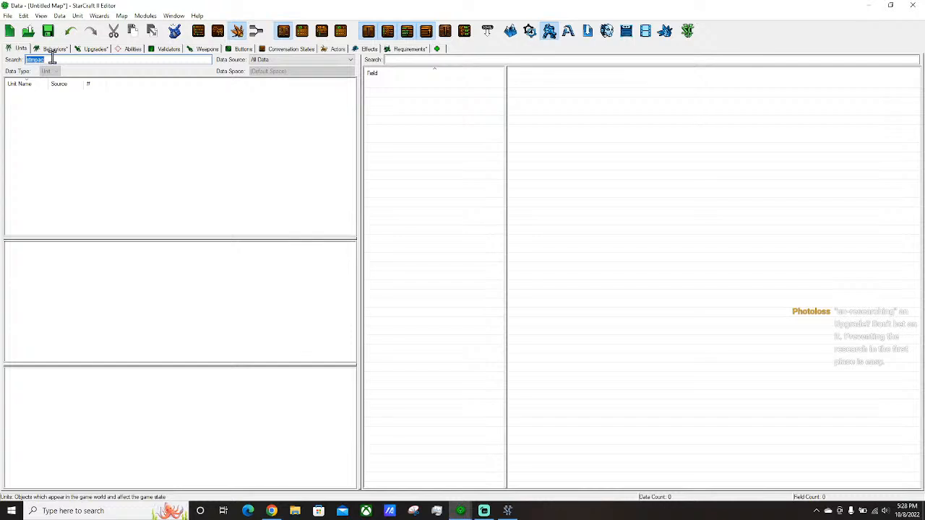
text(mari)
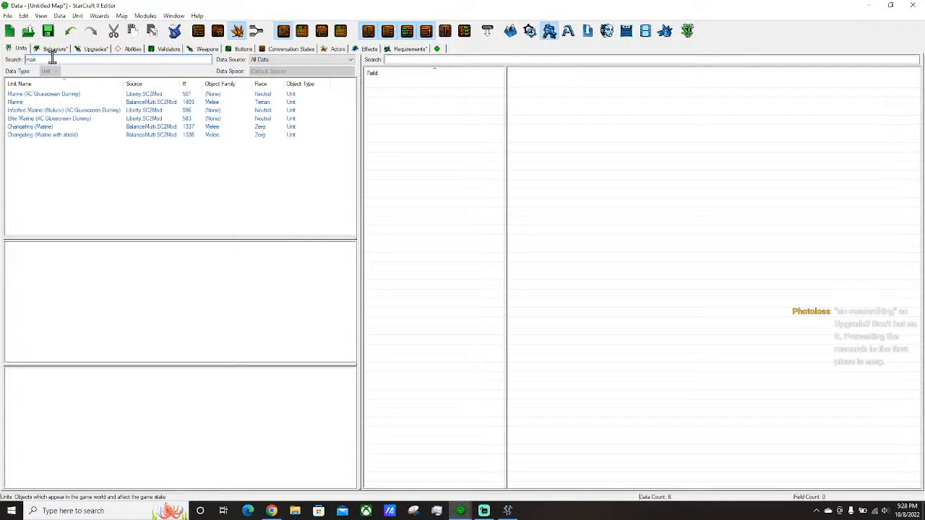
click(15, 103)
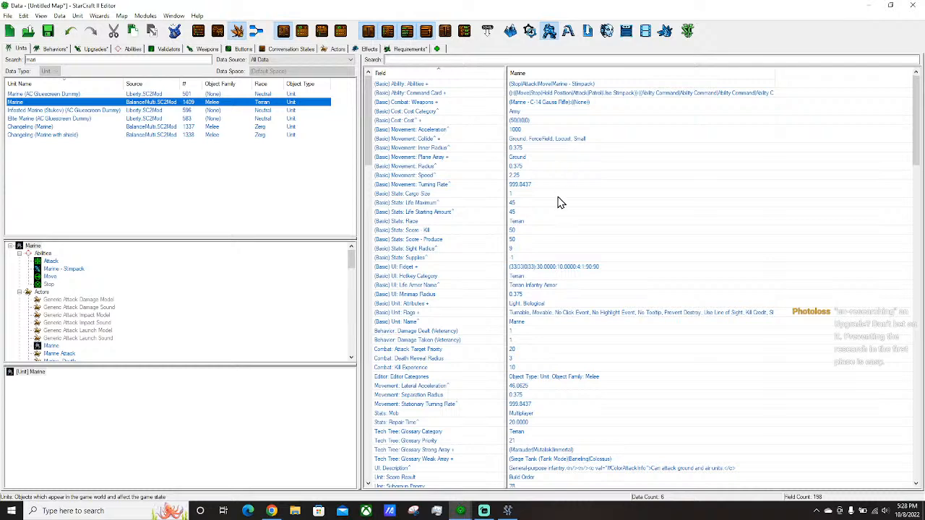
Filter the Marine's fields by "beha" and add the Marine - Stimpack behavior to its Behaviors field
click(423, 59)
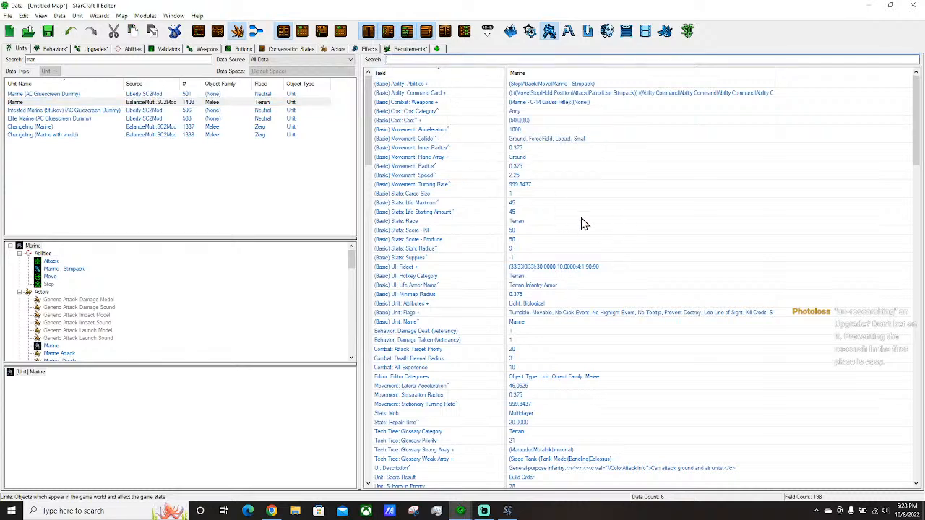
scroll(581, 213, down, 4)
scroll(580, 210, up, 4)
click(396, 61)
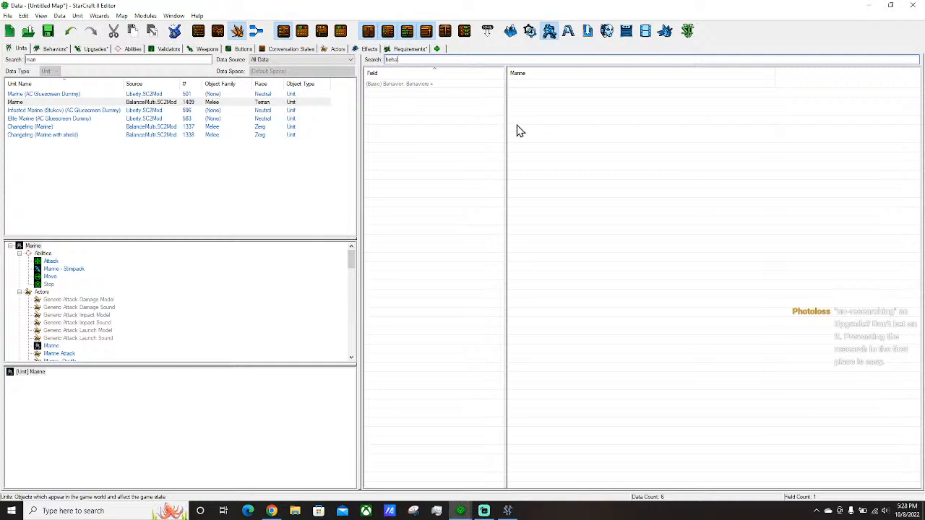
double_click(522, 85)
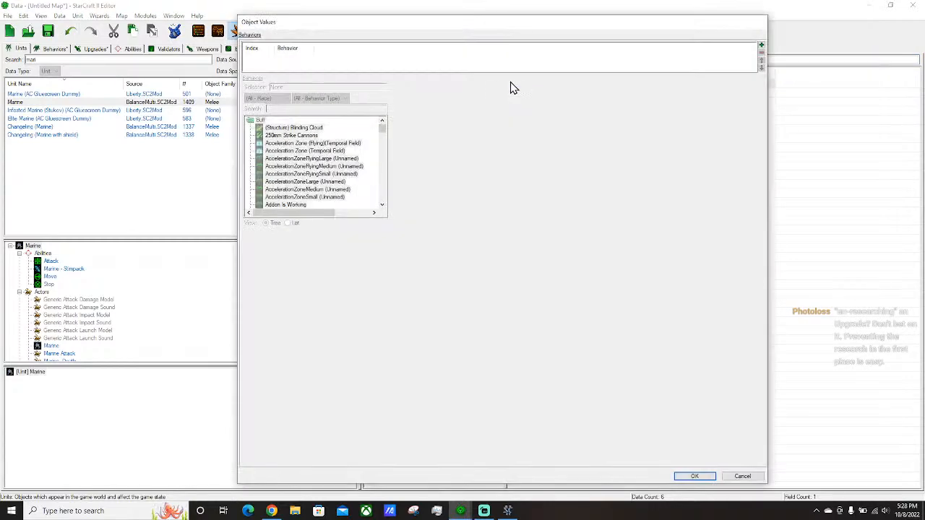
click(312, 108)
text(saimpa)
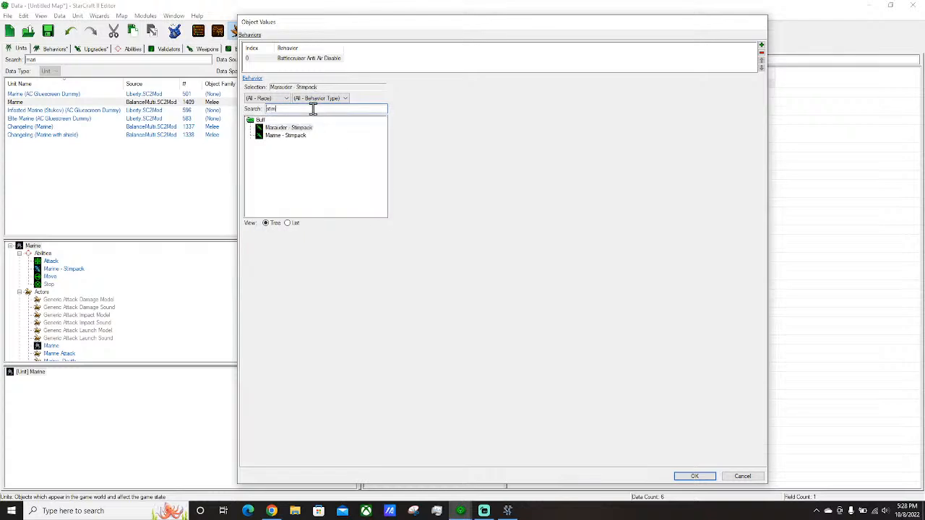
click(302, 135)
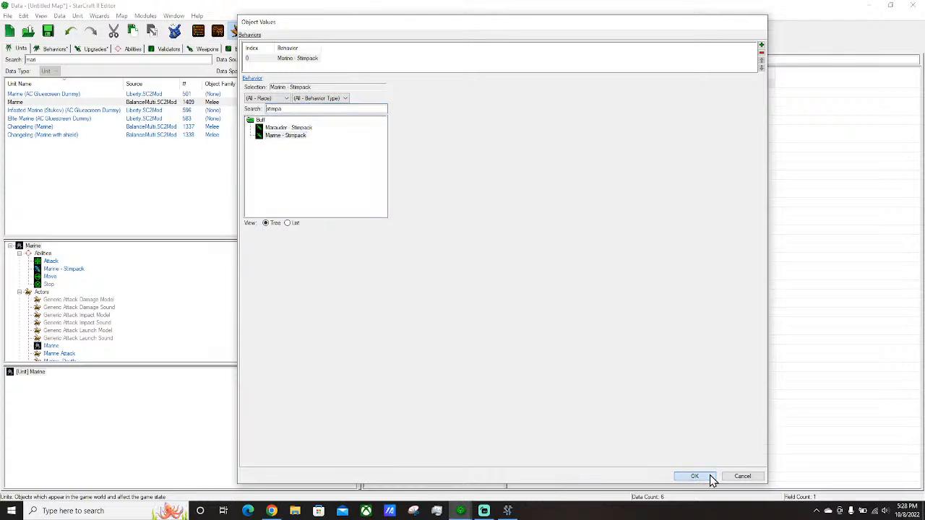
click(709, 477)
Clear the field filter so all fields of the Marine unit are listed
double_click(409, 60)
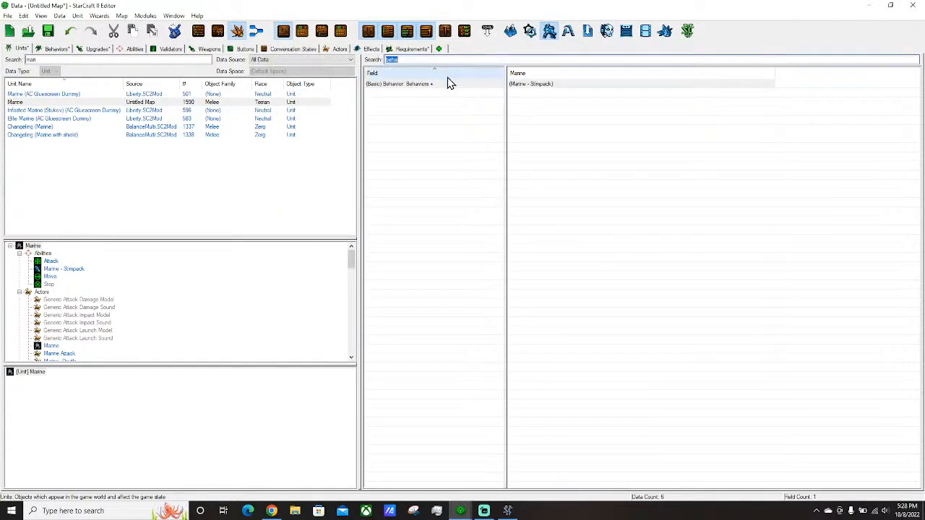
key(BackSpace)
click(549, 147)
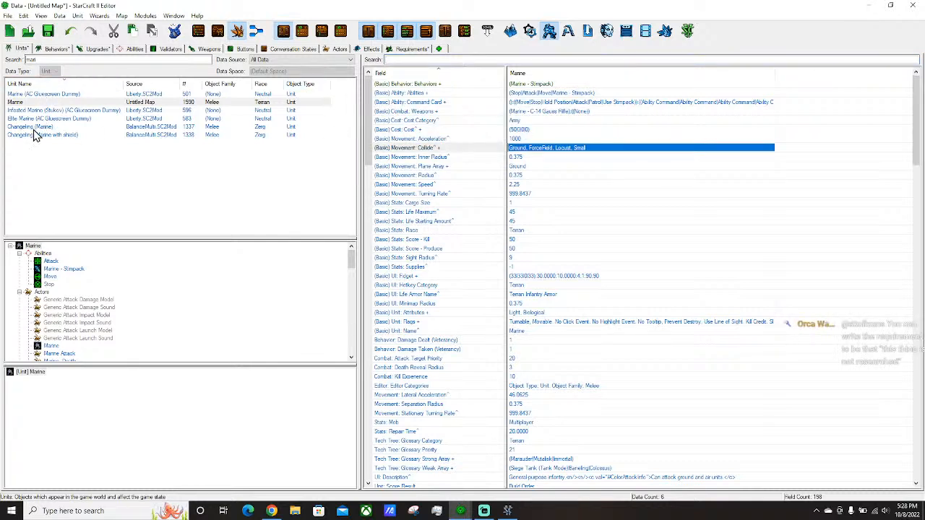
click(33, 103)
double_click(47, 61)
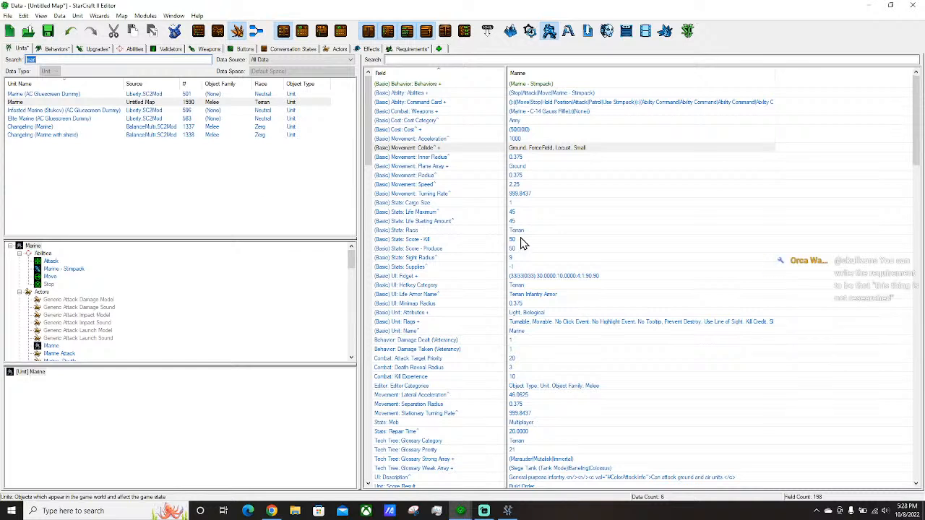
click(556, 202)
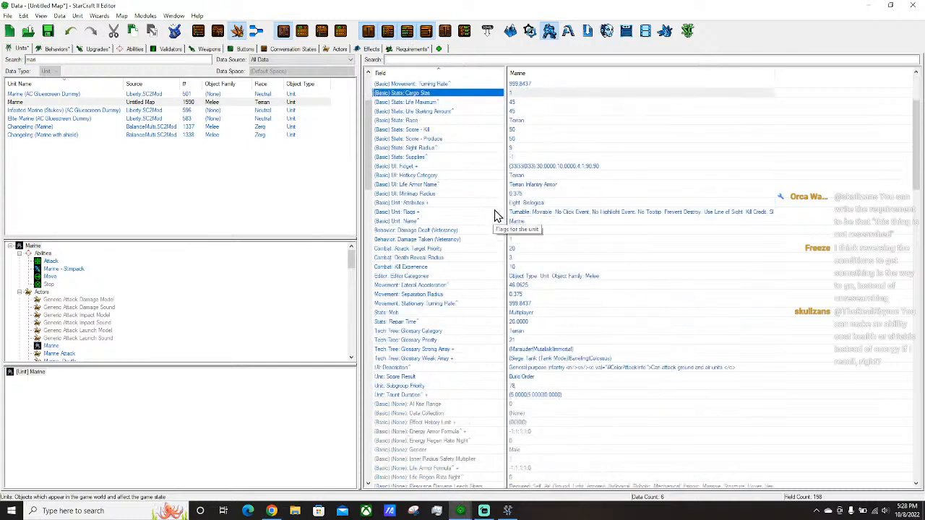
scroll(566, 216, down, 2)
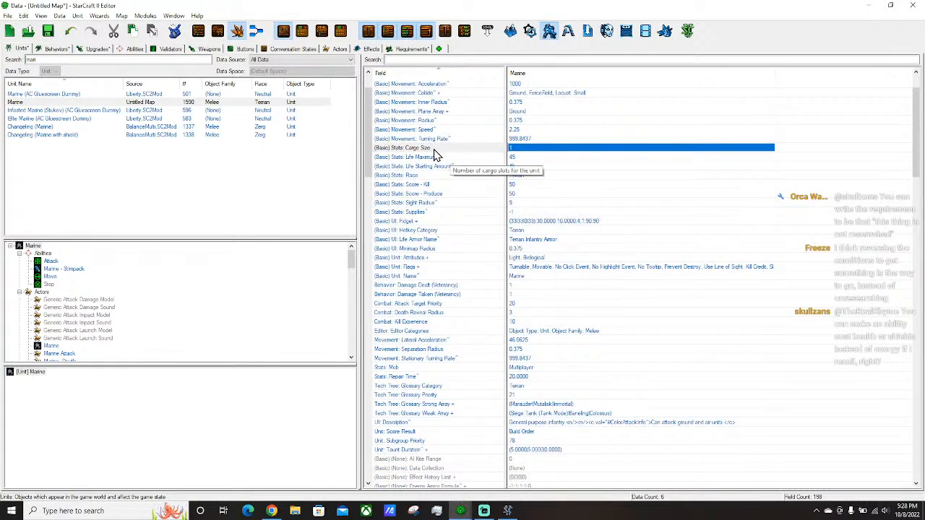
double_click(554, 148)
click(256, 45)
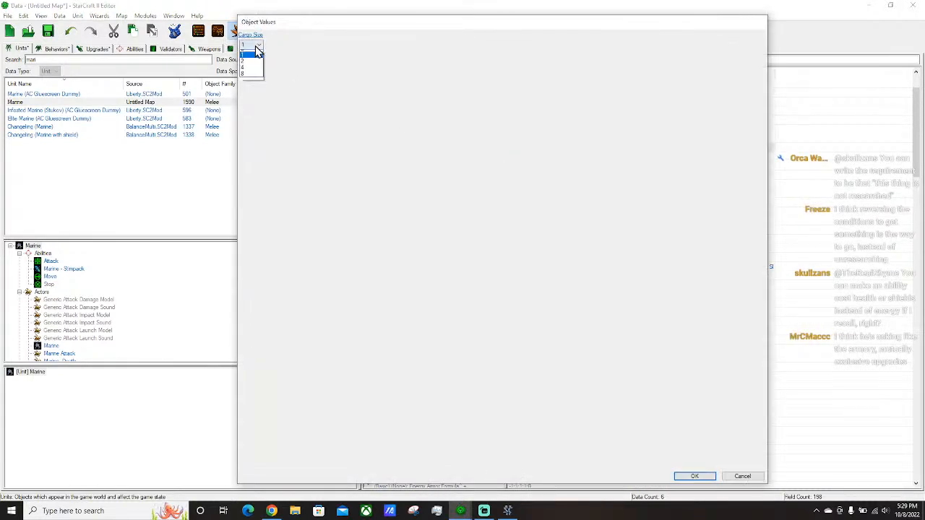
click(248, 83)
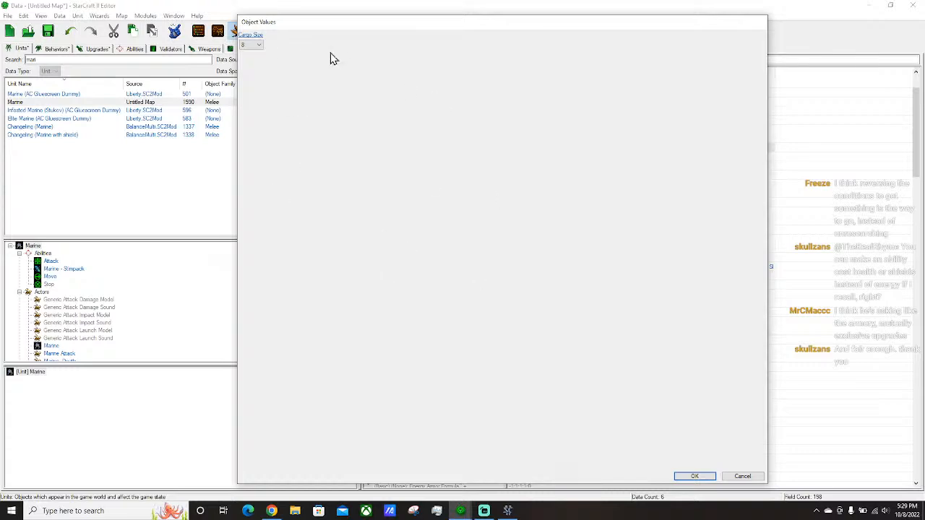
click(694, 476)
Set both the Life Maximum and the Life Starting Amount of the Marine to 60
click(526, 166)
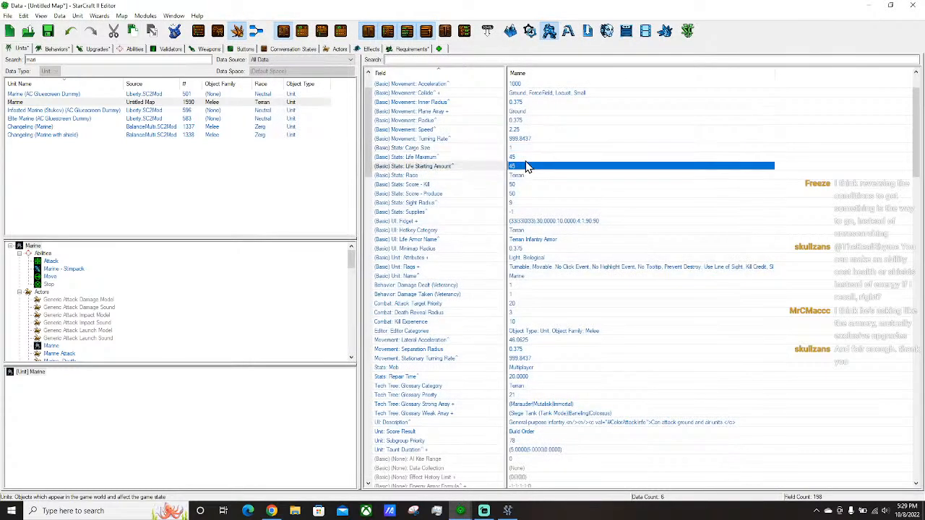
double_click(517, 159)
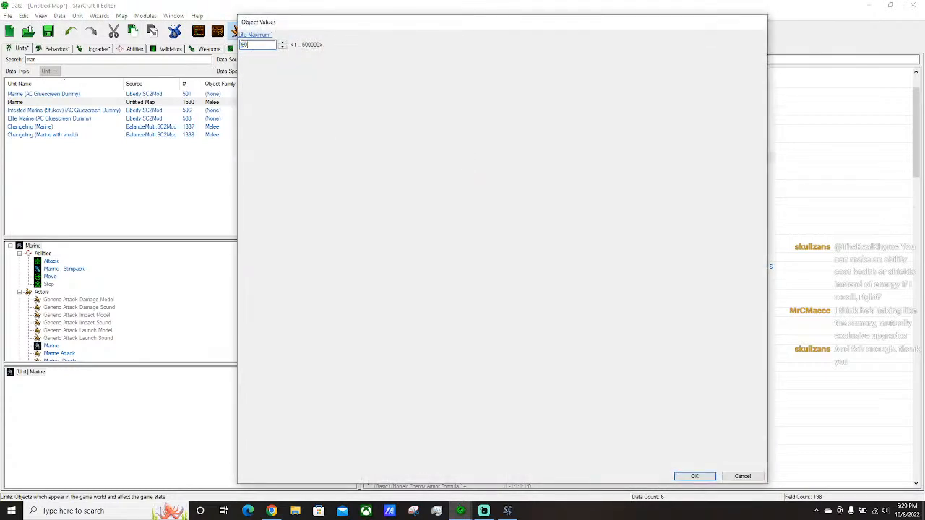
text(60)
key(Return)
click(529, 165)
double_click(529, 165)
text(60)
key(Return)
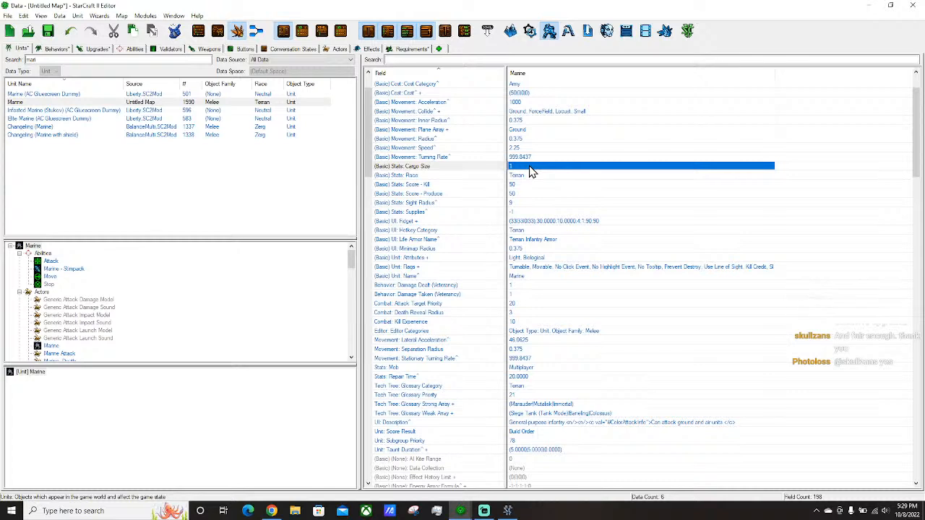
scroll(549, 170, up, 2)
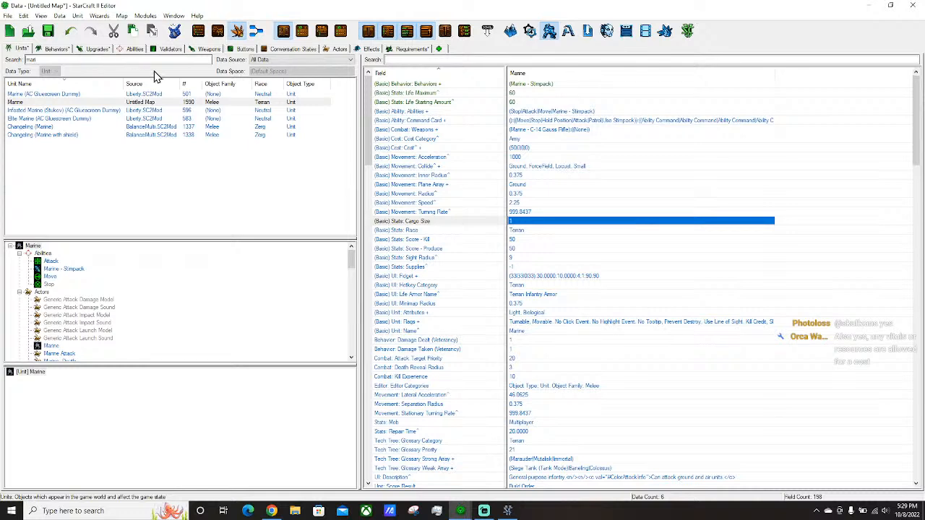
Search the upgrades data for "spawn" and inspect the requirement node linked to the Spawn stim upgrade
click(100, 49)
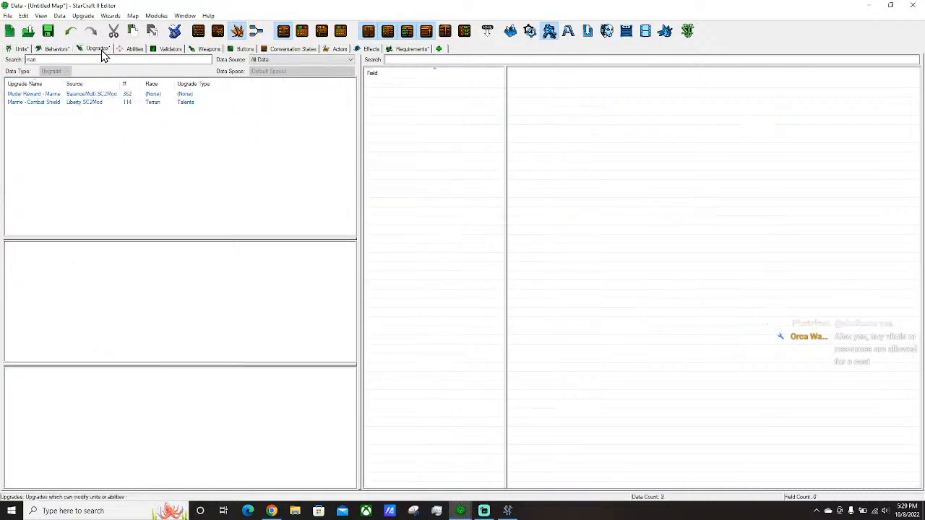
text(spawn)
click(59, 95)
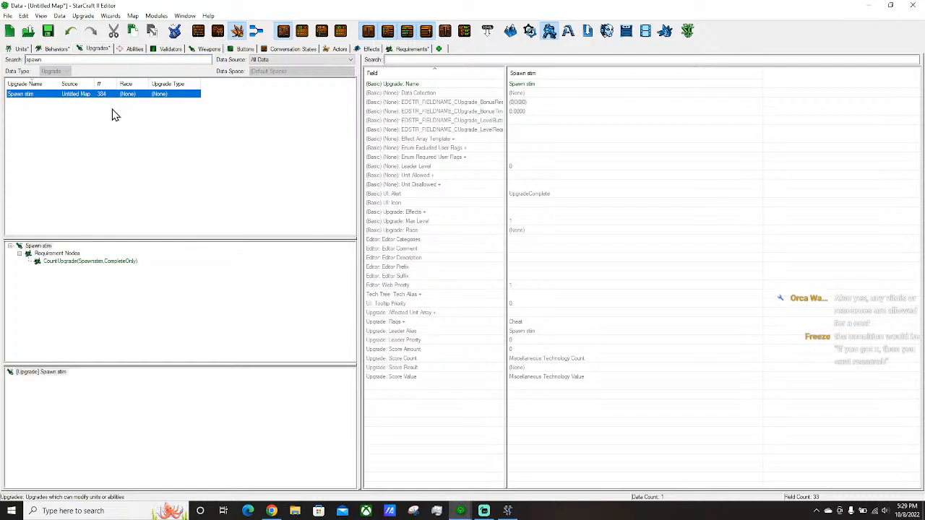
click(81, 262)
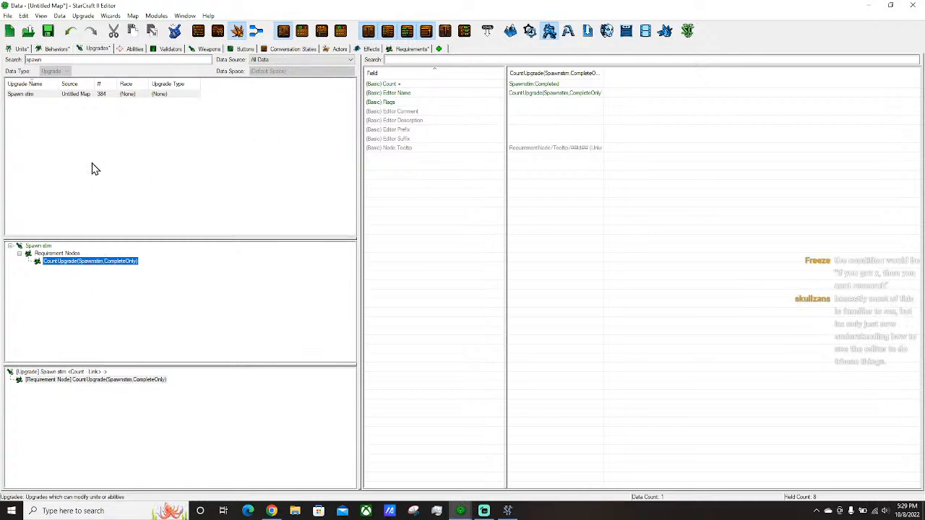
Search the behaviors data for "stimp" and inspect the requirement assigned to the Marine - Stimpack behavior
click(56, 49)
text(stimp)
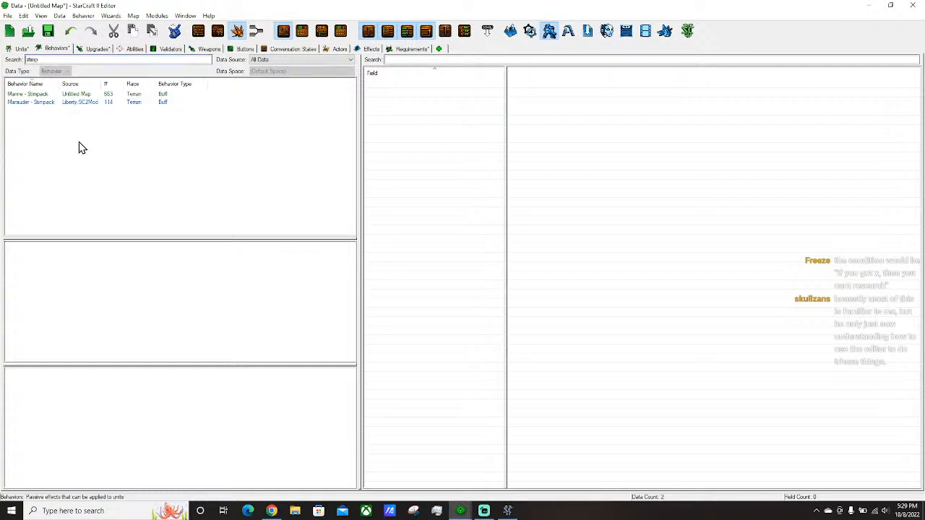
click(23, 94)
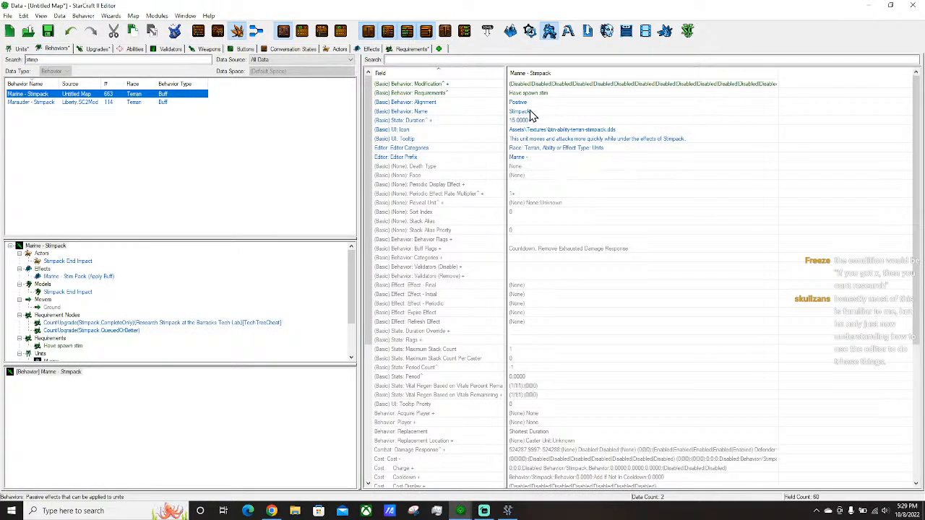
Search the units data for "marin" and inspect the Behaviors field of the Marine unit
click(25, 48)
double_click(47, 58)
text(marin)
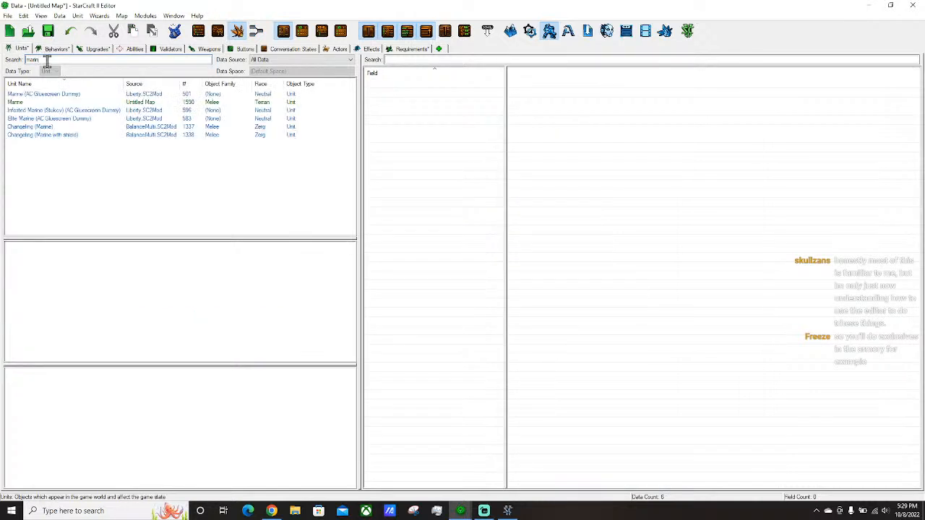
click(20, 102)
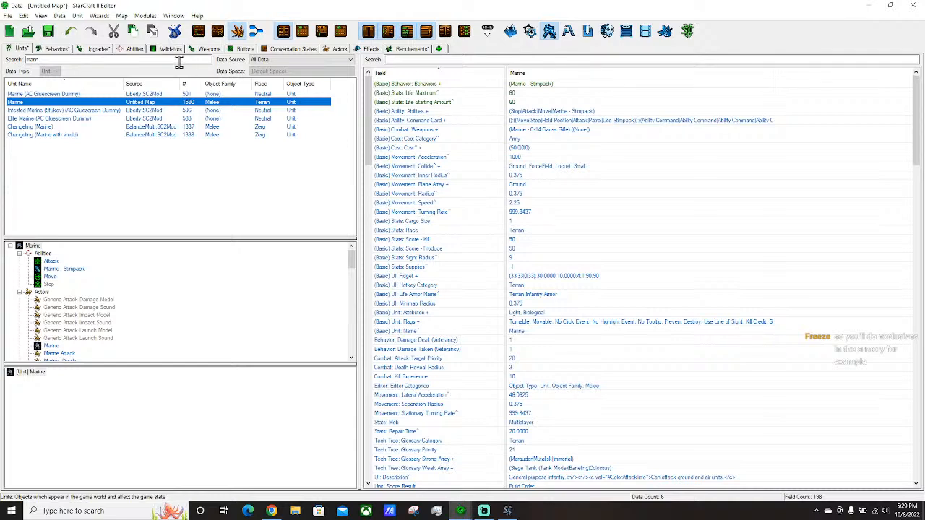
click(94, 48)
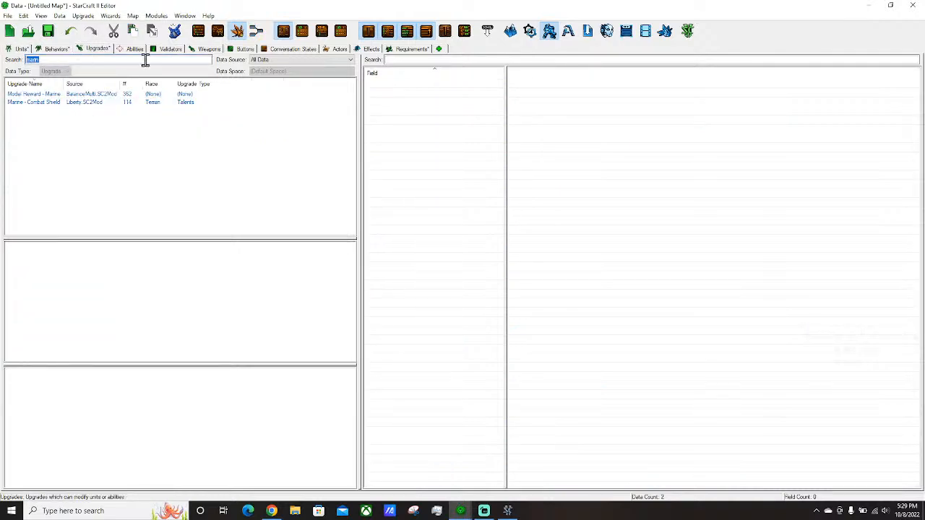
click(22, 48)
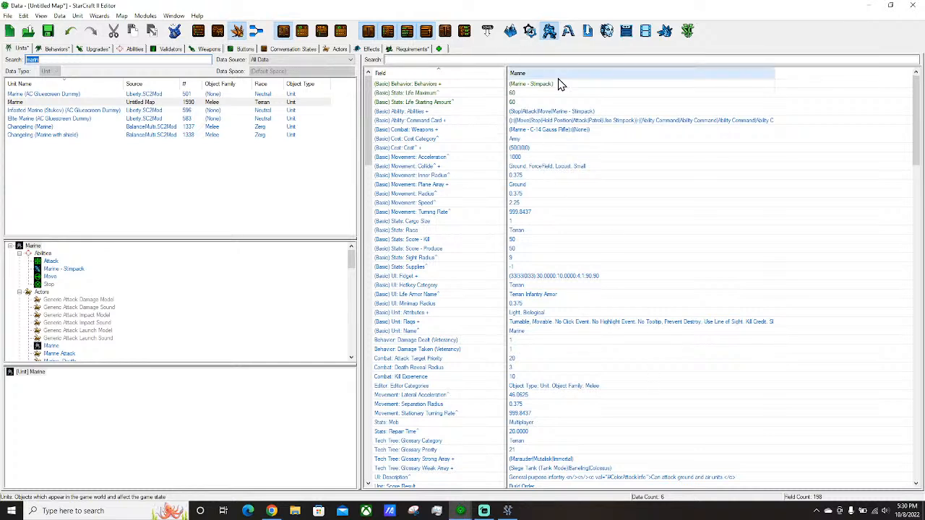
click(263, 197)
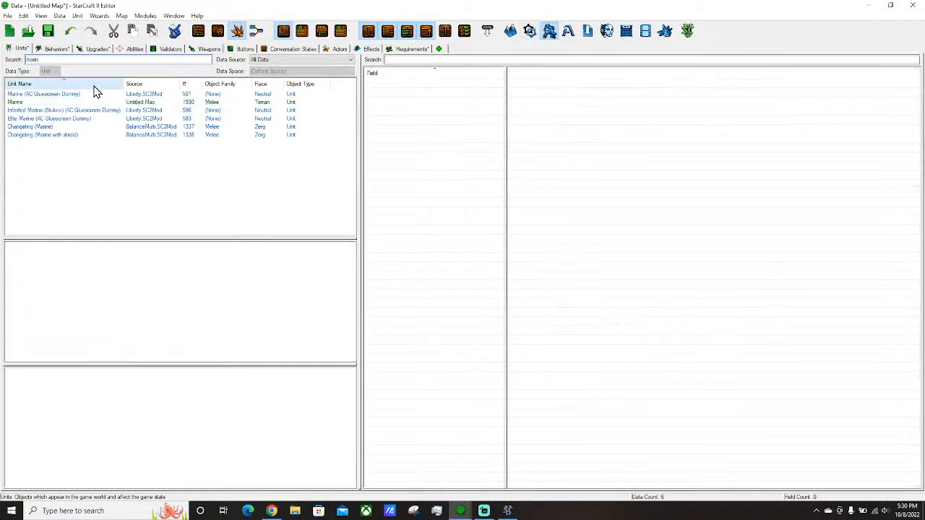
Search the upgrades data for "spawn" and display the fields of the Spawn stim upgrade
click(106, 50)
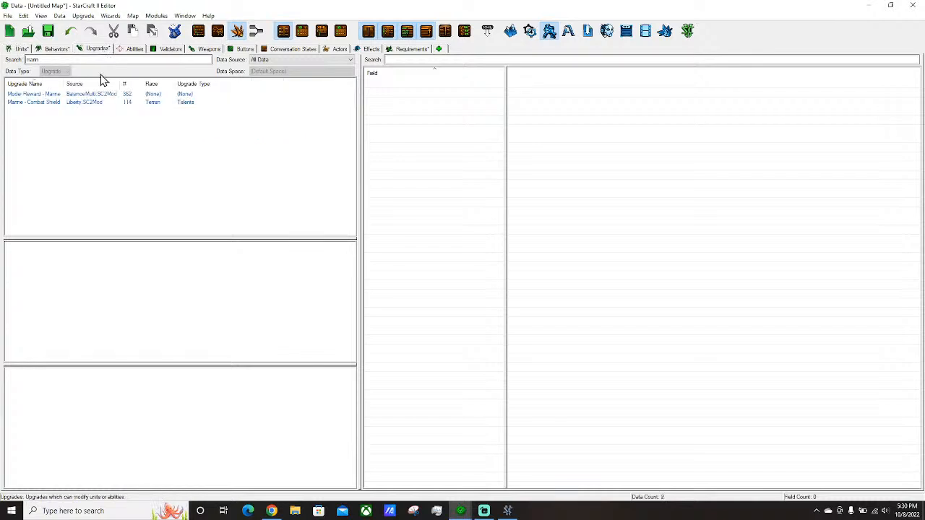
double_click(68, 60)
text(spawn)
click(102, 96)
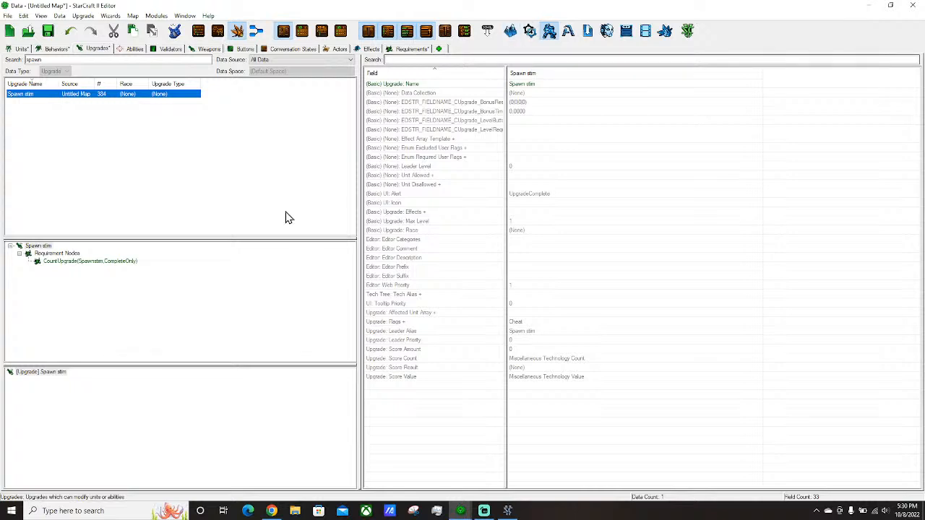
Switch to the trigger editor and add a Set Upgrade Level For Player action to the Melee Initialization trigger
click(529, 33)
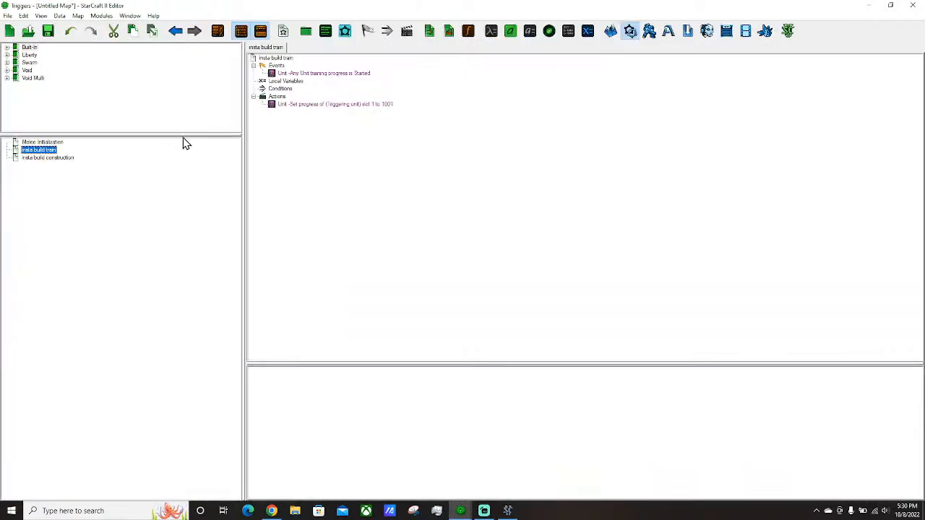
click(40, 143)
click(274, 105)
click(275, 96)
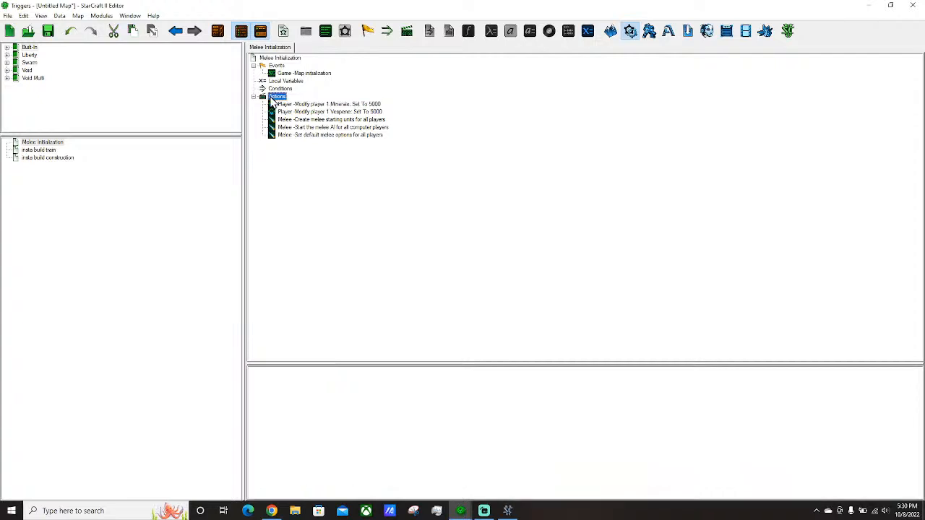
right_click(272, 102)
mouse_move(361, 322)
click(480, 355)
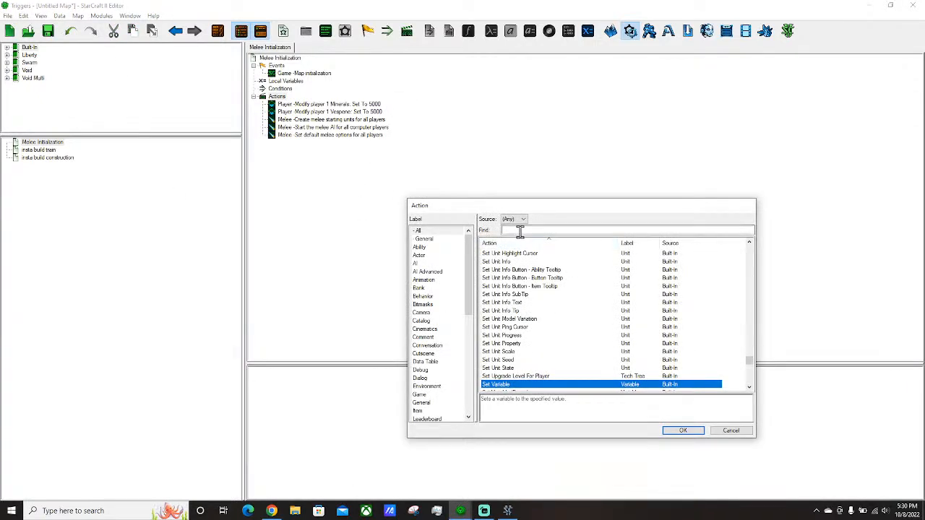
click(520, 231)
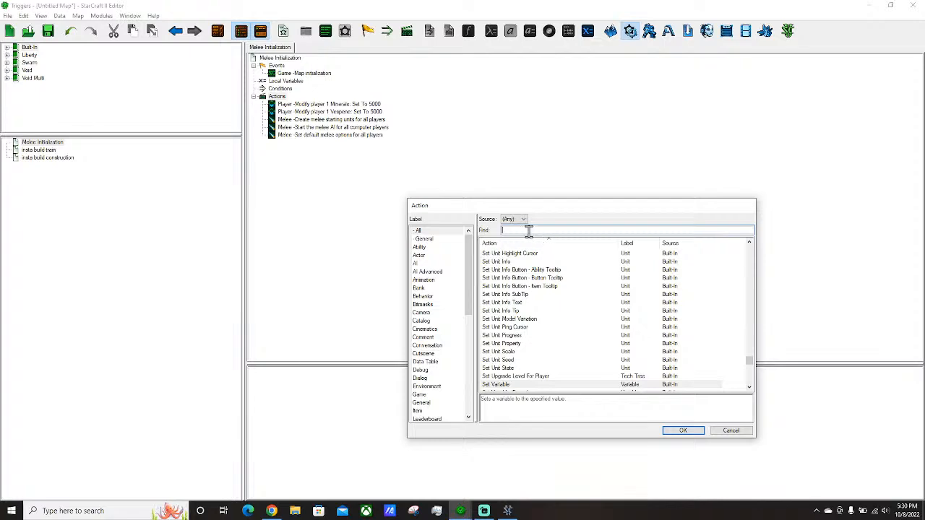
text(set upgrad)
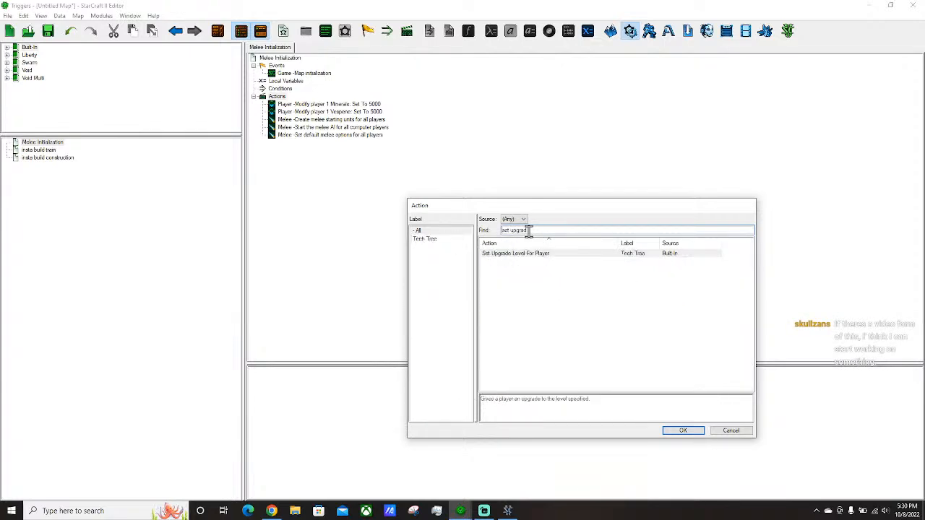
key(Return)
Set the upgrade of the new Set Upgrade Level For Player action to Spawn stim
click(269, 446)
text(spawn)
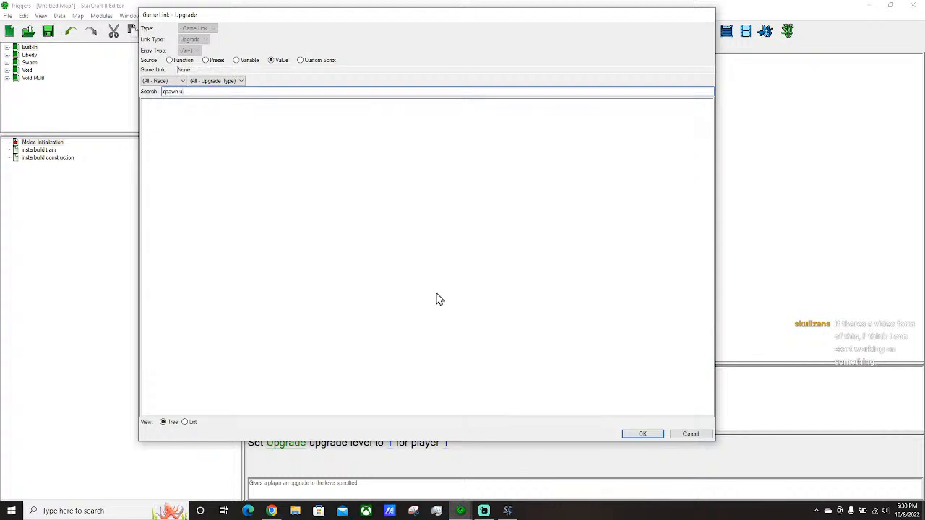
key(Return)
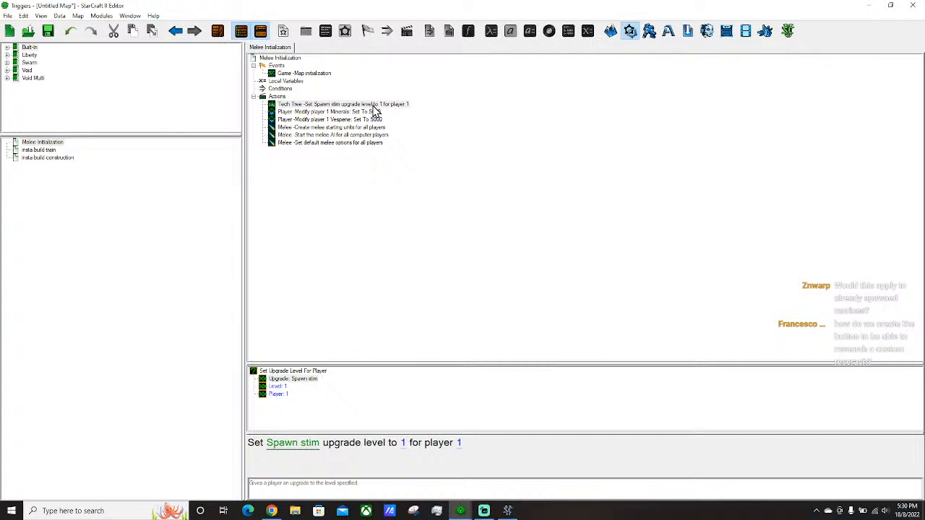
Move the Spawn stim upgrade action to the end of the Melee Initialization actions, after the default melee options action
drag(365, 108, 364, 145)
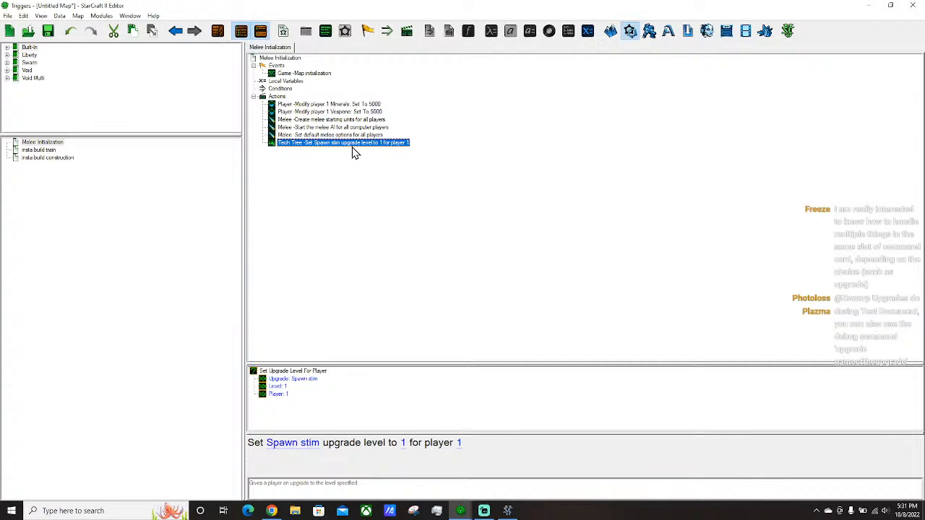
click(325, 135)
click(314, 143)
click(303, 135)
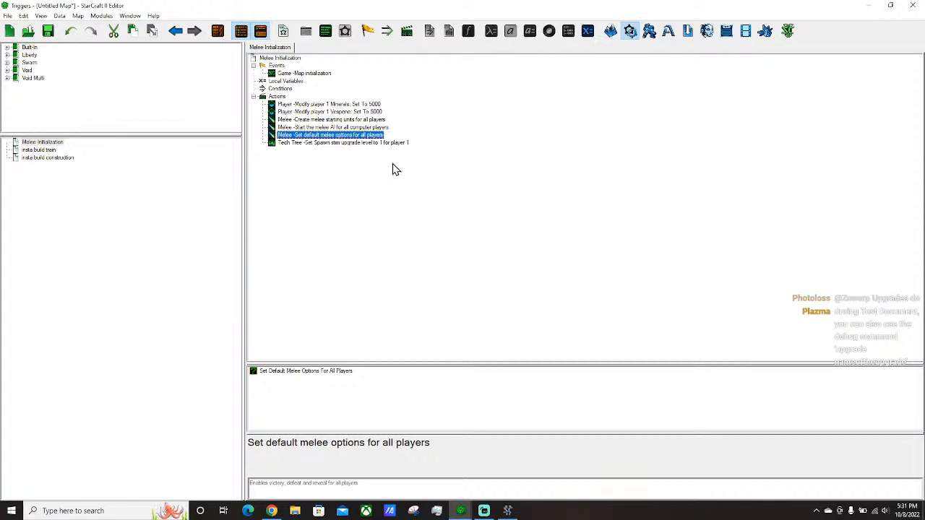
click(364, 143)
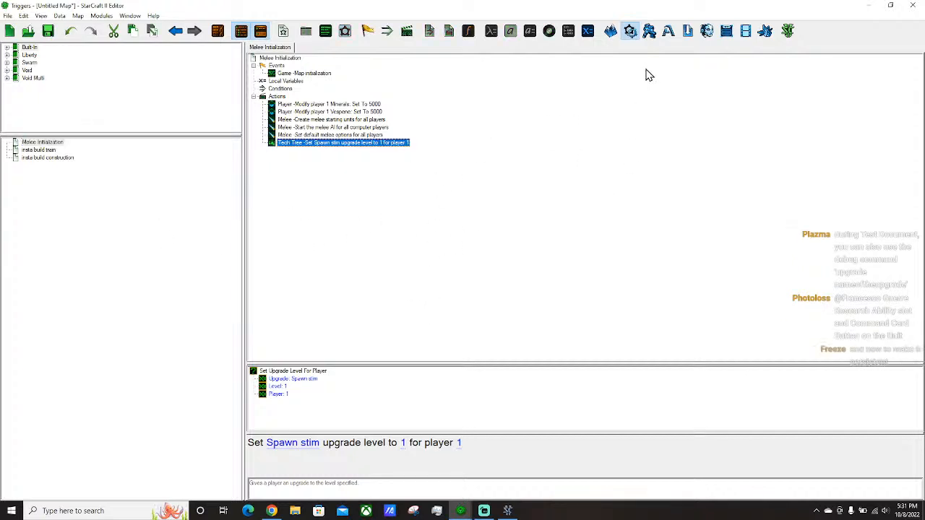
Start a map test, train three Marines from the Barracks, and select one of them to check its status
click(788, 32)
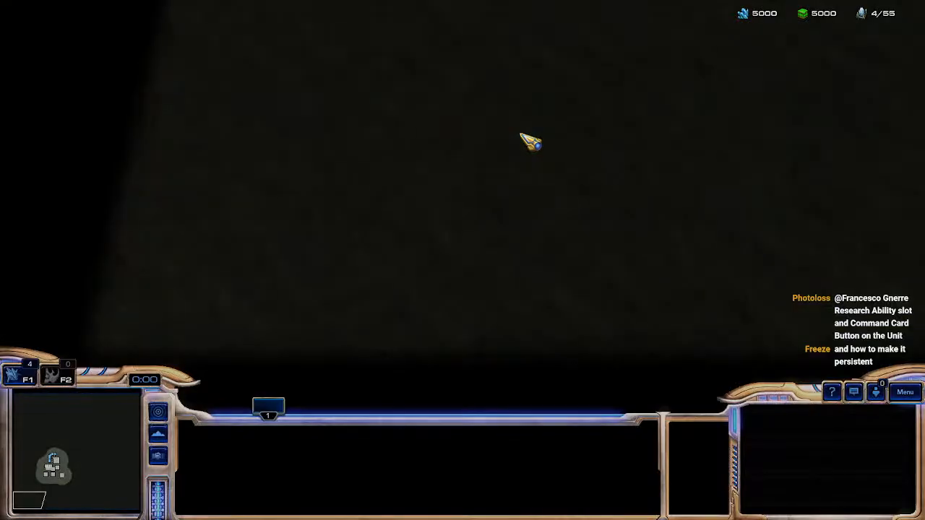
key(r)
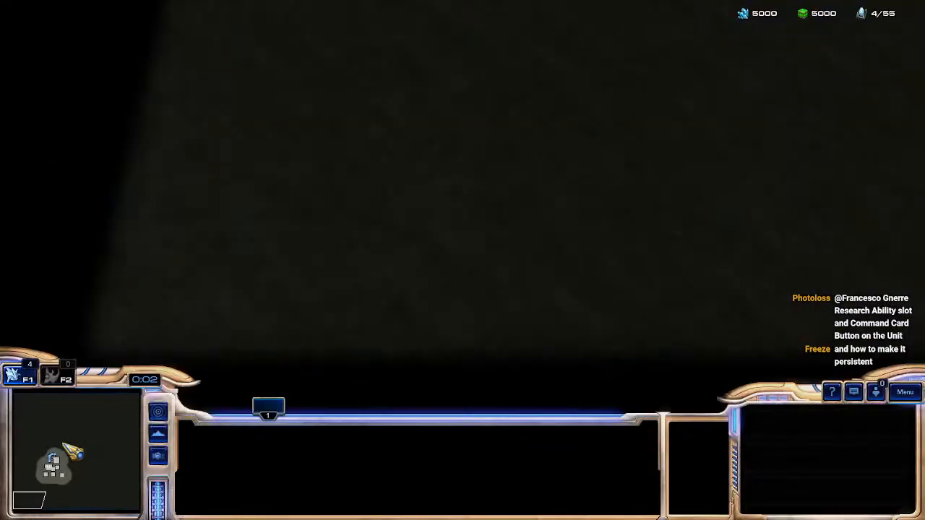
drag(61, 473, 53, 477)
double_click(557, 10)
right_click(549, 192)
click(750, 415)
click(750, 414)
click(750, 415)
drag(593, 72, 522, 262)
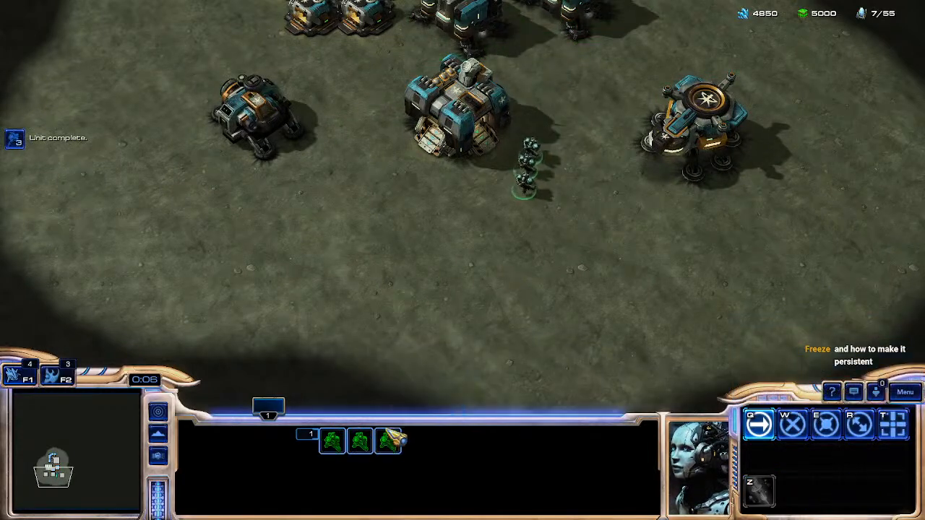
click(332, 446)
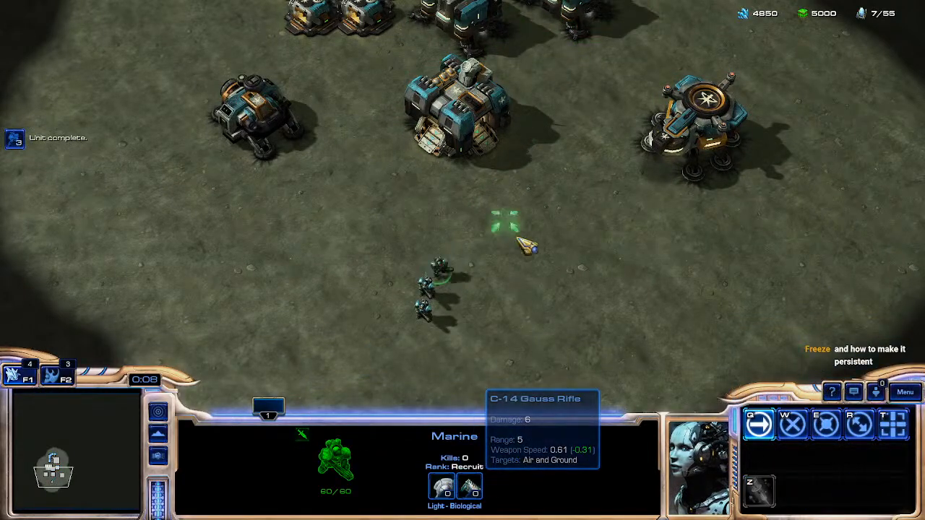
Order the single Marine to attack the nearby structure, alternating with move orders, then select all three Marines
key(t)
right_click(521, 307)
key(t)
click(449, 101)
right_click(584, 308)
key(t)
click(463, 108)
right_click(538, 341)
key(t)
click(439, 88)
drag(293, 162, 620, 399)
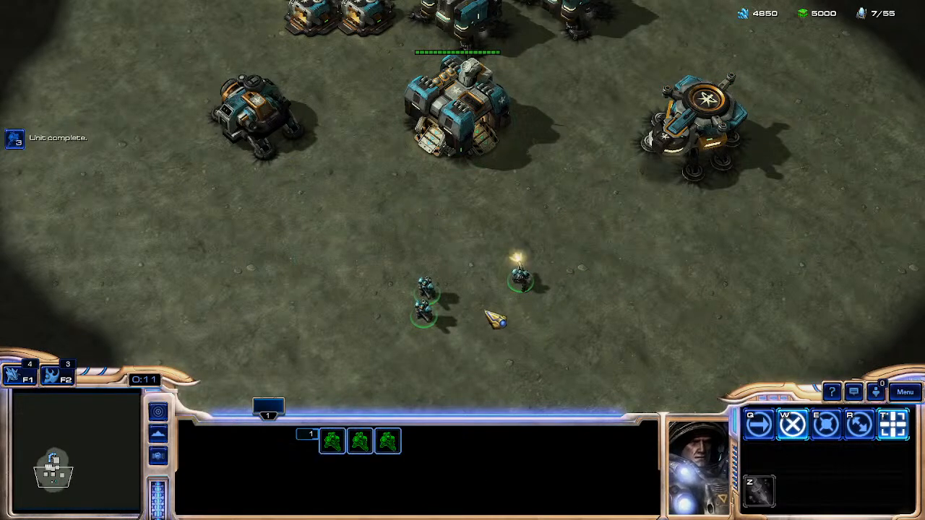
Check one Marine's status, then select all three Marines and move them around the open ground
click(519, 274)
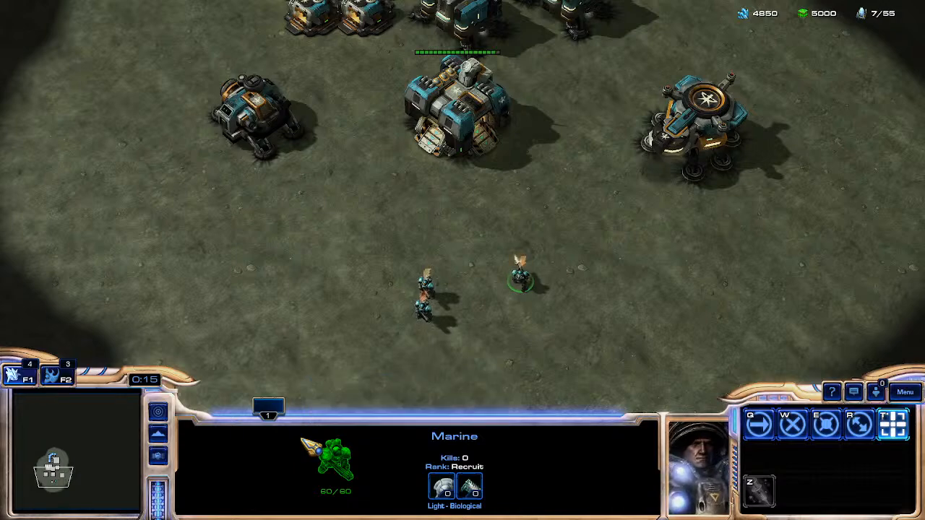
drag(347, 394, 661, 178)
right_click(547, 267)
right_click(452, 323)
right_click(576, 205)
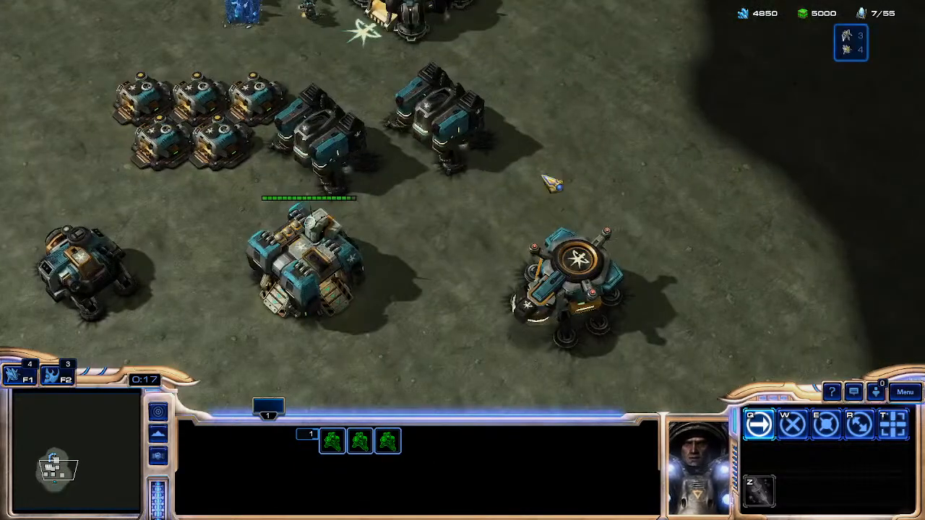
Set a rally point for both Barracks in front of the nearby structures and train four more Marines
double_click(432, 124)
right_click(465, 314)
key(F2)
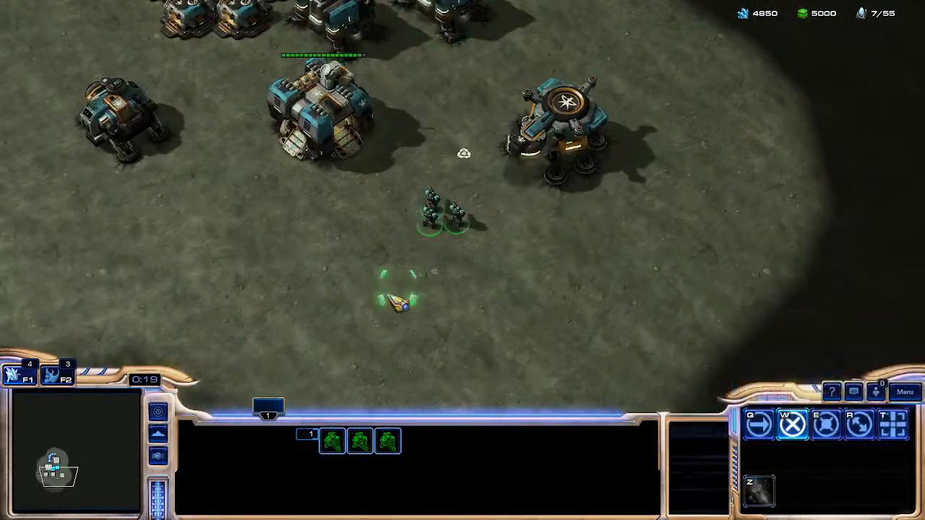
right_click(426, 293)
key(1)
right_click(466, 319)
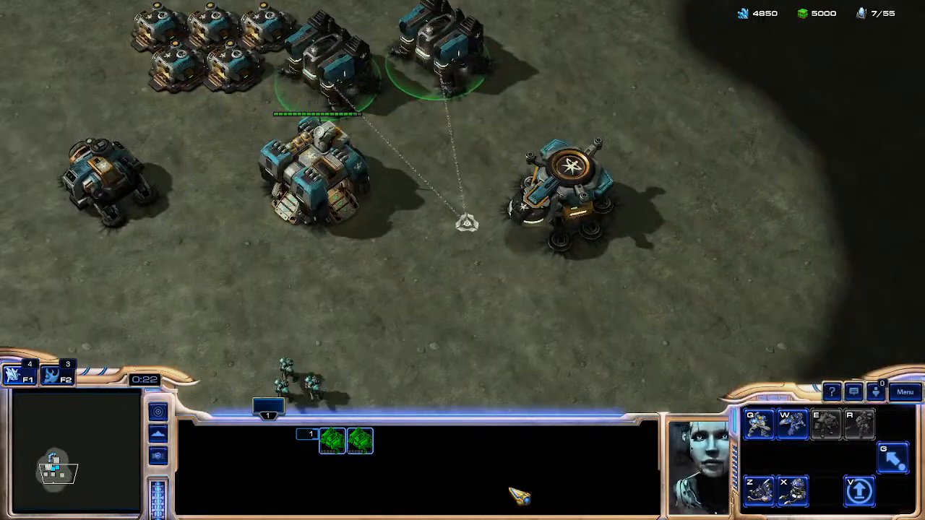
key(q)
Select the four newly trained Marines and give them attack and move orders to test their stimpack behavior
drag(498, 94, 434, 310)
key(t)
click(347, 314)
right_click(361, 291)
right_click(523, 282)
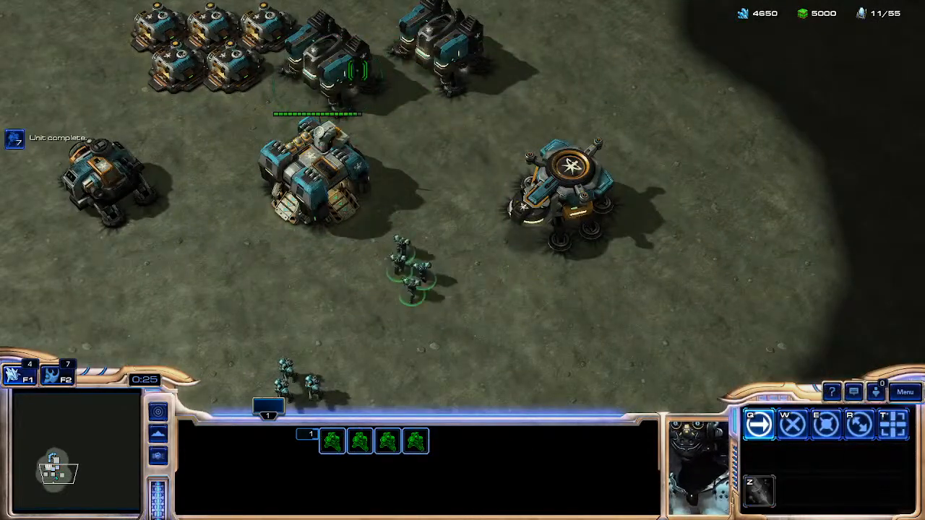
Give the Marines a last move order, then leave the map test and return to the editor
click(905, 392)
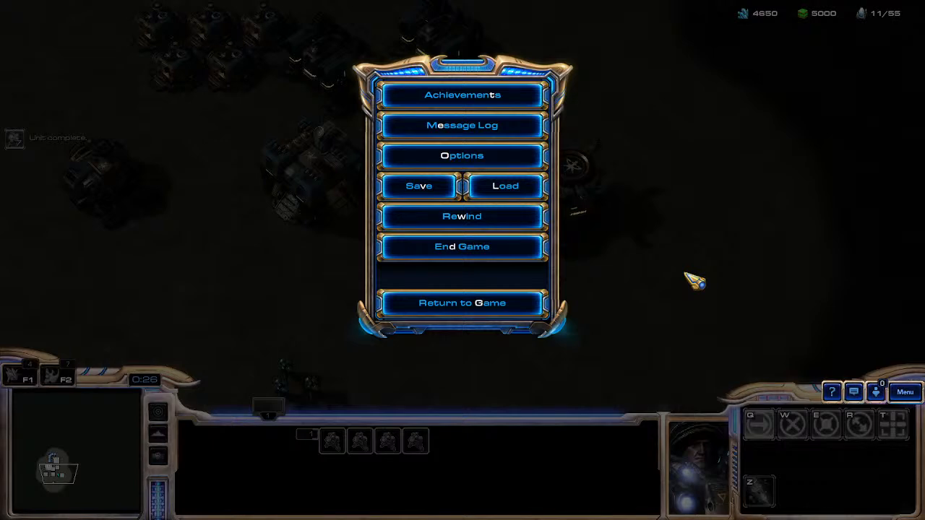
click(484, 311)
click(905, 392)
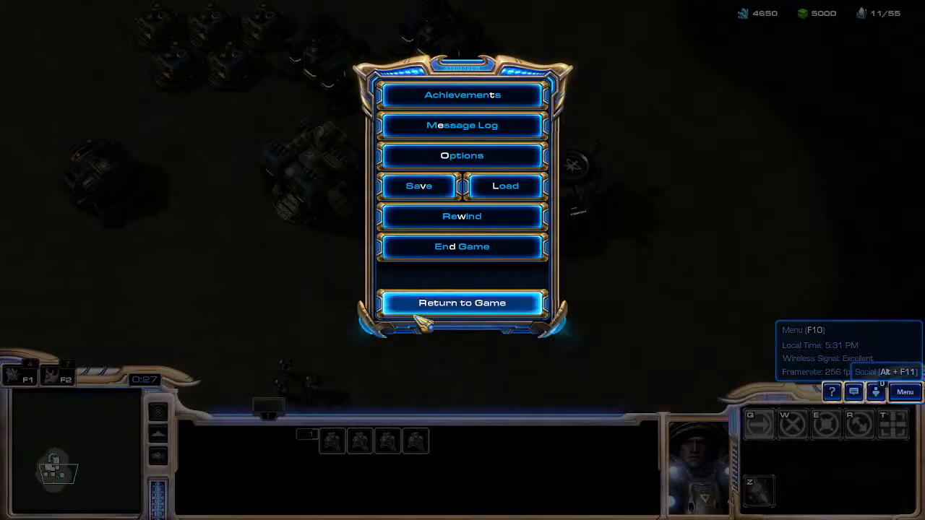
click(440, 307)
right_click(373, 273)
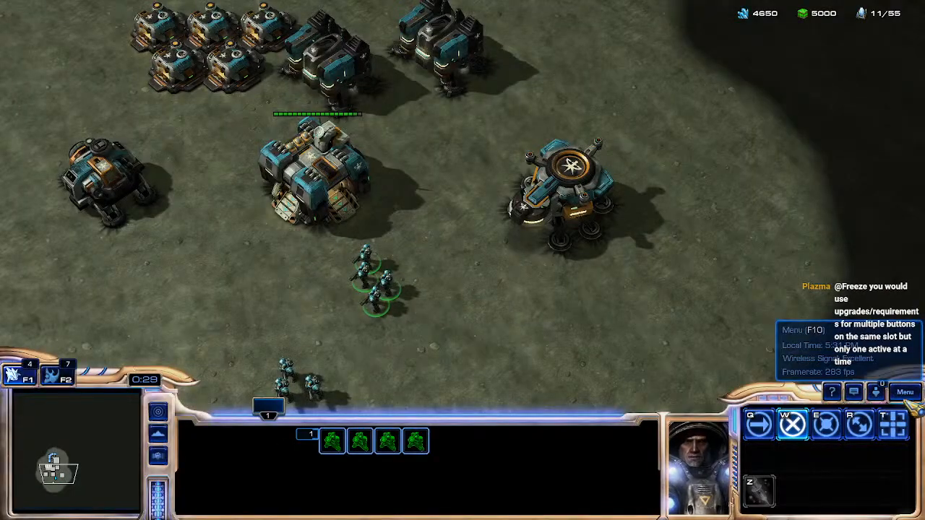
middle_drag(509, 382, 601, 306)
click(906, 392)
key(alt+Tab)
click(589, 225)
Return to the Data module and search the upgrades data for "stim"
double_click(72, 60)
click(526, 32)
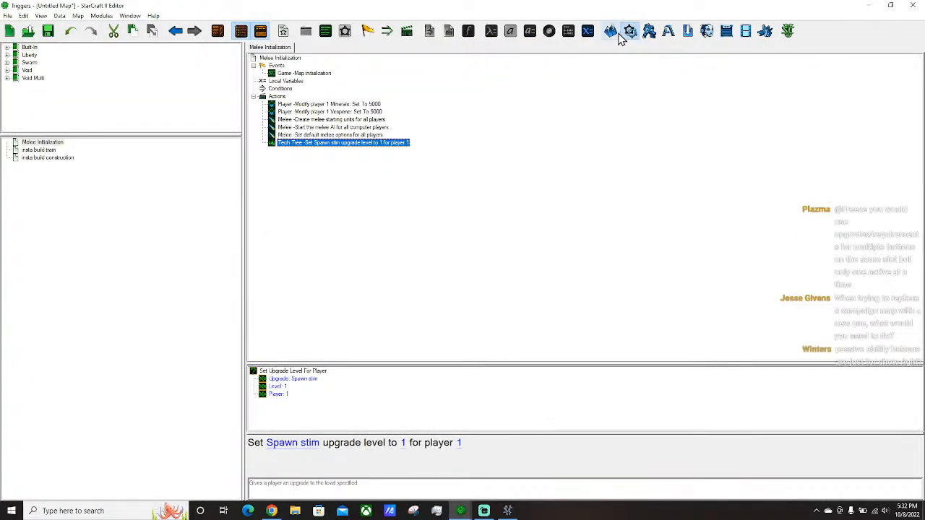
click(649, 31)
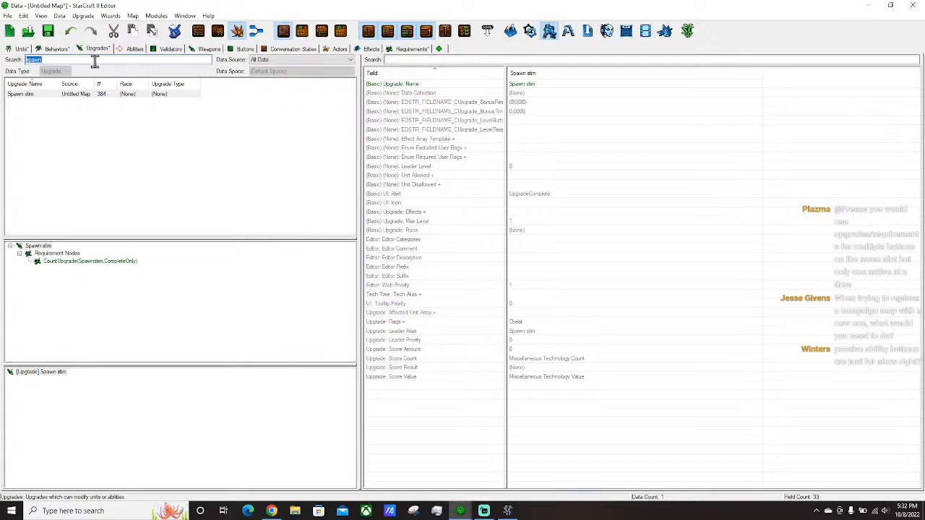
text(stim)
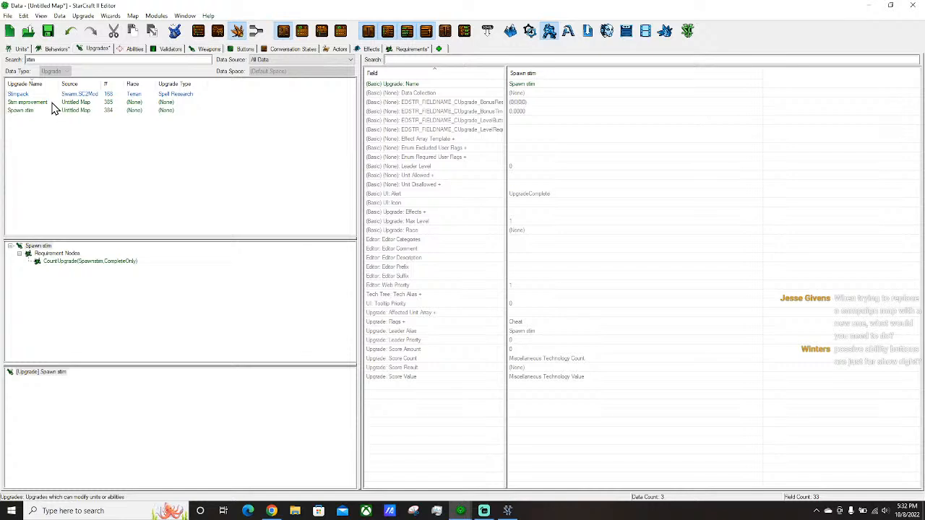
Check the Stim improvement upgrade, search abilities for "tech", and open command Research 04 in the Info field of Tech Lab Research (Barracks)
click(29, 102)
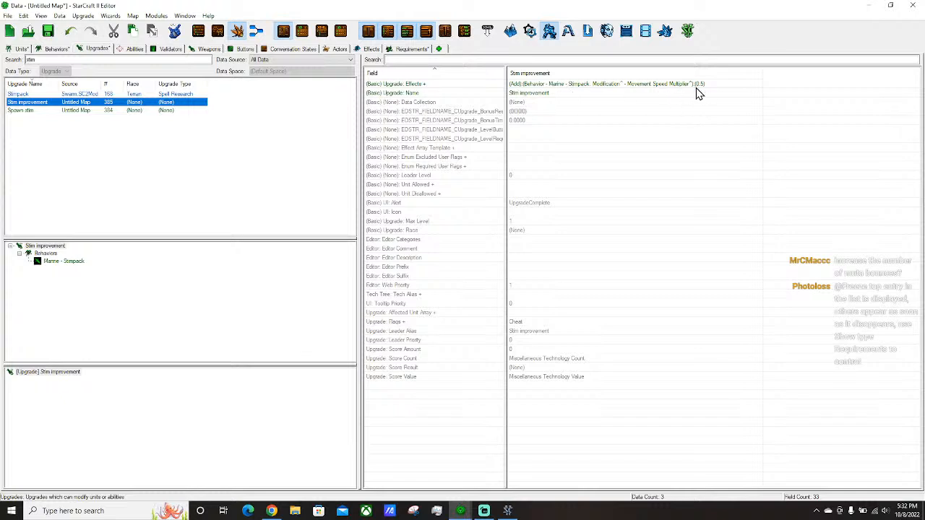
click(132, 49)
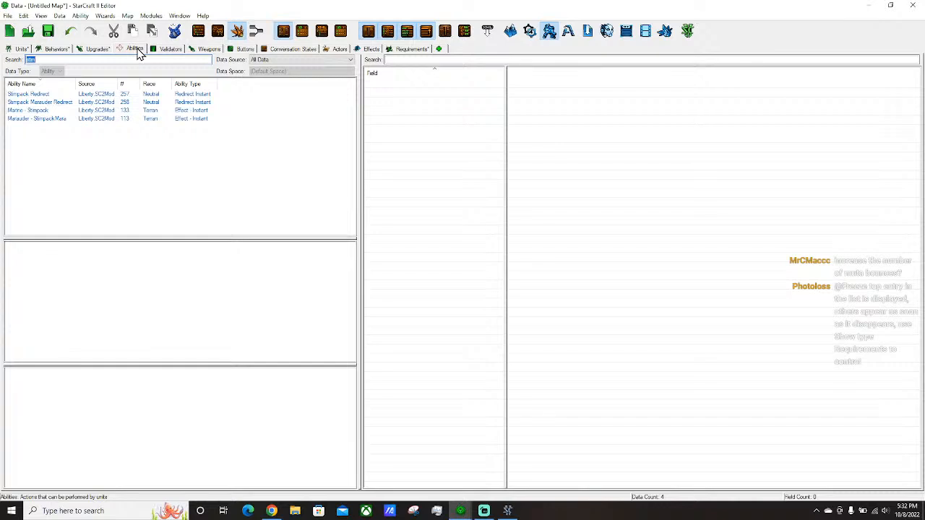
text(tech)
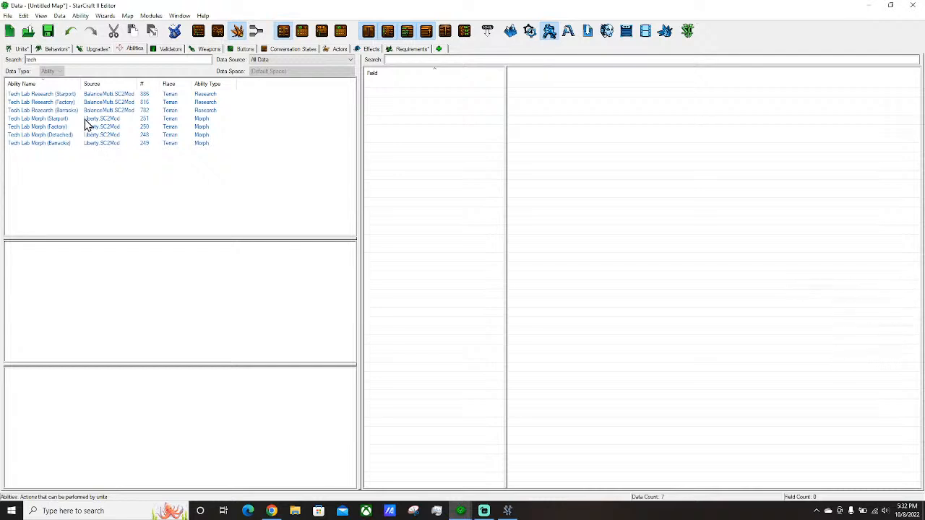
click(82, 111)
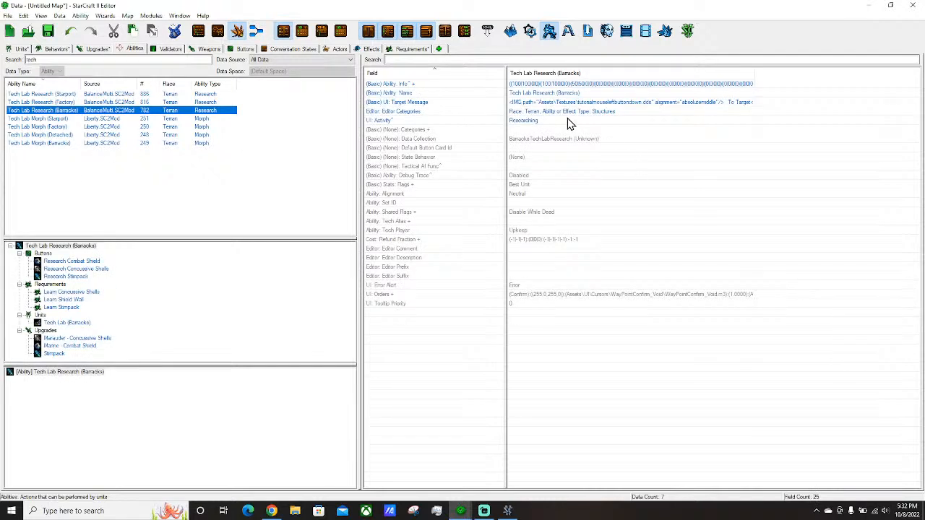
click(524, 85)
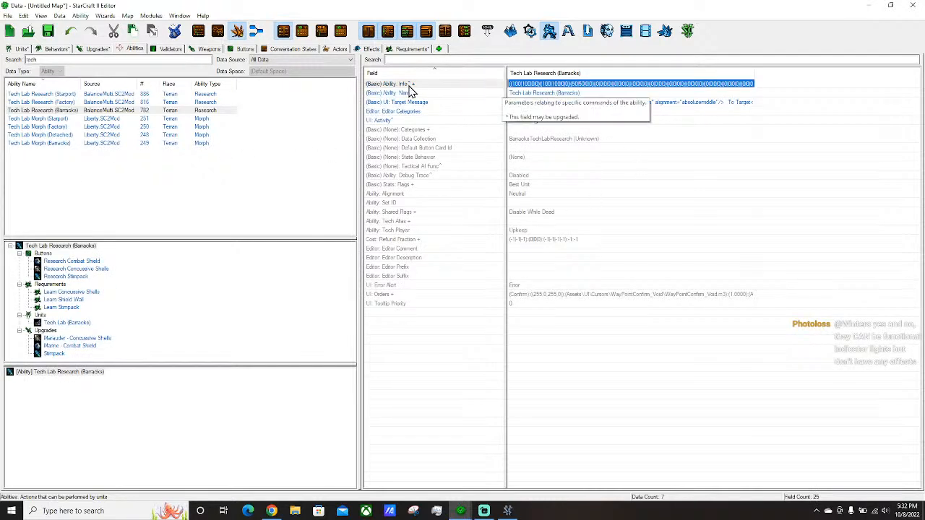
double_click(565, 85)
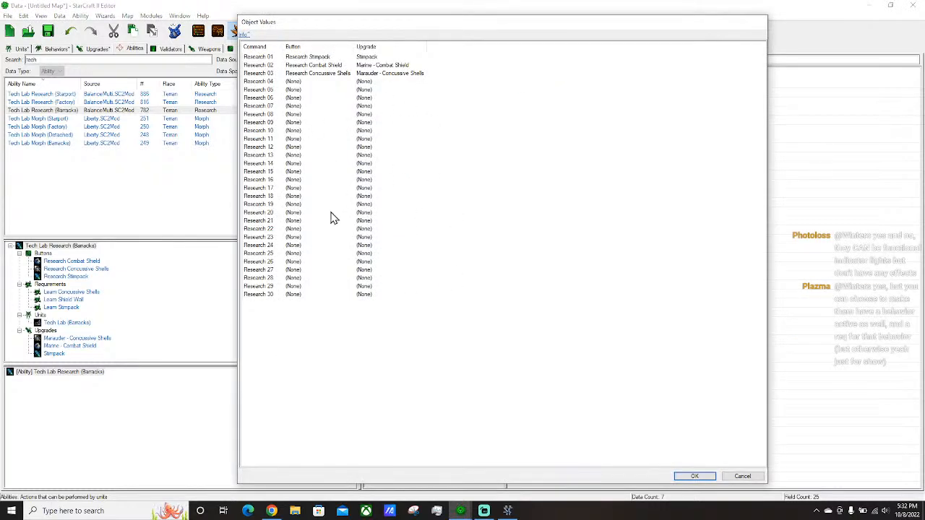
double_click(322, 82)
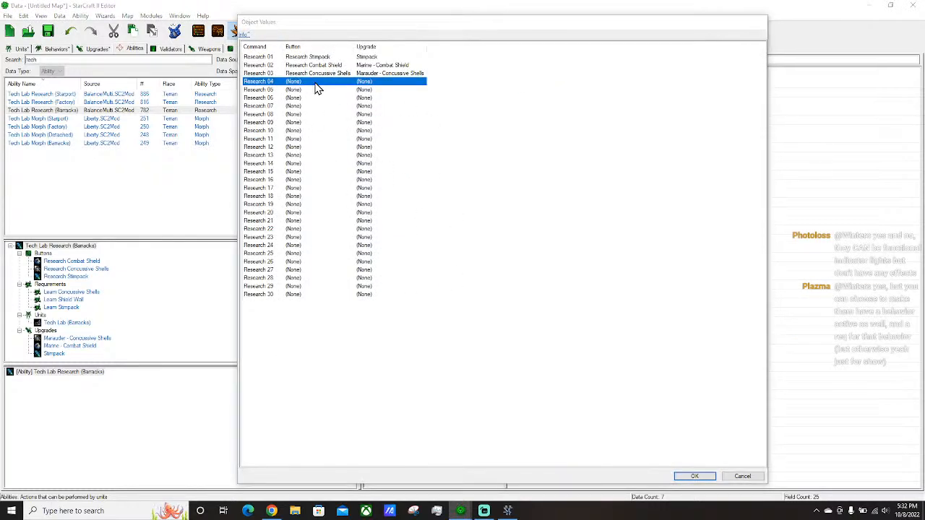
Set the default button of Research 04 to Chronometry
click(425, 110)
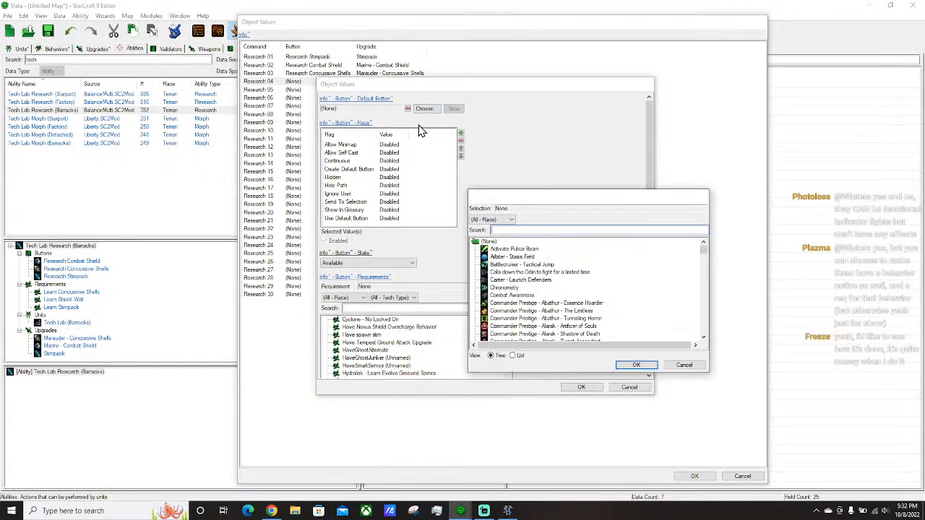
click(553, 265)
scroll(560, 294, down, 6)
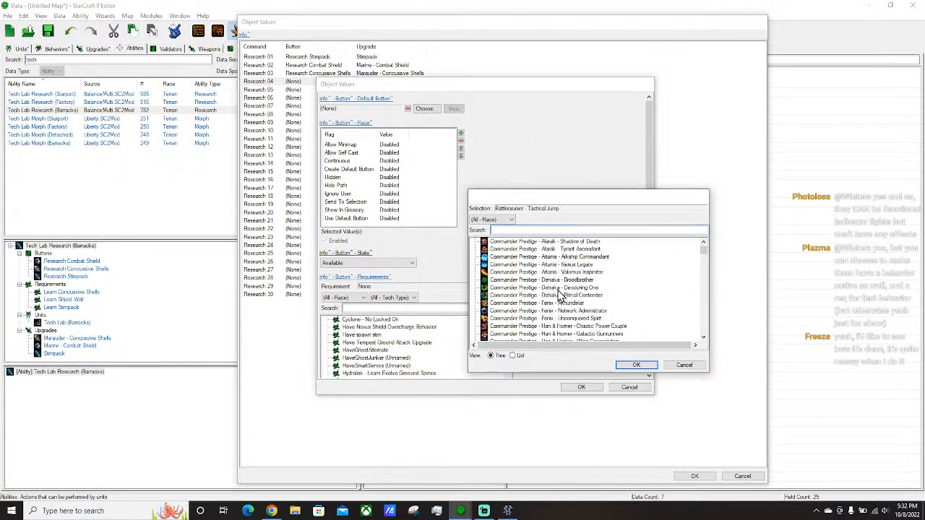
scroll(560, 294, up, 6)
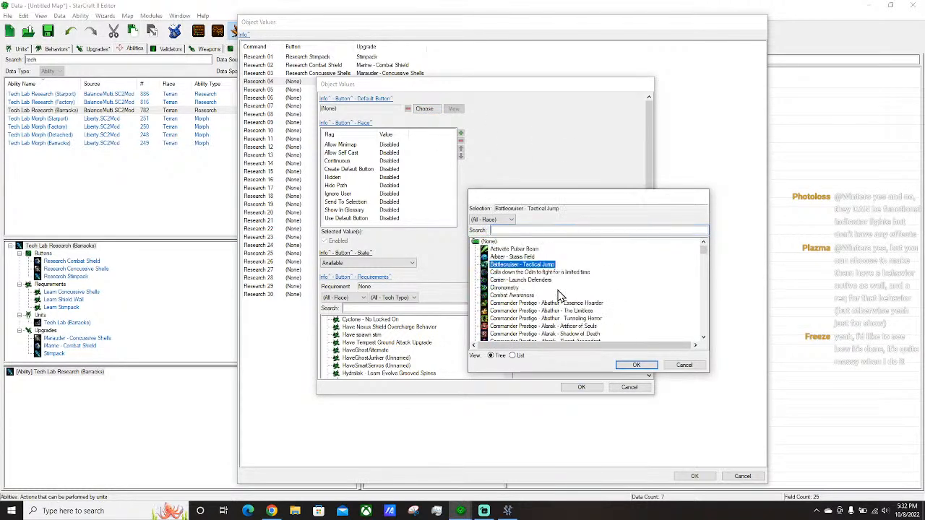
click(504, 287)
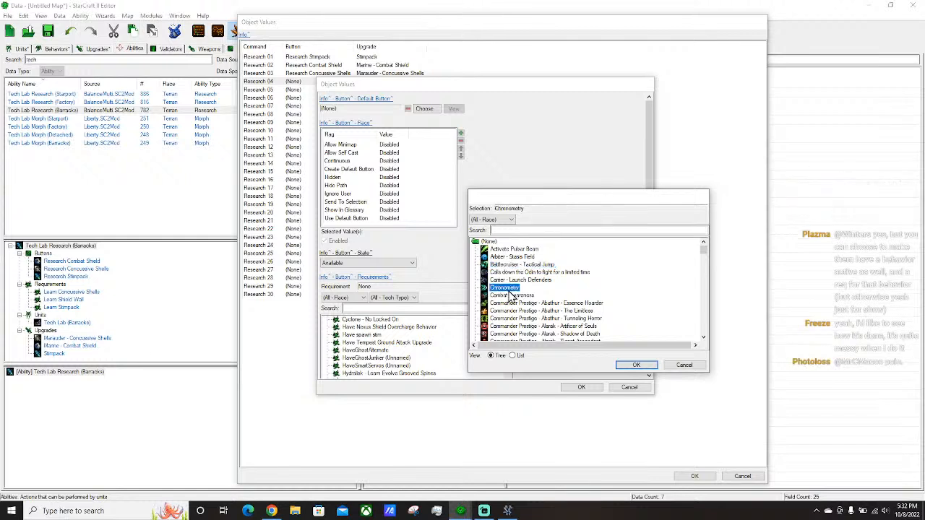
click(636, 365)
Search the buttons for "meta" and set Evolve Metabolic Boost as the default button of Research 04
click(425, 109)
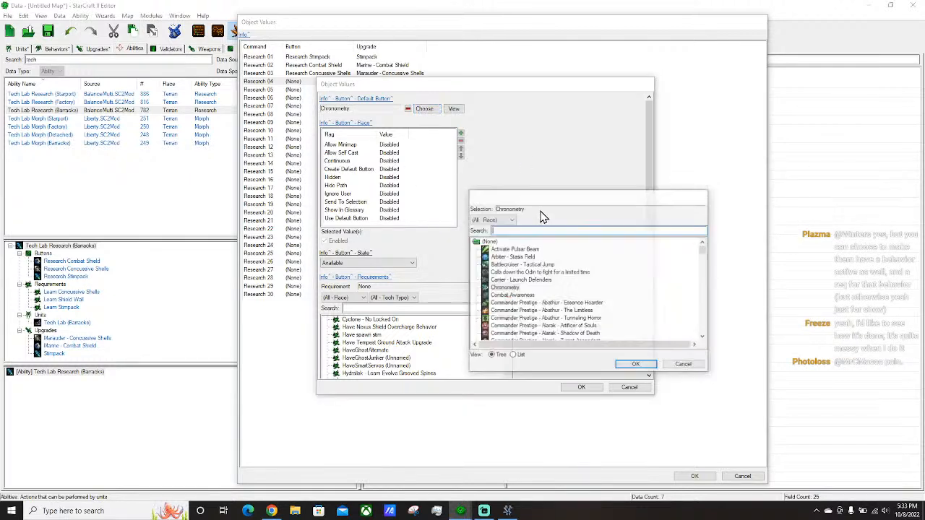
text(meta)
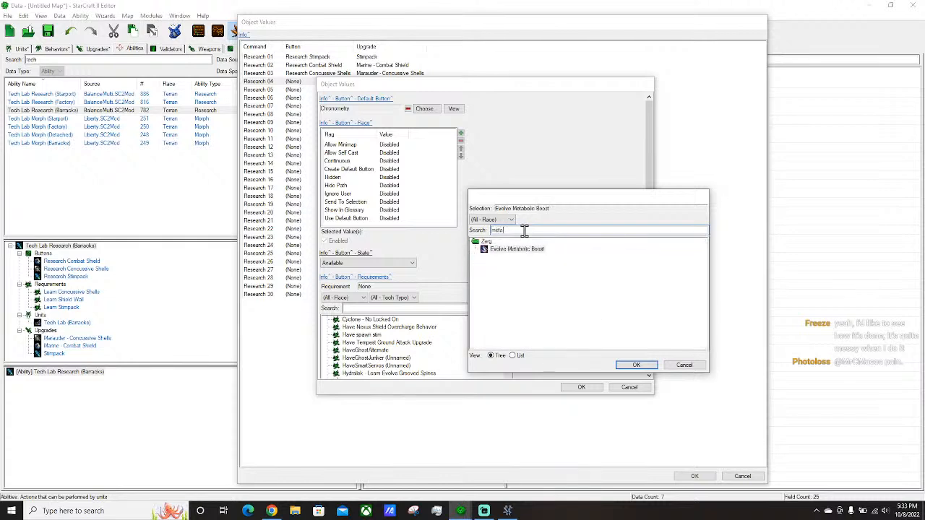
click(636, 365)
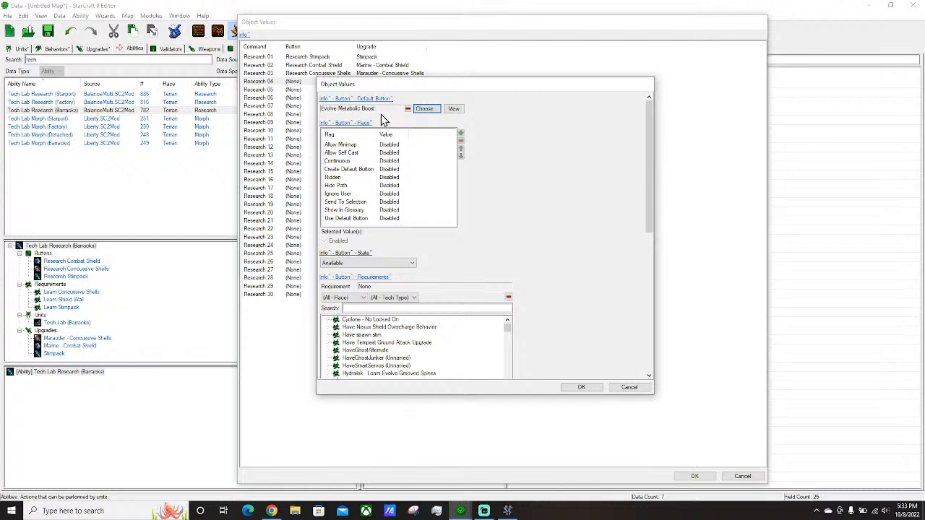
Set the technology resource cost of Research 04 to 50 minerals and 59 vespene
drag(648, 153, 645, 131)
scroll(648, 176, down, 3)
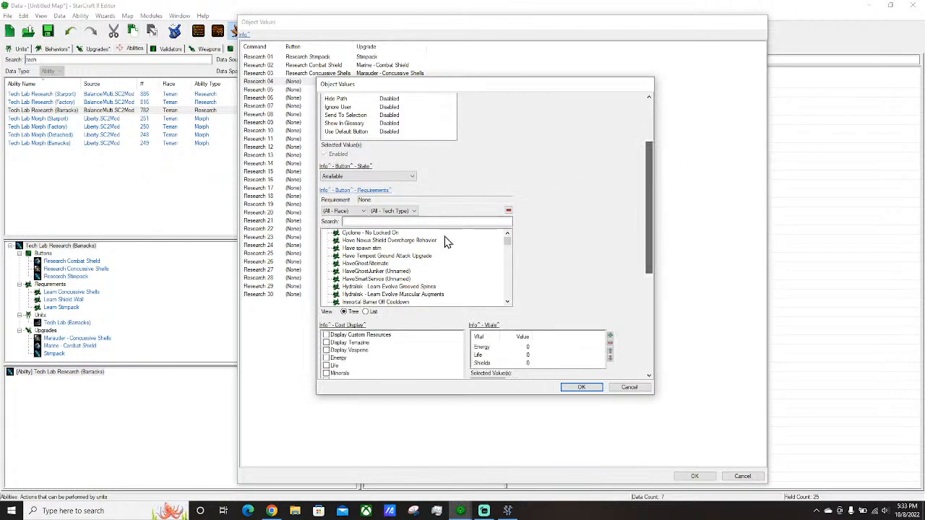
scroll(645, 198, down, 5)
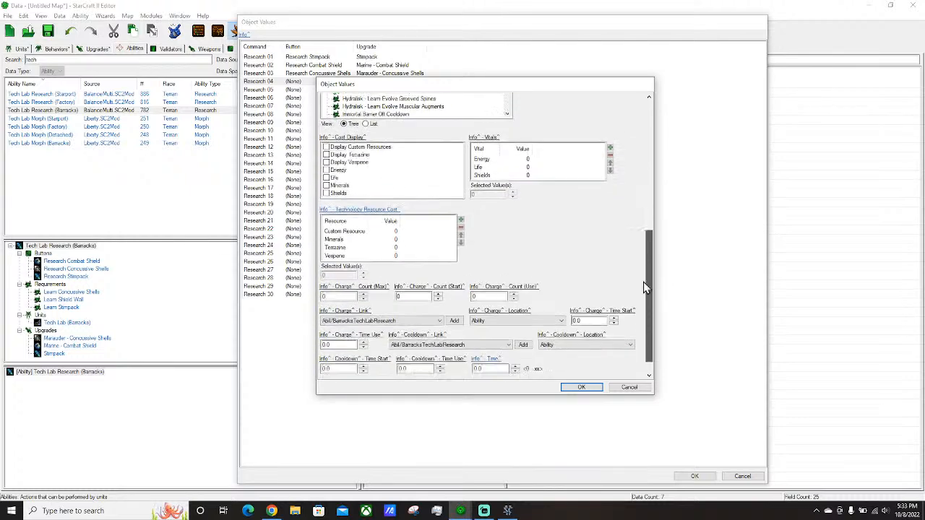
click(373, 216)
click(337, 252)
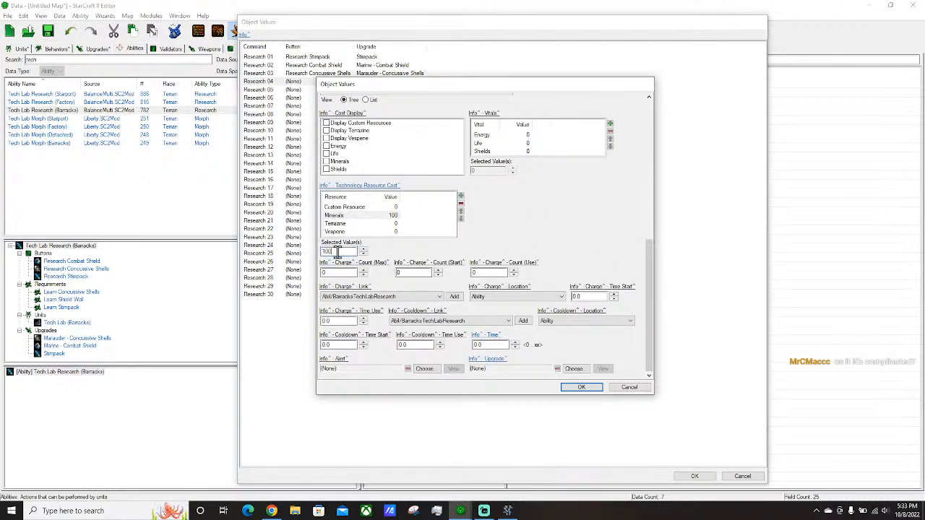
text(50)
click(382, 229)
click(340, 252)
text(59)
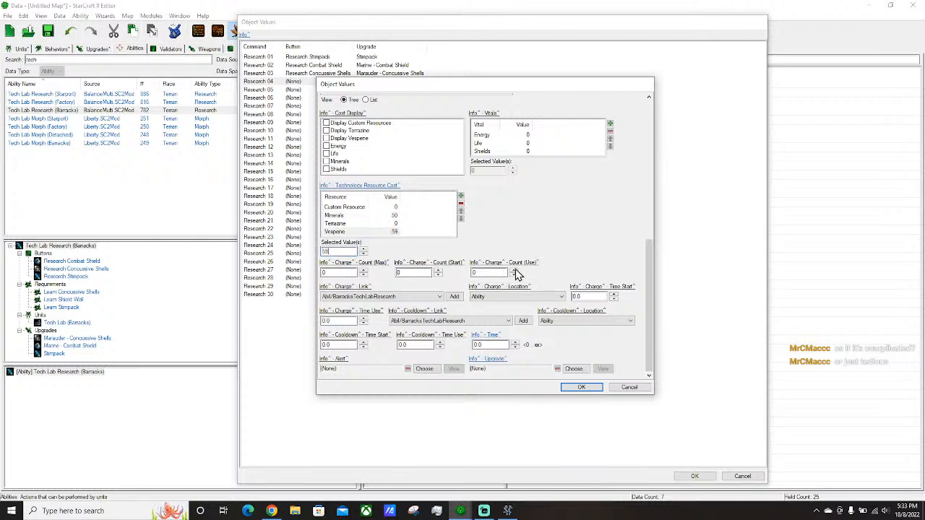
Set the time of Research 04 to 15 and its upgrade to Stim improvement, and accept the ability's Info changes
click(501, 345)
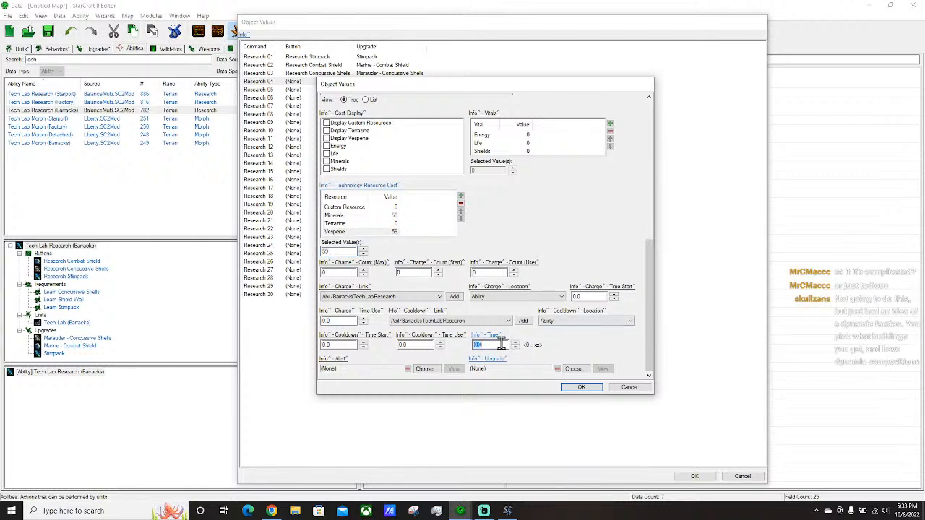
text(15)
click(574, 369)
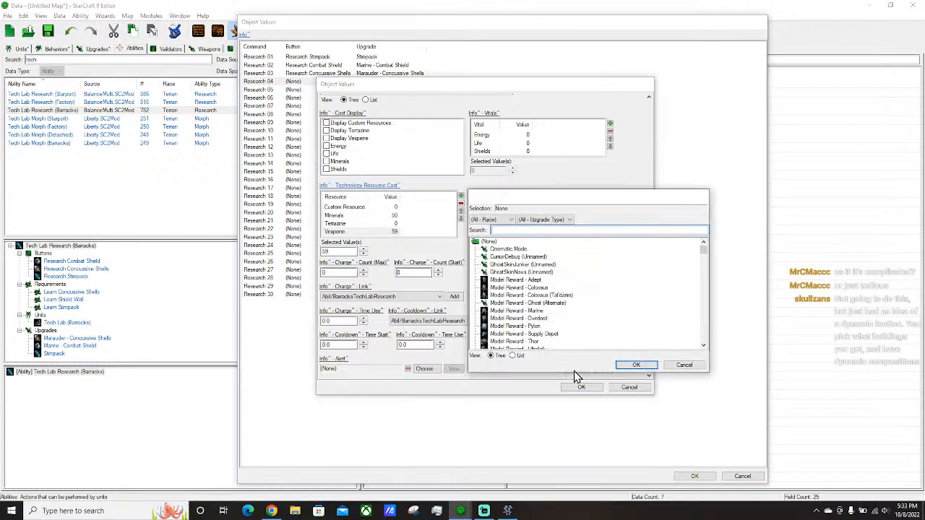
text(stim)
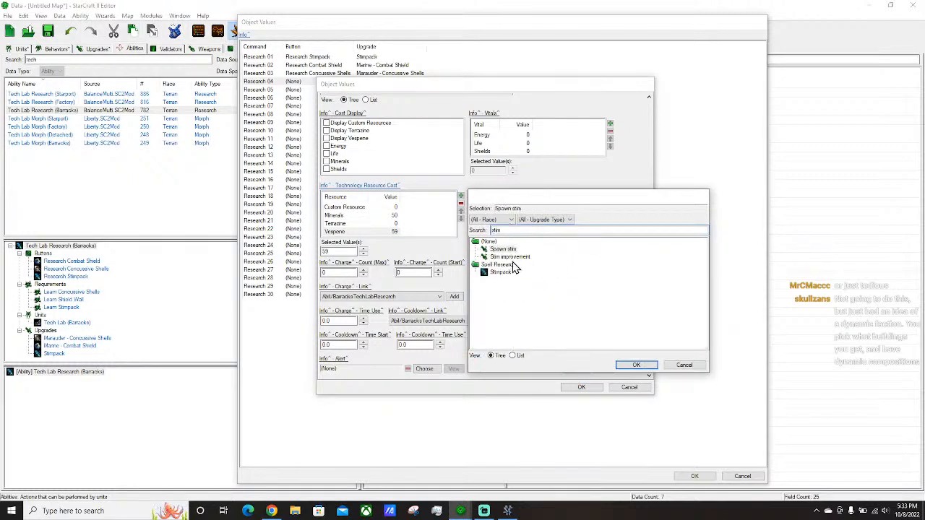
click(510, 257)
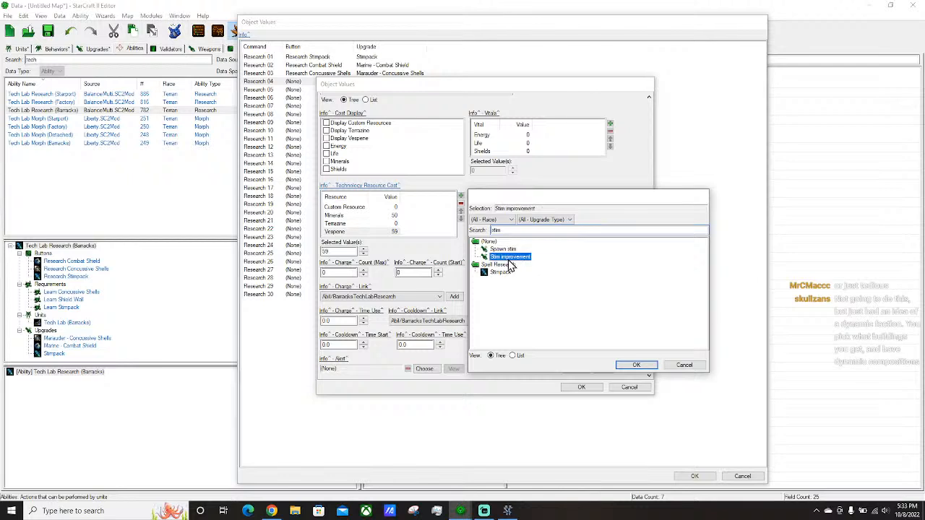
click(639, 365)
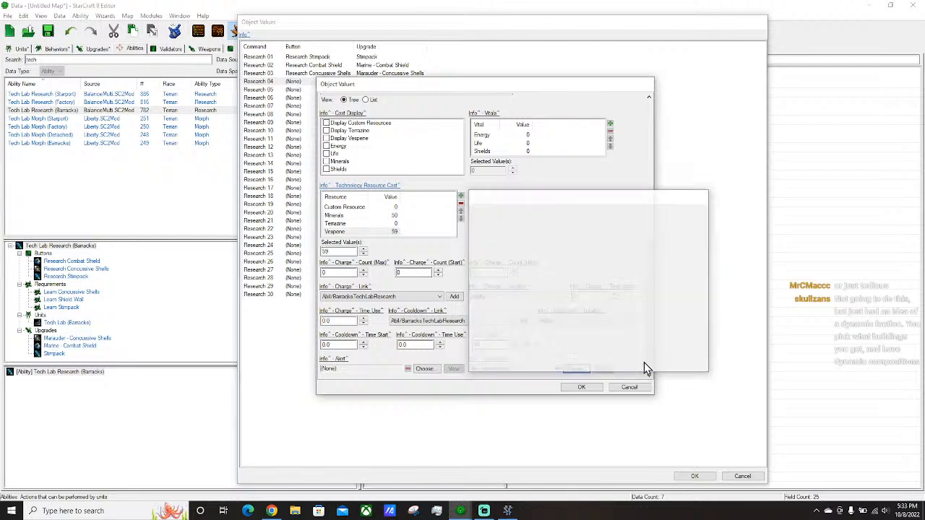
click(582, 388)
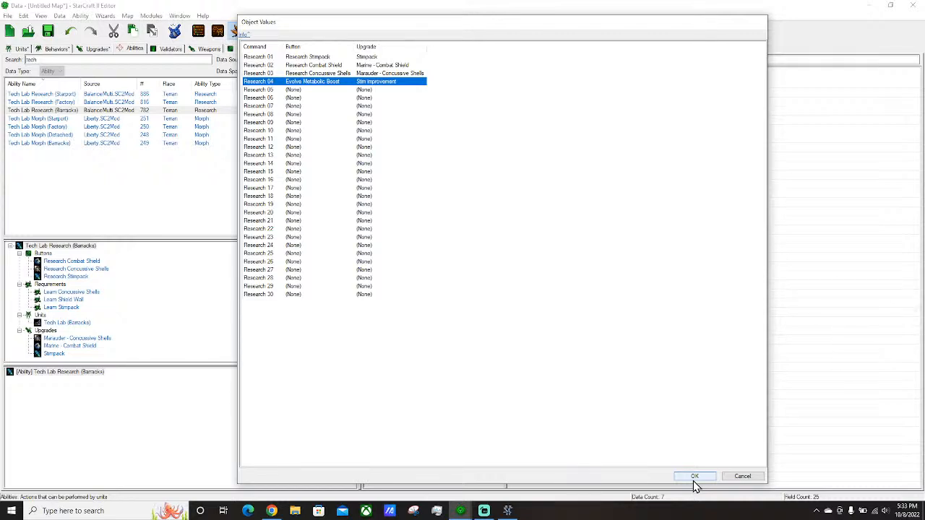
click(321, 90)
click(351, 82)
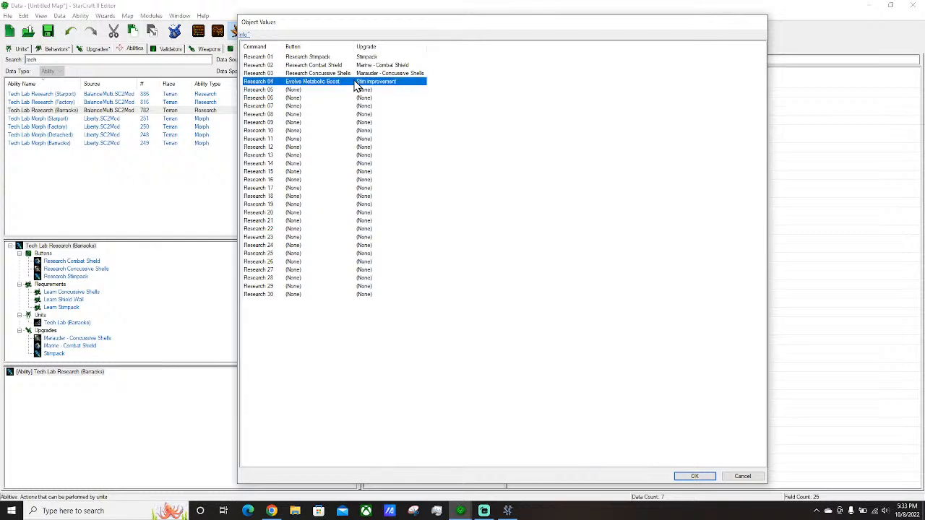
click(695, 476)
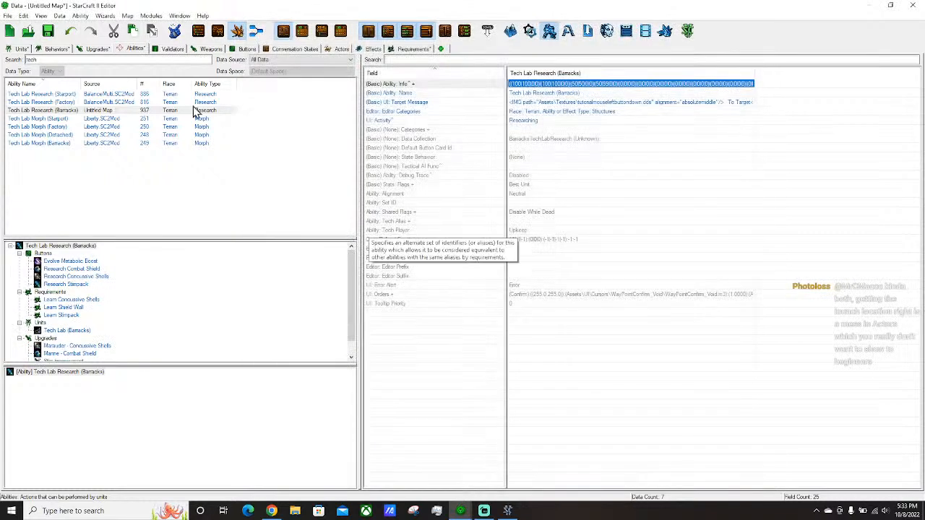
Select the Tech Lab (Barracks) unit in the units data and check its abilities list without changing it
click(19, 49)
double_click(70, 61)
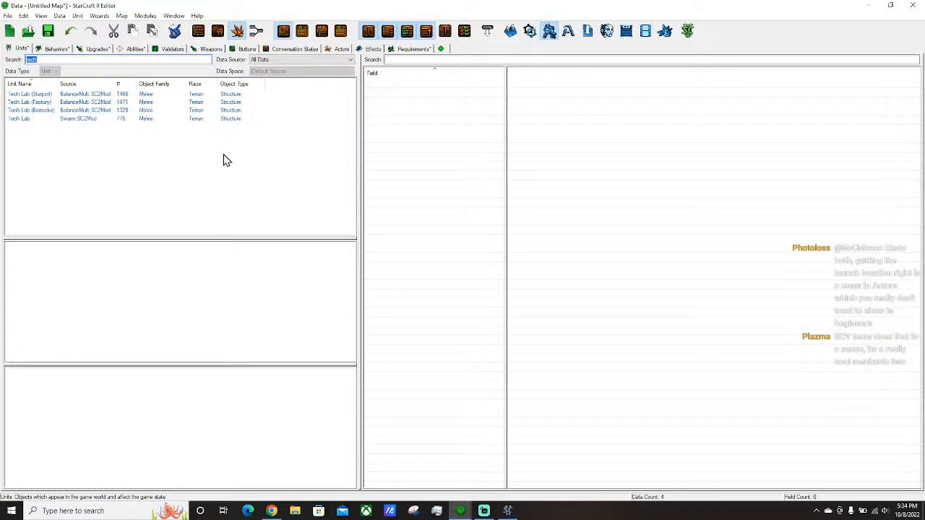
click(65, 110)
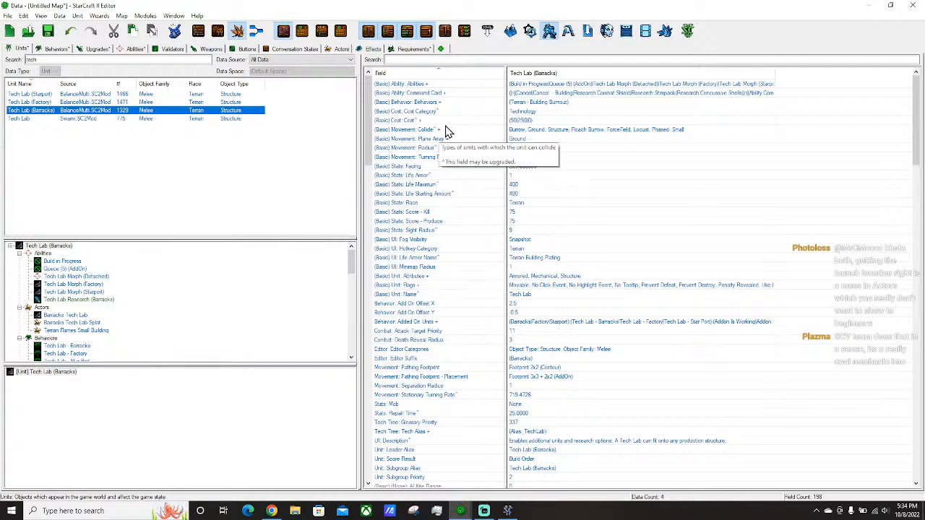
double_click(599, 85)
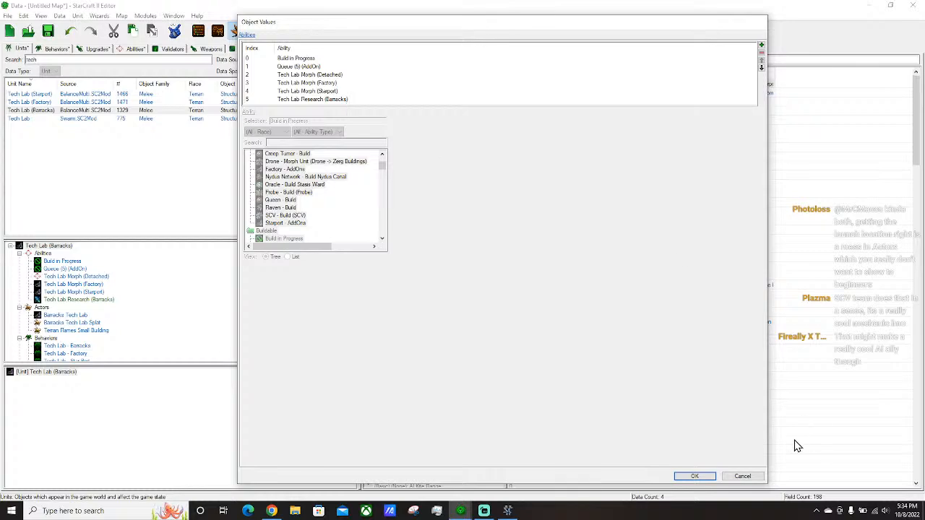
click(744, 476)
Add the Evolve Metabolic Boost button to the fourth slot of the first row in the Tech Lab (Barracks) command card
double_click(543, 94)
click(302, 63)
click(427, 122)
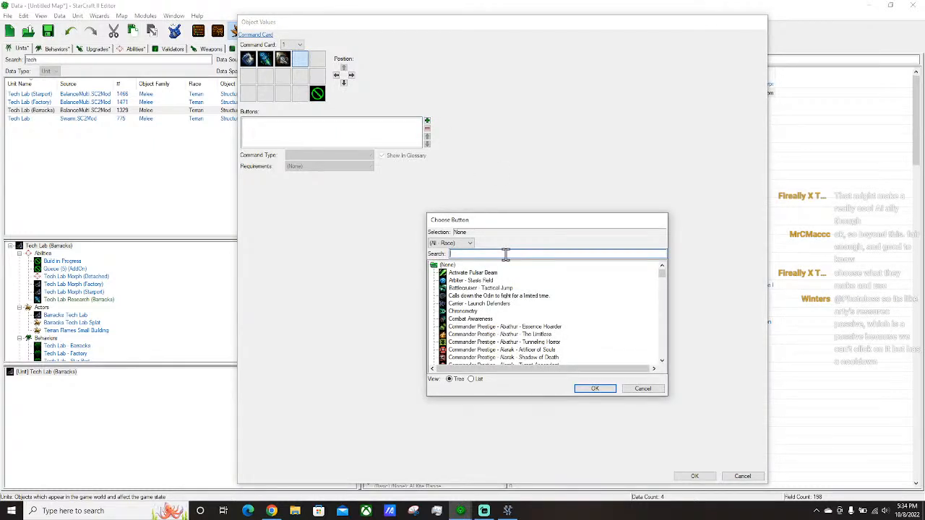
text(meta)
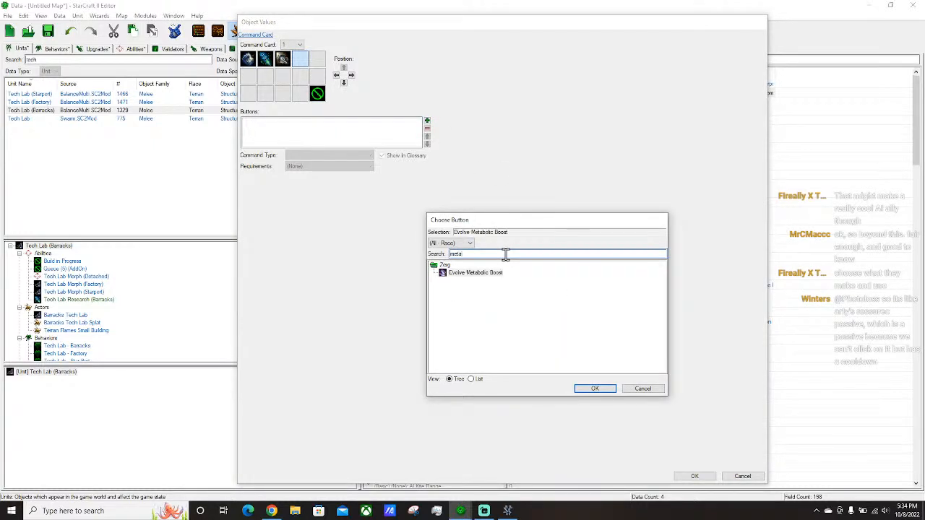
key(Return)
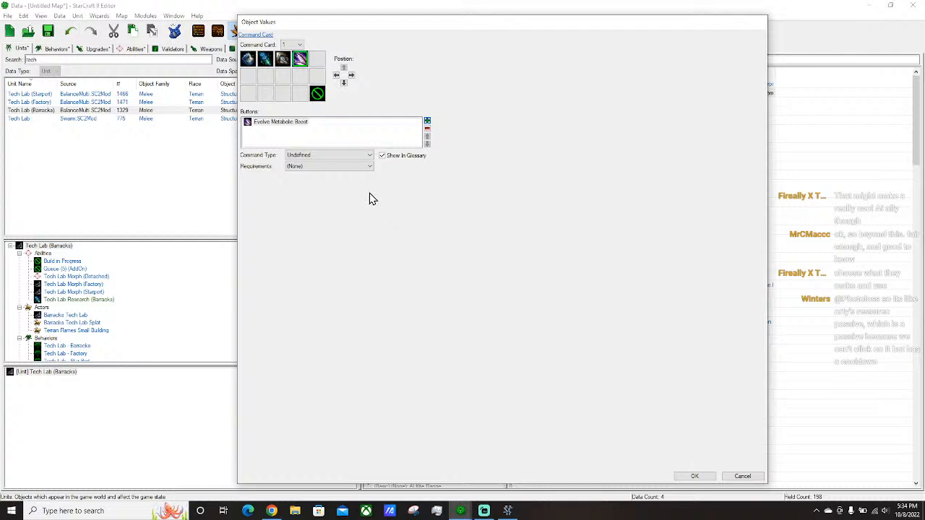
click(322, 154)
click(322, 155)
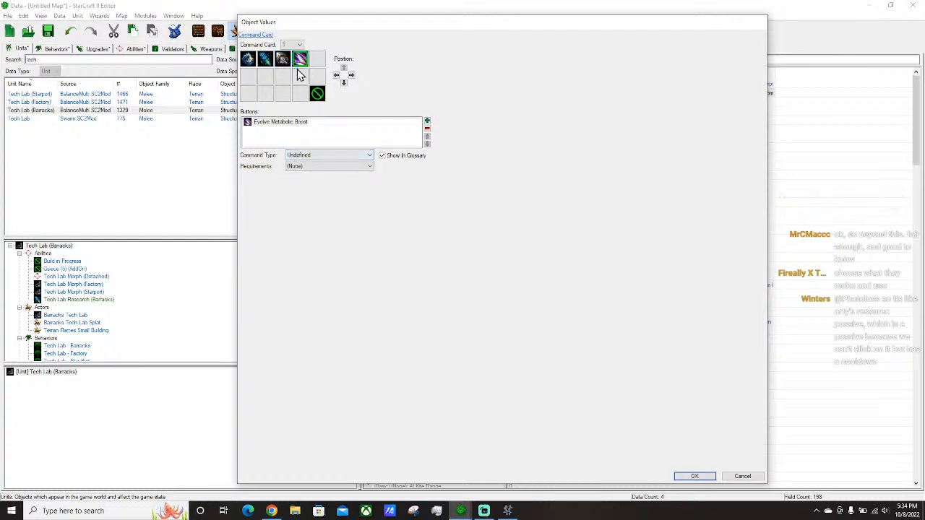
click(267, 76)
click(300, 75)
click(321, 65)
click(297, 66)
click(298, 81)
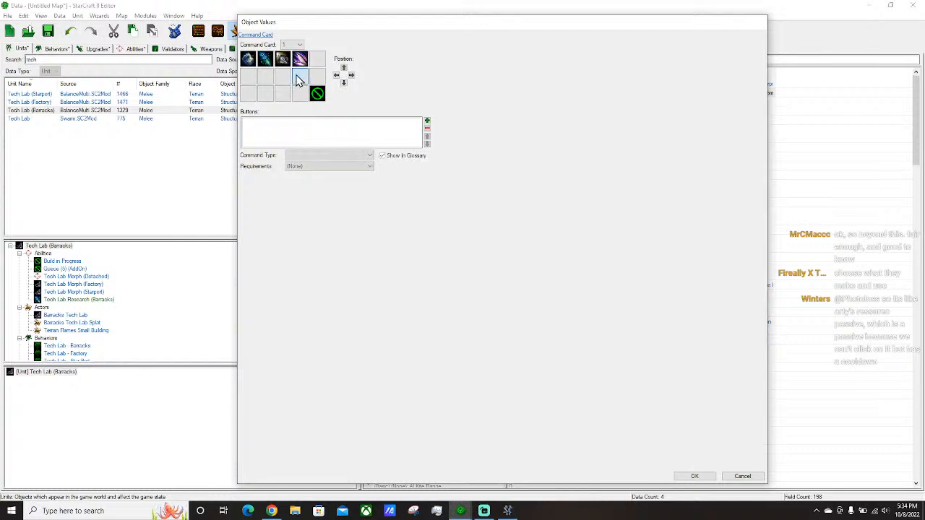
Set the command type of the Evolve Metabolic Boost button in the Tech Lab (Barracks) command card to Ability Command
click(301, 63)
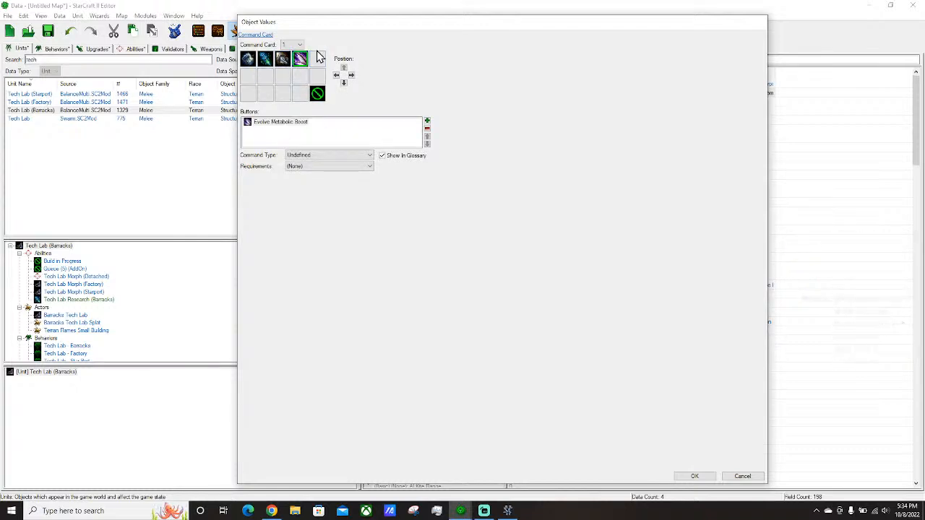
click(312, 155)
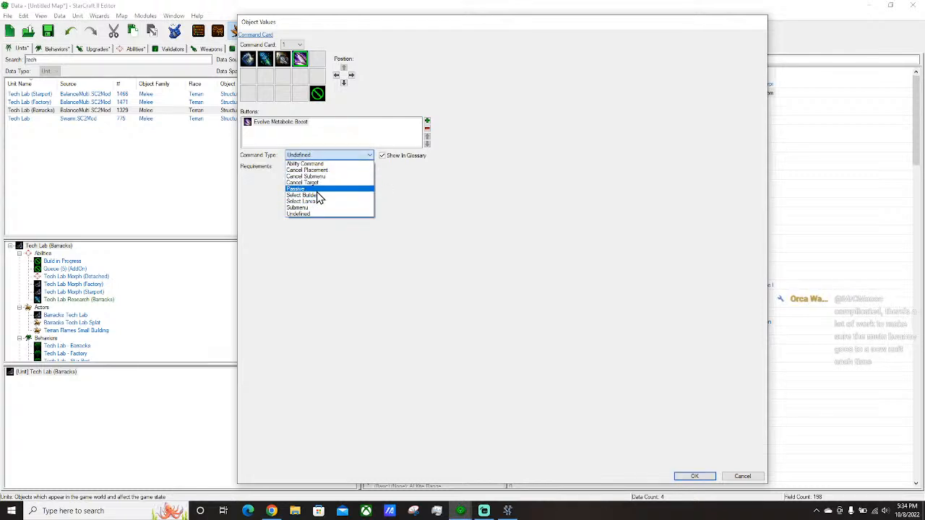
click(316, 191)
click(313, 156)
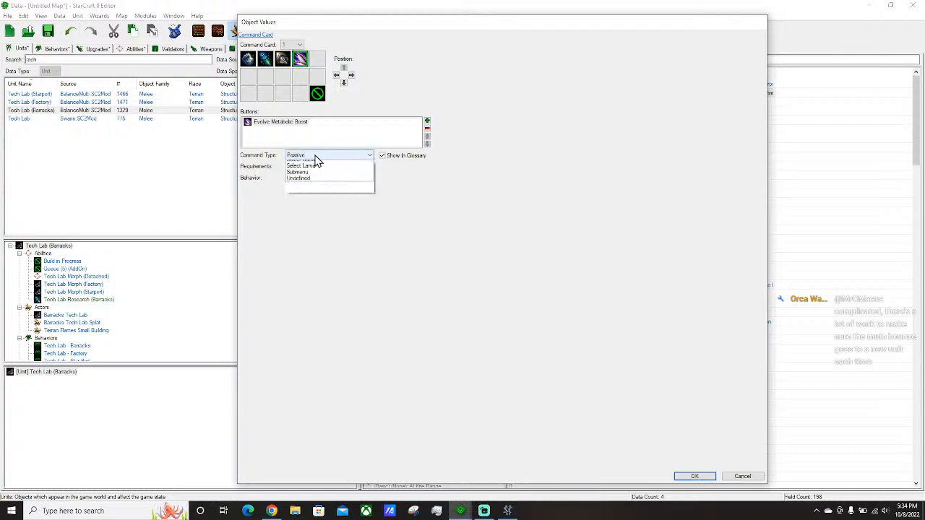
click(329, 164)
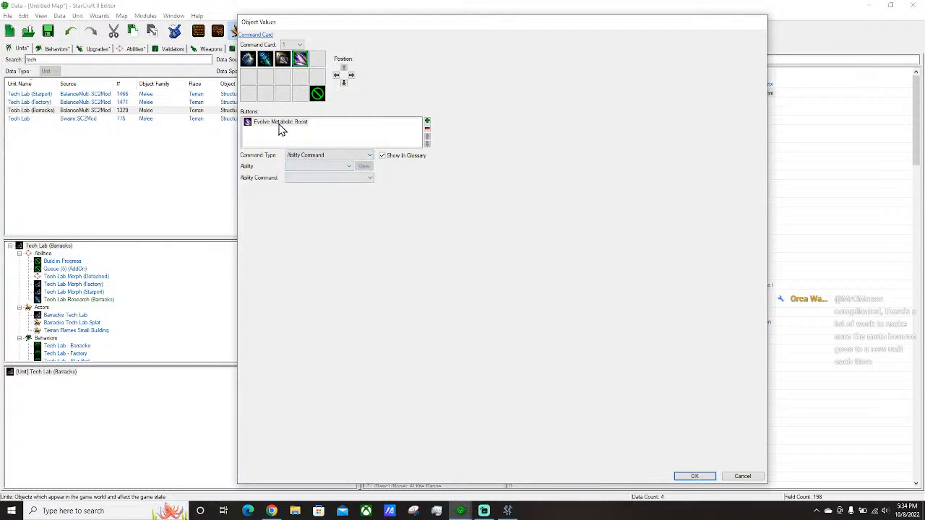
Link the button to the Tech Lab Research (Barracks) ability with the Evolve Metabolic Boost command, and accept the command card
click(323, 167)
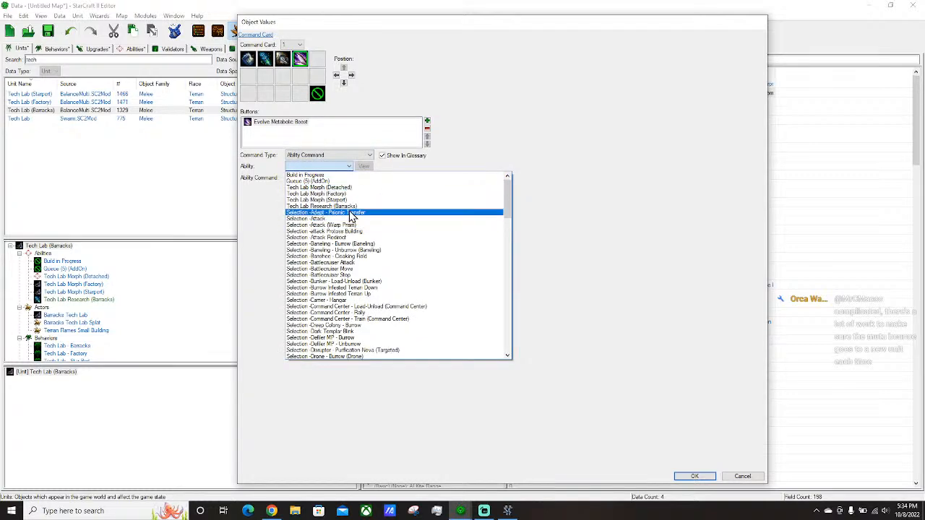
click(319, 208)
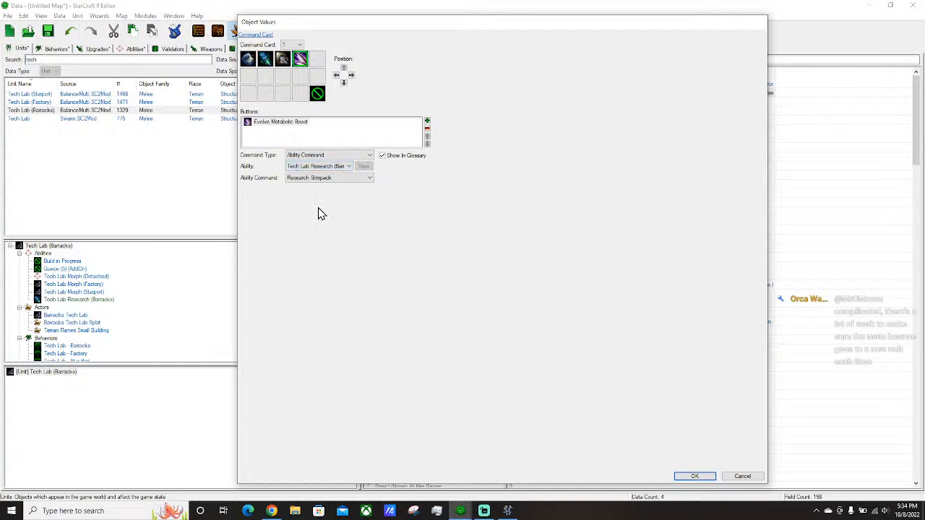
click(339, 179)
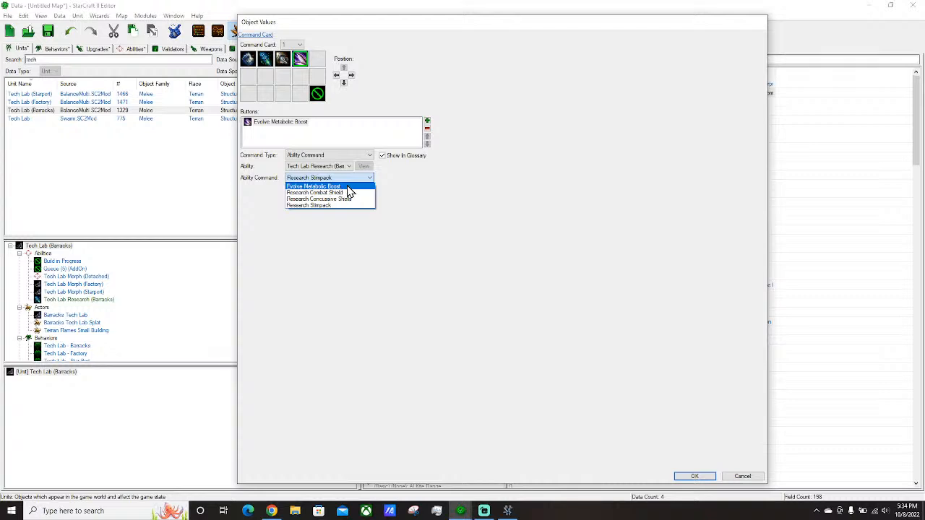
click(344, 187)
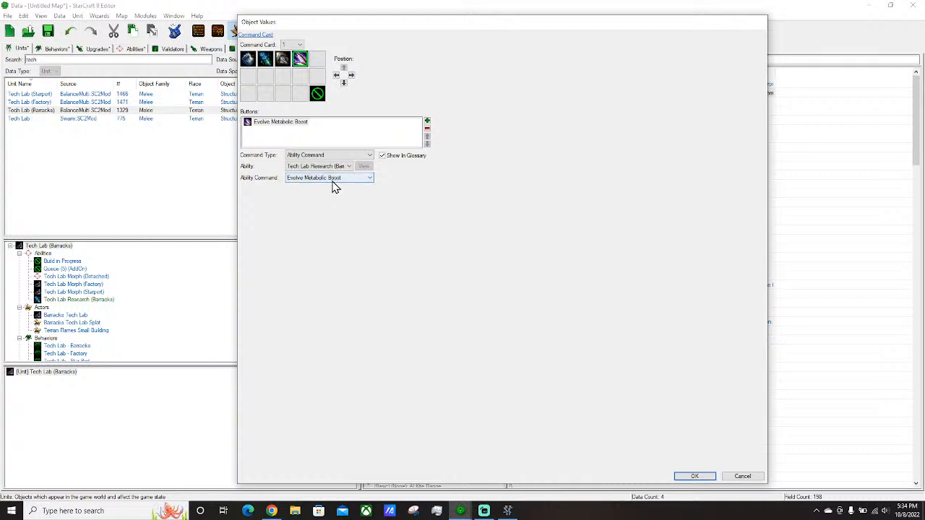
click(692, 476)
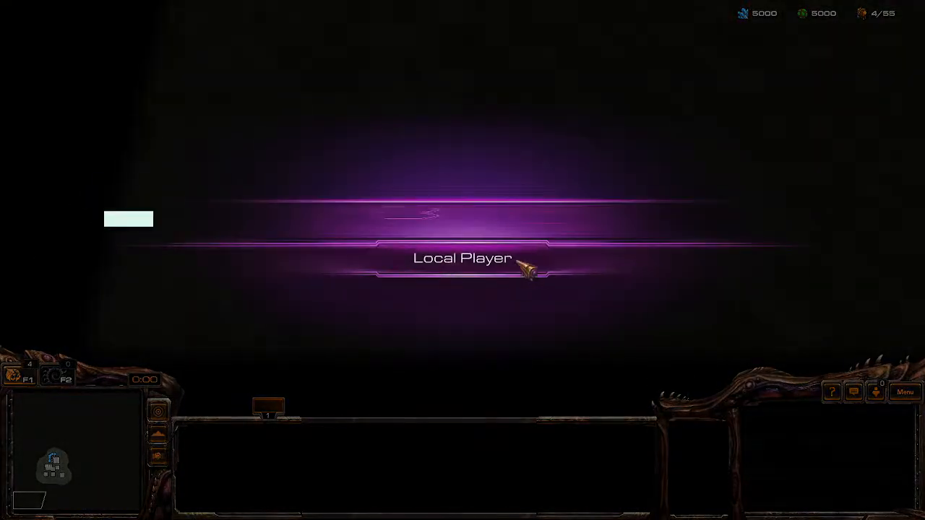
In the test game, add a Tech Lab to each of the two Barracks and send the four workers to mine minerals
click(462, 385)
click(60, 465)
click(347, 141)
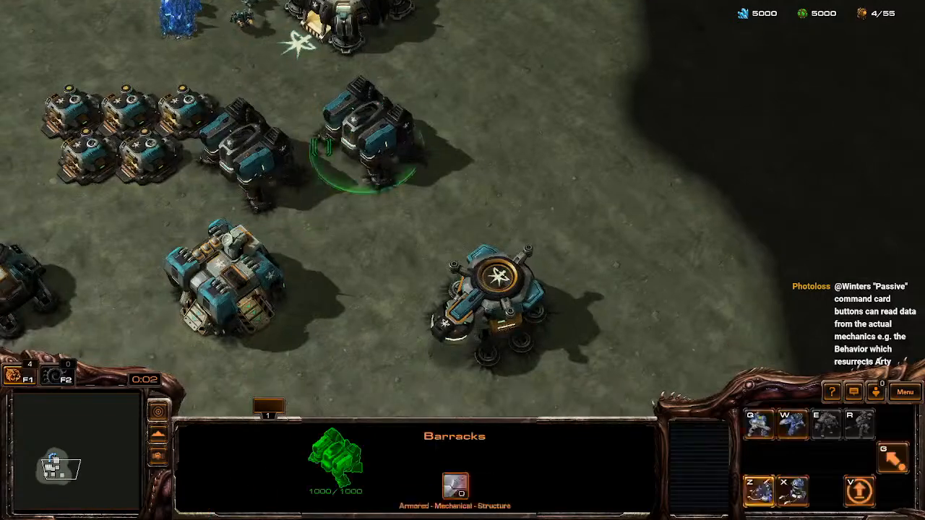
key(z)
click(347, 140)
click(261, 168)
key(z)
click(249, 137)
drag(321, 321, 147, 157)
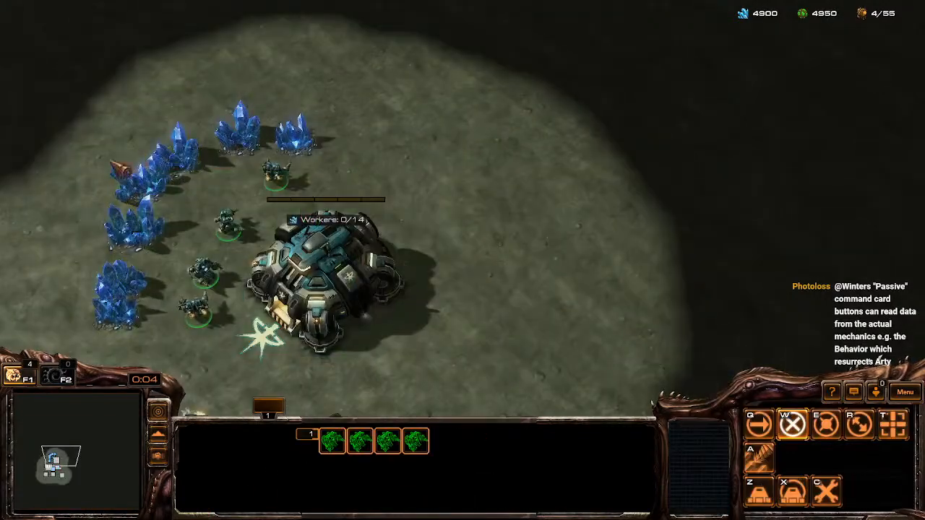
right_click(148, 158)
Set the upper Barracks' rally point on the open ground below the buildings and train a Marine
click(435, 253)
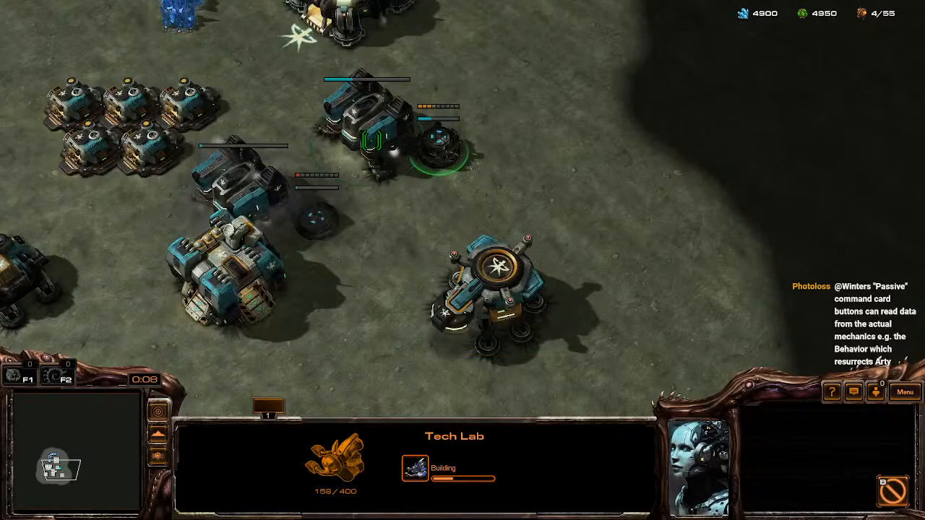
click(371, 141)
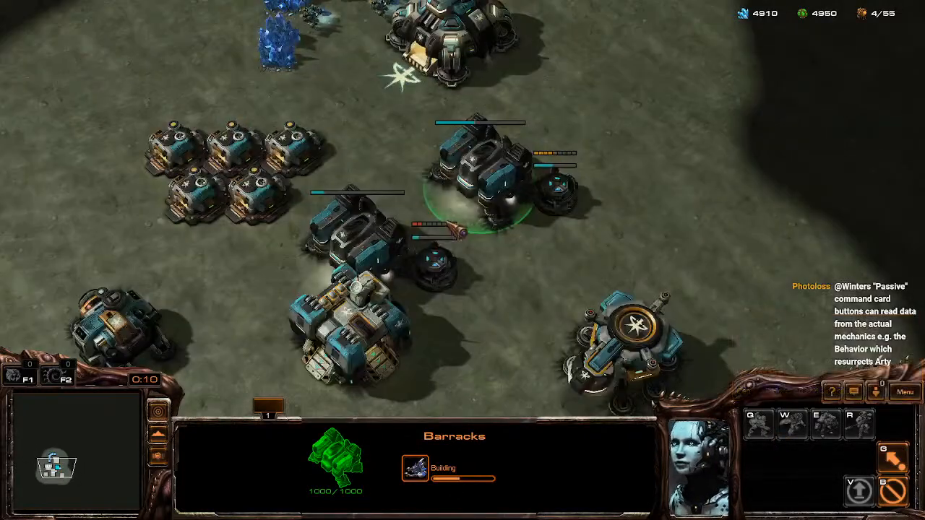
right_click(487, 373)
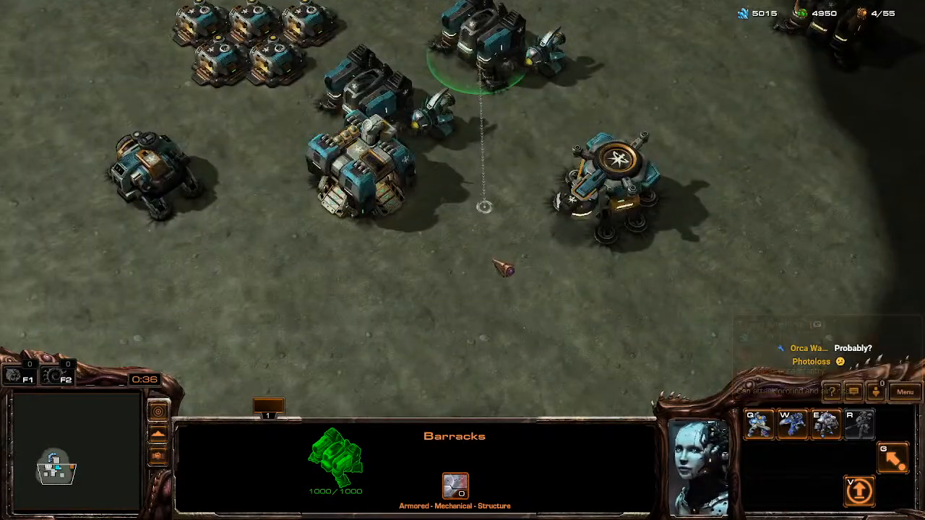
right_click(539, 274)
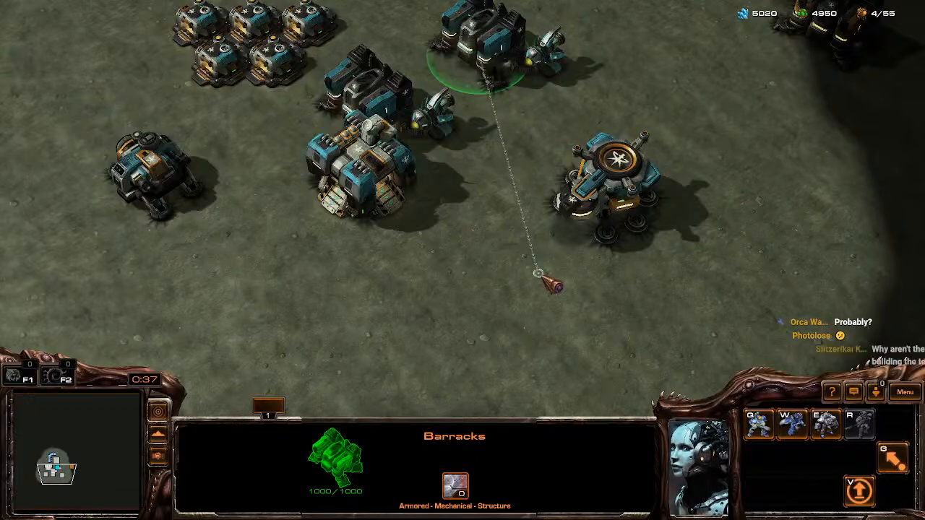
key(q)
Select the new Marine, examine its move speed bonus, and send it across the open ground
drag(547, 149, 473, 222)
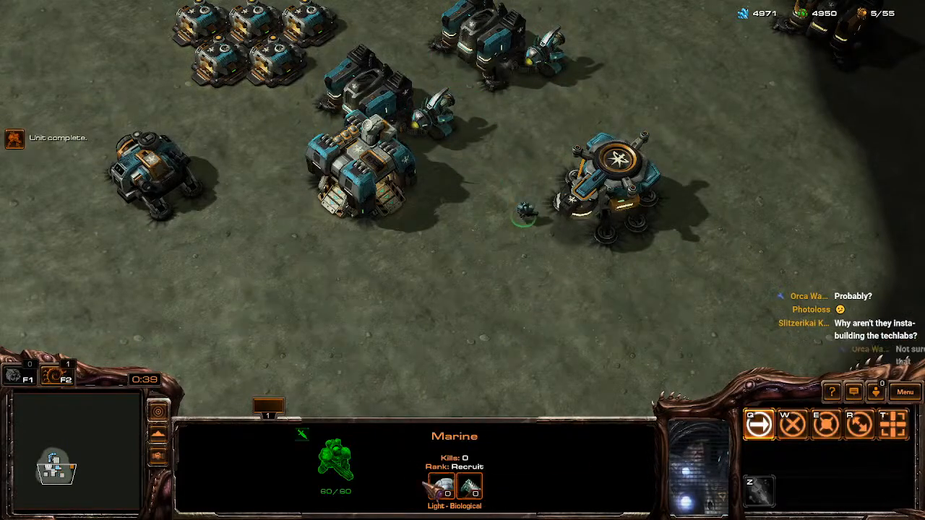
key(w)
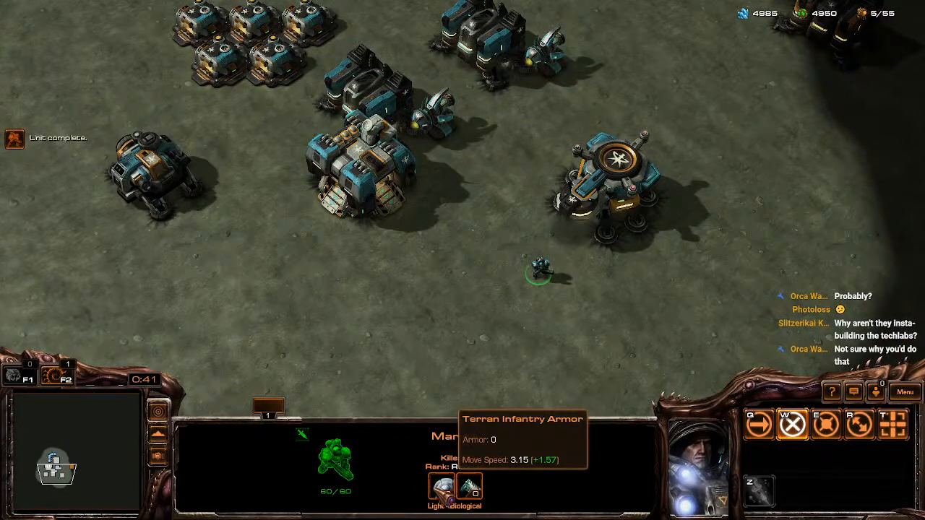
right_click(370, 347)
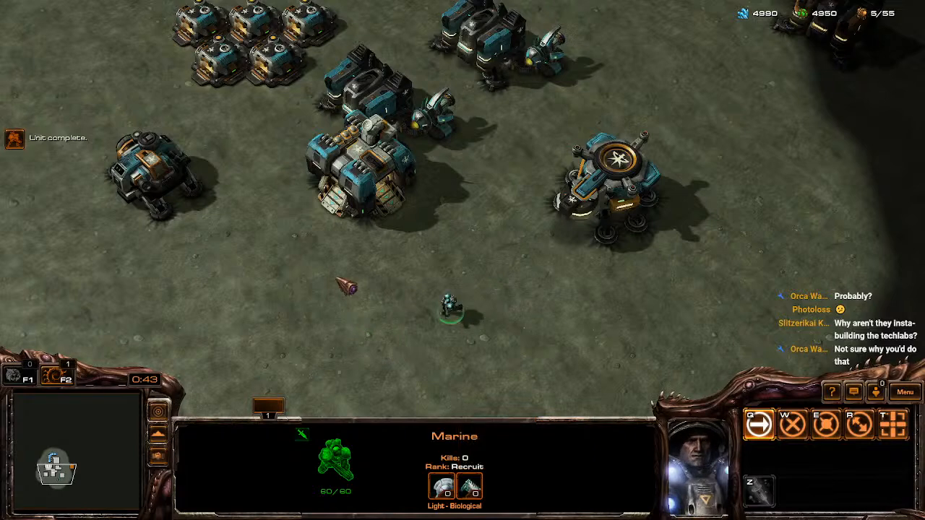
Research Evolve Metabolic Boost at the upper Barracks' Tech Lab
click(547, 59)
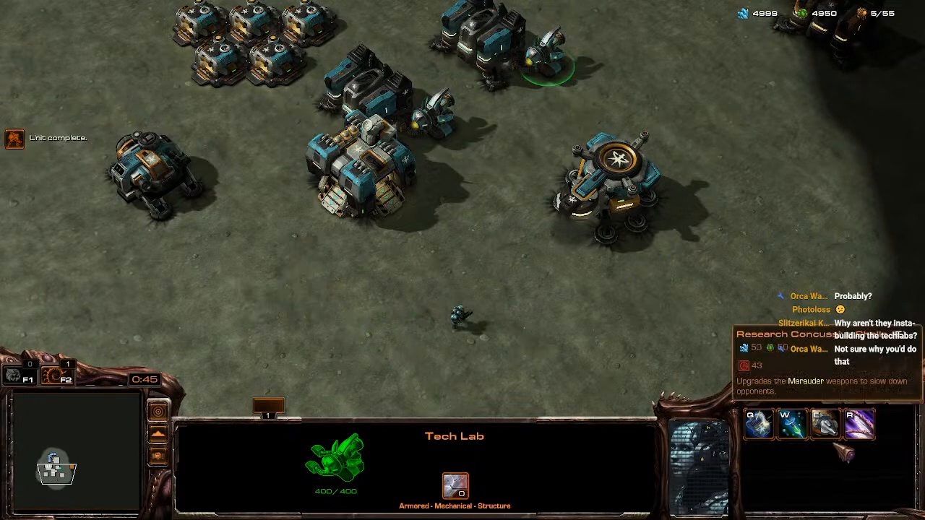
click(877, 442)
key(Up)
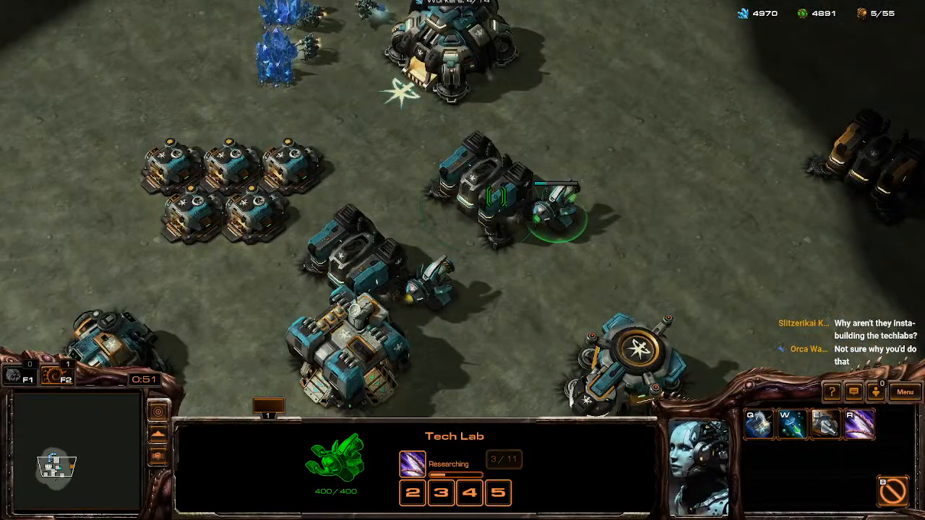
Train a second Marine while the research is running and examine its move speed bonus
click(482, 181)
key(Down)
key(q)
click(458, 369)
click(507, 194)
mouse_move(439, 495)
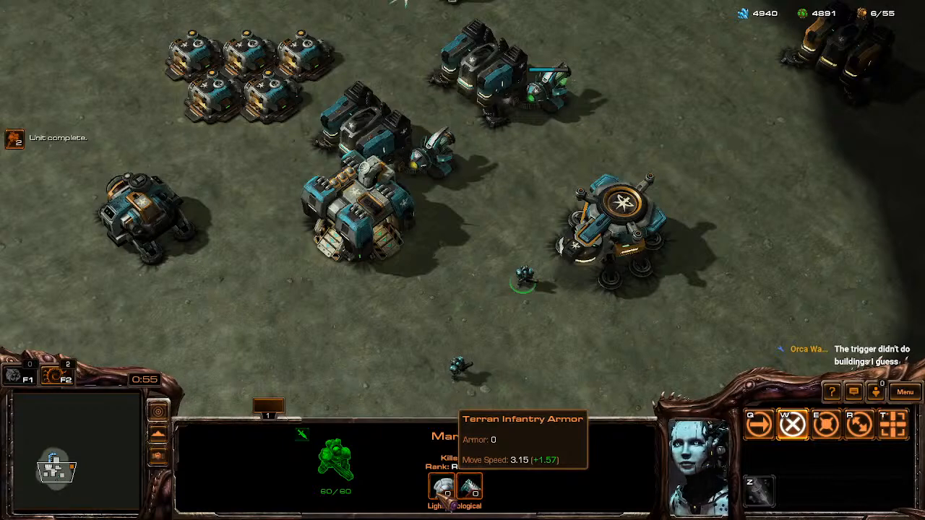
Train a third Marine, compare a Marine's move speed bonus with the upgrade finished, and move the Marines around
key(1)
key(q)
right_click(482, 226)
click(502, 179)
mouse_move(439, 489)
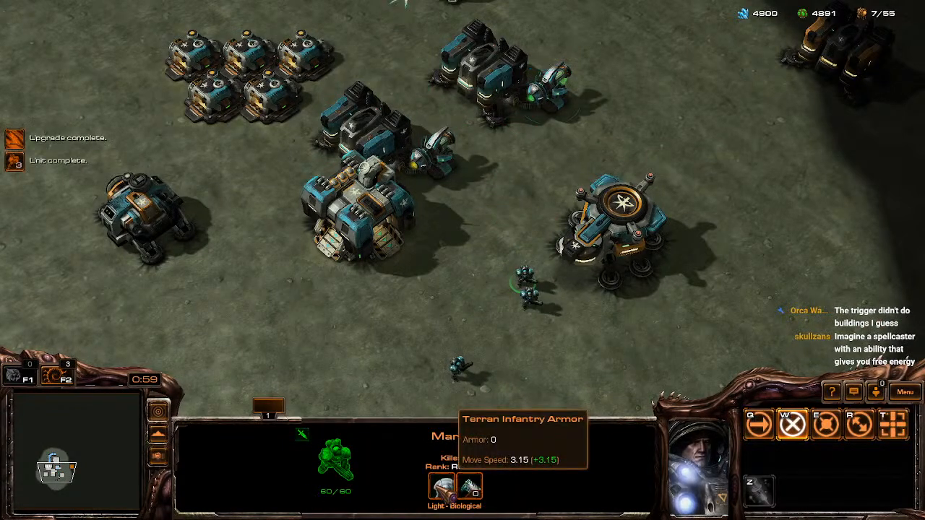
right_click(390, 338)
drag(388, 331, 575, 213)
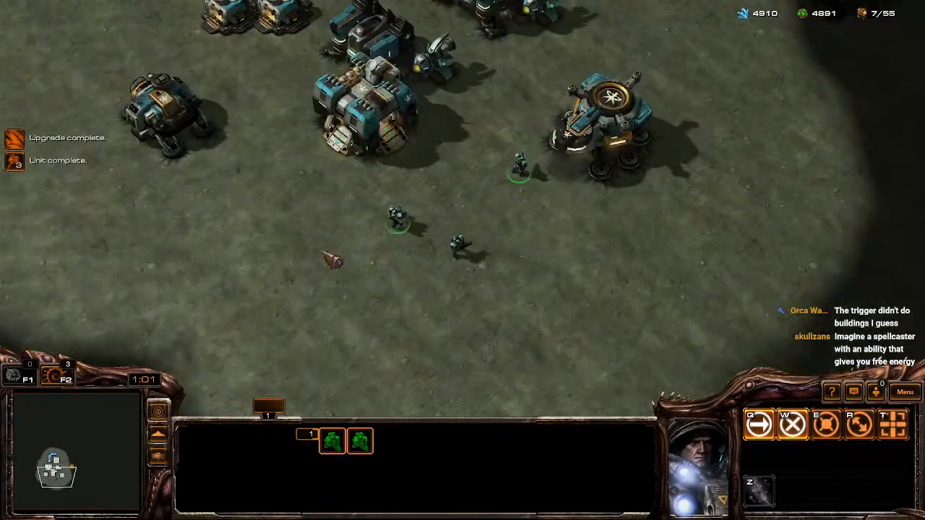
right_click(295, 290)
Train four more Marines and move them as a group to test their speed
key(1)
key(q)
key(q)
key(q)
key(q)
drag(523, 79, 427, 216)
right_click(258, 246)
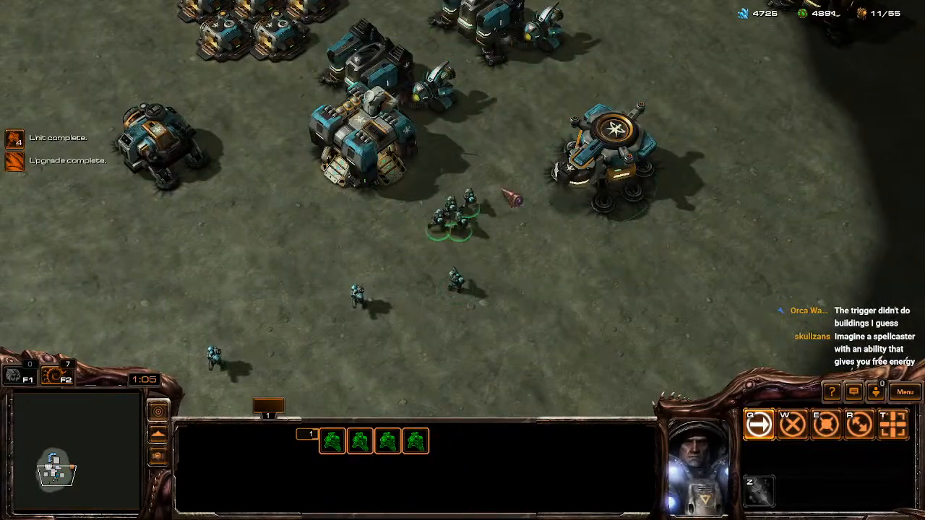
right_click(307, 227)
right_click(580, 202)
Examine the Evolve Metabolic Boost research at the Tech Lab while moving the four Marines back and forth
click(556, 168)
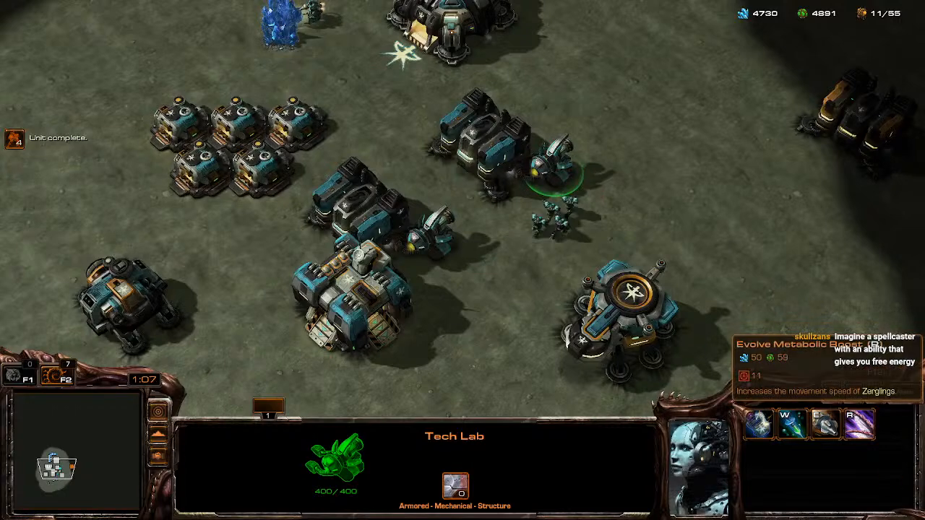
drag(630, 160, 538, 322)
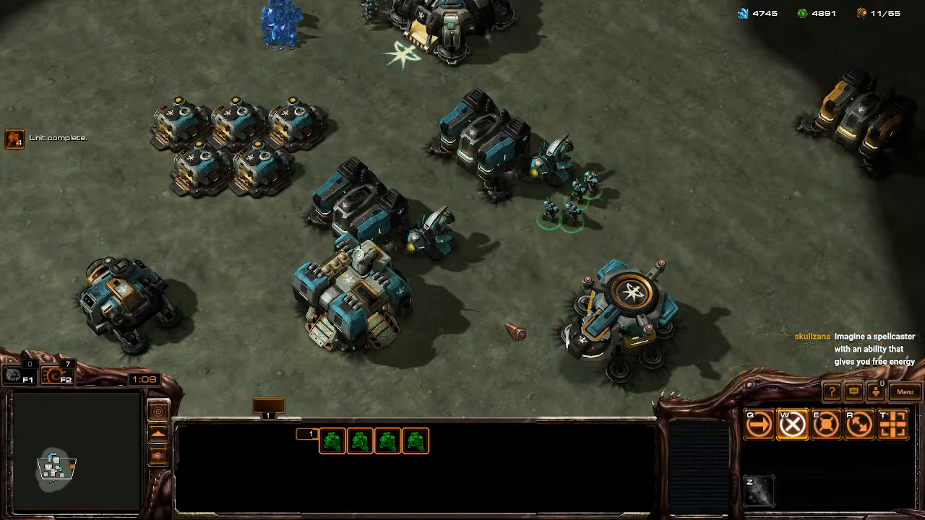
right_click(486, 322)
click(554, 167)
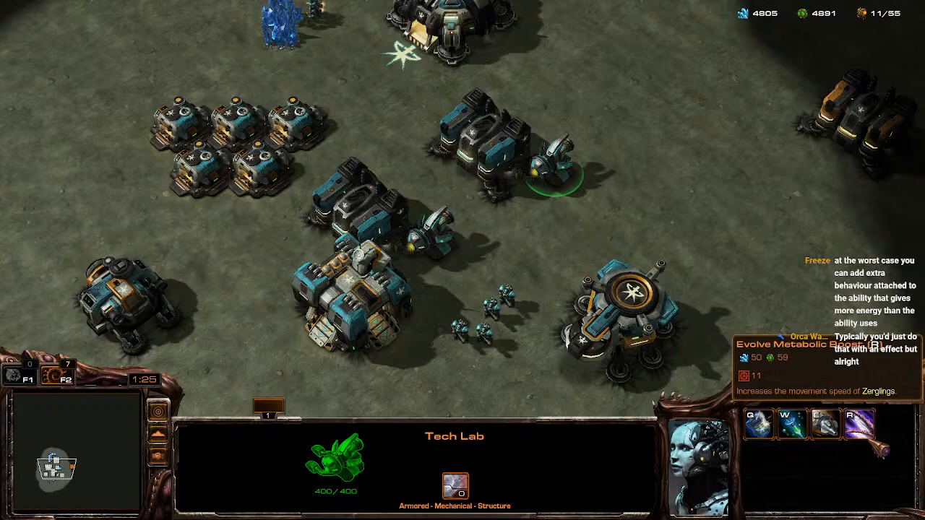
drag(572, 268, 440, 354)
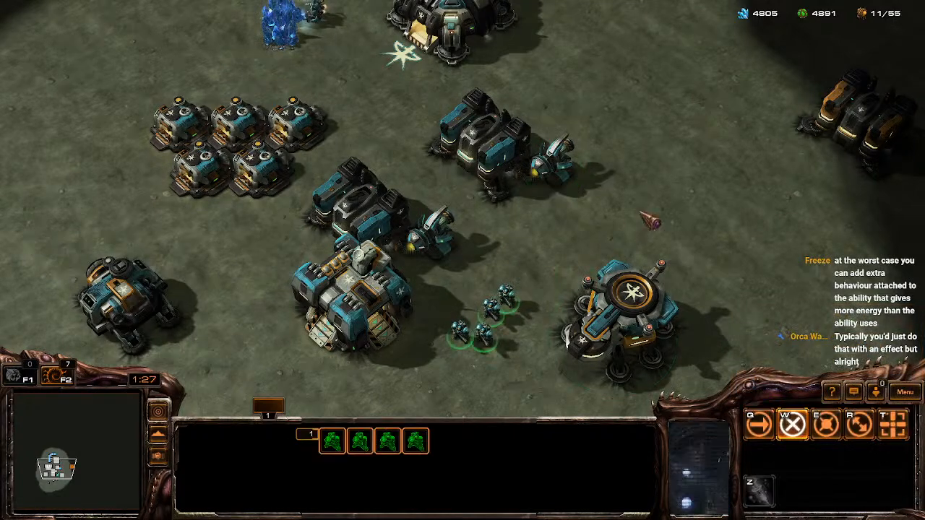
right_click(637, 221)
click(557, 161)
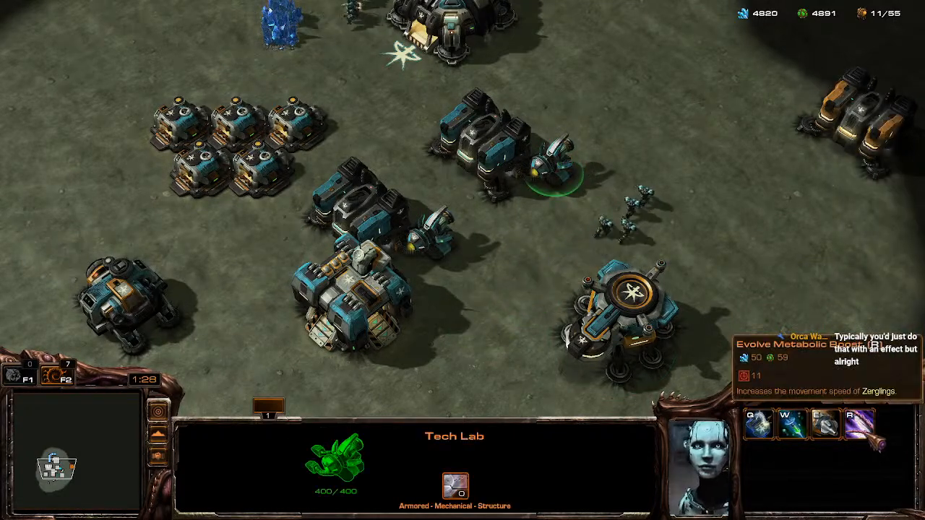
drag(627, 140, 679, 234)
right_click(567, 273)
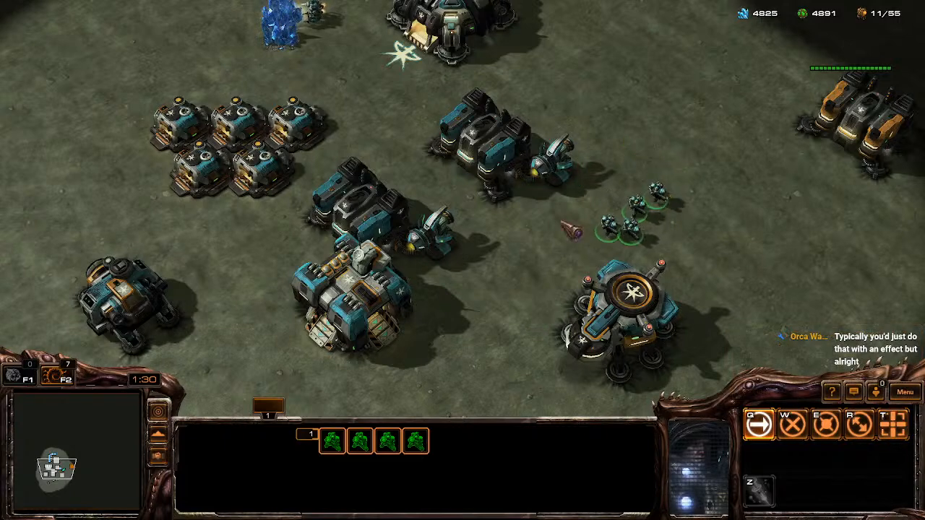
Fill the Tech Lab's queue with Evolve Metabolic Boost research and move the four Marines toward the lower buildings
click(555, 165)
click(867, 433)
click(870, 434)
click(871, 433)
click(871, 433)
click(866, 435)
click(867, 435)
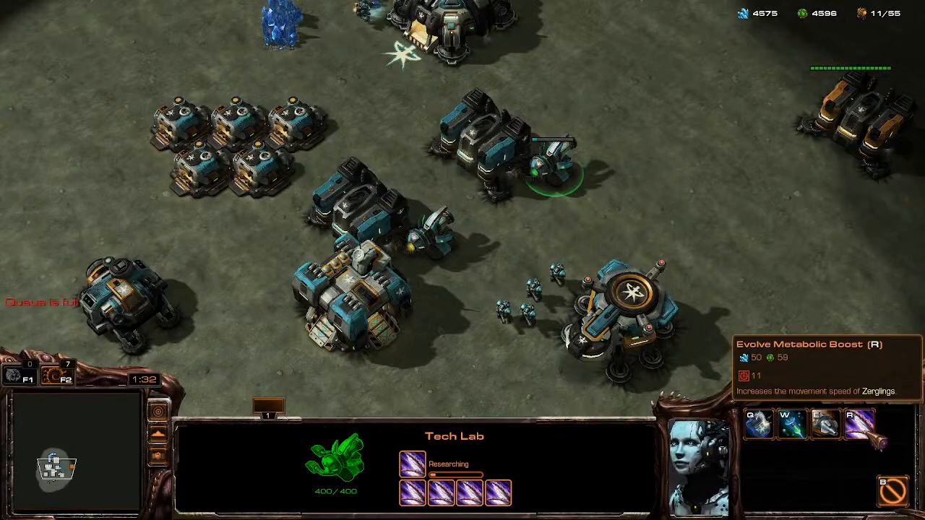
drag(438, 224, 571, 315)
right_click(433, 306)
Cancel the queued Evolve Metabolic Boost research at the Tech Lab
click(554, 164)
click(410, 472)
click(411, 471)
click(411, 471)
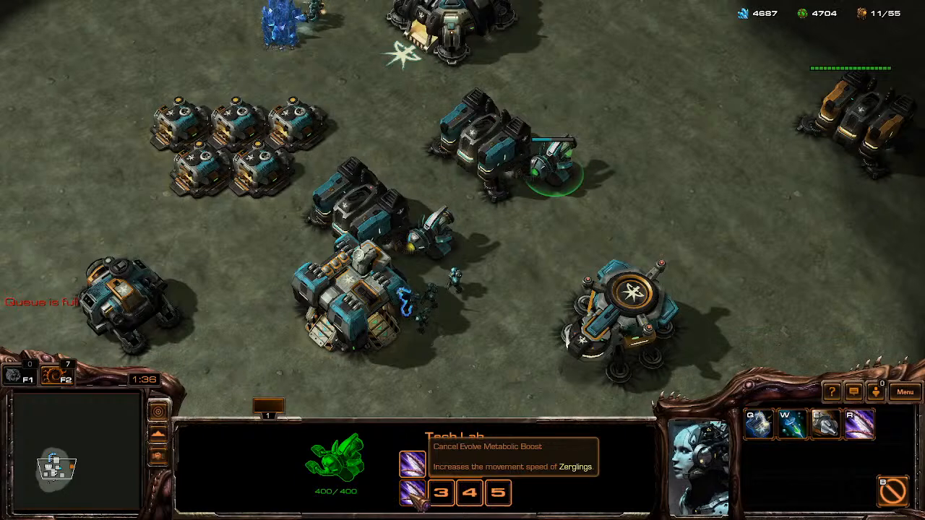
click(411, 473)
click(410, 474)
Check the game menu, return to the game, and research Combat Shield at the Tech Lab
click(907, 394)
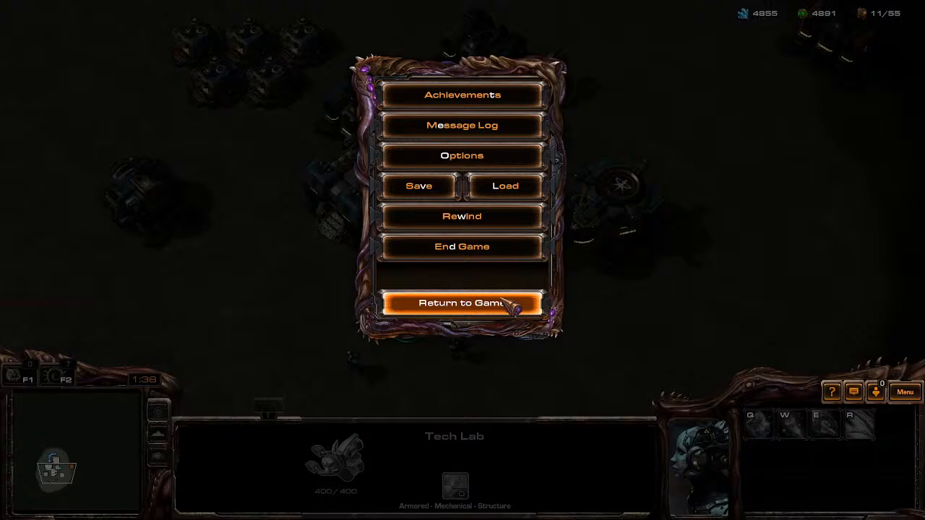
click(507, 302)
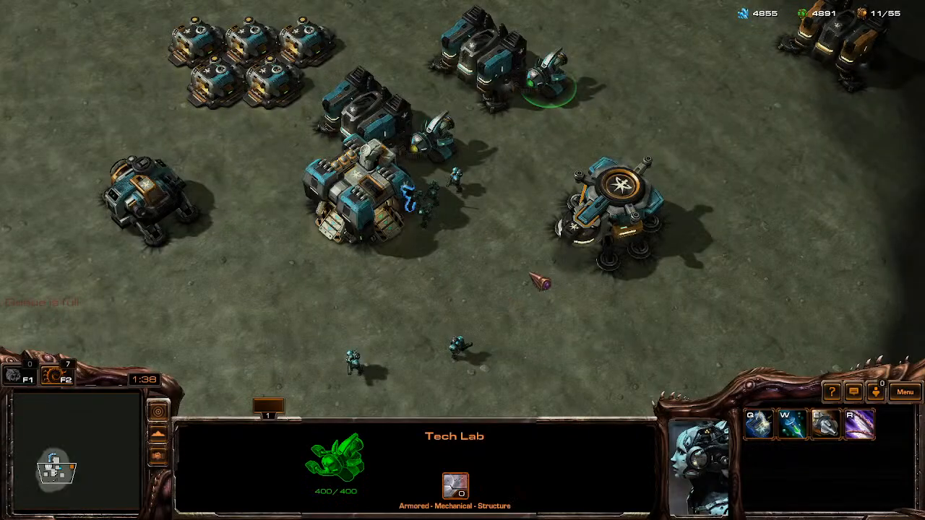
click(766, 429)
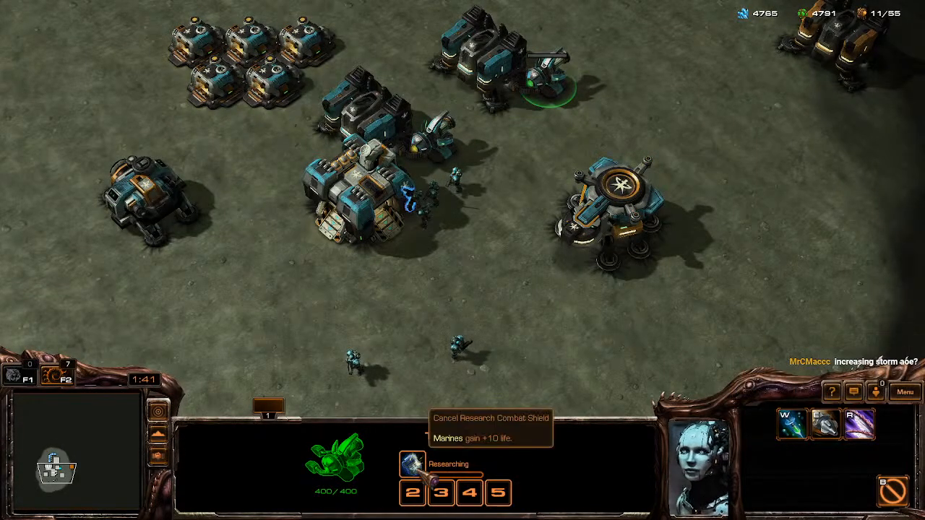
Queue Stimpack research behind Combat Shield at the Tech Lab, and cancel both queued researches
click(791, 425)
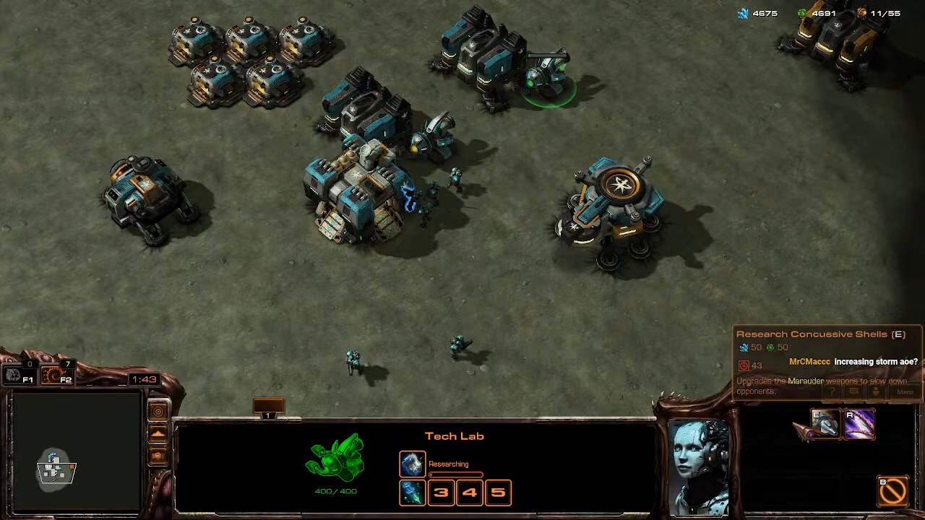
click(412, 463)
click(413, 464)
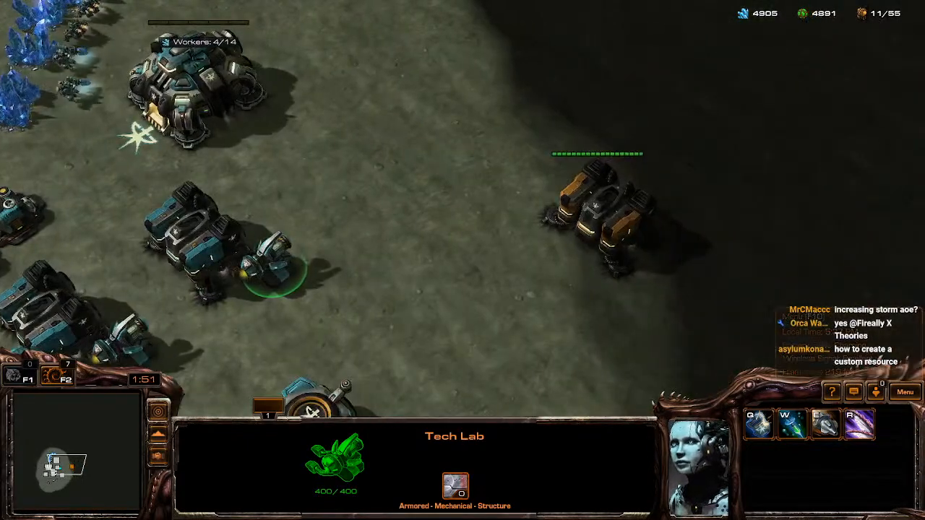
Pause the game, switch to the data editor, and search the effects for "storm" to select High Templar - Psi Storm (Search)
click(904, 396)
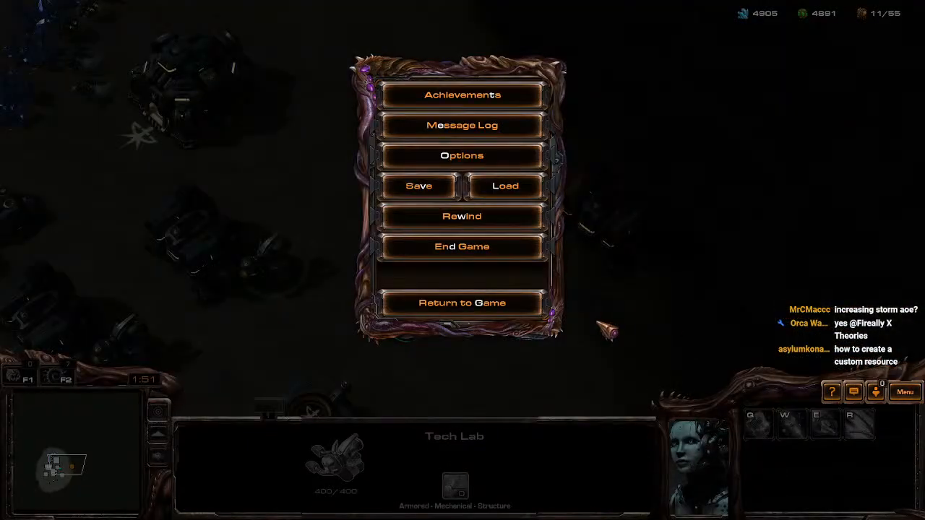
key(alt+Tab)
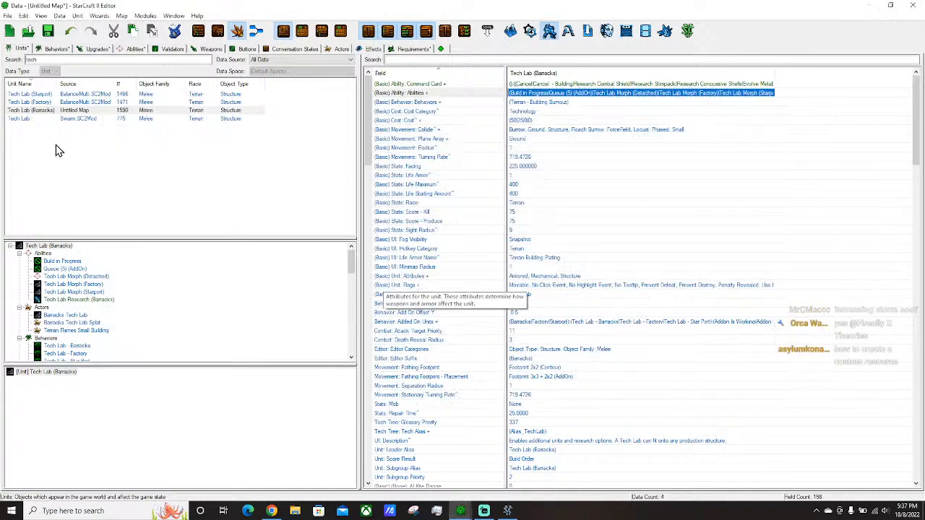
double_click(44, 59)
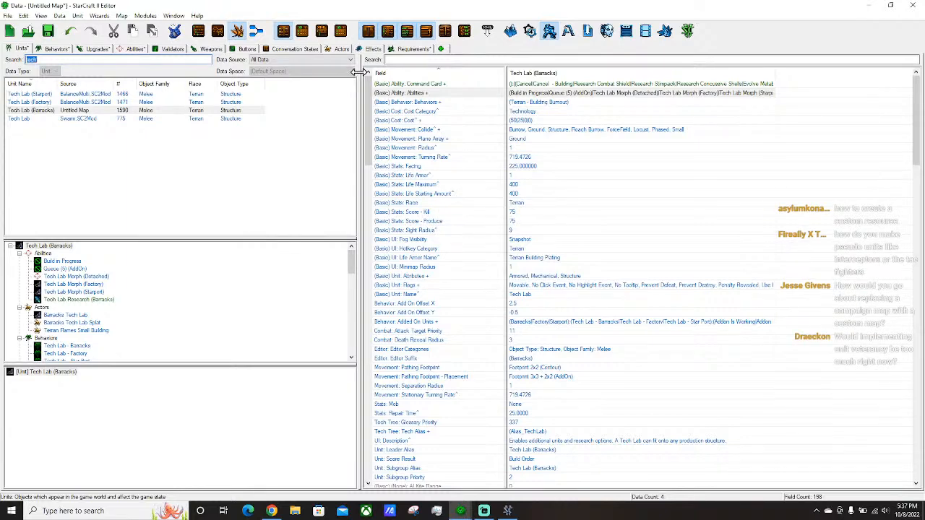
click(368, 49)
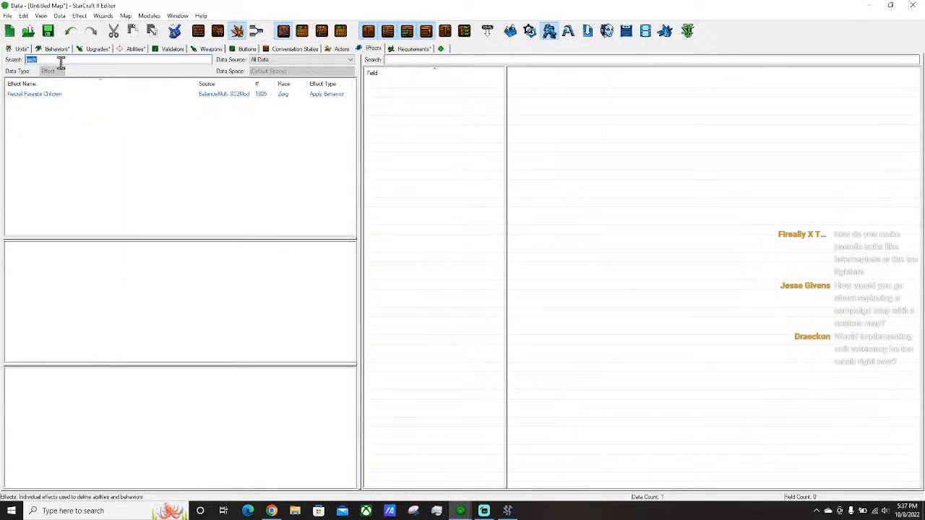
scroll(213, 141, down, 20)
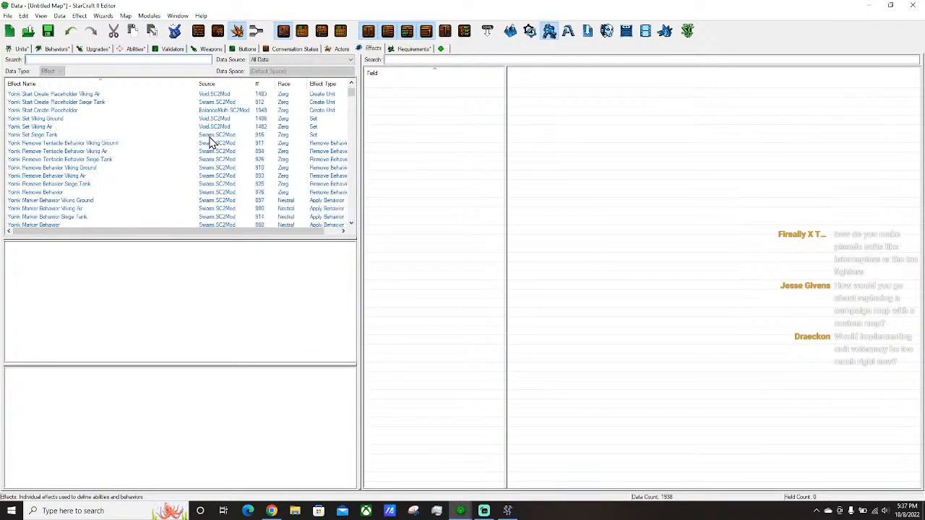
scroll(211, 141, down, 20)
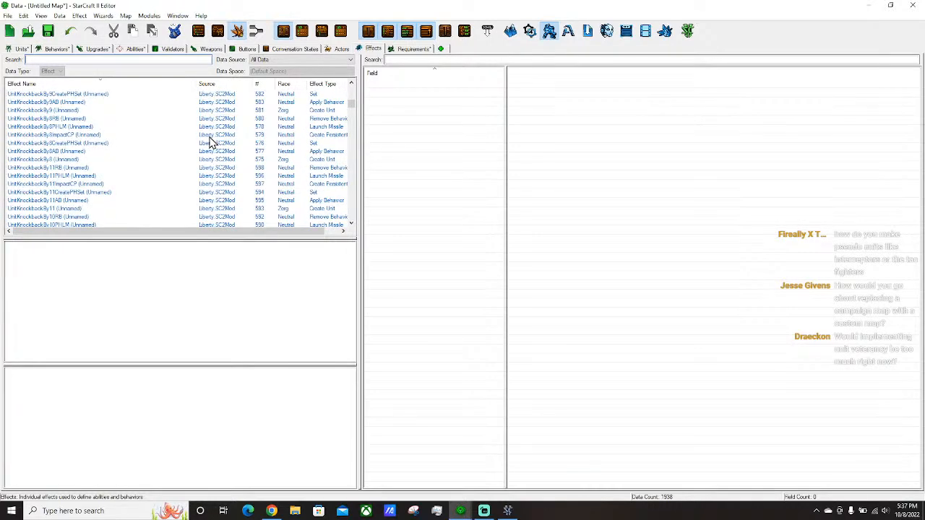
scroll(201, 134, down, 20)
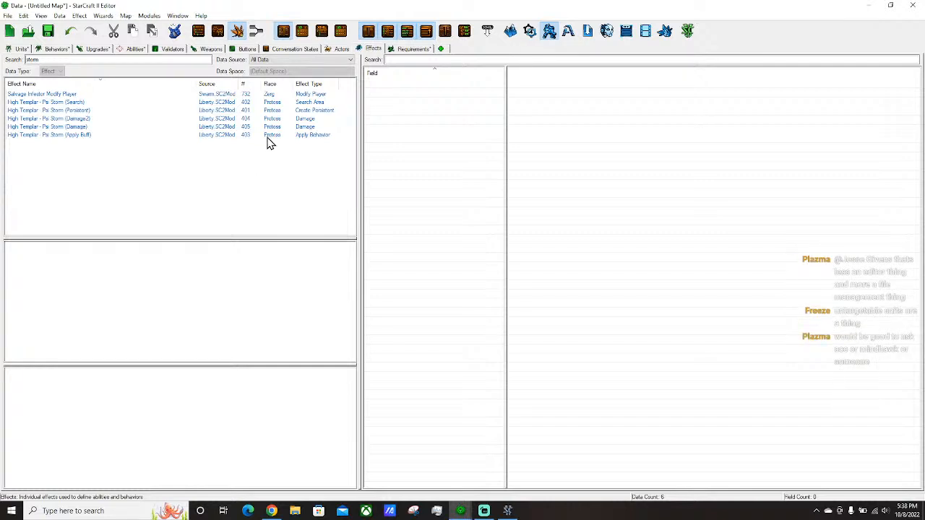
click(85, 103)
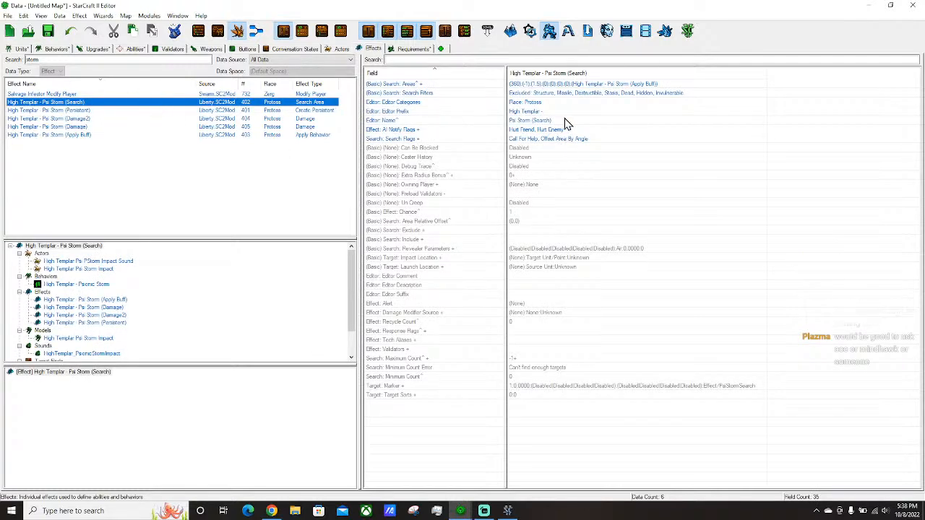
Set the radius of the Psi Storm search effect's area to 2
double_click(547, 84)
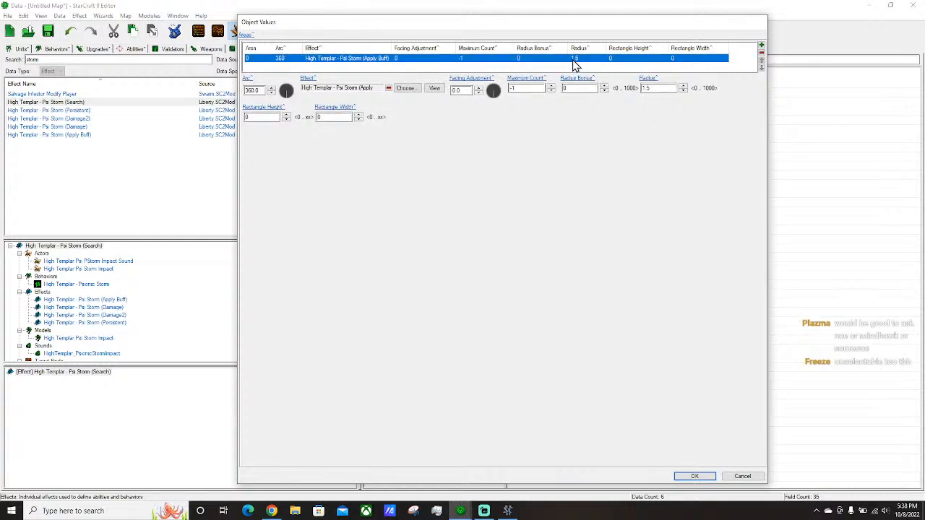
click(658, 88)
text(2)
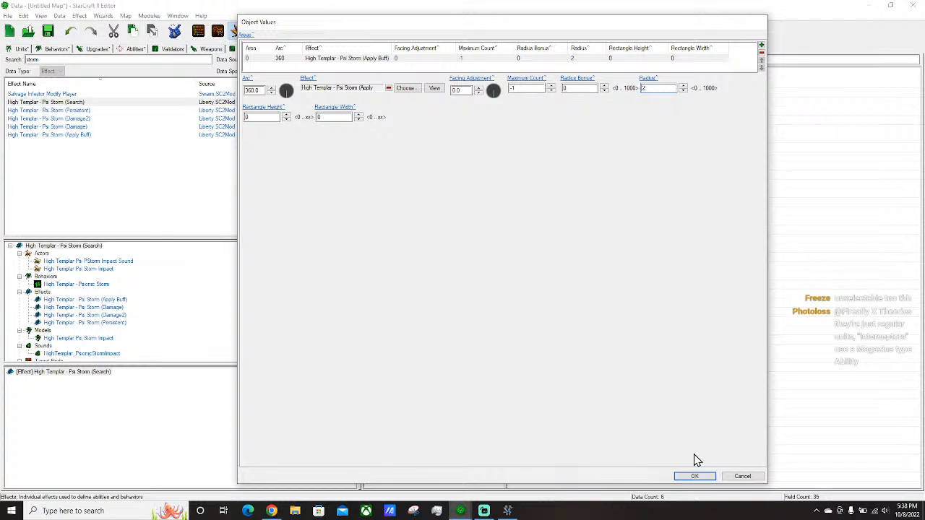
click(699, 476)
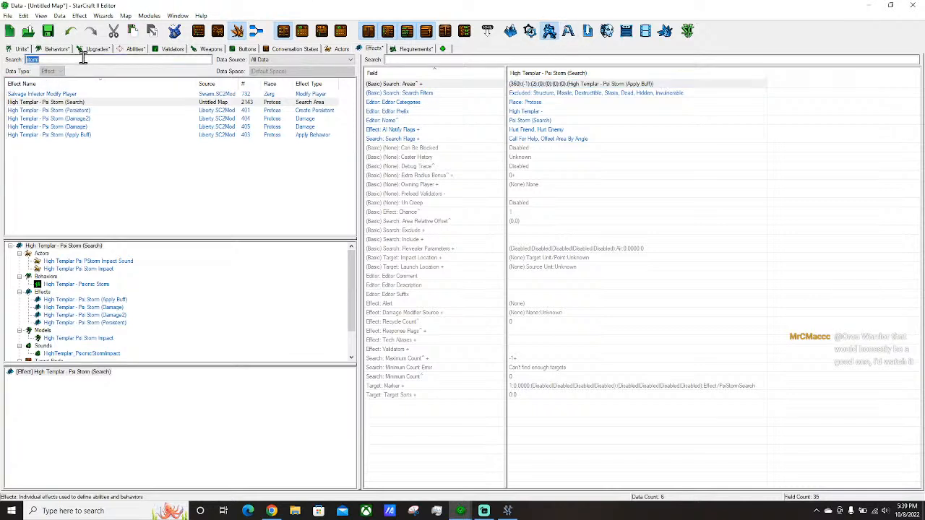
Search the abilities for "load" and review the Medivac, Overlord and Command Center Load-Unload abilities
click(132, 49)
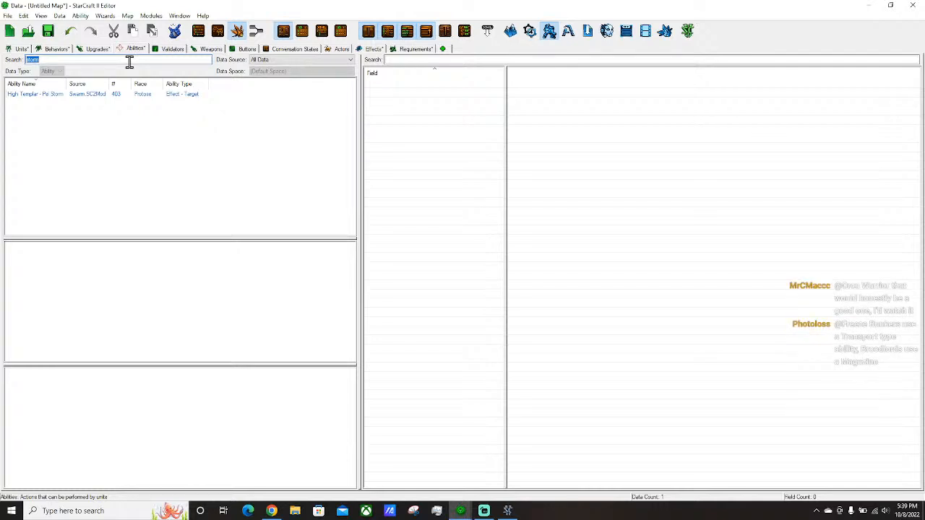
text(load)
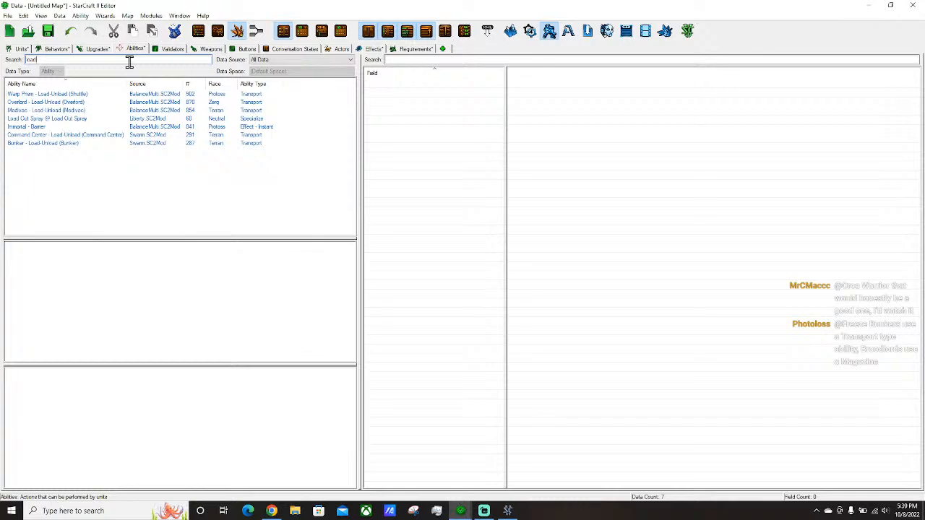
click(48, 110)
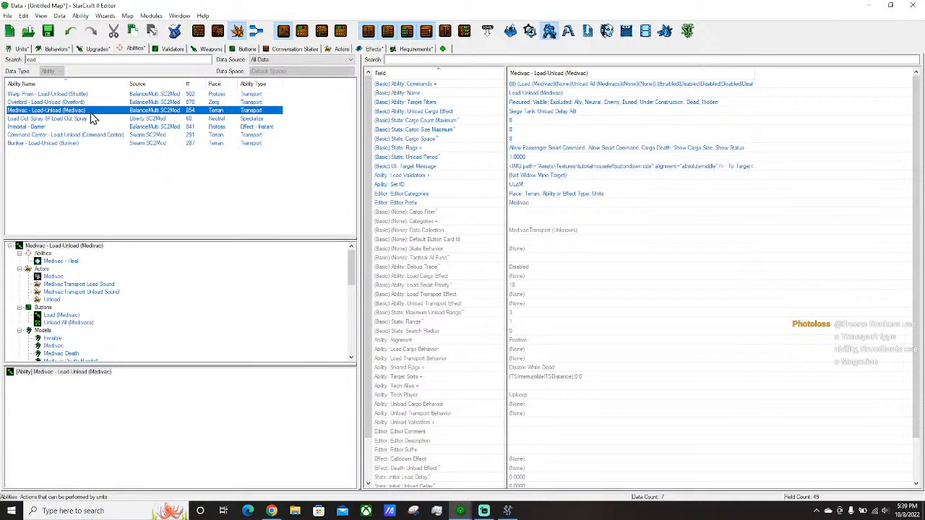
click(74, 102)
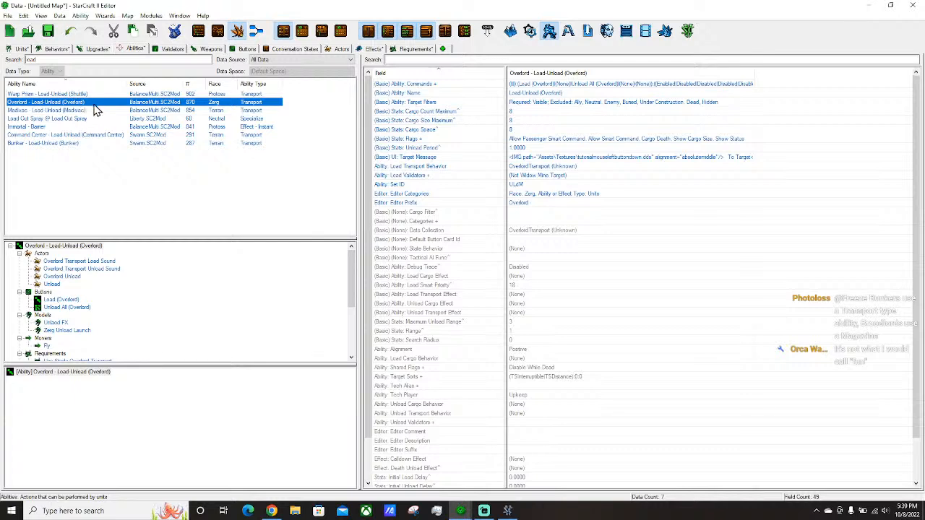
click(89, 111)
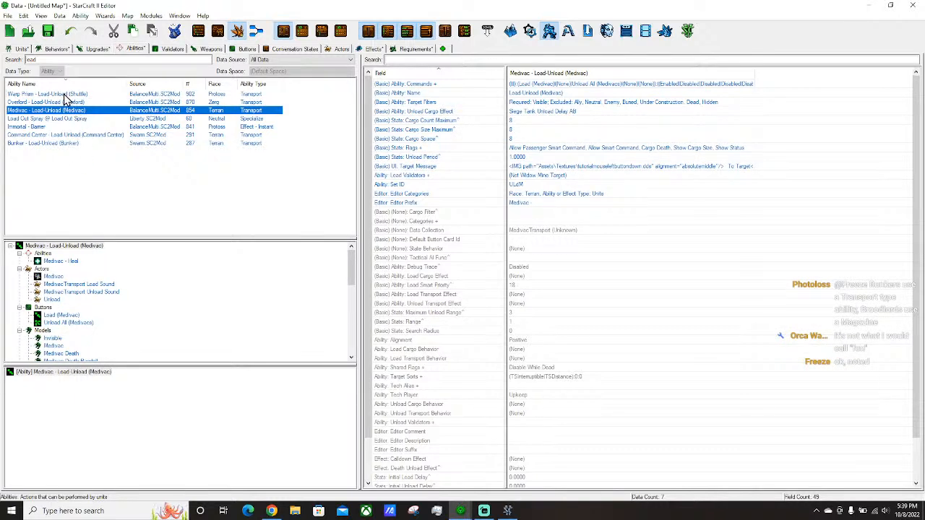
click(75, 135)
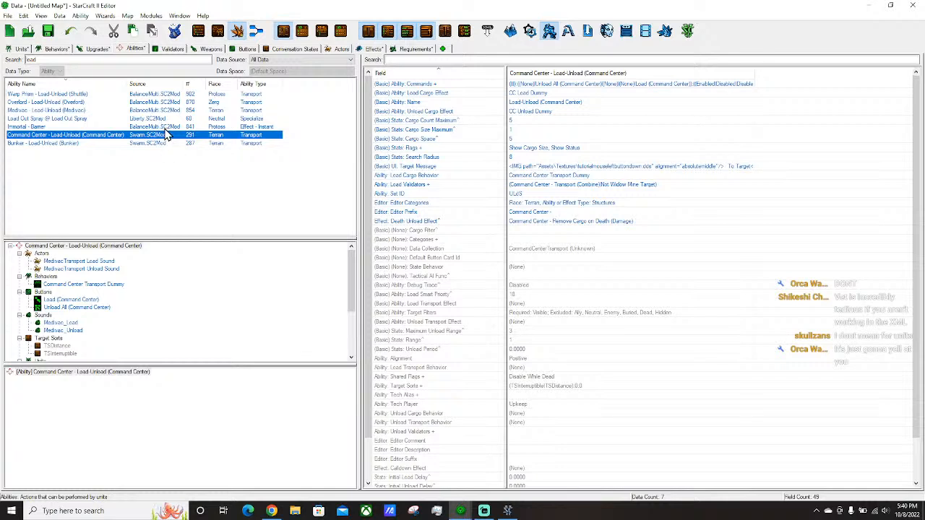
Search the abilities for "bunk" and select the Bunker's Load-Unload ability
click(92, 59)
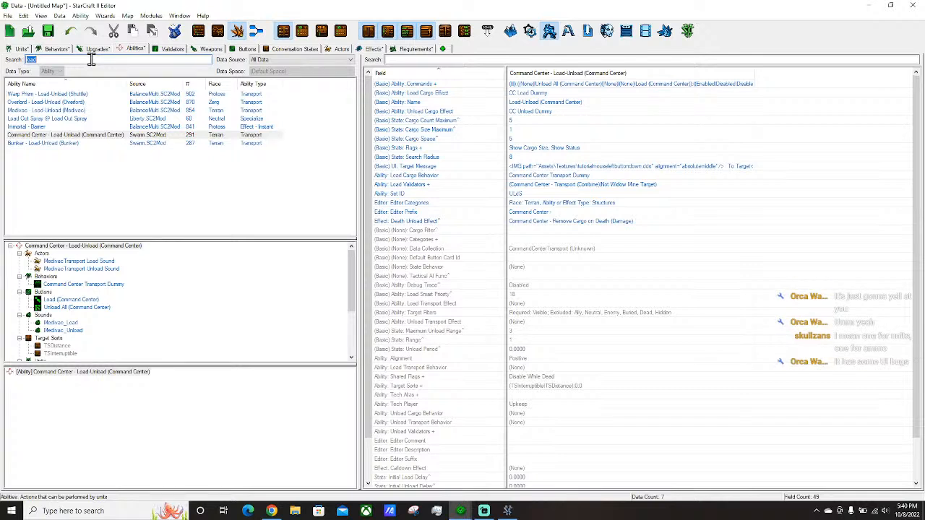
text(bunk)
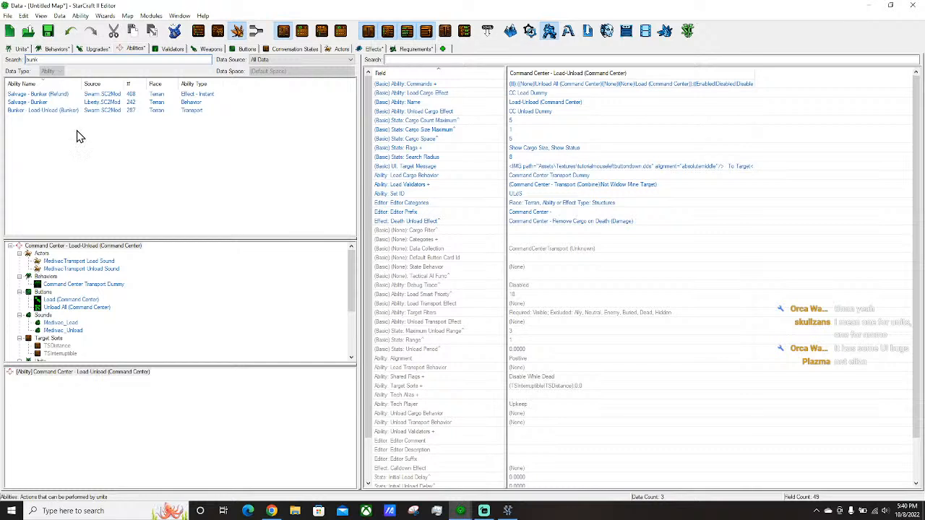
click(60, 111)
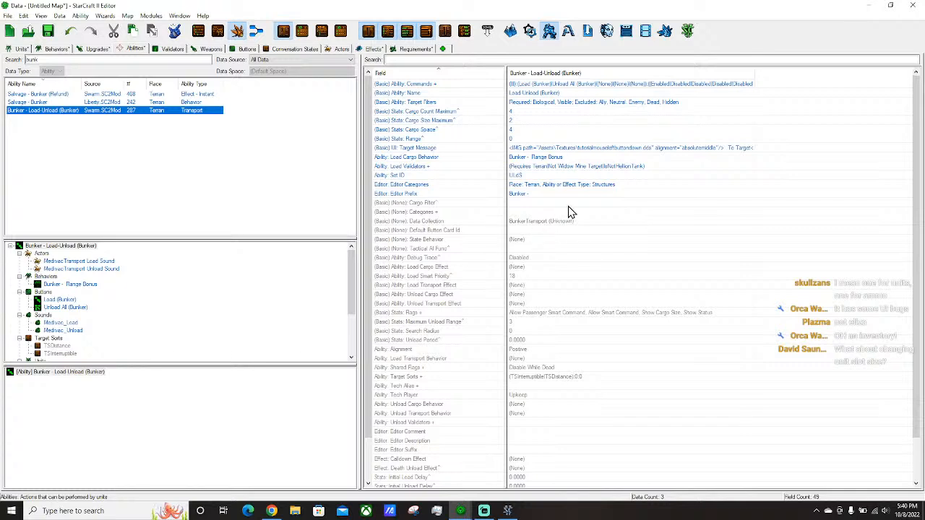
Examine the Load Validators and neighbouring fields of the Bunker's Load-Unload ability
click(428, 168)
click(540, 185)
click(552, 169)
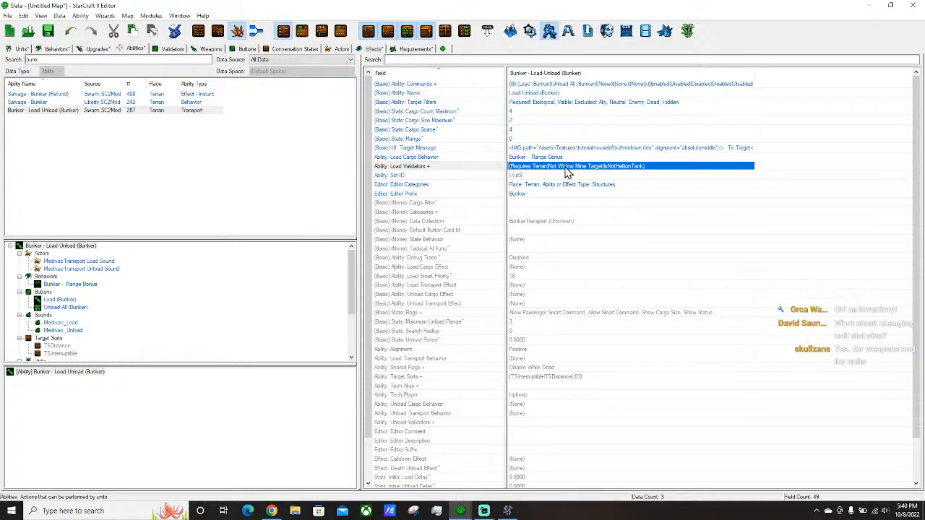
click(526, 175)
click(540, 156)
click(544, 174)
click(544, 157)
click(543, 167)
click(554, 193)
click(551, 167)
click(562, 204)
click(546, 174)
click(558, 182)
click(556, 167)
click(558, 192)
click(536, 165)
click(557, 184)
click(544, 168)
click(559, 185)
click(541, 165)
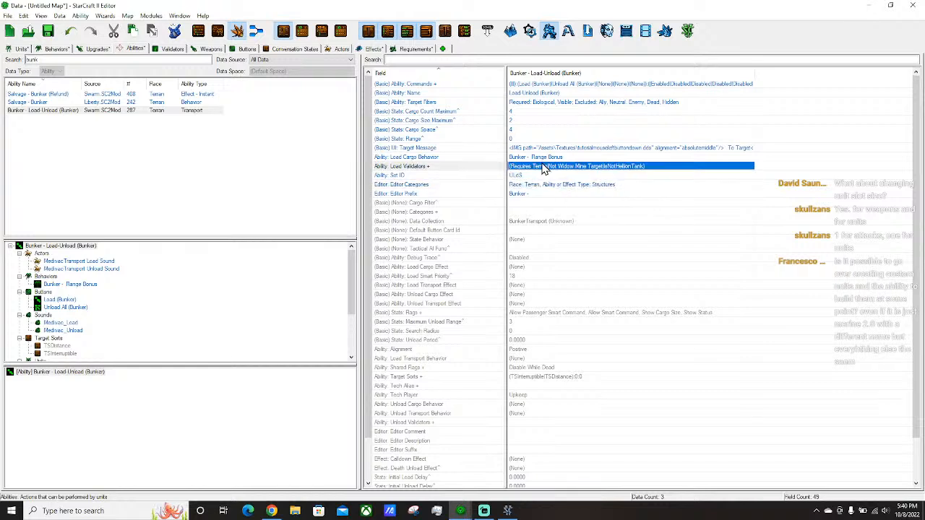
click(564, 191)
click(546, 168)
click(555, 175)
click(555, 185)
click(543, 167)
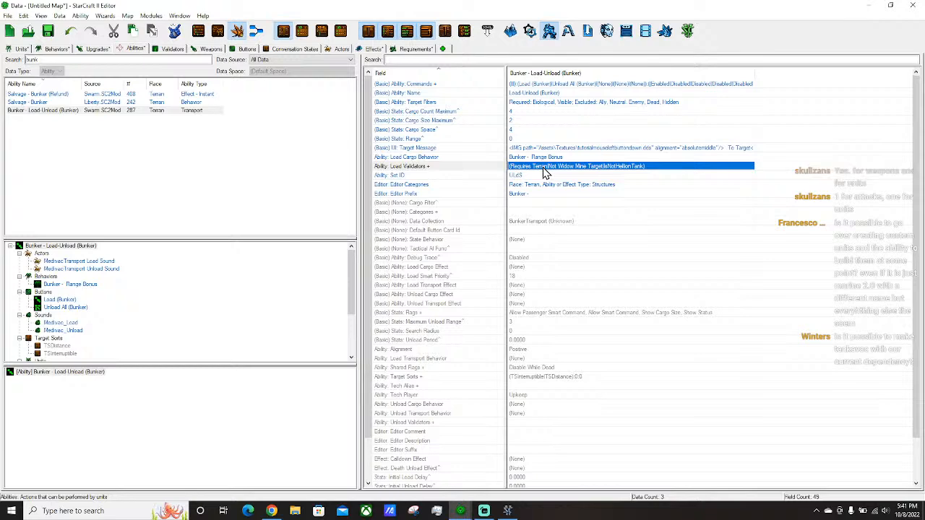
Remove the Requires Terran validator from the Load Validators of the Bunker's Load-Unload ability
double_click(544, 172)
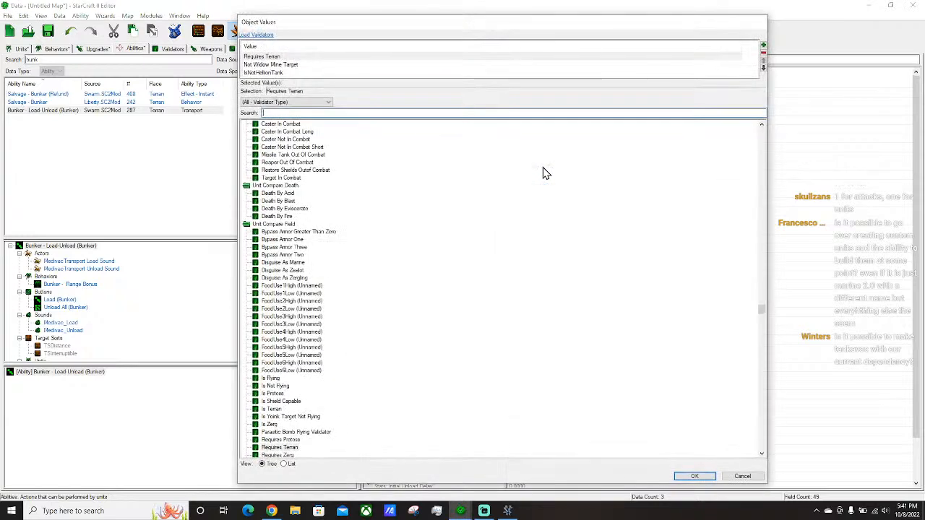
click(272, 58)
click(763, 53)
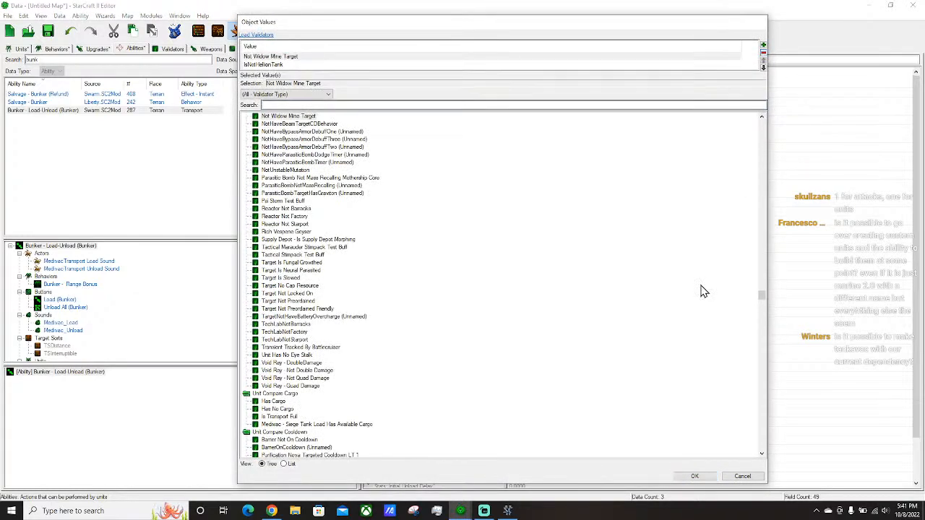
click(694, 477)
Switch to the terrain editor and place a Player 1 Bunker on the open ground below the production buildings
click(527, 31)
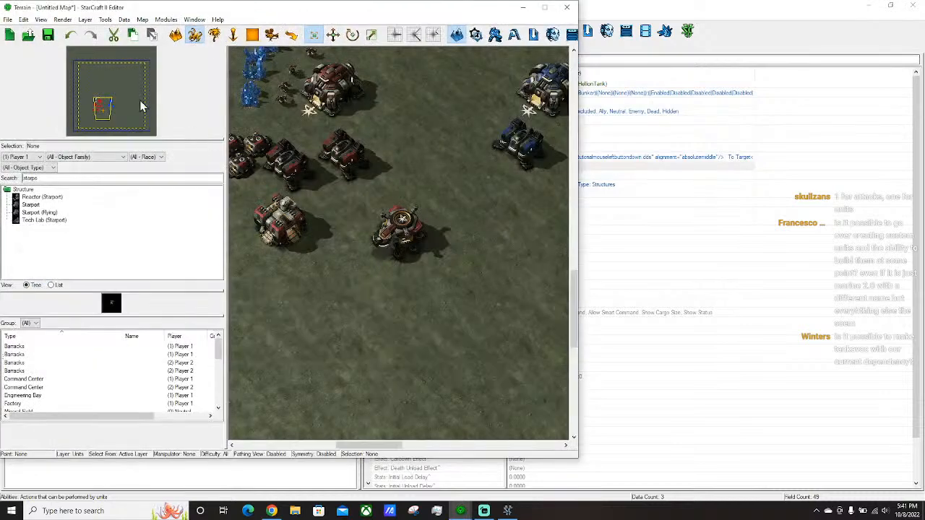
double_click(59, 178)
text(bunk)
click(31, 197)
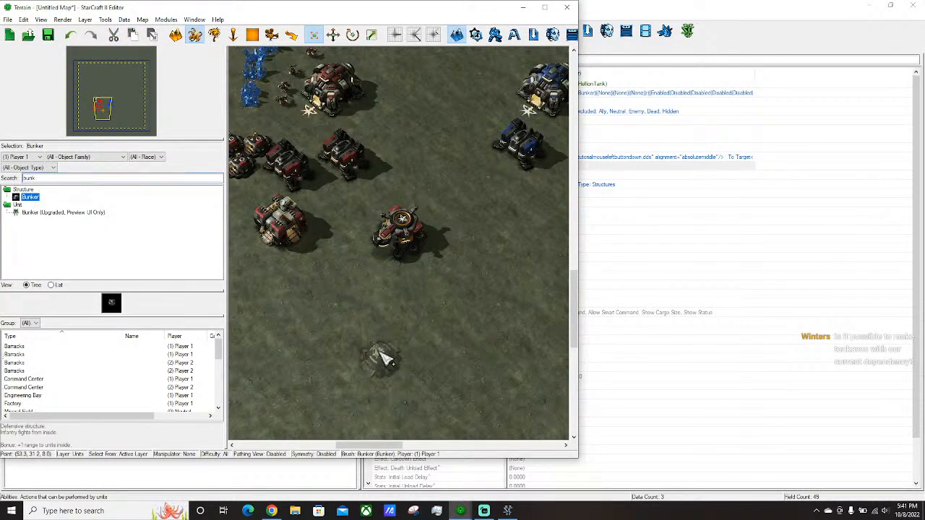
click(381, 344)
Place two Hydralisks for Player 1 near the Bunker and launch a test of the map
double_click(60, 179)
text(hydra)
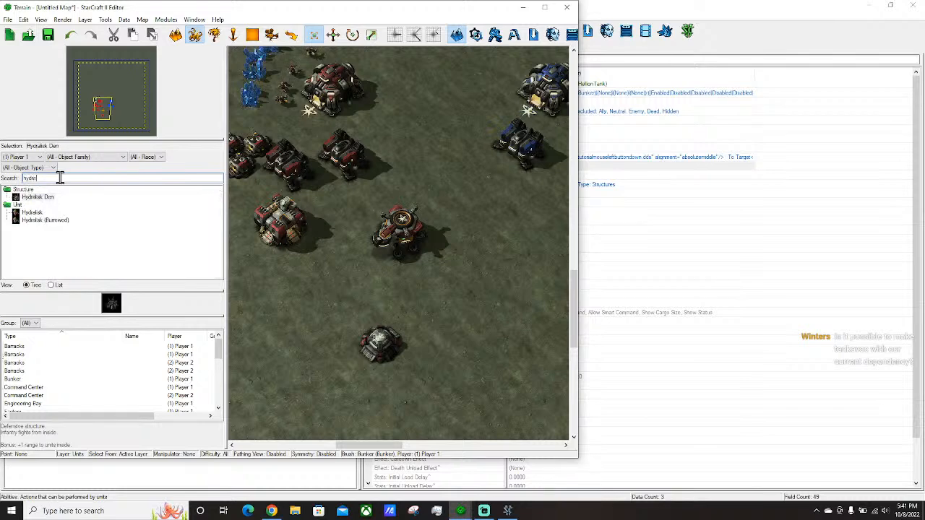
click(36, 212)
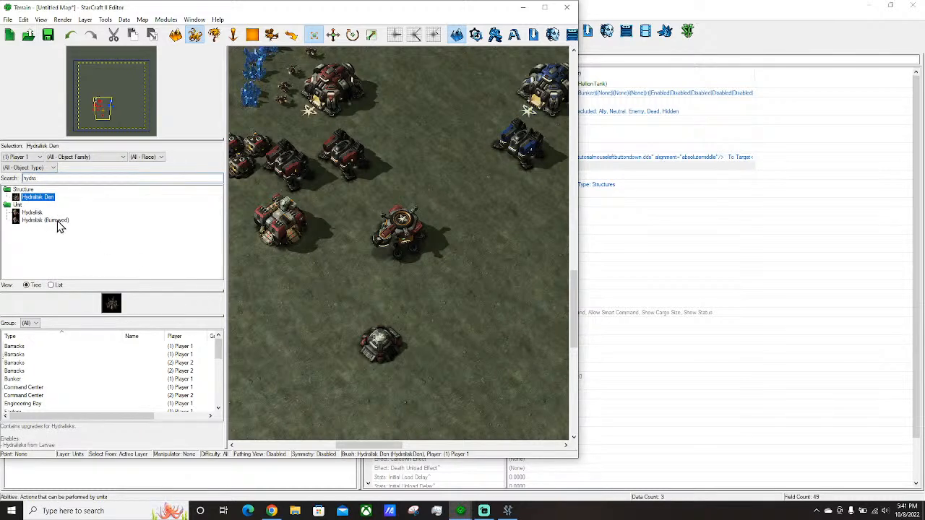
click(686, 36)
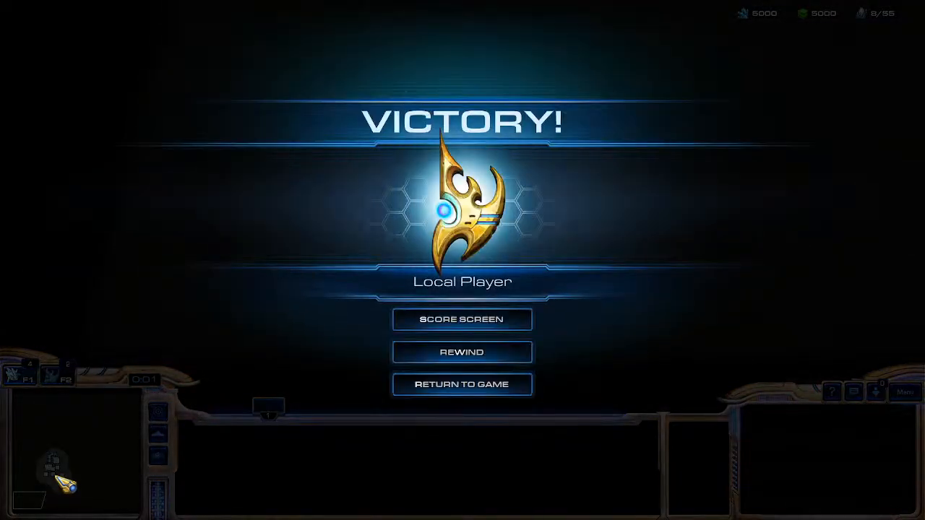
Return to the game from the victory screen and load both Hydralisks into the Bunker
key(r)
click(62, 481)
drag(253, 107, 427, 189)
right_click(432, 262)
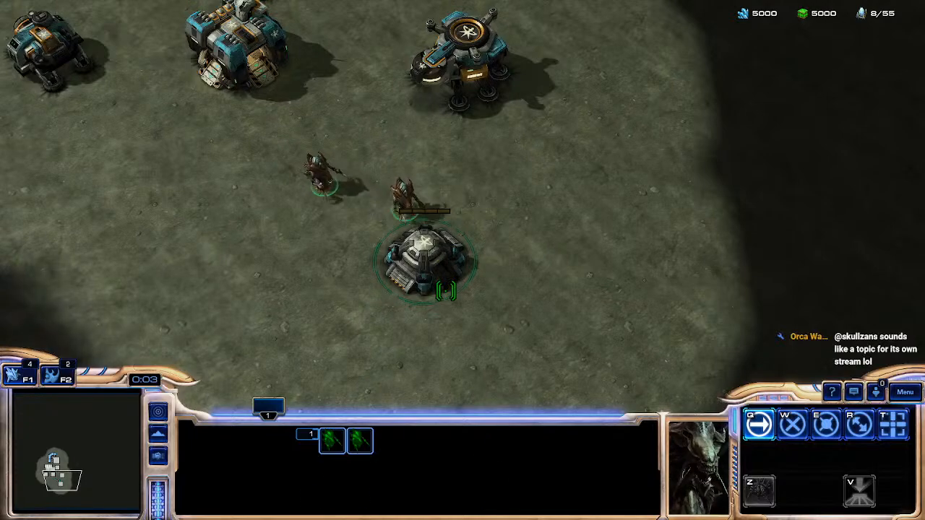
click(432, 262)
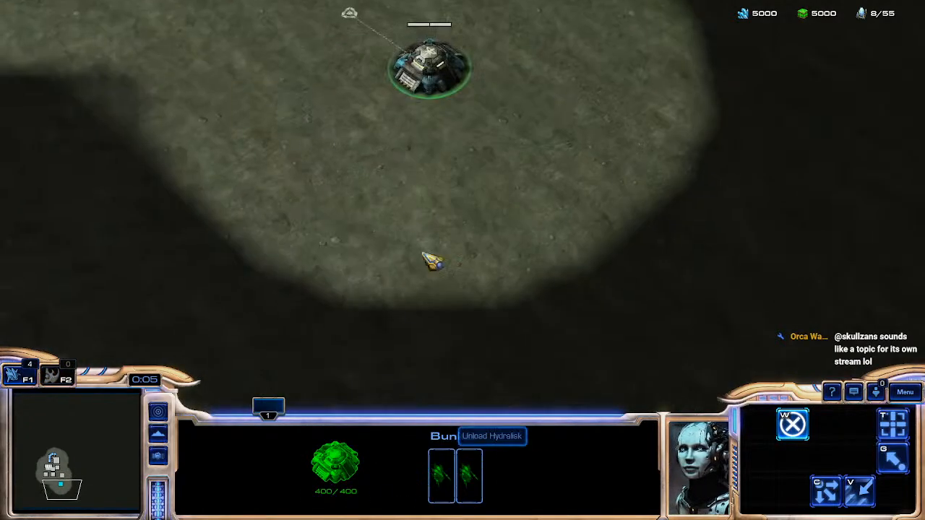
Unload the Hydralisks from the Bunker and send them back inside
key(c)
drag(437, 69, 318, 189)
right_click(427, 189)
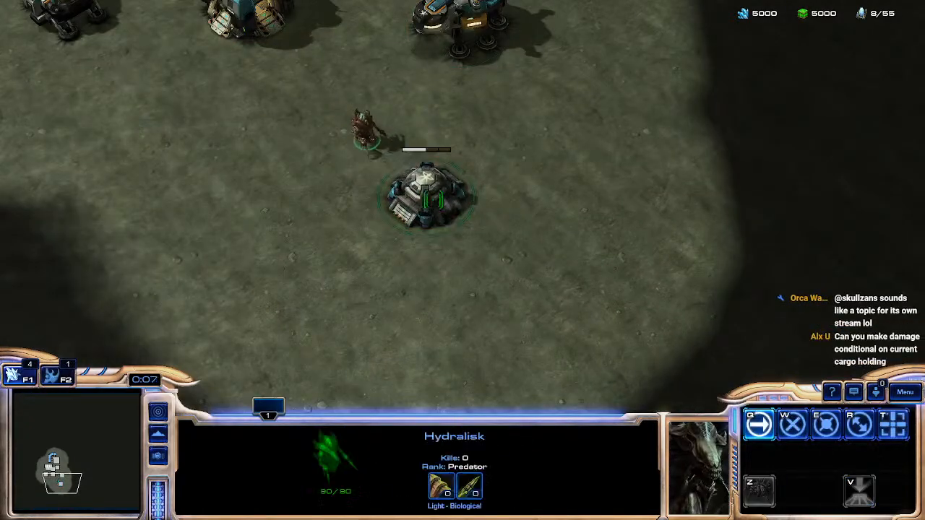
Order the loaded Bunker to attack the Starport, unload and select both Hydralisks, move them away, and return to the data editor
click(440, 363)
key(t)
click(466, 148)
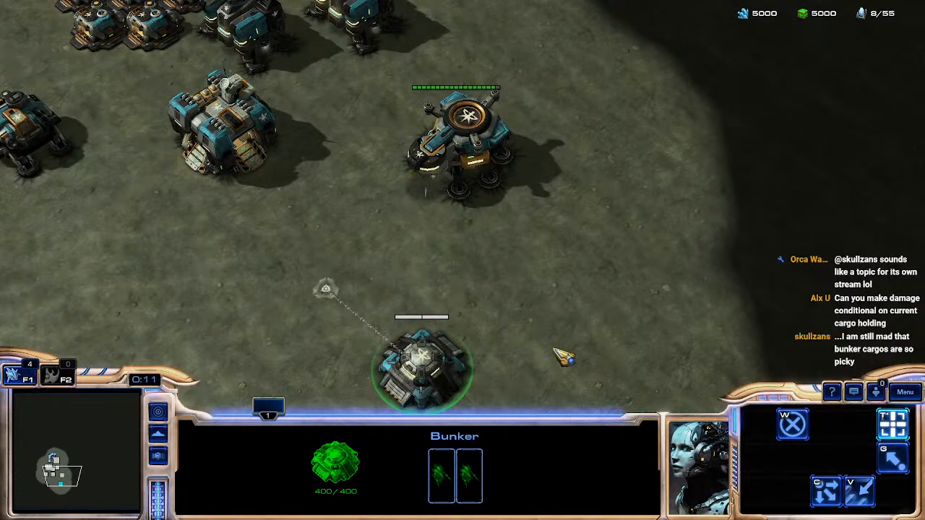
key(c)
key(F2)
right_click(229, 224)
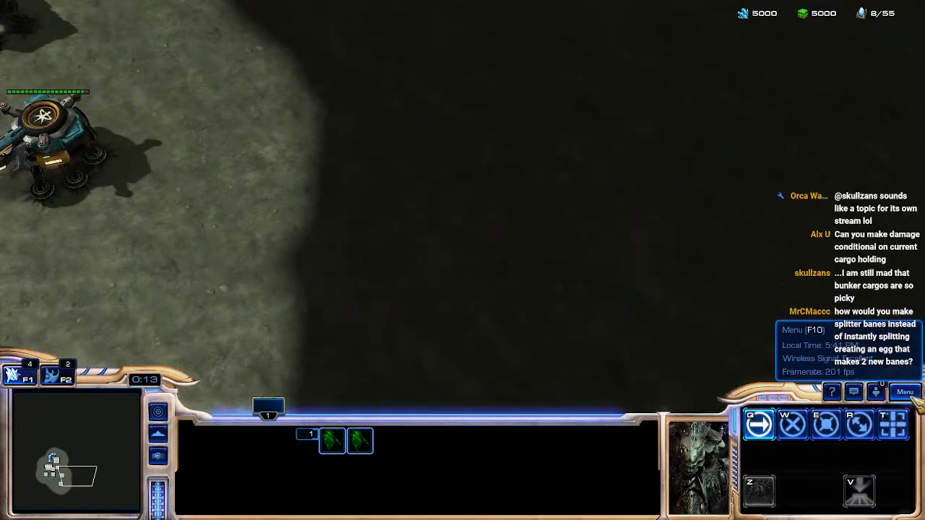
key(alt+Tab)
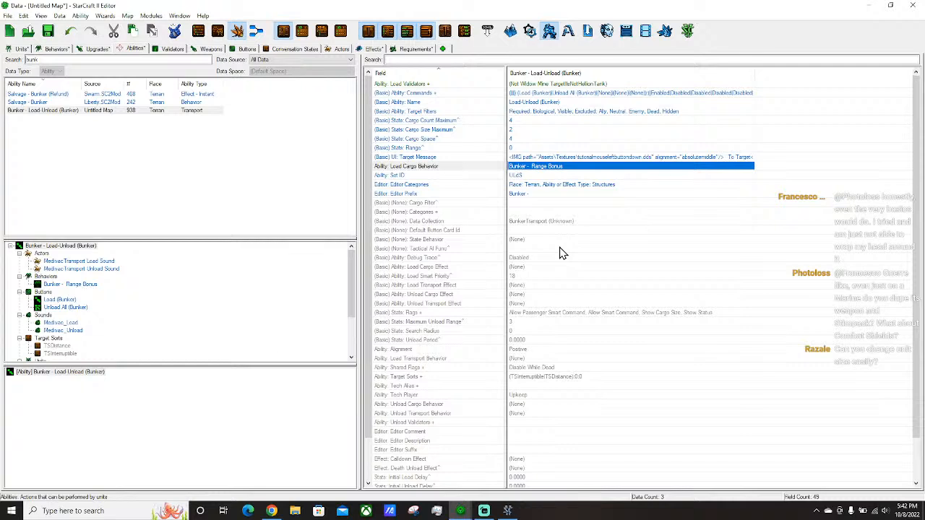
double_click(70, 59)
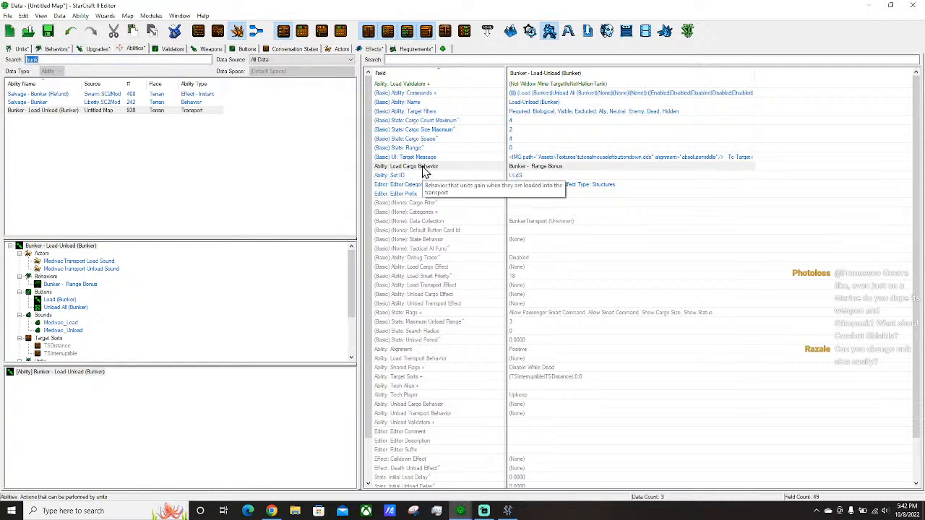
click(248, 165)
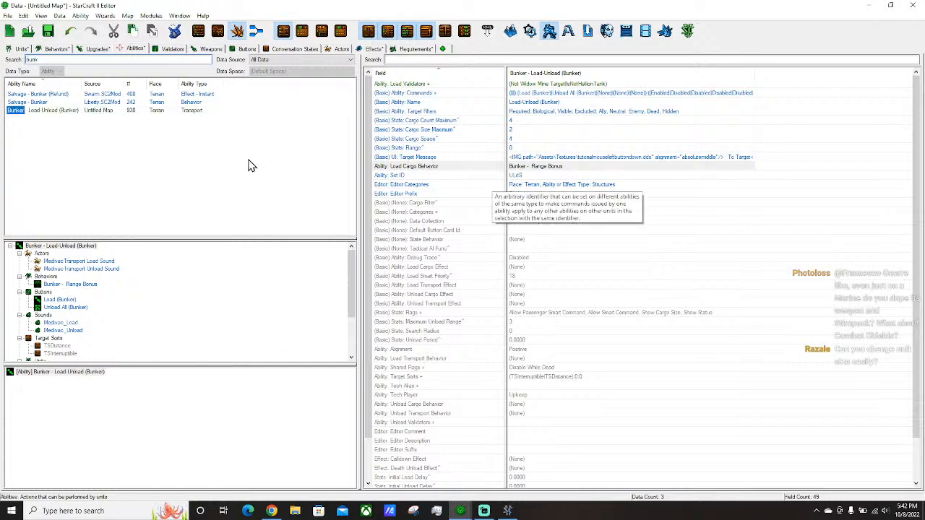
click(26, 110)
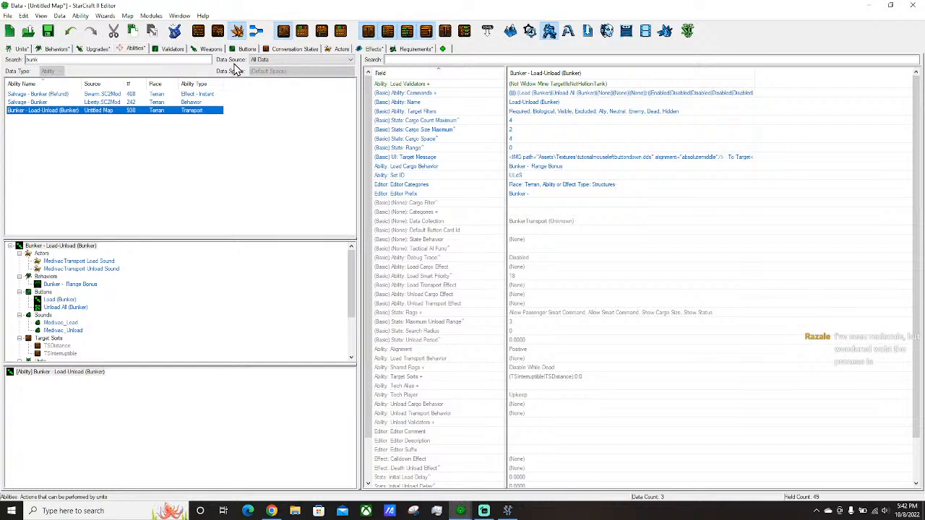
click(164, 61)
click(323, 219)
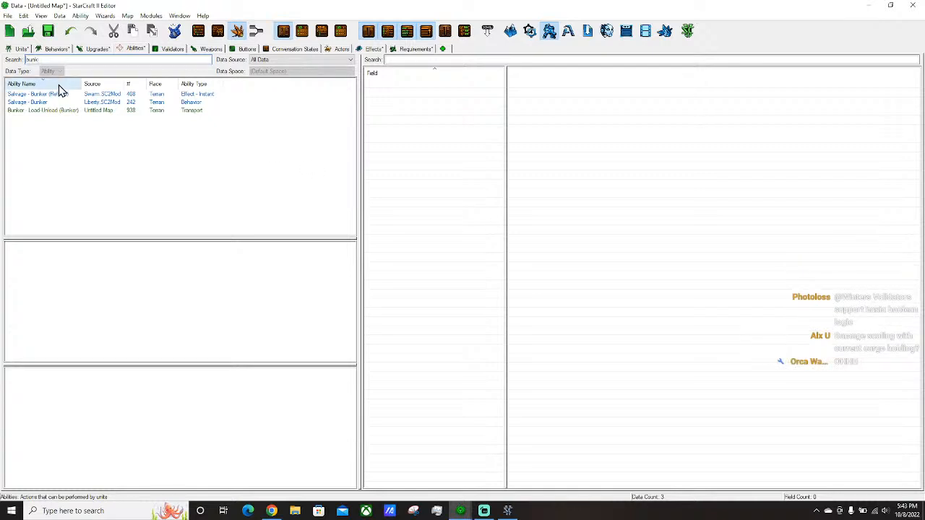
Switch to the unit data, search for "reap", and select the Terran Reaper unit
click(8, 50)
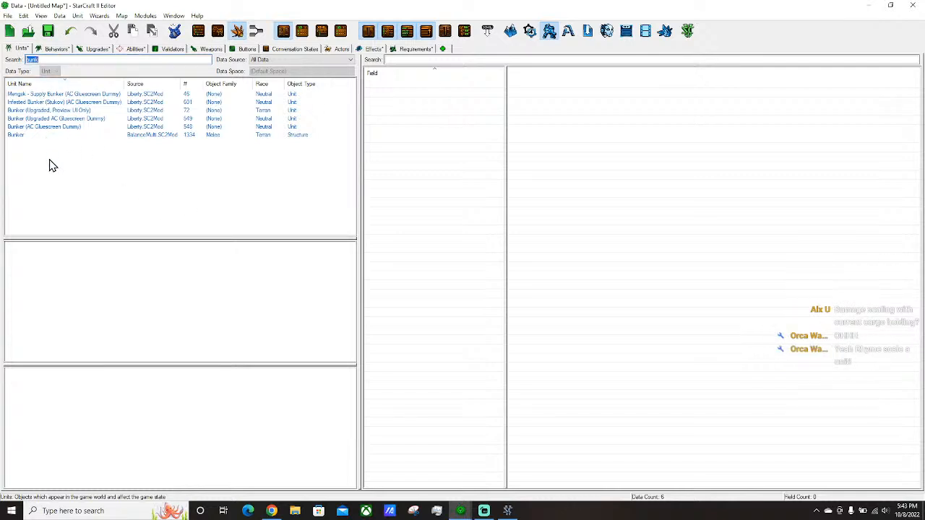
click(29, 134)
click(61, 60)
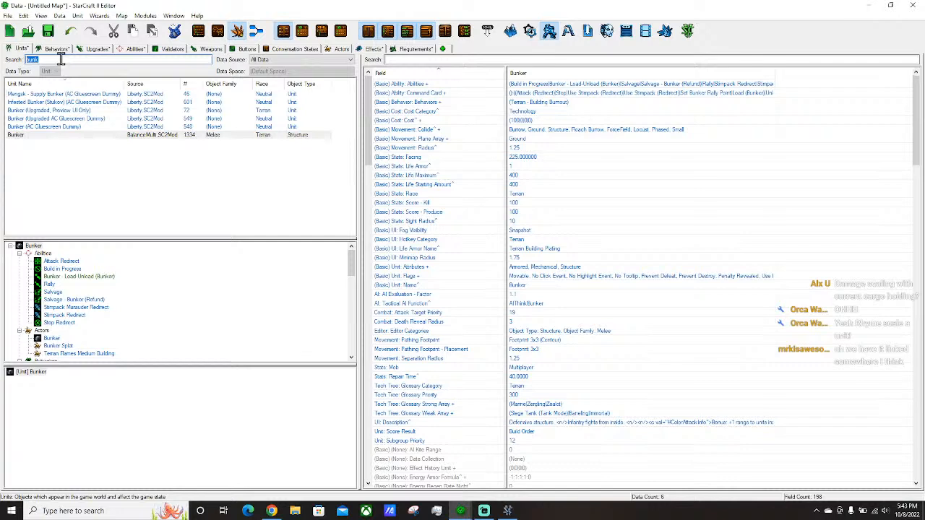
text(marau)
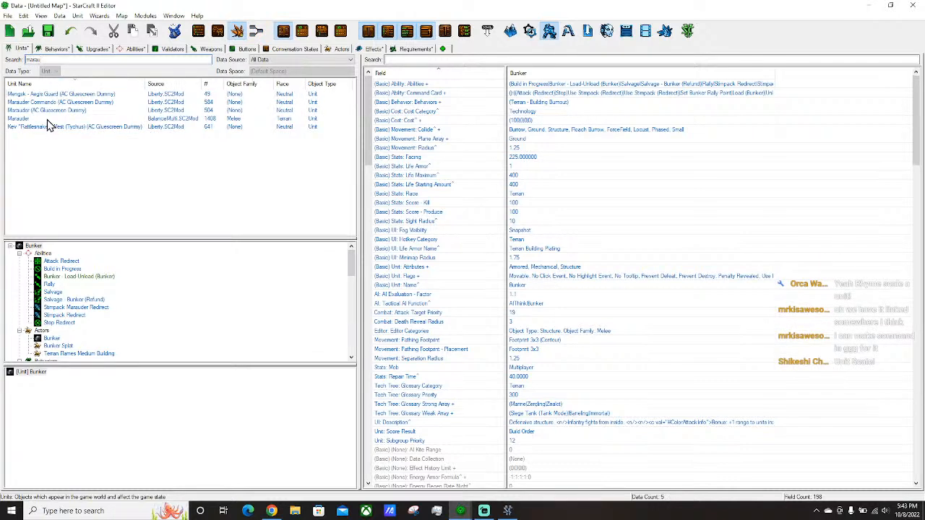
double_click(45, 61)
text(r)
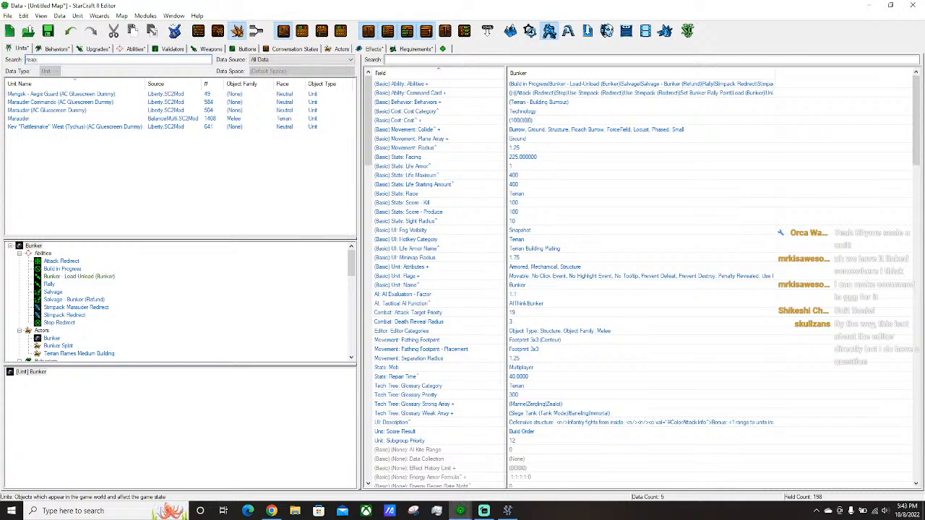
text(ea)
click(26, 111)
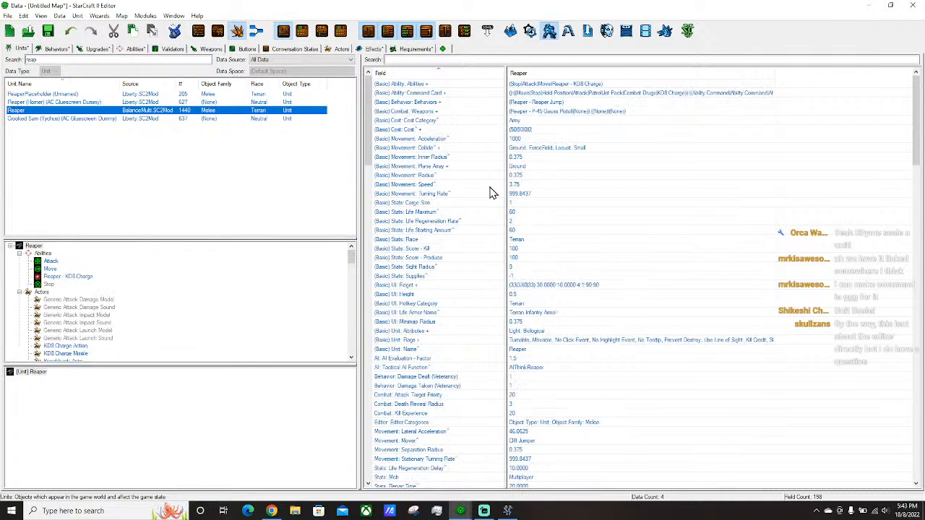
Filter the Reaper's fields by "rad" and set its Inner Radius, Radius and Minimap Radius to 1
click(448, 59)
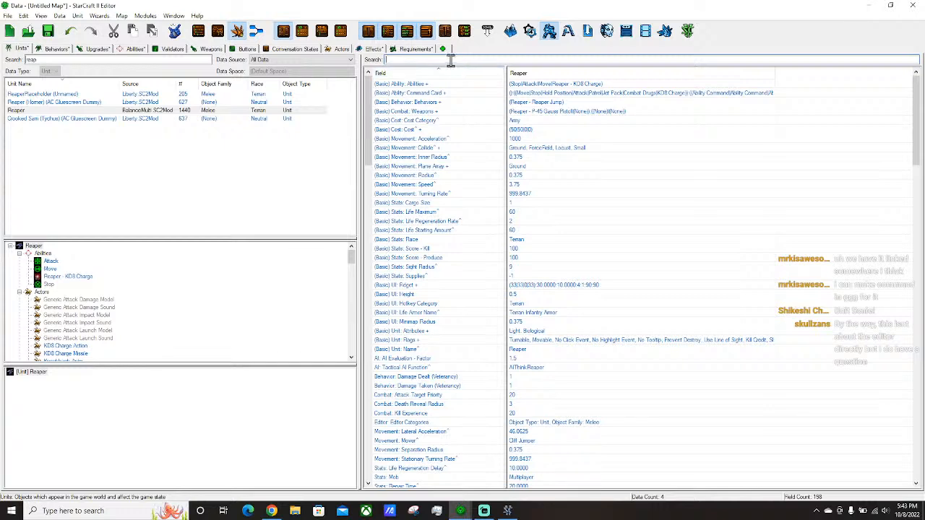
text(rad)
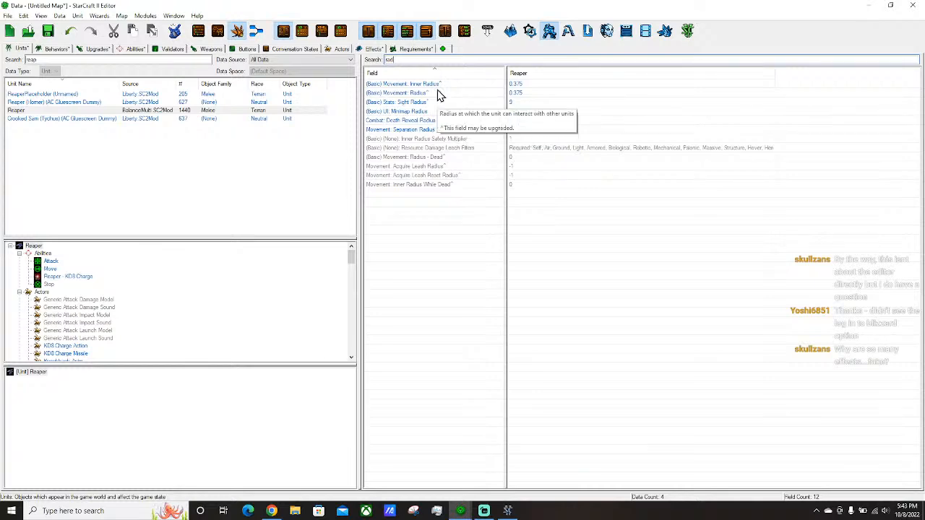
double_click(530, 83)
key(Escape)
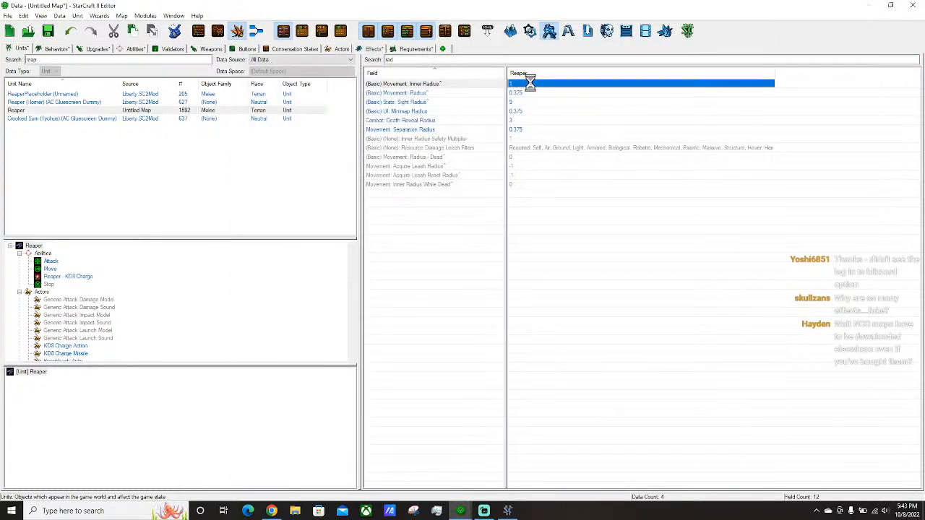
double_click(524, 92)
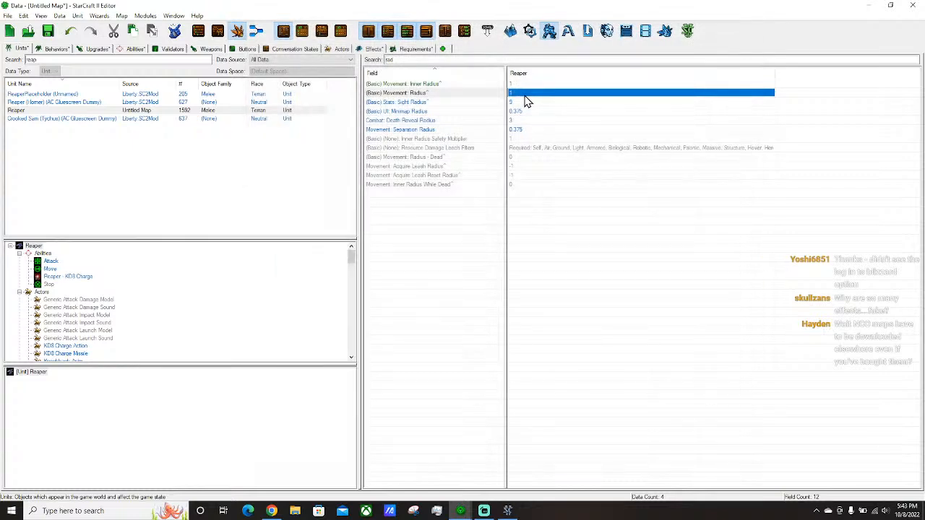
click(522, 110)
double_click(520, 110)
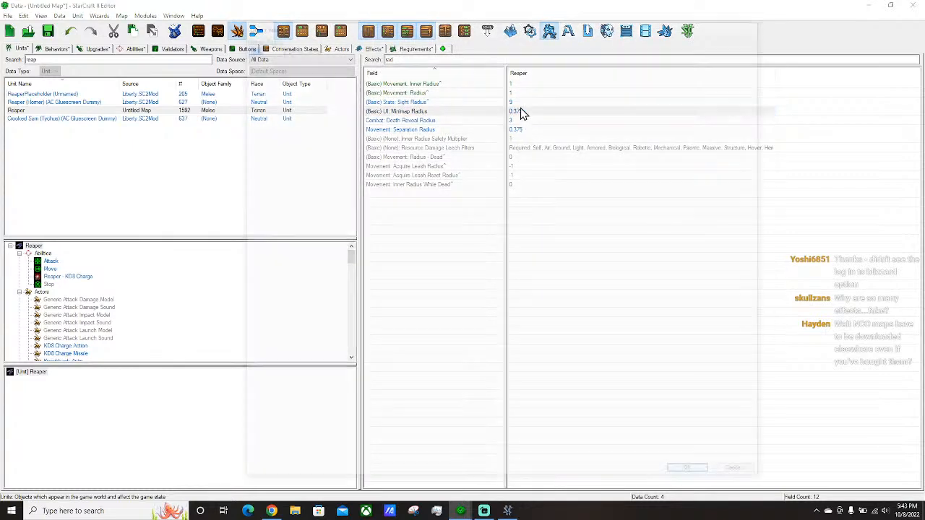
key(Escape)
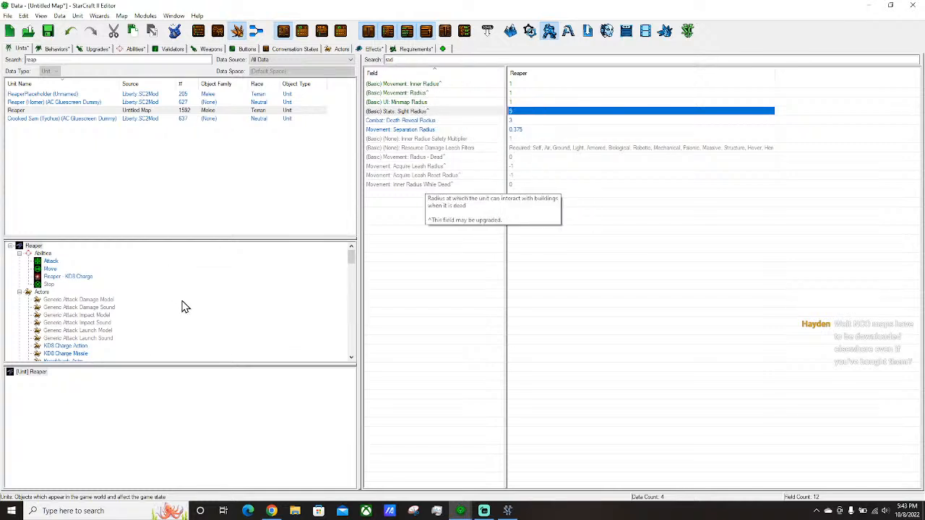
Select the Reaper actor among the unit's linked objects and filter its fields by "sca"
scroll(241, 268, down, 5)
scroll(244, 276, up, 3)
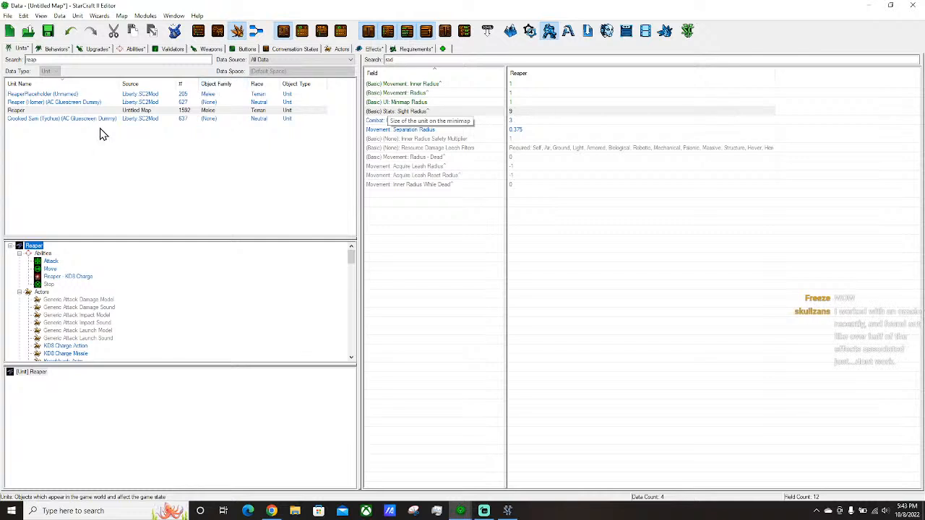
scroll(219, 293, down, 3)
scroll(220, 293, up, 3)
scroll(114, 306, down, 3)
scroll(101, 322, up, 3)
scroll(105, 318, down, 3)
click(51, 324)
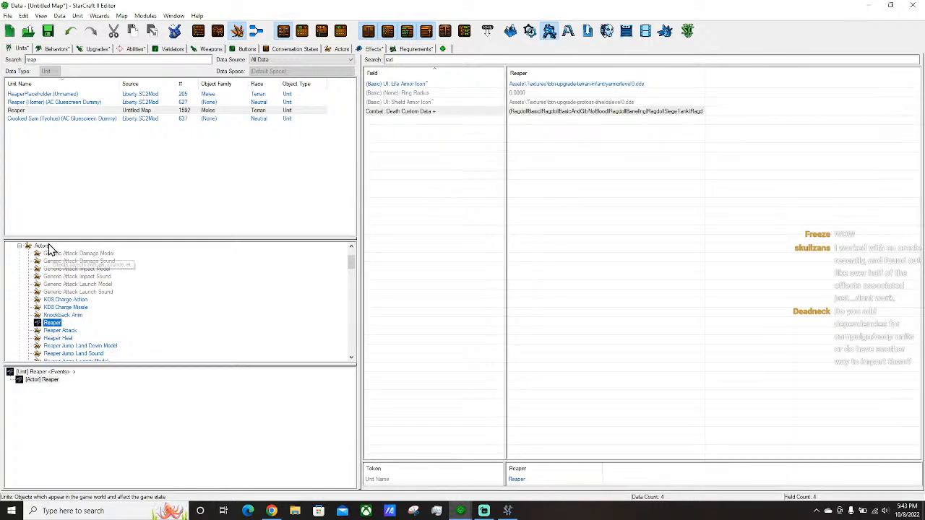
click(463, 61)
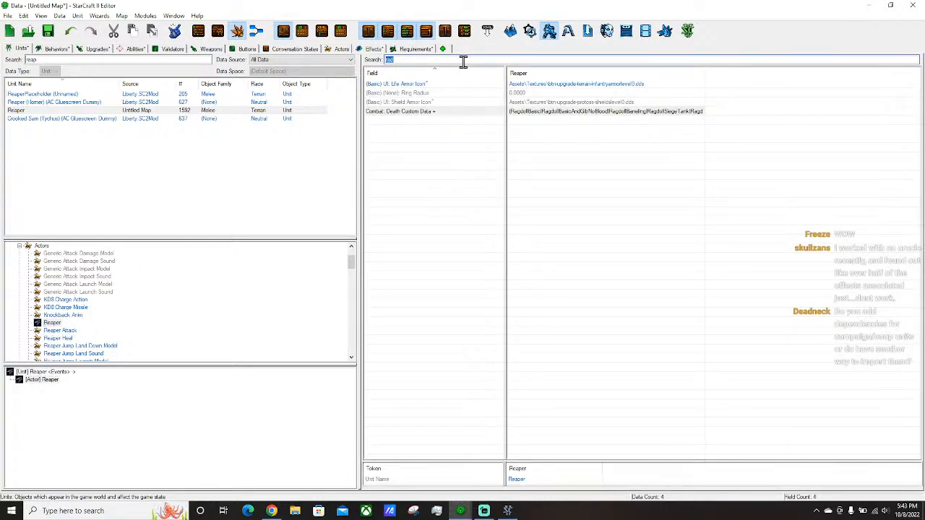
text(scale)
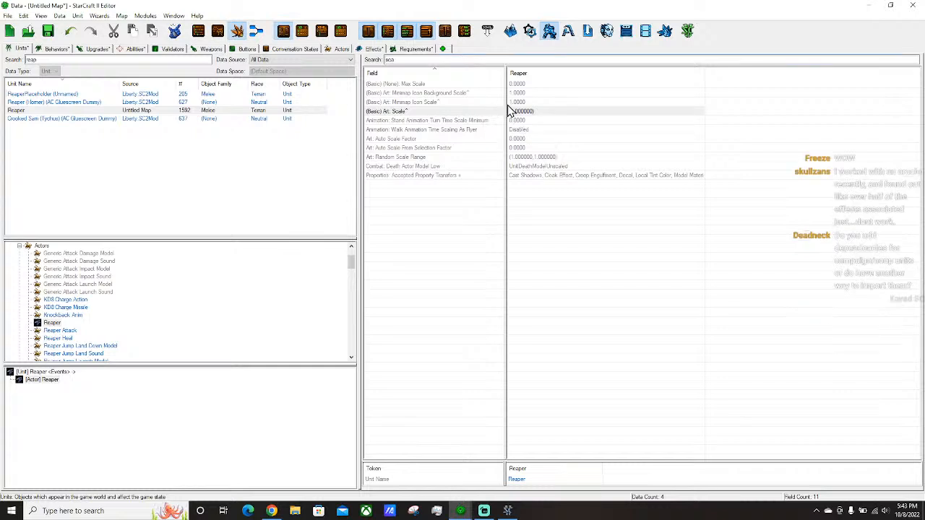
Set the Reaper actor's Scale to 3 on X, Y and Z, and launch a test of the map
double_click(522, 113)
click(265, 56)
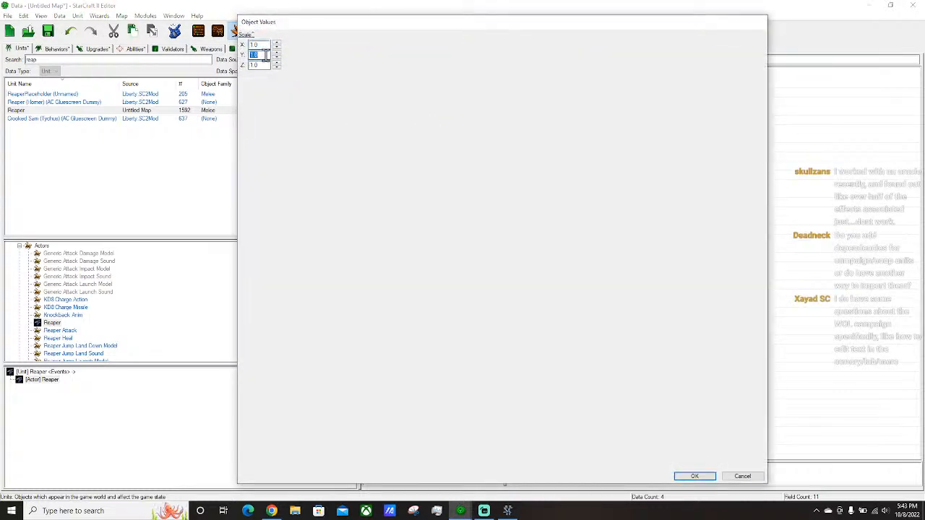
double_click(264, 45)
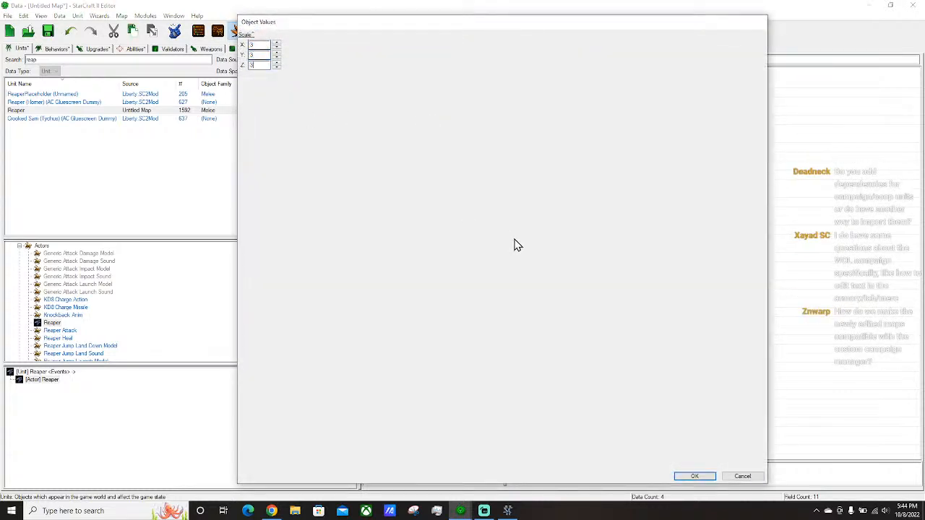
key(Return)
click(680, 36)
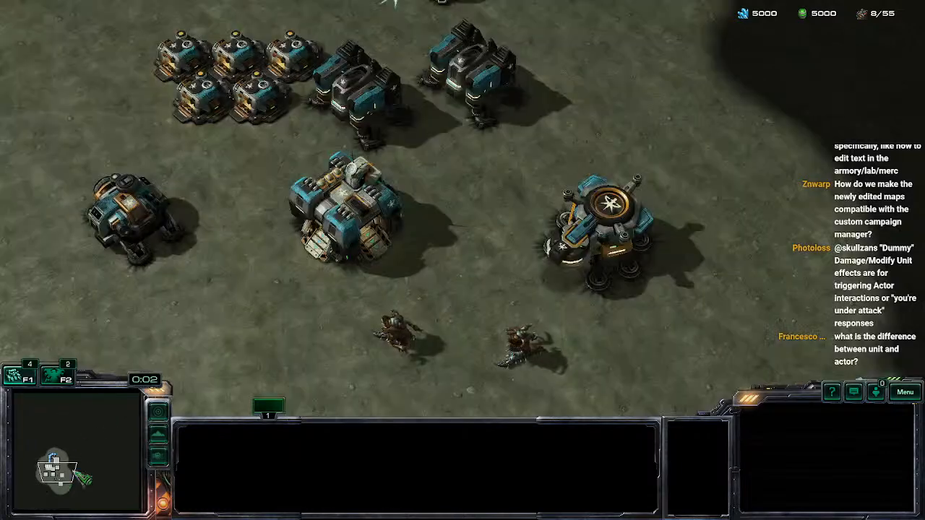
Set the Barracks' rally point on the ground below the buildings, train three Reapers, and select all army units
double_click(401, 112)
right_click(535, 284)
key(q)
key(q)
key(q)
key(F2)
key(F2)
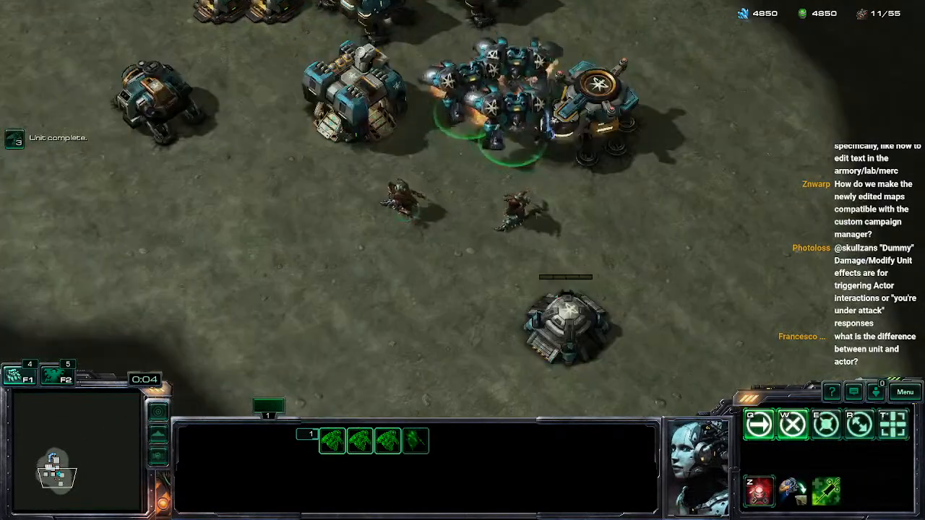
Select only the Reapers, move them around near the Starport, throw a KD8 Charge among them, and end the game
click(525, 178)
double_click(526, 178)
right_click(712, 141)
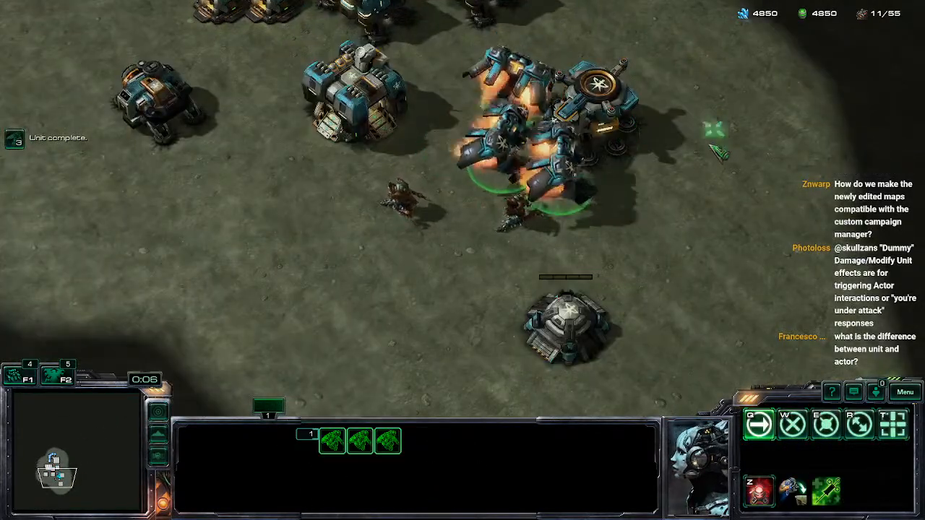
right_click(608, 221)
key(z)
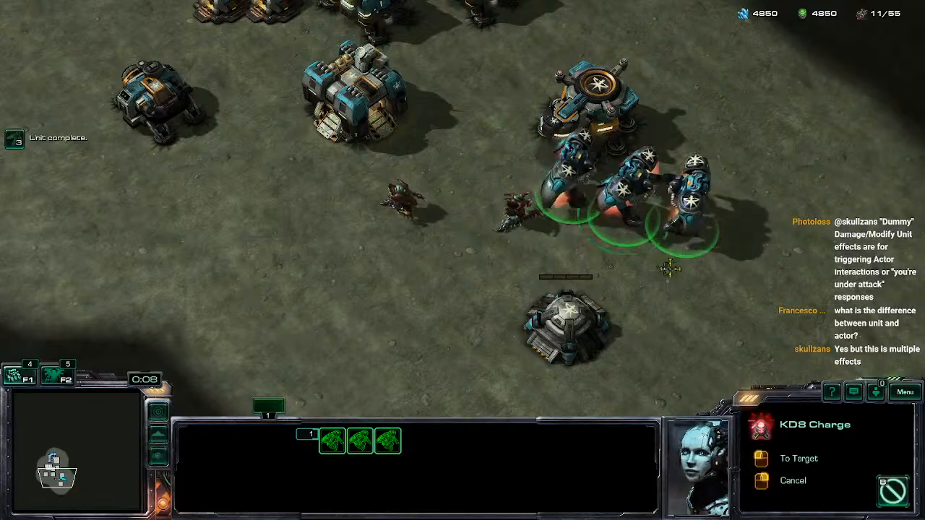
click(600, 199)
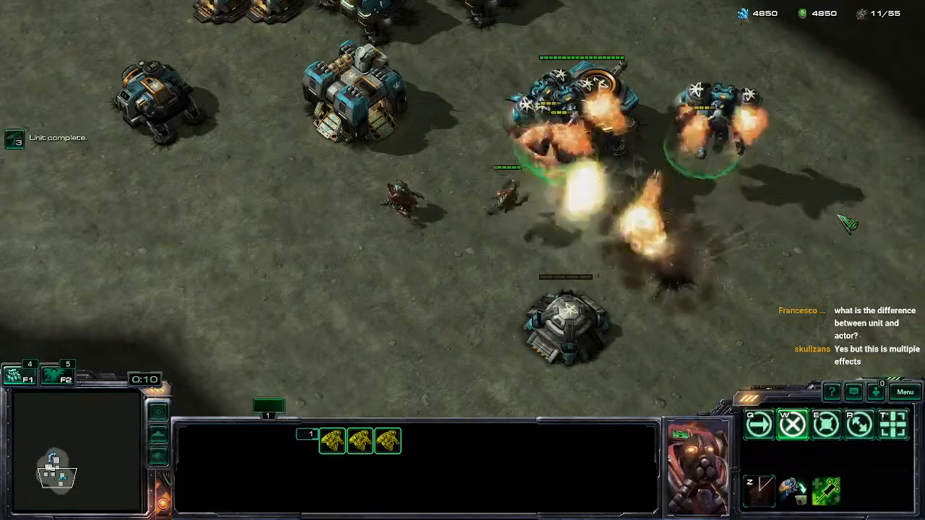
right_click(676, 278)
click(905, 392)
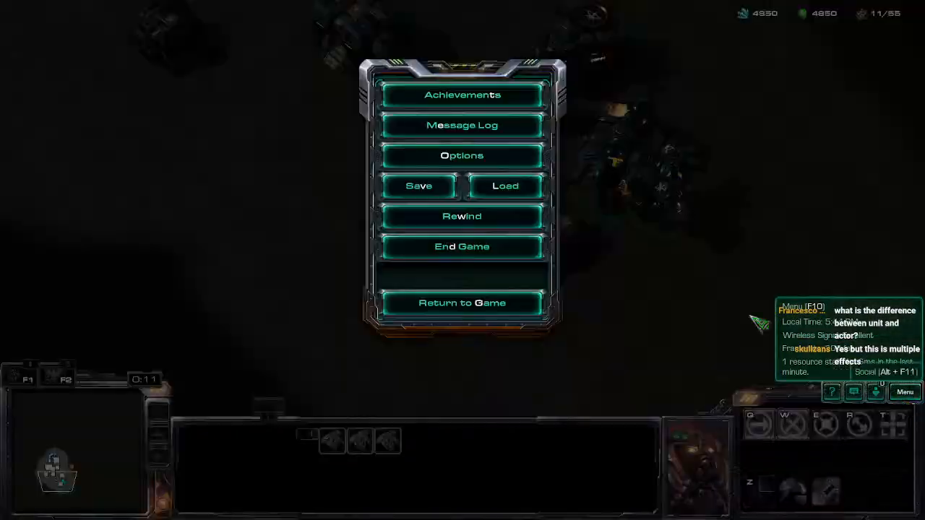
click(460, 244)
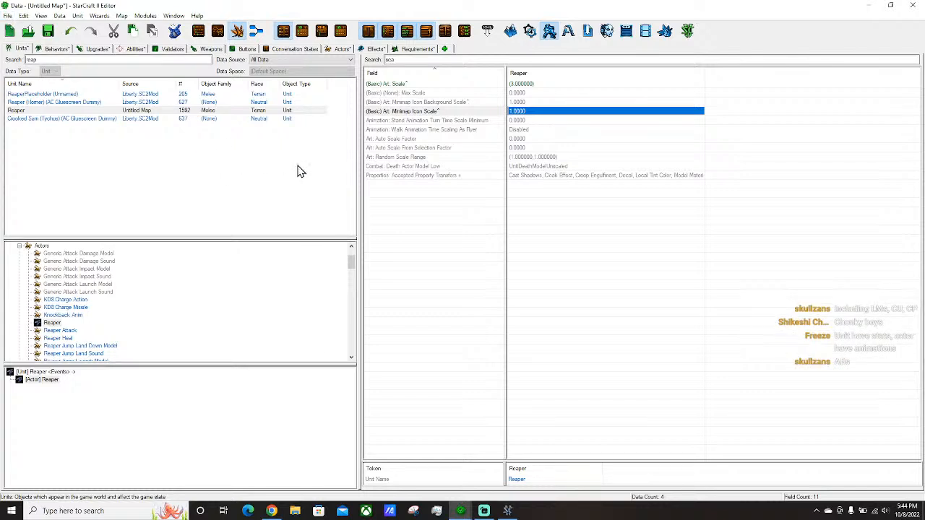
Filter the units by "coloss", select the Colossus unit, and clear the "sca" field filter
click(109, 172)
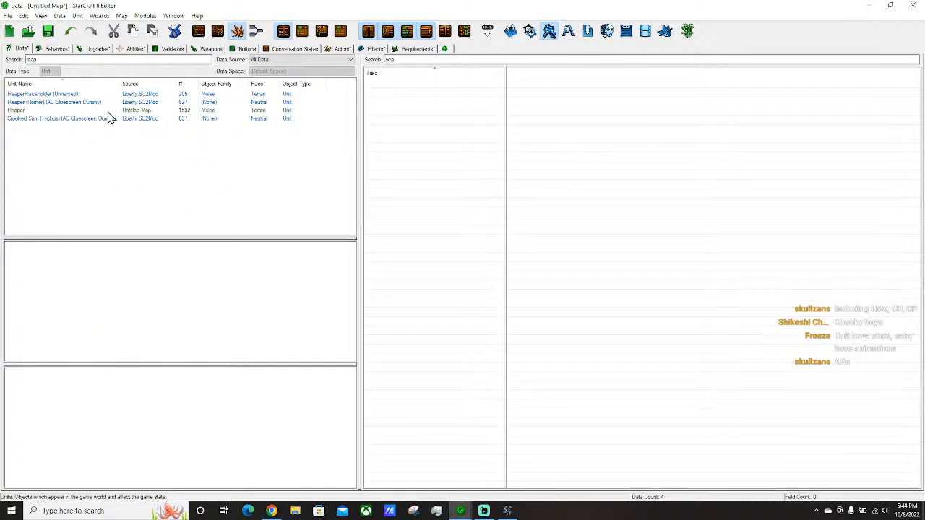
click(108, 110)
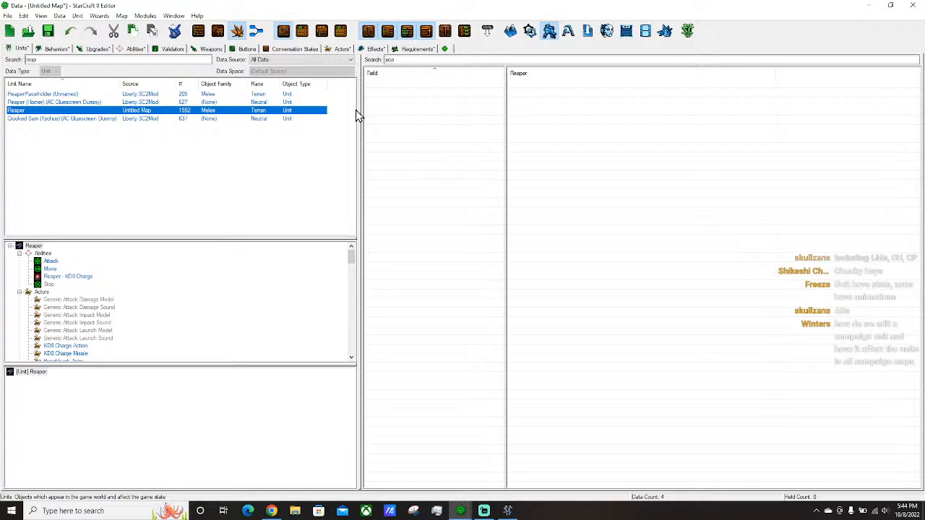
click(66, 62)
double_click(66, 61)
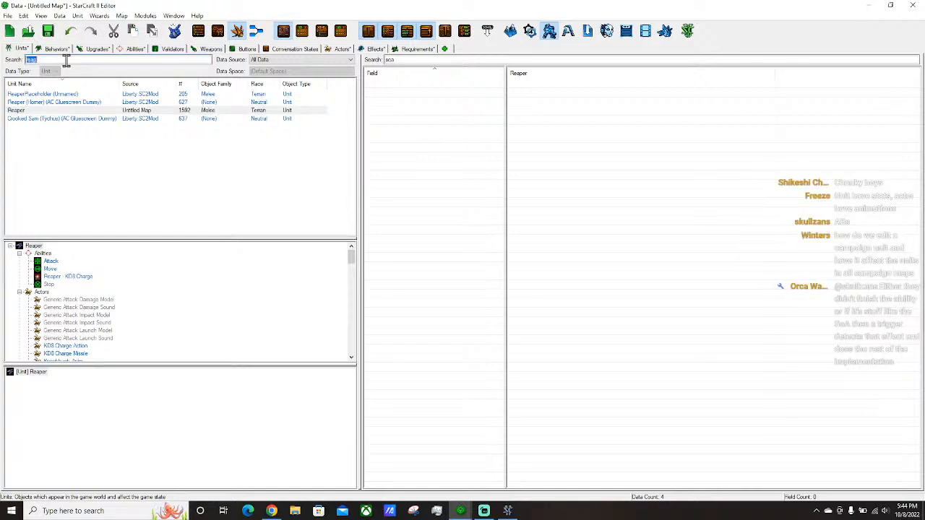
text(colossus)
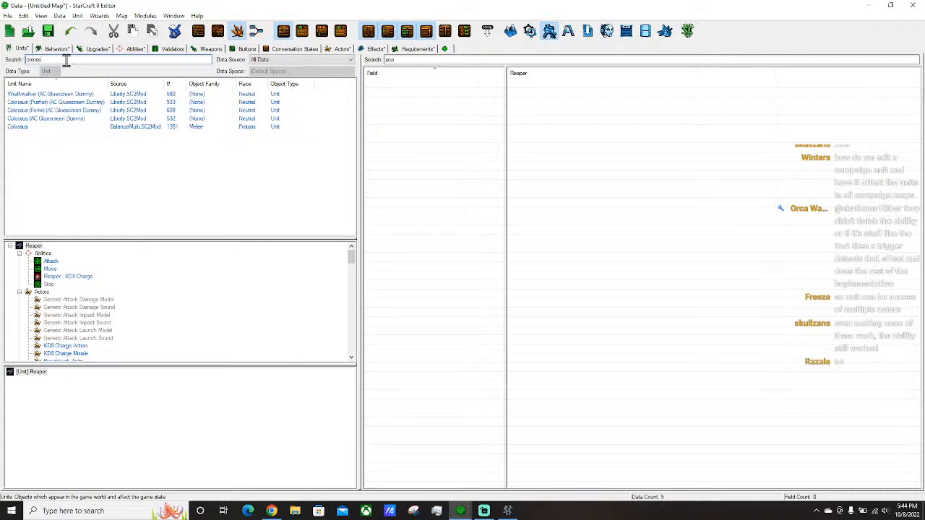
click(36, 127)
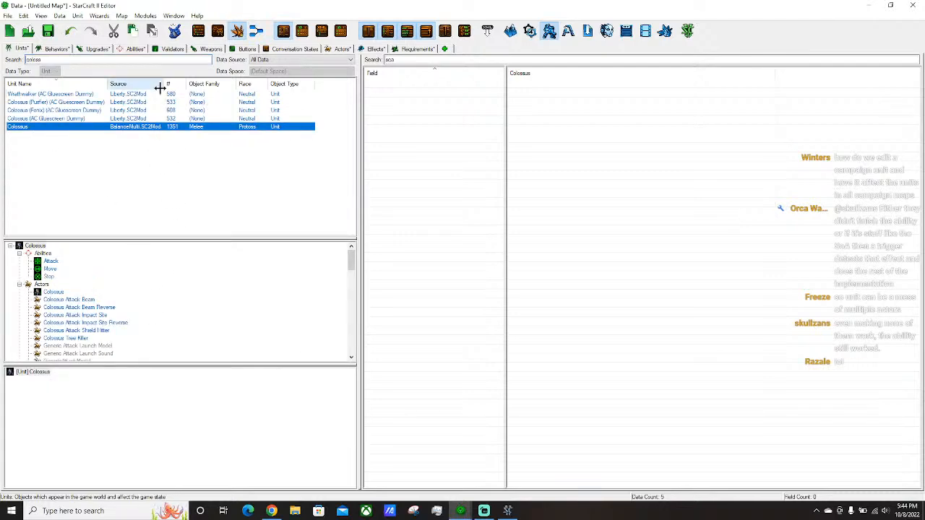
double_click(423, 59)
key(BackSpace)
Examine the Colossus weapons Thermal Beam and Thermal Lance, ending on the Thermal Lance's Range field
click(206, 49)
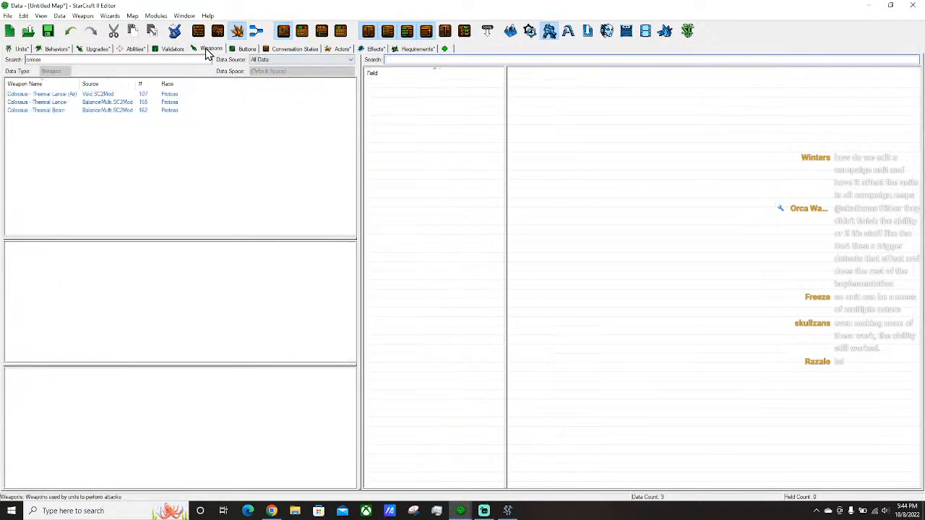
click(49, 110)
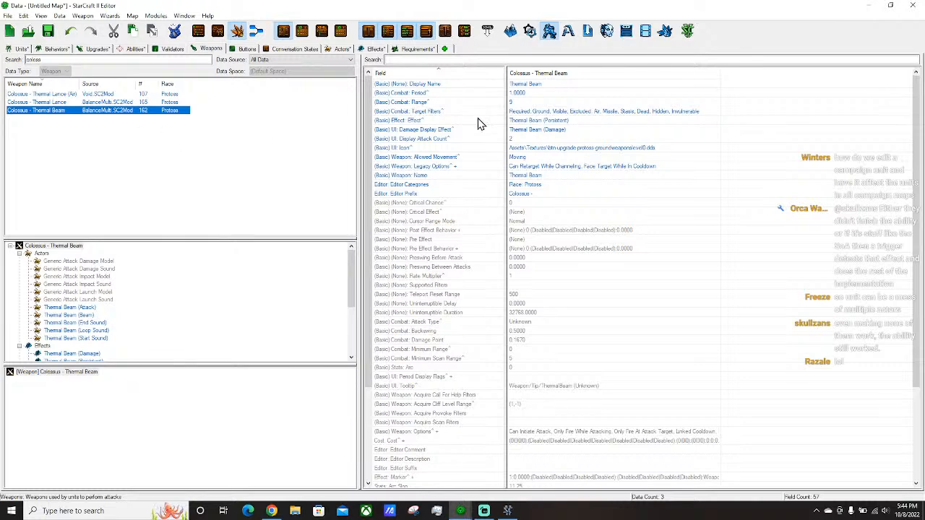
click(63, 104)
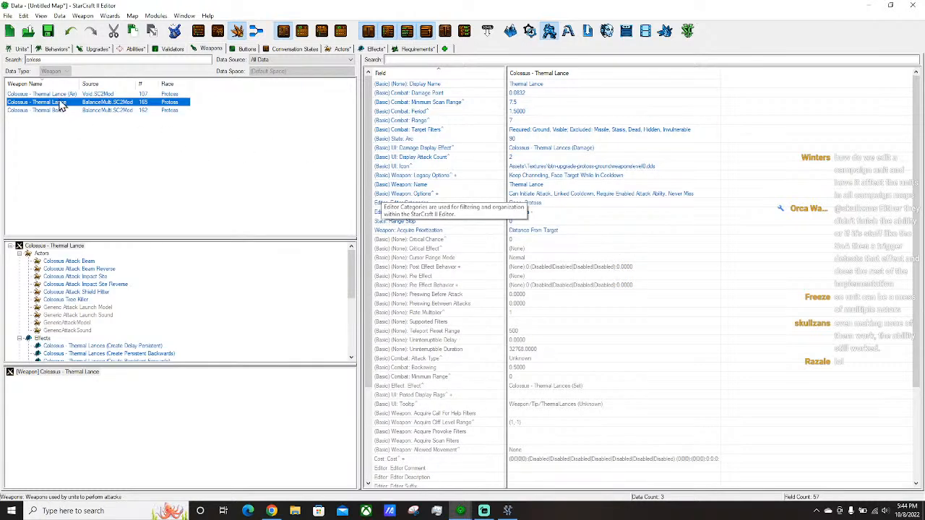
click(534, 121)
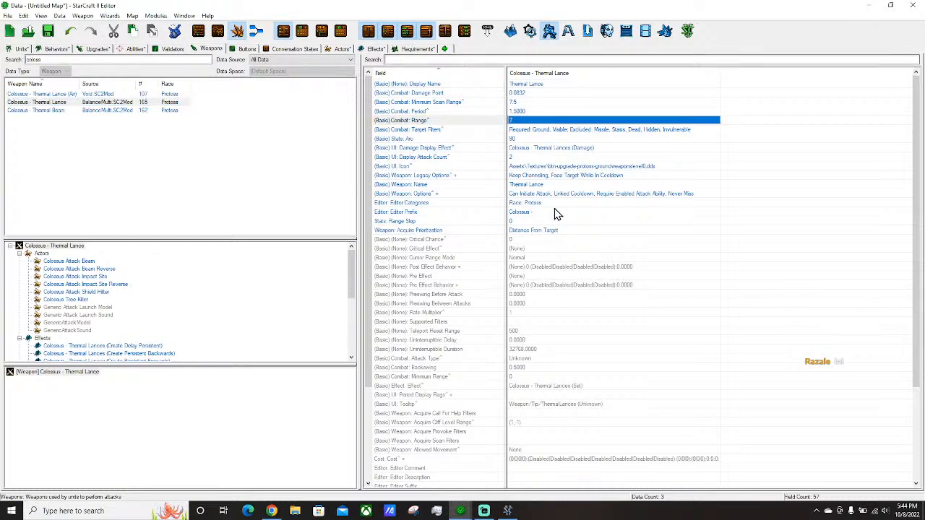
Review the map's document dependencies and the available standard dependencies, trying the Void Story (Campaign) option, and close without adding any
click(8, 15)
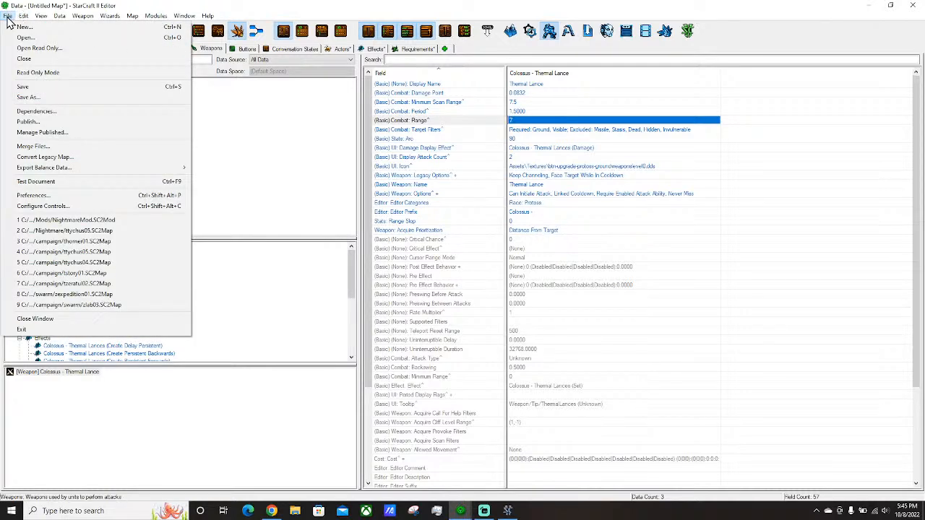
click(59, 113)
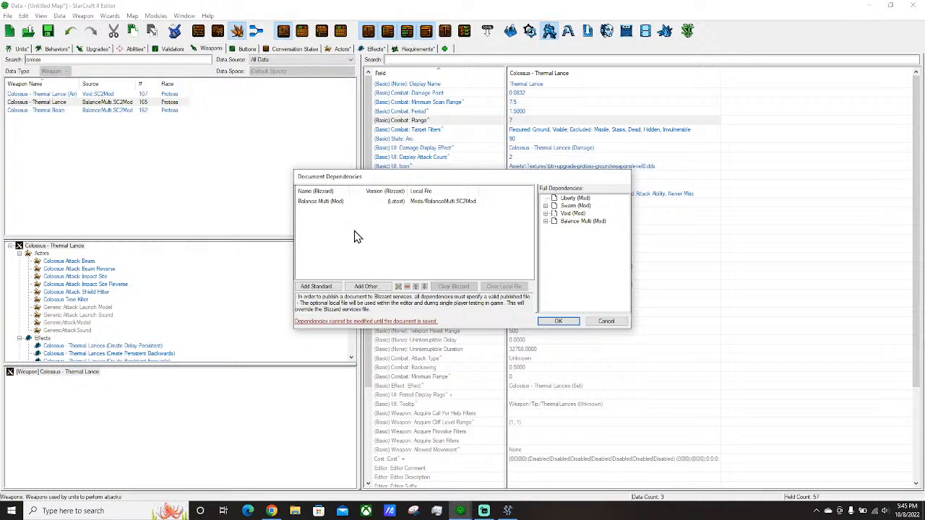
click(387, 203)
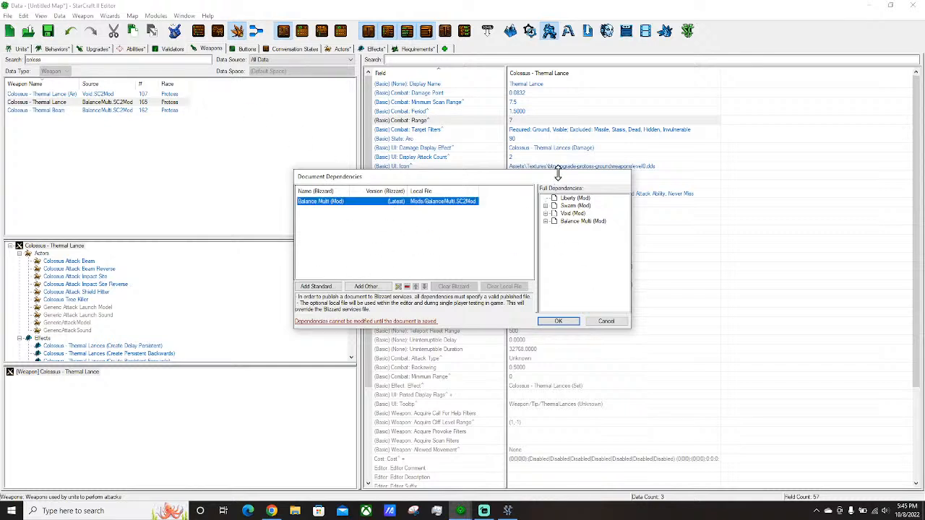
click(324, 291)
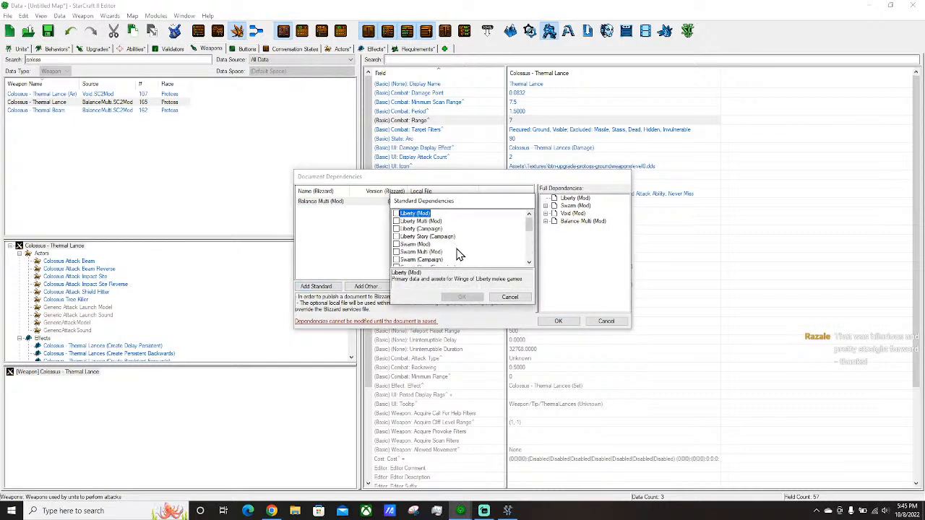
scroll(434, 246, down, 3)
click(397, 229)
click(396, 229)
click(396, 229)
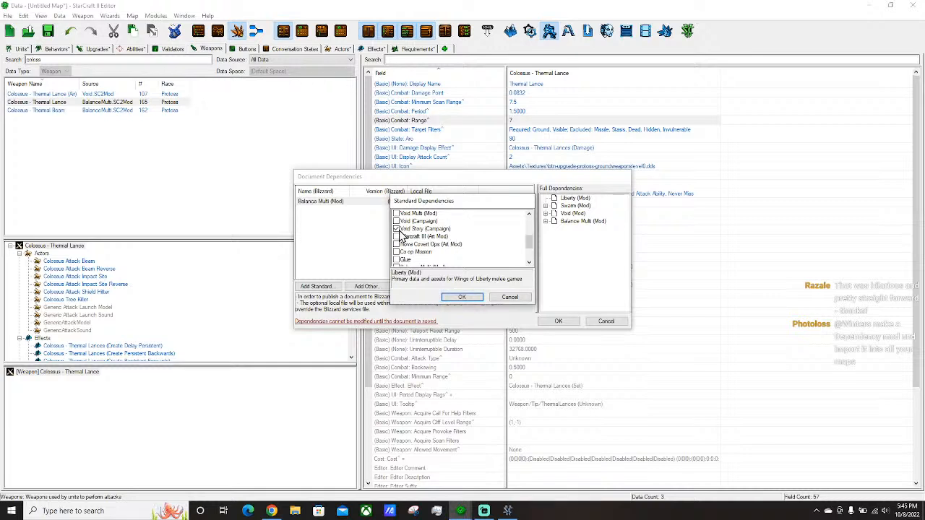
click(396, 229)
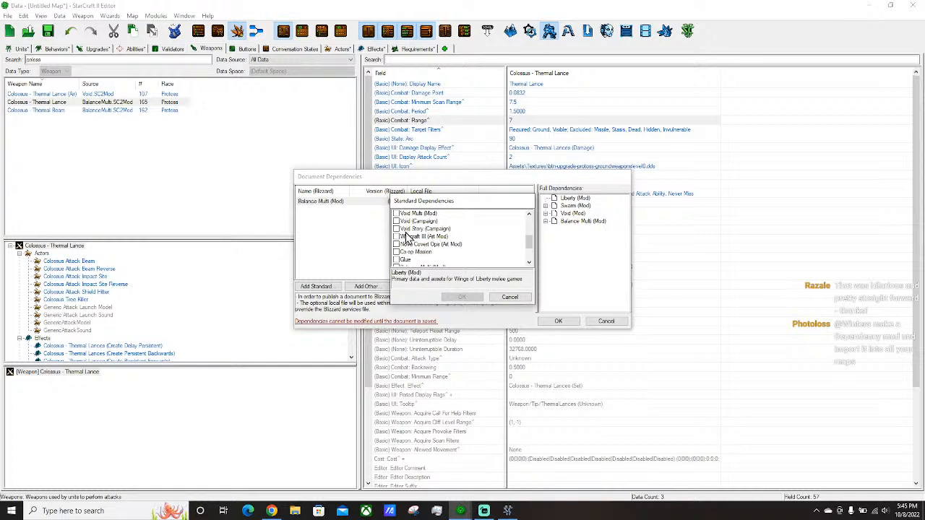
click(509, 298)
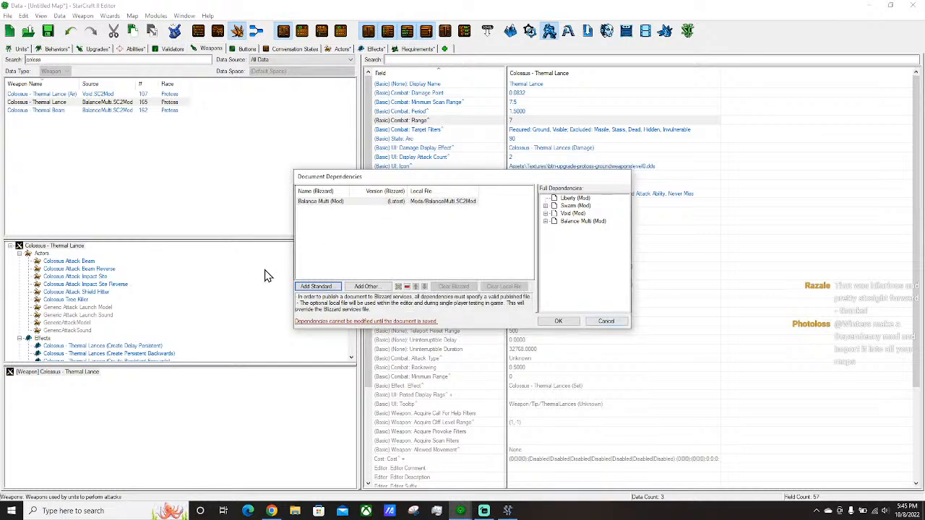
click(606, 321)
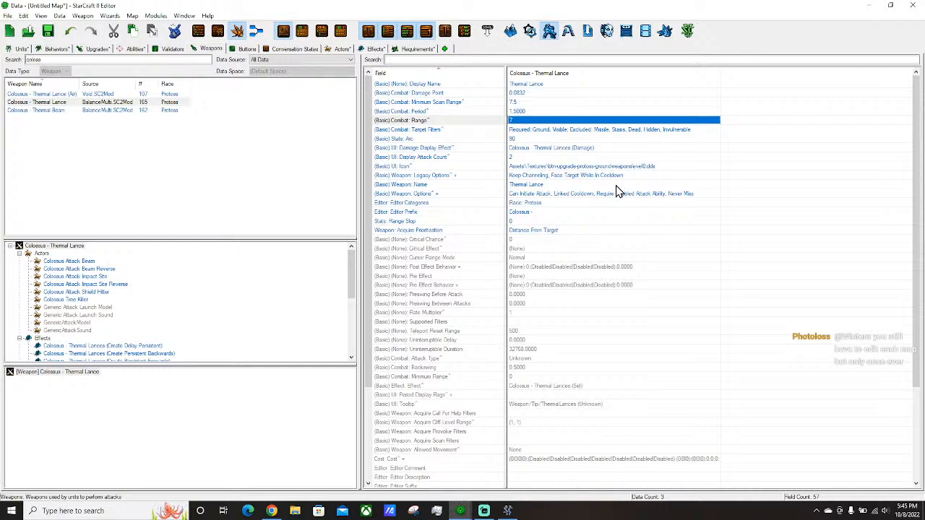
Start a new document, choose the Dependent Mod type to inspect it, and cancel the creation
click(135, 59)
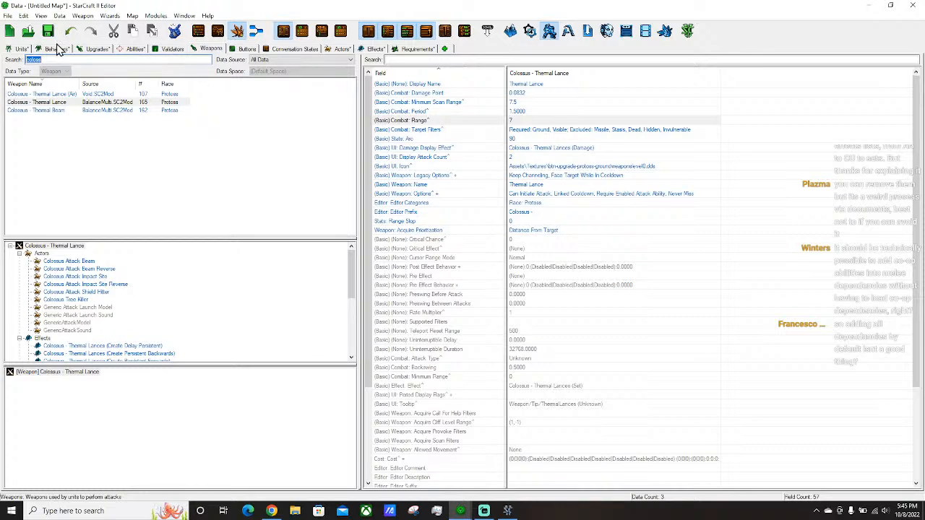
click(9, 30)
click(362, 264)
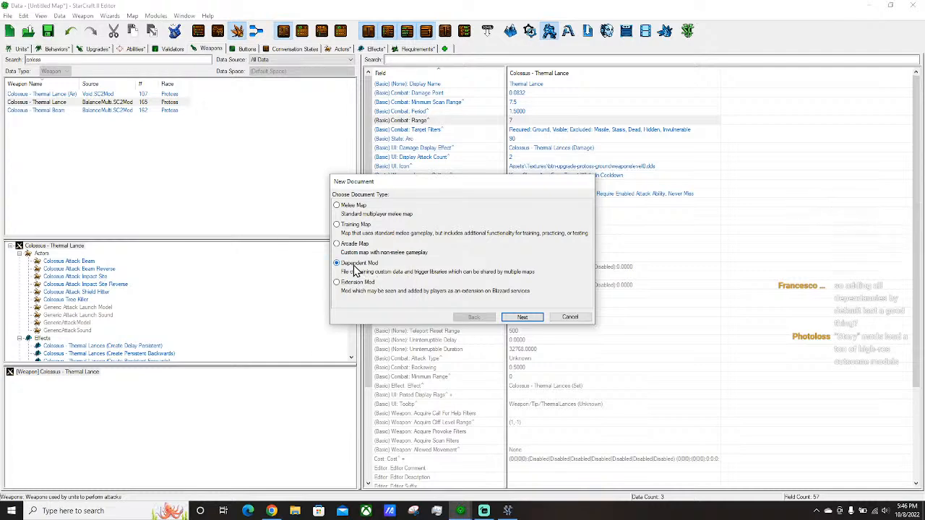
click(569, 316)
View the map's current dependency list and its full dependencies, and close it without changes
click(7, 15)
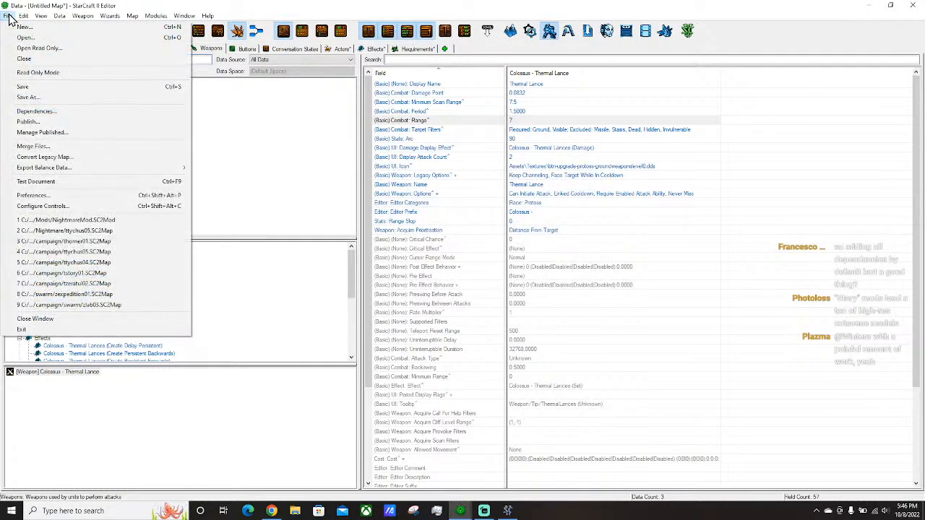
click(49, 123)
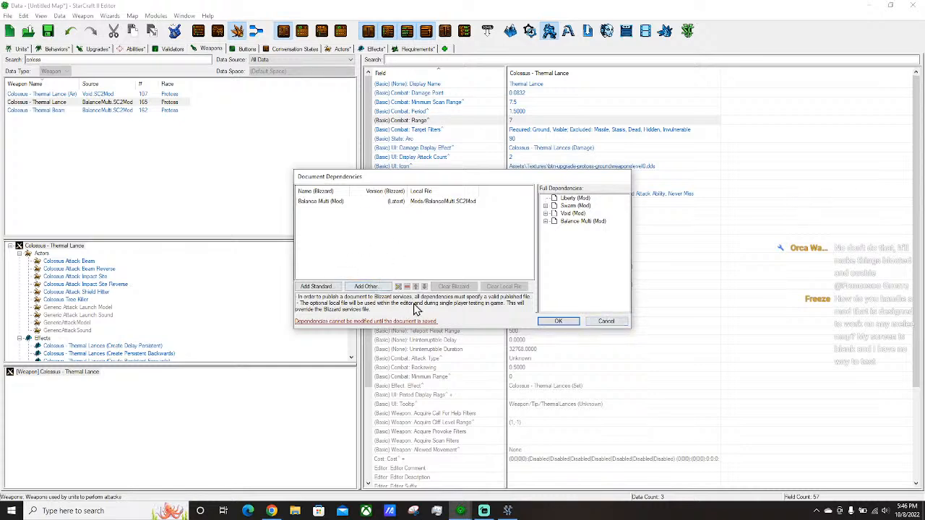
click(617, 322)
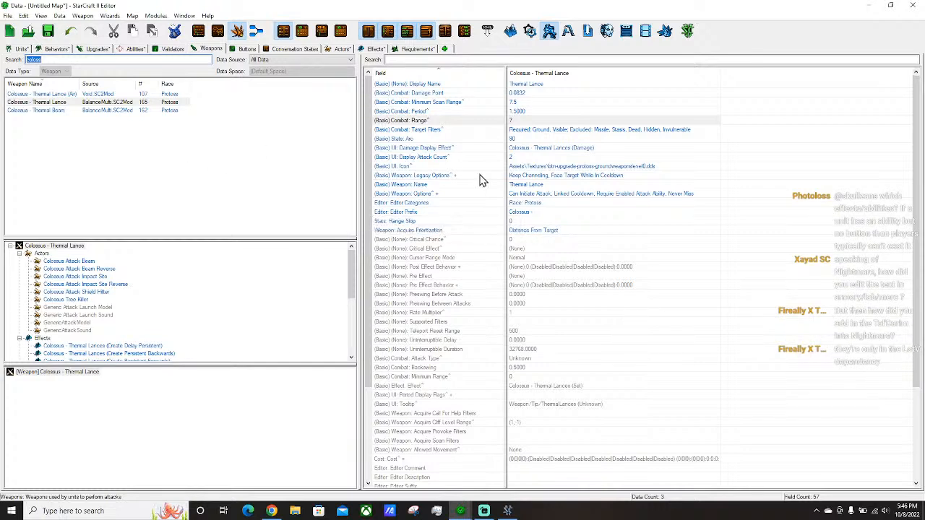
Compare the Void (Campaign) and Void Story (Campaign) descriptions among the standard dependencies, and dismiss the list without adding either
click(8, 15)
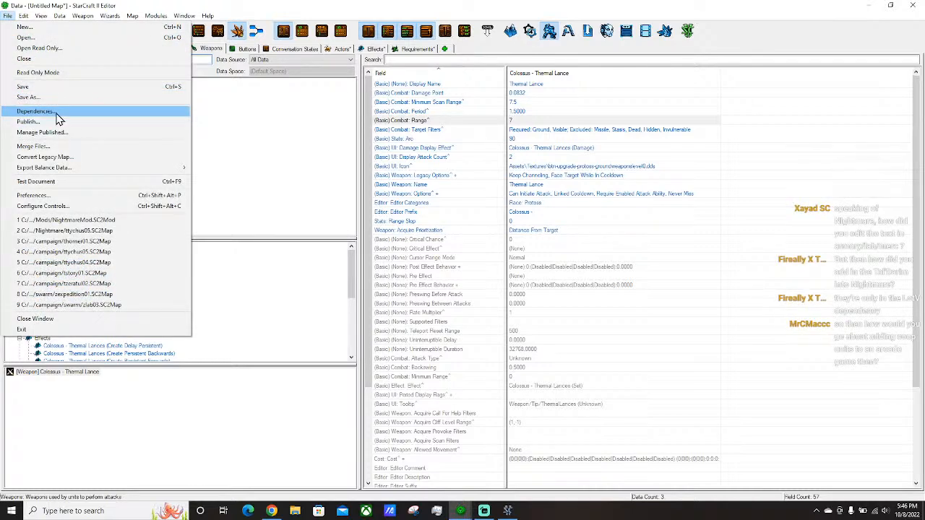
click(57, 118)
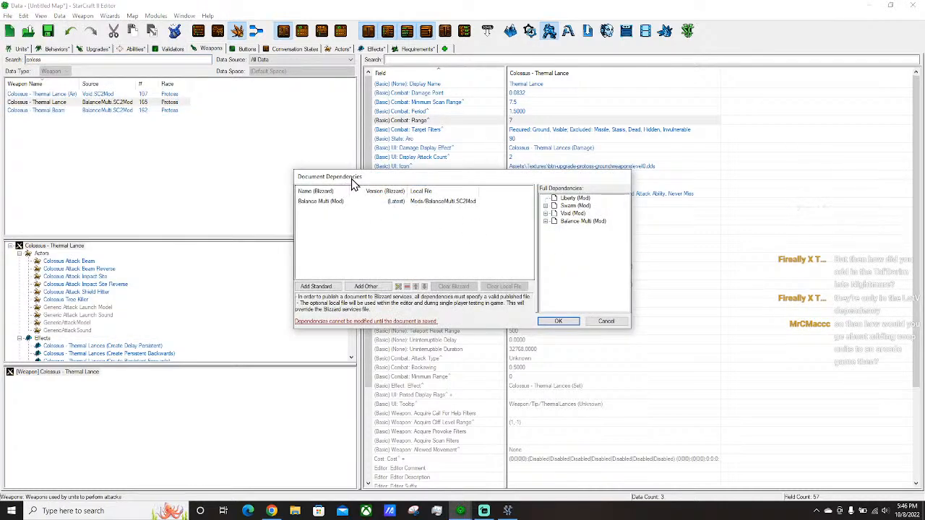
drag(352, 184, 379, 123)
click(345, 226)
scroll(431, 252, down, 2)
scroll(431, 252, up, 3)
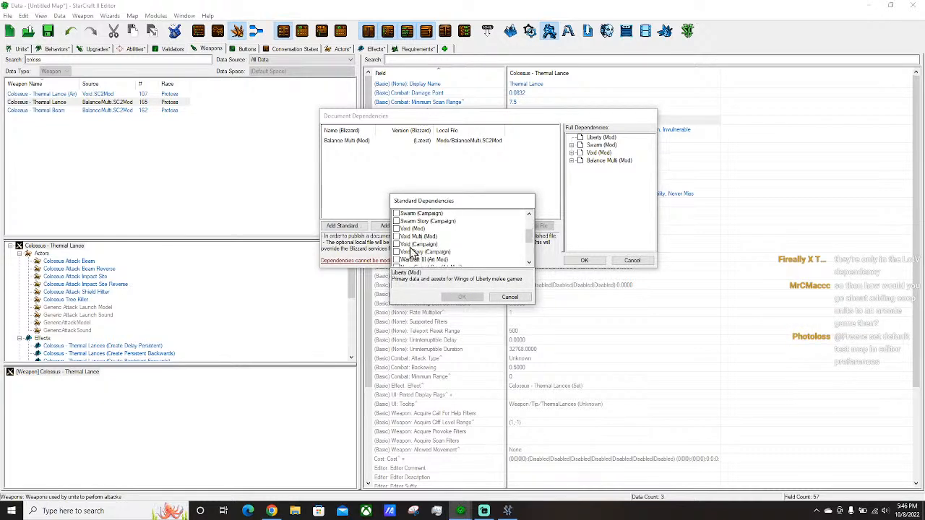
click(421, 245)
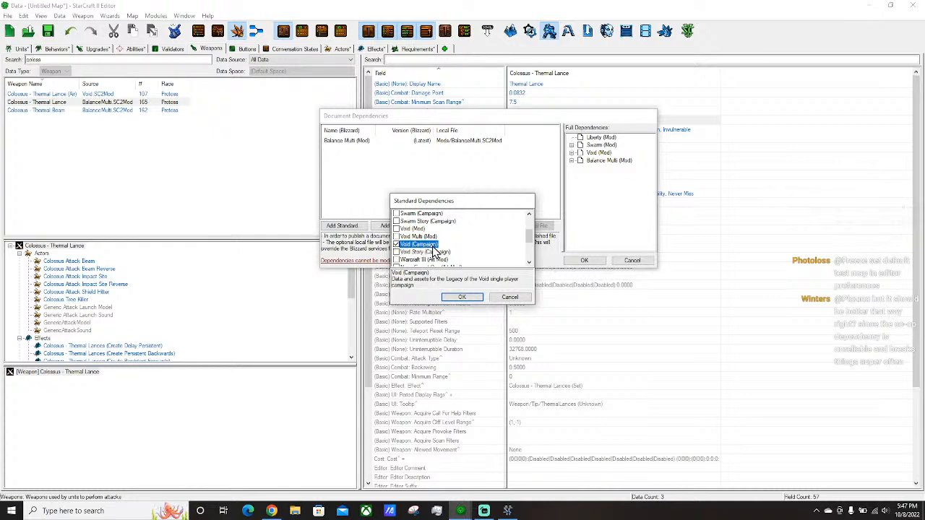
click(435, 253)
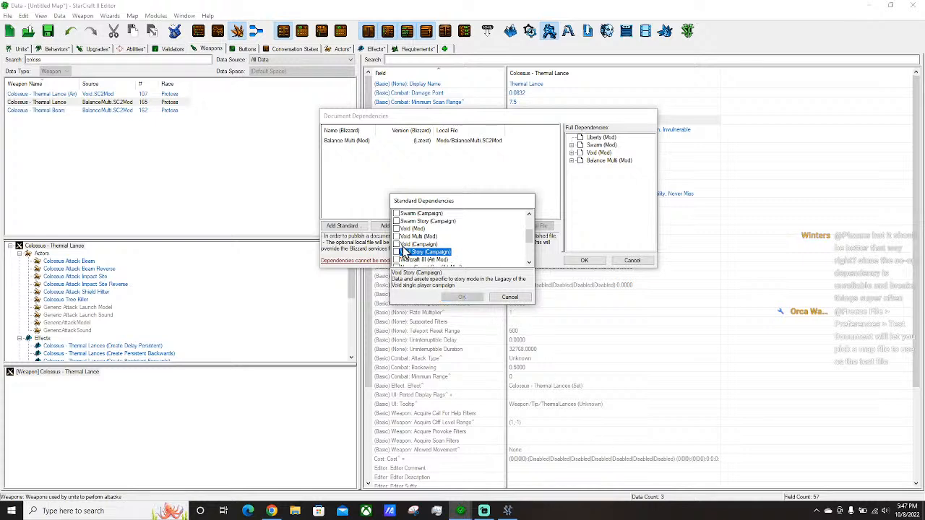
click(411, 244)
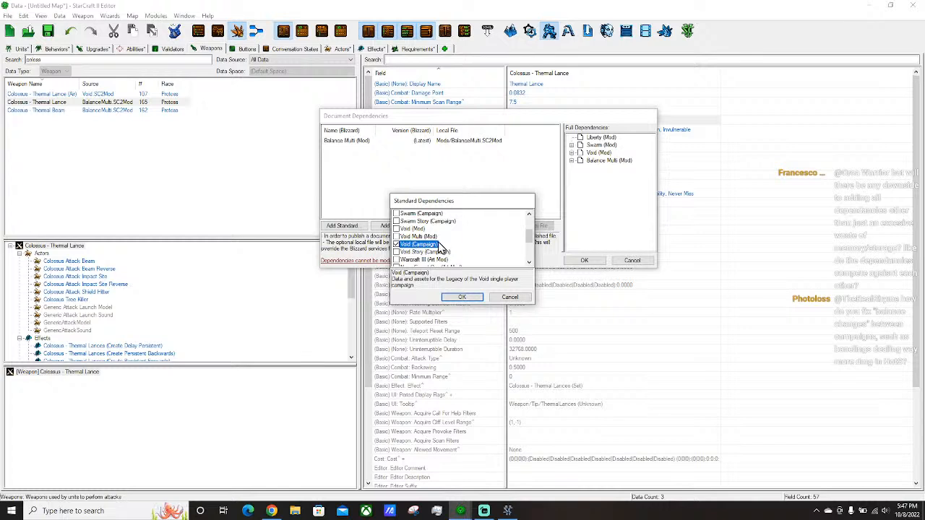
click(506, 298)
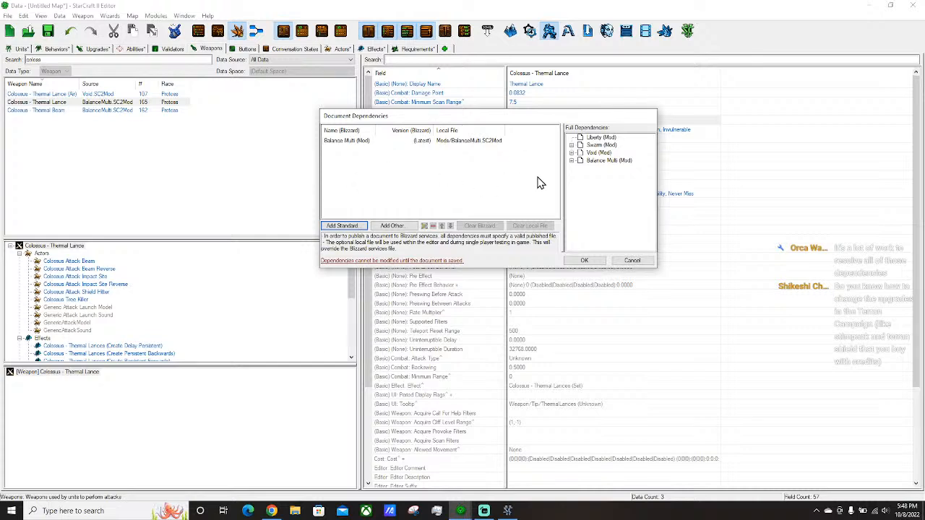
Browse the local mod files available as other dependencies, inspect alliedcommanders.sc2mod, and close the dependencies without adding it
click(401, 227)
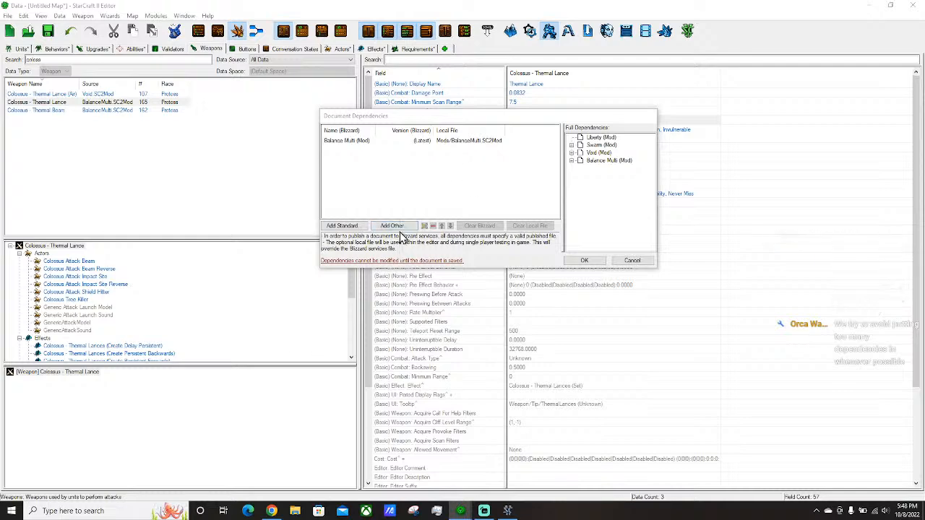
click(153, 192)
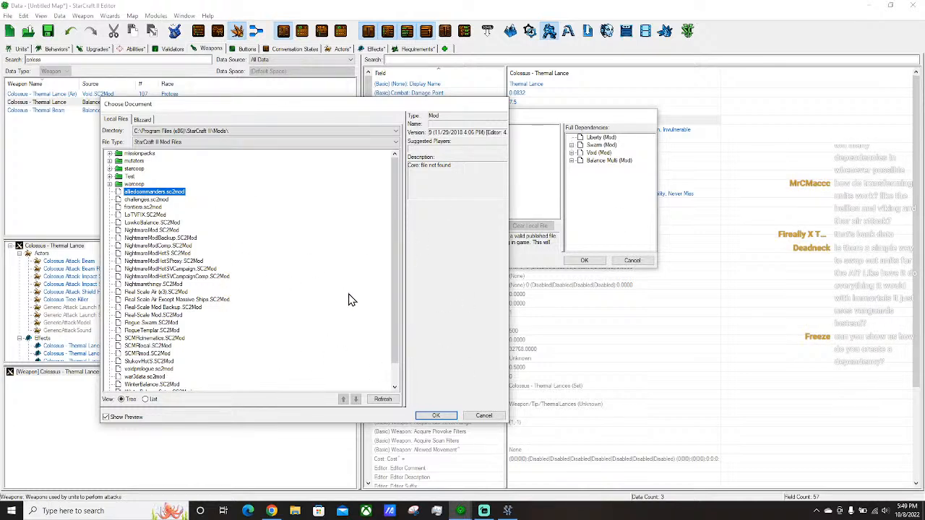
click(484, 416)
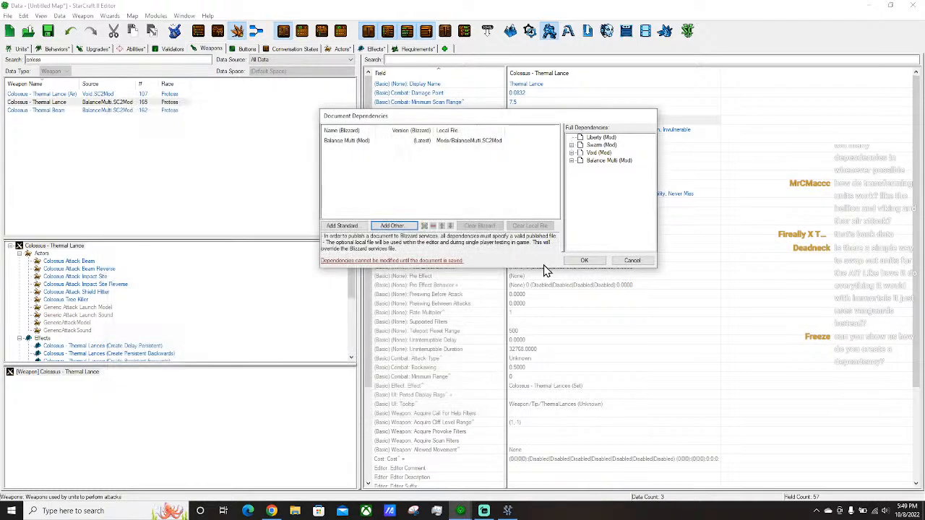
click(632, 260)
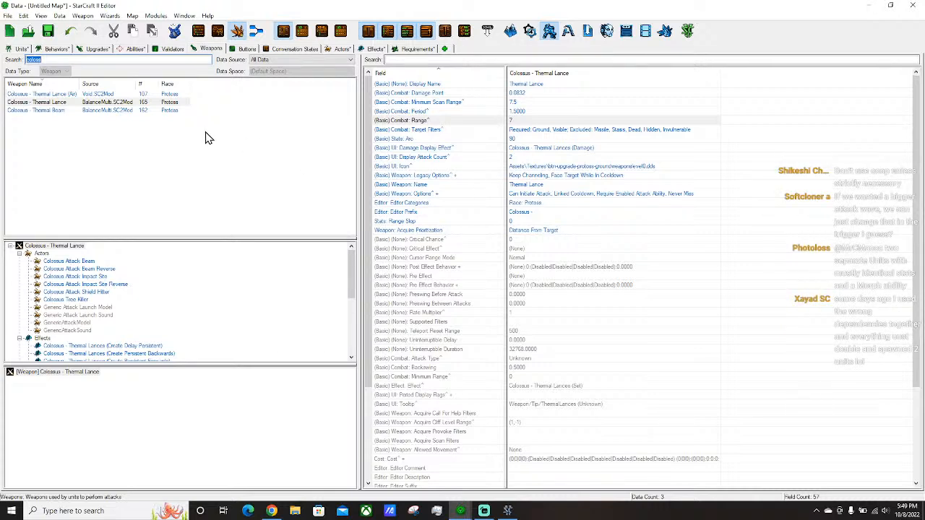
click(244, 203)
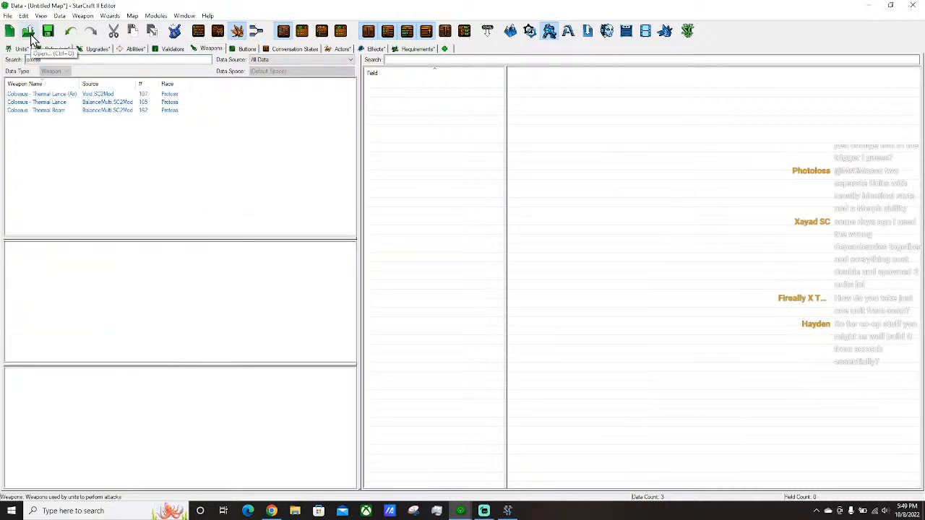
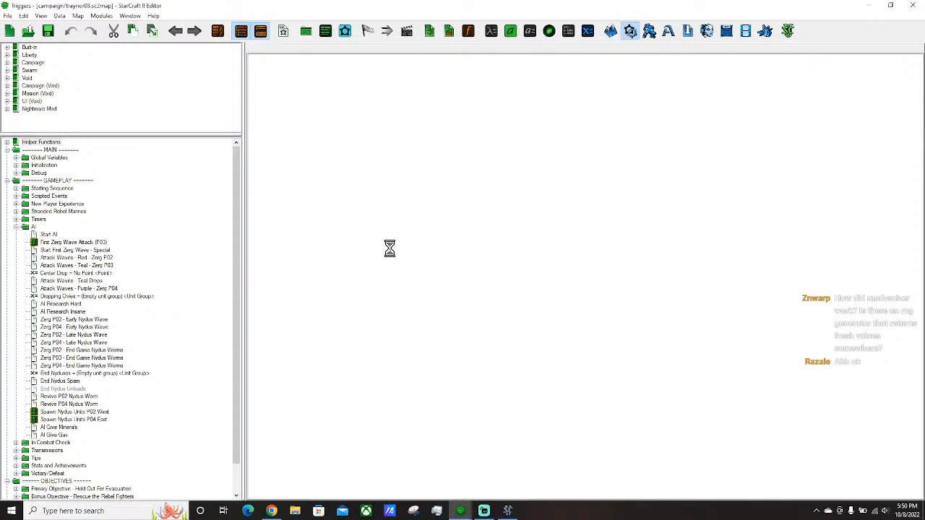
Hide all of the map's regions in the terrain editor by switching off Show In Editor for every one
scroll(407, 256, down, 3)
scroll(419, 264, up, 8)
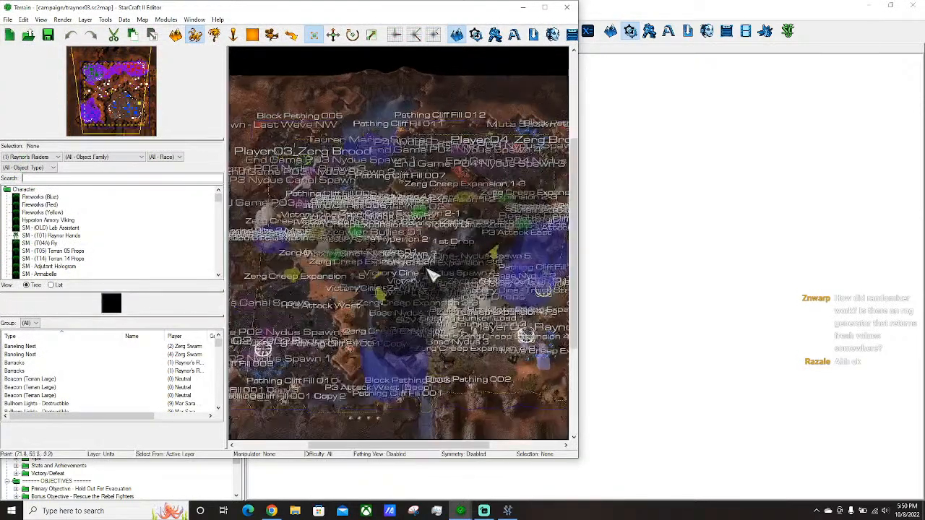
scroll(457, 288, up, 4)
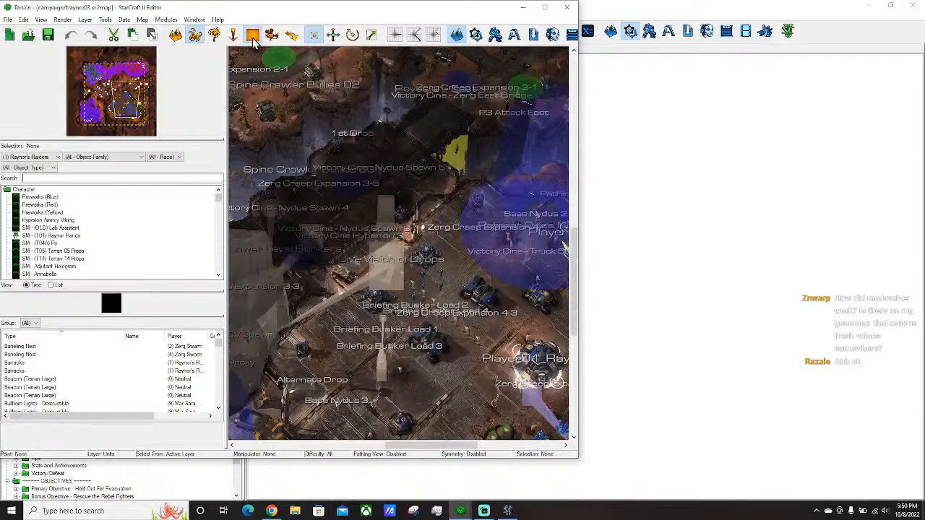
click(252, 34)
click(121, 228)
key(ctrl+a)
right_click(104, 231)
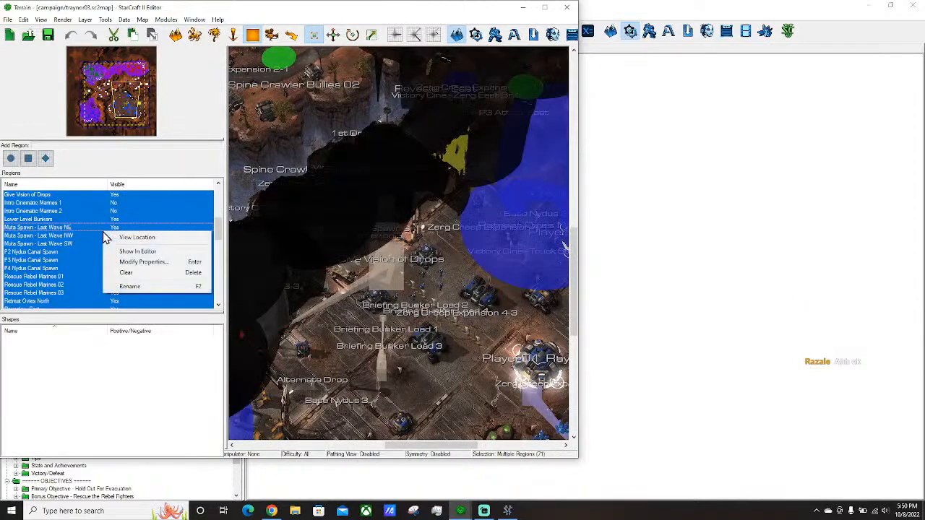
click(153, 253)
right_click(131, 244)
click(155, 262)
scroll(549, 228, up, 5)
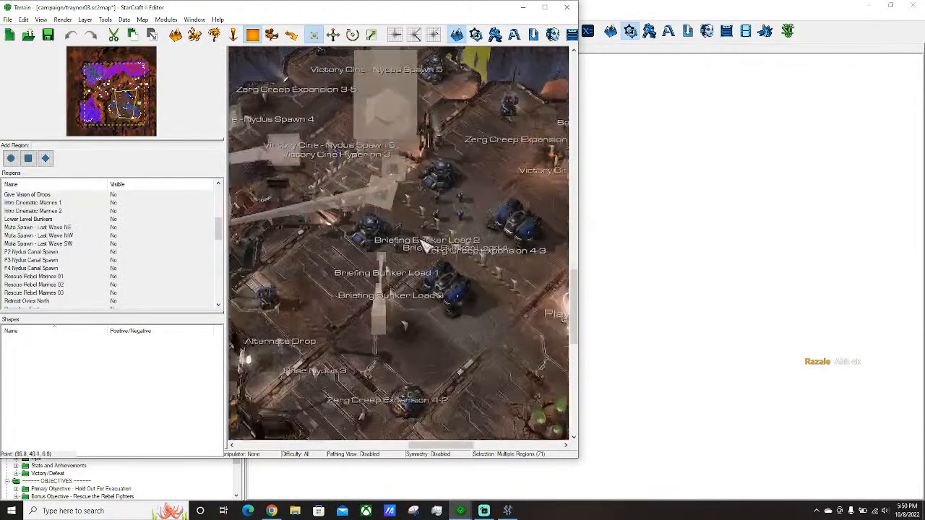
scroll(549, 228, down, 2)
right_drag(526, 78, 371, 202)
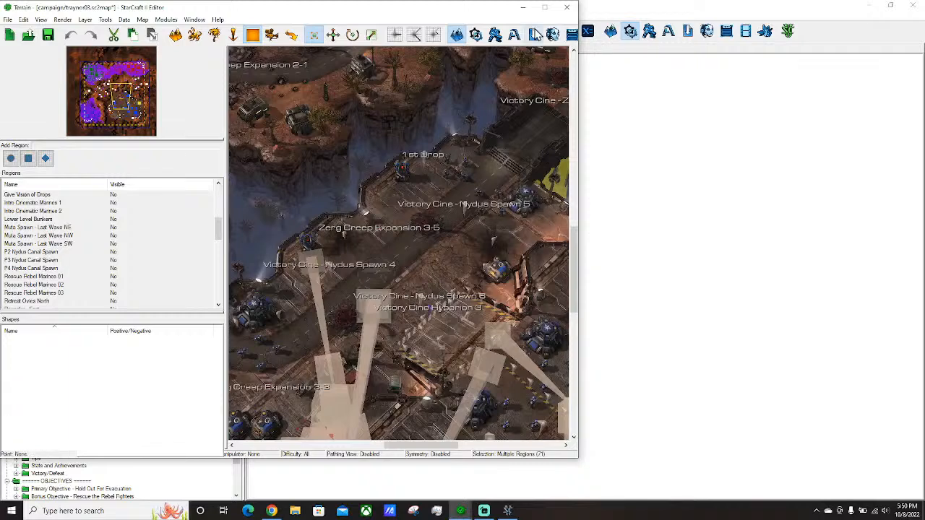
right_drag(468, 137, 352, 196)
Return to the triggers, open Attack Waves - Red - Zerg P02 and read through its attack wave actions
click(478, 37)
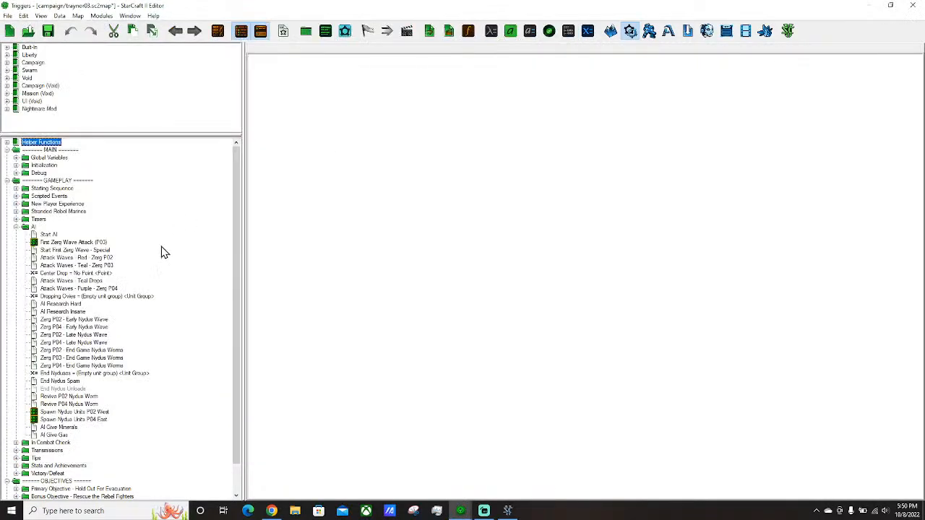
scroll(118, 258, down, 2)
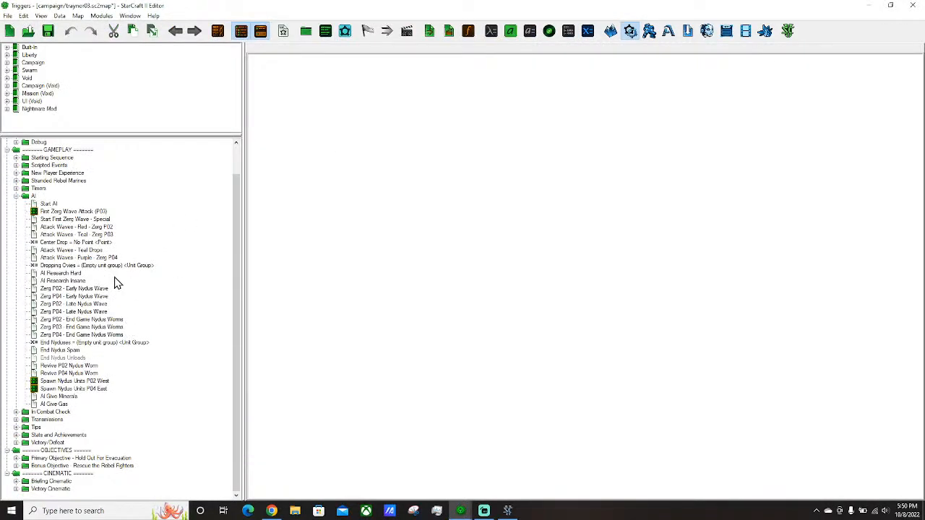
scroll(46, 217, up, 2)
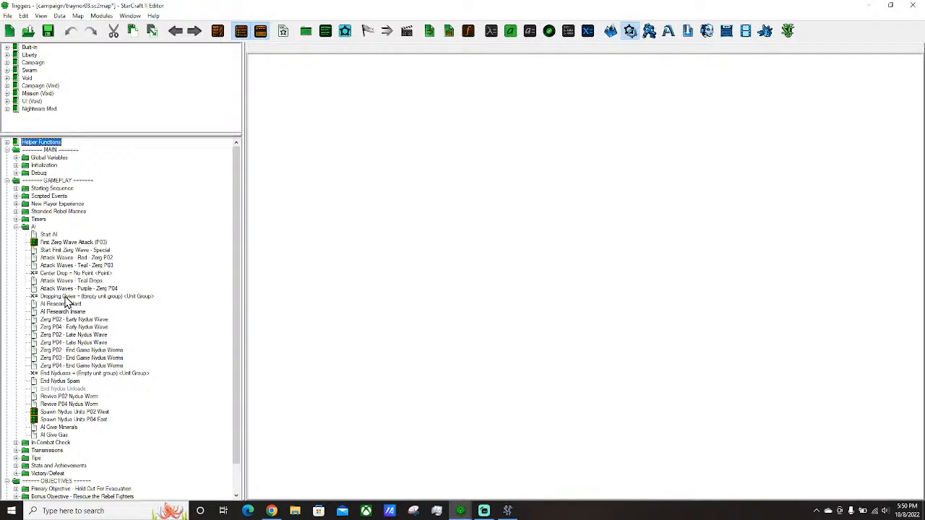
scroll(80, 289, down, 2)
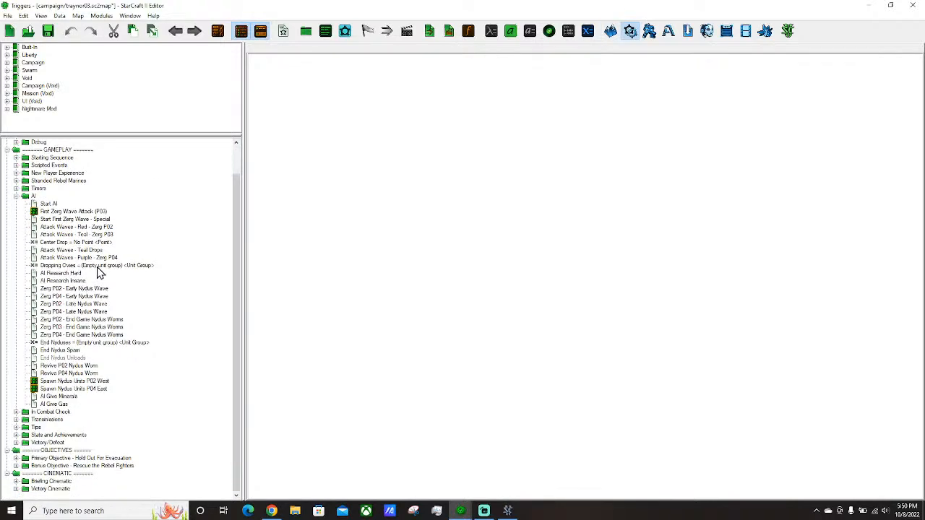
click(72, 235)
click(80, 227)
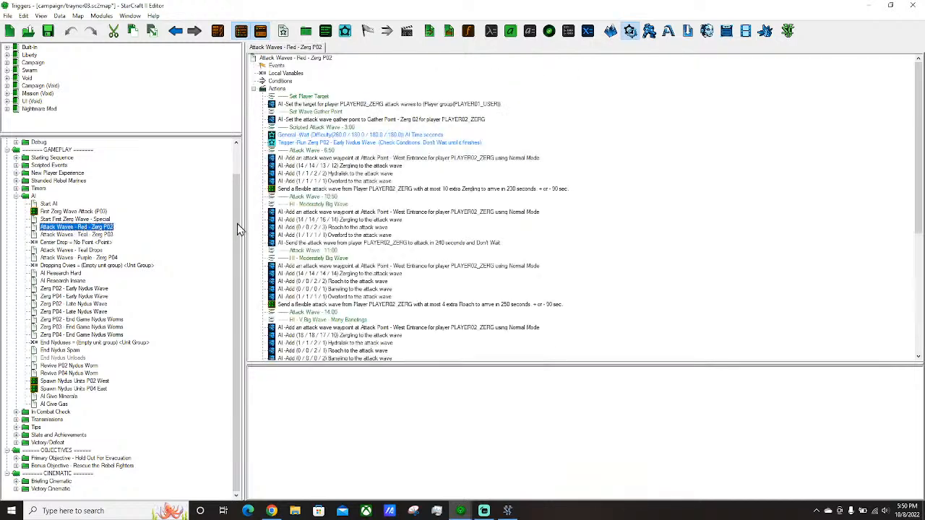
scroll(504, 189, down, 4)
scroll(503, 189, up, 4)
click(489, 200)
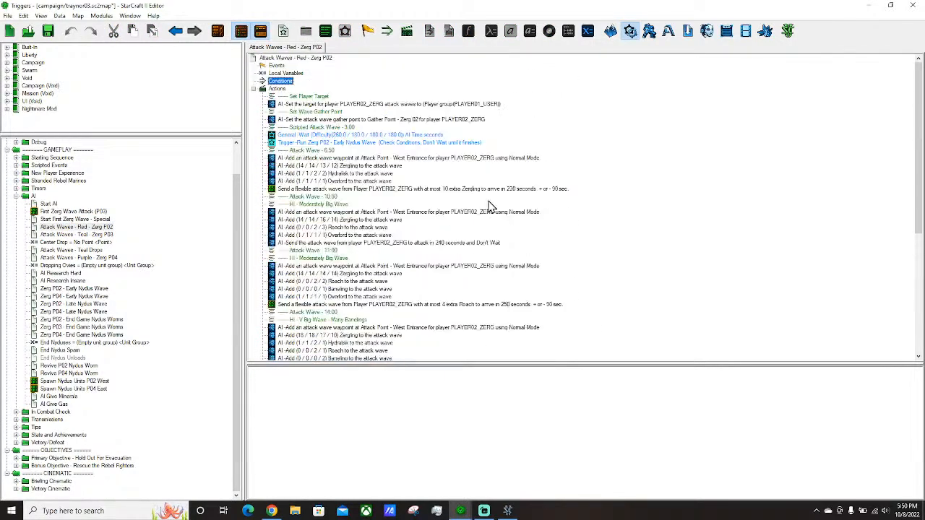
scroll(520, 239, down, 4)
scroll(433, 231, up, 4)
scroll(362, 145, down, 5)
scroll(346, 216, down, 1)
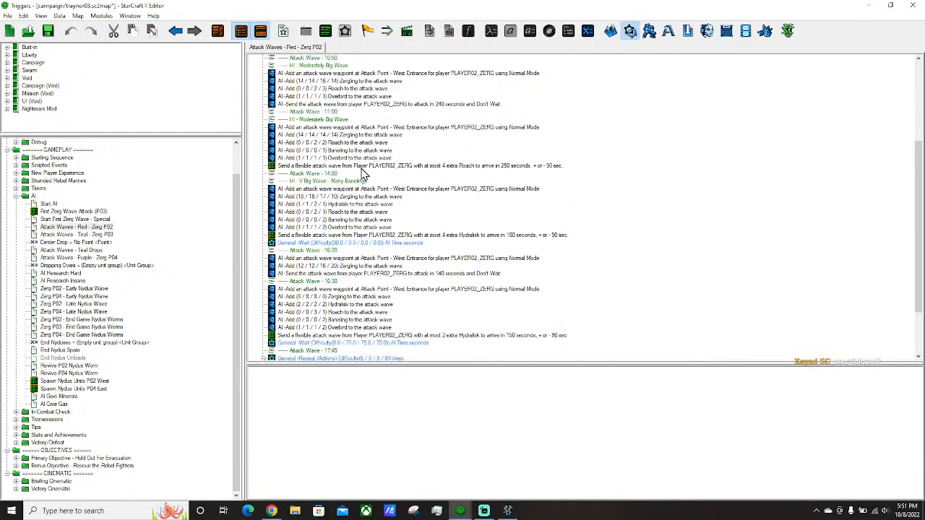
Set the Expert Count of Zerglings in the 11:00 attack wave to 30
click(339, 136)
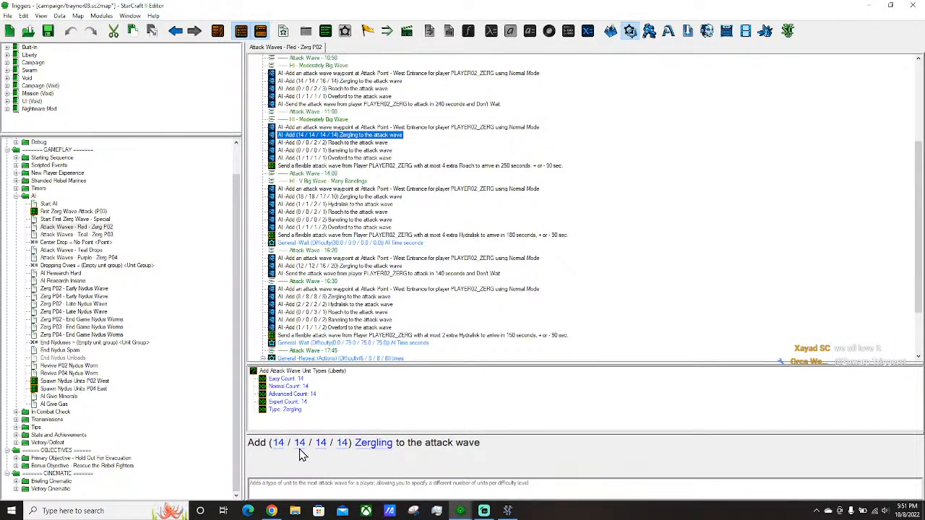
click(343, 443)
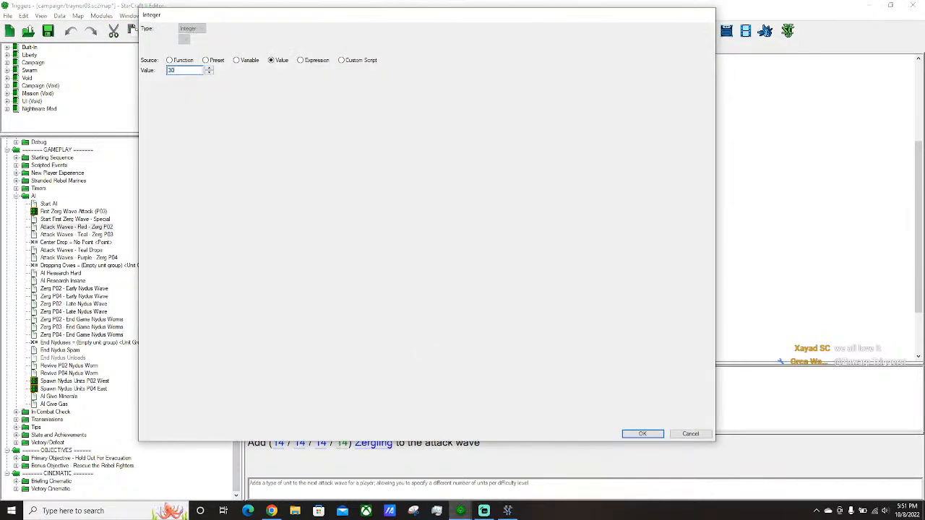
key(Return)
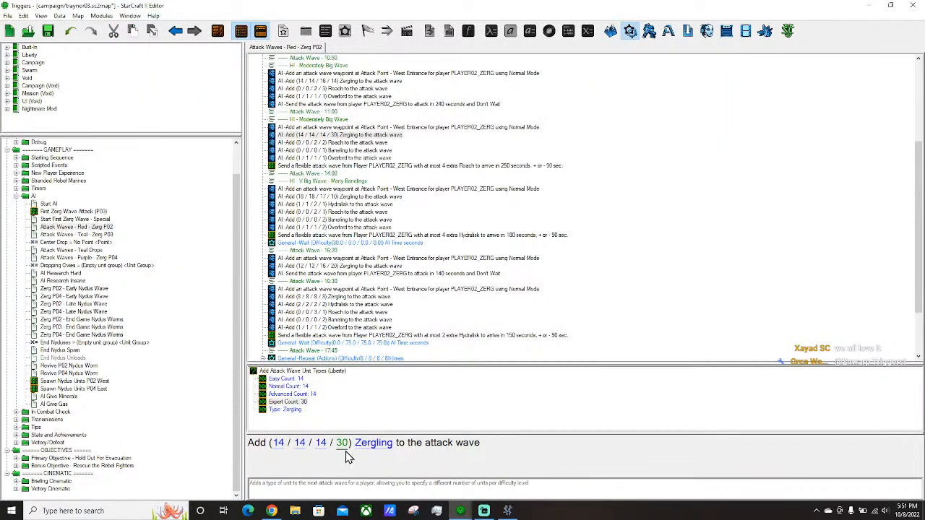
Examine the unit-adding actions of the 16:30 attack wave and the Send Attack Wave action of the 16:20 wave
scroll(405, 260, down, 3)
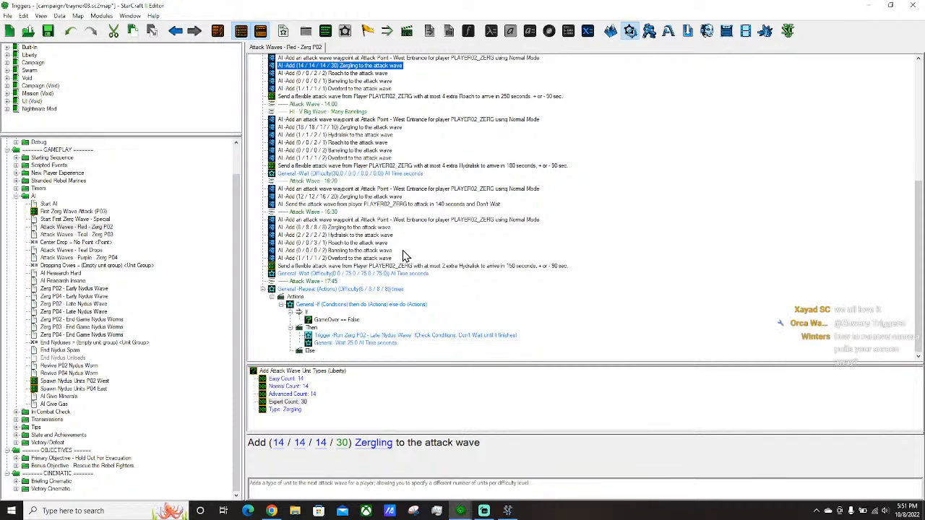
click(356, 243)
click(355, 228)
click(359, 234)
click(346, 227)
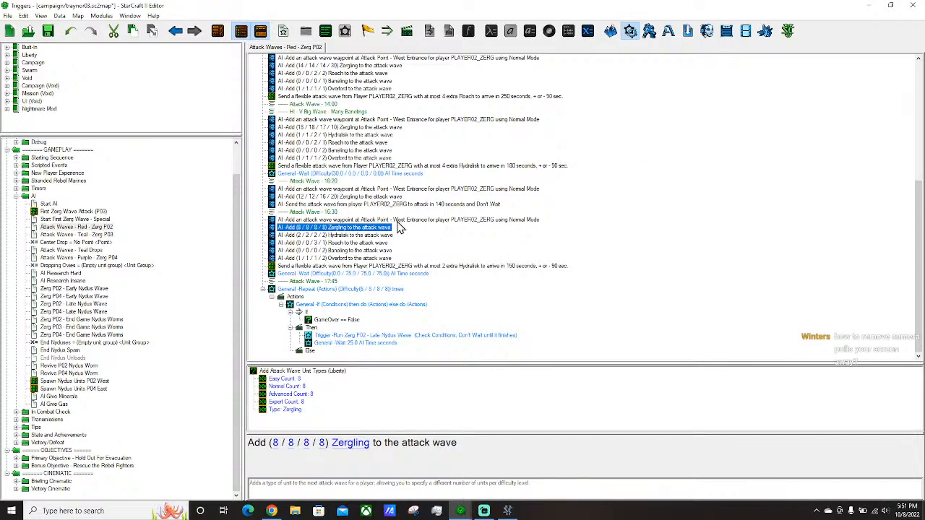
click(356, 205)
scroll(422, 186, up, 5)
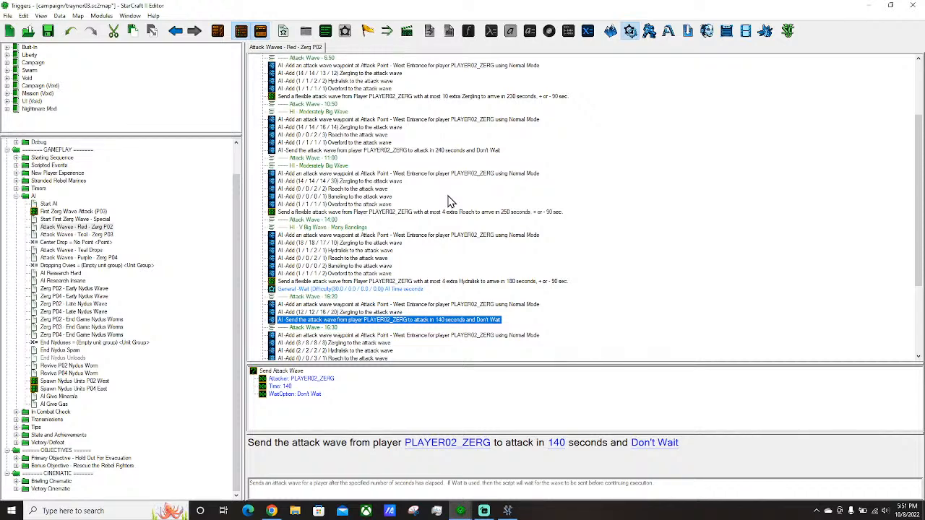
scroll(448, 201, down, 2)
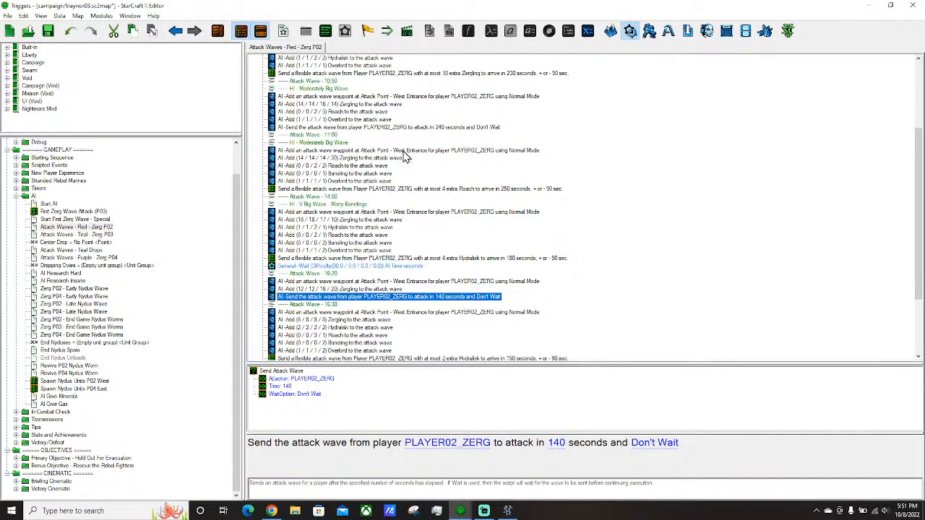
scroll(462, 202, up, 3)
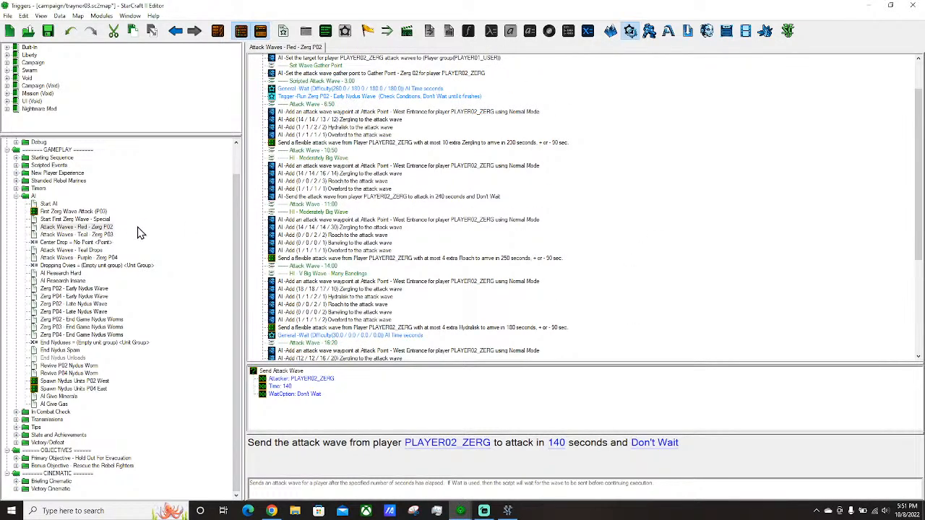
Inspect the Zerg base area in the north of the terrain map, and return to the triggers
click(610, 30)
click(127, 76)
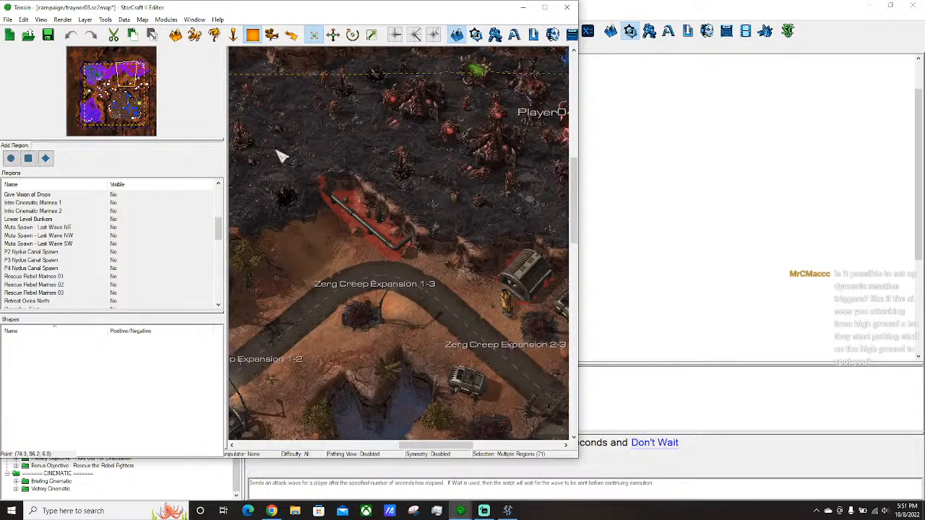
right_drag(415, 269, 474, 57)
click(476, 33)
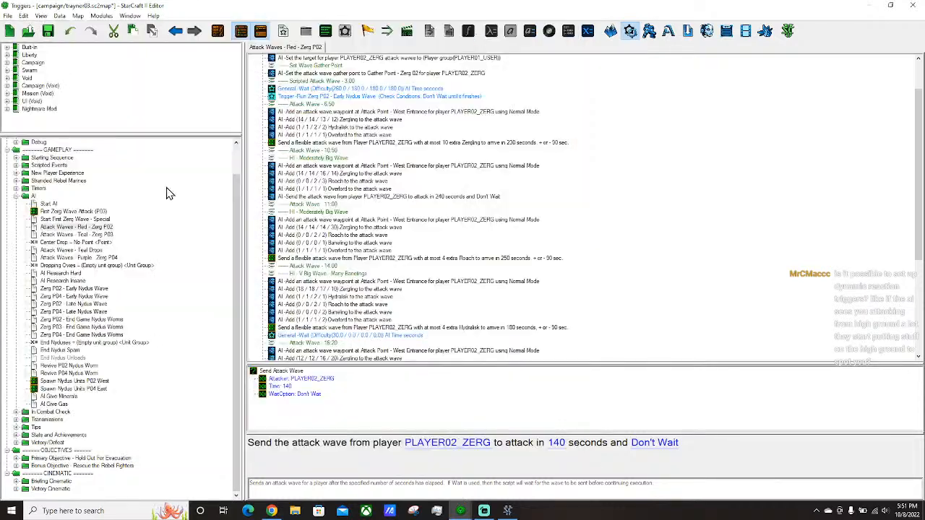
Open Attack Waves - Teal - Zerg P03 and read its waypoints, Mutalisk waves and difficulty conditions
click(93, 242)
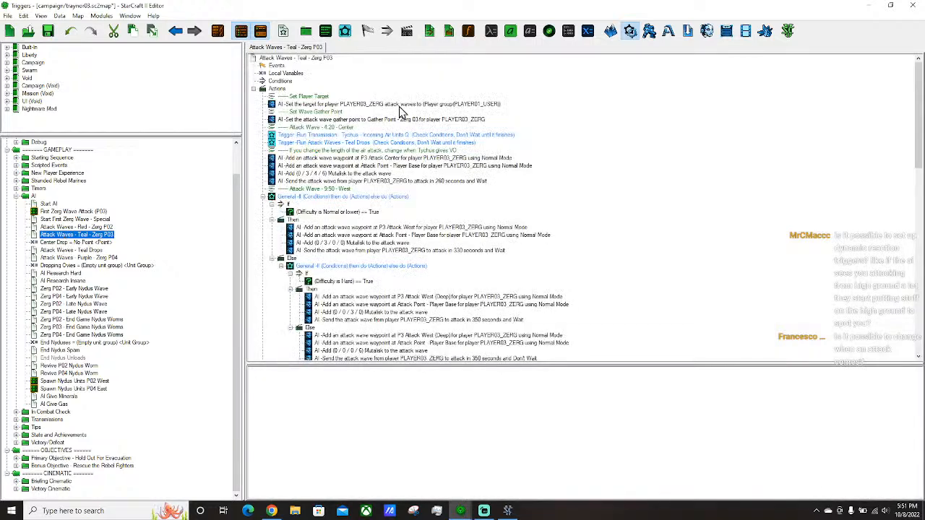
scroll(455, 268, down, 3)
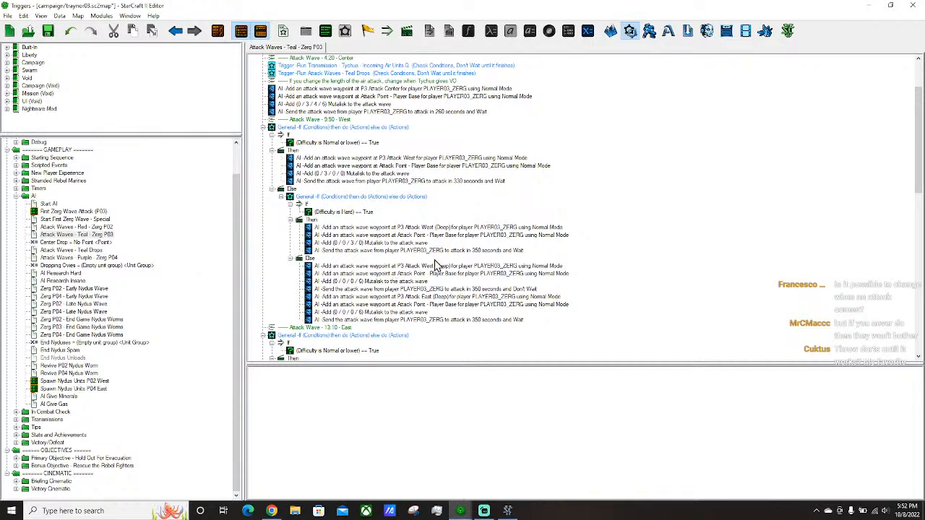
scroll(447, 323, down, 1)
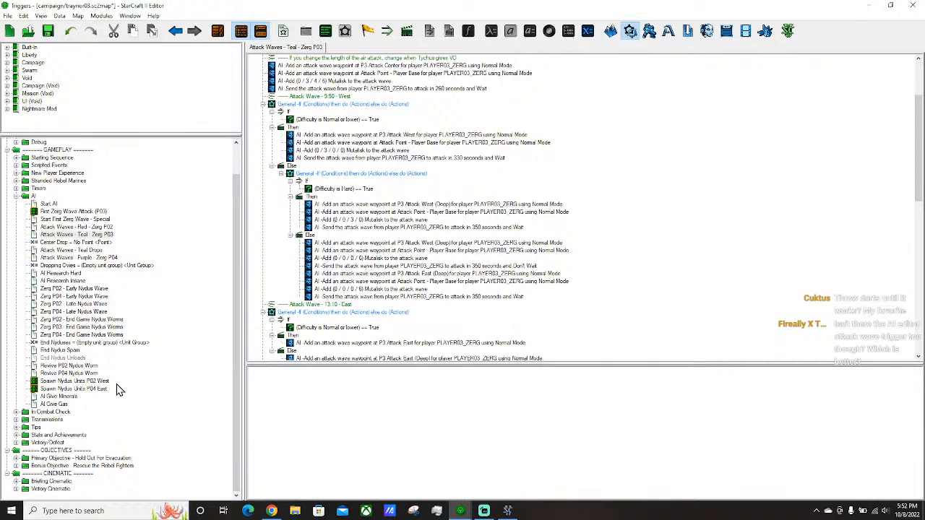
Search the map's triggers for the text "pan"
key(ctrl+f)
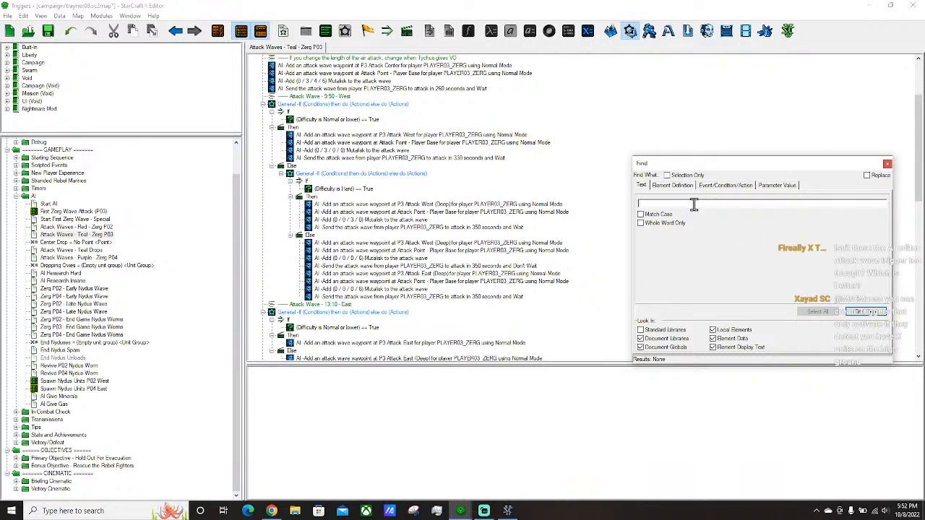
text(pan)
key(Return)
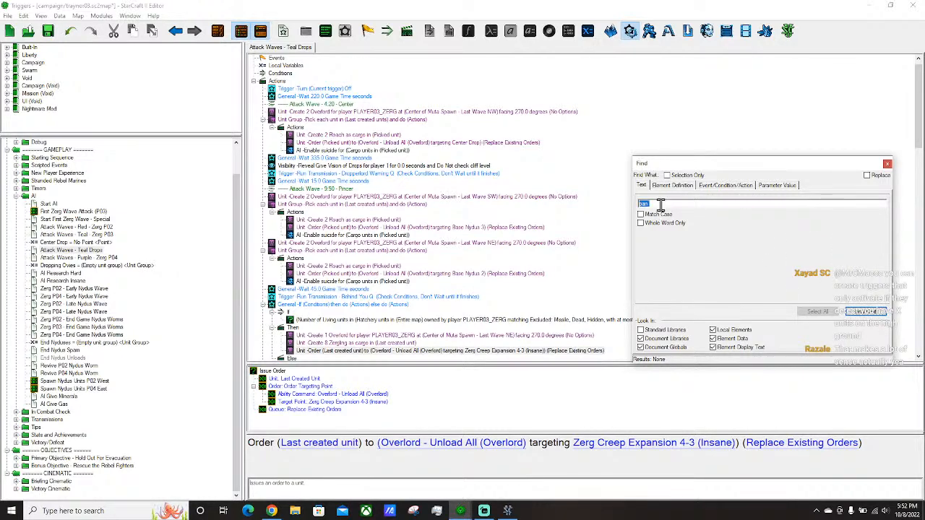
Insert a Pan Camera action after the Give Vision of Drops reveal action in Attack Waves - Teal Drops
right_click(308, 165)
mouse_move(371, 390)
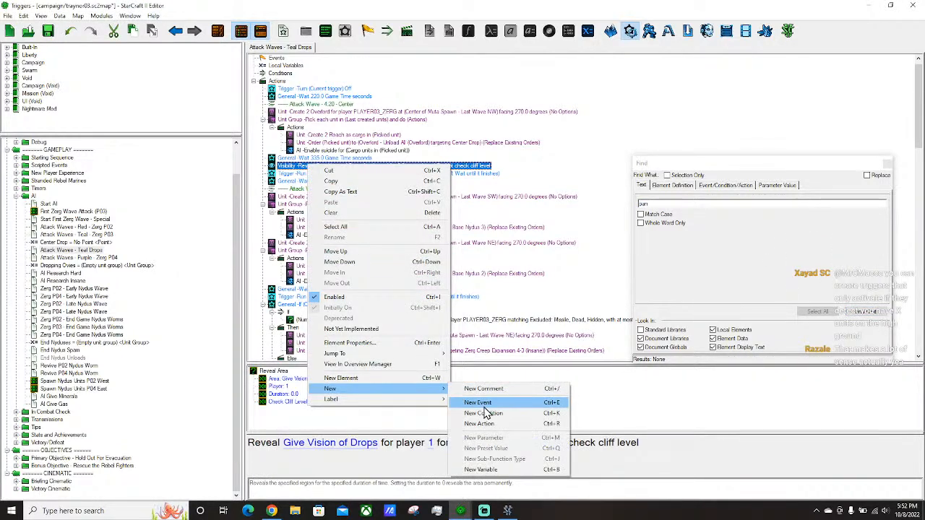
click(497, 424)
text(camera p)
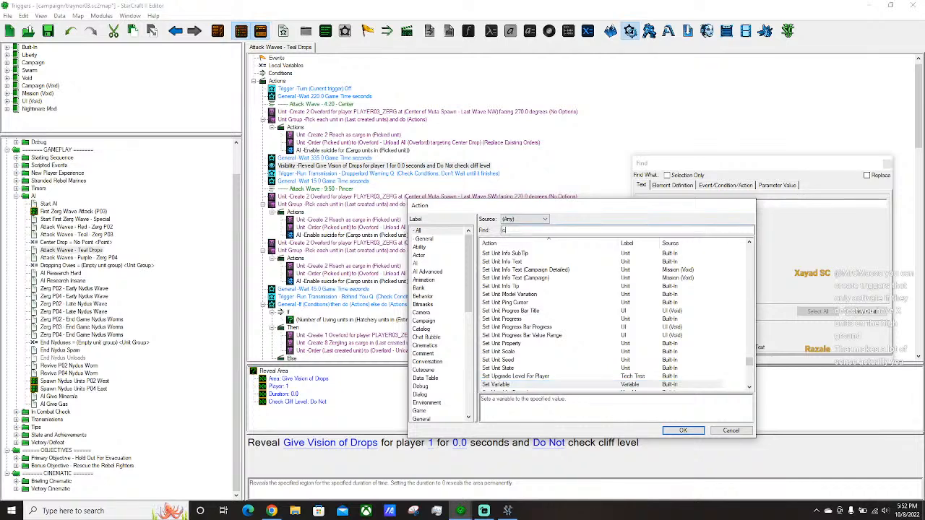
key(BackSpace)
key(BackSpace)
key(BackSpace)
key(BackSpace)
key(BackSpace)
key(BackSpace)
key(BackSpace)
key(BackSpace)
text(pan ca)
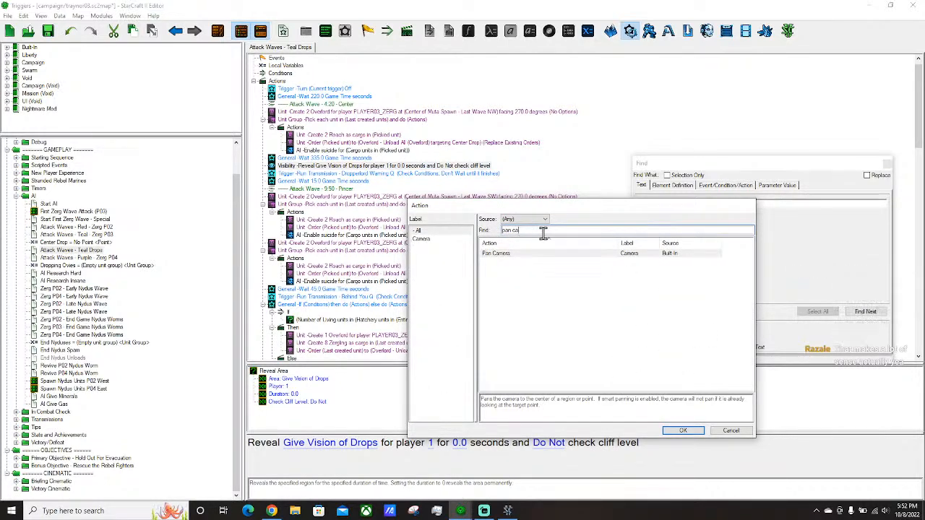
key(Return)
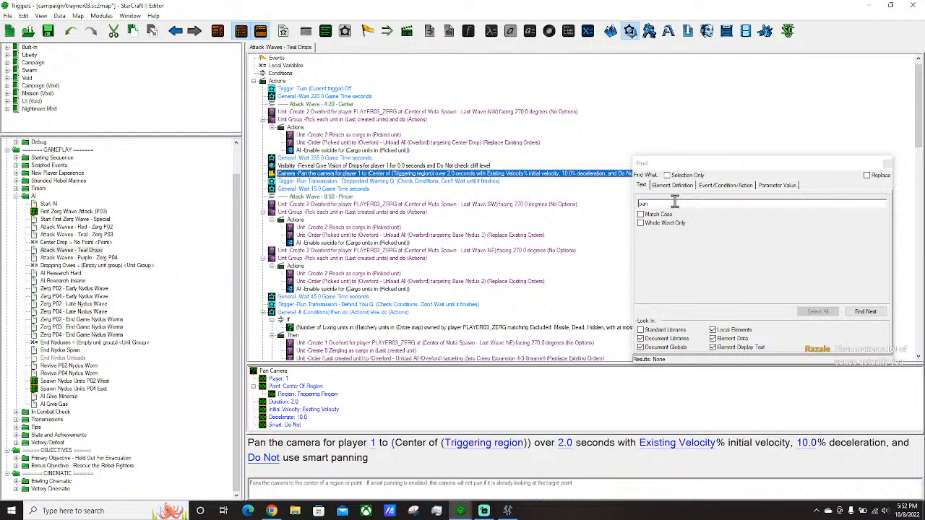
Search the triggers for "pan the camera" and examine the Pan Camera action among the Teal Drops actions
click(679, 204)
text(the camera)
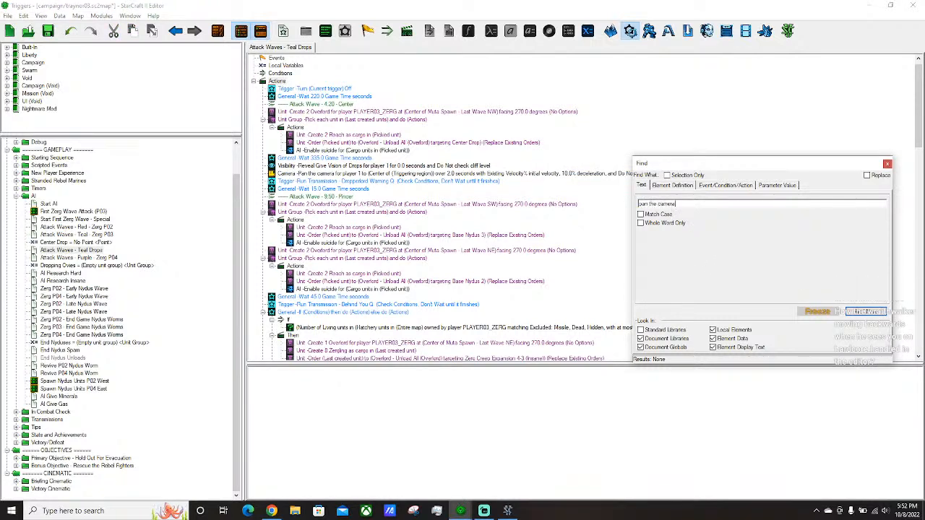
click(865, 312)
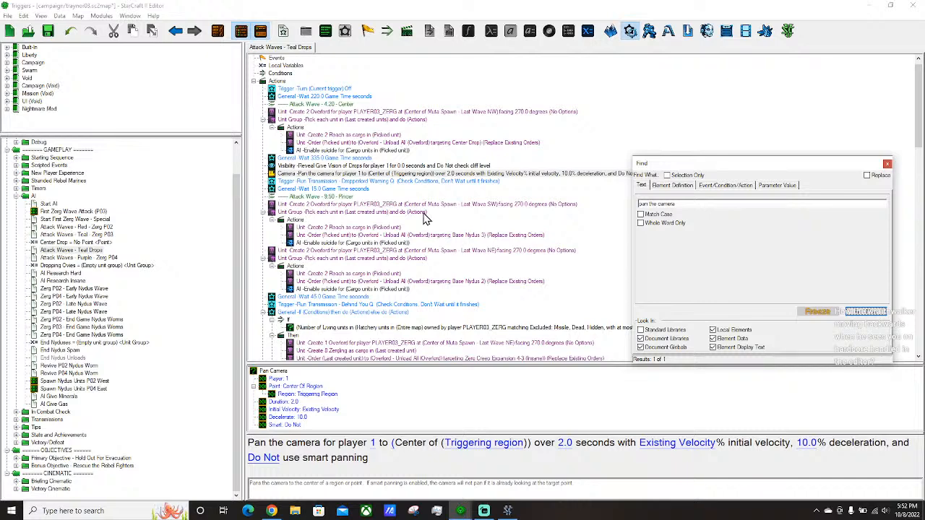
click(377, 181)
click(375, 174)
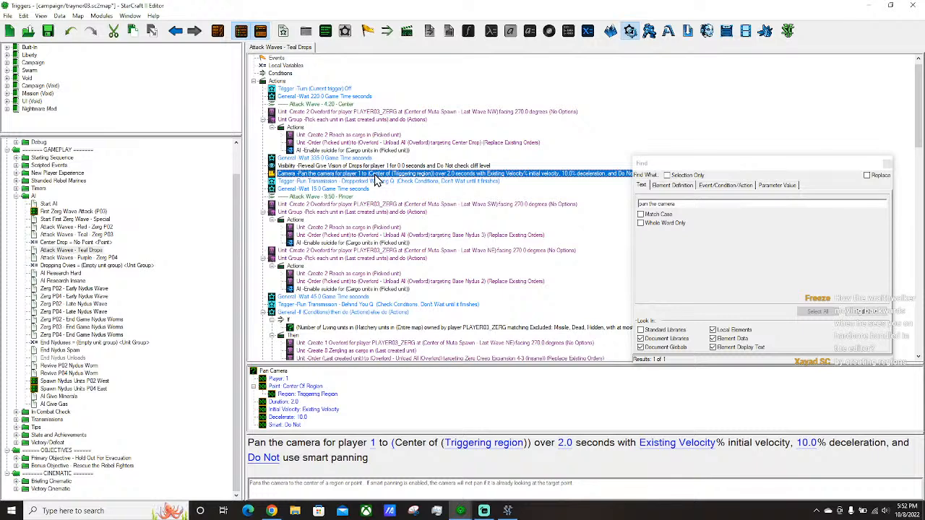
scroll(327, 246, down, 4)
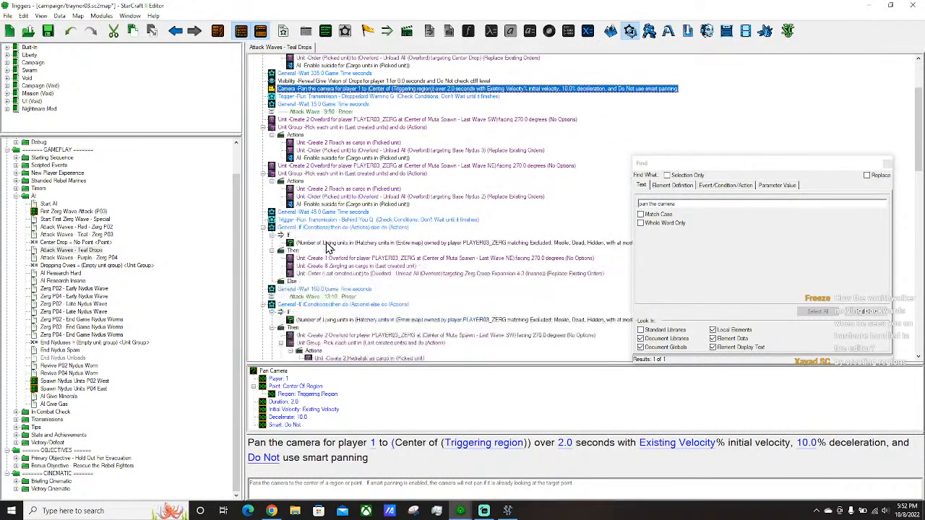
Review the Attack Waves - Teal Drops actions, including the Pan Camera action placed before the drop warning transmission
scroll(327, 246, up, 2)
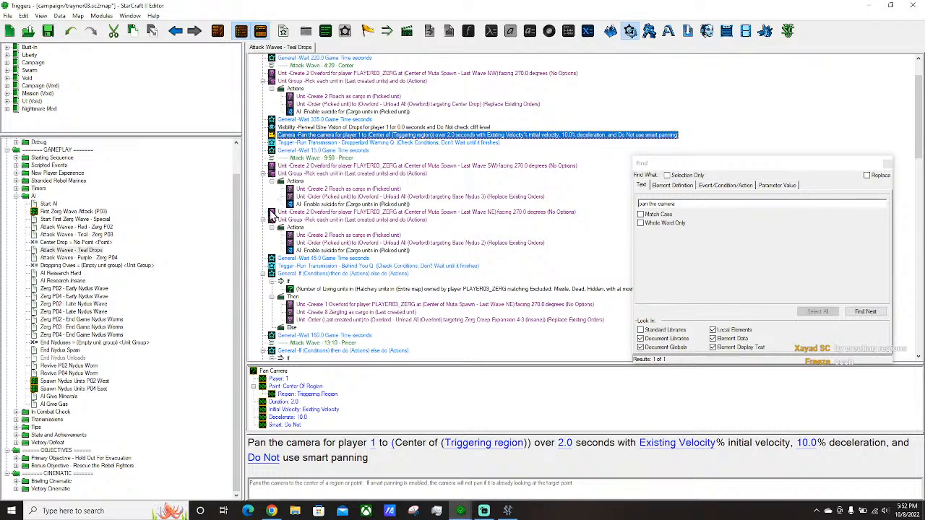
scroll(354, 230, up, 2)
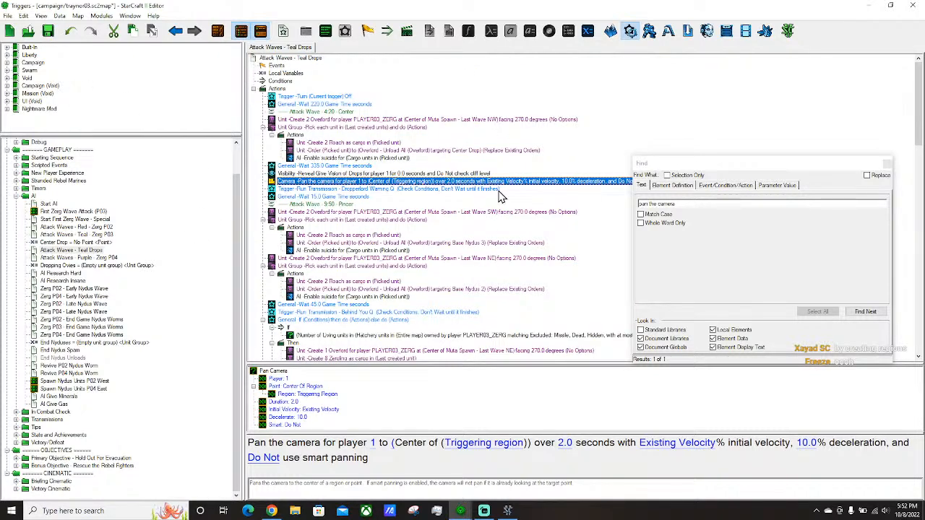
click(34, 110)
click(36, 109)
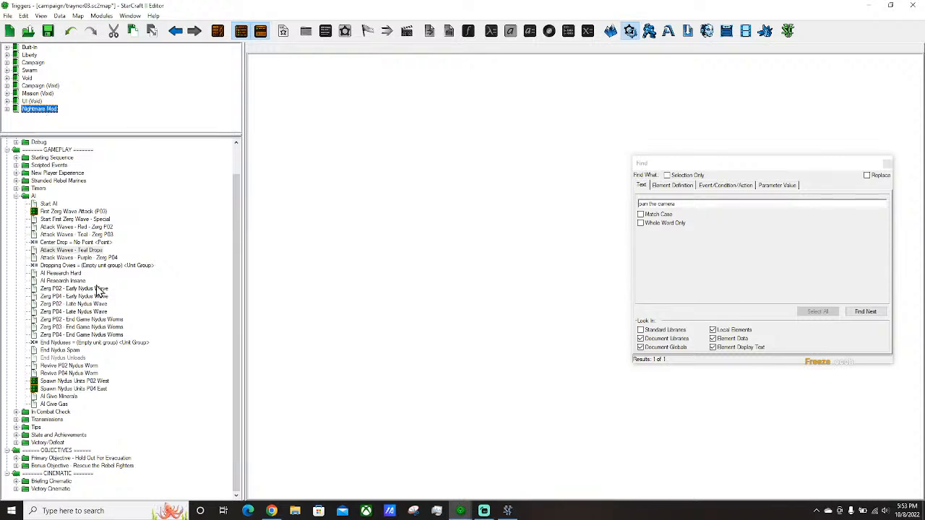
click(101, 249)
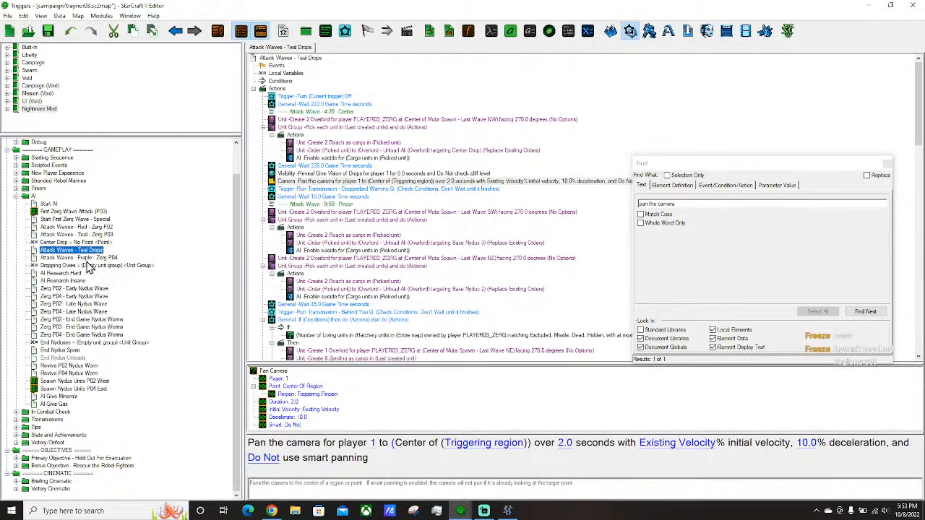
click(334, 181)
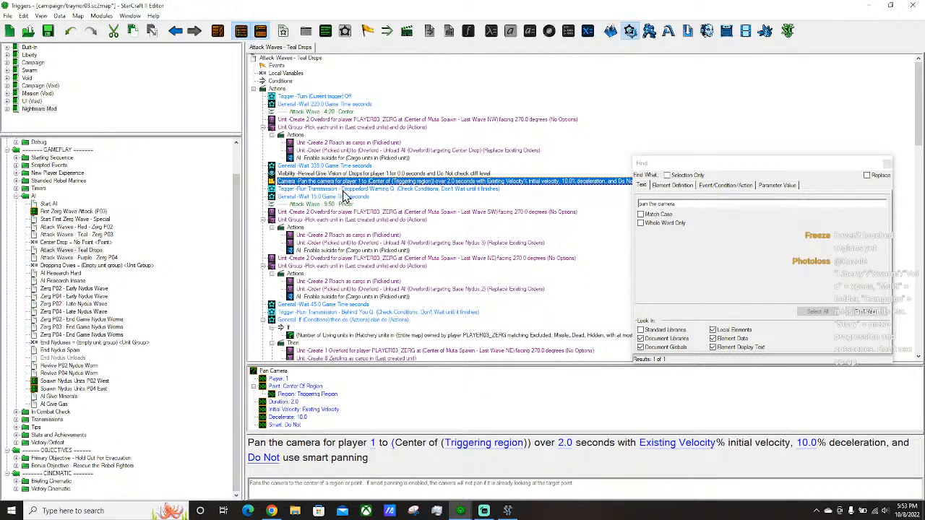
Open Attack Waves - Red - Zerg P02 and examine its send action, West Entrance waypoint and Zergling counts per difficulty
click(69, 227)
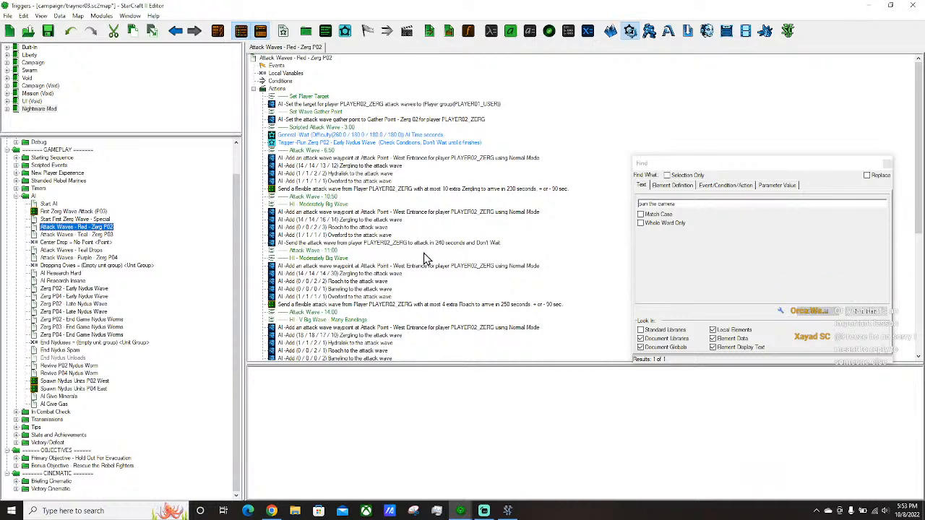
click(323, 244)
click(352, 214)
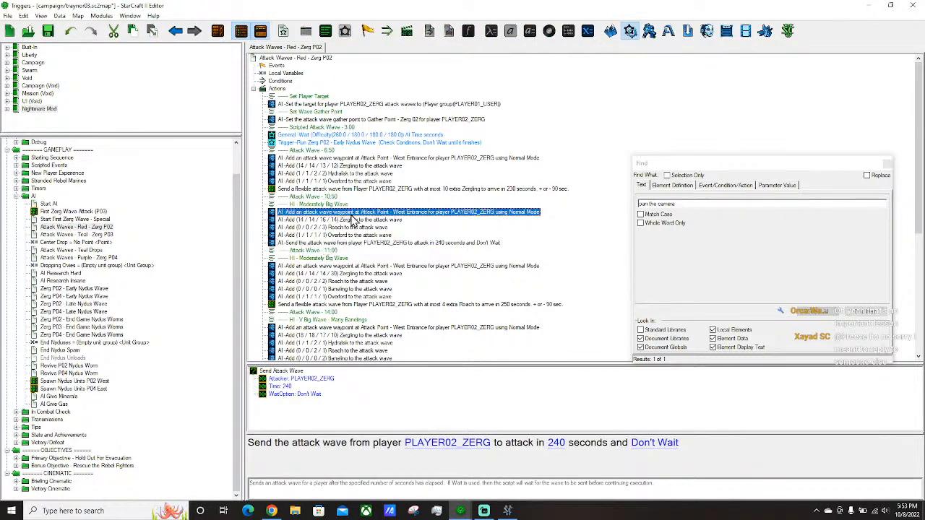
click(372, 221)
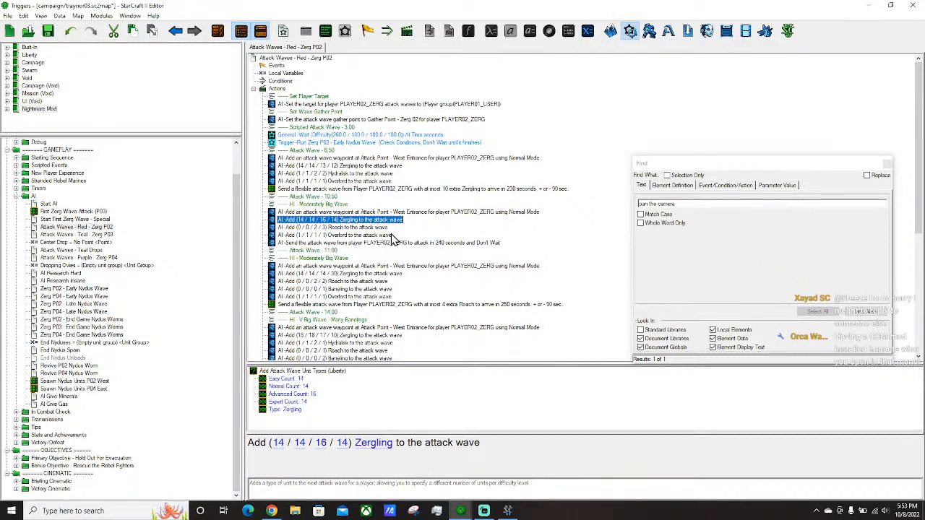
scroll(392, 240, down, 5)
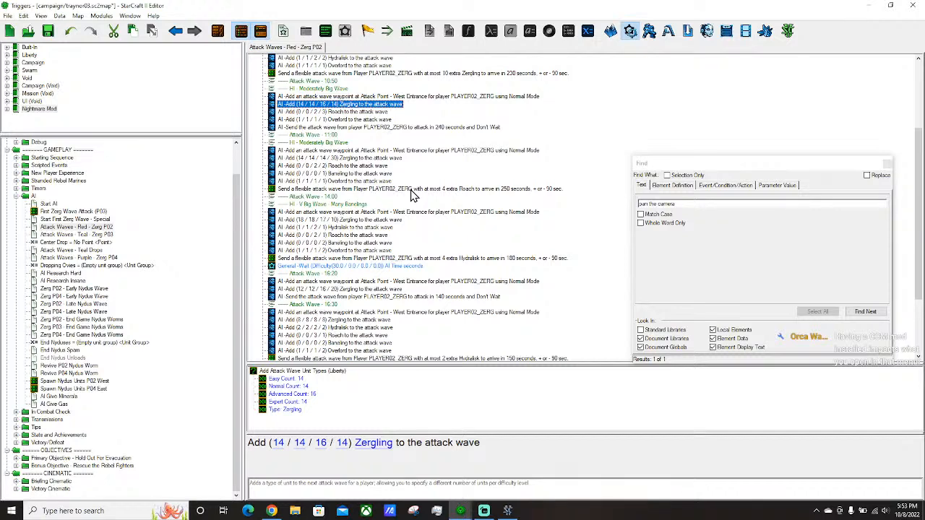
Look over the Attack Waves - Teal - Zerg P03 and Attack Waves - Red - Zerg P02 triggers and the Nightmare Mod library entry
click(84, 235)
scroll(94, 141, up, 1)
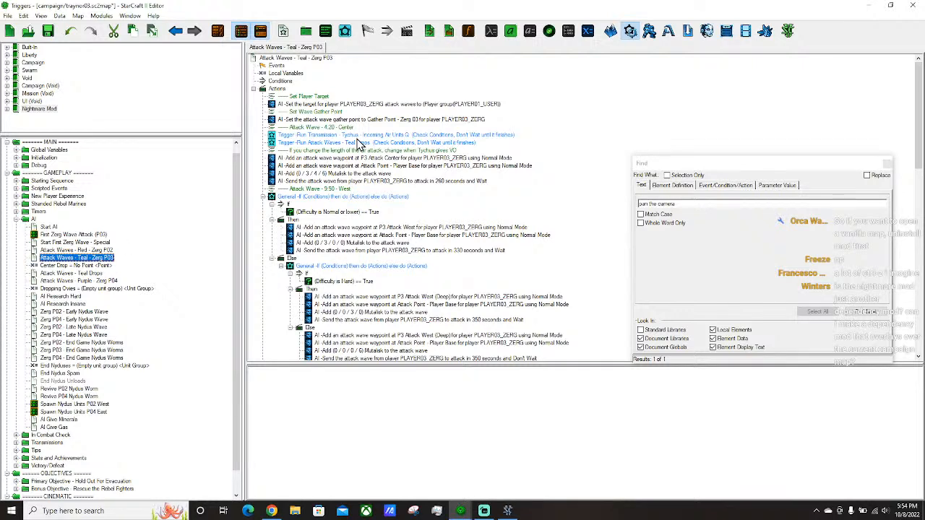
click(101, 250)
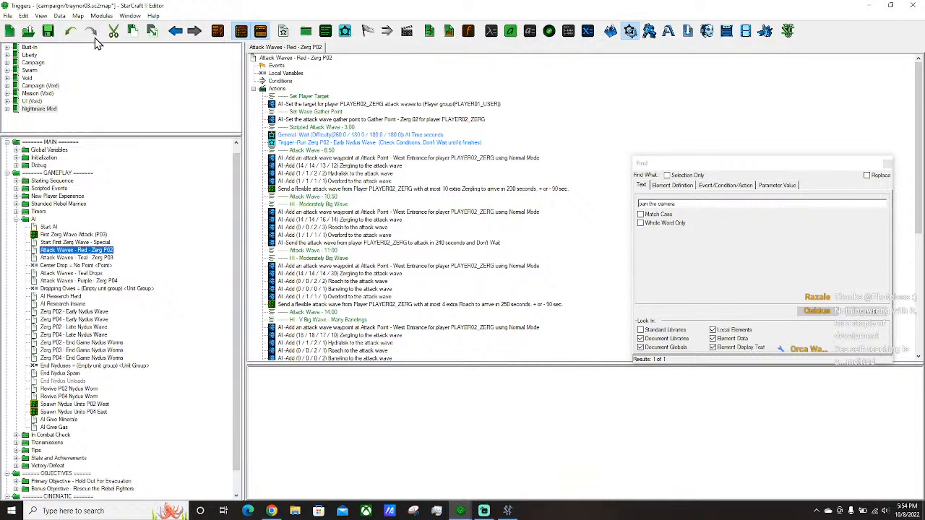
click(71, 31)
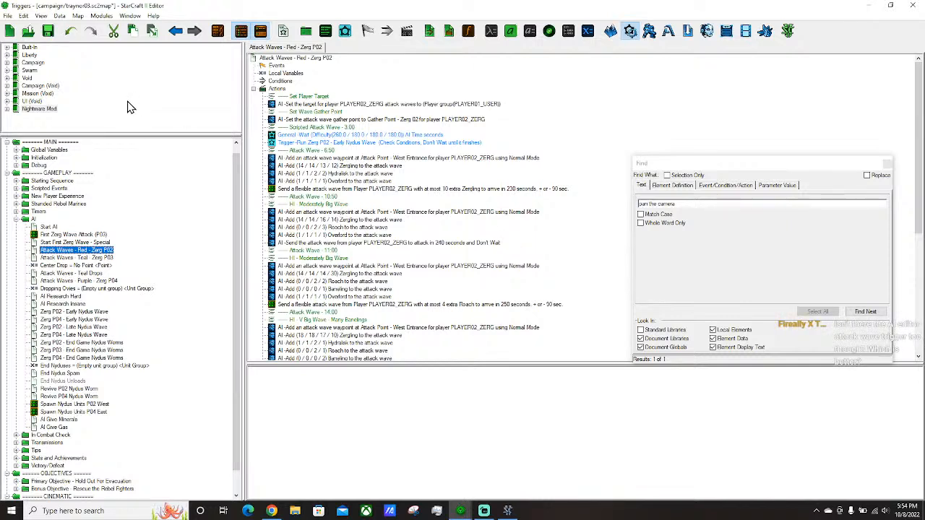
click(30, 109)
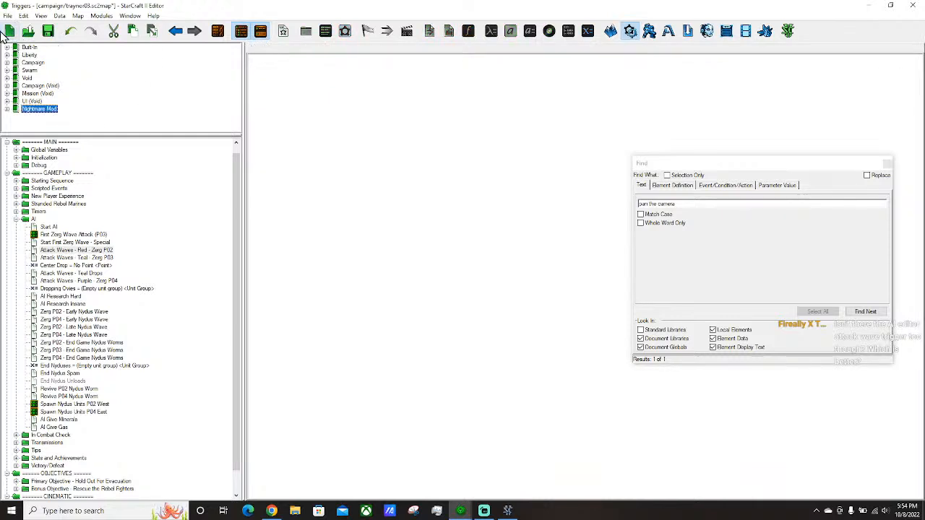
Create a new mod document with the standard Legacy of the Void dependencies and campaign data included
click(12, 32)
click(357, 265)
click(531, 320)
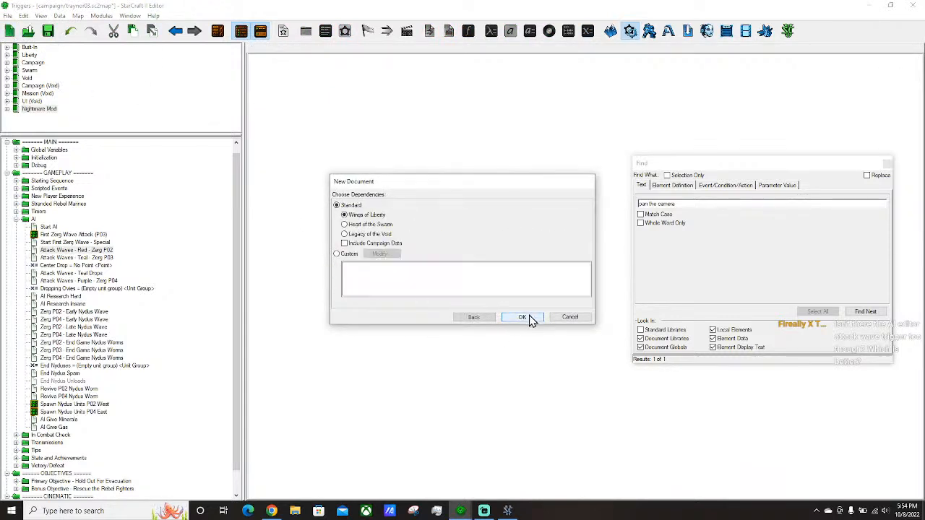
click(356, 225)
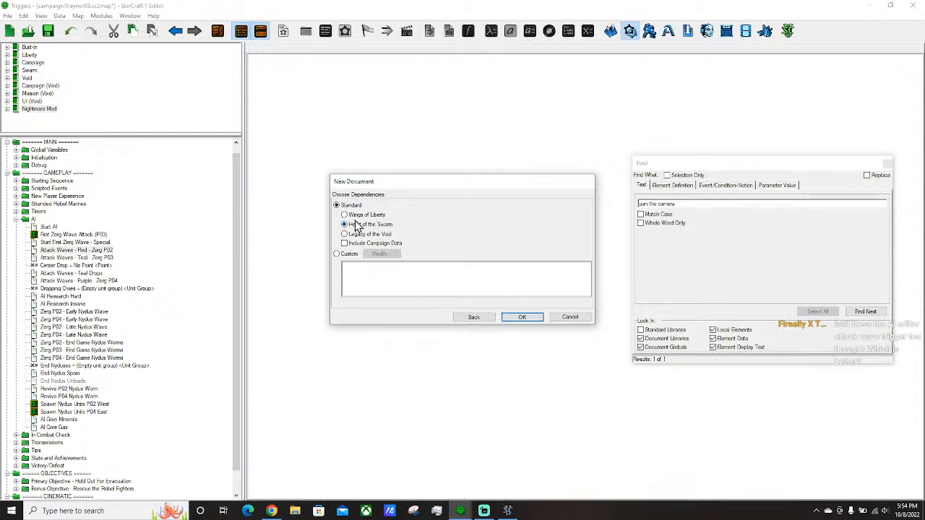
click(371, 236)
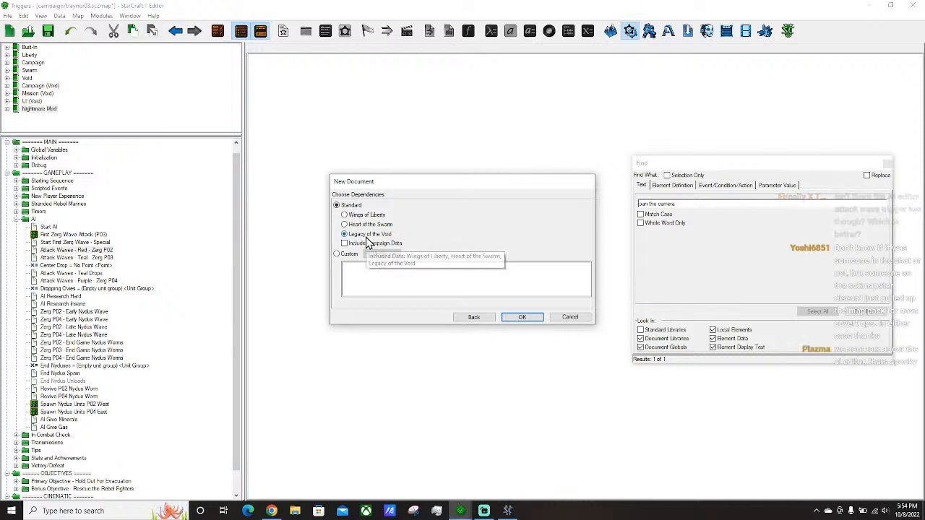
click(366, 243)
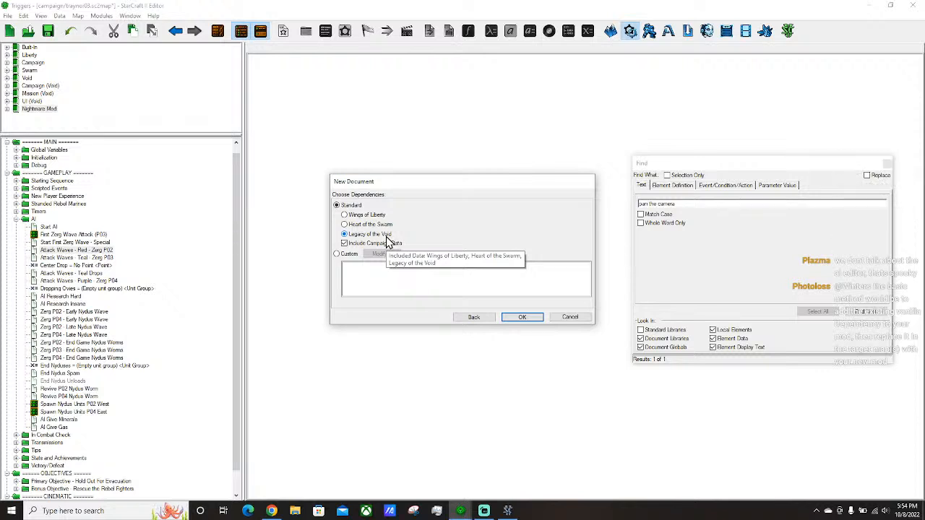
click(523, 319)
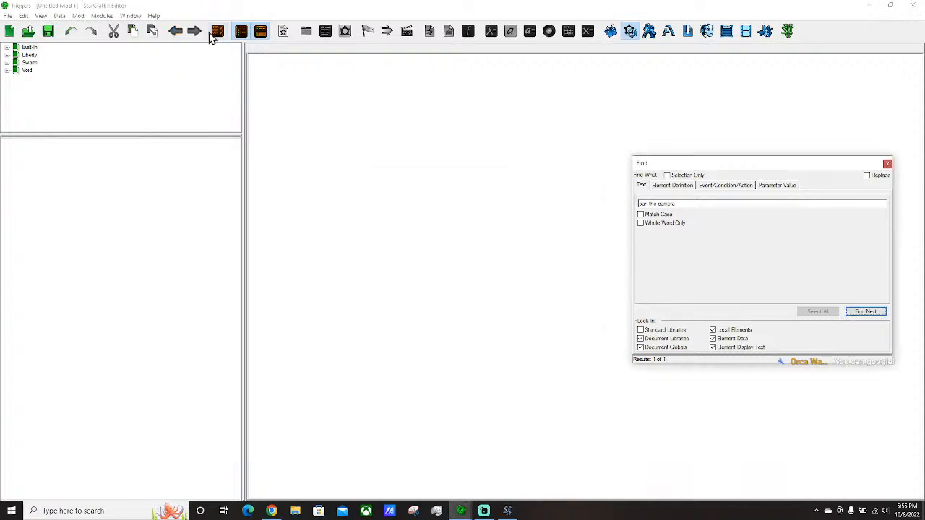
click(447, 195)
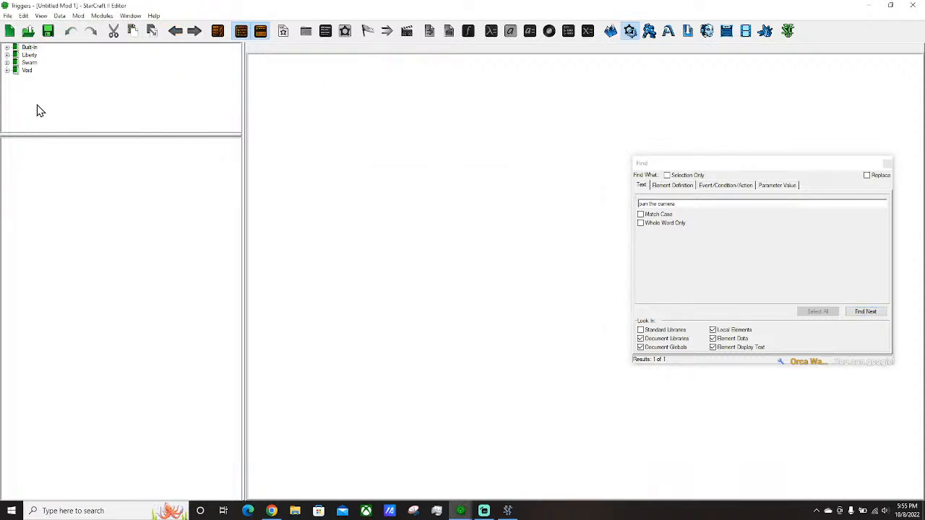
click(611, 32)
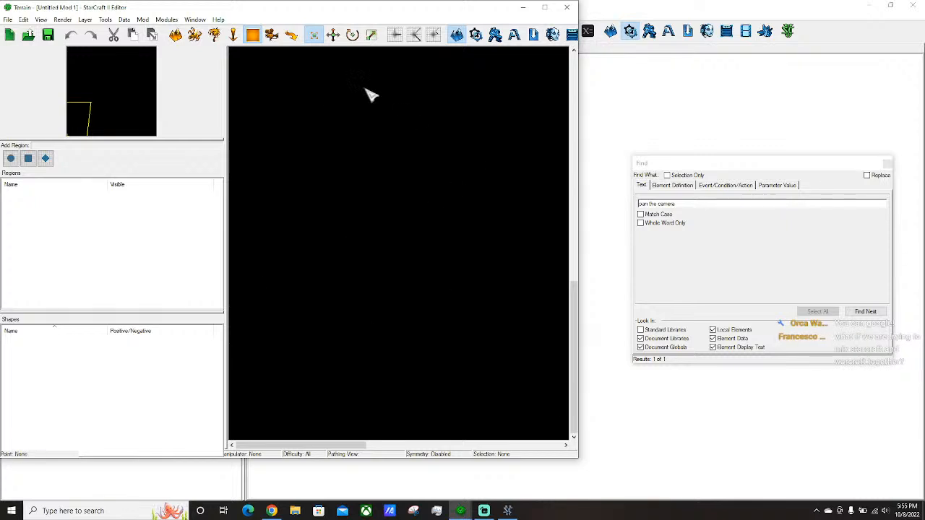
click(643, 88)
Add a new trigger library to the mod and dismiss the message window
right_click(120, 252)
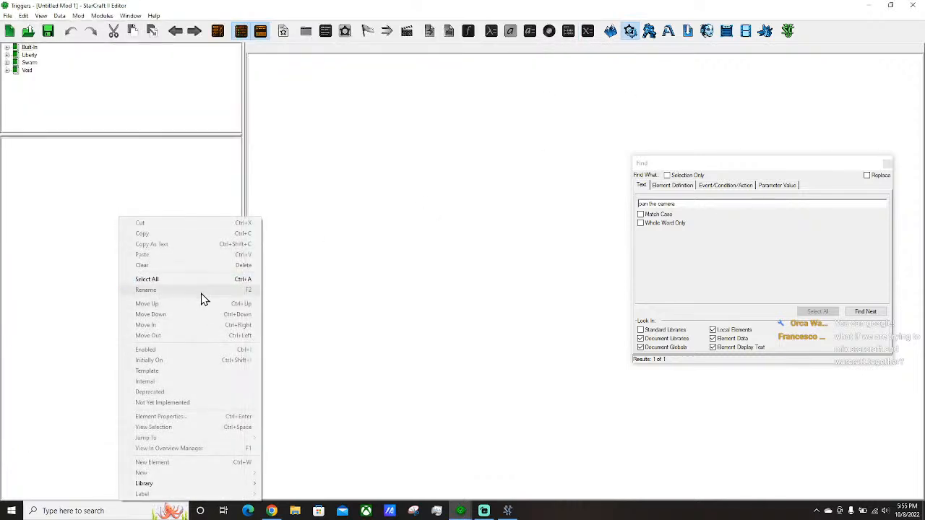
mouse_move(148, 486)
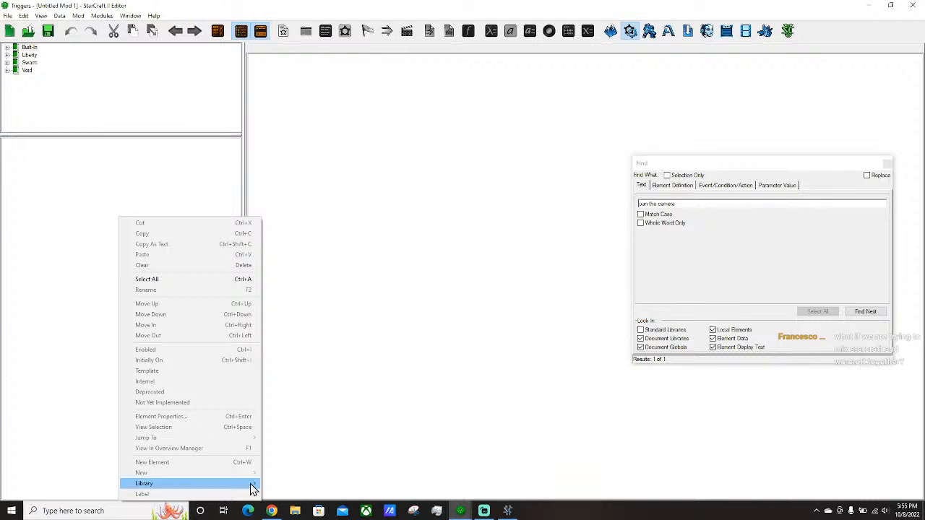
mouse_move(185, 486)
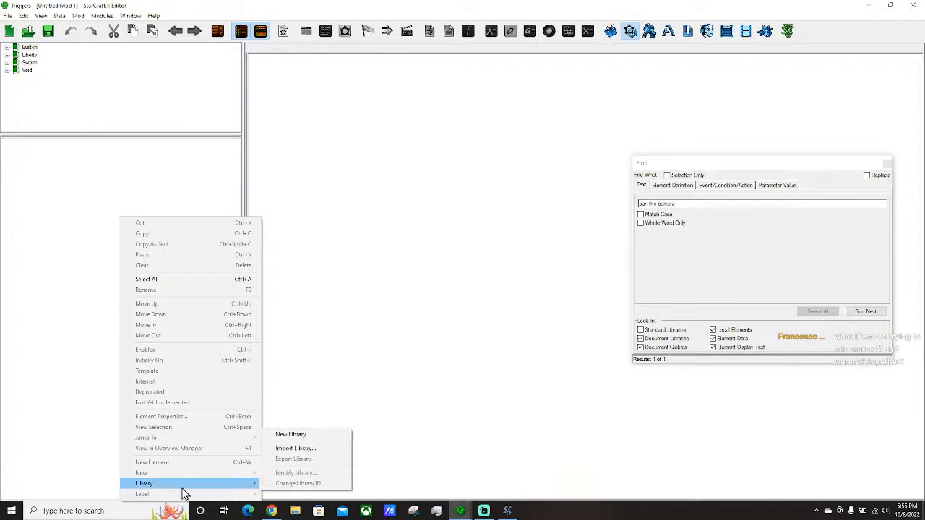
click(303, 435)
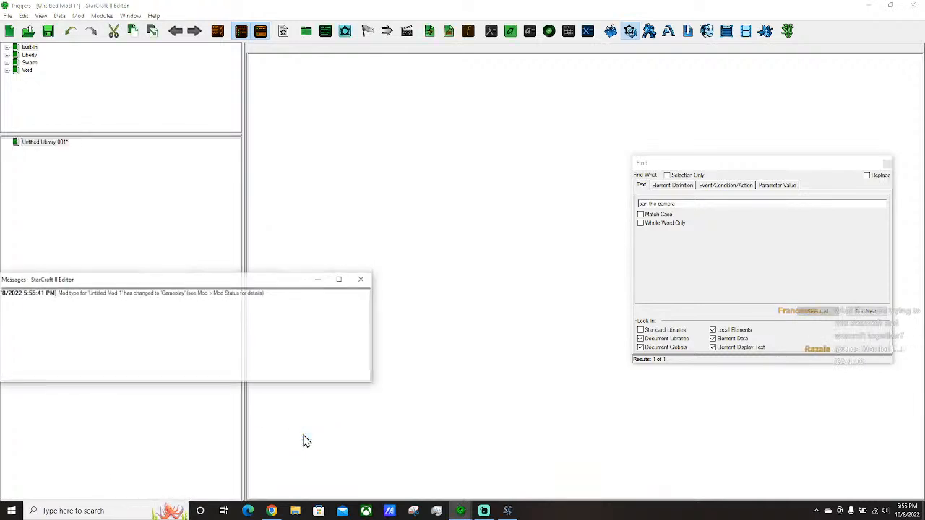
click(367, 280)
Add a new trigger inside the untitled library, keeping its default name
right_click(49, 149)
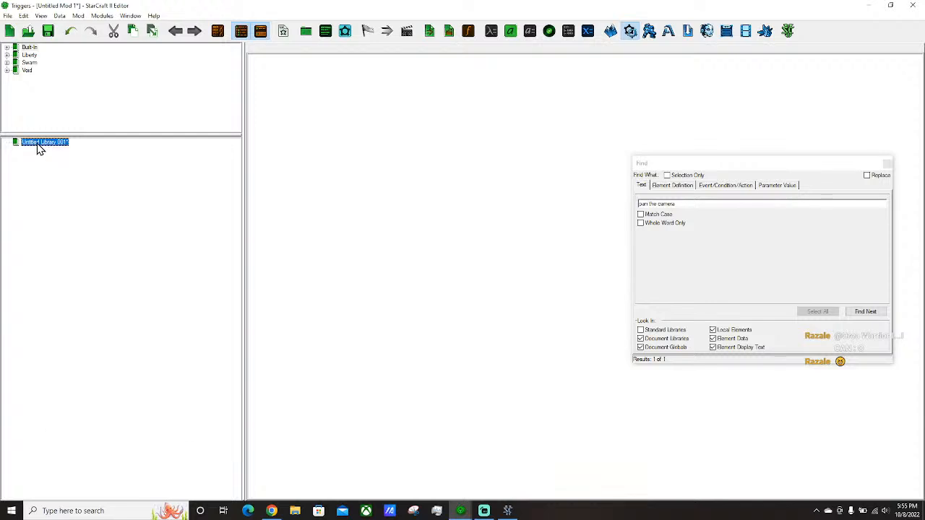
right_click(39, 148)
mouse_move(128, 400)
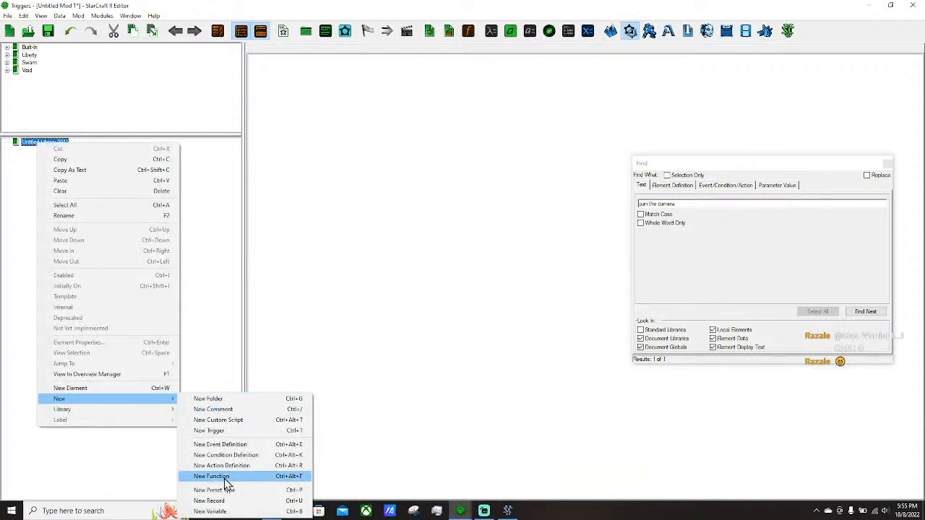
click(217, 431)
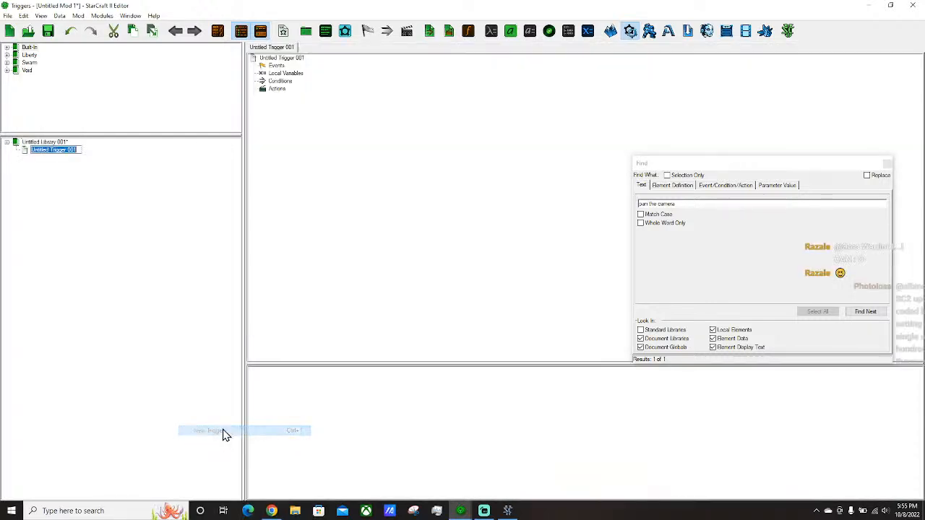
Add a Unit Training Progress event to the new trigger for any unit, with the stage set to Completed
click(276, 67)
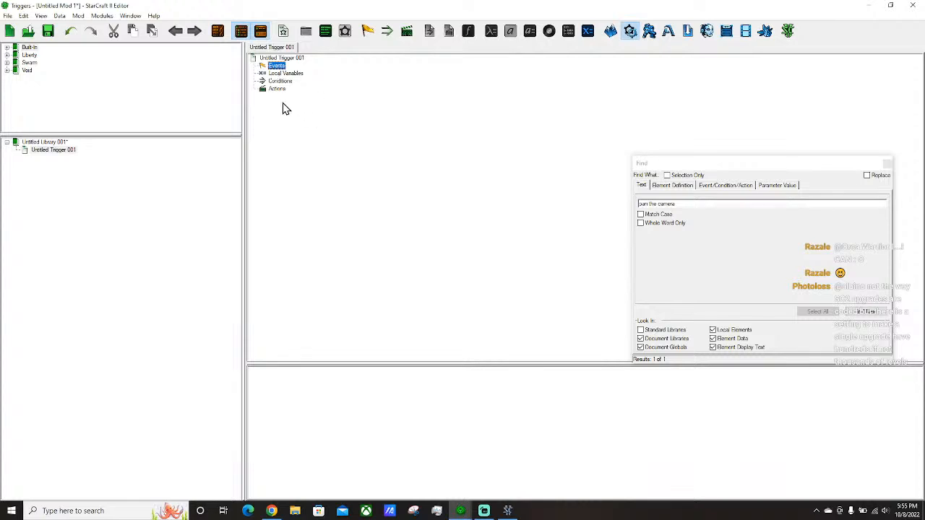
key(ctrl+e)
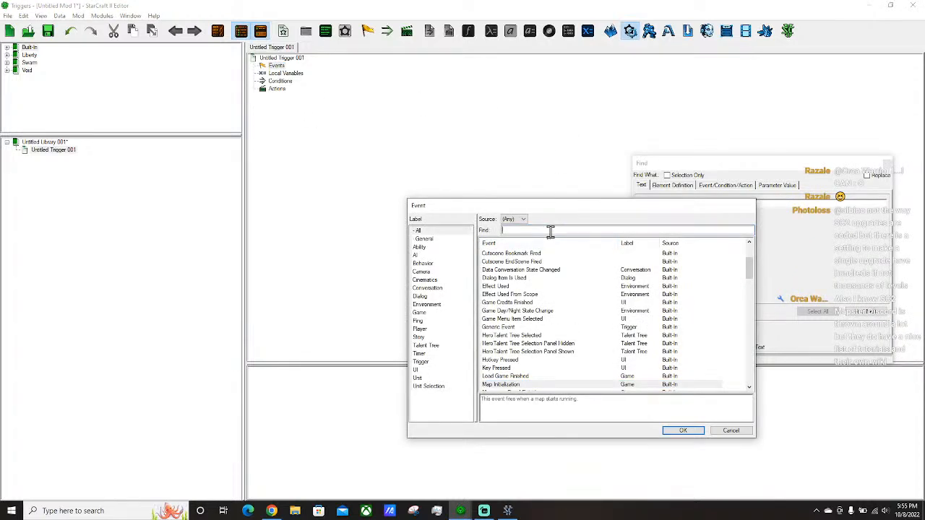
text(unit)
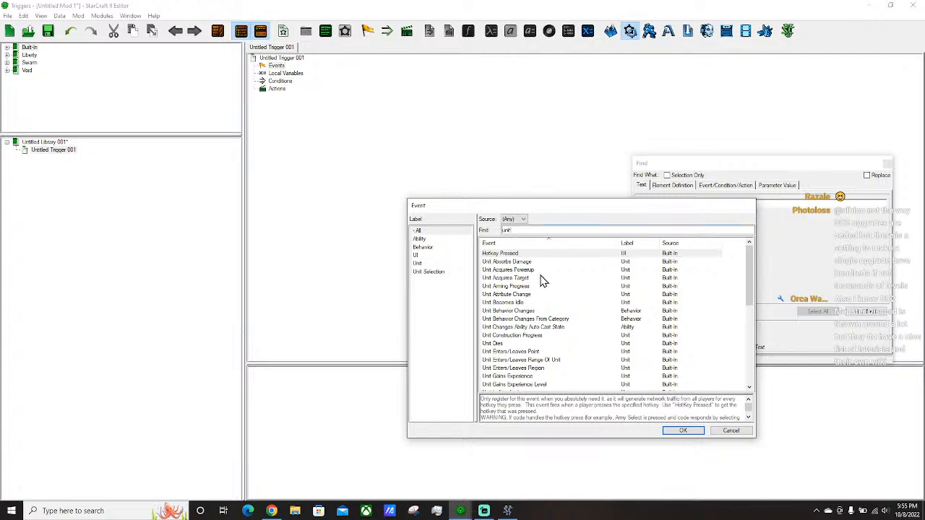
text( train)
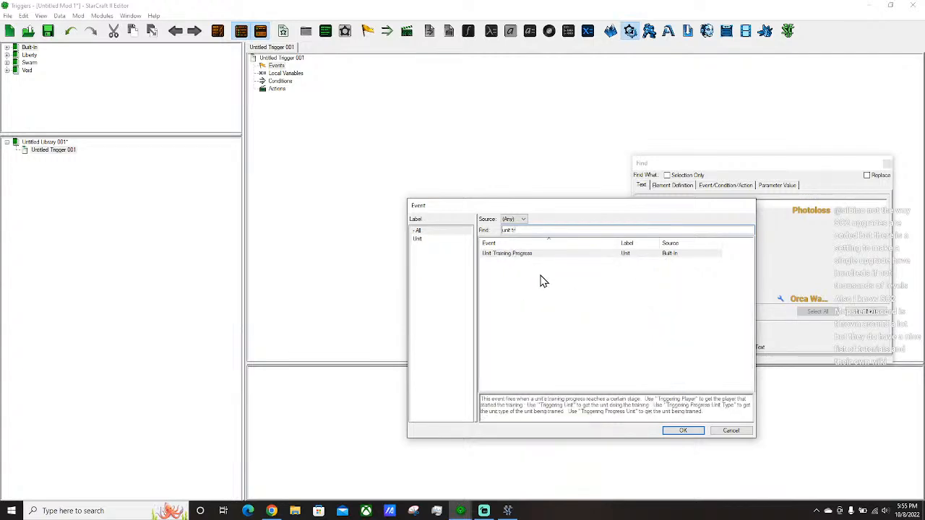
key(Return)
click(422, 444)
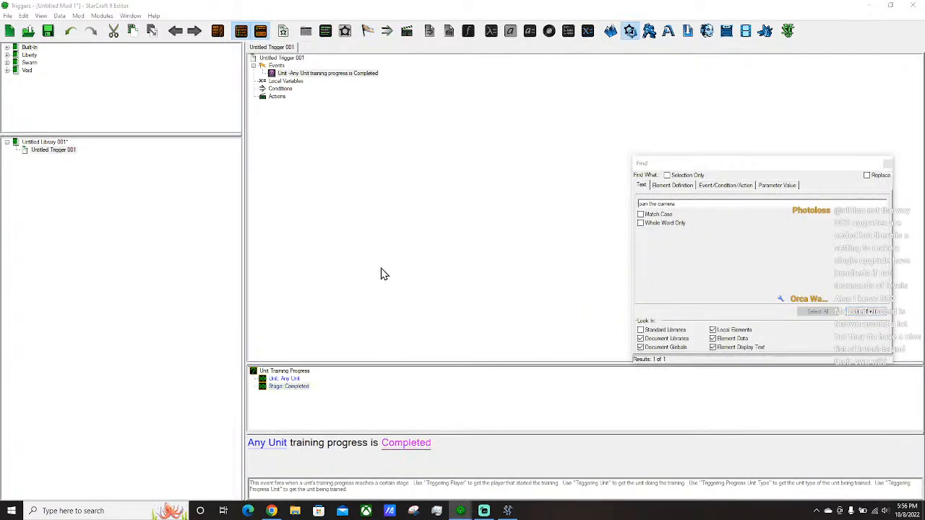
click(692, 435)
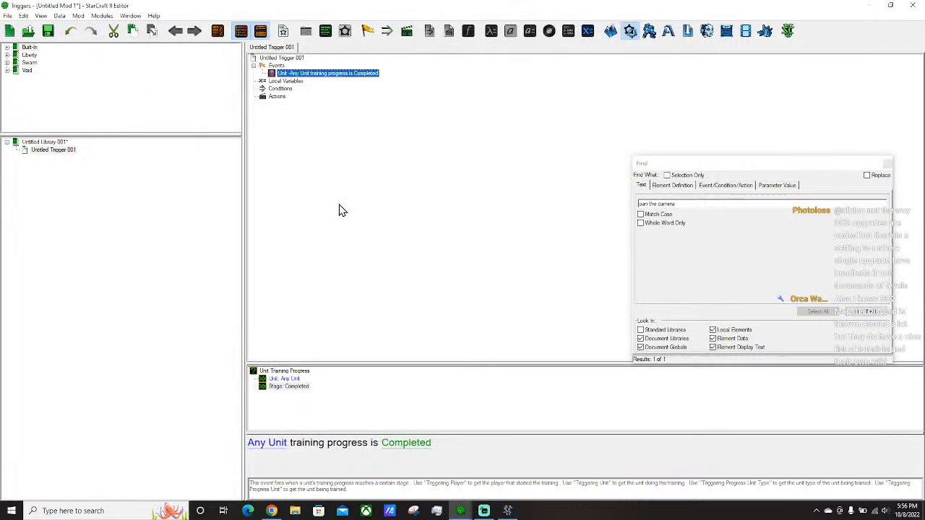
Add a Set Unit Progress action to the trigger for the triggering unit, slot 1, at 100%
click(267, 97)
key(ctrl+r)
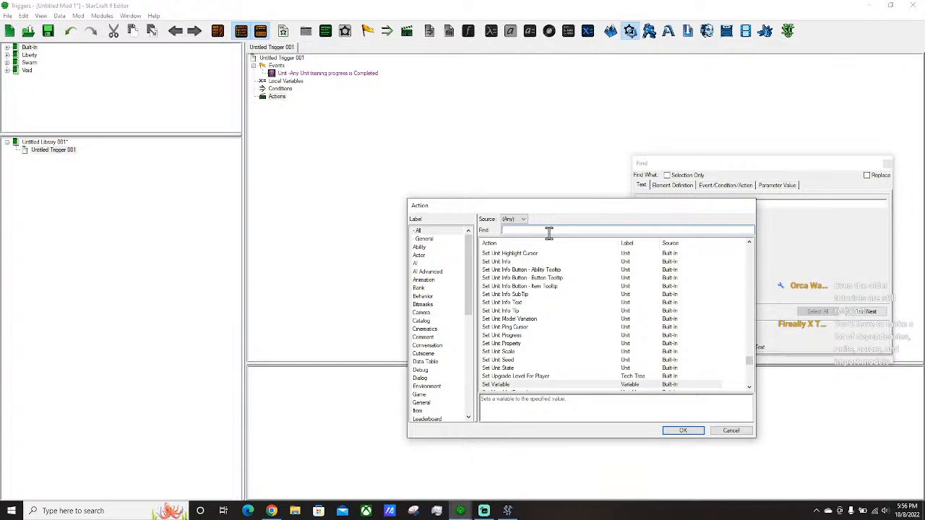
text(traunit progr)
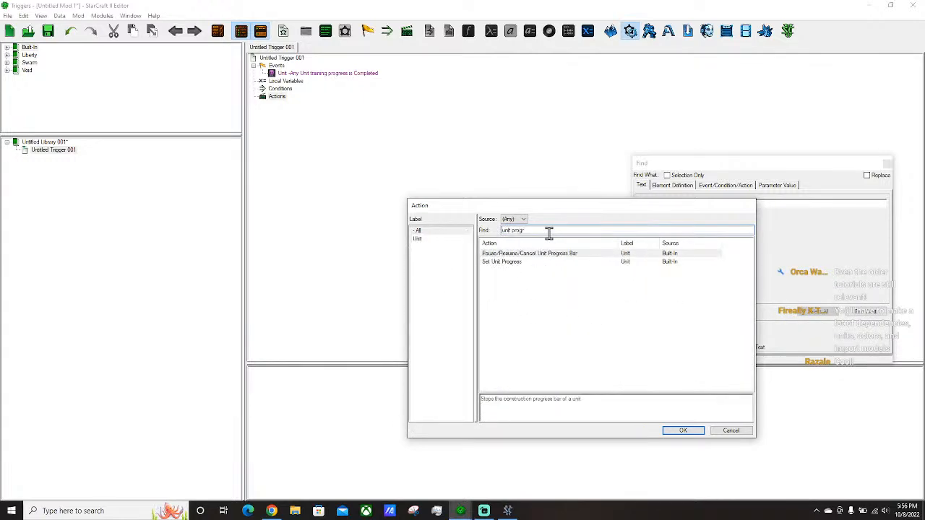
double_click(525, 263)
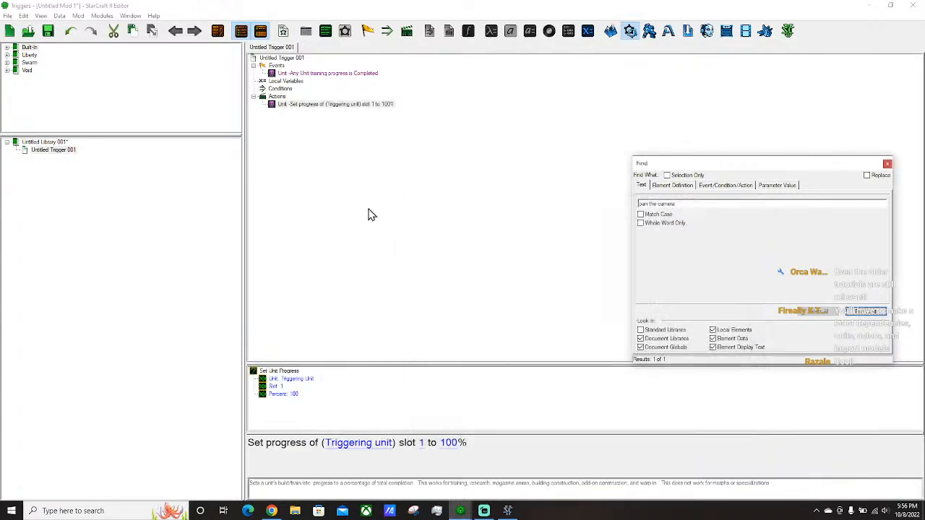
click(365, 443)
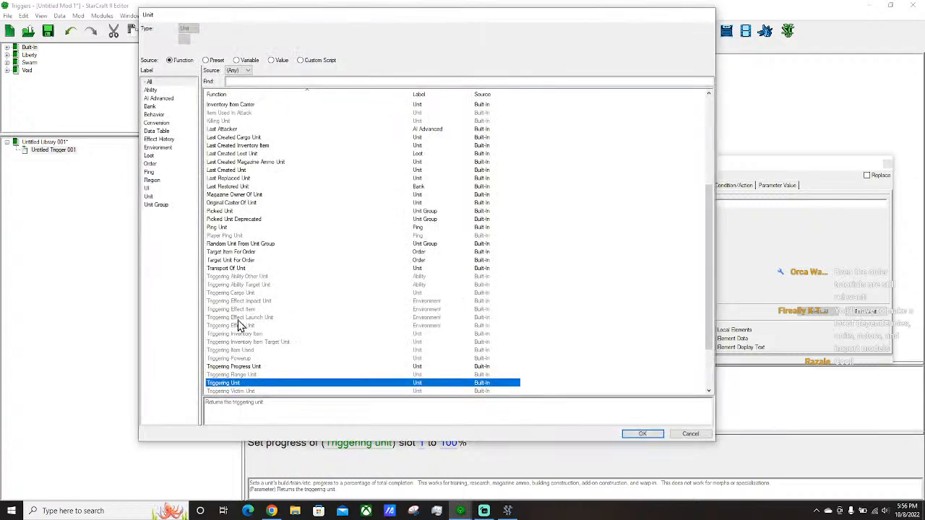
double_click(261, 367)
click(348, 445)
scroll(233, 351, down, 2)
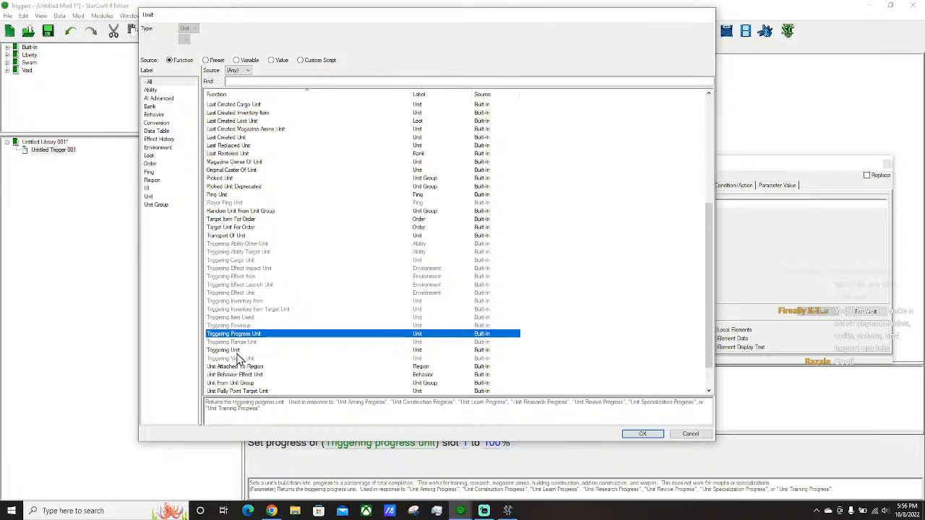
double_click(234, 351)
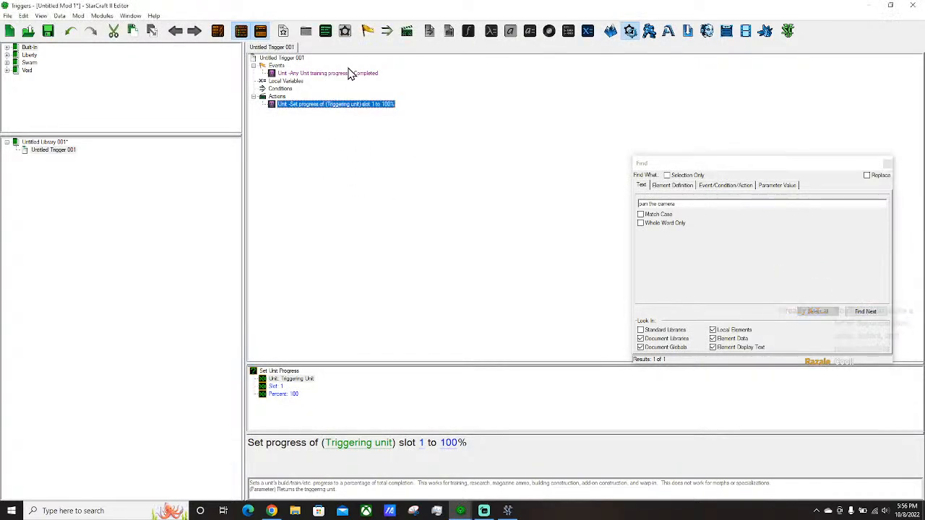
Set the stage of the trigger's unit training progress event to Started
click(349, 73)
click(413, 444)
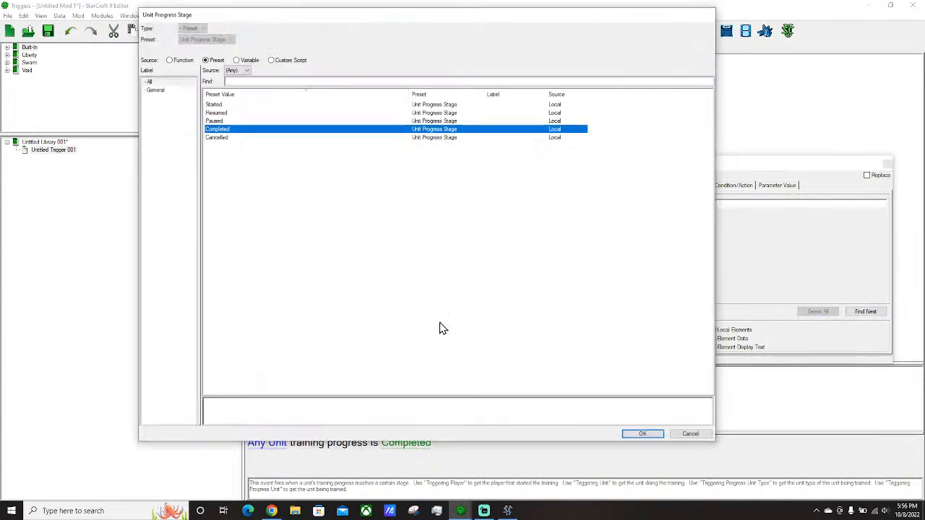
double_click(225, 106)
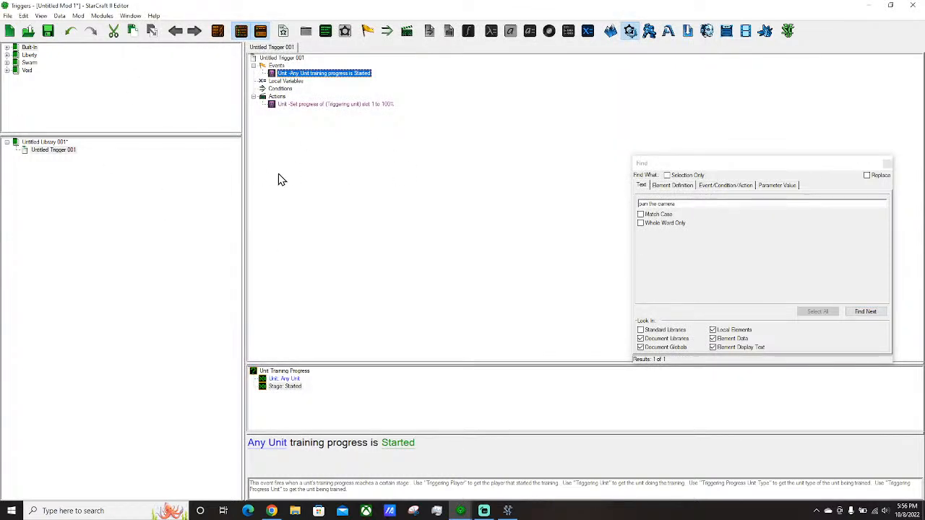
Switch from the untitled mod to the triggers of campaign/traynor03.sc2map
click(8, 15)
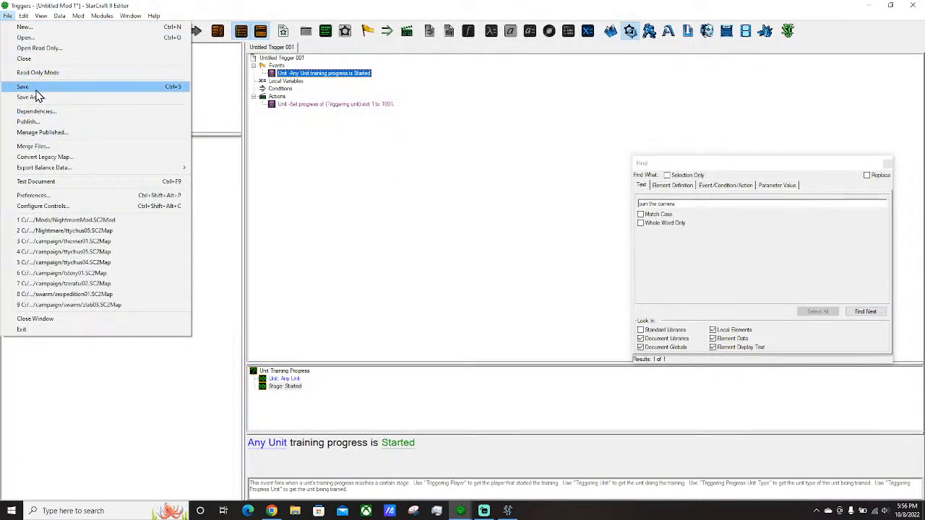
click(37, 97)
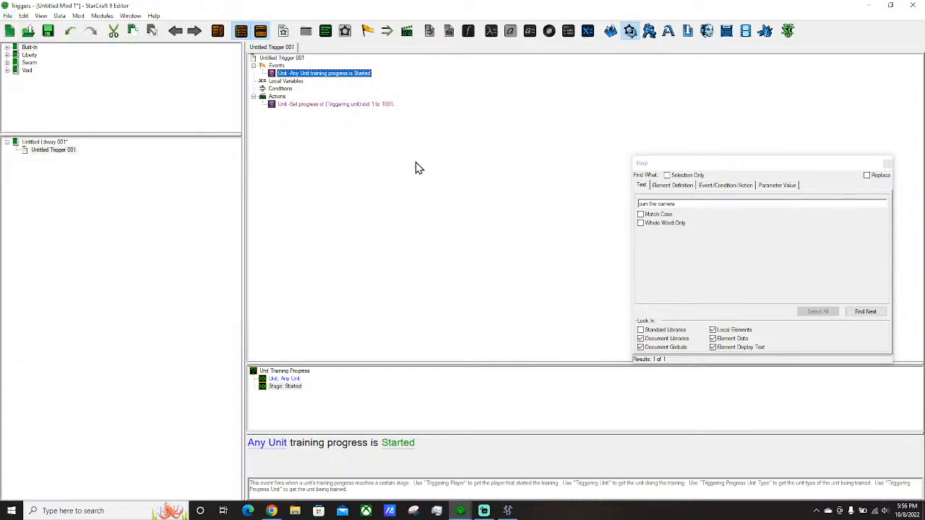
click(130, 15)
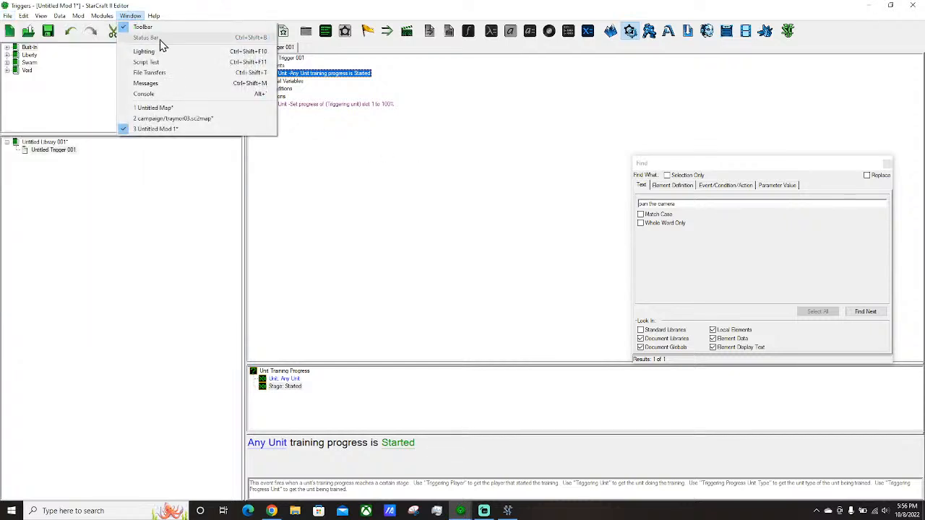
click(188, 129)
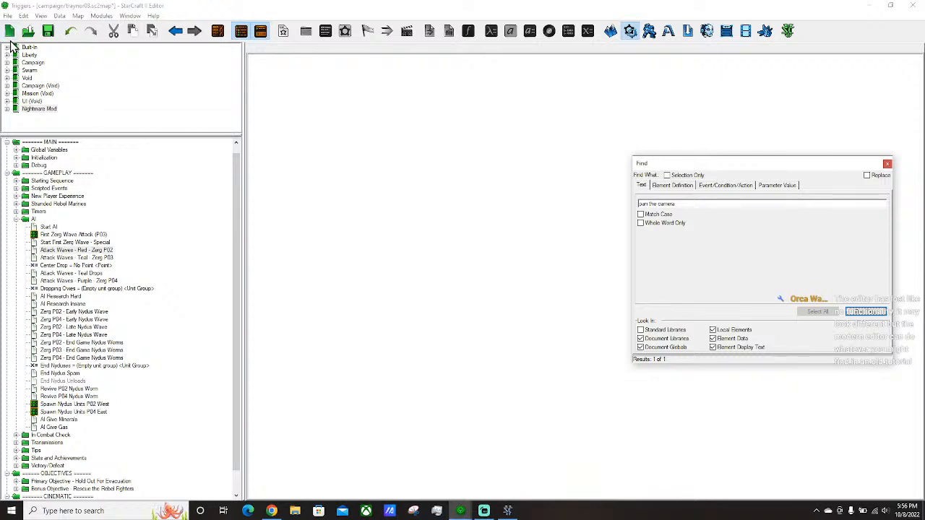
click(493, 214)
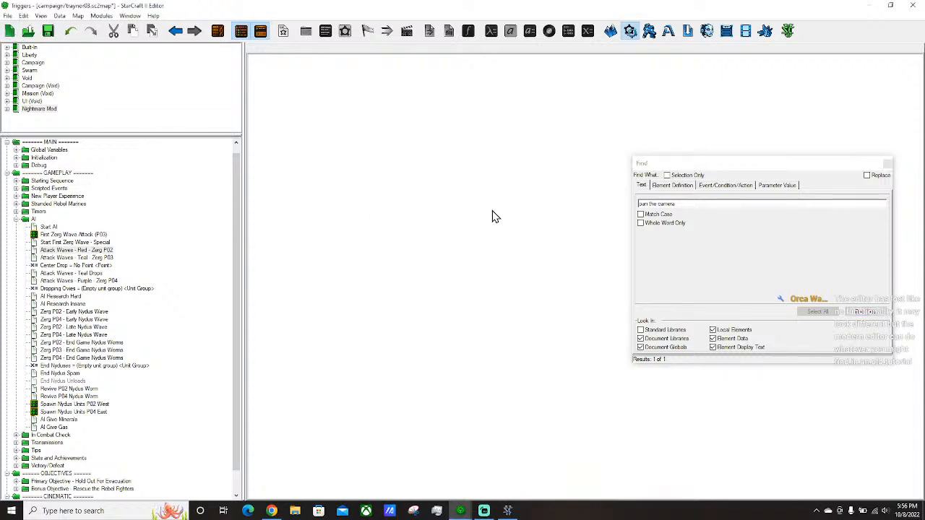
Examine the NightmareMod.SC2Mod entry in the map's document dependencies, and leave the list unchanged
click(10, 16)
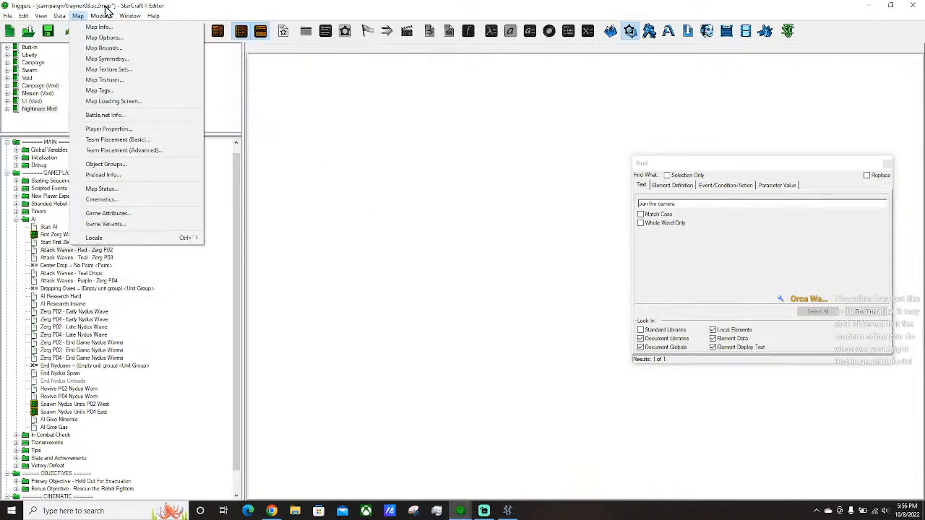
mouse_move(22, 17)
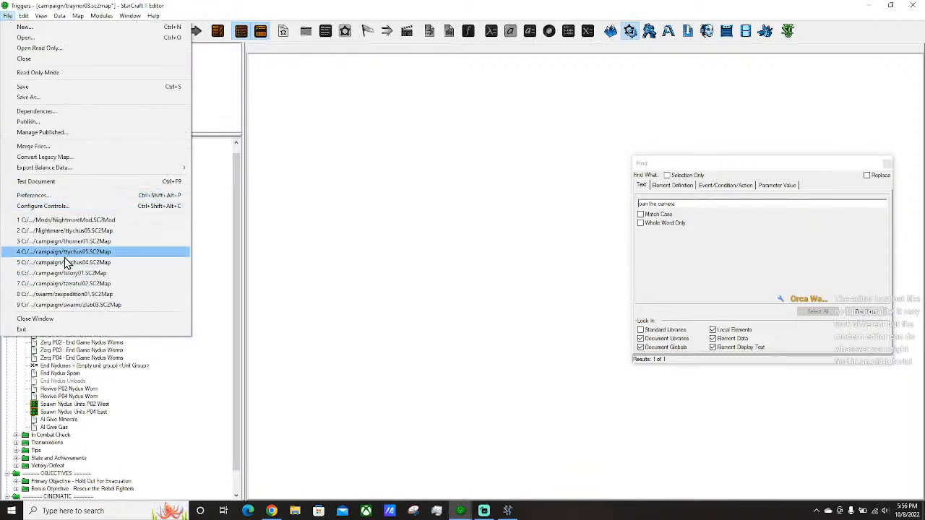
click(38, 111)
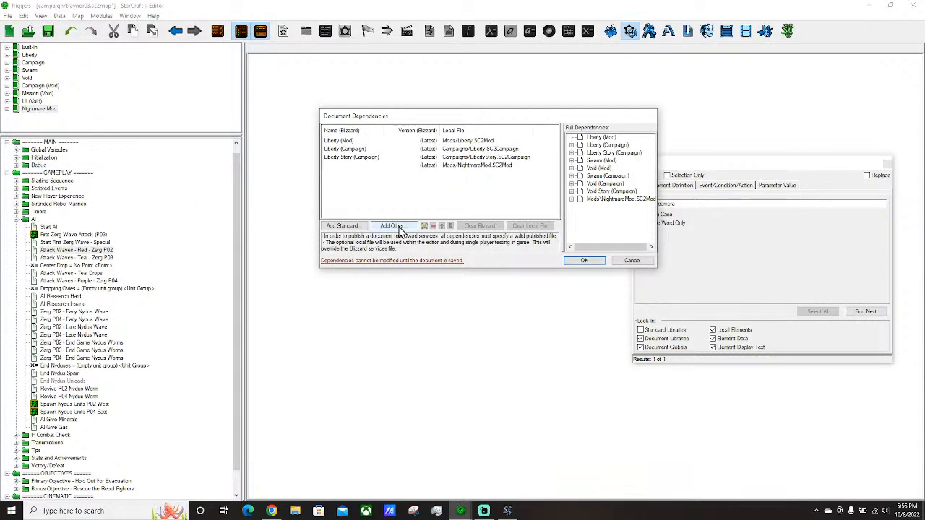
click(457, 174)
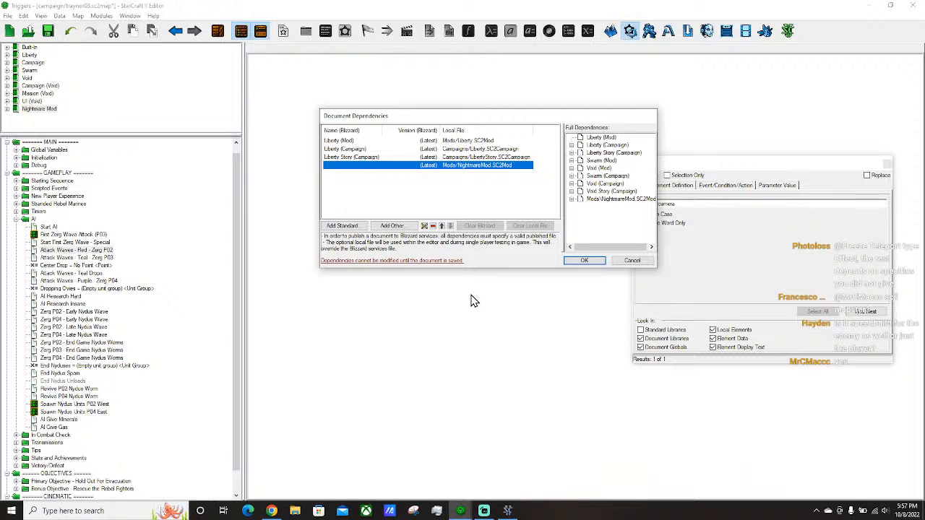
click(627, 263)
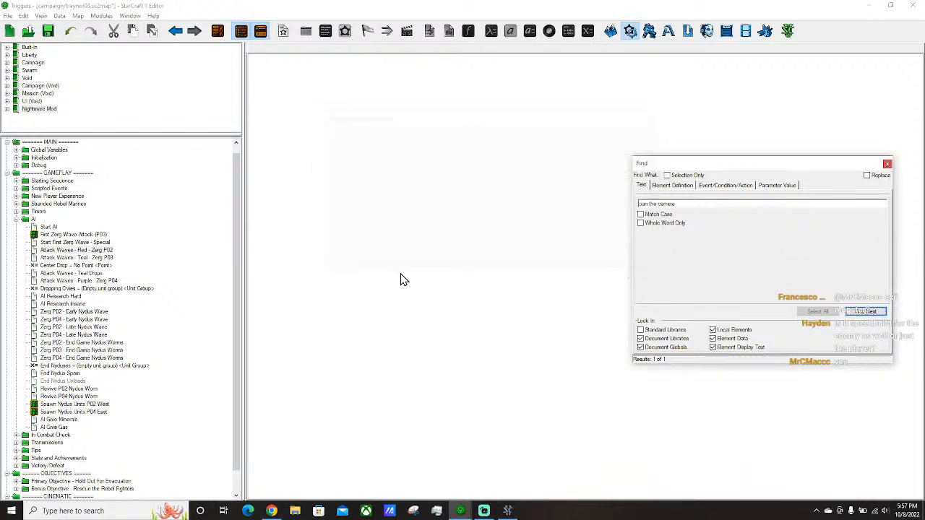
Open the Attack Waves - Red - Zerg P02 trigger and inspect its difficulty-based Wait action before the early Nydus wave
click(84, 258)
click(400, 142)
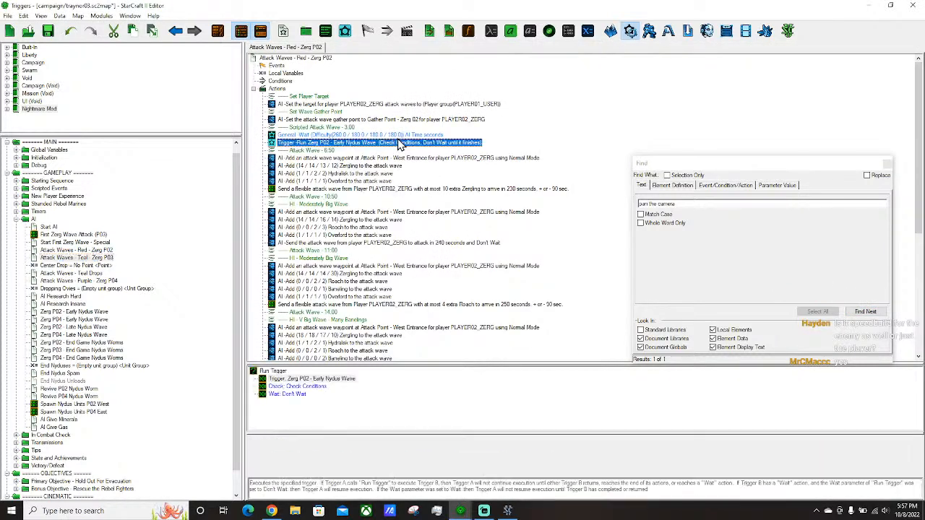
key(Up)
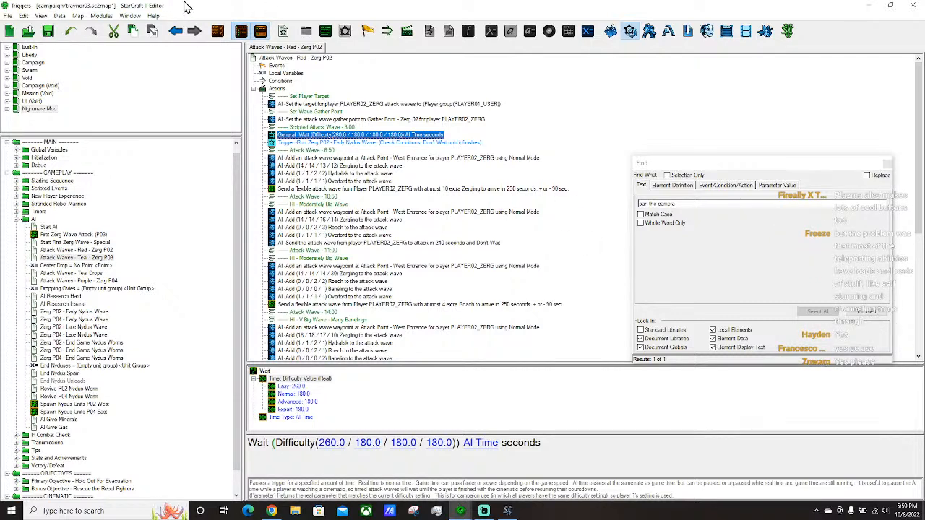
Bring up the Untitled Map's terrain and move Player 2's Command Center and two Barracks away from Player 1's base
click(134, 15)
click(171, 110)
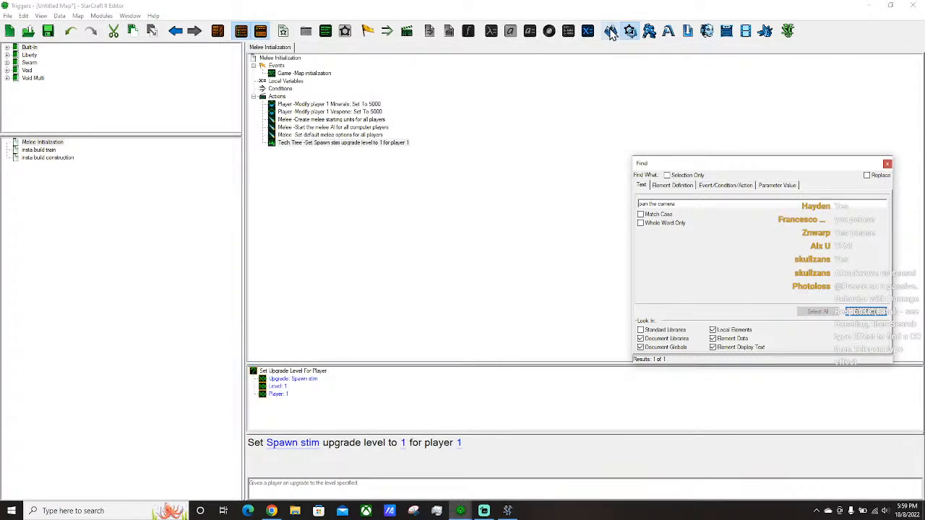
click(887, 164)
click(610, 30)
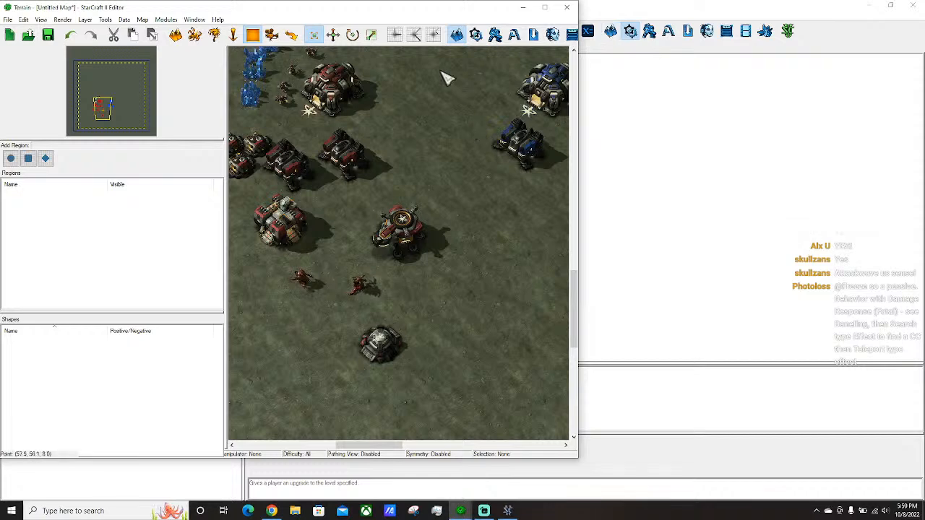
click(544, 8)
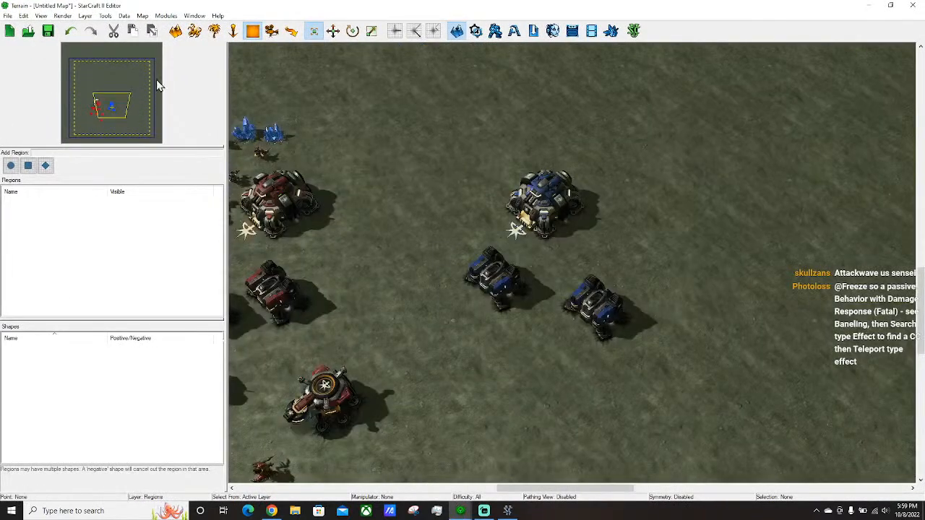
click(194, 33)
drag(490, 137, 672, 360)
drag(549, 210, 707, 222)
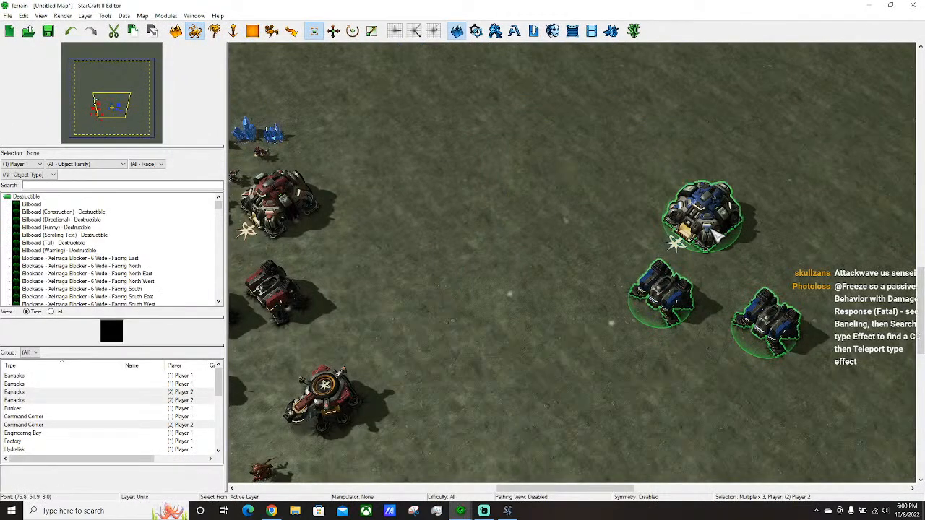
Find the SCV in the unit palette for placement near the blue Command Center and choose its owning player
click(535, 200)
click(35, 185)
text(scv)
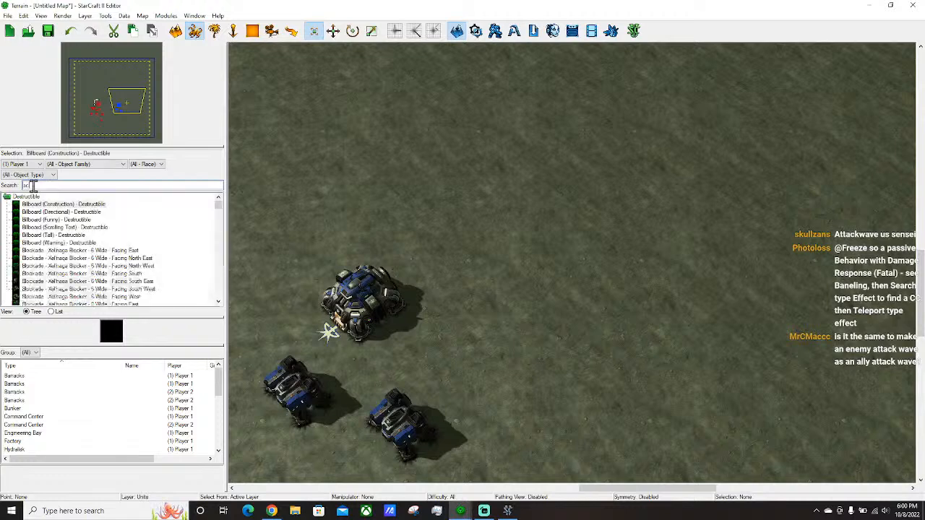
click(22, 164)
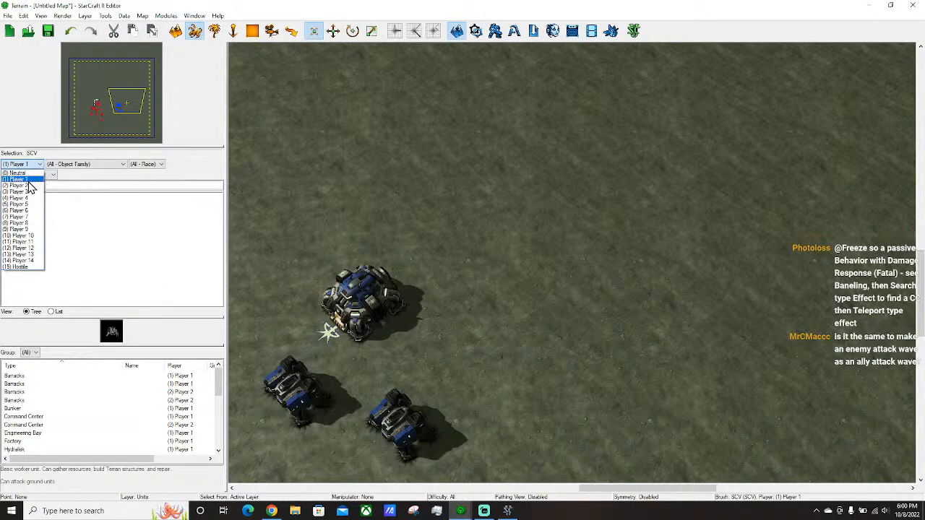
click(31, 181)
Duplicate the player 1 Minerals and Vespene actions in the Melee Initialization trigger
click(476, 31)
click(366, 106)
shift+click(368, 113)
key(ctrl+c)
key(ctrl+v)
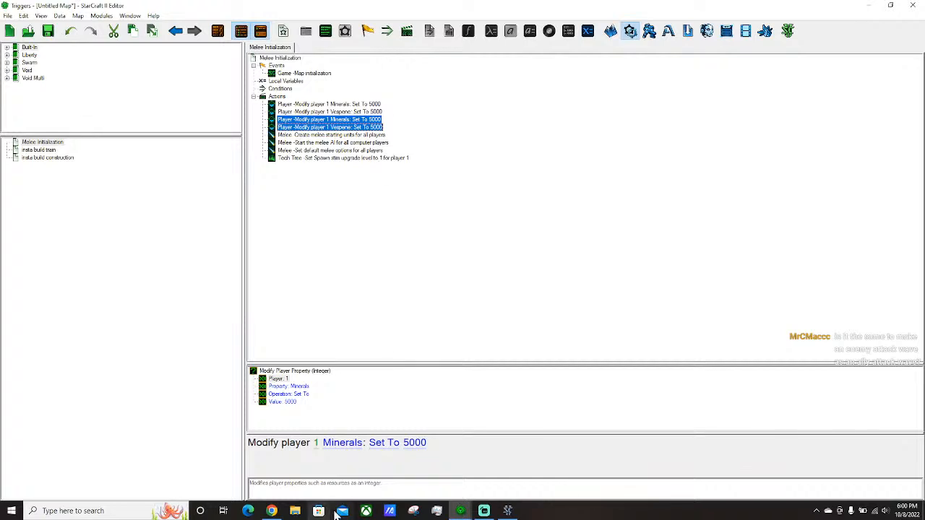
Set the player of the duplicated Minerals action to 2
click(316, 443)
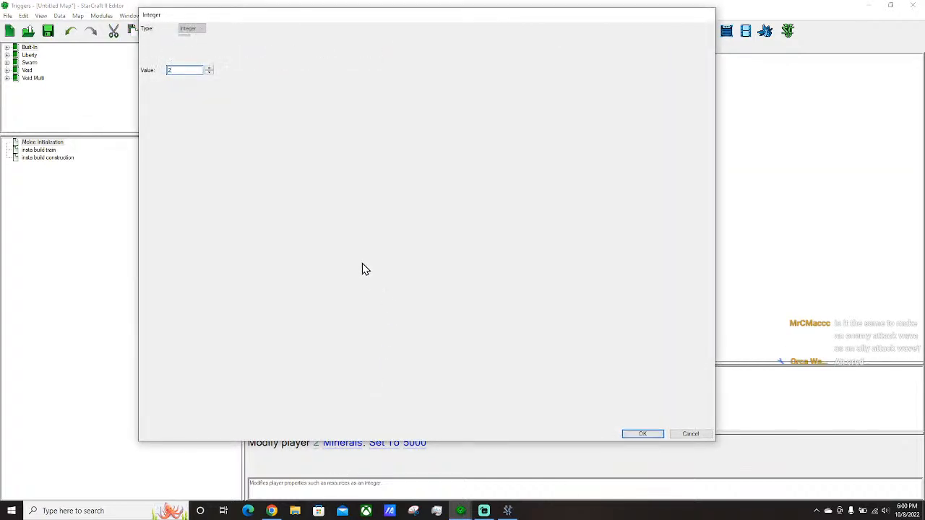
text(2)
key(Return)
click(351, 120)
click(278, 380)
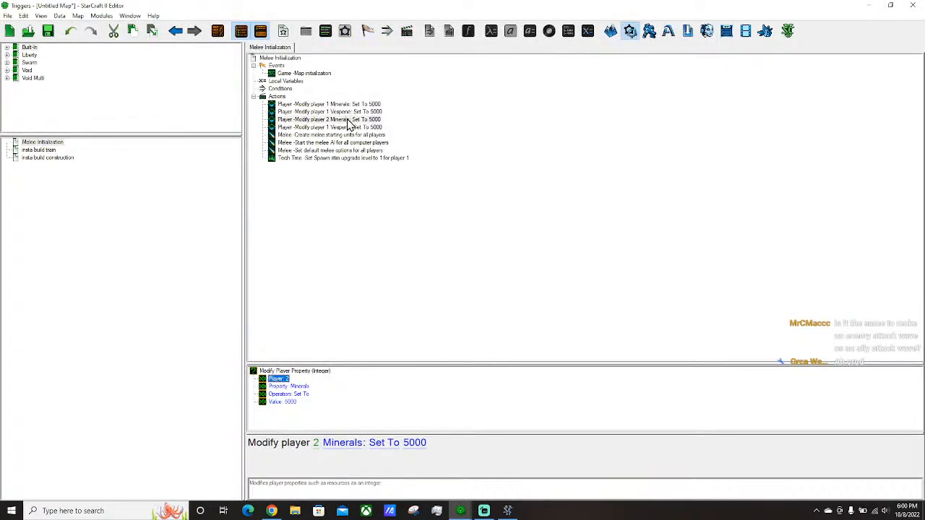
Set the player of the duplicated Vespene action to 2
click(345, 128)
double_click(277, 378)
text(2)
key(Return)
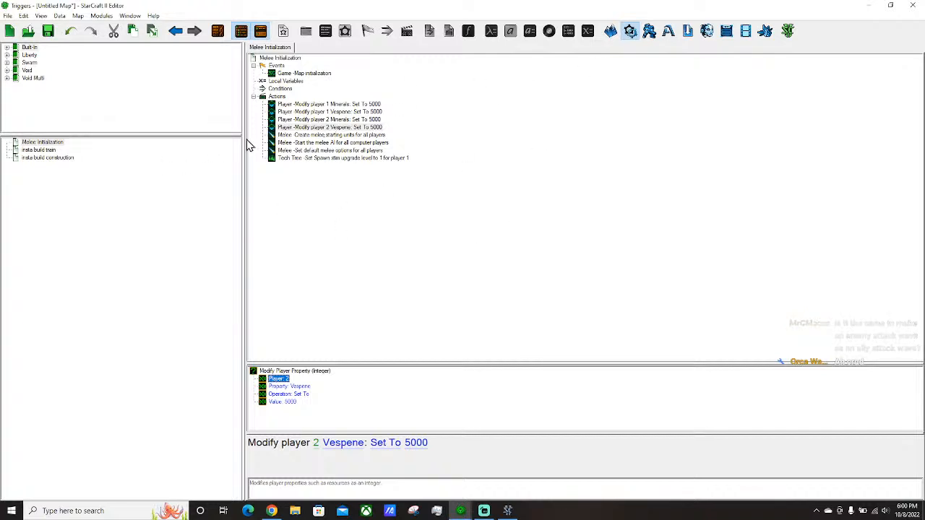
click(380, 194)
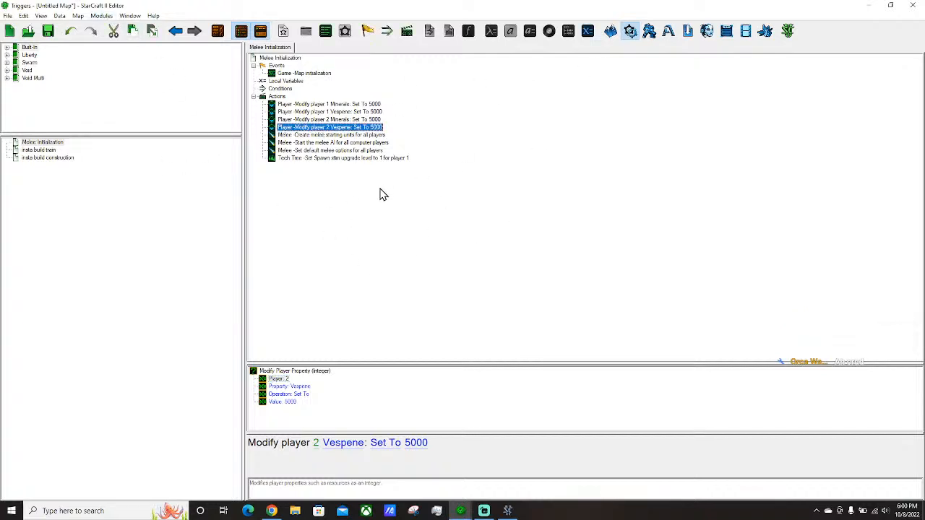
Delete the action that starts the melee AI for all computer players
click(324, 150)
click(330, 143)
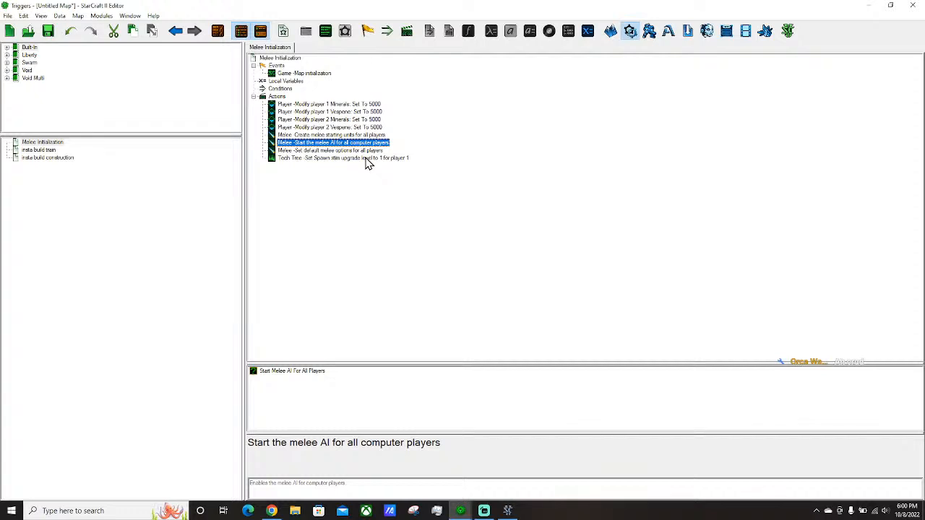
key(Delete)
Add a Start Campaign AI For Player action for player 2 at the end of the Melee Initialization actions
right_click(316, 153)
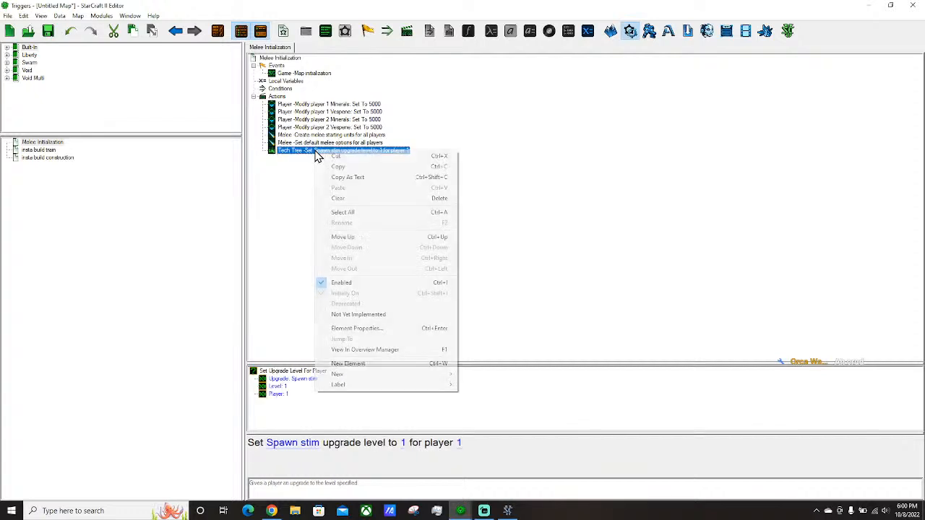
mouse_move(397, 375)
click(551, 411)
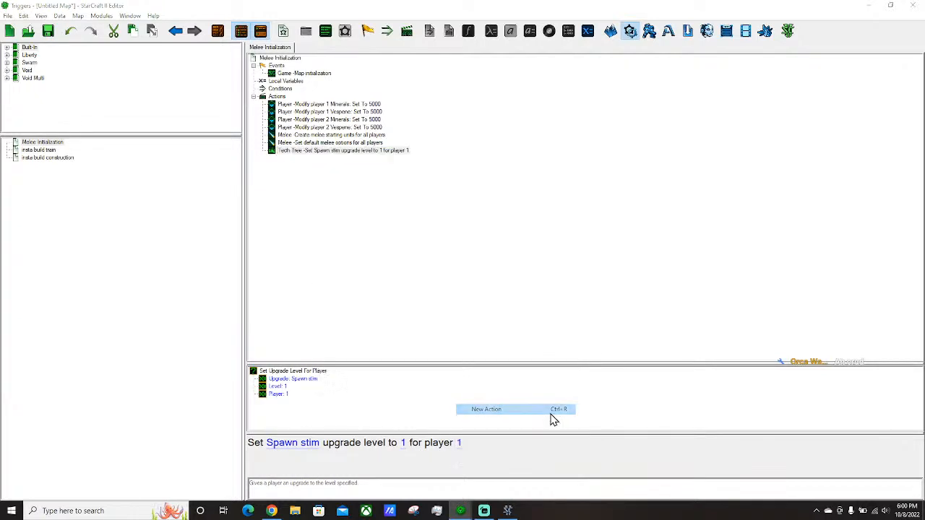
text(campaign ai)
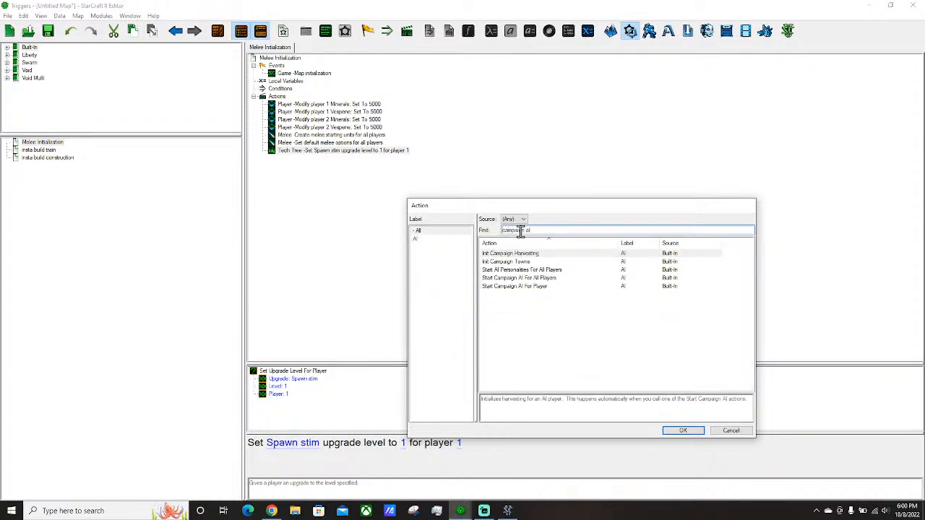
click(554, 286)
click(668, 432)
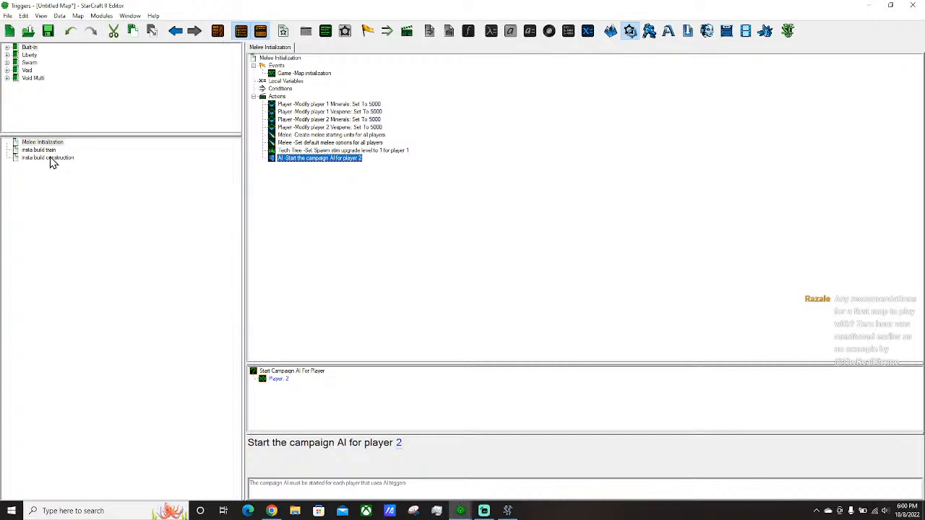
Set player 2's control to Computer in the map's player properties
click(79, 16)
mouse_move(91, 24)
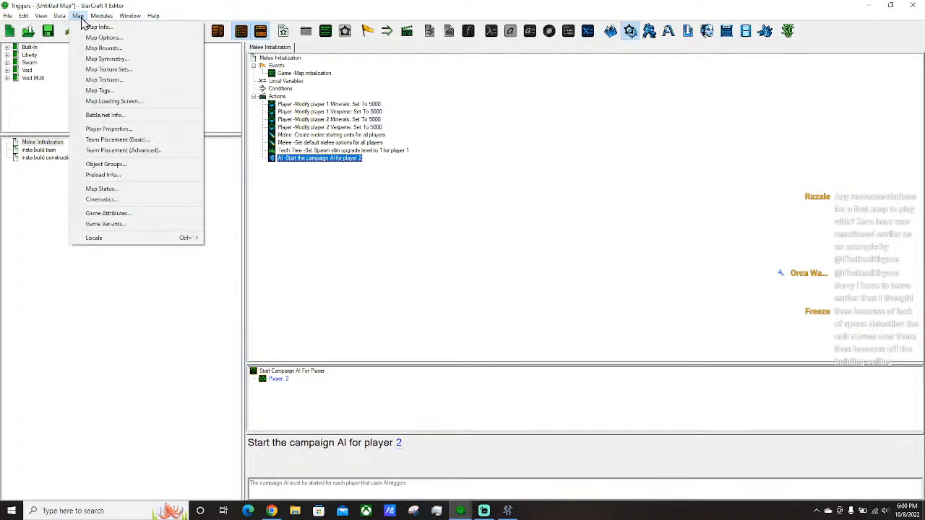
click(142, 131)
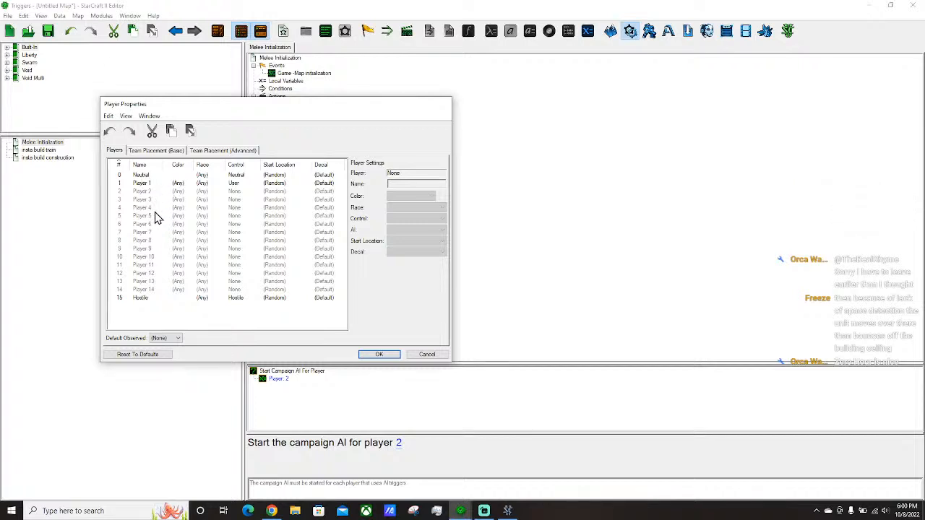
click(162, 192)
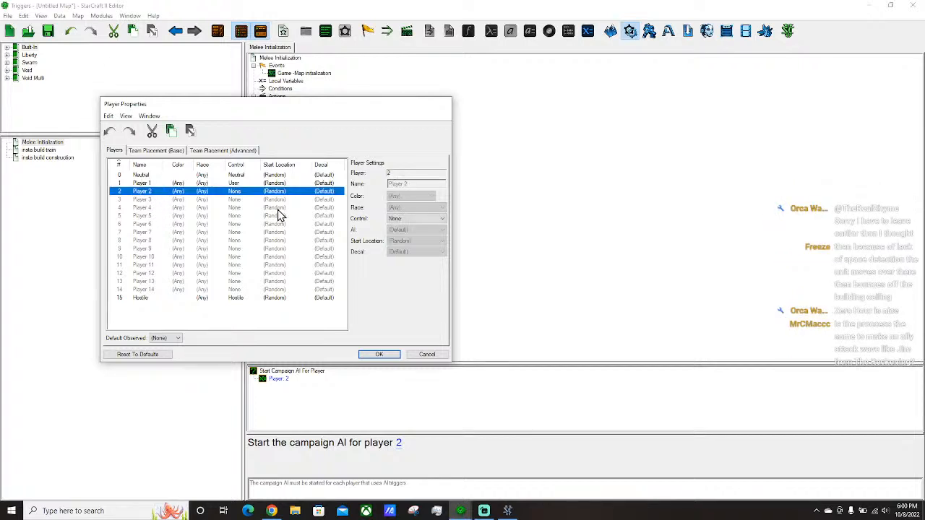
click(406, 220)
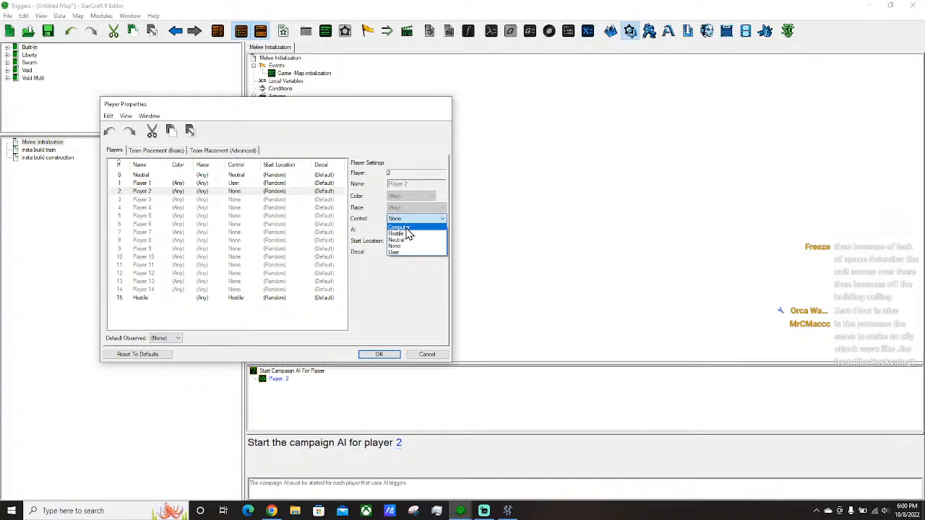
click(405, 228)
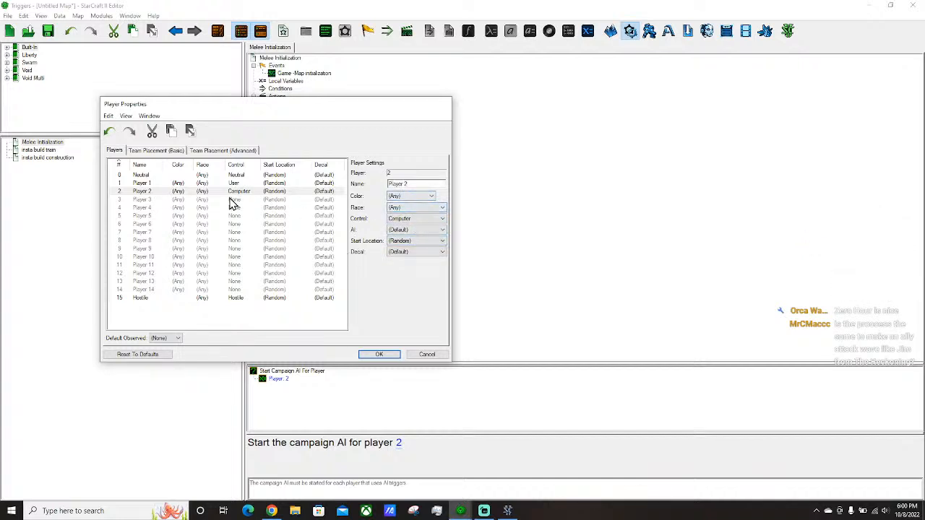
Set player 2's color to Red and player 1's color to Blue, and apply the player properties
click(404, 196)
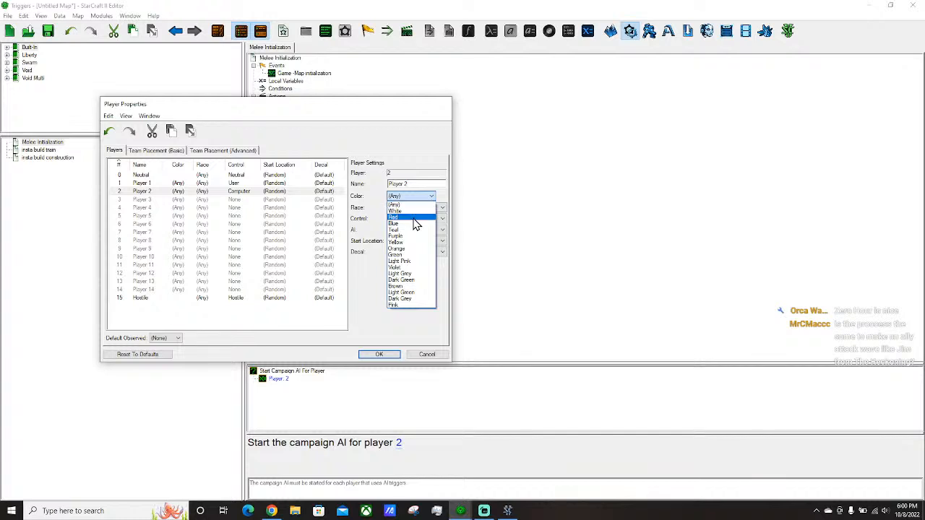
click(394, 216)
click(189, 183)
click(404, 195)
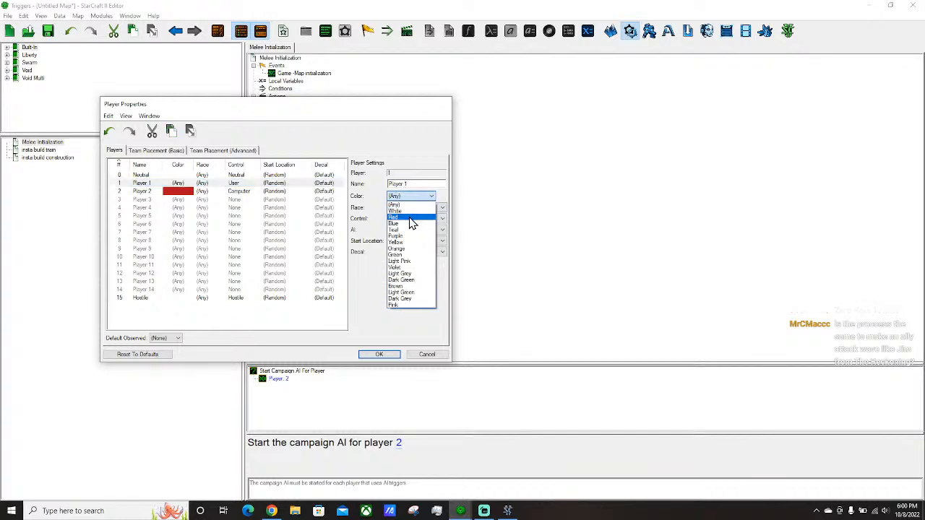
click(400, 223)
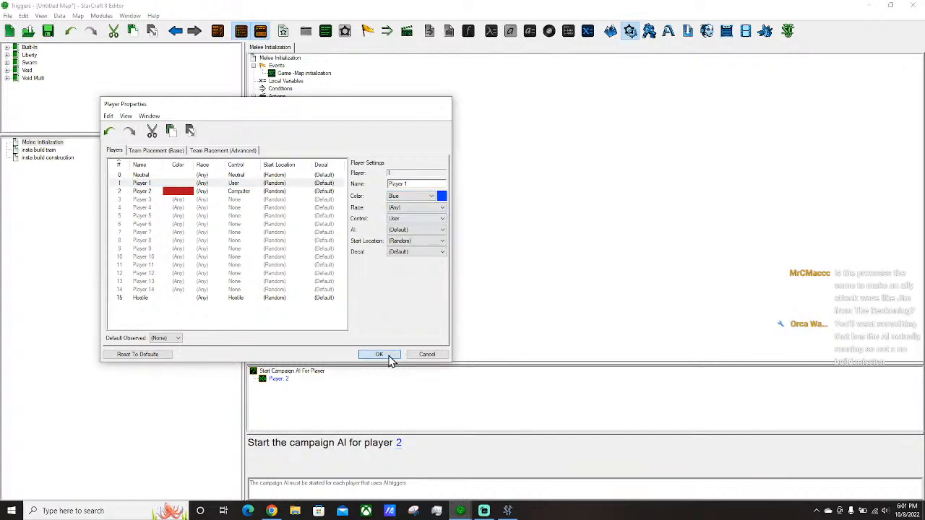
click(380, 354)
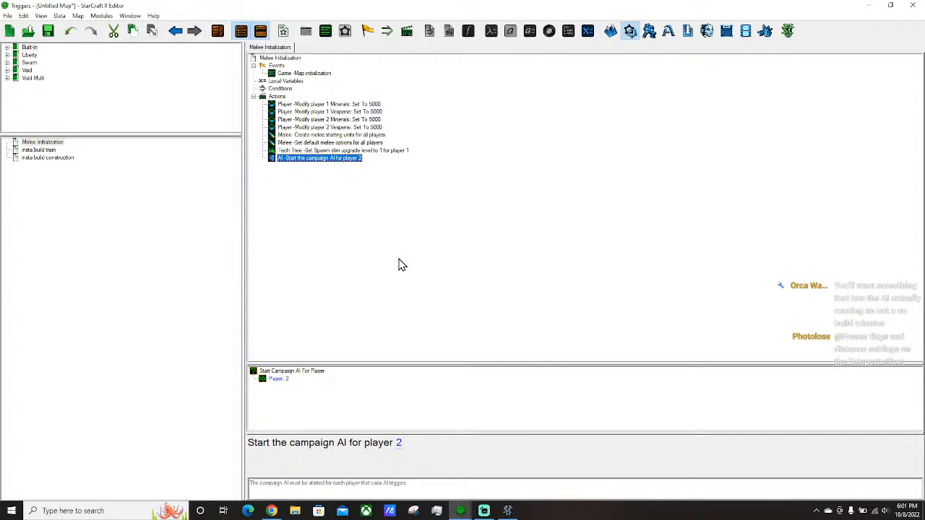
click(61, 188)
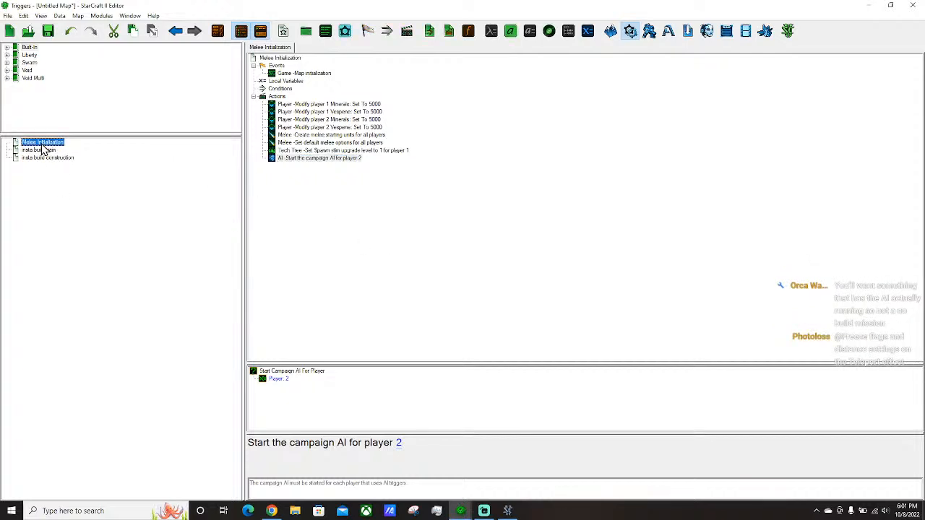
right_click(41, 143)
click(363, 275)
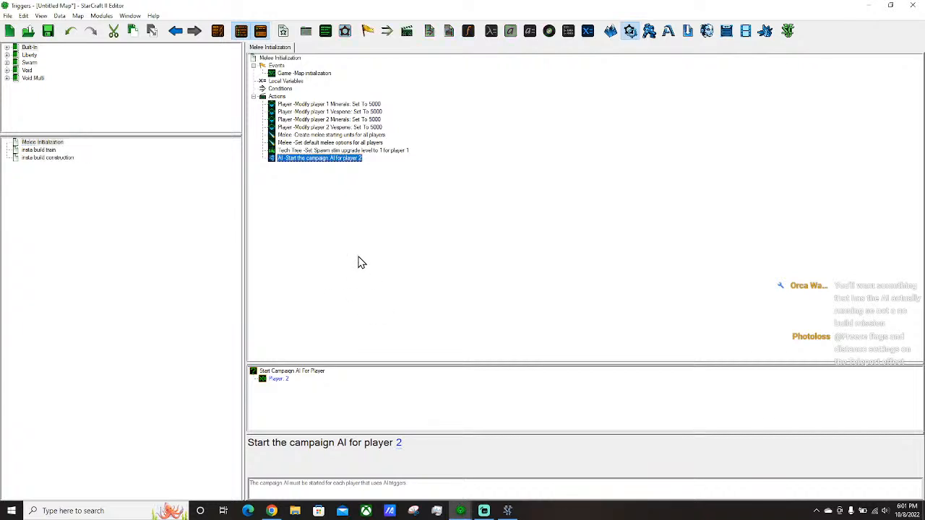
right_click(333, 157)
click(154, 246)
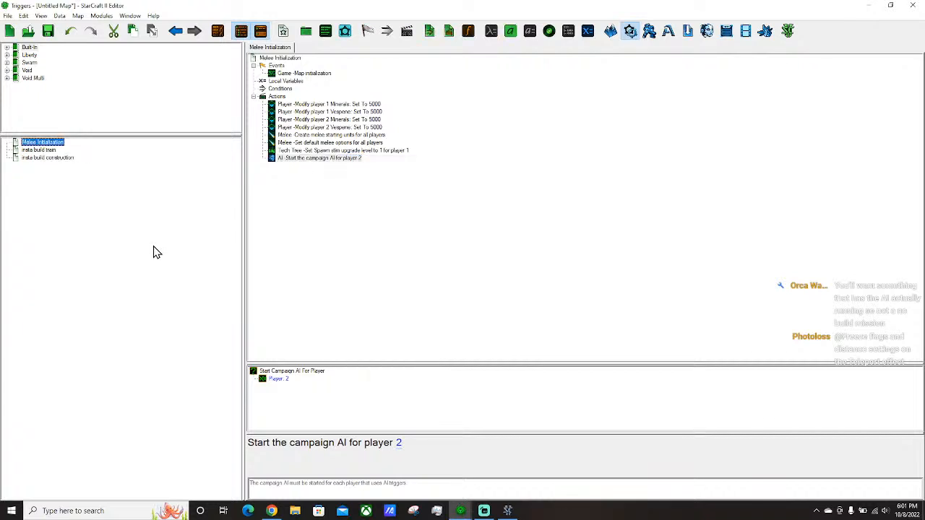
Create a new trigger named "AI attacks" below the insta build construction trigger
click(32, 151)
right_click(32, 155)
mouse_move(94, 409)
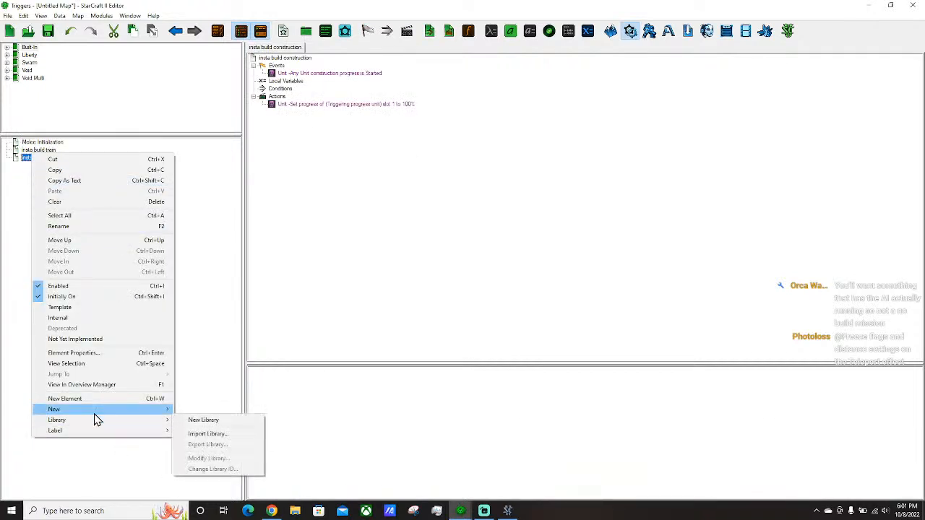
click(230, 330)
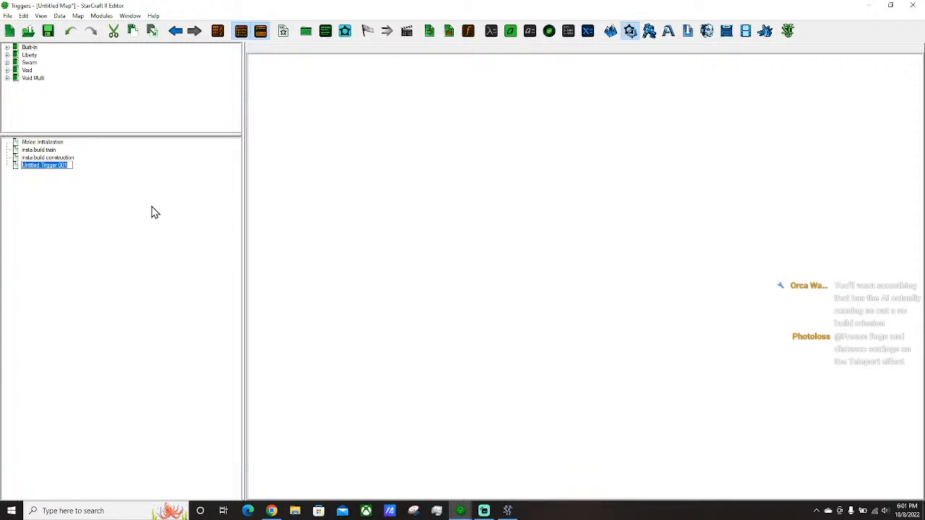
text(AI attacks)
key(Return)
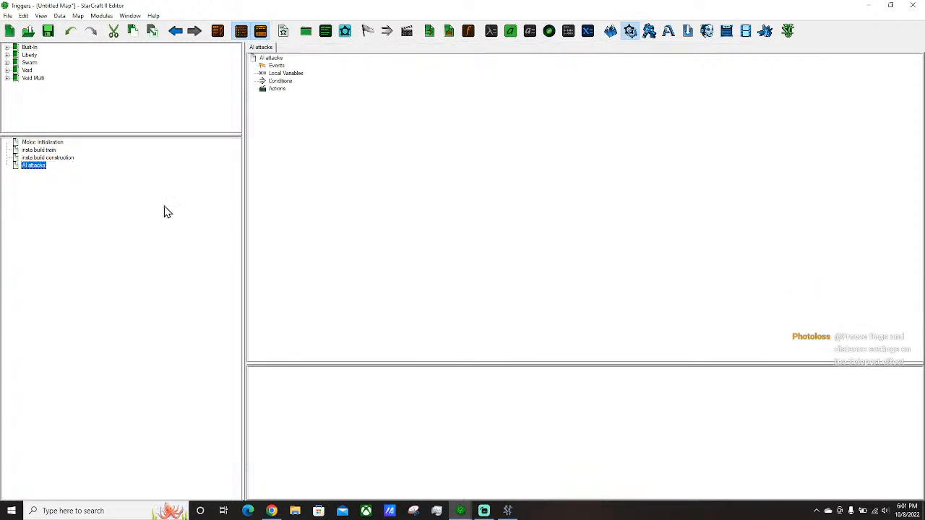
Add a Run Trigger action at the end of the Melee Initialization actions
click(42, 143)
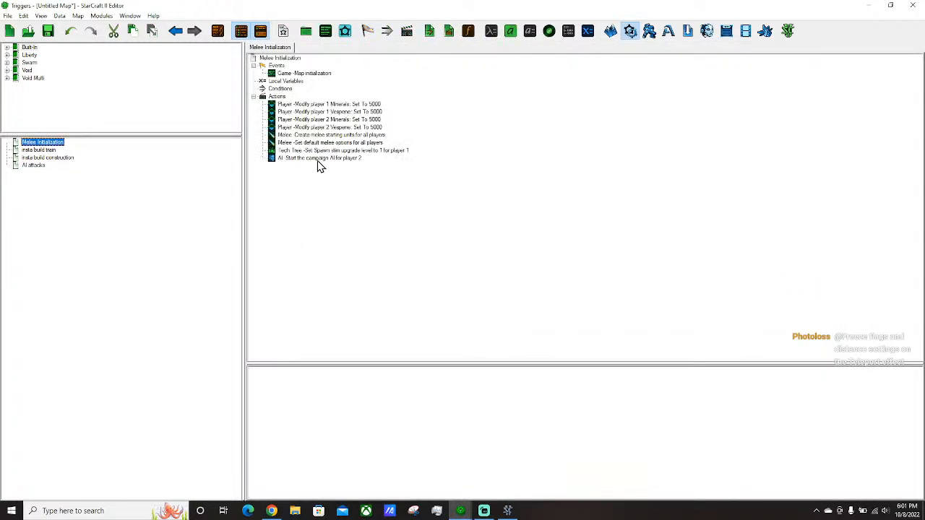
right_click(314, 158)
mouse_move(381, 385)
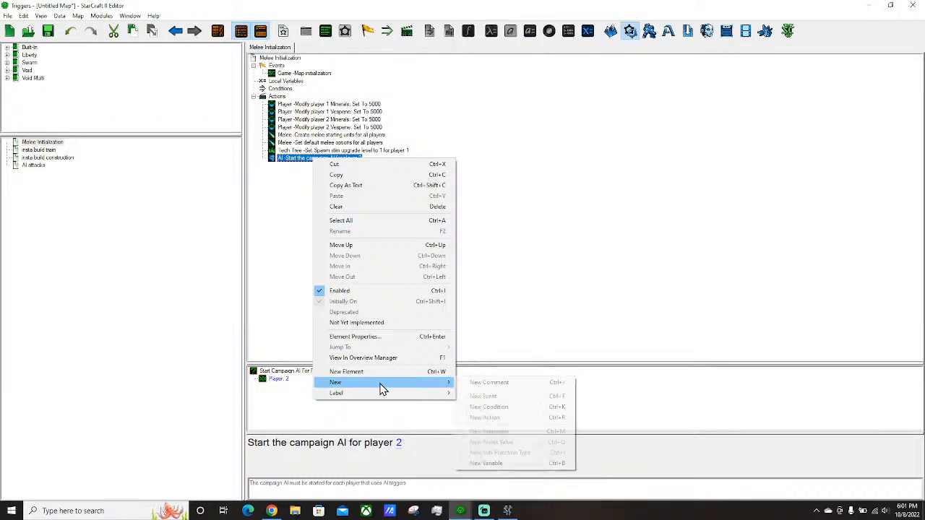
click(544, 419)
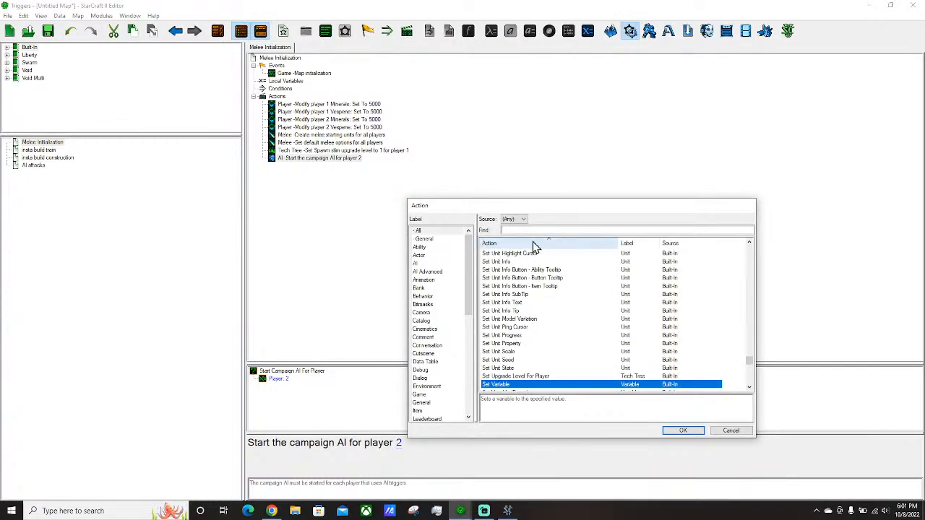
click(526, 230)
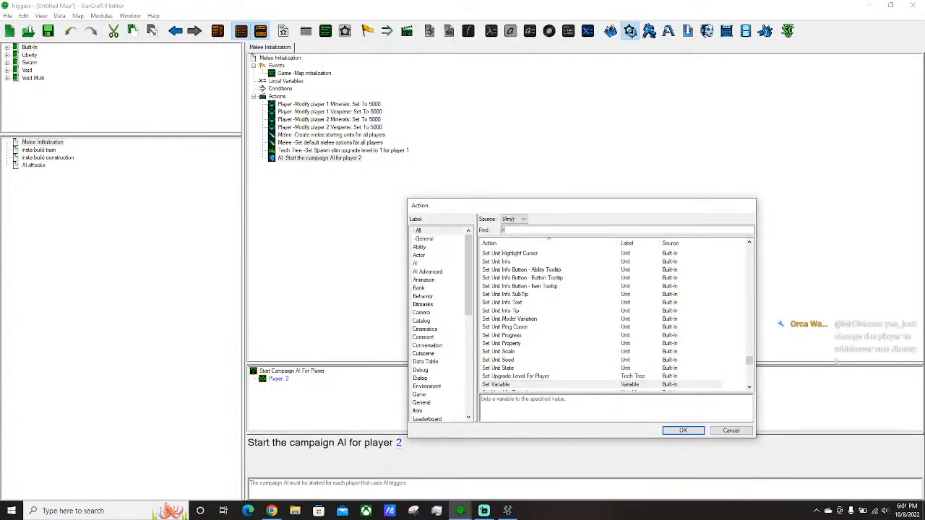
text(run tri)
key(Return)
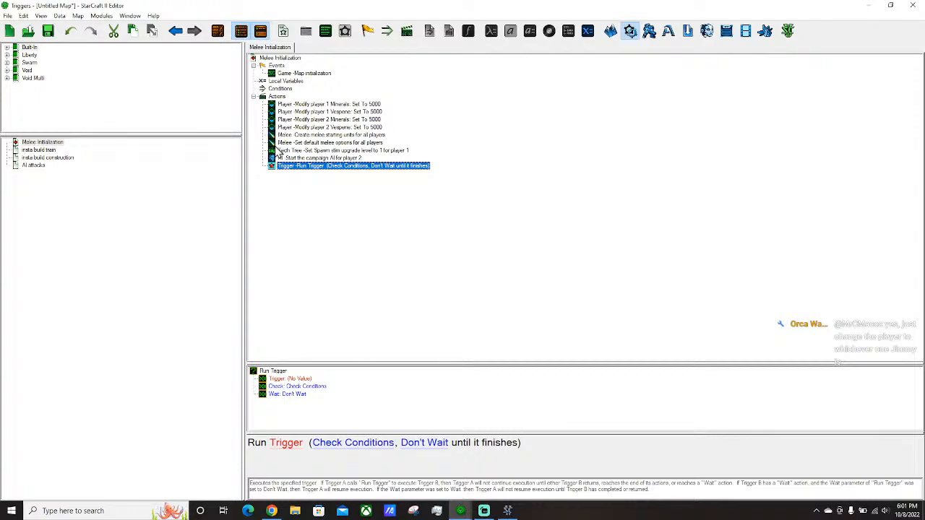
Choose AI attacks as the trigger that the Run Trigger action executes
click(296, 445)
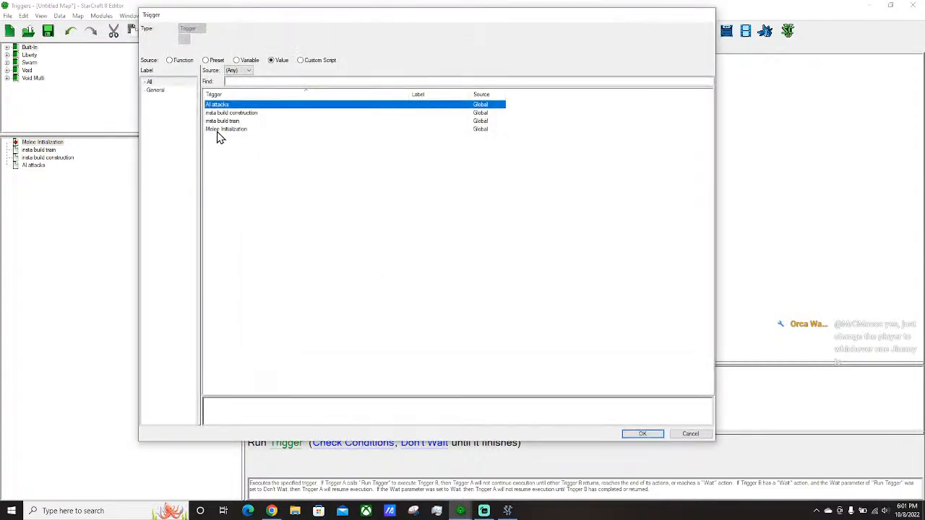
double_click(216, 106)
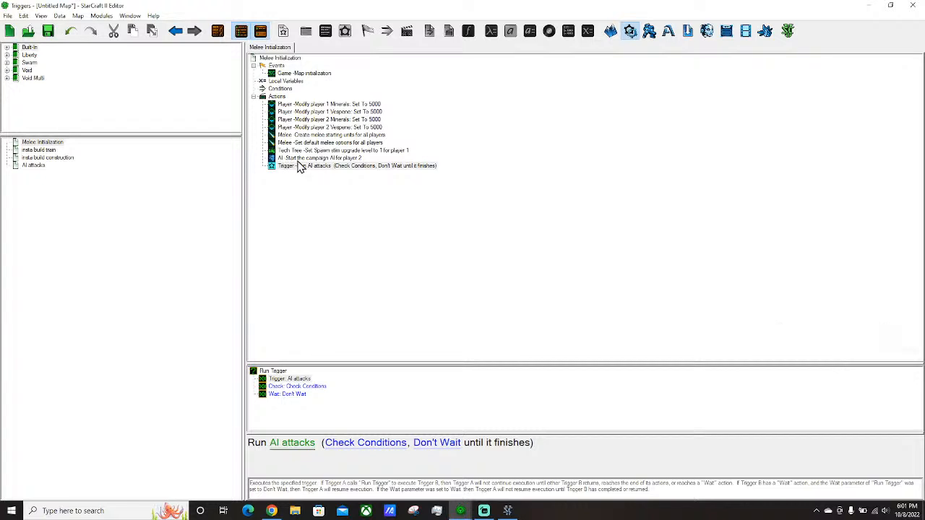
click(335, 167)
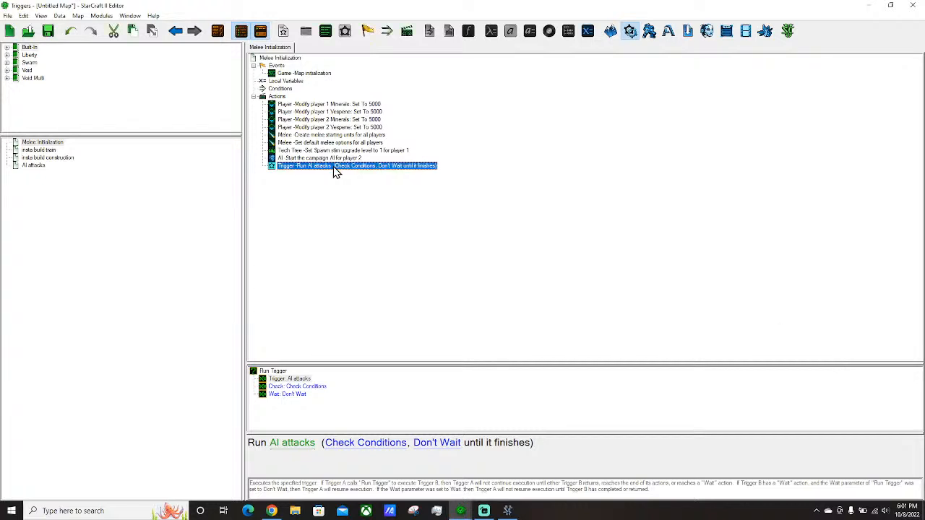
Add a Set Target Player For Attack Waves action to the AI attacks trigger
click(30, 166)
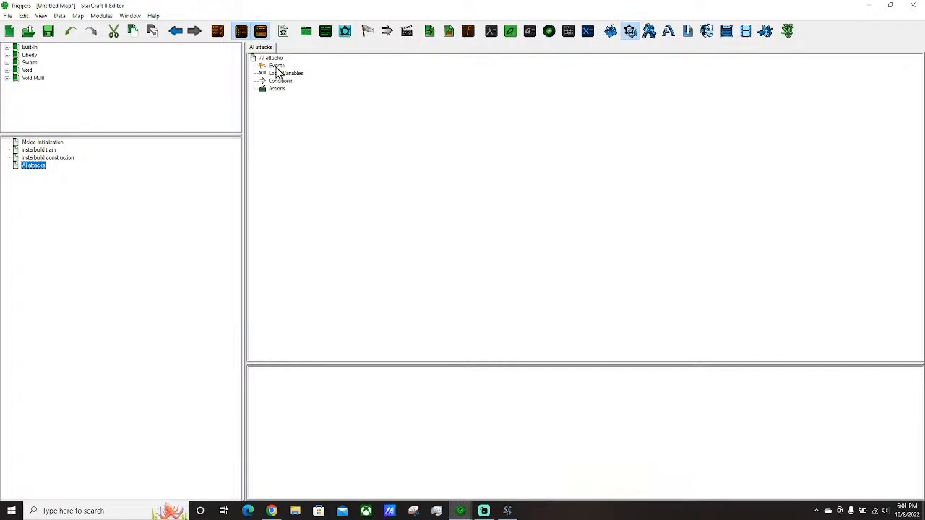
click(275, 65)
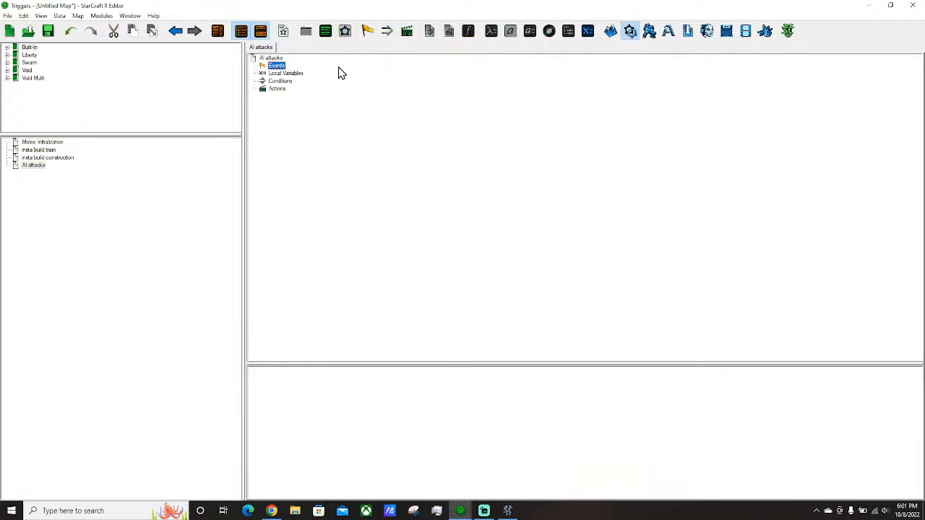
click(278, 81)
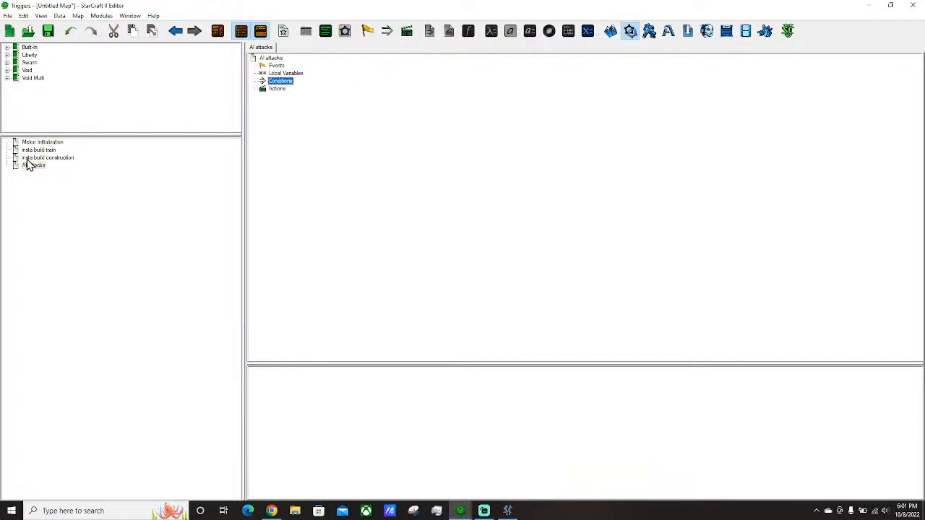
click(277, 89)
right_click(278, 96)
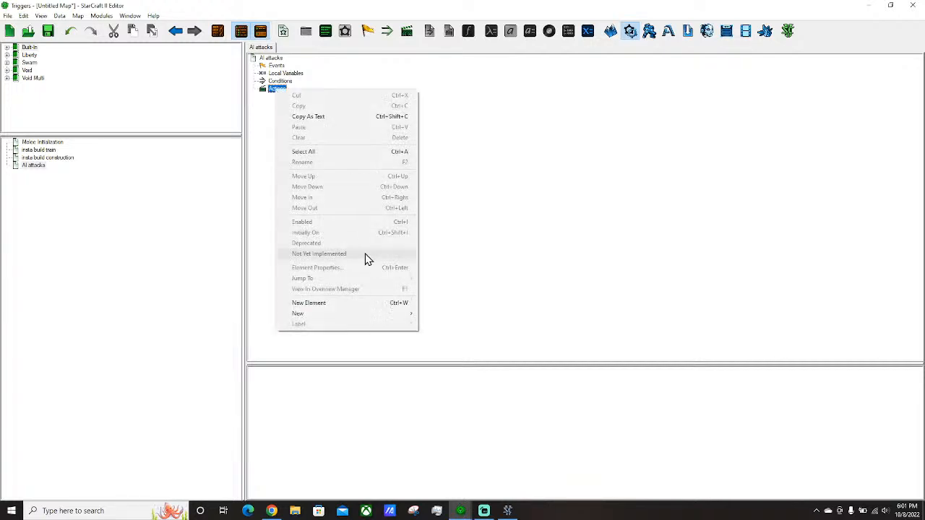
mouse_move(354, 320)
click(455, 350)
click(546, 231)
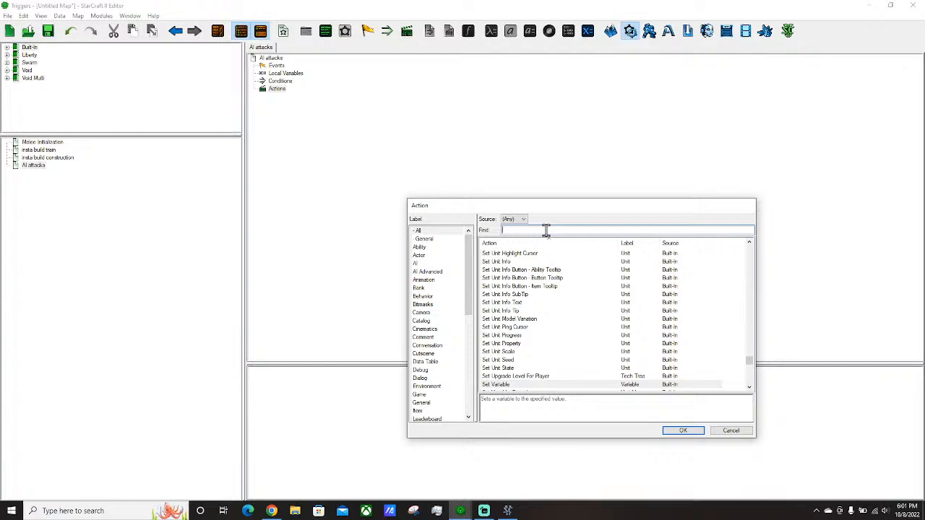
text(attack wave)
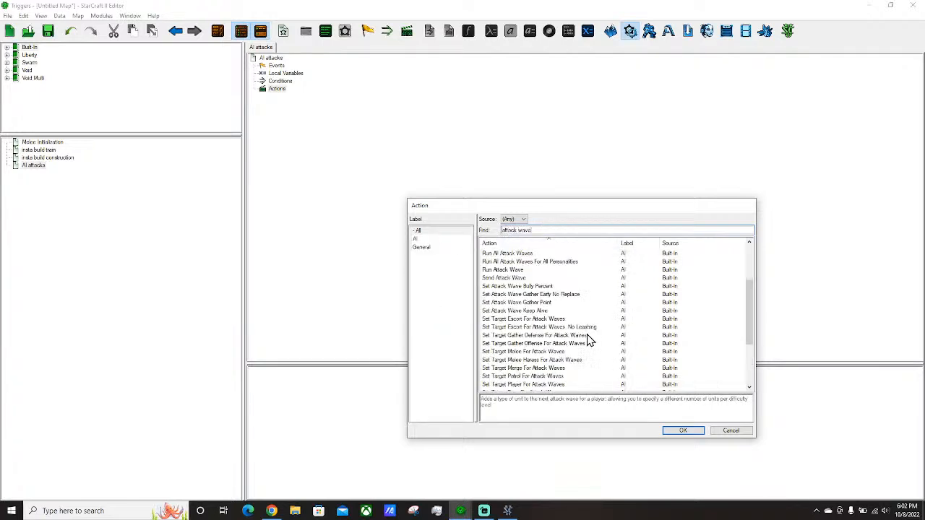
scroll(589, 339, down, 3)
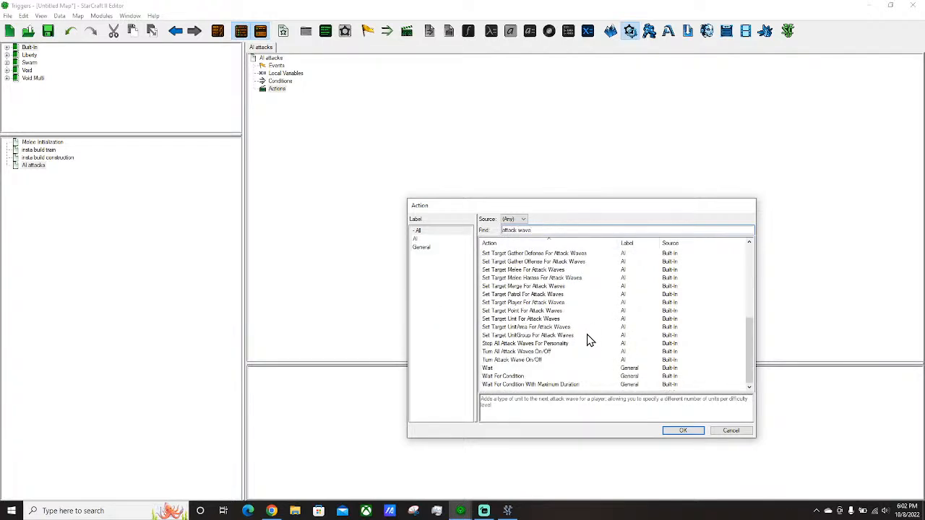
scroll(550, 312, up, 1)
scroll(563, 311, down, 1)
scroll(531, 331, up, 1)
scroll(533, 299, up, 1)
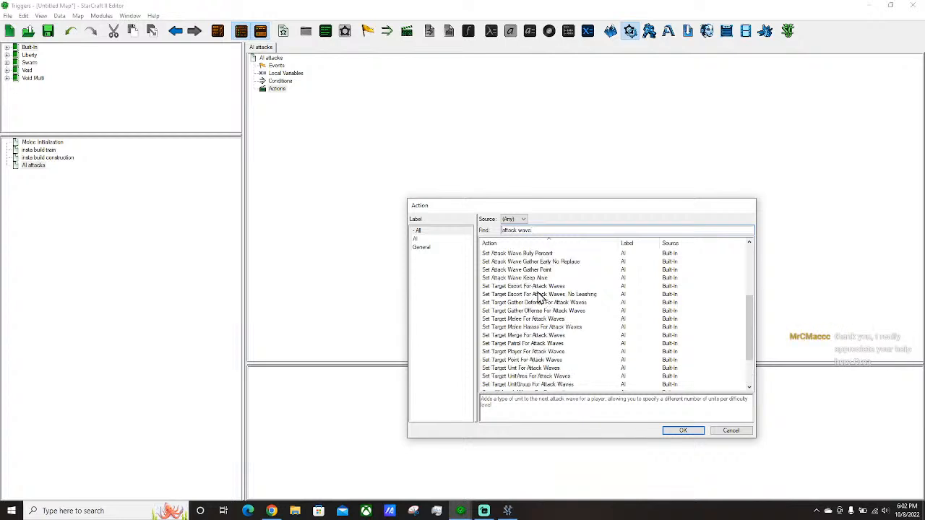
double_click(528, 353)
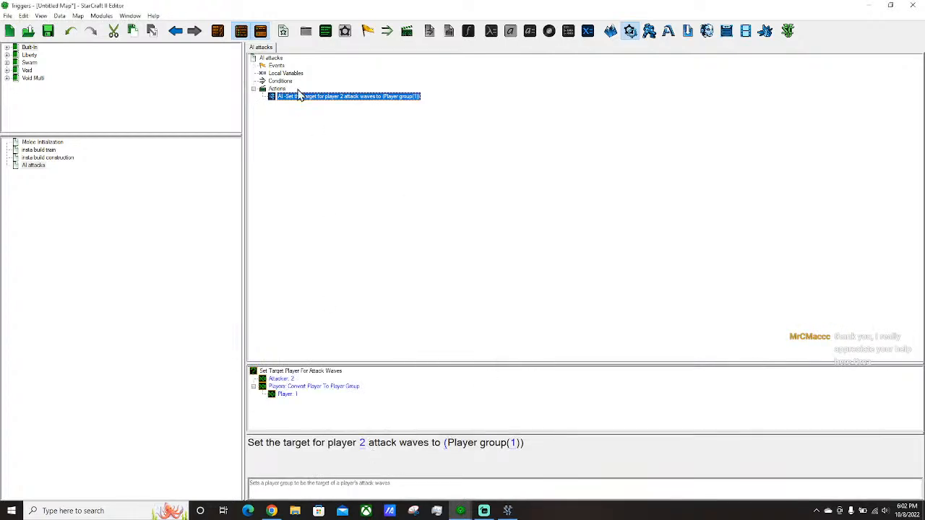
Examine the attacker and player parameters of the attack wave target action and the functions offered for its player group
click(283, 379)
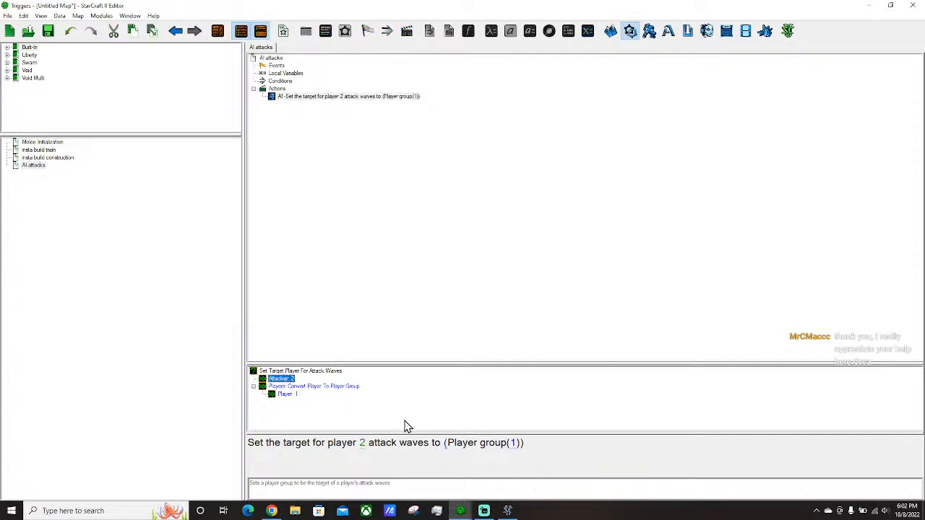
click(287, 394)
click(406, 96)
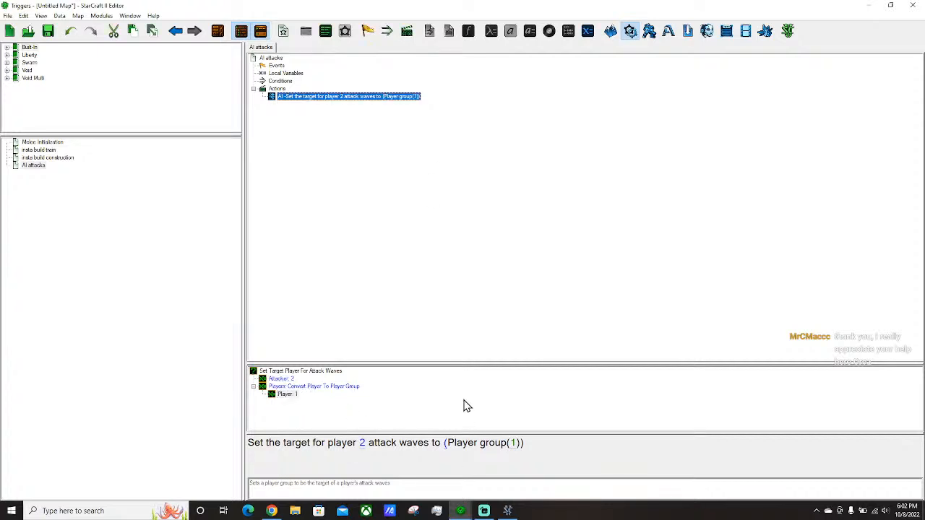
click(310, 387)
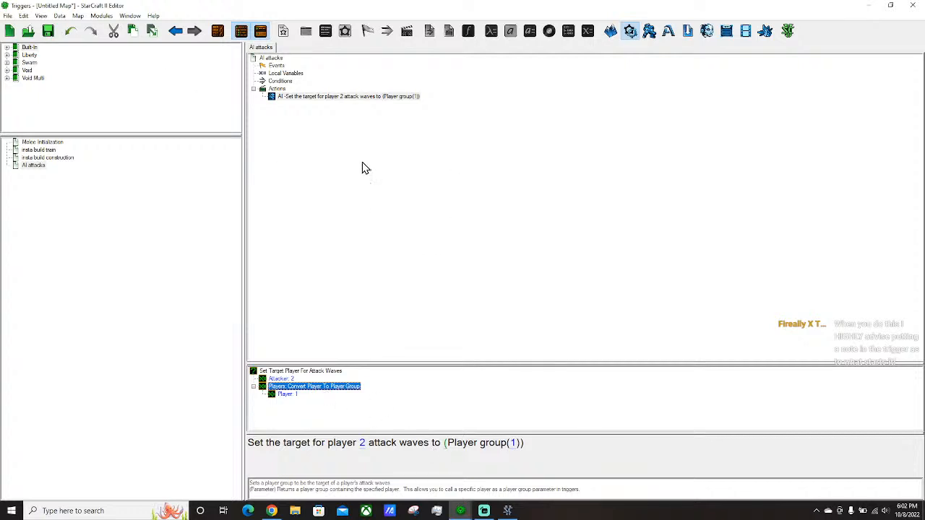
click(450, 444)
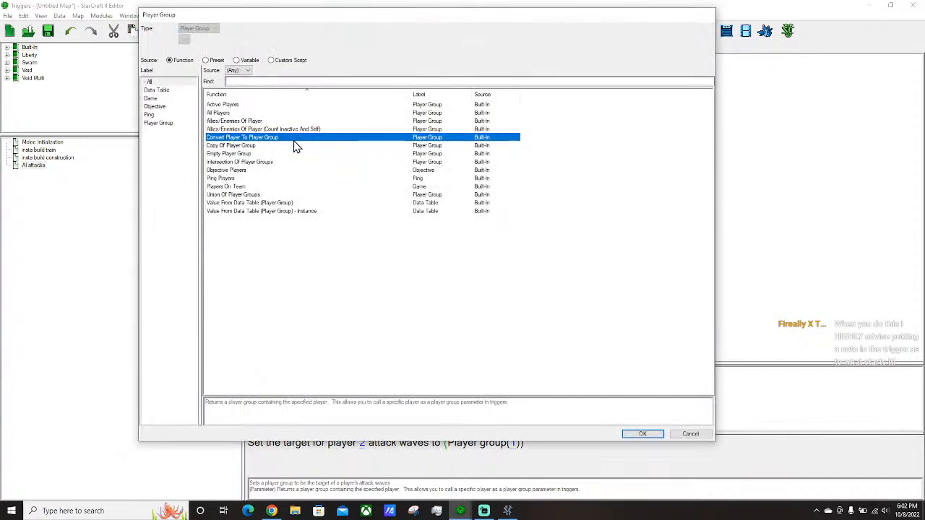
click(252, 121)
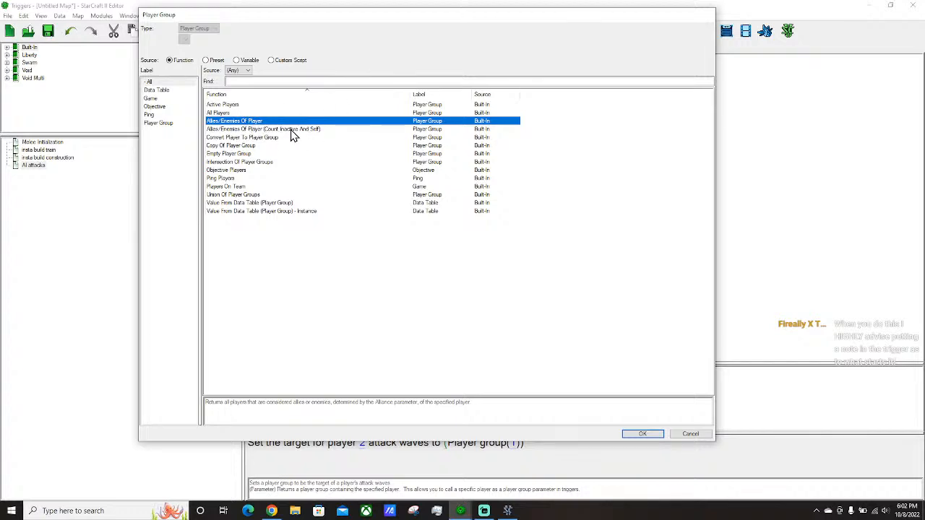
click(682, 435)
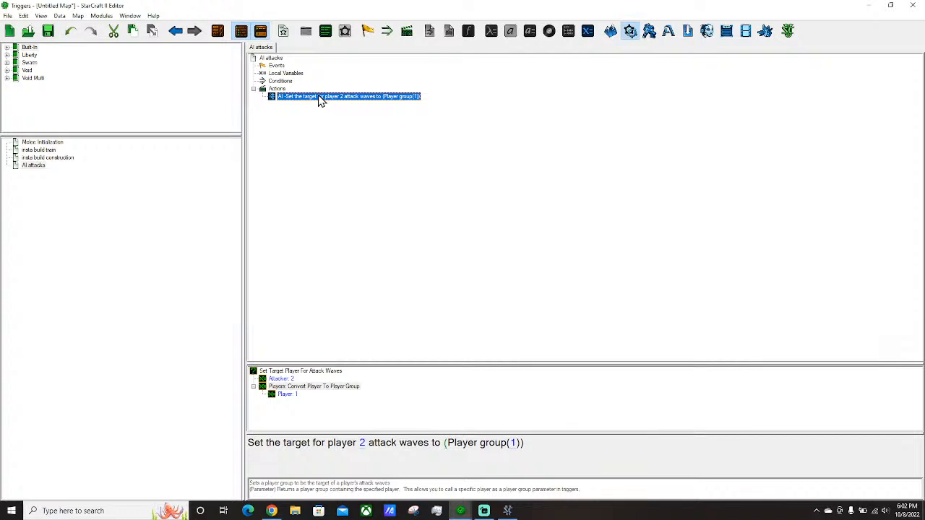
Add an Add Attack Wave Unit Types (Liberty) action after the attack wave target action
right_click(318, 95)
mouse_move(371, 318)
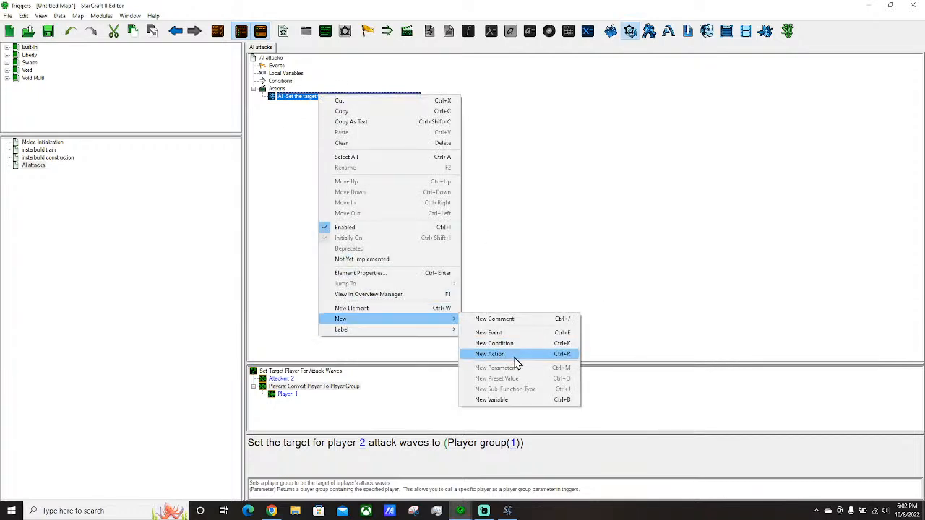
click(515, 357)
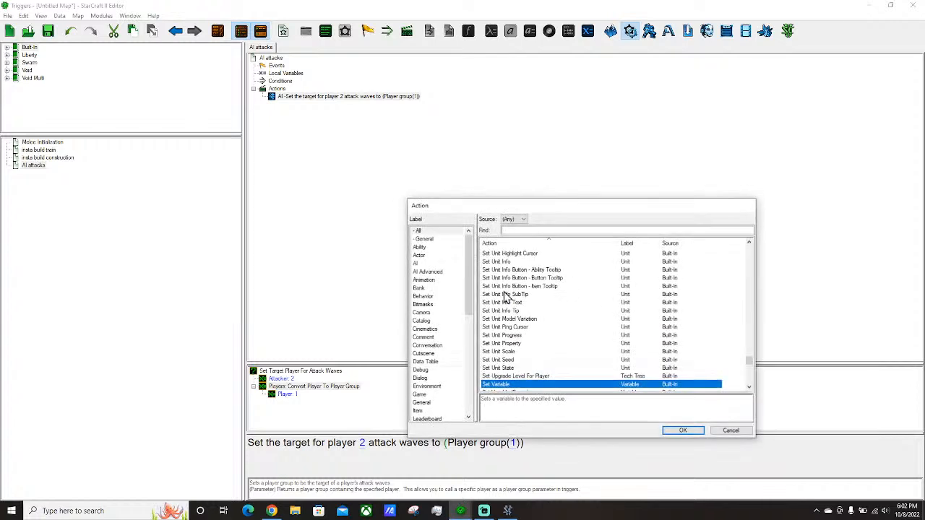
click(513, 232)
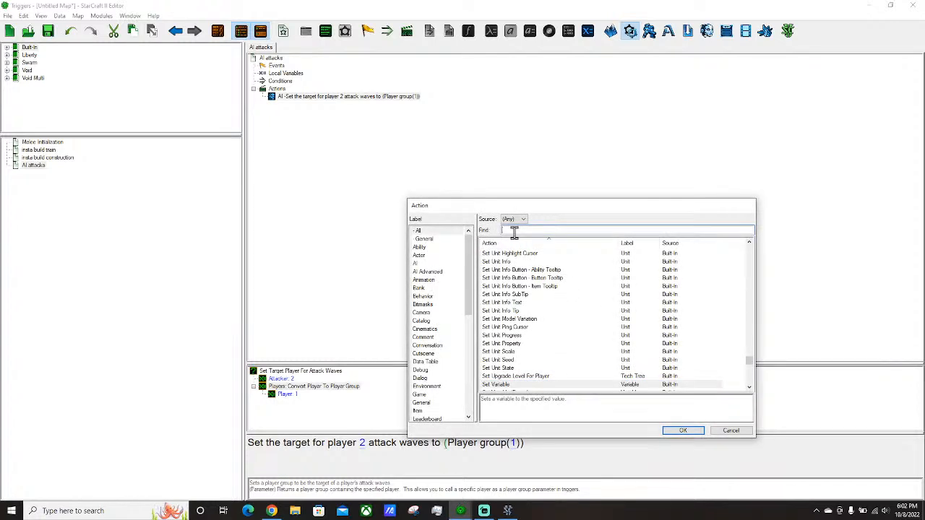
text(a)
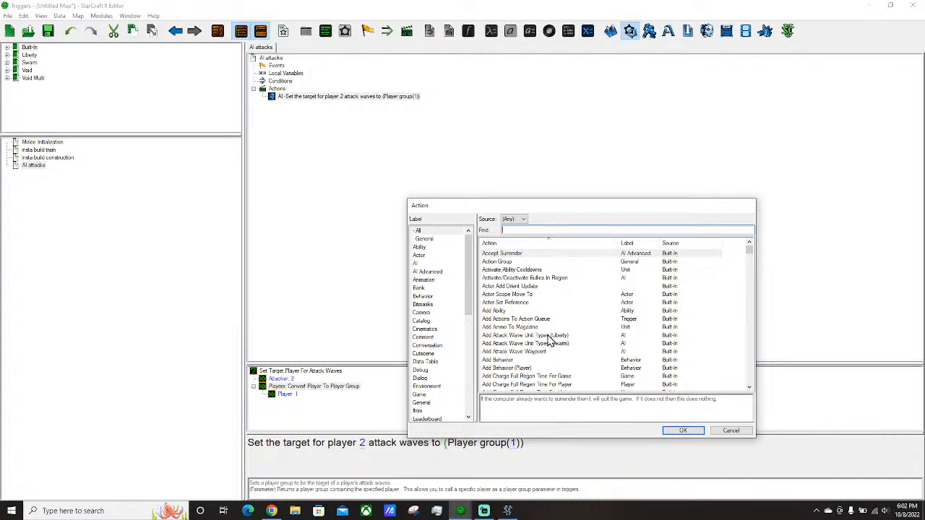
click(526, 335)
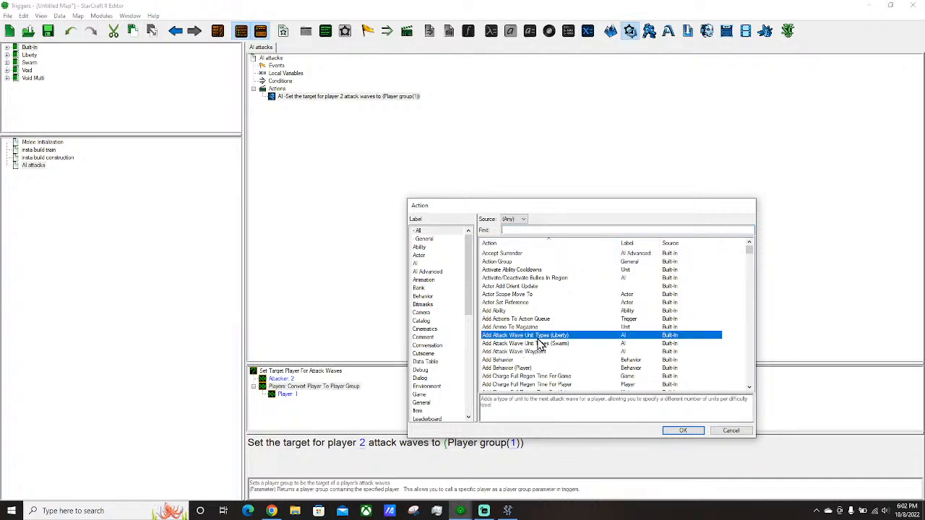
click(682, 431)
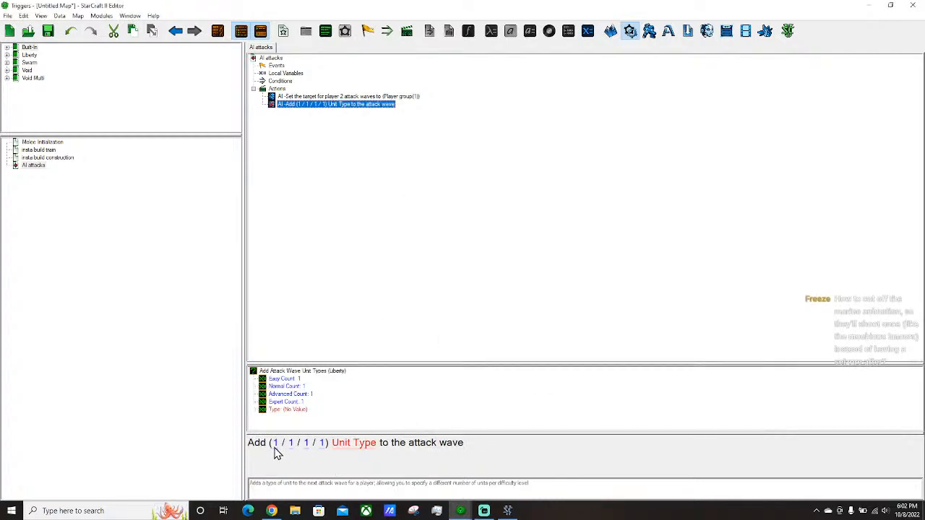
Set the unit type of the new attack wave action to Marine
click(349, 444)
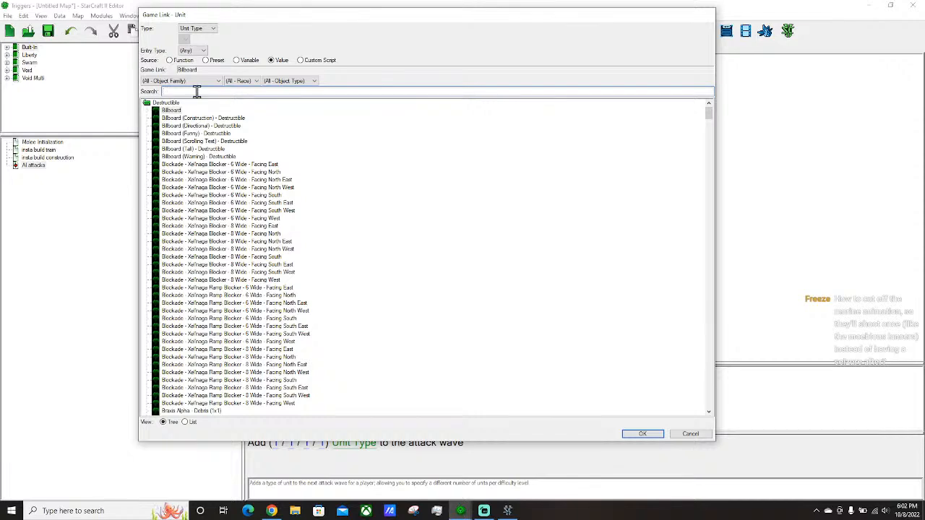
text(marine)
click(168, 142)
double_click(167, 142)
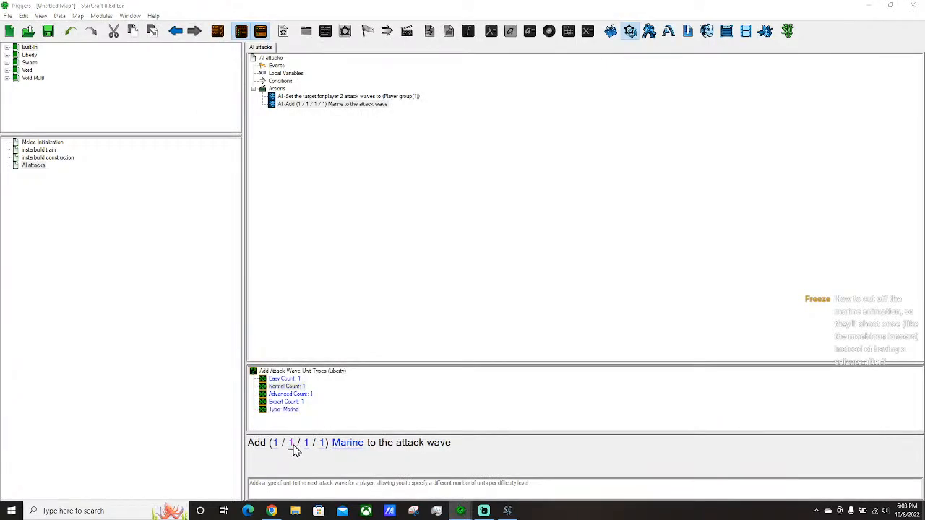
Set the Marine count to 3 for the Easy, Normal, Advanced and Expert difficulties
click(290, 443)
text(3)
key(Return)
click(287, 386)
key(ctrl+c)
click(282, 380)
key(ctrl+v)
click(294, 395)
key(ctrl+v)
click(287, 402)
key(ctrl+v)
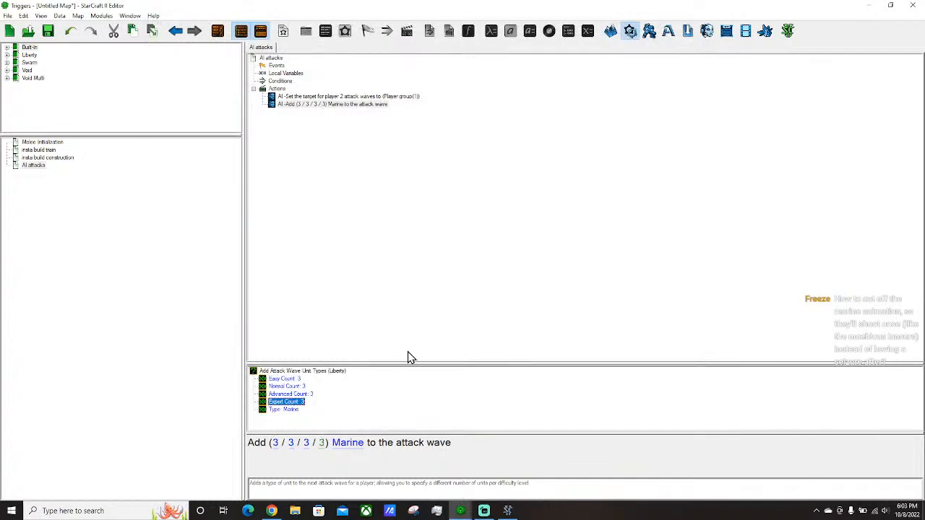
Add a Send Attack Wave action below the Marine attack wave action
click(374, 207)
right_click(340, 107)
click(312, 103)
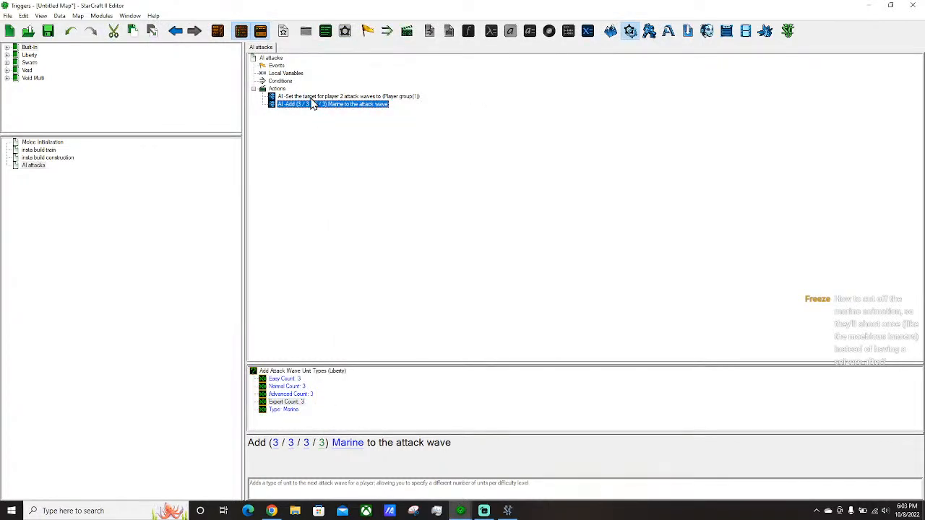
right_click(302, 103)
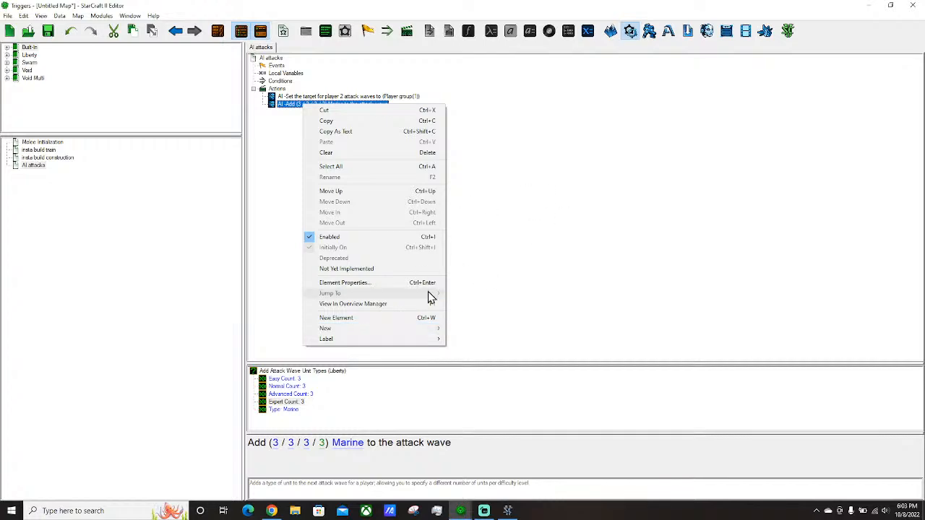
mouse_move(421, 331)
click(515, 364)
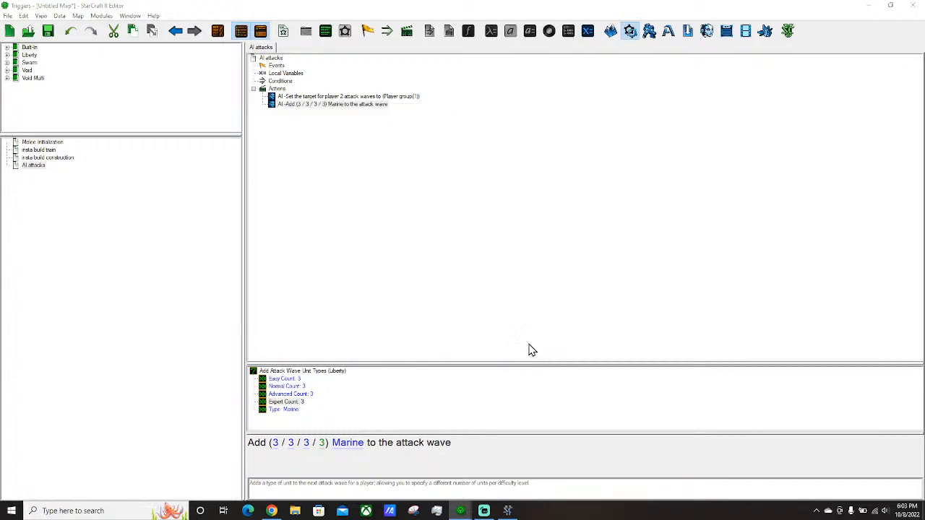
click(527, 230)
text(send atta)
key(Return)
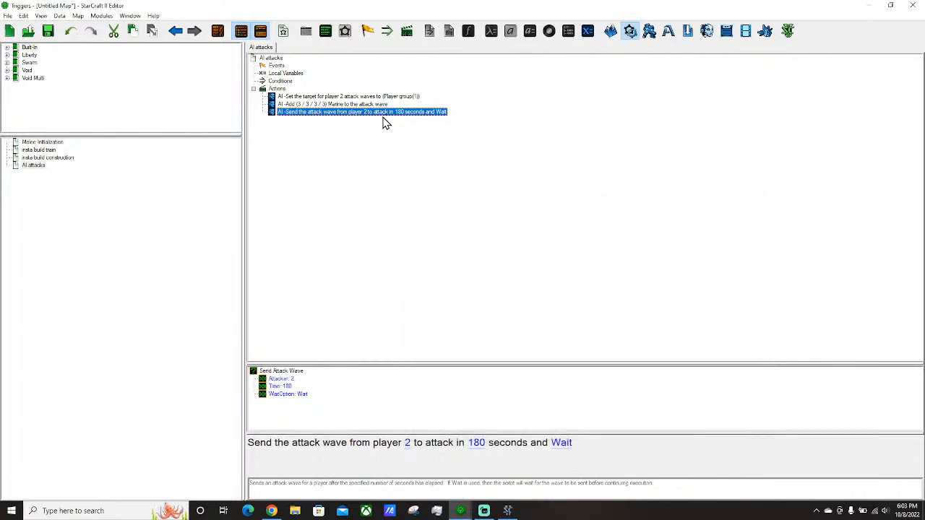
Set the time of the Send Attack Wave action to 120 seconds
click(477, 443)
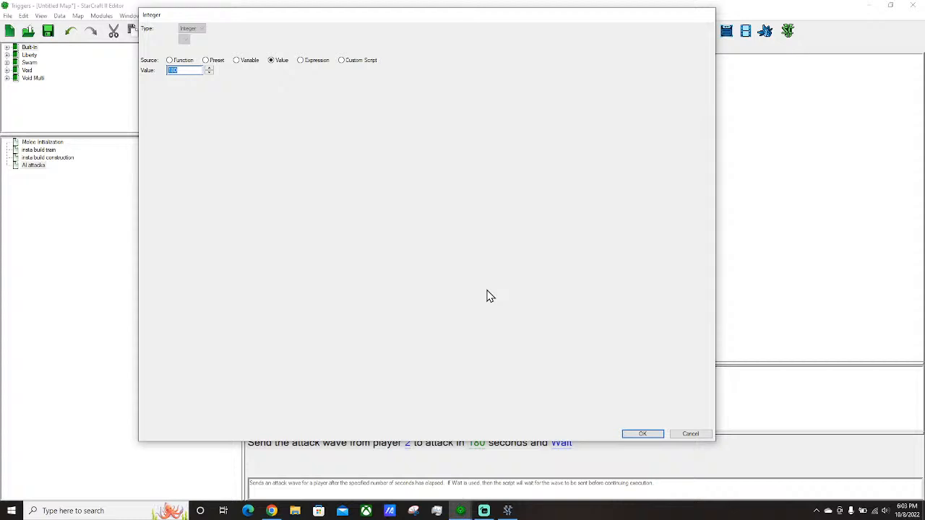
text(120)
key(Return)
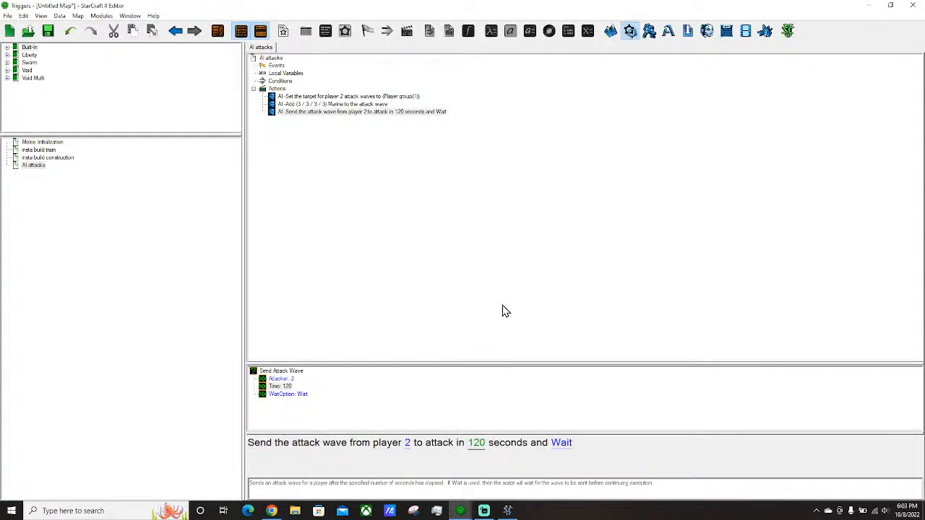
Set the time of the Send Attack Wave action to 60 seconds
click(478, 449)
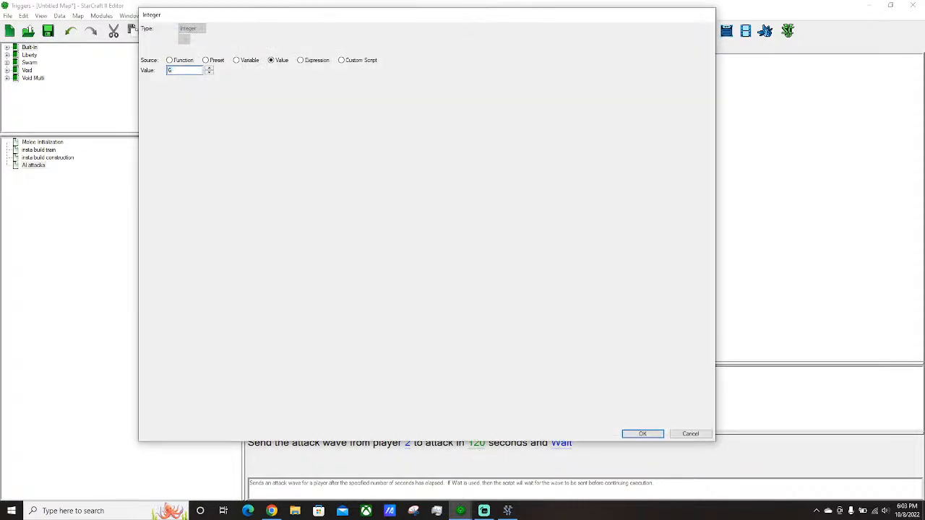
text(60)
key(Return)
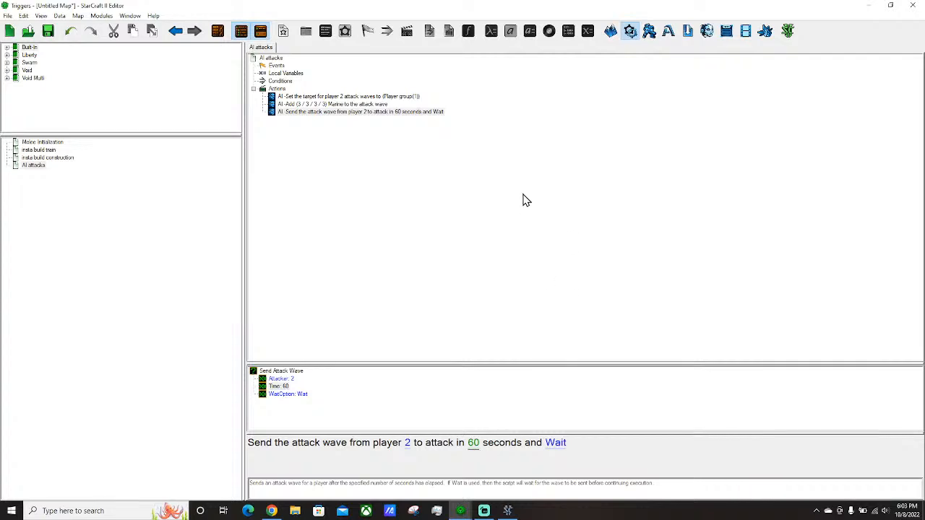
click(403, 113)
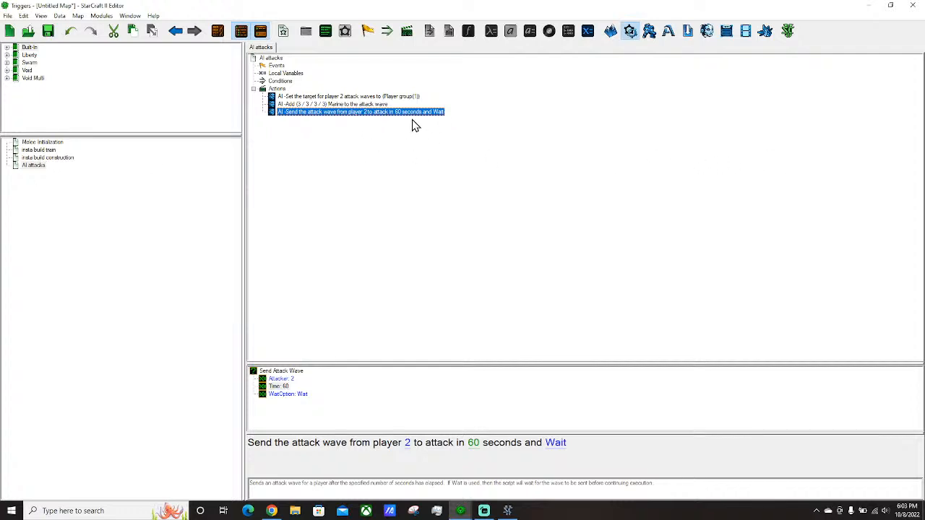
Test the map in StarCraft II and send the four starting workers to mine the mineral field
click(789, 31)
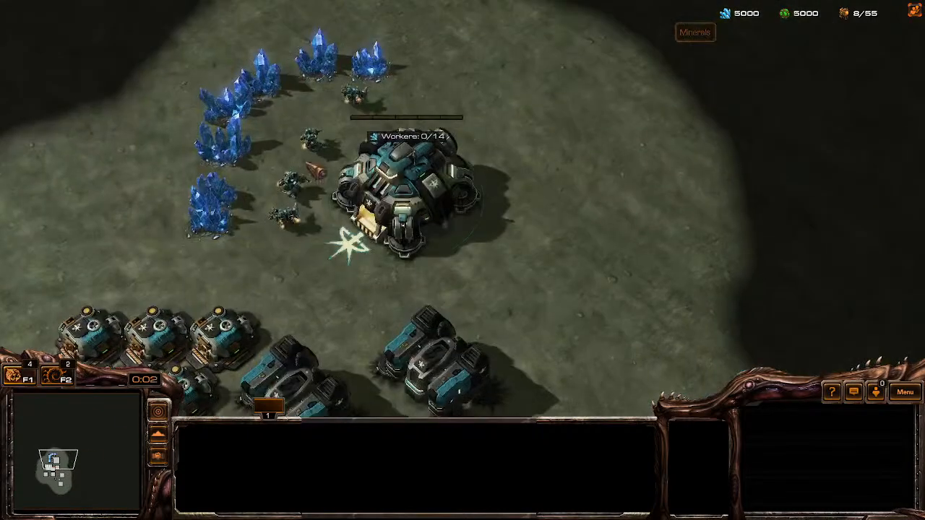
double_click(293, 180)
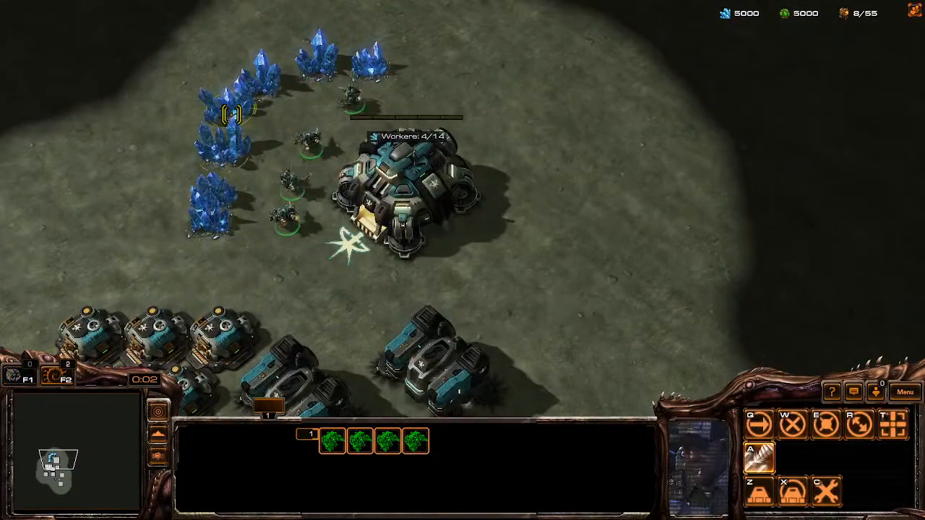
right_click(230, 104)
Train two more workers at the Command Center and rally them to the open ground east of it
click(412, 199)
right_click(578, 264)
key(q)
right_click(720, 248)
key(q)
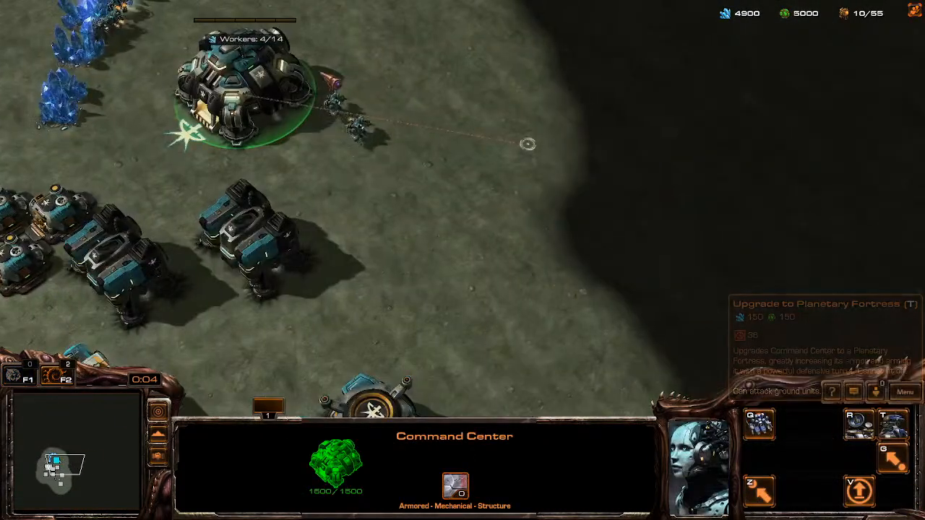
Select the two new workers, scout eastward toward player 2's units, retreat toward the base and halt the workers
drag(336, 73, 405, 148)
right_click(752, 233)
right_click(767, 282)
right_click(262, 271)
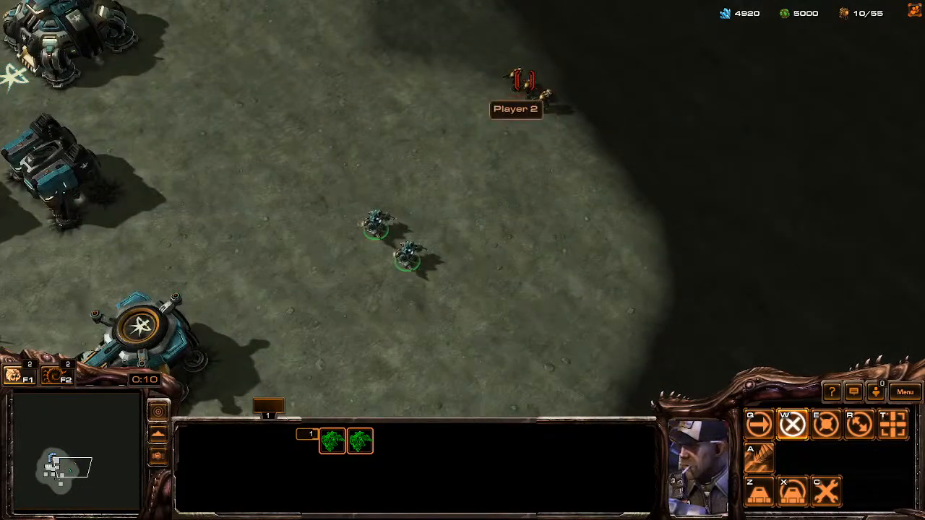
right_click(314, 231)
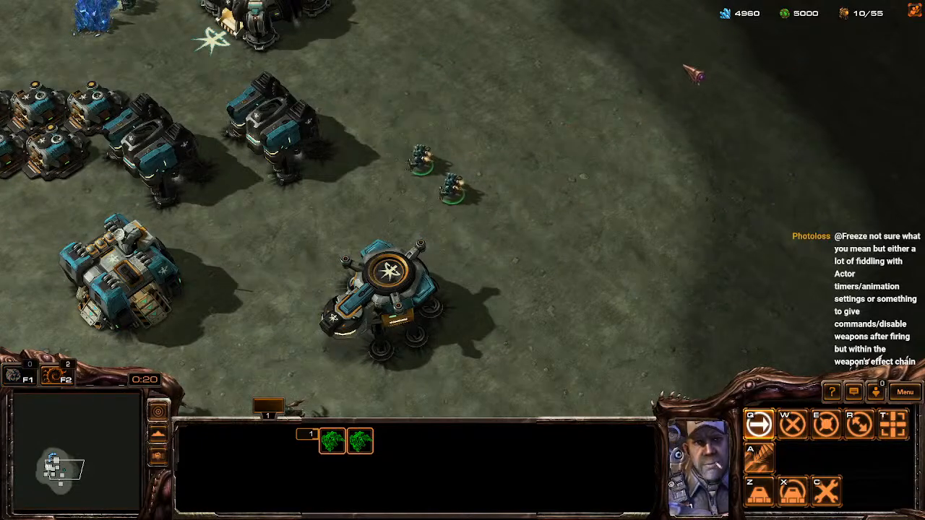
key(w)
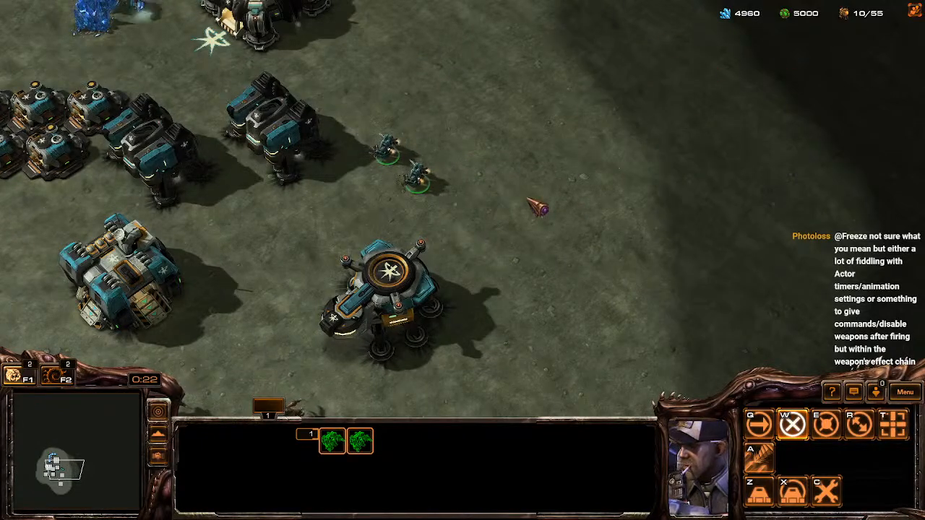
Move the two scouting workers south and east past player 2's units into the enemy base
right_click(531, 272)
right_click(551, 310)
right_click(420, 320)
right_click(701, 310)
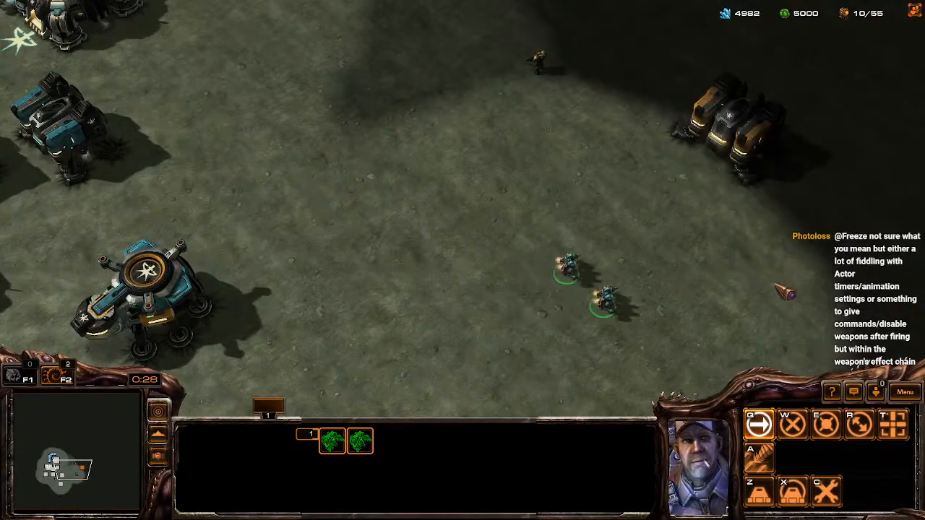
right_click(812, 213)
right_click(540, 240)
right_click(726, 268)
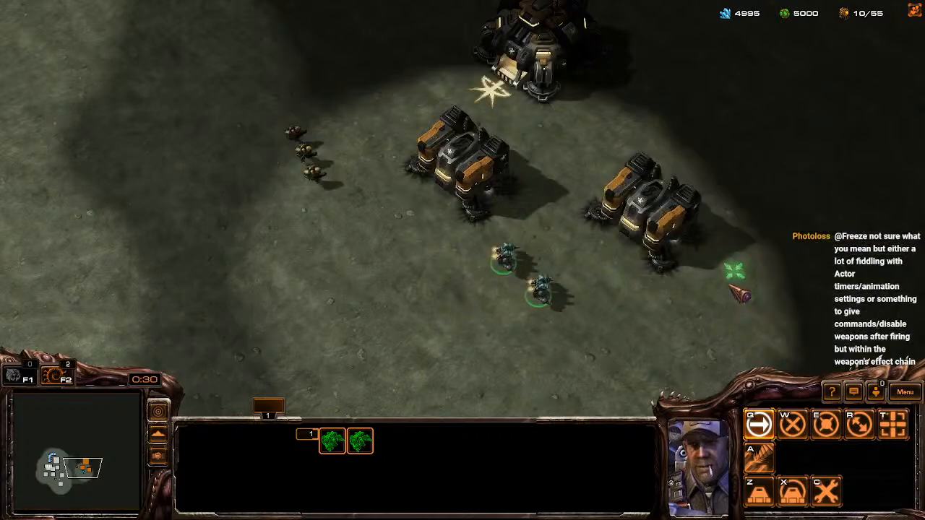
Run the two workers around player 2's barracks and Command Center, away from the pursuing units
right_click(681, 140)
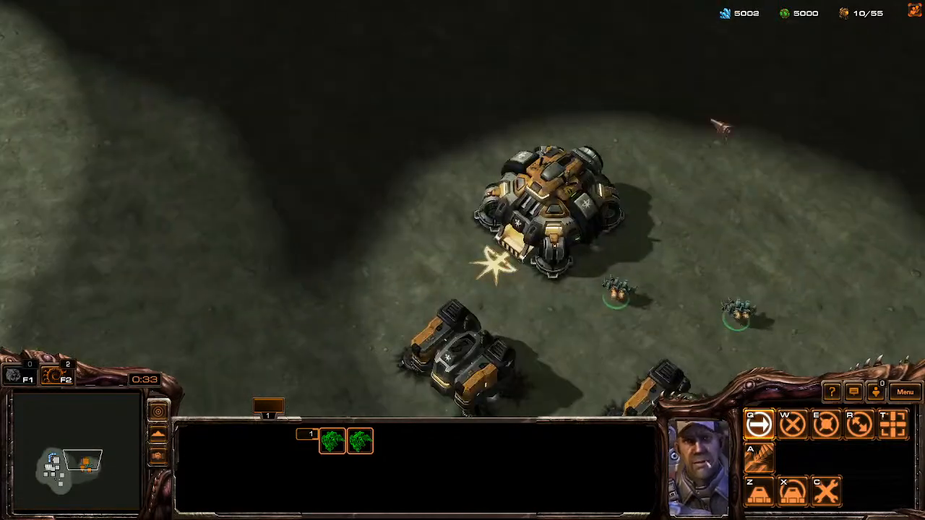
right_click(712, 119)
right_click(688, 276)
right_click(488, 123)
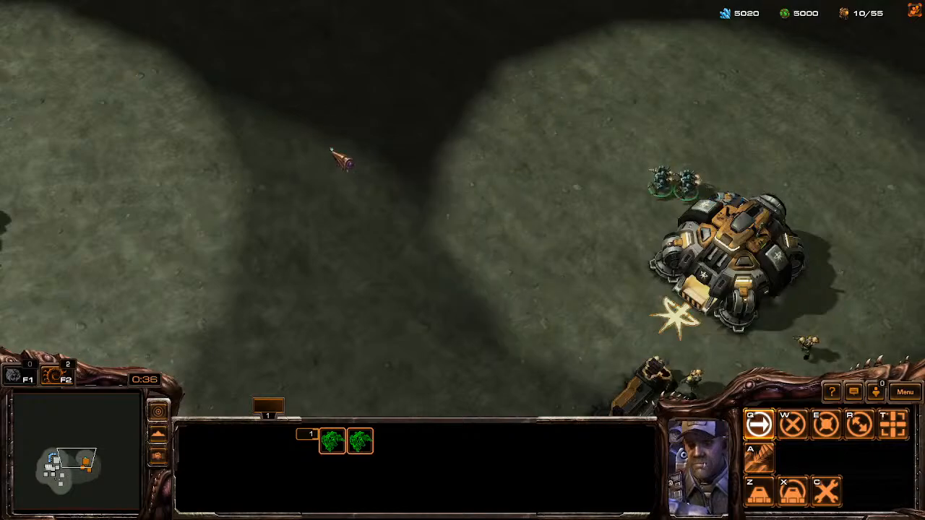
right_click(361, 75)
right_click(216, 65)
right_click(602, 246)
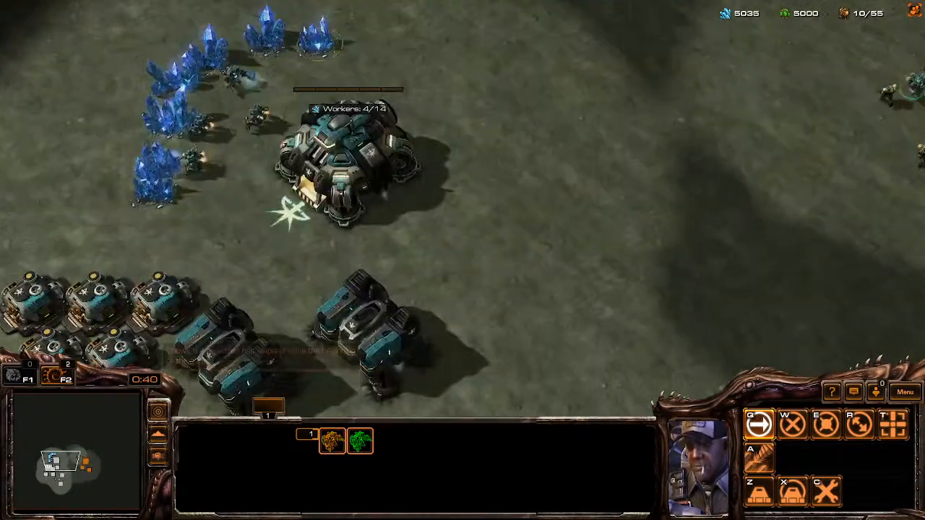
Examine player 2's attack on the base, checking the Command Center, the defending Hydralisk and the attacked Starport
click(354, 158)
click(899, 388)
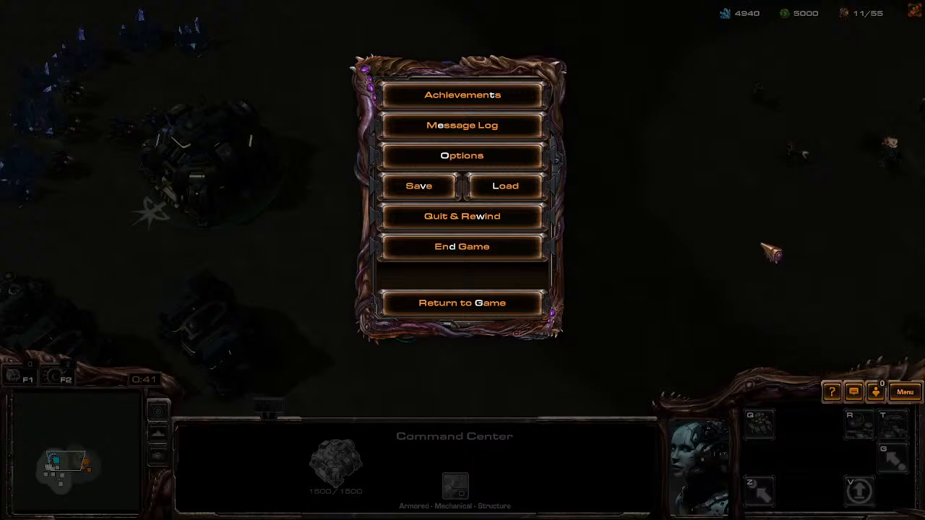
click(914, 397)
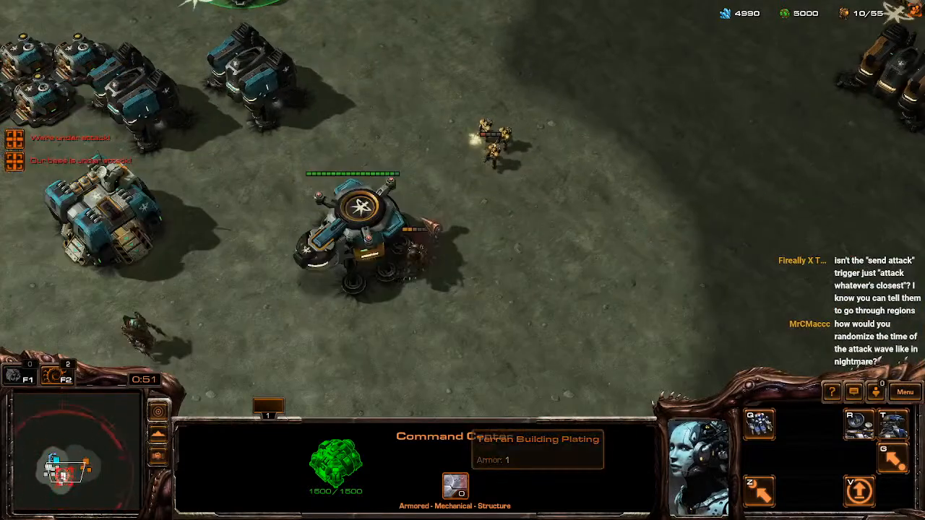
click(413, 263)
click(356, 205)
click(413, 263)
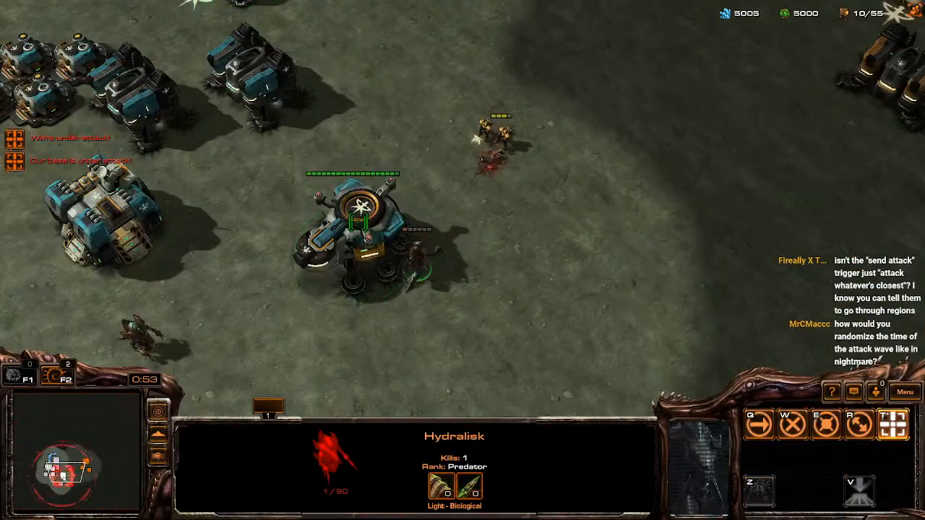
click(334, 266)
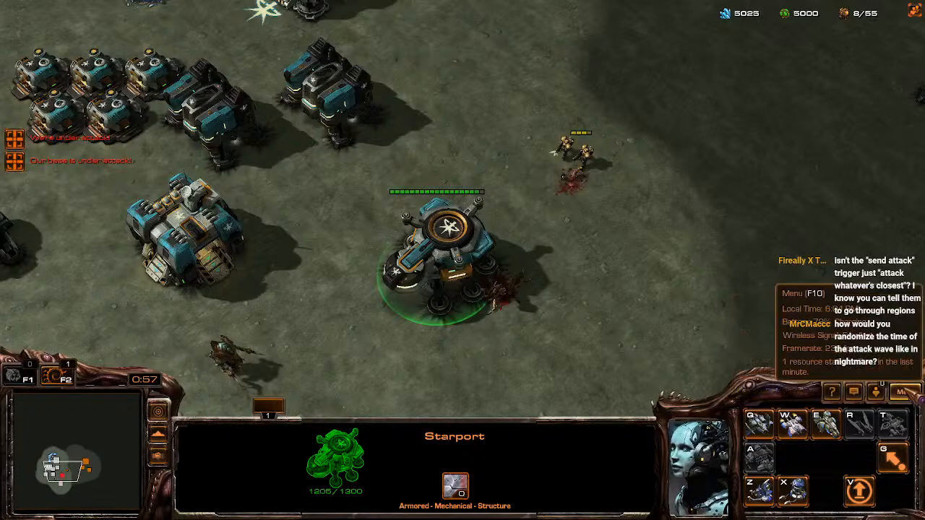
Pause the test game and switch to the editor's Terrain window at player 2's Command Center and barracks
click(904, 392)
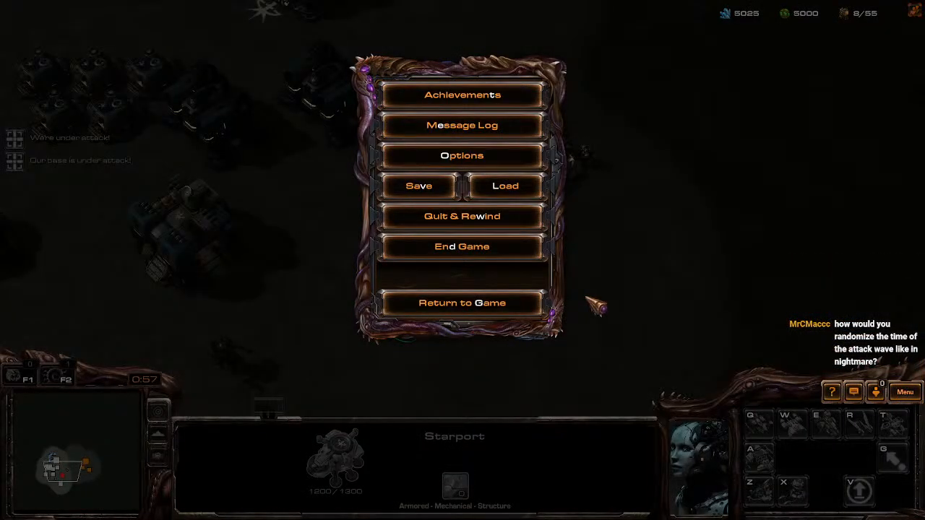
key(alt+Tab)
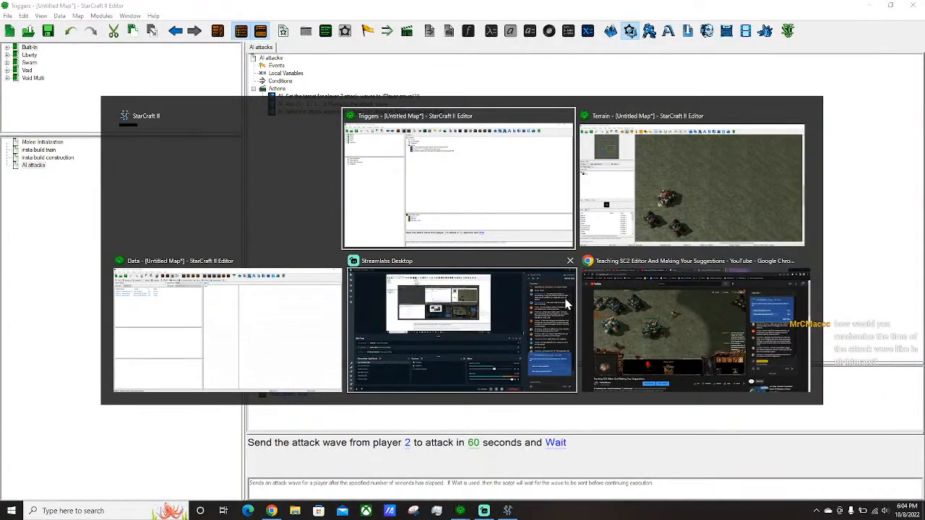
key(alt+Tab)
right_drag(392, 277, 666, 176)
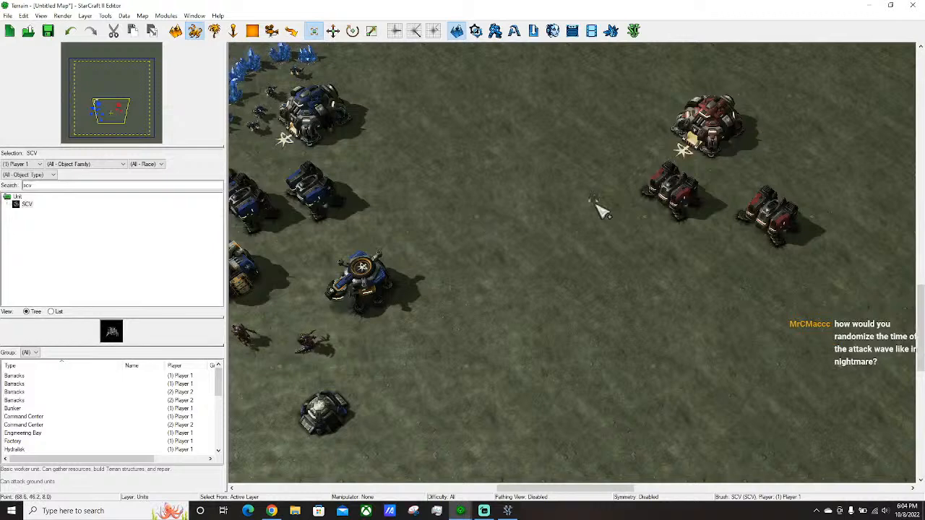
right_drag(771, 170, 565, 204)
drag(666, 126, 428, 276)
drag(509, 147, 725, 143)
right_drag(318, 305, 528, 236)
right_drag(643, 279, 368, 300)
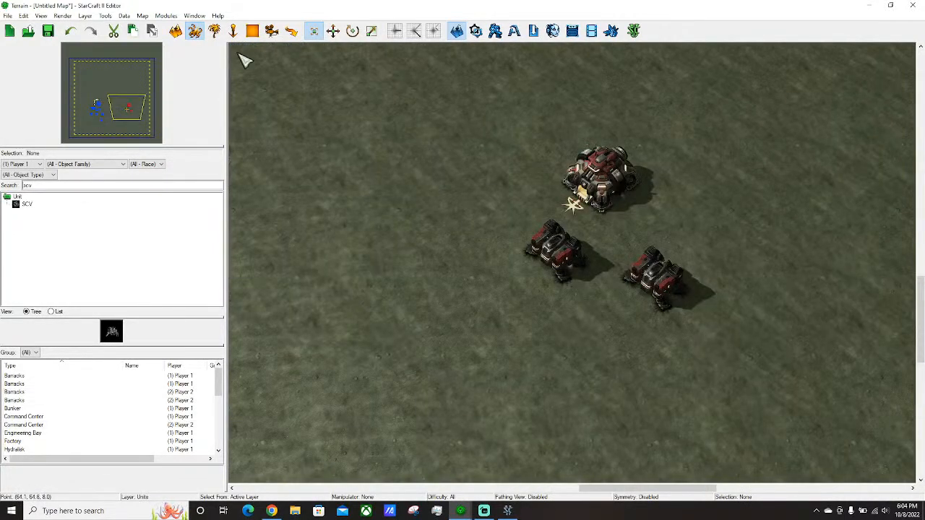
Place two Normal points on the map: one beside player 2's Command Center and one in the open ground far south-west of it
click(232, 31)
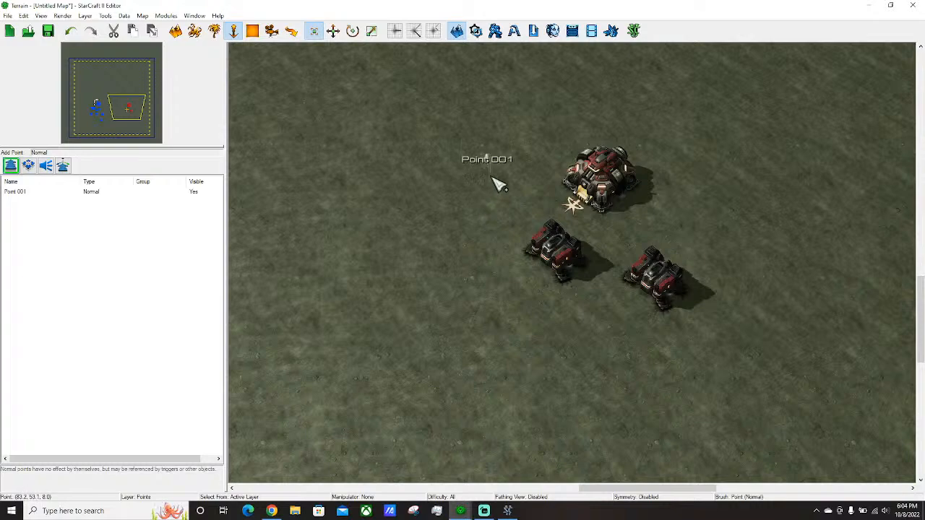
click(493, 178)
right_drag(475, 289, 623, 284)
right_drag(654, 167, 594, 259)
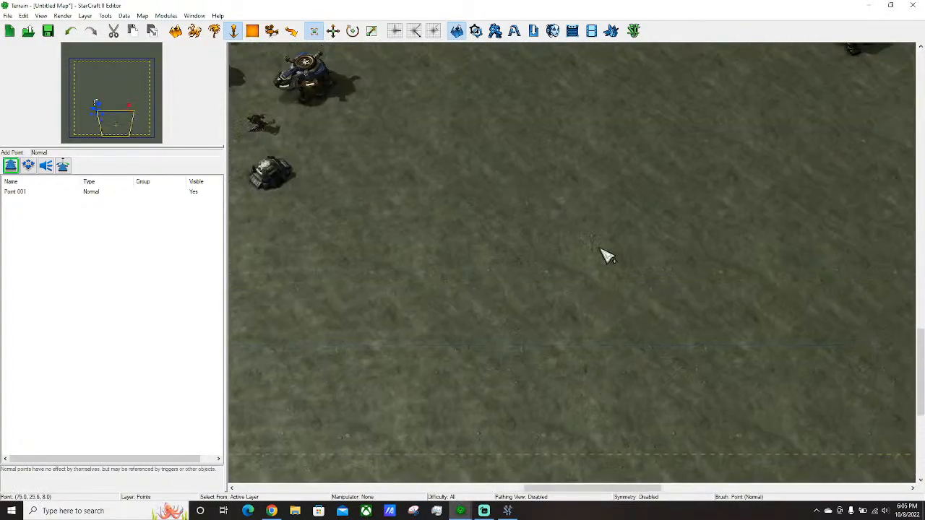
right_drag(733, 325, 632, 414)
right_drag(715, 192, 685, 190)
right_drag(479, 124, 419, 165)
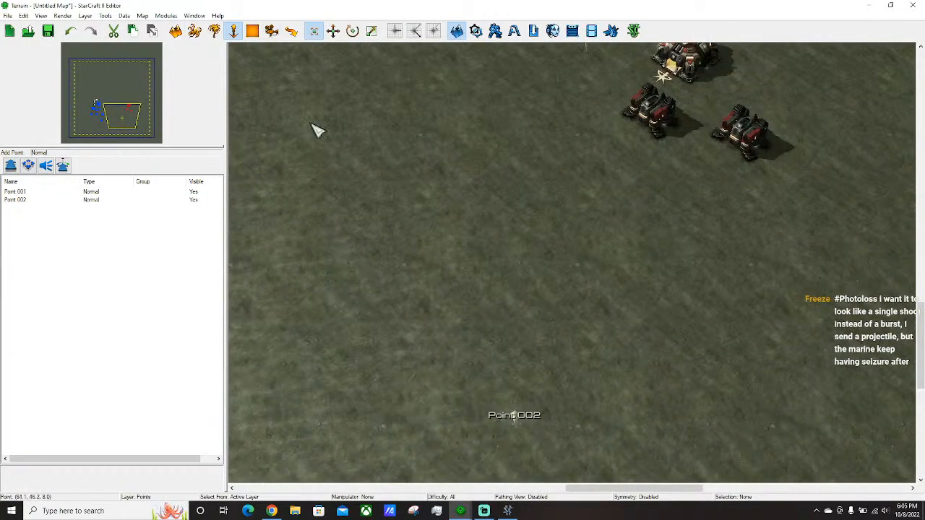
Rename the point beside player 2's Command Center to Spawn p2
right_drag(498, 170, 511, 232)
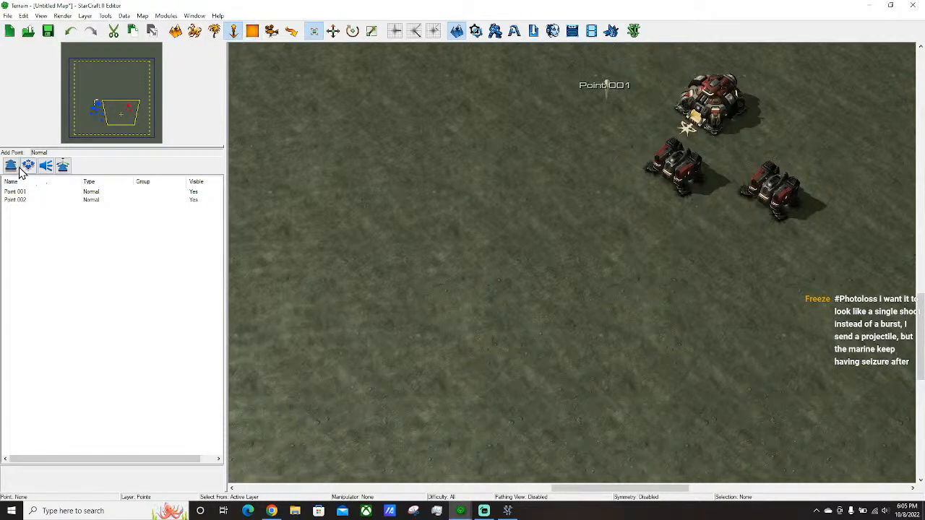
right_drag(547, 315, 540, 283)
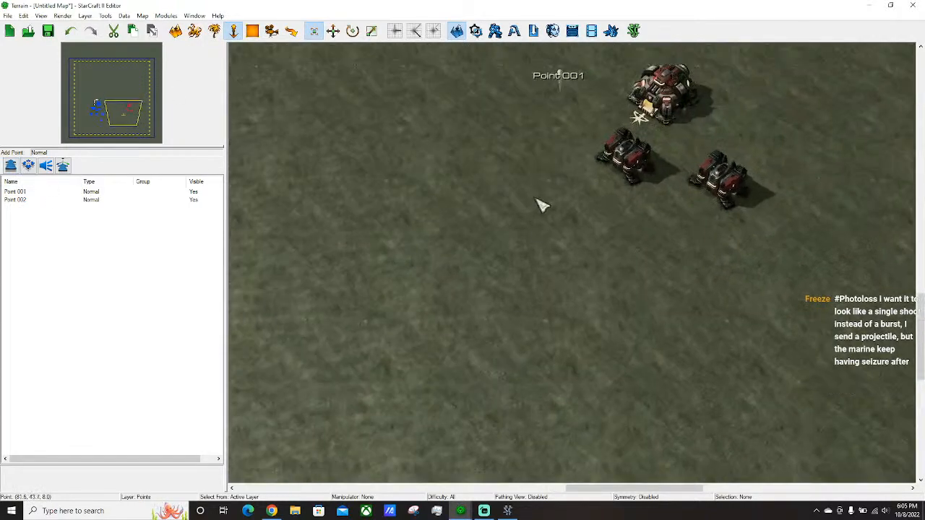
right_drag(514, 197, 505, 286)
key(Return)
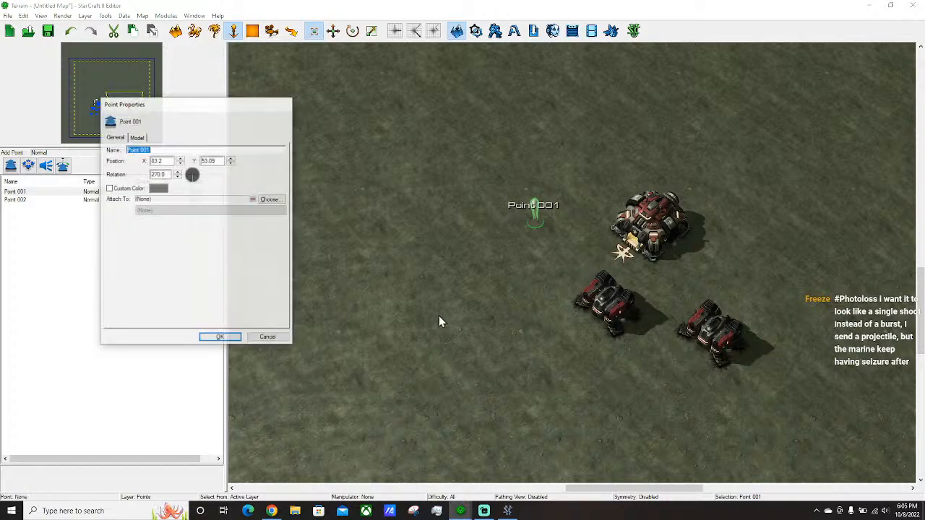
click(268, 338)
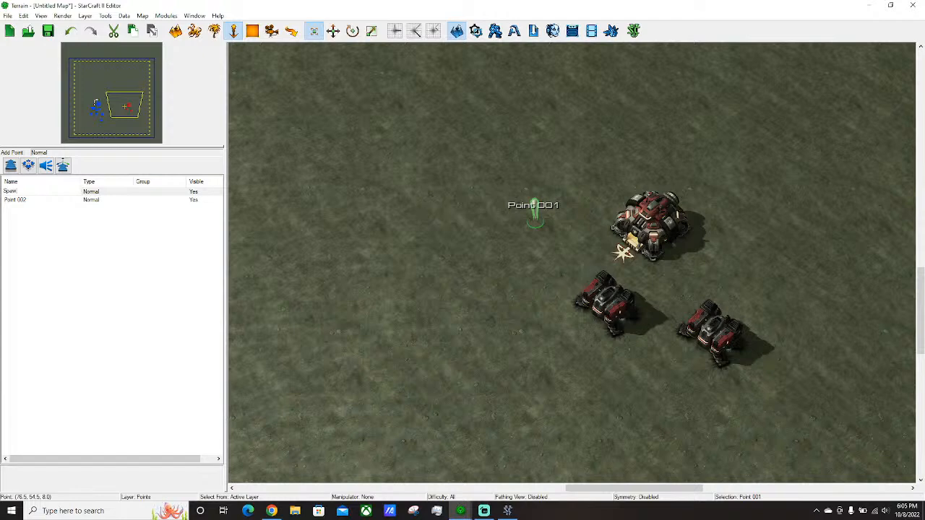
Rename the southern point in the open ground to waypoint p2
right_drag(458, 289, 560, 108)
click(595, 411)
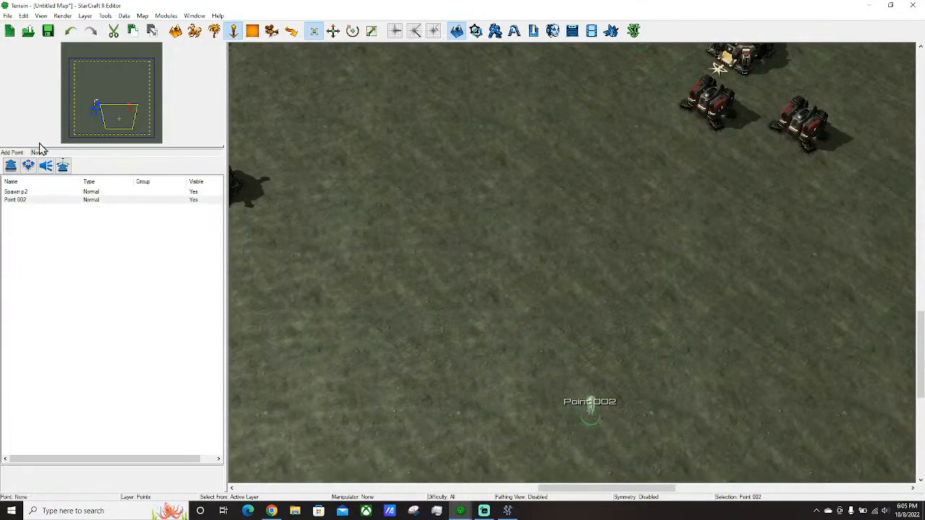
click(5, 200)
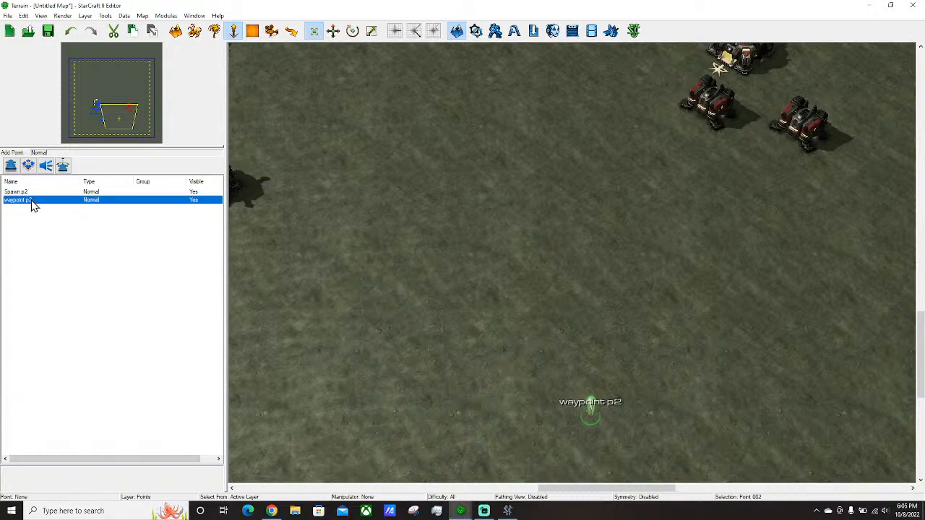
click(586, 117)
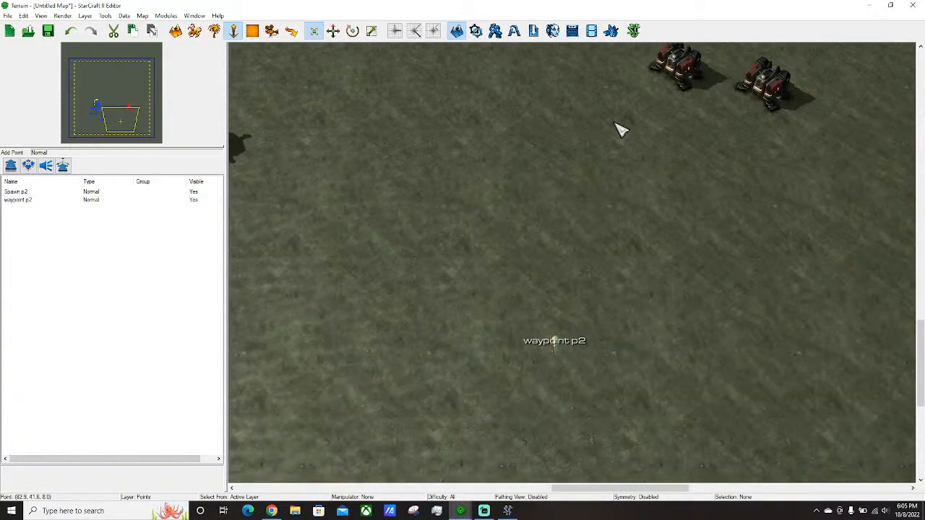
Add an Add Attack Wave Waypoint action to the AI attacks trigger and place it directly above the Marine action
click(474, 31)
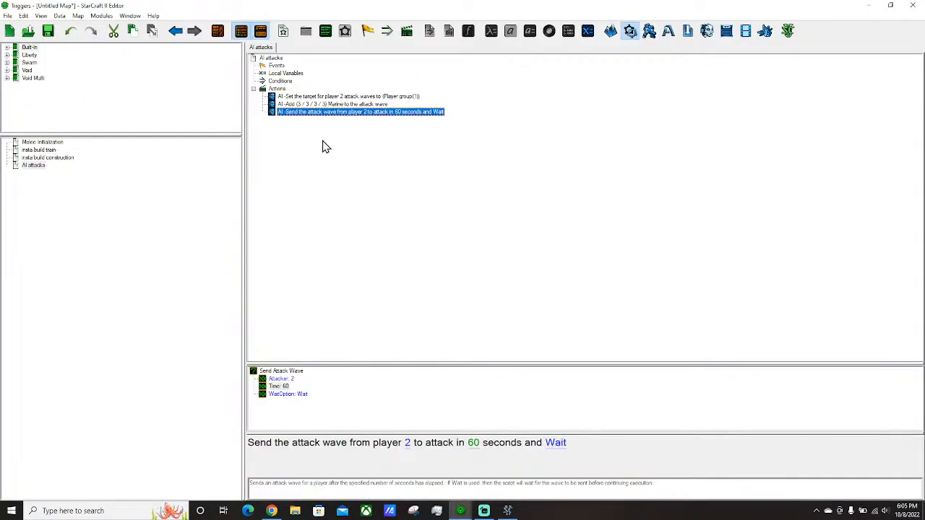
right_click(332, 114)
mouse_move(402, 338)
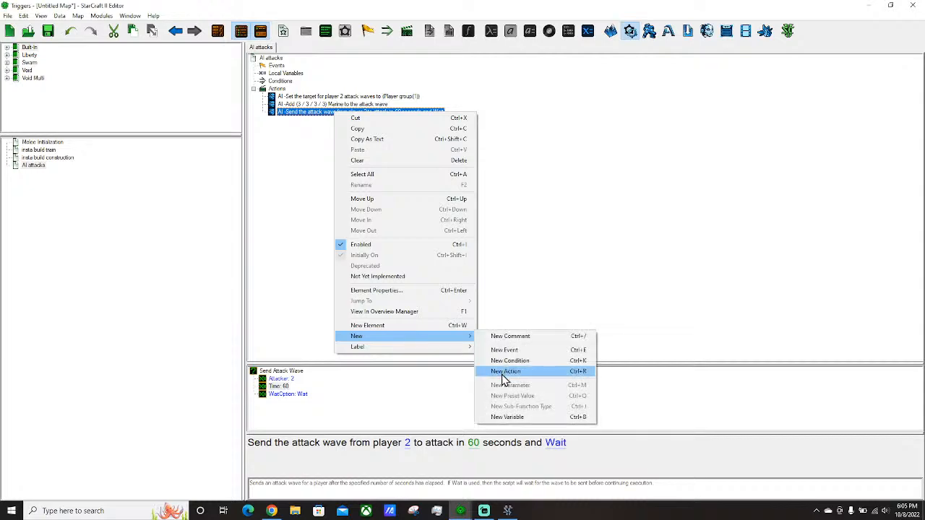
click(506, 378)
text(at)
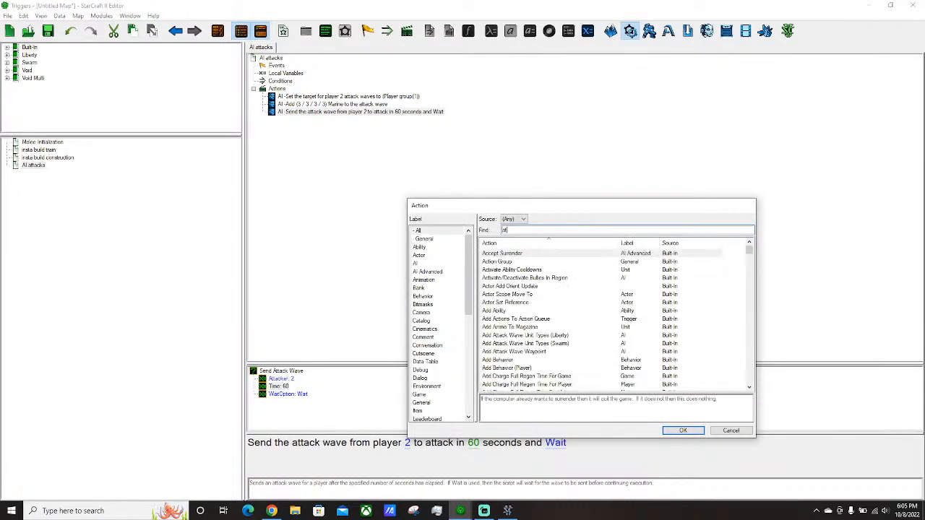
text(tack wave)
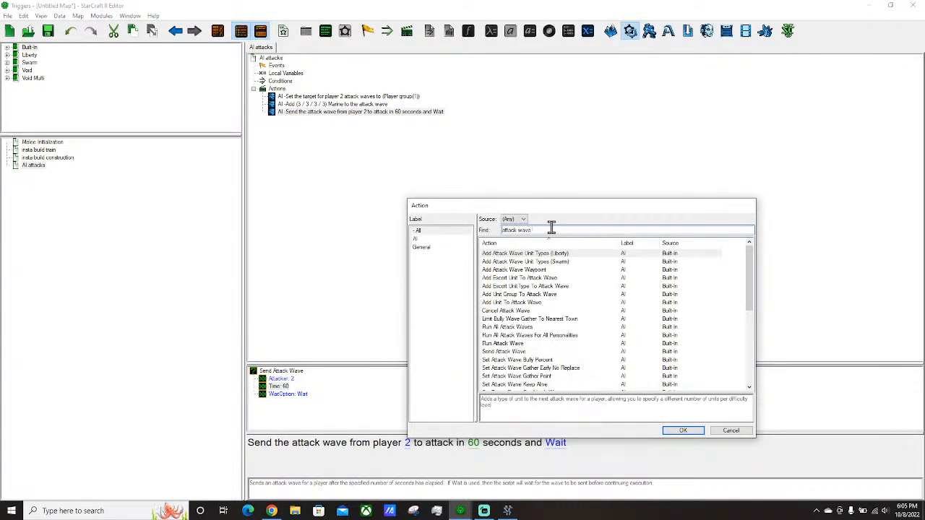
double_click(546, 270)
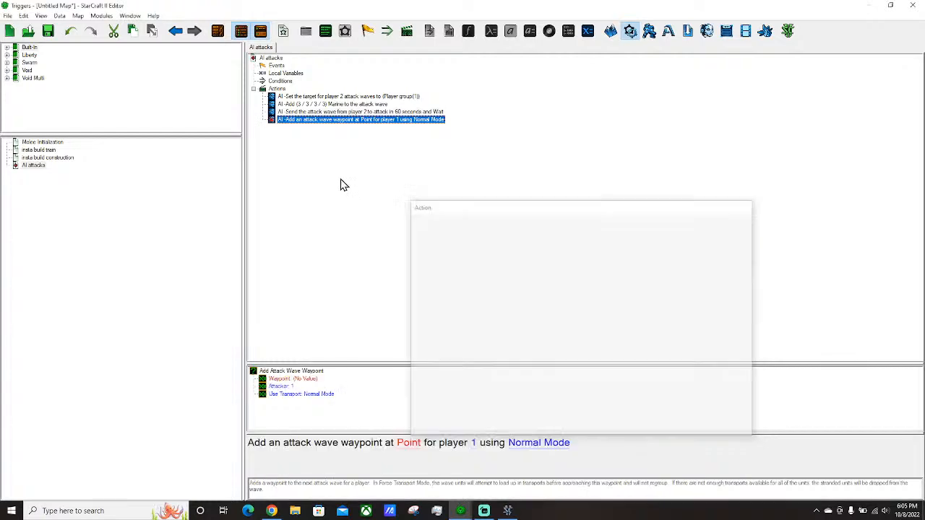
drag(324, 107, 324, 105)
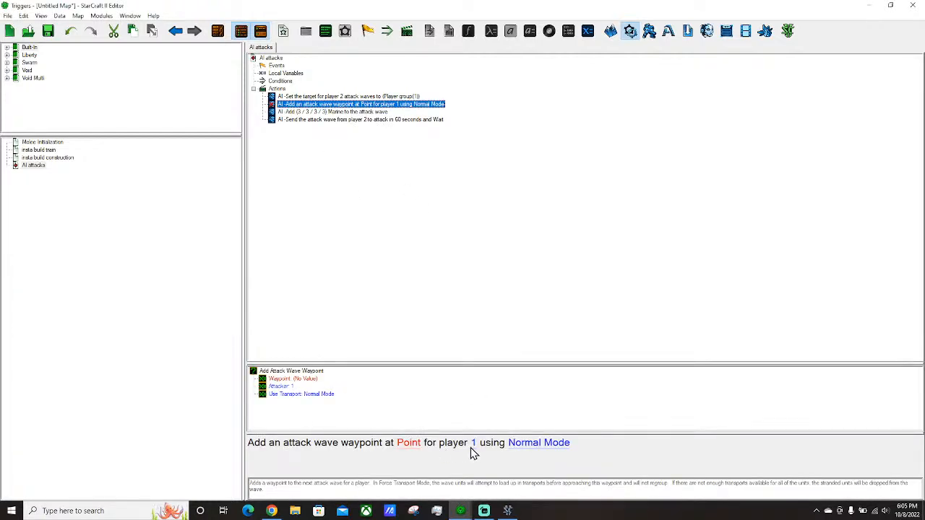
Set the waypoint action's player to 2 and its point to waypoint p2
click(474, 443)
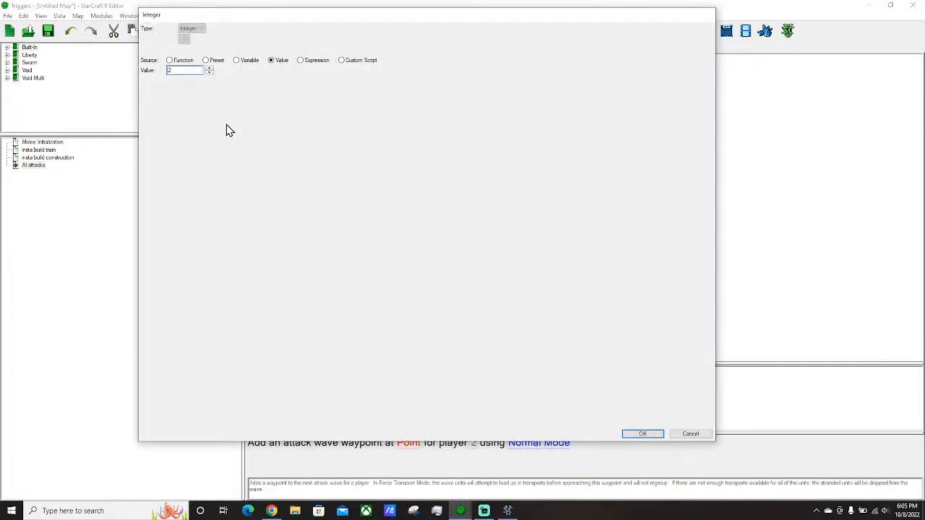
click(408, 444)
double_click(175, 91)
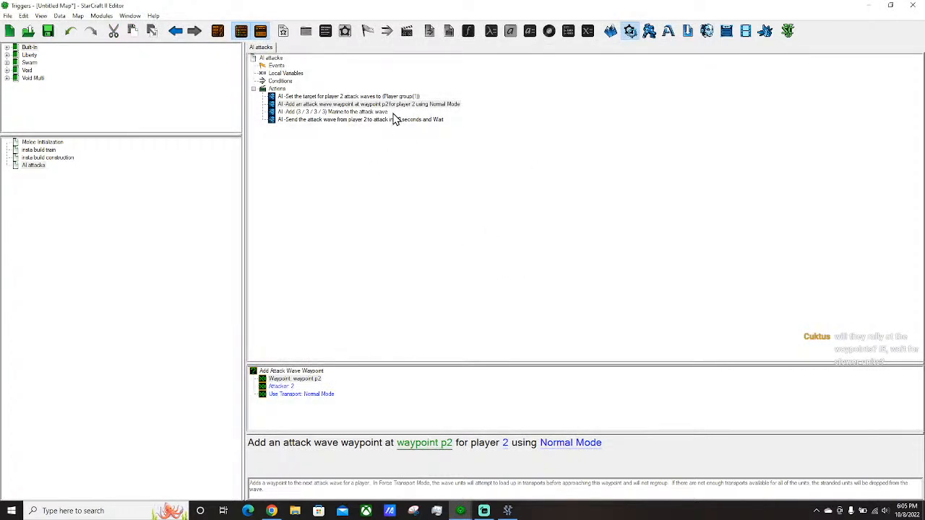
Add a Set Attack Wave Gather Point action directly after the action that sets player 2's attack target
right_click(362, 96)
mouse_move(418, 322)
click(547, 356)
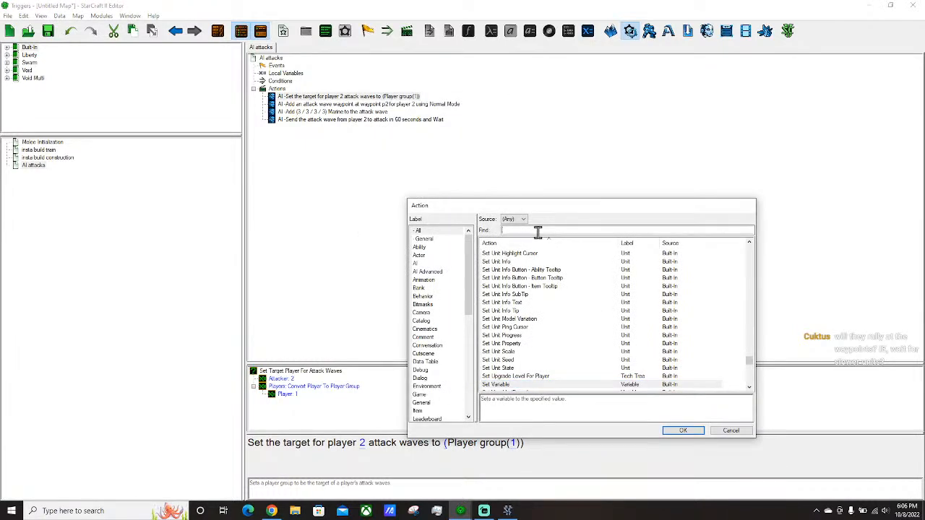
text(gather)
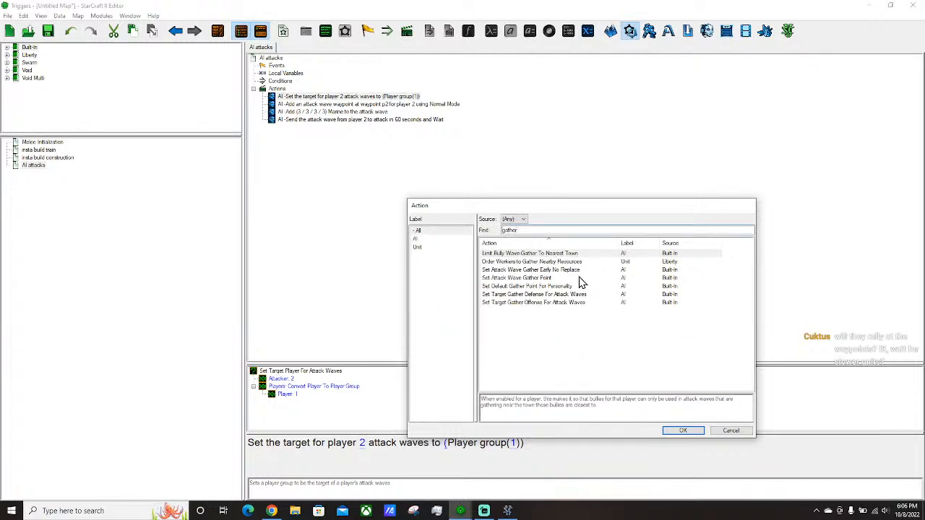
click(541, 278)
click(671, 432)
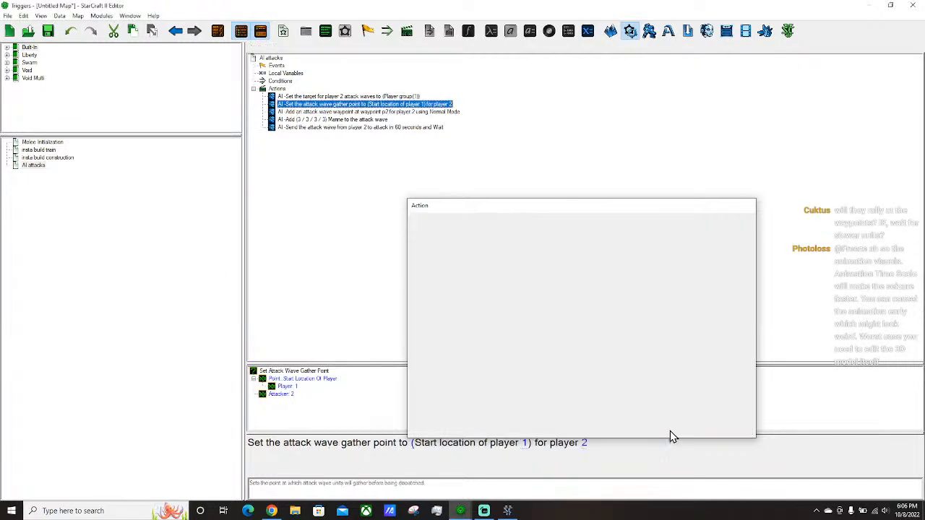
Set the gather point action's location to the spawn point placed beside player 2's Command Center
click(415, 448)
click(250, 61)
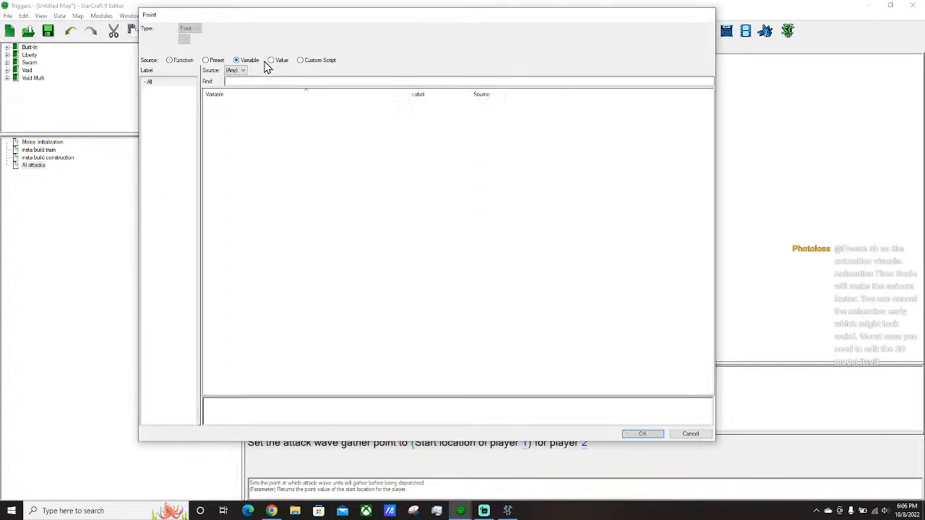
double_click(158, 85)
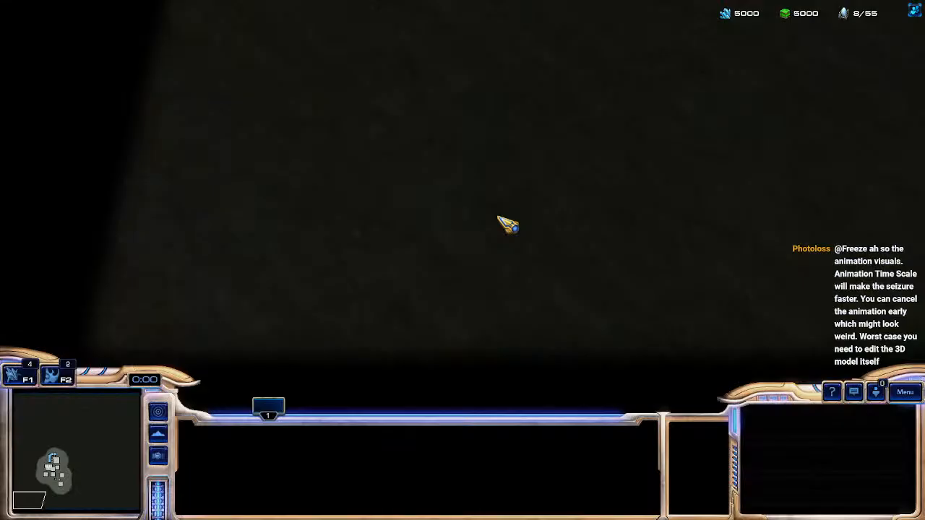
Look over player 1's base in the test game, selecting the Command Center and the Starport
click(61, 475)
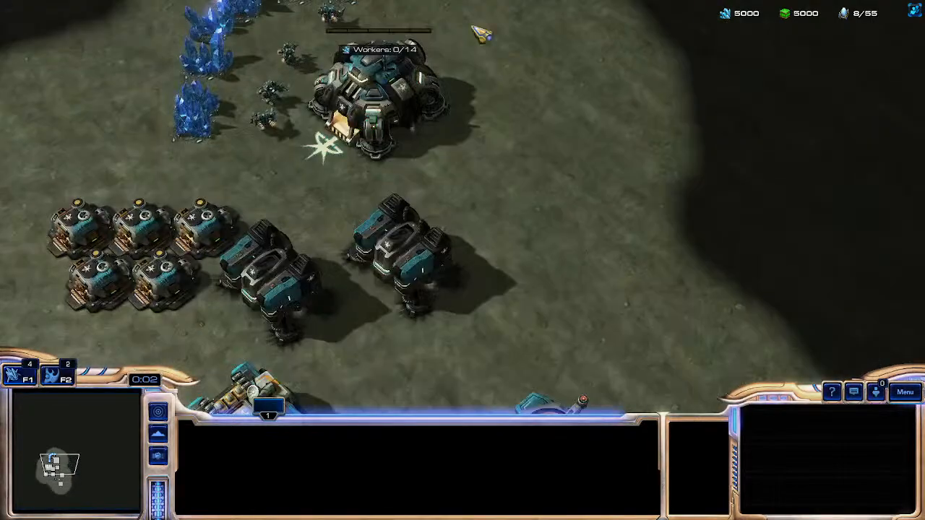
click(354, 112)
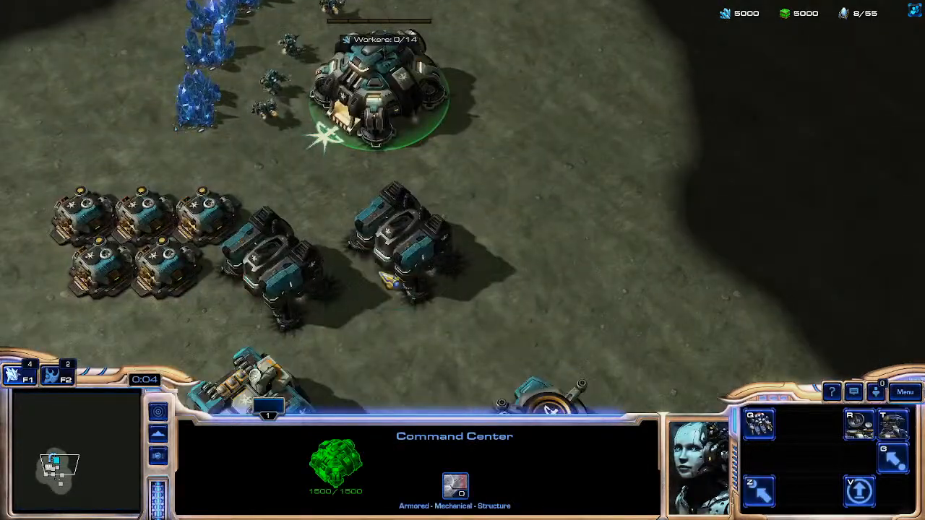
click(406, 245)
click(532, 266)
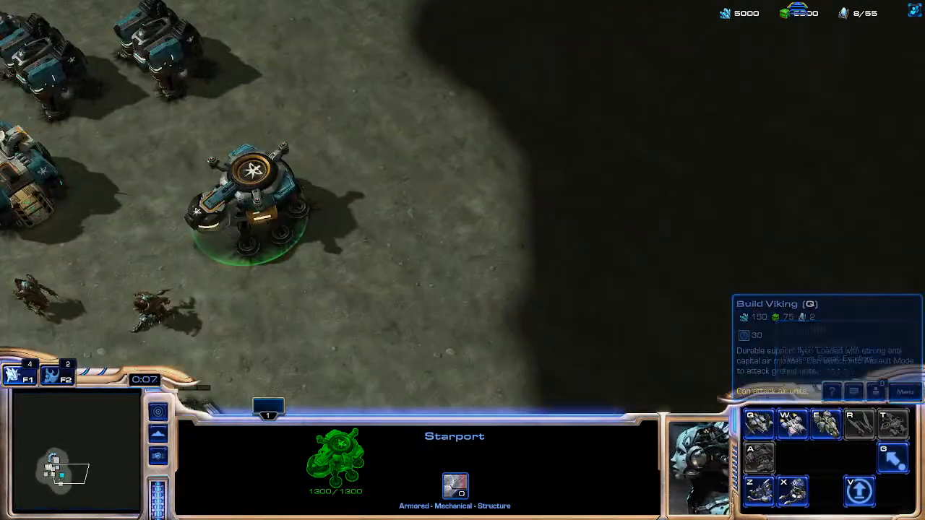
drag(432, 131, 617, 284)
drag(438, 99, 626, 249)
drag(385, 86, 584, 221)
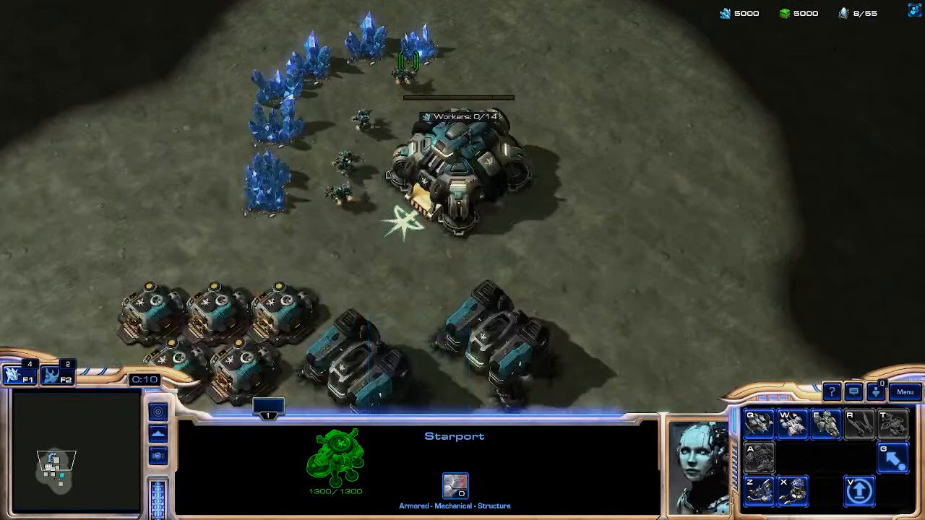
Send an SCV east of the Command Center to scout and train one additional SCV
click(409, 63)
right_click(647, 186)
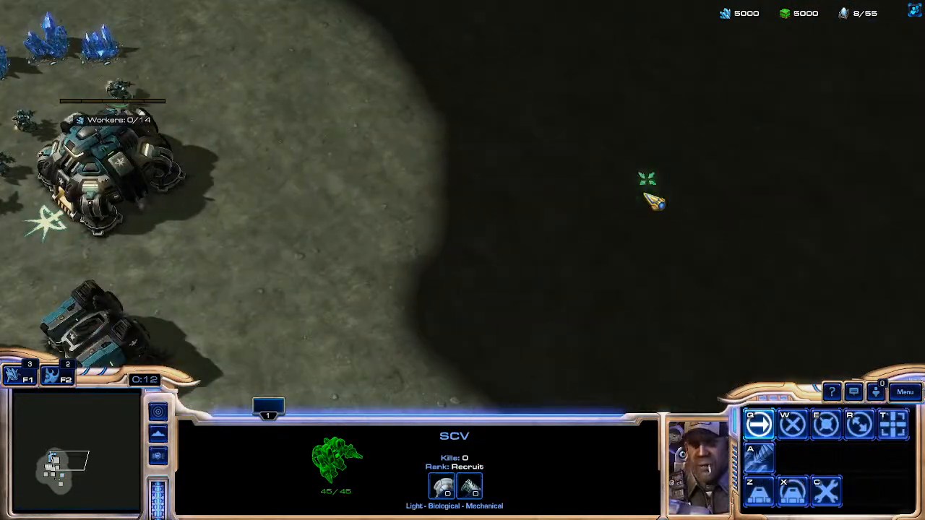
right_click(651, 183)
right_click(628, 211)
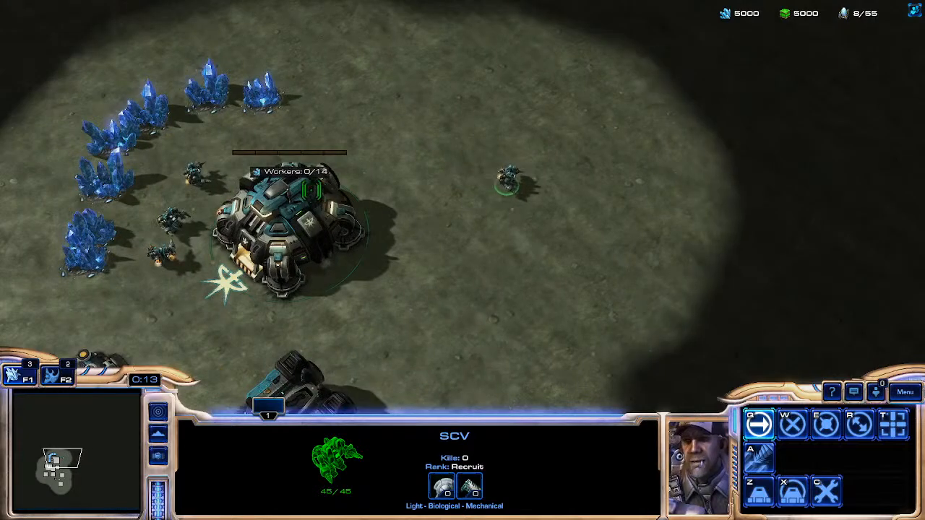
click(289, 208)
key(q)
click(591, 195)
right_click(628, 291)
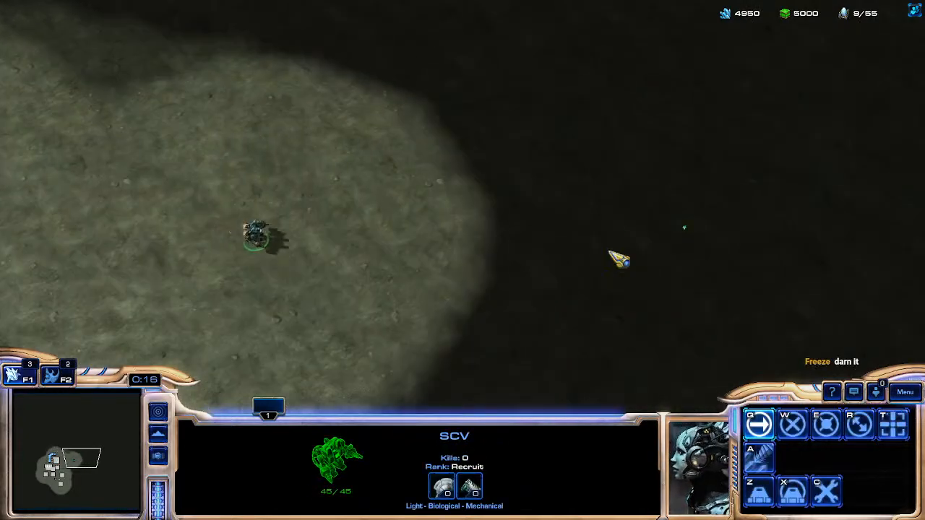
Lead the scouting SCV farther east into the fog to find player 2's Marine wave
right_click(664, 235)
right_click(687, 206)
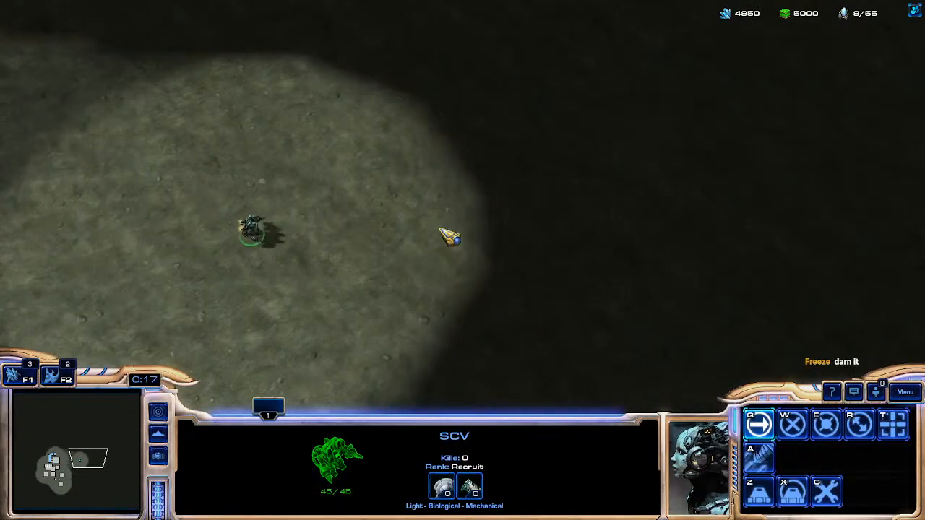
click(358, 195)
right_click(353, 205)
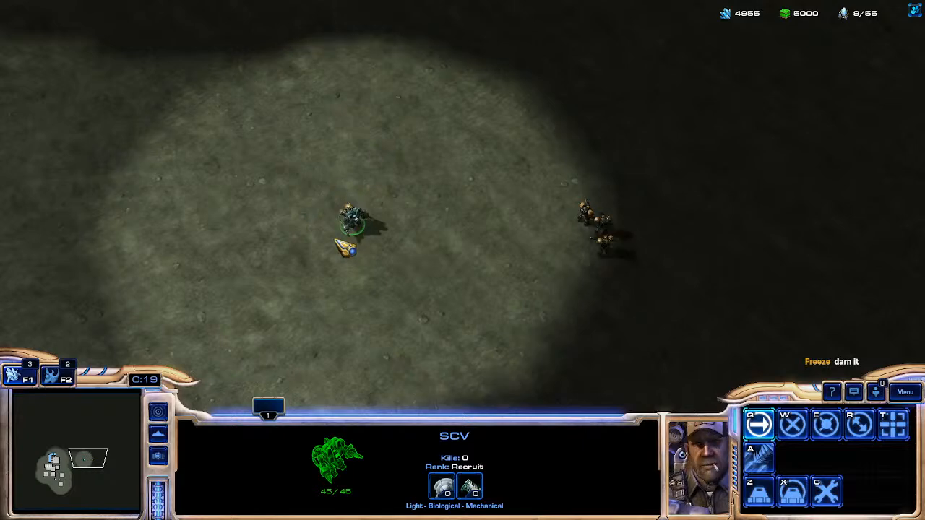
key(w)
drag(516, 140, 676, 311)
drag(295, 159, 404, 275)
Pull the SCV back southwest, away from player 2's Marines
right_click(450, 170)
right_click(478, 219)
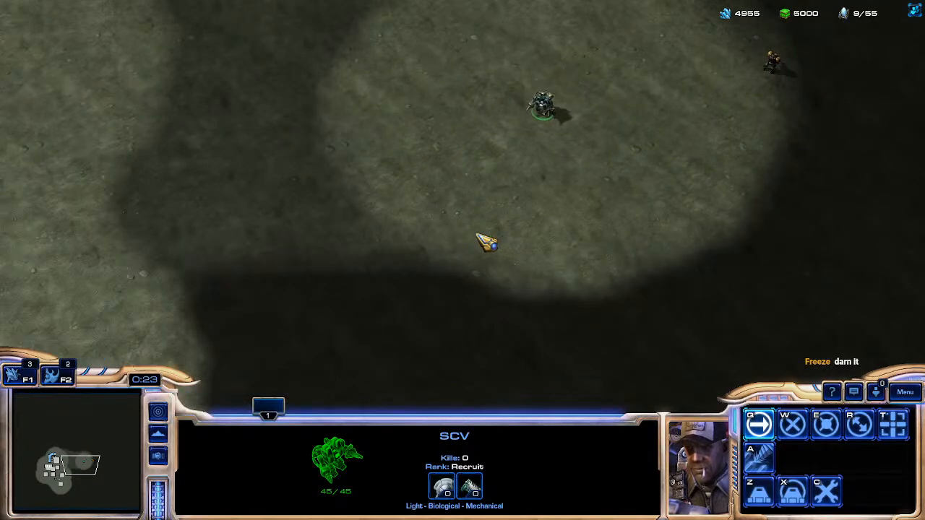
right_click(465, 283)
right_click(510, 240)
right_click(623, 197)
right_click(501, 274)
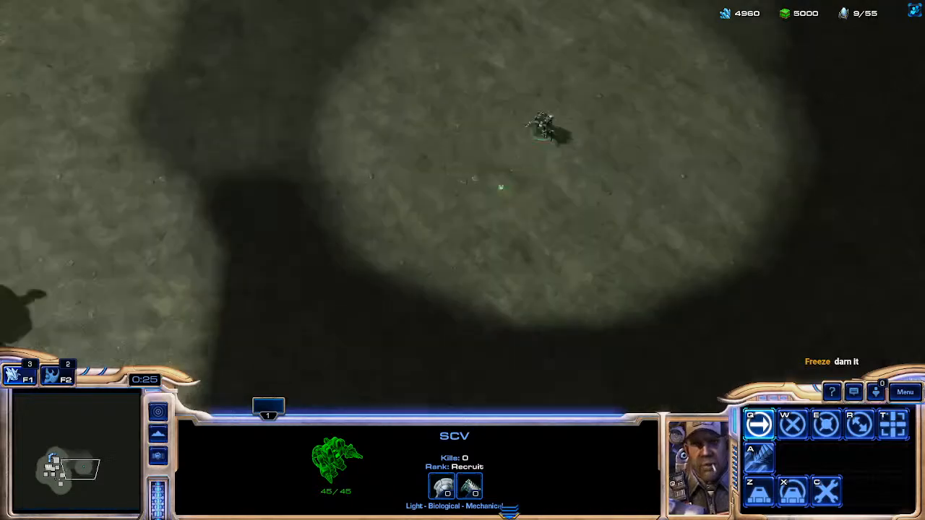
right_click(385, 255)
Check the unexplored ground southeast of the base and bring the SCV back beside the Starport
drag(421, 77, 665, 279)
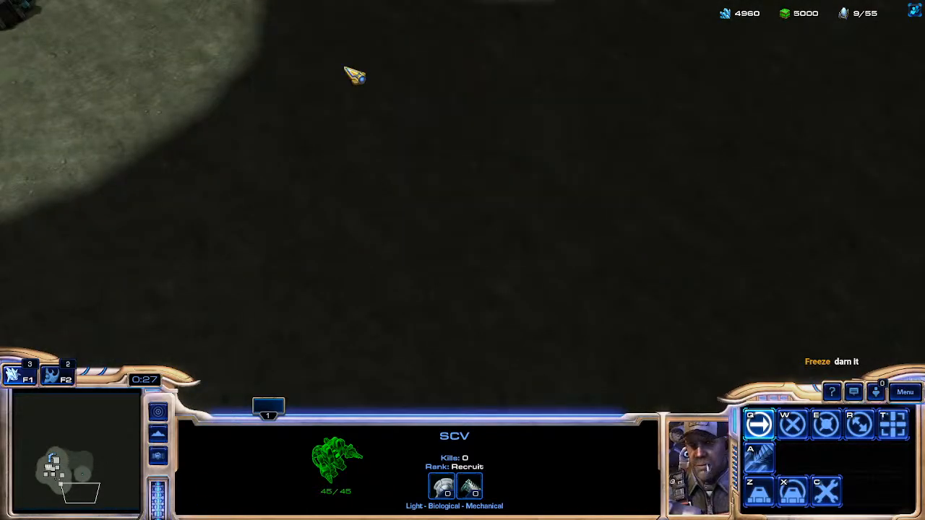
drag(343, 66, 644, 280)
drag(374, 108, 554, 245)
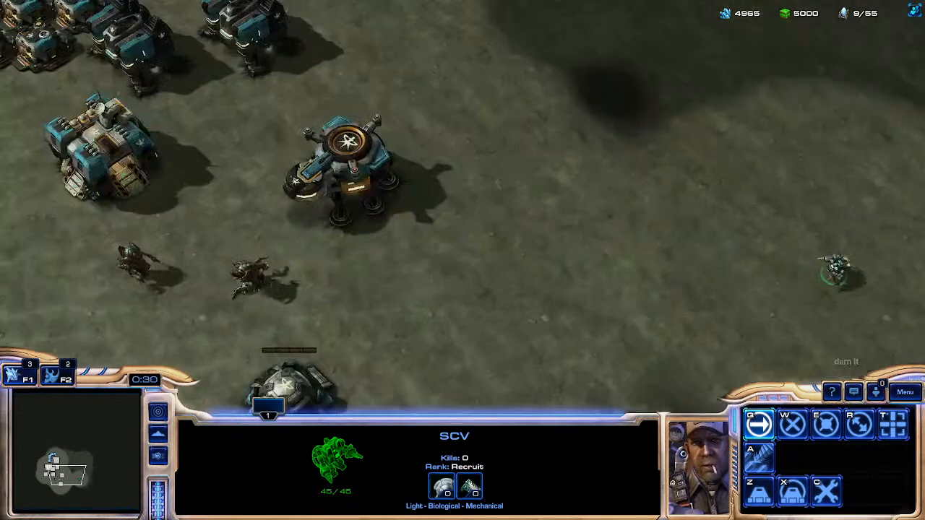
drag(289, 108, 545, 429)
drag(486, 152, 767, 416)
right_click(430, 174)
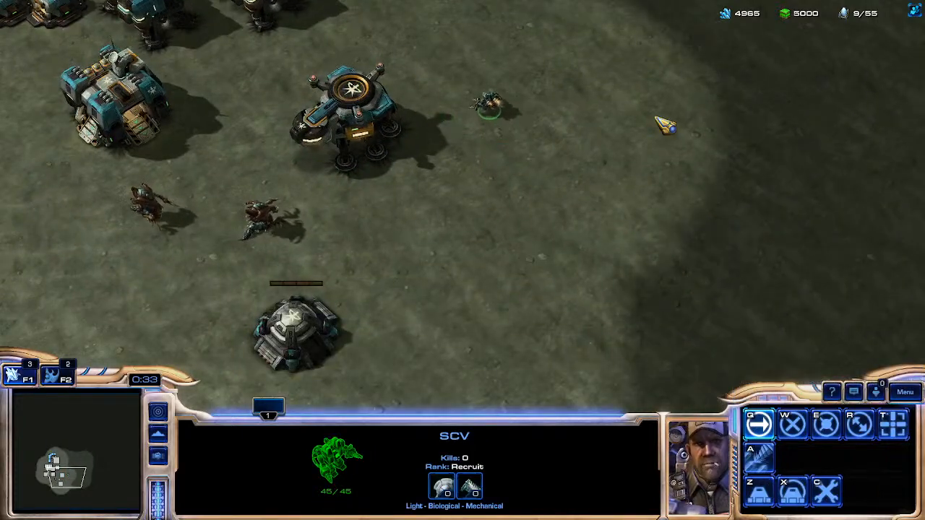
Scout the area east of the Starport with the SCV and retreat toward the base from the Marines
right_click(623, 89)
right_click(480, 211)
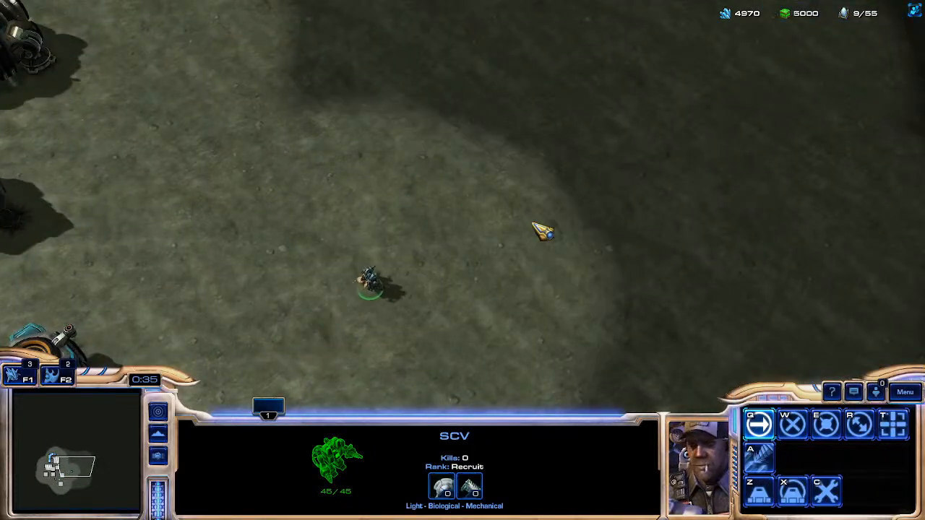
right_click(464, 306)
right_click(313, 215)
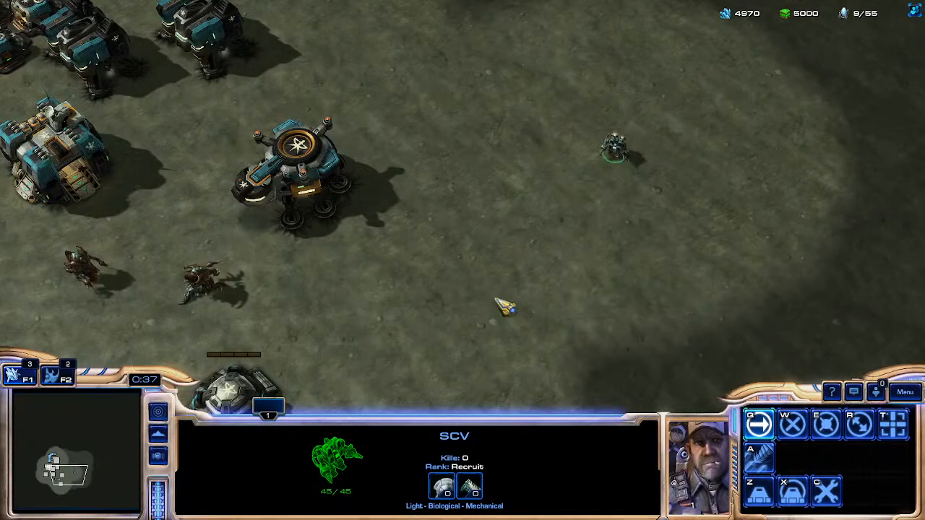
right_click(840, 184)
right_click(544, 244)
right_click(365, 109)
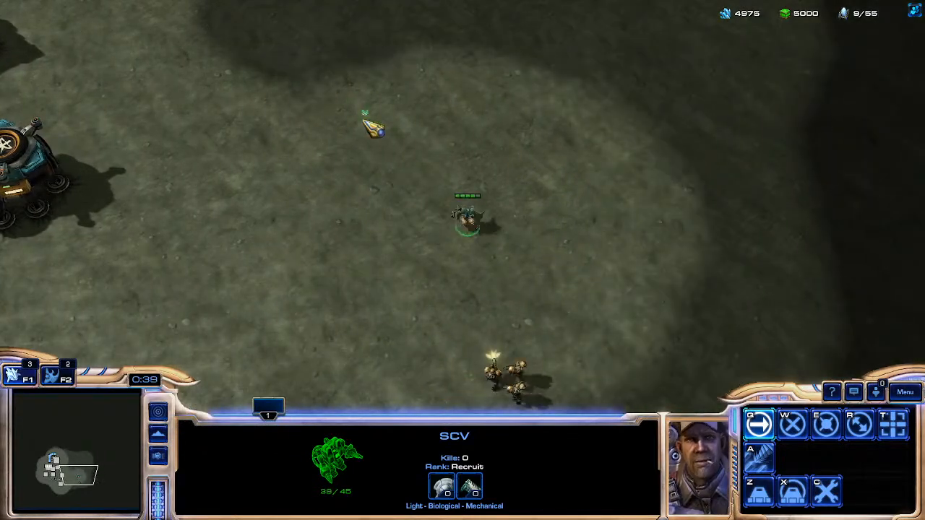
right_click(421, 257)
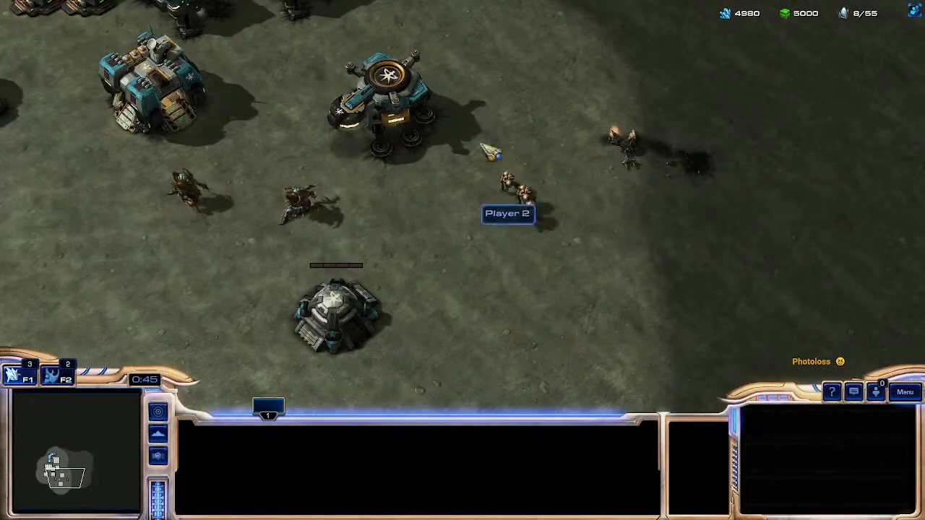
Group the two Hydralisks, pull them back from the Marines and order them to attack the wave
drag(152, 88, 405, 235)
right_click(138, 217)
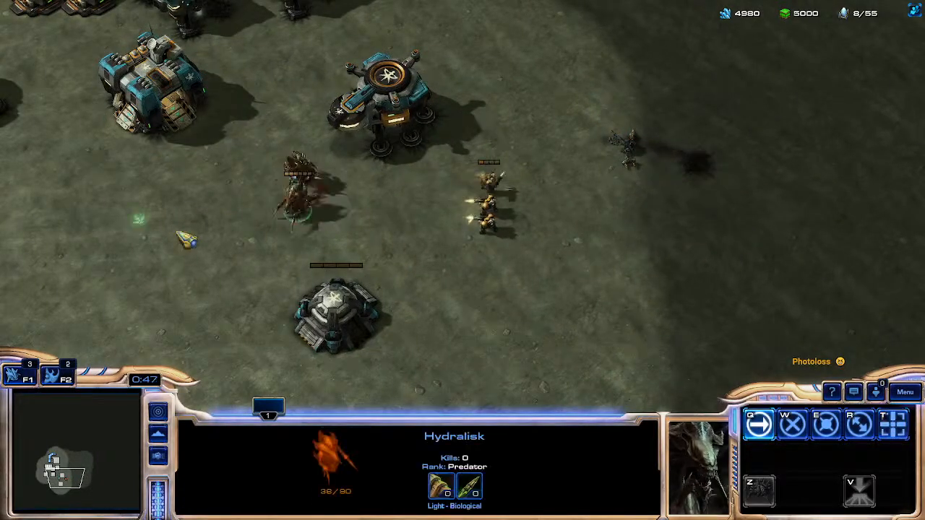
key(1)
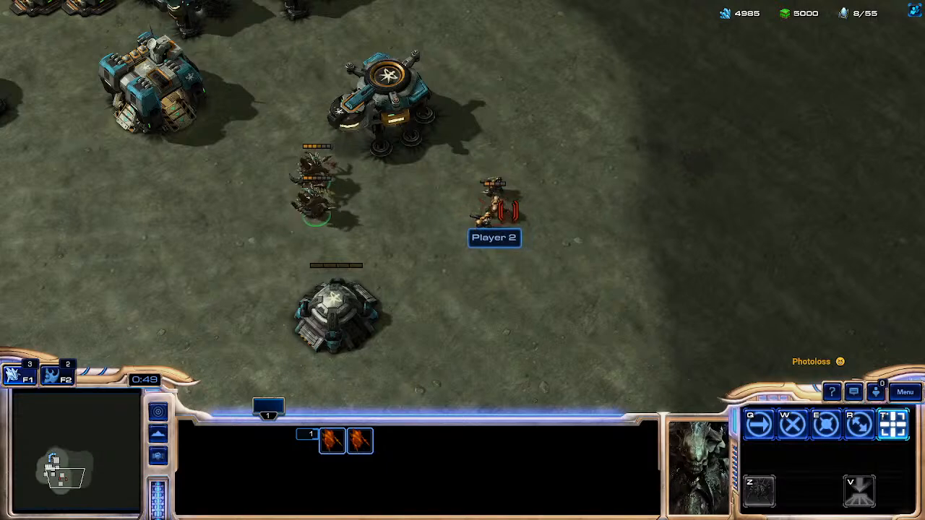
click(313, 192)
right_click(241, 180)
key(t)
click(567, 305)
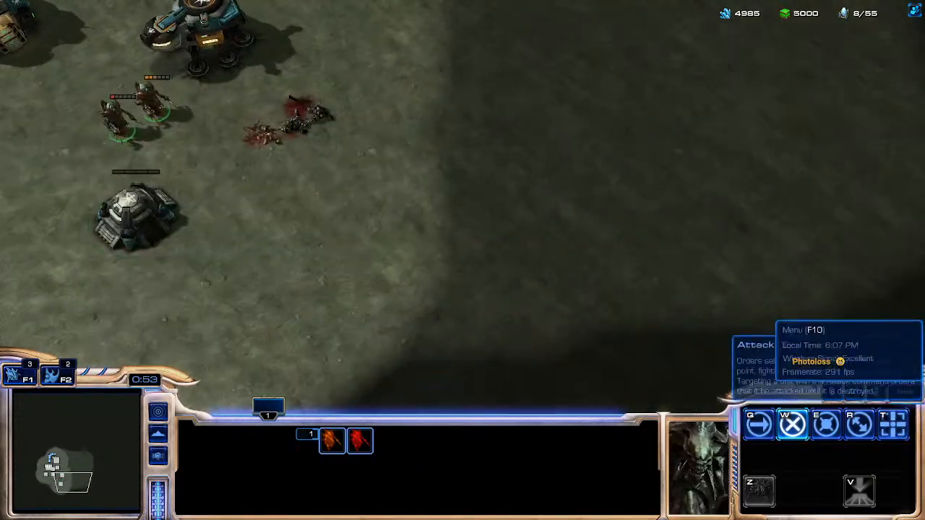
Reposition the two Hydralisks near the Starport and switch from the test game to the Triggers editor
drag(407, 112, 439, 124)
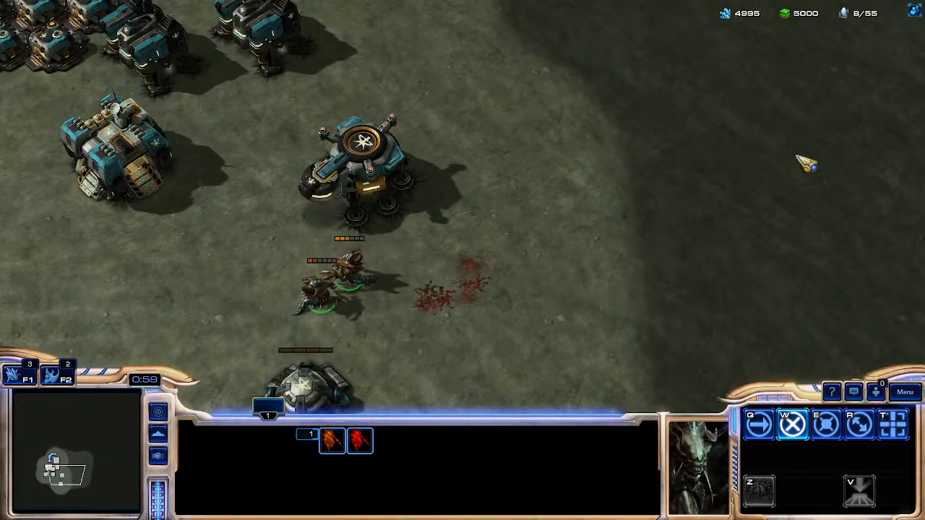
right_click(578, 136)
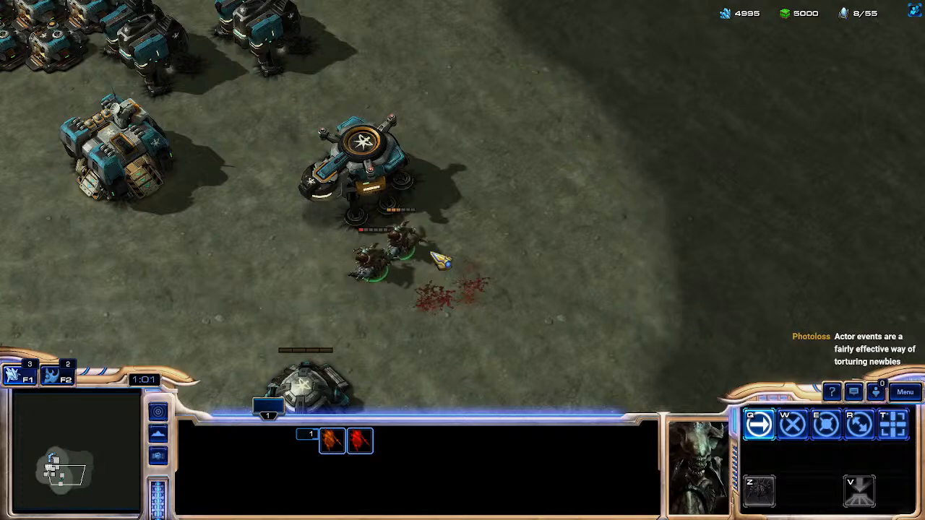
right_click(364, 312)
click(905, 392)
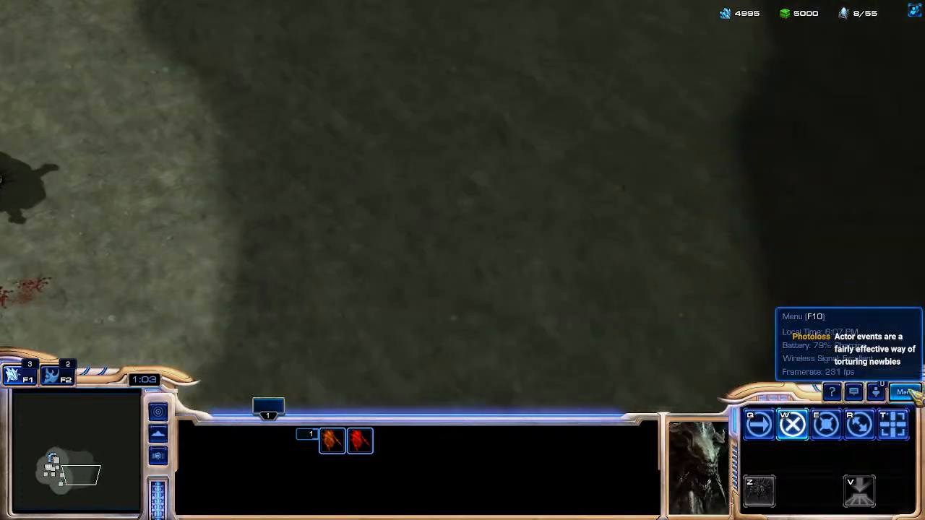
key(alt+Tab)
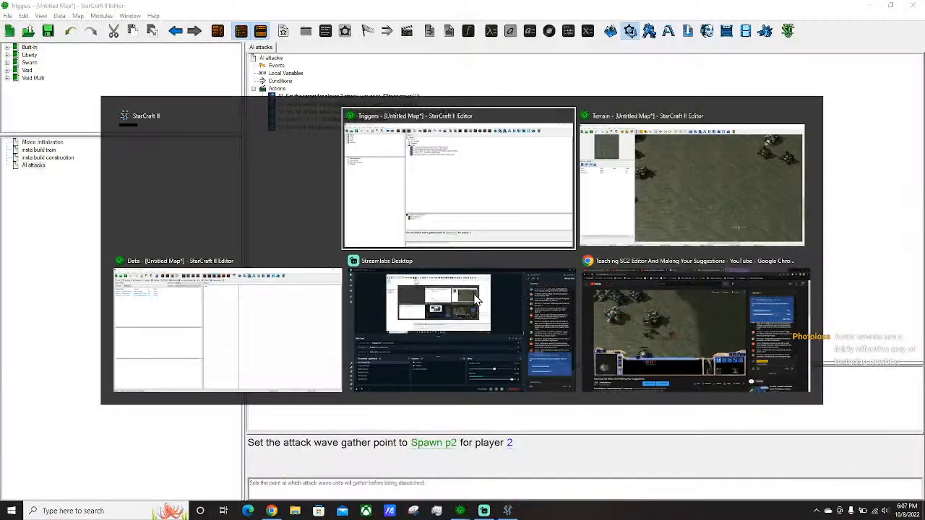
Review the game difficulty options in the Test Document preferences, keep Hard and cancel the dialog
click(7, 15)
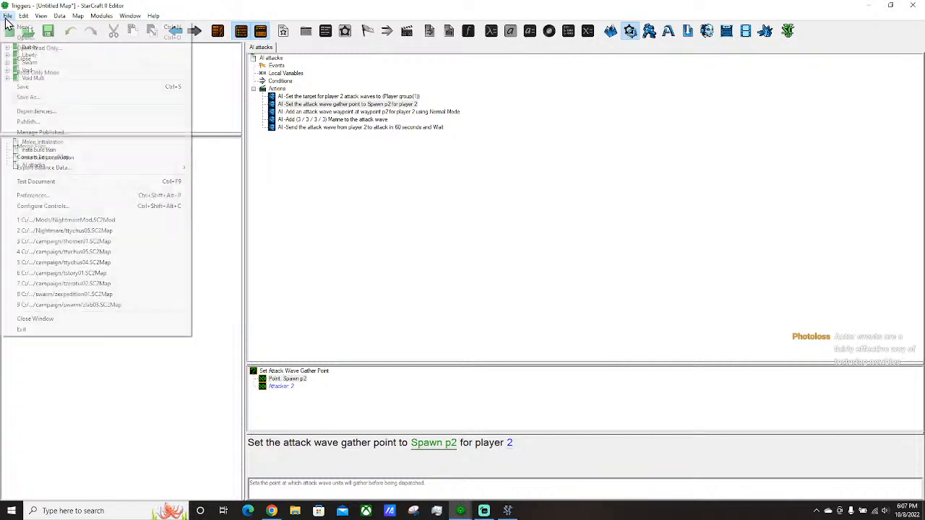
click(59, 196)
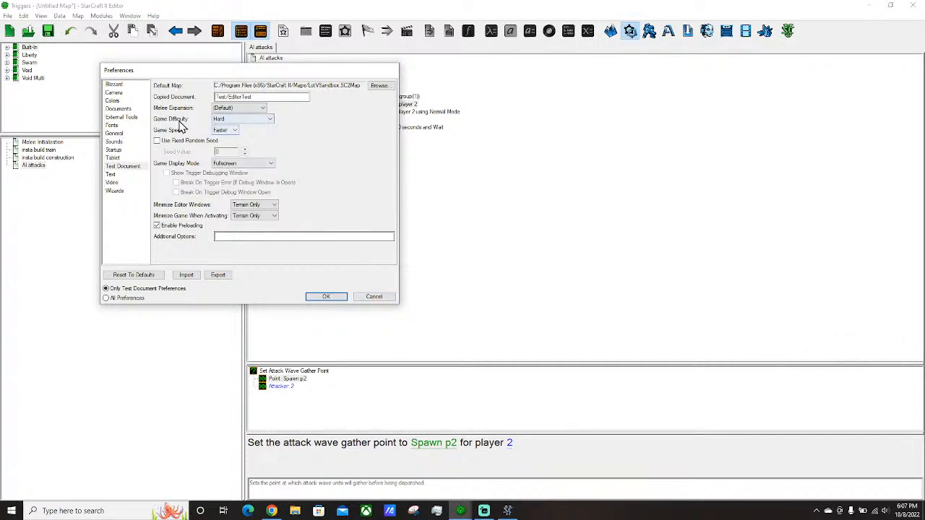
click(244, 120)
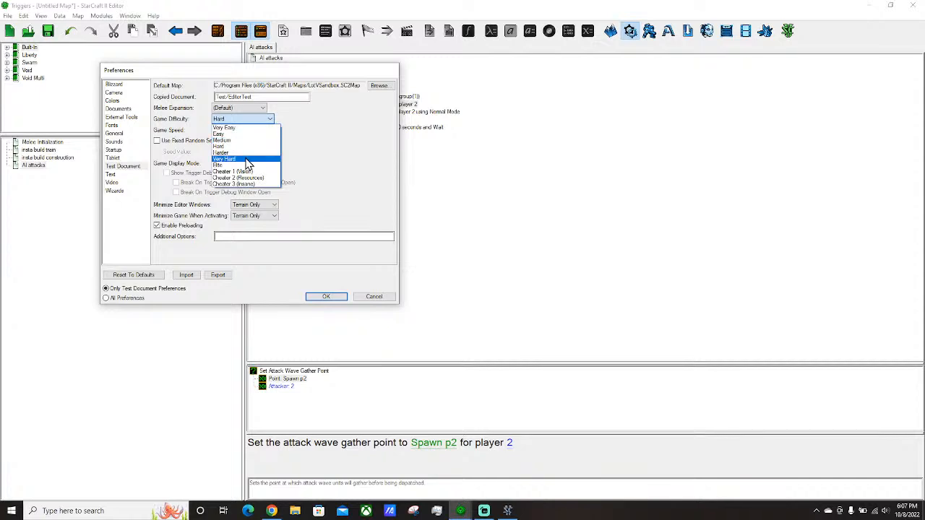
click(252, 143)
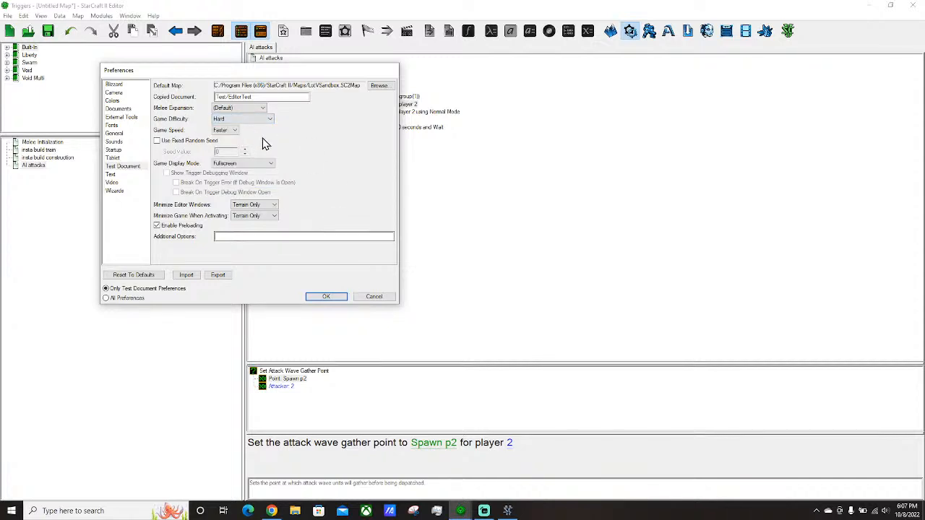
click(372, 298)
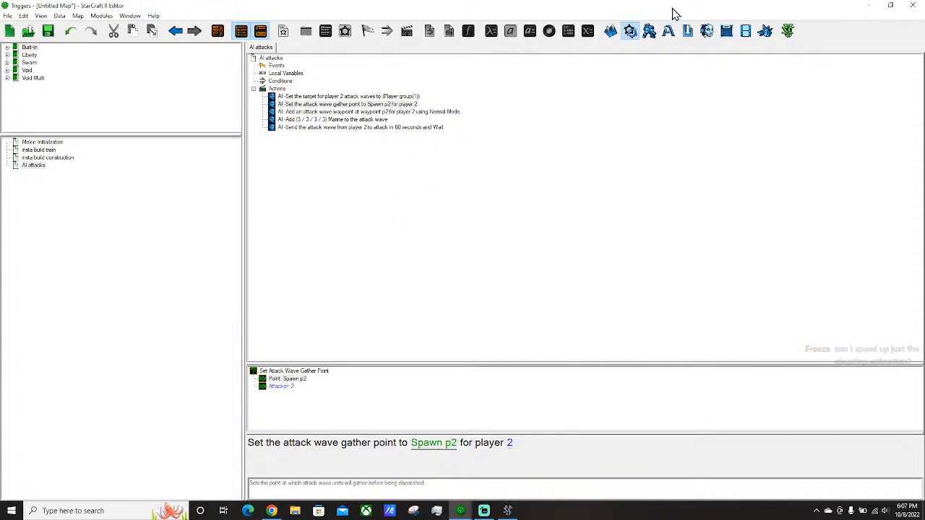
Search the Data Editor's actors for "marin" and examine the fields of the Marine unit actor
click(648, 31)
double_click(143, 61)
click(343, 48)
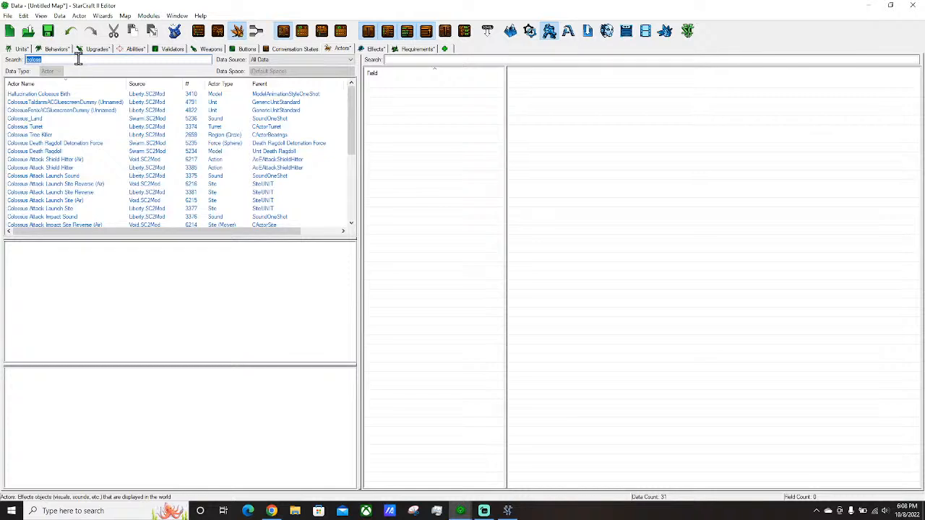
scroll(79, 145, down, 5)
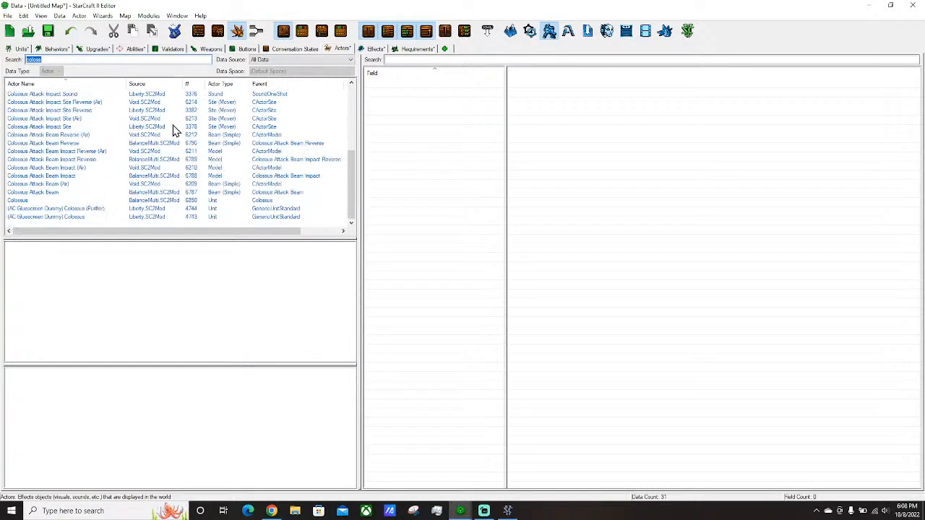
text(marin)
scroll(109, 166, up, 2)
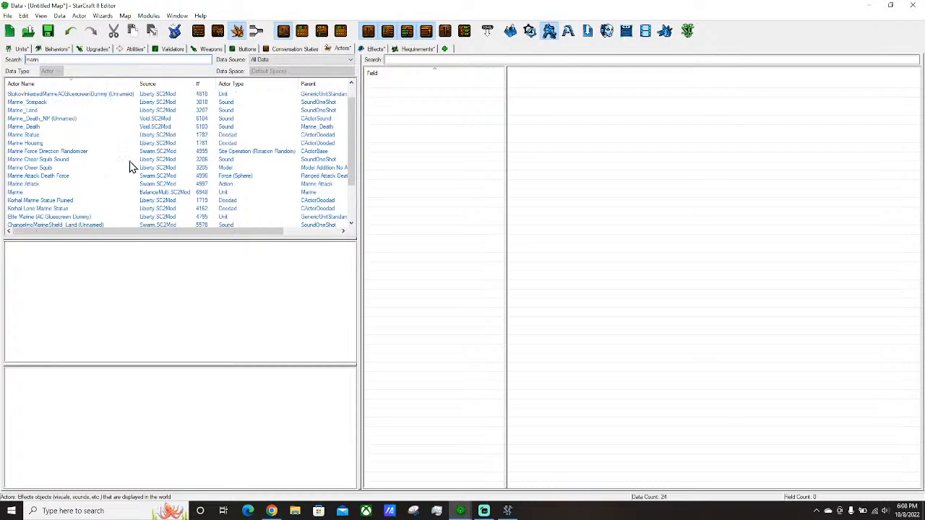
click(166, 193)
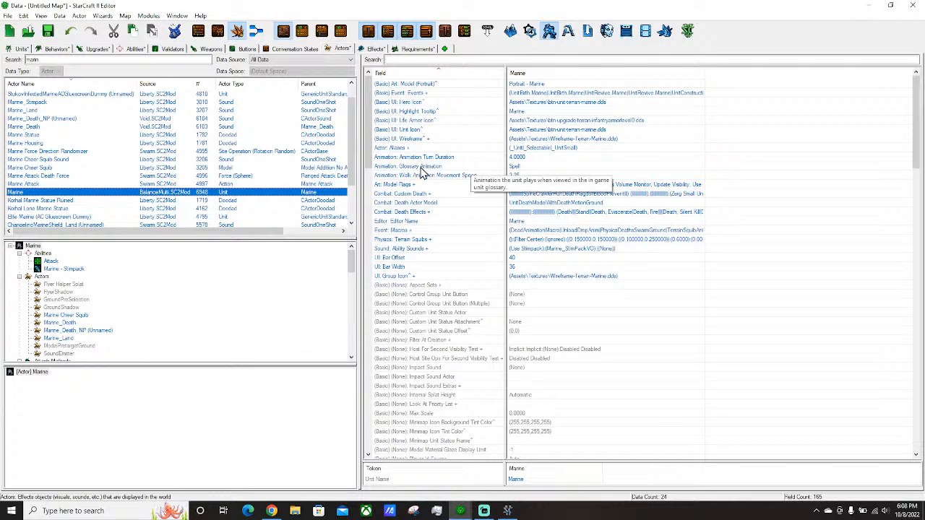
scroll(236, 181, down, 2)
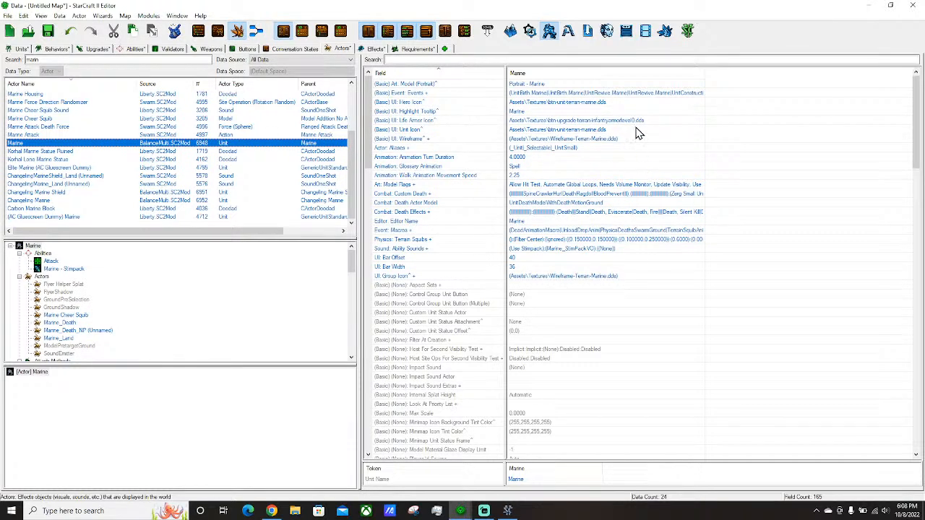
Examine the Marine unit actor's Event: Events entries, including the attack animation events, and close the event list without saving changes
click(607, 95)
click(603, 166)
click(610, 121)
click(609, 157)
click(615, 195)
click(553, 95)
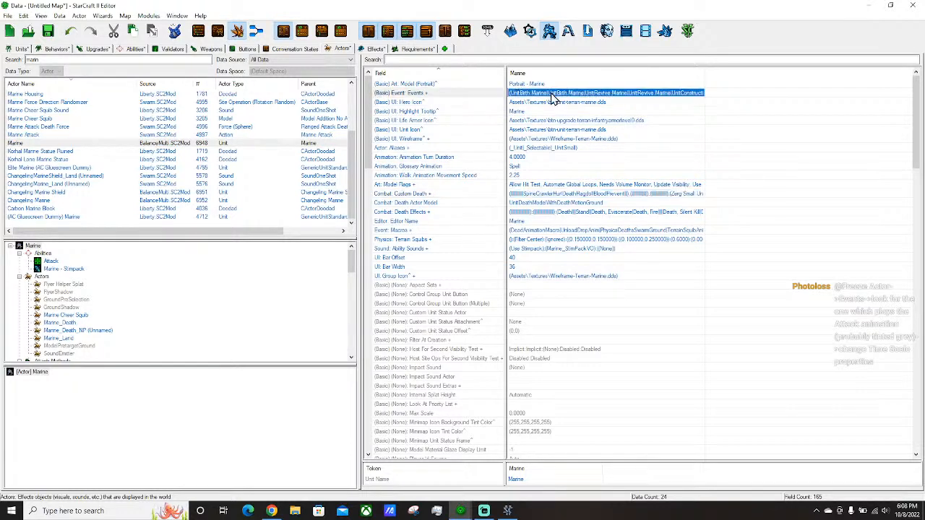
double_click(554, 95)
scroll(426, 355, down, 10)
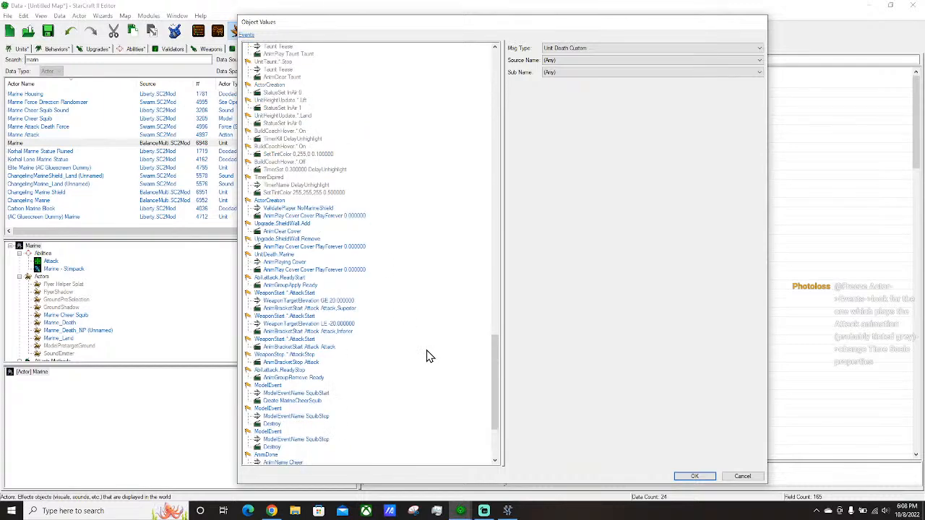
scroll(427, 355, up, 15)
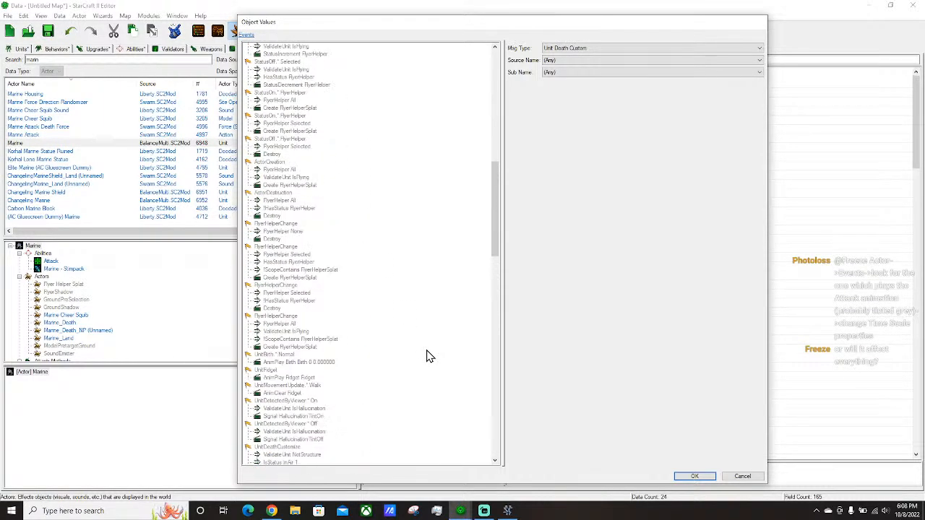
scroll(427, 354, down, 15)
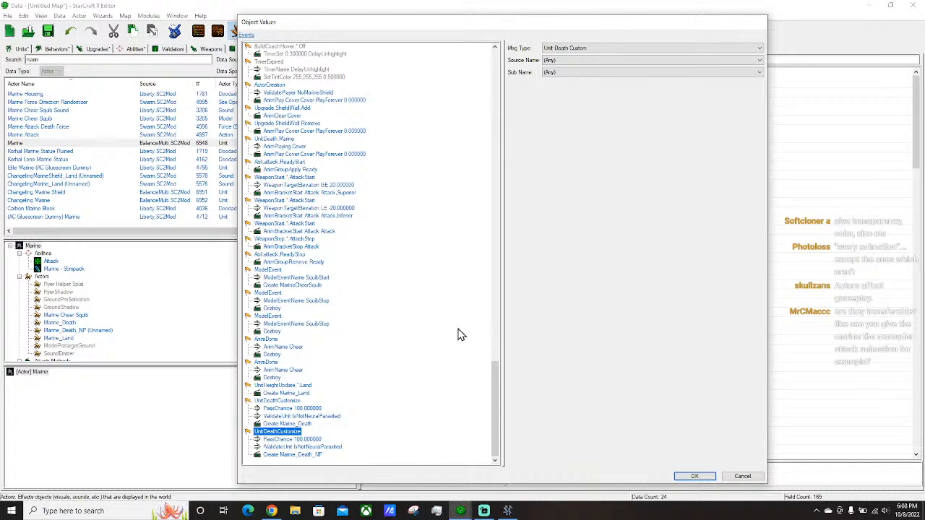
click(756, 479)
Look through the models linked to the Marine unit actor
scroll(97, 336, down, 3)
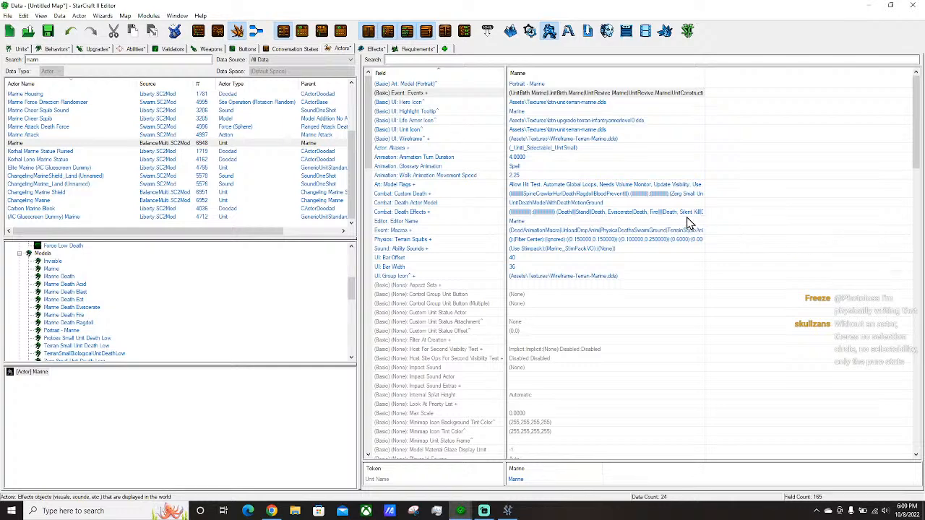
scroll(708, 243, down, 3)
scroll(708, 243, up, 3)
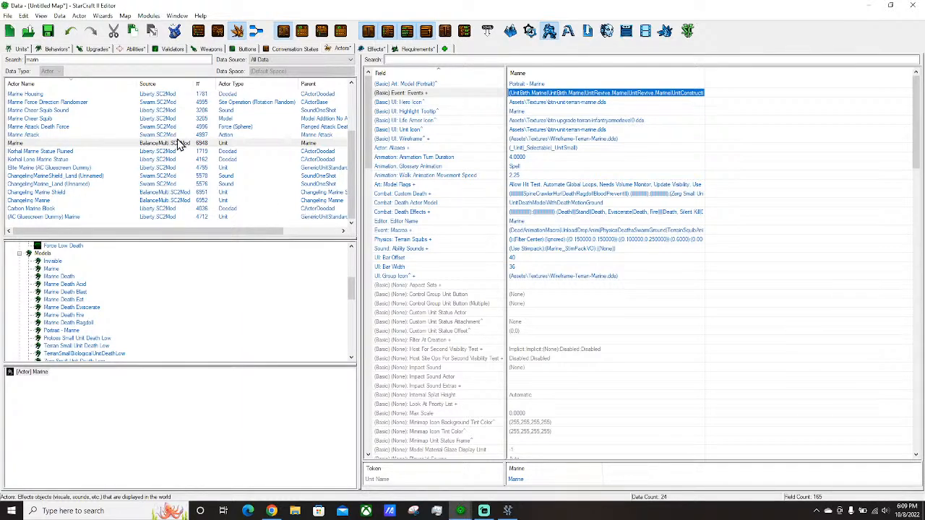
Examine the Marine Attack action actor, including its Damage Map and Launch Assets fields and its linked objects
click(177, 136)
scroll(78, 206, up, 1)
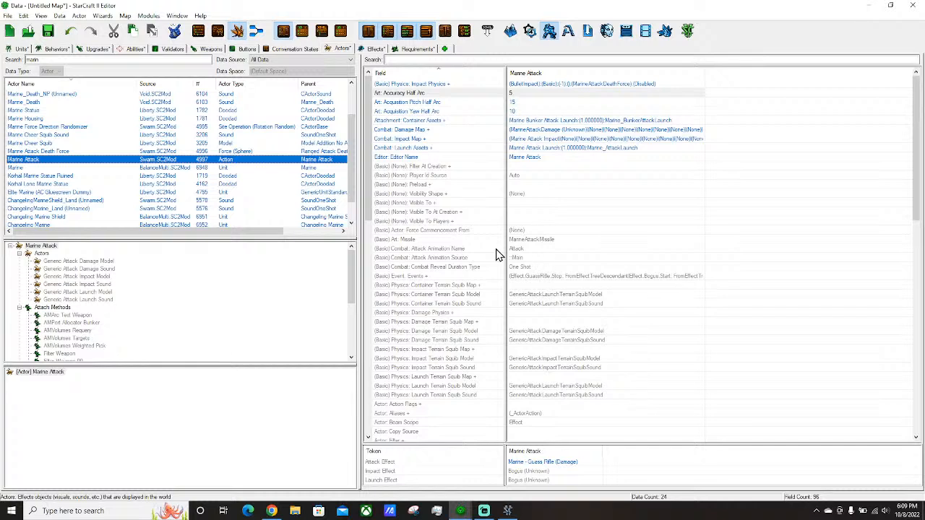
click(591, 165)
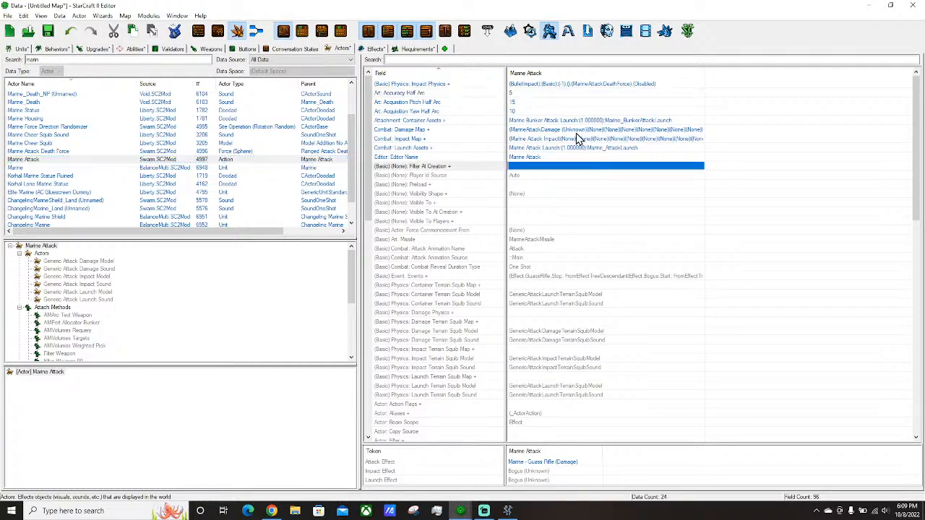
click(577, 131)
click(579, 148)
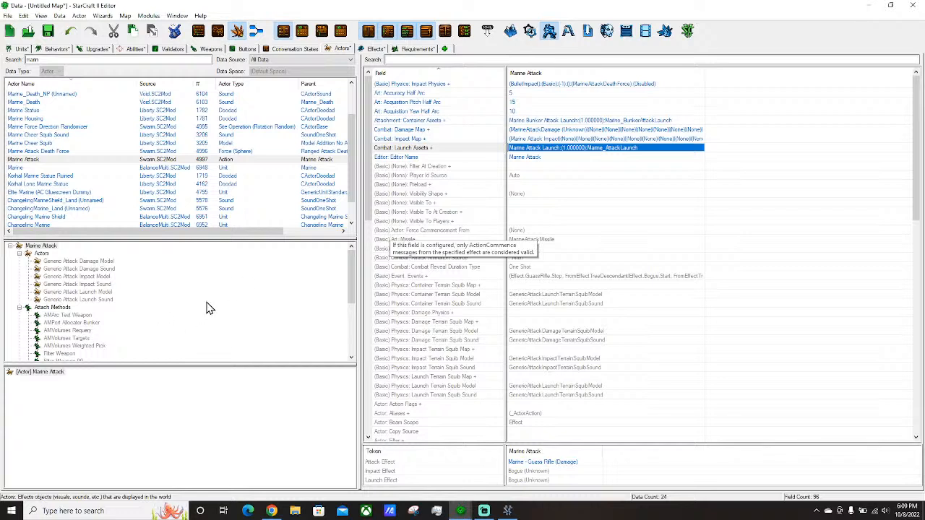
scroll(208, 308, down, 5)
scroll(207, 308, up, 4)
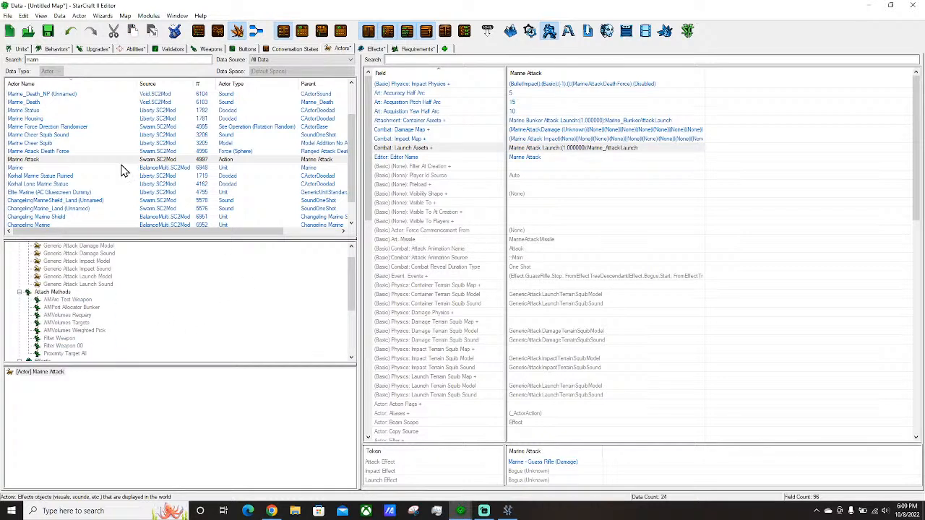
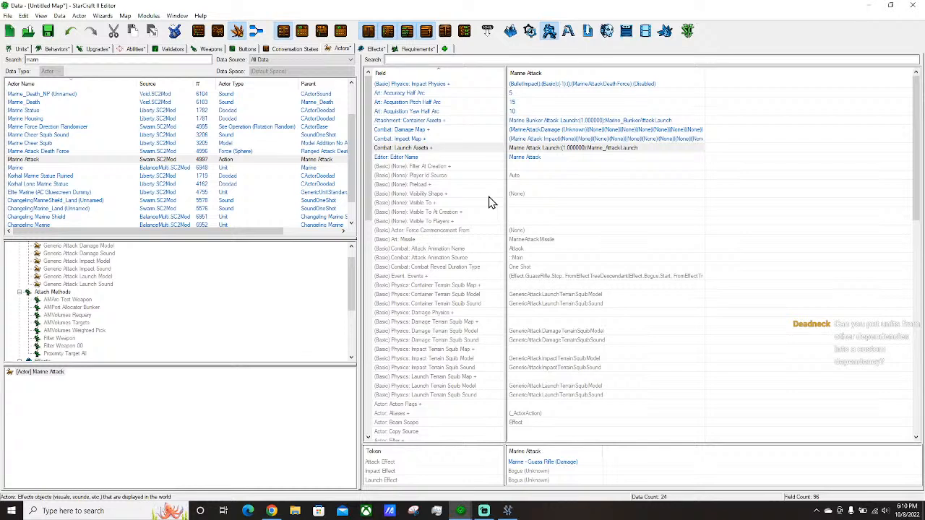
Examine the untitled map's document dependencies and close them without changes
click(41, 60)
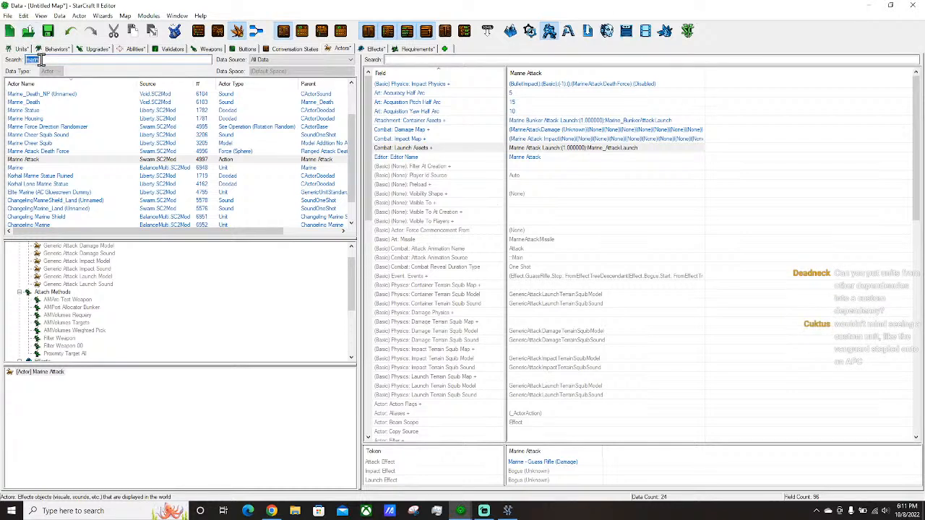
scroll(201, 192, up, 2)
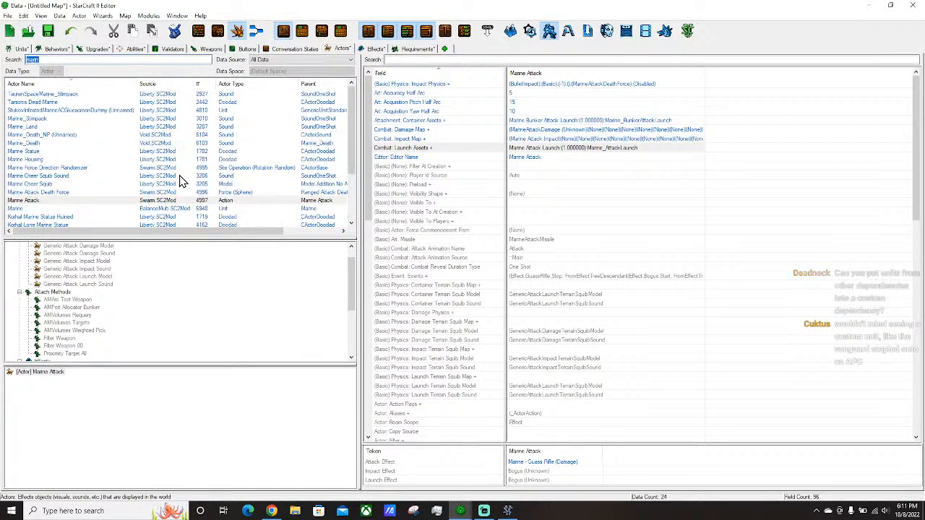
click(8, 15)
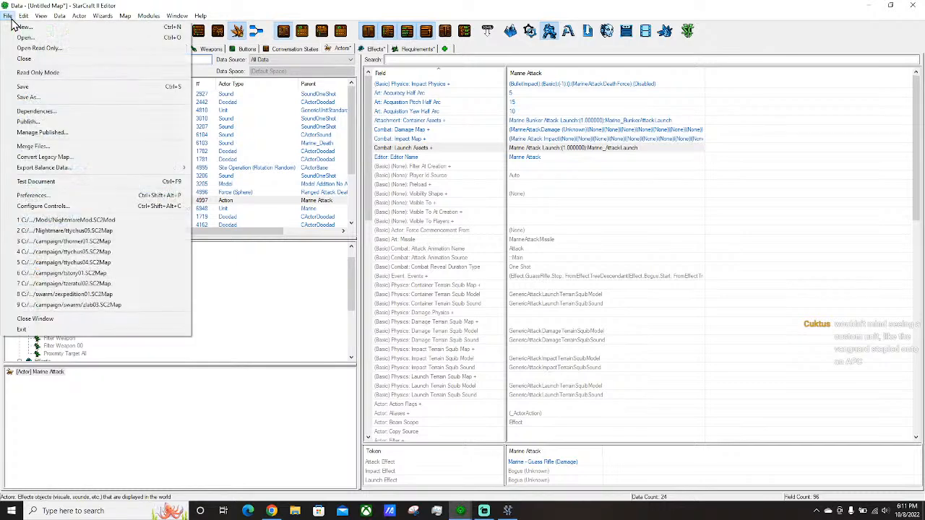
click(63, 110)
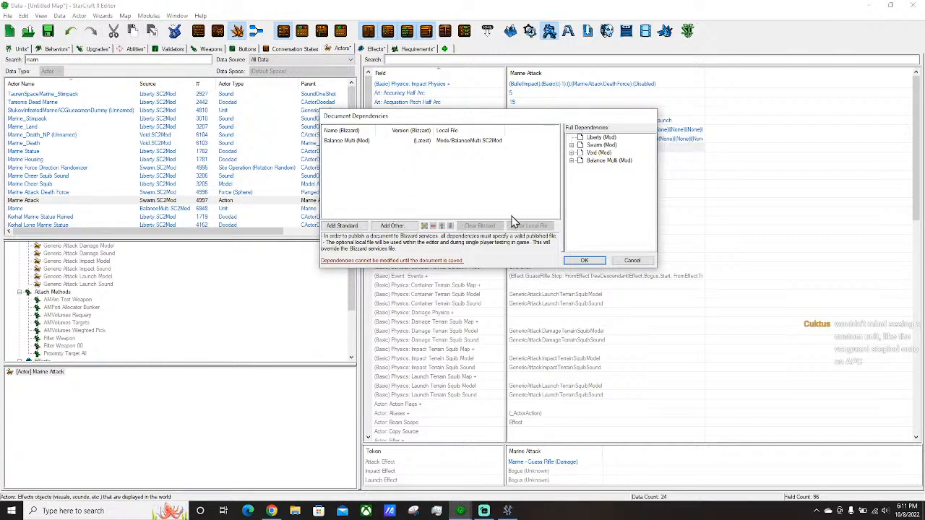
click(633, 261)
click(177, 16)
click(181, 16)
click(177, 16)
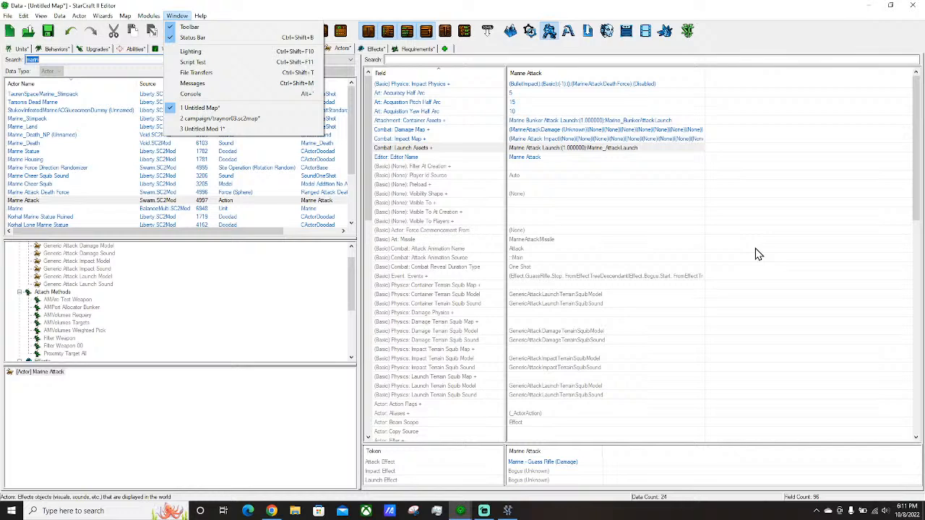
key(Escape)
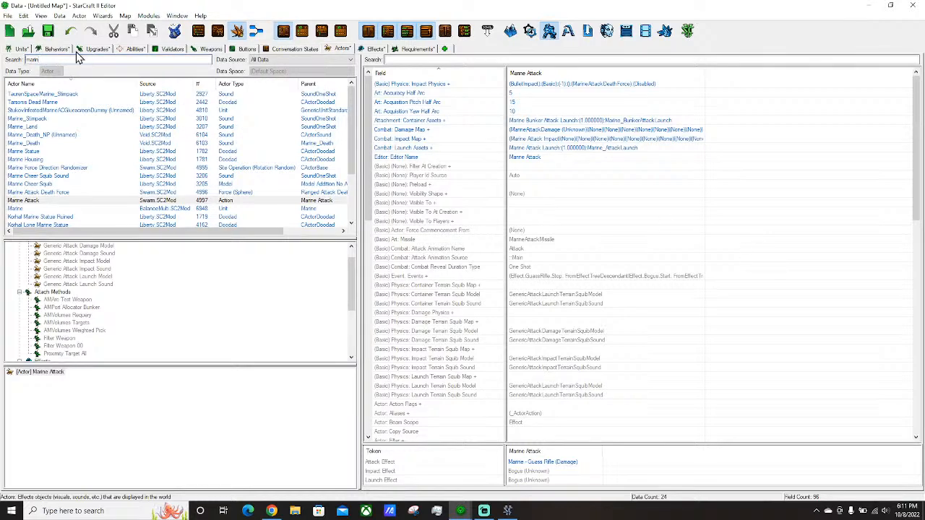
Examine the Marine unit in the untitled map's unit data, including its fields and linked objects
click(22, 49)
click(58, 103)
scroll(76, 278, down, 3)
scroll(76, 278, down, 8)
scroll(94, 318, up, 8)
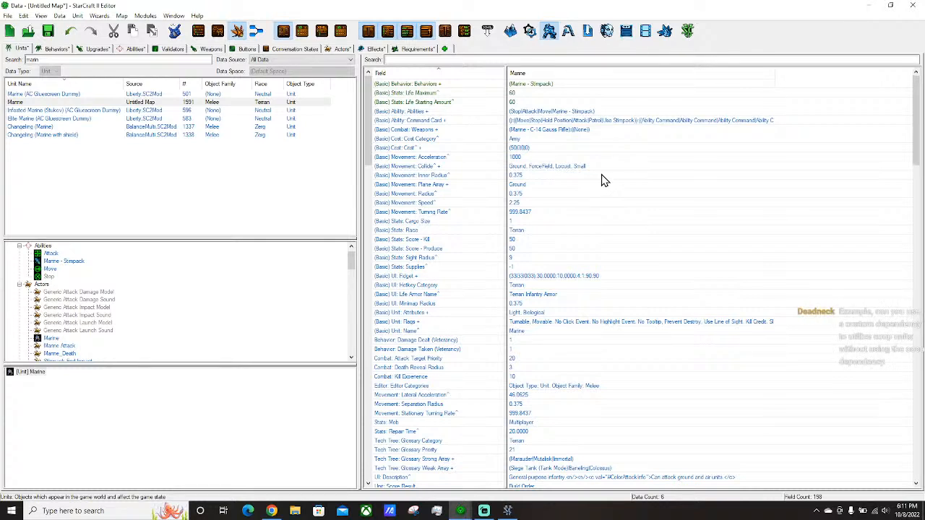
double_click(119, 60)
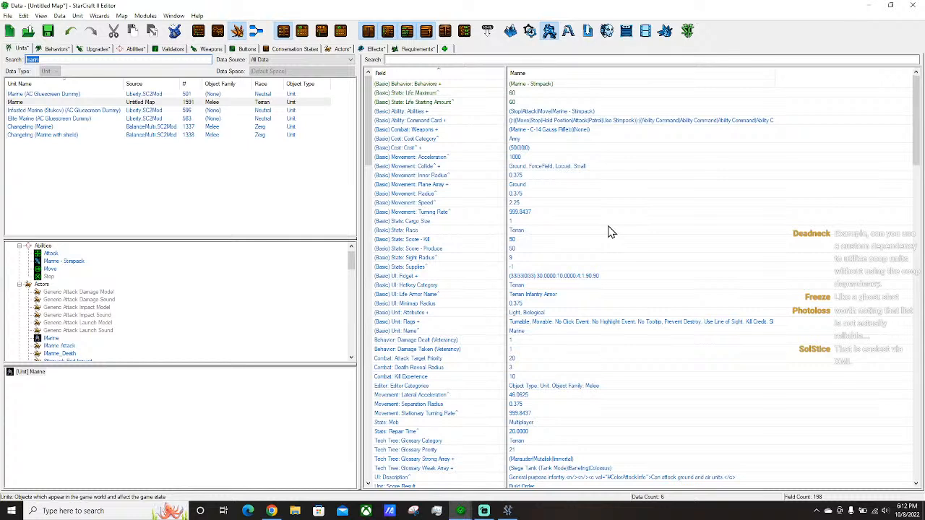
click(165, 304)
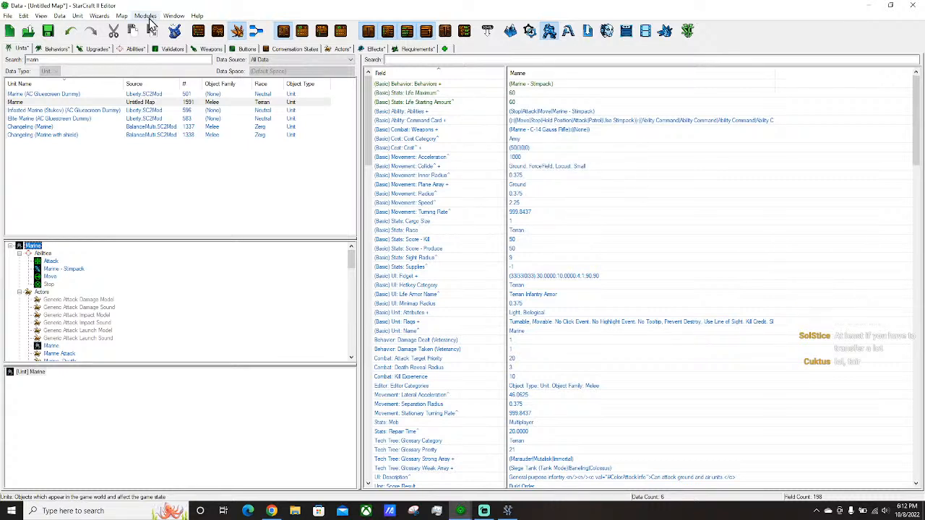
Look at the Dependent Mod document type and its standard and custom dependency options without creating a document
click(10, 32)
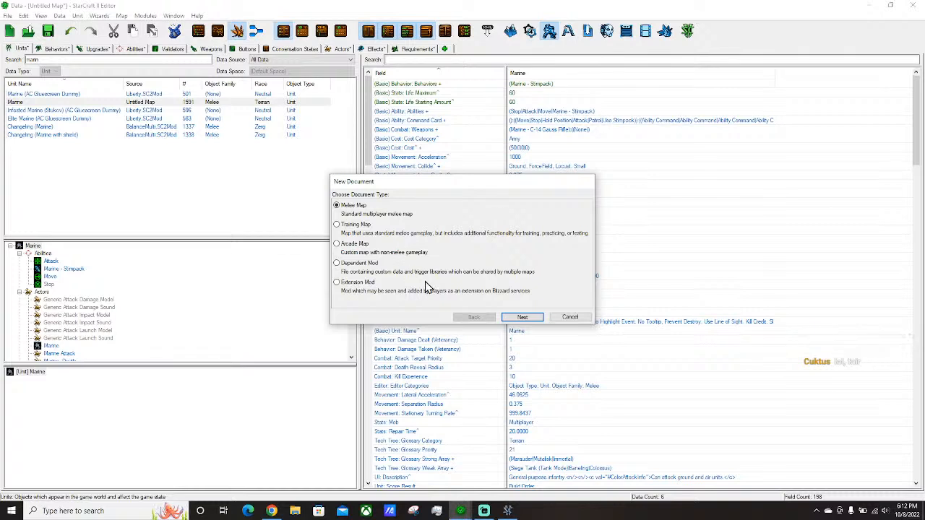
click(372, 264)
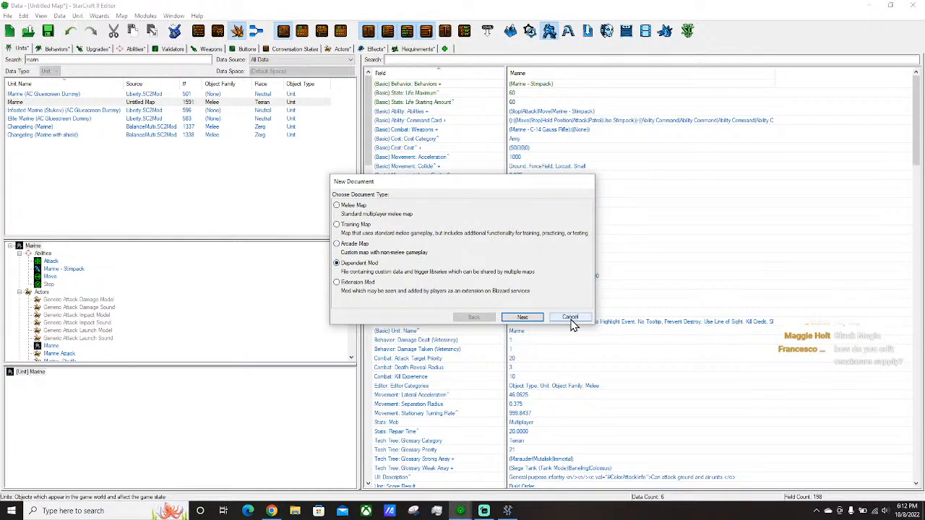
click(536, 319)
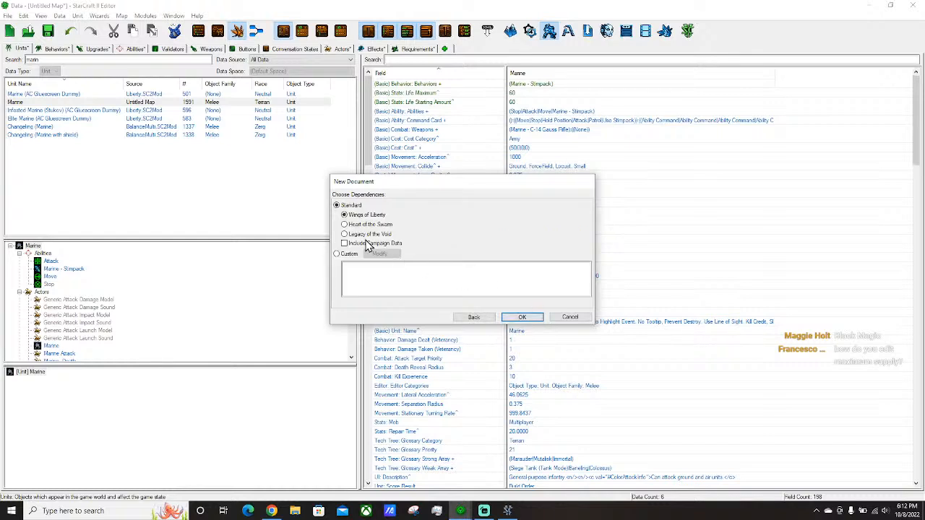
click(554, 319)
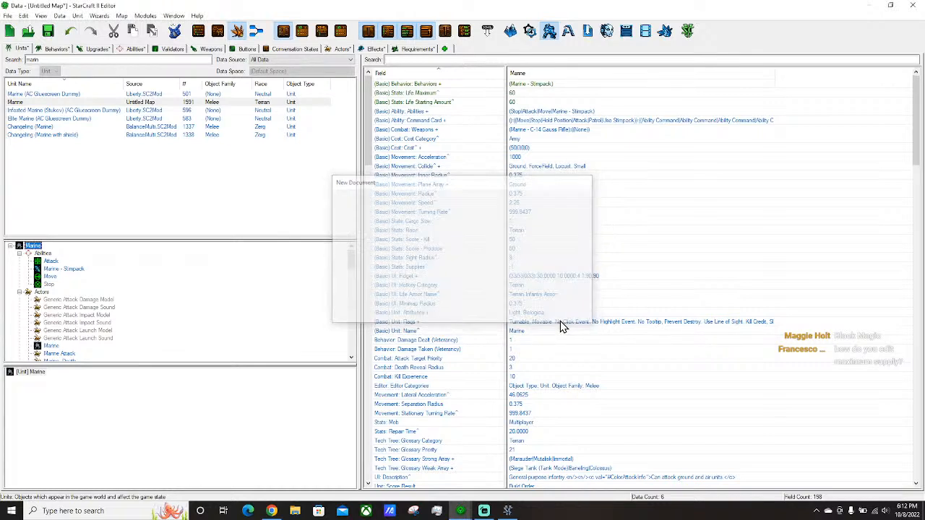
click(10, 30)
click(357, 263)
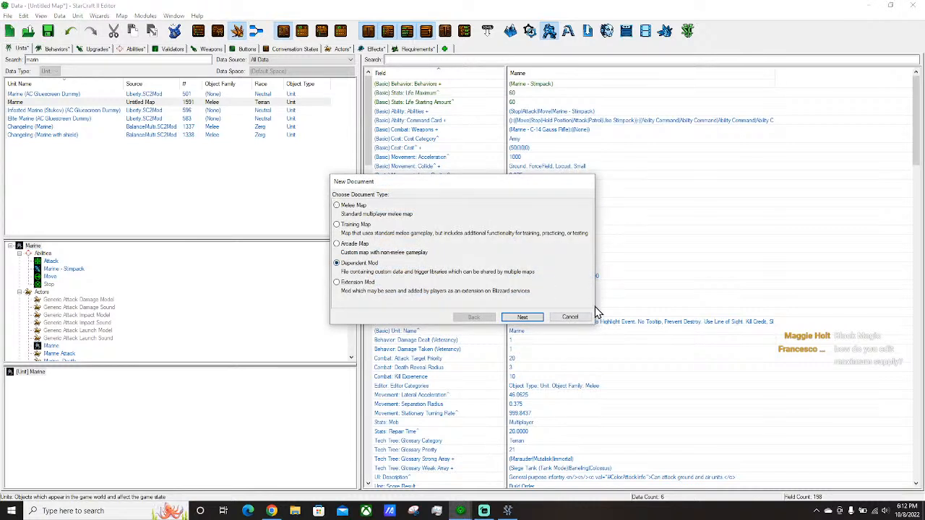
click(571, 318)
Switch to campaign/traynor03.sc2map and list all of its Conversation States with the search filter cleared
click(174, 16)
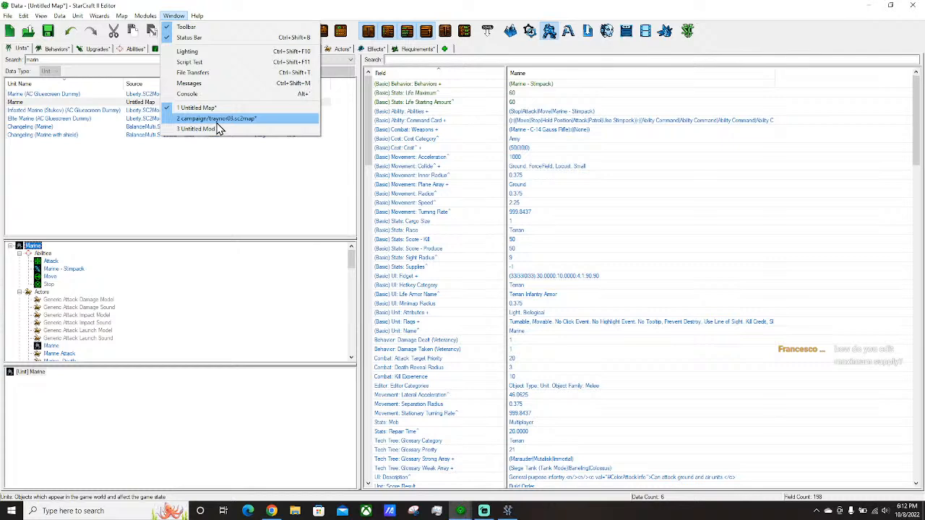
click(217, 119)
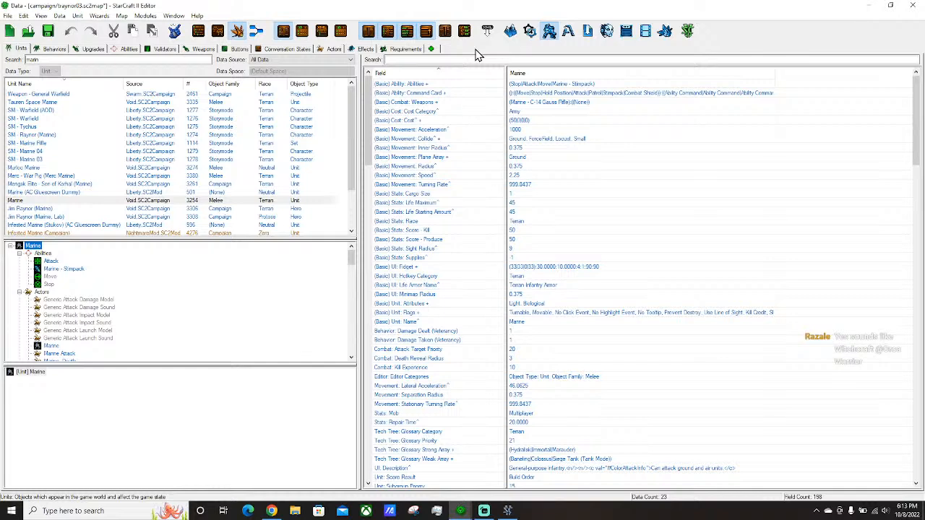
click(432, 50)
mouse_move(500, 107)
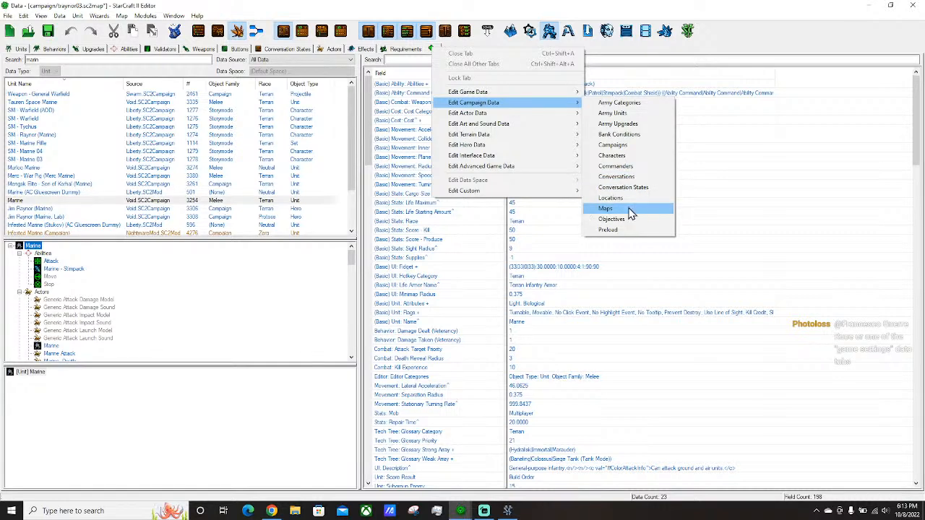
click(628, 187)
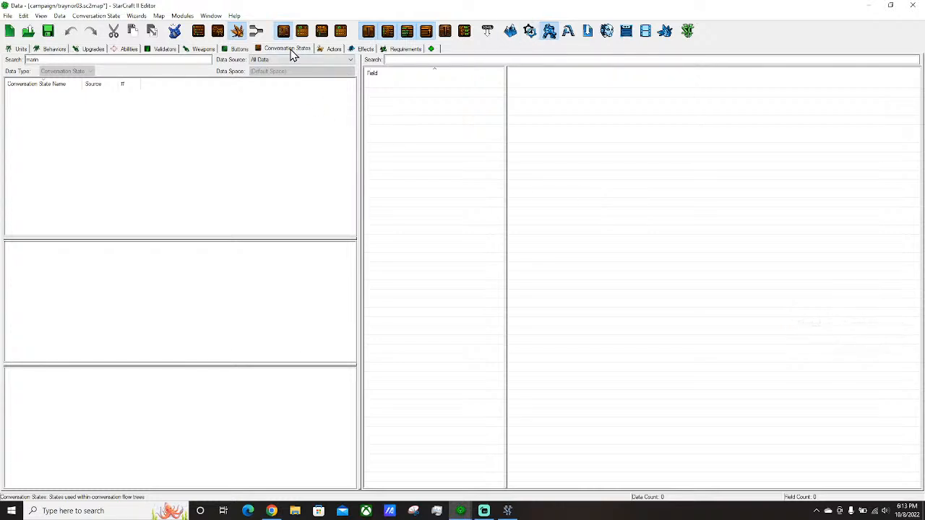
drag(71, 61, 8, 46)
key(BackSpace)
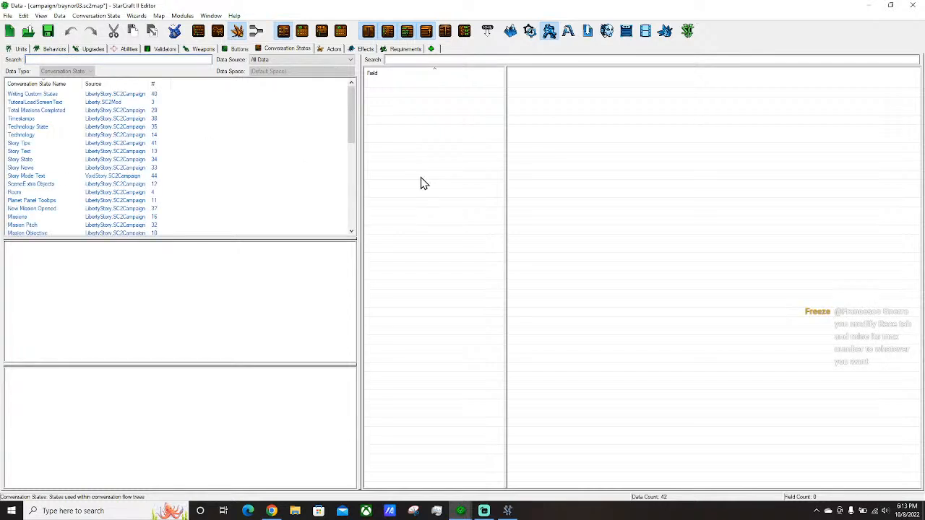
scroll(152, 166, down, 5)
scroll(166, 207, up, 4)
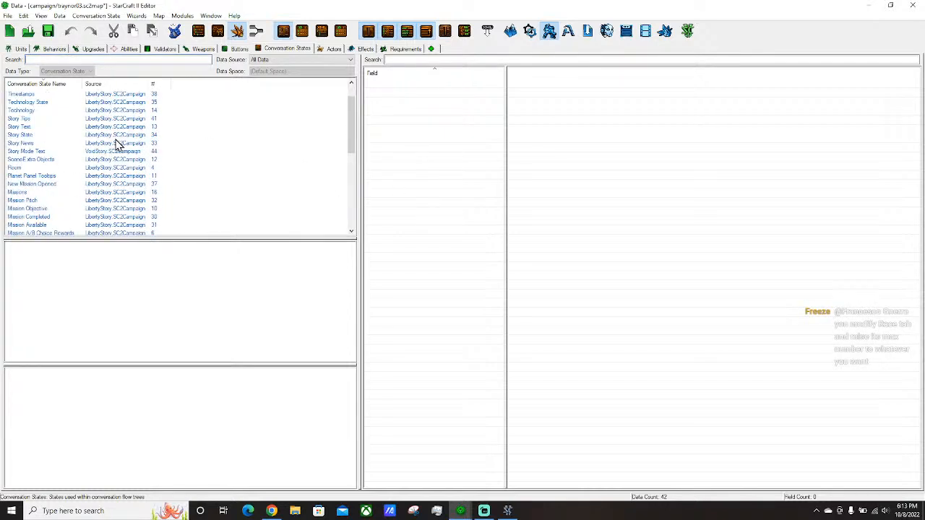
scroll(83, 165, up, 1)
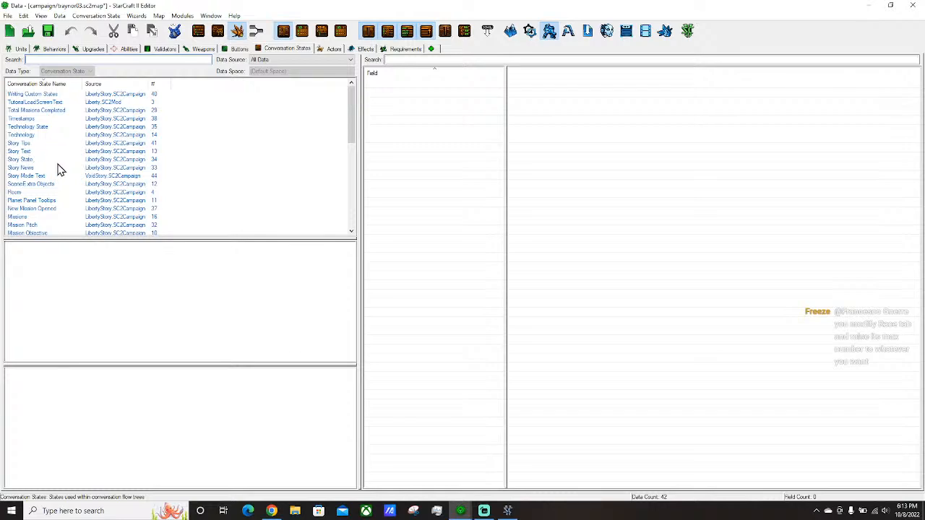
Open the Indices list of the Technology conversation state and look through its tech entries
double_click(36, 135)
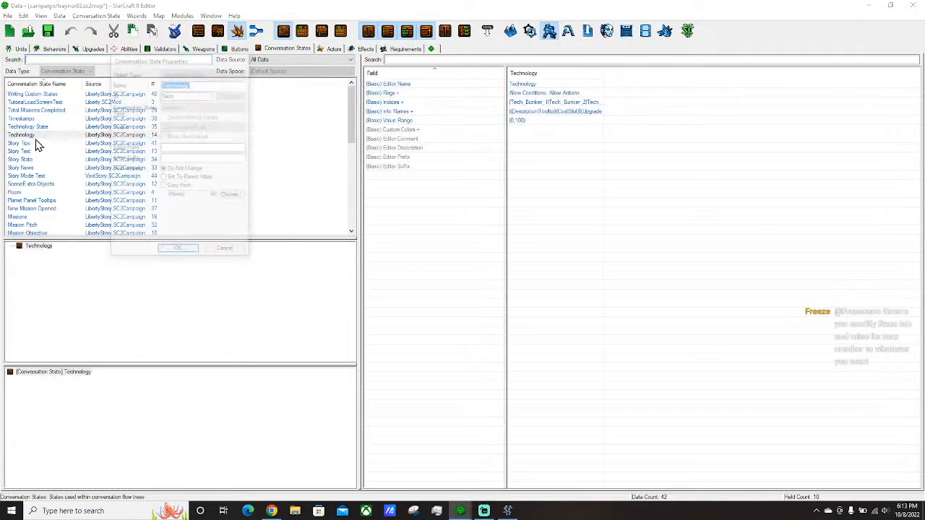
click(237, 250)
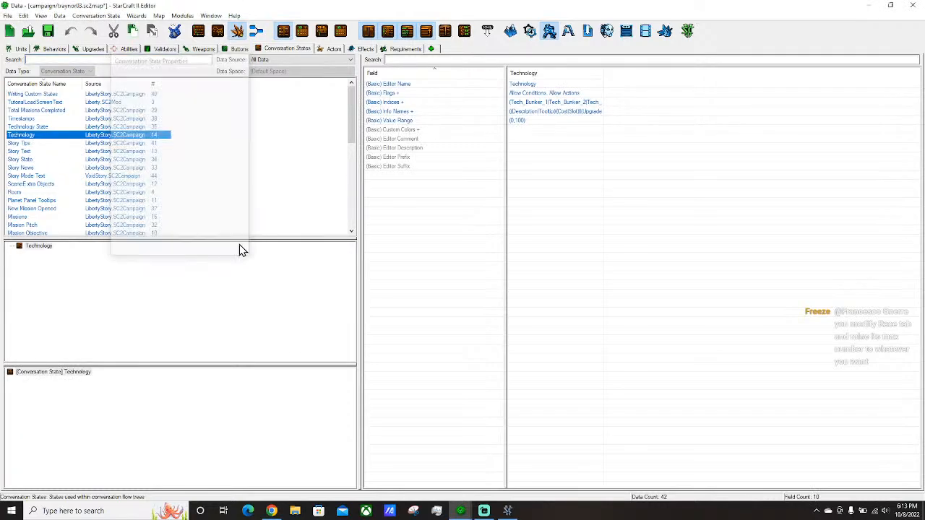
double_click(544, 106)
scroll(345, 98, down, 8)
scroll(345, 98, up, 10)
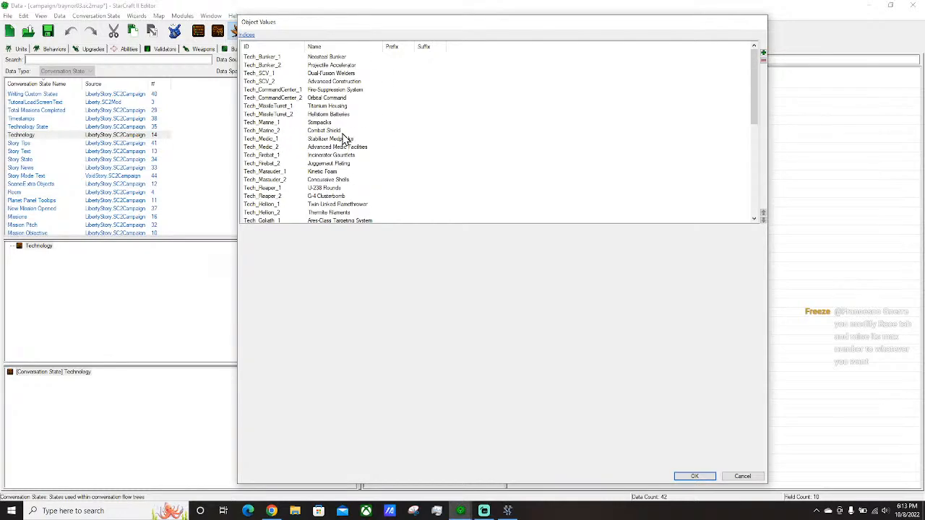
Change the damage stated in the Tech_Marine_1 Stimpacks description text to 250
click(286, 124)
double_click(287, 128)
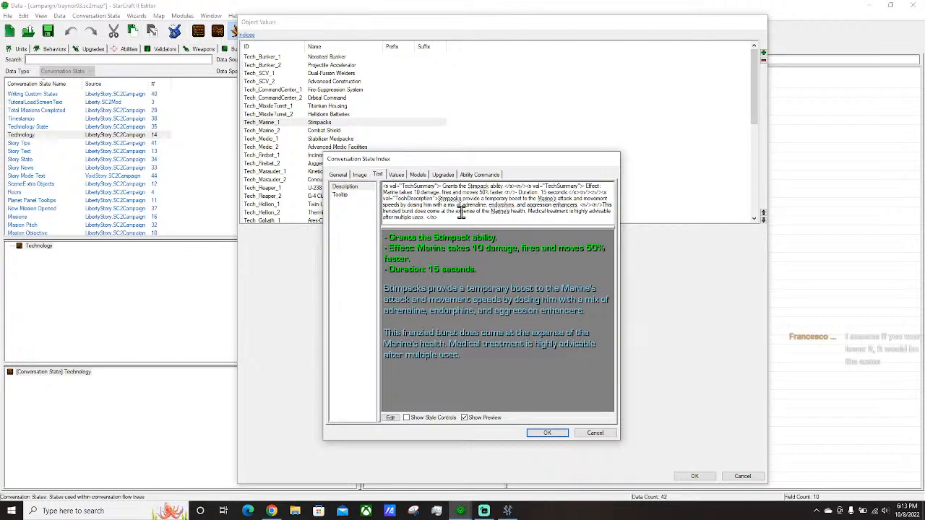
key(BackSpace)
key(BackSpace)
text(250)
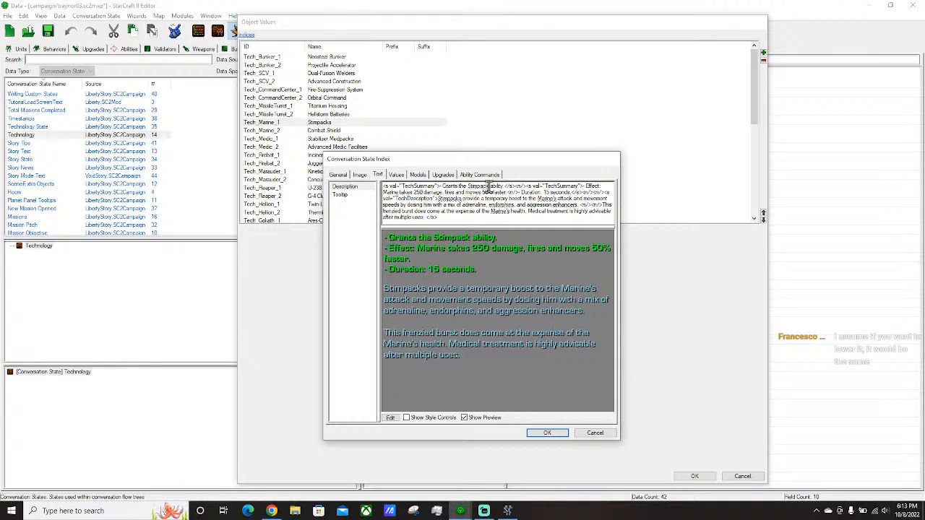
Examine the upgrades linked to the Tech_Marine_1 Stimpacks entry and close it without saving
click(440, 175)
click(383, 187)
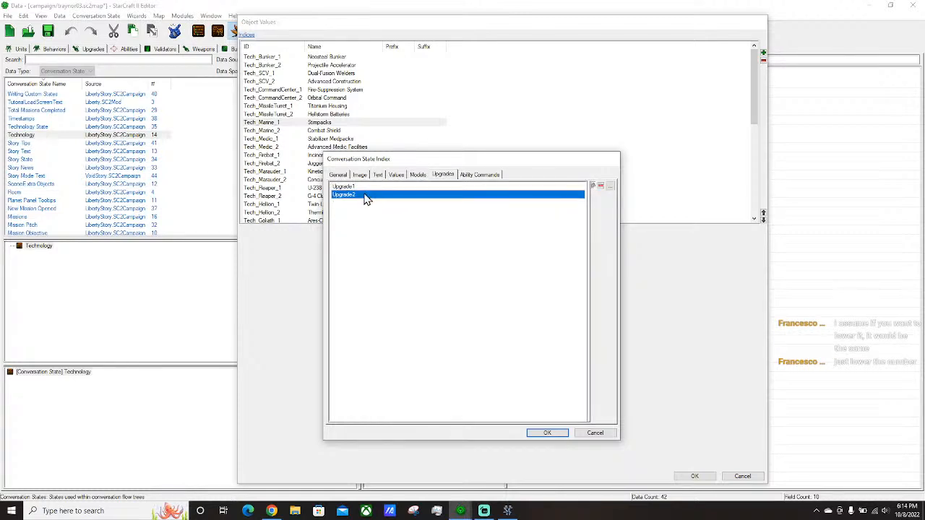
drag(620, 191, 792, 194)
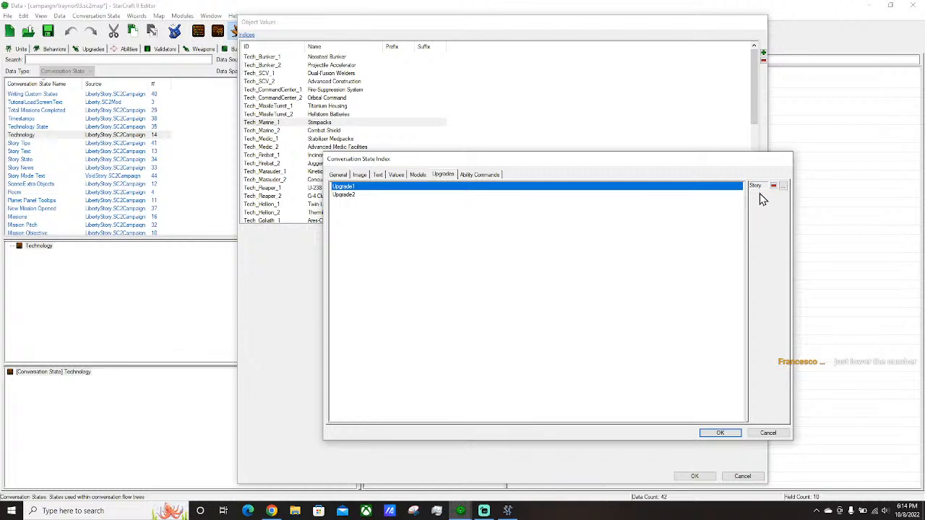
drag(602, 205, 599, 206)
click(370, 196)
click(364, 188)
click(418, 175)
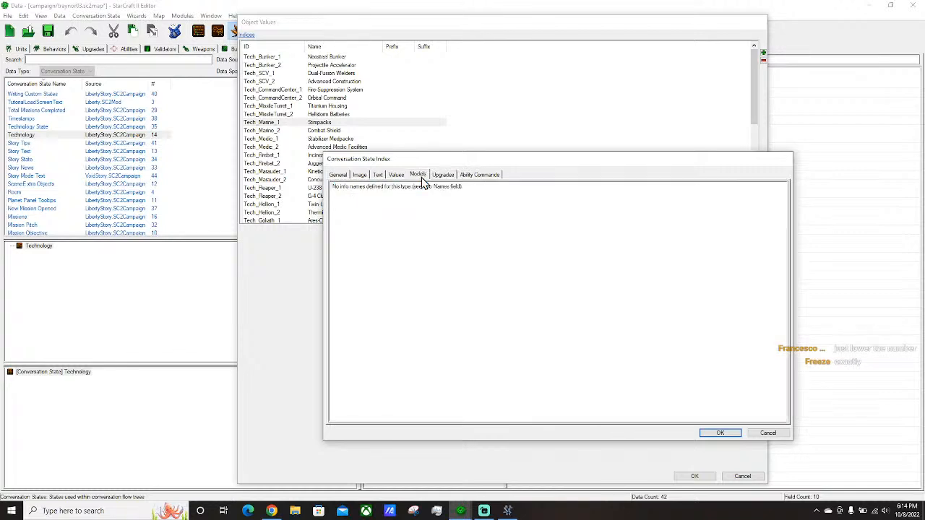
click(443, 175)
click(357, 190)
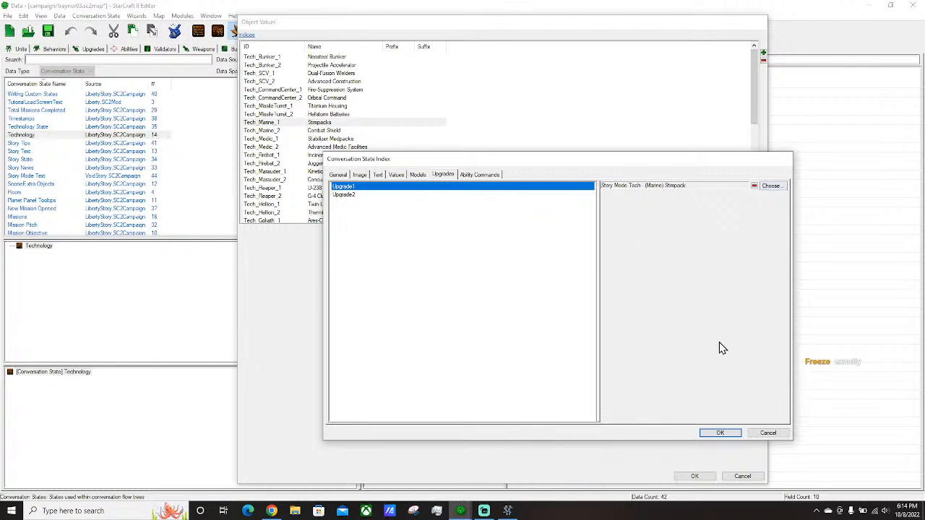
click(768, 433)
Examine the Tech_SiegeTank_2 Shaped Blast entry's text, image, values, models, upgrades and ability commands
scroll(333, 142, down, 4)
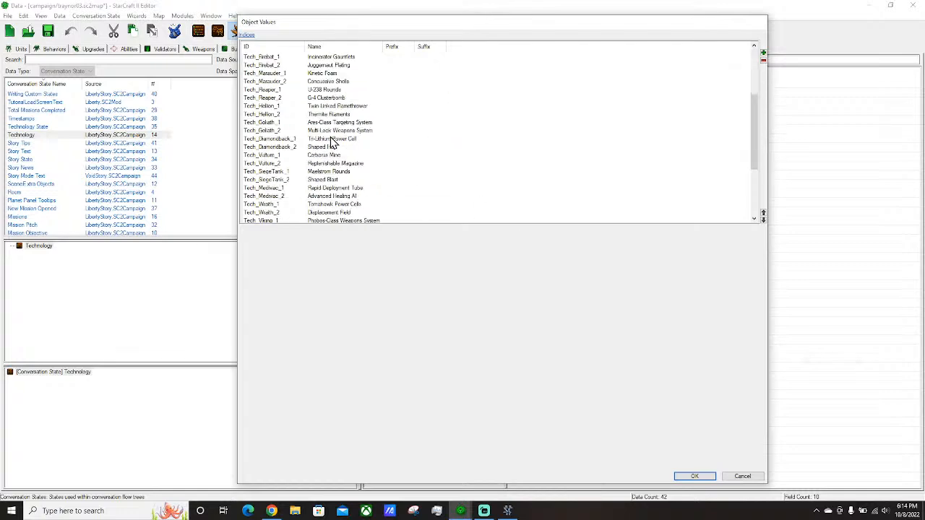
double_click(316, 186)
click(414, 176)
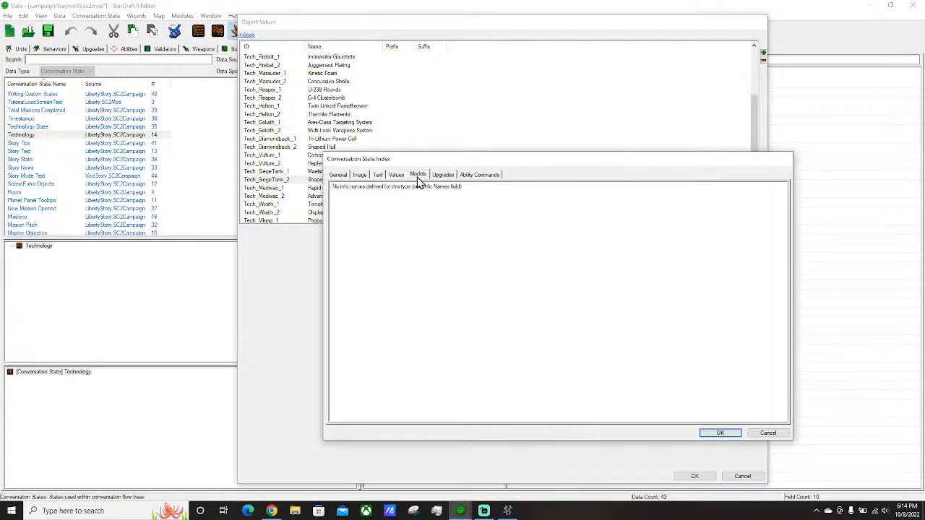
click(481, 175)
click(377, 176)
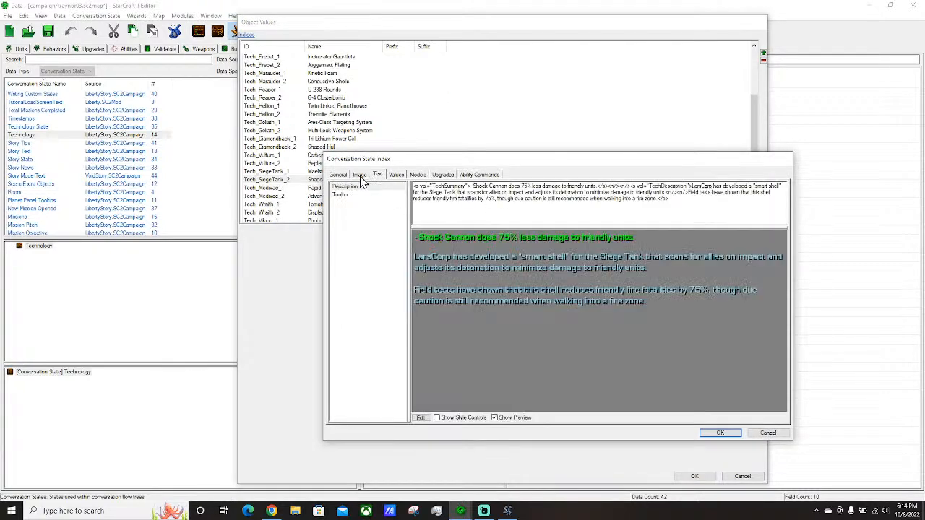
click(359, 175)
click(337, 176)
click(396, 175)
click(418, 176)
click(443, 176)
click(396, 176)
click(377, 176)
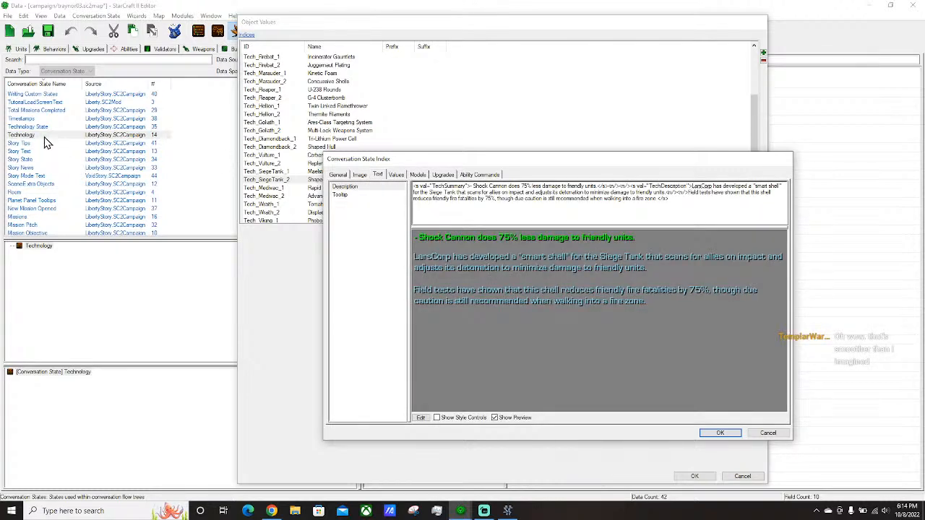
Examine the Cost and Slot values of the Tech_SiegeTank_2 Shaped Blast entry, and close the Technology indices without saving
click(397, 176)
click(418, 175)
click(397, 175)
double_click(762, 186)
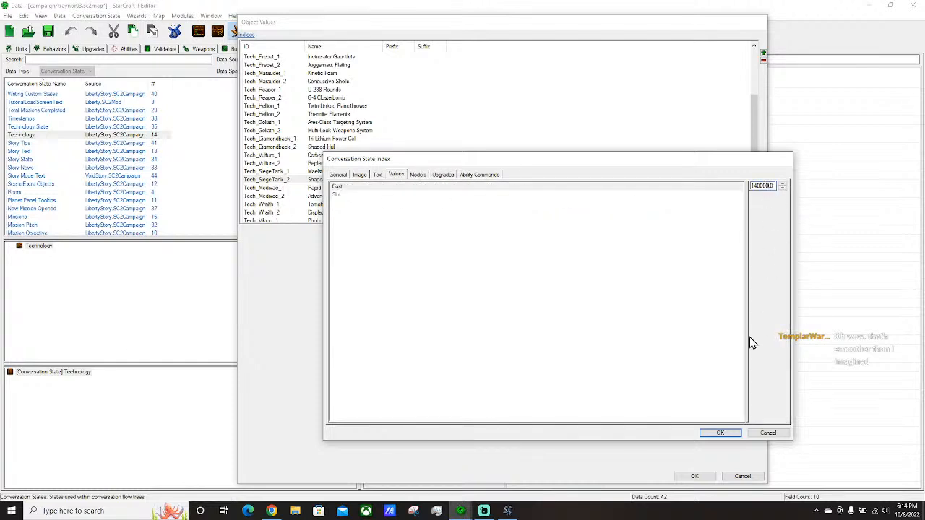
click(369, 203)
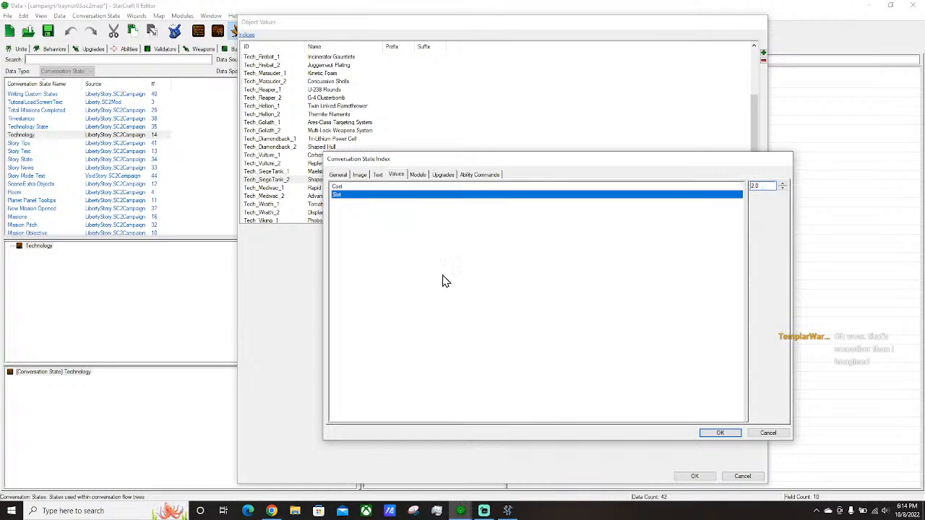
click(779, 434)
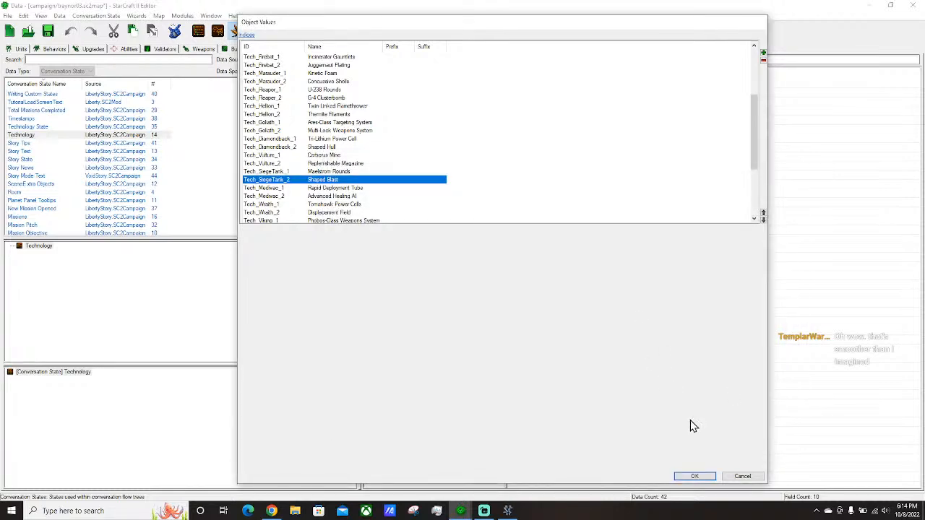
click(741, 476)
Open the Hive Mind Emulator entry in the Indices list of the Lab Research conversation state
scroll(215, 164, down, 6)
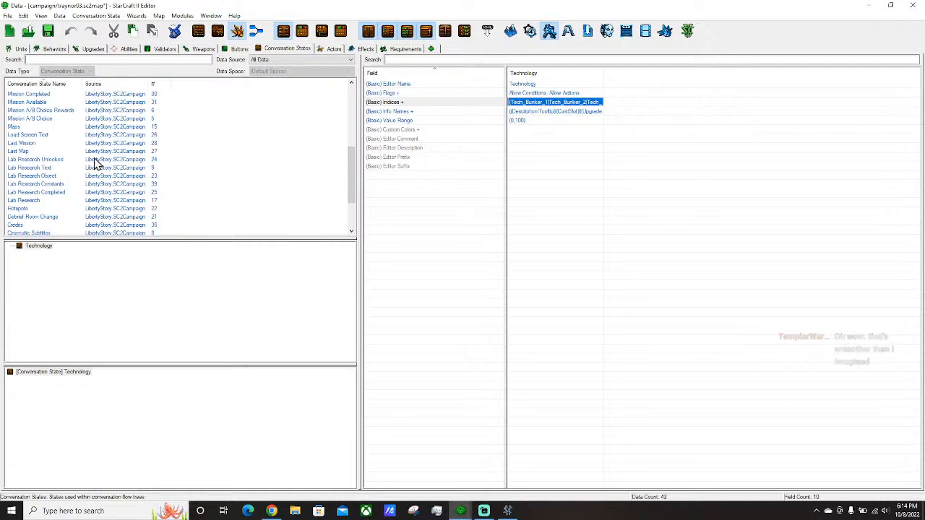
click(73, 200)
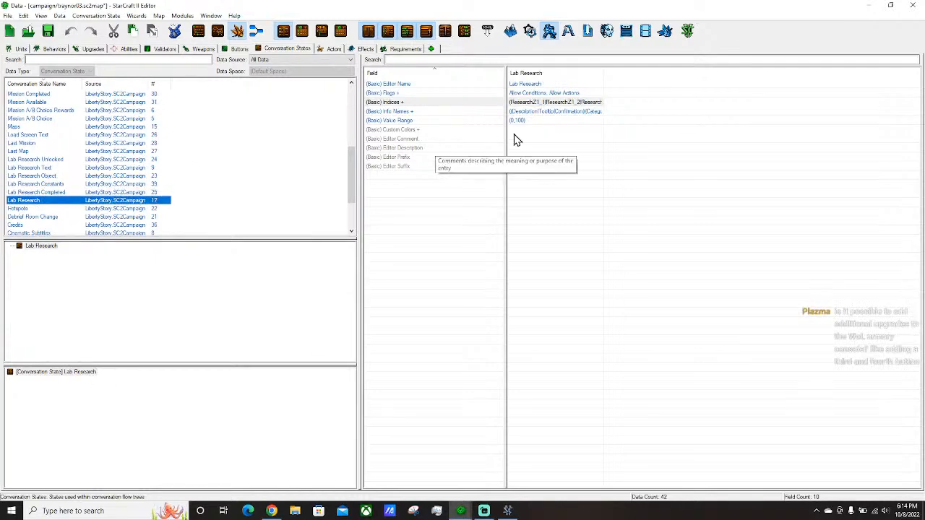
double_click(562, 102)
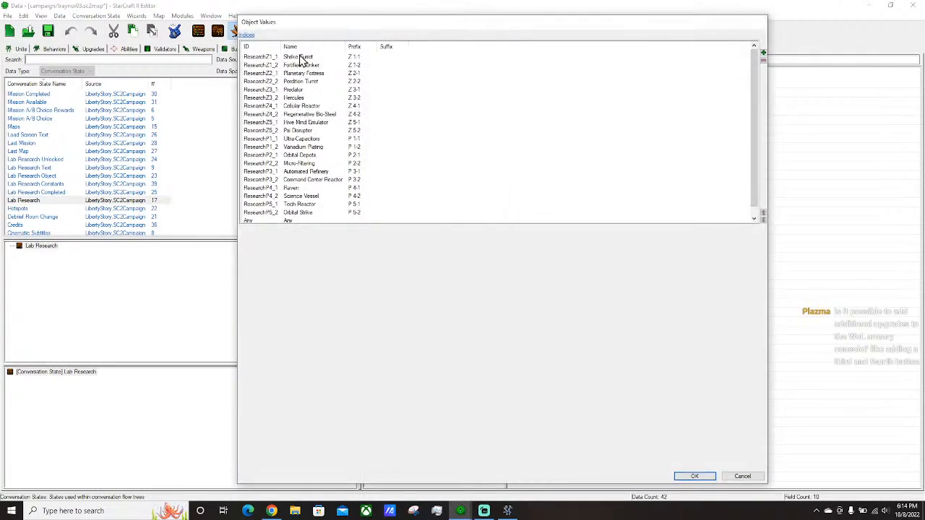
scroll(361, 150, up, 1)
double_click(299, 122)
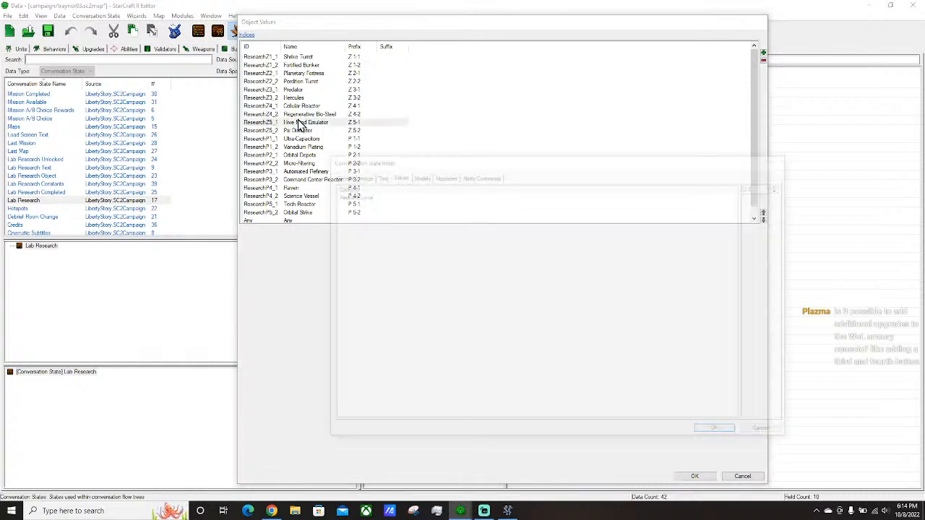
Look through the upgrades available for Upgrade 1 of the Hive Mind Emulator entry without choosing another one
click(443, 176)
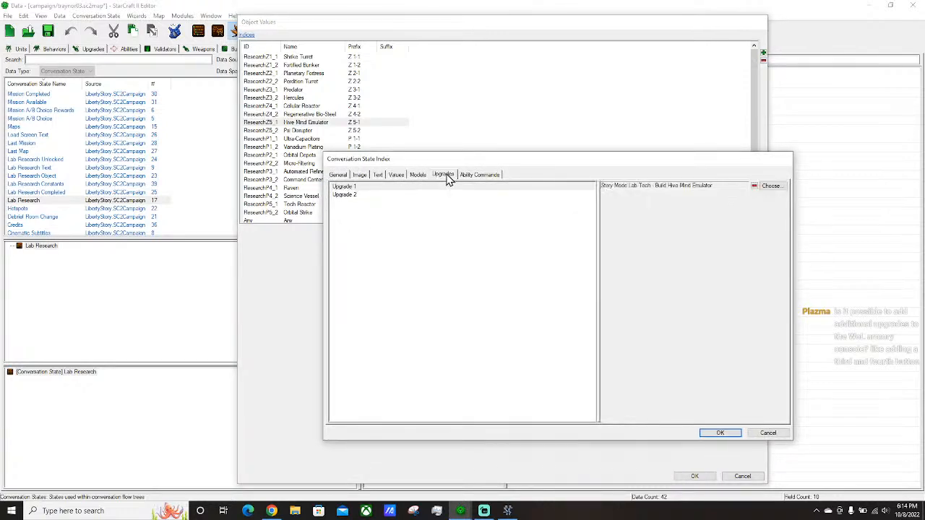
click(771, 186)
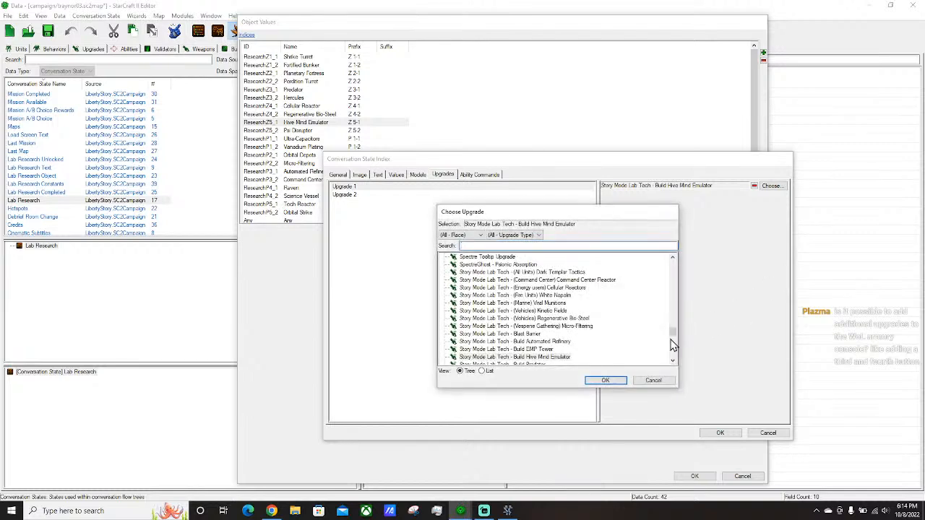
click(660, 380)
Browse the movie files around research_hivemindemulator.ogv for the Hive Mind Emulator entry, and close the entry without saving
click(341, 176)
click(362, 176)
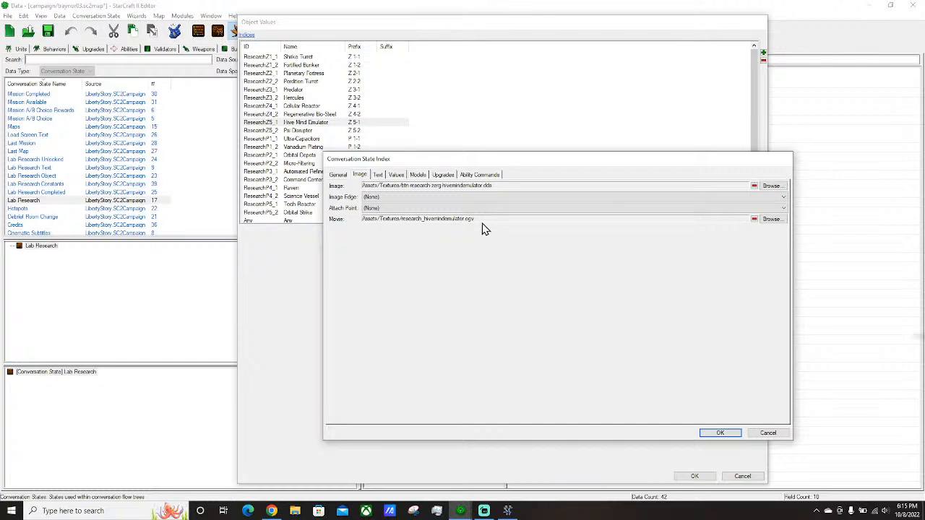
click(774, 223)
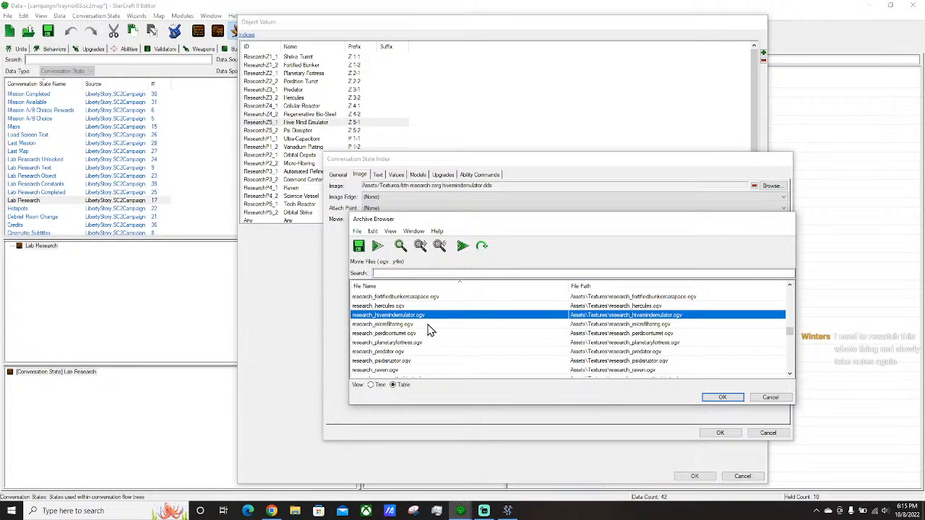
click(425, 325)
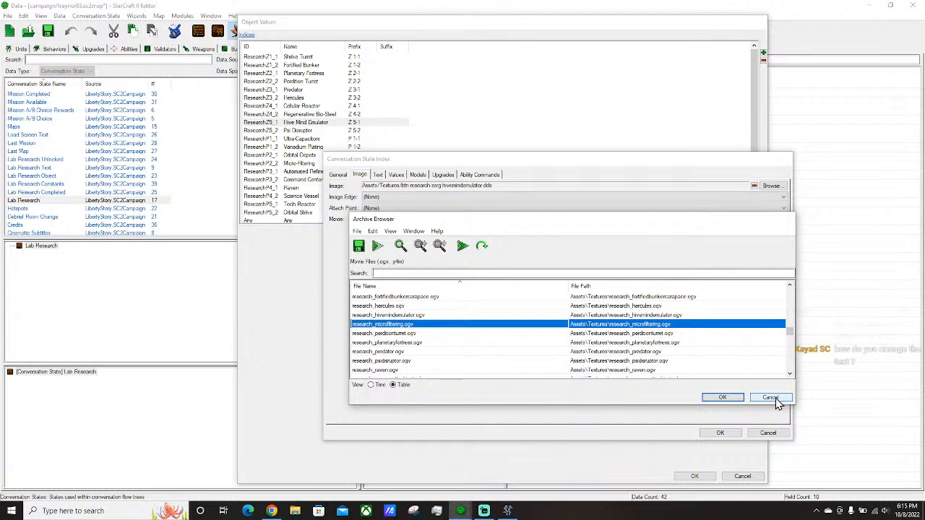
scroll(412, 343, down, 4)
scroll(416, 344, up, 4)
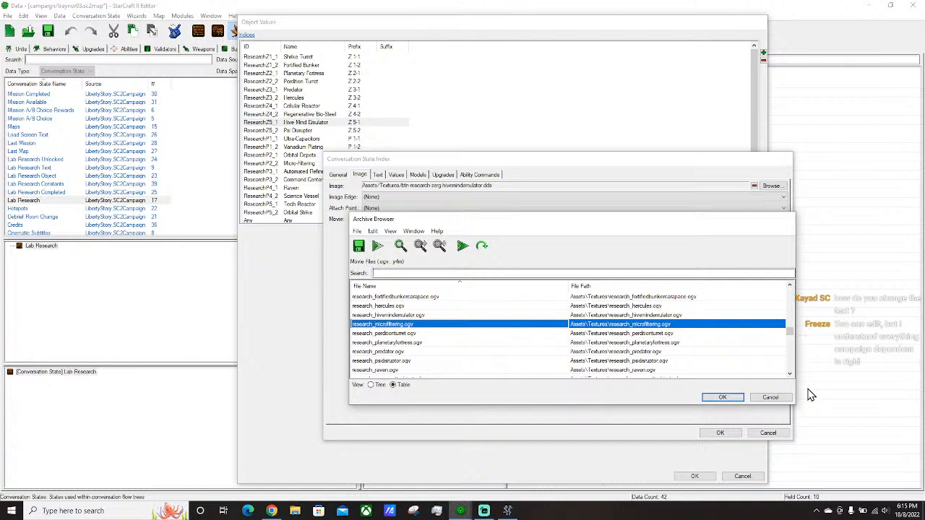
click(782, 398)
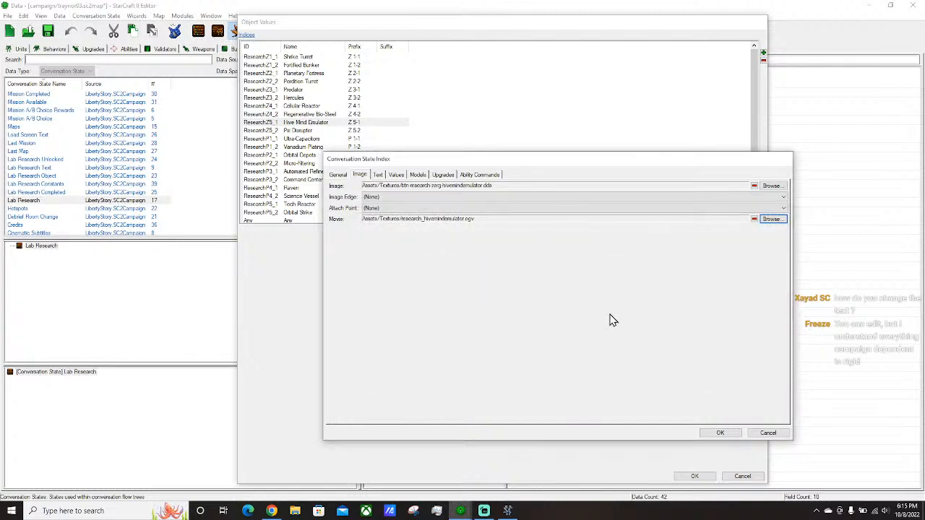
click(769, 432)
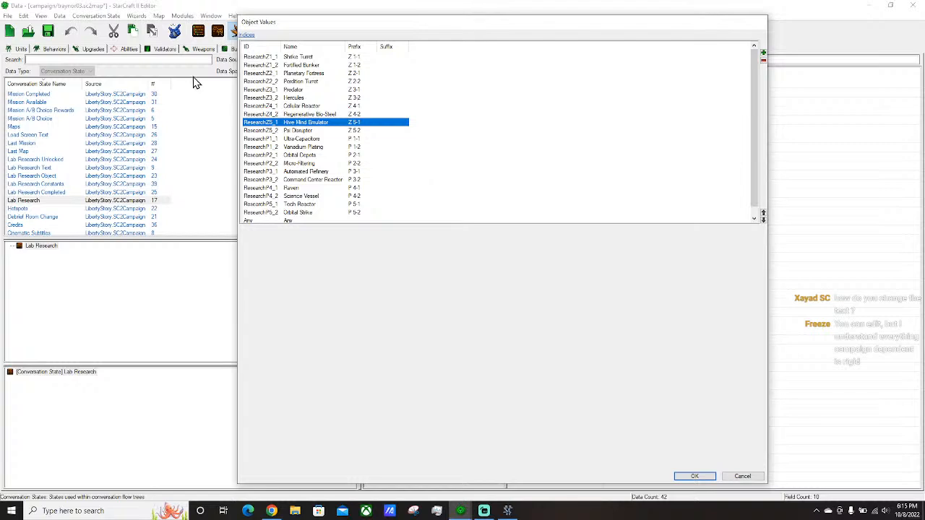
Examine the Description and Tooltip texts of the Hive Mind Emulator entry, and close it without saving
double_click(300, 127)
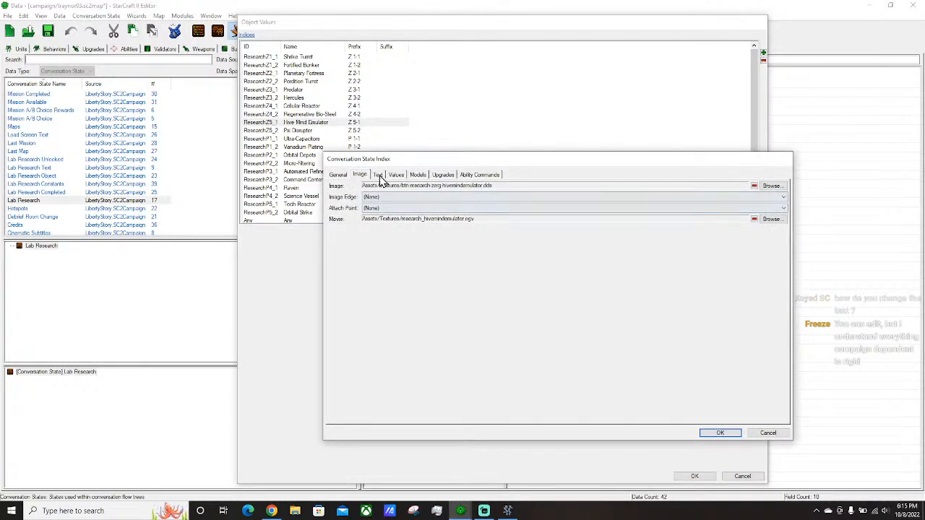
click(377, 175)
click(344, 195)
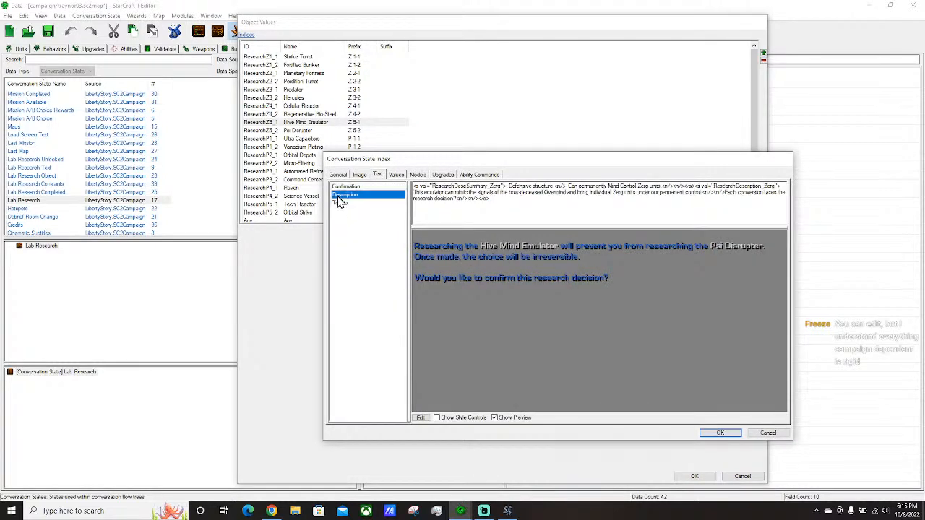
click(662, 210)
key(ctrl+a)
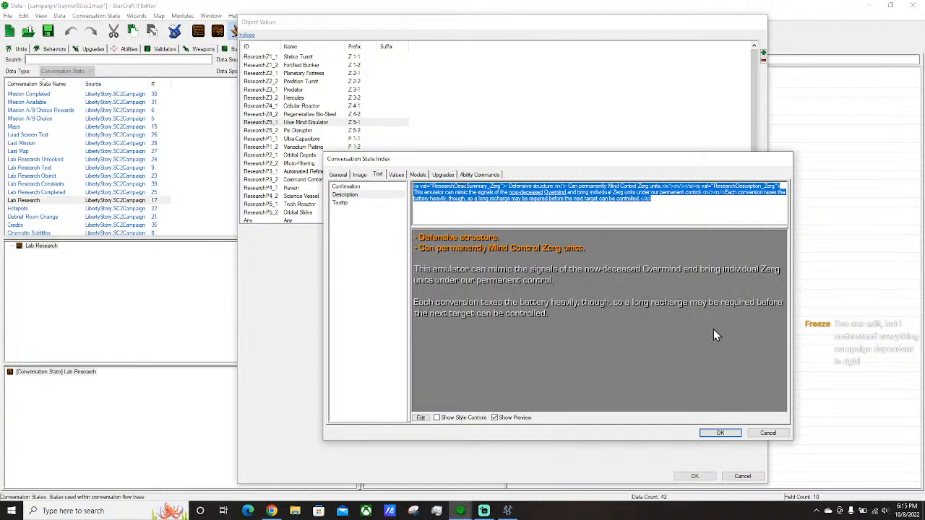
click(654, 198)
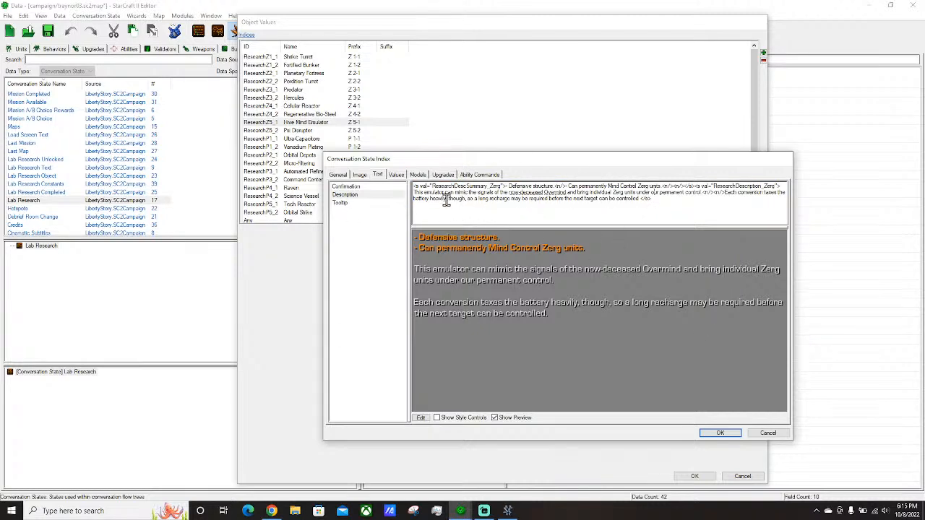
click(345, 203)
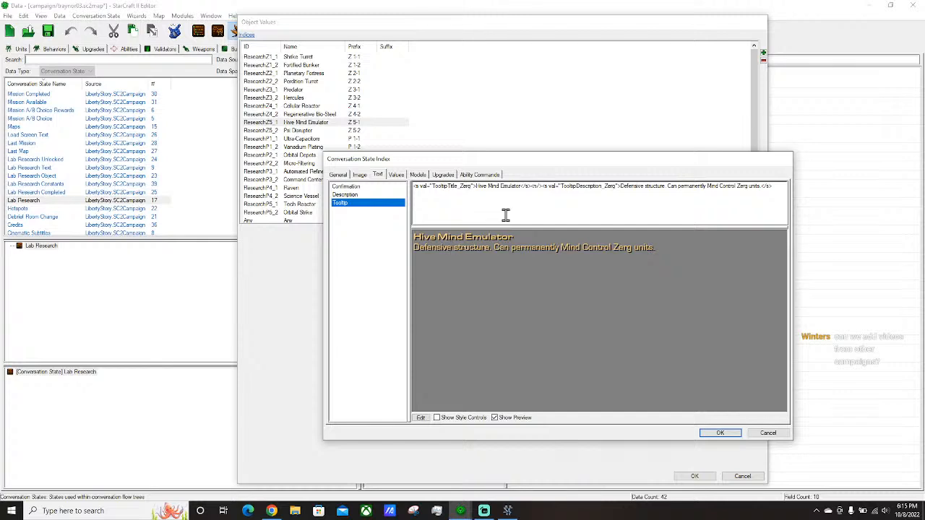
drag(579, 187, 715, 187)
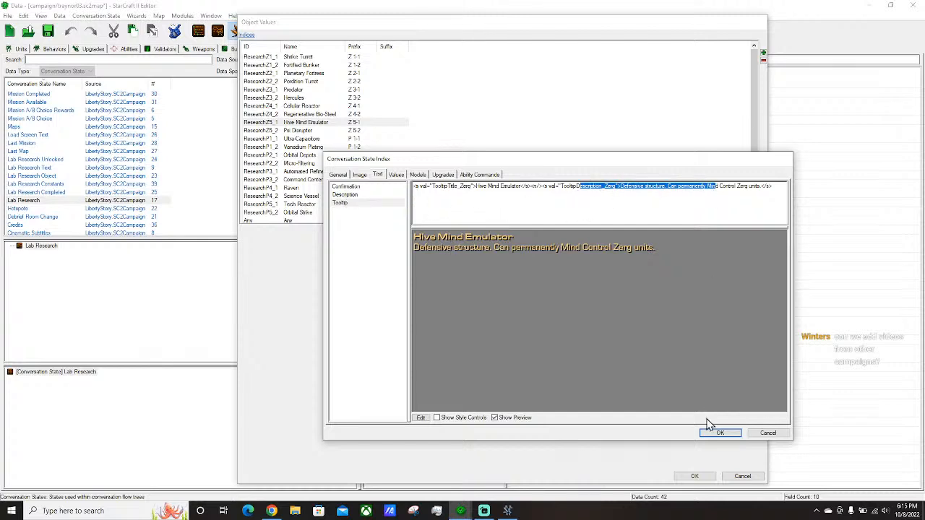
click(768, 433)
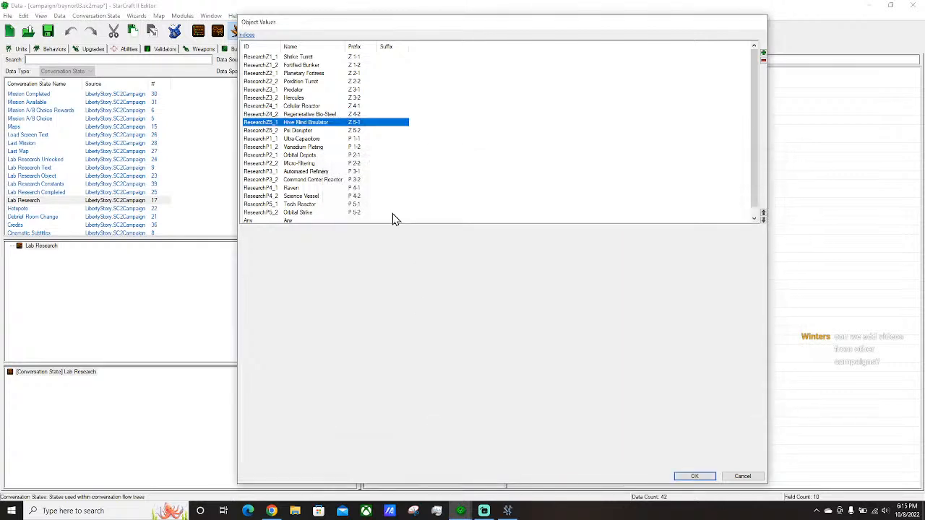
Reopen the Hive Mind Emulator entry and review its texts and its general ID and Name fields
double_click(288, 123)
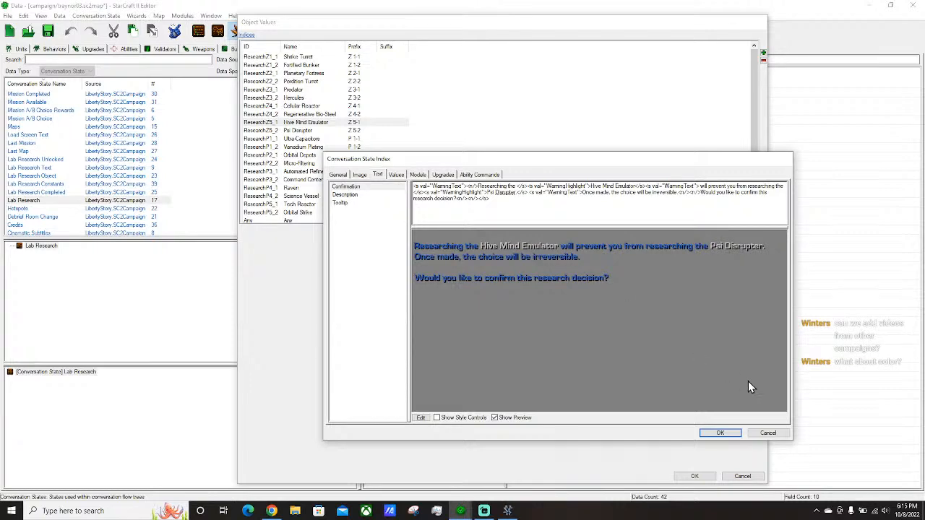
click(358, 196)
click(349, 222)
click(337, 174)
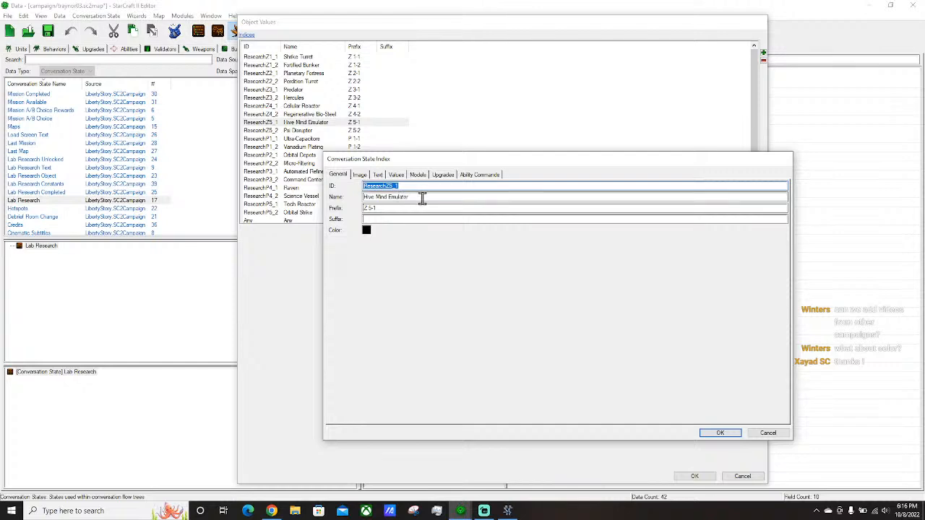
key(Tab)
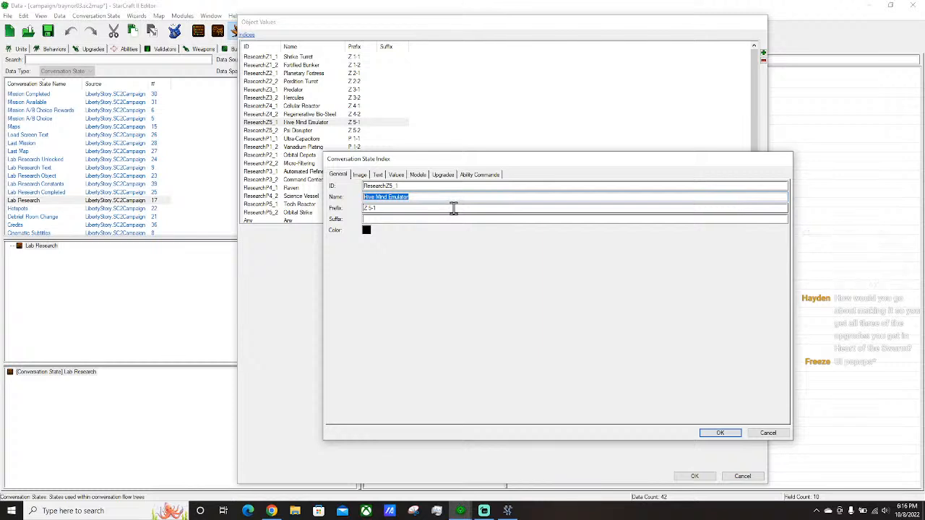
Review the Hive Mind Emulator's image and movie settings, look through the archive's movie files, and close the entry without saving
click(421, 177)
click(379, 176)
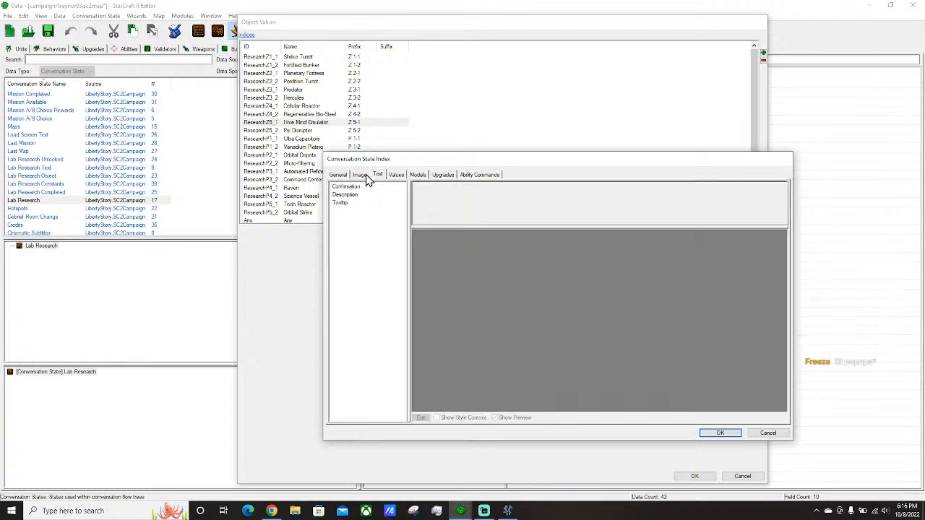
click(361, 175)
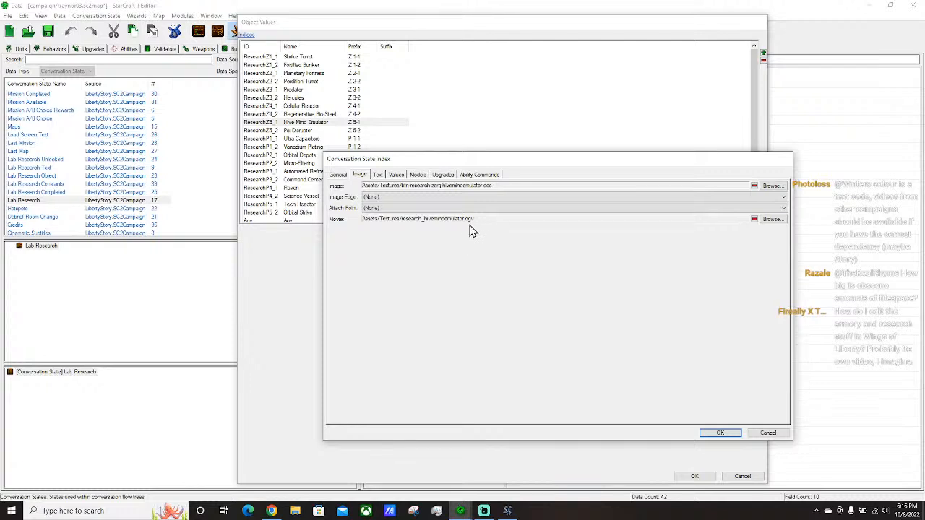
click(771, 219)
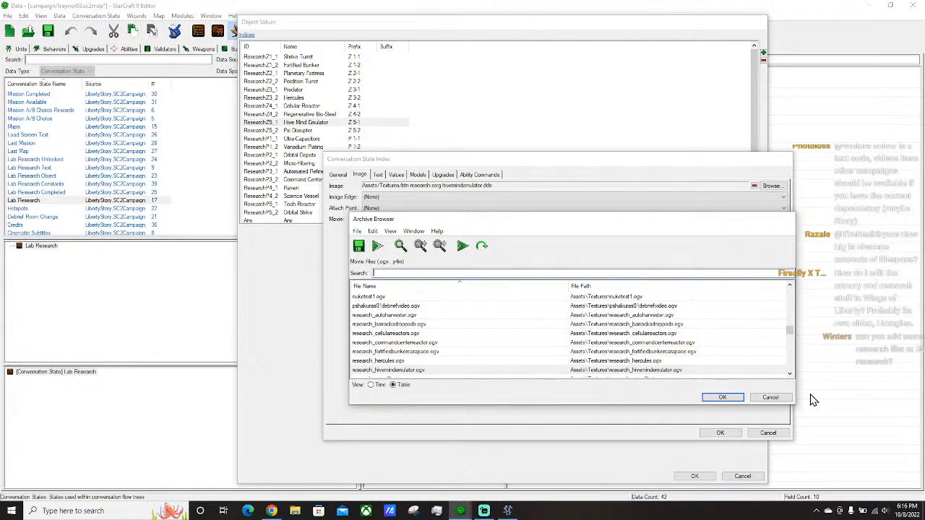
click(722, 396)
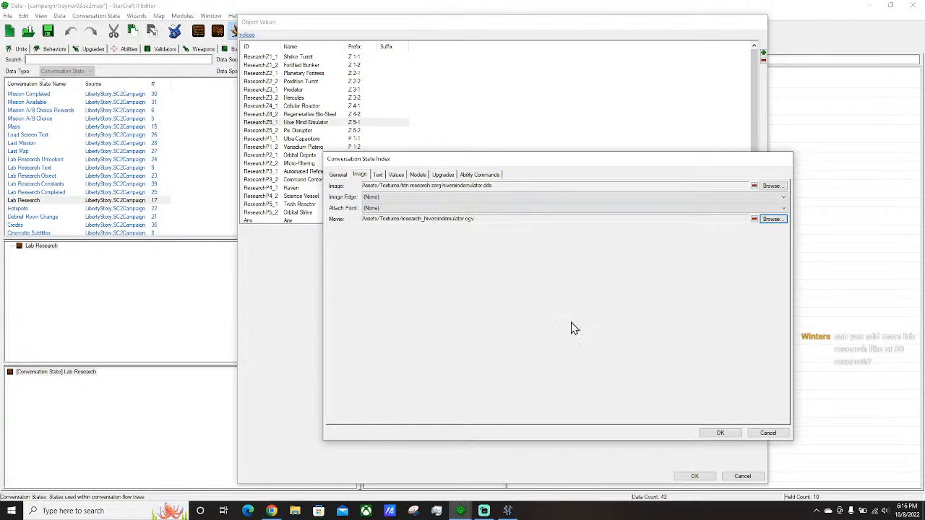
click(771, 433)
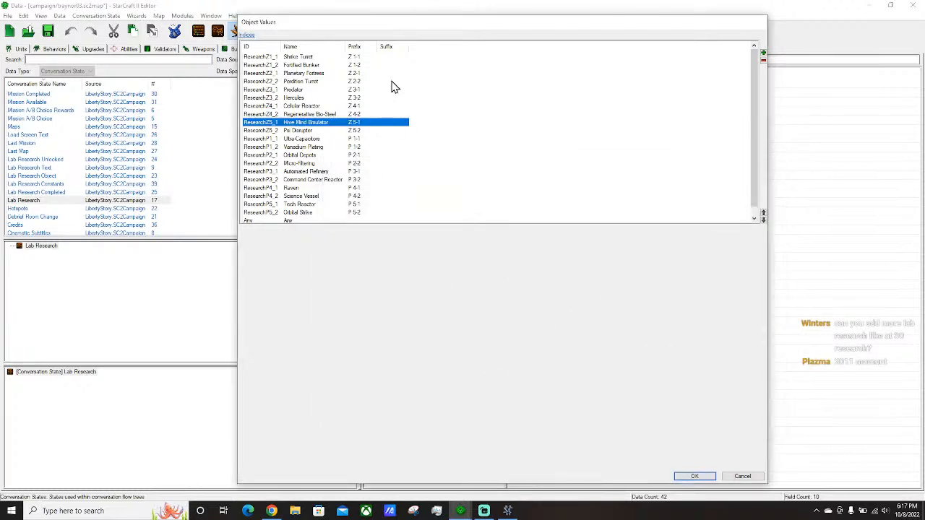
View the image and movie settings of the ResearchZ3_2 Hercules entry, and close the Lab Research indices without saving
double_click(311, 98)
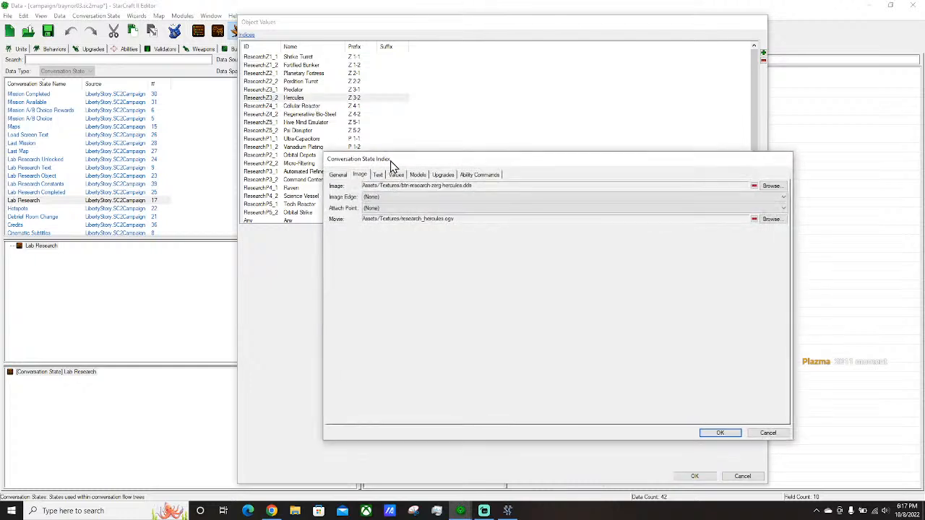
click(770, 433)
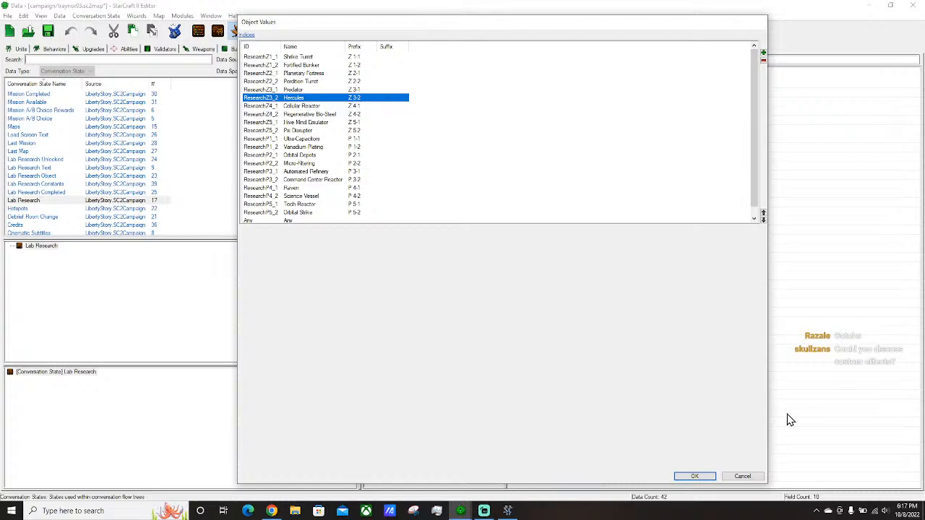
click(754, 477)
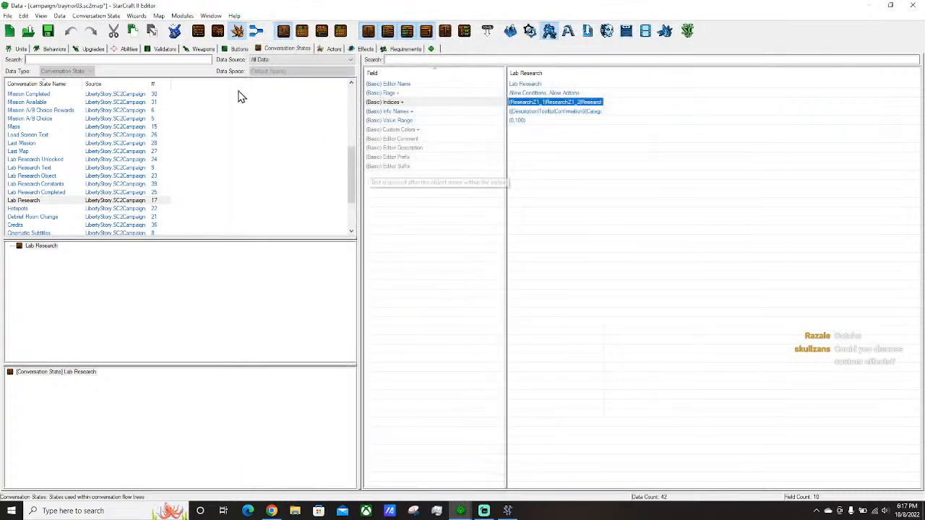
Search the abilities data for "fungal" and bring up the fields of the Infestor - Fungal Growth ability
click(361, 49)
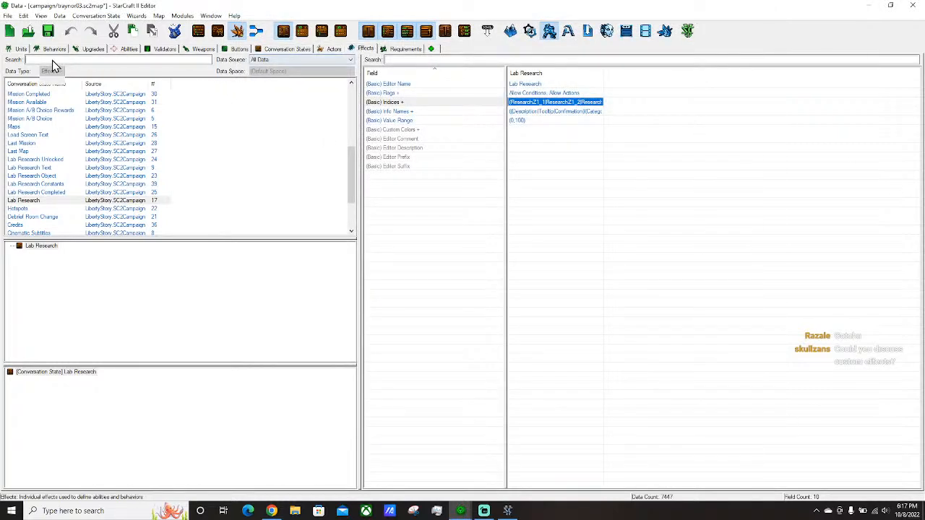
click(52, 60)
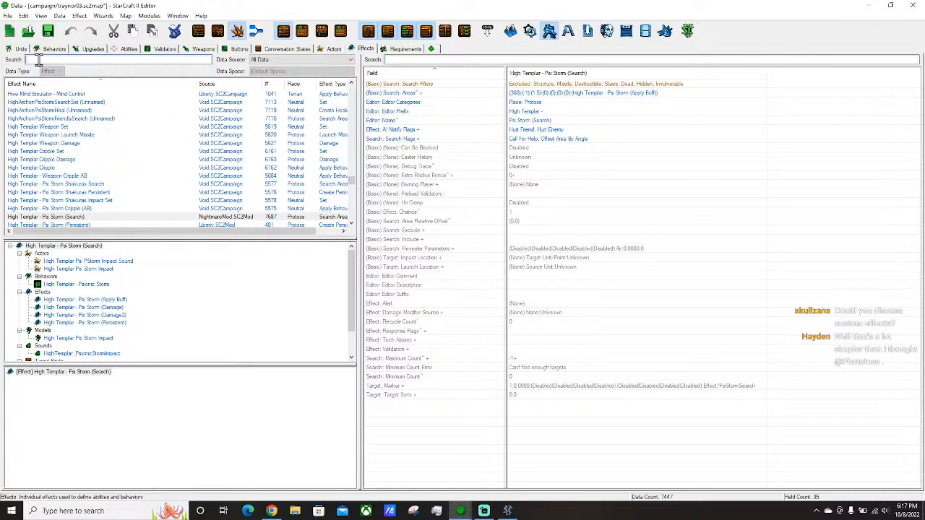
click(128, 49)
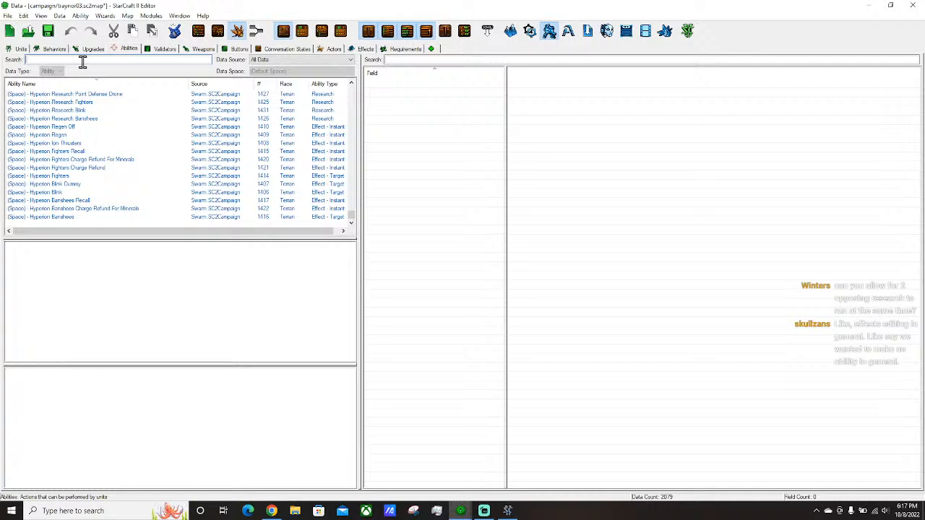
scroll(139, 168, up, 4)
scroll(138, 169, down, 10)
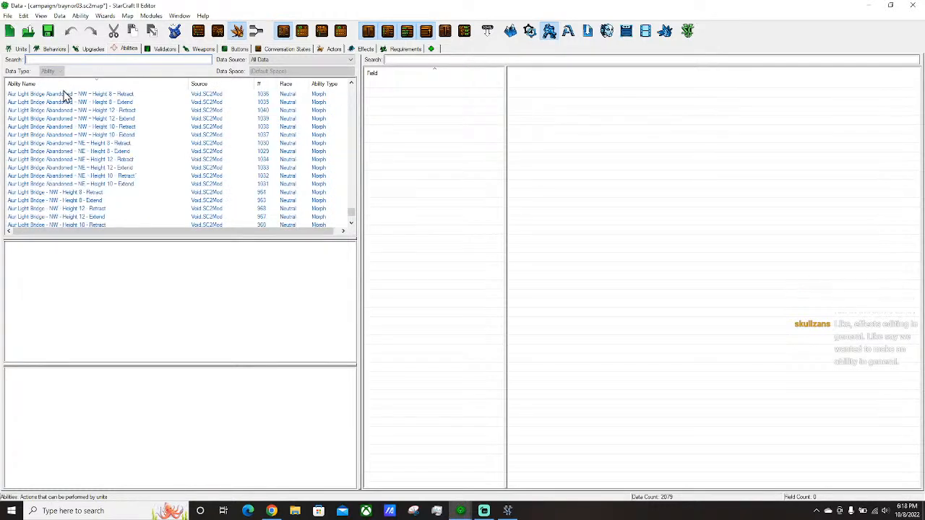
click(61, 86)
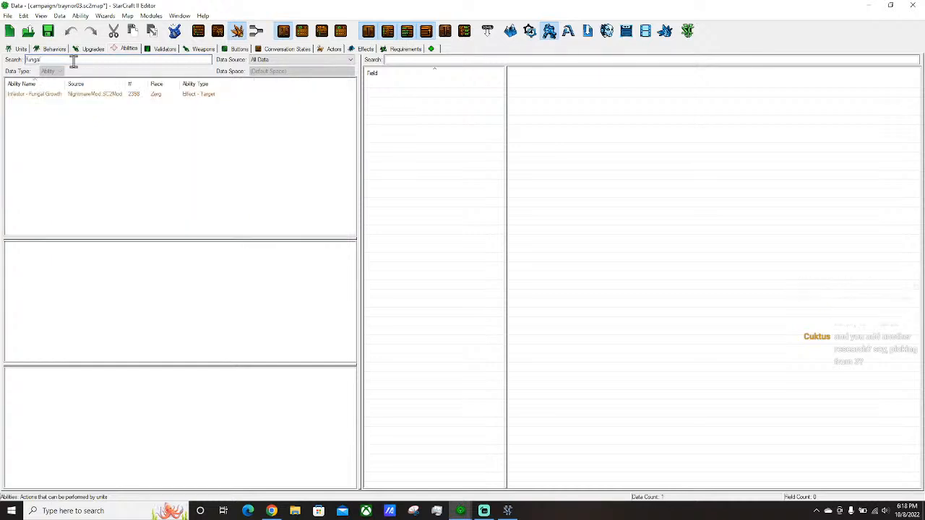
click(89, 94)
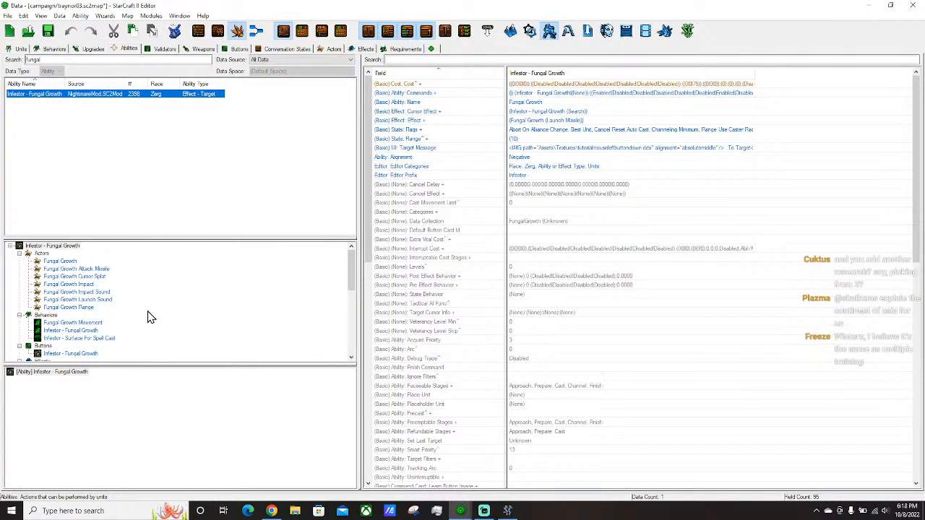
Look through the effects linked to the Infestor - Fungal Growth ability and view its Fungal Growth (Launch Missile) effect
scroll(163, 271, down, 4)
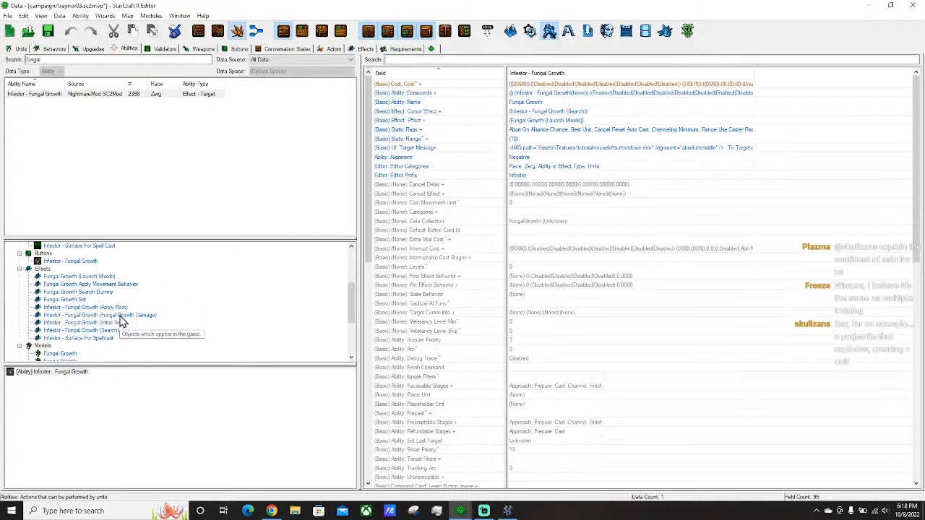
click(100, 277)
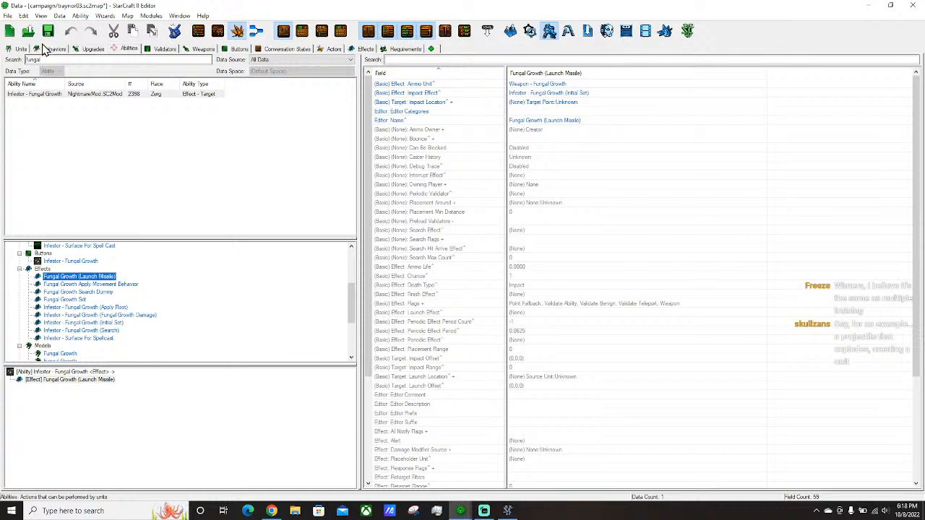
scroll(138, 294, down, 1)
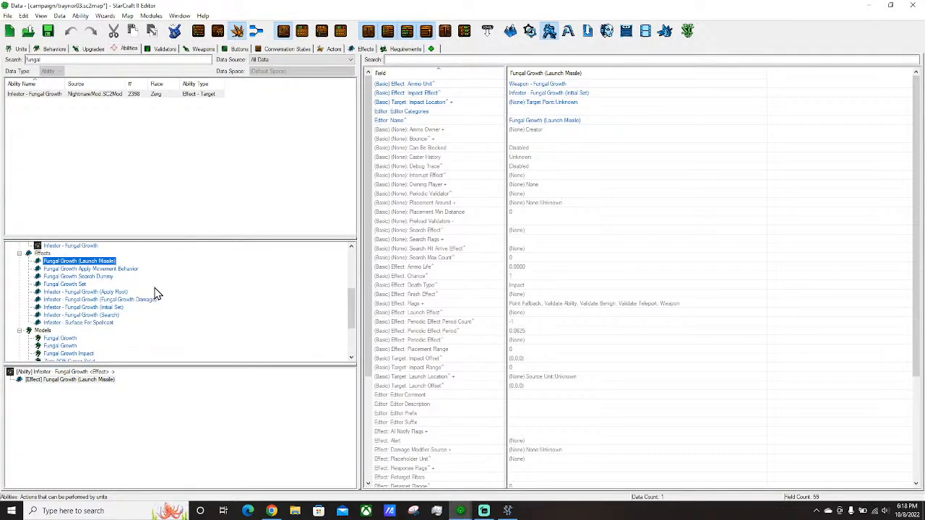
click(416, 59)
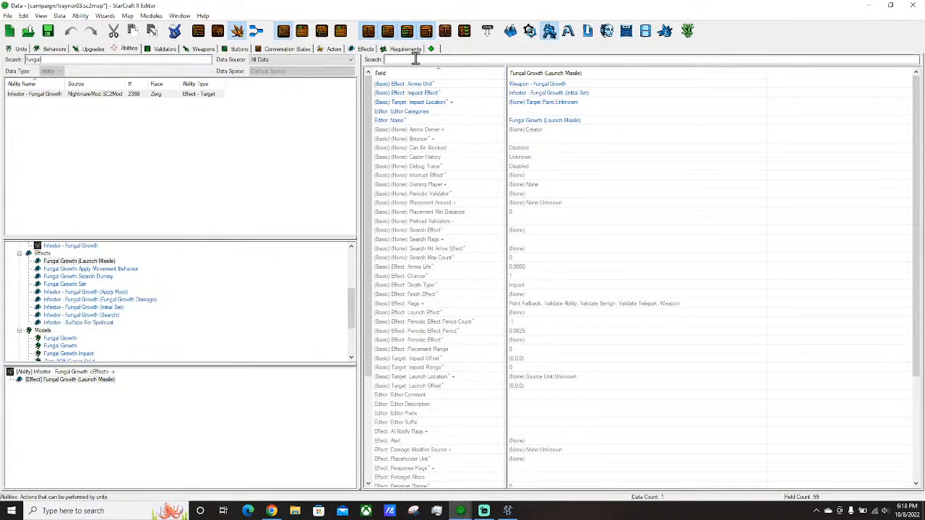
List the effects matching "fungal" and check the Impact Effect of Fungal Growth (Launch Missile)
click(361, 50)
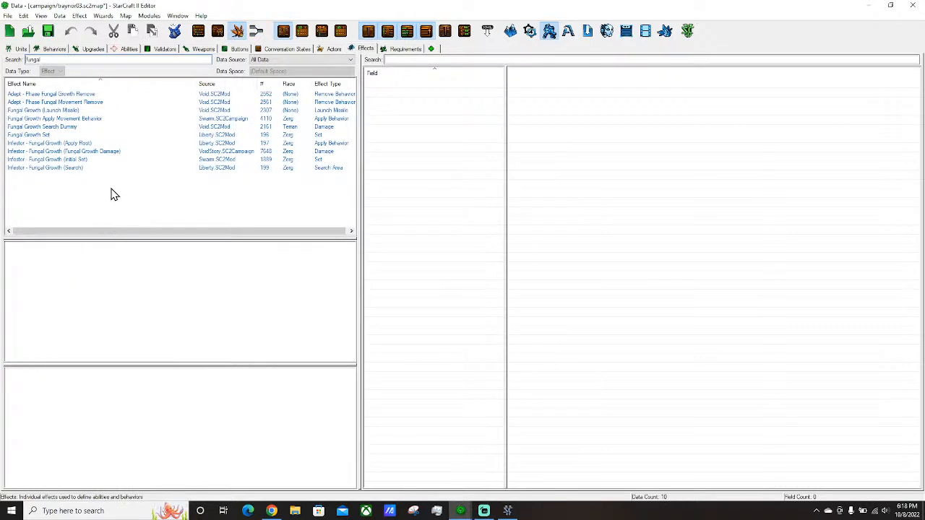
click(127, 49)
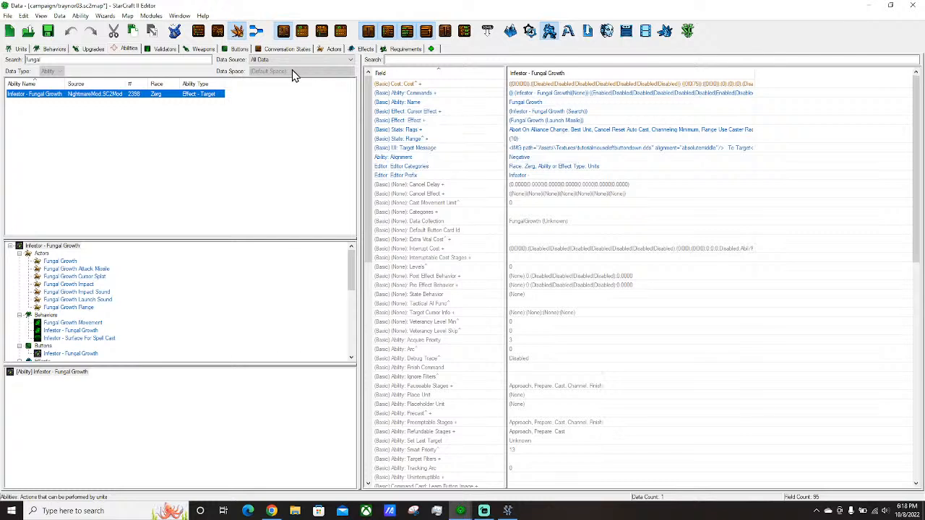
click(365, 49)
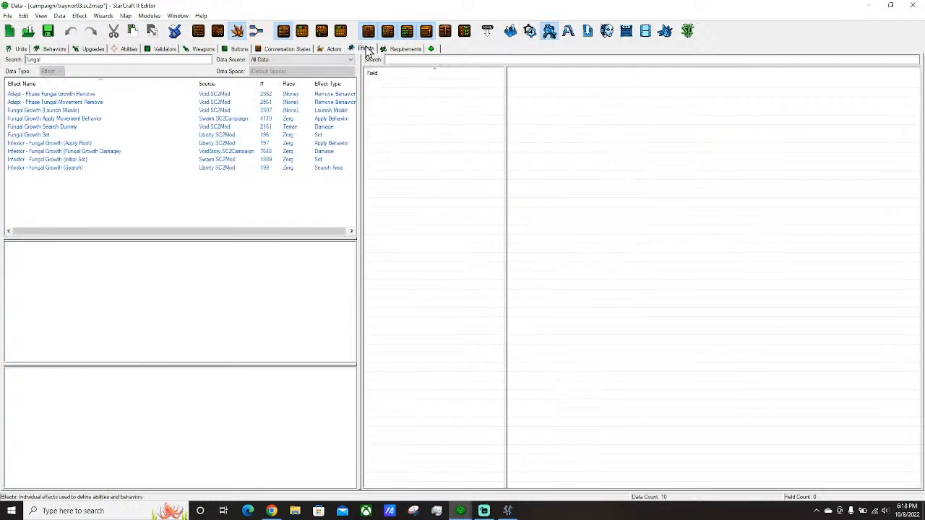
click(331, 110)
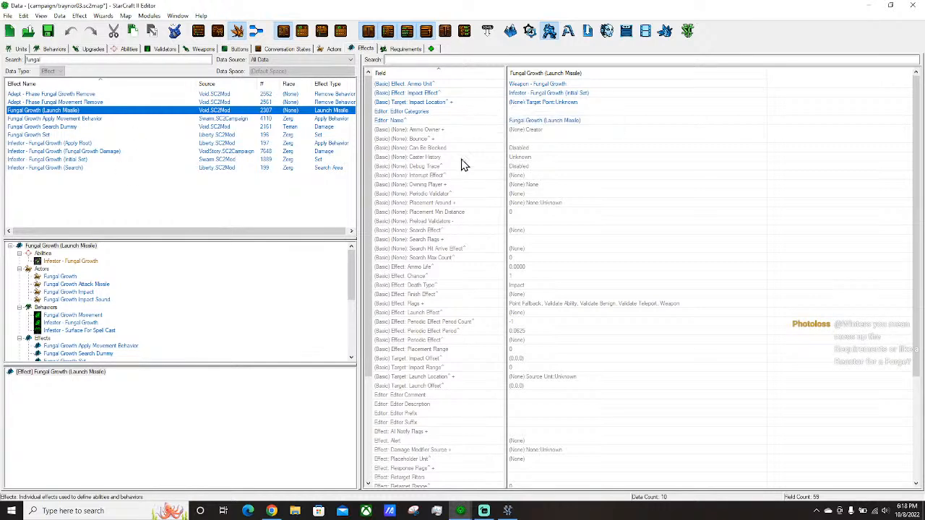
click(586, 95)
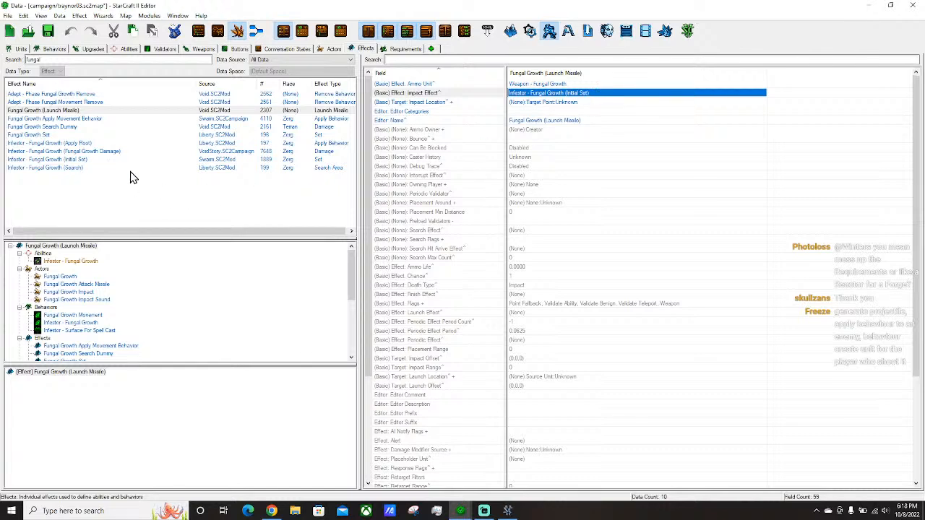
Review the individual effects executed by the Infestor - Fungal Growth (Initial Set) effect
click(101, 160)
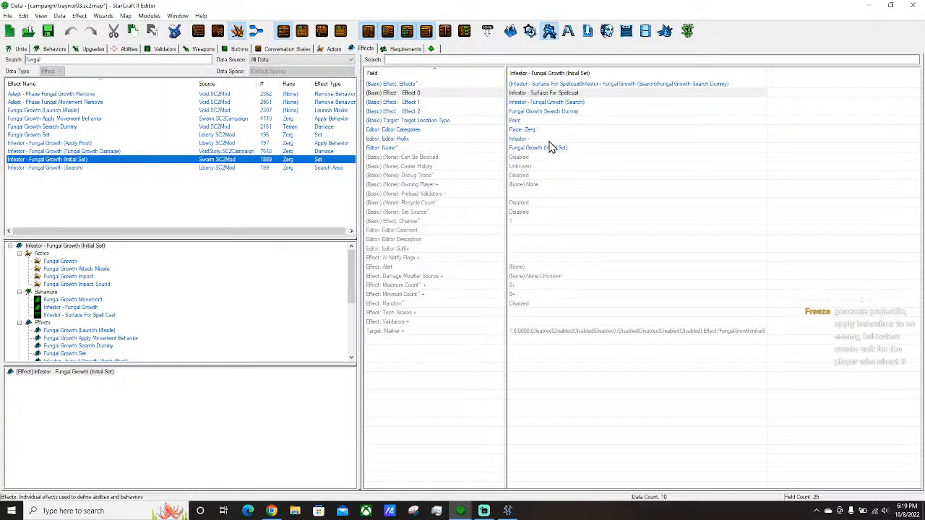
click(549, 104)
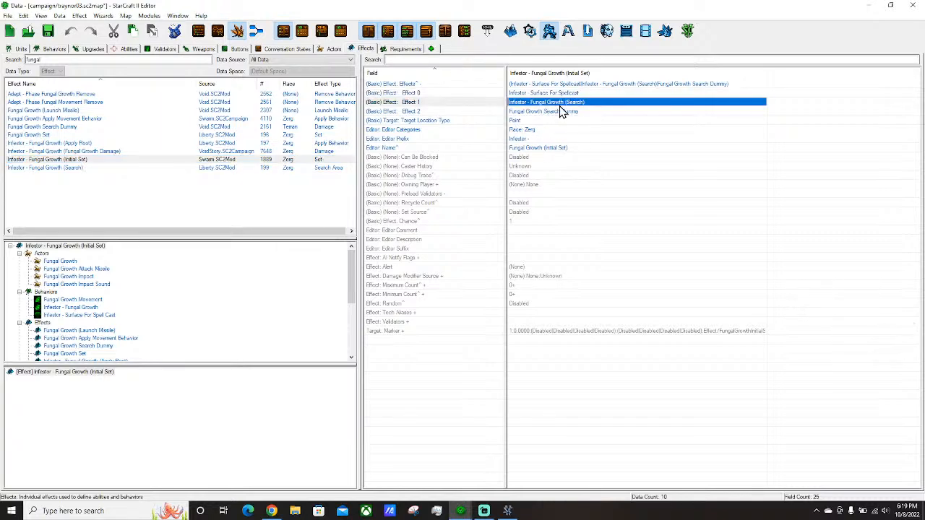
click(523, 93)
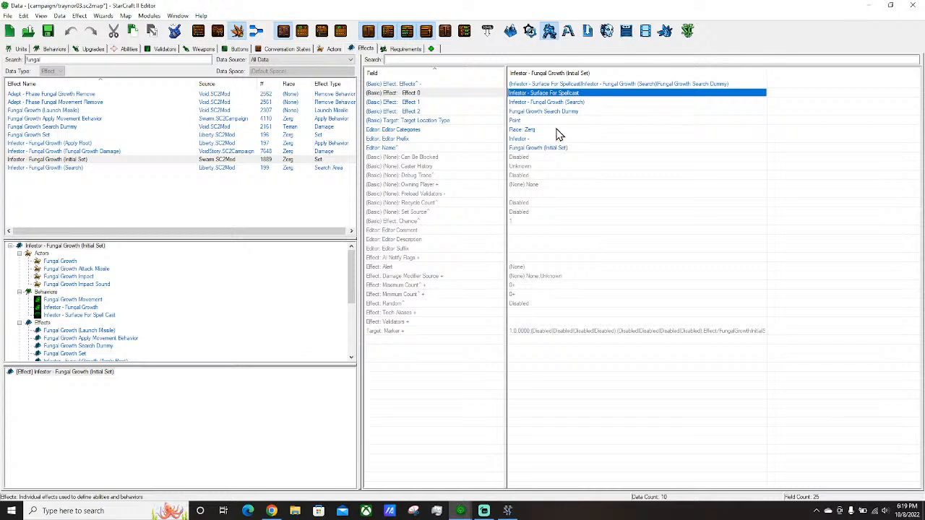
click(552, 104)
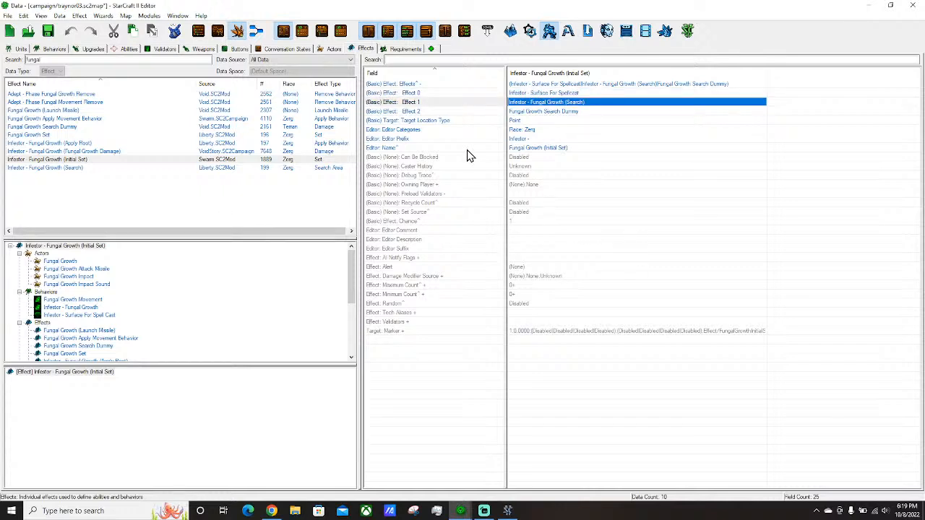
click(232, 161)
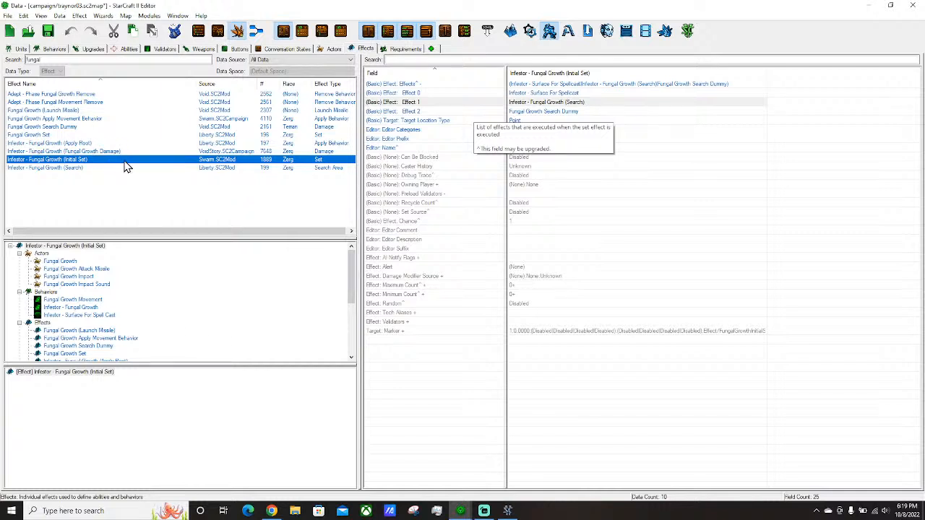
Review the Search Filters, Impact Location and Editor Prefix fields of the Infestor - Fungal Growth (Search) effect
click(97, 168)
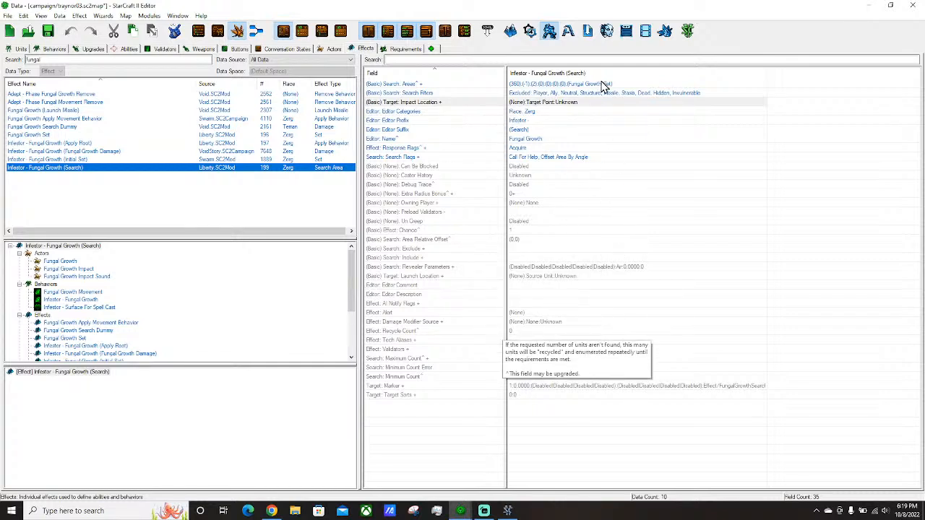
click(559, 101)
click(578, 93)
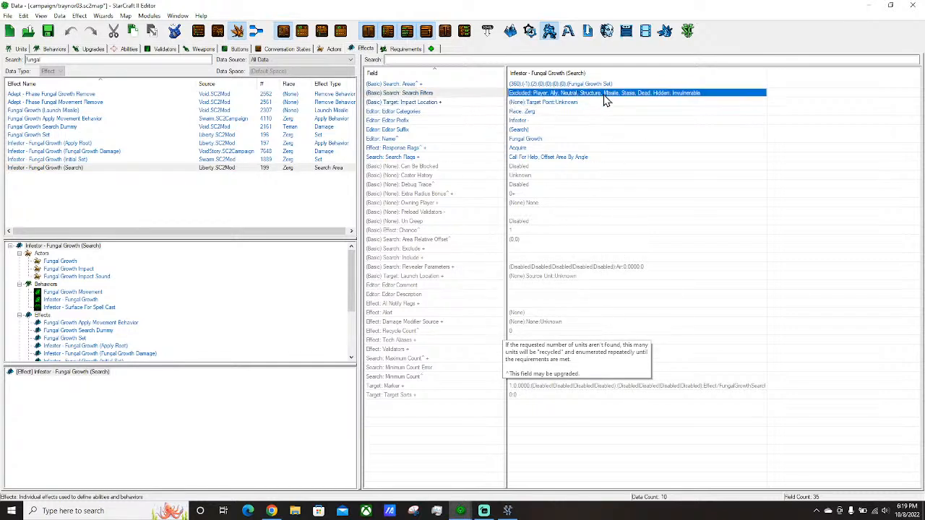
click(578, 103)
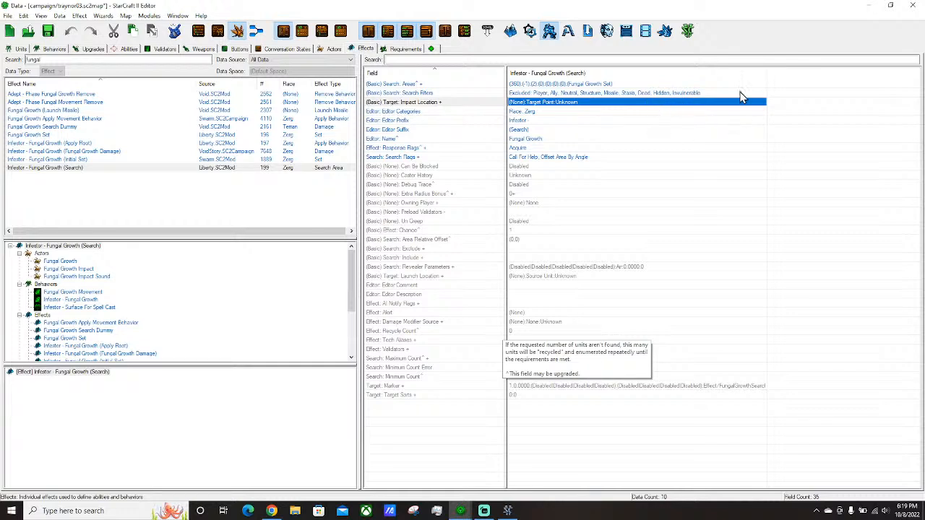
click(592, 121)
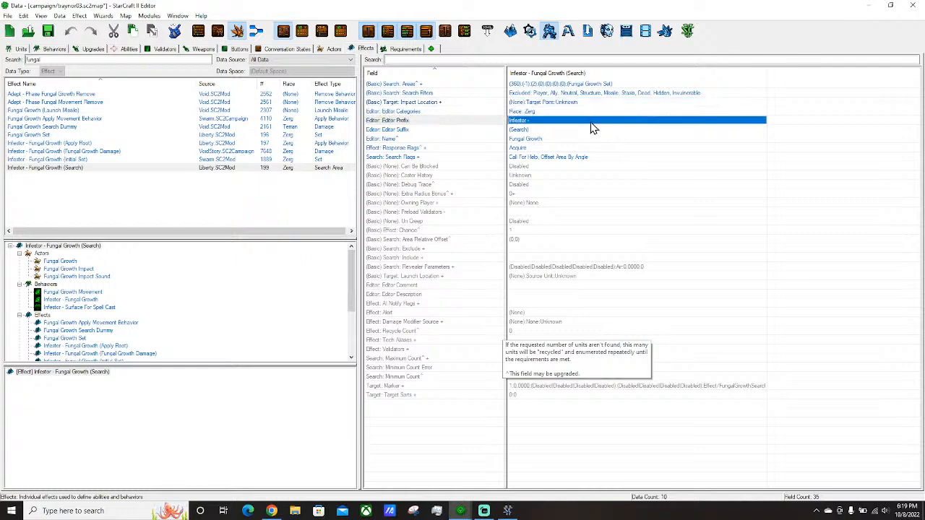
Examine the radius and triggered effect in the search effect's Areas values, and close them without saving
double_click(556, 85)
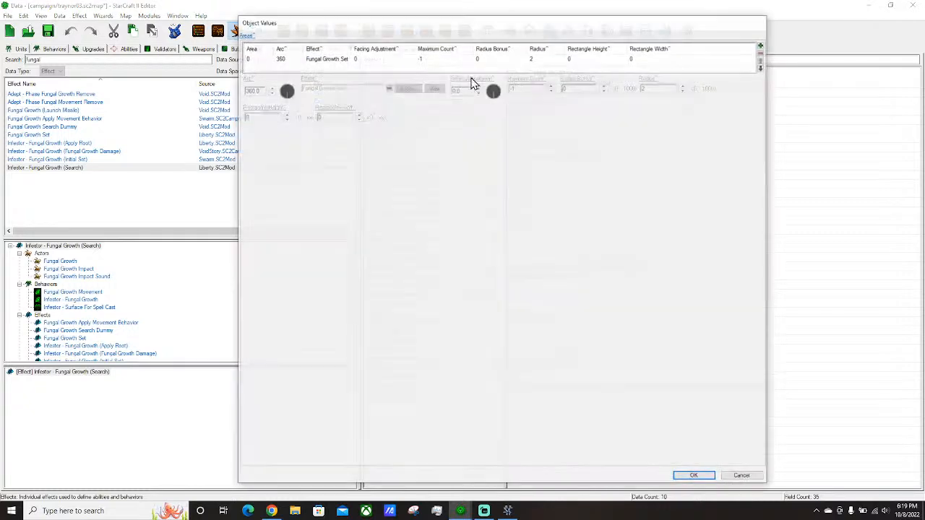
click(376, 59)
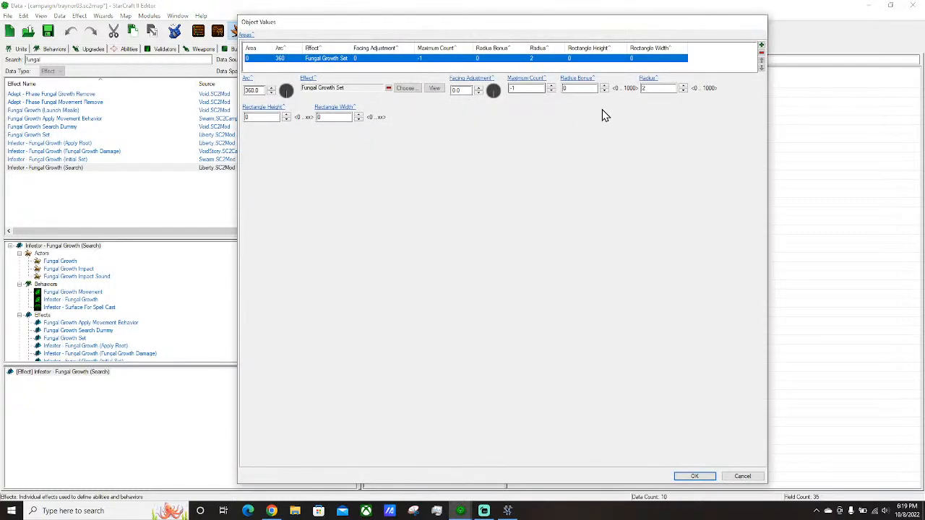
double_click(649, 89)
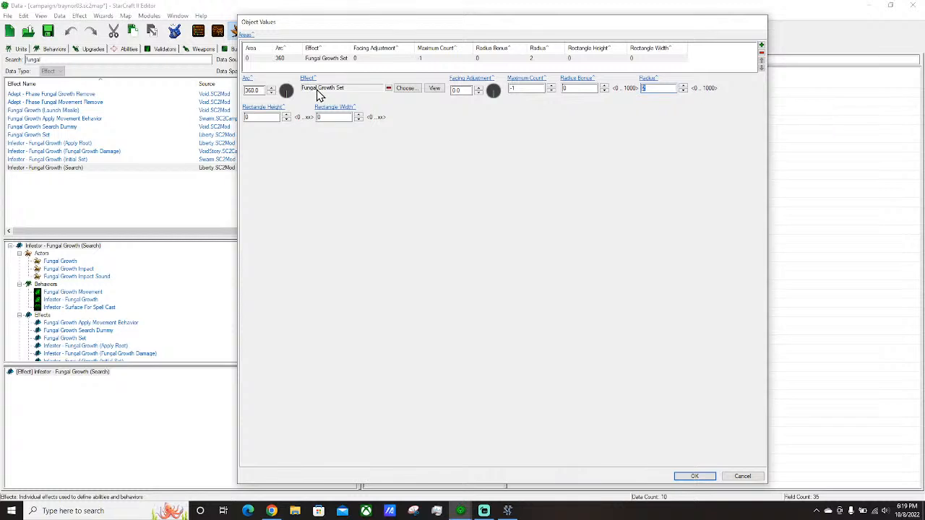
click(740, 477)
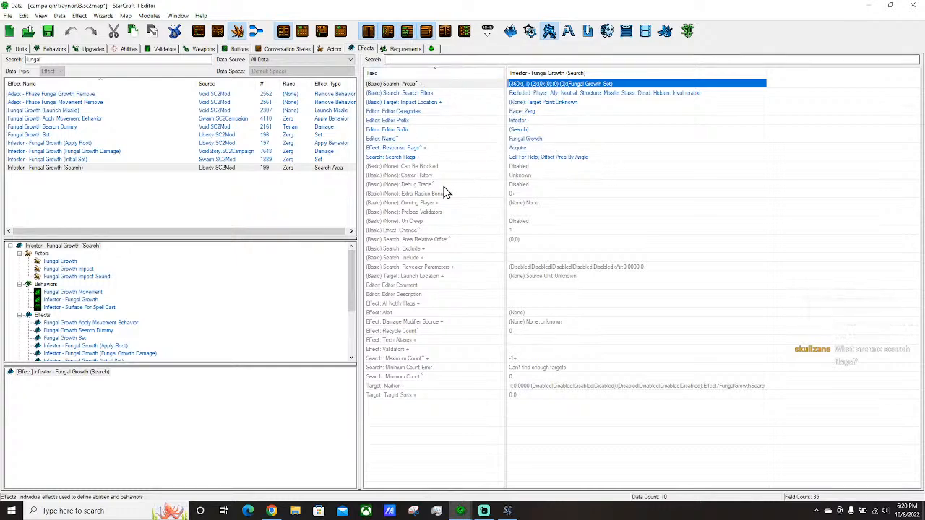
View the Search Flags options of the Infestor - Fungal Growth (Search) effect, close them without saving, and deselect the effect
click(554, 167)
double_click(549, 157)
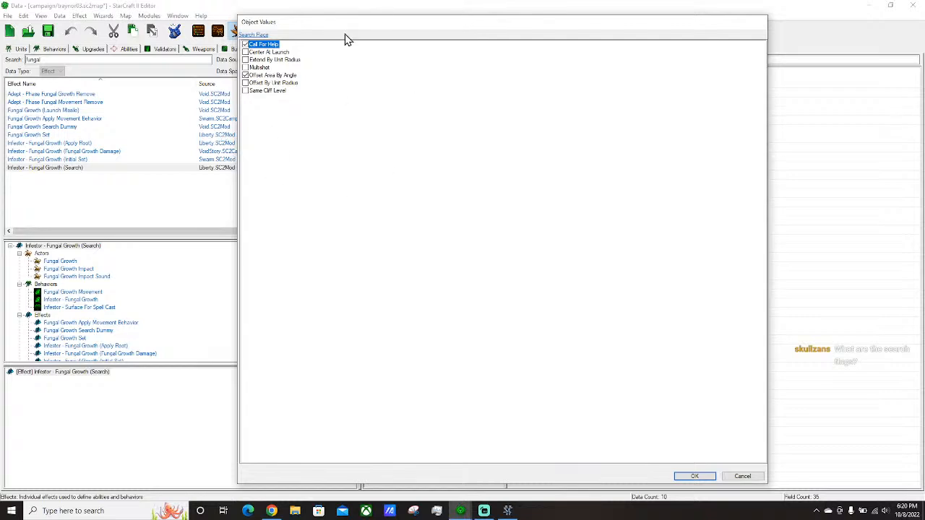
click(751, 478)
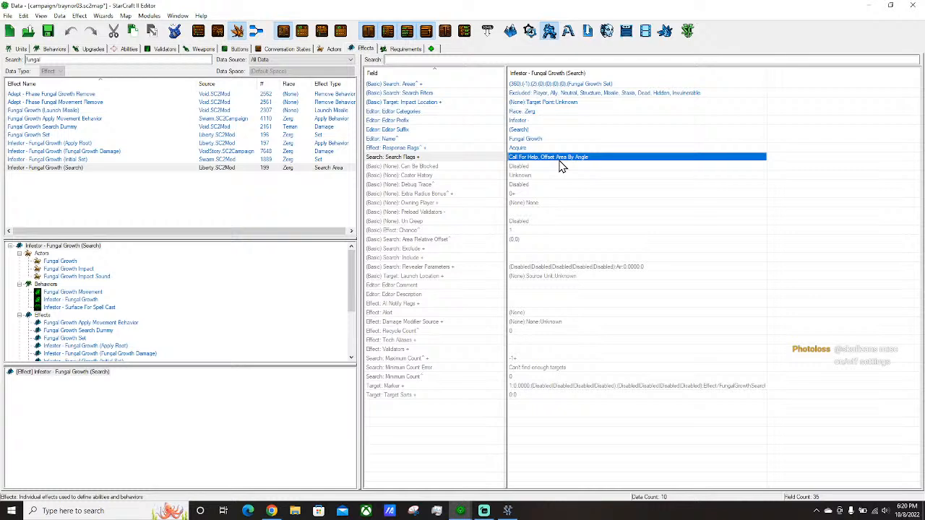
click(68, 190)
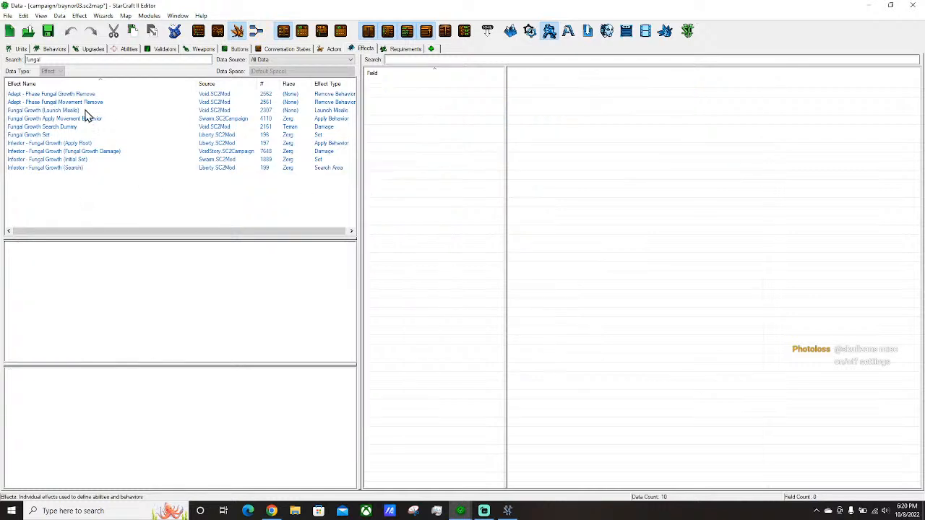
double_click(63, 61)
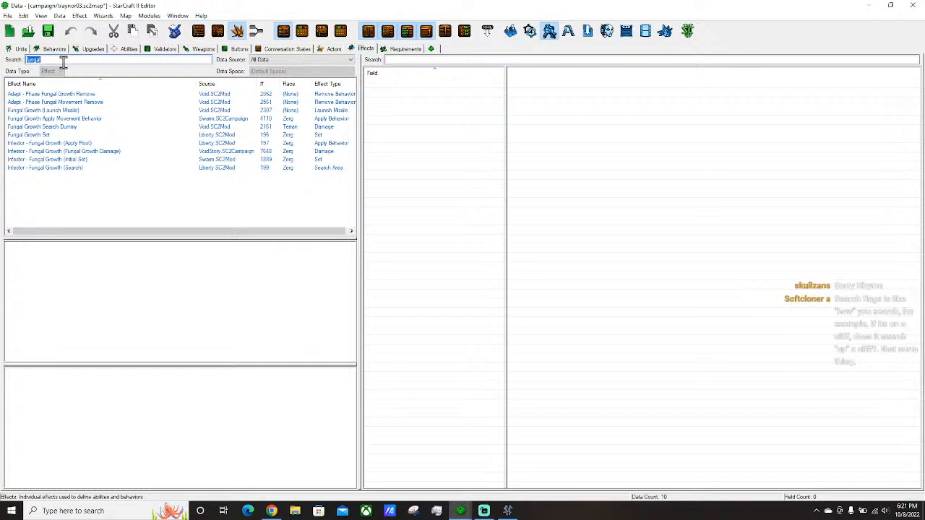
click(150, 214)
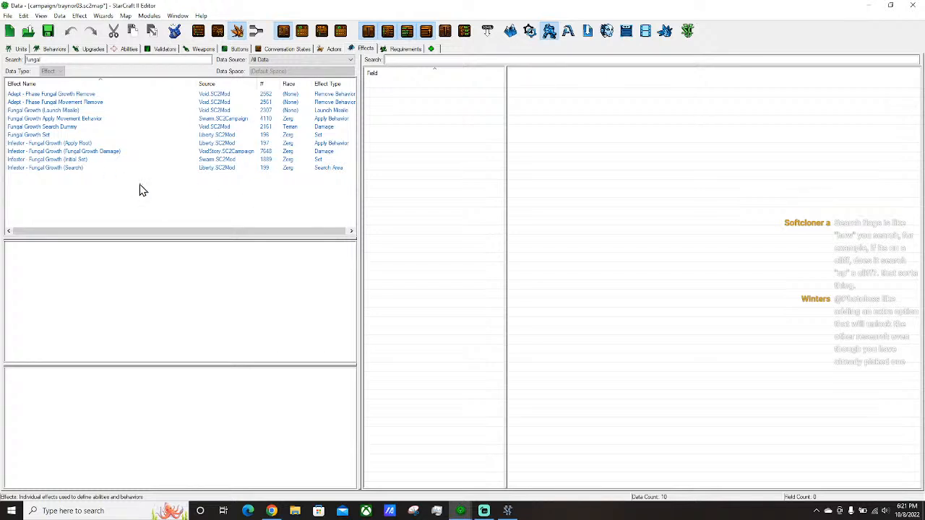
click(50, 60)
click(20, 49)
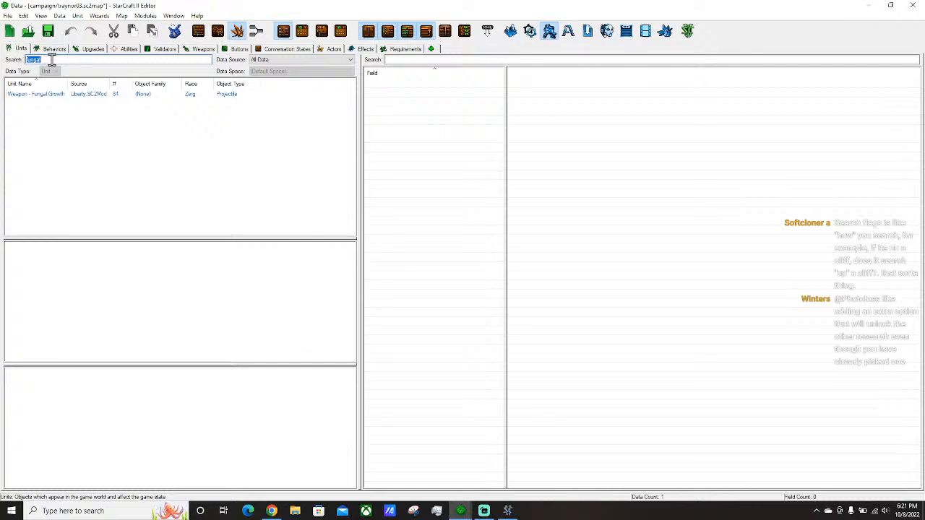
click(166, 199)
click(49, 61)
click(52, 61)
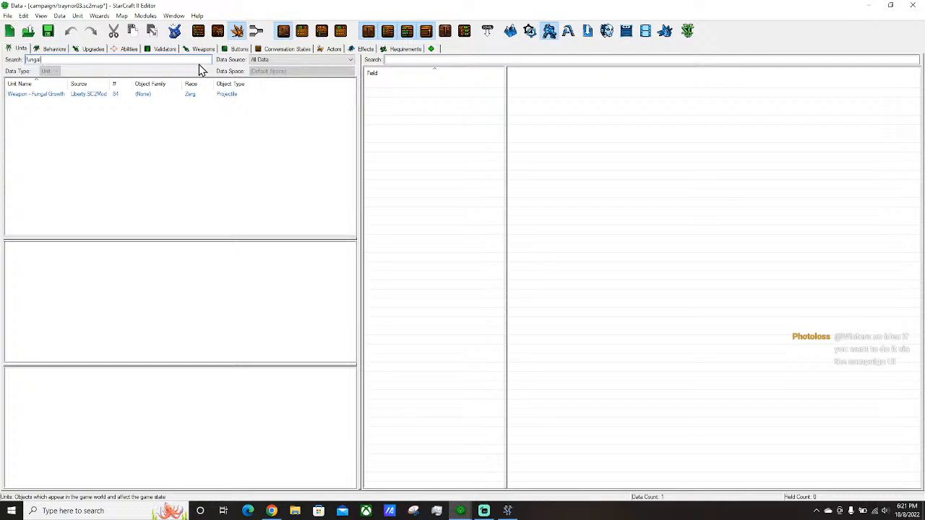
Check the behaviors that match the fungal search and return to the matching effects
click(365, 49)
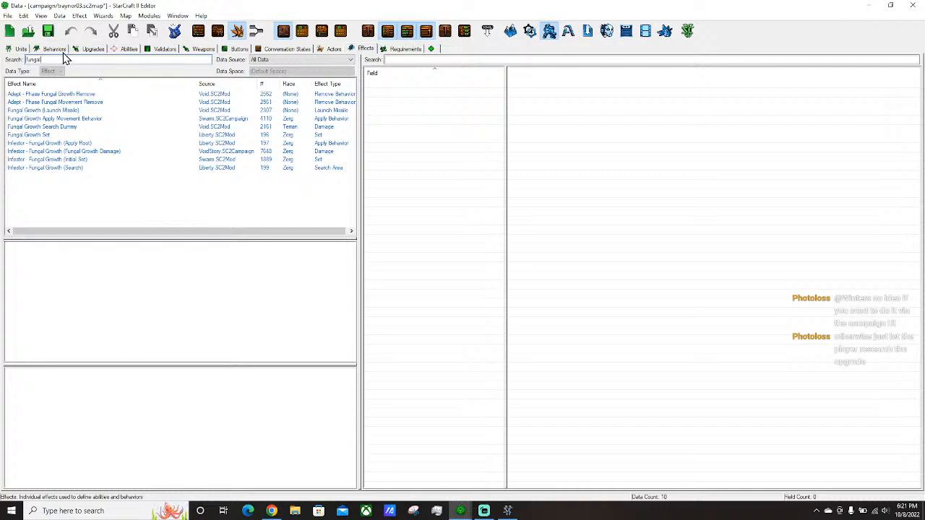
click(40, 49)
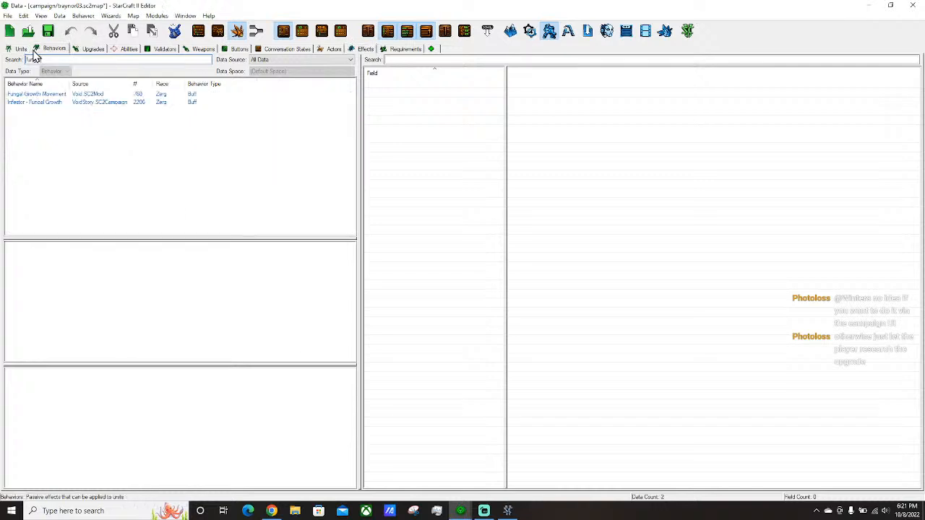
click(363, 49)
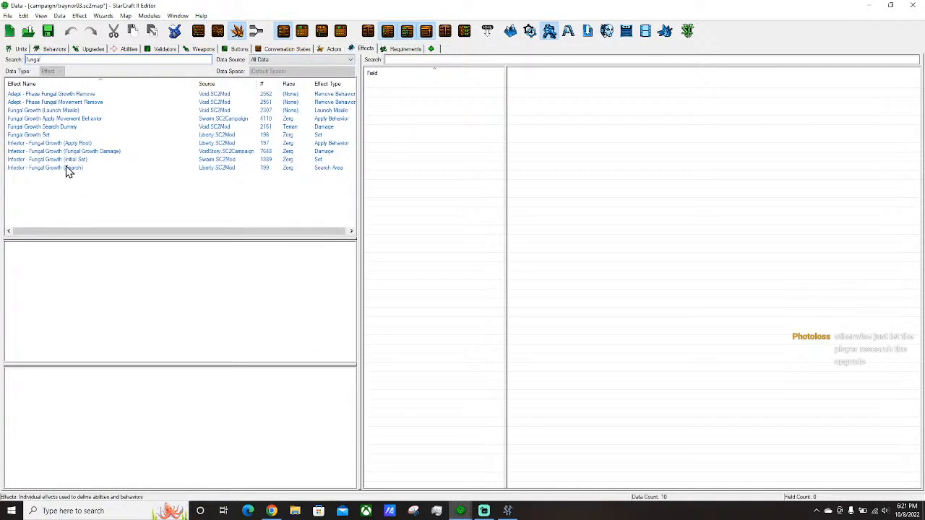
Review the Fungal Growth effects in turn, including Apply Movement Behavior, Set, Apply Root, Fungal Growth Damage and Search
click(67, 143)
click(59, 118)
click(76, 136)
click(84, 152)
click(69, 144)
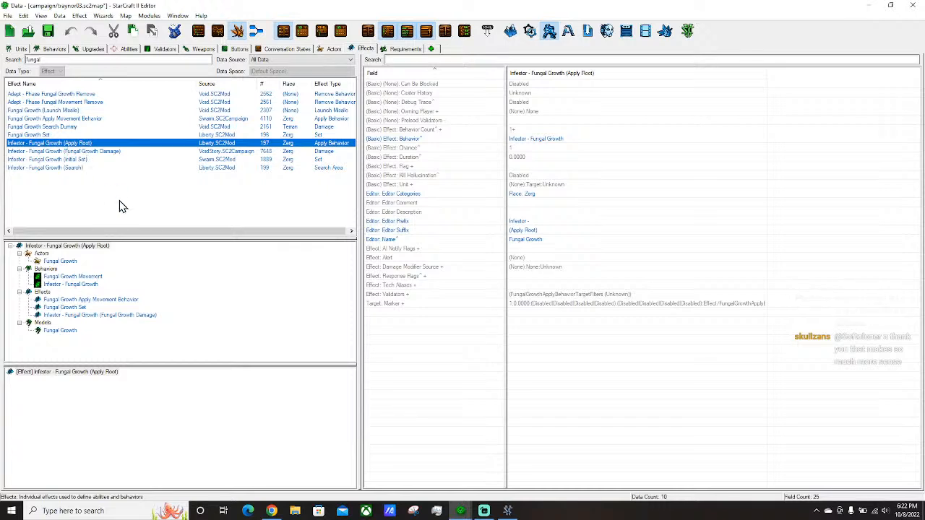
click(93, 153)
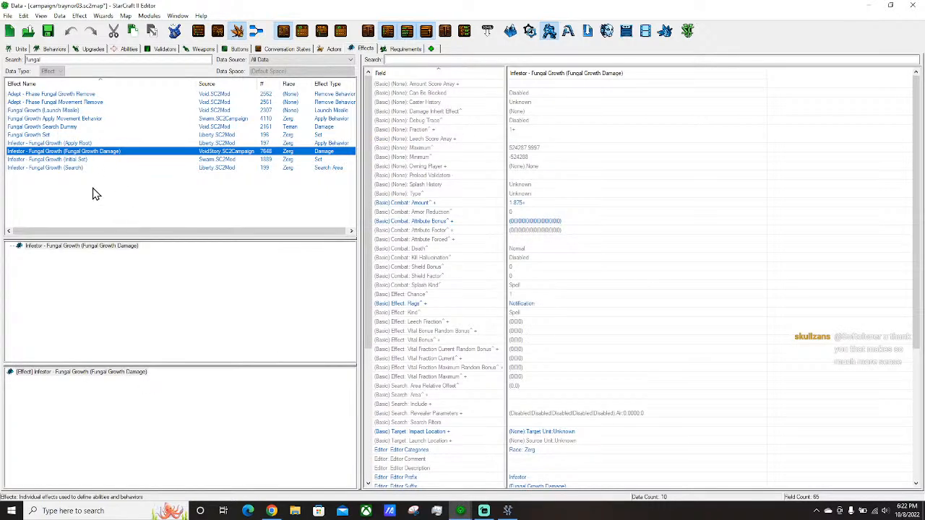
click(94, 189)
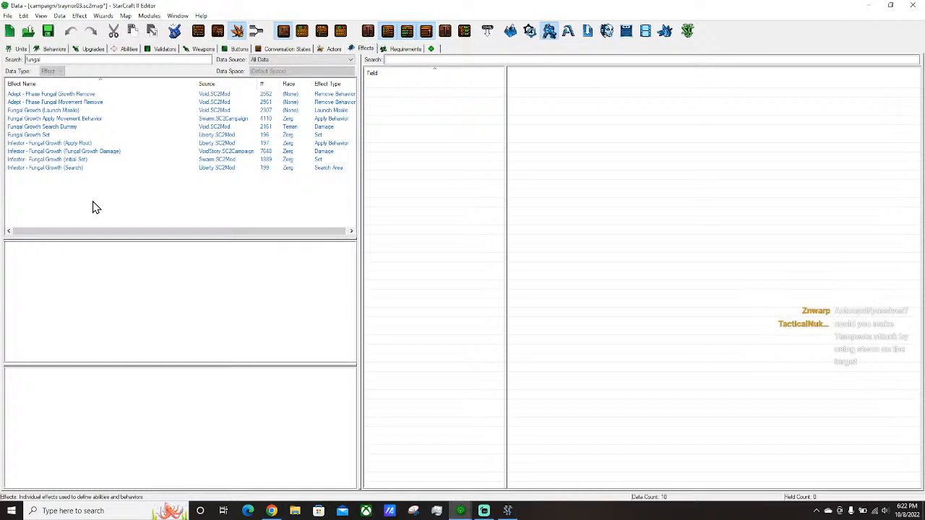
click(133, 167)
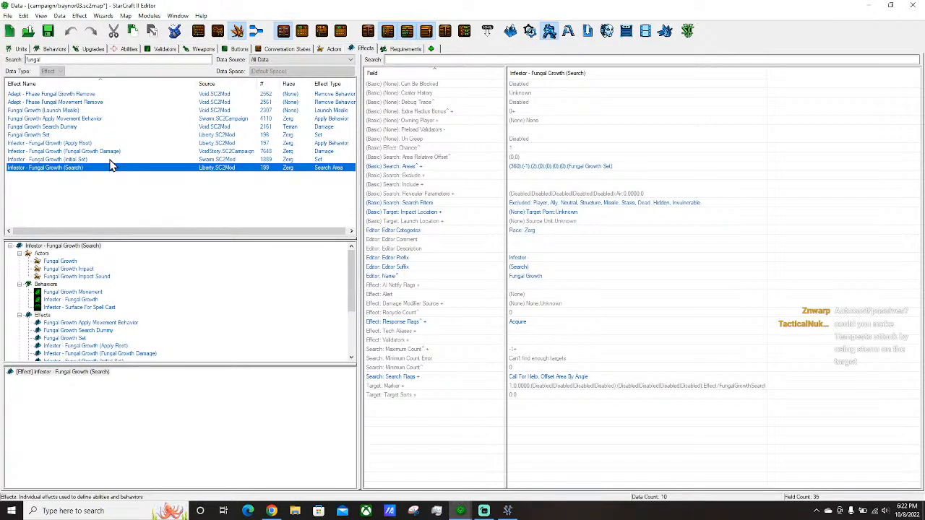
Search the behaviors for "stim" and select the Marine - Stimpack behavior
double_click(76, 59)
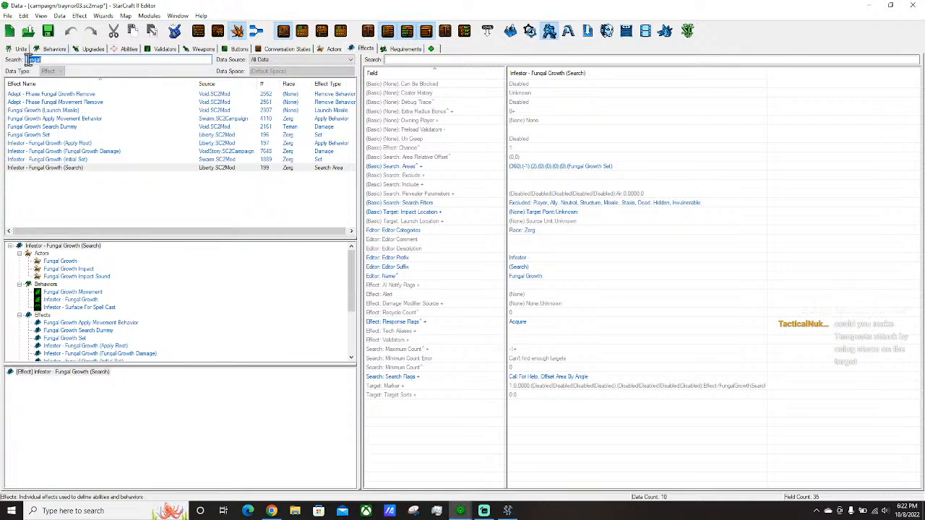
click(54, 50)
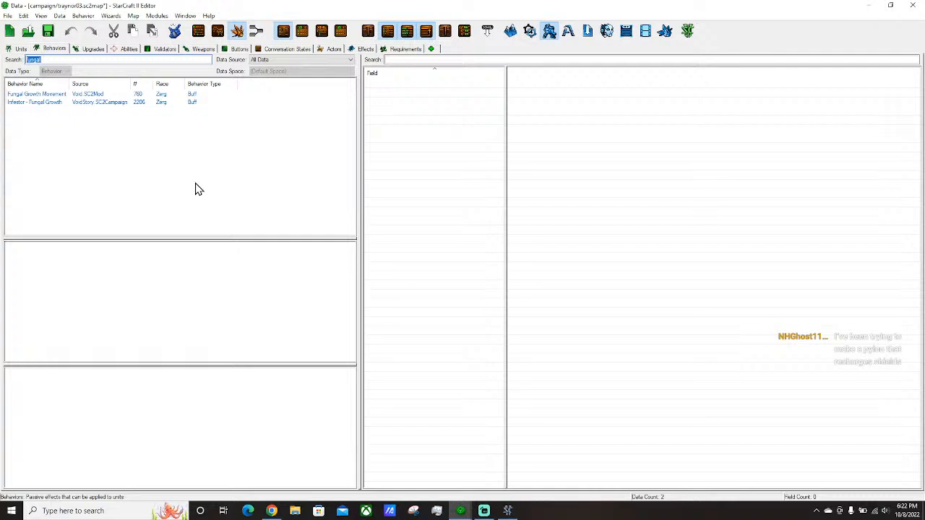
key(BackSpace)
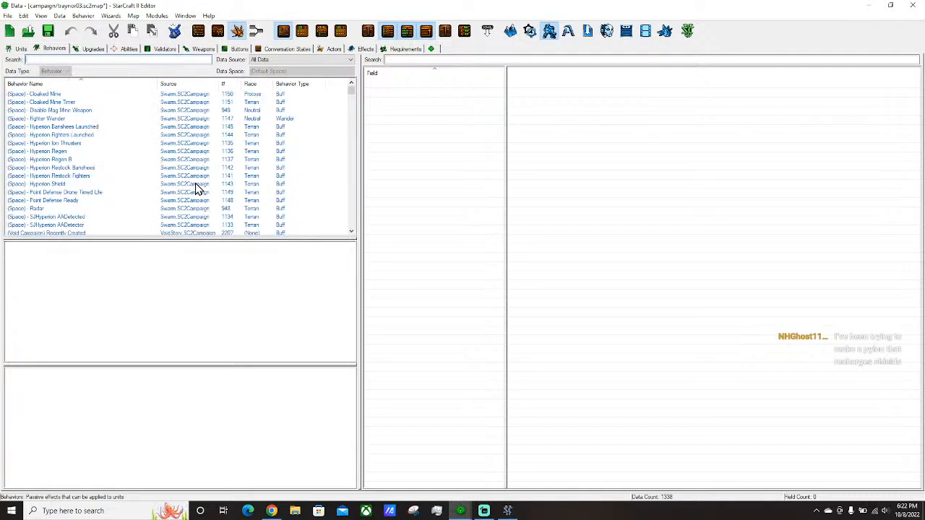
text(stim)
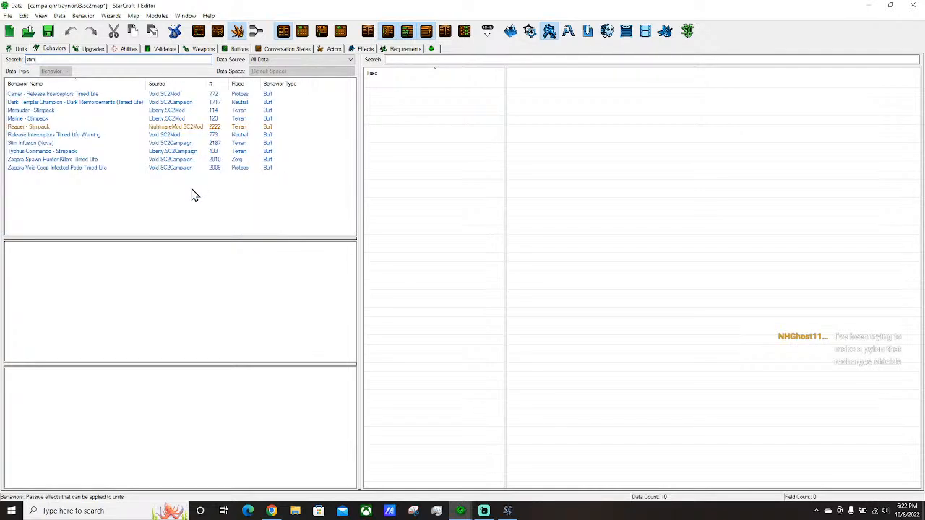
click(14, 119)
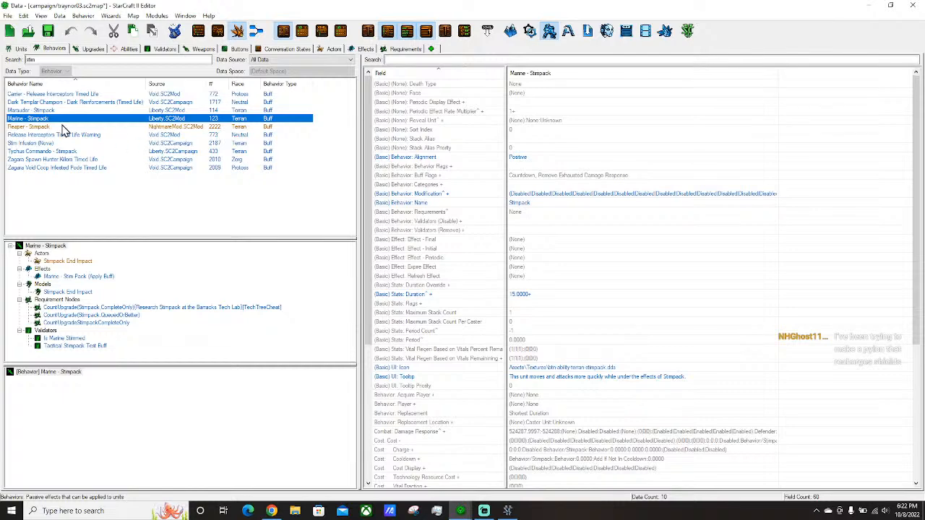
click(558, 221)
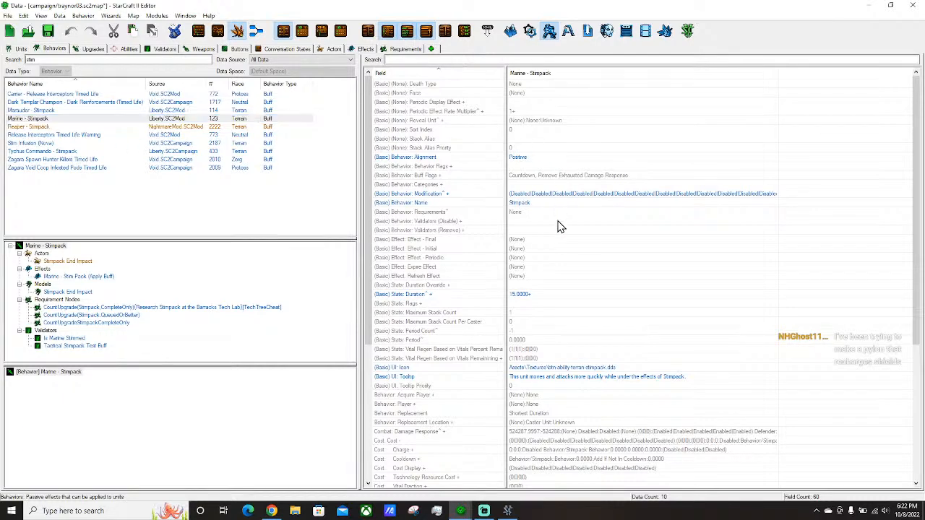
click(419, 75)
click(530, 73)
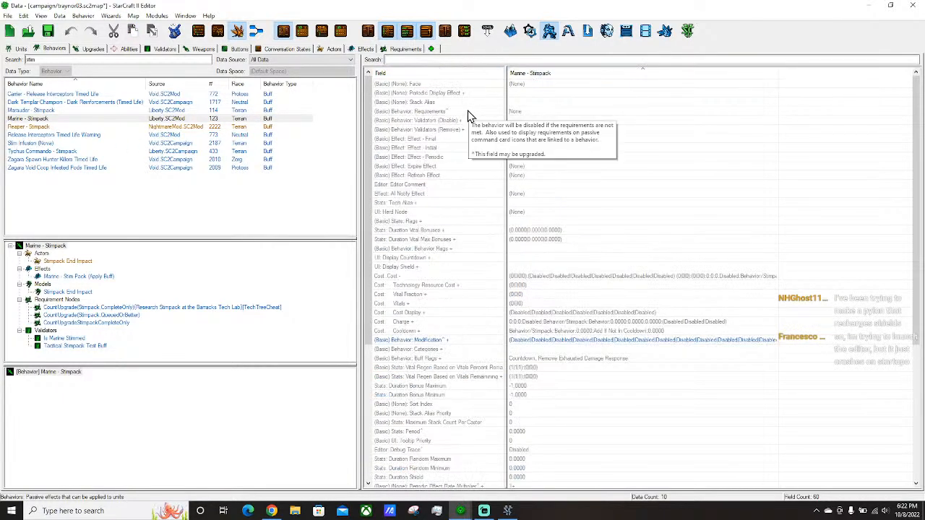
click(421, 75)
Set the Stats: Duration of the Marine - Stimpack behavior to 0
click(462, 194)
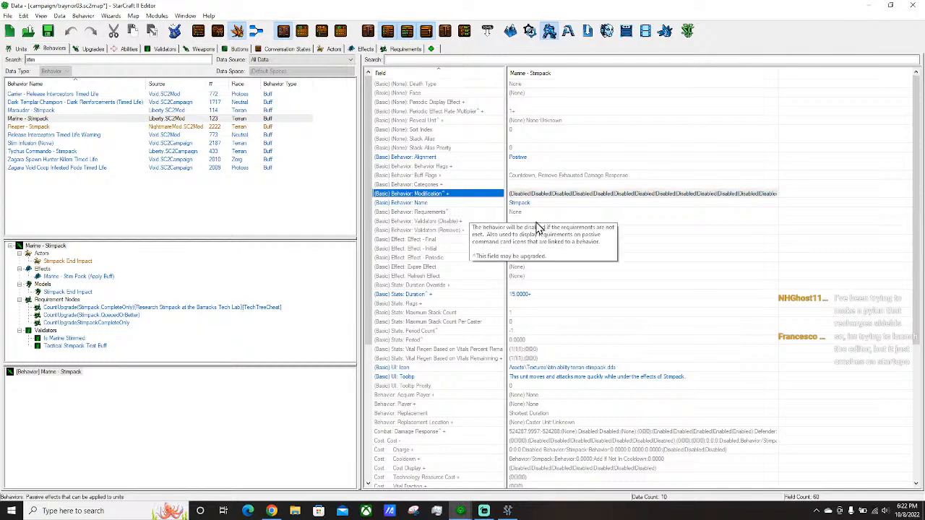
click(535, 212)
scroll(535, 217, down, 5)
click(521, 159)
double_click(523, 166)
text(0)
key(Return)
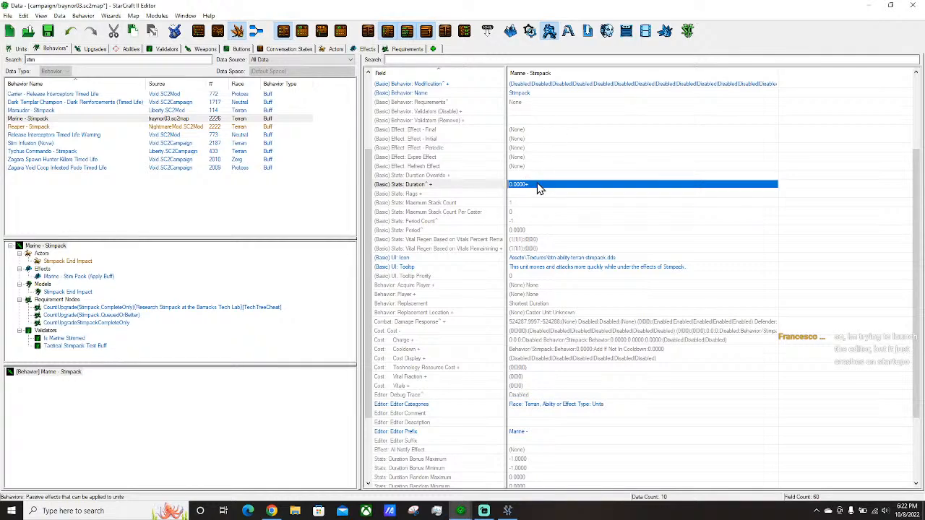
Examine the Modification, Duration and Maximum Stack Count fields of the Marine - Stimpack behavior
scroll(549, 191, up, 4)
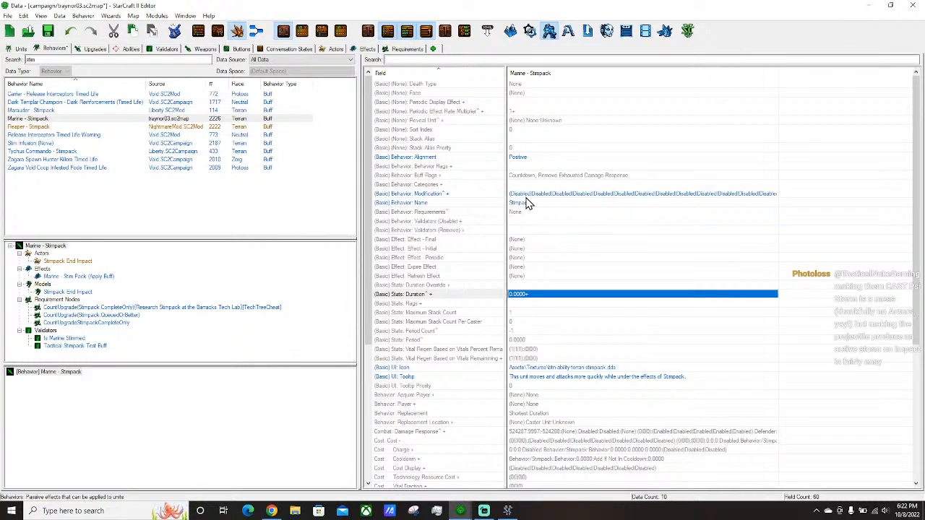
click(539, 196)
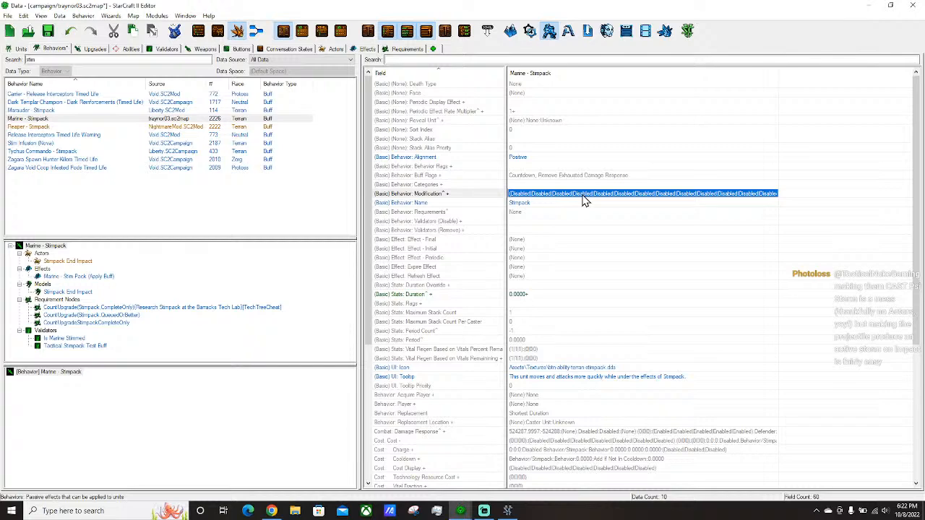
scroll(585, 203, down, 4)
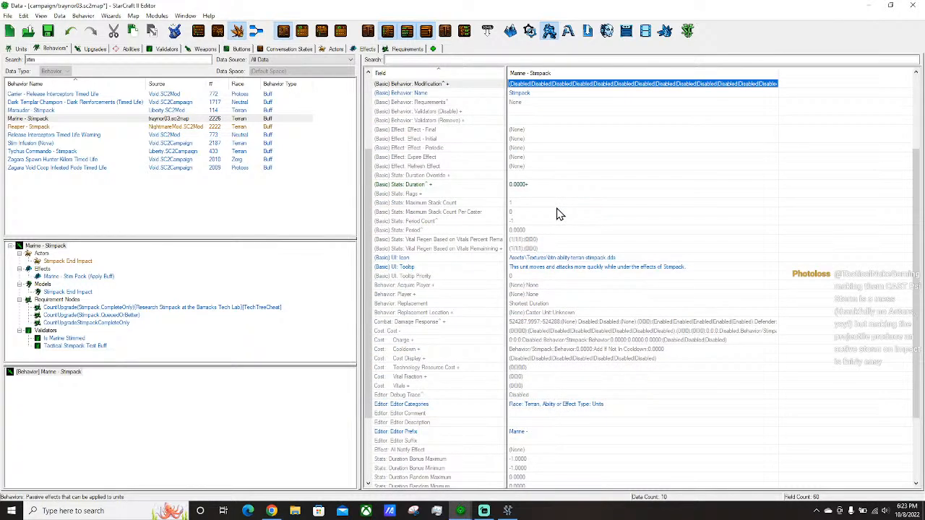
click(536, 186)
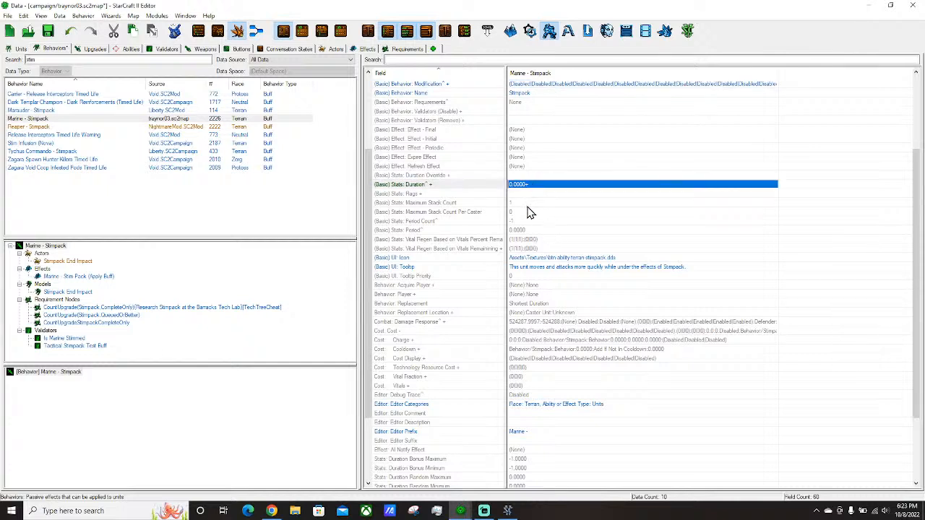
click(527, 200)
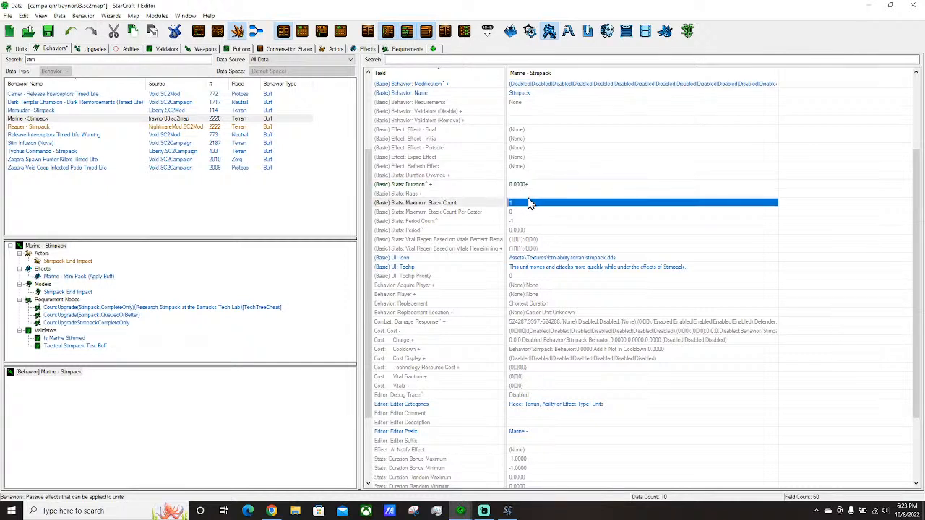
Check the effects that match the stim search and return to the Marine - Stimpack behavior
click(68, 61)
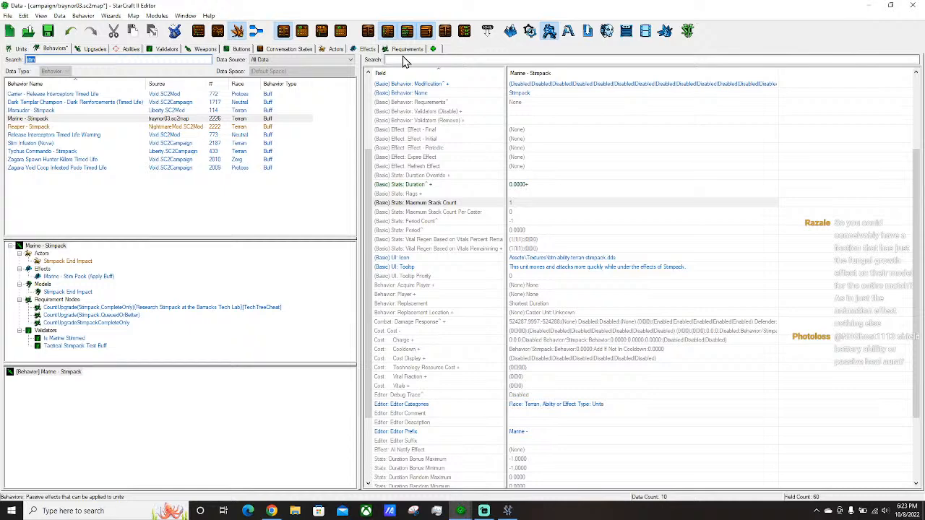
click(367, 48)
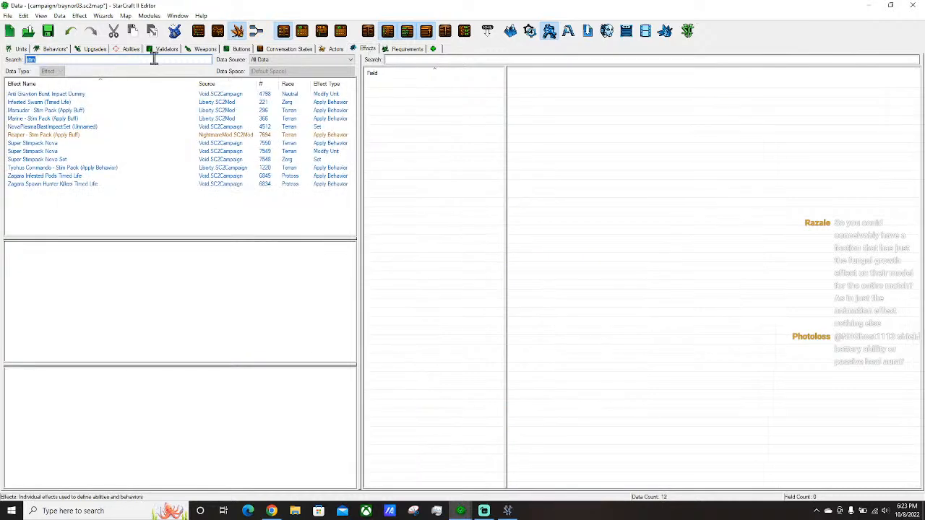
click(53, 49)
click(79, 196)
click(31, 118)
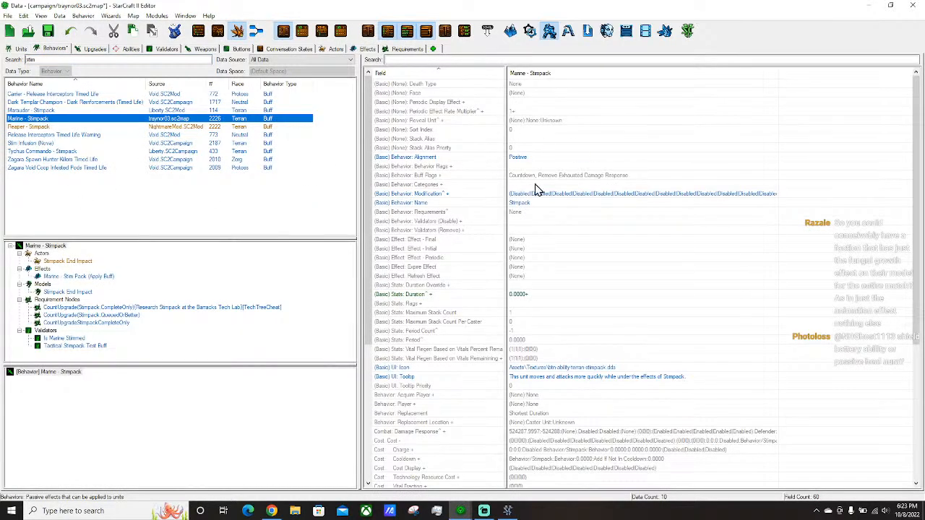
Close the campaign/traynor03.sc2map document without saving its changes
click(185, 15)
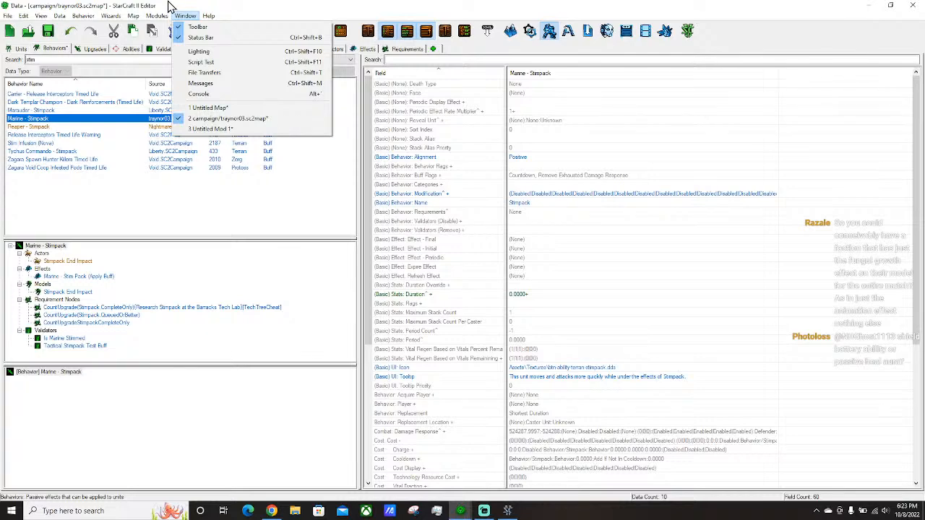
click(188, 13)
click(7, 17)
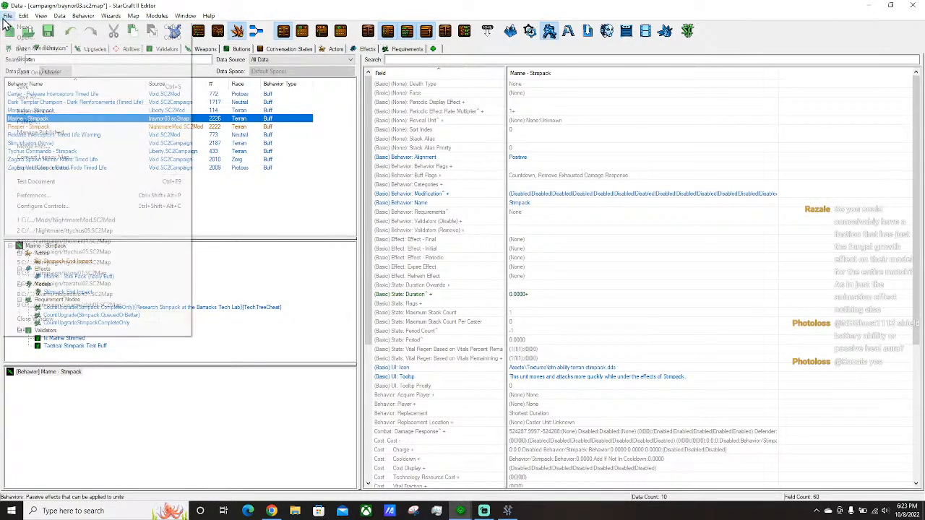
click(33, 60)
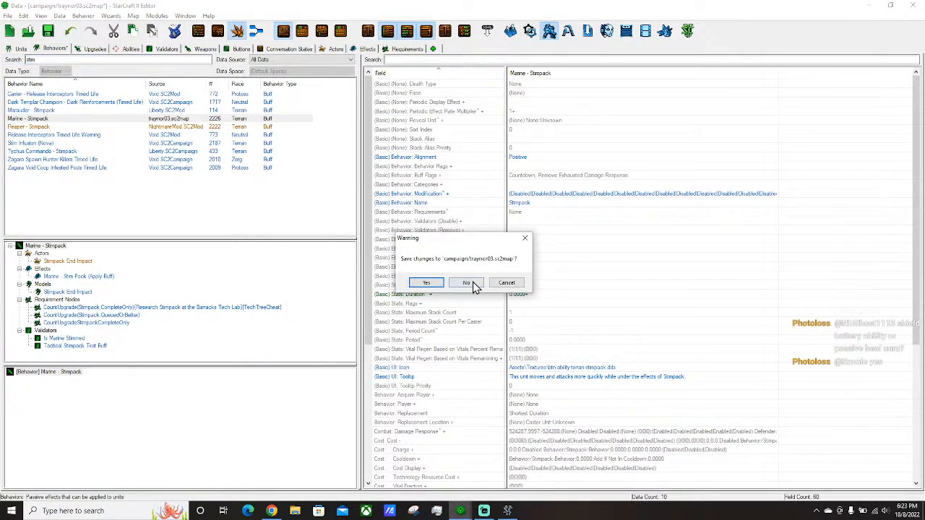
click(472, 285)
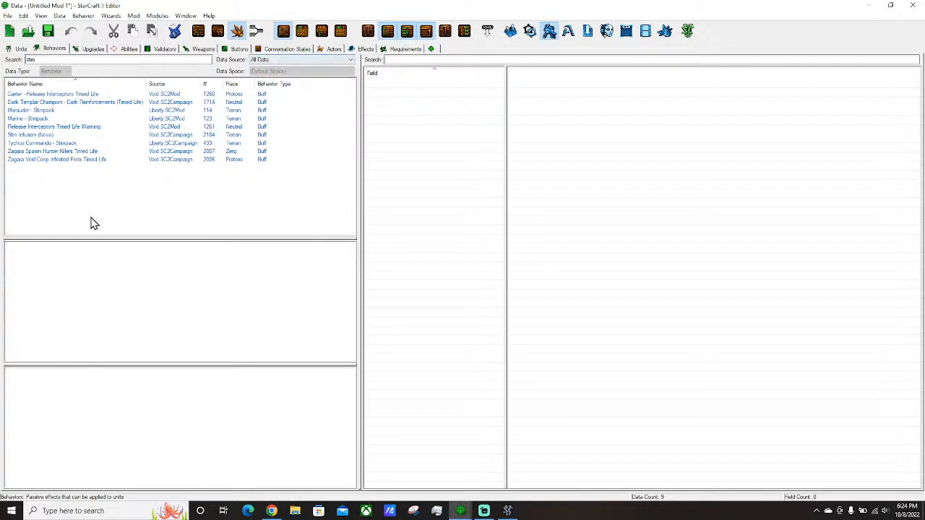
View the Marine - Stimpack behavior in Untitled Mod 1 and switch to the Untitled Map document
click(33, 119)
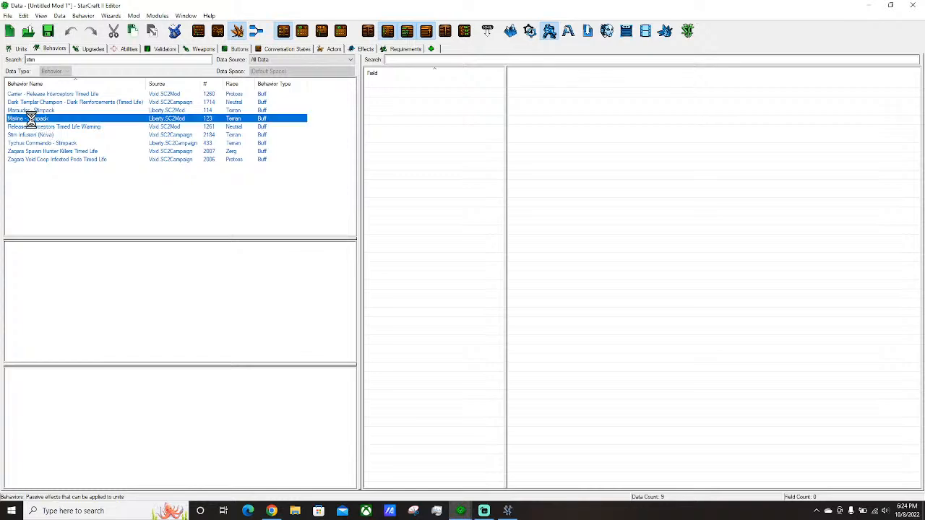
click(186, 15)
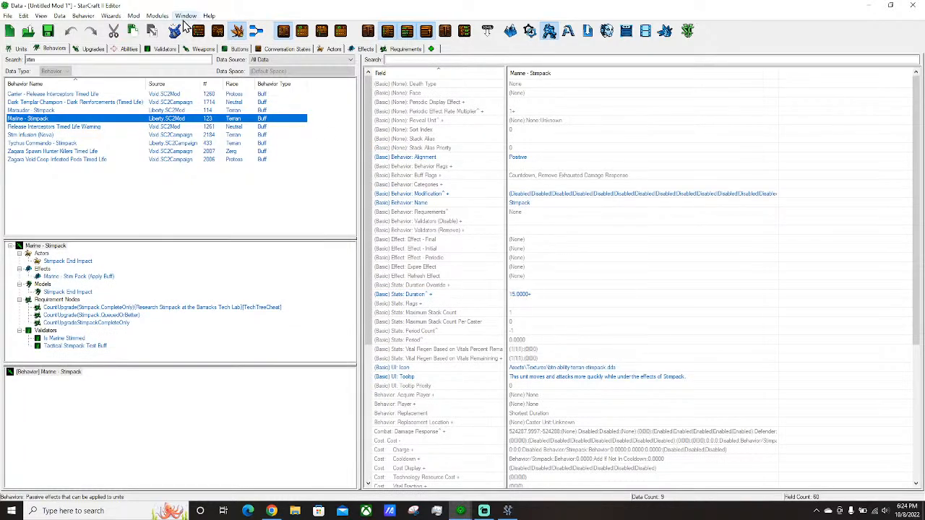
click(238, 109)
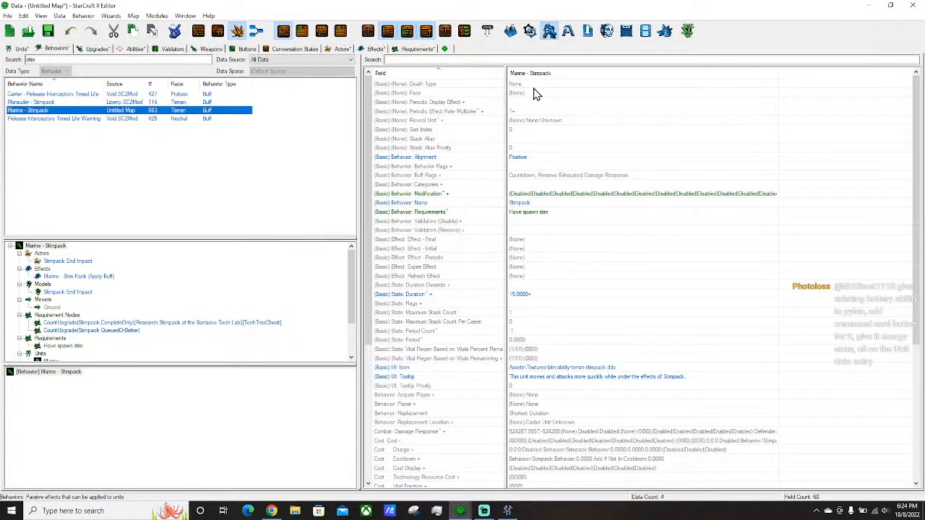
Look at the triggers and return to the data to examine the Marauder - Stimpack behavior's fields down to its vitals cost
key(F6)
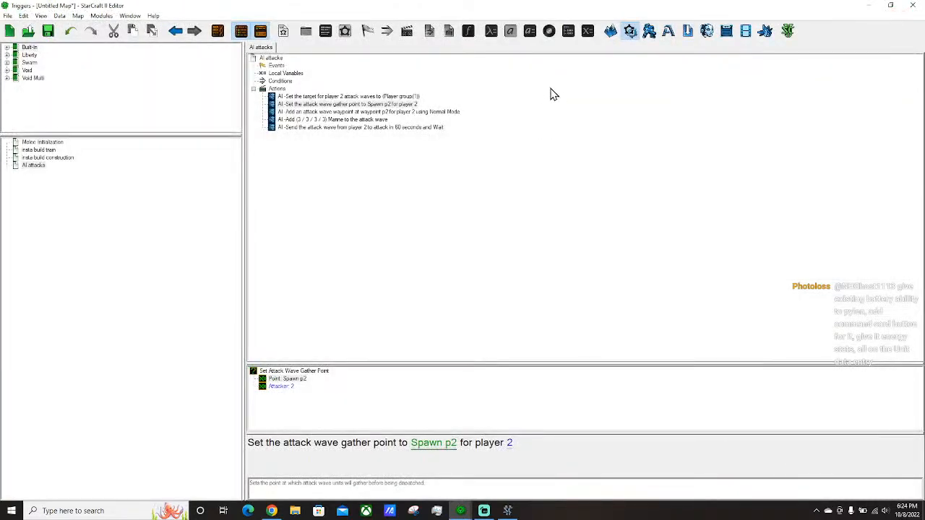
click(651, 33)
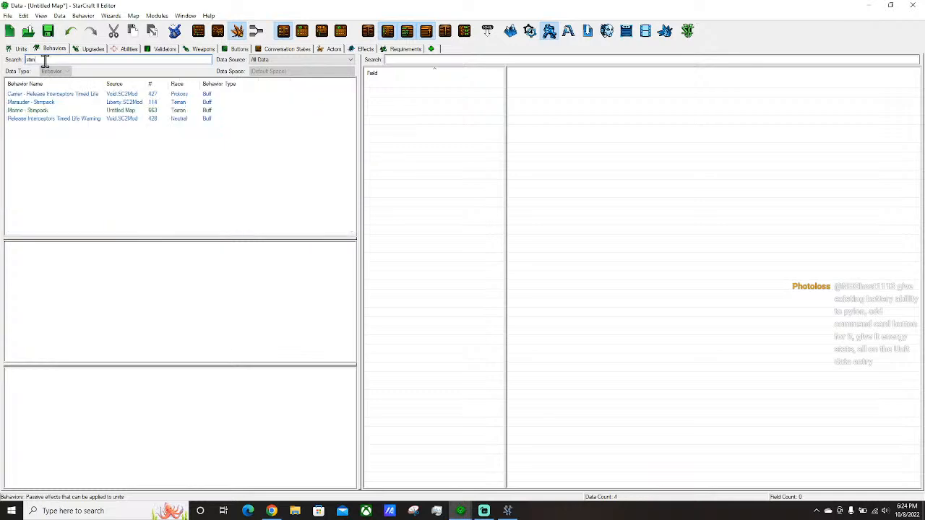
click(78, 118)
click(52, 102)
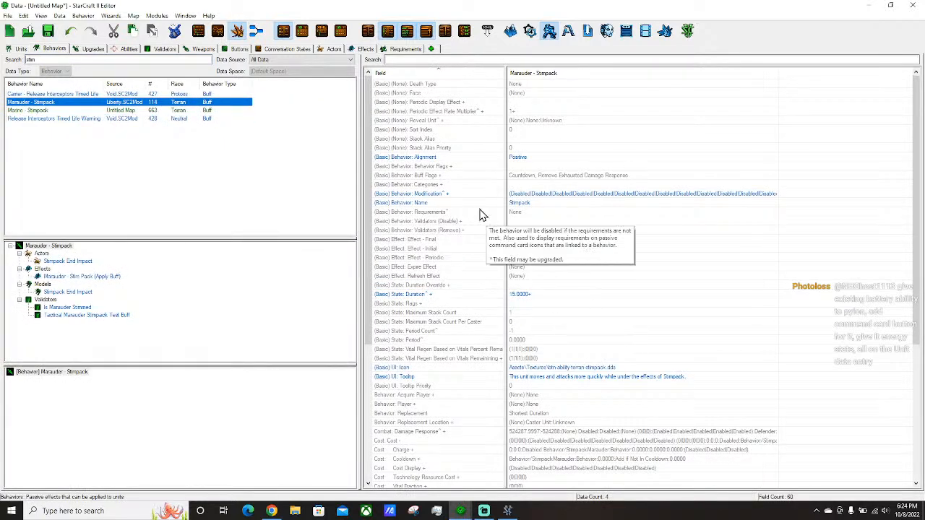
scroll(513, 346, down, 6)
scroll(500, 349, down, 1)
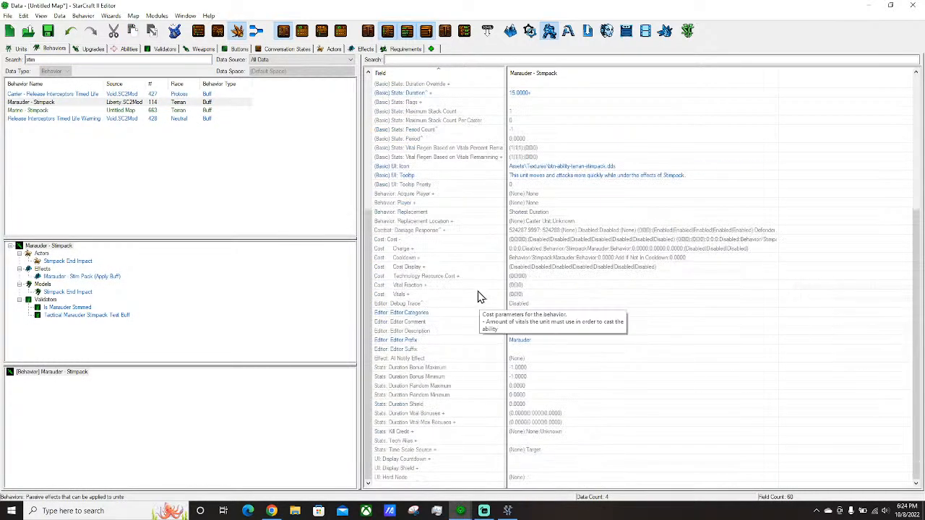
right_click(478, 294)
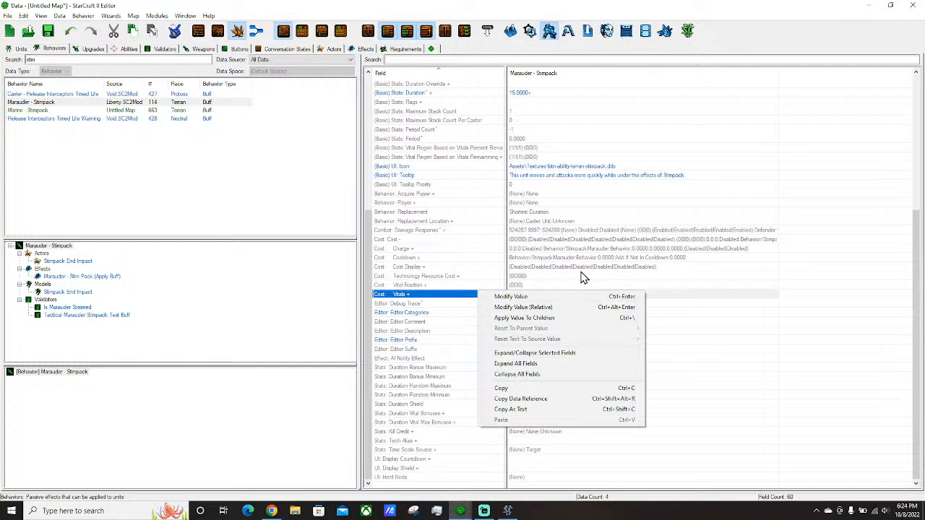
click(603, 231)
scroll(547, 230, up, 7)
click(45, 231)
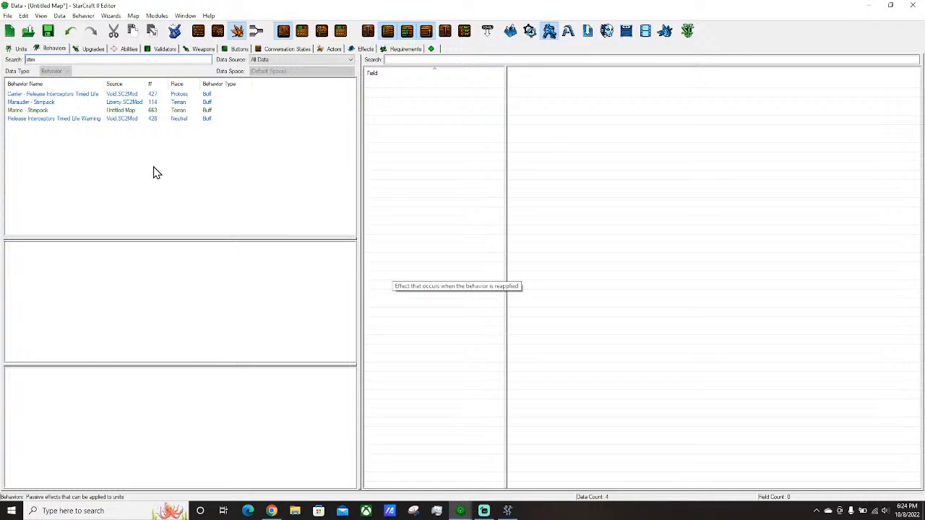
right_click(74, 160)
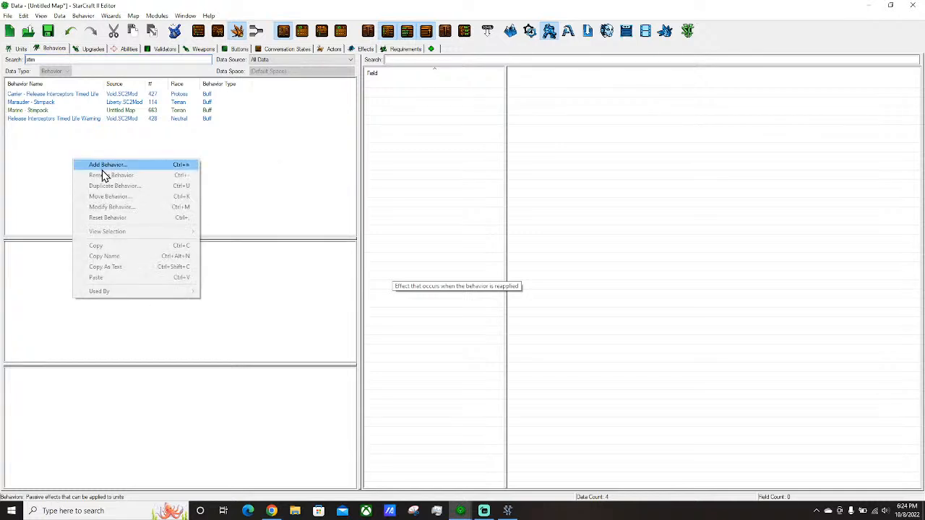
click(244, 162)
click(33, 102)
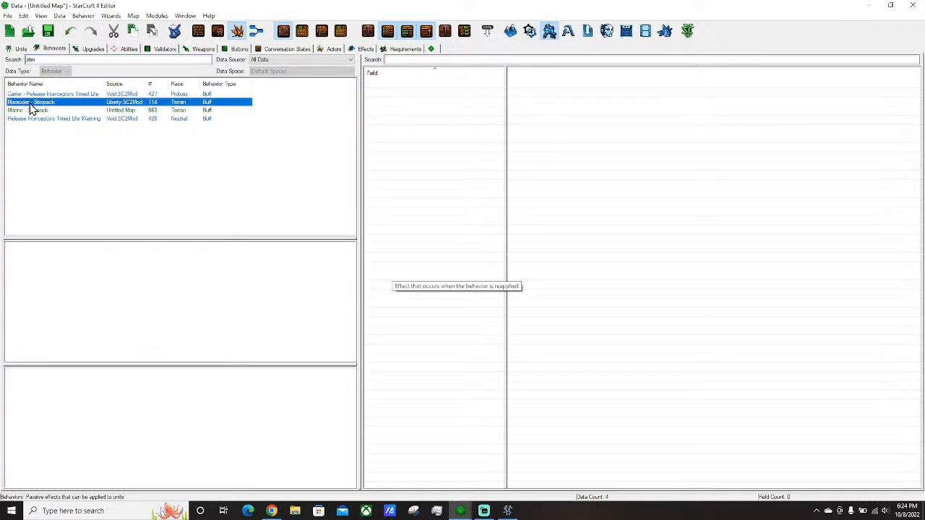
click(120, 157)
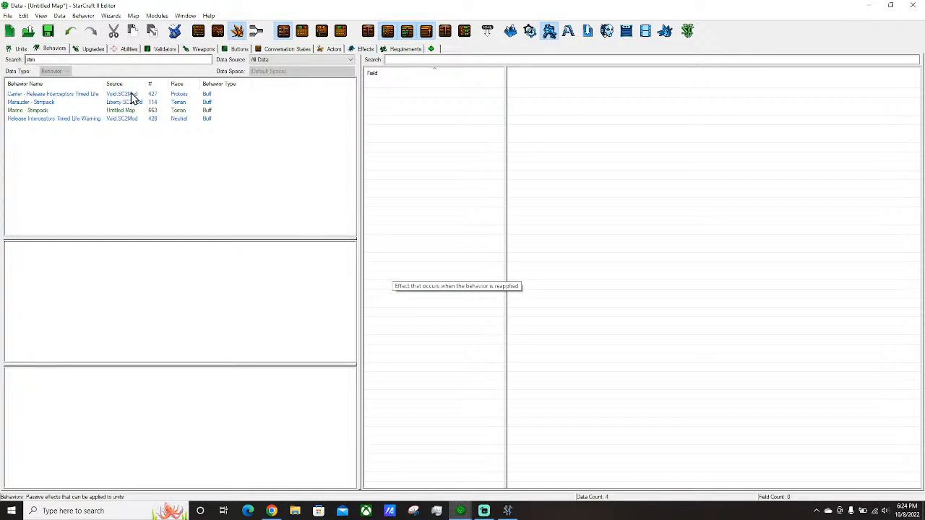
Start a new effect in the effects data and set its effect type to Search Area
click(365, 48)
right_click(62, 176)
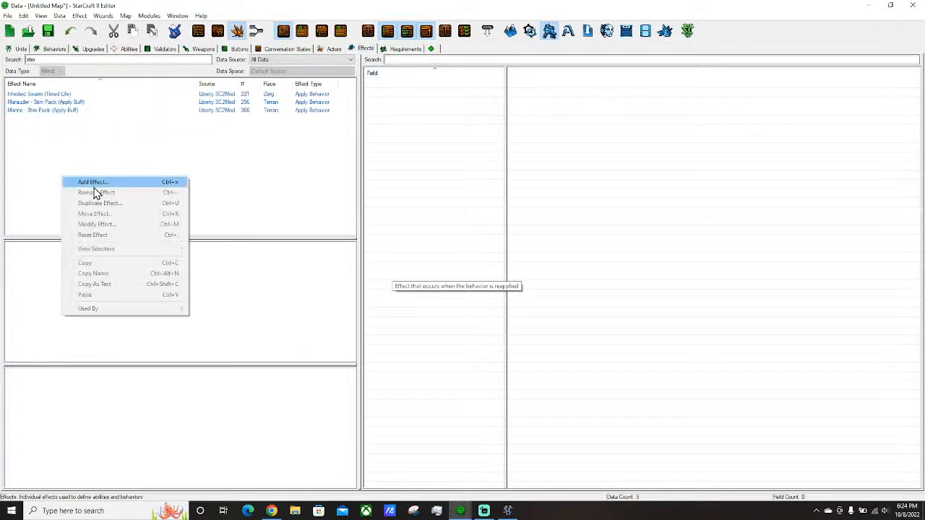
click(84, 168)
right_click(92, 140)
click(105, 145)
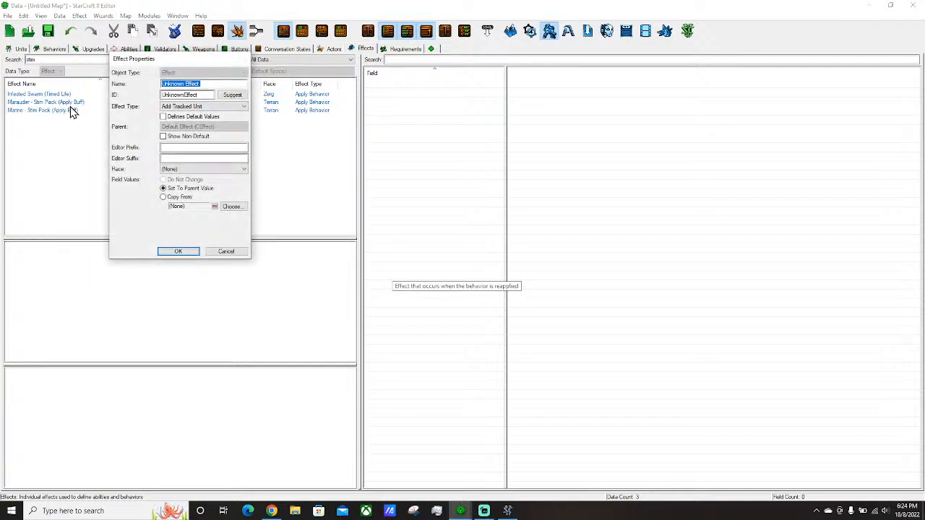
click(204, 83)
drag(229, 82, 128, 91)
click(184, 107)
scroll(206, 184, down, 5)
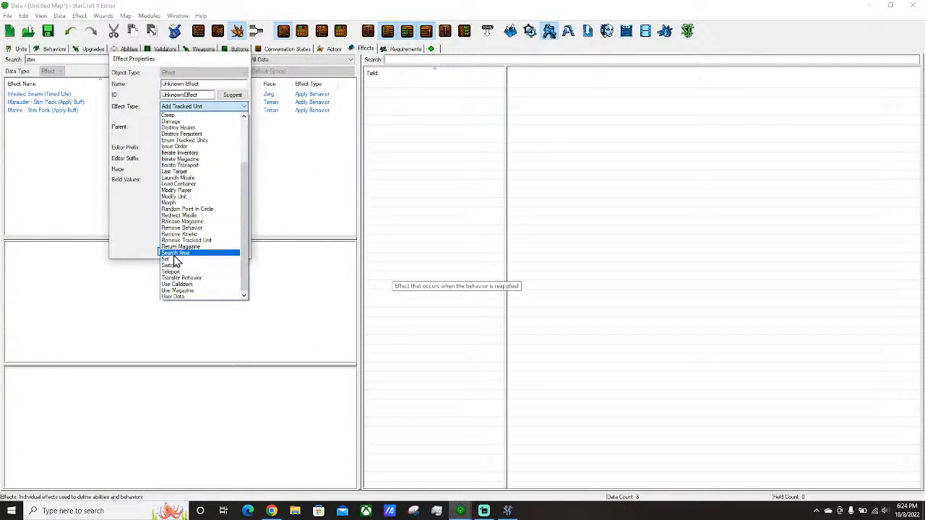
click(177, 252)
Name the new effect Stim Aura (Search), generate its matching ID and create it
double_click(214, 85)
key(ctrl+a)
text(St)
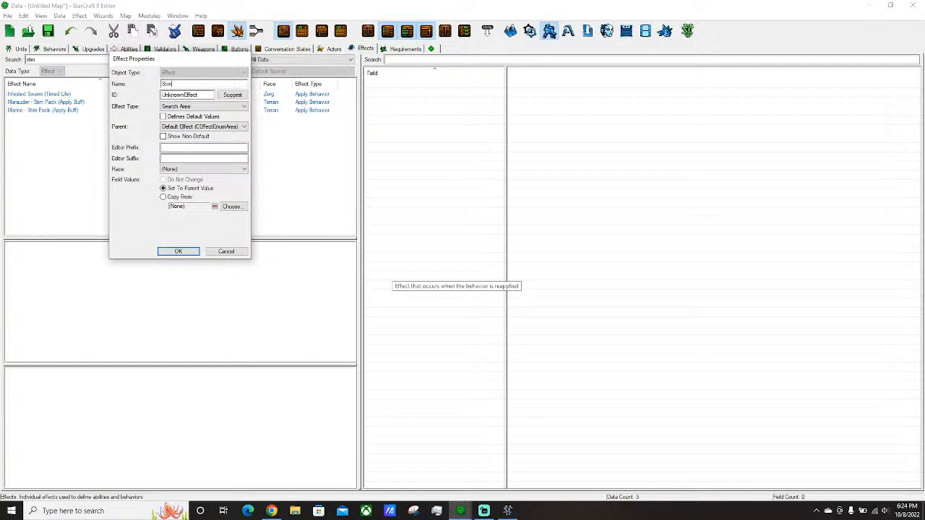
text(im Aura)
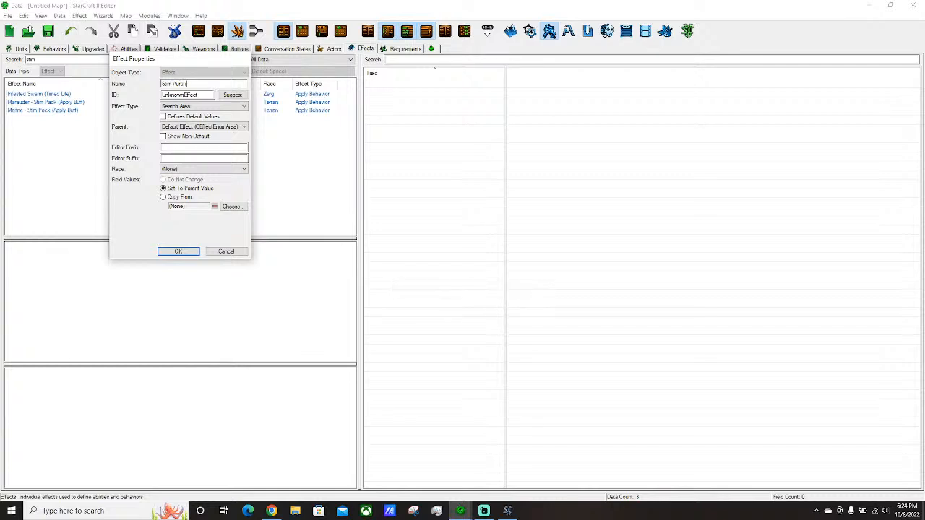
click(232, 95)
click(180, 253)
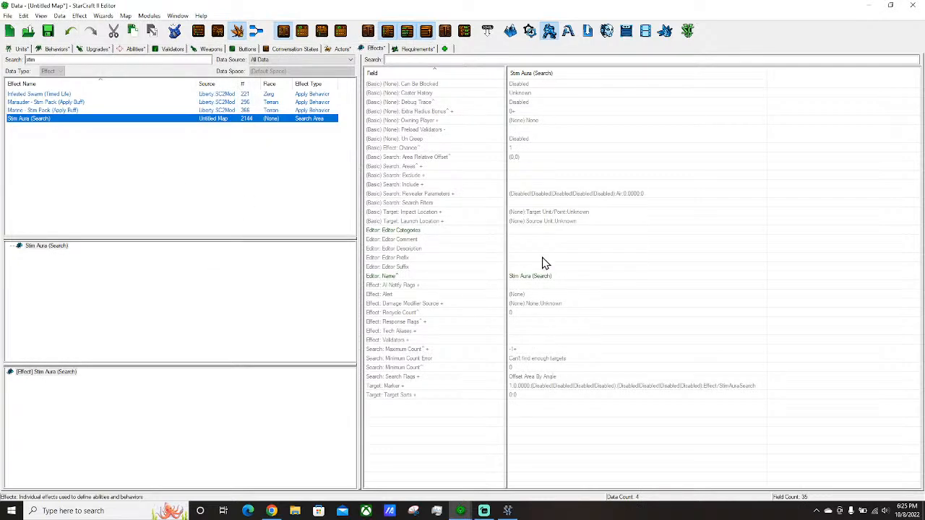
Add an entry to the Stim Aura effect's search areas with Marauder - Stim Pack (Apply Buff) as its effect
click(537, 193)
double_click(537, 167)
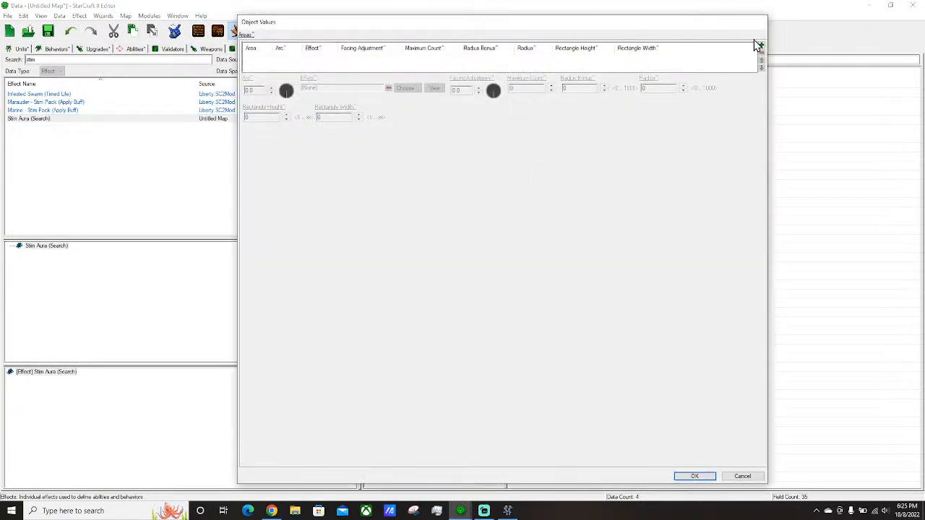
click(761, 45)
click(407, 88)
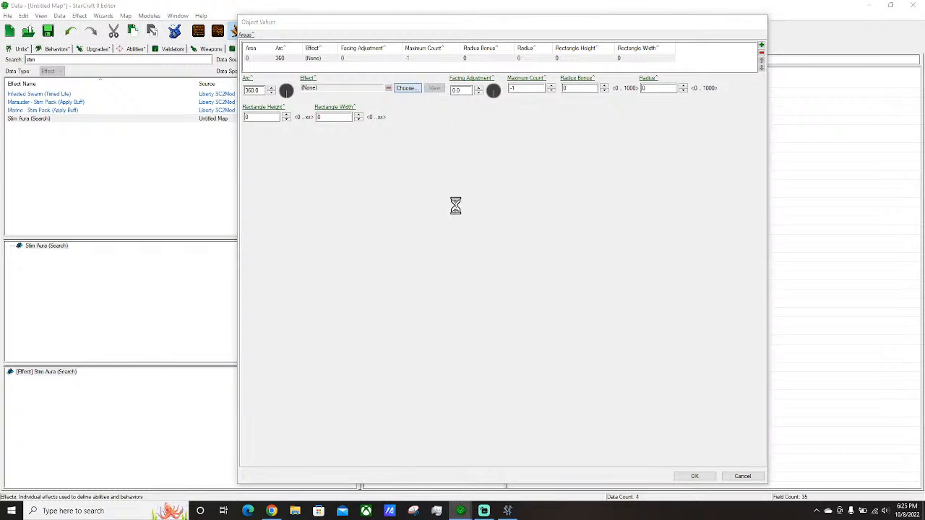
text(stim)
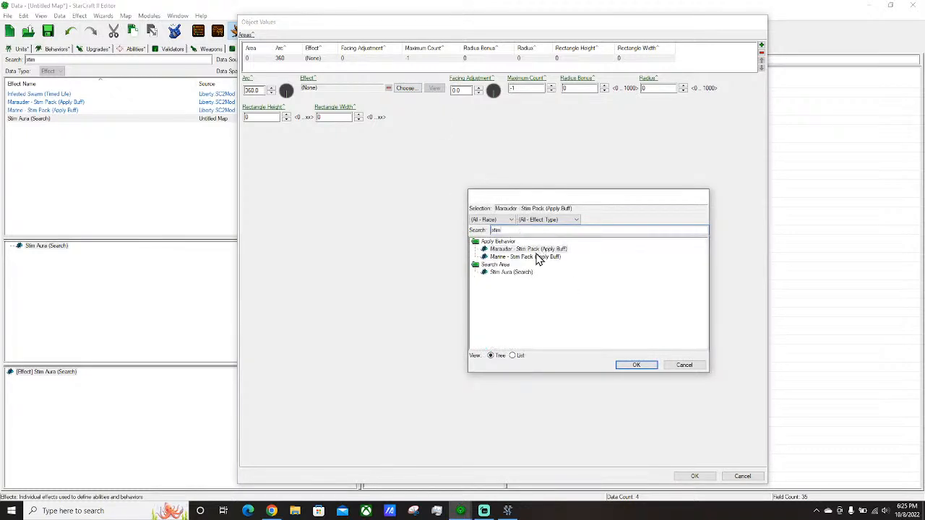
double_click(535, 250)
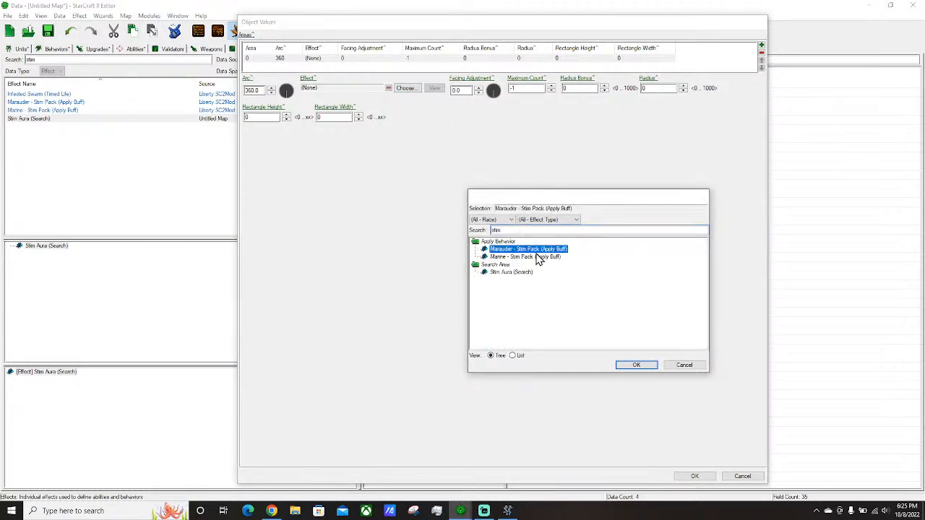
Set the search area's radius to 5 and apply the area values
click(663, 93)
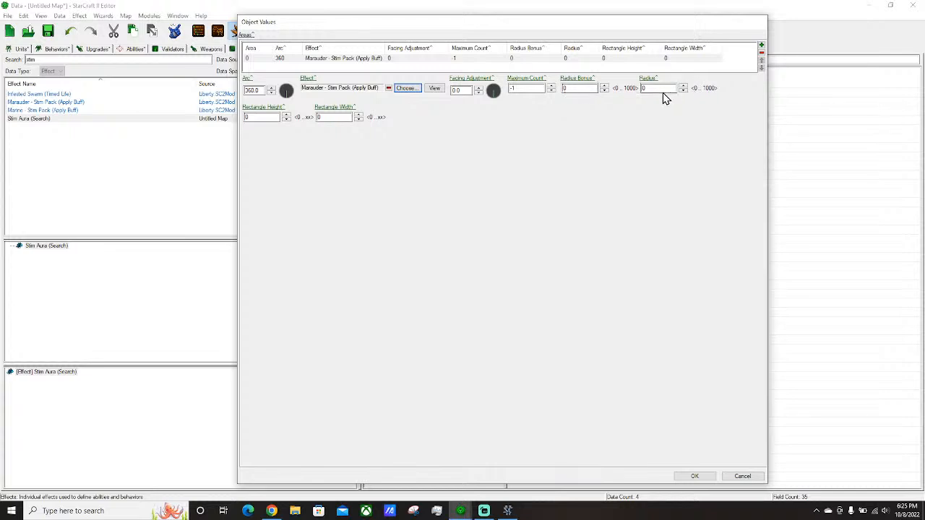
double_click(662, 88)
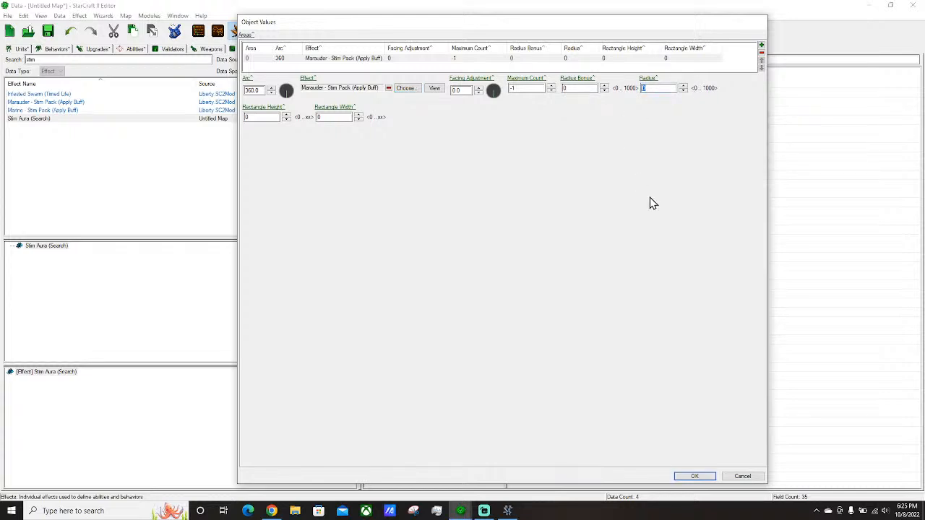
click(699, 477)
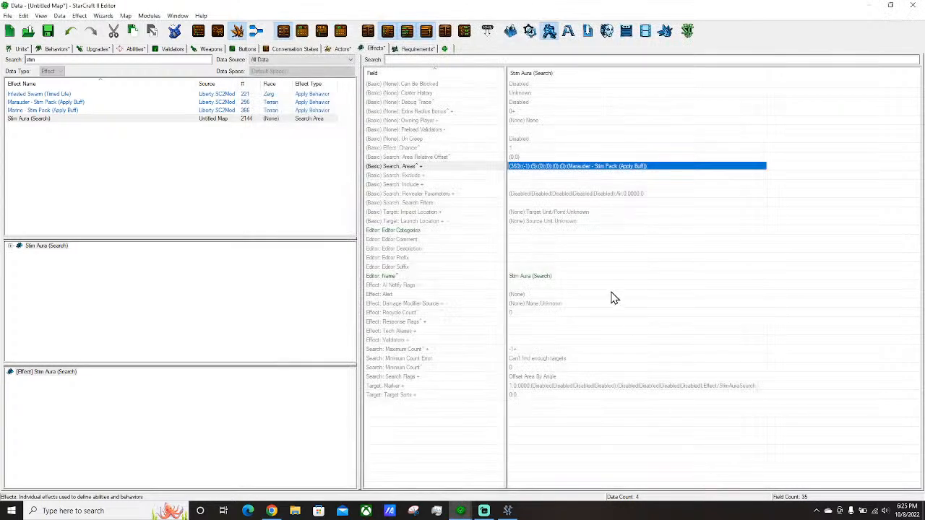
In the Stim Aura effect's search filters, set Biological to Required and Invulnerable and Structure to Excluded
click(531, 188)
click(531, 212)
click(540, 202)
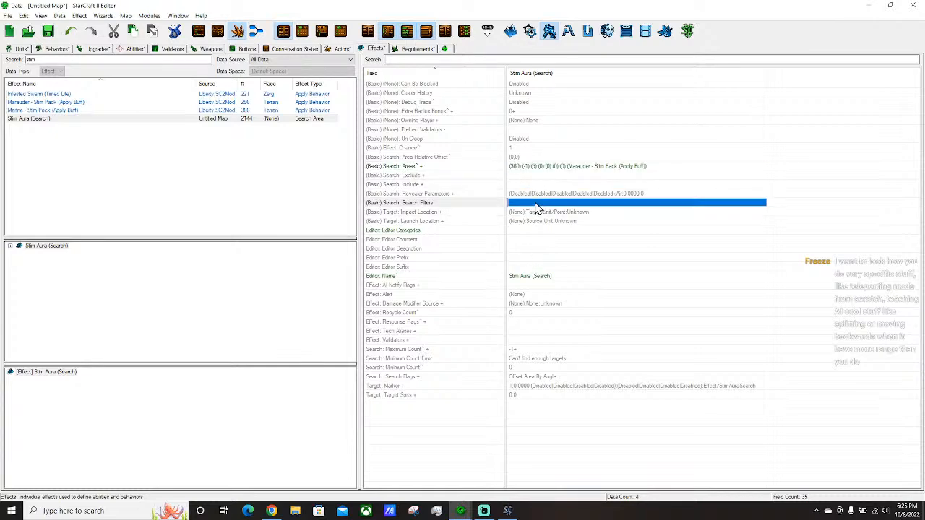
double_click(536, 203)
scroll(304, 231, down, 5)
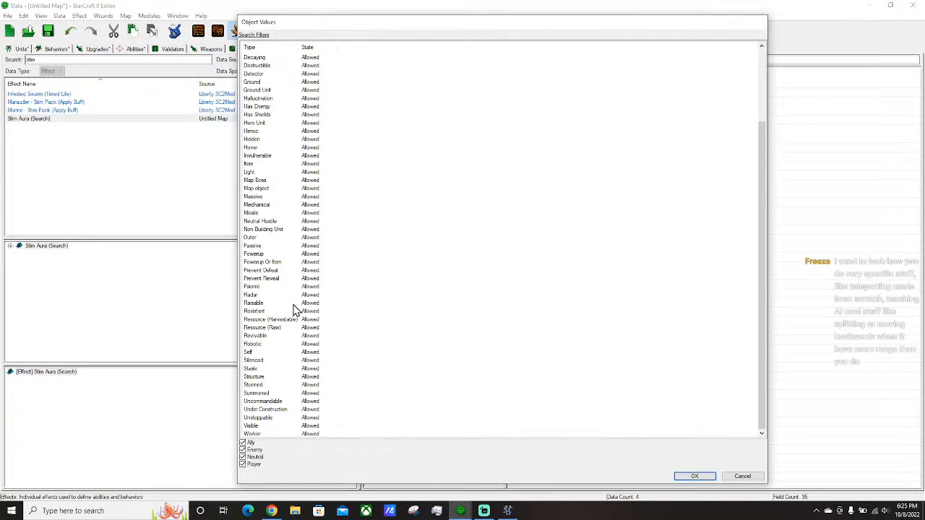
scroll(284, 146, up, 4)
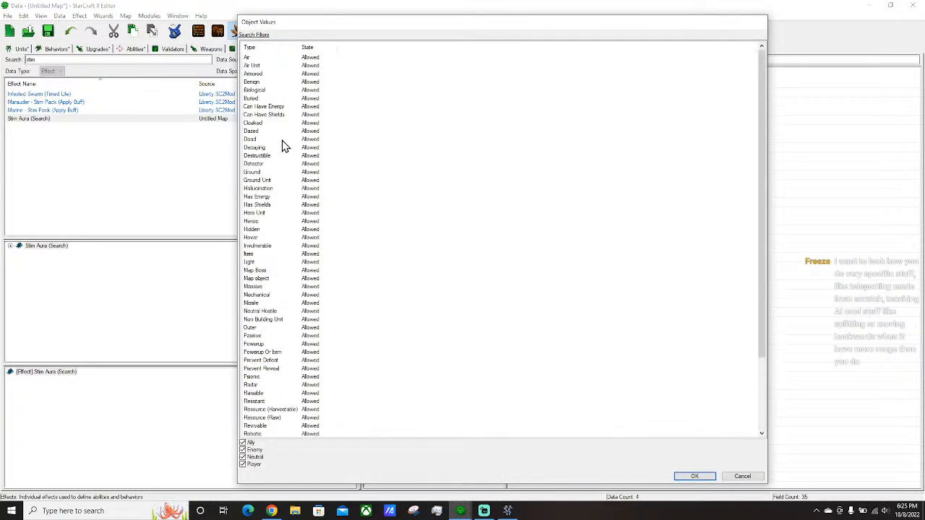
click(279, 90)
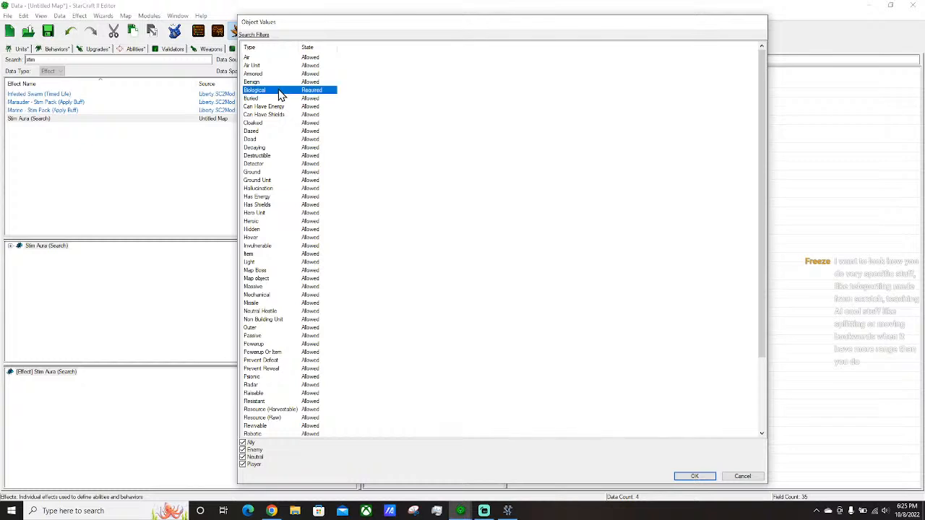
click(269, 247)
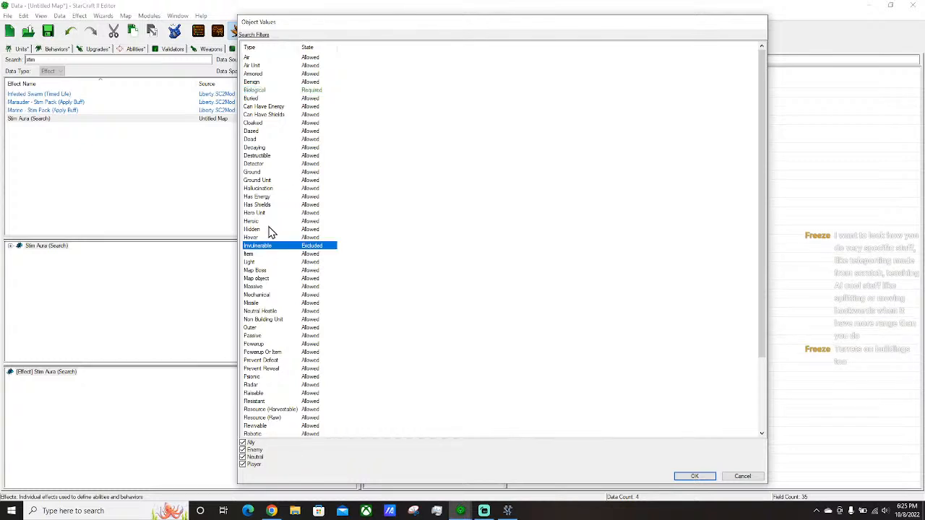
scroll(282, 231, down, 4)
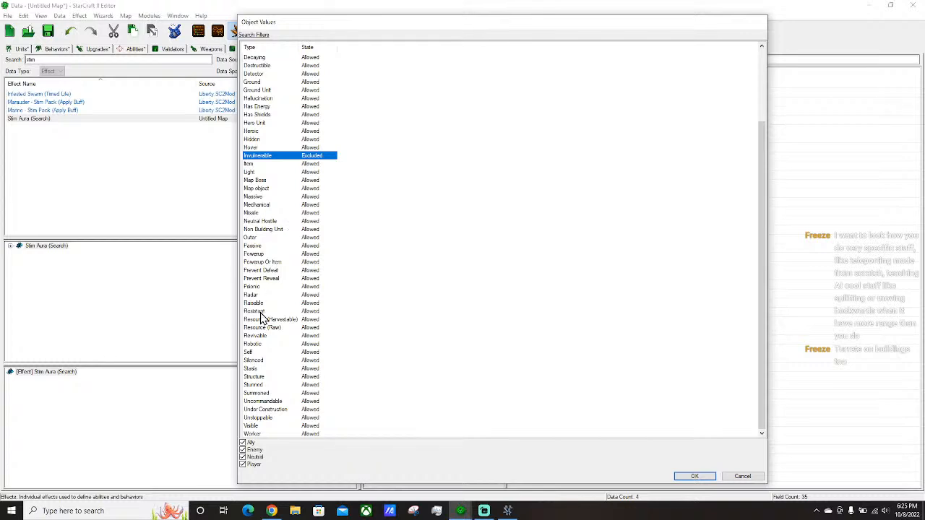
click(263, 378)
Set Hidden, Dead and Missile to Excluded as well and apply the search filters
scroll(256, 212, up, 3)
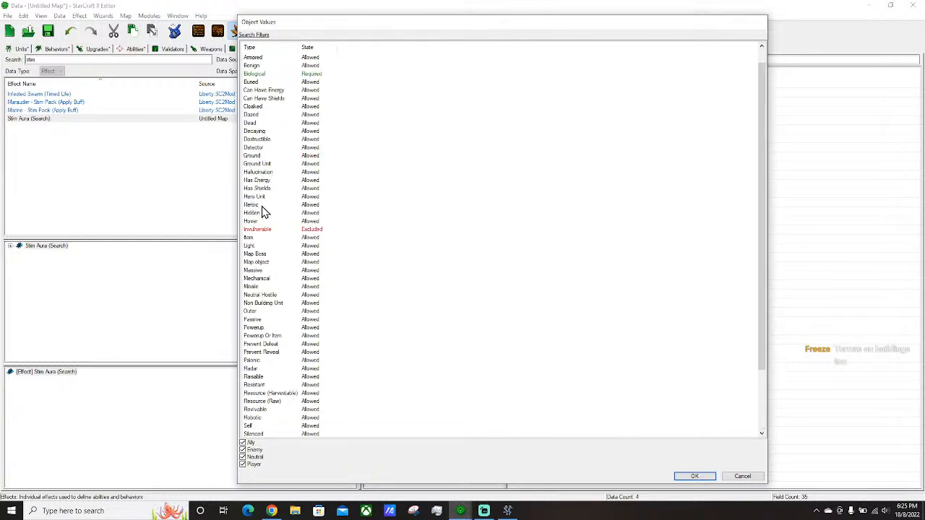
click(264, 206)
click(255, 214)
click(269, 124)
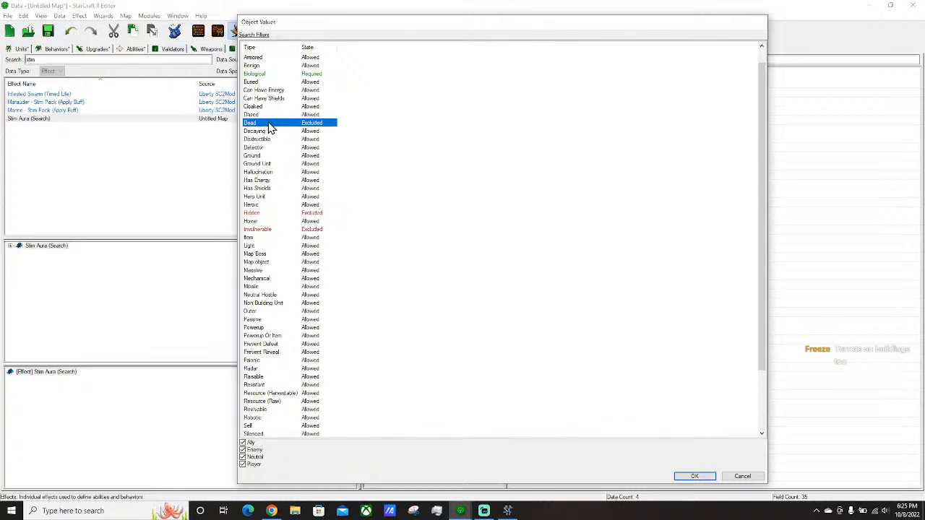
click(269, 124)
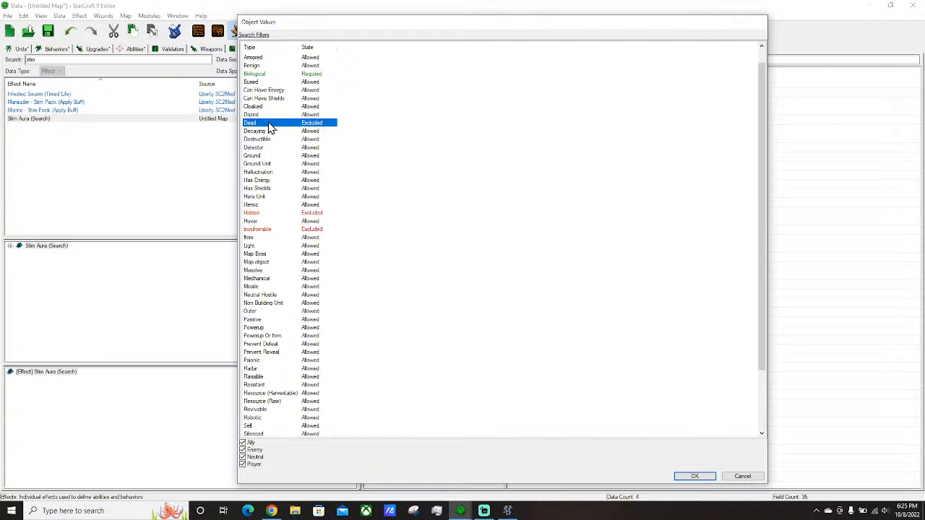
click(254, 288)
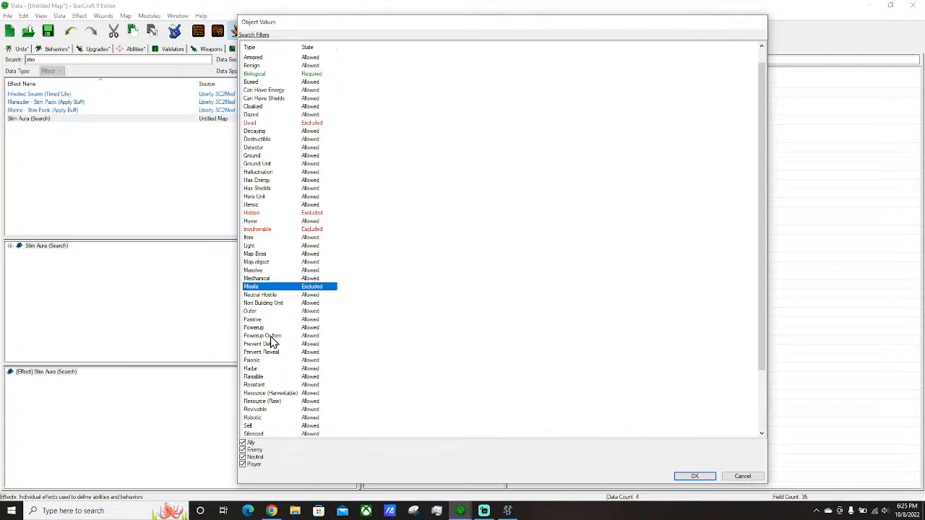
scroll(273, 336, down, 3)
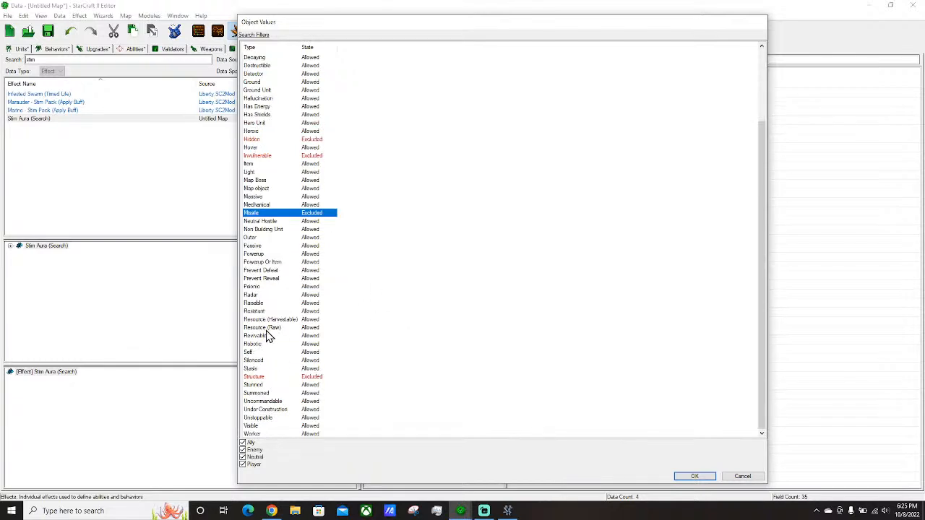
click(265, 156)
scroll(351, 245, up, 2)
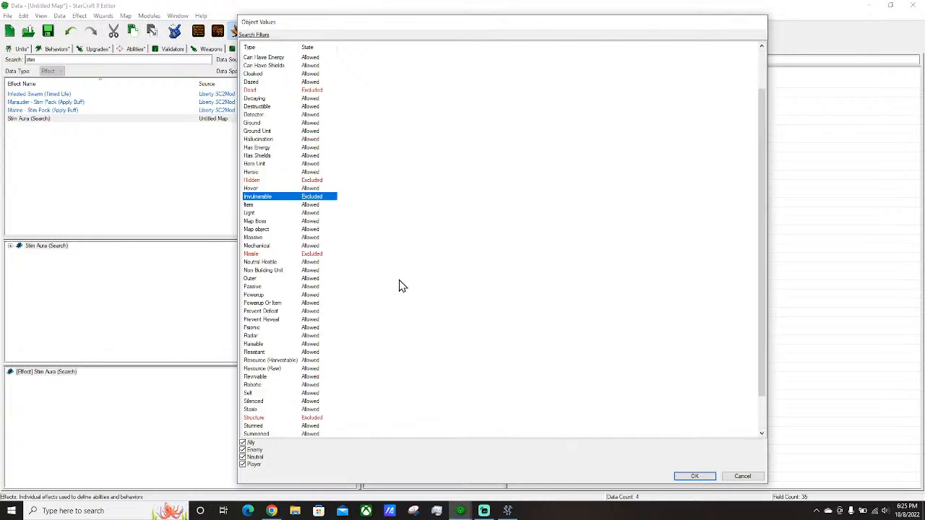
click(693, 478)
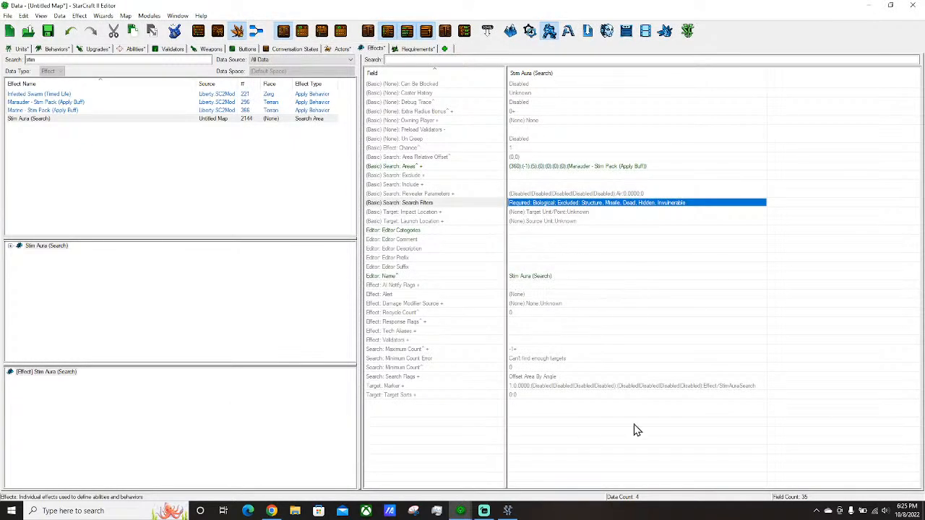
click(653, 258)
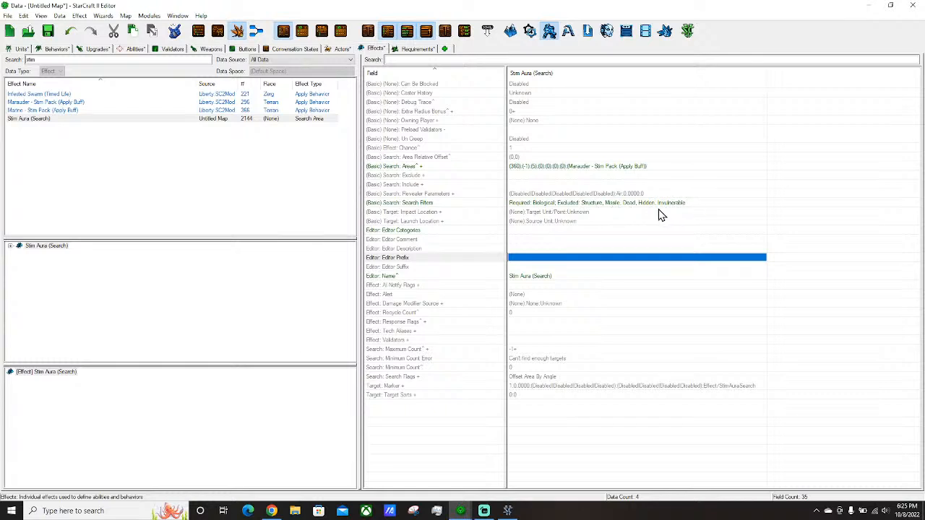
click(645, 205)
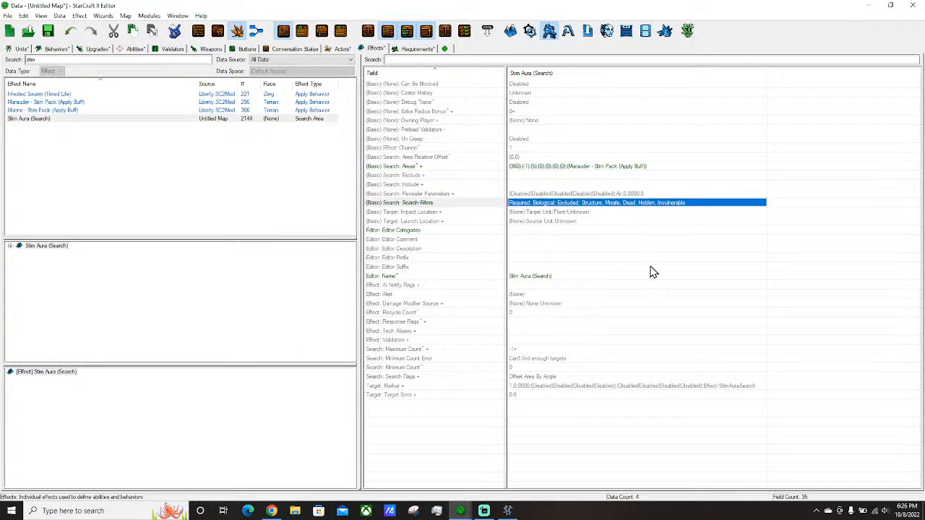
click(142, 182)
right_click(95, 117)
click(53, 148)
right_click(31, 118)
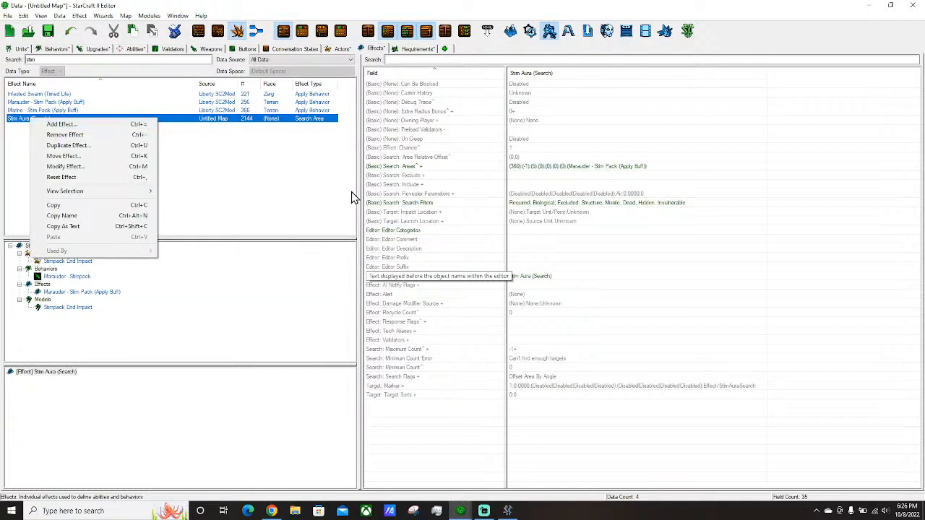
click(288, 197)
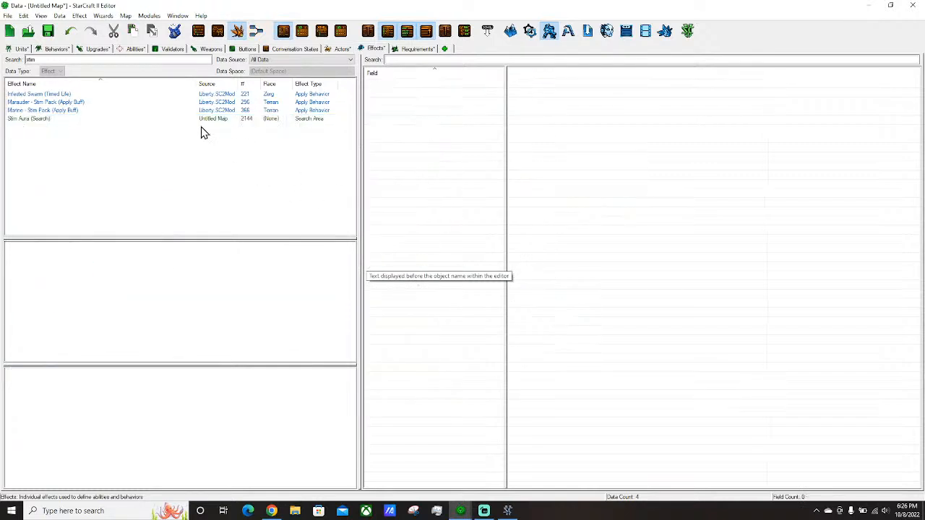
Create a behavior named Stim Aura with the suggested ID and the behavior type Buff
click(62, 51)
right_click(100, 173)
click(104, 178)
text(Stim Aura)
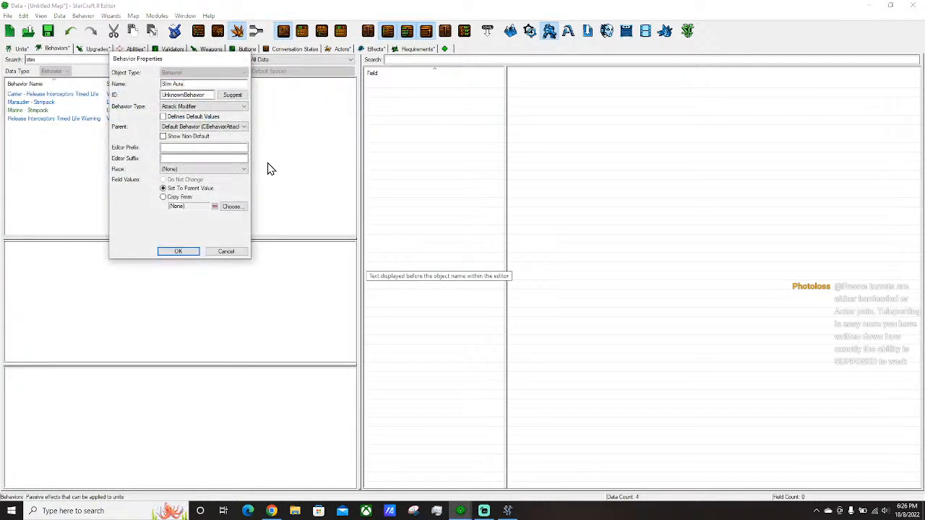
click(233, 94)
click(227, 105)
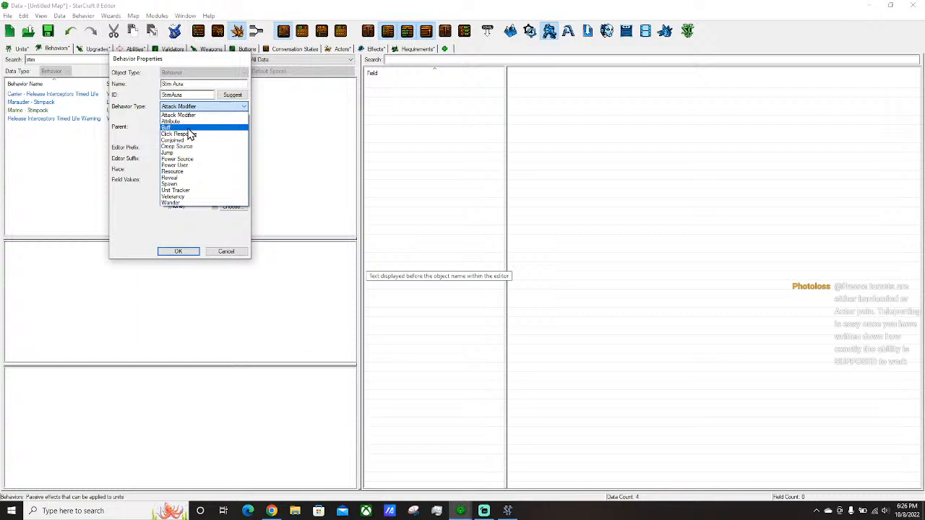
click(187, 128)
click(183, 258)
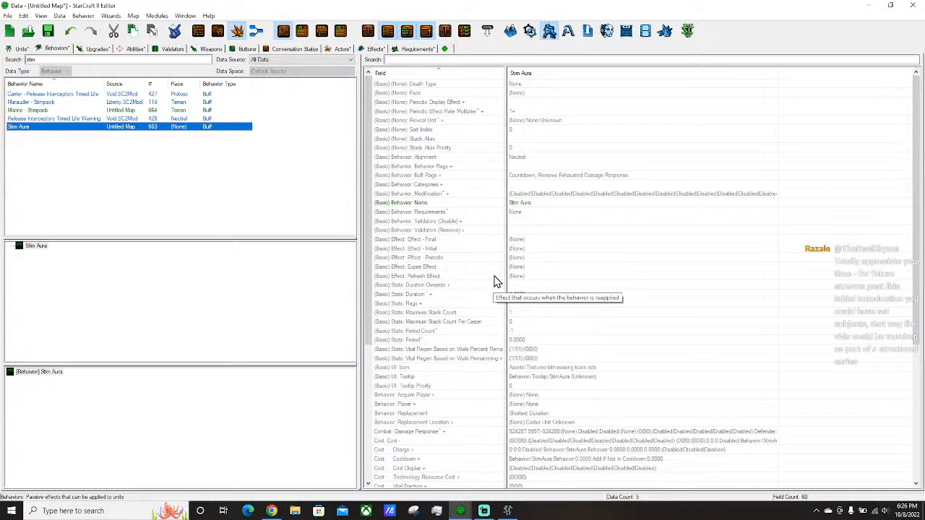
Set the Stim Aura behavior's periodic effect to Stim Aura (Search)
click(516, 260)
double_click(517, 261)
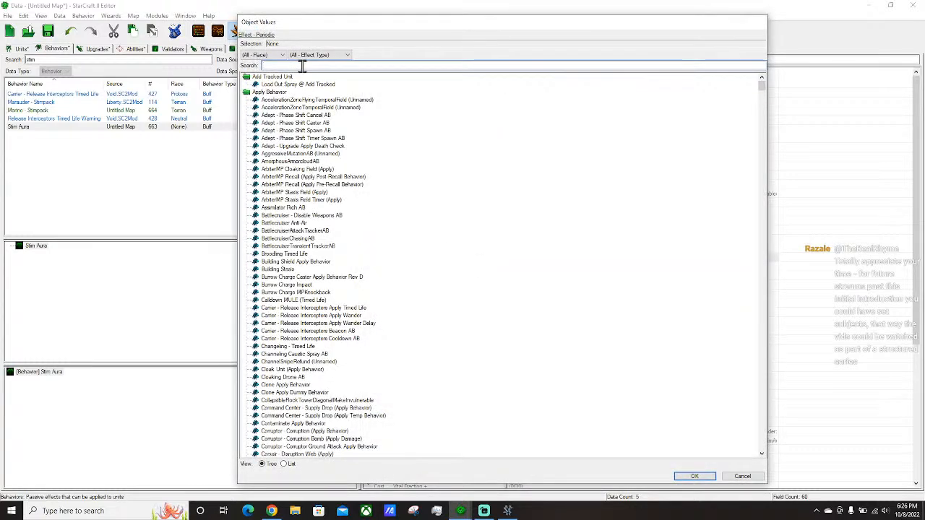
text(se)
key(BackSpace)
text(tim)
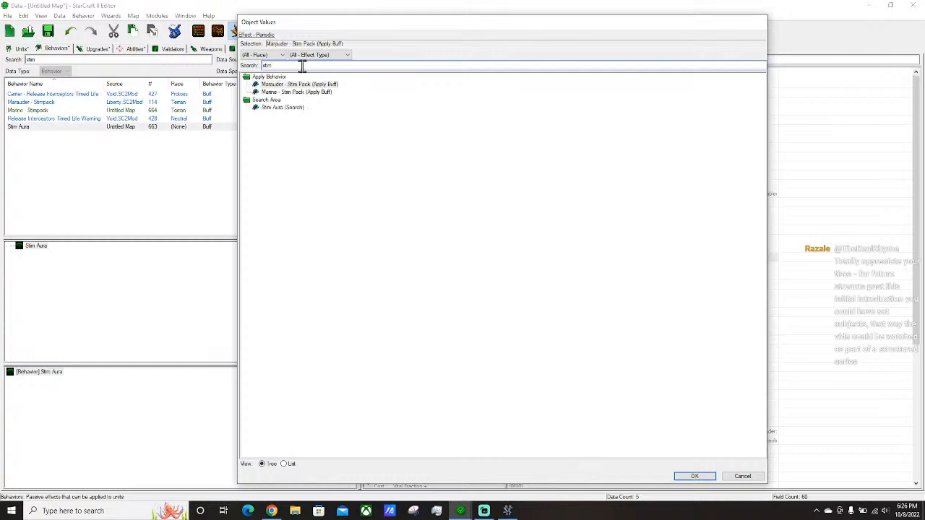
click(283, 107)
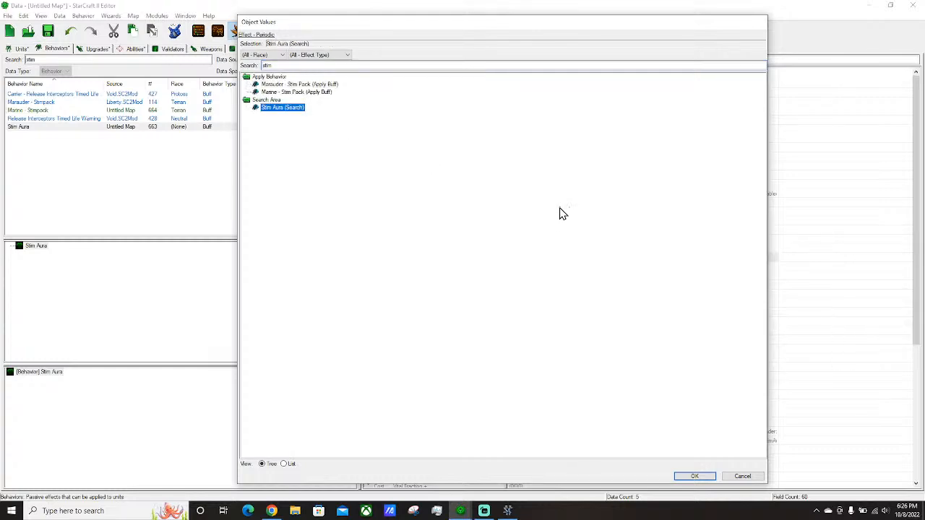
click(693, 477)
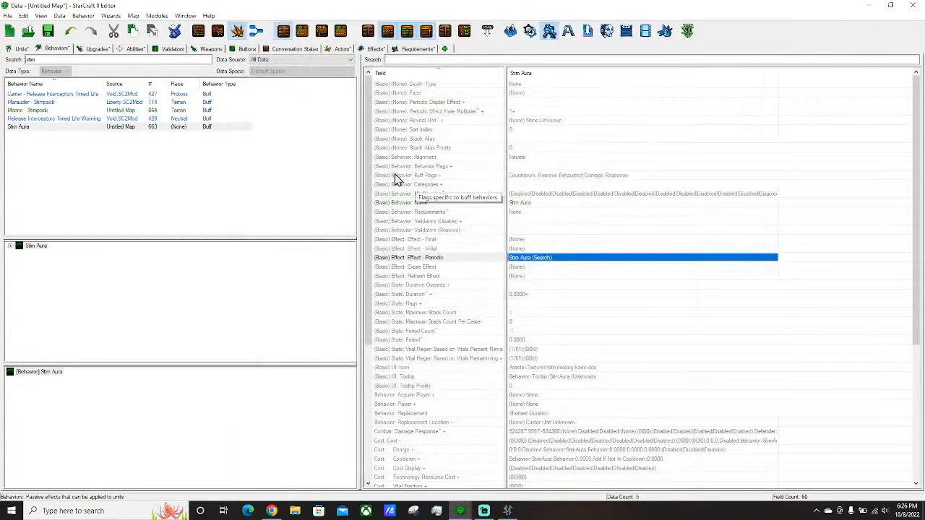
Set the Stim Aura behavior's period to 0.2
scroll(577, 220, down, 1)
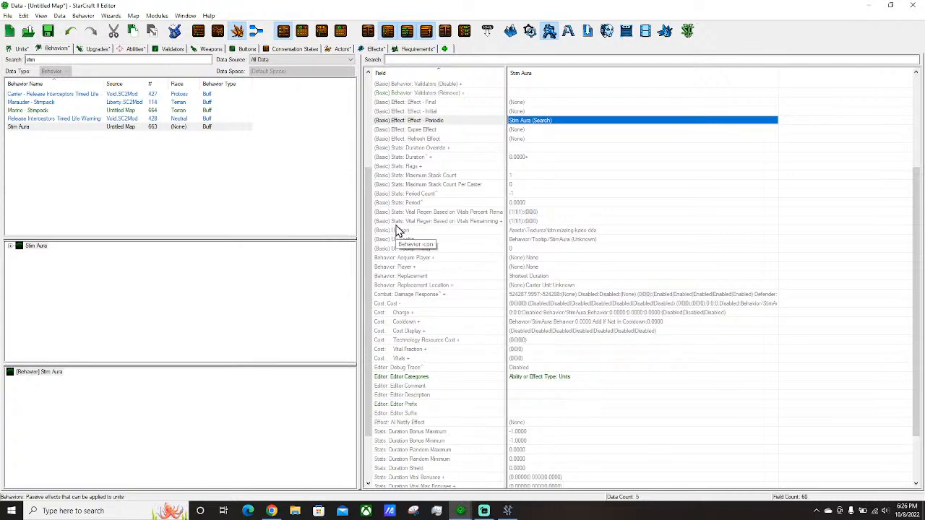
double_click(522, 203)
text(0.2)
key(Return)
scroll(580, 208, up, 1)
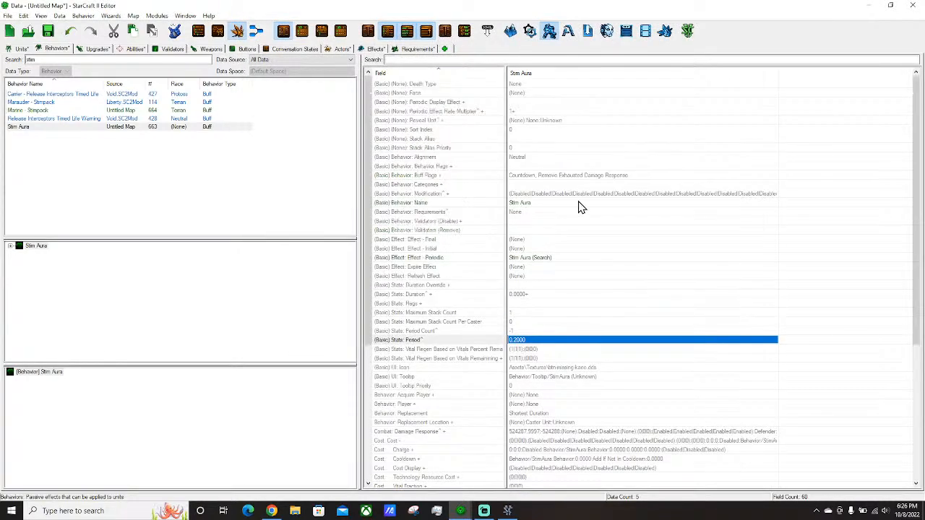
click(568, 378)
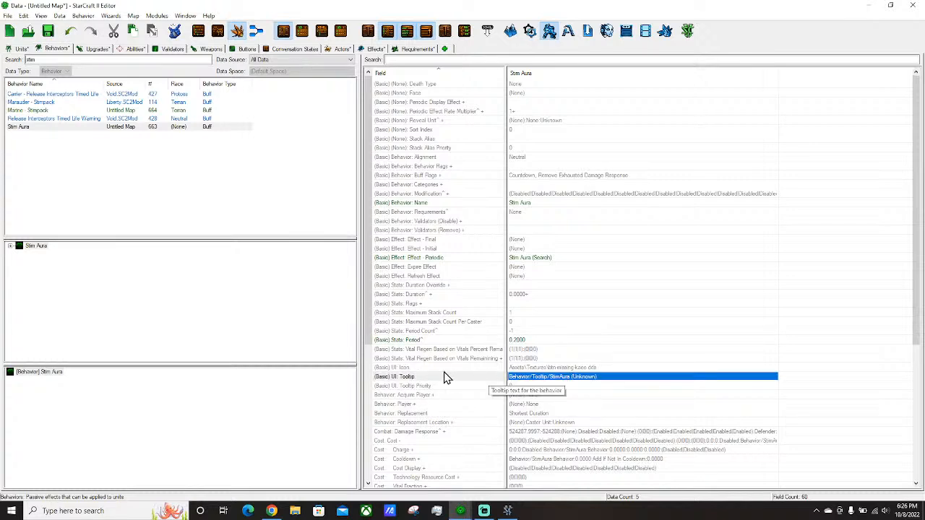
click(593, 368)
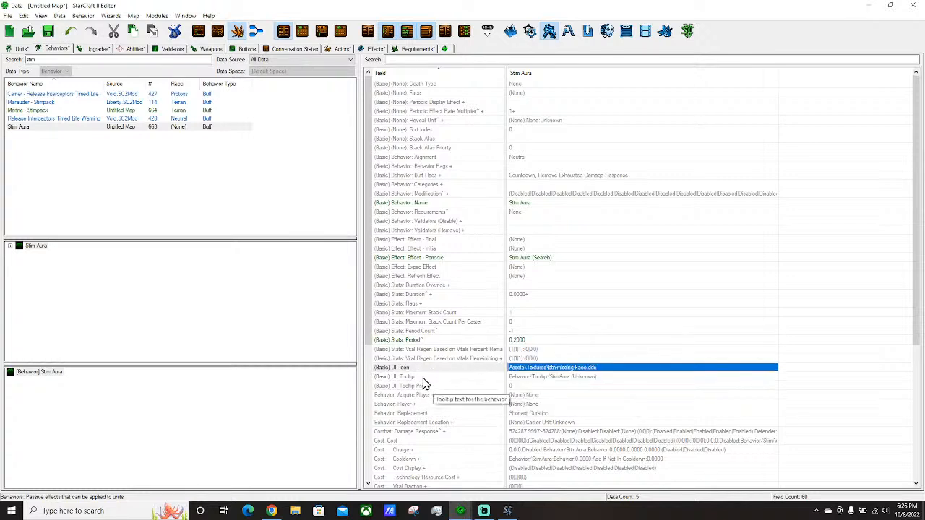
click(528, 378)
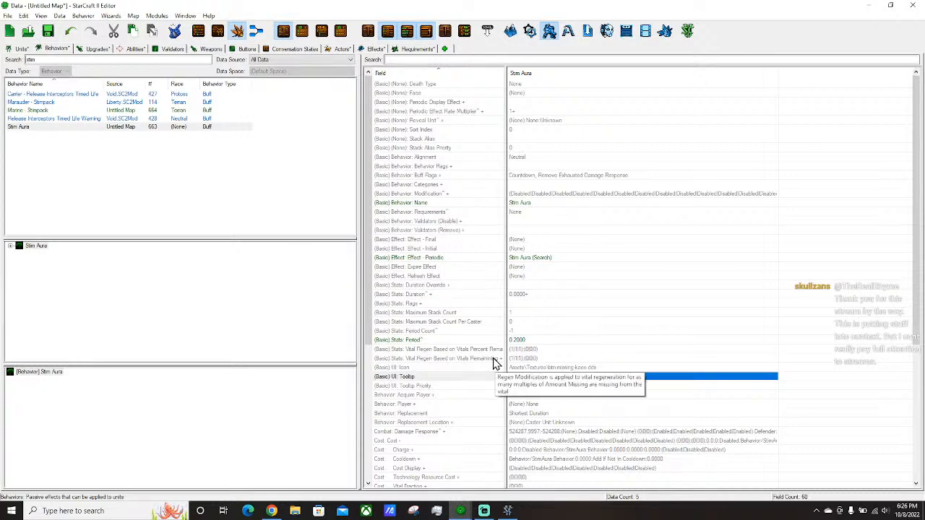
Find the Command Center among the units and add Stim Aura to its behaviors
click(17, 48)
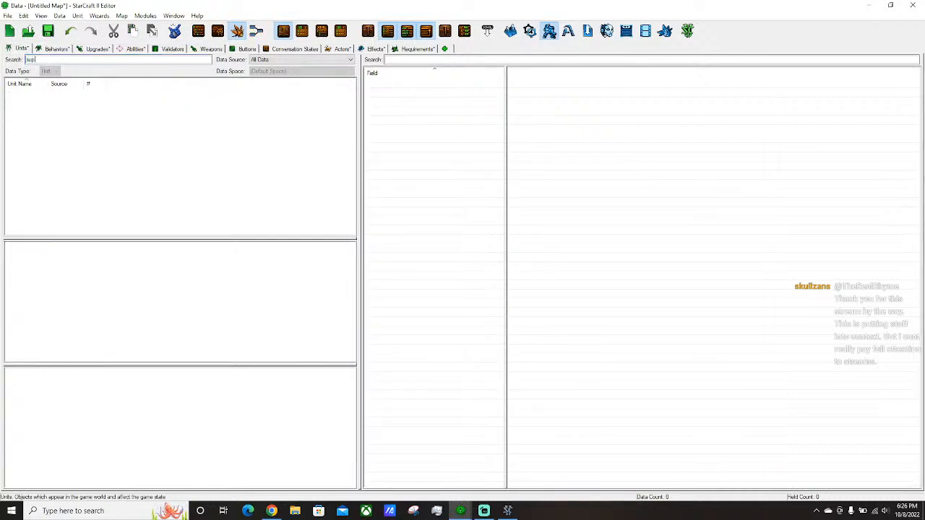
click(61, 111)
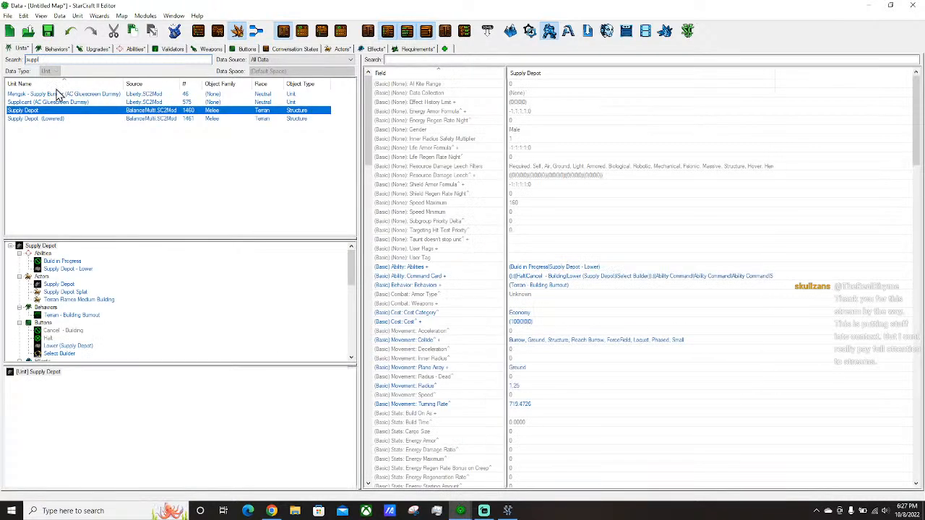
double_click(48, 61)
text(ce)
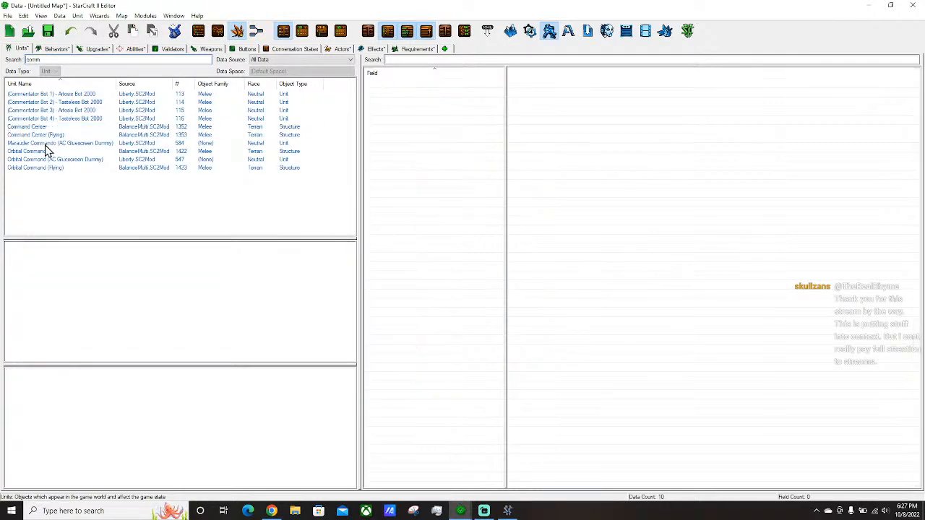
click(29, 128)
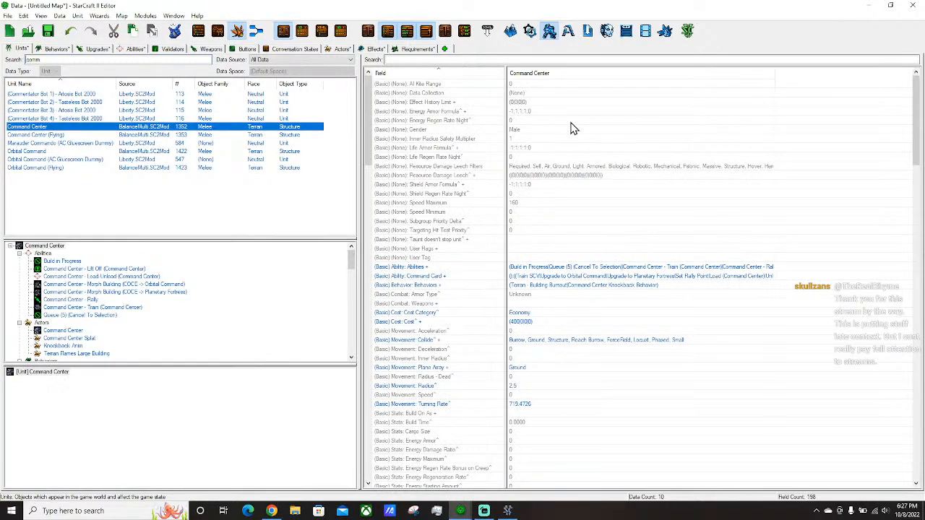
double_click(546, 286)
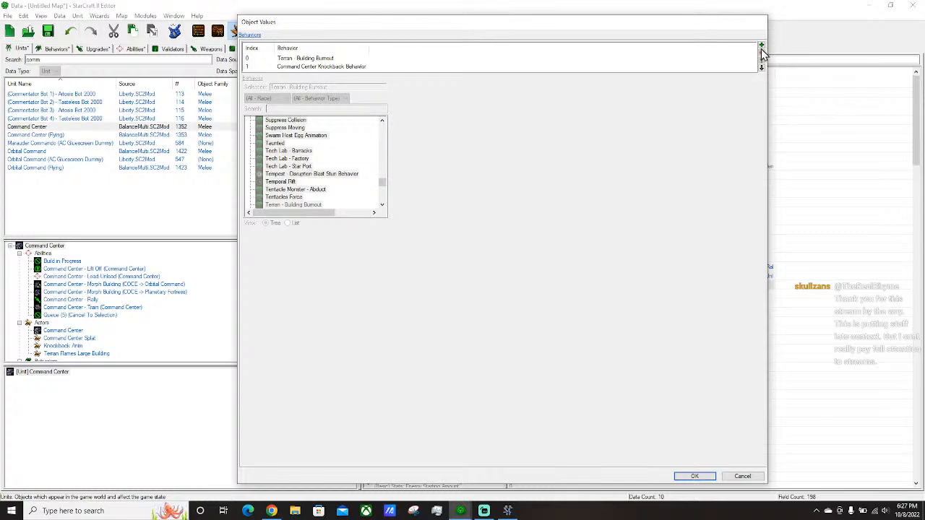
click(349, 117)
text(slow aura)
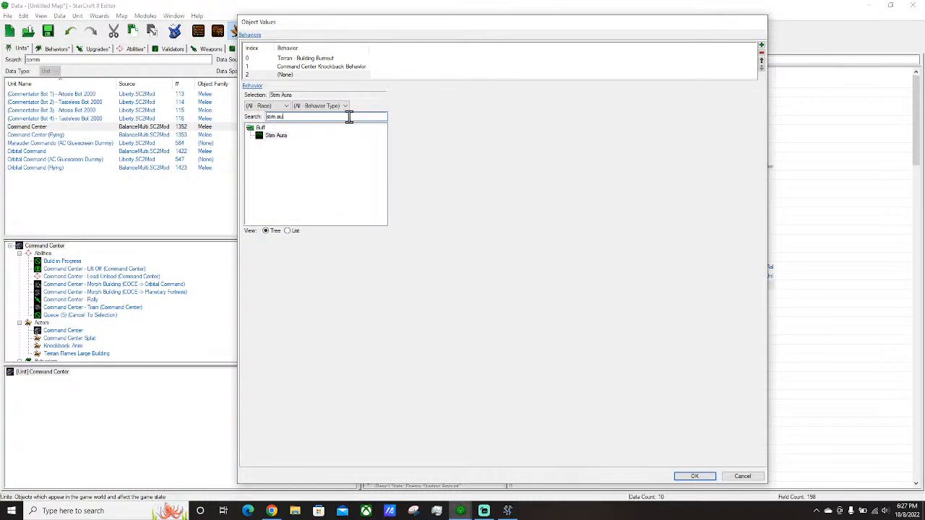
key(Return)
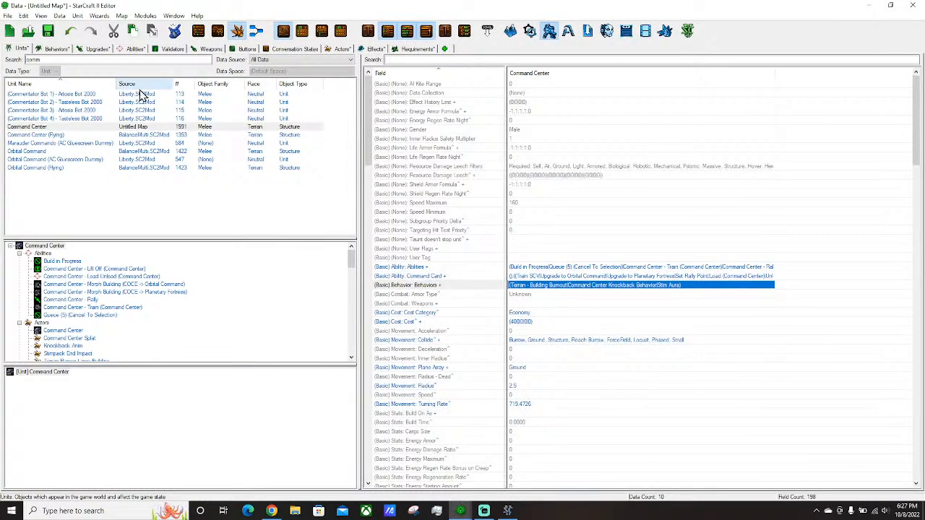
Check the Stim Aura behavior's fields and launch a test of the map
click(58, 48)
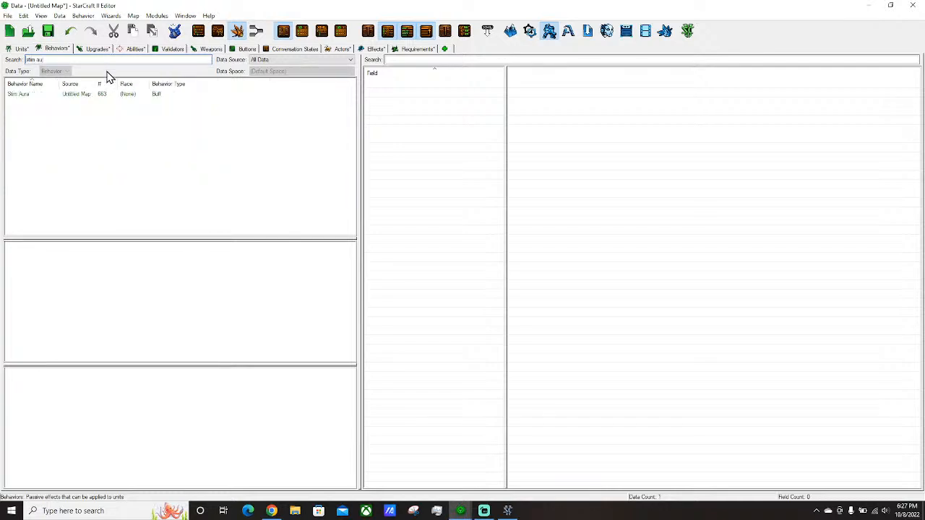
click(77, 95)
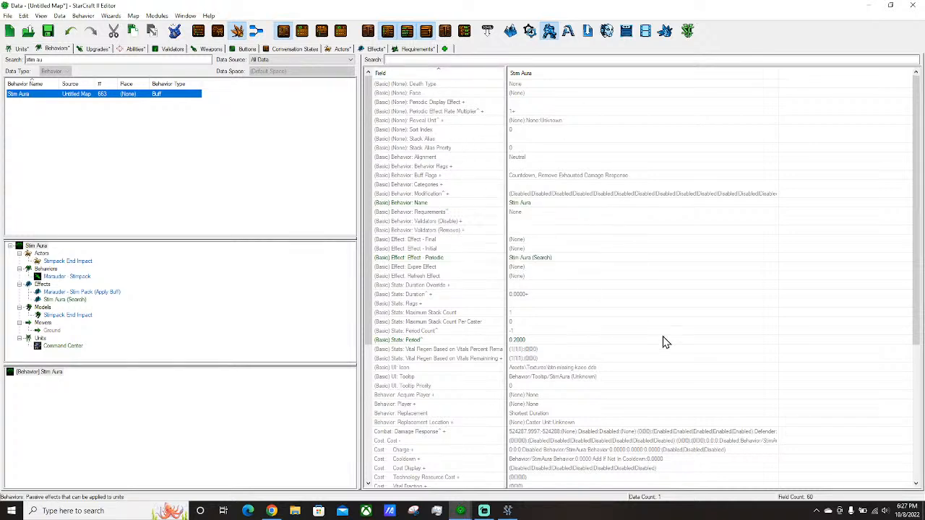
scroll(428, 277, down, 2)
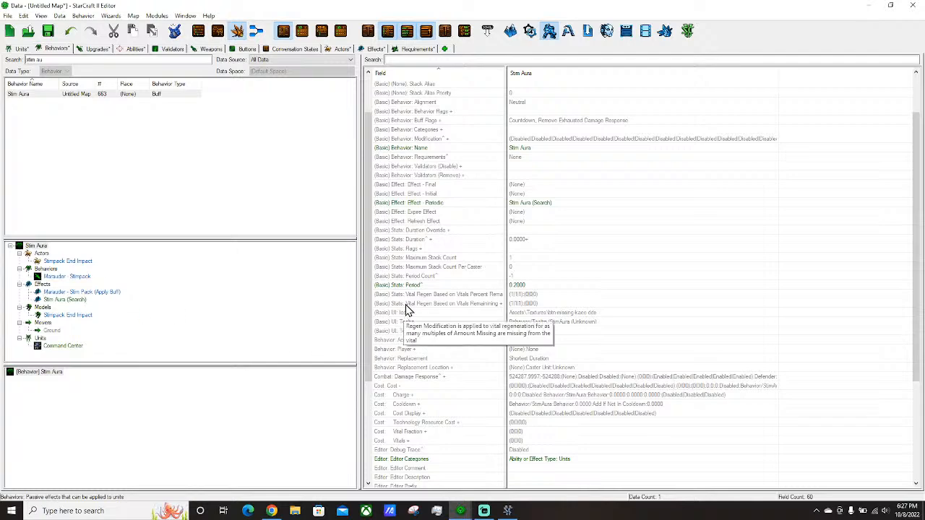
click(688, 29)
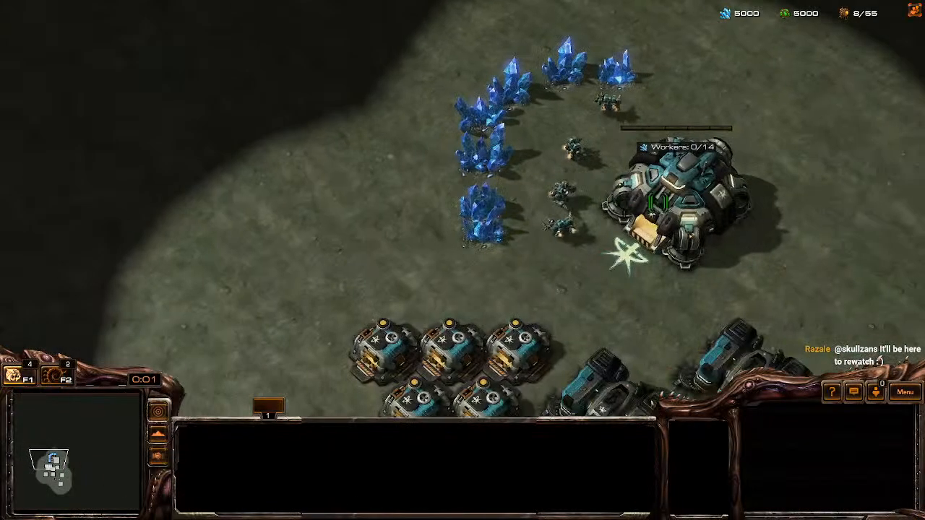
Select an SCV near the mineral fields and move it well away from the Command Center
click(571, 150)
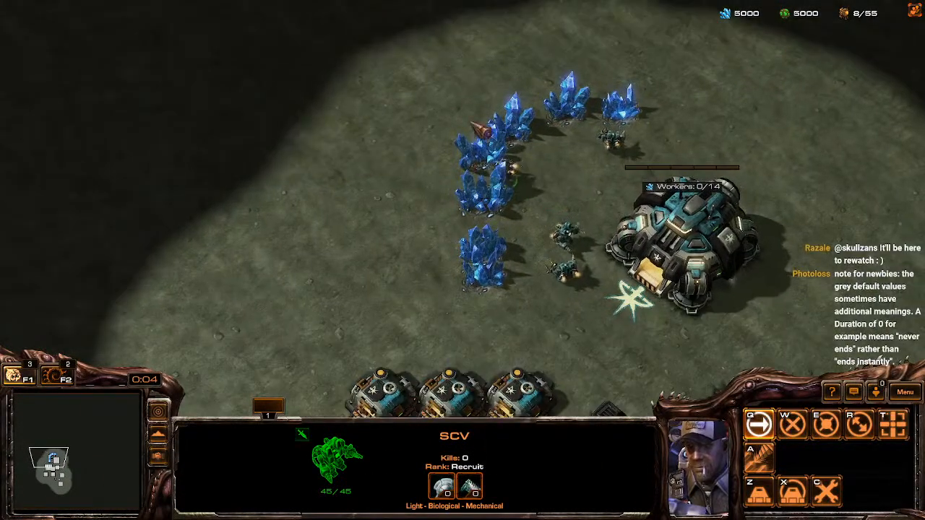
right_click(155, 77)
right_click(361, 74)
right_click(68, 58)
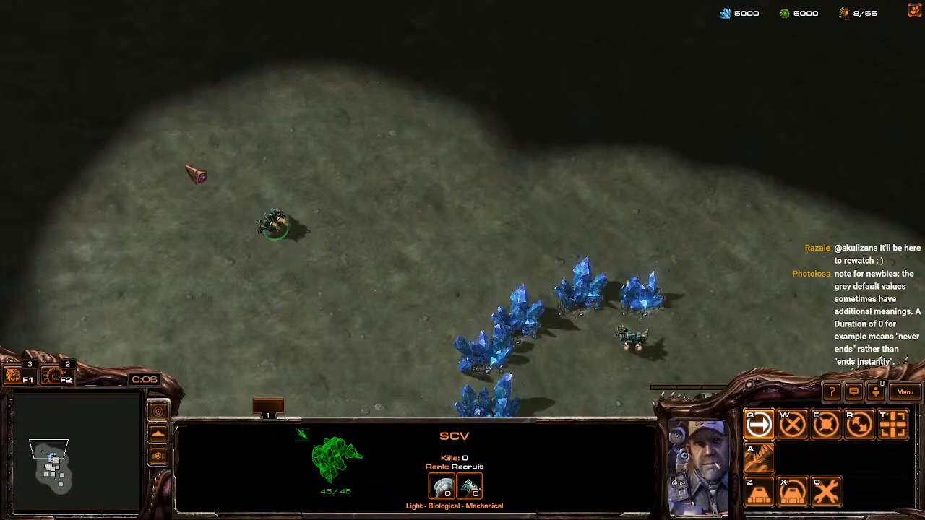
right_click(76, 132)
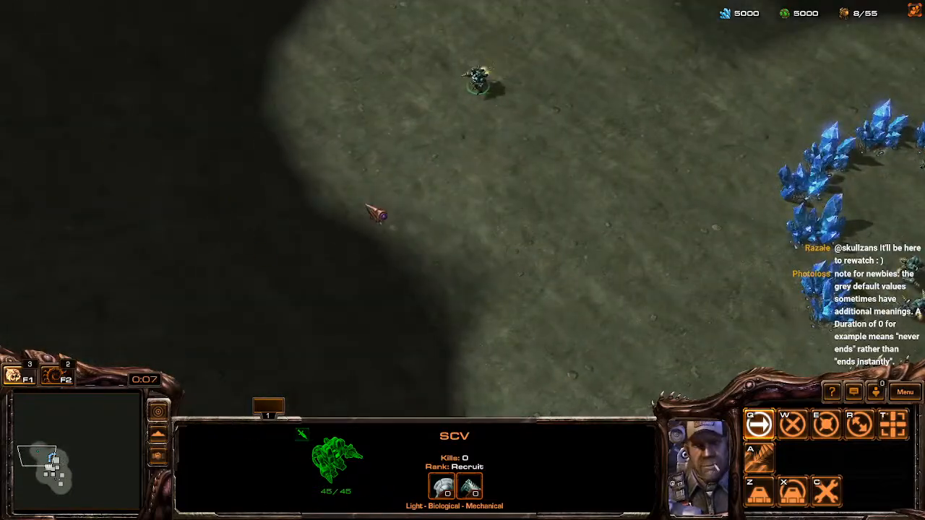
right_click(188, 209)
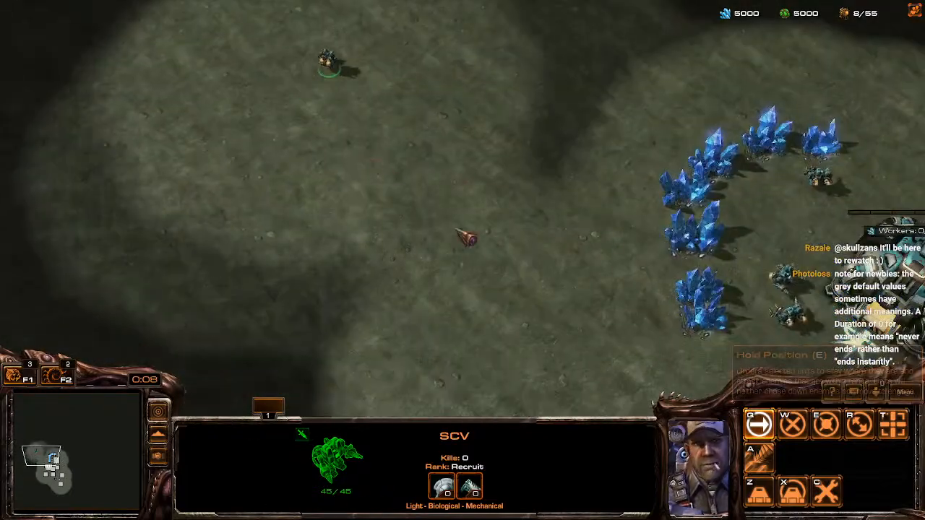
right_click(279, 232)
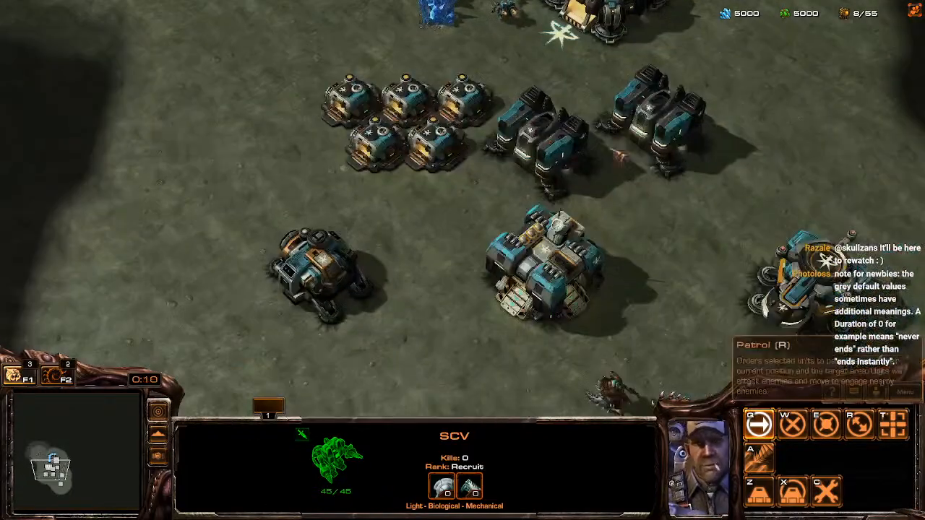
Select a Barracks and train two Marines from it
click(553, 145)
right_click(667, 293)
key(q)
key(q)
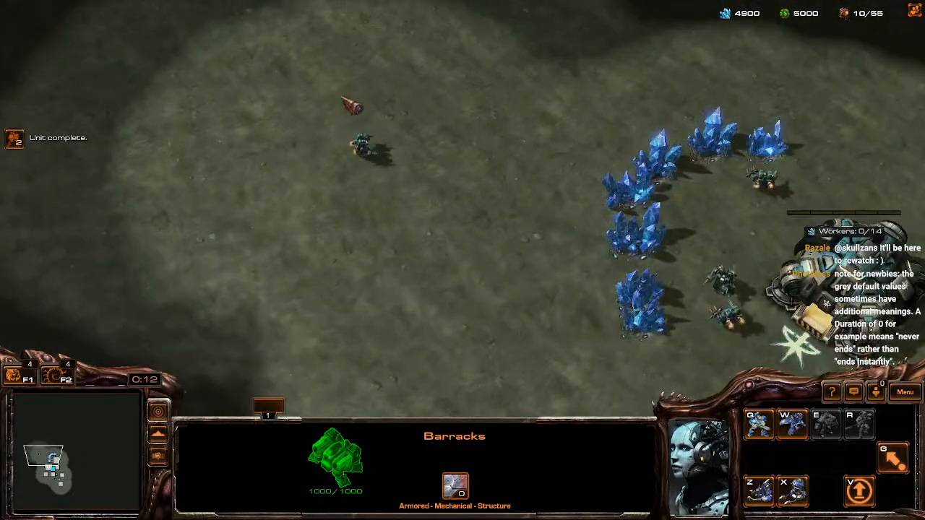
Select the distant SCV, inspect its Stimpack buff, and move it around to watch its speed away from the Command Center
click(369, 138)
right_click(320, 258)
mouse_move(299, 432)
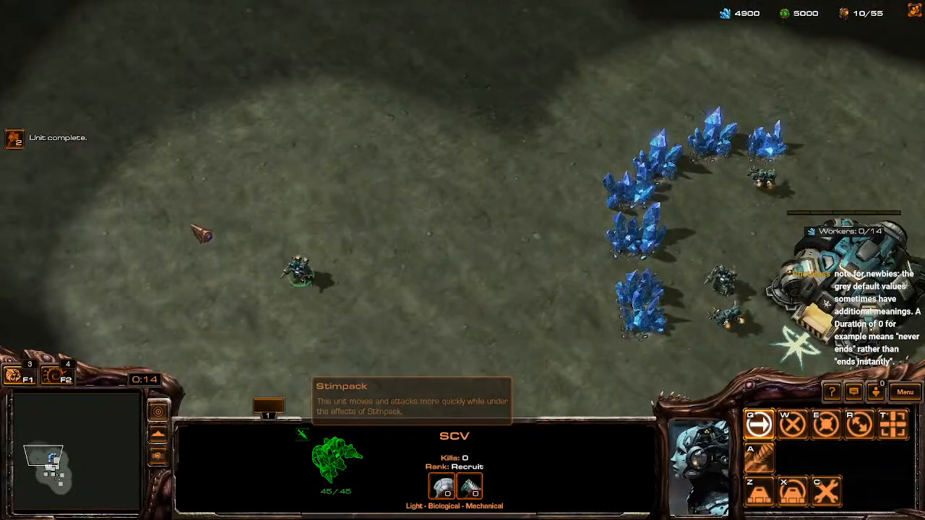
right_click(200, 226)
right_click(280, 262)
right_click(186, 269)
right_click(310, 174)
right_click(323, 352)
right_click(256, 253)
right_click(195, 228)
Send the SCV back to the Command Center to test the aura at close range
right_click(802, 289)
right_click(751, 260)
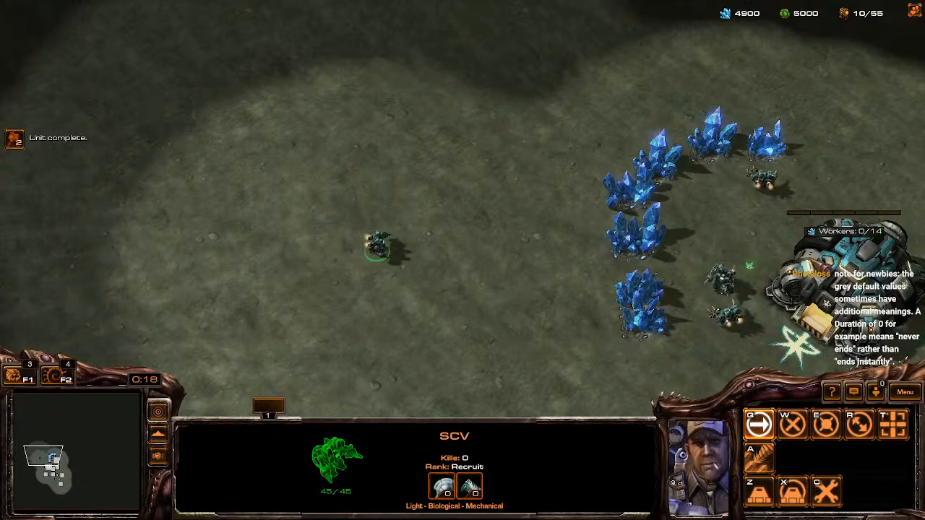
right_click(592, 289)
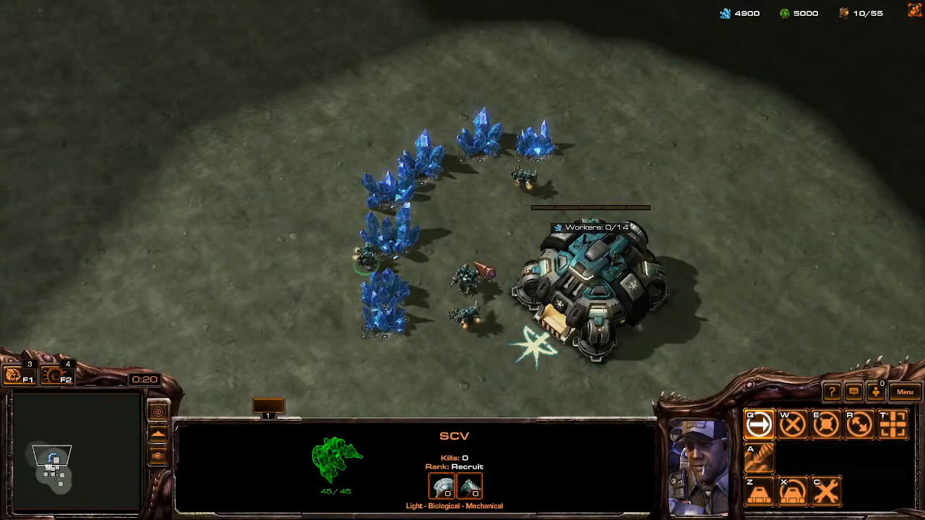
Move the SCV around near the Command Center to test the aura, send it to mine, and select all four SCVs
right_click(149, 188)
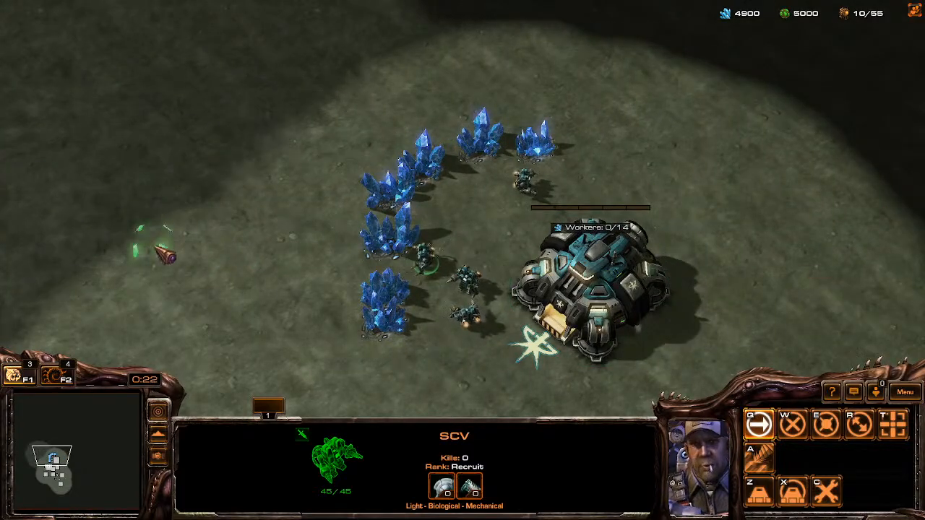
right_click(644, 125)
right_click(235, 258)
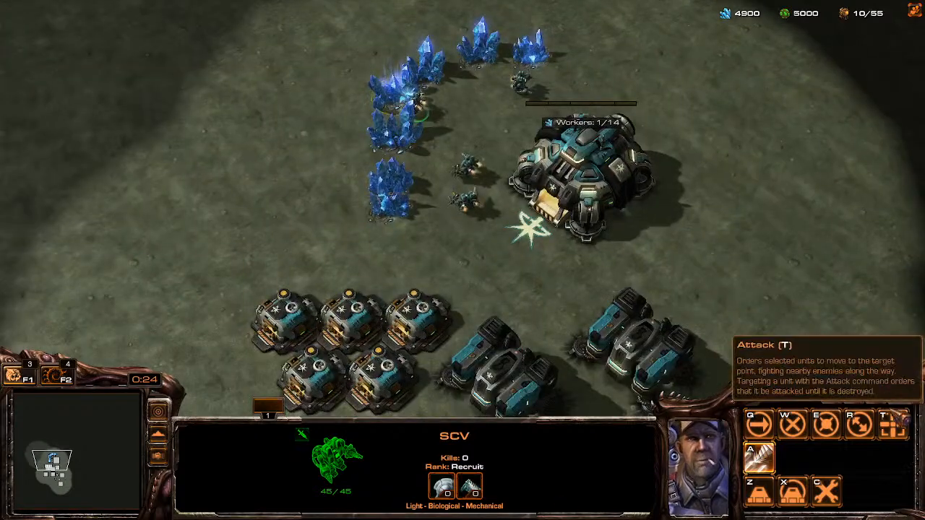
click(905, 392)
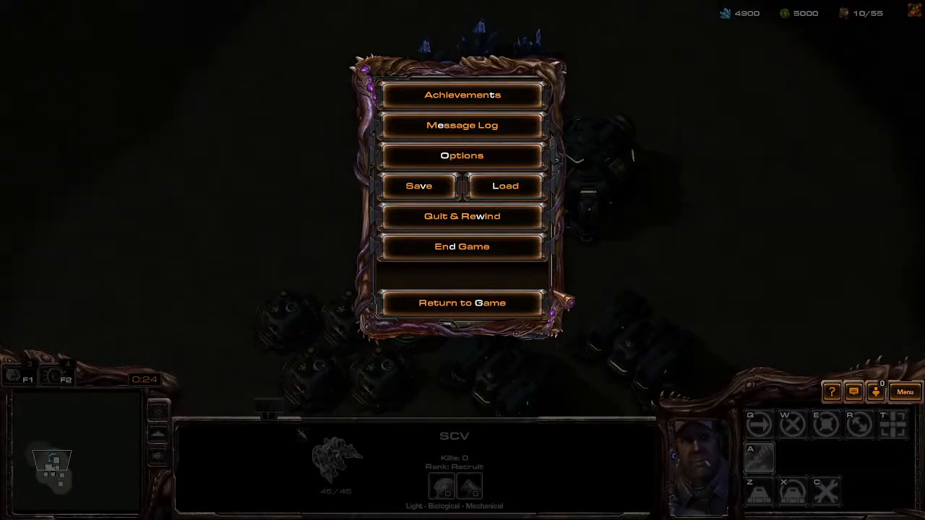
click(462, 302)
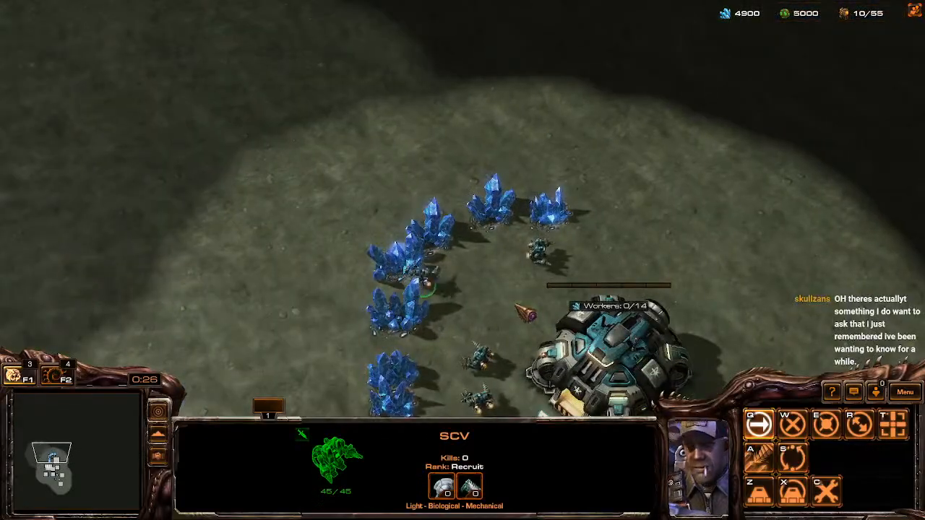
drag(397, 224, 859, 462)
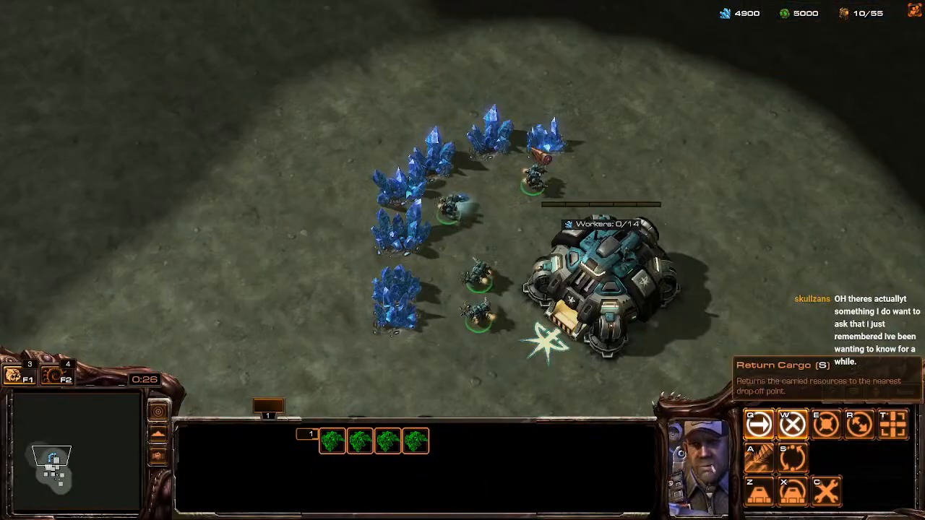
Switch from the test game to the Terrain editor and place three Tempests for Player 1 on the ground around the base buildings
key(alt+Tab)
key(alt+Tab)
key(alt+Tab)
key(alt+Tab)
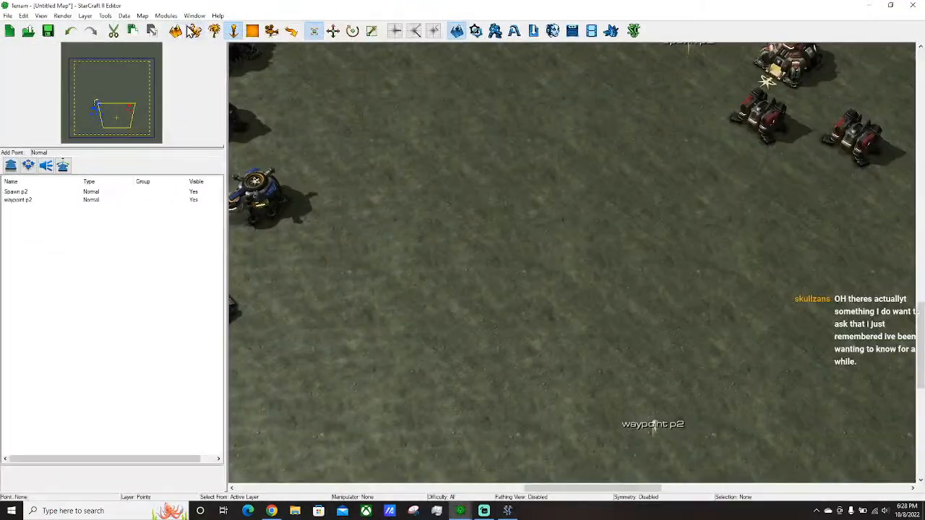
click(193, 30)
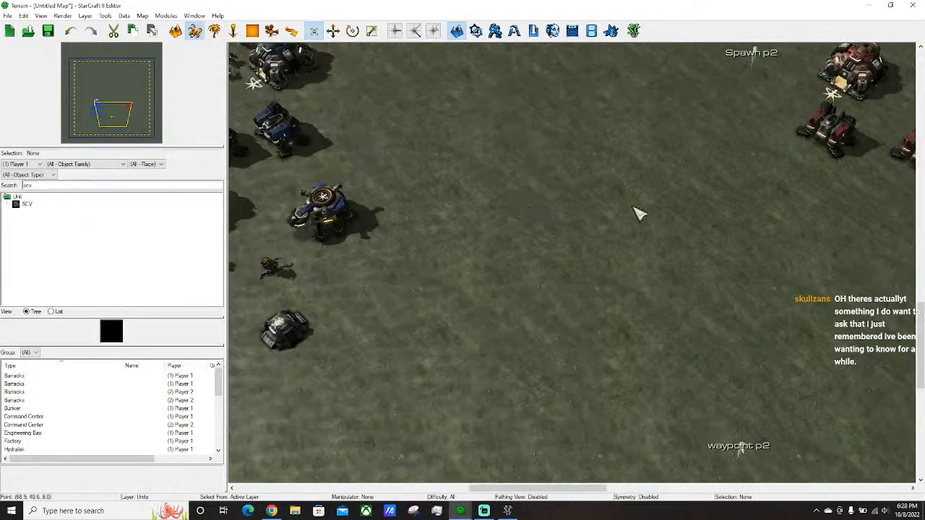
text(tempest)
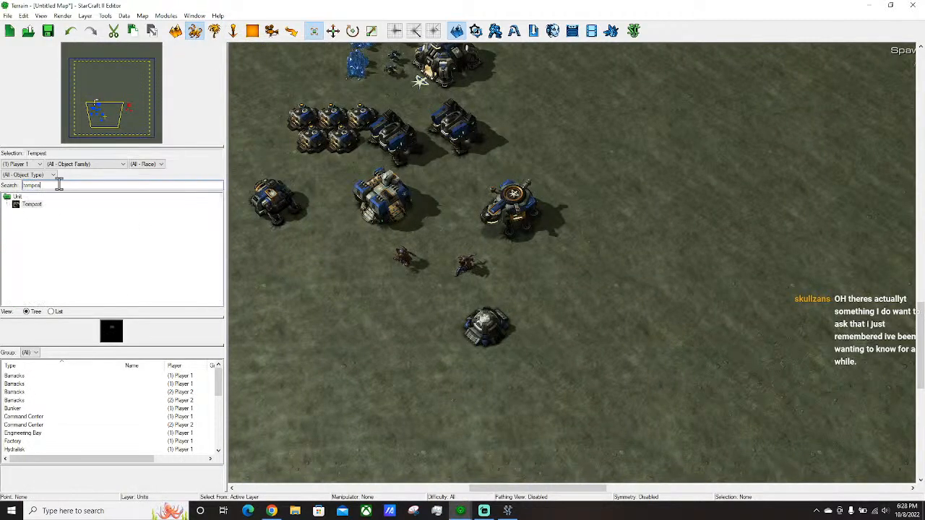
click(26, 208)
click(574, 165)
click(458, 296)
click(538, 368)
key(Escape)
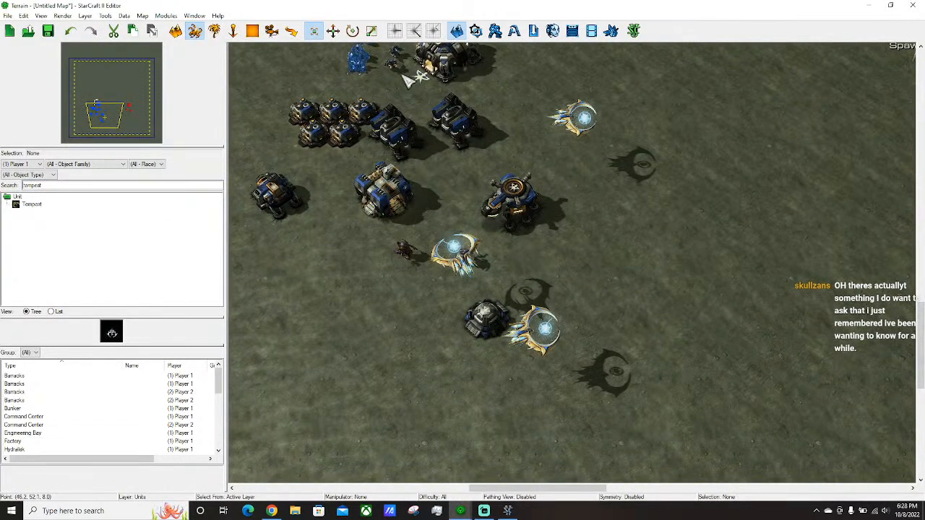
Search the weapon data for "tempest" and inspect the Resonance Coil weapon and its Tempest Launch Missile (Ground) effect
click(495, 30)
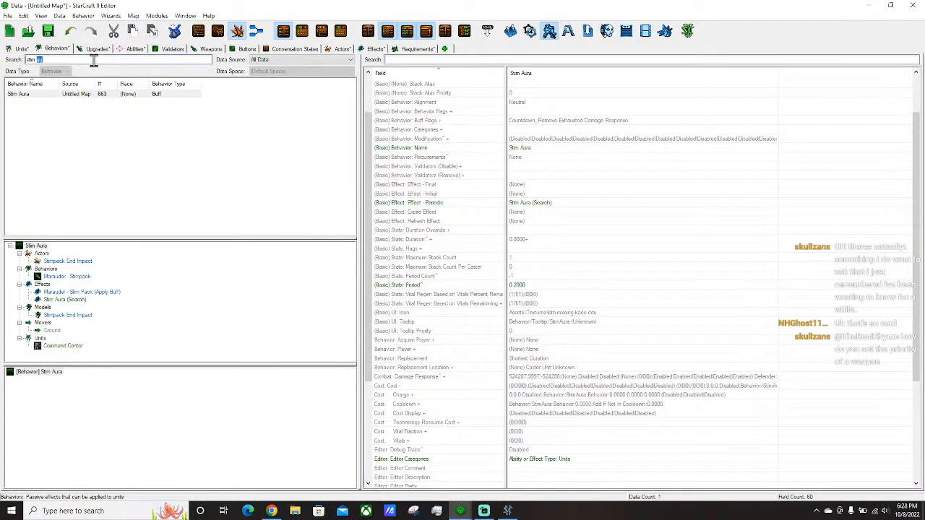
text(tempest)
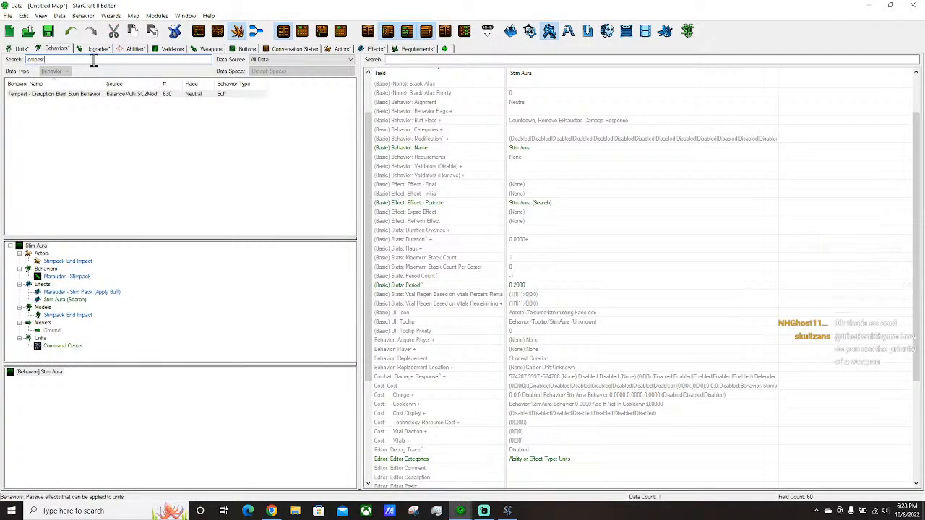
click(206, 49)
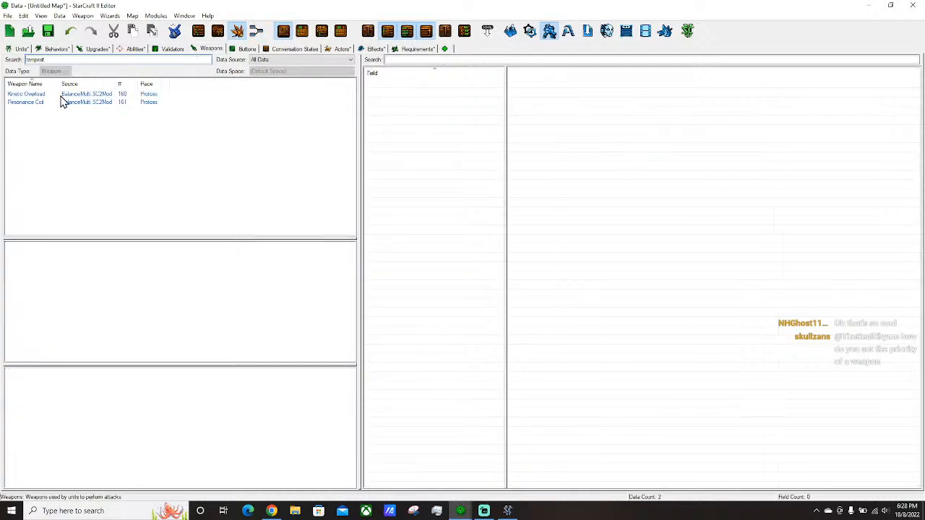
click(42, 102)
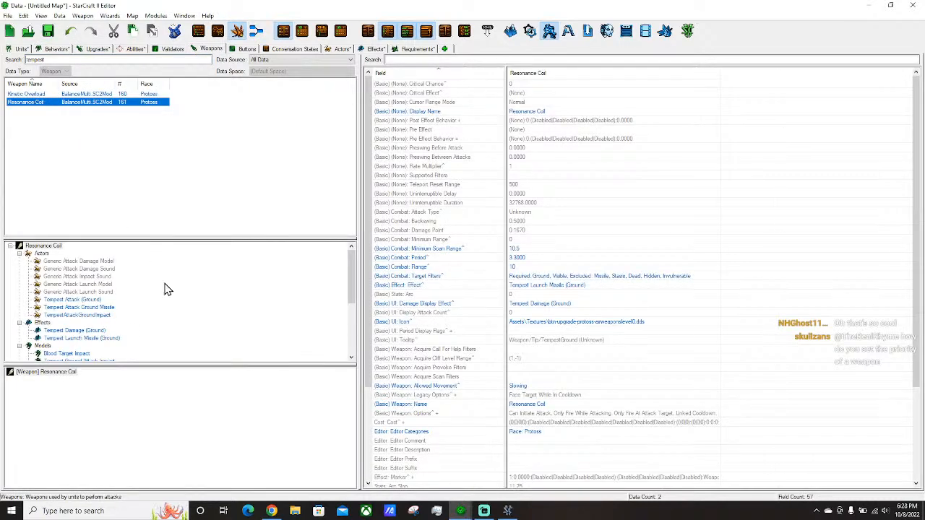
click(112, 312)
scroll(116, 307, down, 2)
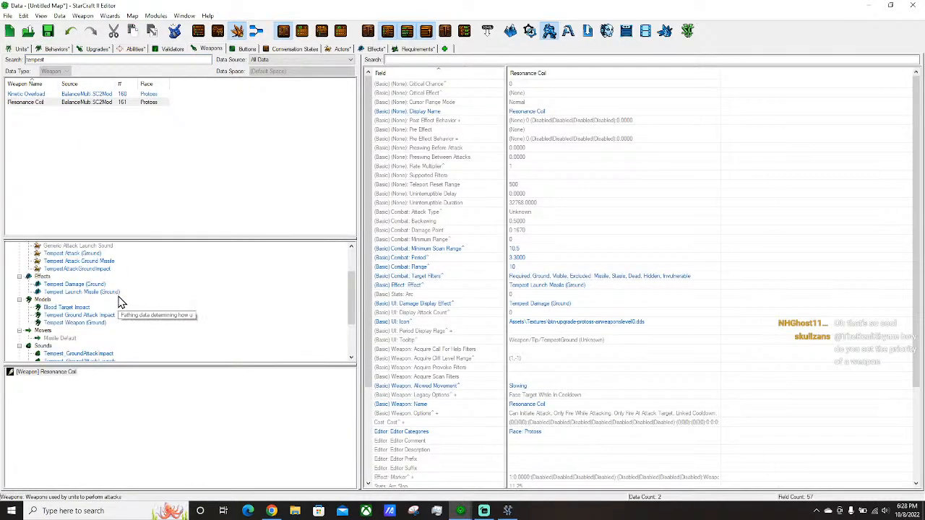
click(101, 293)
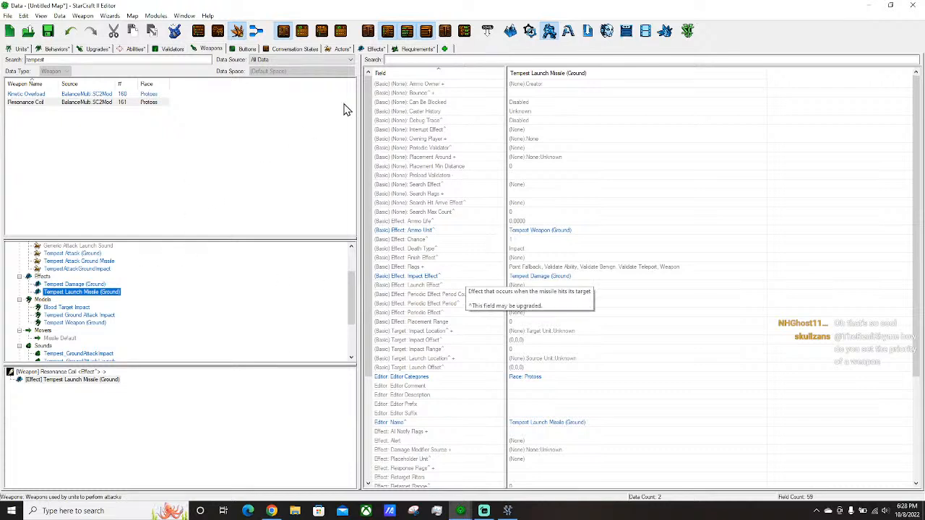
Examine the impact fields of the Tempest Launch Missile and Tempest Launch Missile (Ground) effects in the effect data
click(376, 50)
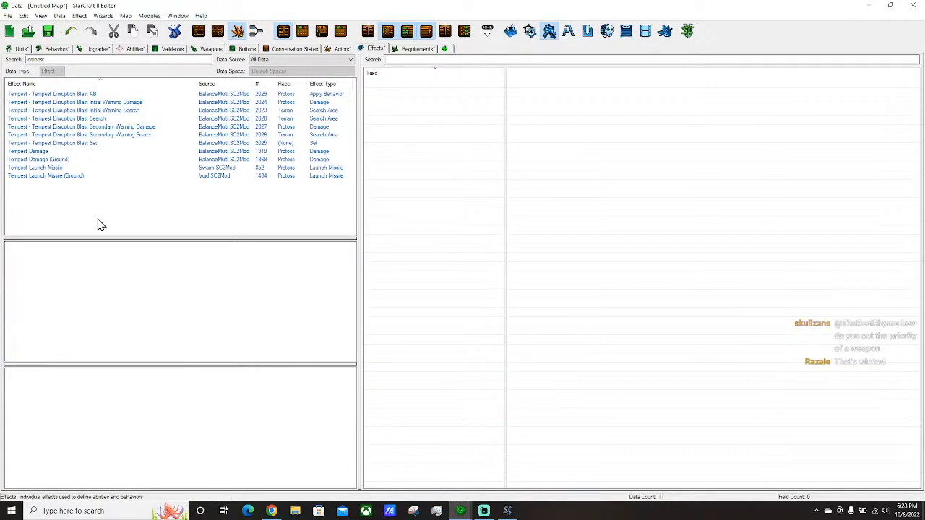
click(70, 167)
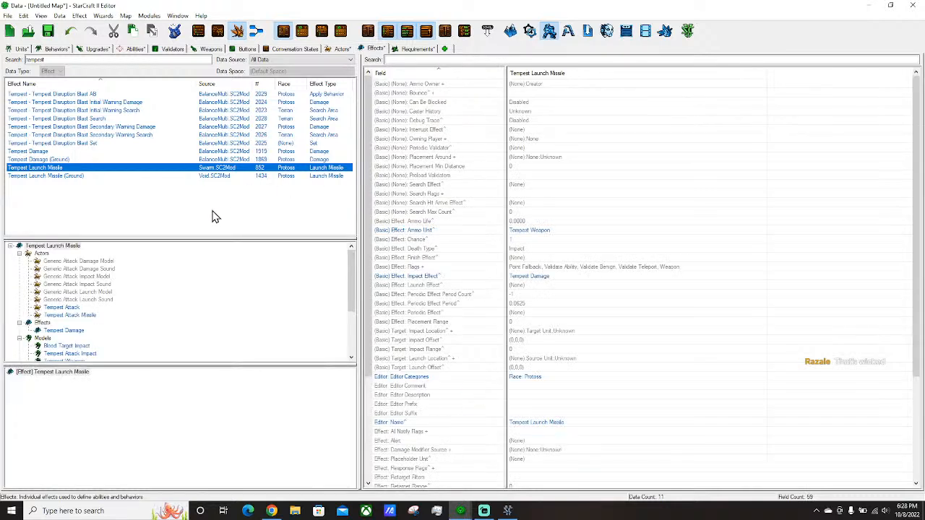
click(83, 177)
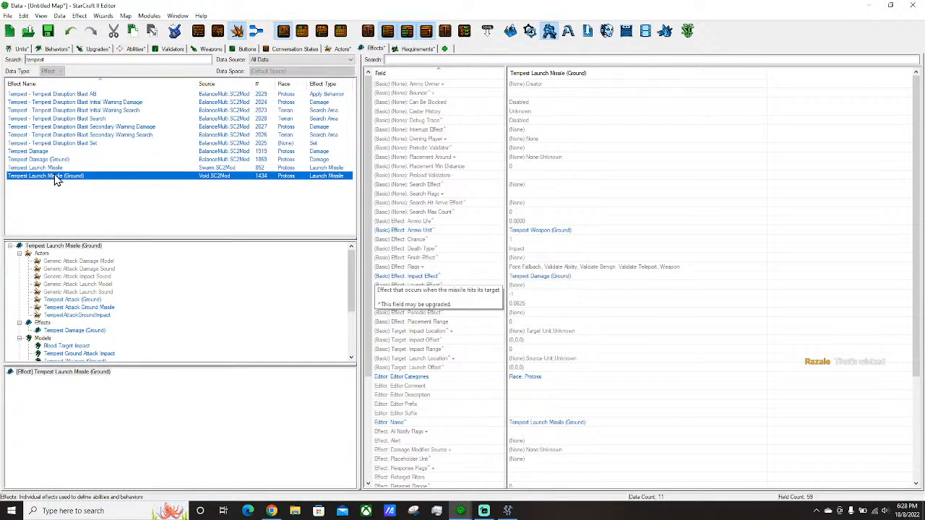
right_click(267, 210)
click(89, 176)
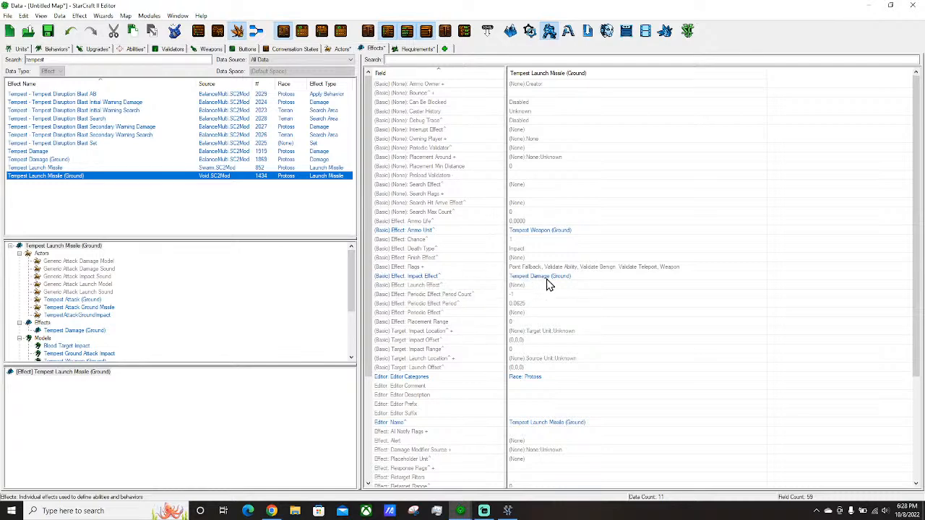
Create a new effect named Tempest Missile Impact Set with the effect type Set
right_click(63, 178)
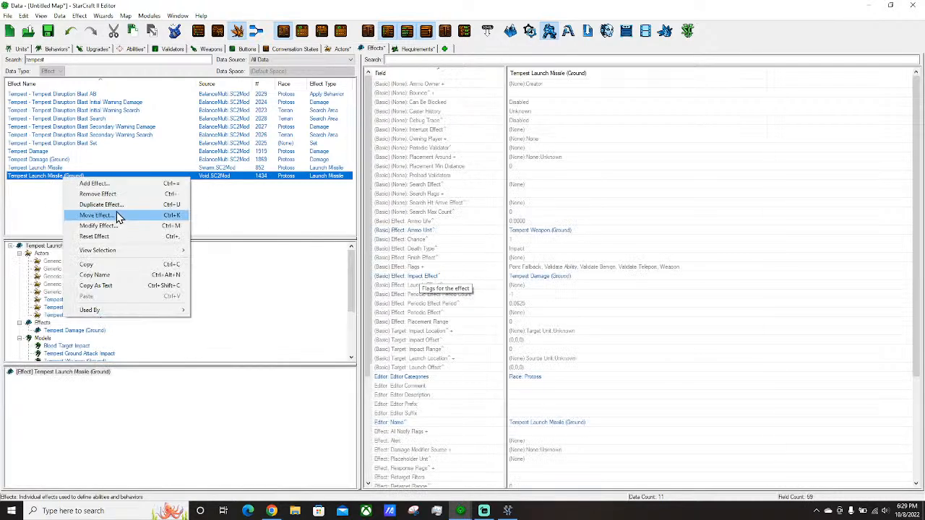
click(108, 182)
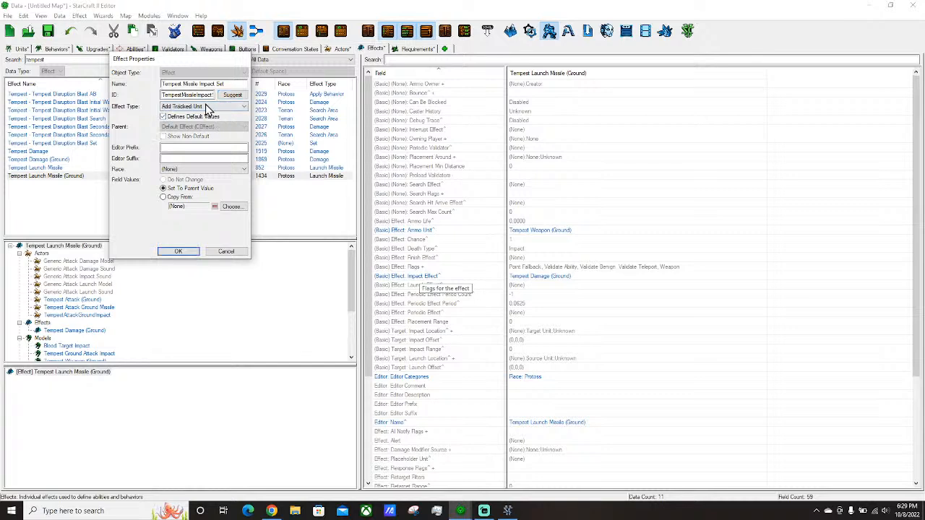
click(207, 108)
click(203, 108)
click(193, 108)
scroll(195, 137, down, 1)
text(set)
key(Return)
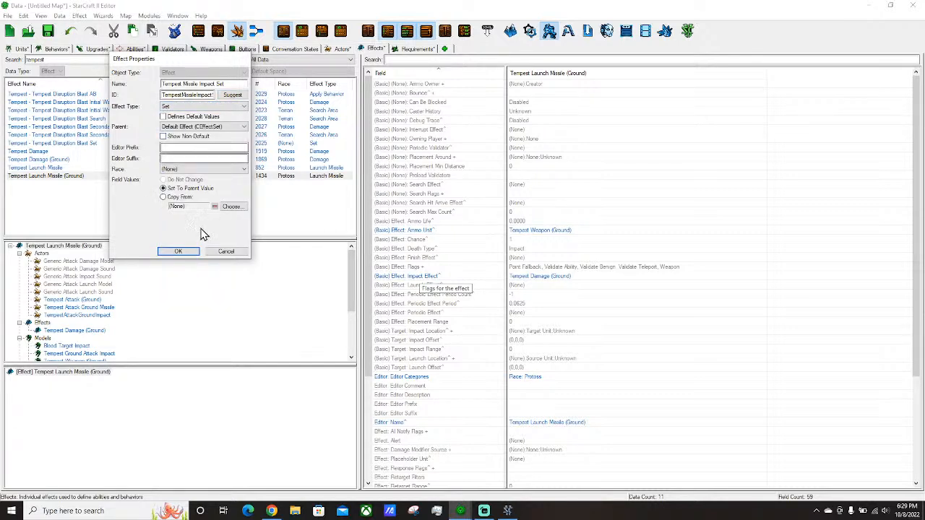
click(190, 255)
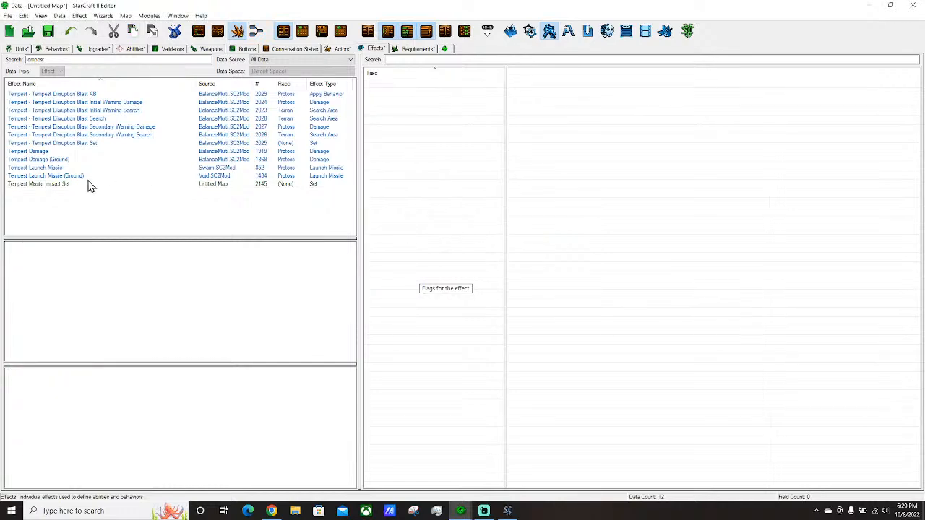
Add Tempest Damage (Ground) to the effects of Tempest Missile Impact Set
click(536, 121)
click(543, 184)
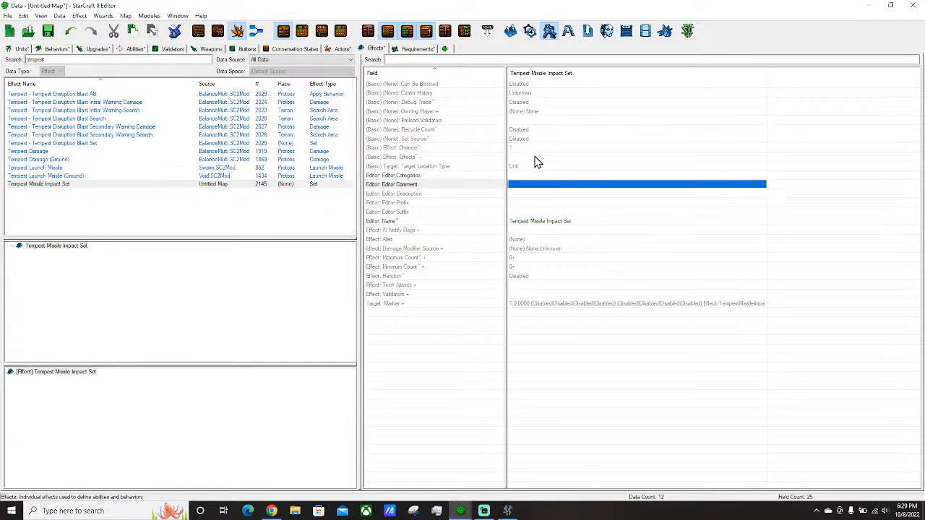
click(533, 156)
double_click(533, 156)
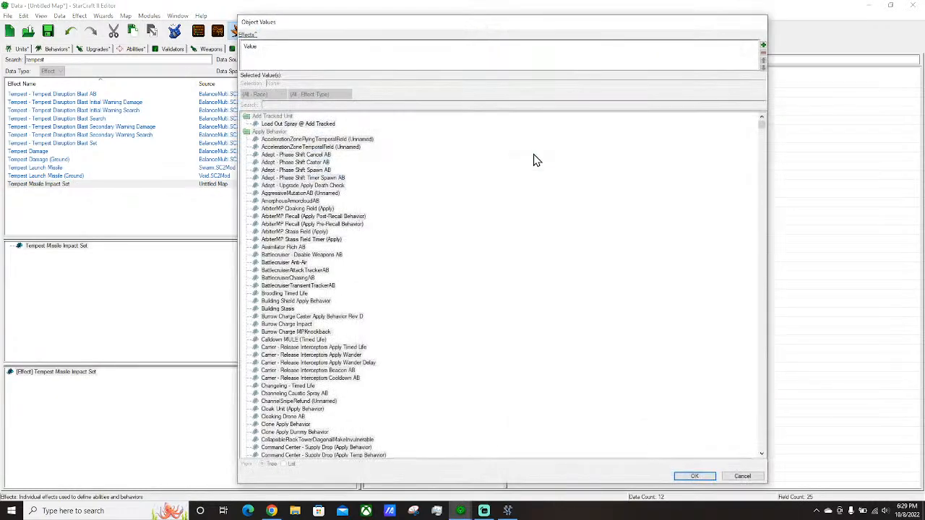
click(763, 46)
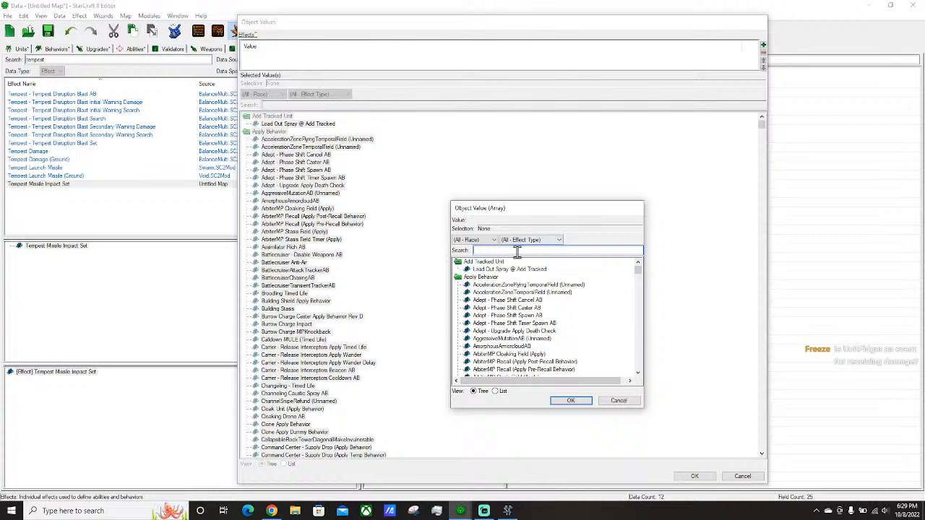
text(tempest da)
click(519, 277)
click(578, 403)
click(695, 477)
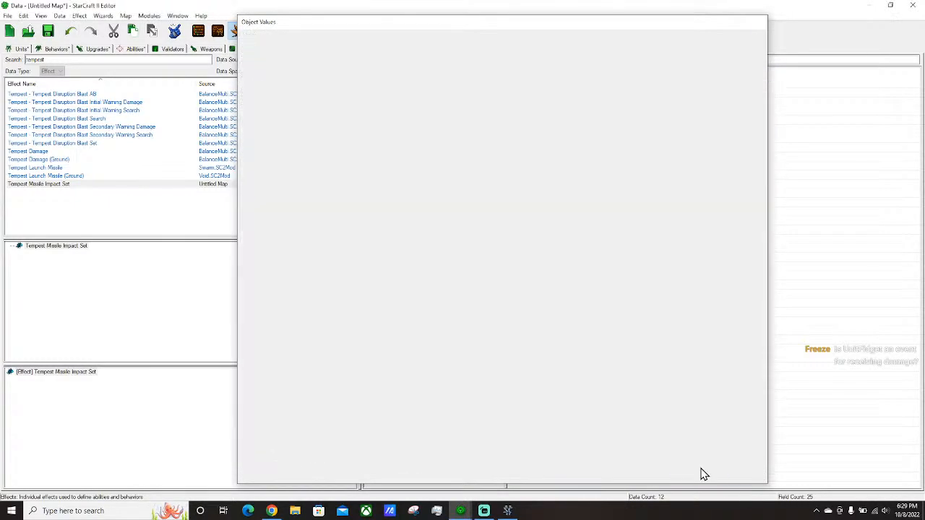
Add High Templar - Psi Storm (Persistent) as a second effect in Tempest Missile Impact Set
click(539, 159)
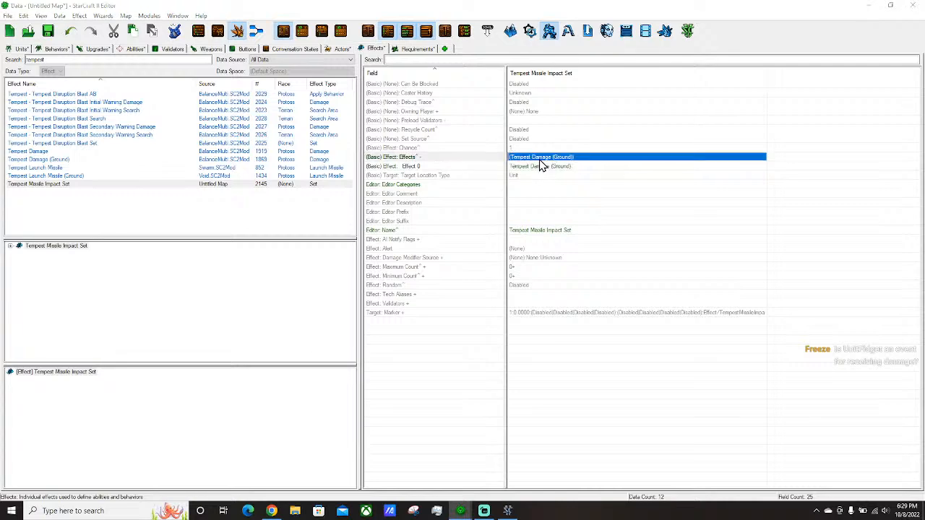
click(762, 45)
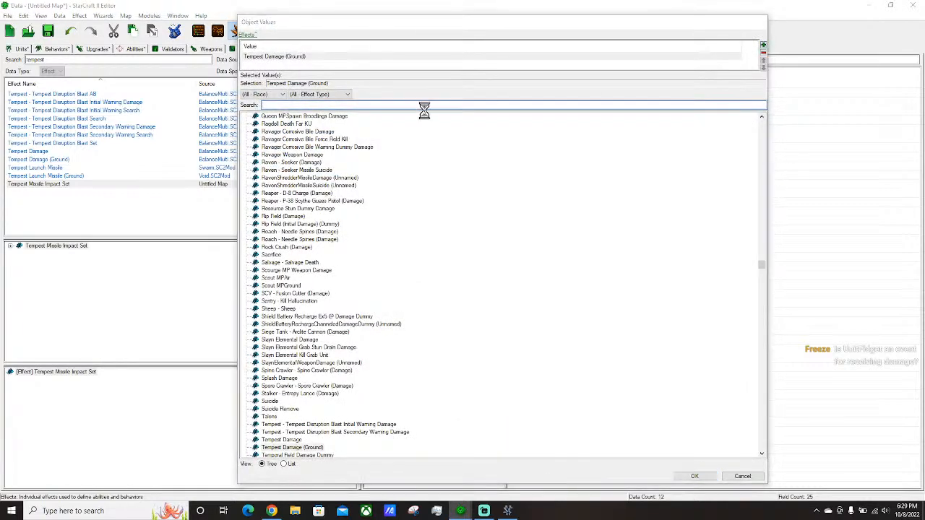
text(psi)
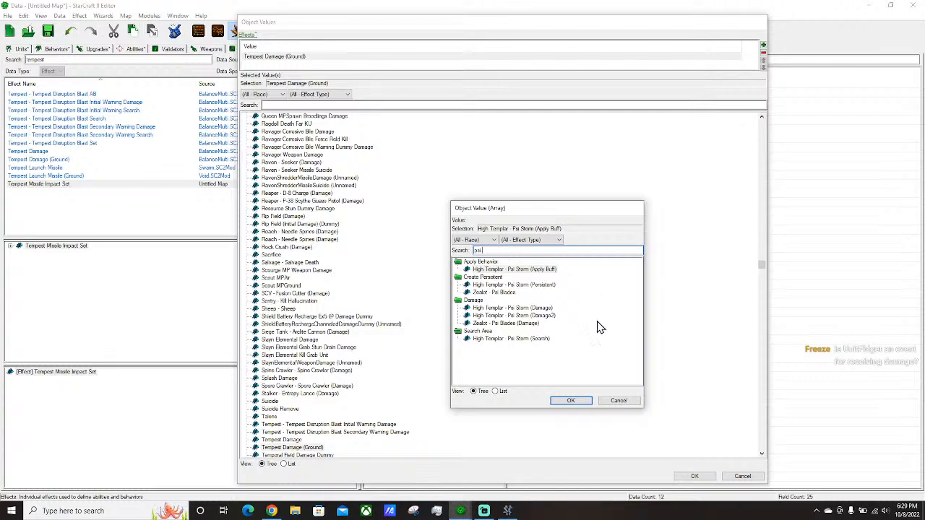
click(534, 285)
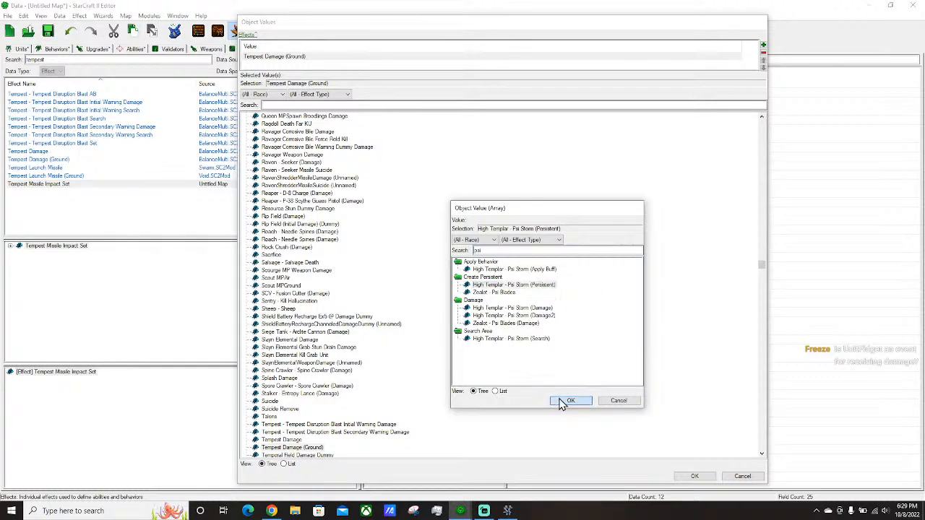
click(564, 401)
click(696, 476)
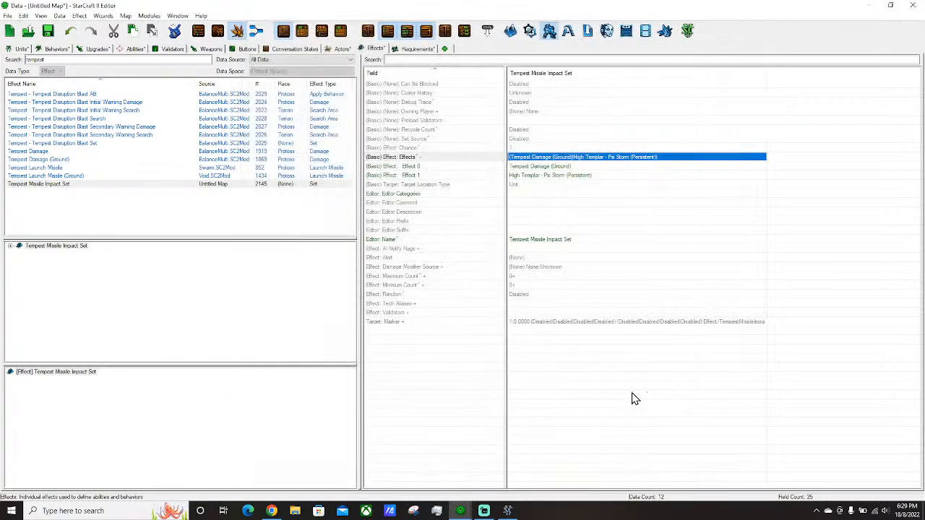
Set the impact effect of Tempest Launch Missile (Ground) to Tempest Missile Impact Set
click(76, 176)
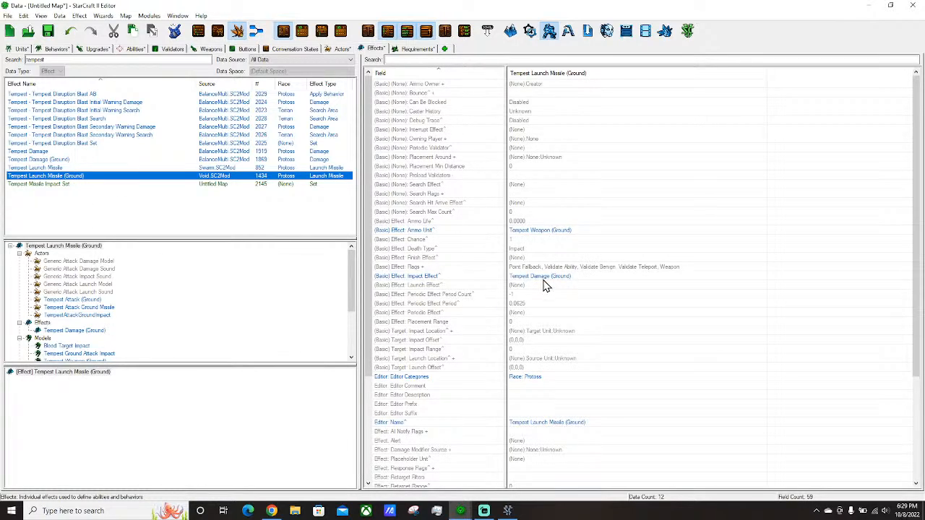
click(543, 278)
double_click(543, 276)
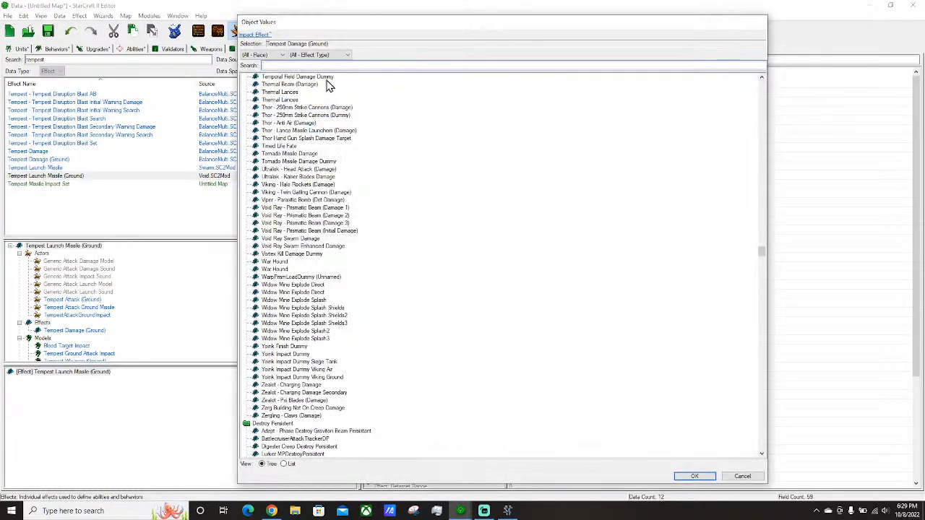
text(tempest missi)
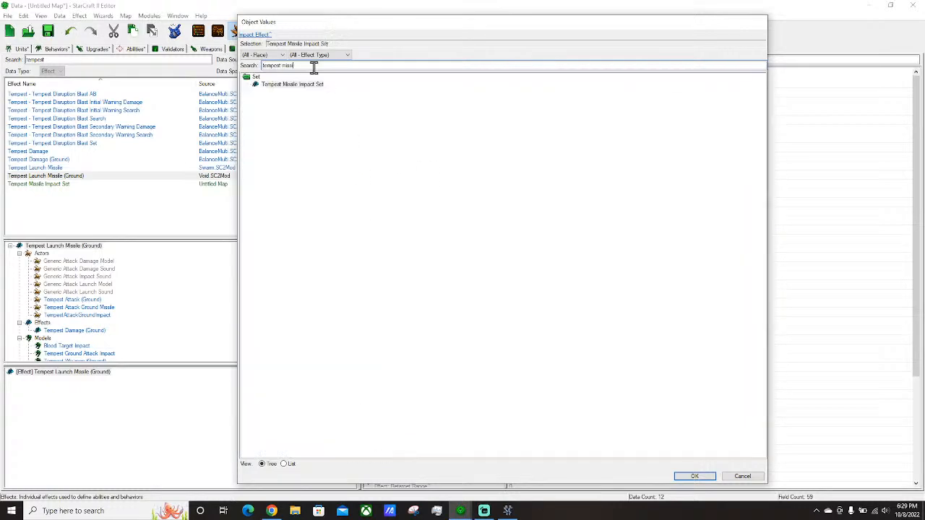
key(Return)
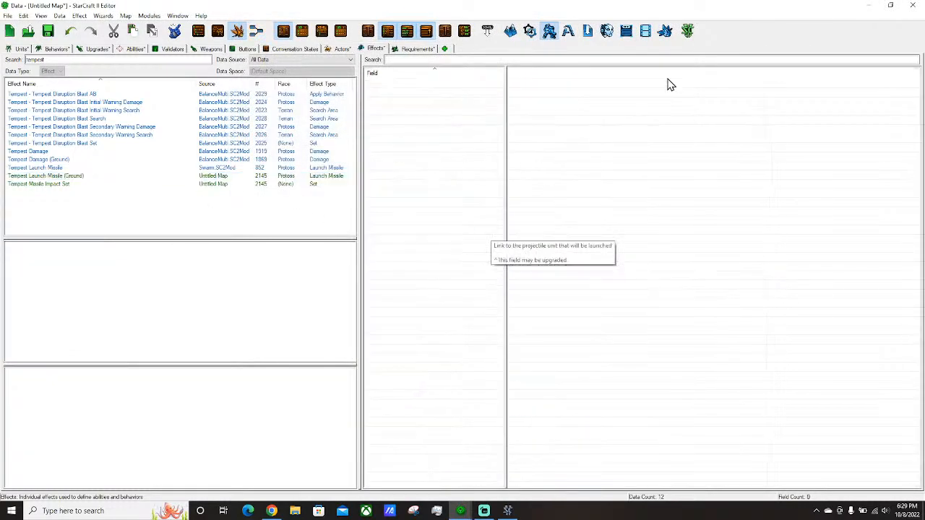
click(109, 177)
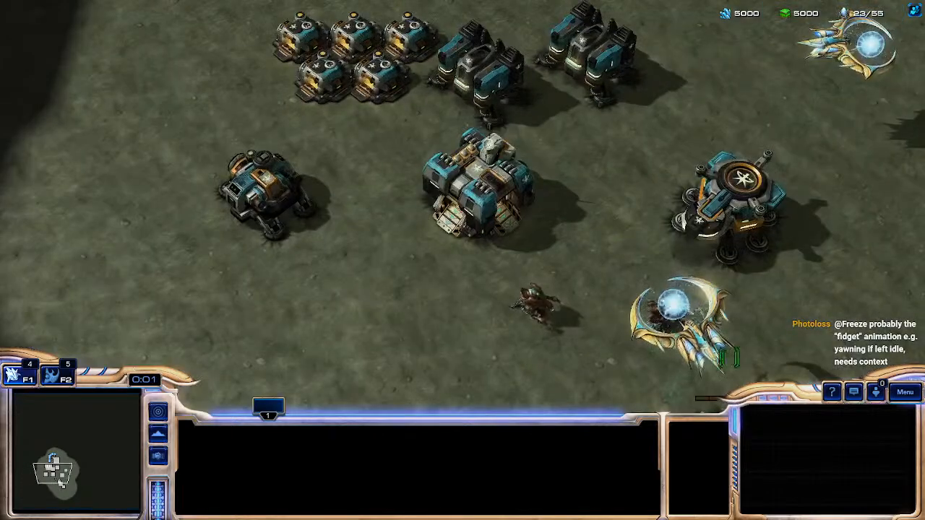
Select both Tempests in the running test map and send them away from the allied Terran units
click(681, 305)
right_click(819, 357)
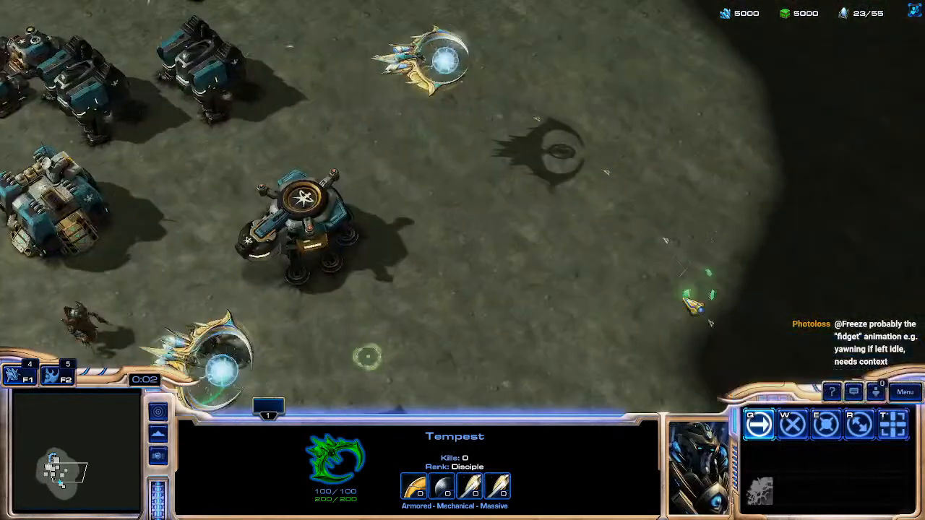
right_click(713, 233)
double_click(334, 324)
right_click(827, 266)
right_click(734, 268)
right_click(766, 263)
Repeatedly order the two Tempests to attack toward the enemy ground units to test the Psi Storm on missile impact
key(t)
click(716, 122)
key(t)
click(640, 163)
key(t)
click(701, 179)
key(t)
click(512, 162)
key(t)
click(544, 135)
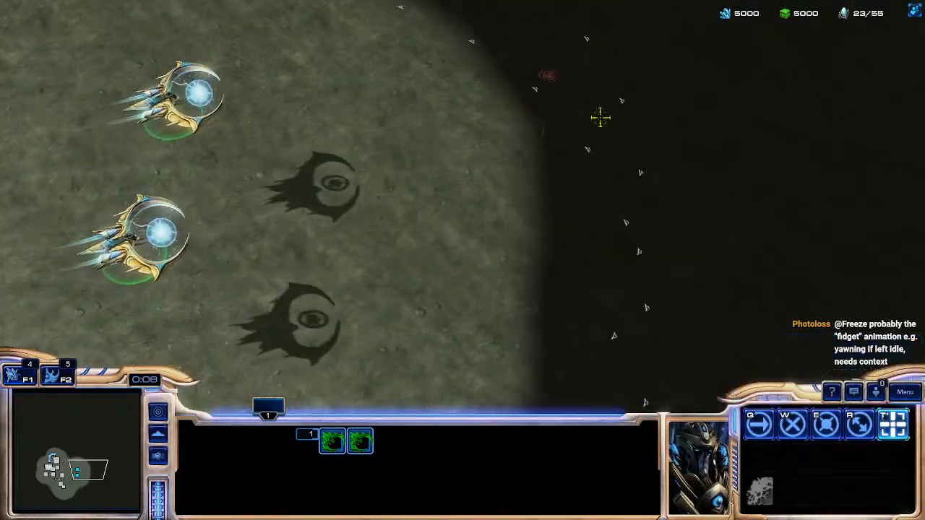
key(t)
click(597, 120)
key(t)
click(554, 125)
key(t)
click(546, 199)
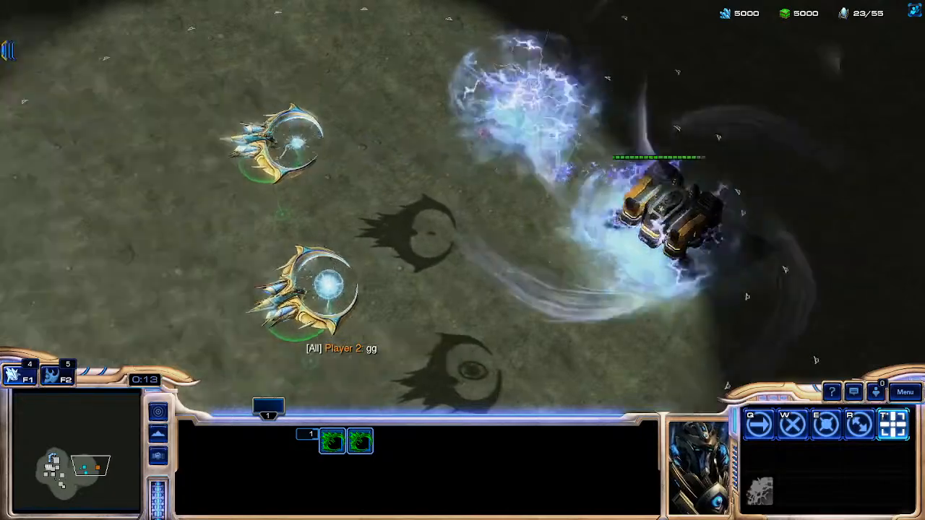
Give the Tempests another attack order and pull them back, pausing and resuming the test game
right_click(502, 116)
right_click(475, 91)
key(t)
click(526, 186)
right_click(247, 203)
right_click(237, 240)
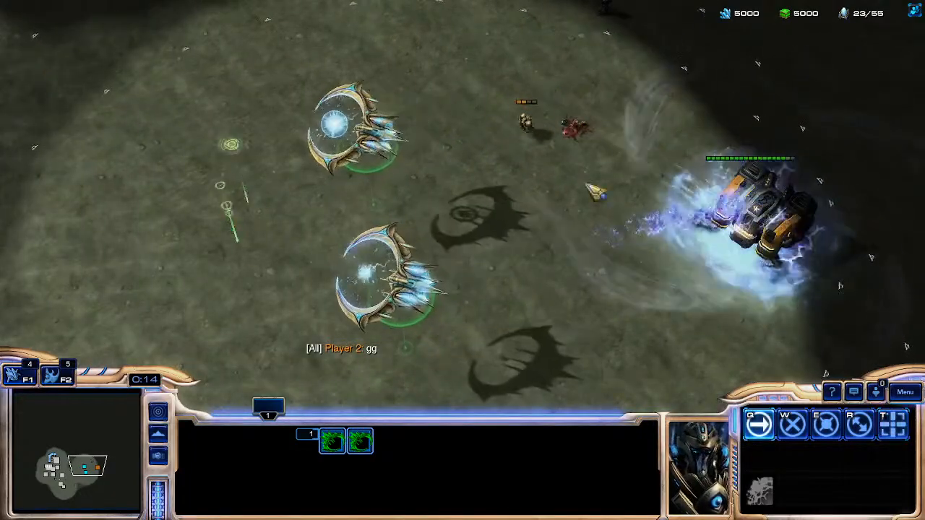
click(904, 391)
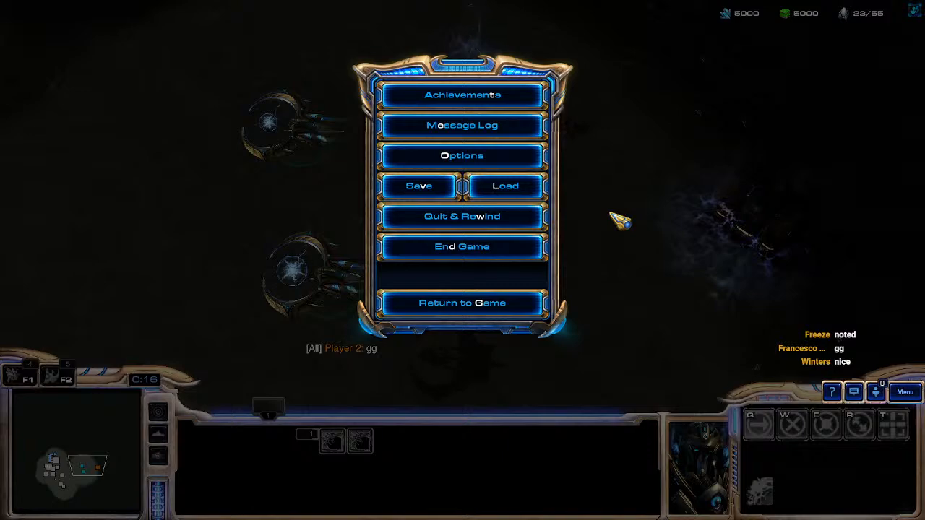
key(Escape)
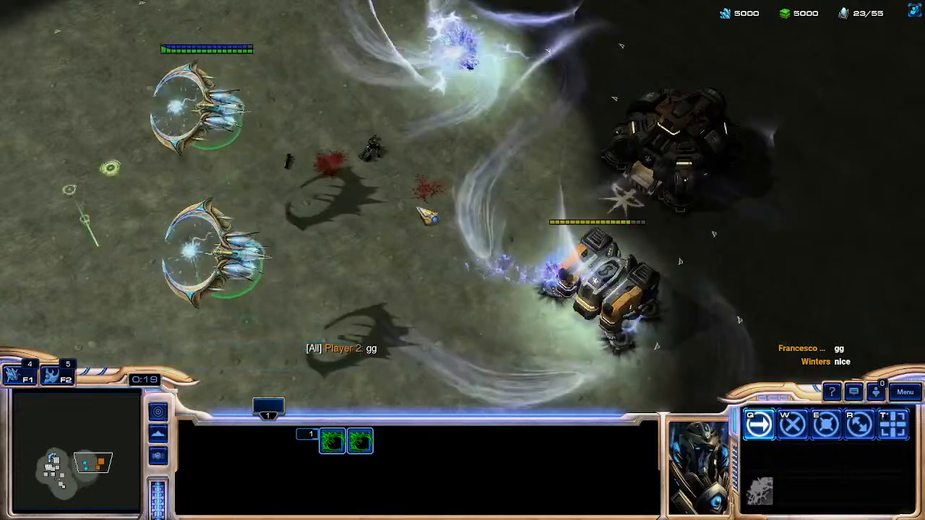
Alternate attacks and retreats against the remaining enemy Terran units, and return to the StarCraft II Editor's data window
right_click(140, 225)
key(t)
click(577, 168)
right_click(576, 171)
key(t)
click(610, 189)
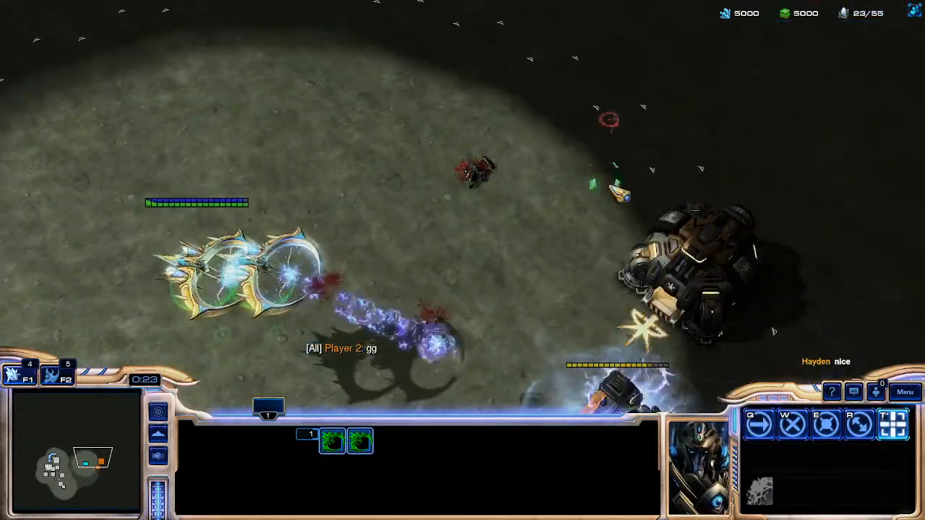
right_click(611, 189)
key(t)
click(606, 345)
right_click(238, 202)
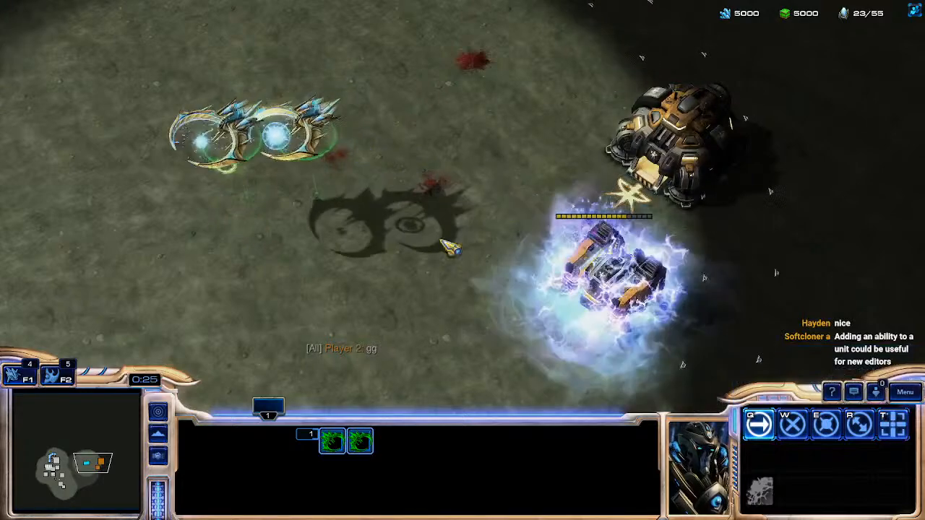
click(899, 390)
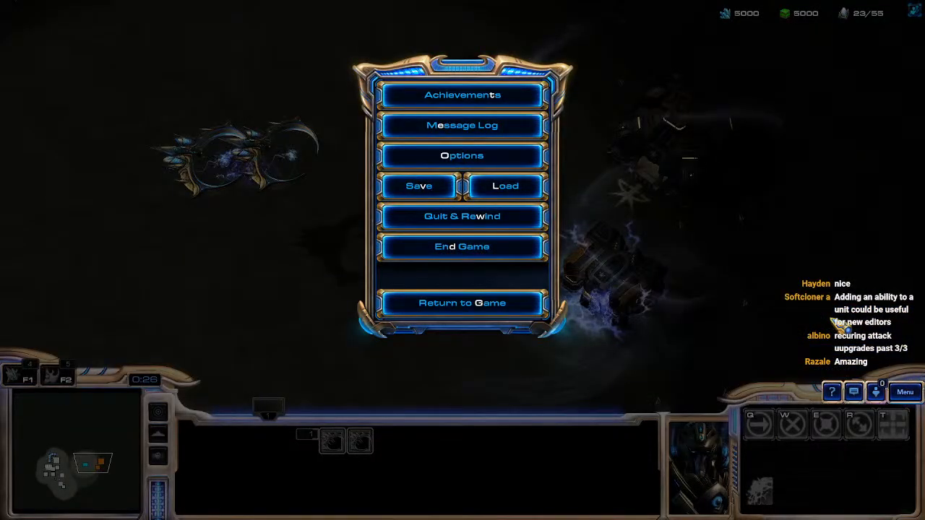
key(alt+Tab)
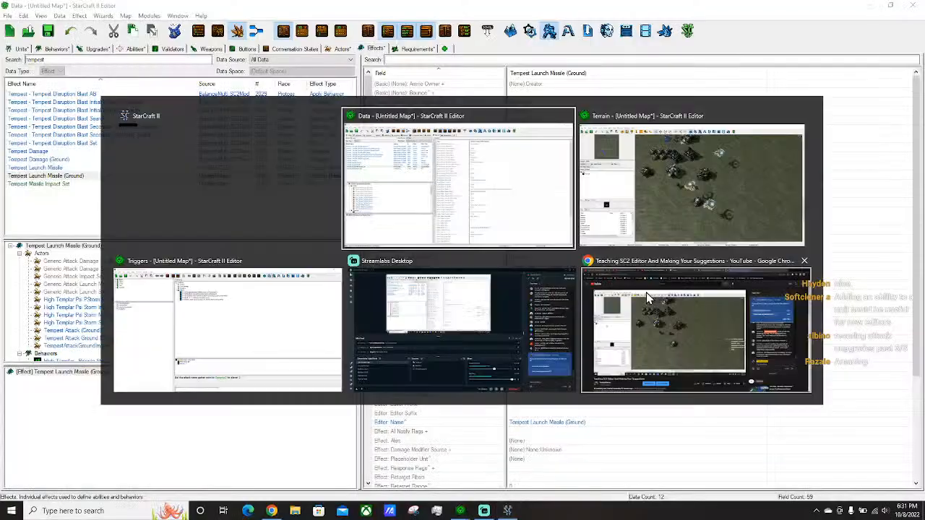
Search the abilities data for emp and select the Ghost - EMP ability
double_click(68, 62)
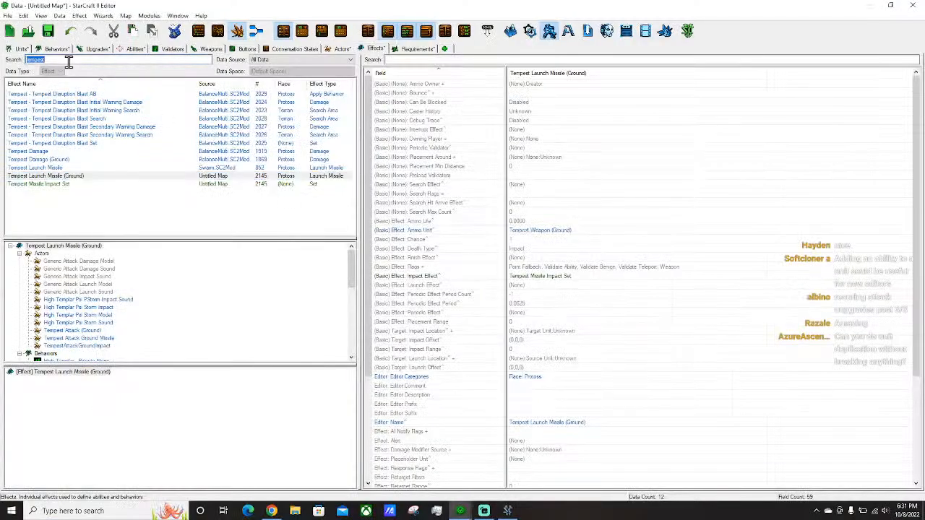
click(134, 48)
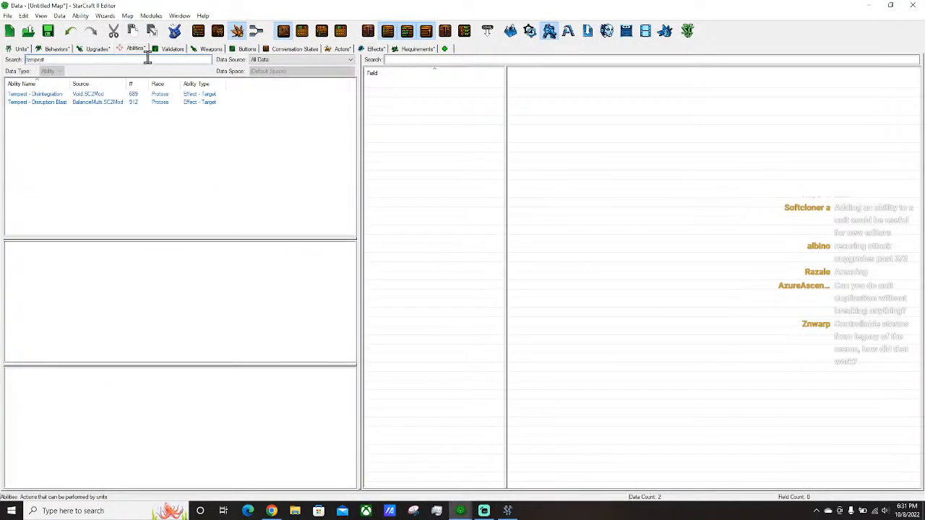
click(21, 49)
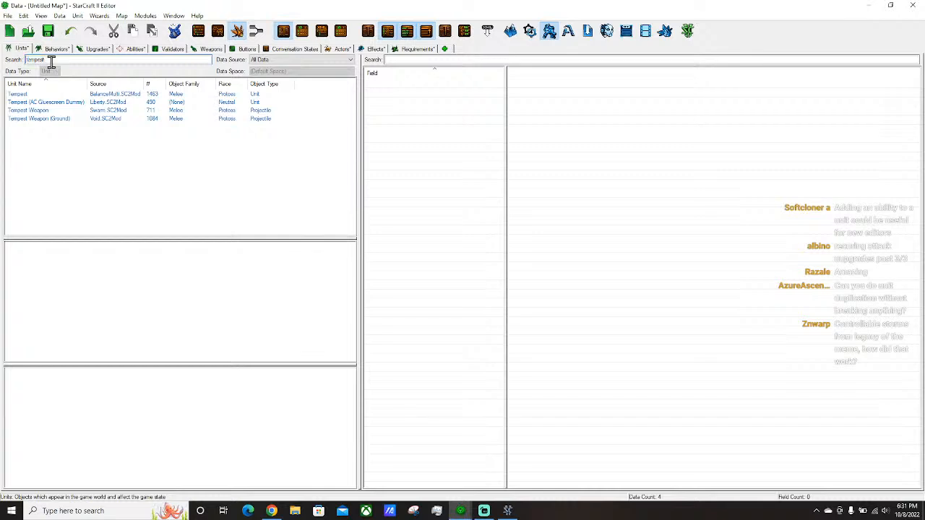
click(137, 50)
text(z)
scroll(82, 221, down, 2)
click(21, 159)
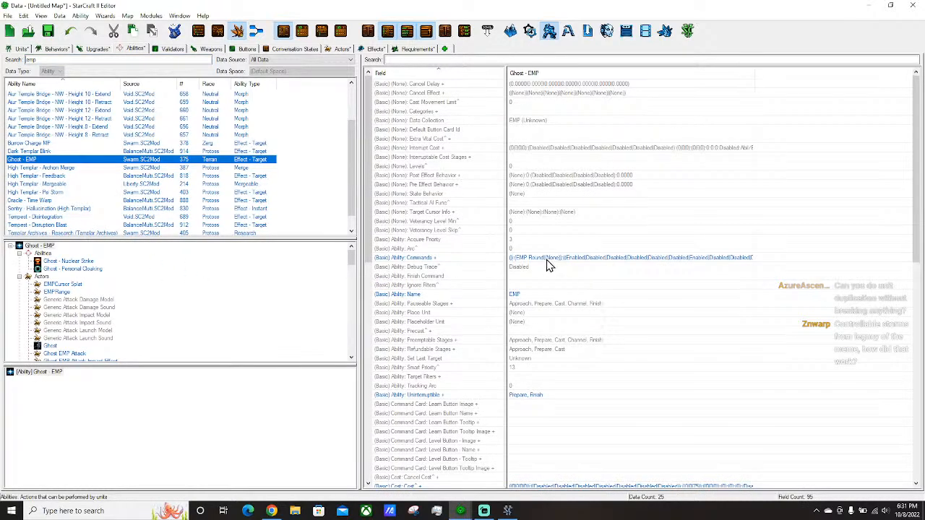
Examine the fields of the Ghost - EMP ability to locate its cost settings
click(464, 250)
click(471, 285)
scroll(577, 339, down, 8)
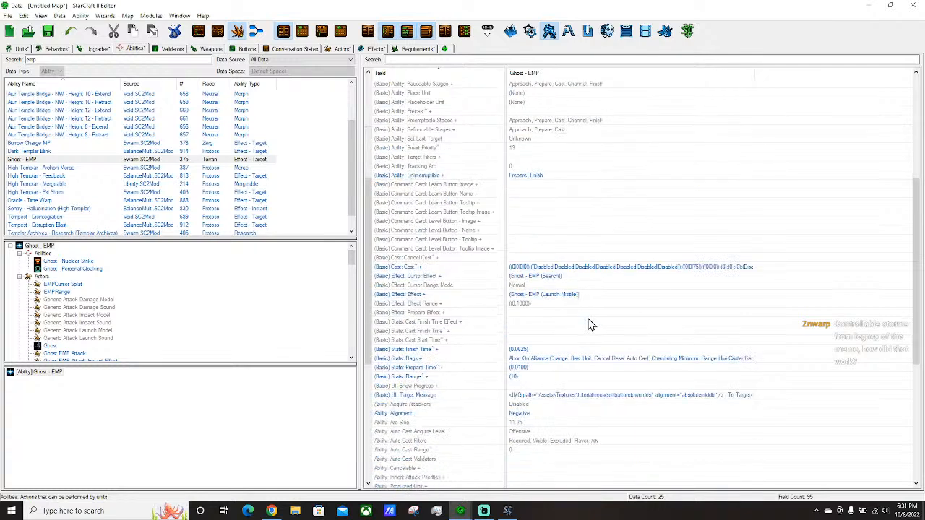
click(448, 269)
click(549, 267)
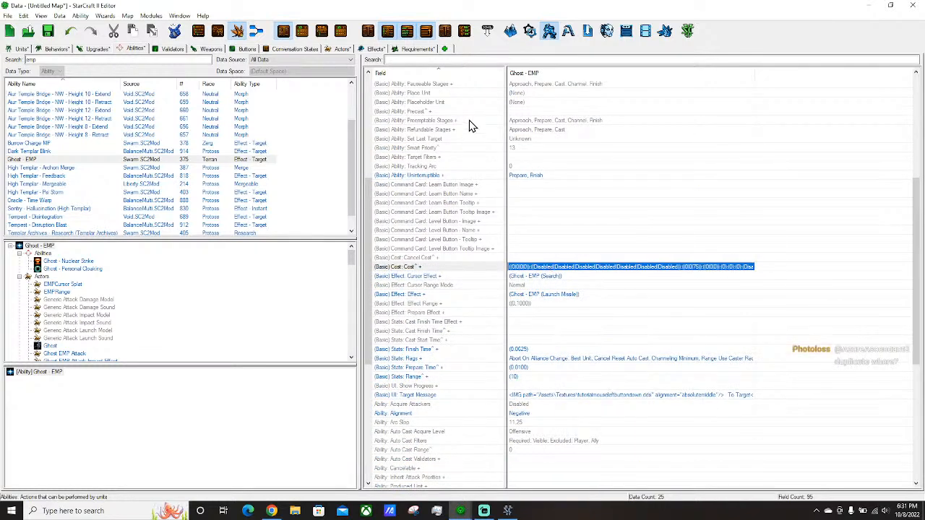
scroll(448, 123, up, 8)
click(449, 75)
click(455, 75)
right_click(457, 138)
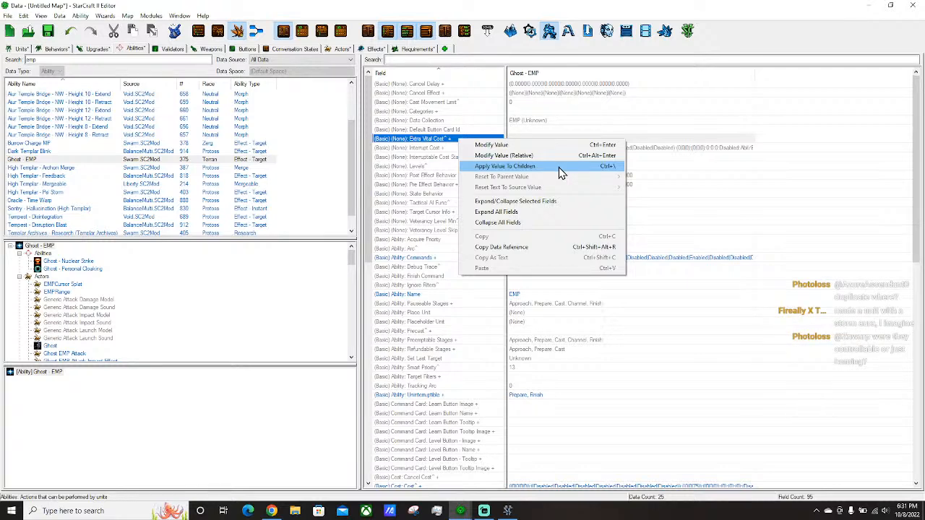
click(754, 212)
click(539, 267)
scroll(539, 203, down, 4)
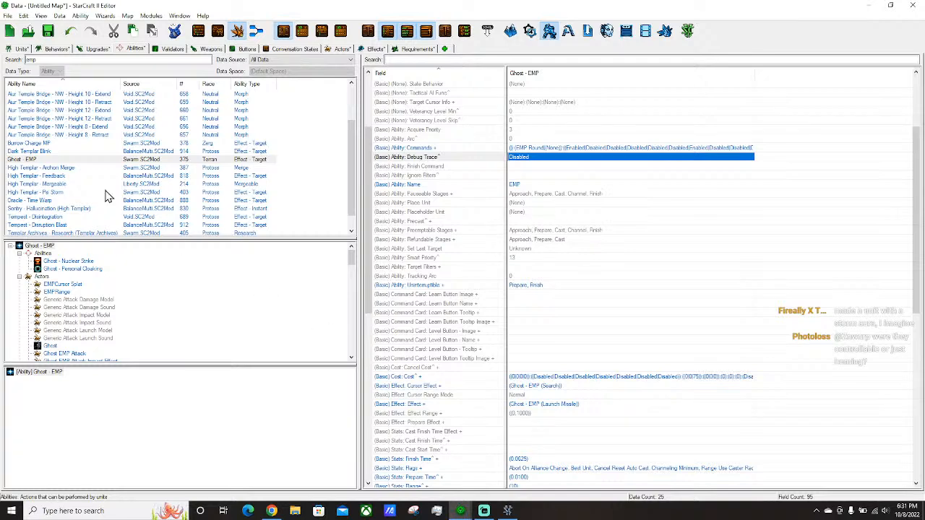
scroll(578, 306, down, 4)
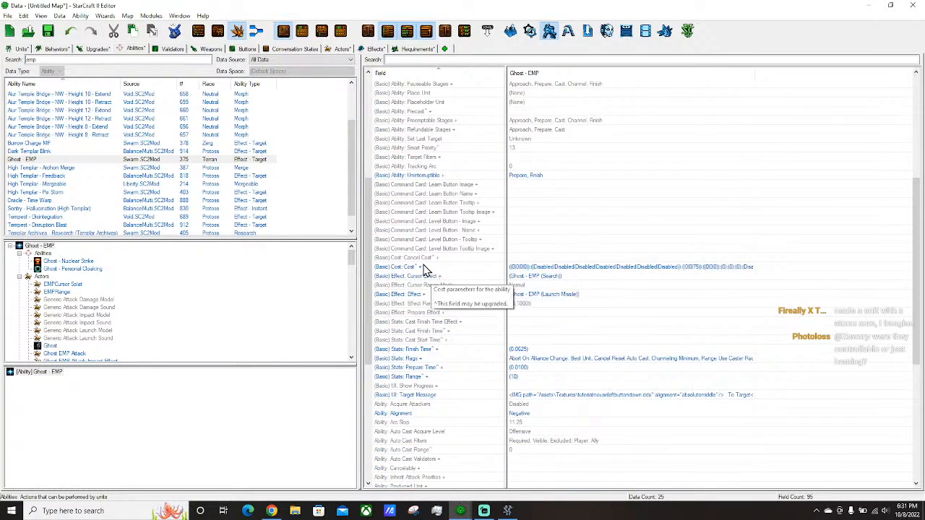
Set the Ghost - EMP ability's Energy cost to 0 and its cooldown Time Use to 20
double_click(533, 268)
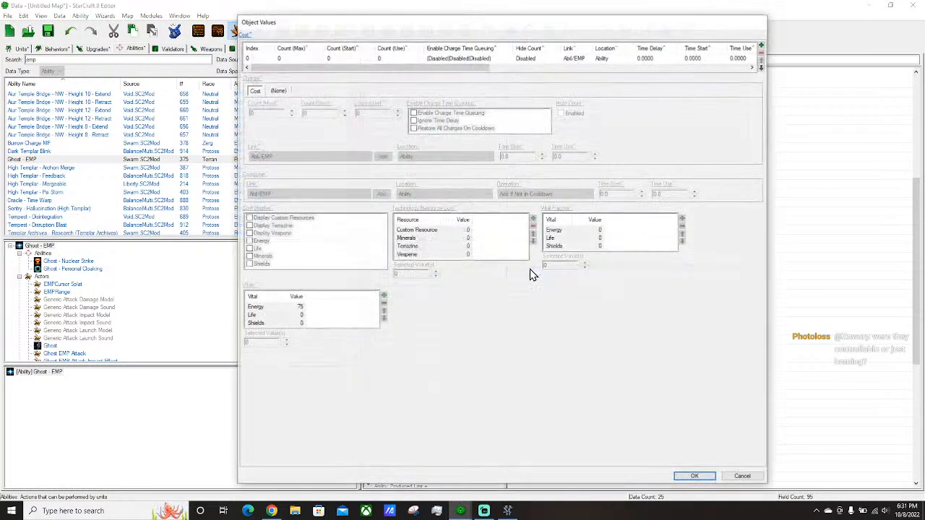
click(400, 58)
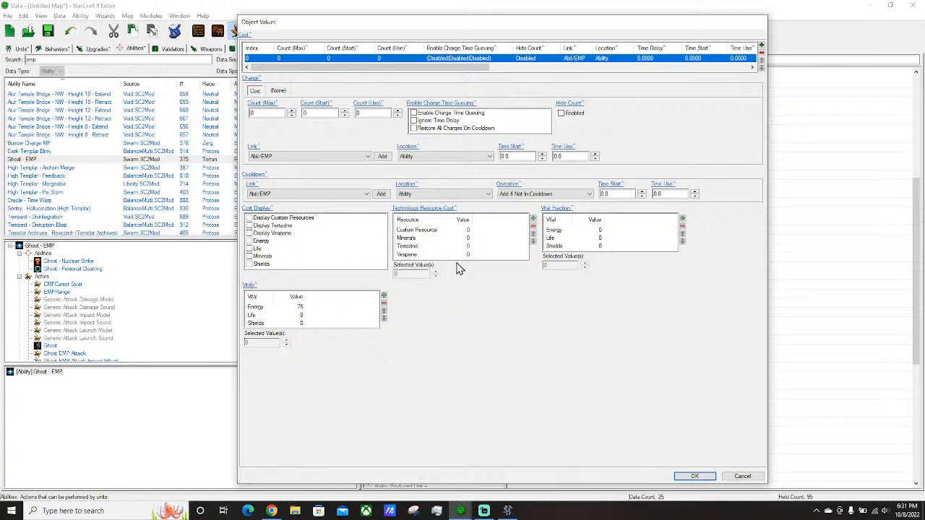
click(292, 307)
click(264, 343)
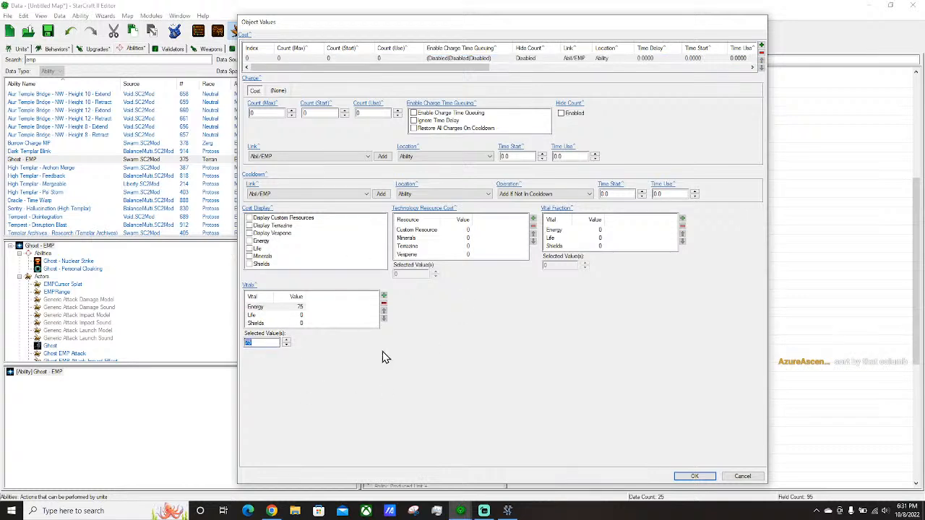
text(0)
click(679, 192)
click(694, 476)
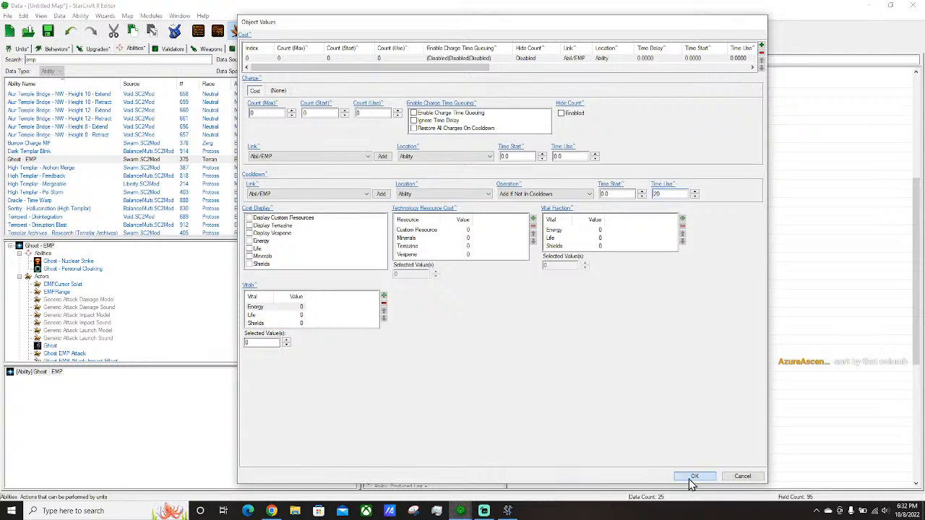
Search the units data for reap and select the Reaper unit
click(22, 49)
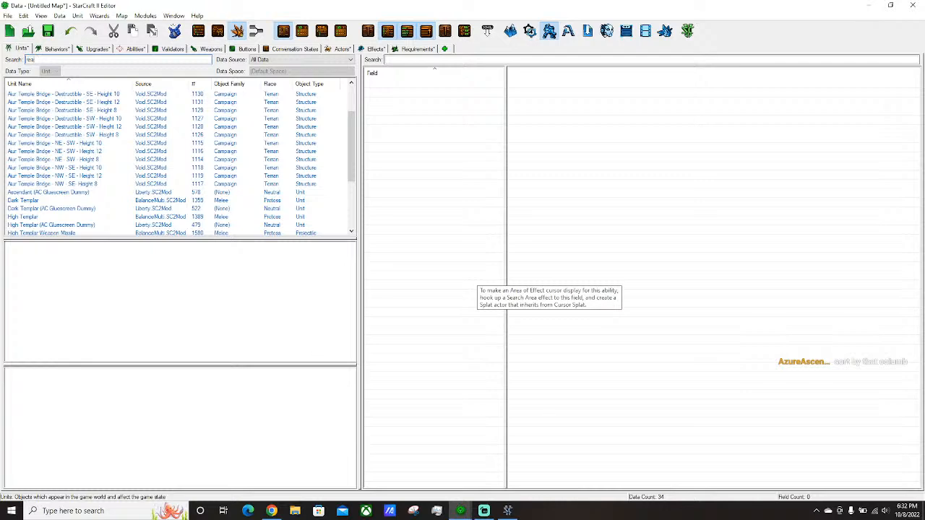
text(reap)
click(56, 102)
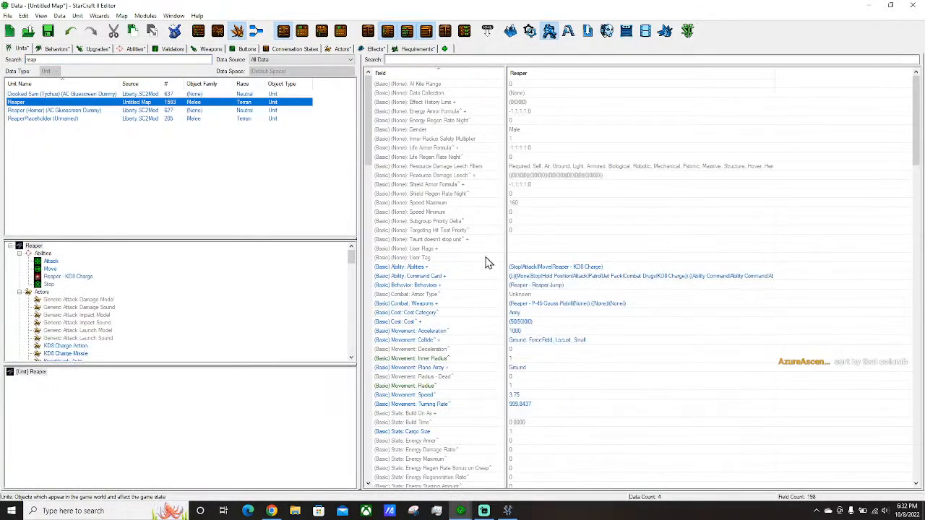
scroll(581, 292, down, 5)
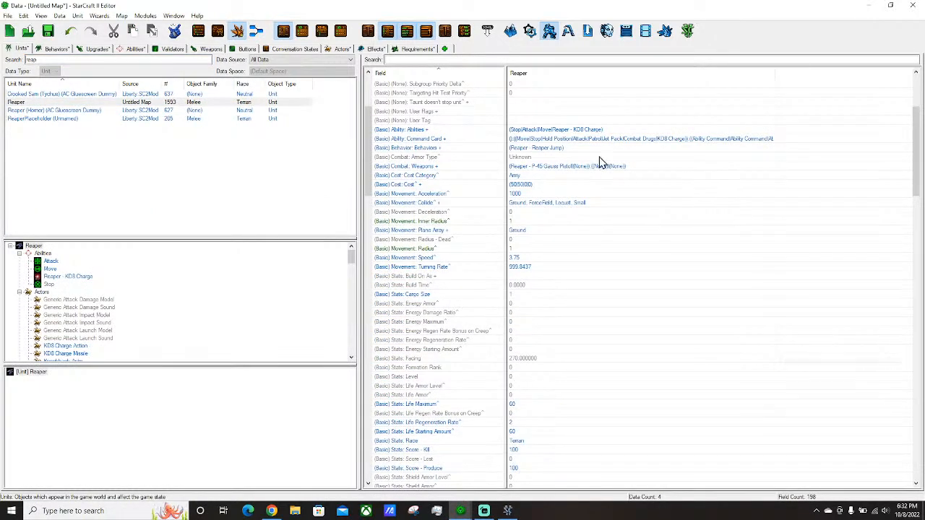
Add a new entry to the Reaper's abilities and try to assign Ghost - EMP to it
click(564, 140)
double_click(568, 130)
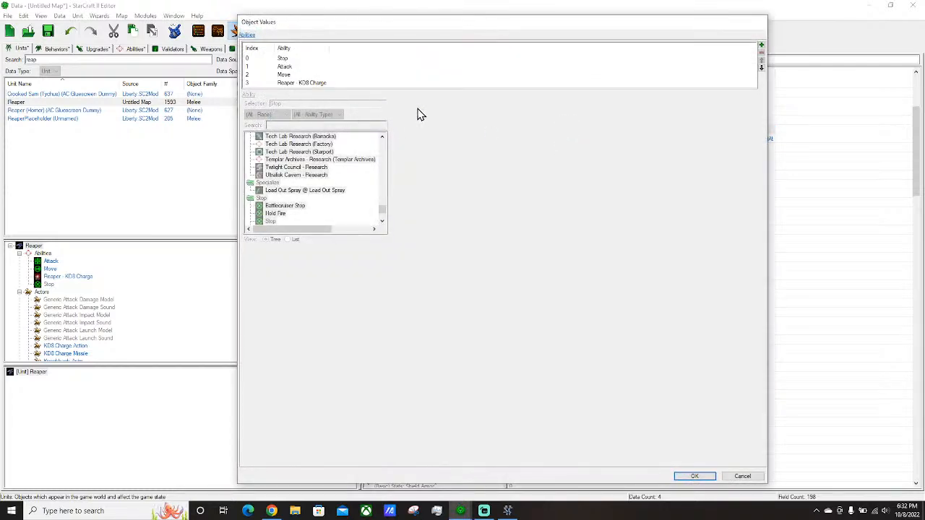
click(761, 45)
click(306, 135)
text(ghost - em)
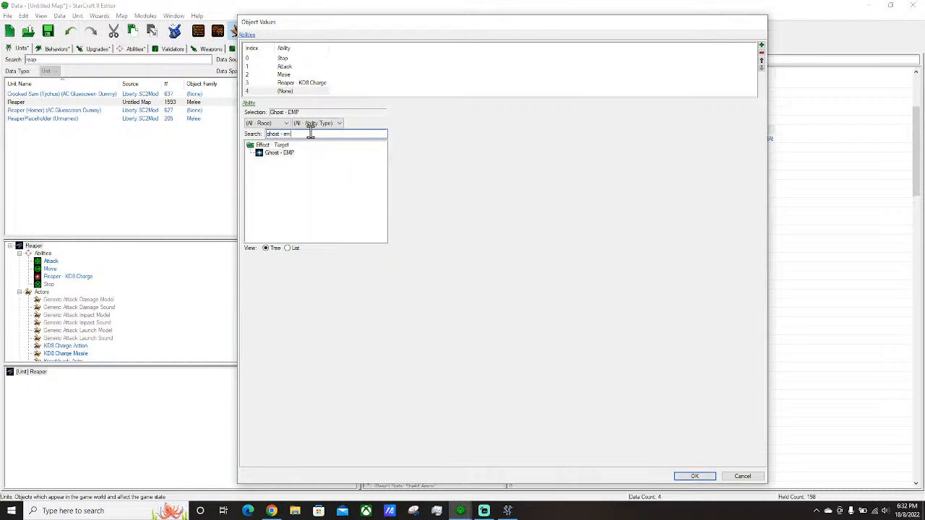
key(Return)
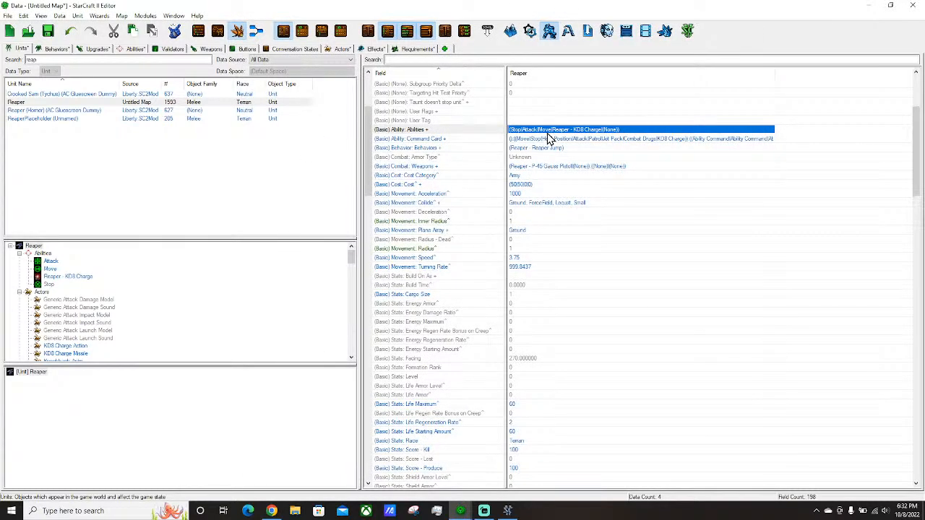
Assign Ghost - EMP to the empty entry in the Reaper's abilities list and accept the change
double_click(478, 132)
click(299, 92)
click(300, 134)
text(ghost - em)
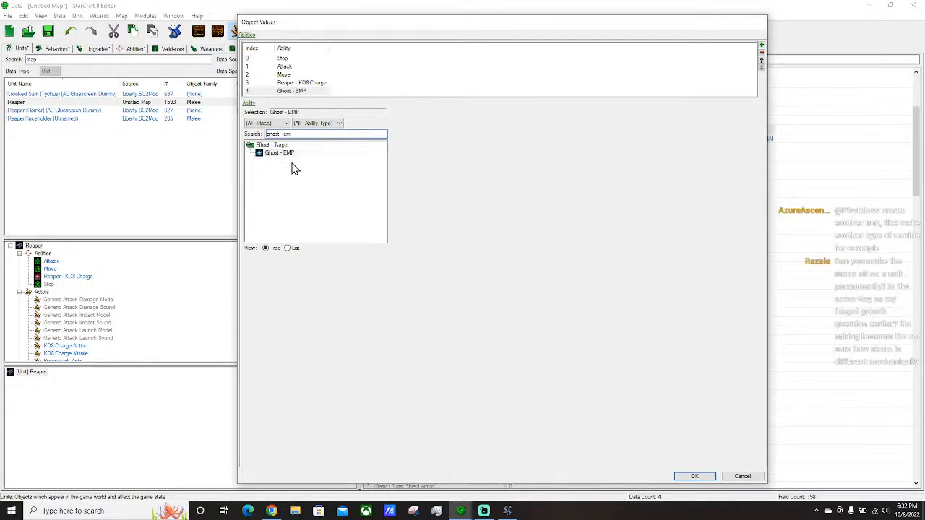
click(273, 154)
click(690, 478)
Open the Reaper's command card and move the Combat Drugs button to the first slot of the middle row
double_click(534, 141)
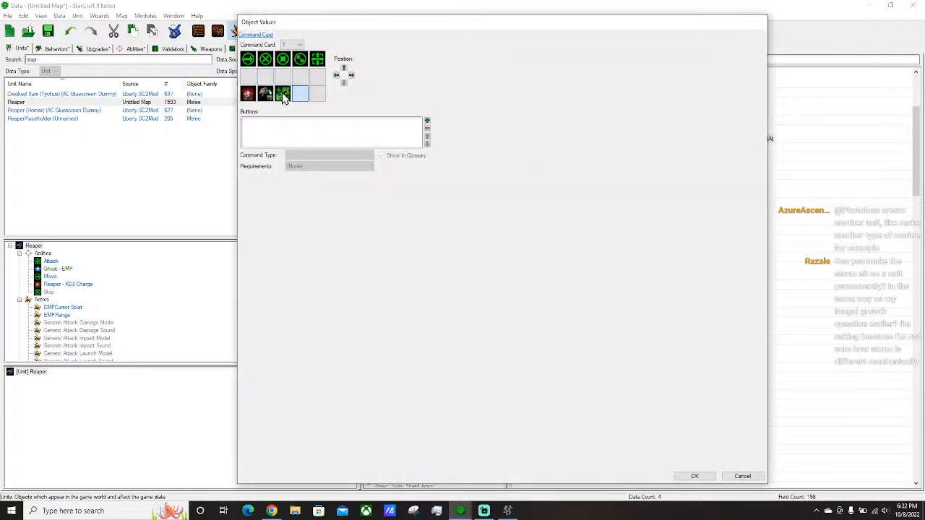
click(282, 94)
click(343, 68)
click(336, 75)
click(336, 75)
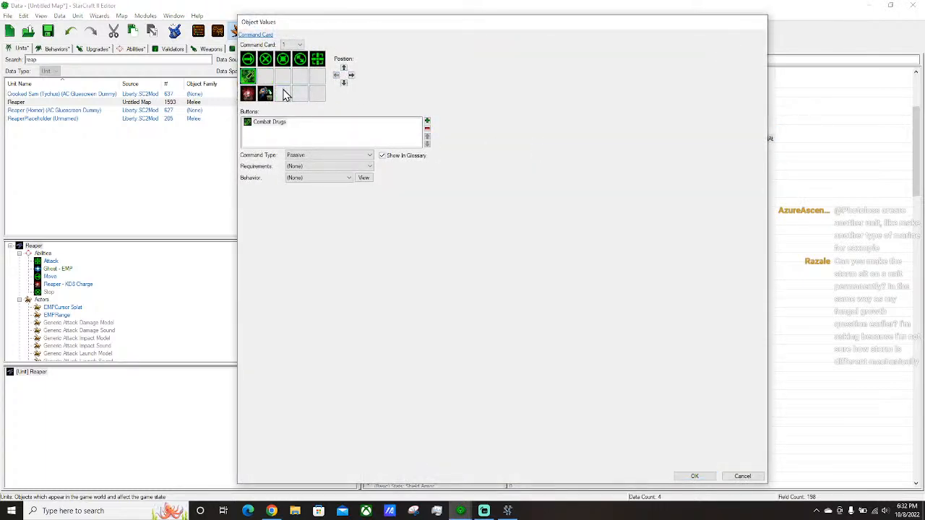
Add the Terran EMP Round button to the third slot of the command card's last row
click(282, 93)
click(427, 121)
text(emo)
scroll(504, 327, down, 5)
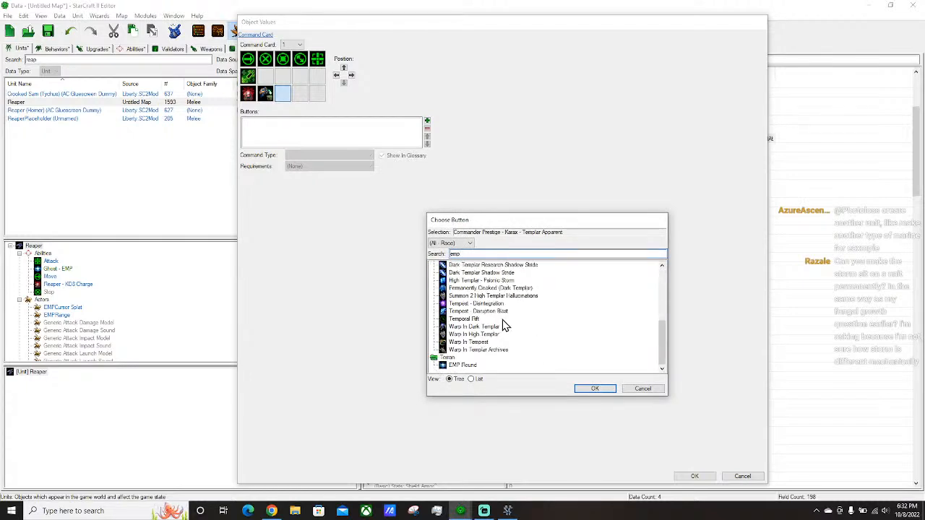
click(462, 365)
click(591, 389)
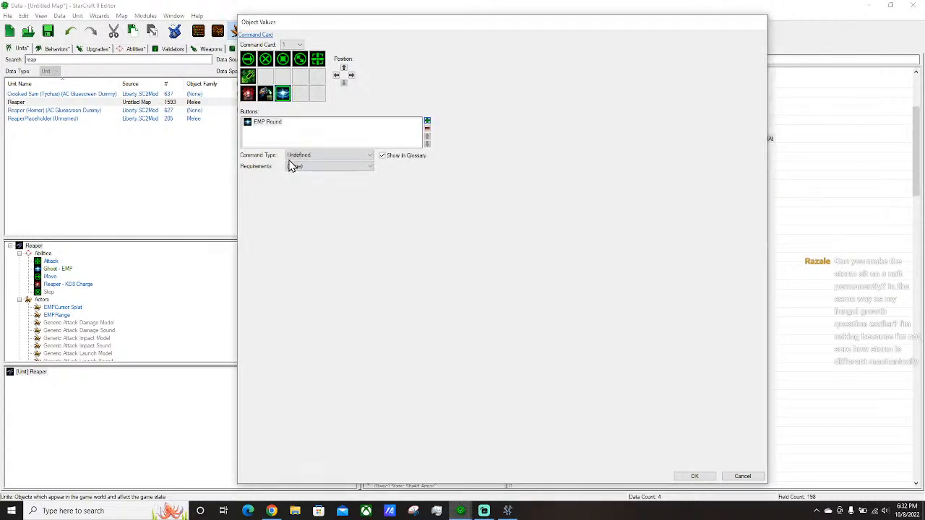
Set the EMP Round button's command type to Ability Command with the Ghost - EMP ability and accept the command card
click(302, 156)
scroll(304, 173, up, 3)
click(318, 169)
click(318, 166)
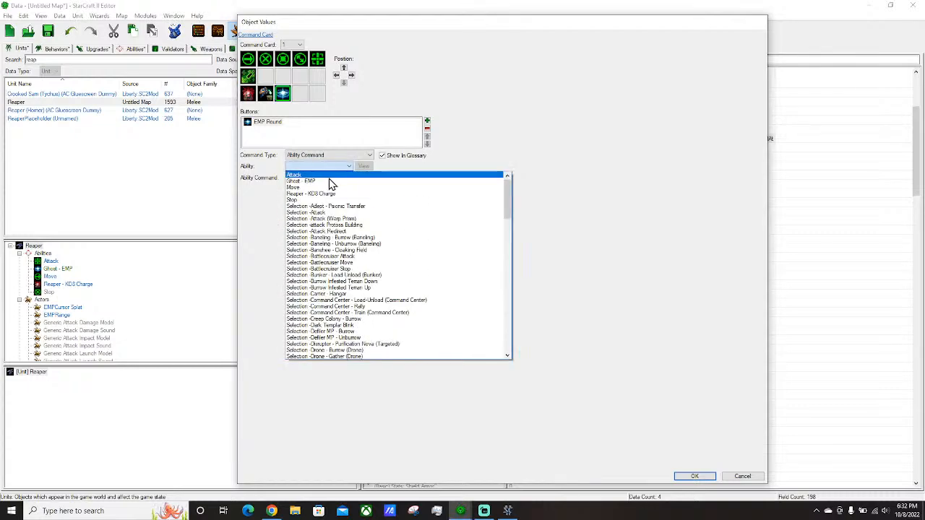
click(322, 181)
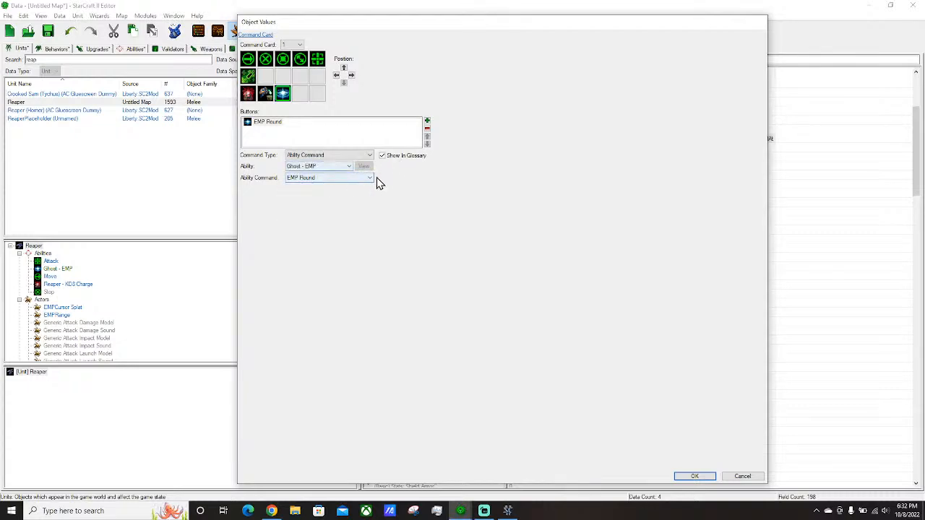
click(694, 476)
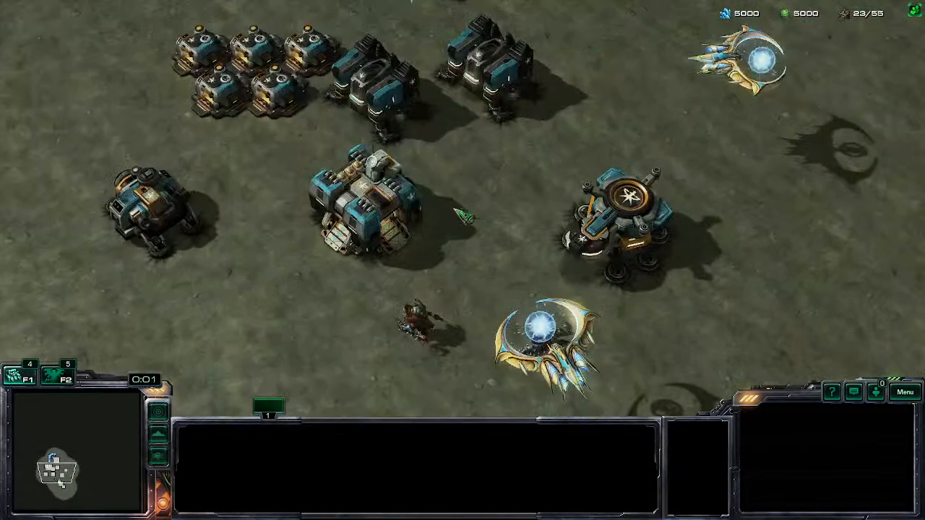
In the test game, rally both Barracks nearby, train two Reapers and cast EMP on open ground with one
key(1)
right_click(489, 108)
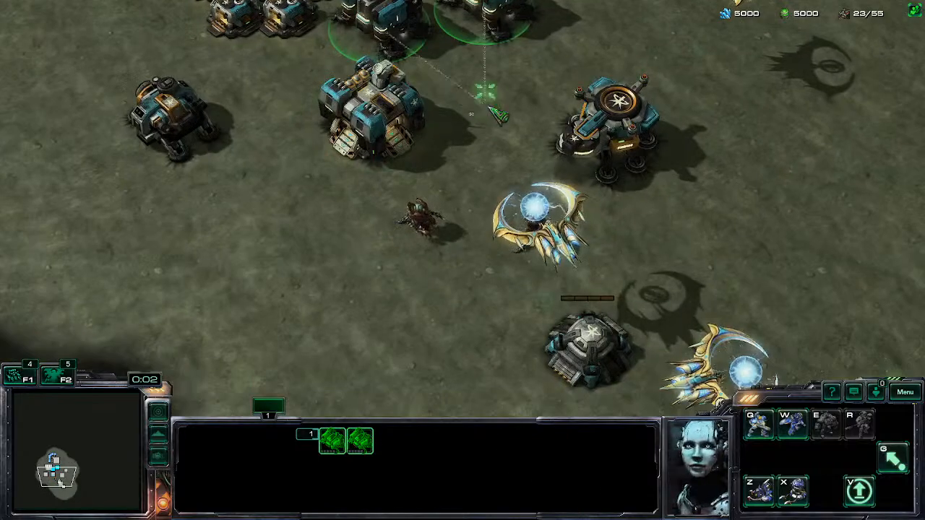
key(w)
key(w)
click(485, 226)
key(c)
click(249, 310)
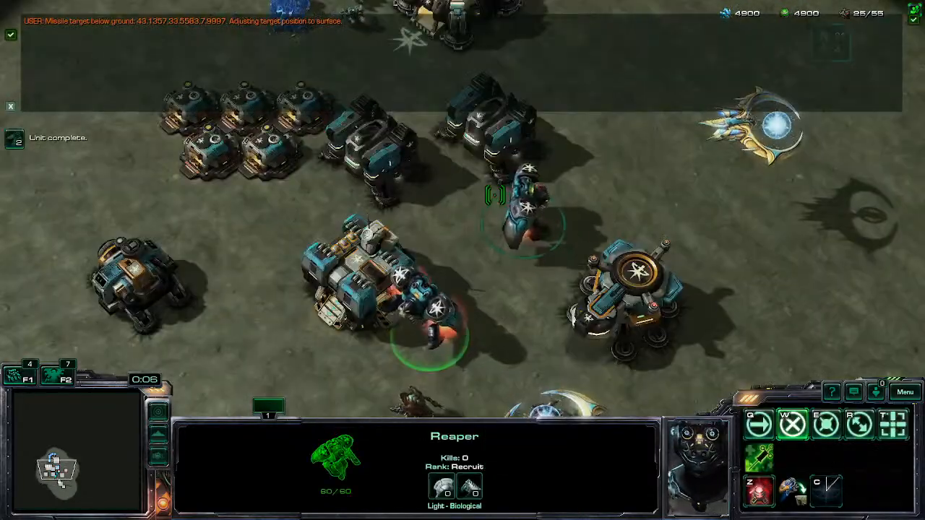
Select the other Reaper, cast its EMP on open ground, and try to cast it again while moving it around
click(502, 199)
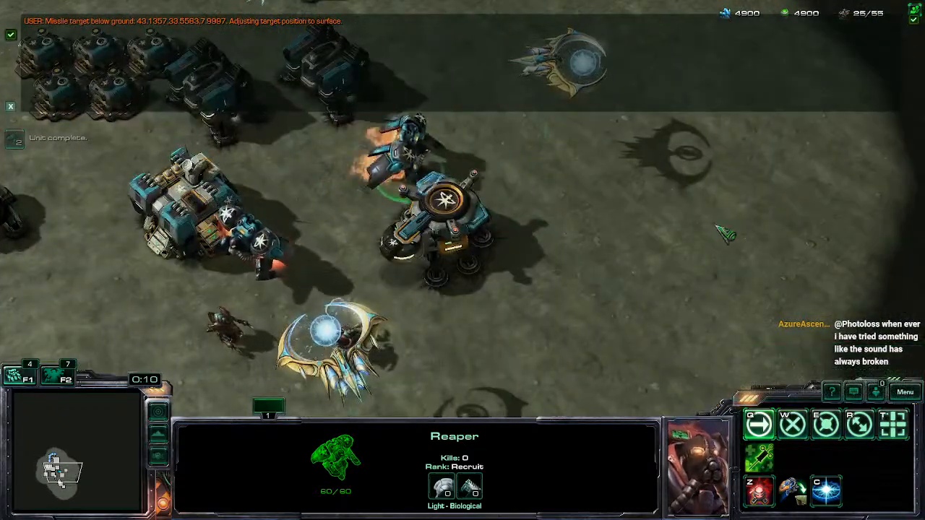
key(c)
click(720, 174)
key(c)
right_click(668, 316)
right_click(380, 174)
right_click(538, 197)
right_click(495, 334)
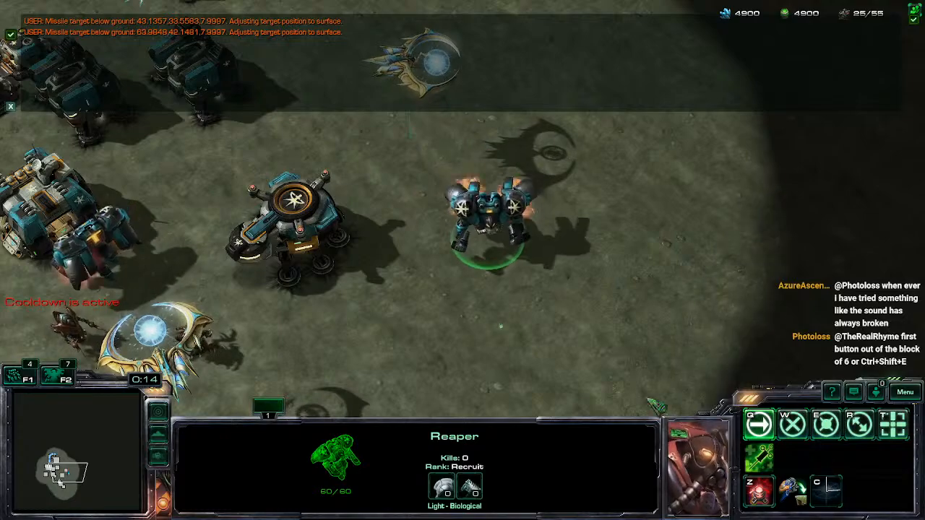
right_click(574, 235)
click(12, 35)
click(12, 34)
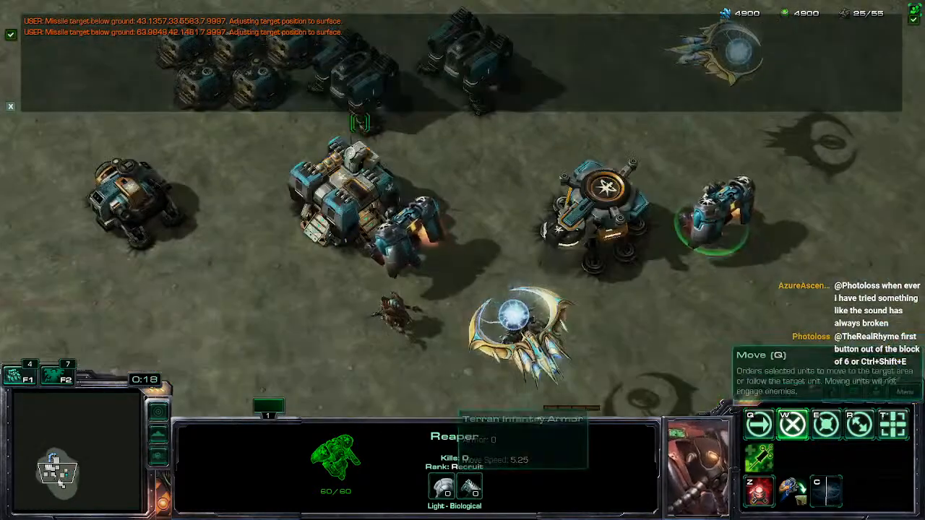
right_click(696, 211)
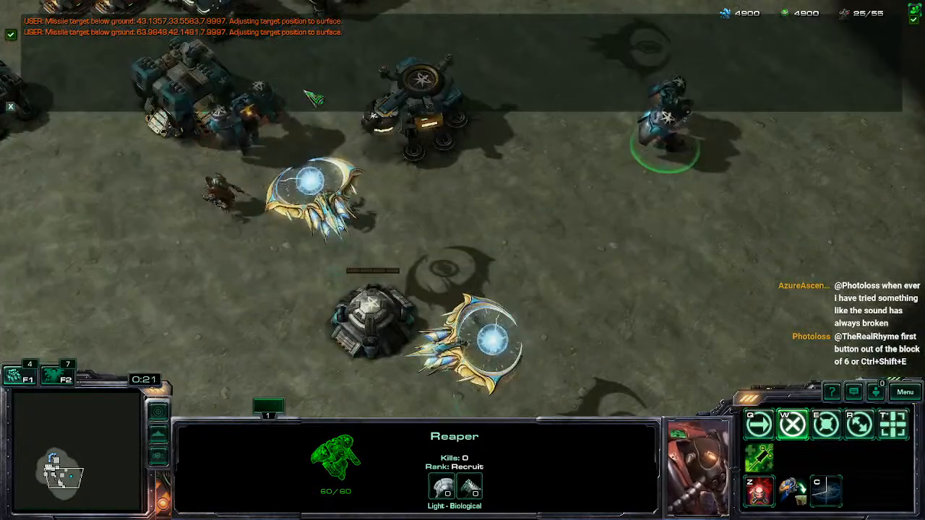
Select both Reapers, cast EMP on the ground beside a Protoss ship, and hide the debug message overlay
double_click(247, 123)
right_click(586, 244)
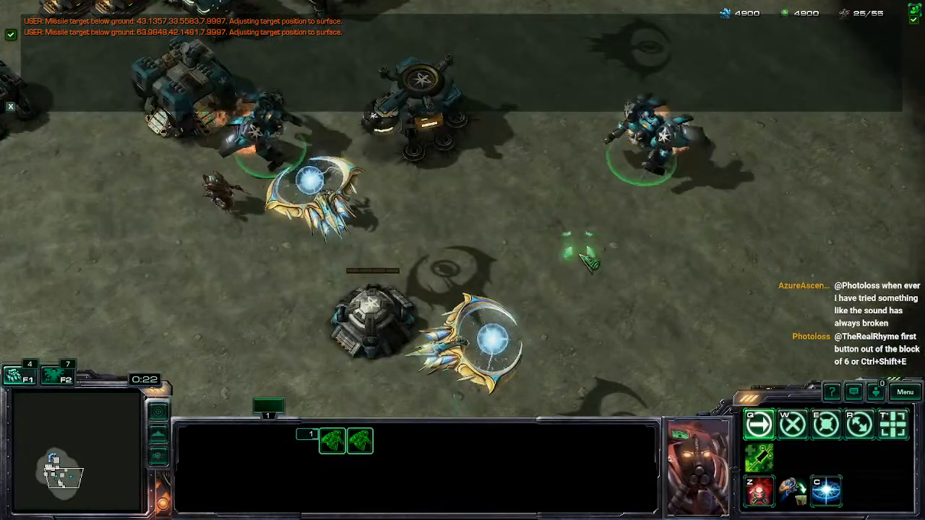
click(826, 491)
click(440, 276)
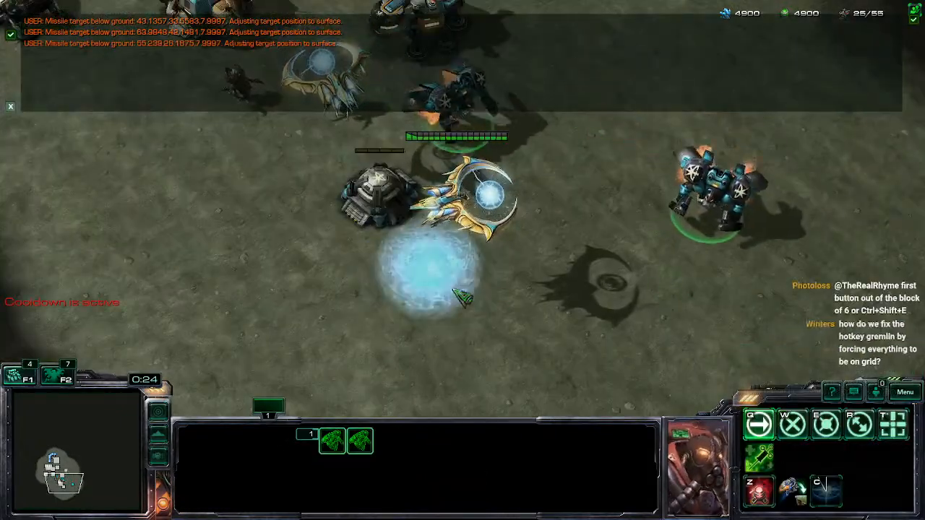
click(11, 34)
right_click(667, 203)
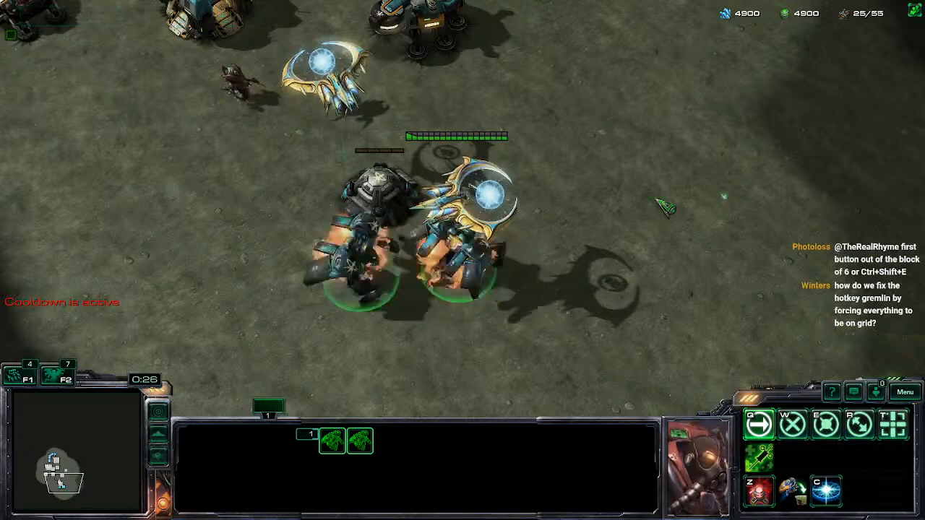
Cast EMP again with the selected Reapers, move them across the open ground, and open the game menu
key(c)
click(337, 174)
right_click(688, 128)
right_click(580, 192)
right_click(466, 141)
click(615, 229)
right_click(650, 206)
drag(577, 167, 697, 278)
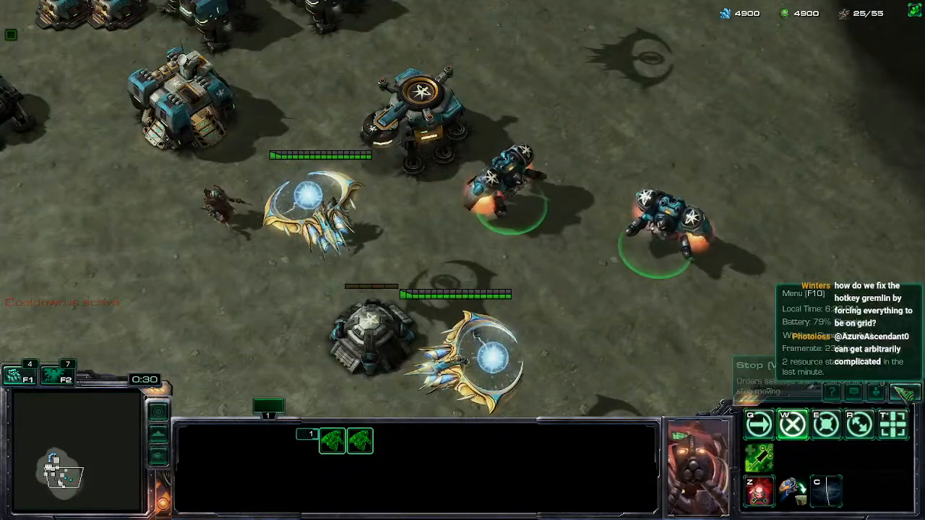
click(905, 393)
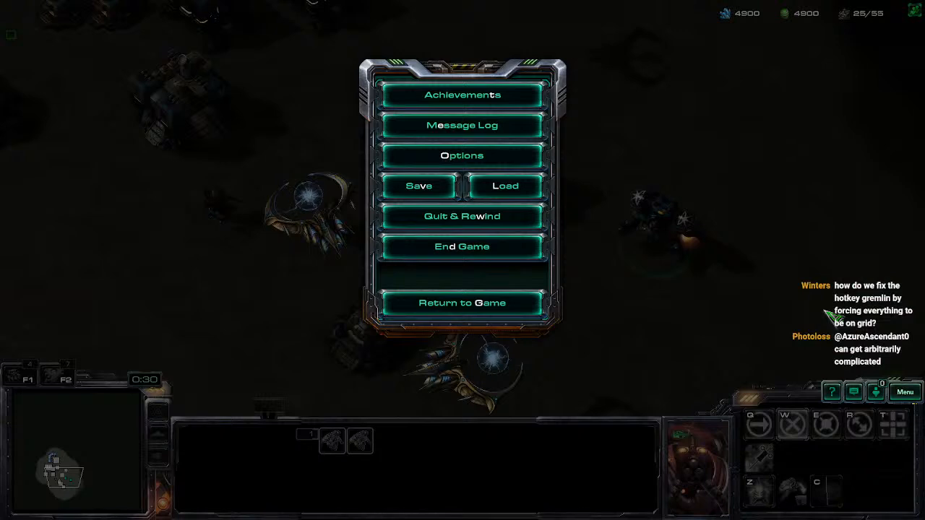
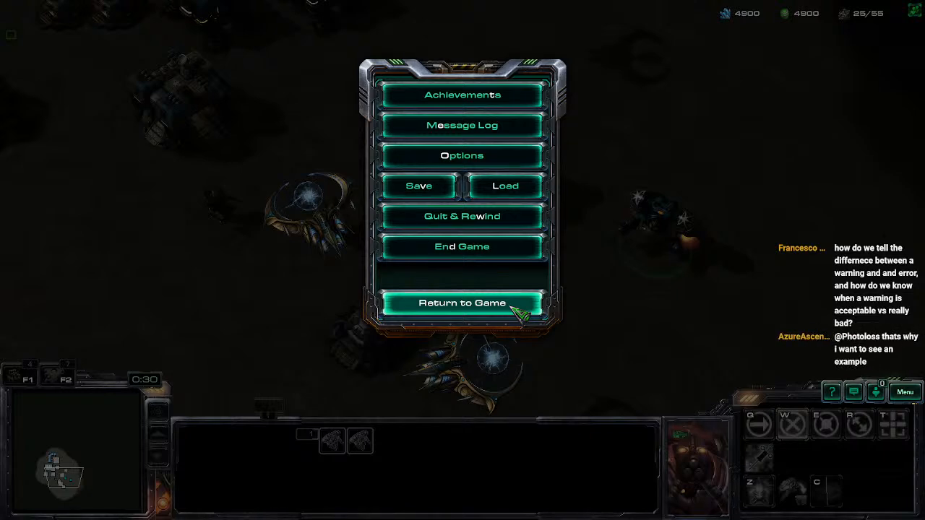
Return to the game and reposition the two Reapers on the open ground
click(519, 309)
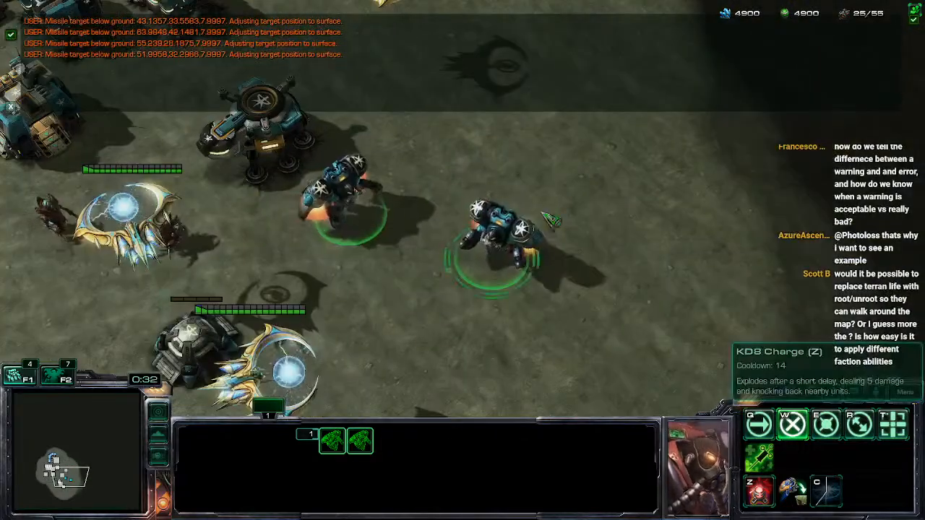
right_click(665, 200)
right_click(584, 144)
right_click(531, 291)
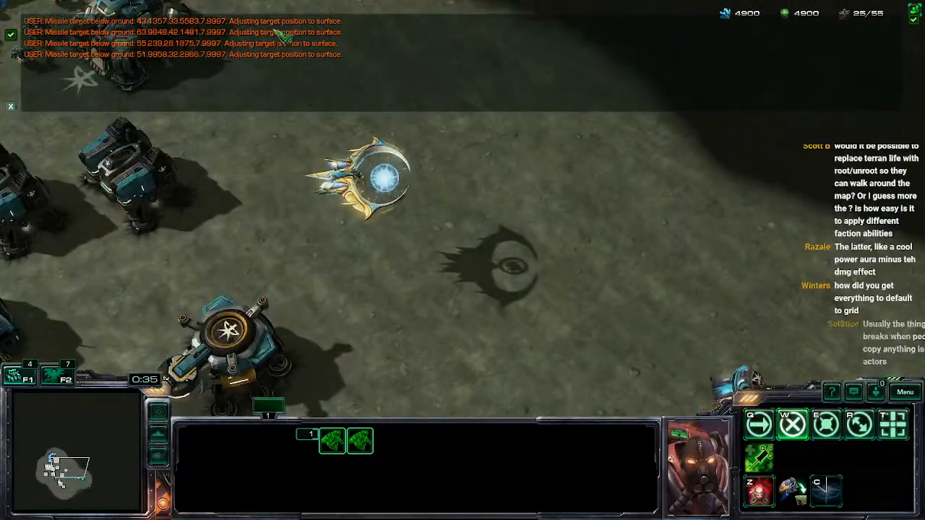
Recall control group 1, throw a KD8 Charge at the Player 2 Marines and pull the Reapers back
key(1)
key(1)
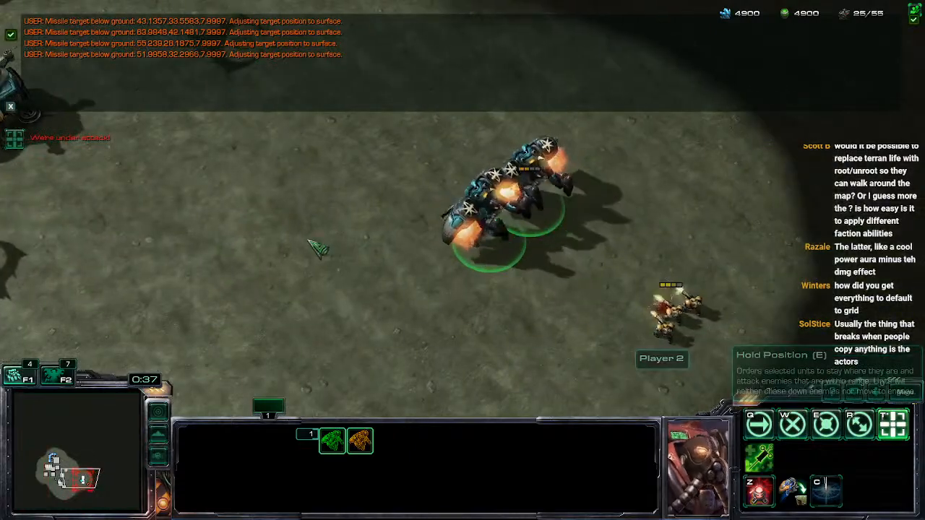
key(z)
click(658, 311)
right_click(258, 203)
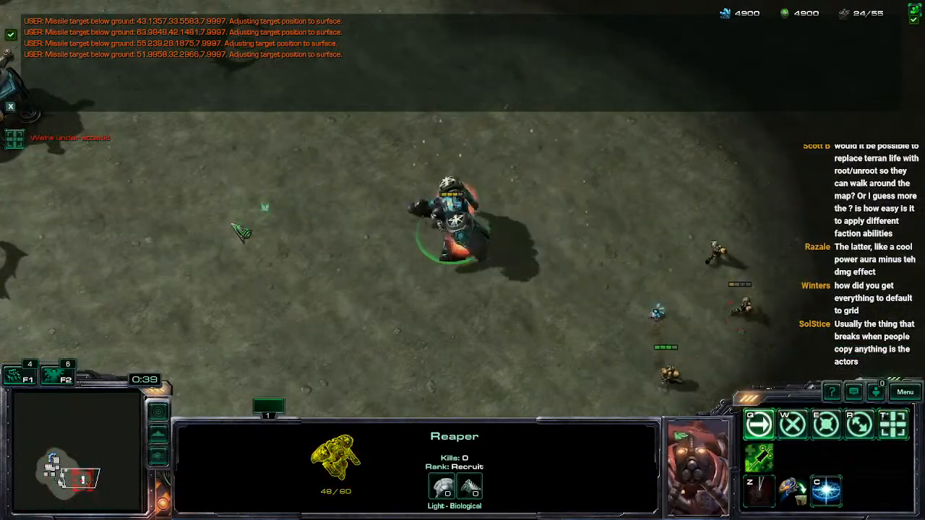
Kite the enemy Marines with the Reaper by alternating attack orders and short retreats
key(t)
click(628, 223)
right_click(177, 185)
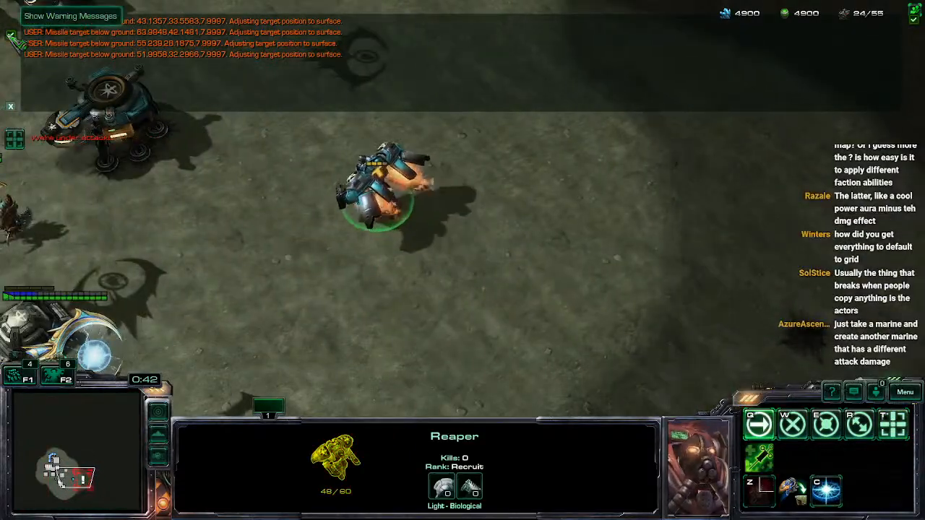
right_click(545, 222)
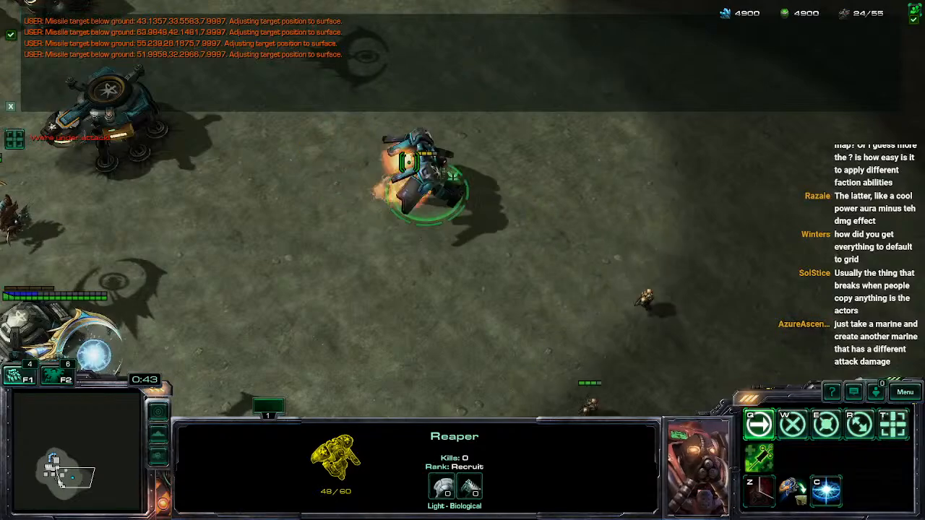
right_click(340, 138)
key(t)
click(499, 274)
right_click(303, 169)
key(t)
click(479, 288)
right_click(289, 170)
key(t)
click(654, 268)
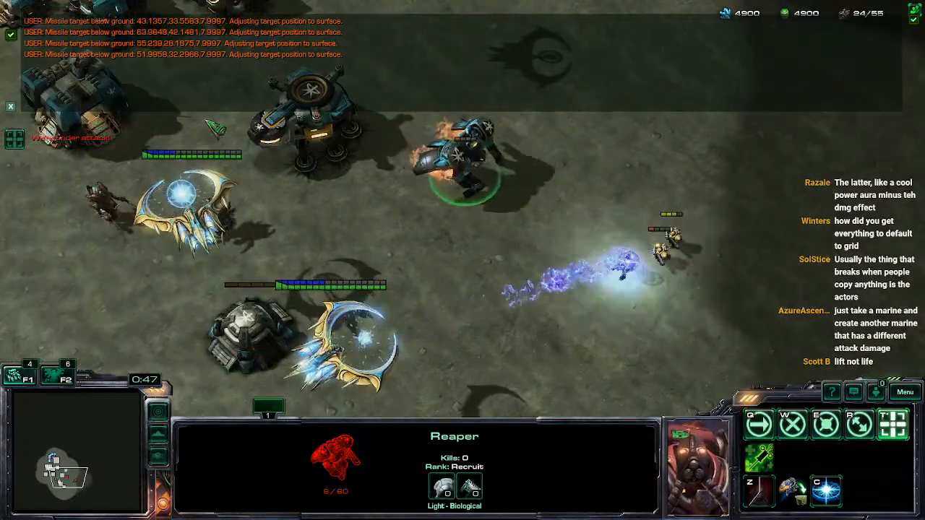
Withdraw the wounded Reaper from combat and move it around the open ground near the base
right_click(748, 102)
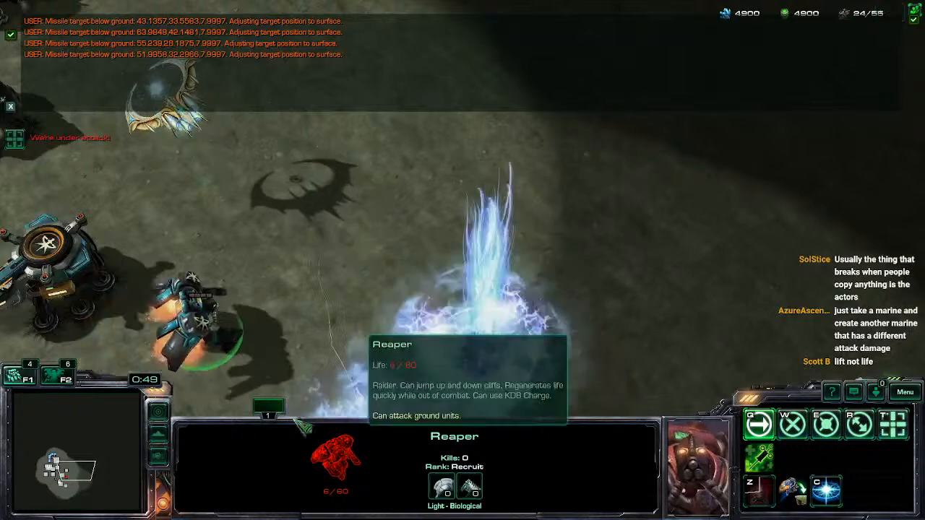
right_click(233, 132)
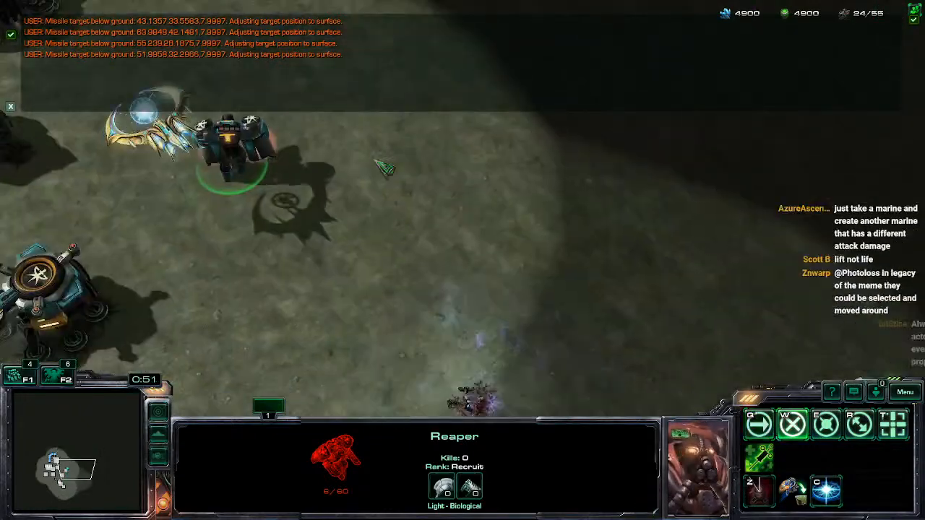
right_click(309, 193)
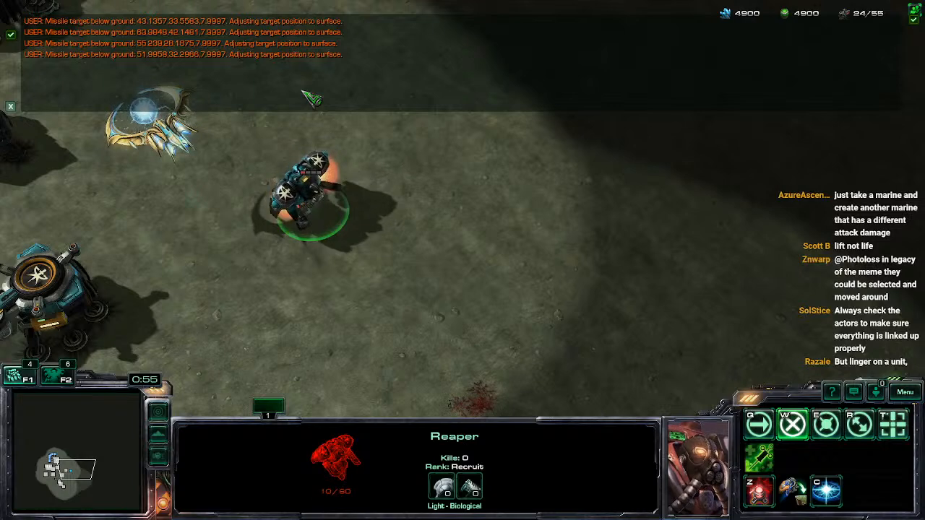
drag(232, 134, 406, 280)
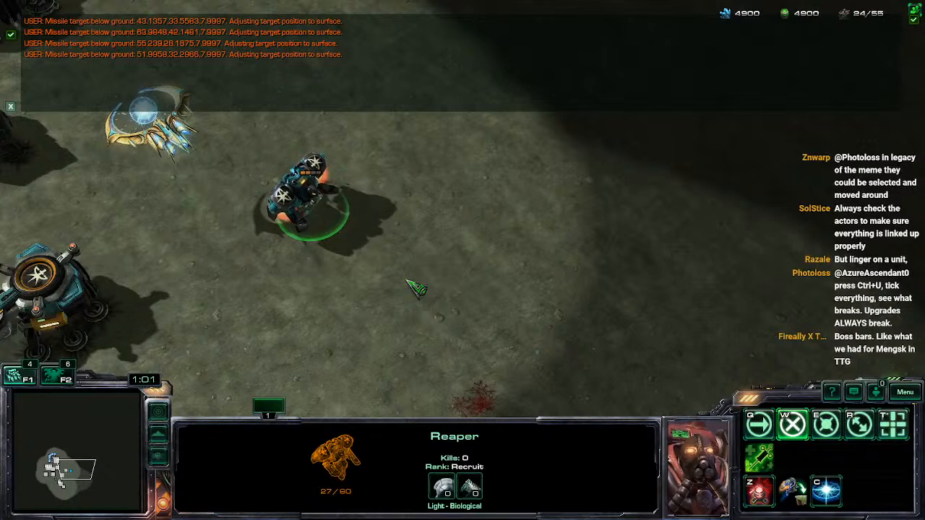
right_click(409, 281)
right_click(248, 226)
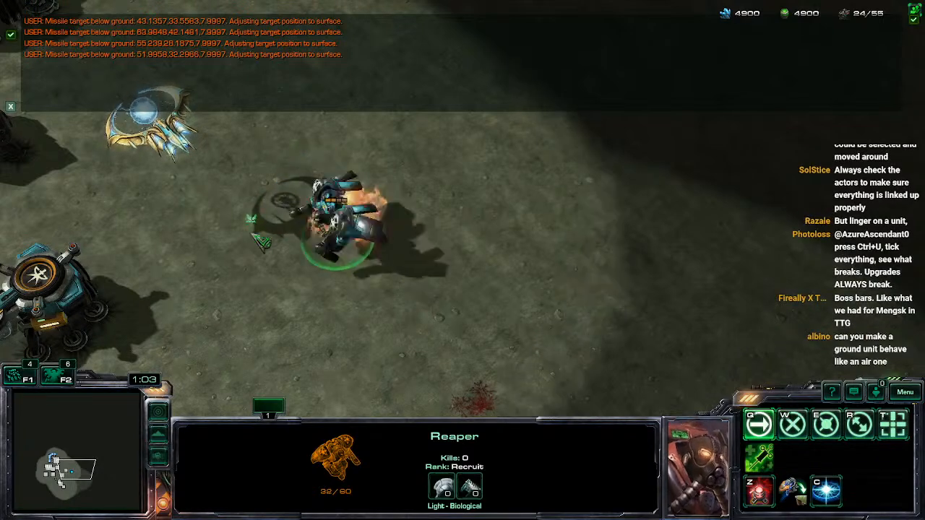
Switch to the StarCraft II Editor, search the upgrades for "infantry weapon" and select Terran Infantry Weapons Level 1
key(alt+Tab)
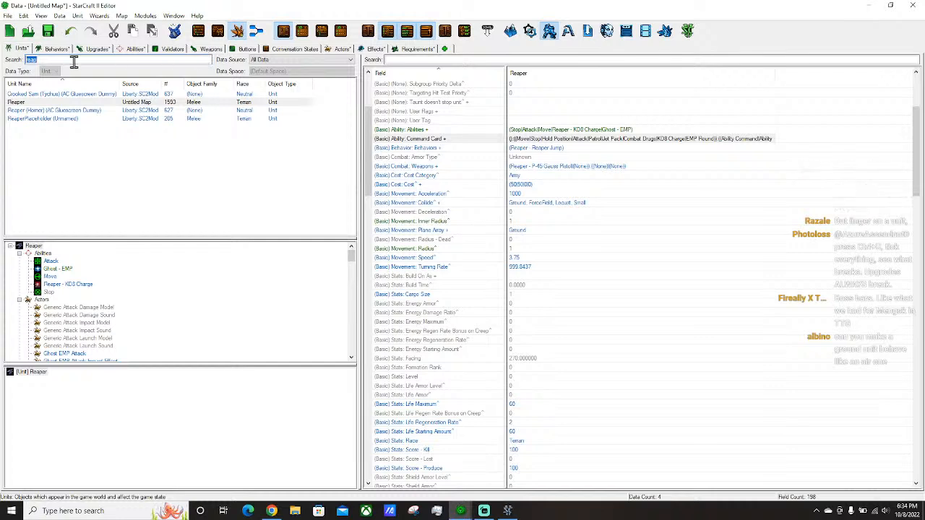
click(95, 49)
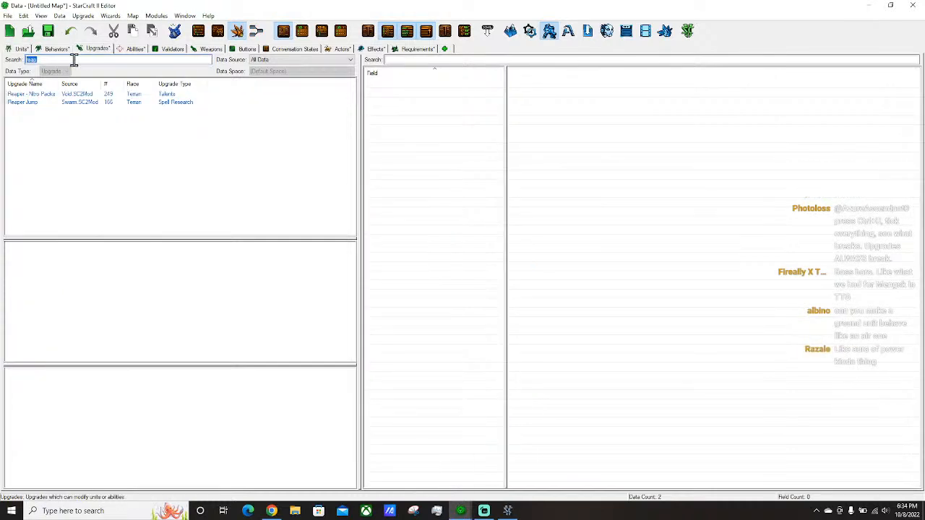
text(we)
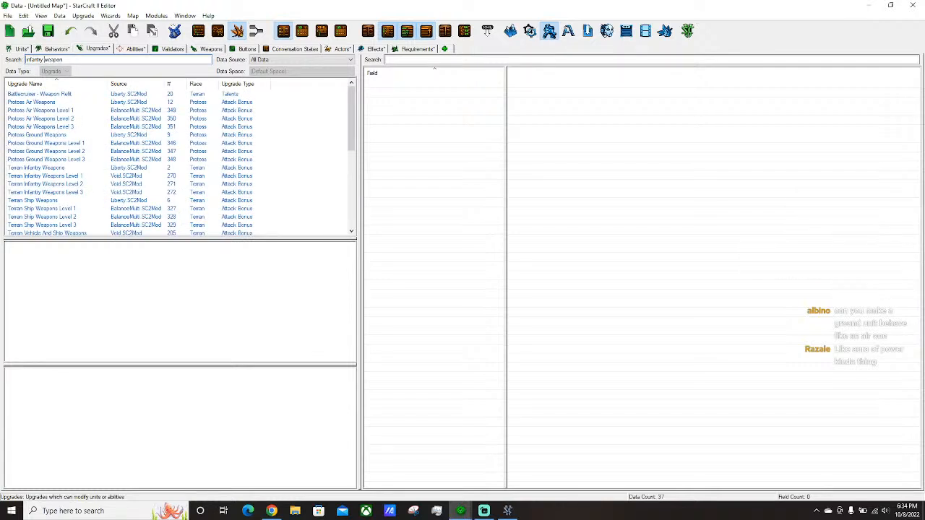
click(72, 103)
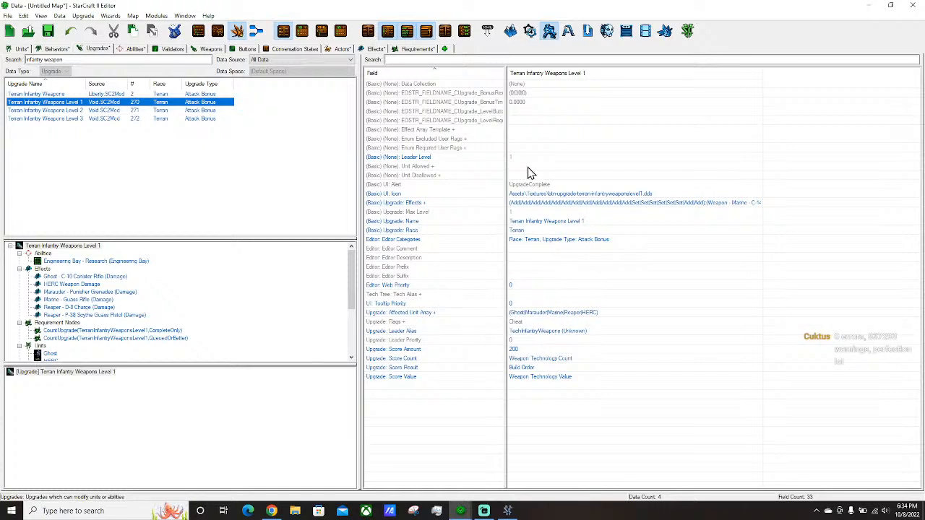
Find the Max Level field of Terran Infantry Weapons Level 1 and set it to 100
click(431, 60)
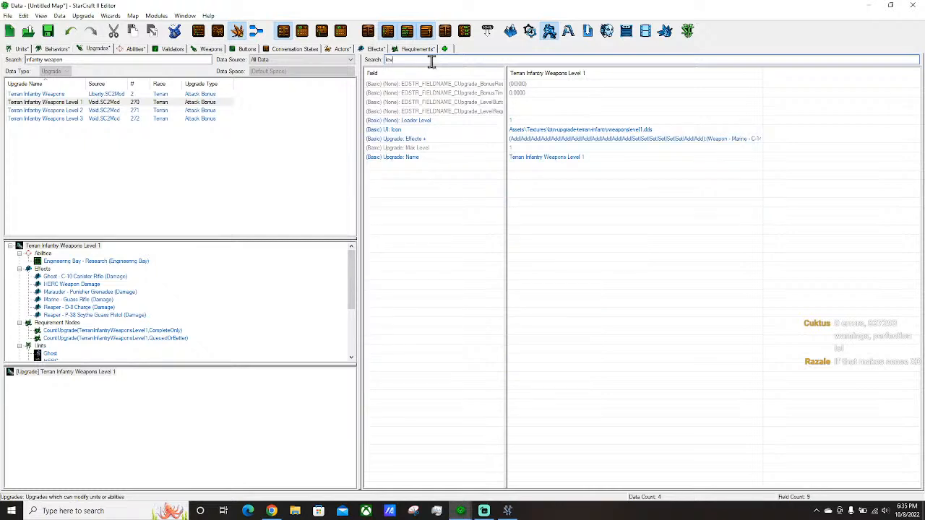
double_click(517, 148)
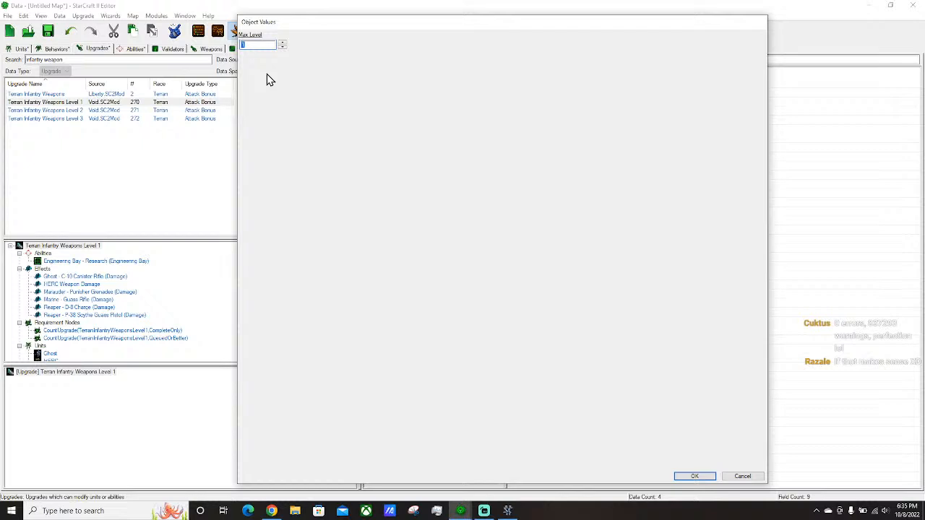
text(100)
key(Return)
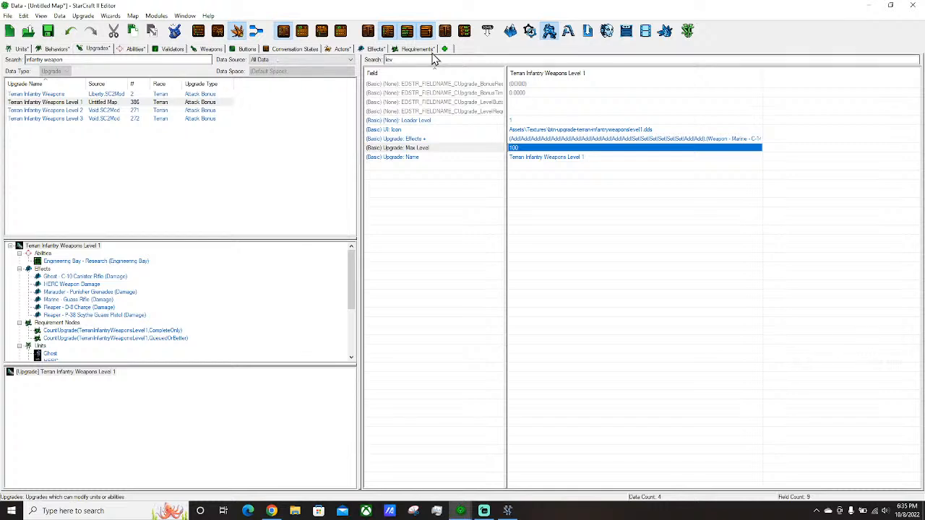
Examine the Learn Terran Infantry Weapon1 requirement tree and close it without saving changes
click(409, 49)
click(86, 96)
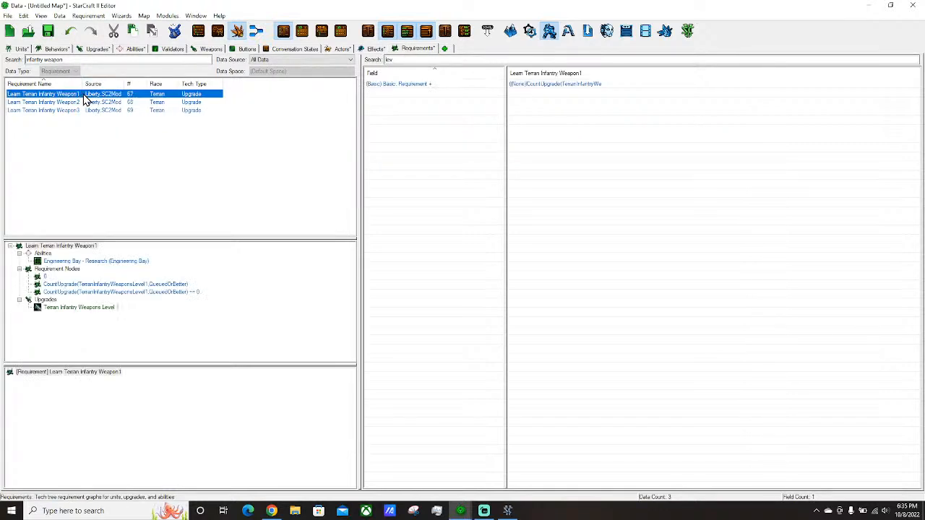
click(538, 84)
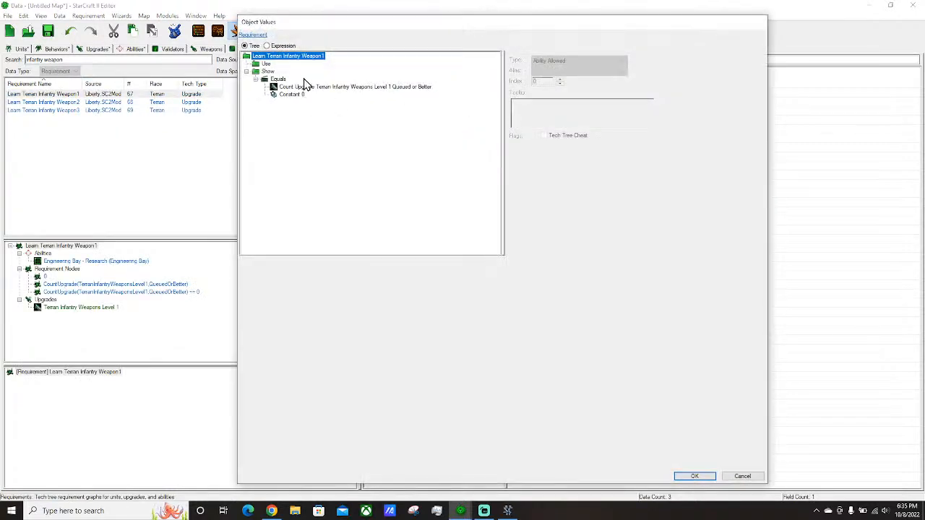
click(293, 95)
right_click(292, 95)
click(293, 149)
click(274, 79)
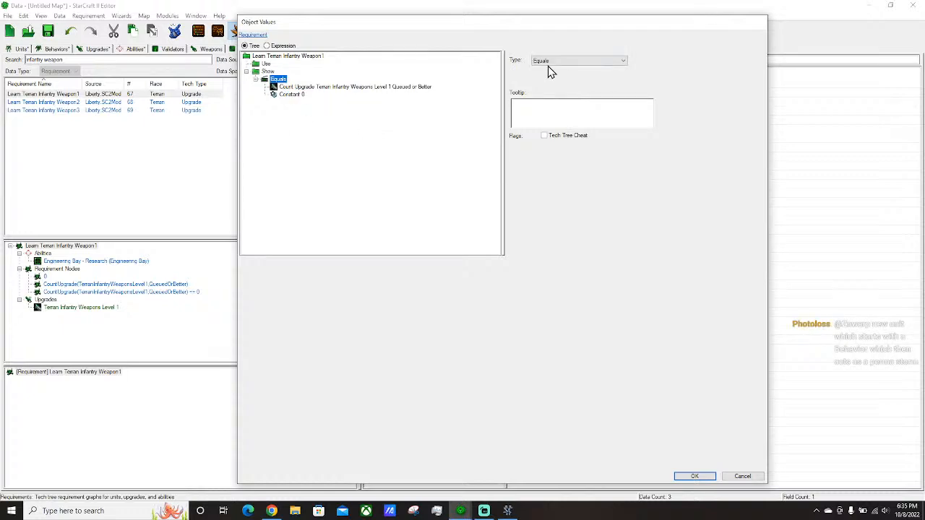
click(754, 477)
Find the Engineering Bay - Research ability and open its Info field for editing
click(133, 49)
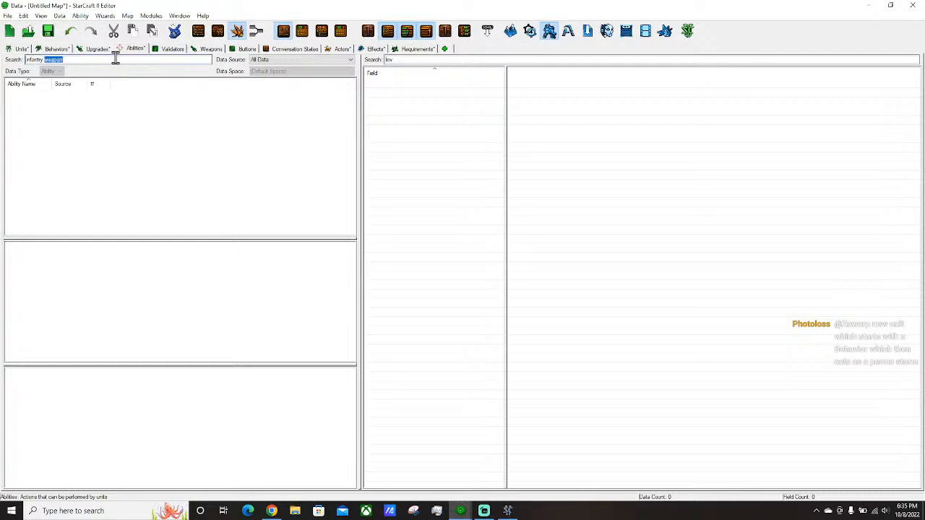
text(in)
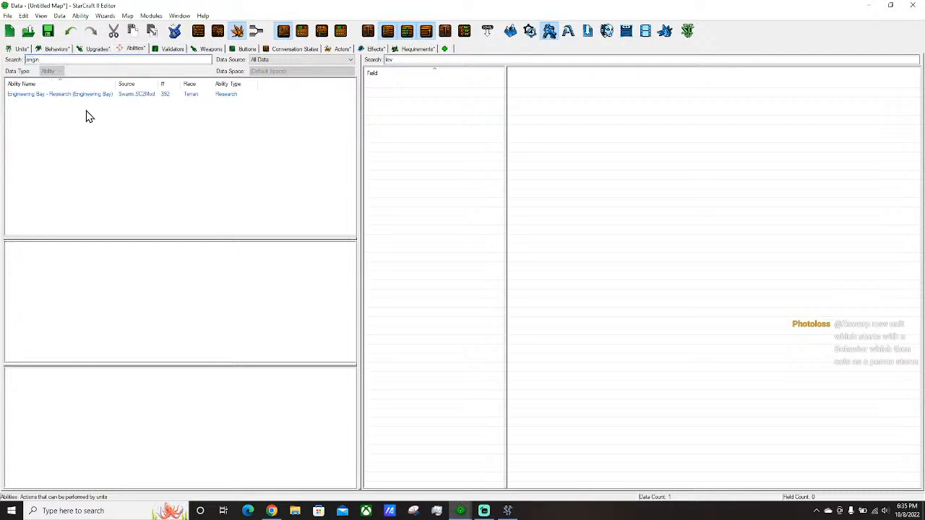
click(62, 94)
click(549, 85)
double_click(549, 85)
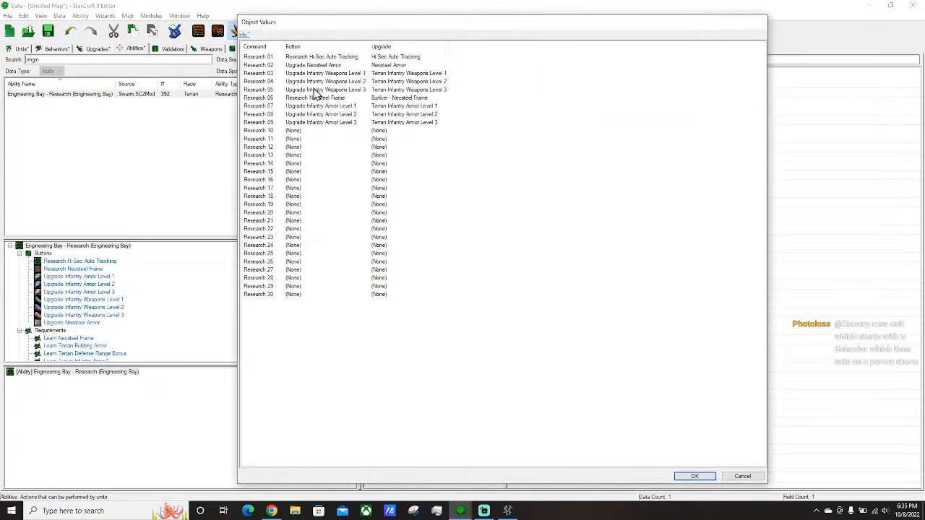
Clear the requirement of the Research 03 Upgrade Infantry Weapons Level 1 command and set its button state to Available
click(320, 73)
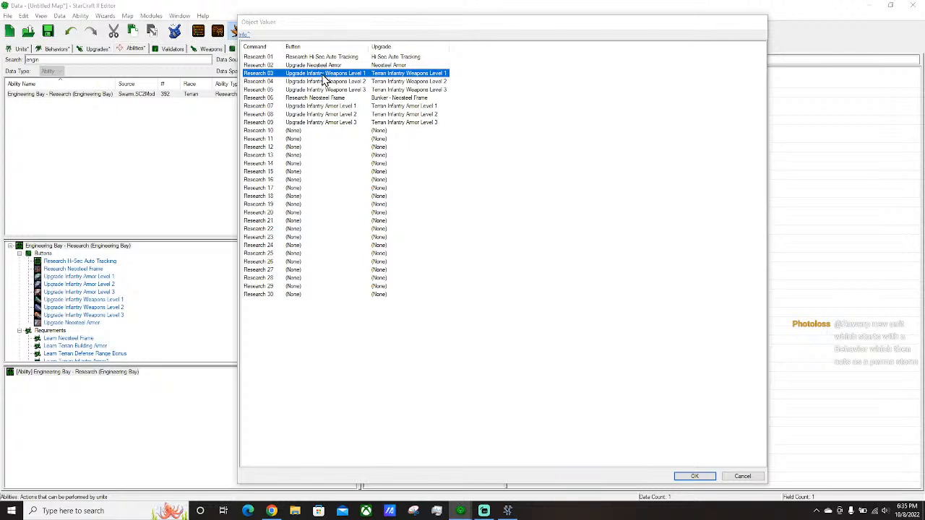
double_click(322, 75)
scroll(516, 267, down, 1)
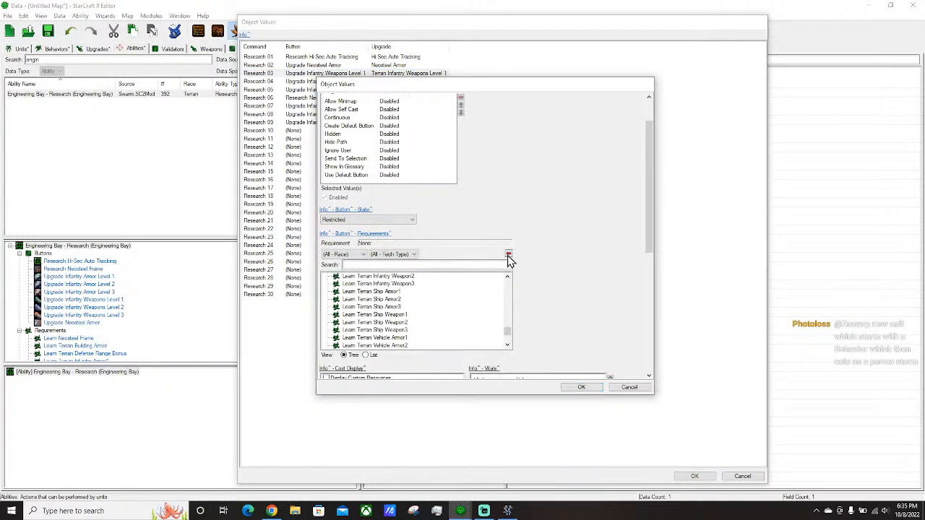
click(361, 221)
click(365, 235)
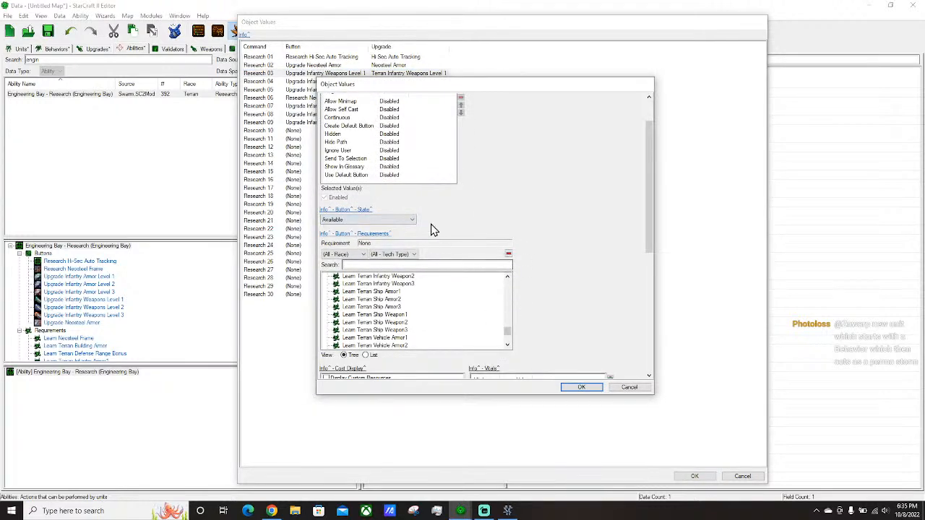
click(583, 387)
click(694, 476)
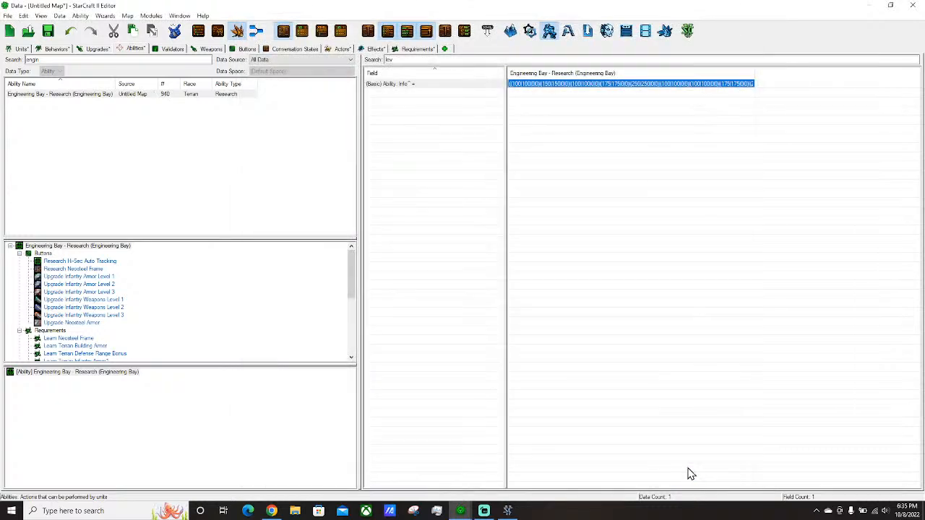
Open the map's triggers, select the AI attacks trigger and launch a test of the map
click(530, 32)
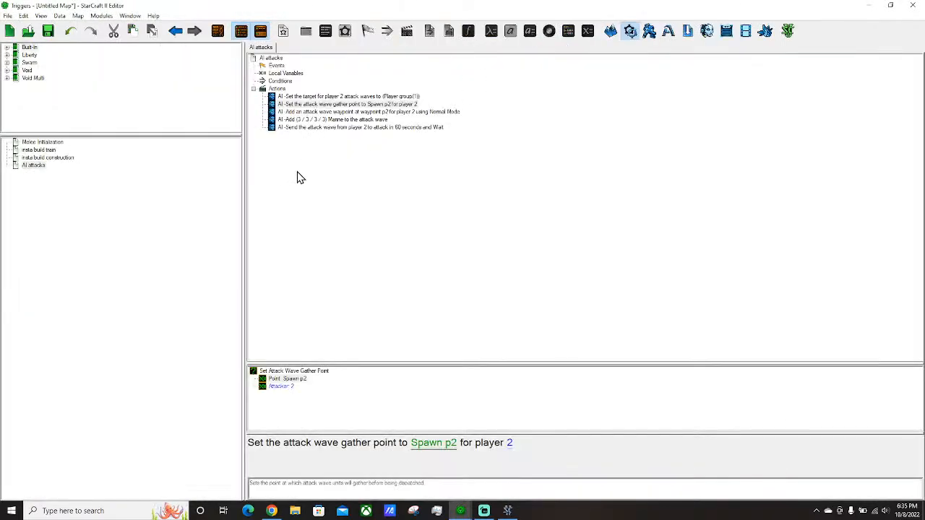
click(30, 167)
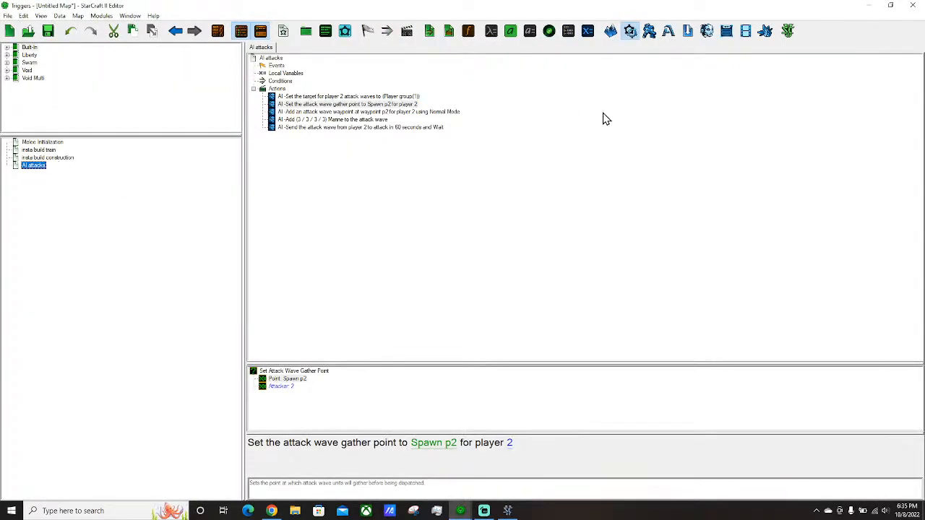
click(789, 32)
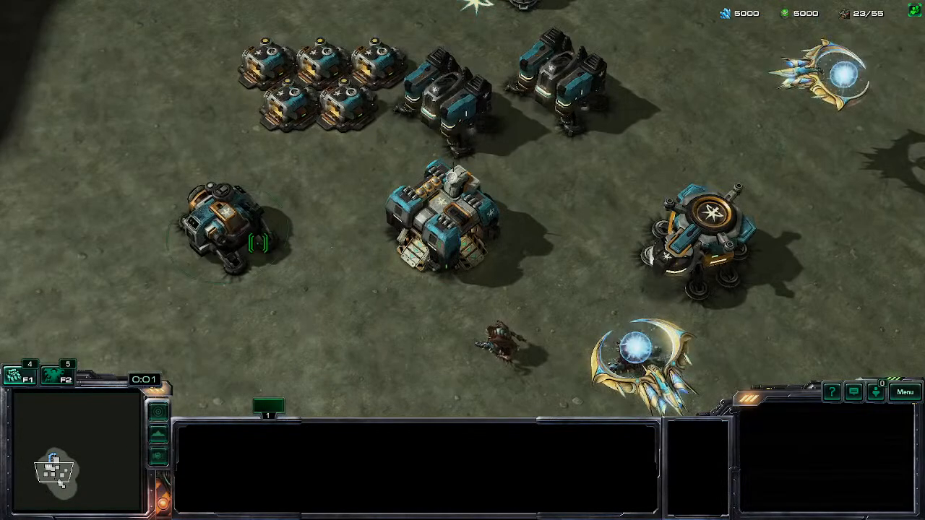
Select the Engineering Bay and fill its research queue with Upgrade Infantry Weapons Level 1
click(231, 228)
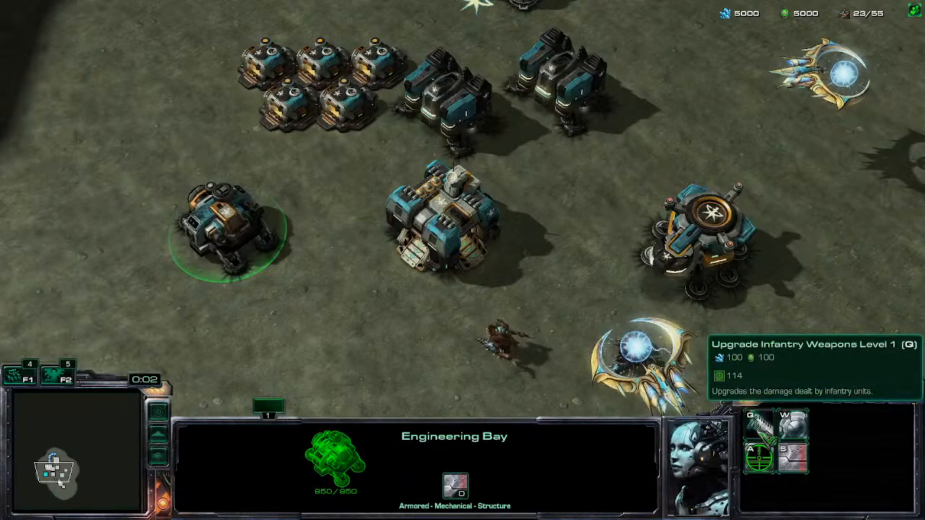
click(758, 430)
click(757, 430)
click(757, 430)
click(758, 430)
click(758, 429)
click(758, 430)
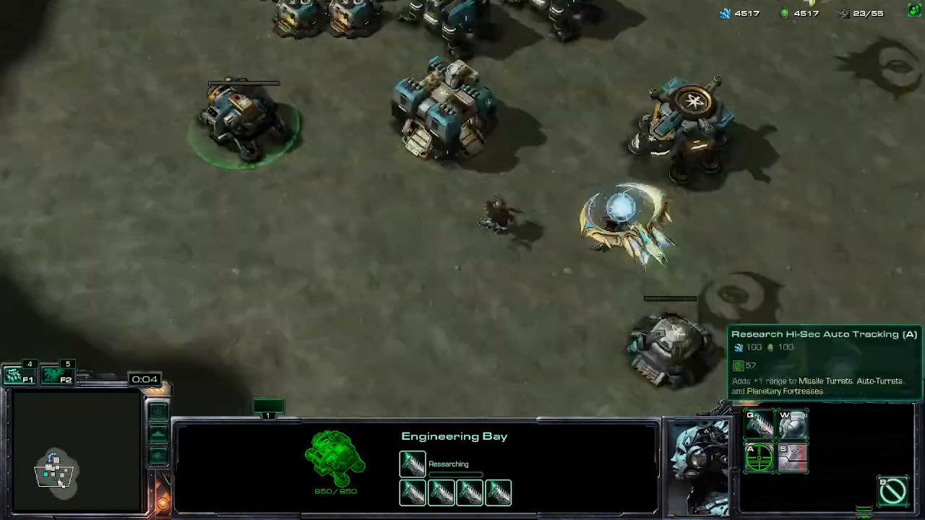
key(q)
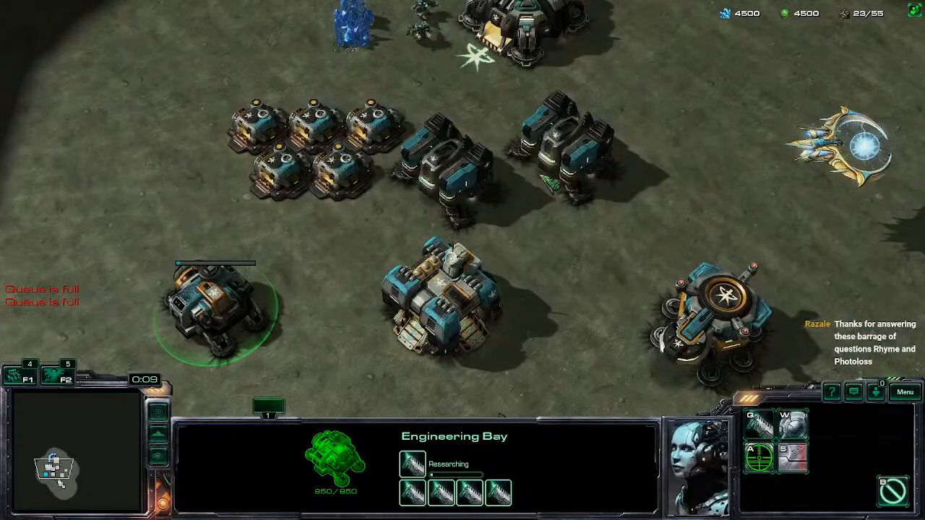
Train a batch of Marines at a Barracks and check the Engineering Bay's infantry weapons research
click(549, 183)
key(q)
key(q)
key(q)
key(q)
key(q)
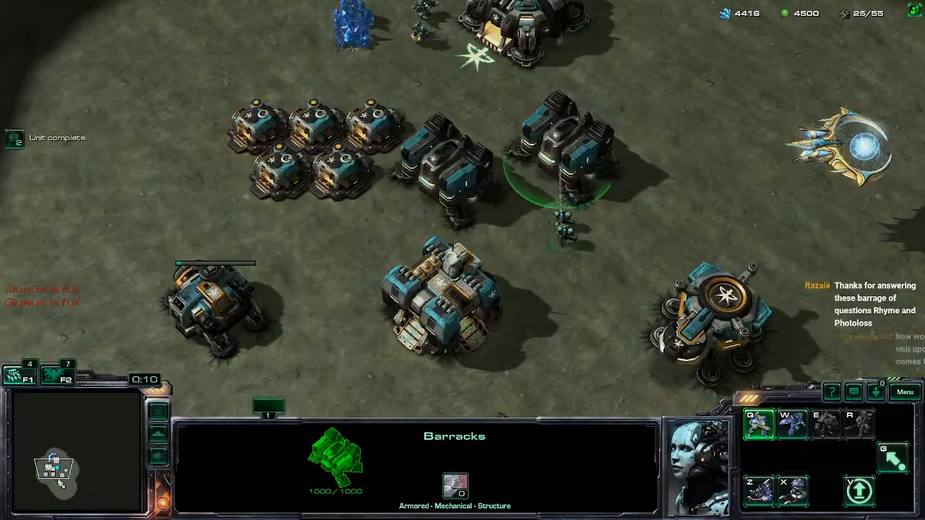
key(q)
key(q)
key(q)
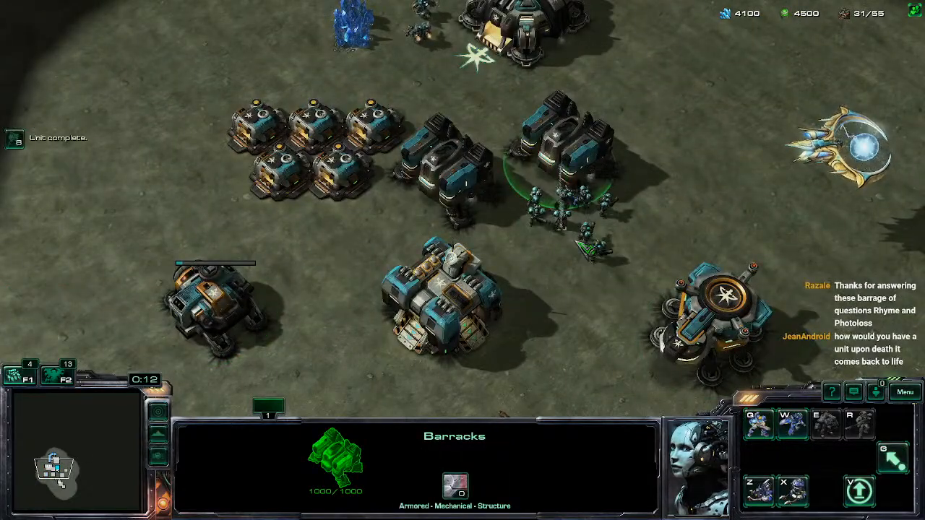
click(205, 312)
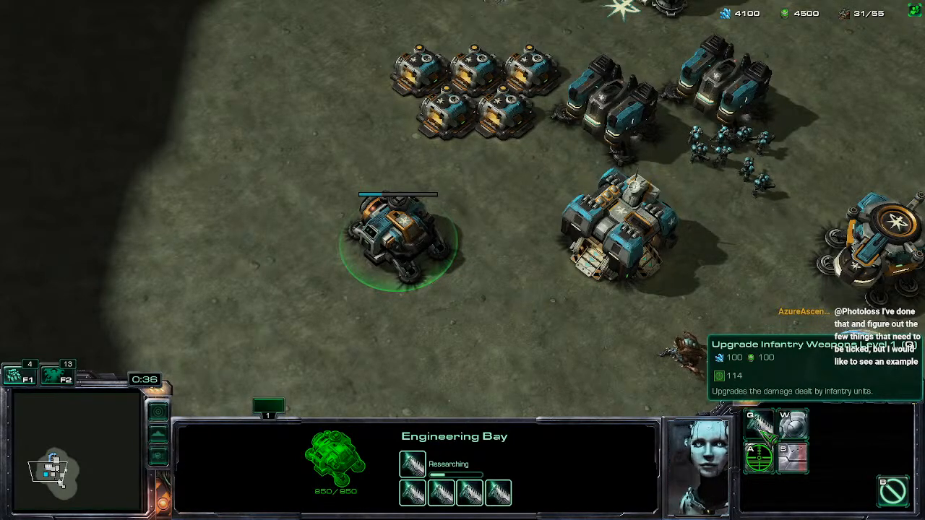
middle_drag(767, 436, 647, 326)
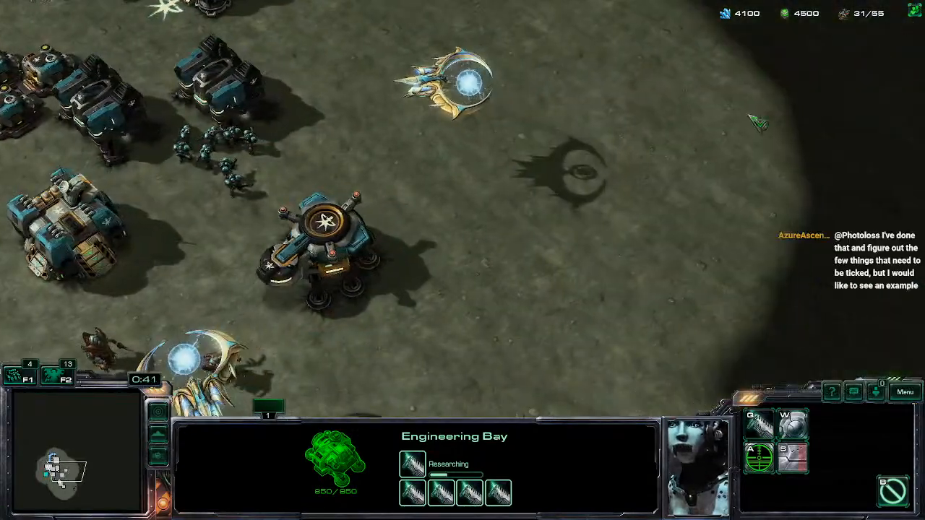
Select the three Tempests and move them back and forth around the Starport to test their movement
click(458, 83)
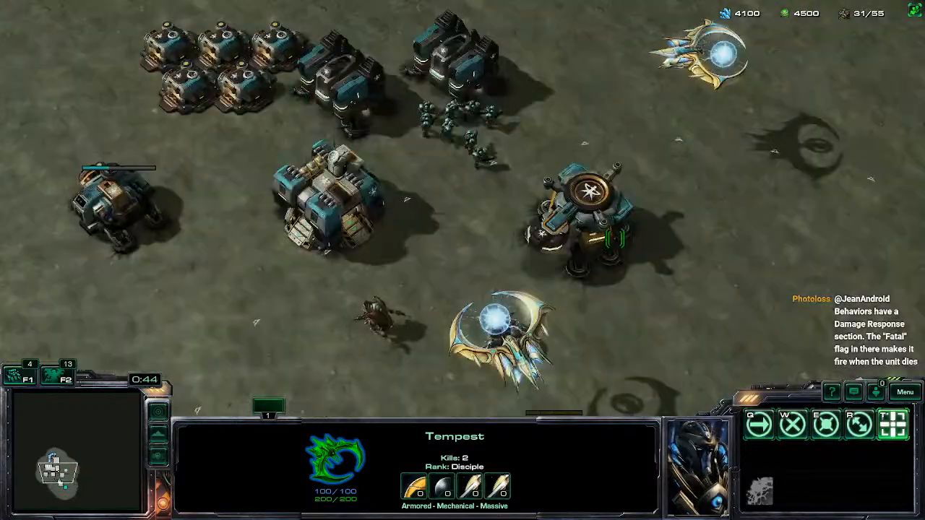
right_click(614, 238)
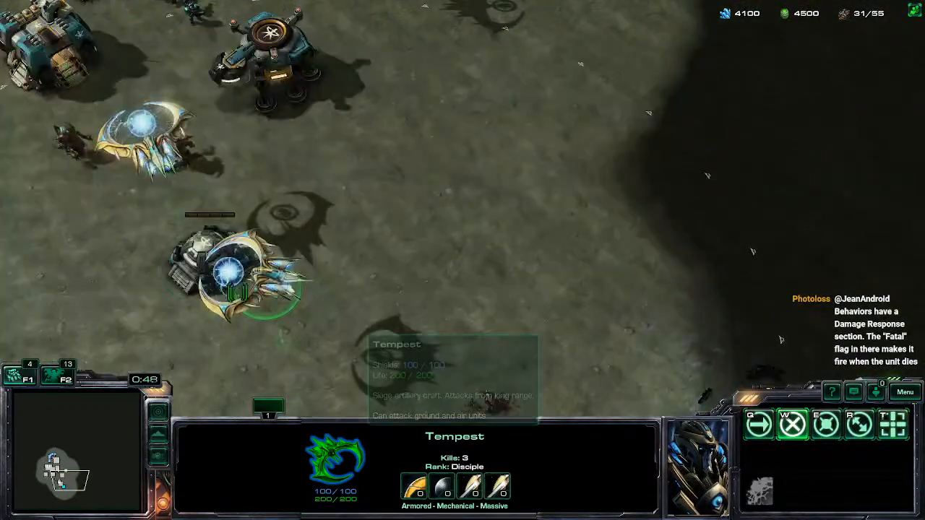
shift+click(159, 141)
shift+click(365, 120)
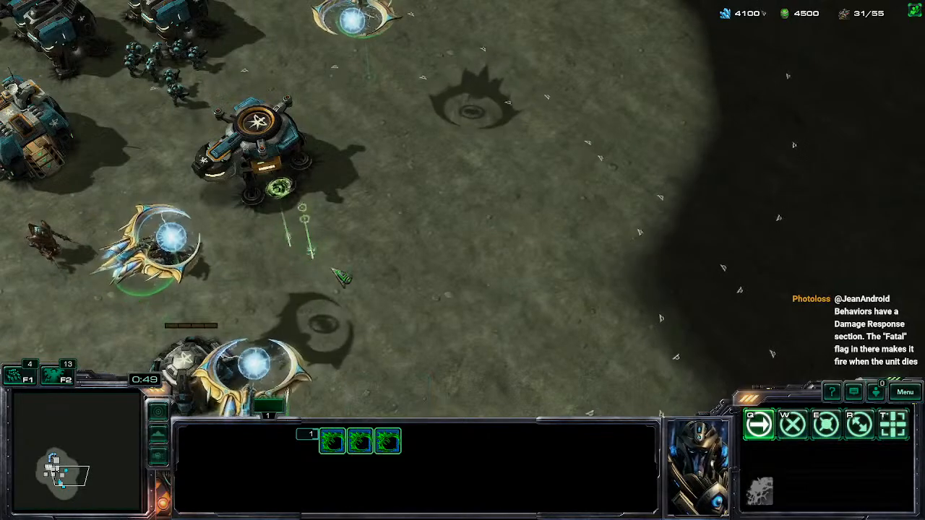
right_click(458, 157)
right_click(489, 136)
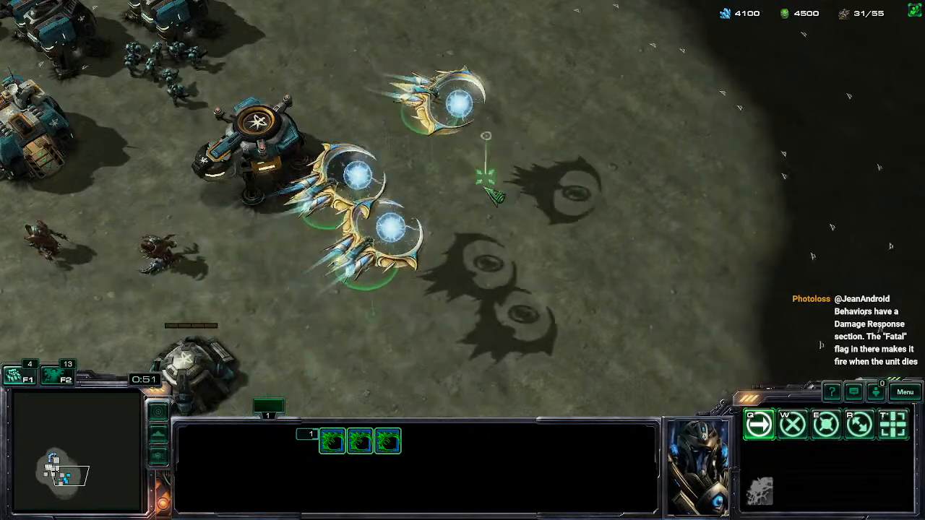
right_click(347, 289)
right_click(410, 257)
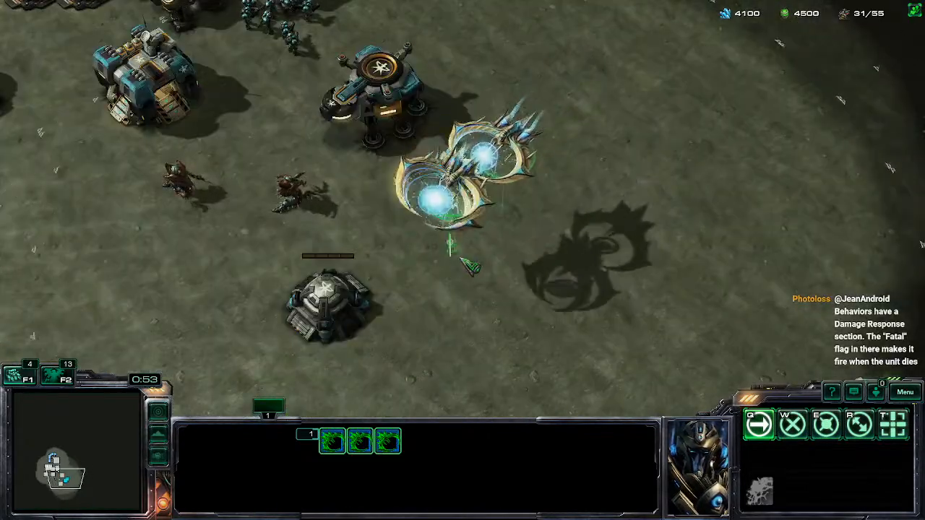
right_click(496, 260)
right_click(481, 99)
right_click(486, 45)
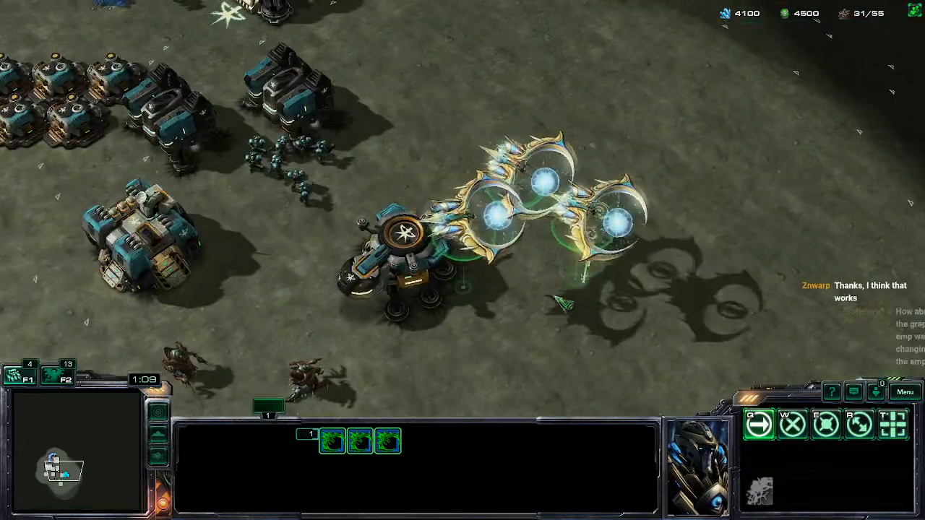
Leave the test game for the StarCraft II Editor, open the map's data and search the units for hydra
key(F10)
key(alt+Tab)
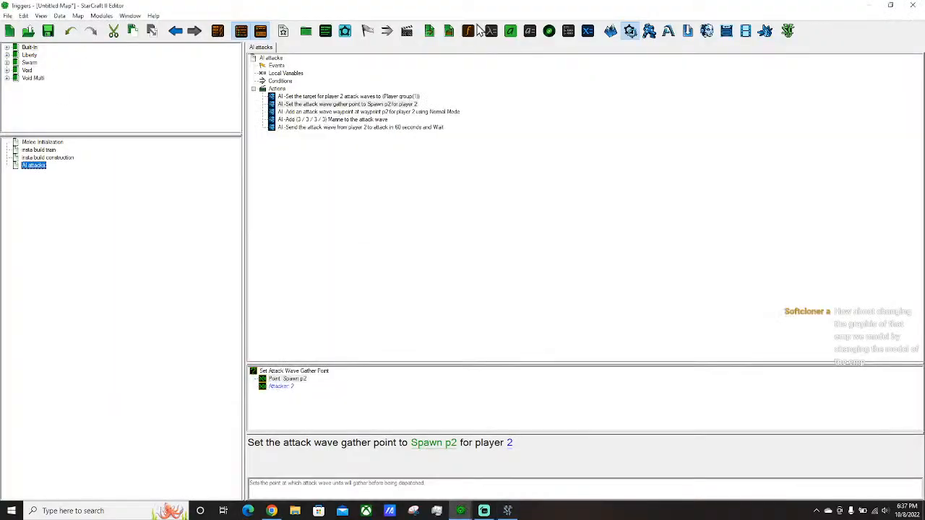
click(649, 30)
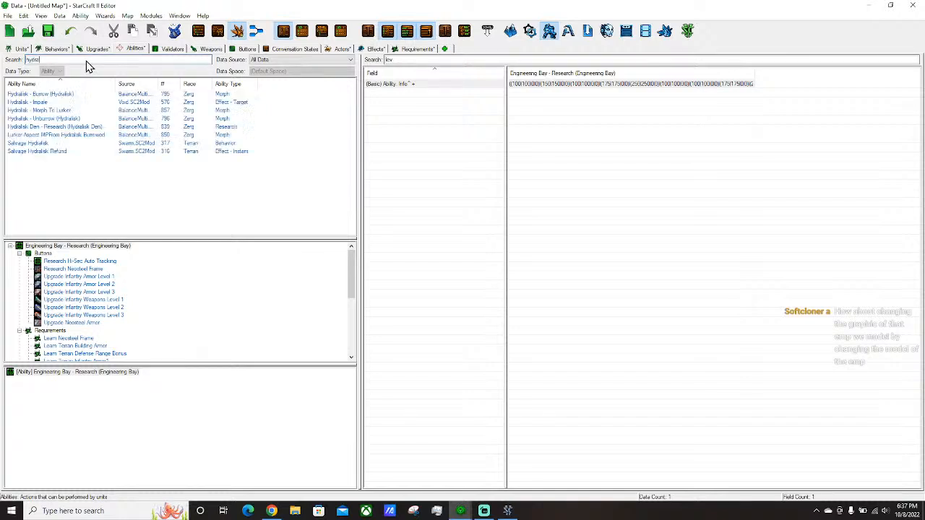
click(20, 49)
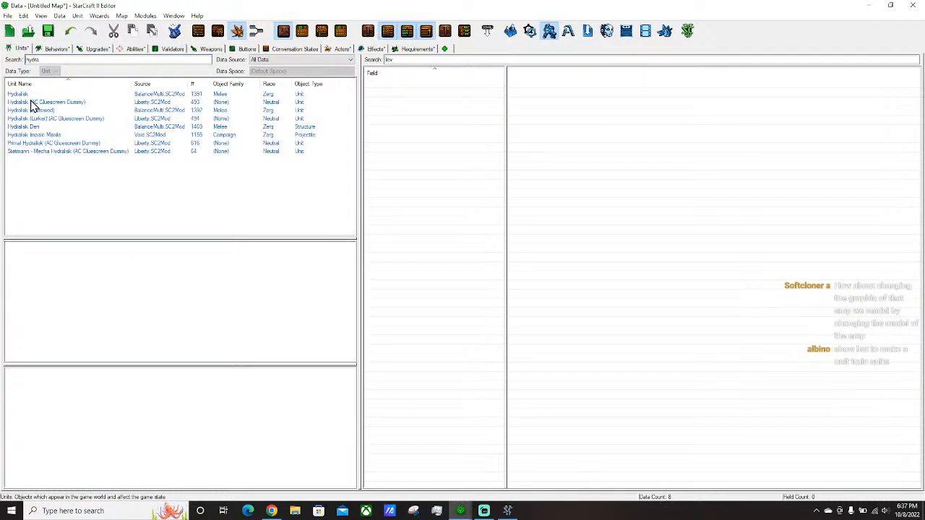
Find the Hydralisk's height fields and set its UI Height to 3.75
click(460, 59)
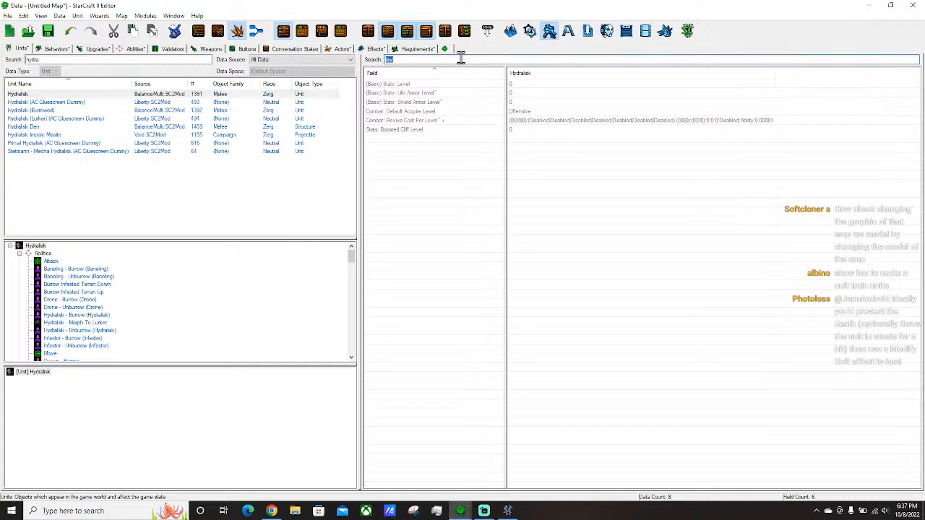
text(hei)
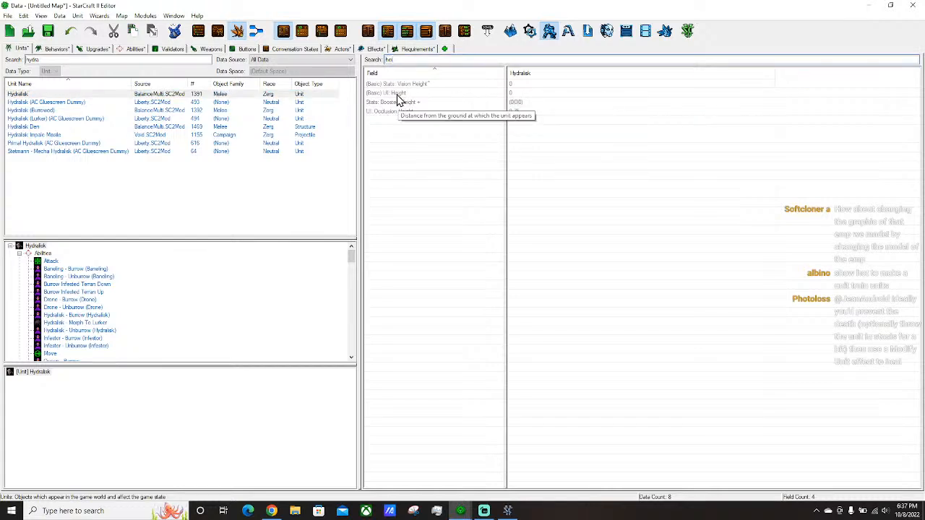
double_click(517, 94)
text(3.75)
key(Return)
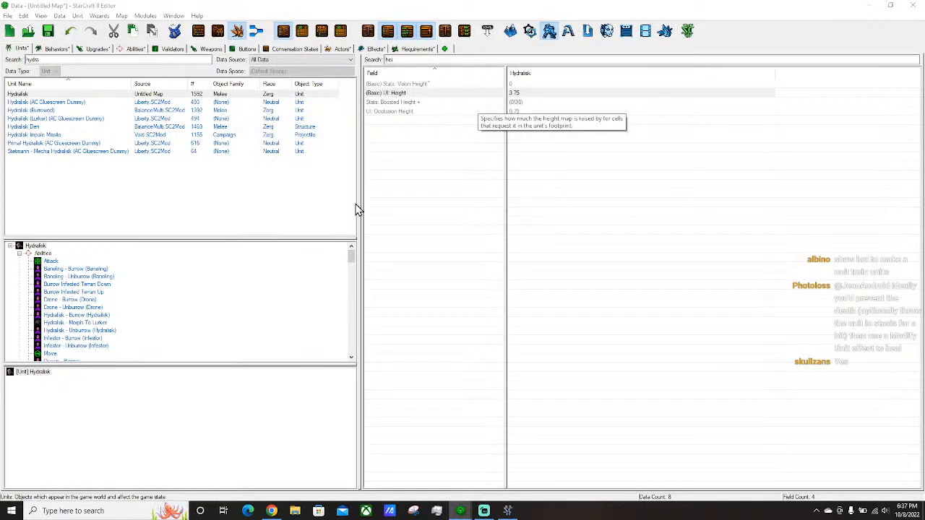
Find the Hydralisk's movement fields and change its Mover to Fly
click(417, 59)
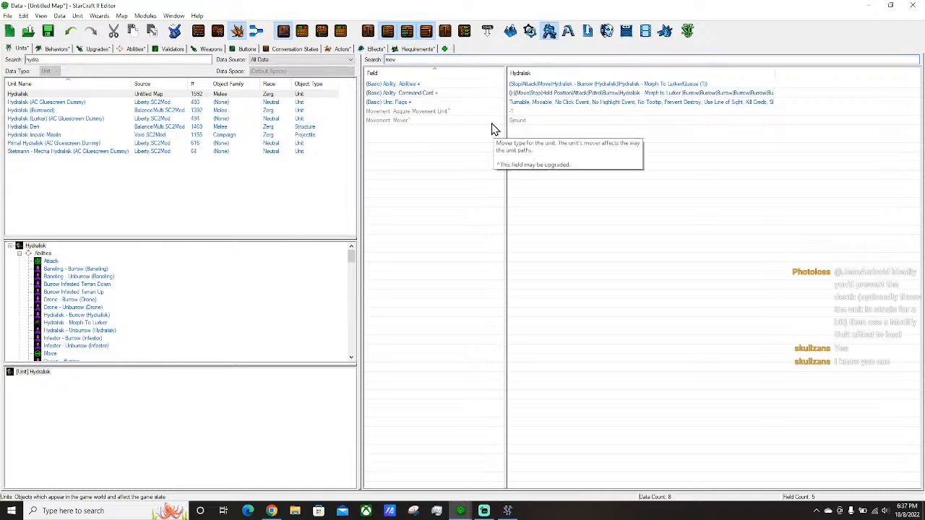
click(529, 121)
double_click(530, 121)
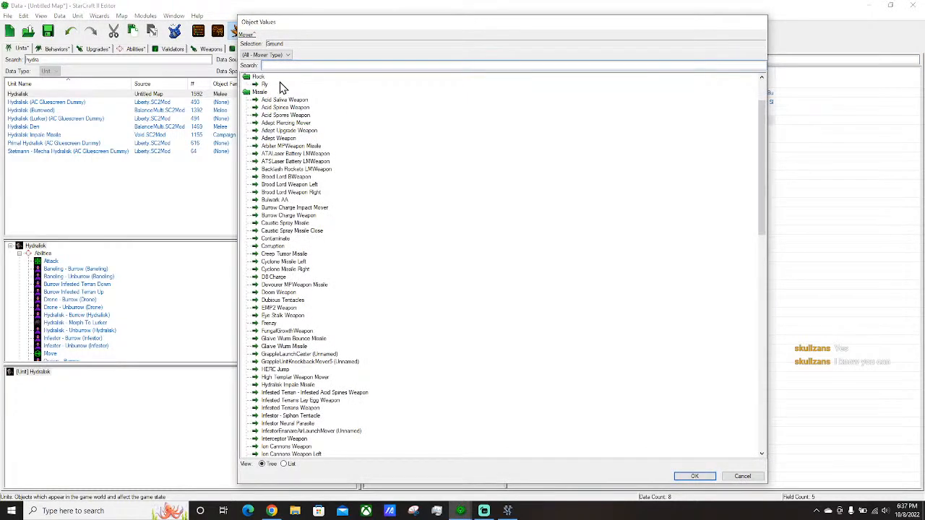
click(696, 476)
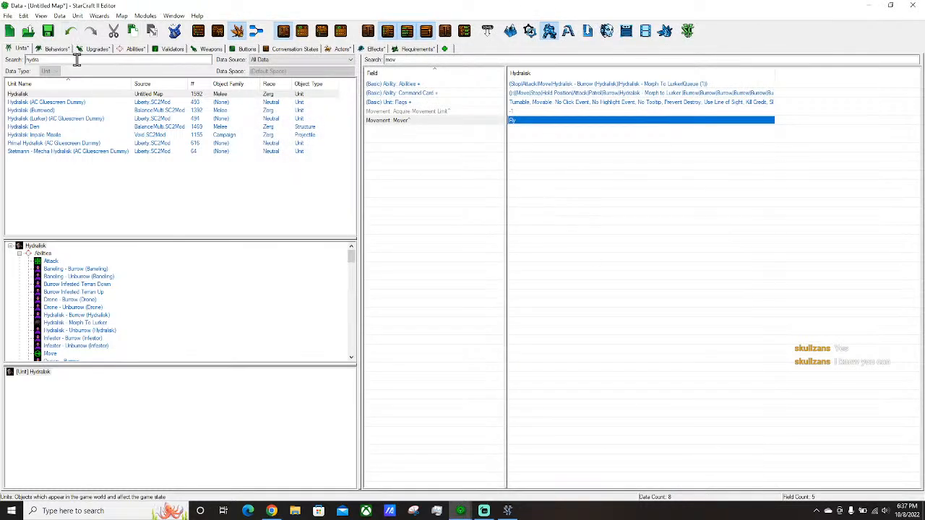
Launch a test of the map, move the two Hydralisks around the base, and return to the StarCraft II Editor
click(688, 32)
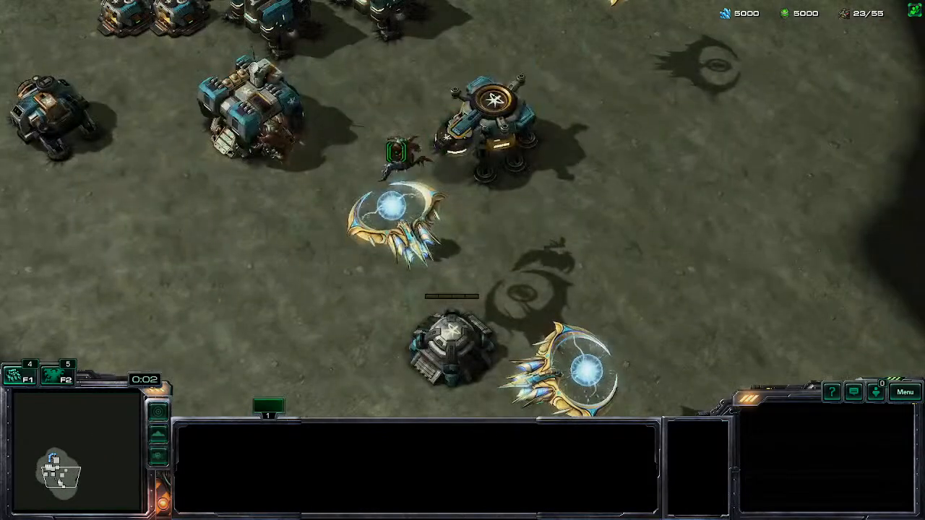
double_click(396, 152)
right_click(204, 238)
right_click(259, 274)
right_click(285, 303)
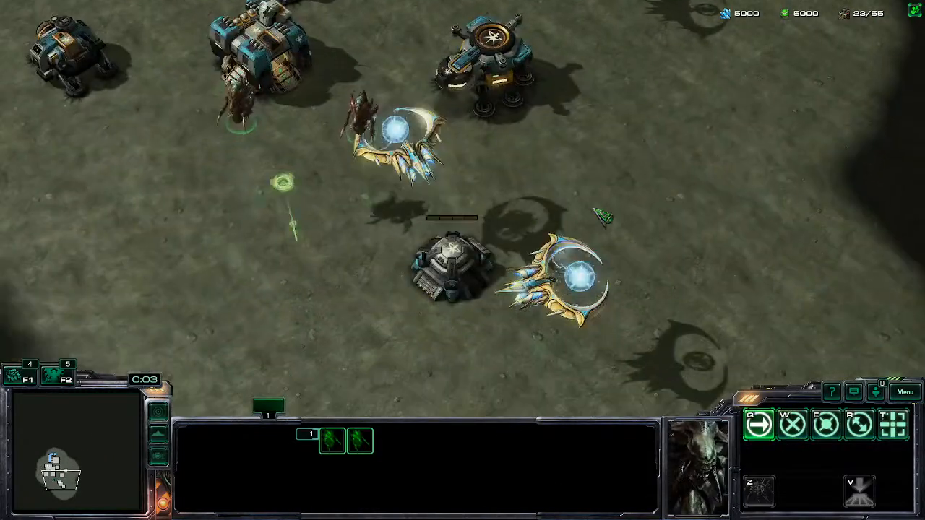
right_click(627, 196)
right_click(451, 359)
right_click(527, 355)
right_click(543, 203)
right_click(539, 145)
right_click(392, 281)
key(alt+Tab)
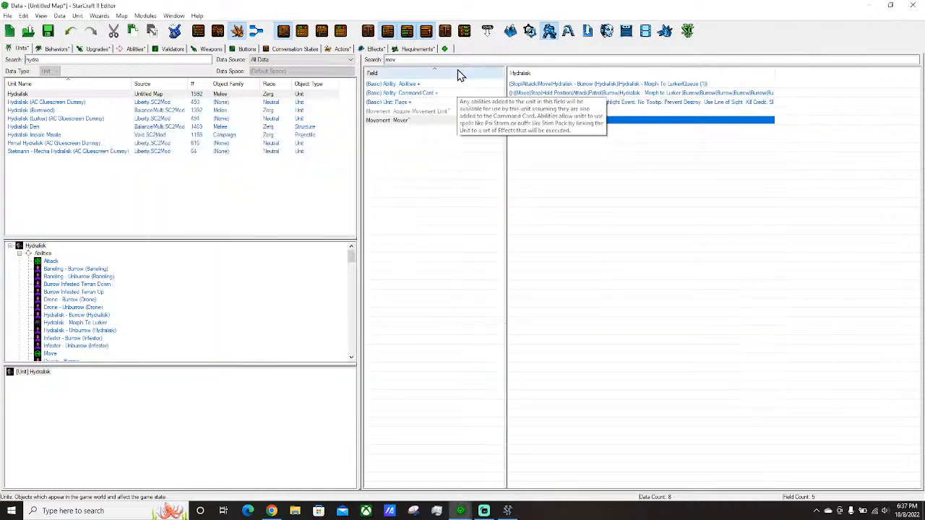
Set the Hydralisk's Collide field to Flying only, clearing ForceField, Ground, Locust and Small
key(BackSpace)
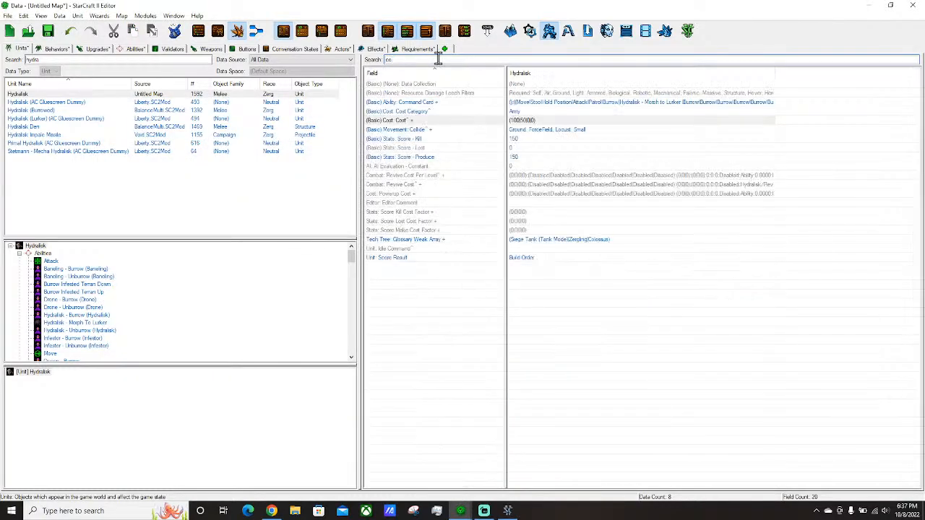
click(535, 149)
double_click(545, 130)
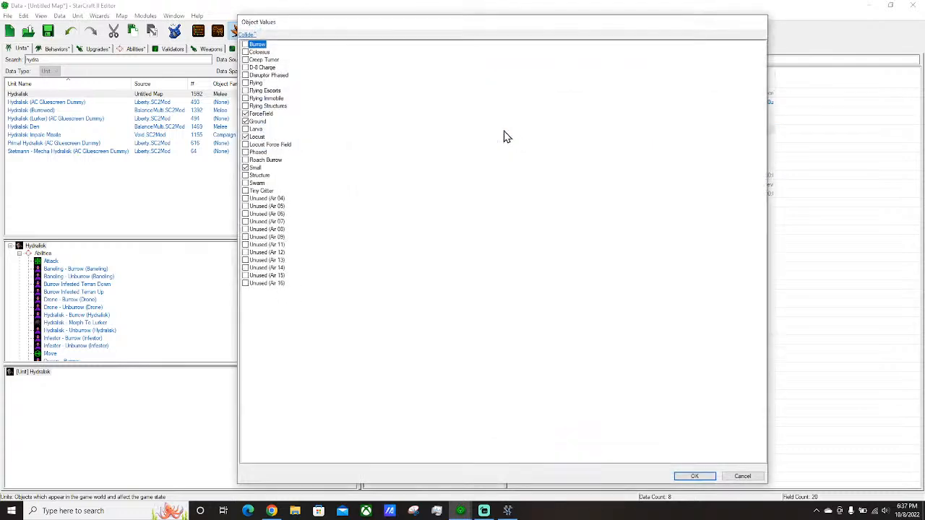
click(245, 168)
click(246, 83)
click(246, 113)
click(246, 122)
click(245, 137)
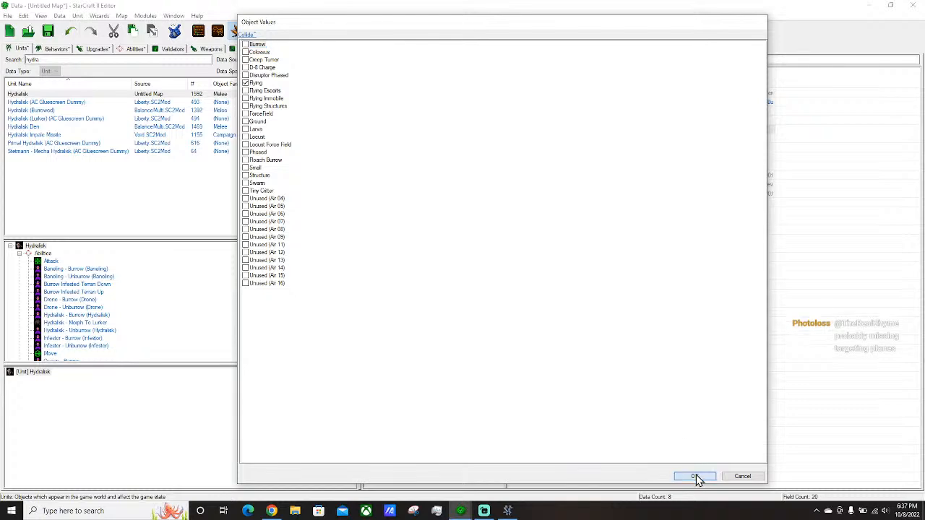
click(694, 476)
List the Phoenix alongside the Hydralisk units and check the Phoenix's Collide field for comparison
double_click(48, 60)
text(po)
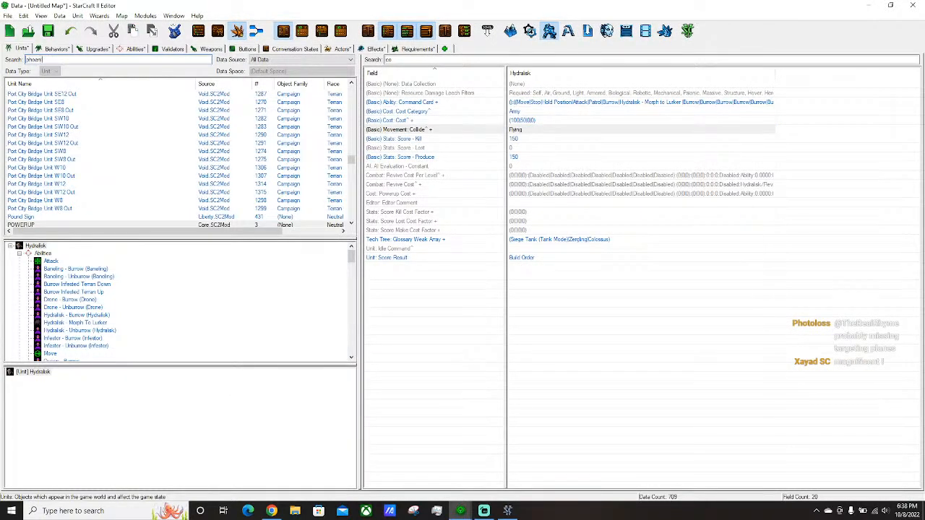
click(29, 152)
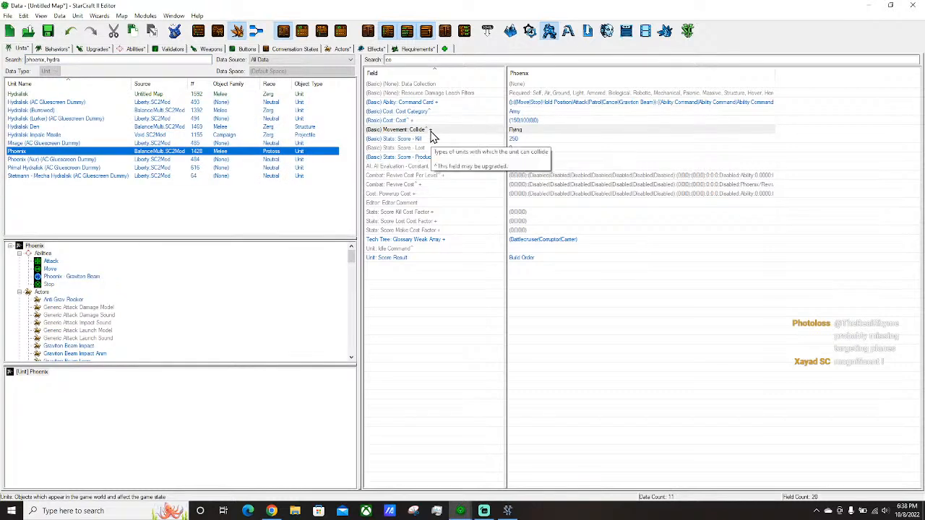
Test the map again and order the Hydralisks to several spots to check their collision while flying
click(687, 31)
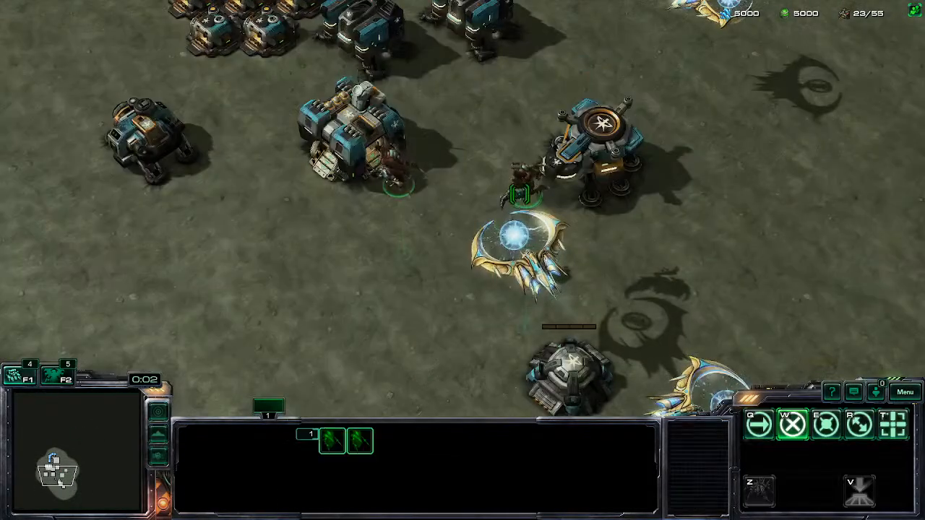
right_click(371, 214)
right_click(386, 270)
right_click(390, 315)
right_click(382, 289)
click(470, 222)
right_click(494, 253)
right_click(508, 195)
right_click(605, 195)
right_click(759, 128)
right_click(811, 124)
right_click(359, 273)
right_click(336, 223)
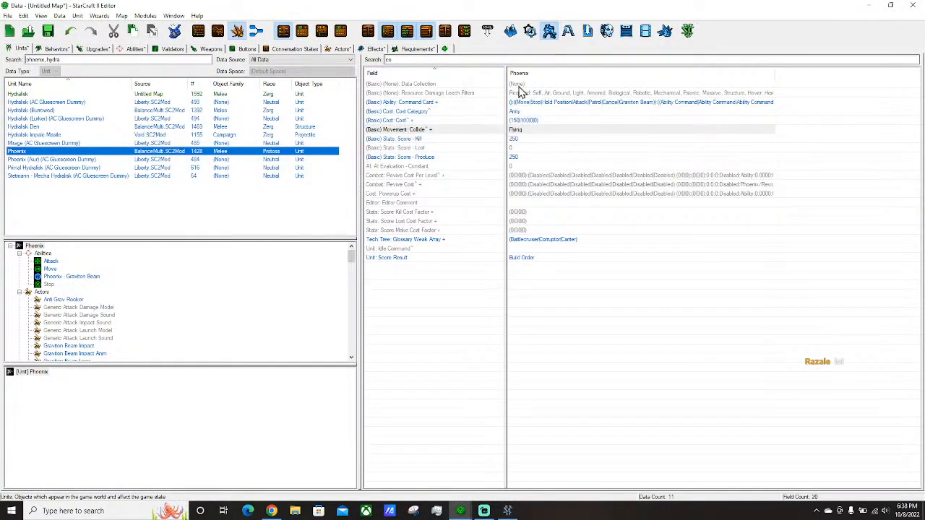
Find the Phoenix's Plane Array field and inspect its options without changing them
double_click(406, 59)
text(atrget)
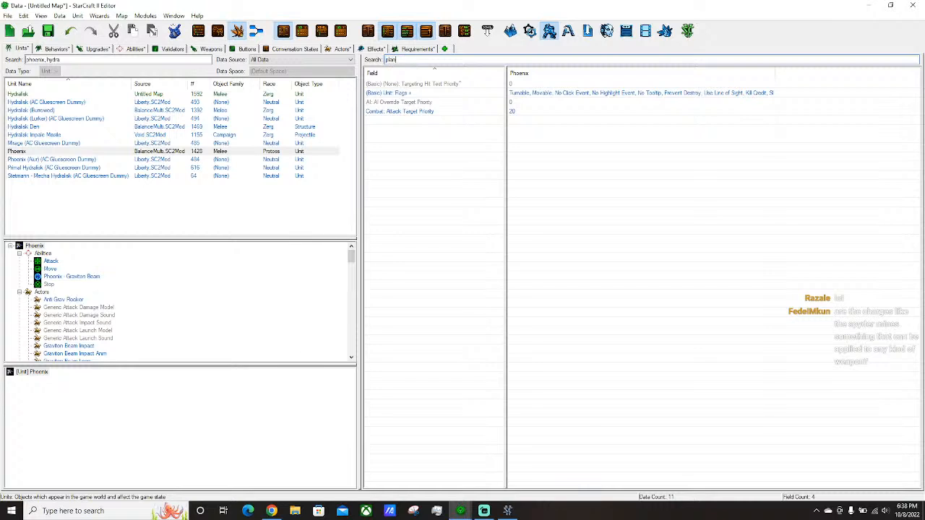
click(434, 86)
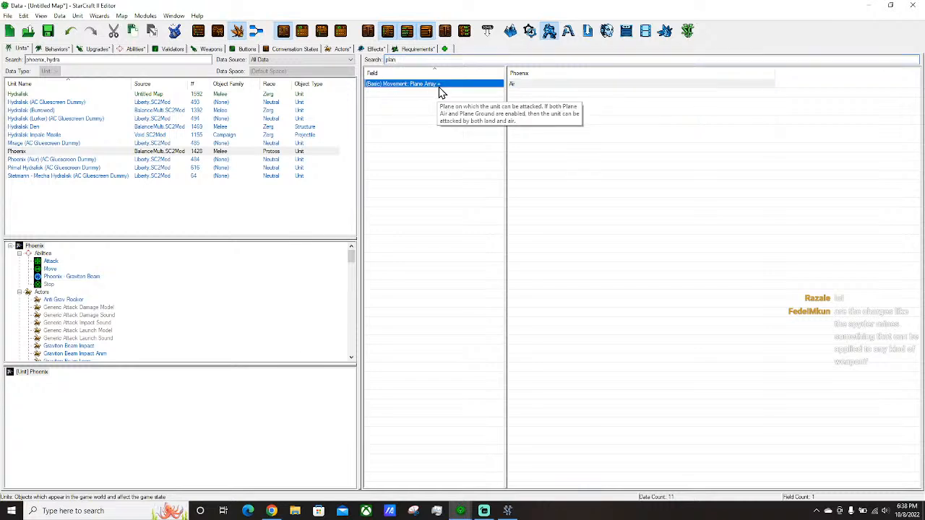
double_click(521, 86)
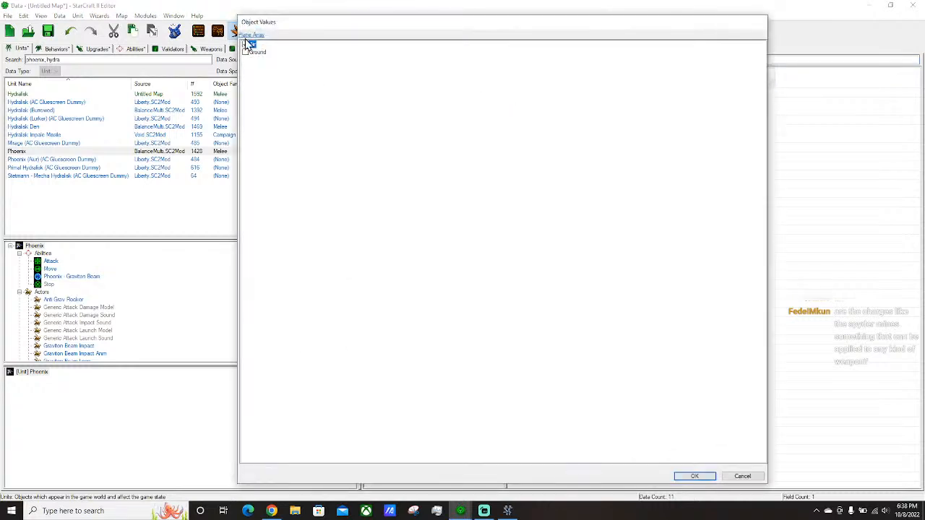
click(742, 475)
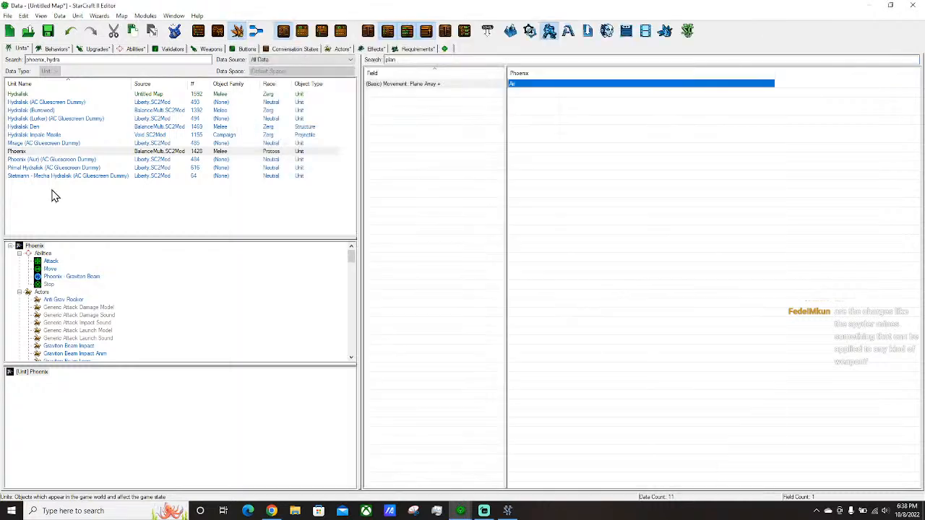
Set the Hydralisk's Plane Array to Air only, clearing Ground
click(29, 94)
double_click(523, 86)
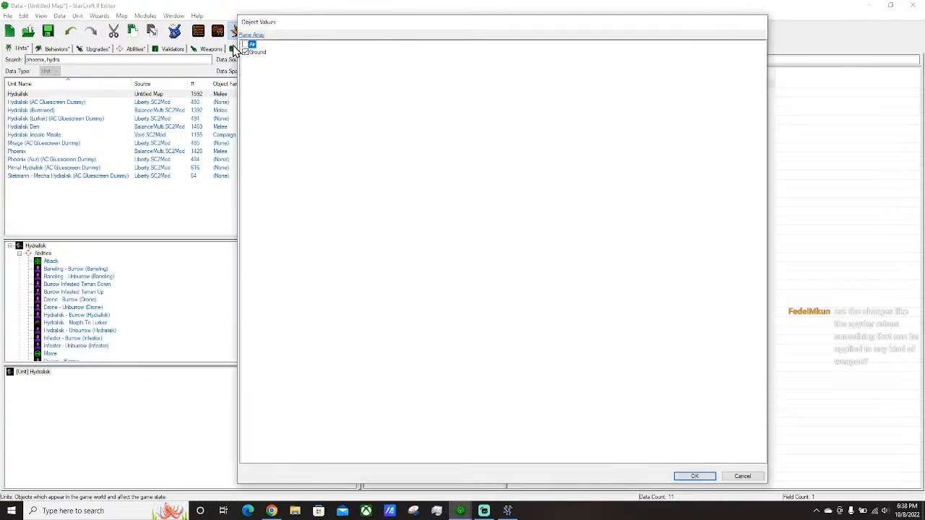
click(700, 476)
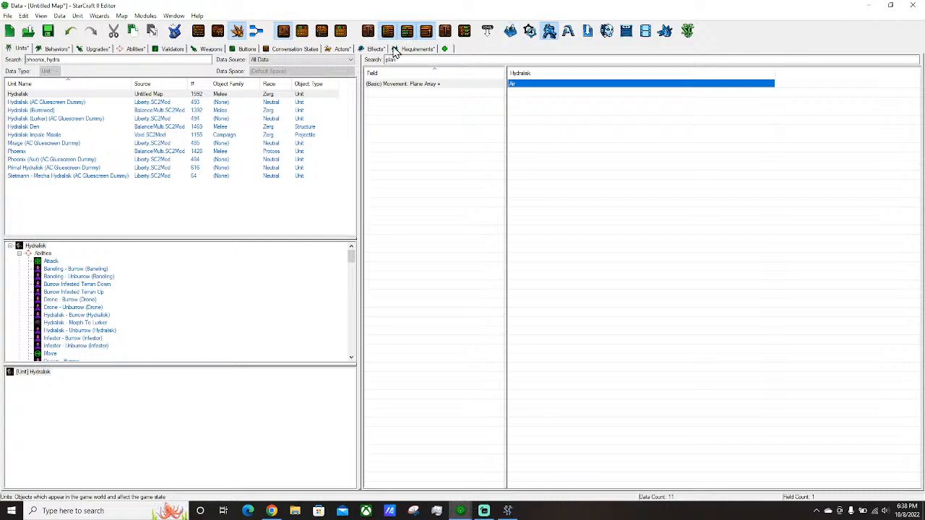
Find the Reaper - KD8 Charge ability and show its complete list of data fields
click(130, 50)
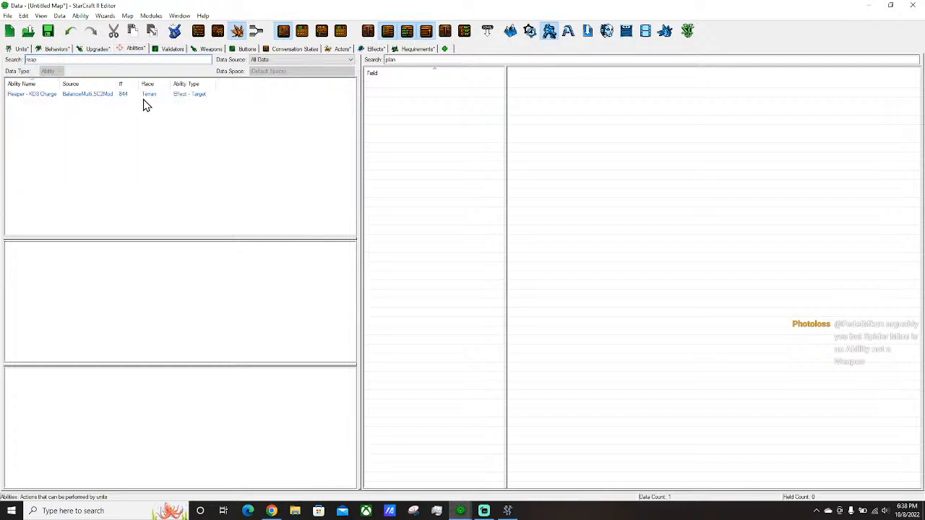
click(137, 95)
double_click(394, 60)
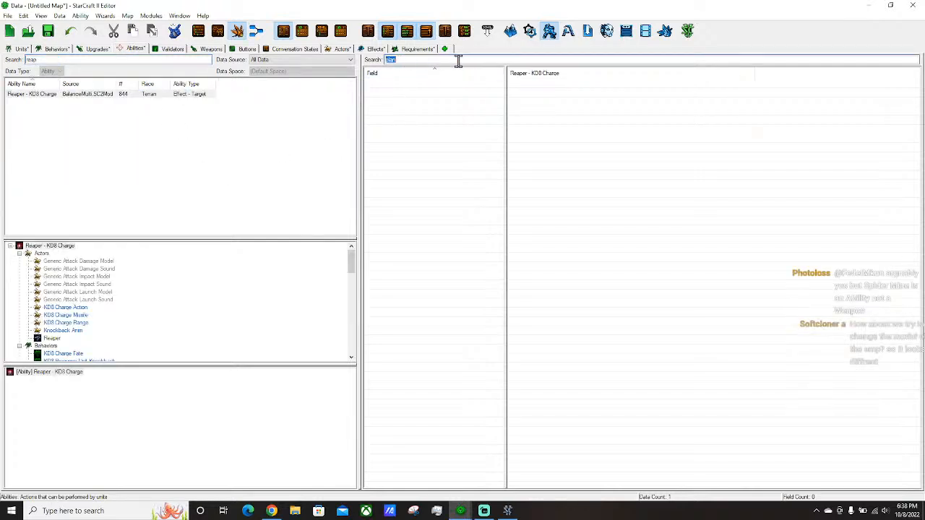
key(BackSpace)
double_click(567, 258)
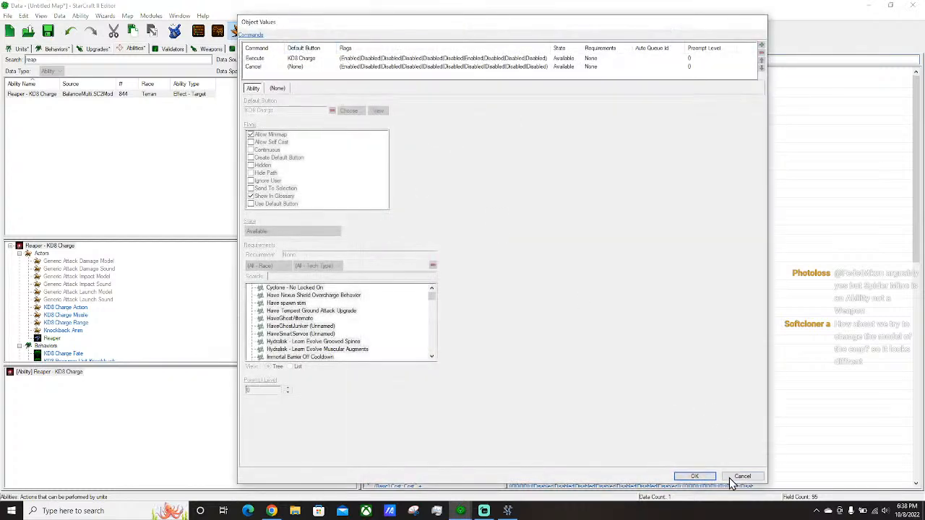
click(731, 478)
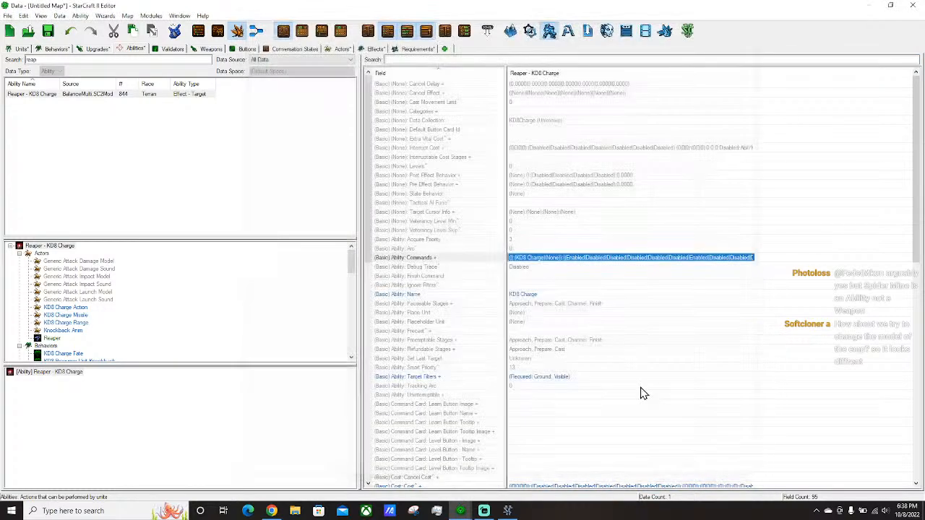
In KD8 Charge's Cost, set charge Count Max and Start to 5, Count Use to 1, charge Time Use to 5 and cooldown Time Use to 0
scroll(572, 276, down, 8)
click(542, 188)
double_click(541, 187)
click(547, 59)
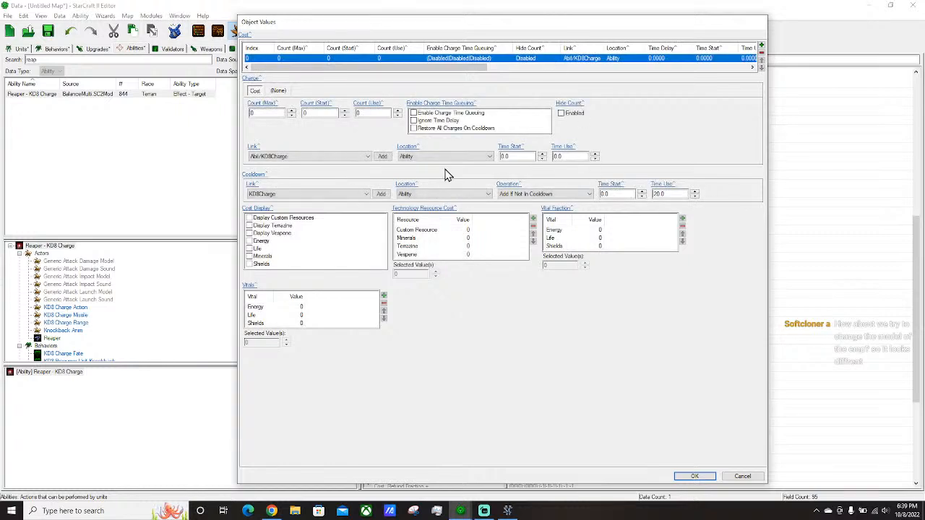
double_click(325, 114)
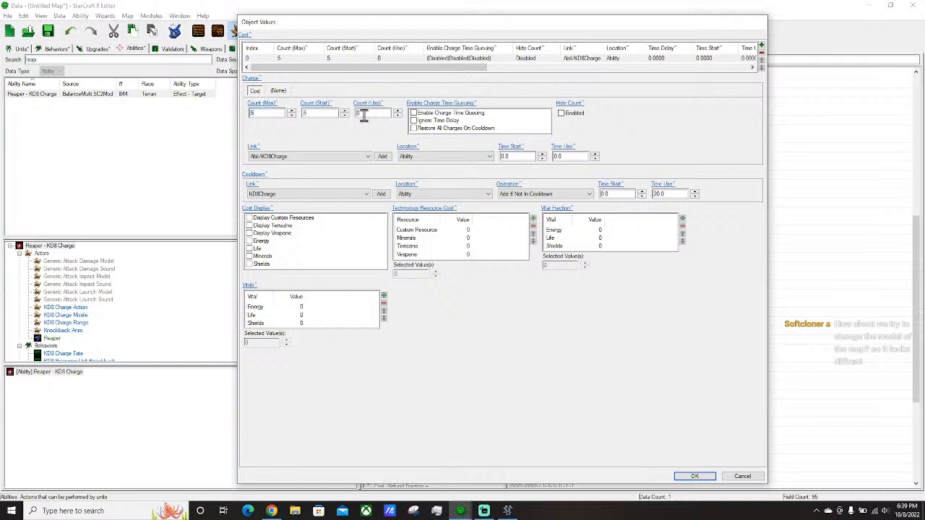
text(1)
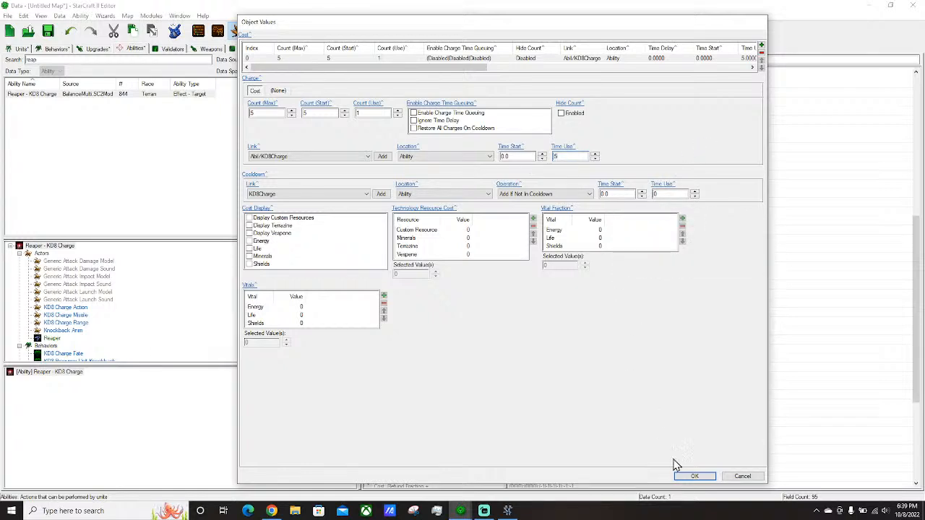
click(693, 476)
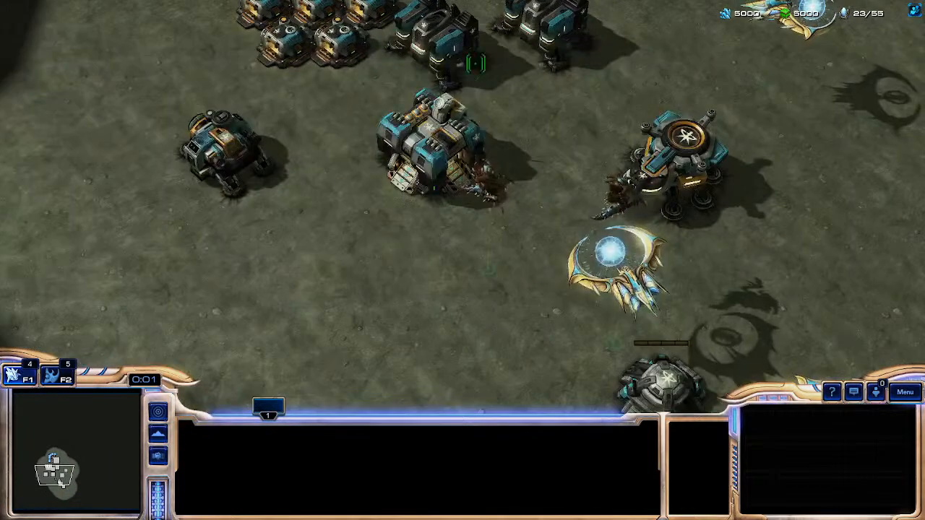
Test the map, rally and train two Reapers from the Barracks, and move one onto open ground
double_click(475, 64)
right_click(404, 339)
key(w)
key(w)
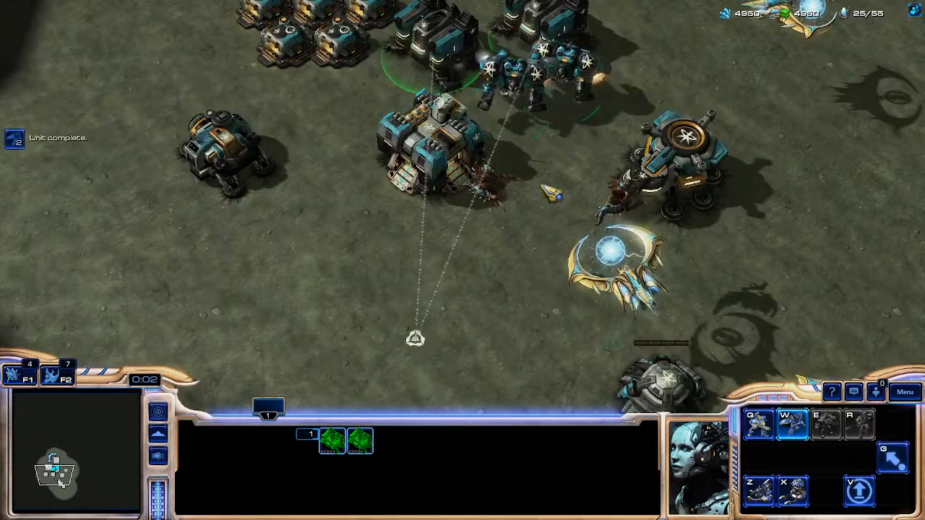
double_click(499, 171)
click(486, 159)
right_click(525, 300)
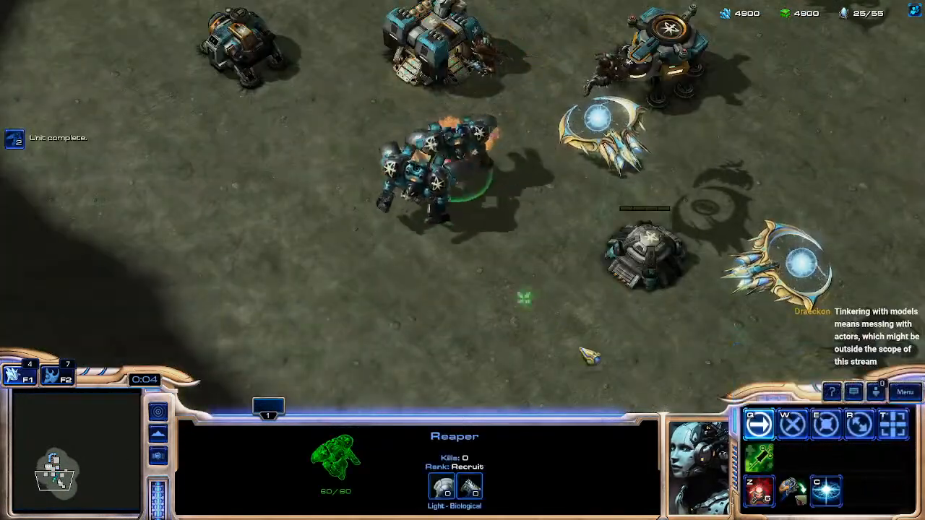
Throw KD8 Charges with the single Reaper at five spots in quick succession, and try to throw more
click(757, 492)
click(336, 183)
click(393, 232)
click(479, 255)
click(541, 239)
click(581, 211)
key(z)
key(z)
key(z)
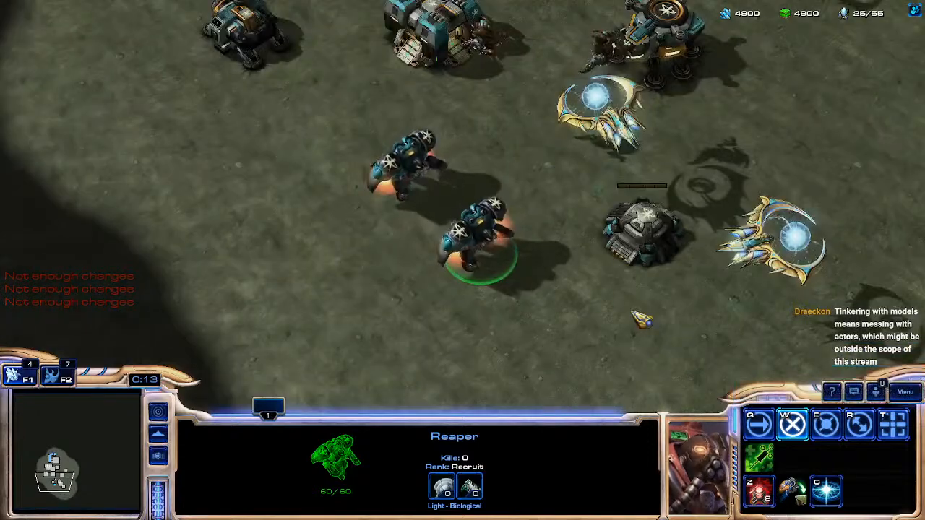
Select both Reapers together to check their KD8 charges and order them to nearby spots
double_click(474, 234)
right_click(370, 289)
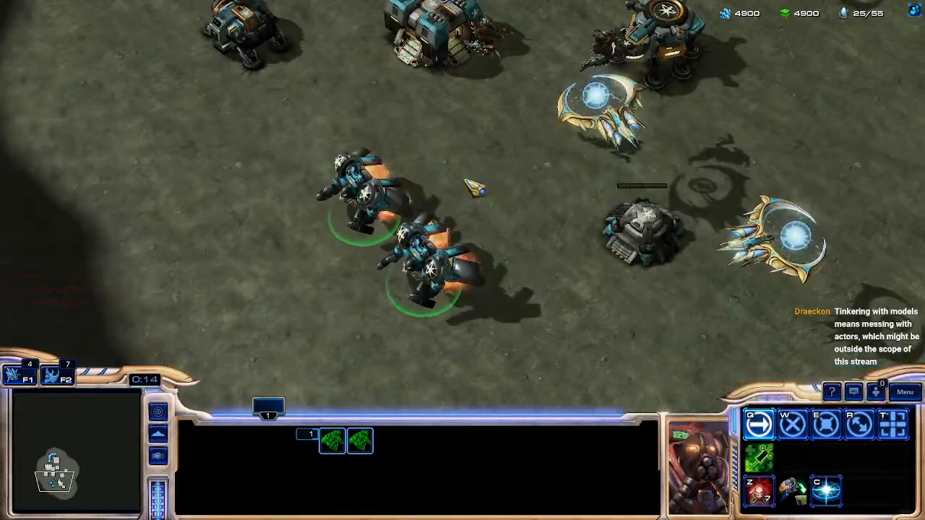
right_click(467, 182)
right_click(452, 204)
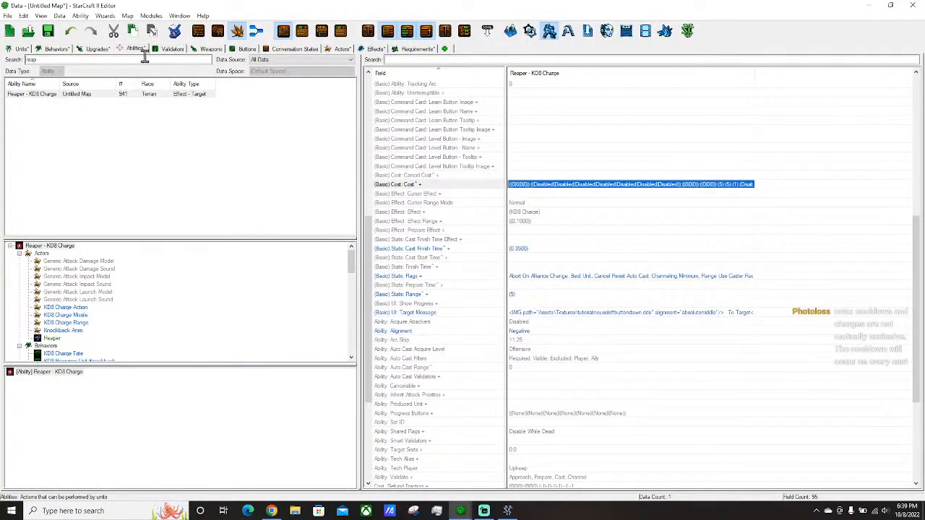
Check the effects matching the Reaper search, then search the actors for emp and look through the list
click(144, 60)
text(reap)
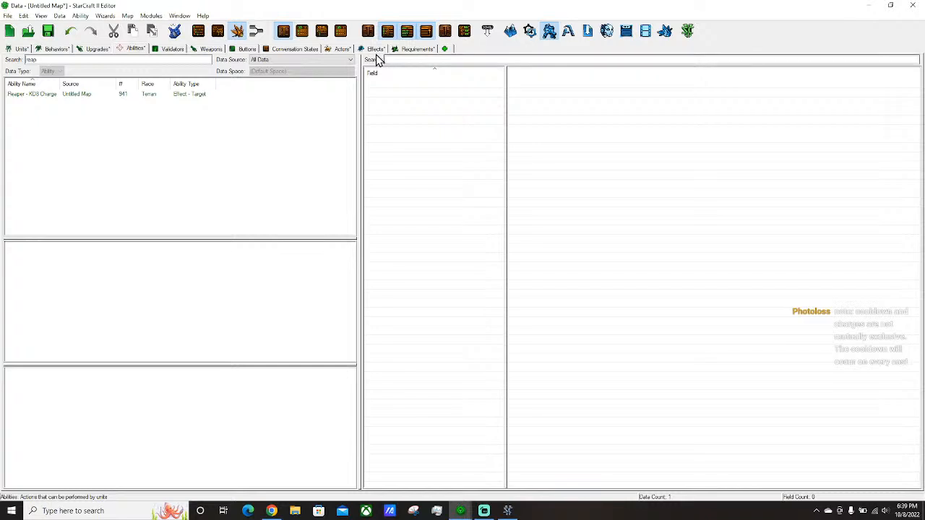
click(370, 50)
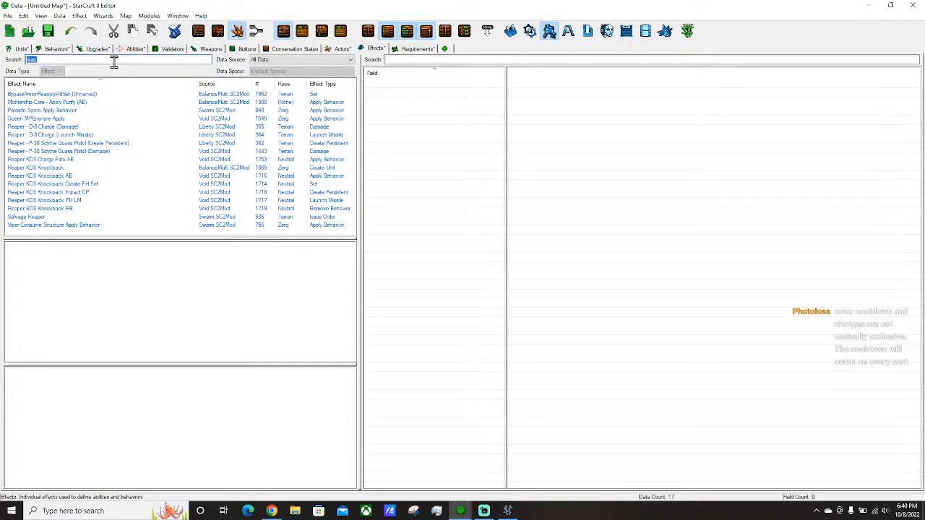
click(343, 48)
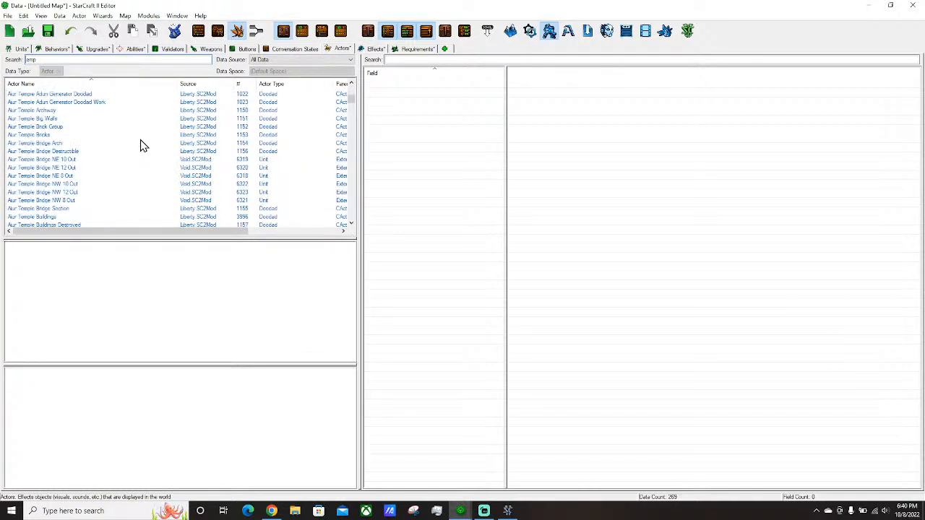
double_click(57, 60)
click(46, 62)
scroll(106, 168, down, 10)
scroll(106, 168, down, 5)
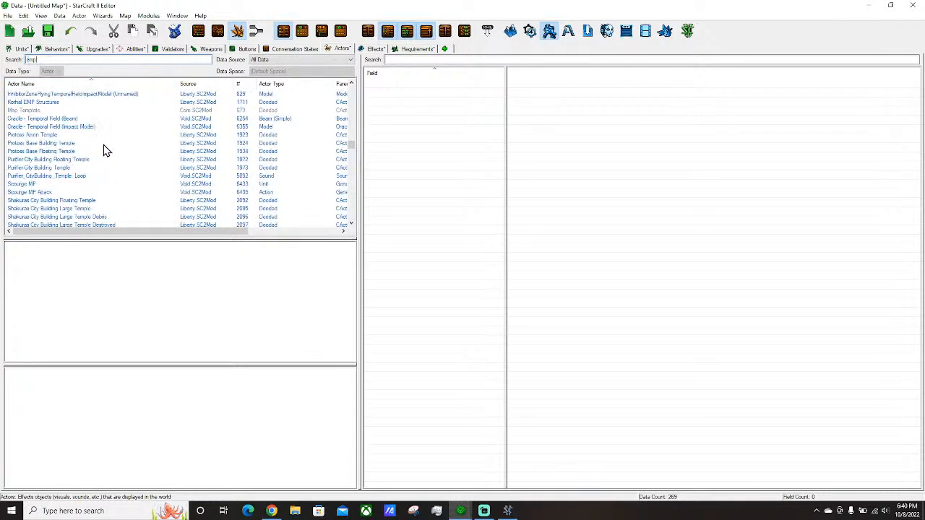
Select the Ghost - EMP ability and examine the actors, behaviors and effects linked to it
click(131, 49)
click(33, 143)
scroll(108, 296, down, 5)
scroll(113, 297, up, 5)
scroll(112, 298, up, 3)
scroll(112, 304, up, 4)
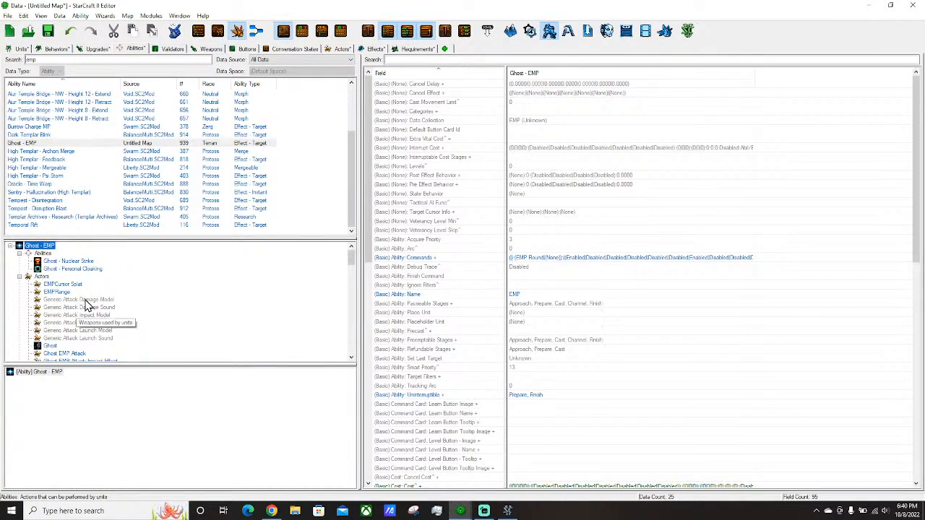
scroll(101, 306, down, 2)
scroll(119, 313, up, 2)
scroll(119, 313, down, 10)
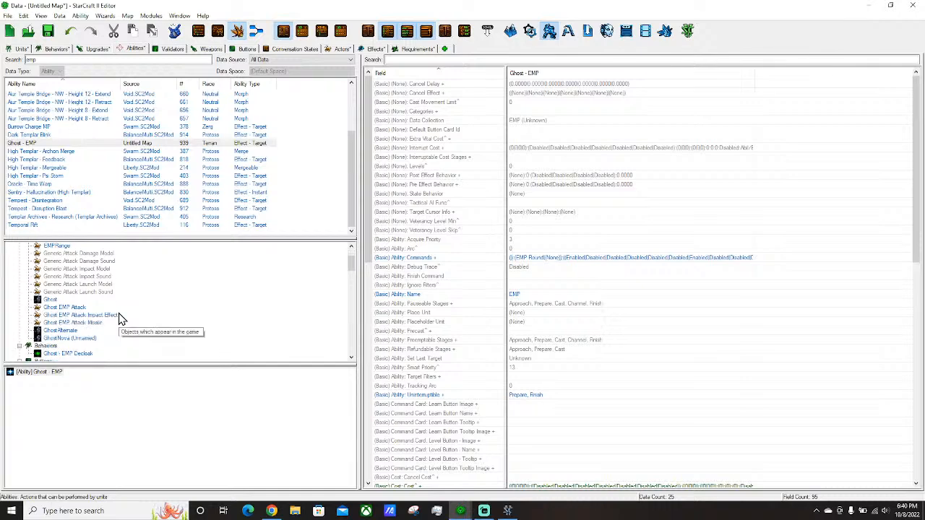
scroll(125, 316, up, 2)
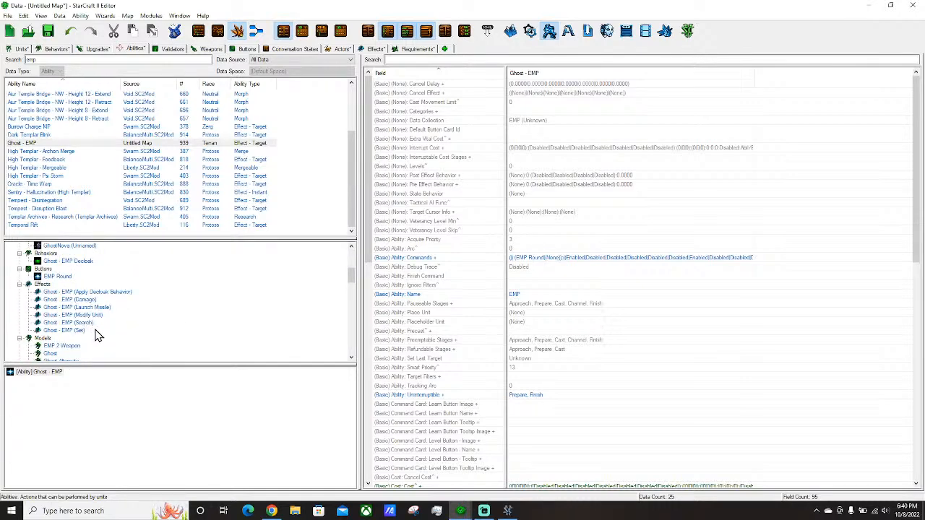
Go from the ability's linked objects to the Ghost - EMP (Search) effect and review what it links to
click(87, 323)
right_click(98, 325)
click(119, 328)
scroll(129, 295, down, 1)
scroll(128, 295, up, 1)
scroll(129, 296, down, 2)
scroll(129, 296, up, 2)
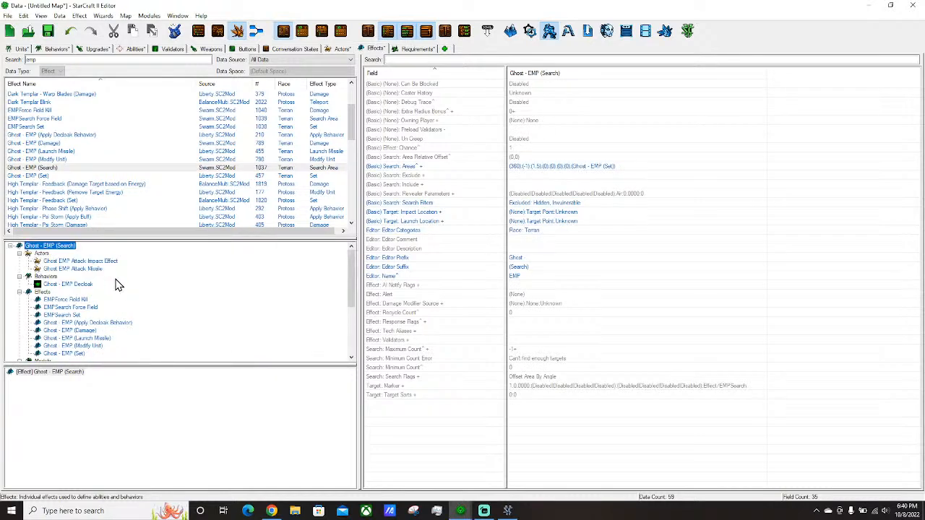
Select the linked Ghost EMP Attack Impact Effect actor and locate its Art: Model field
click(85, 261)
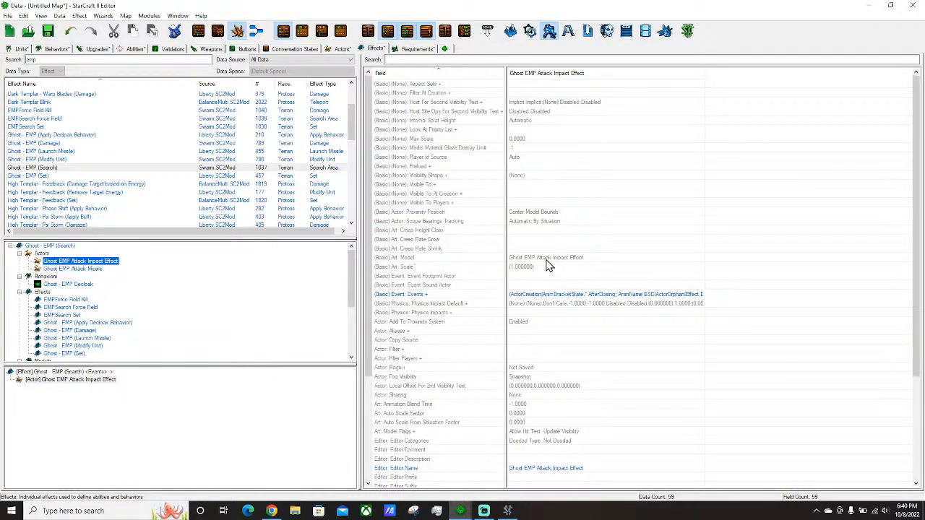
scroll(546, 267, down, 5)
scroll(433, 239, up, 2)
click(552, 230)
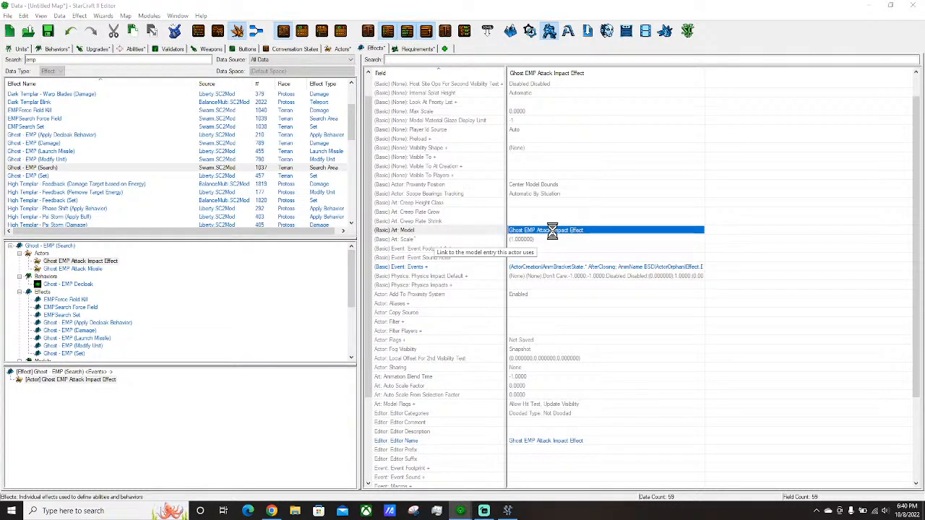
Set the Ghost EMP Attack Impact Effect actor's model to Disruptor - Purification Nova Impact
double_click(538, 230)
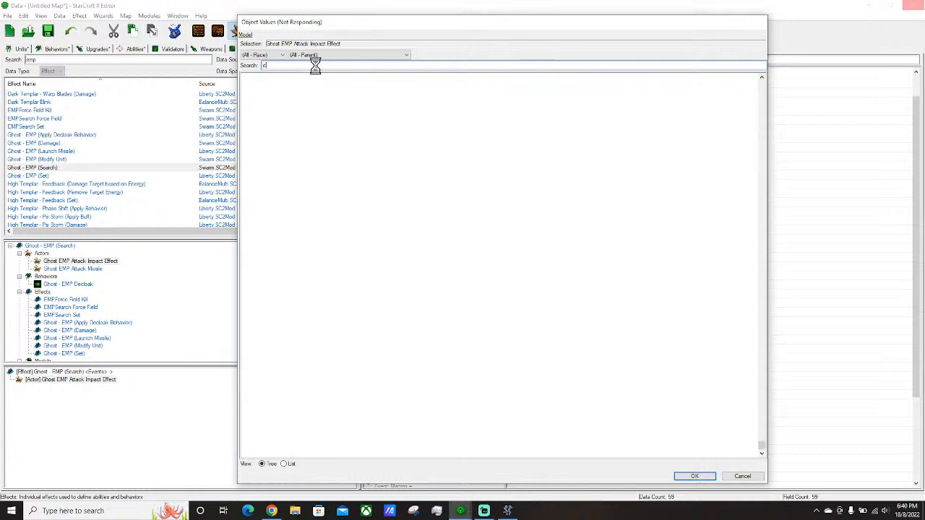
text(i)
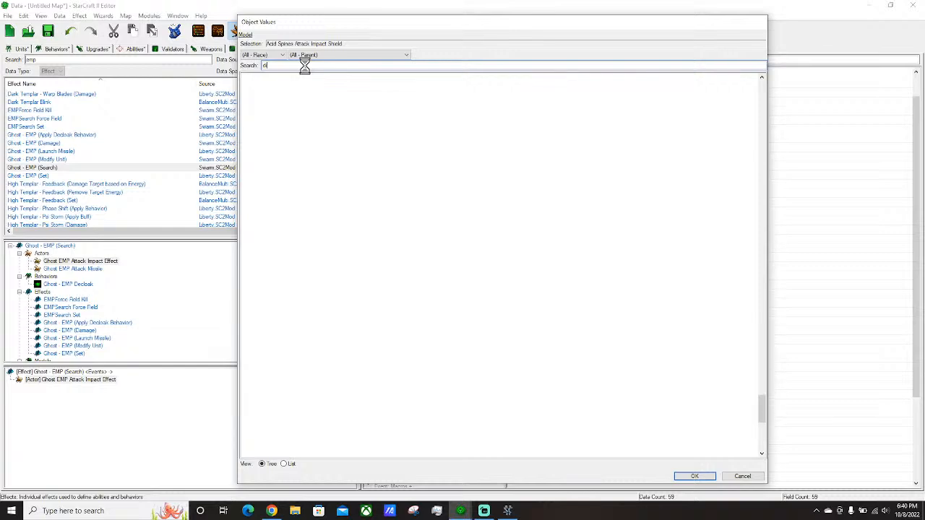
text(s)
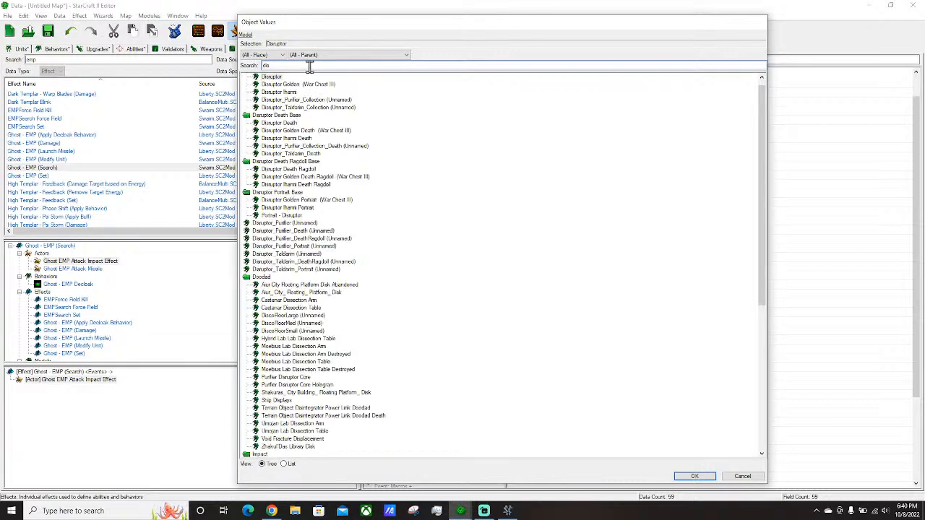
text(ru)
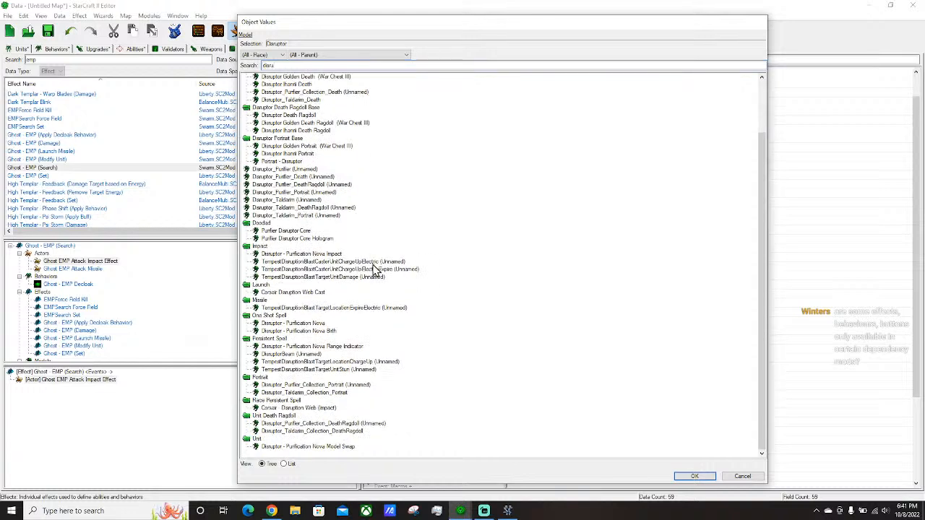
click(304, 324)
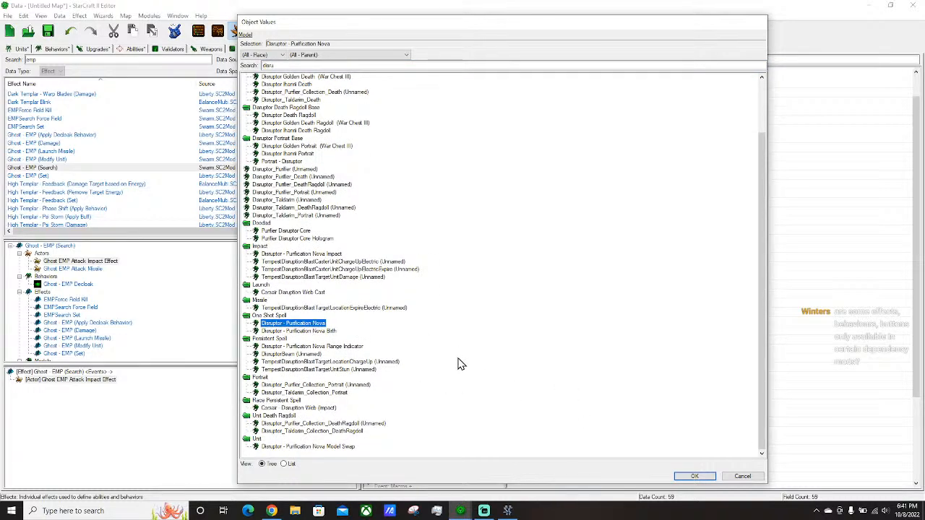
scroll(307, 331, up, 3)
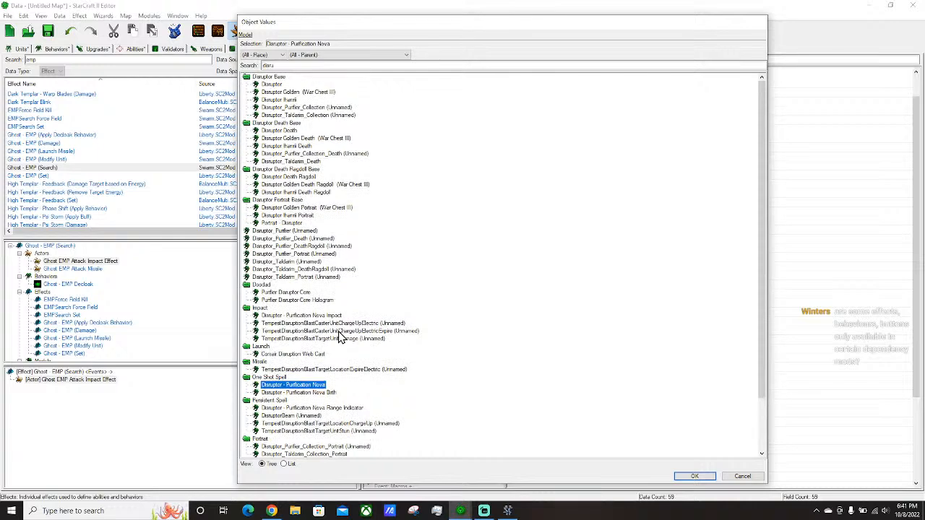
click(321, 315)
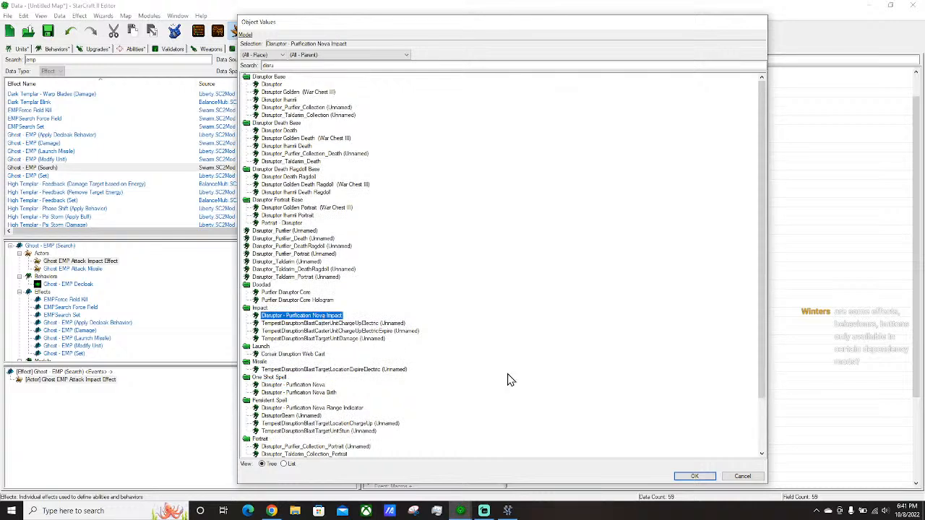
click(694, 477)
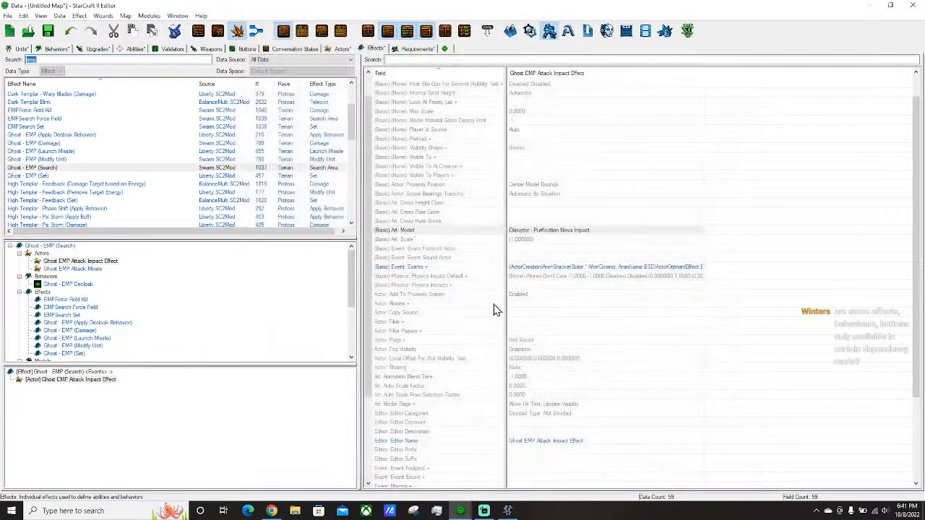
Test the map again, train three Reapers and order them across the open ground, then return to the data editor
click(687, 31)
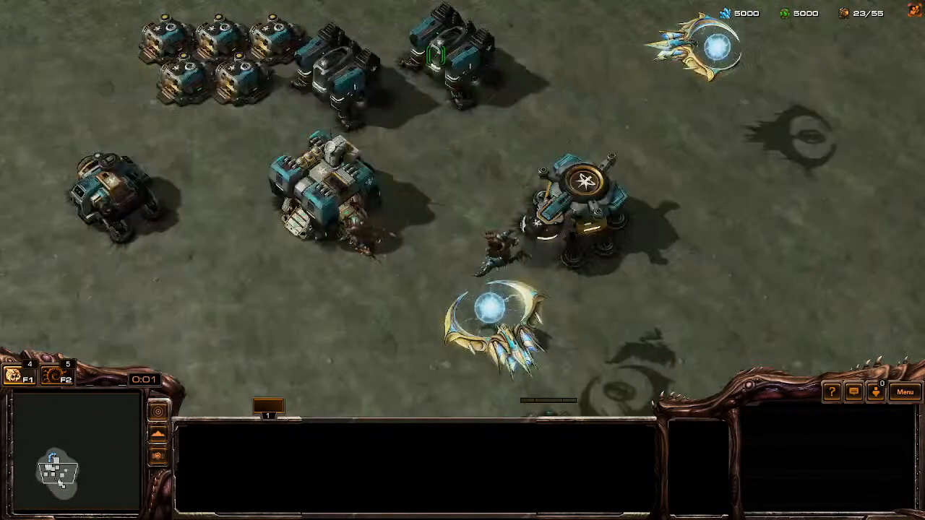
click(435, 119)
key(w)
key(w)
double_click(438, 155)
click(54, 482)
right_click(290, 268)
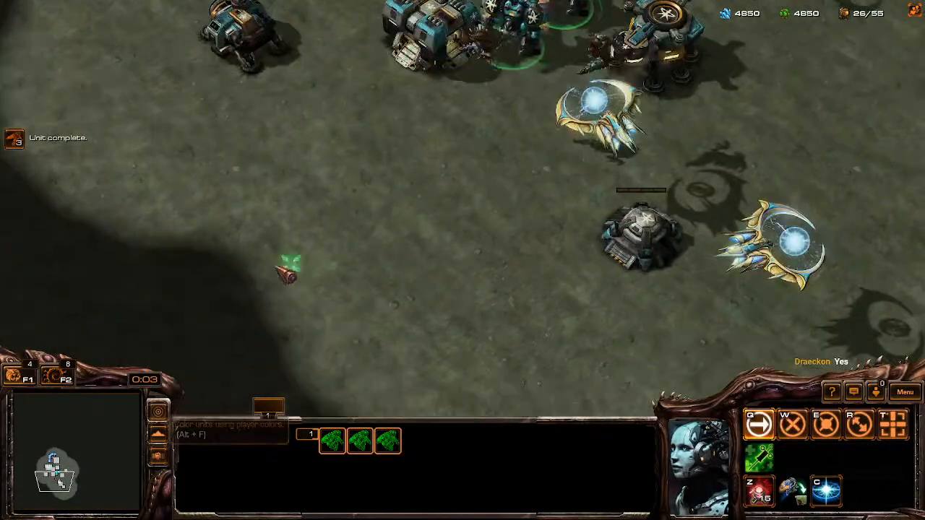
right_click(341, 225)
key(alt+Tab)
Set the Ghost EMP Attack Impact Effect actor's Art: Model to Disruptor - Purification Nova
scroll(593, 296, up, 1)
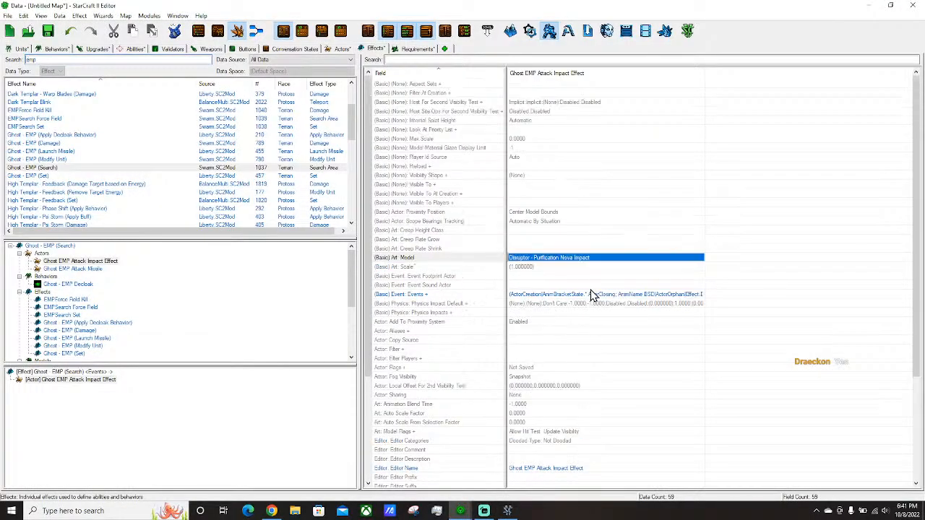
double_click(549, 259)
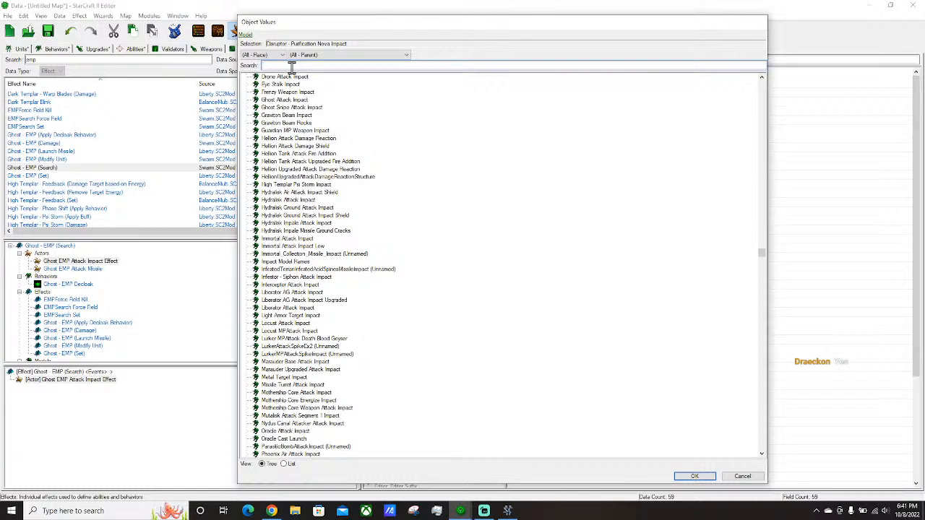
text(A)
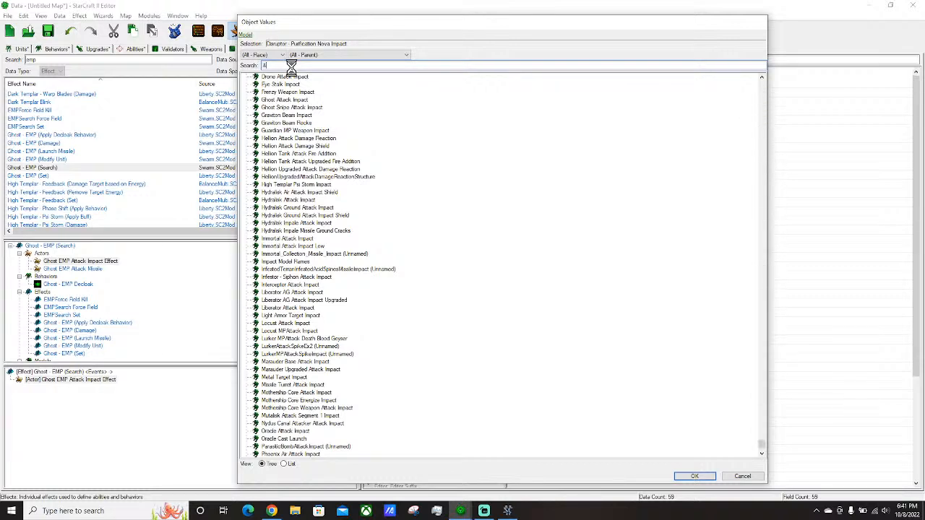
text(dis)
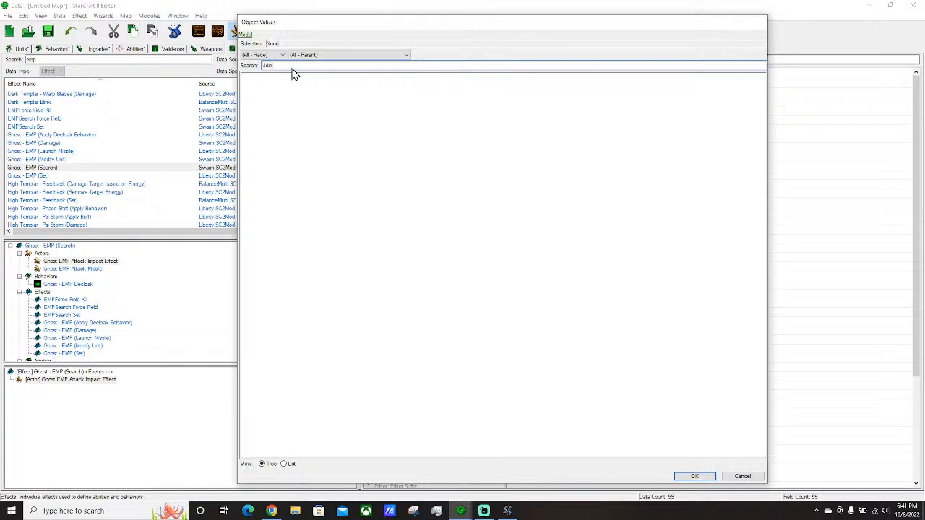
text(ruptor)
key(Home)
key(Delete)
click(314, 339)
click(304, 331)
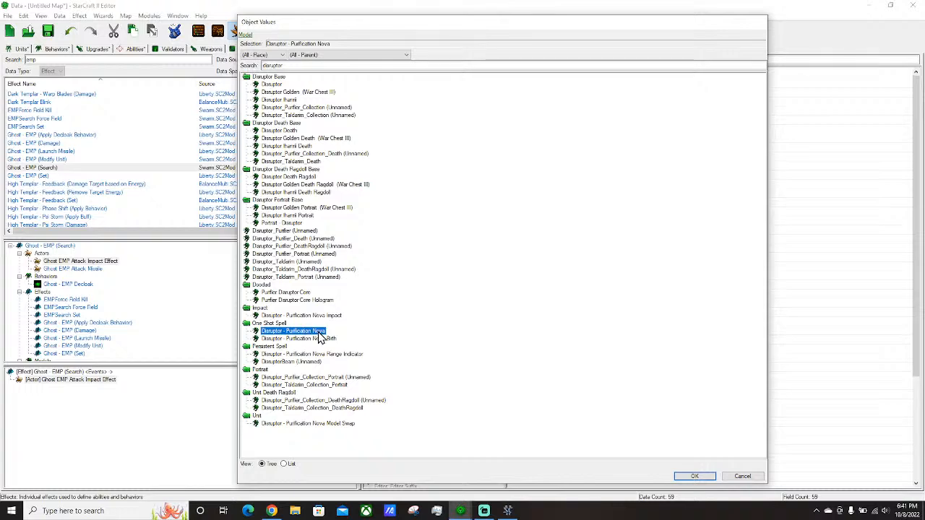
click(693, 476)
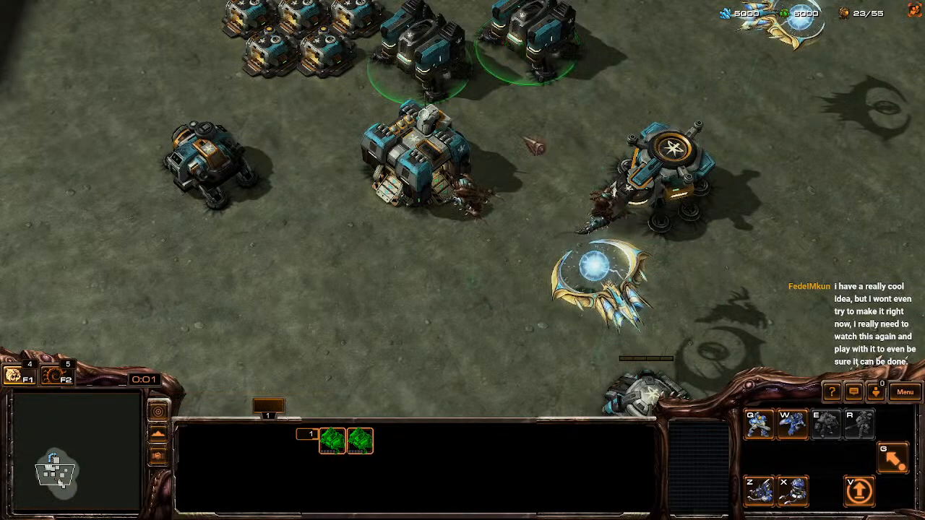
Test the map, train Reapers from the two Barracks, use their targeted ability on the open ground, and return to the data editor
key(w)
key(w)
right_click(552, 172)
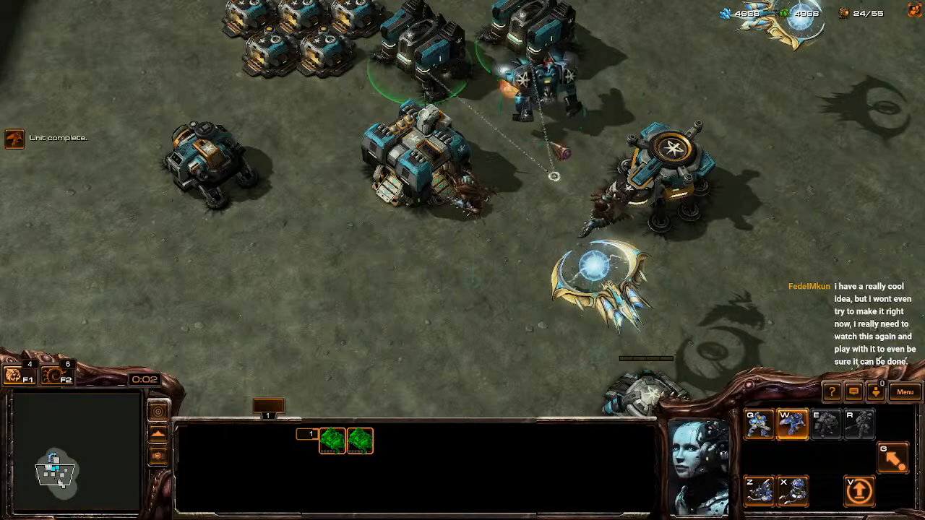
double_click(554, 175)
key(x)
click(315, 178)
key(x)
click(415, 284)
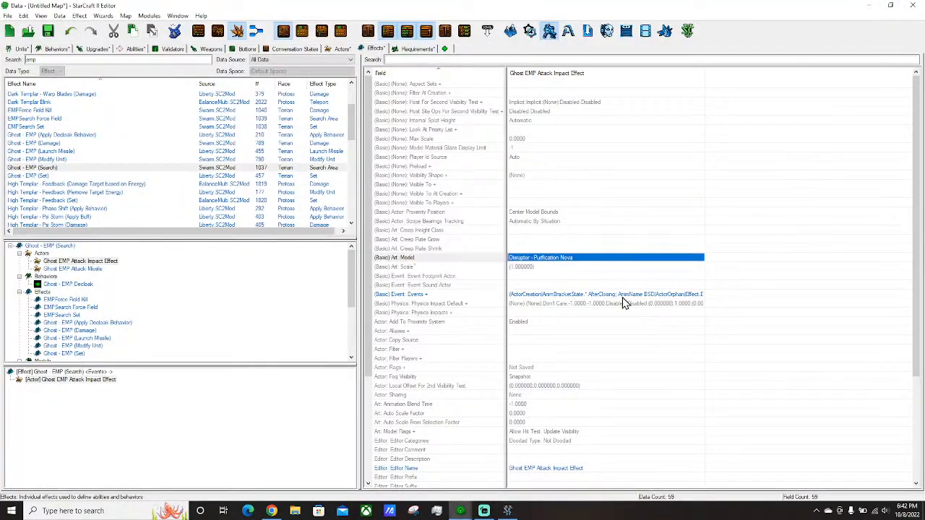
Reset the Ghost EMP Attack Impact Effect actor's Art: Model field to its parent value
scroll(609, 239, down, 5)
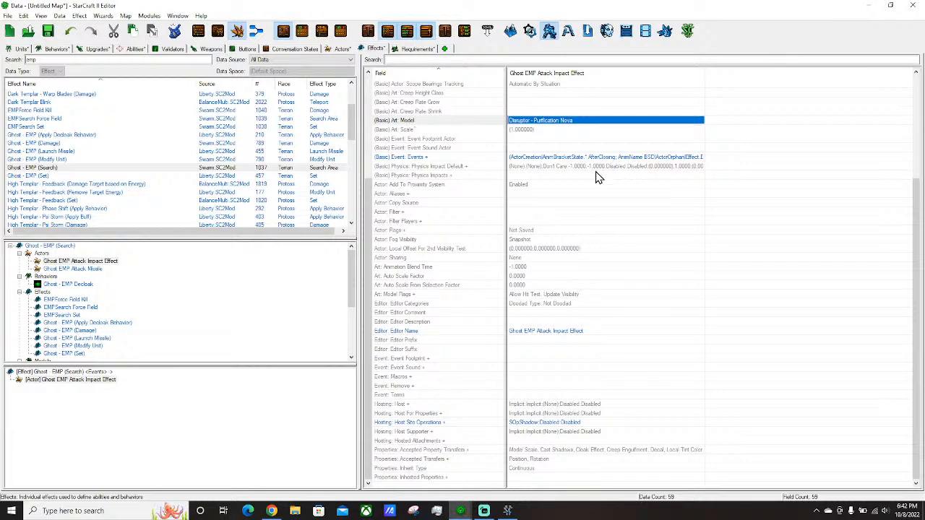
click(584, 159)
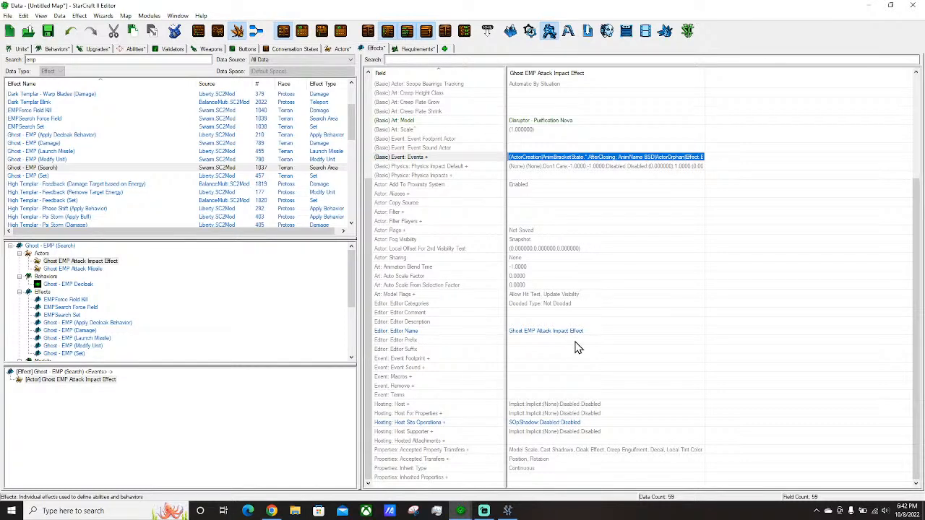
scroll(576, 347, up, 2)
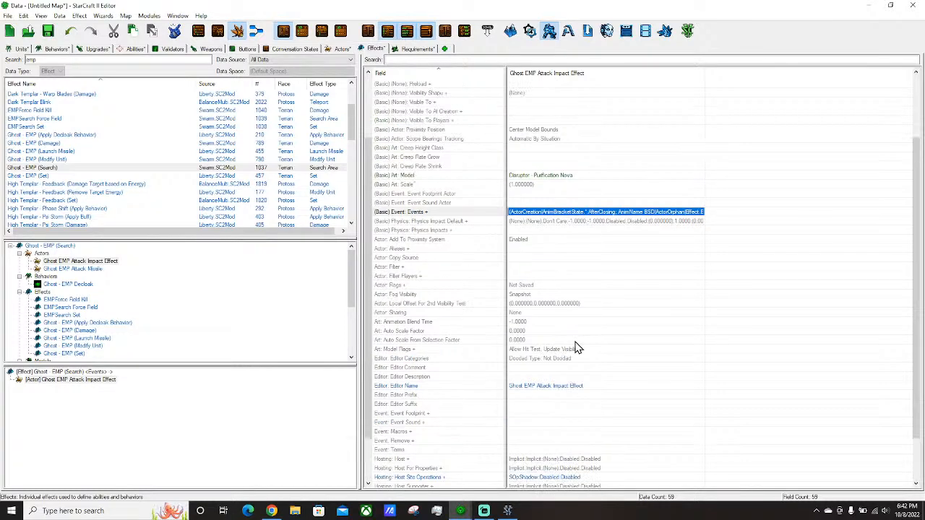
click(554, 178)
click(558, 258)
click(463, 194)
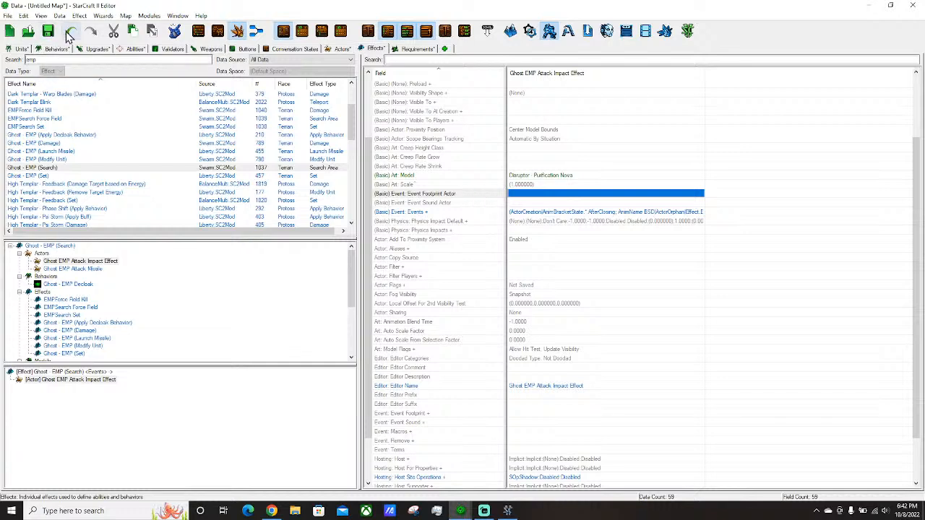
click(559, 178)
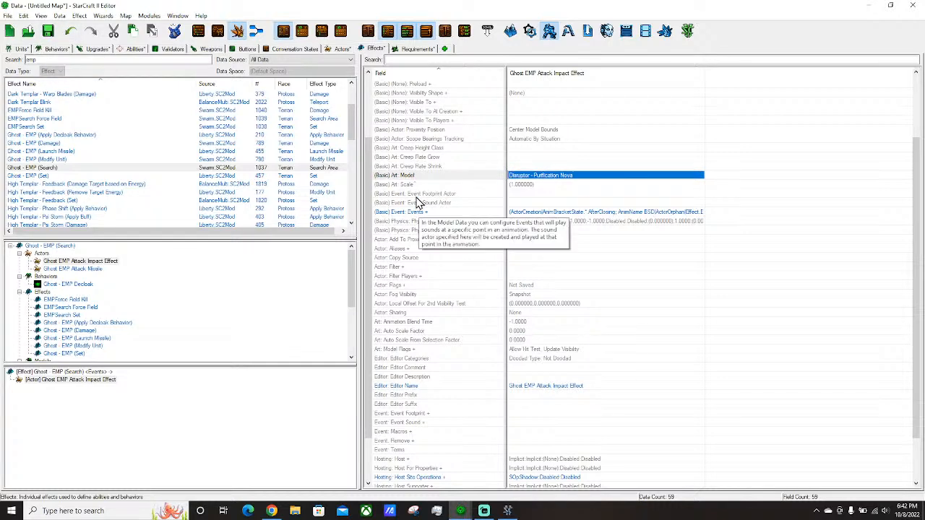
right_click(568, 175)
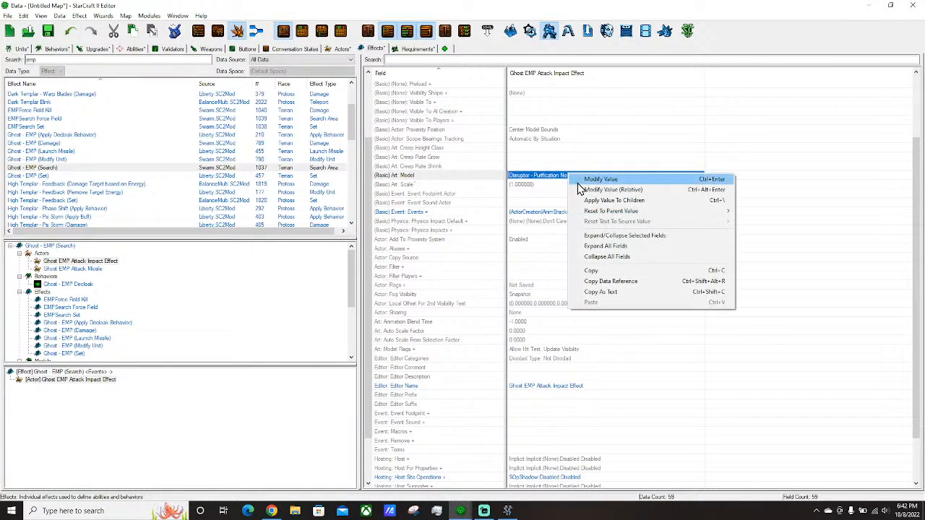
mouse_move(619, 211)
click(791, 211)
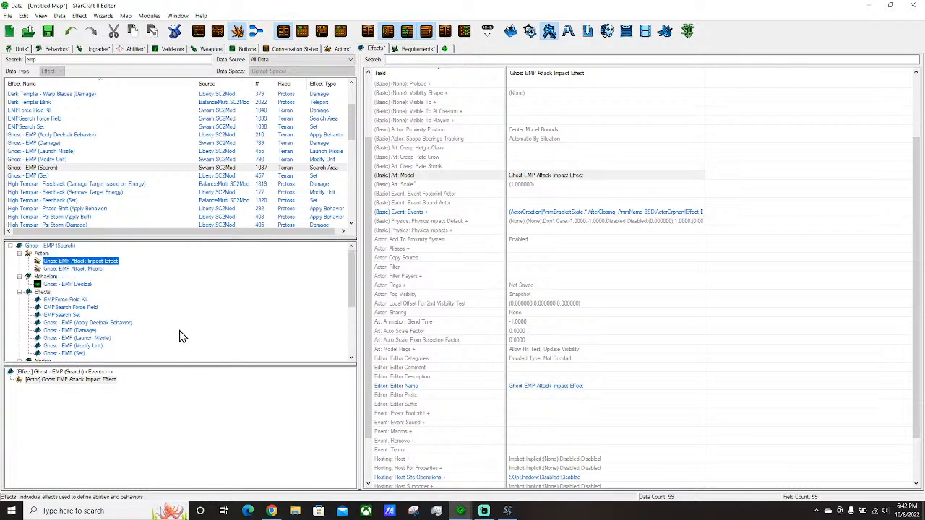
Select the linked Ghost EMP Attack Impact Effect model and search the archive's model files for disruptor, leaving its file unchanged
scroll(128, 320, down, 4)
click(102, 285)
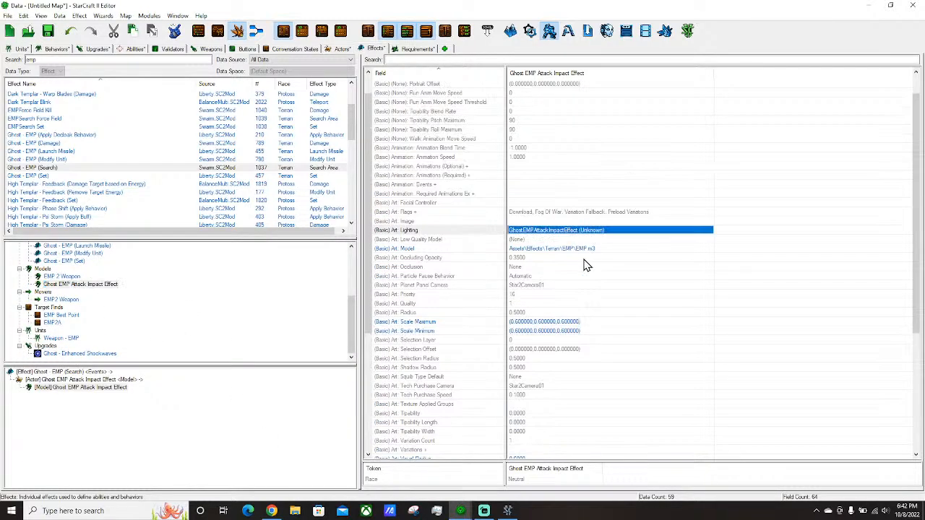
double_click(576, 249)
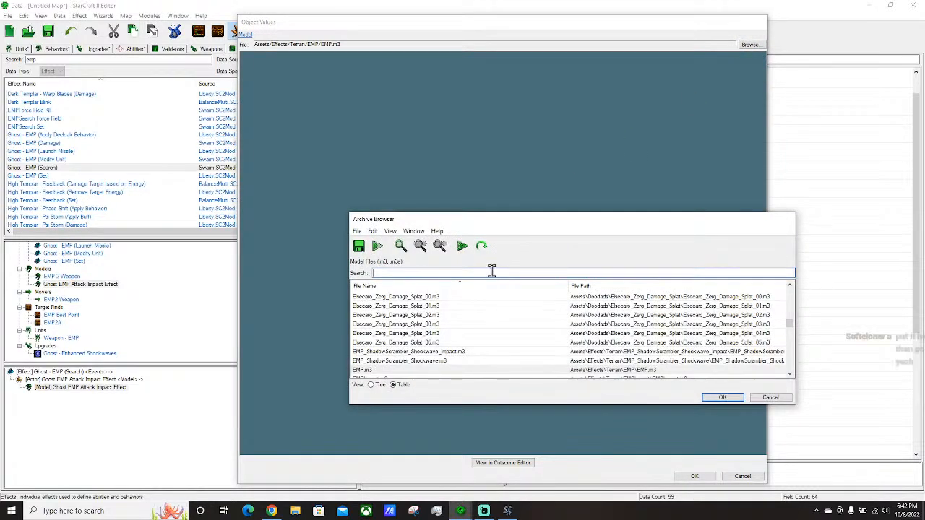
text(l)
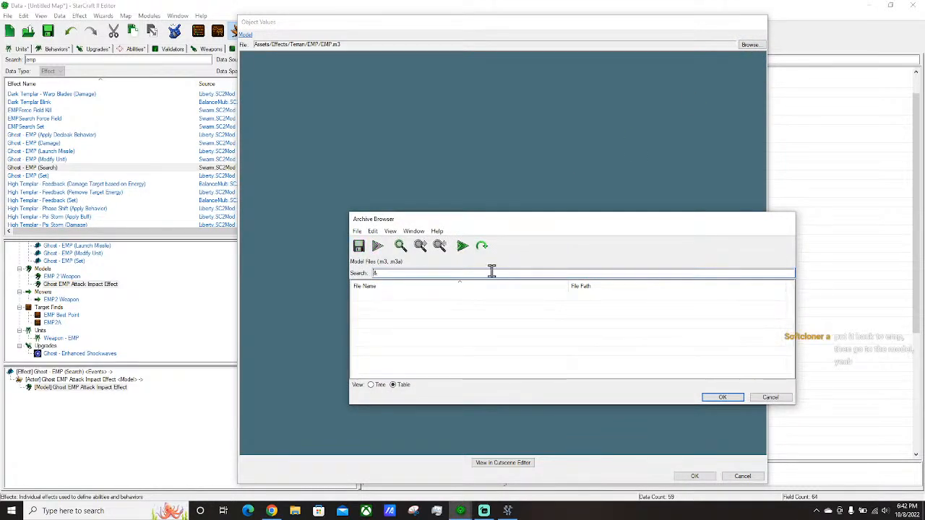
text(disruptor)
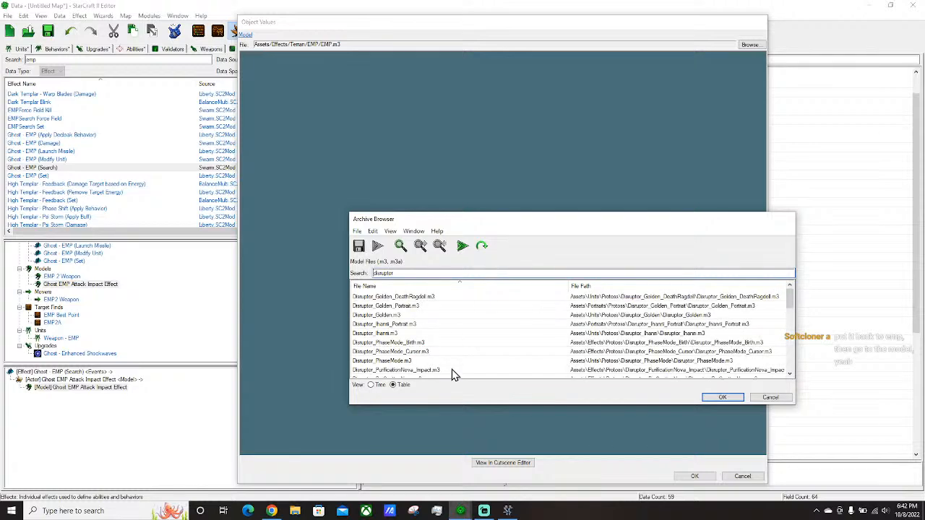
scroll(438, 341, down, 5)
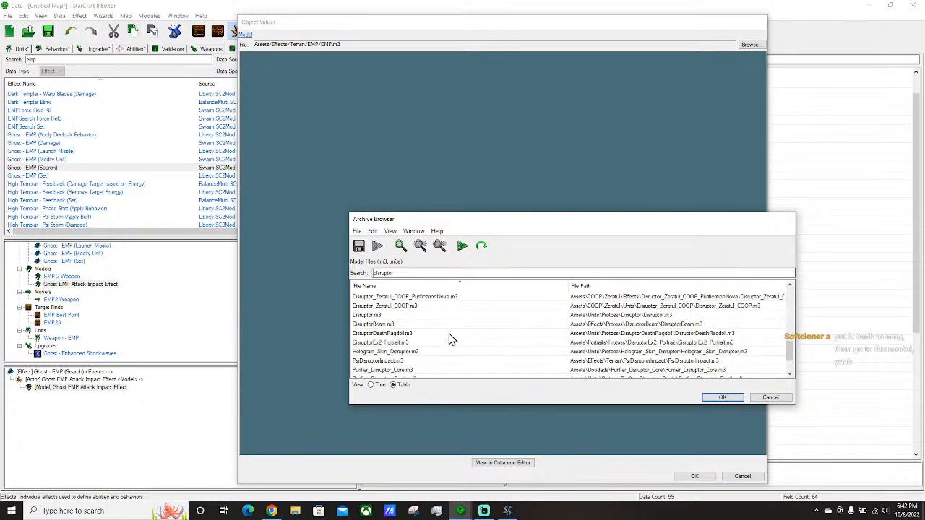
scroll(405, 342, down, 2)
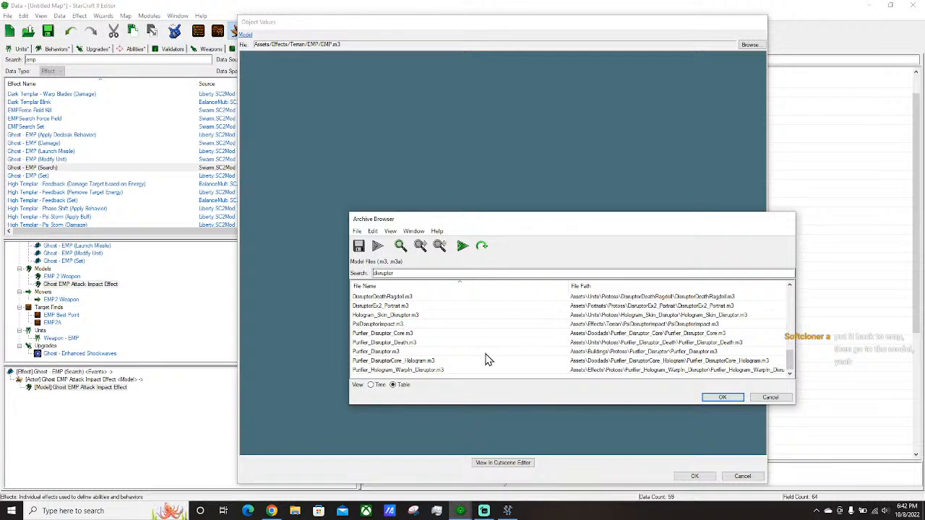
scroll(431, 361, up, 2)
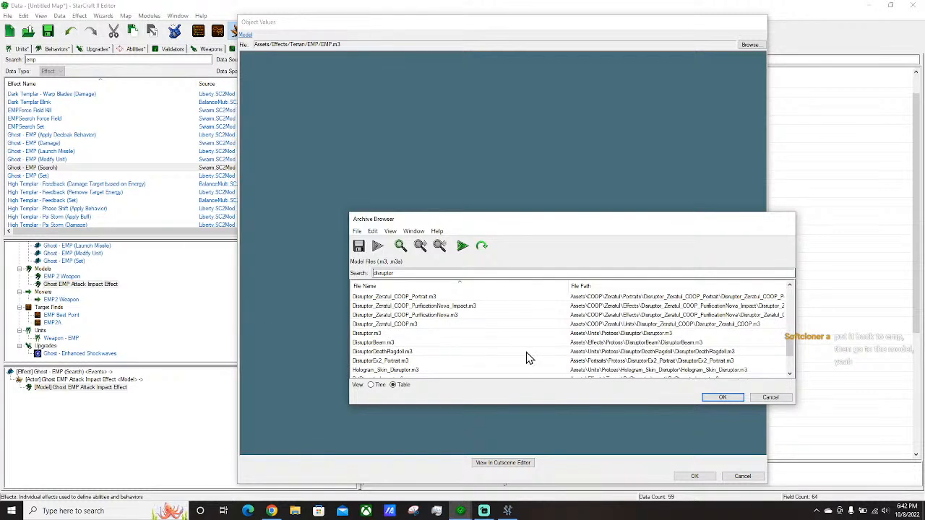
click(767, 398)
click(757, 476)
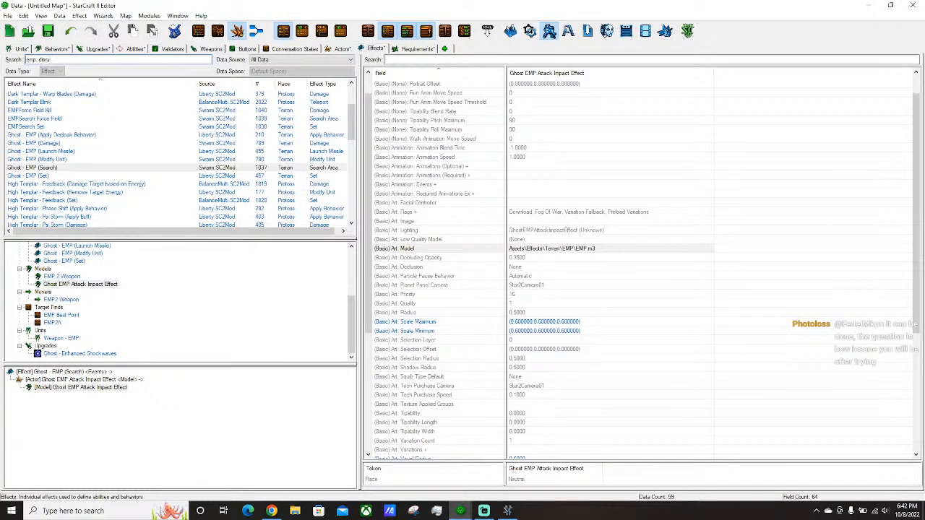
Filter the effects for emp, disrup and go from Disruptor - Purification Nova Detonate Set to its linked Disruptor - Purification Nova model
scroll(112, 162, up, 6)
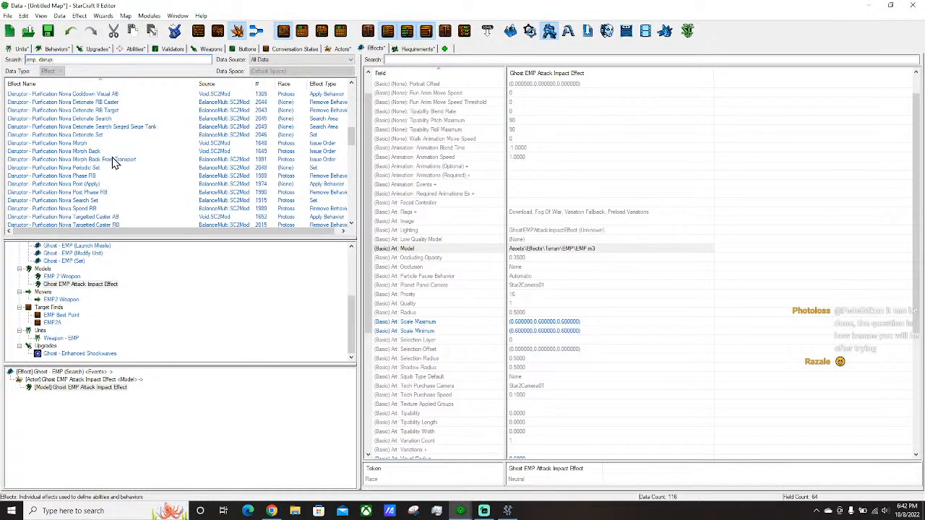
scroll(112, 184, up, 1)
click(107, 159)
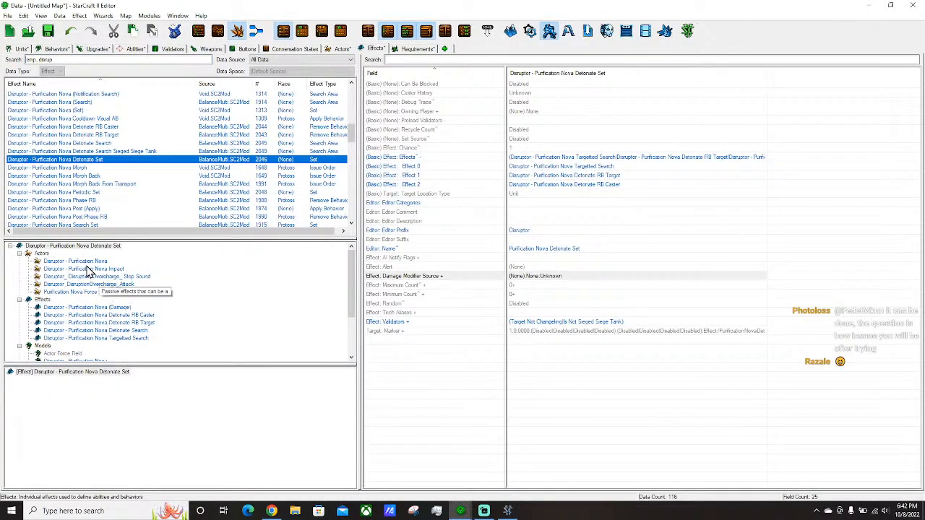
click(96, 268)
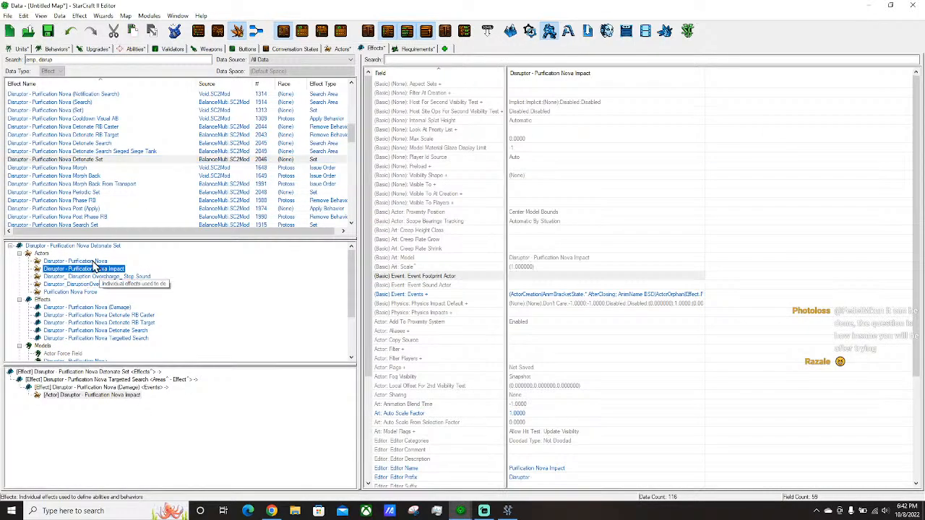
click(92, 262)
scroll(145, 305, down, 3)
click(95, 300)
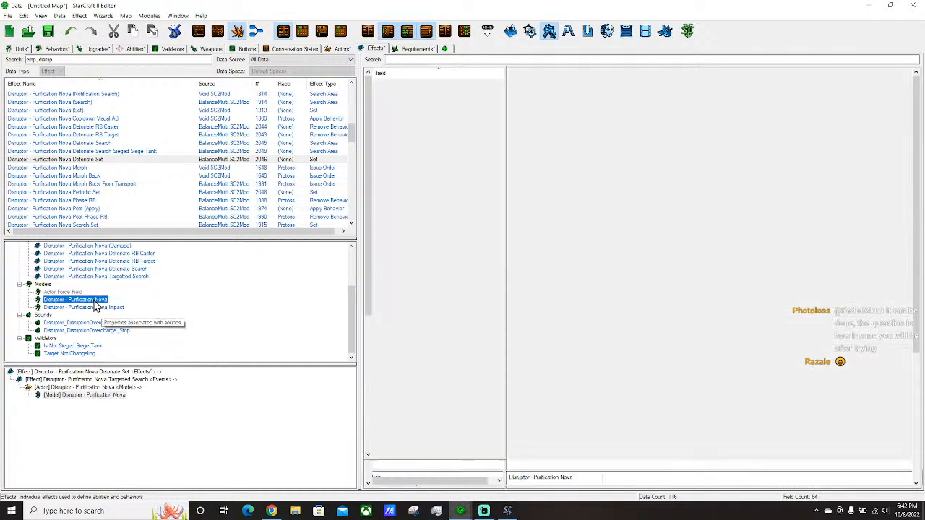
View the linked Disruptor - Purification Nova model among the models and copy its Art: Model file value
right_click(95, 301)
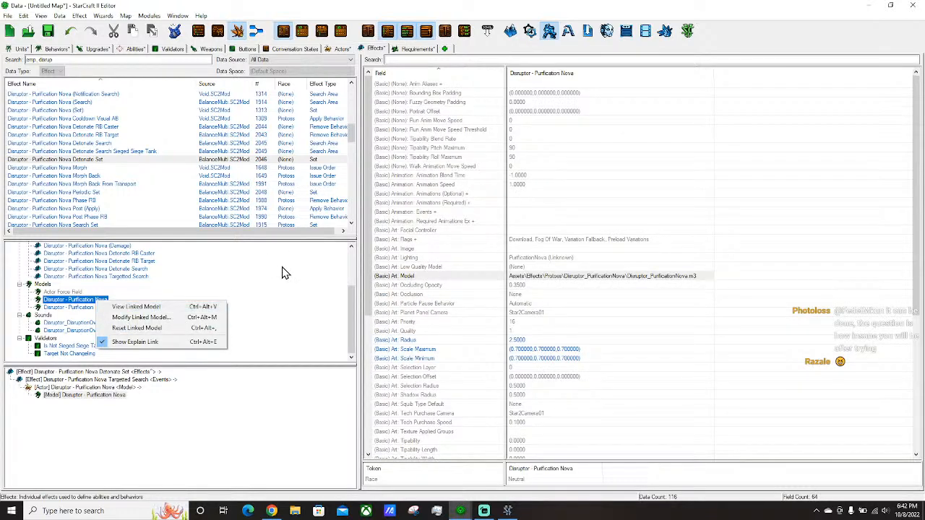
click(299, 300)
right_click(83, 299)
click(119, 304)
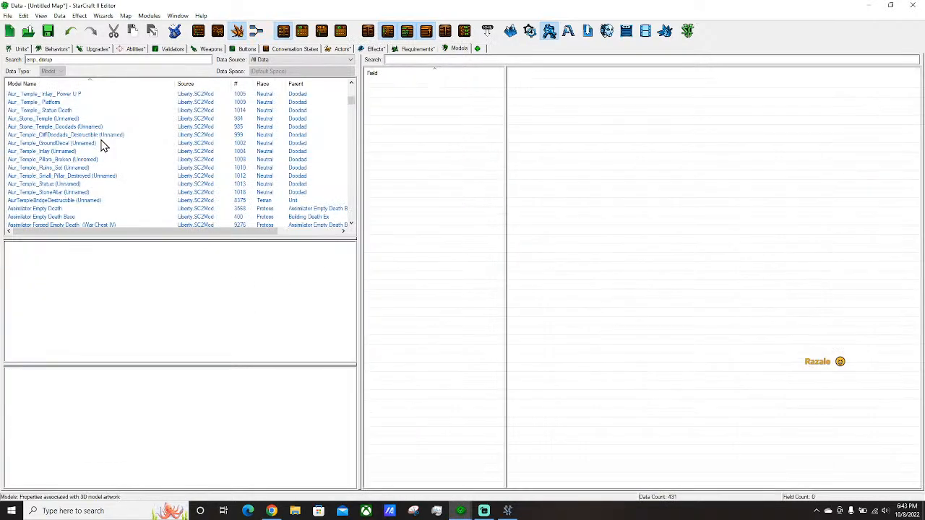
click(76, 218)
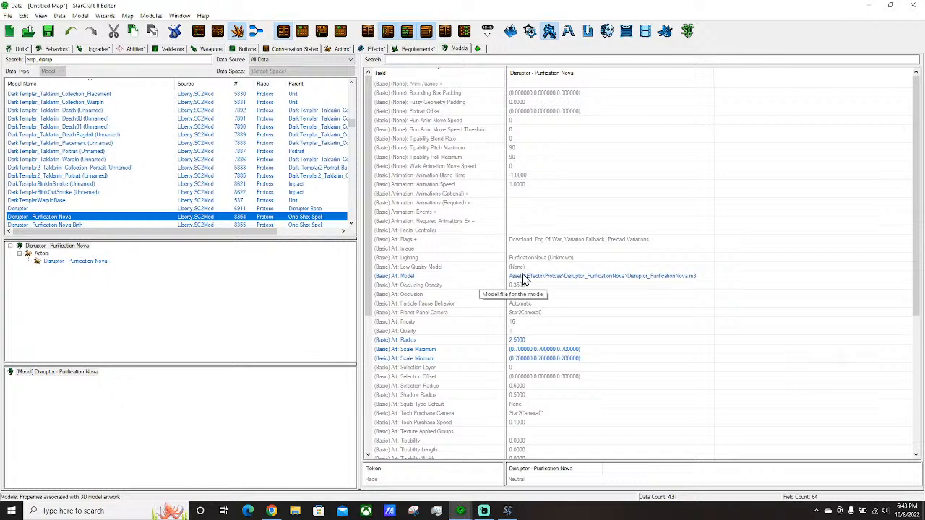
click(599, 277)
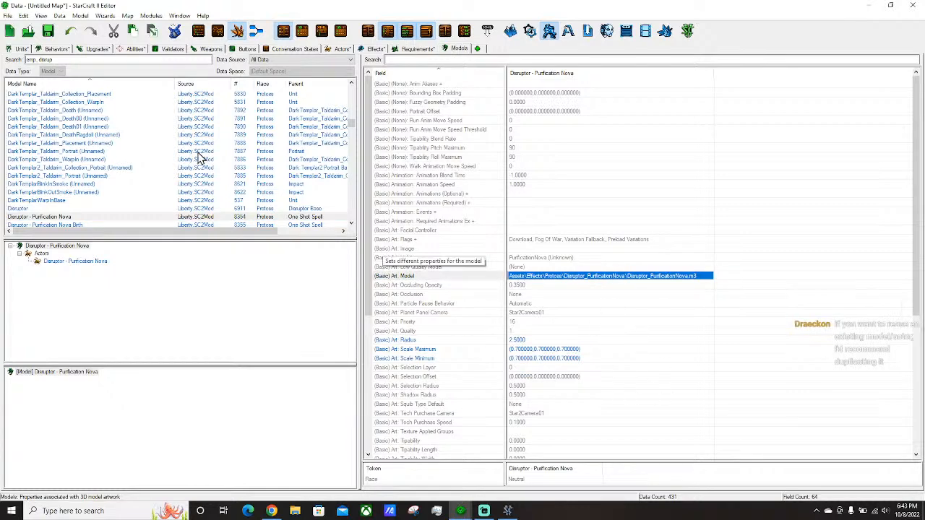
Filter the models for emp and paste Assets\Effects\Protoss\Disruptor_PurificationNova\Disruptor_PurificationNova.m3 as the Ghost EMP Attack Impact Effect model's Art: Model
scroll(144, 164, down, 5)
scroll(143, 164, up, 10)
scroll(144, 165, up, 1)
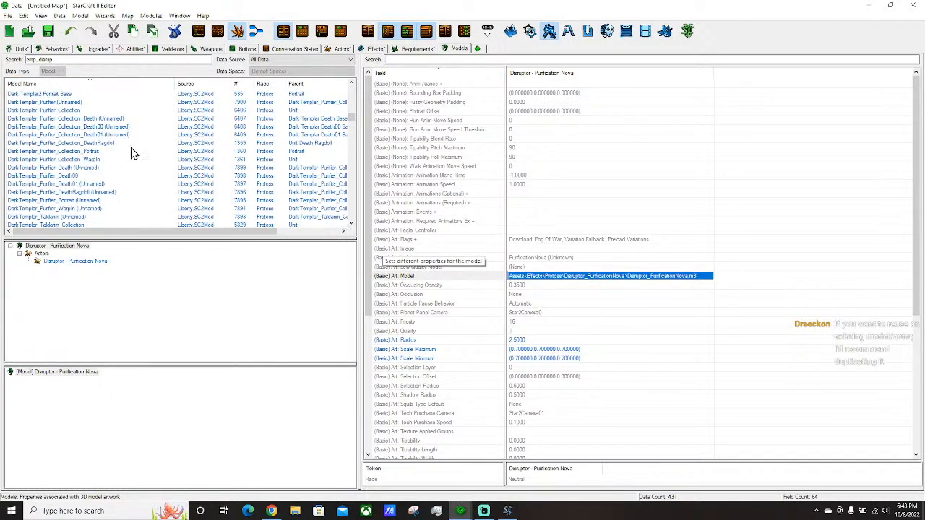
double_click(66, 61)
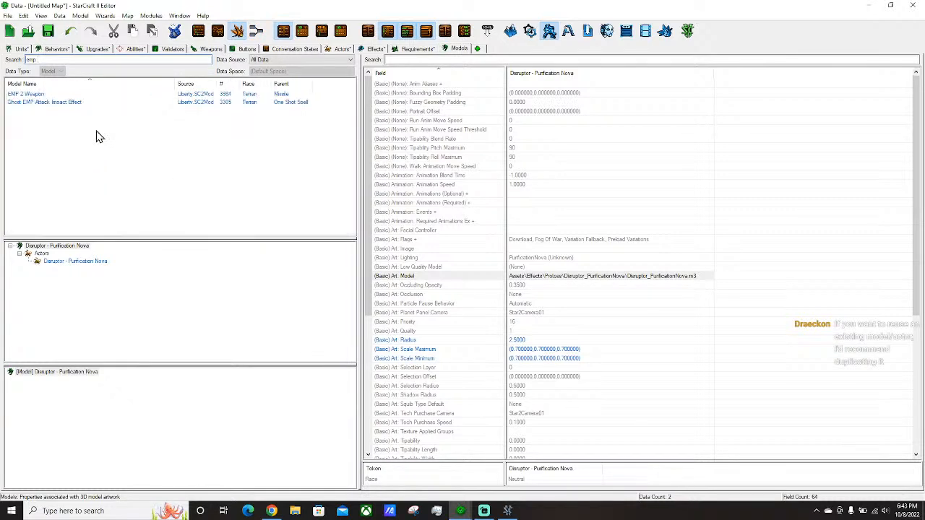
click(70, 103)
click(571, 278)
text(Assets\Effects\Protoss\Disruptor_PurificationNova\Disruptor_PurificationNova.m3)
Test the map in game, go to the Terran base, and train three Reapers from the two Barracks with a rally point in front
click(687, 31)
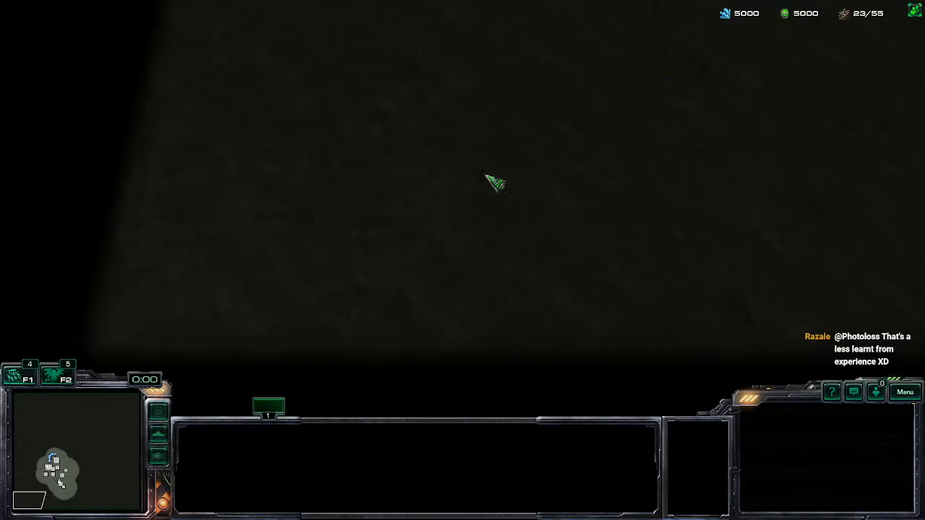
click(57, 473)
double_click(376, 58)
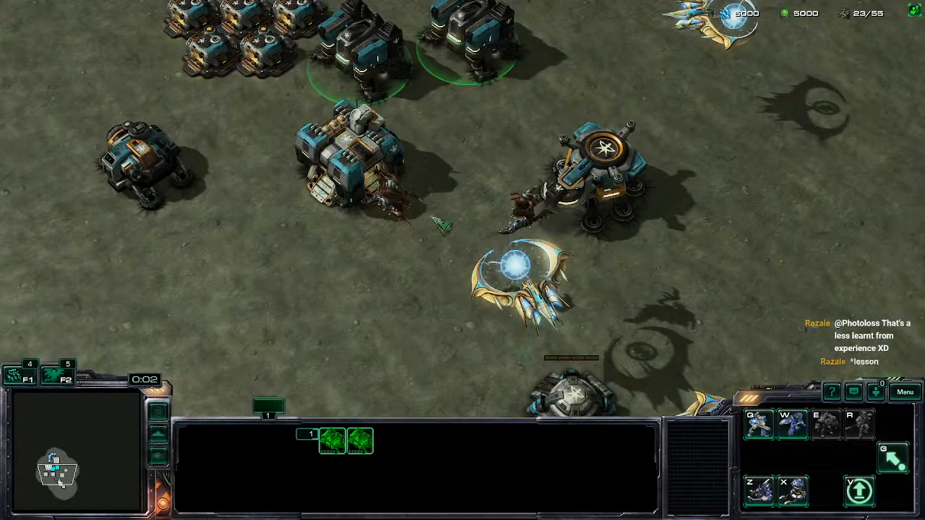
key(w)
key(w)
key(w)
right_click(423, 264)
Select the Reapers, try their Z ability, and cast EMP Round on open ground near the base to check the impact effect
double_click(466, 130)
key(z)
click(298, 217)
right_click(373, 258)
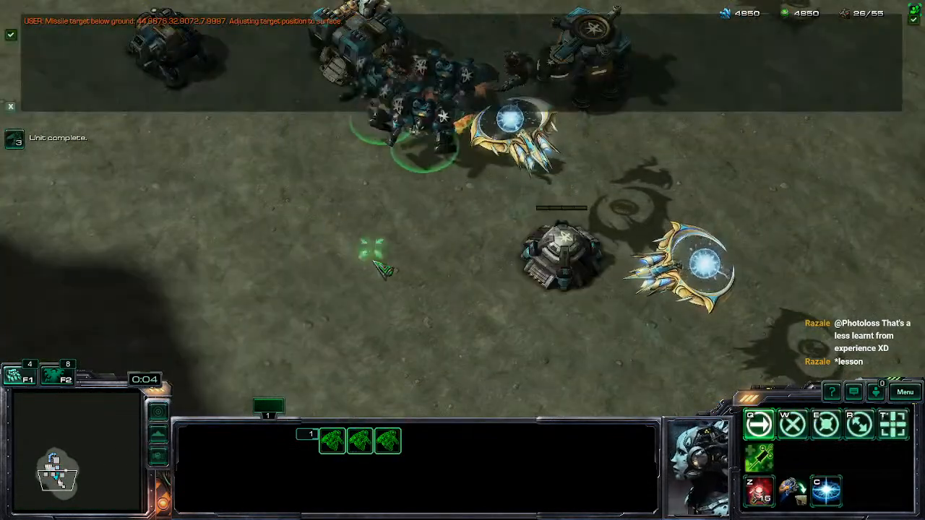
key(c)
click(453, 302)
key(c)
key(c)
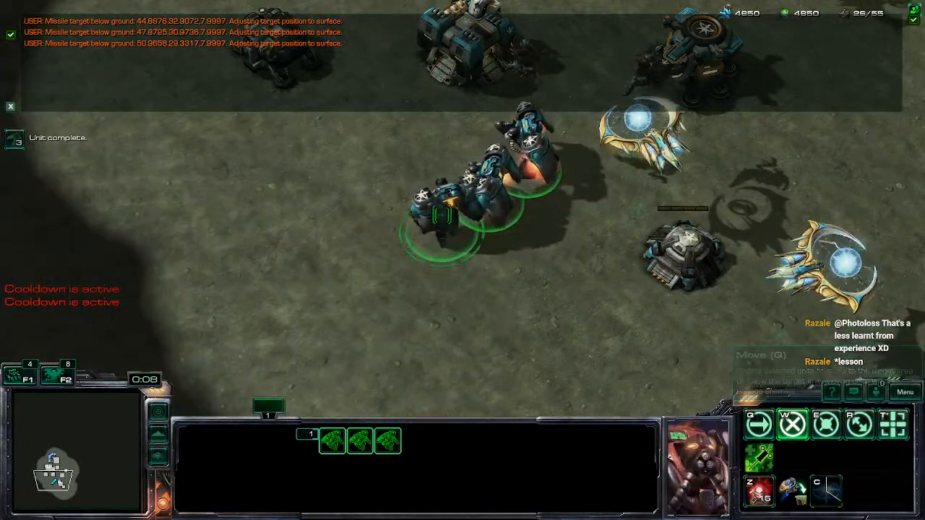
Move the three Reapers apart on the open ground and select a single Reaper beside the base
right_click(311, 275)
right_click(549, 289)
click(509, 181)
drag(383, 227, 452, 311)
right_click(314, 253)
click(515, 279)
right_click(431, 205)
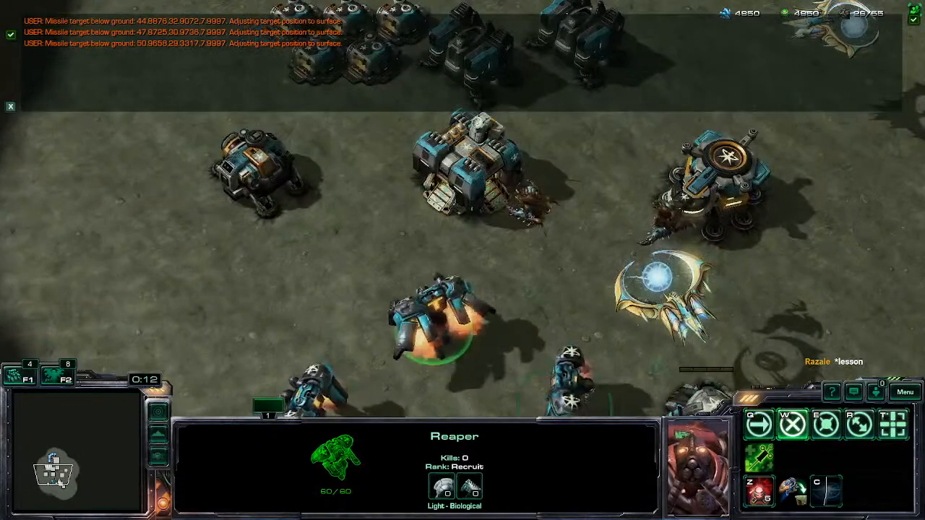
click(532, 208)
click(440, 193)
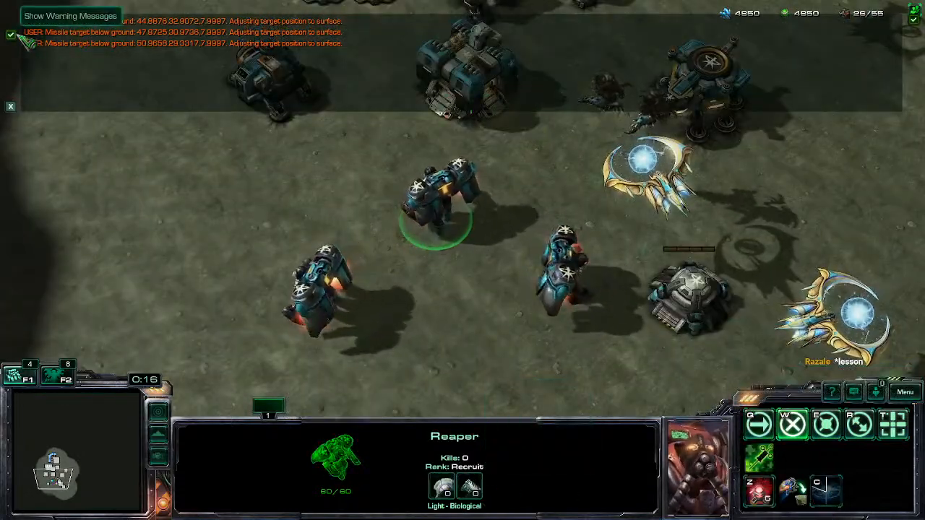
Switch back to the data editor and inspect the Ghost EMP Attack Impact Effect model and its linked actor
key(alt+Tab)
click(86, 262)
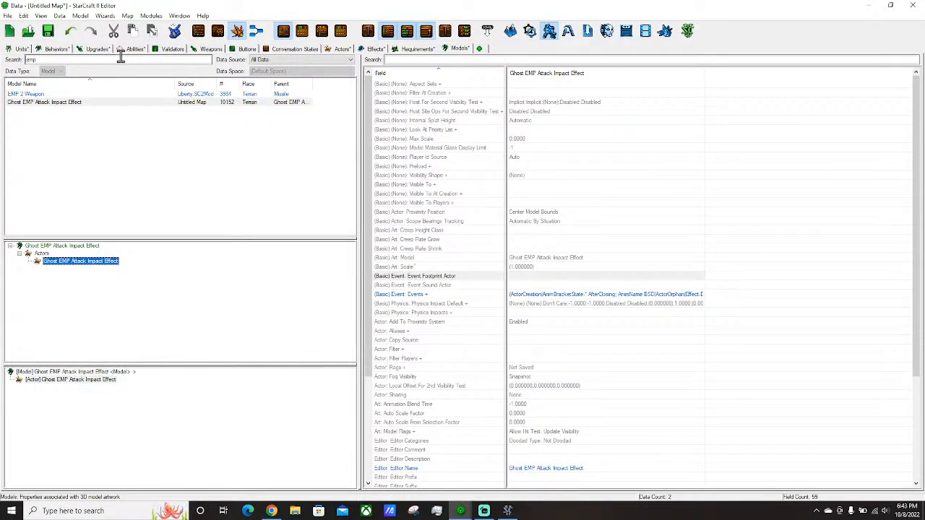
scroll(603, 322, down, 4)
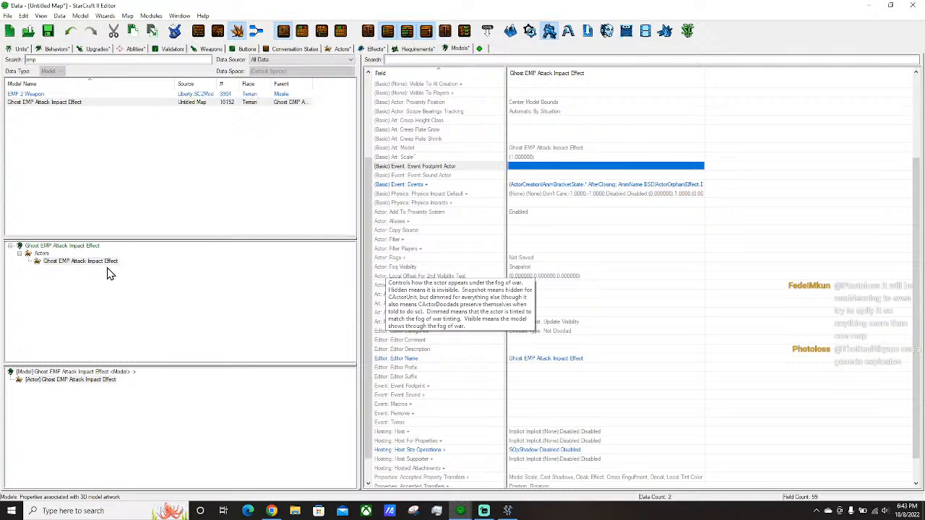
right_click(55, 245)
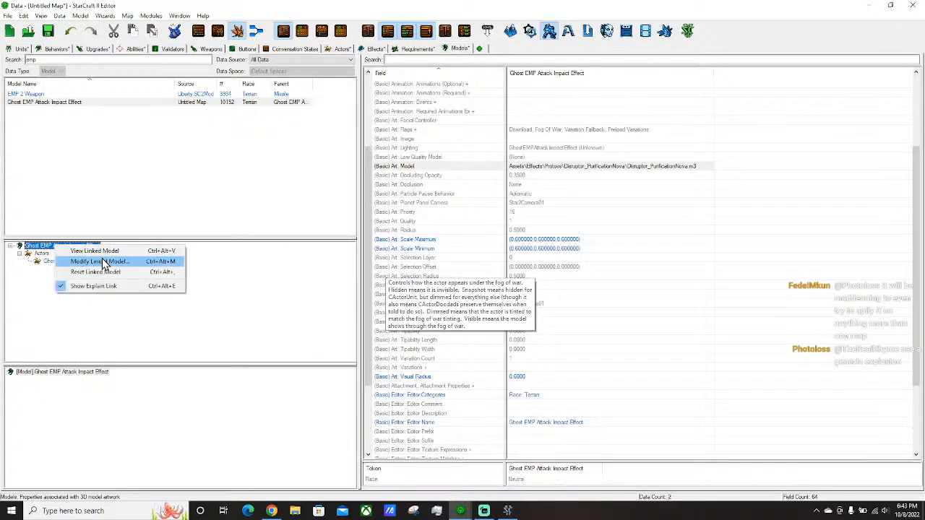
click(46, 259)
right_click(47, 258)
click(113, 111)
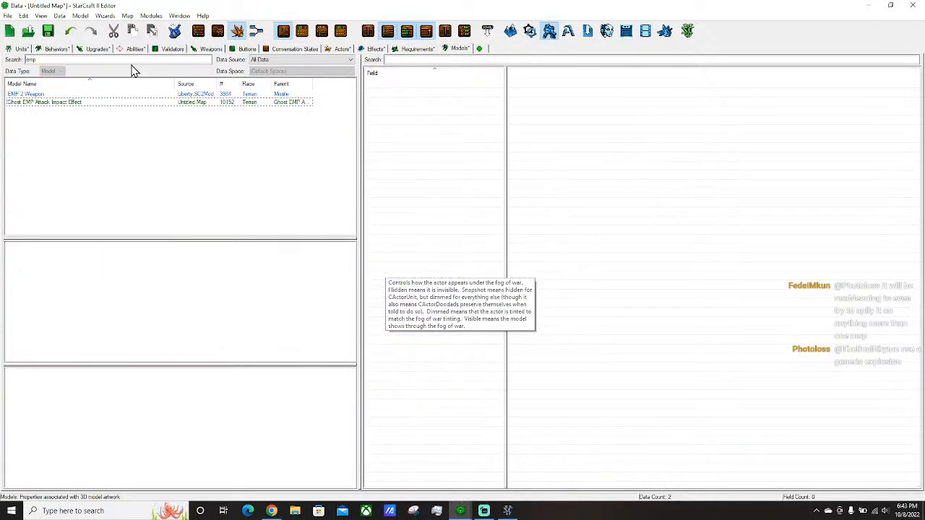
Select the Ghost - EMP ability among the abilities and examine the fields of its linked Ghost EMP Attack actor
click(126, 49)
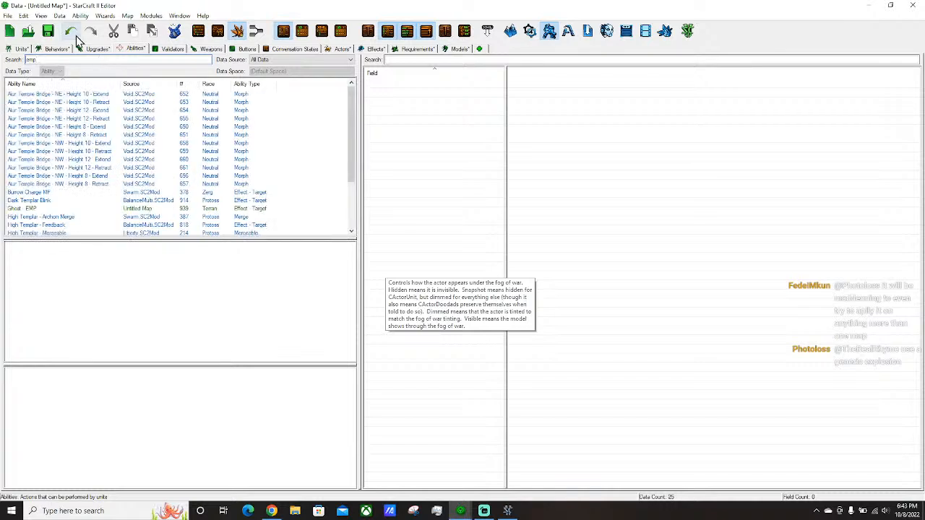
click(48, 209)
scroll(137, 331, down, 3)
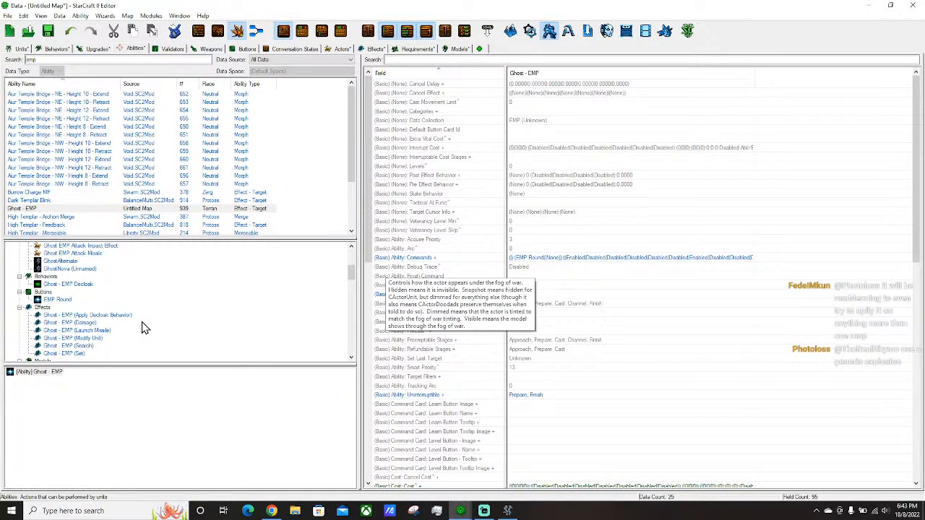
scroll(142, 322, up, 2)
click(80, 284)
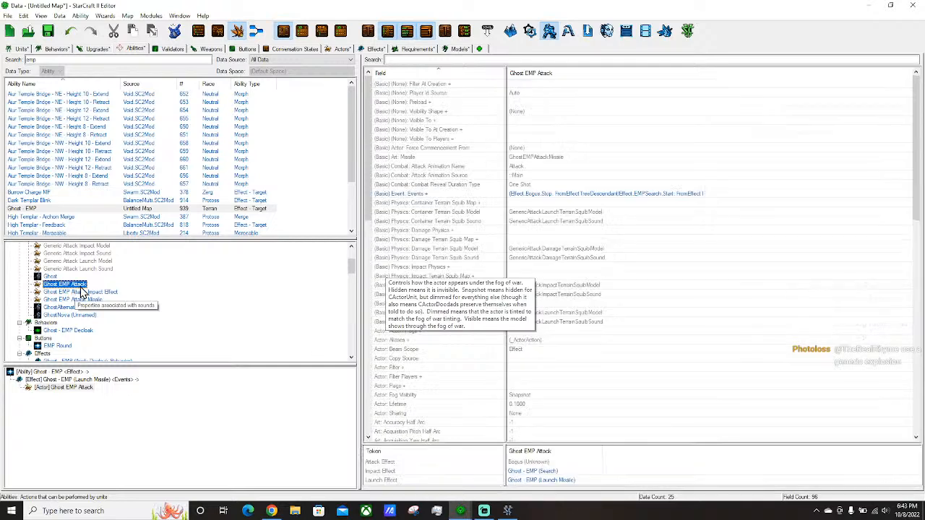
scroll(574, 250, down, 7)
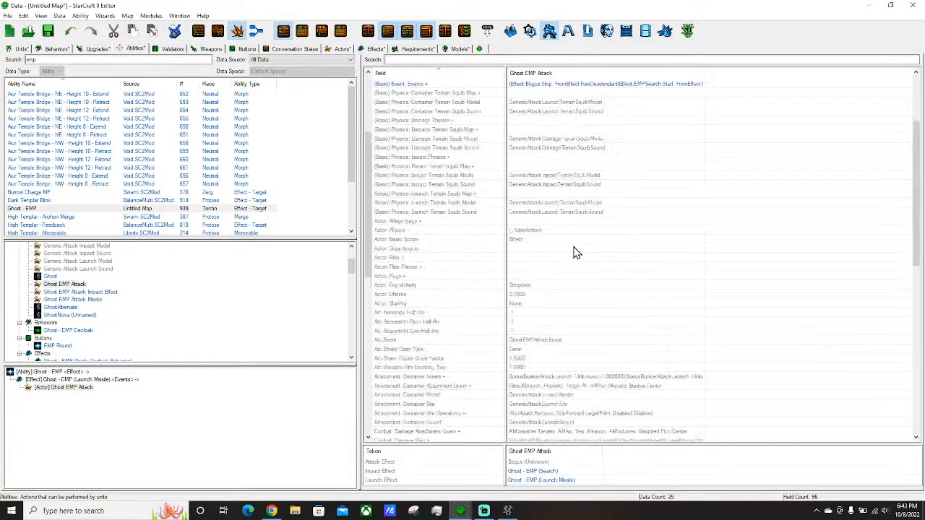
Review the event list of the linked Ghost EMP Attack Impact Effect actor, leaving it unchanged
click(97, 293)
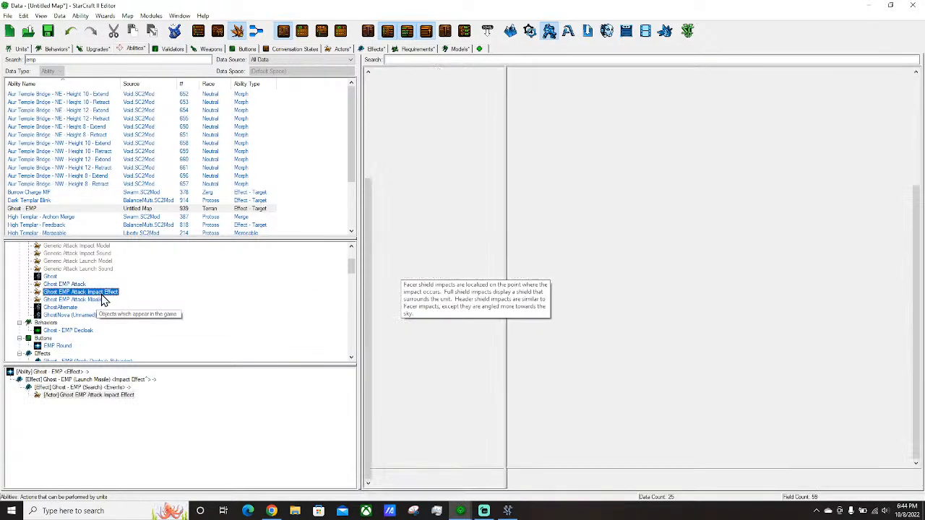
click(574, 159)
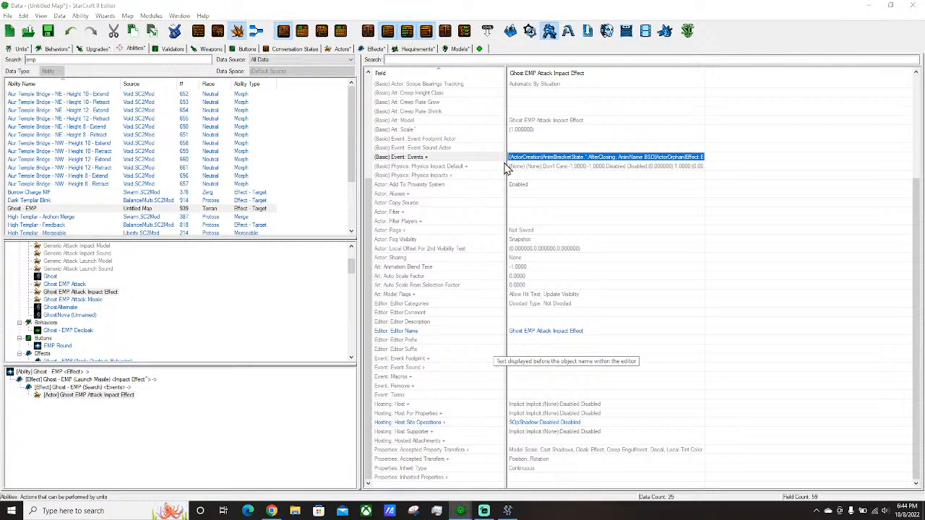
double_click(569, 157)
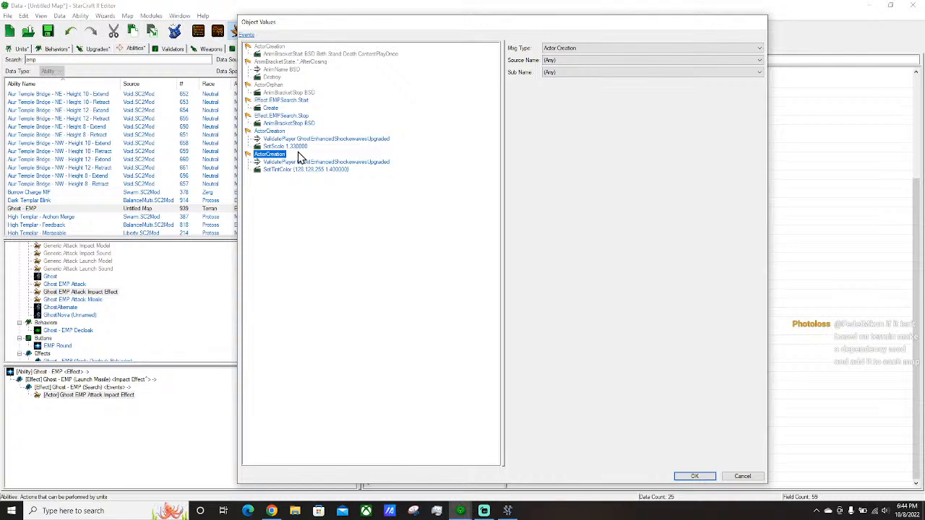
click(737, 477)
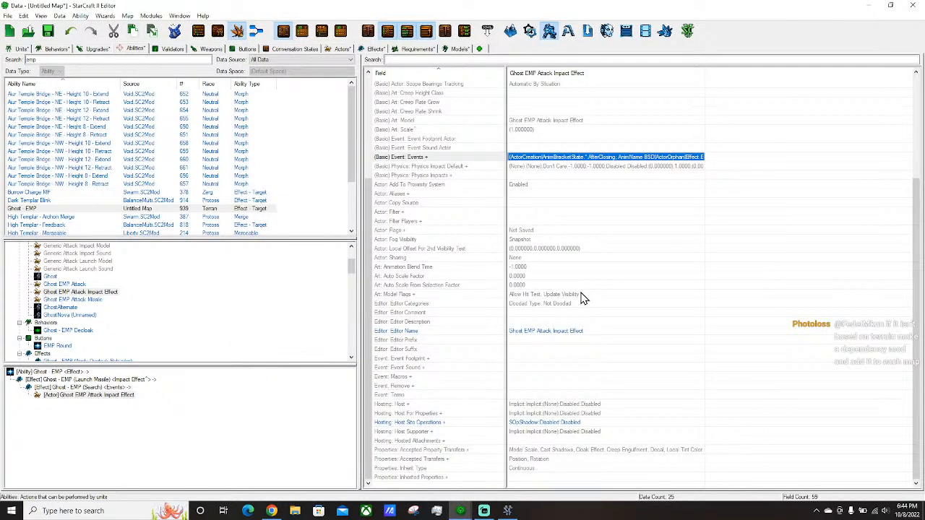
Examine the impact effect actor's remaining fields and the effects, models, sounds and units linked to Ghost - EMP
scroll(575, 256, up, 5)
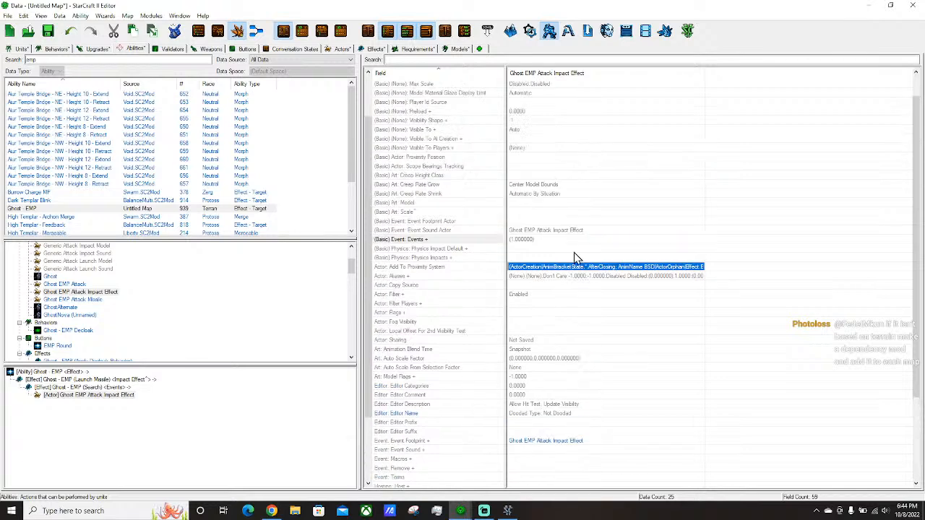
scroll(116, 303, down, 3)
scroll(116, 302, down, 1)
scroll(116, 301, up, 7)
scroll(127, 317, down, 4)
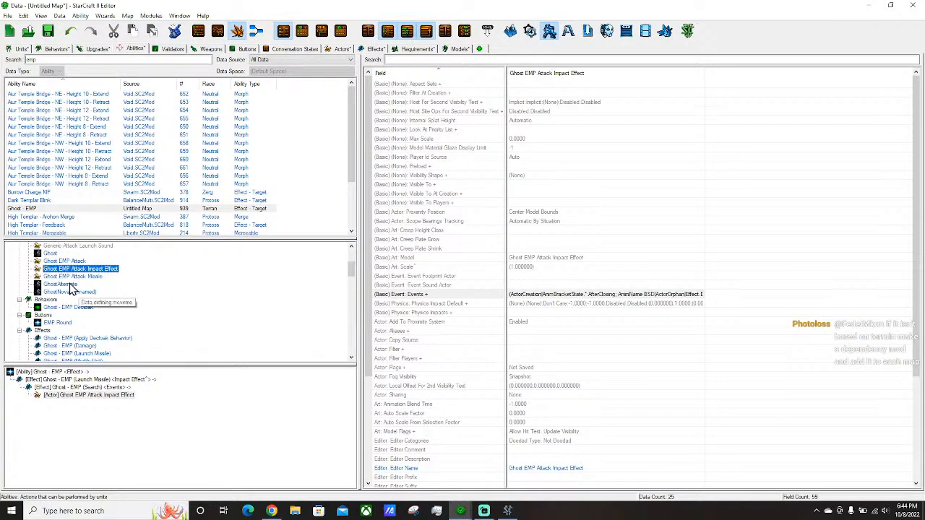
scroll(121, 303, down, 10)
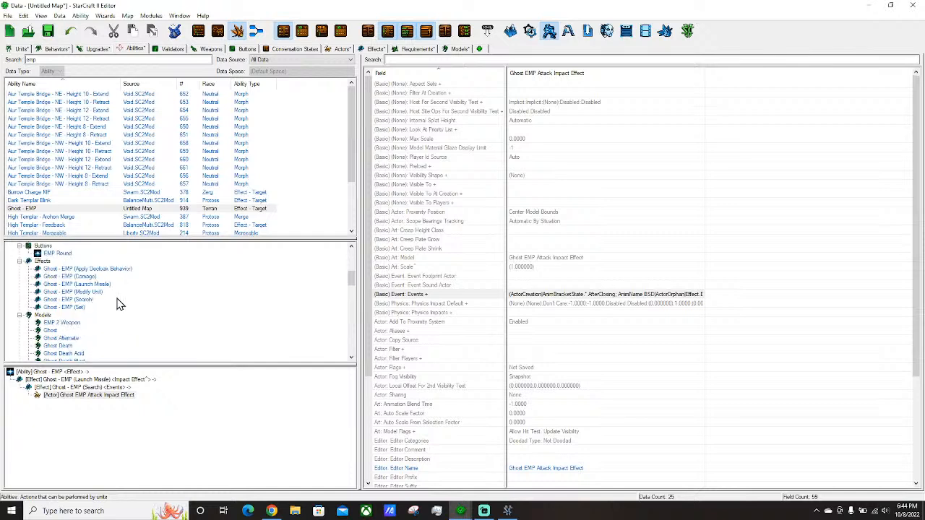
scroll(122, 304, down, 2)
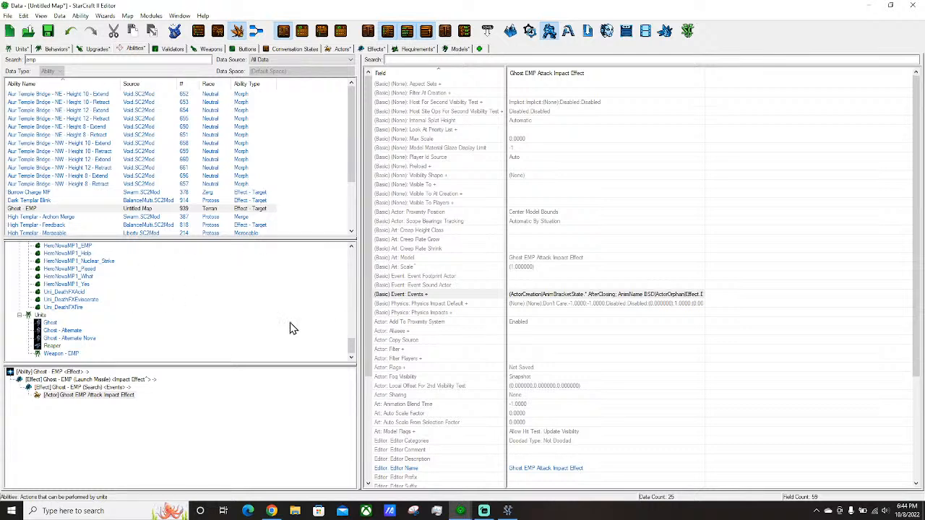
scroll(326, 322, up, 3)
scroll(304, 317, up, 2)
scroll(167, 329, up, 3)
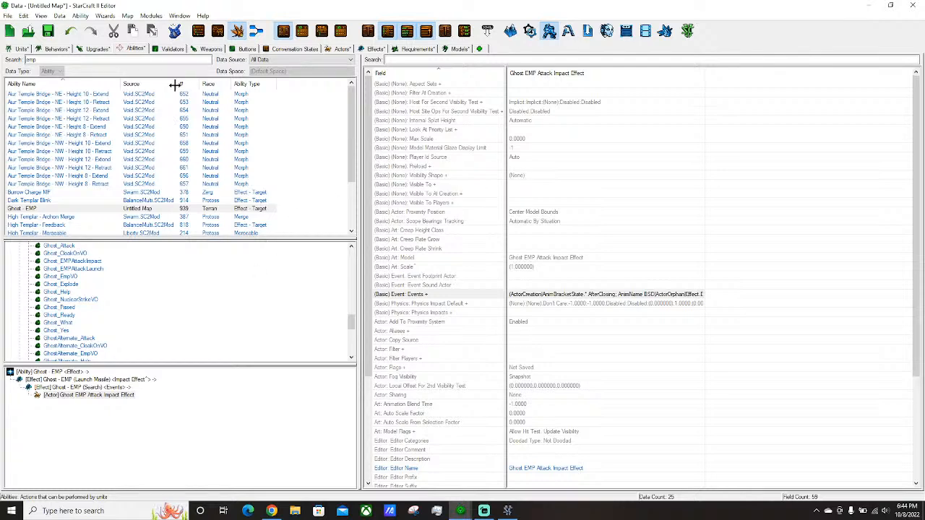
Check the emp-filtered behaviors and return to the Ghost - EMP ability to examine its command, effect and stats fields
click(50, 50)
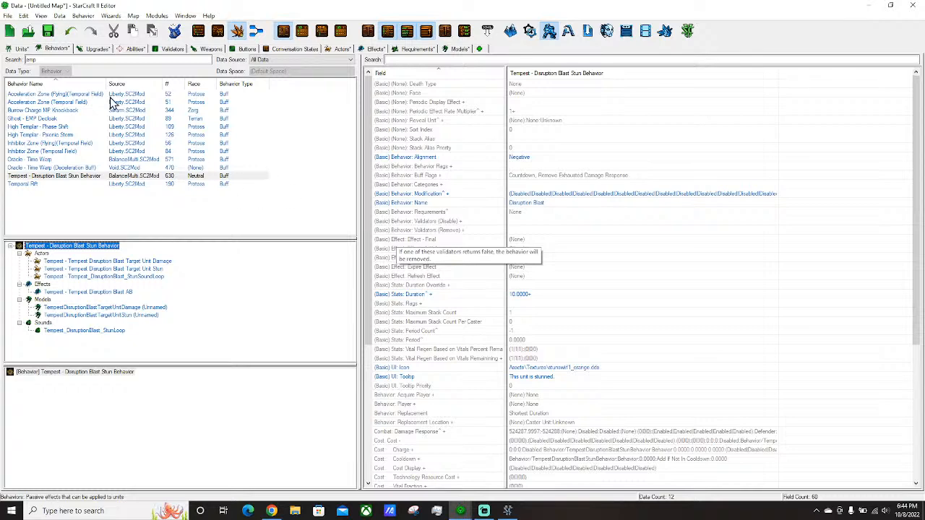
click(138, 49)
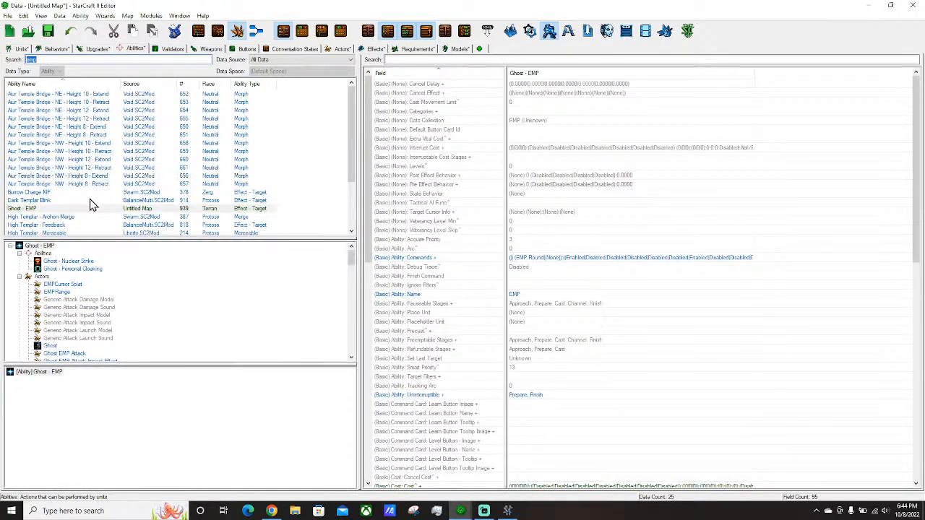
click(52, 209)
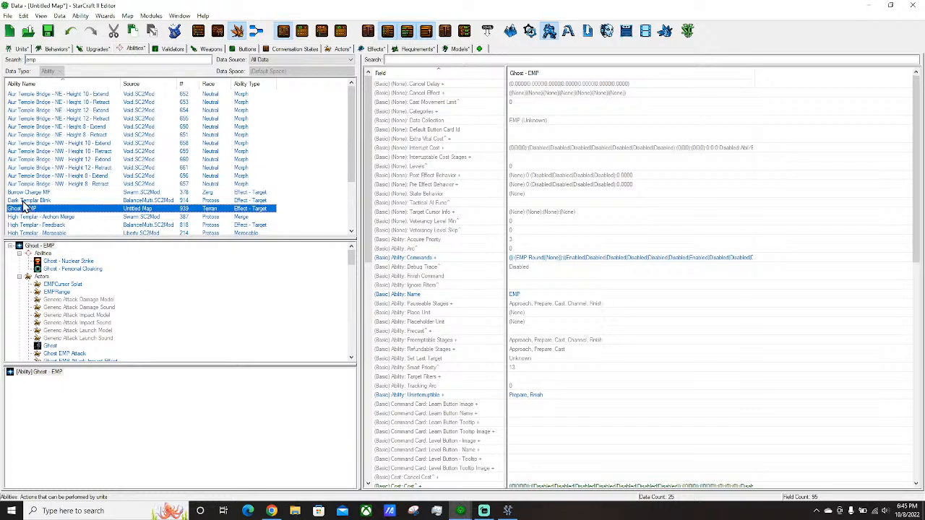
right_click(87, 210)
click(66, 213)
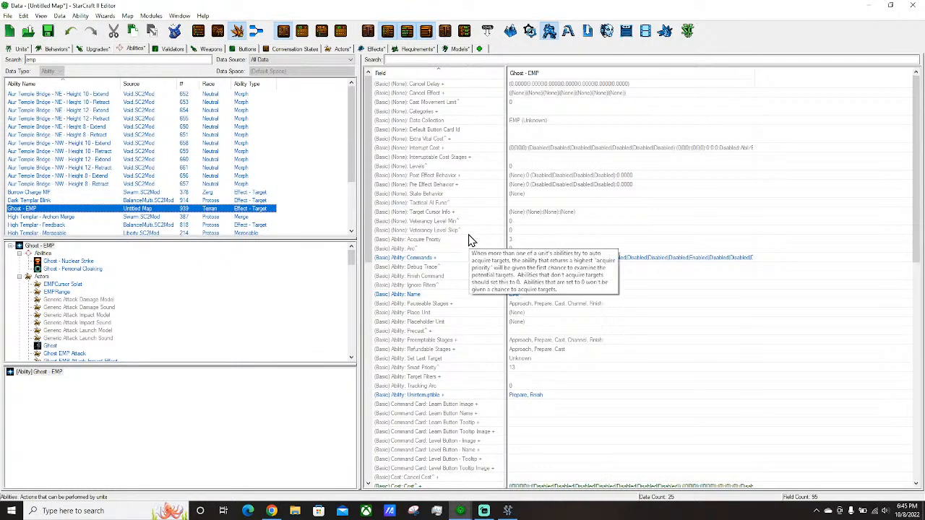
scroll(701, 282, down, 6)
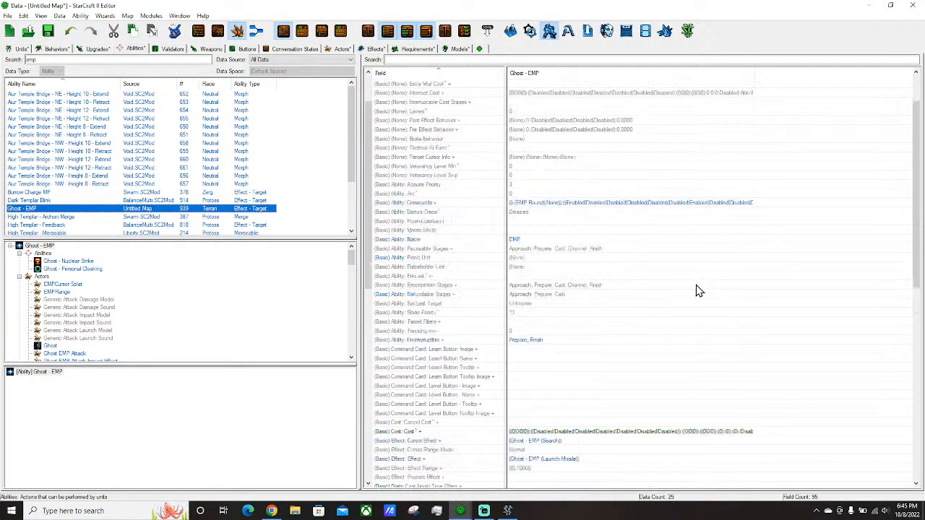
scroll(206, 195, down, 1)
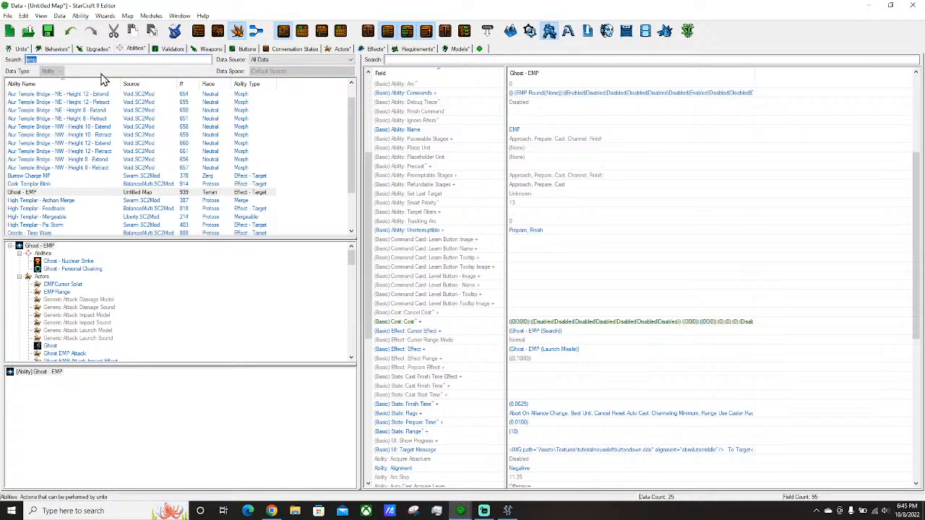
Filter the abilities for barra and, in the Info of Barracks - Train, choose Build Battlecruiser as the default button of Train 05
text(barra)
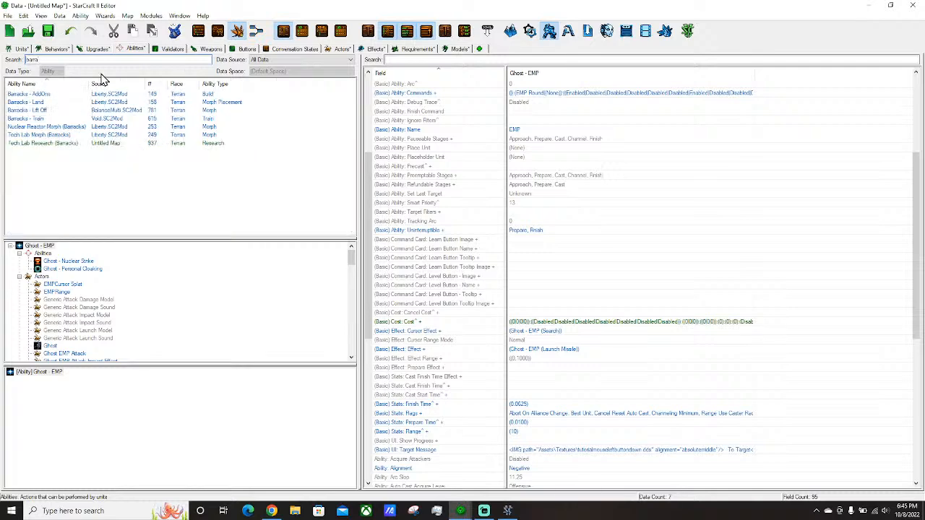
click(44, 118)
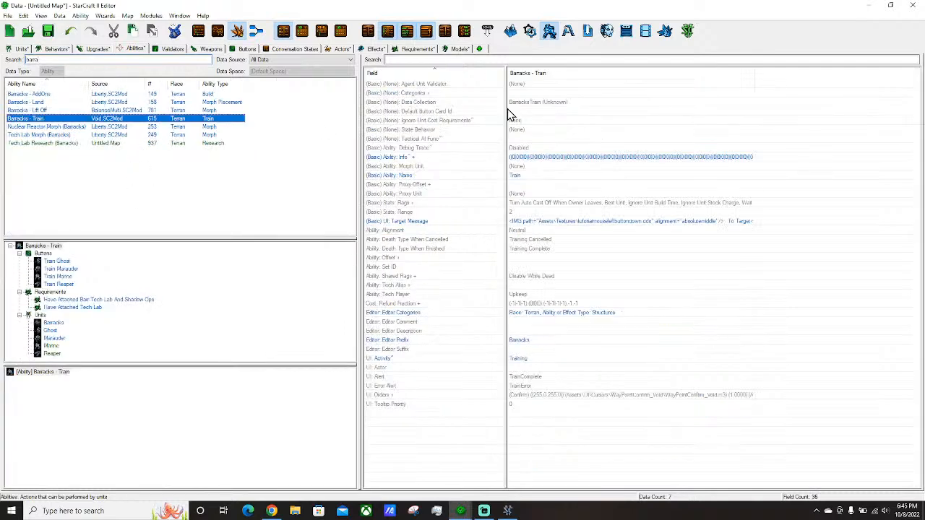
double_click(540, 157)
click(297, 89)
double_click(295, 91)
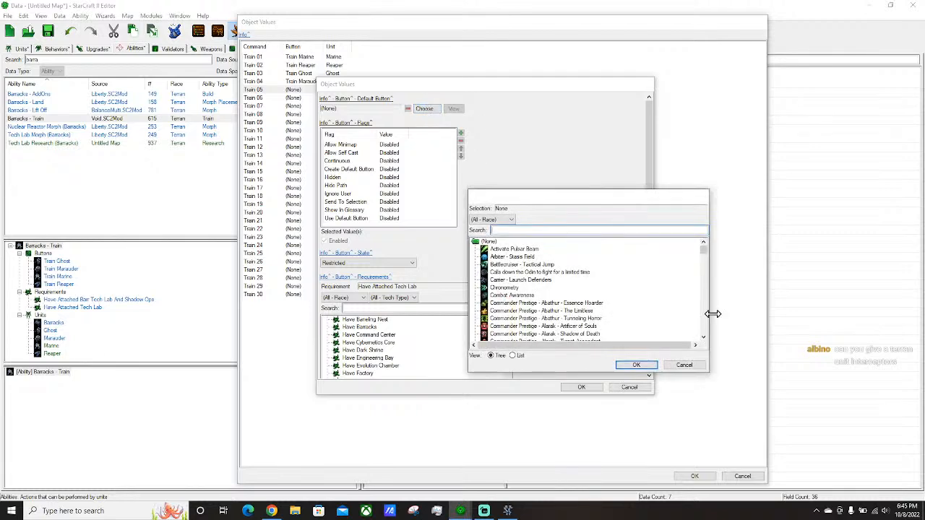
text(battlec)
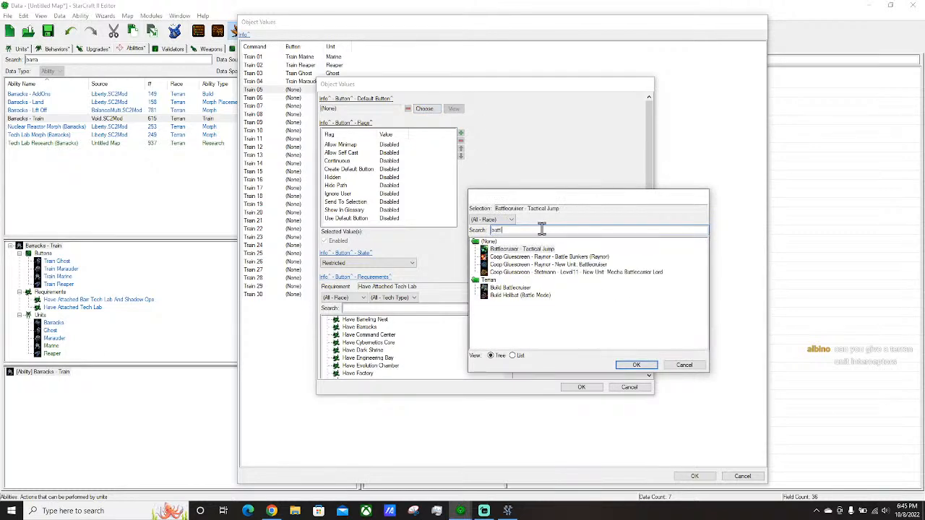
click(510, 280)
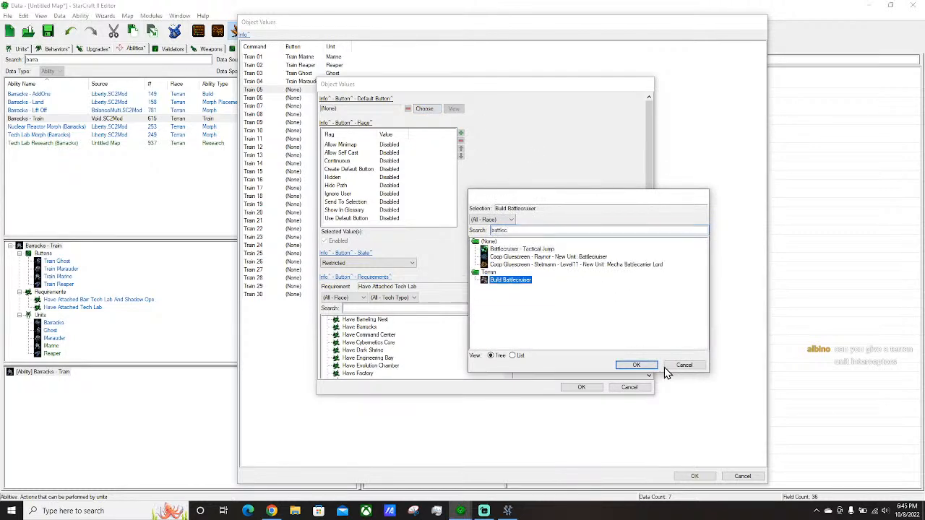
click(651, 365)
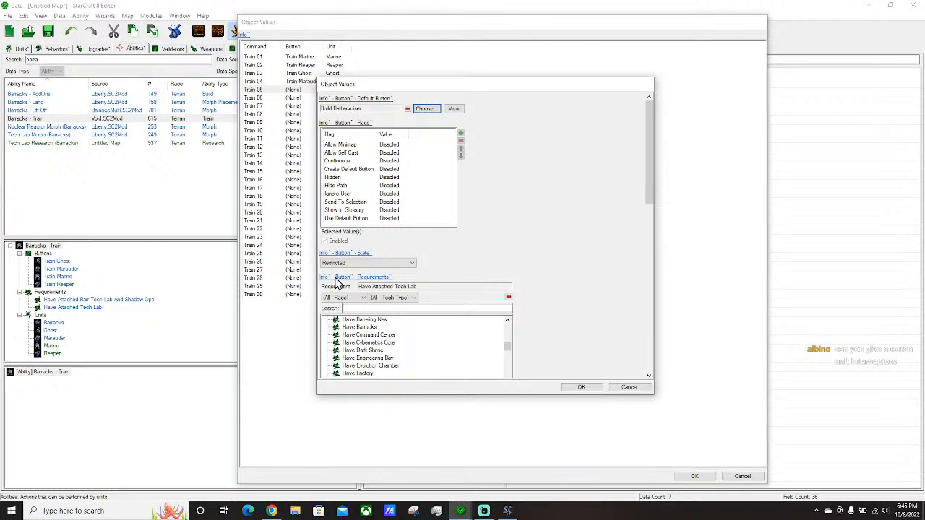
Clear the requirement of the Train 05 button and set its state to Available
drag(378, 84, 443, 105)
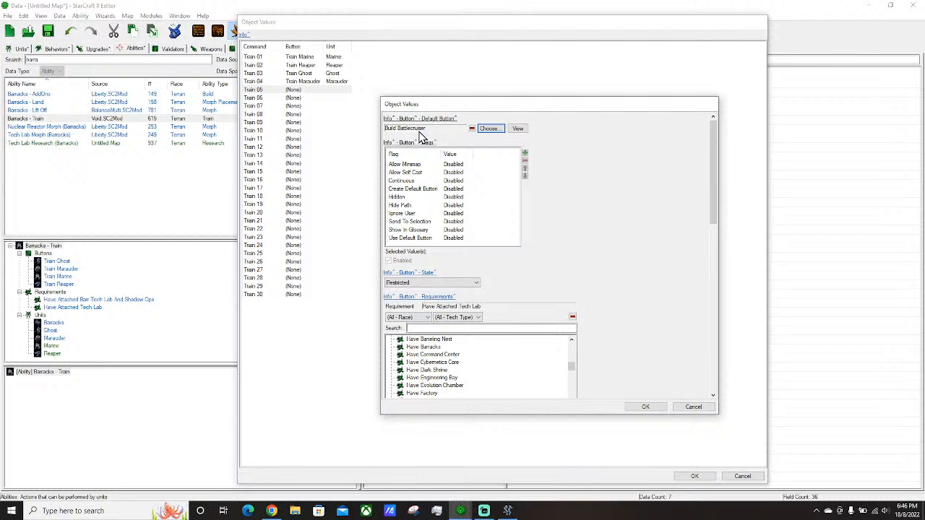
drag(712, 176, 712, 220)
click(449, 220)
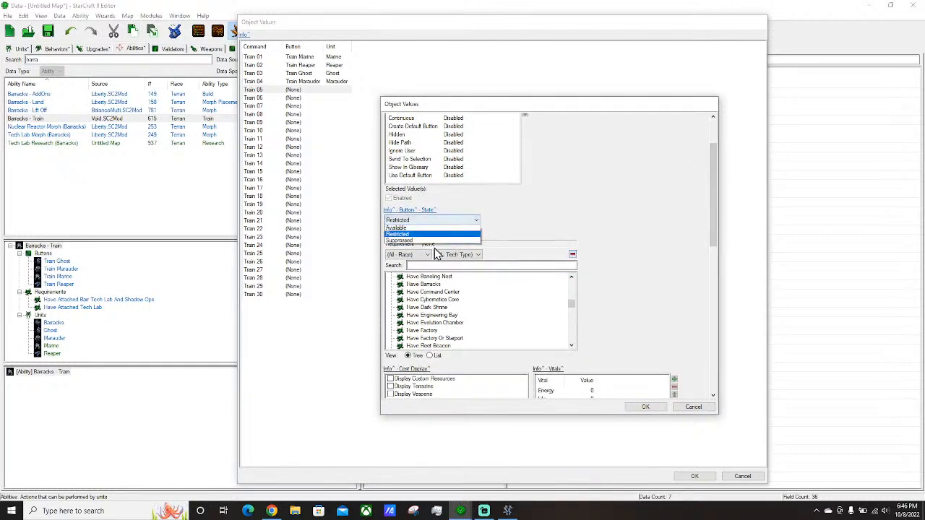
click(408, 231)
Add Battlecruiser as the unit produced by Train 05 and apply the changes to the Barracks - Train ability
drag(713, 216, 715, 358)
click(525, 255)
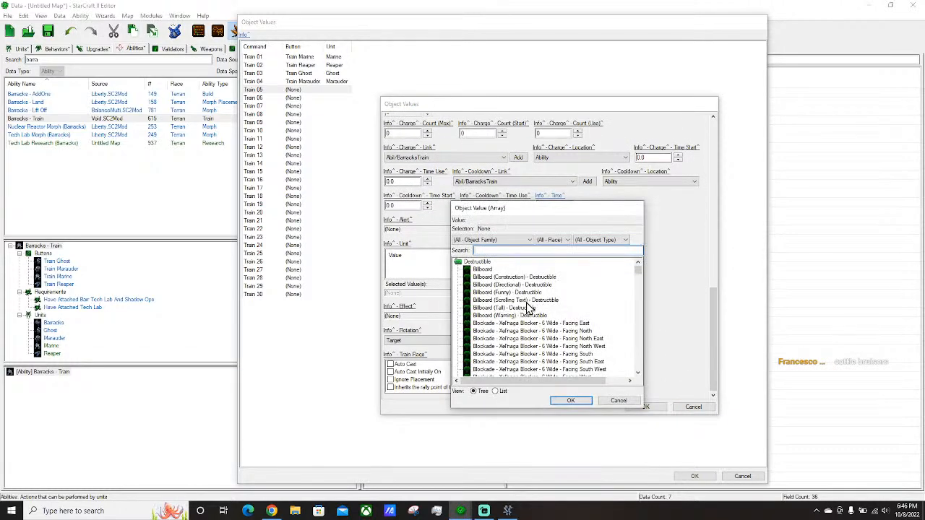
text(batt)
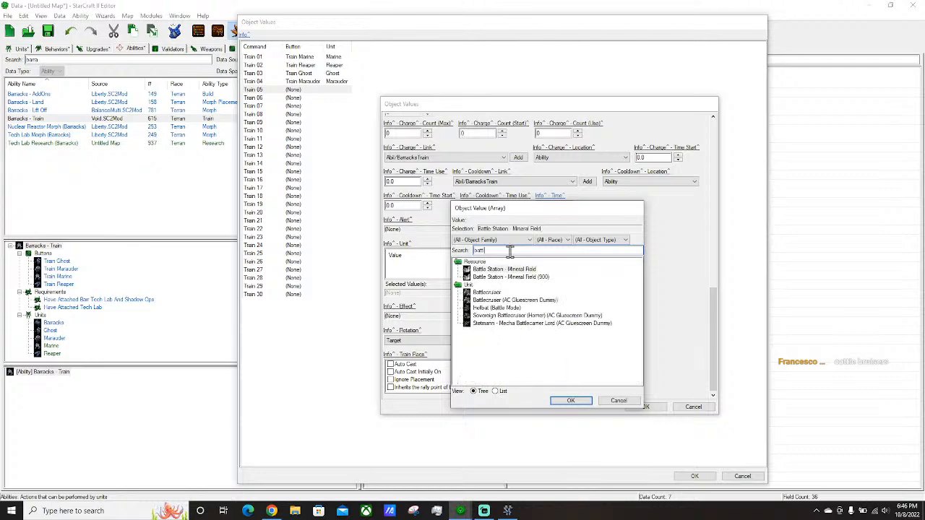
click(495, 292)
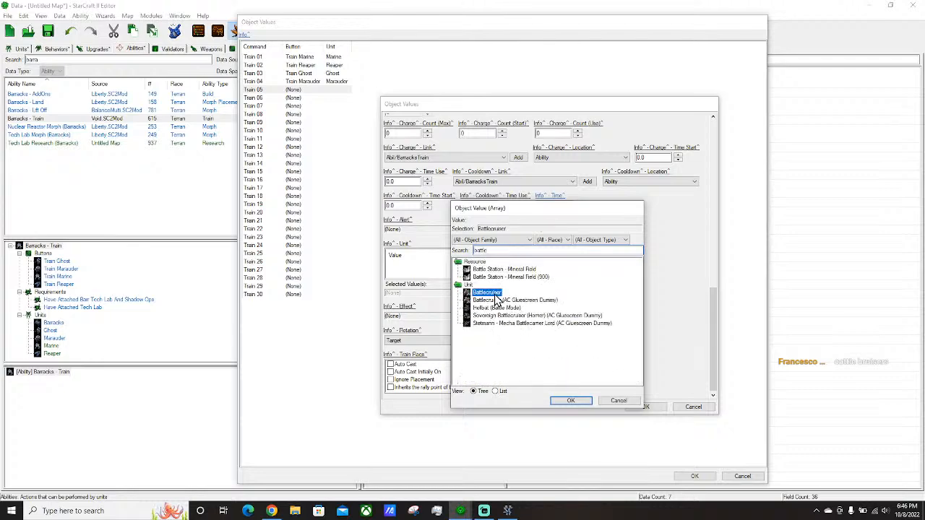
click(568, 402)
click(645, 406)
click(692, 476)
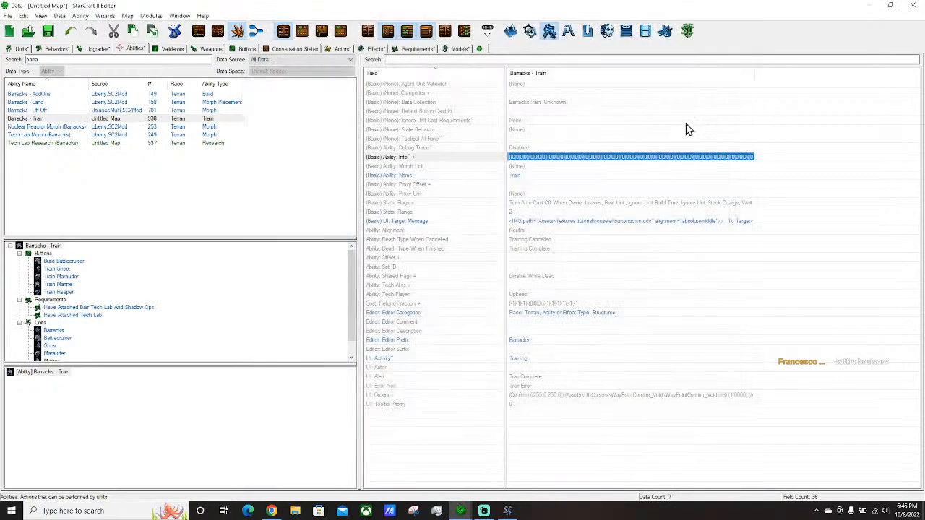
Test the map, select the Barracks to check its training commands, and return to the data editor
click(692, 32)
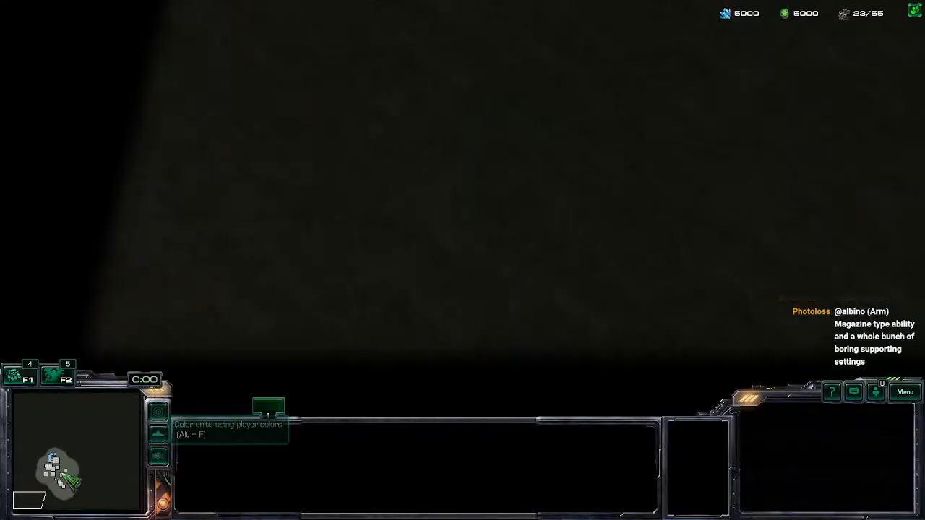
click(61, 477)
click(582, 119)
click(520, 206)
right_click(756, 291)
key(alt+Tab)
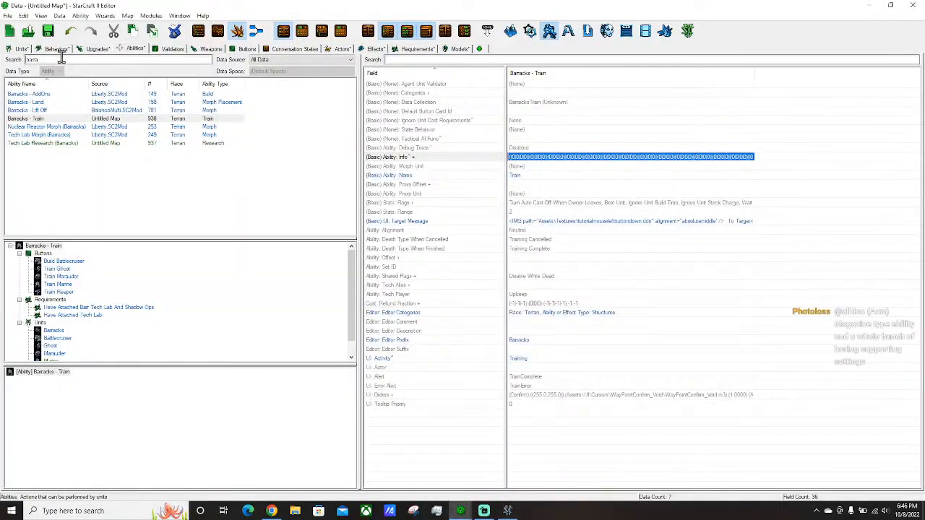
Add the Build Battlecruiser button to the empty top-row slot of the Barracks unit's command card
click(28, 50)
click(45, 94)
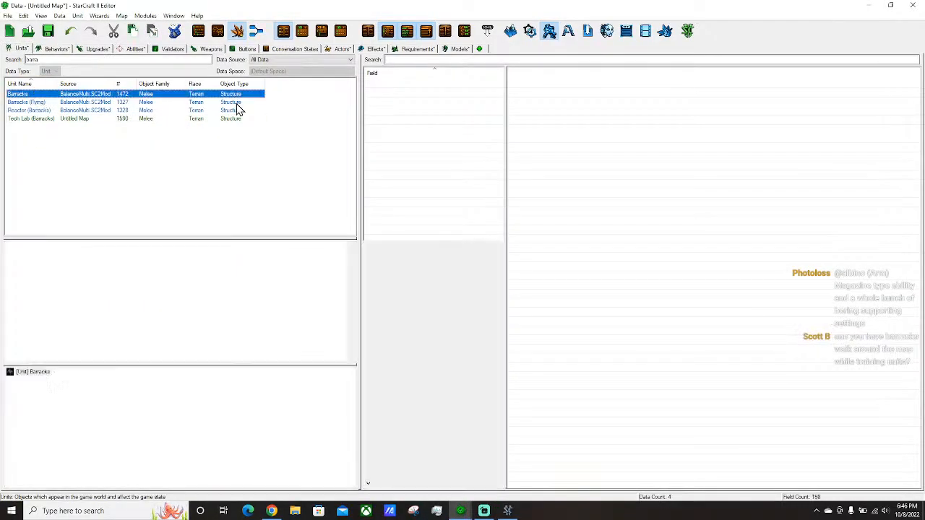
double_click(537, 282)
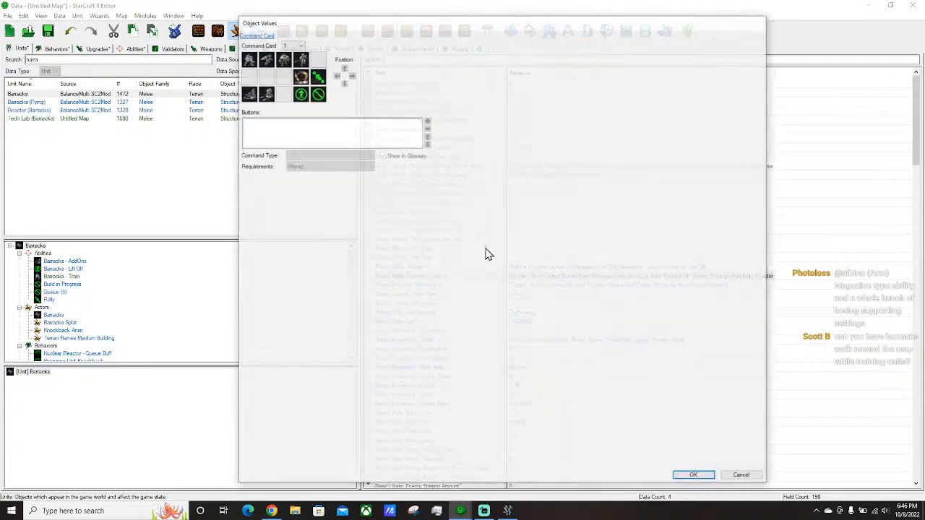
click(427, 121)
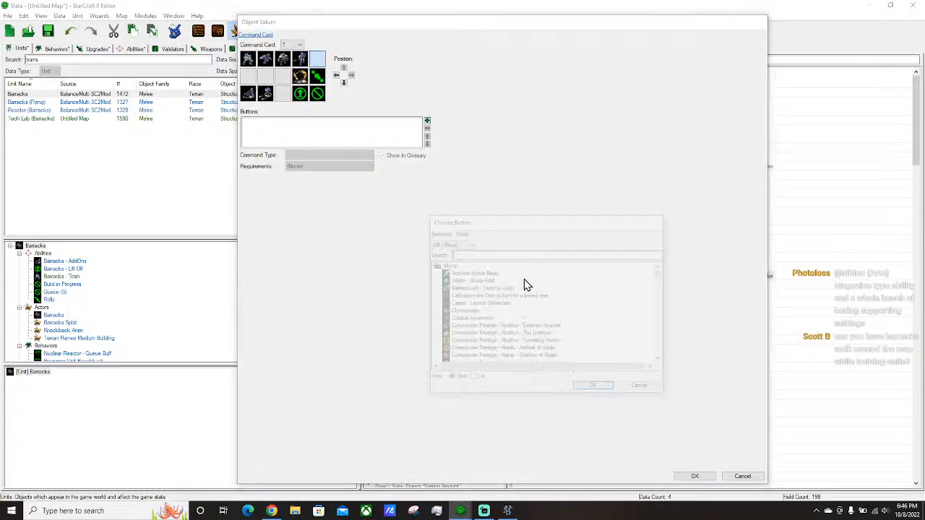
text(battle)
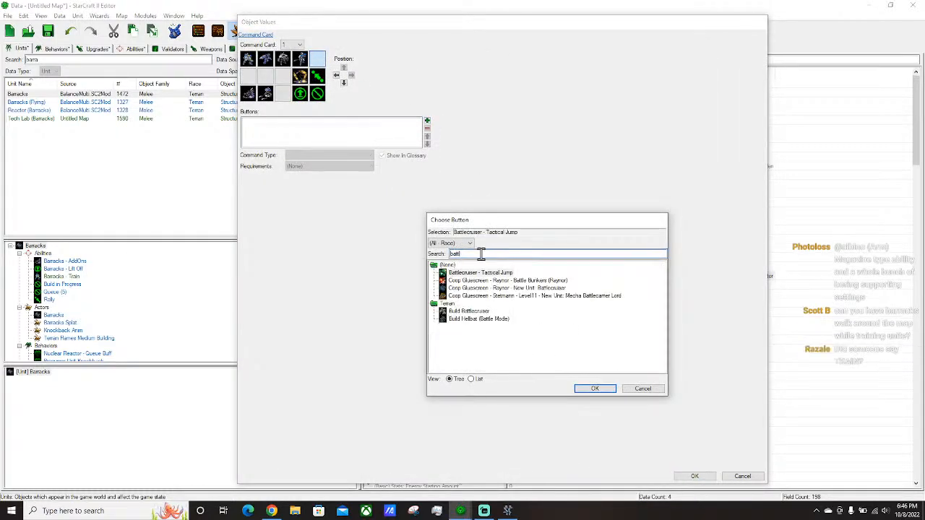
click(480, 311)
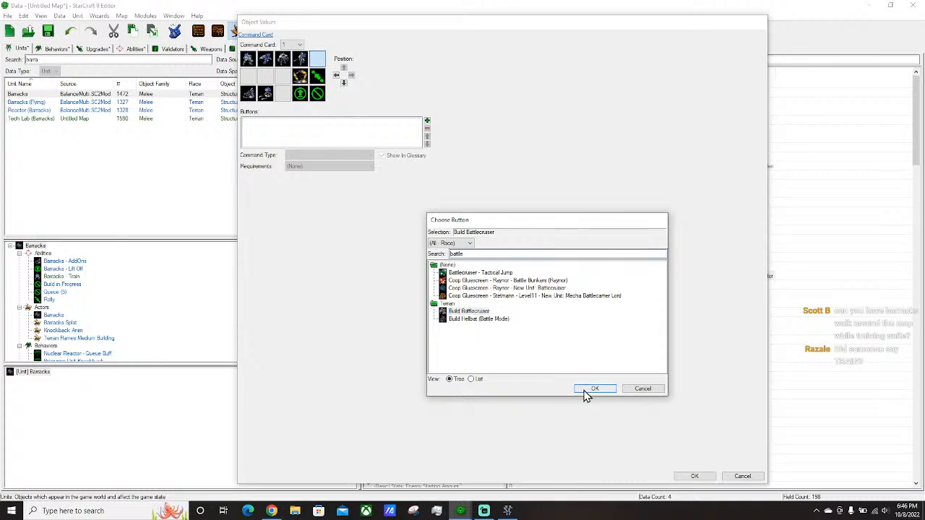
click(592, 389)
Link the Build Battlecruiser button to the Barracks - Train ability with the Build Battlecruiser command and apply the command card
click(313, 157)
click(322, 164)
click(320, 167)
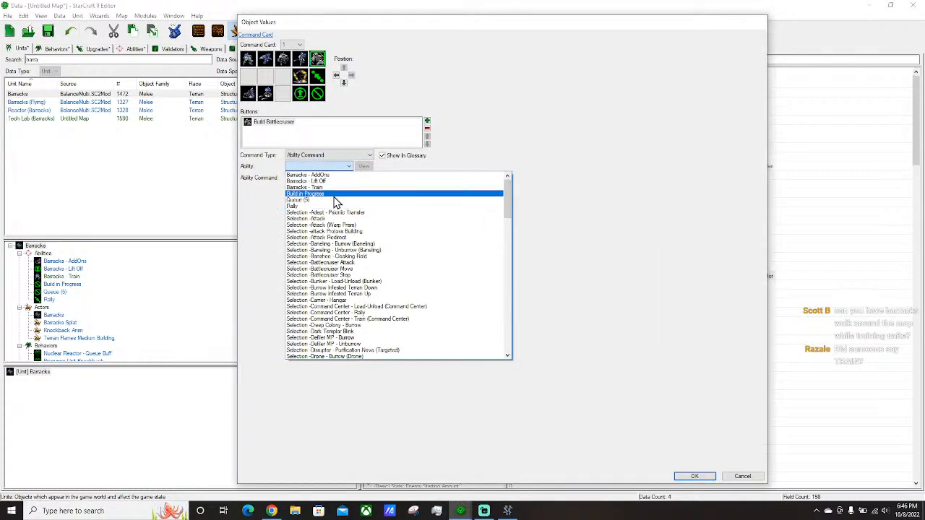
click(321, 184)
click(320, 182)
click(322, 194)
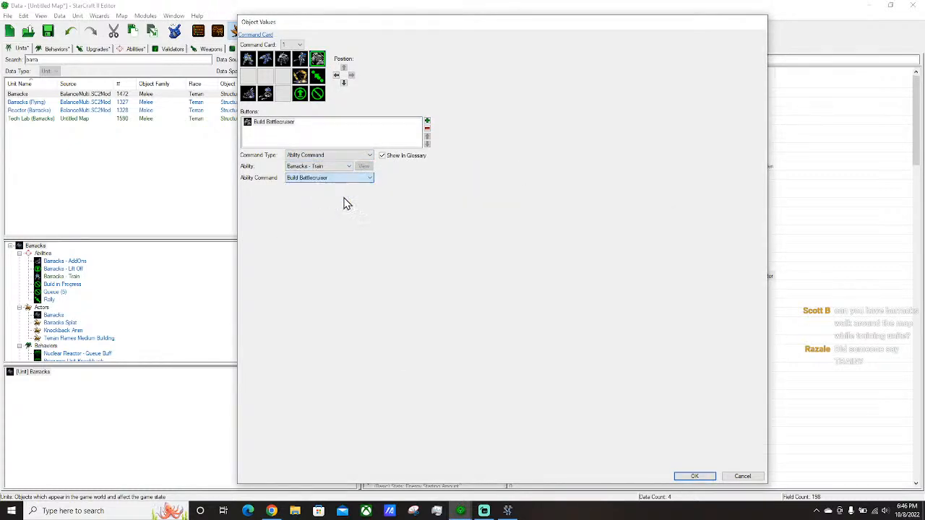
click(694, 476)
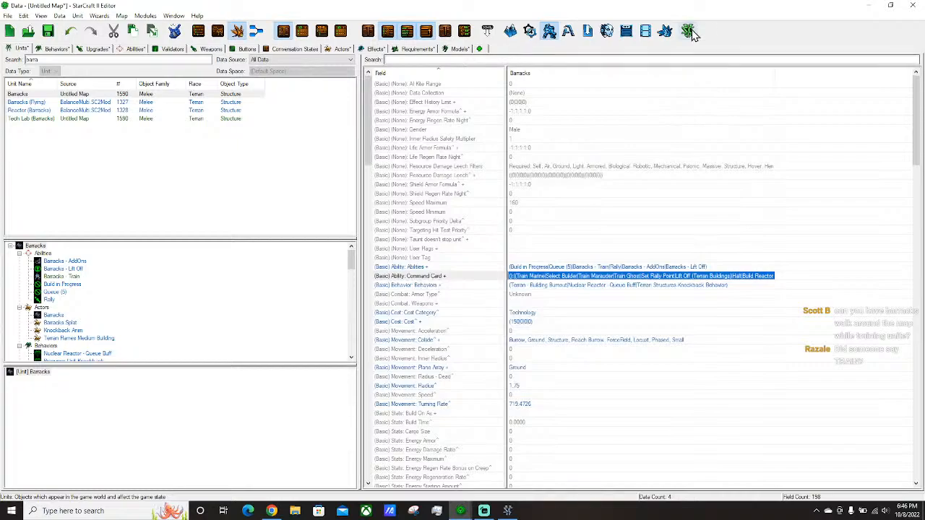
Test the map, train Battlecruisers from both Barracks, and move the new ships away from the buildings
click(689, 32)
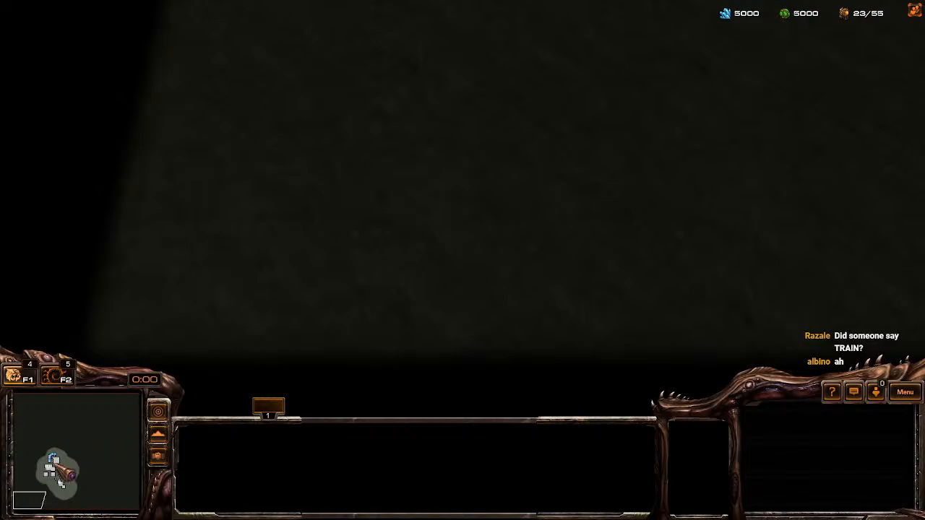
click(54, 466)
double_click(456, 144)
click(894, 426)
click(894, 426)
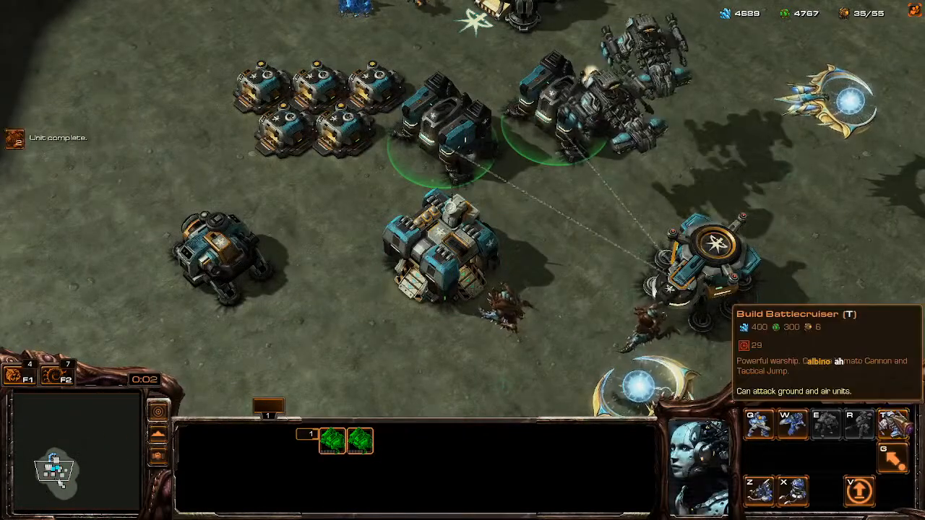
click(894, 426)
double_click(641, 130)
right_click(856, 139)
Train more Battlecruisers from individual Barracks in the running test
double_click(453, 137)
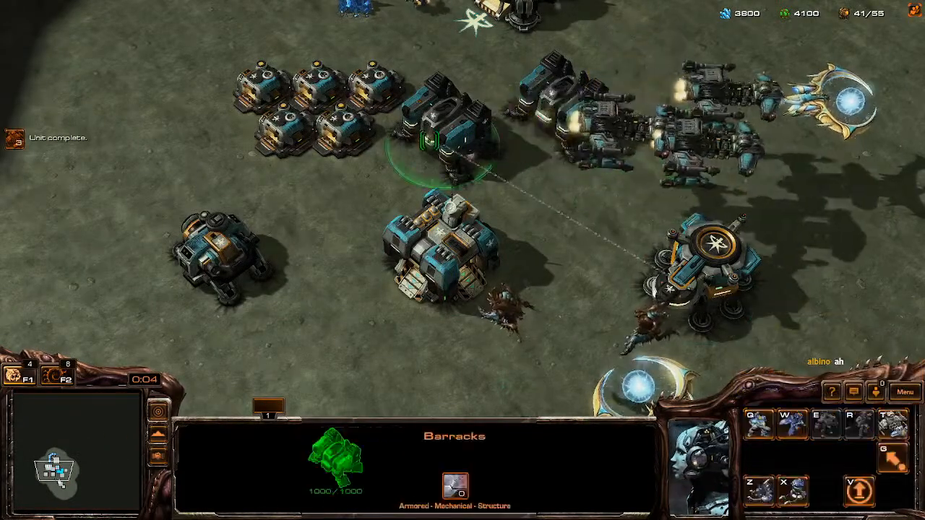
click(894, 426)
click(894, 426)
drag(712, 199, 630, 81)
middle_drag(634, 81, 392, 188)
click(334, 211)
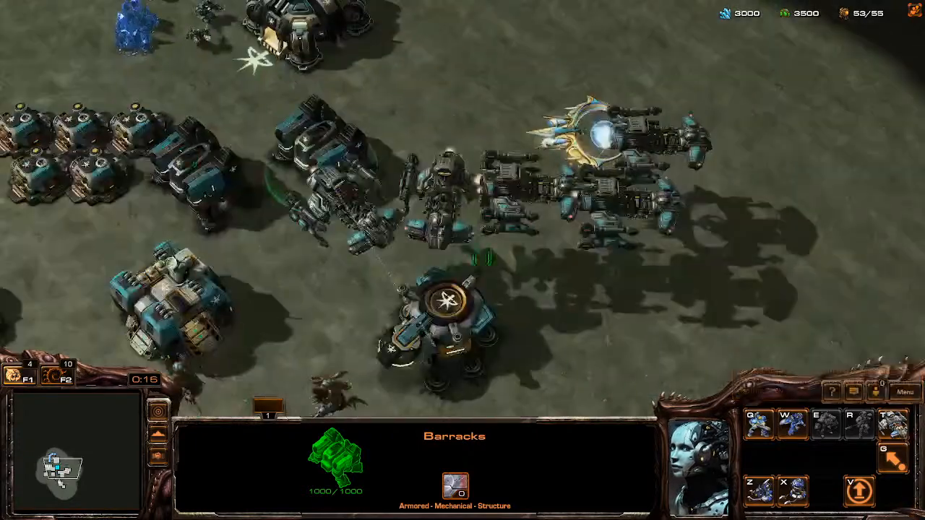
Move all the Battlecruisers toward the Command Center and compare the training options of the Starport and the Barracks
double_click(442, 210)
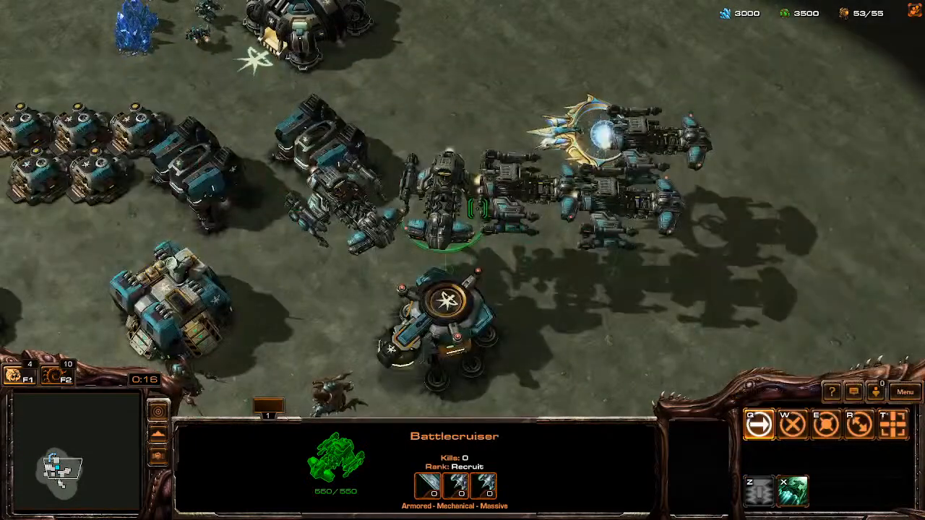
right_click(417, 59)
click(318, 140)
click(448, 322)
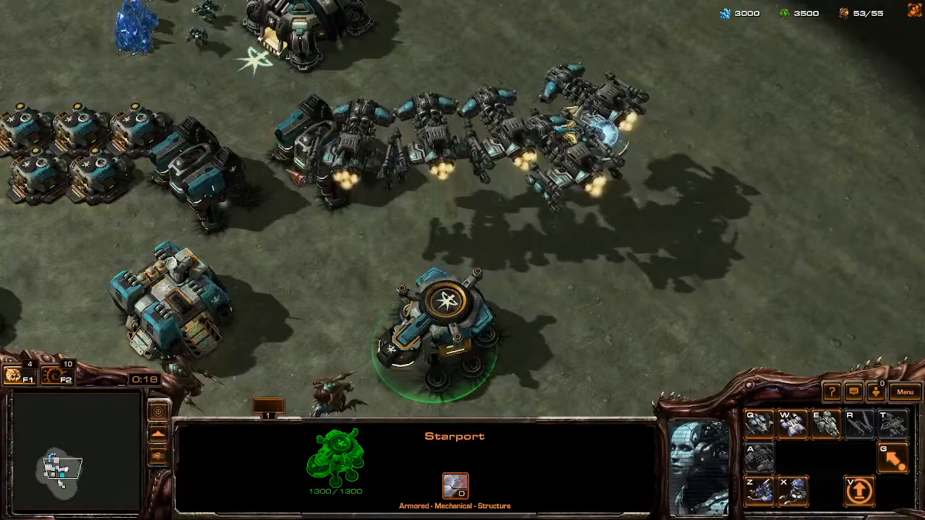
click(318, 145)
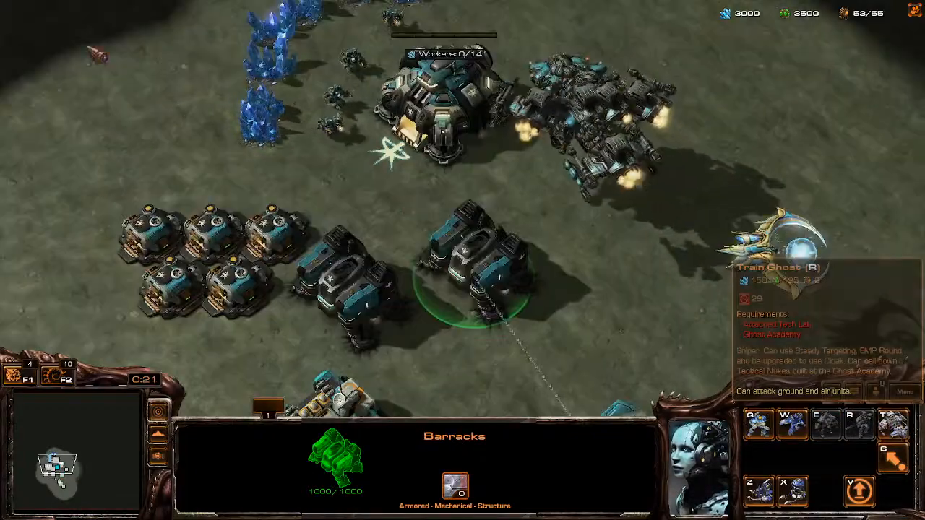
right_click(660, 179)
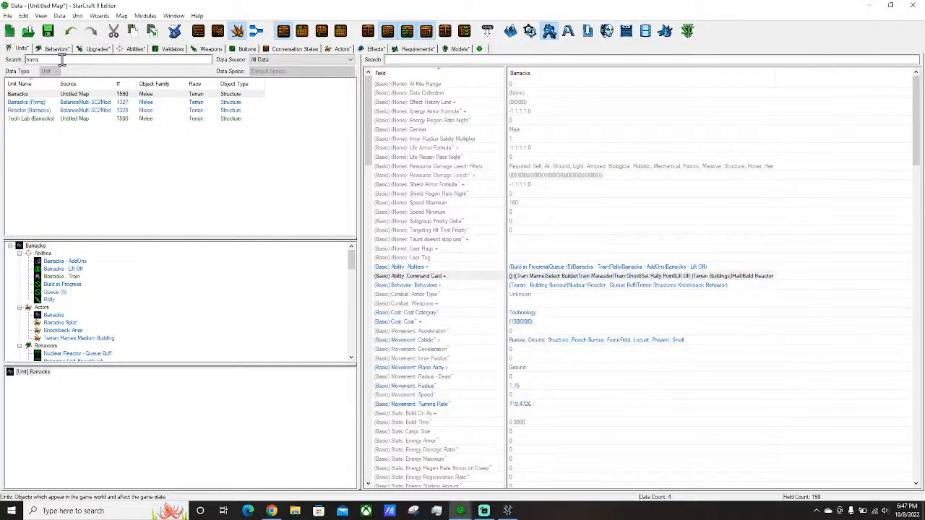
Filter the units for batt, select Battlecruiser, and review its command card without changing it
double_click(49, 59)
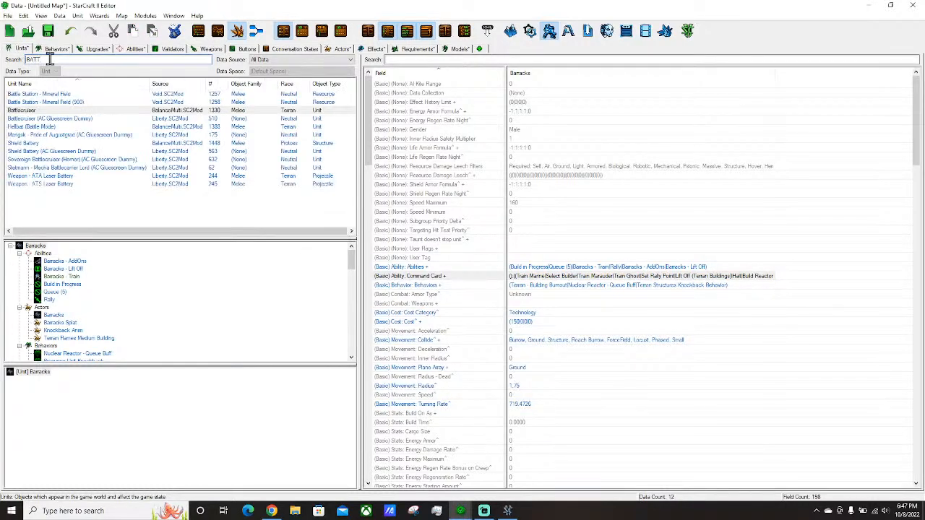
click(125, 212)
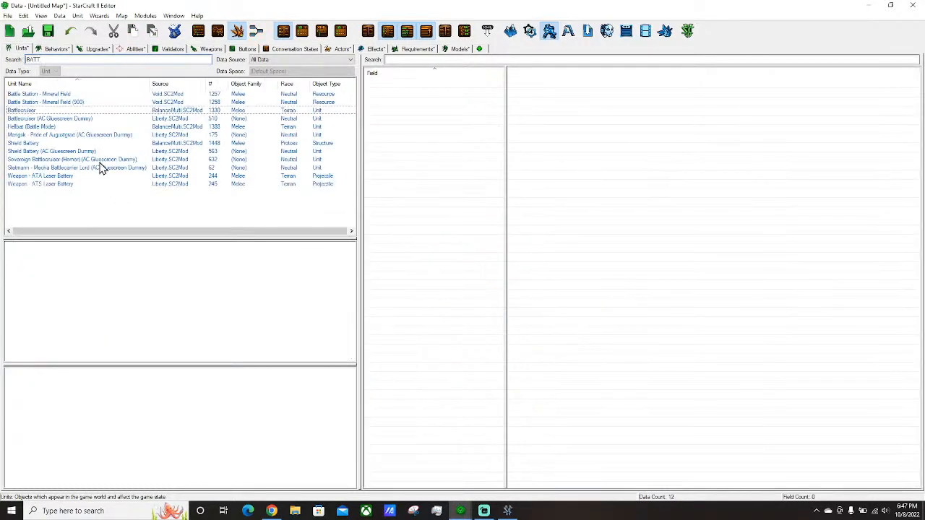
click(33, 111)
scroll(511, 245, down, 3)
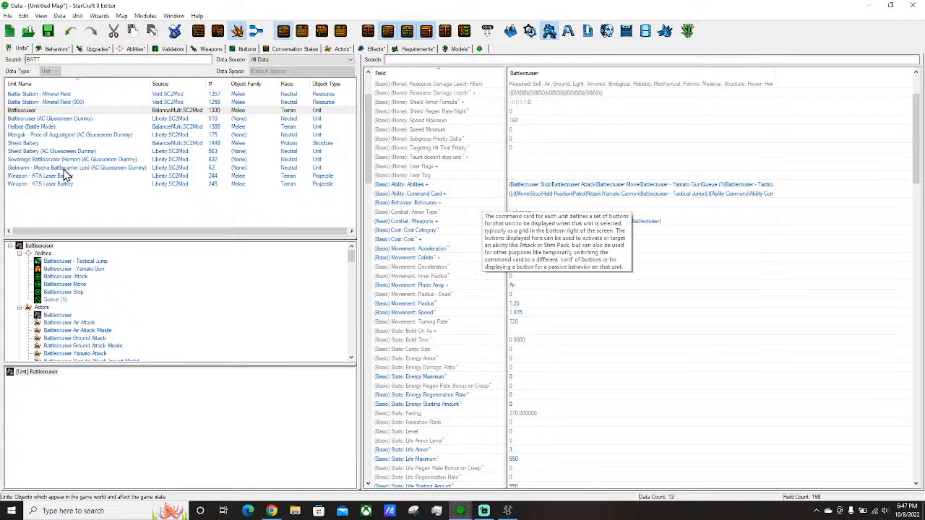
double_click(571, 194)
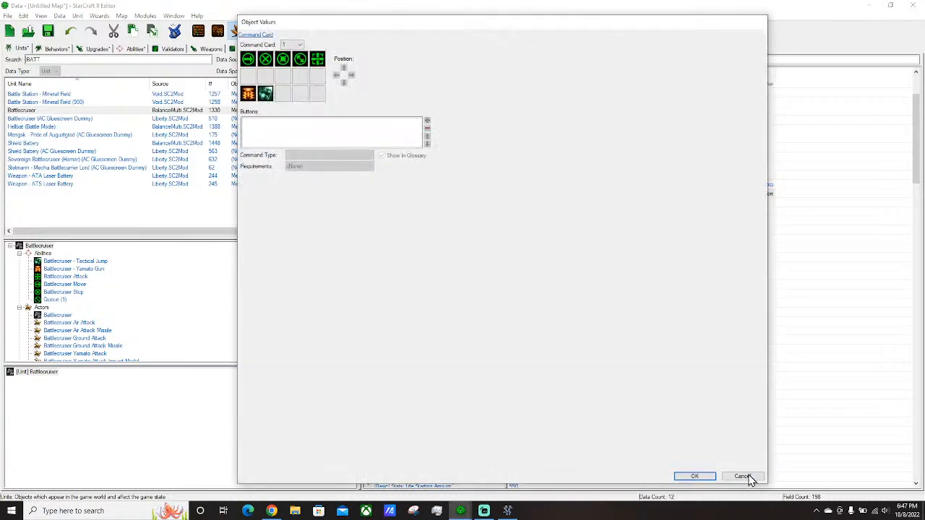
click(749, 477)
In the Battlecruiser's weapons, add an empty entry and remove the Battlecruiser Switcher weapon
scroll(551, 213, down, 3)
double_click(547, 142)
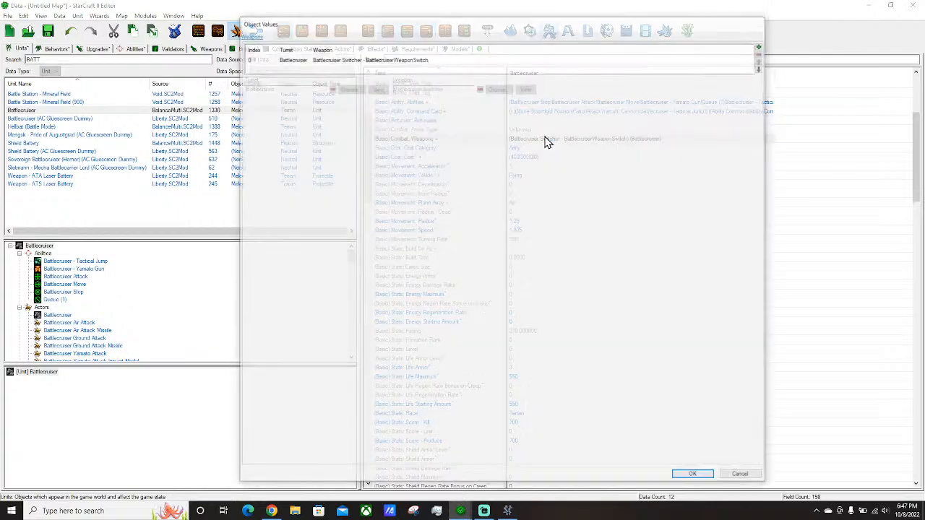
click(324, 57)
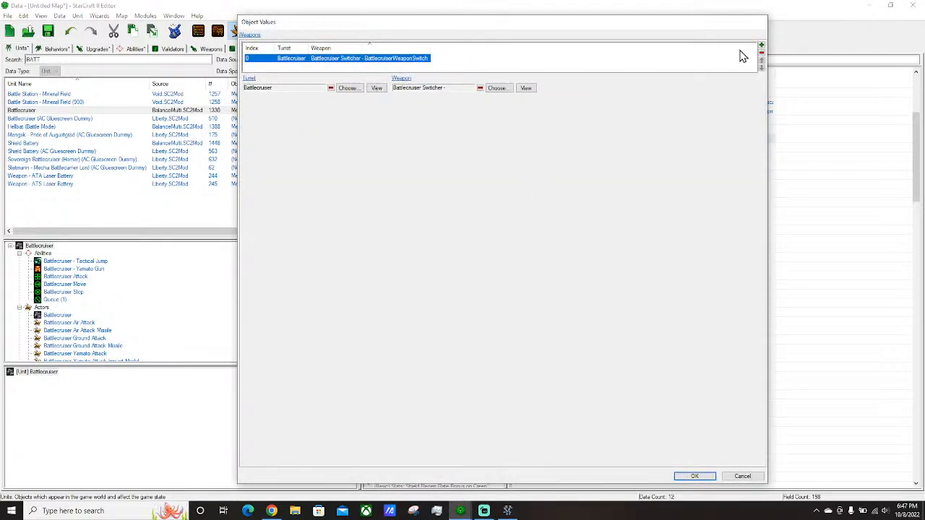
click(761, 44)
click(325, 67)
click(760, 52)
Assign Carrier - Interceptor Launch to the Battlecruiser's empty weapon entry and apply the change
click(494, 88)
click(528, 229)
text(carrier)
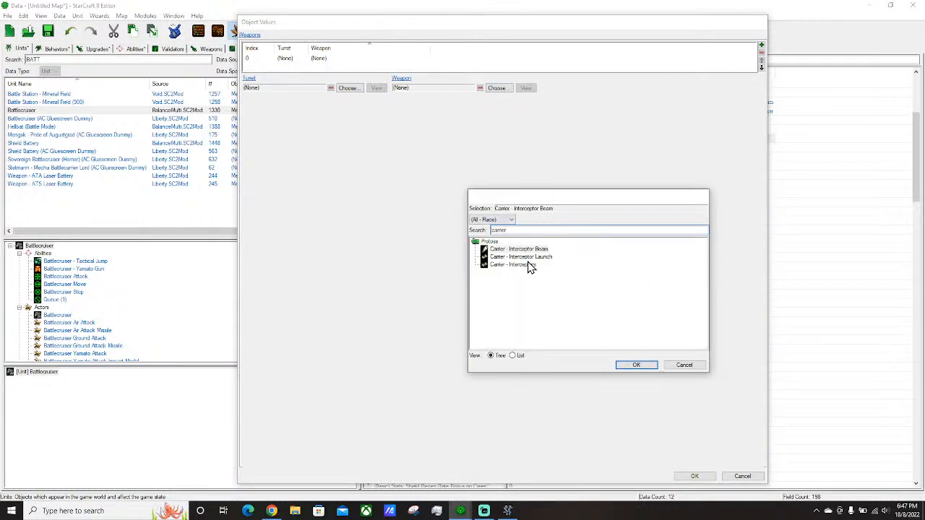
click(528, 257)
click(633, 365)
click(694, 477)
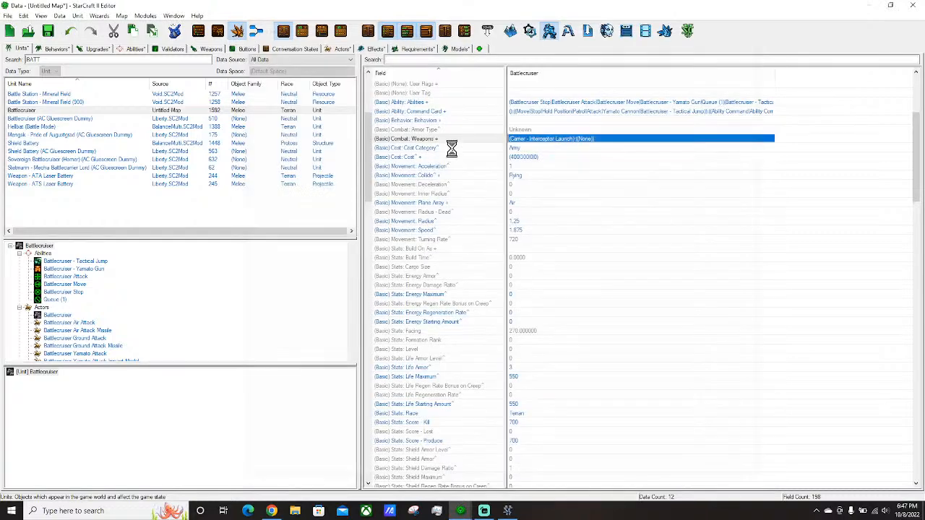
Add the Carrier - Hangar ability to the Battlecruiser's abilities and apply the change
double_click(544, 111)
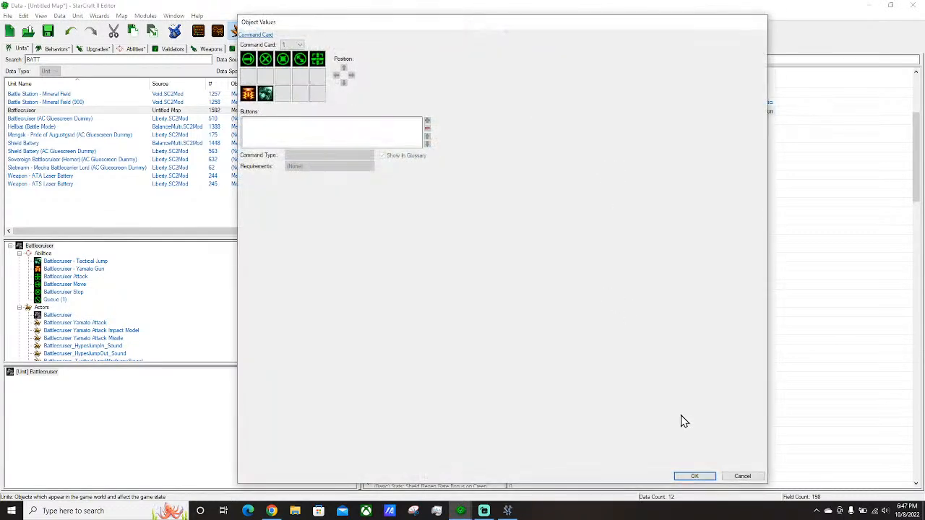
click(742, 476)
double_click(523, 103)
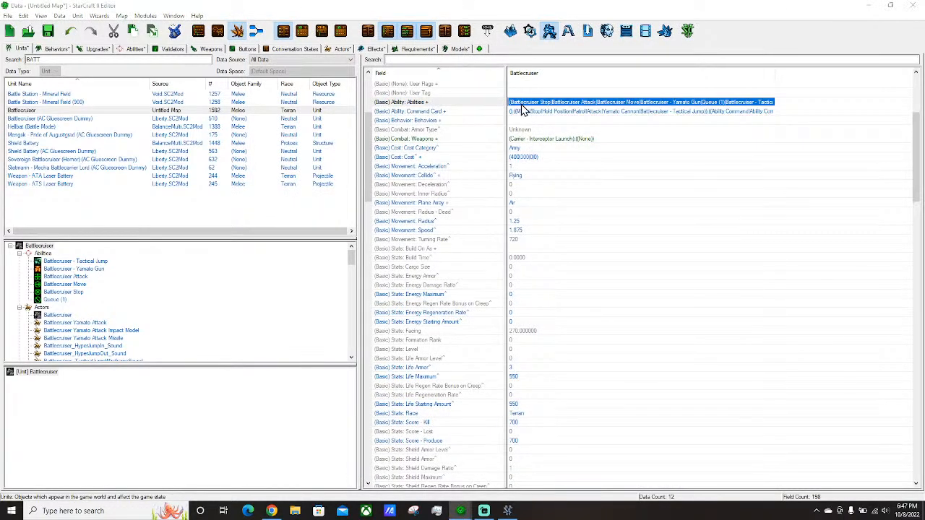
click(761, 45)
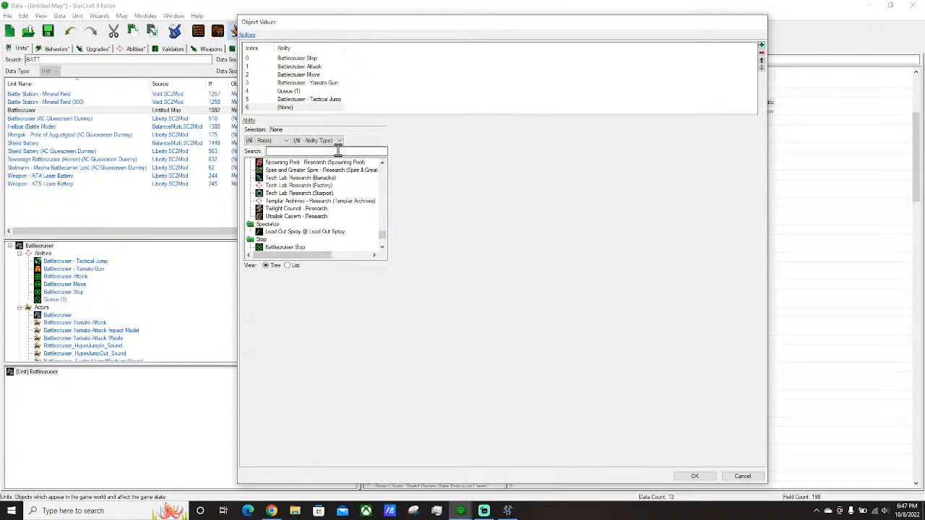
text(carr)
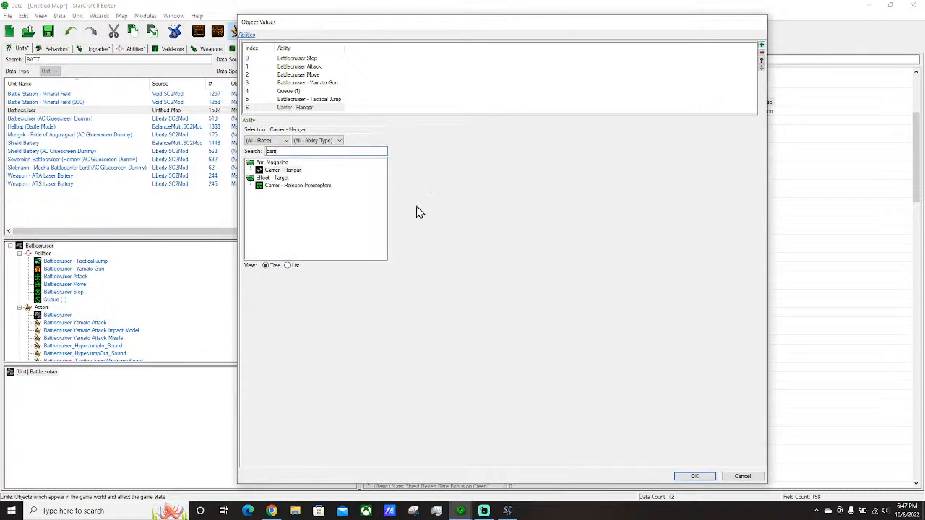
click(693, 477)
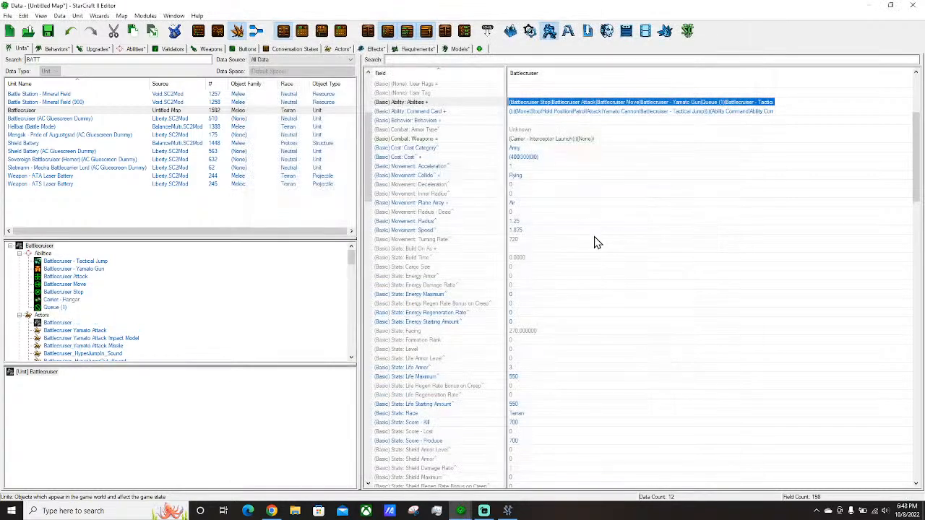
Add a Build Interceptor button to the empty slot beside Tactical Jump on the Battlecruiser's command card
double_click(539, 112)
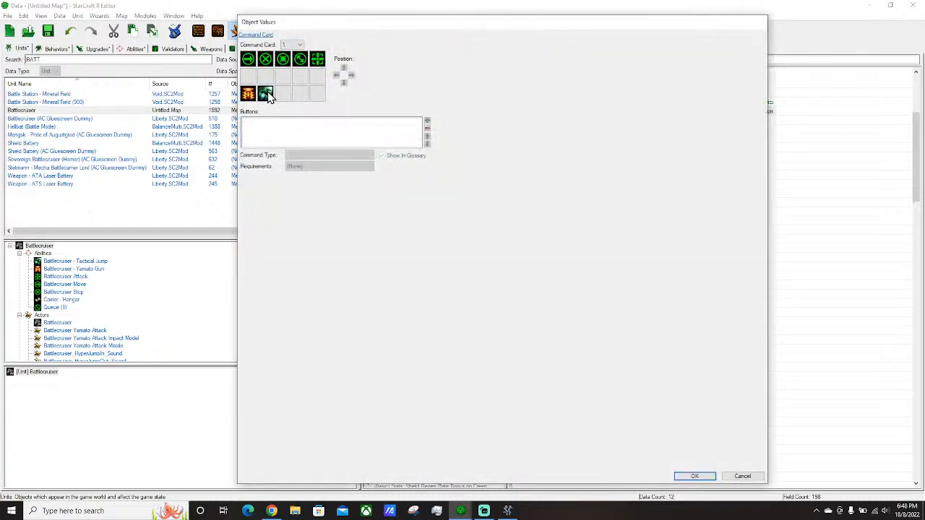
click(427, 122)
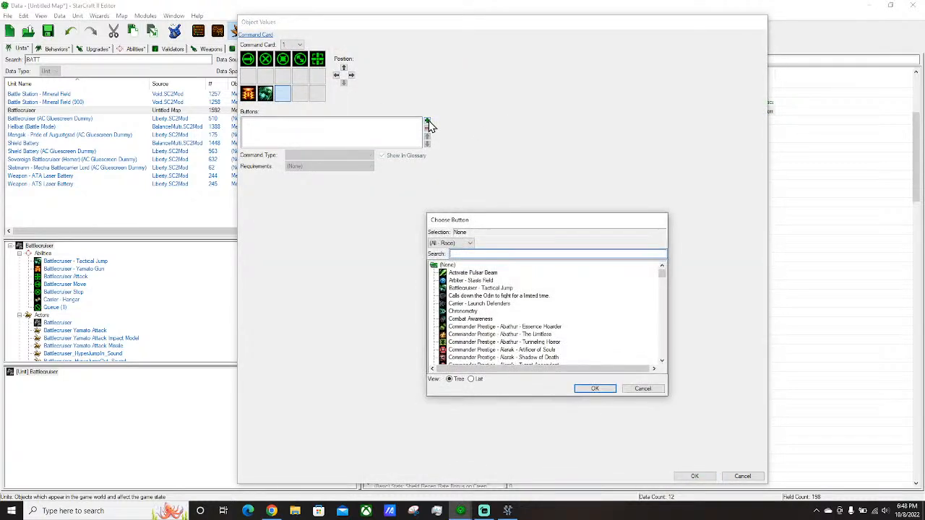
text(Build Int)
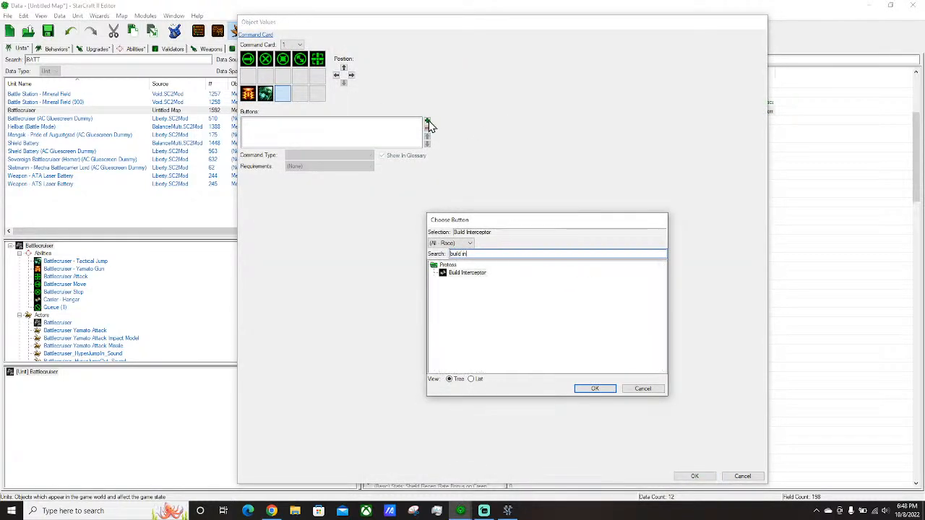
key(Return)
Link the Build Interceptor button to Carrier - Hangar's Build Interceptor as an Ability Command and apply the command card
click(320, 156)
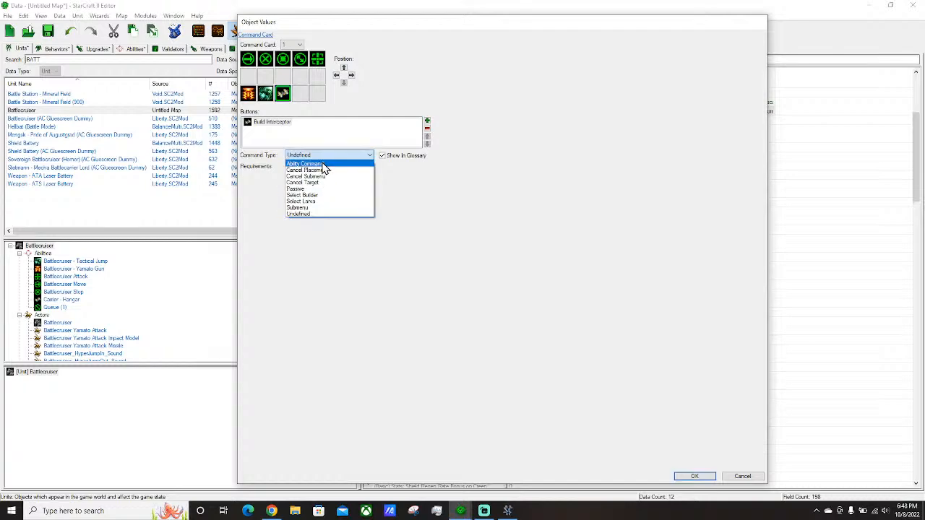
click(321, 168)
click(325, 167)
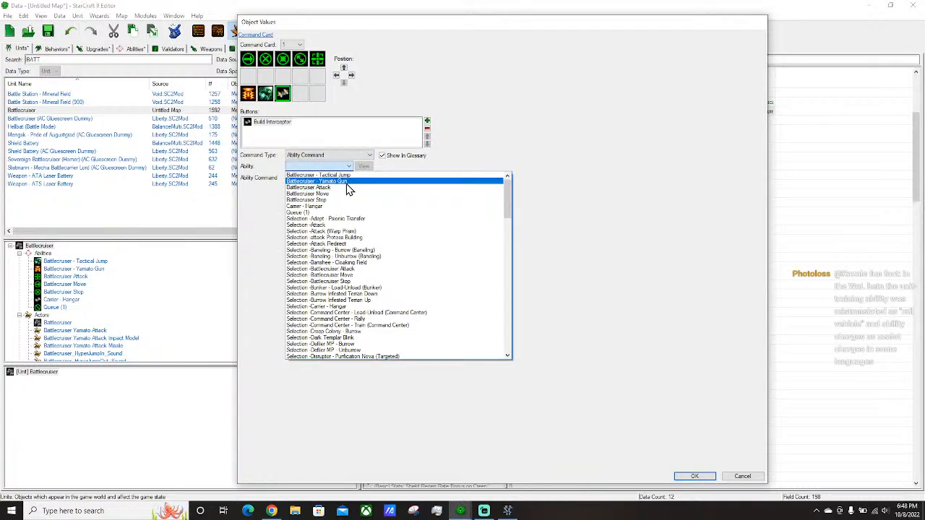
click(337, 208)
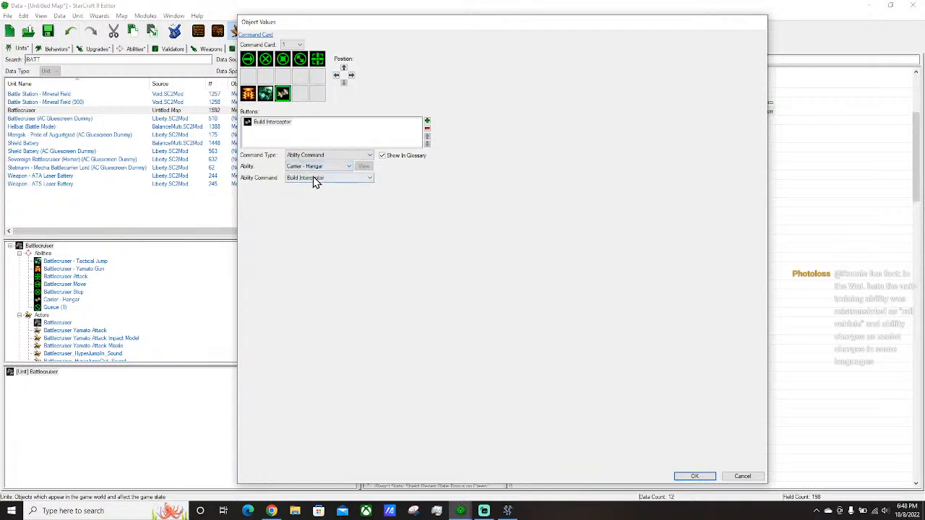
click(694, 478)
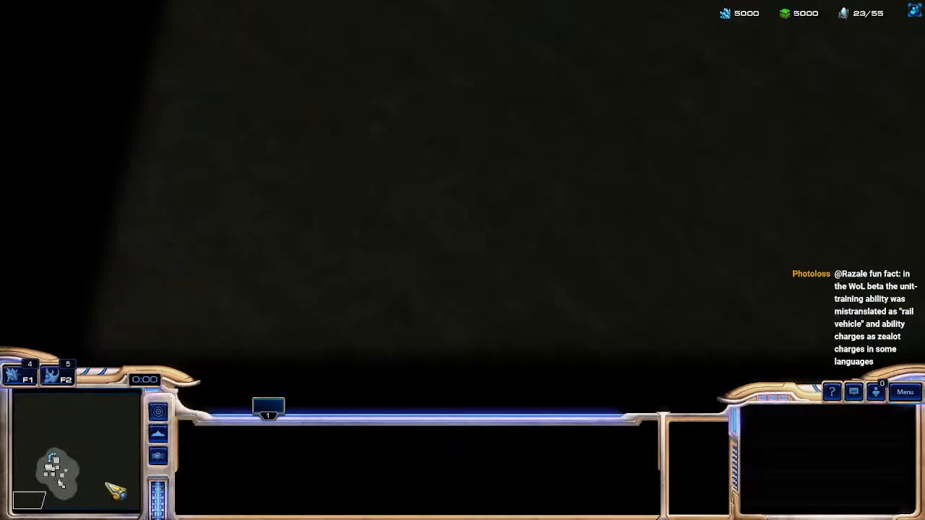
In the test game, train Battlecruisers at the Barracks and set the Barracks' rally point on the open ground beside them
click(60, 466)
double_click(290, 283)
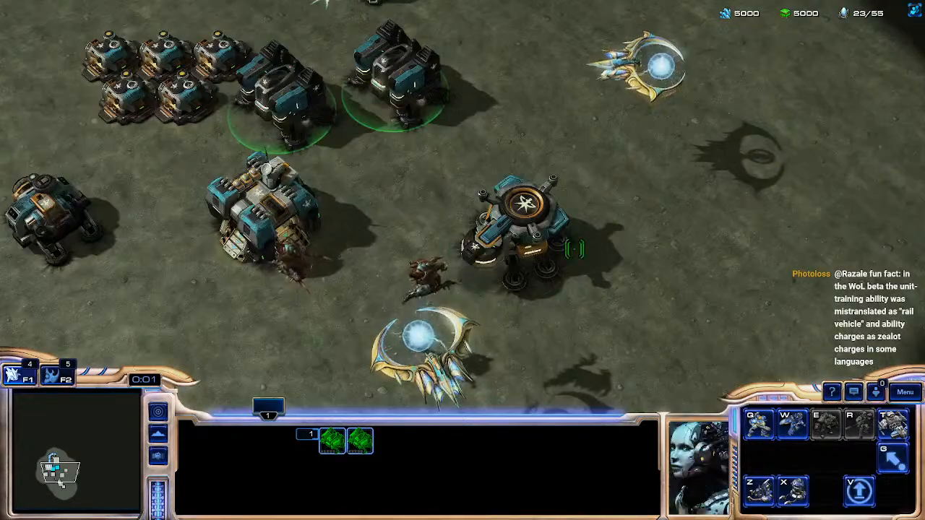
click(574, 252)
right_click(515, 142)
click(427, 91)
key(t)
key(t)
right_click(518, 135)
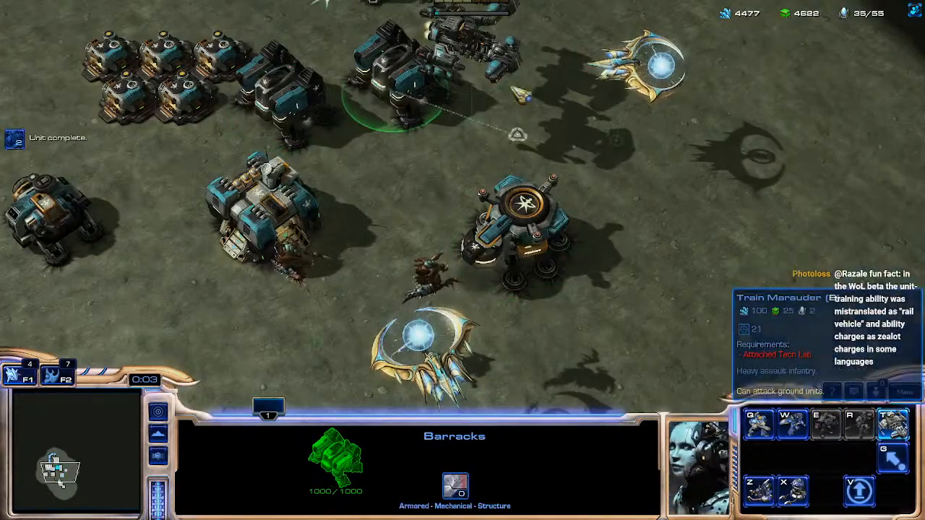
Select both Battlecruisers and queue Interceptors, and inspect the training queue of one of them
double_click(473, 52)
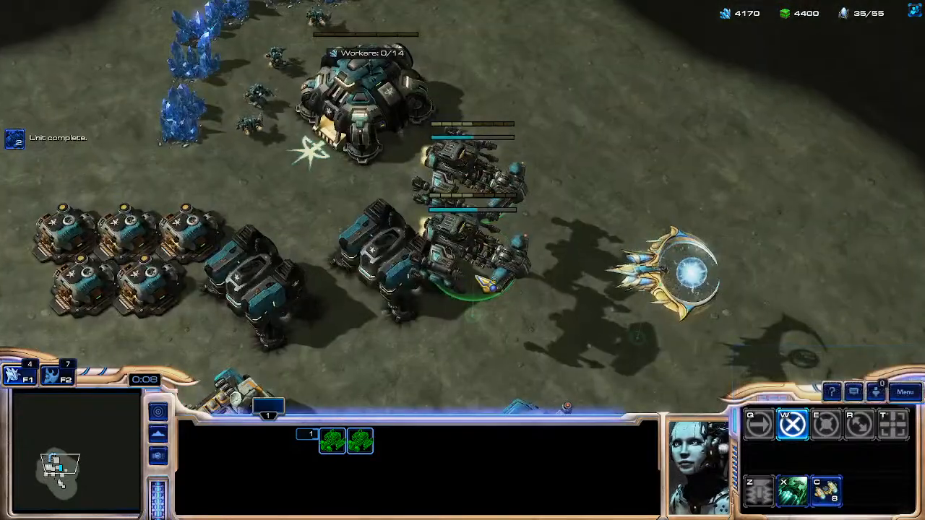
click(474, 247)
mouse_move(484, 476)
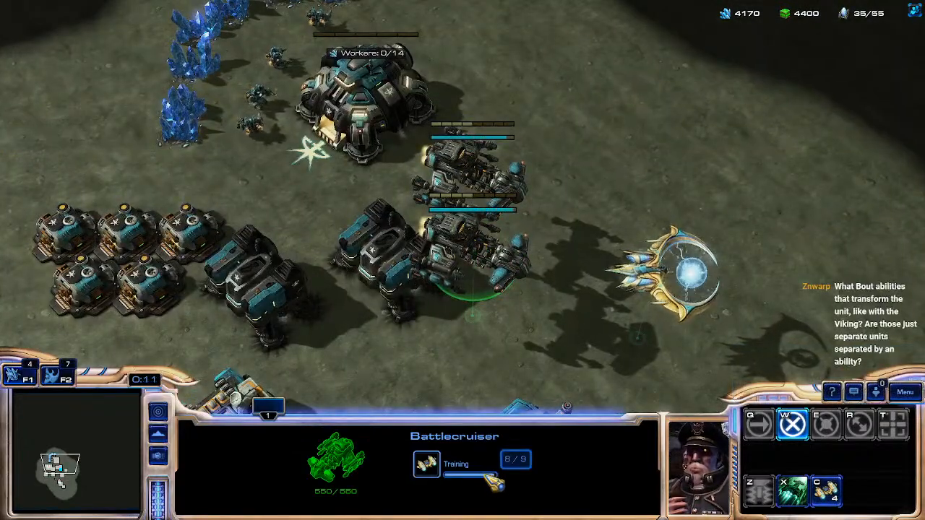
Order the Battlecruiser to attack the Starport with its Interceptors and move it toward the open ground
right_click(609, 162)
key(t)
click(549, 268)
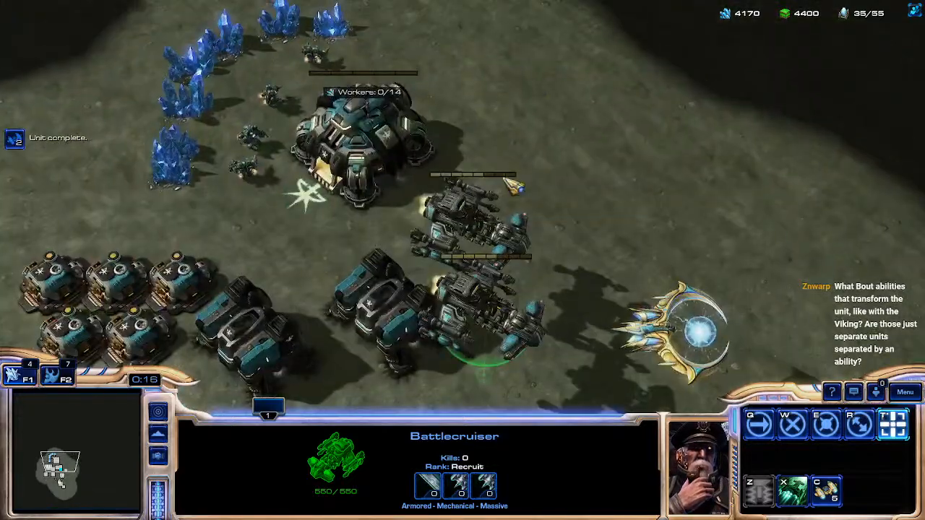
right_click(771, 197)
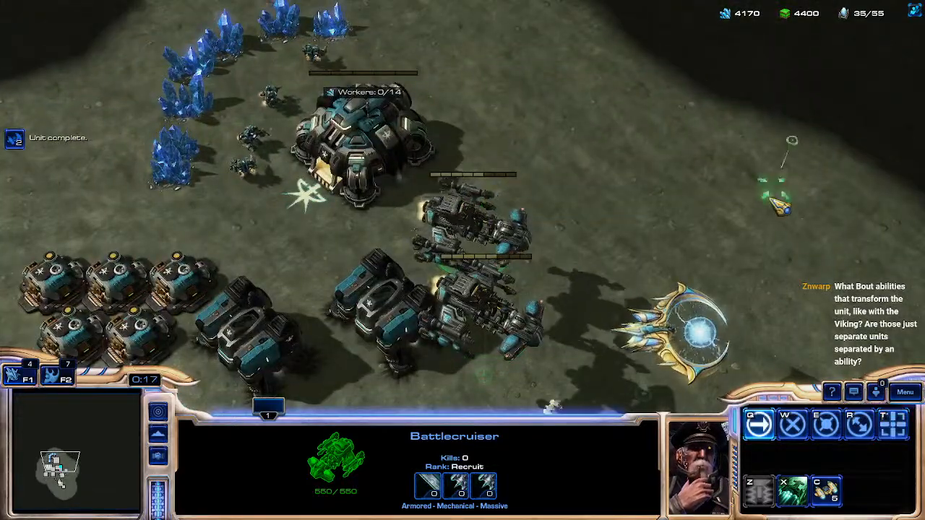
Queue another Interceptor on the Battlecruiser and switch back to the StarCraft II Editor's data window
click(826, 490)
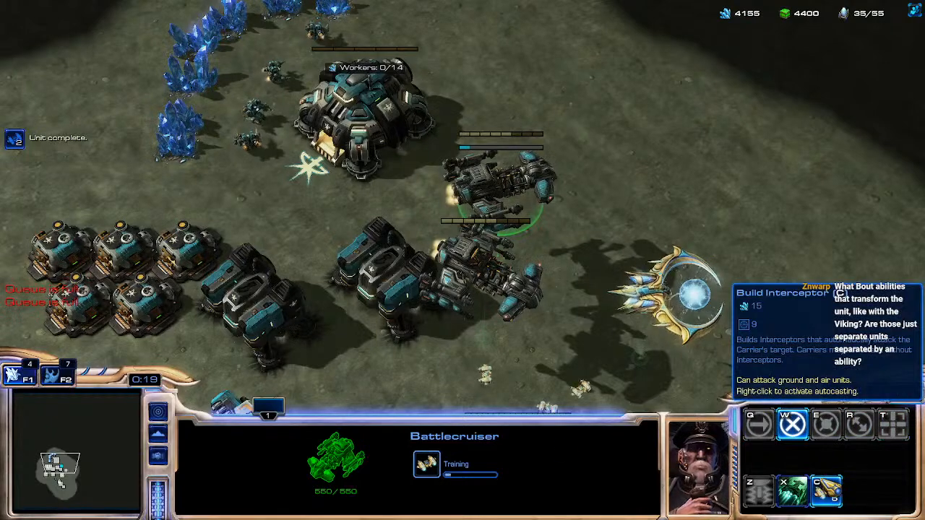
click(816, 482)
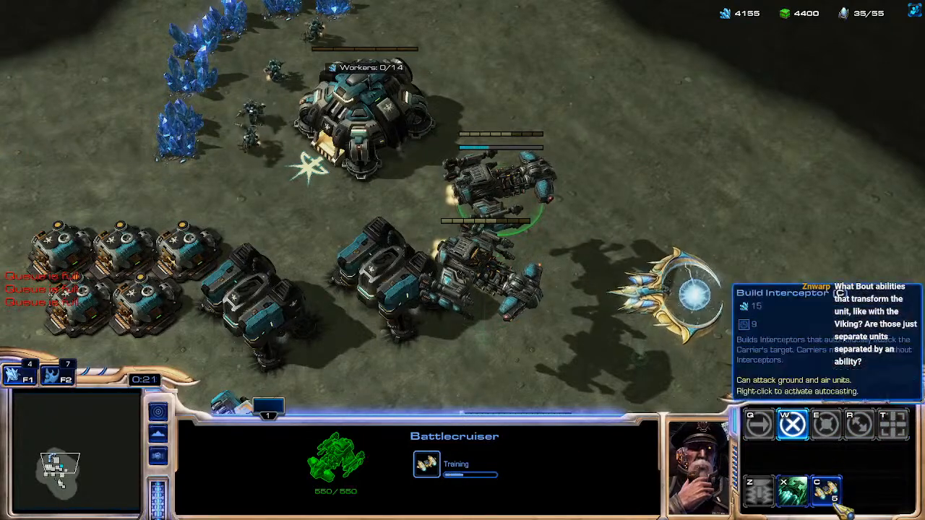
key(alt+Tab)
key(alt+Tab)
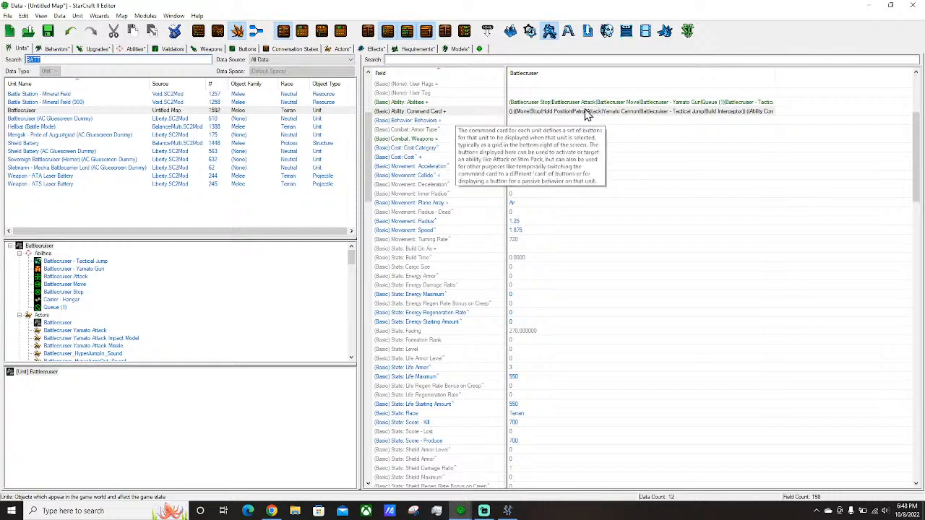
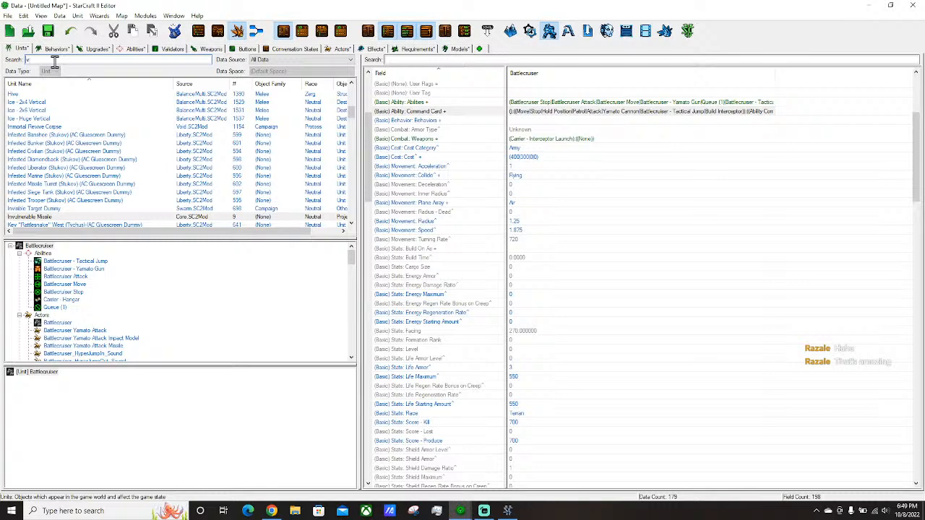
Search the units for Viking and compare its Assault Mode and Fighter Mode data, including the Assault Mode's abilities
text(ing)
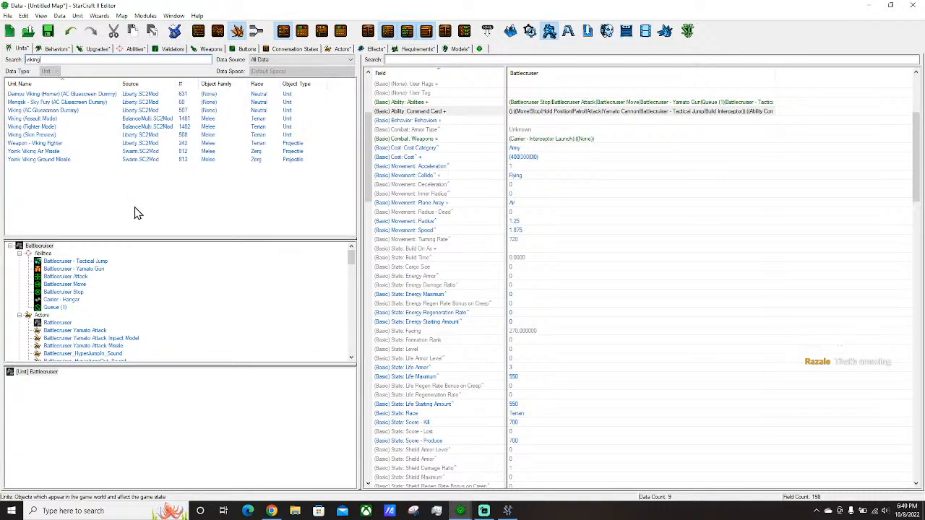
click(31, 120)
click(47, 127)
click(39, 121)
click(57, 128)
click(38, 120)
click(61, 128)
click(40, 121)
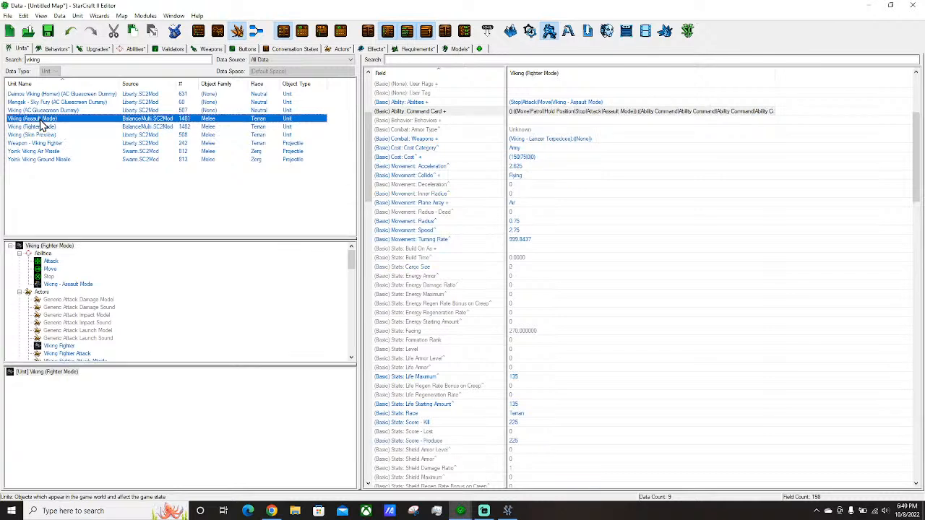
click(589, 103)
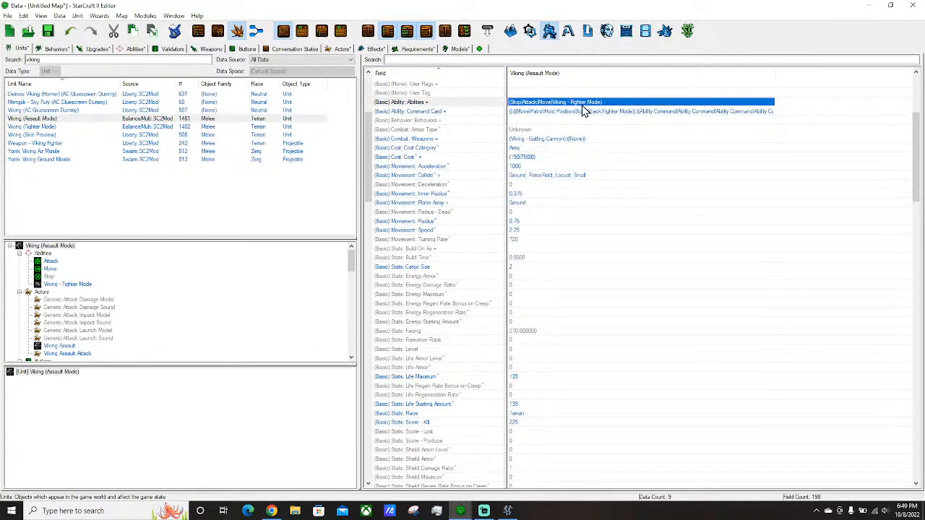
Examine the Viking - Fighter Mode ability's fields and open the Viking (Fighter Mode) entry of its Info values
click(80, 285)
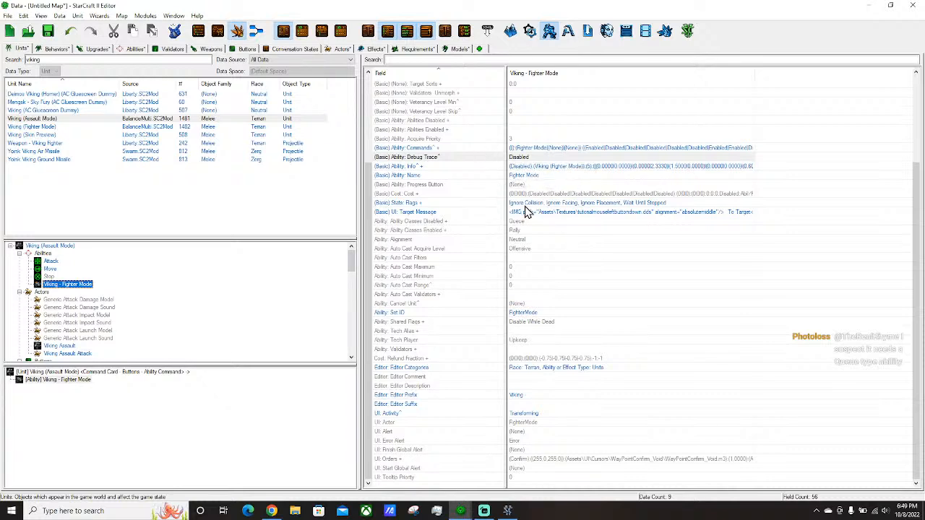
scroll(547, 201, up, 1)
scroll(547, 206, down, 1)
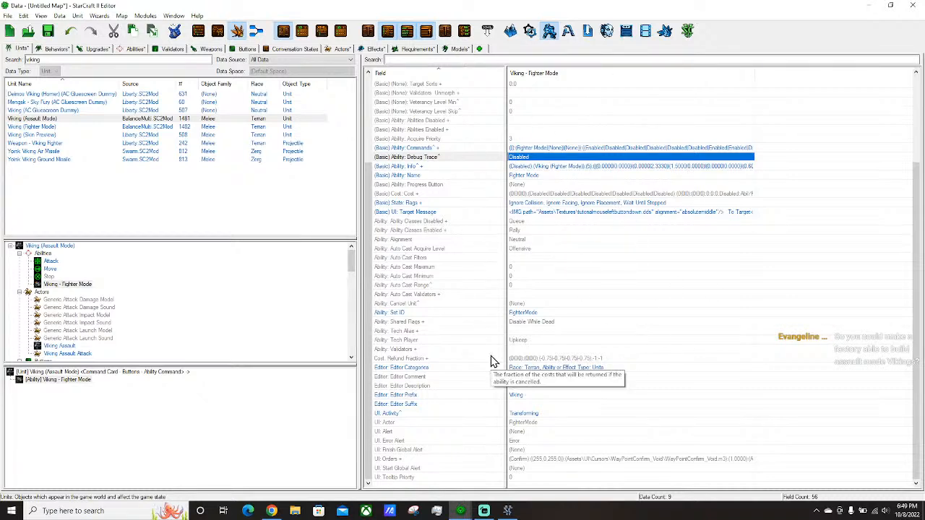
click(561, 203)
click(556, 155)
click(571, 175)
click(561, 158)
double_click(570, 169)
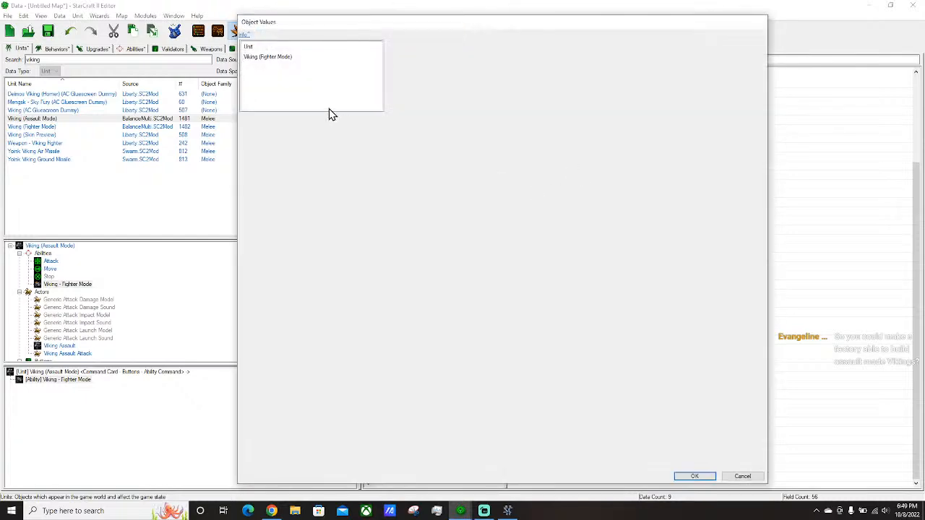
double_click(270, 60)
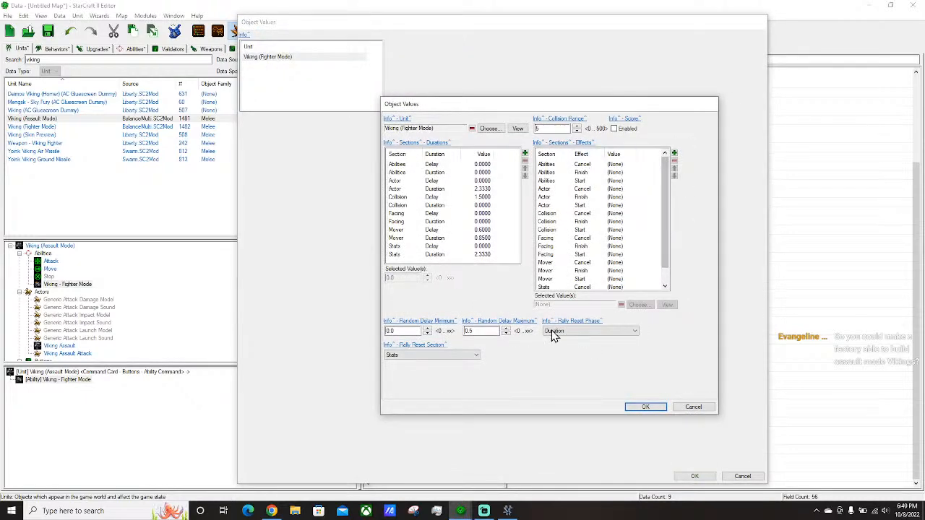
Try Fighter Mode morph timings of Actor Duration 1, Collision Delay 0.7 and Stats Duration 1, and discard the changes
click(481, 189)
double_click(410, 279)
text(1)
click(470, 199)
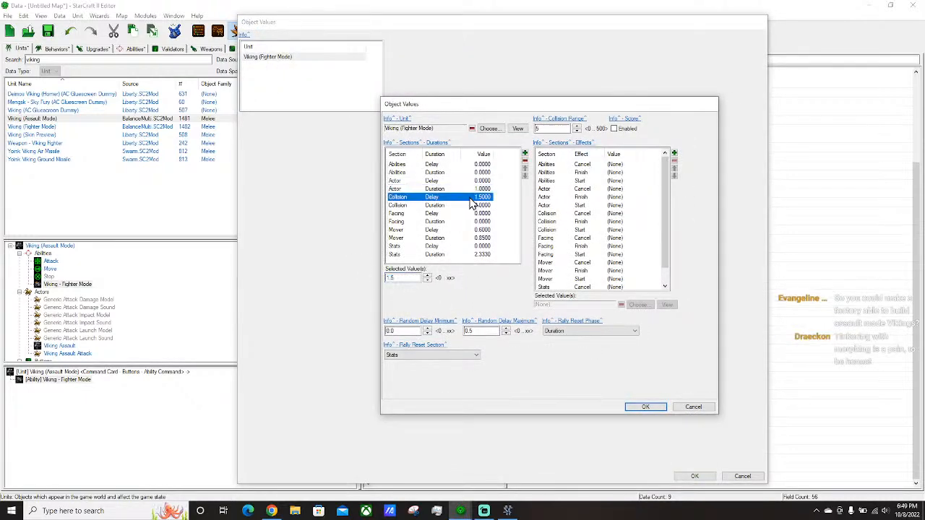
double_click(405, 278)
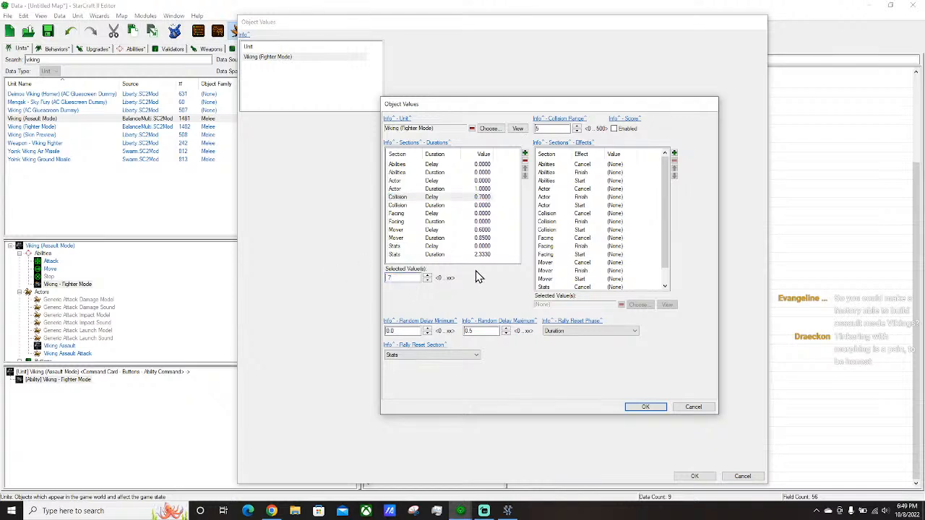
click(448, 254)
double_click(406, 278)
text(0)
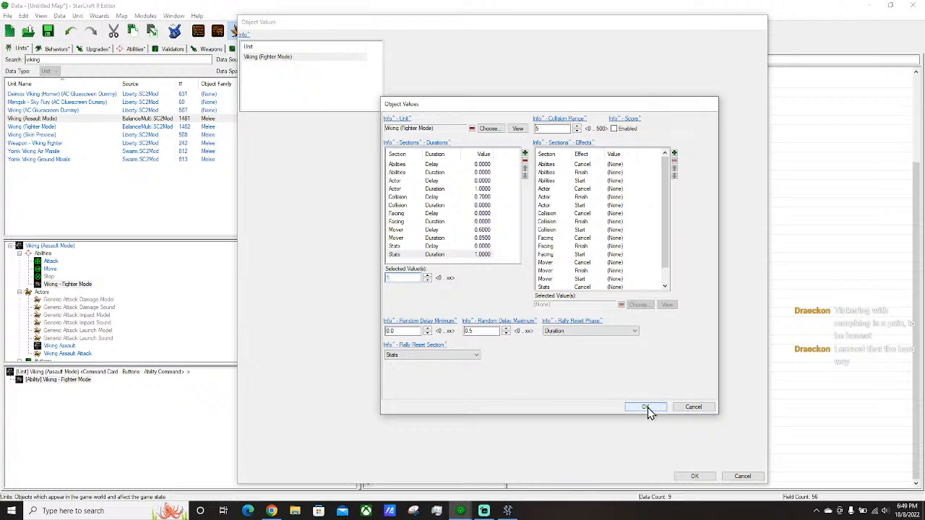
click(711, 409)
click(742, 476)
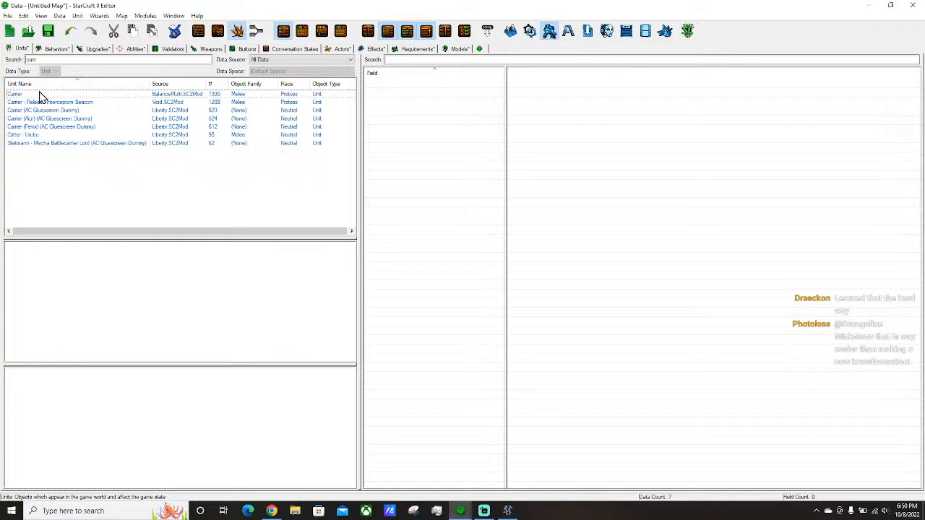
Inspect the Carrier's Queue (5) (Hangar) ability and bring up the Battlecruiser unit's data again
click(41, 94)
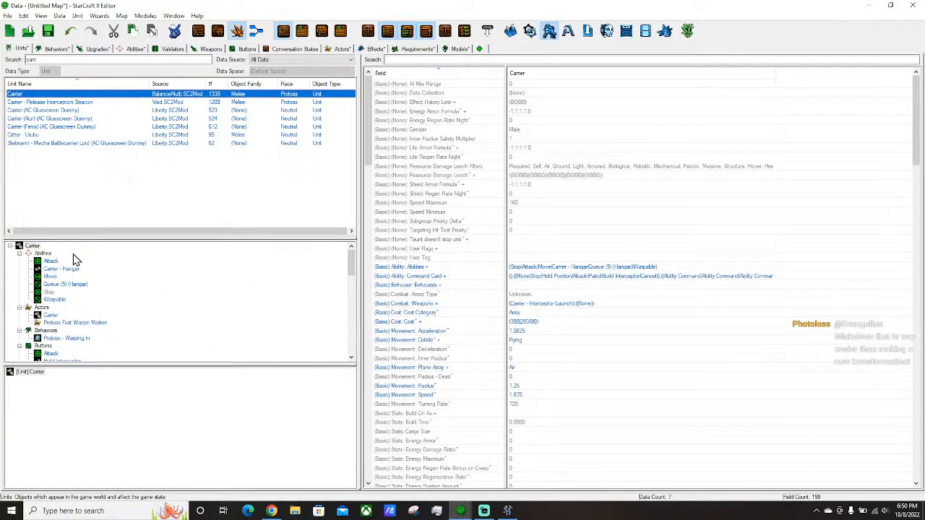
click(66, 285)
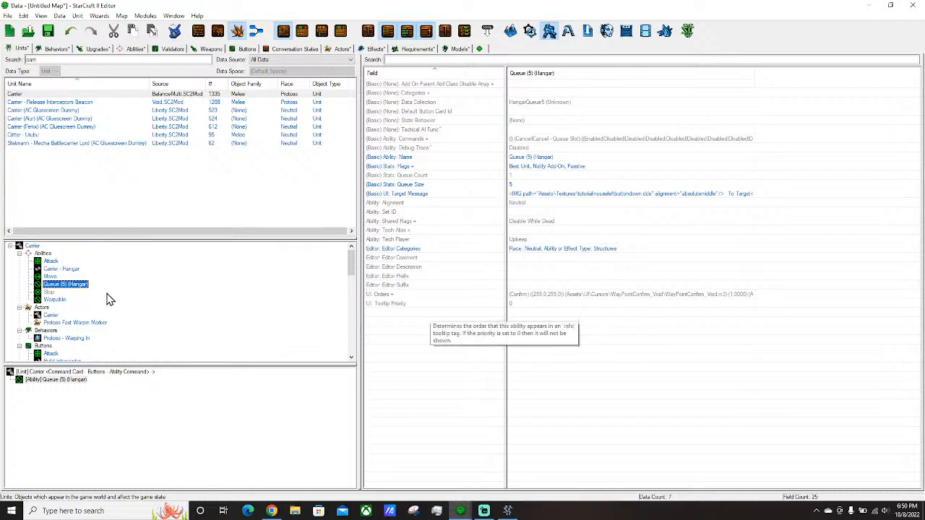
click(53, 62)
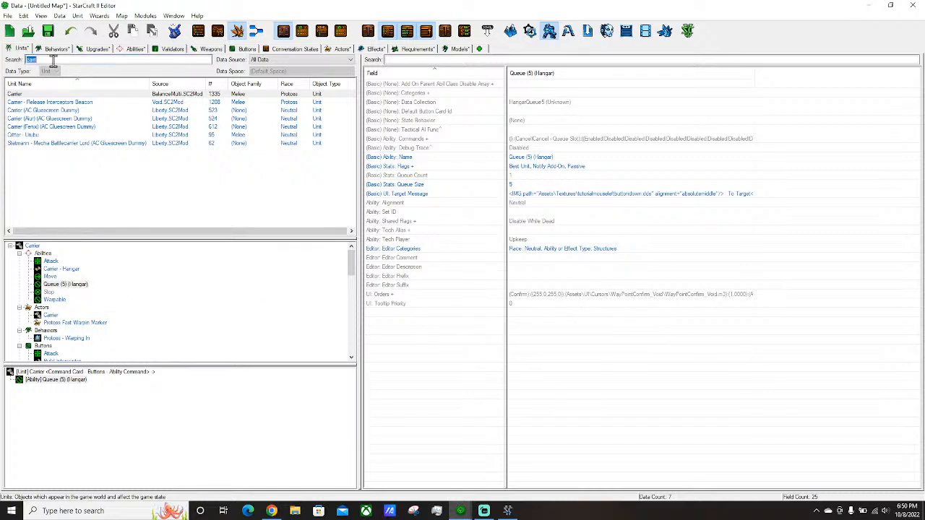
text(battl)
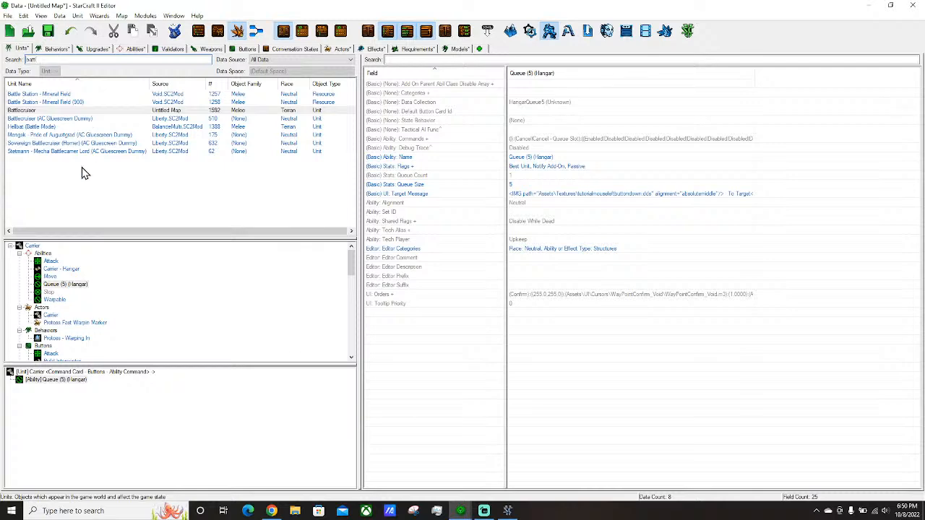
click(25, 111)
Add the Queue (5) (Hangar) ability to the Battlecruiser's list of abilities
double_click(547, 239)
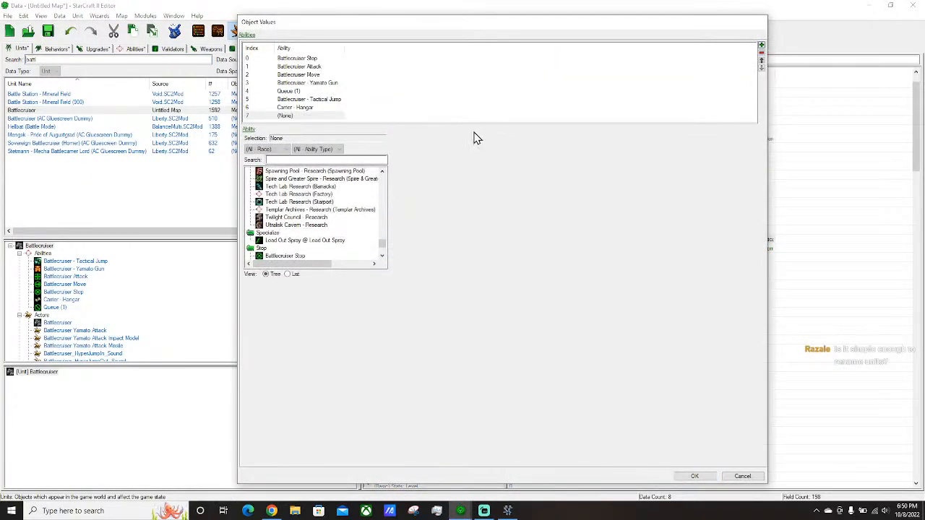
click(351, 160)
text(carri)
key(BackSpace)
key(BackSpace)
key(BackSpace)
key(BackSpace)
key(BackSpace)
text(queu)
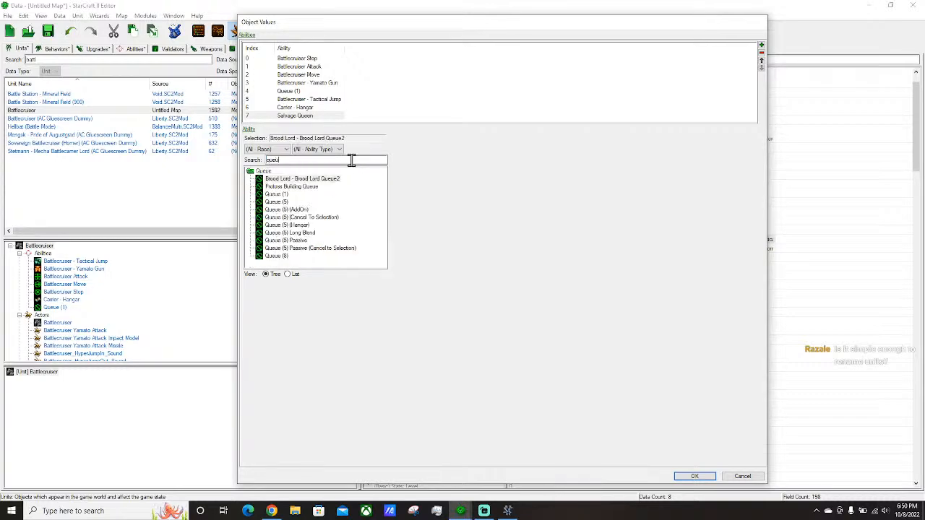
click(296, 225)
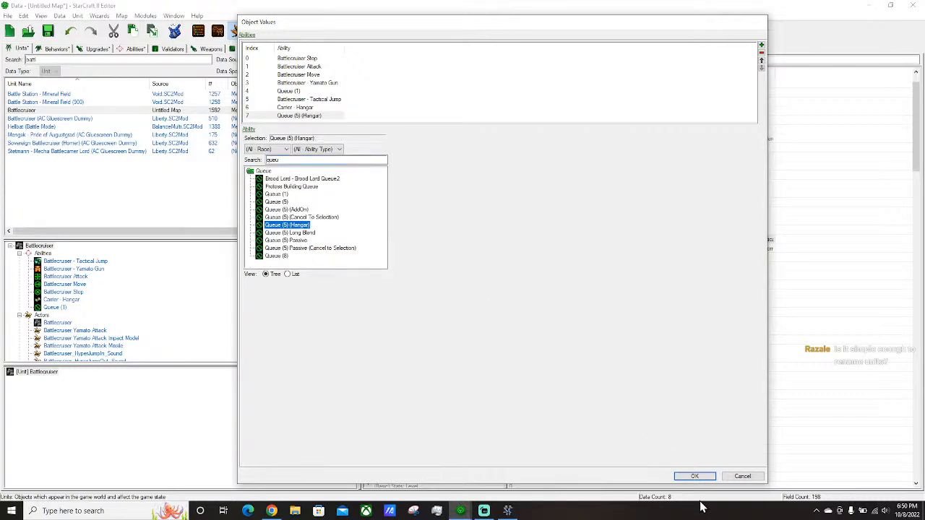
click(694, 477)
Run the test map, train two Battlecruisers at the Barracks and select both of them
click(690, 32)
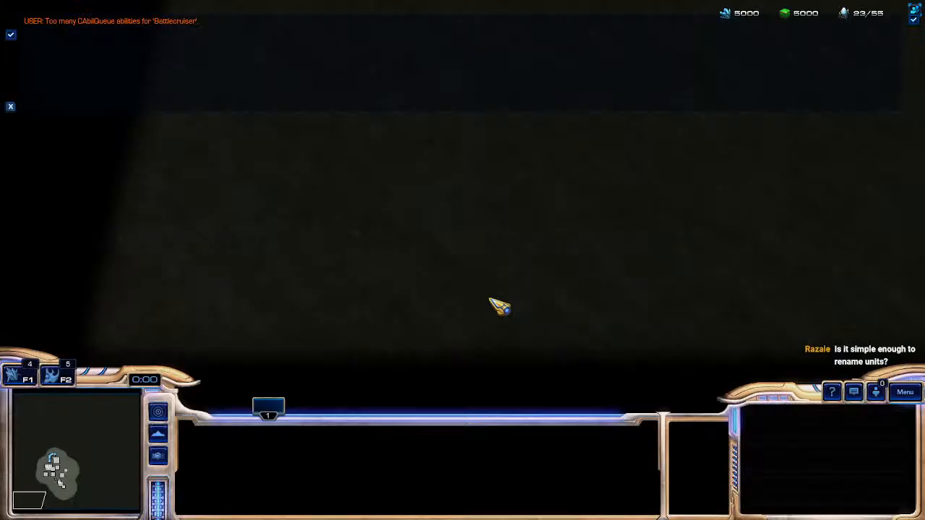
click(65, 464)
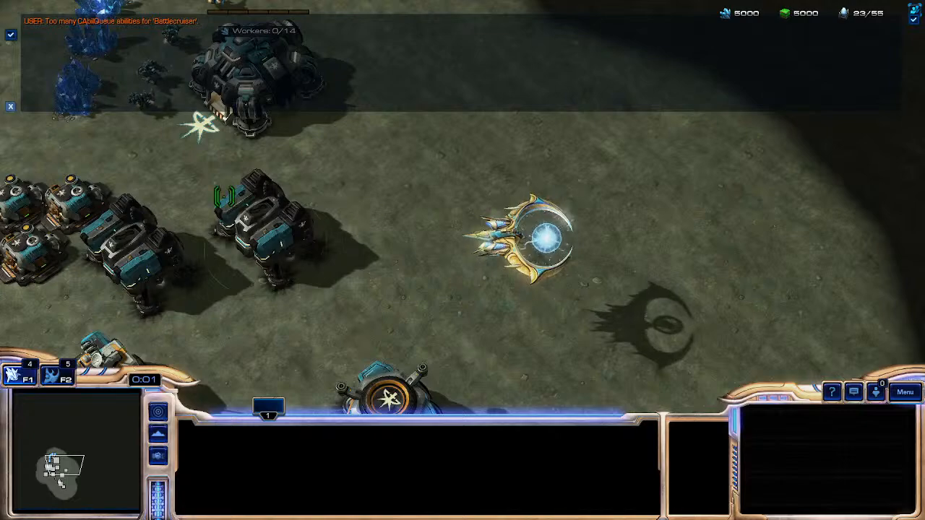
click(272, 230)
click(888, 428)
click(888, 428)
double_click(325, 231)
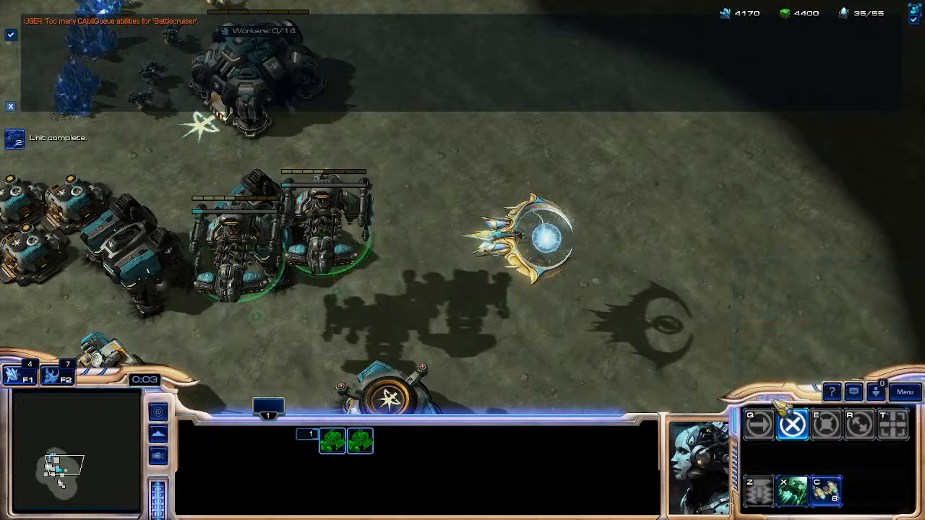
Return to the StarCraft II Editor's data window and remove Queue (1) from the Battlecruiser's abilities
key(alt+Tab)
click(568, 267)
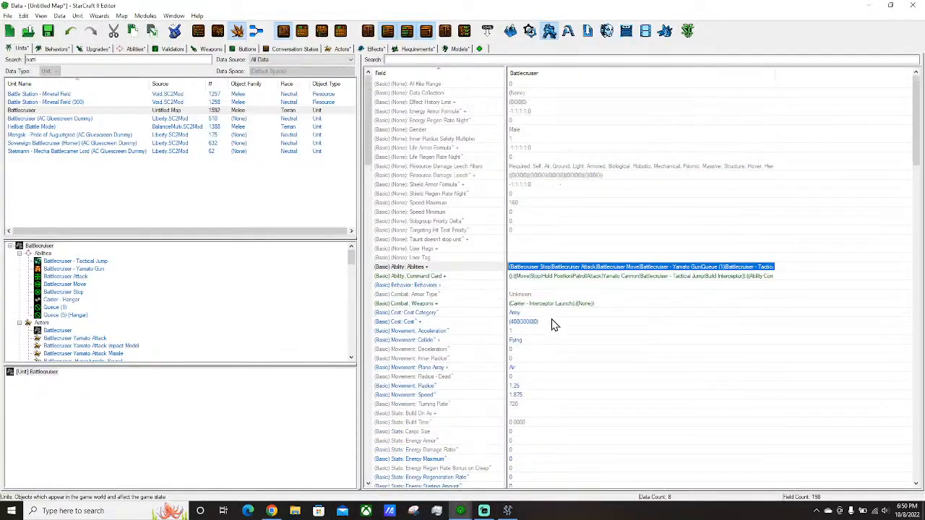
double_click(559, 268)
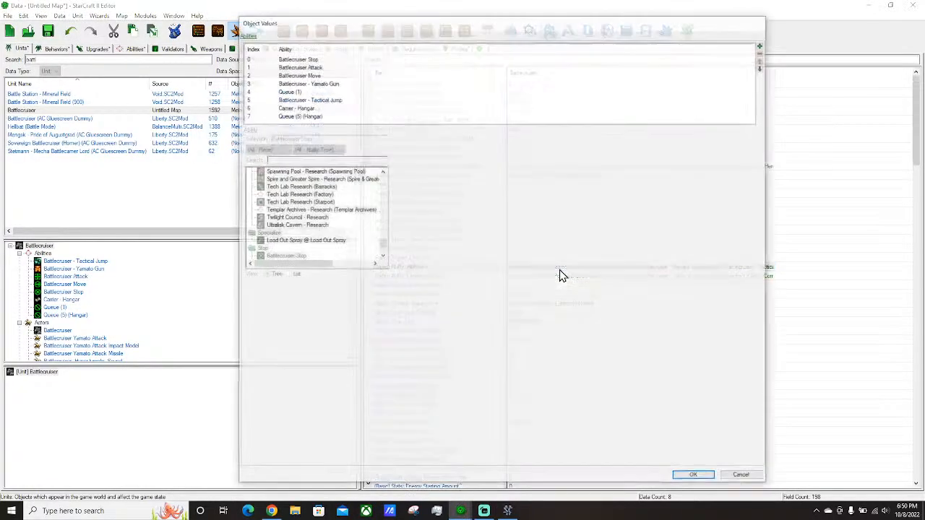
click(289, 90)
click(761, 52)
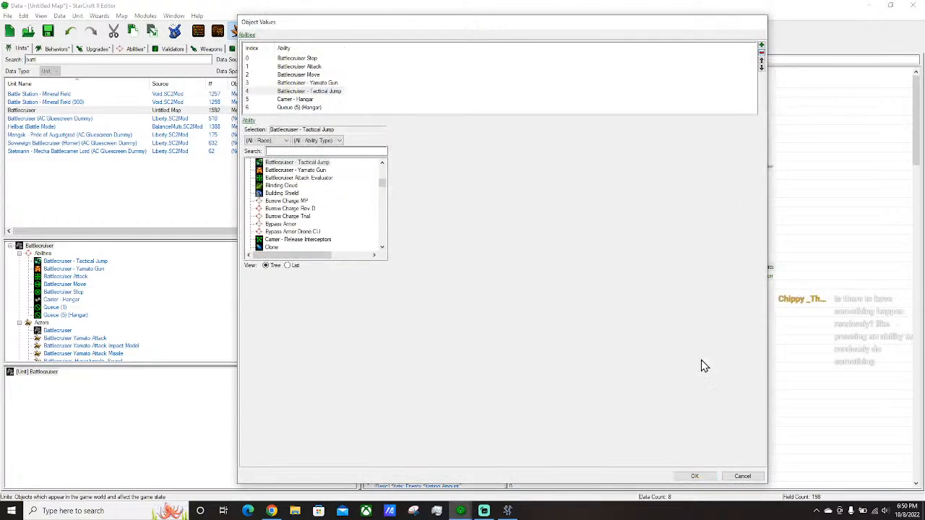
click(696, 476)
Test the map again with the changed ability list and train two Battlecruisers at the Barracks
click(688, 31)
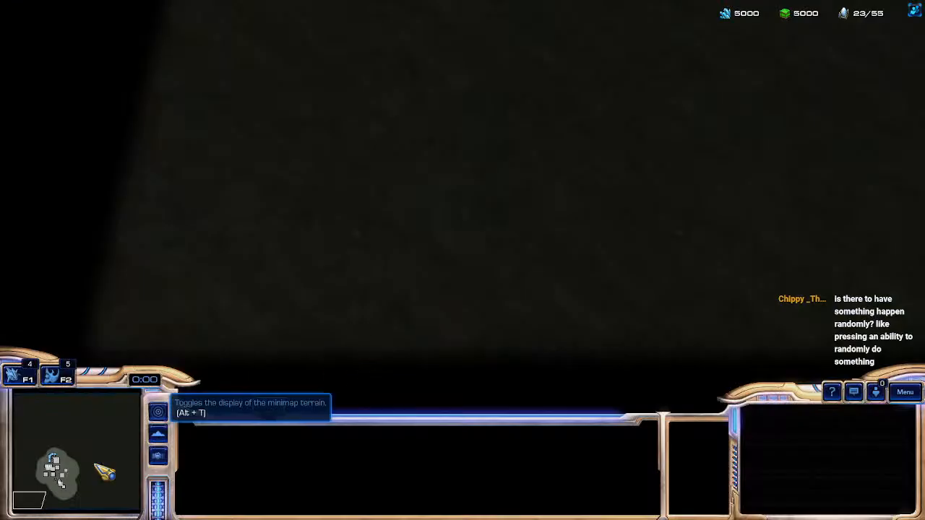
click(62, 476)
click(505, 167)
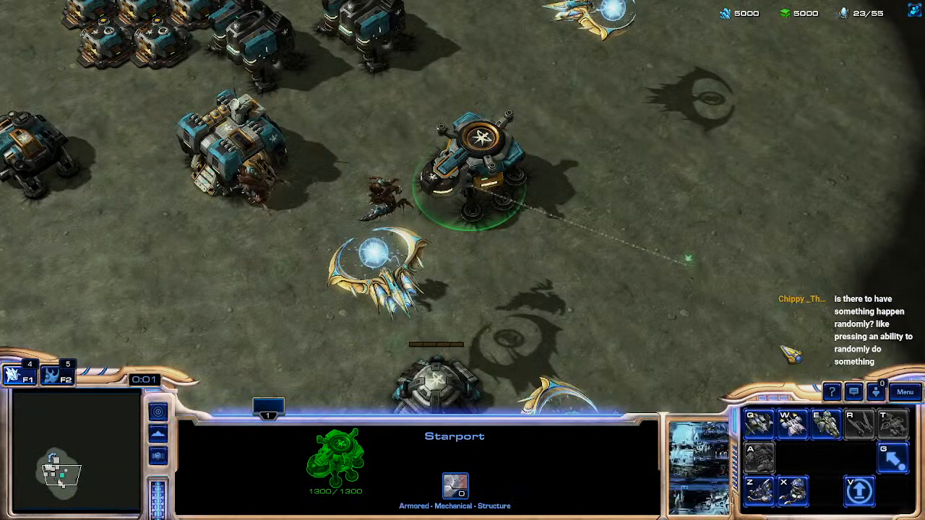
click(352, 45)
key(t)
key(t)
Select both Battlecruisers, move them onto the open ground and order them to attack the Barracks with their Interceptors
double_click(466, 173)
right_click(687, 65)
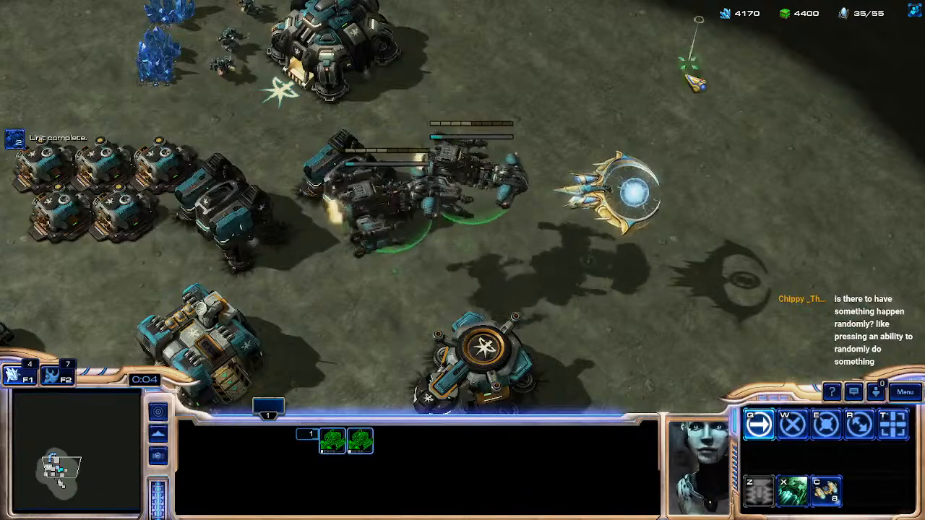
right_click(787, 139)
key(t)
click(379, 186)
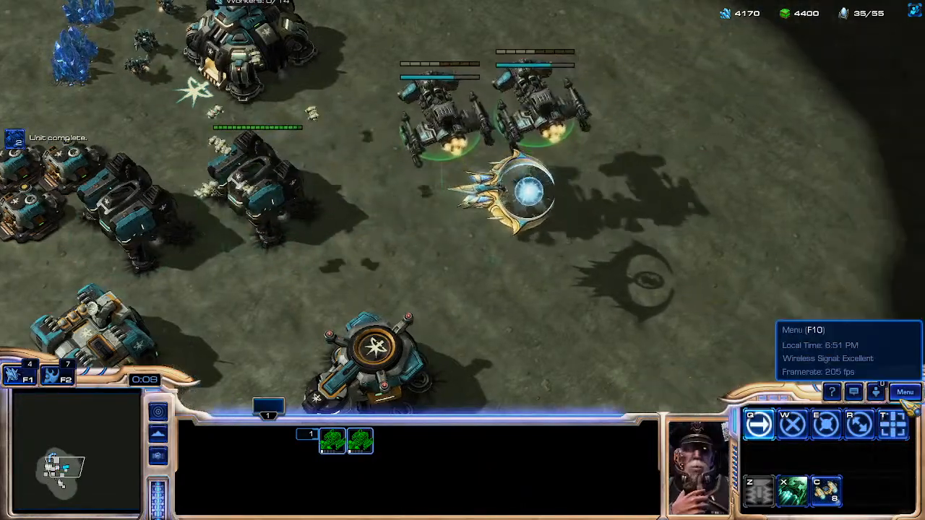
click(905, 392)
Switch back to the StarCraft II Editor's data window and rename the Battlecruiser unit as Cattlebruiser
key(alt+Tab)
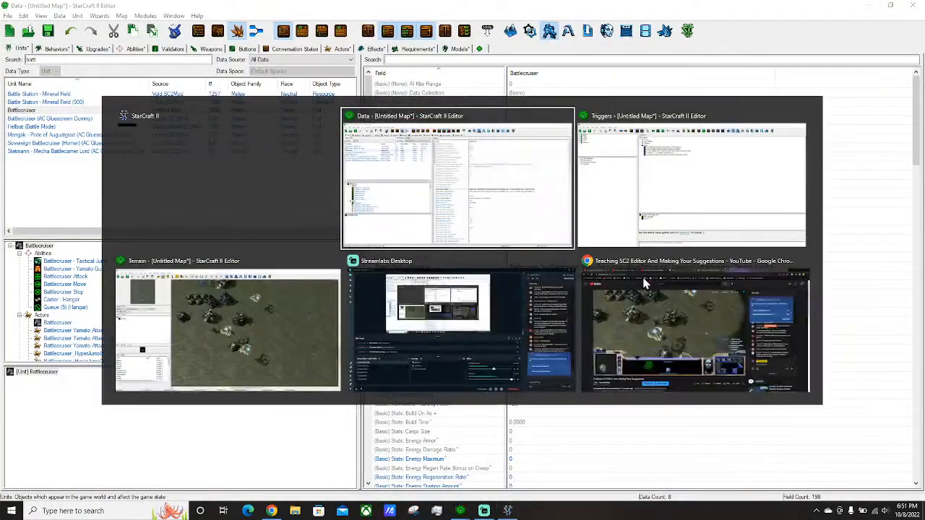
click(50, 146)
click(29, 110)
double_click(36, 110)
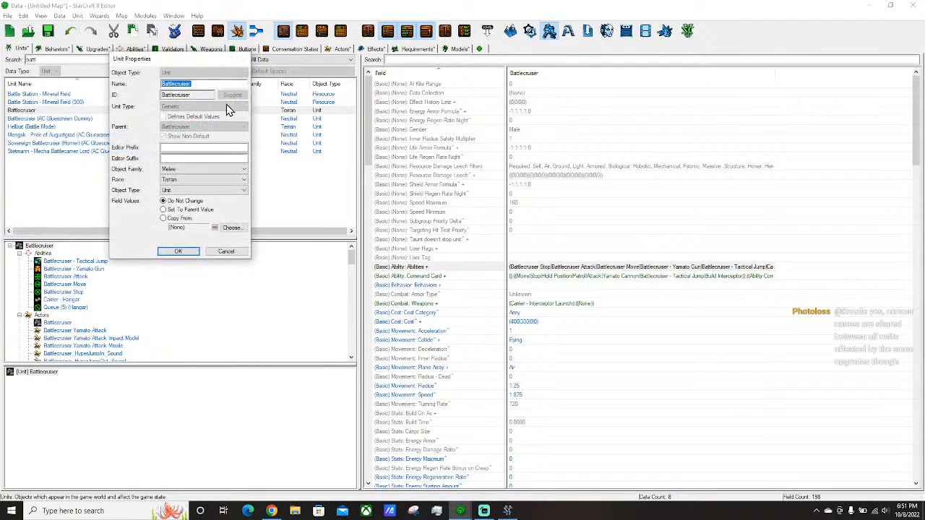
text(Ca)
key(Return)
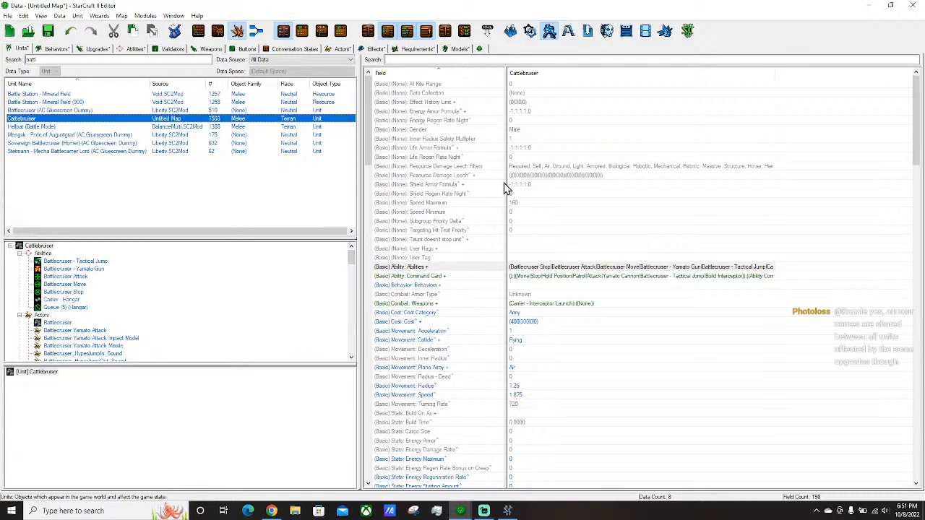
Look through the Battlecruiser effects and examine the ATS Laser Battery (Damage) effect
double_click(106, 61)
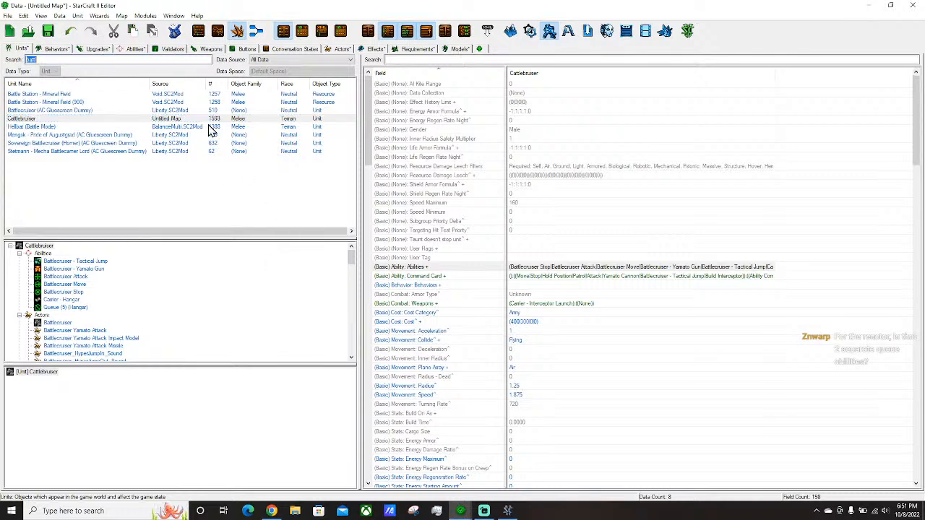
click(374, 49)
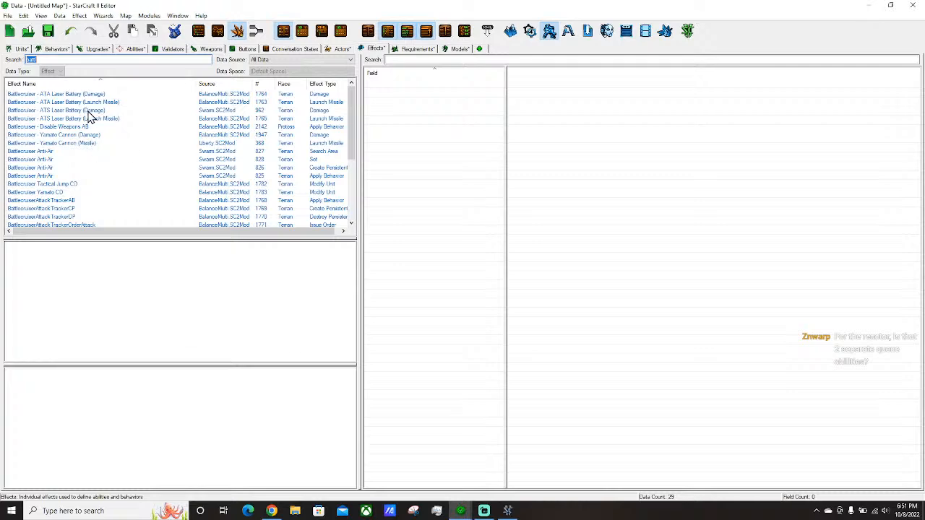
click(101, 110)
scroll(124, 154, down, 4)
scroll(124, 154, up, 3)
Search the effects for Psi Storm and select the High Templar - Psi Storm (Persistent) effect
double_click(50, 61)
text(psi)
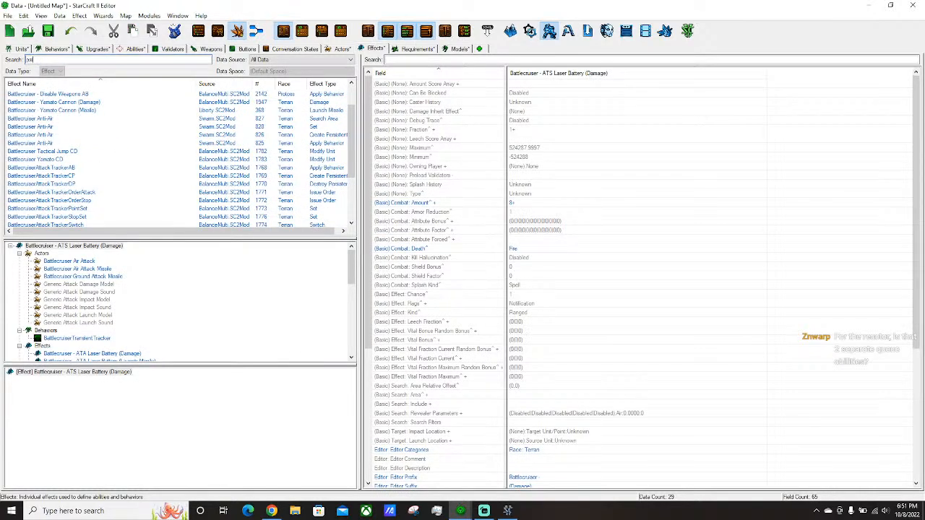
text( s)
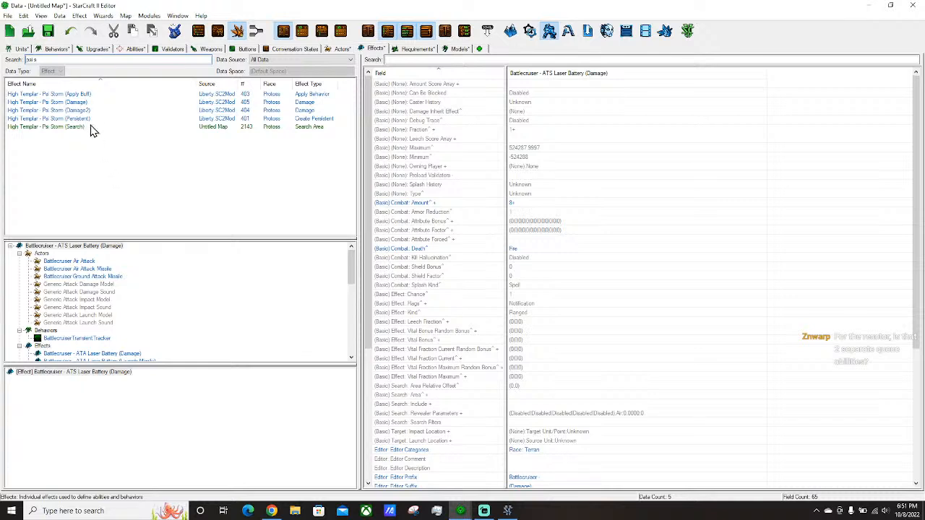
click(78, 111)
click(79, 118)
Filter the effect's fields for flags and try the Random Effect option in its Effect Flags
click(438, 60)
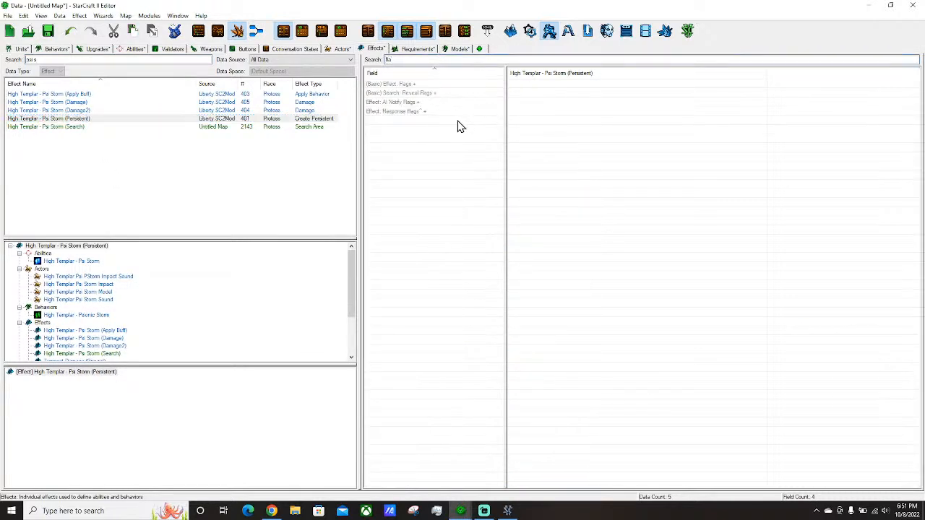
double_click(516, 85)
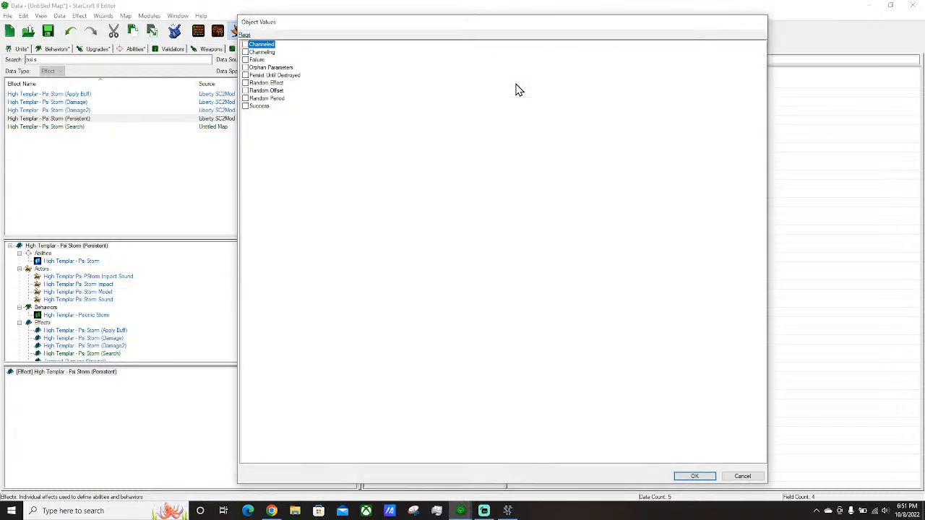
click(264, 84)
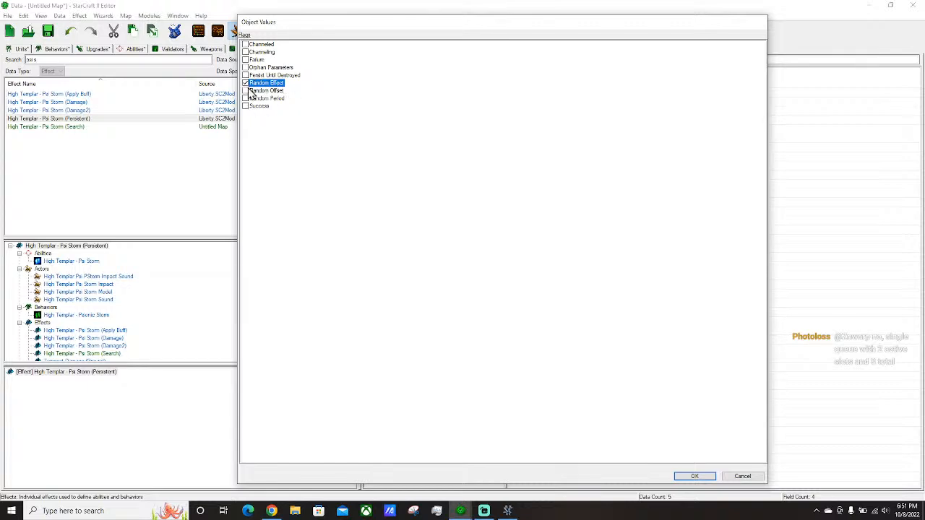
click(743, 477)
click(467, 61)
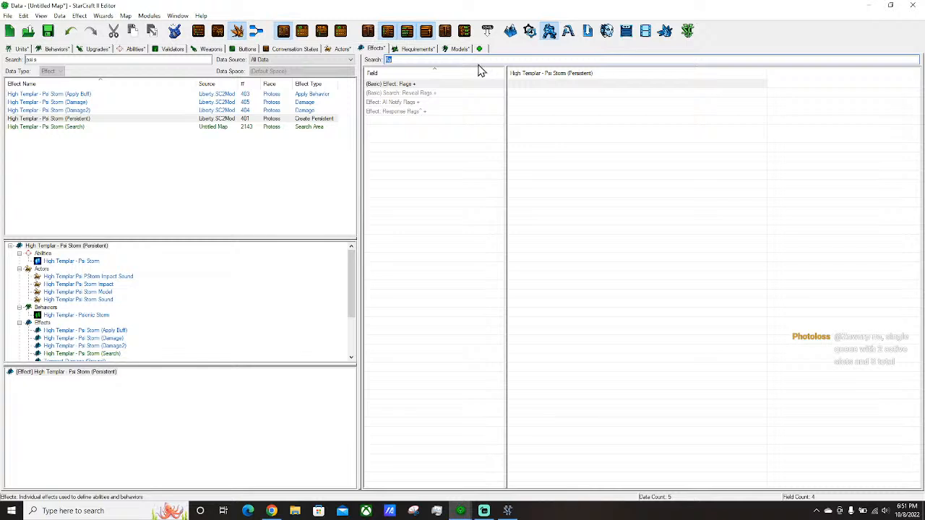
click(514, 85)
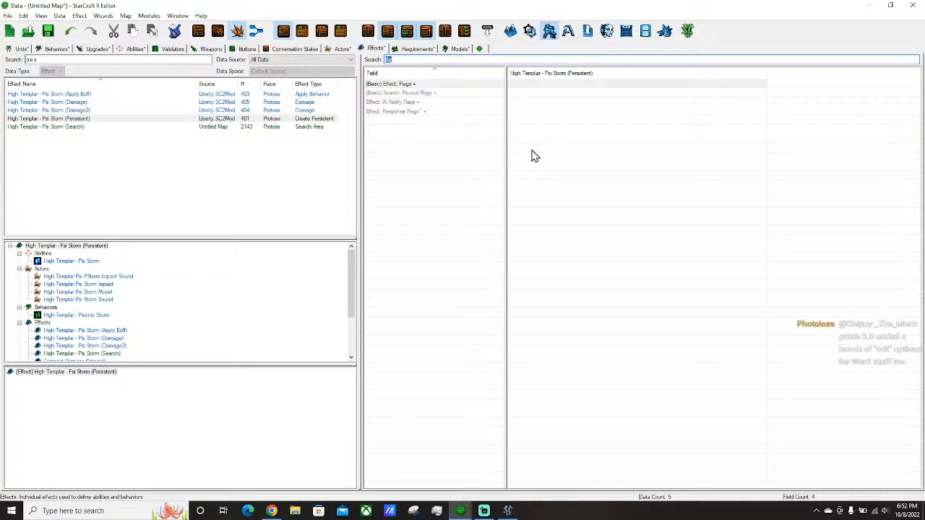
Find the Barracks unit, list all its fields and examine its Queue (5) ability
click(109, 59)
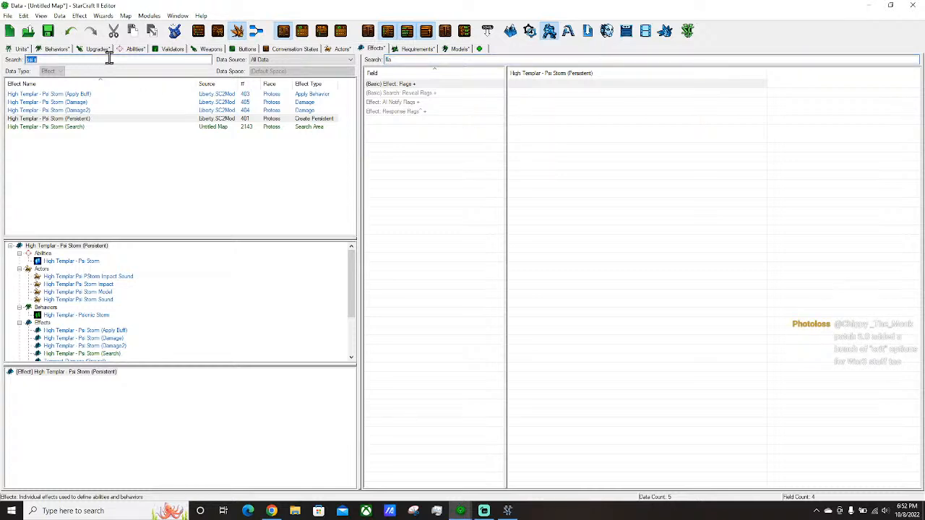
text(ps)
key(BackSpace)
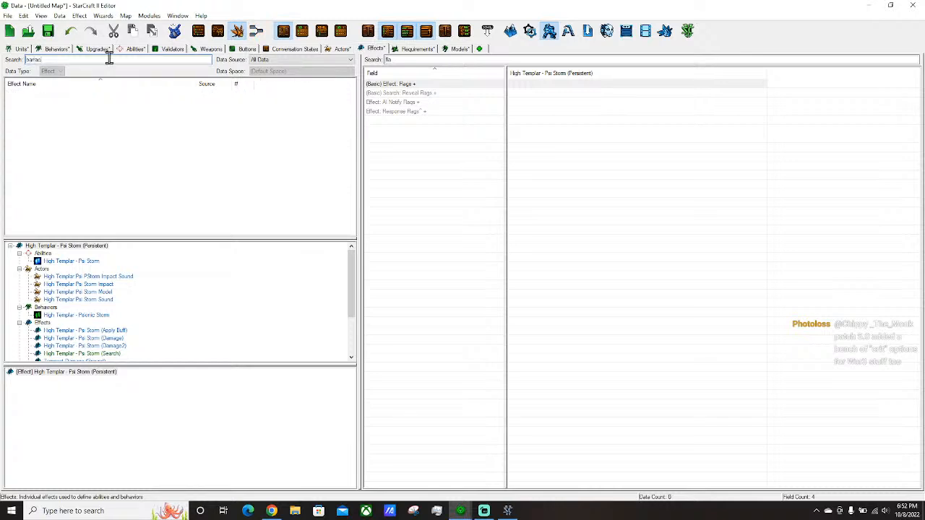
click(26, 50)
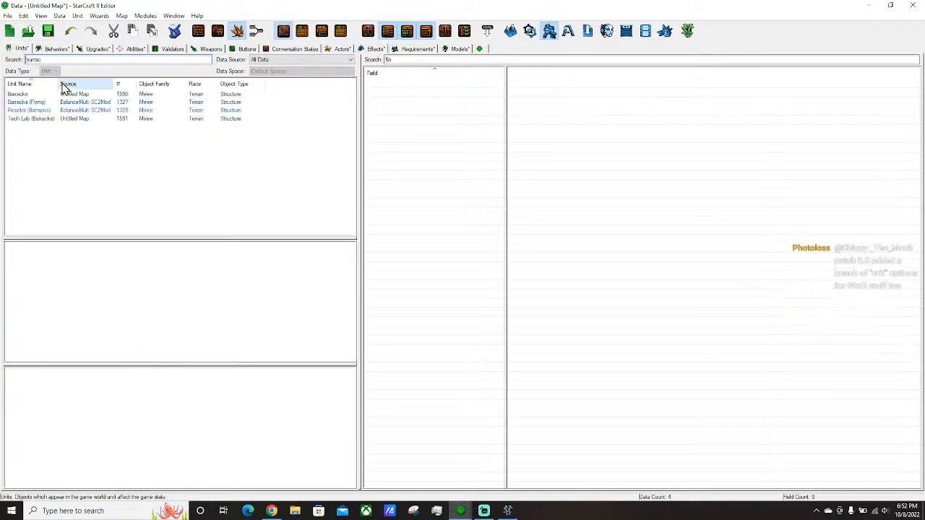
click(20, 94)
double_click(430, 62)
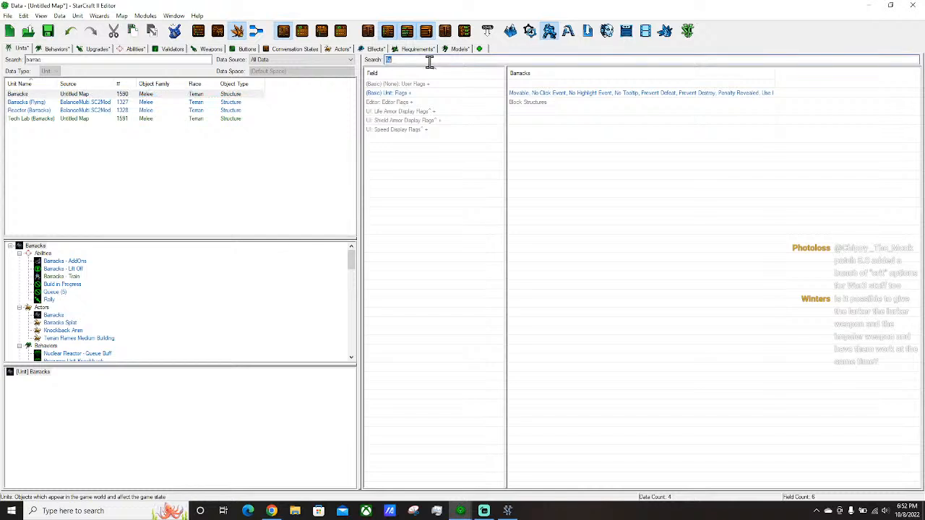
key(BackSpace)
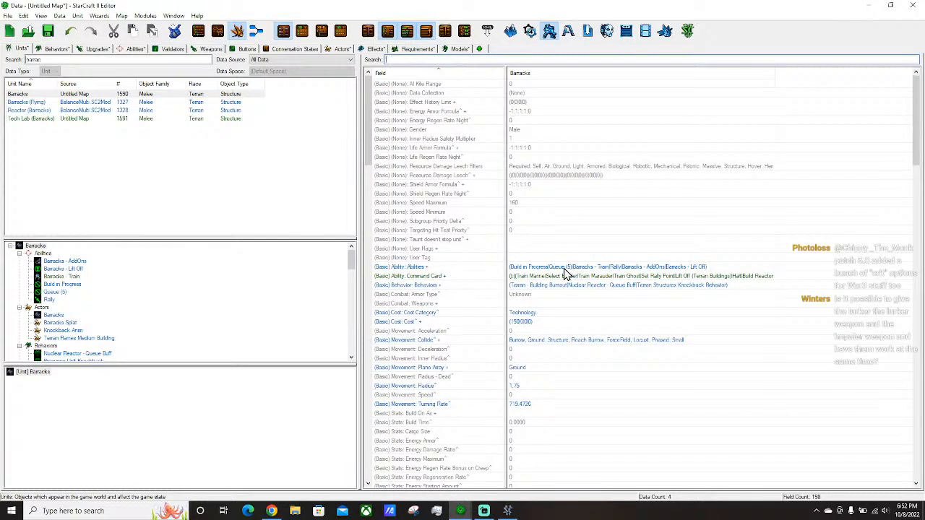
scroll(136, 310, down, 1)
click(55, 270)
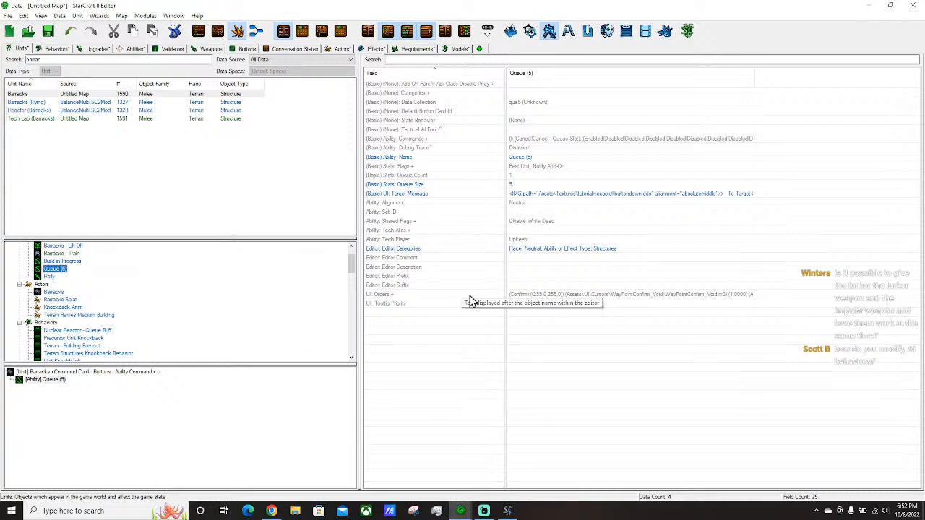
scroll(144, 339, down, 5)
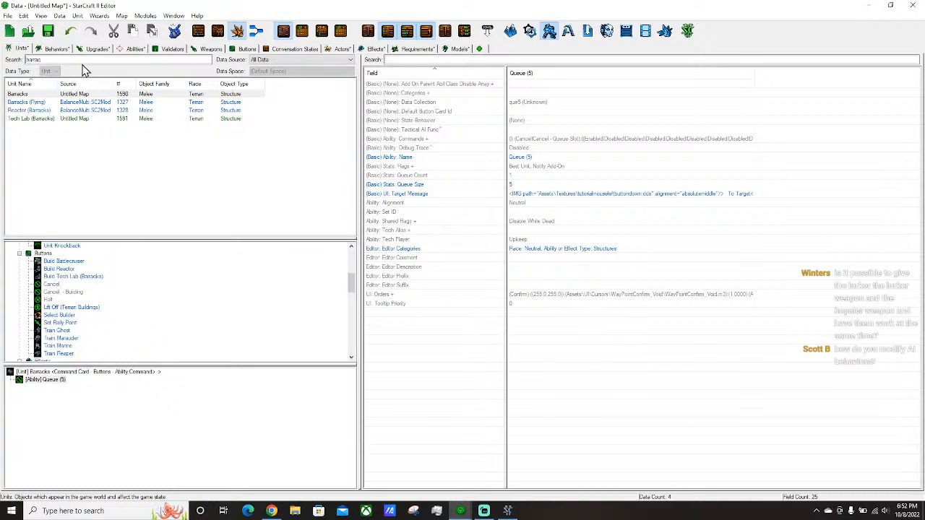
Search the abilities for queue and examine the Queue Count and Queue Size of Queue (8)
double_click(73, 61)
text(queue)
click(132, 49)
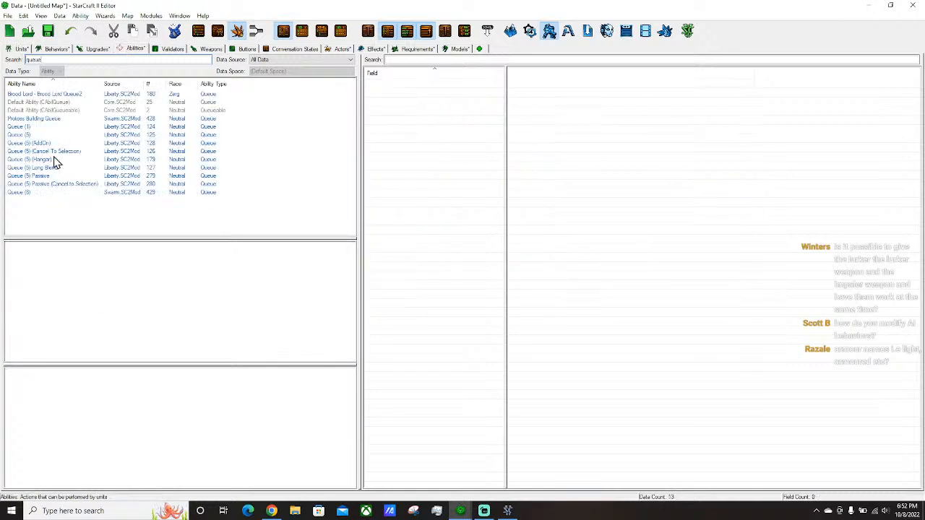
click(20, 193)
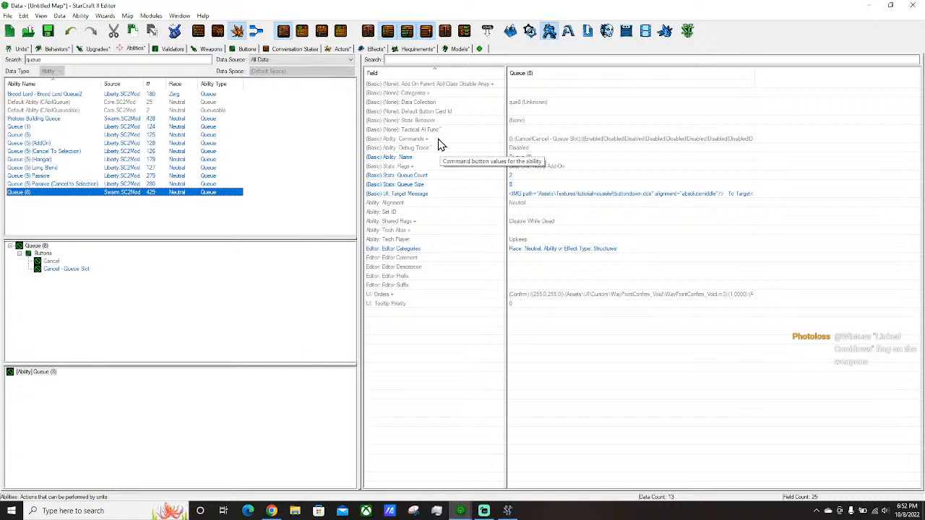
Find the Reaper unit and add Armored, Heroic and Massive to its unit attributes
click(22, 49)
double_click(49, 60)
key(BackSpace)
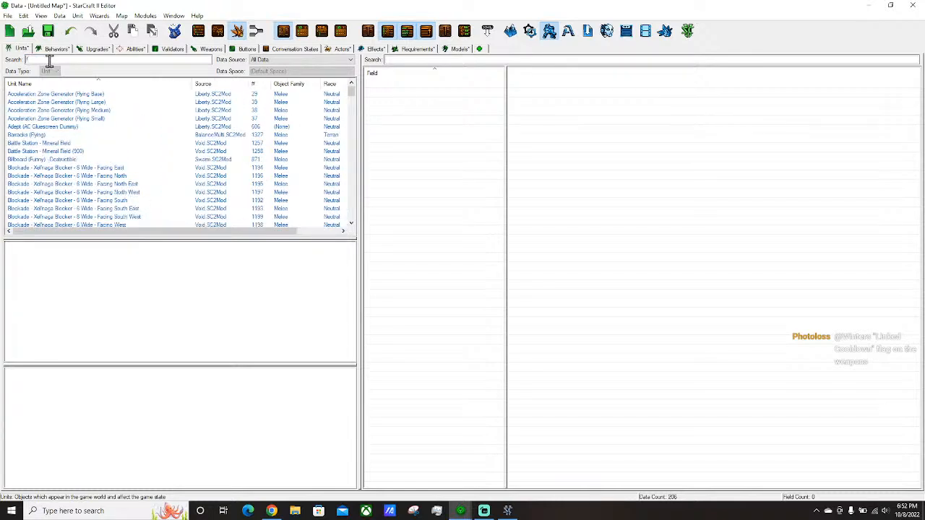
text(reape)
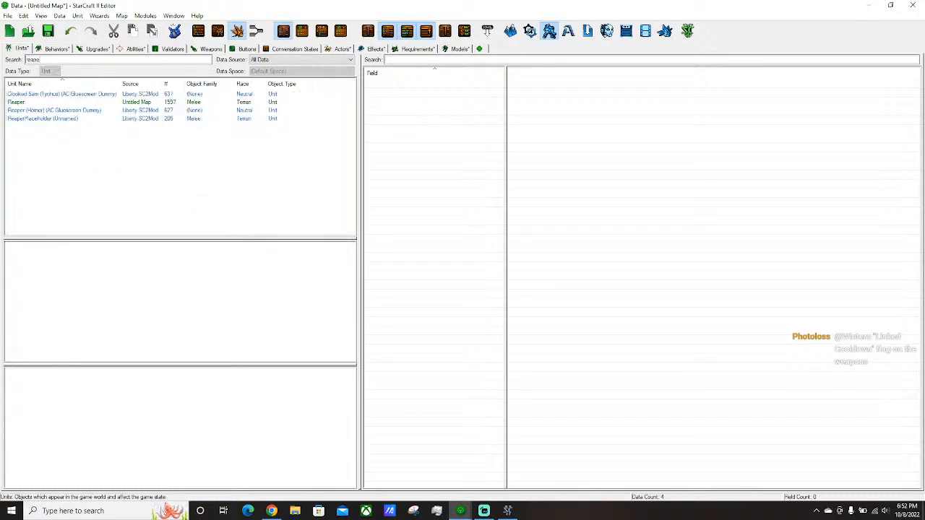
click(203, 103)
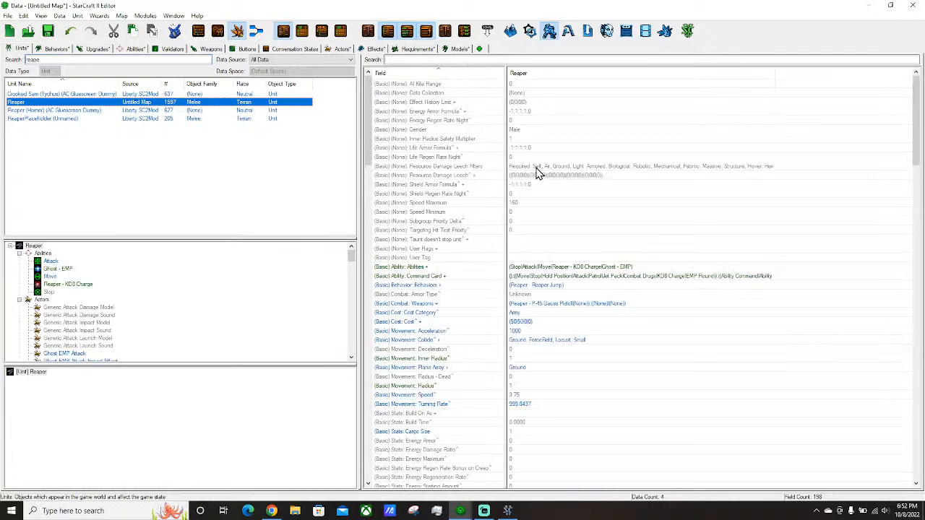
scroll(533, 311, down, 1)
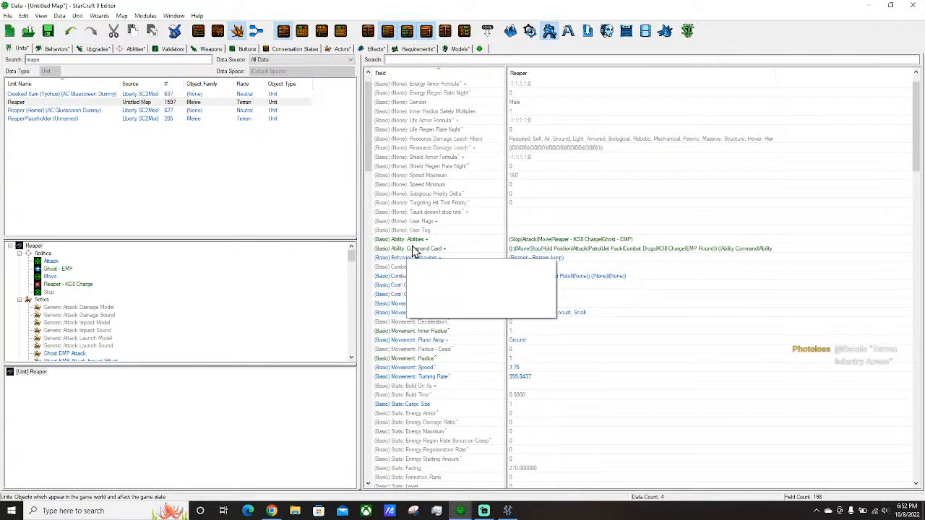
scroll(574, 322, down, 6)
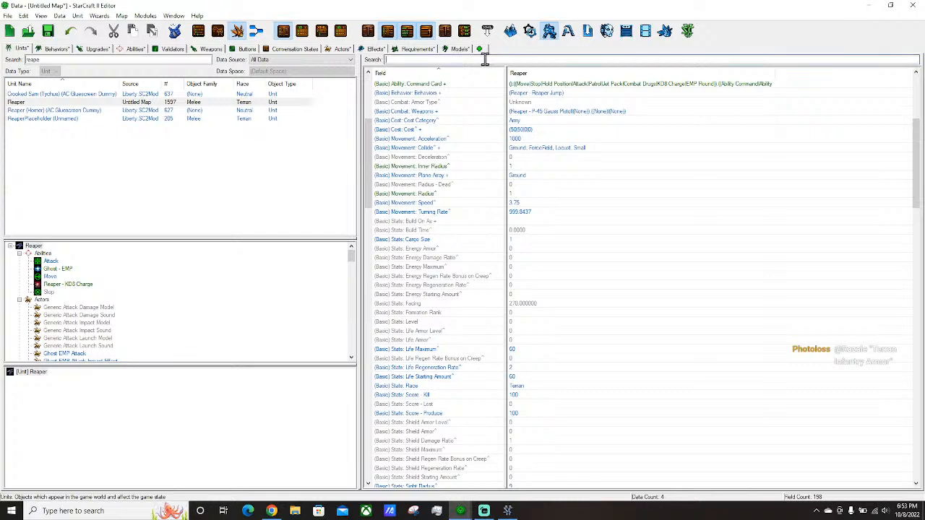
double_click(542, 108)
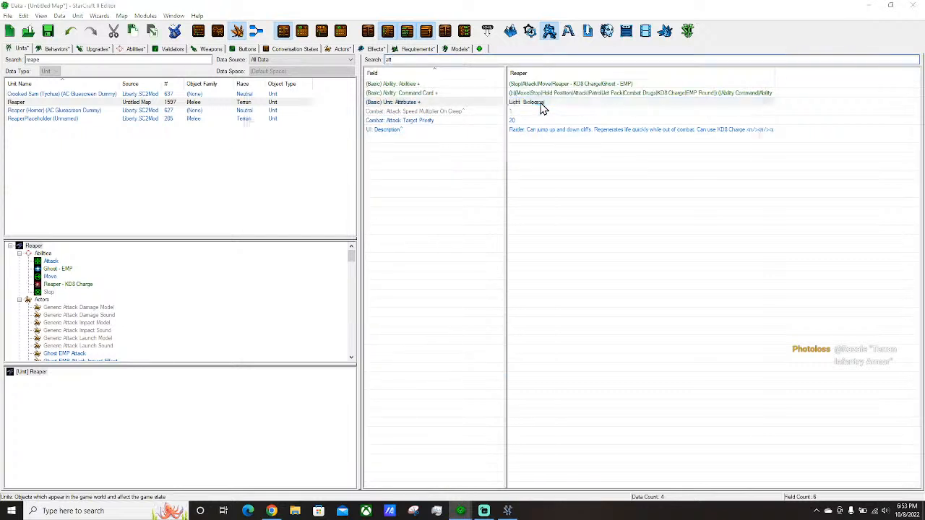
click(245, 51)
click(246, 59)
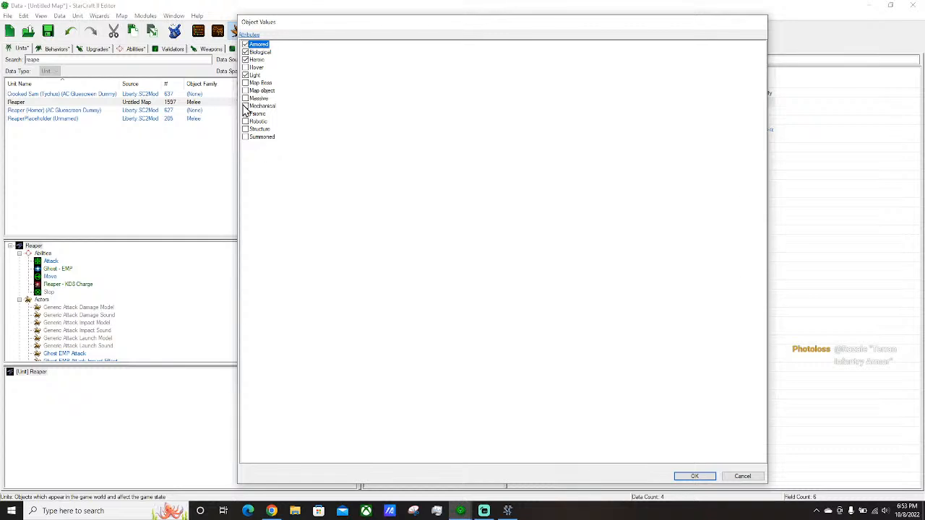
click(680, 477)
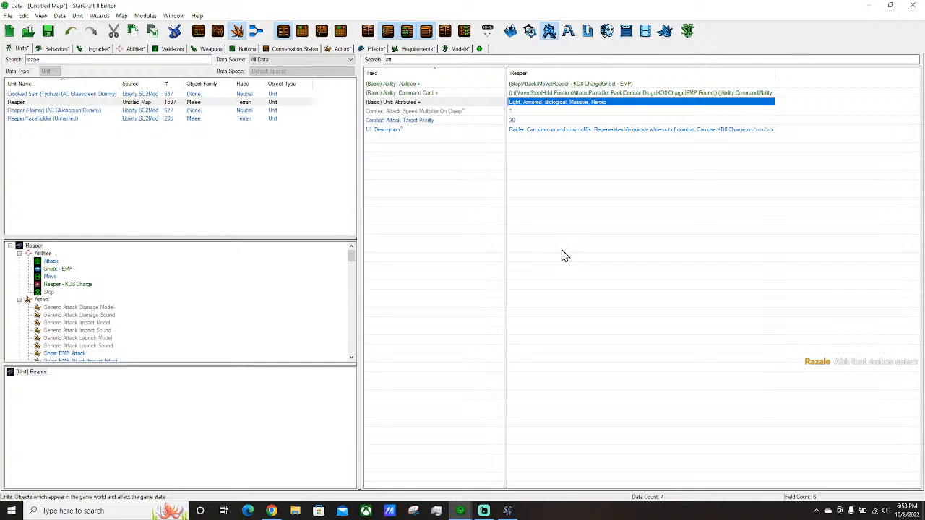
Browse the full weapons list and compare the weapon options of the Battlecruiser, Archon, Auto-Turret and Baneling weapons
click(190, 60)
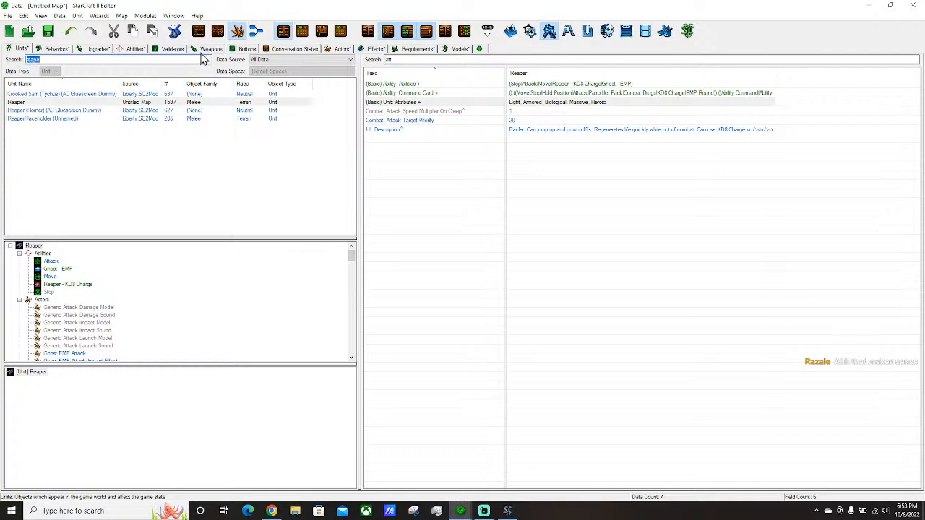
click(206, 49)
key(BackSpace)
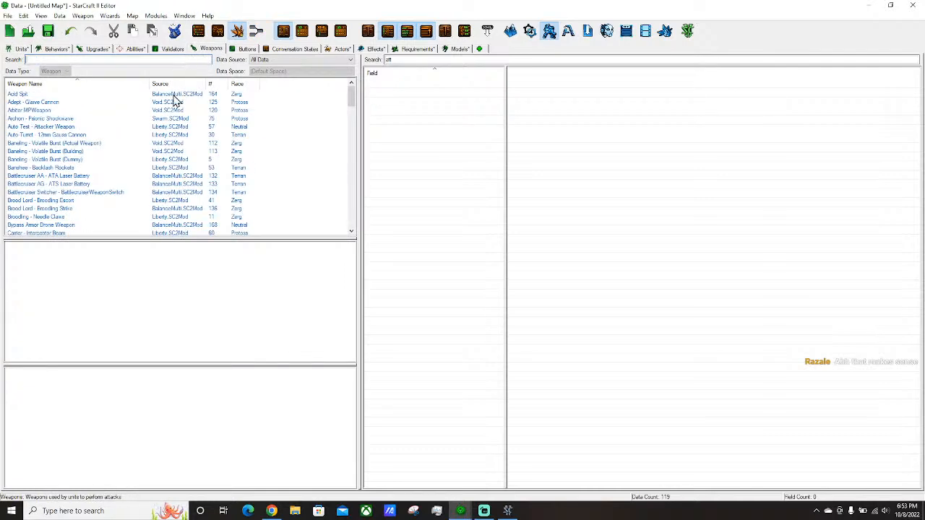
scroll(85, 181, down, 5)
scroll(91, 151, up, 4)
click(81, 152)
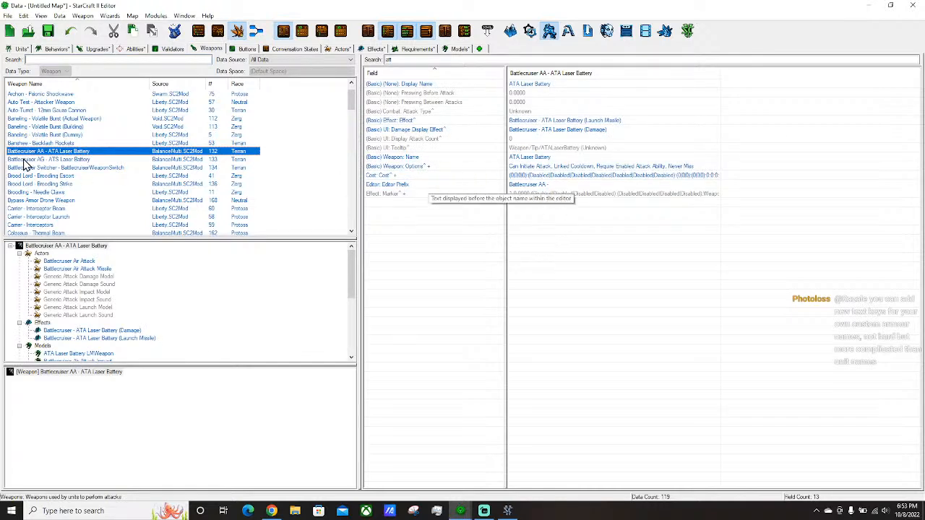
scroll(29, 164, up, 1)
click(44, 119)
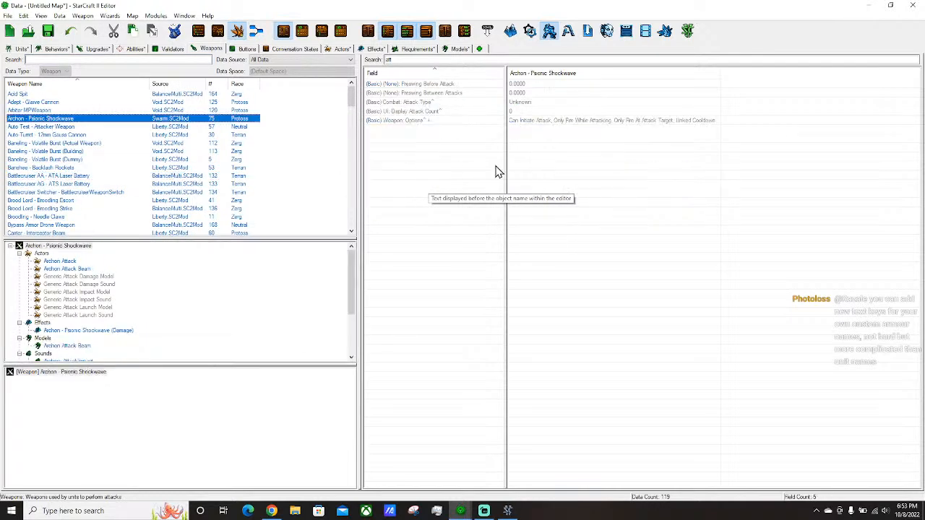
click(43, 136)
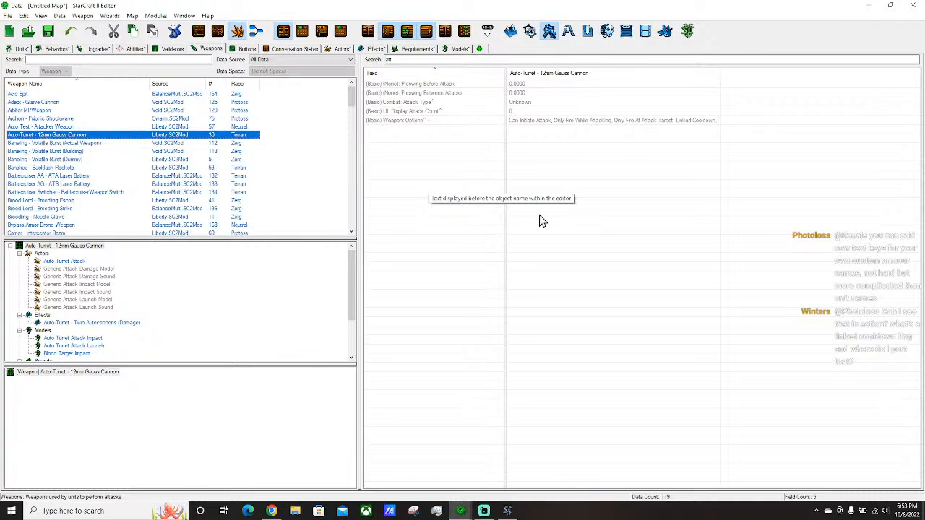
click(55, 143)
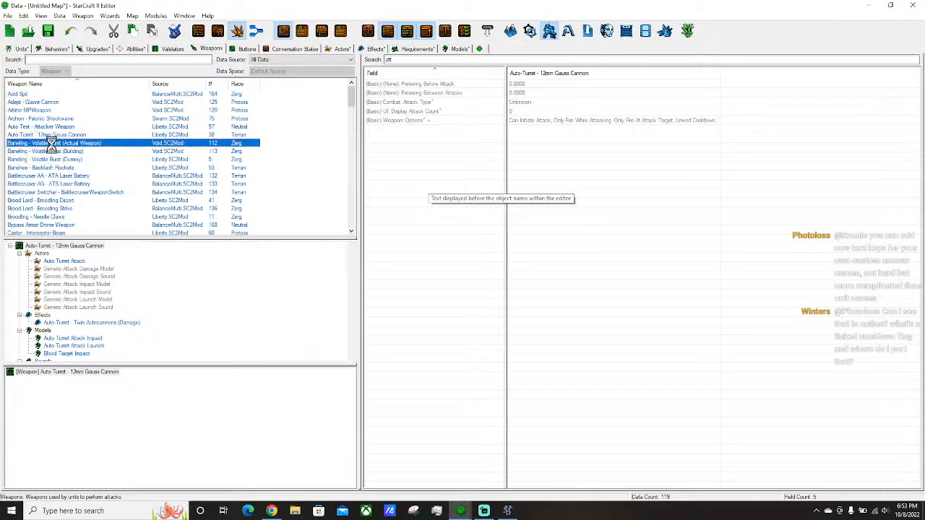
Try clearing Linked Cooldown and enabling Require Enabled Attack Ability in the options of Baneling - Volatile Burst (Actual Weapon)
click(571, 122)
double_click(579, 123)
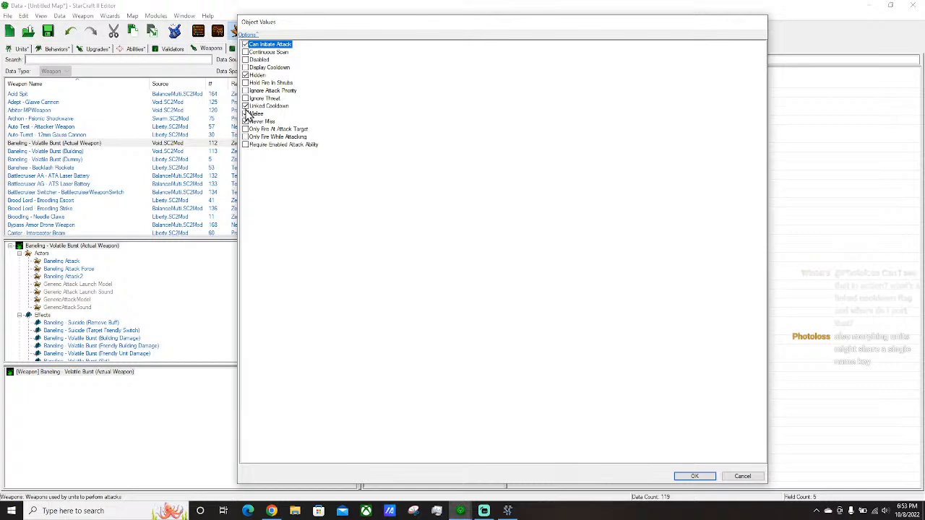
click(246, 145)
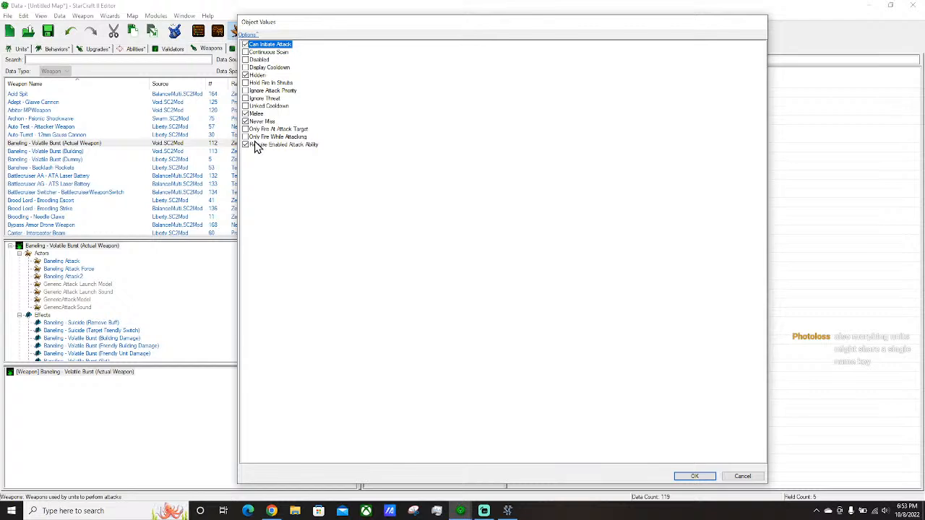
click(245, 129)
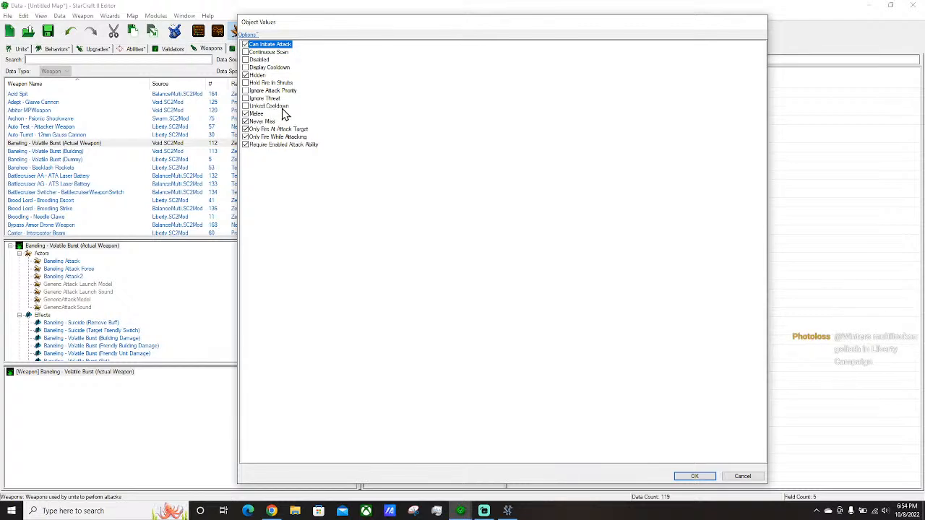
click(755, 477)
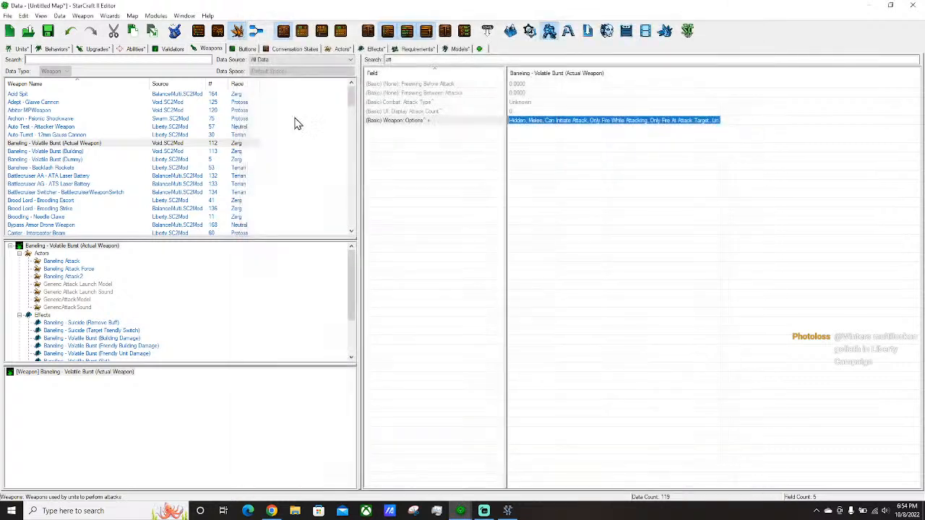
click(110, 60)
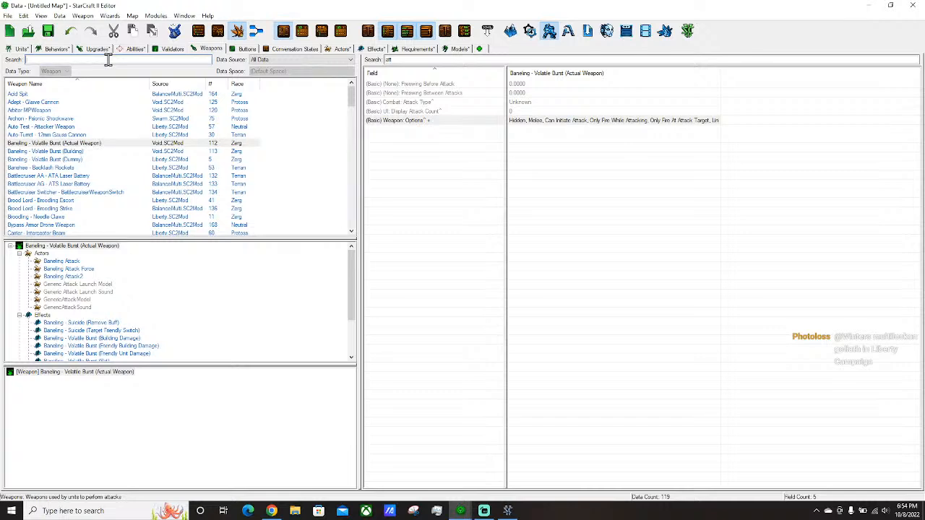
Review the Linked Cooldown setting in the weapon options of Baneling - Volatile Burst (Actual Weapon)
click(525, 127)
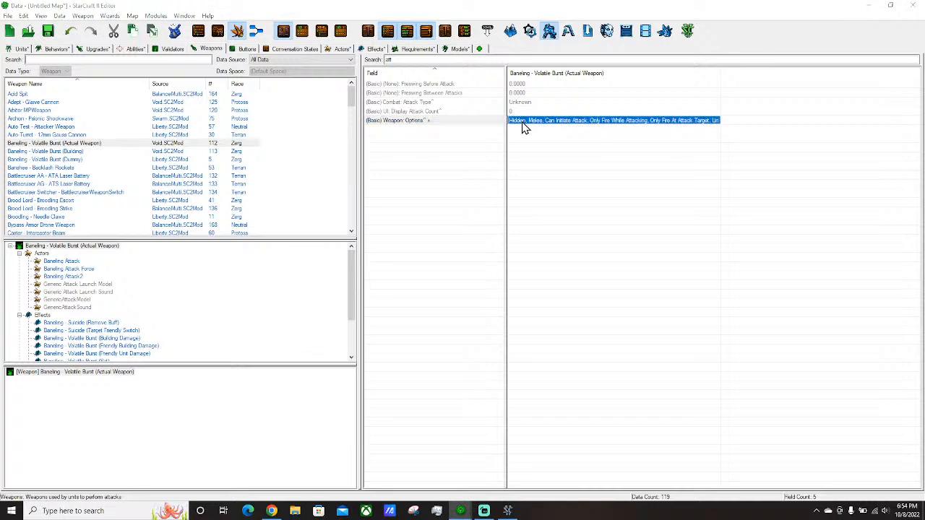
double_click(524, 127)
click(263, 107)
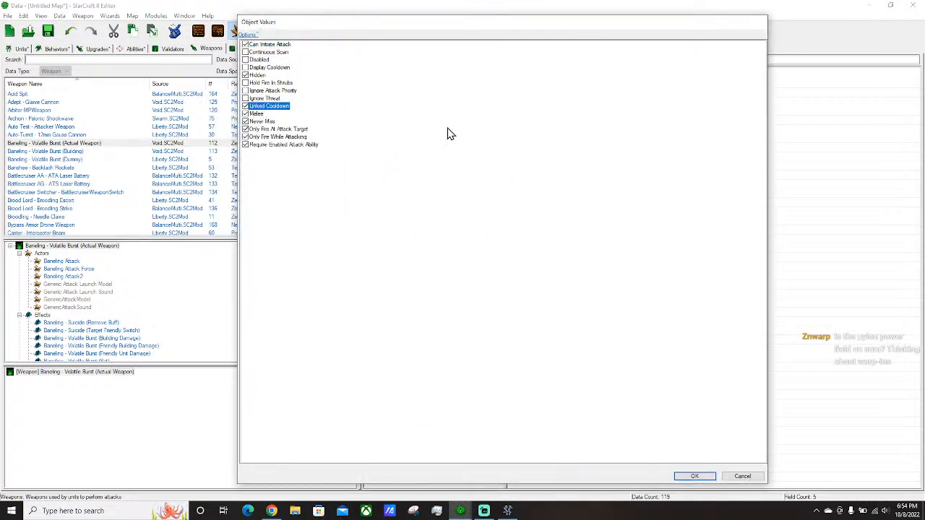
click(743, 476)
Search the behaviors for power, clear the field filter and compare Protoss - Warping In, Pylon Special Power and Pylon - Power Source
click(57, 49)
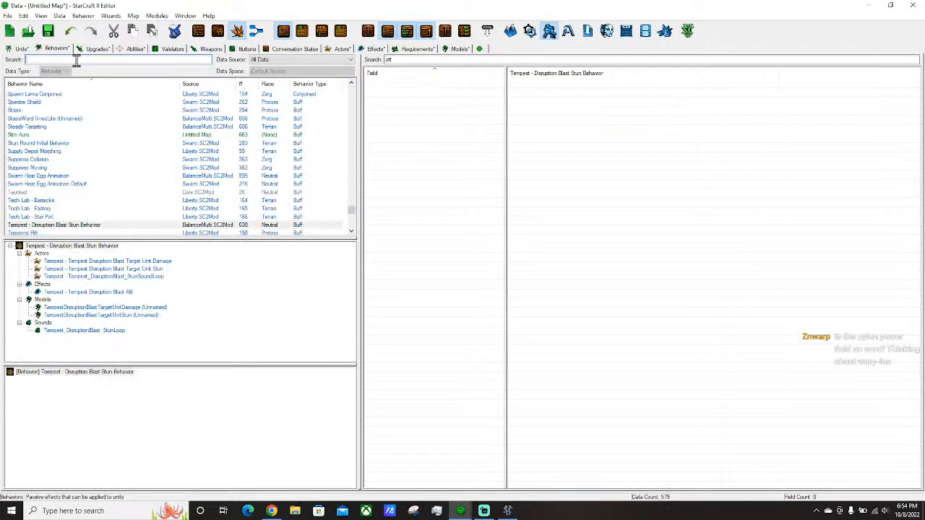
text(power)
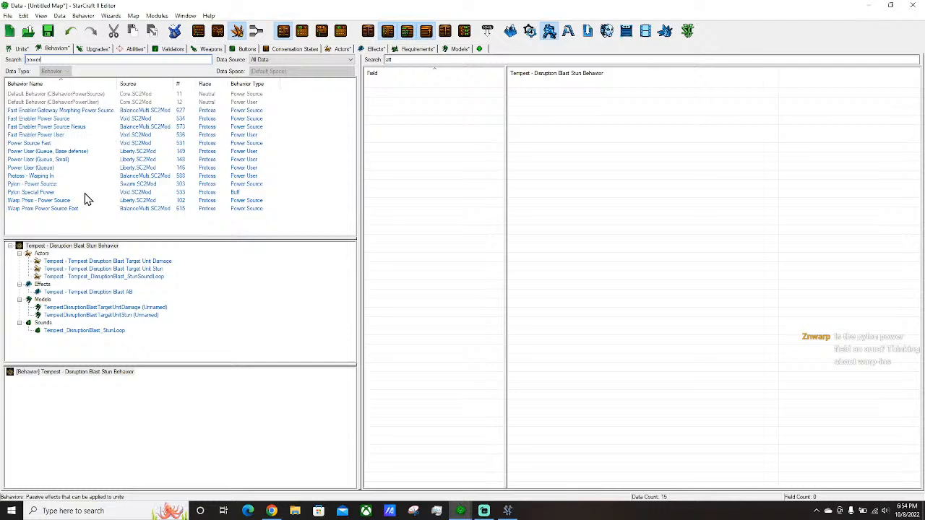
click(403, 61)
key(BackSpace)
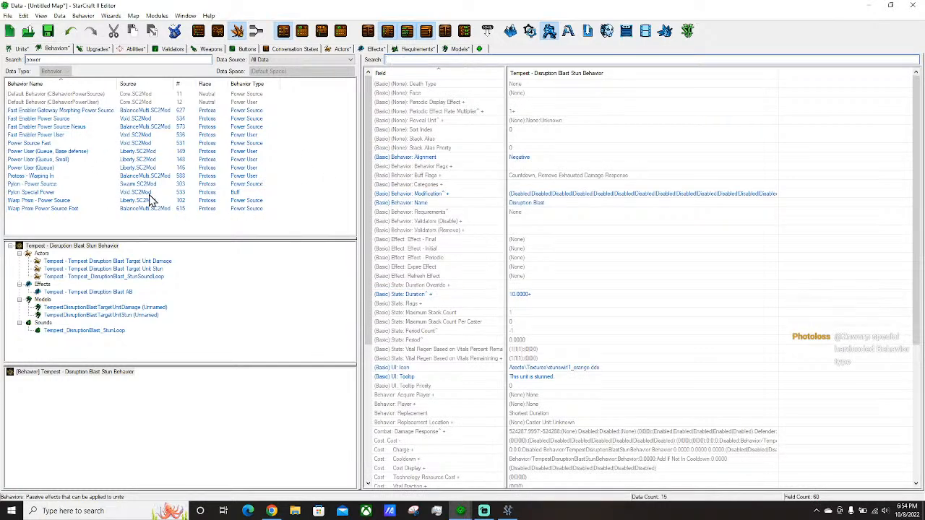
click(47, 176)
click(67, 185)
click(85, 193)
click(79, 175)
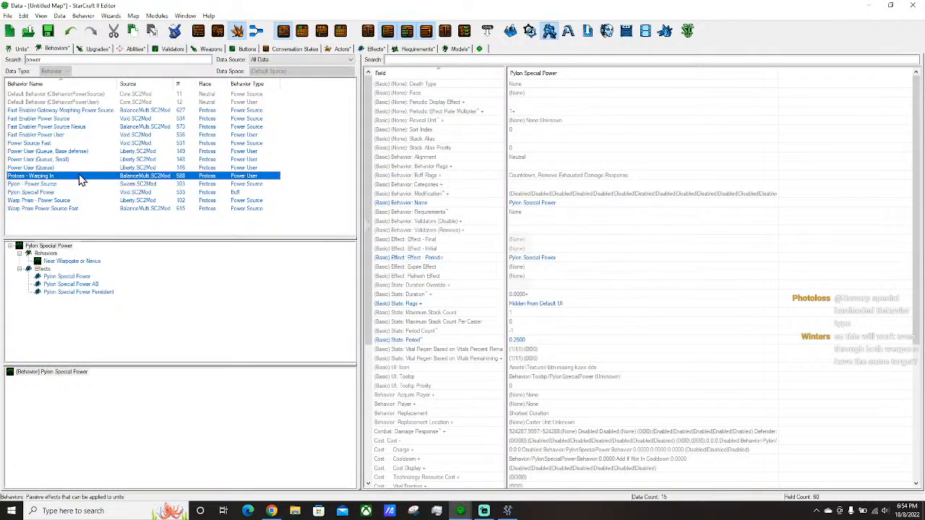
click(62, 193)
click(48, 185)
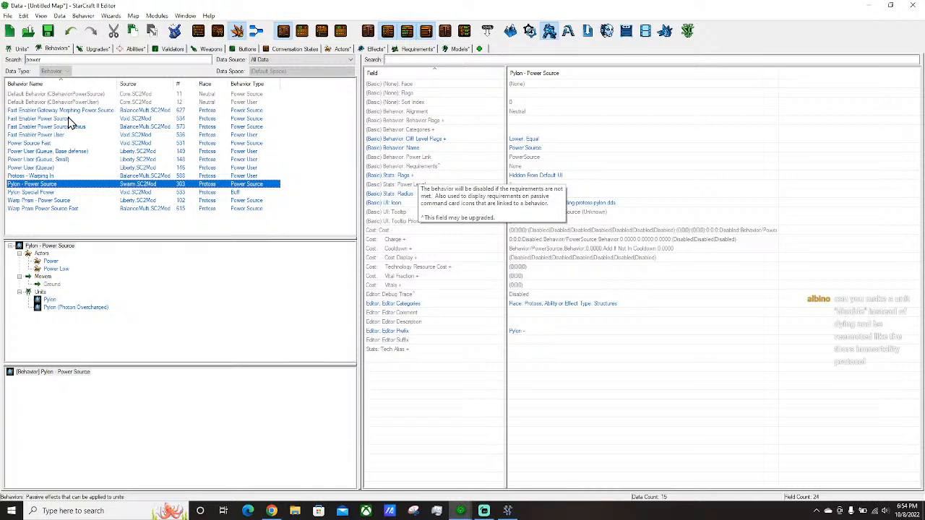
Search the behaviors for thor and examine the Thor - Self Repair behavior and the Thor unit's data
click(150, 59)
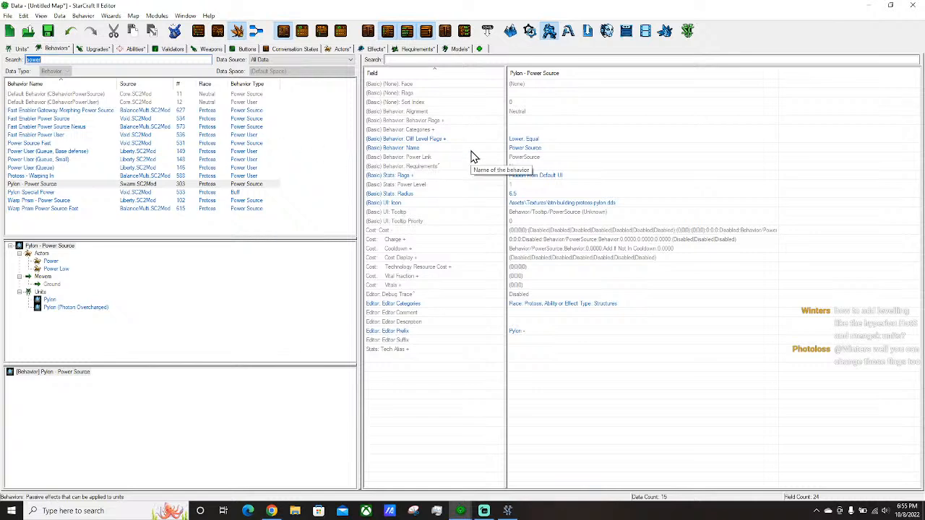
text(thor)
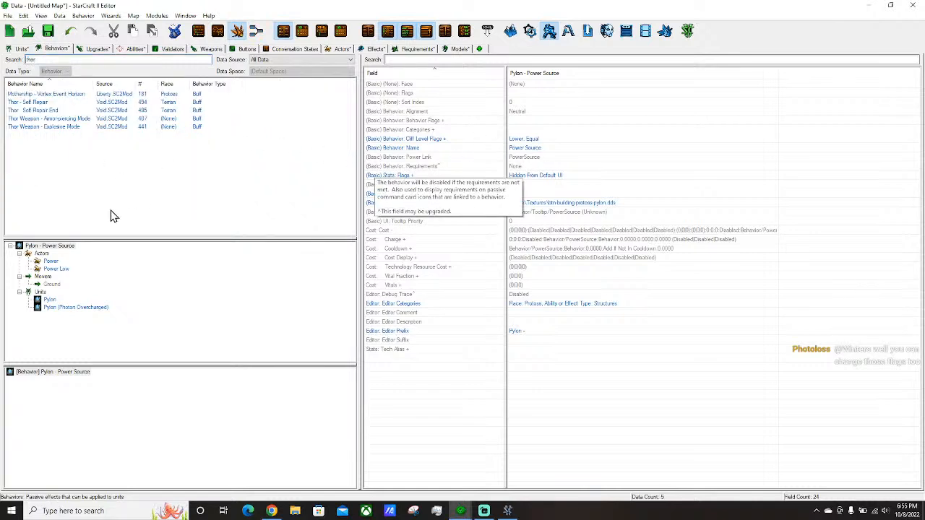
click(55, 103)
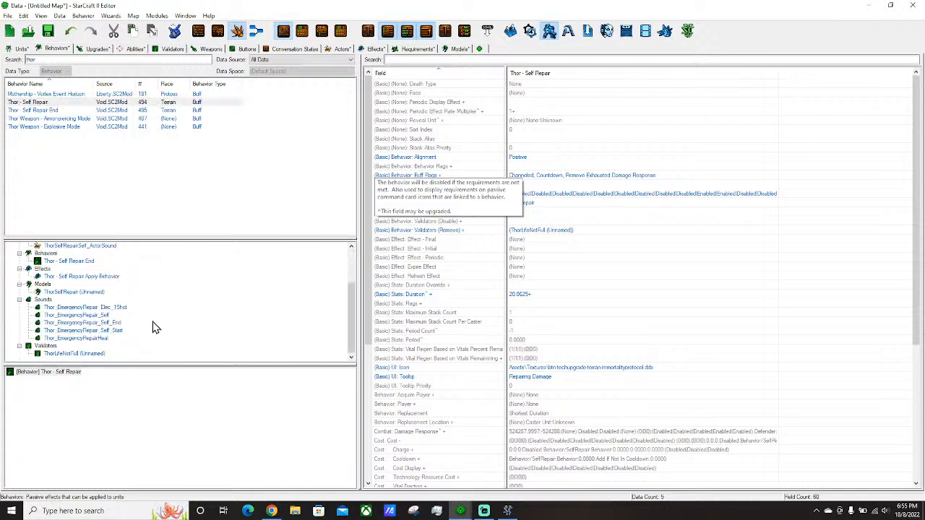
click(21, 49)
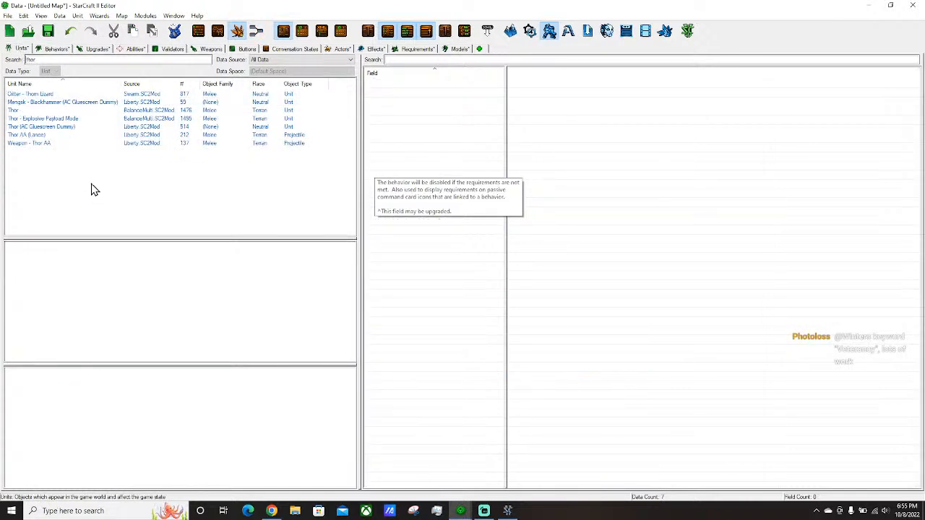
click(36, 111)
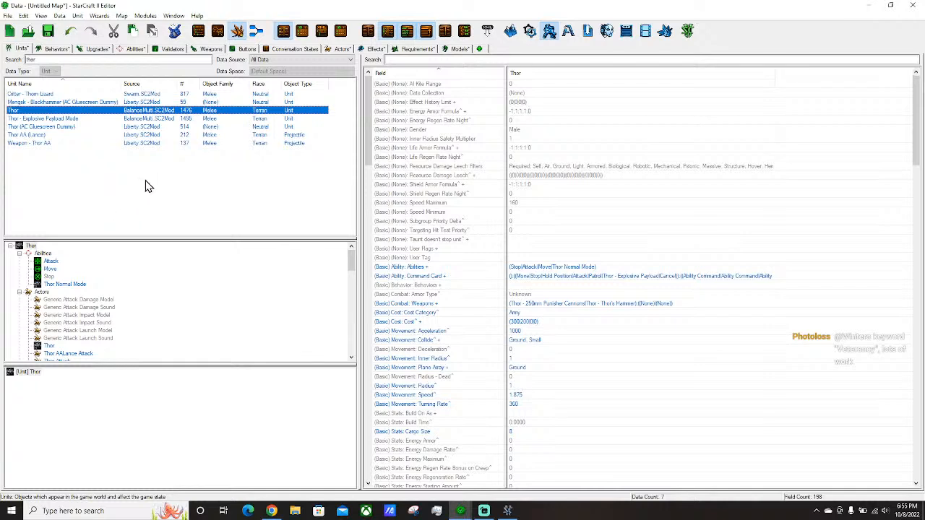
click(60, 49)
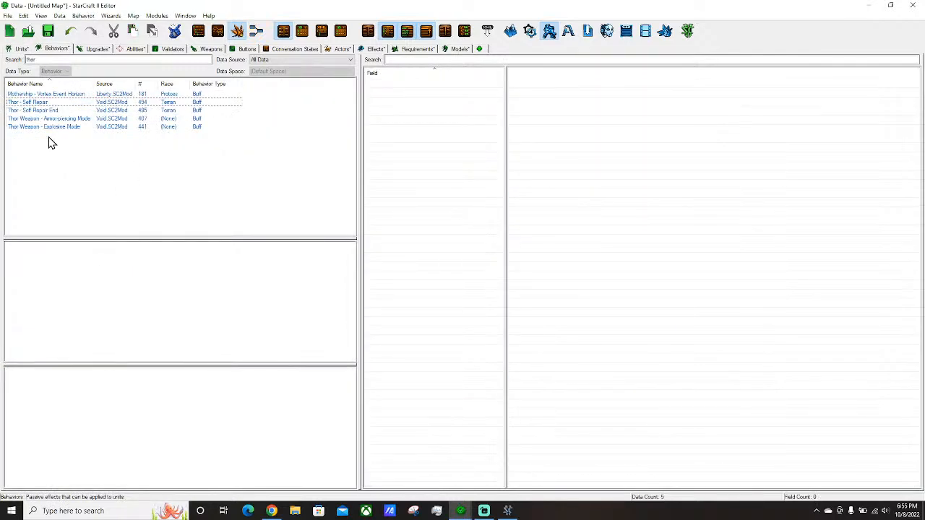
click(40, 103)
click(185, 193)
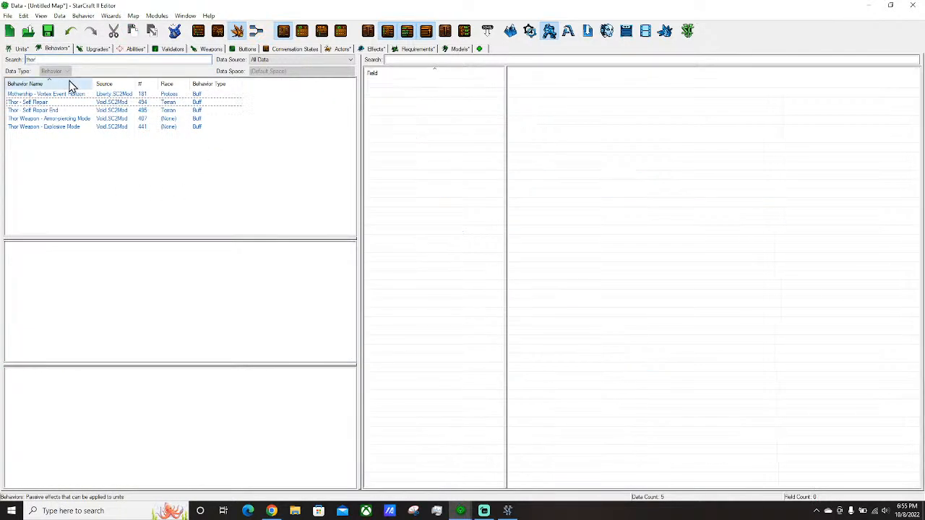
Add a new behavior named Wreckage morph
click(48, 109)
click(55, 104)
right_click(54, 106)
click(256, 162)
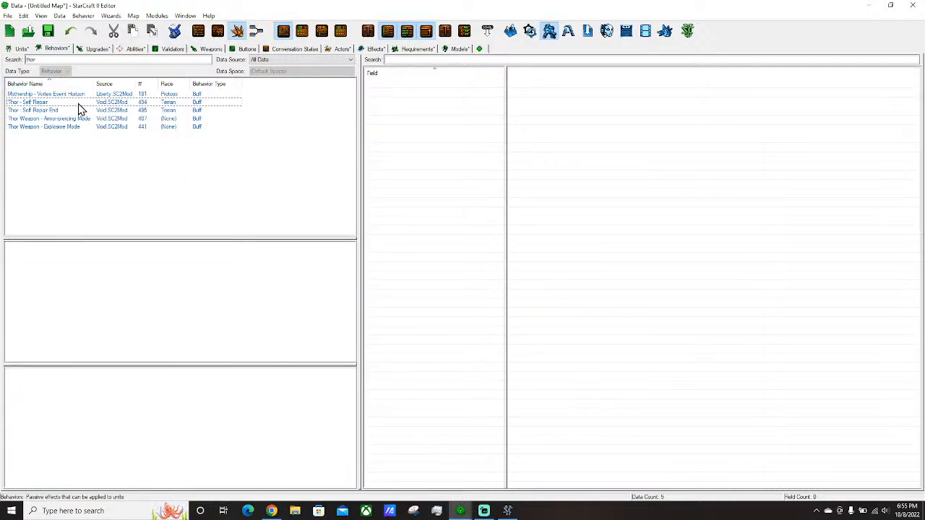
click(58, 96)
right_click(60, 95)
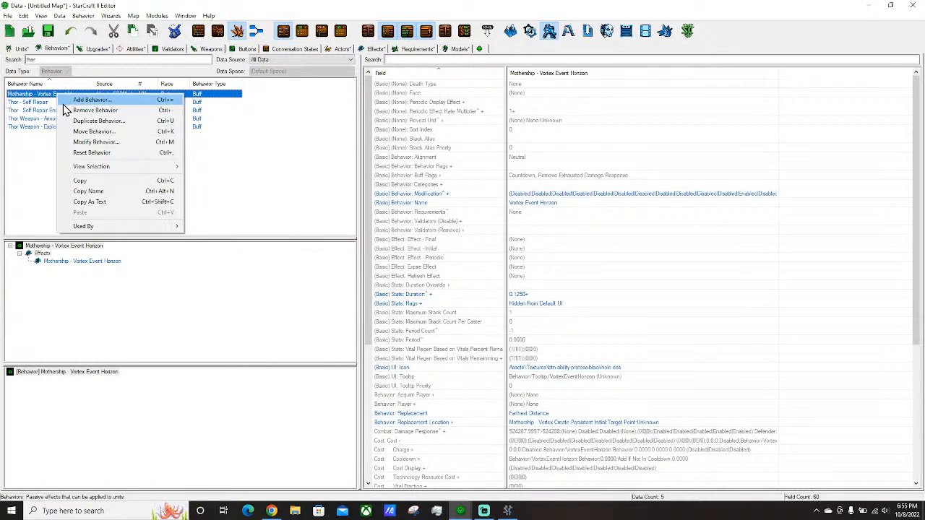
click(67, 101)
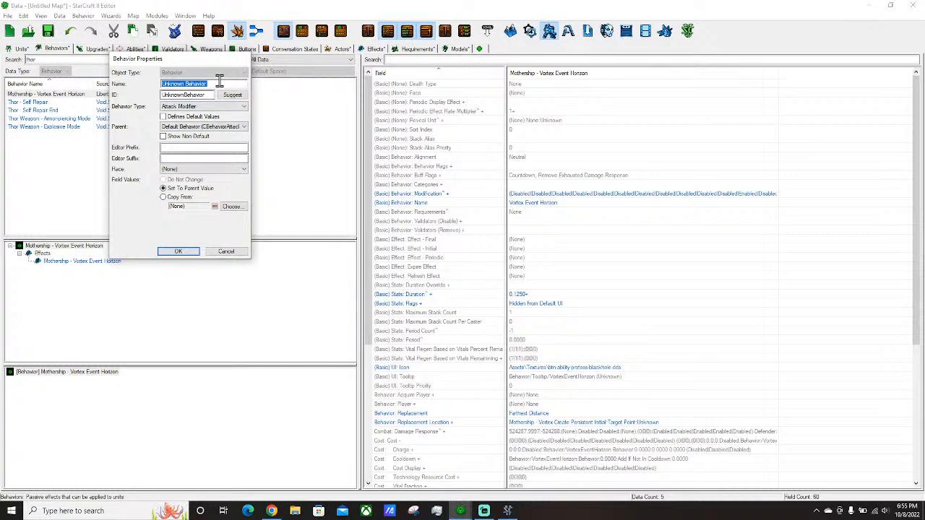
text(Weackage morph)
key(Return)
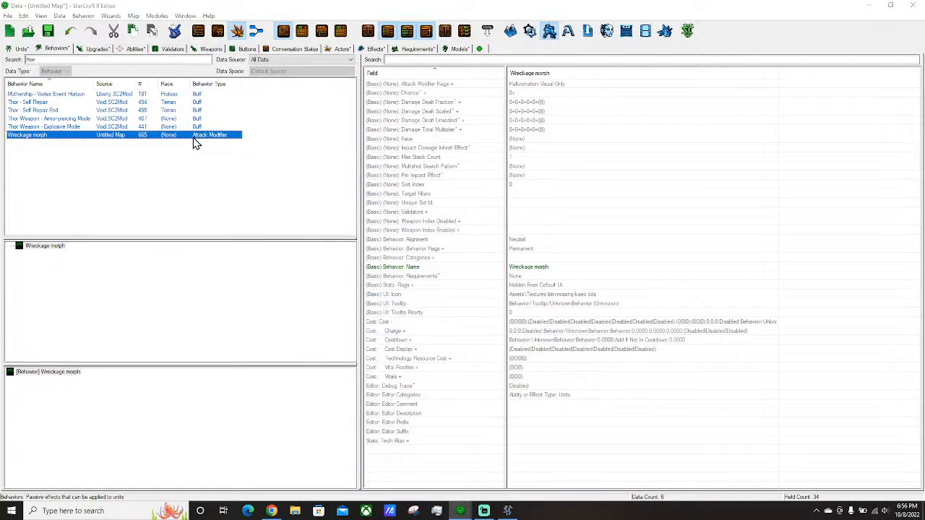
Change the behavior type of Wreckage morph to Buff
double_click(198, 135)
click(204, 106)
click(169, 127)
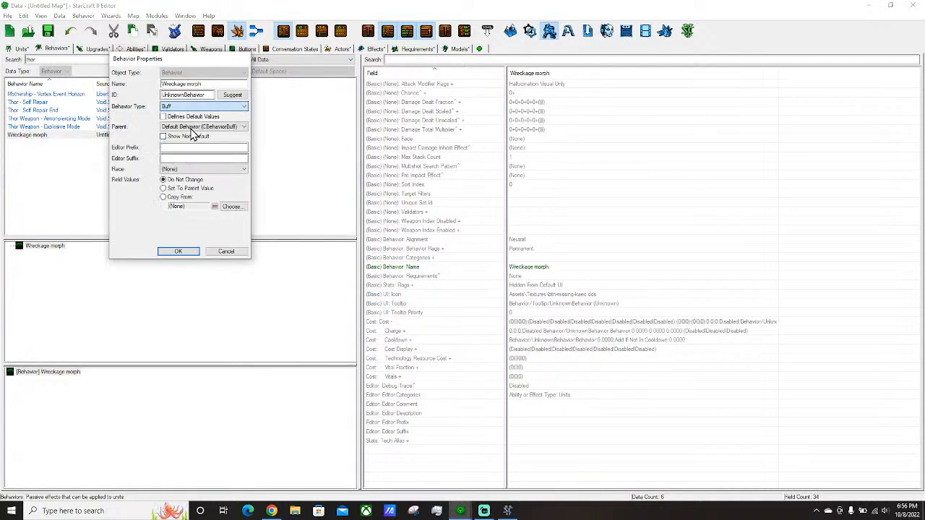
click(178, 251)
Try enabling Fatal in the Damage Response of Wreckage morph and browse the effects available for Handled
scroll(571, 233, down, 8)
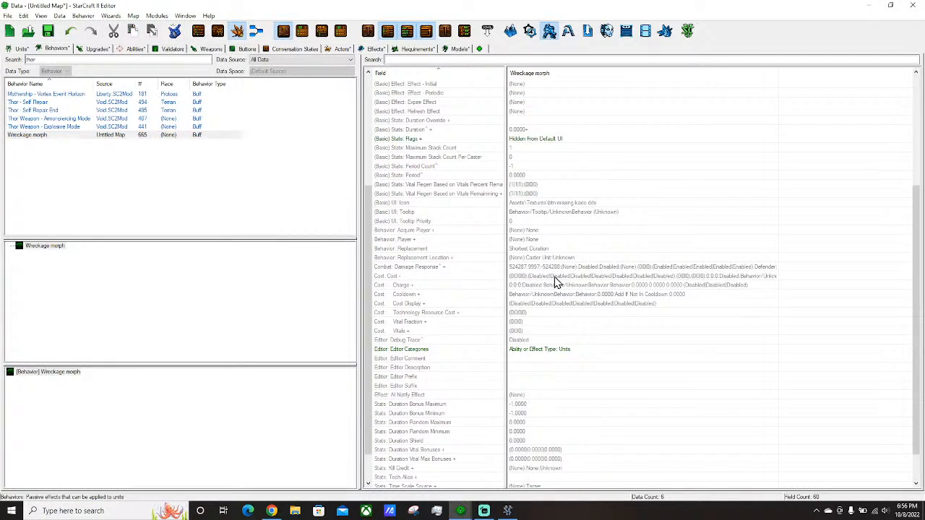
click(562, 231)
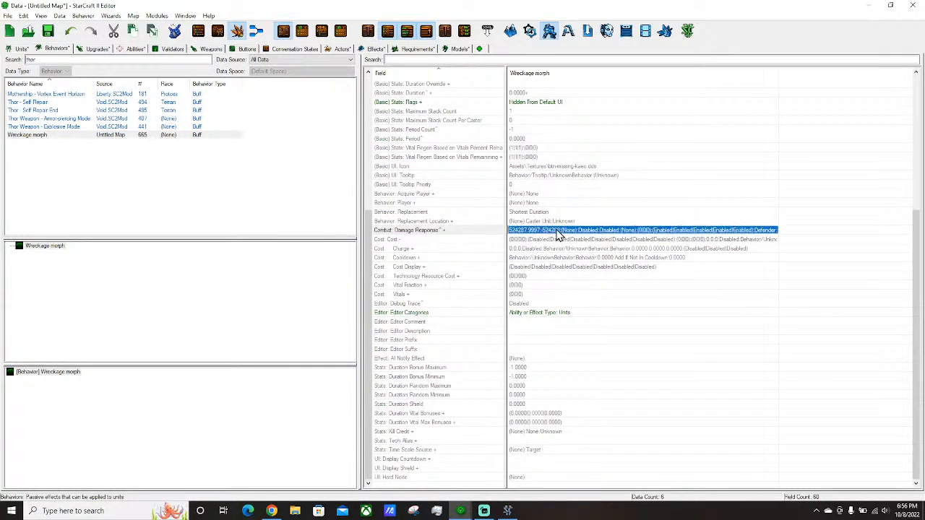
double_click(563, 232)
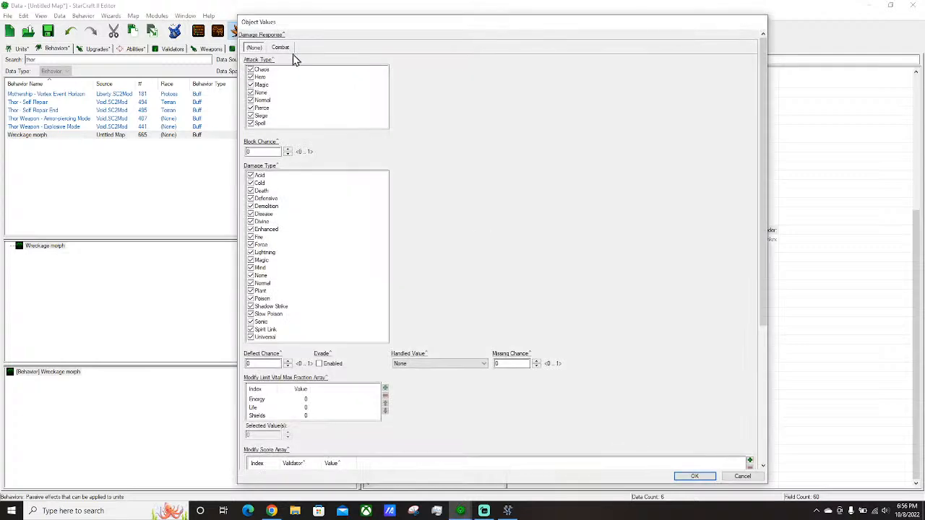
click(283, 49)
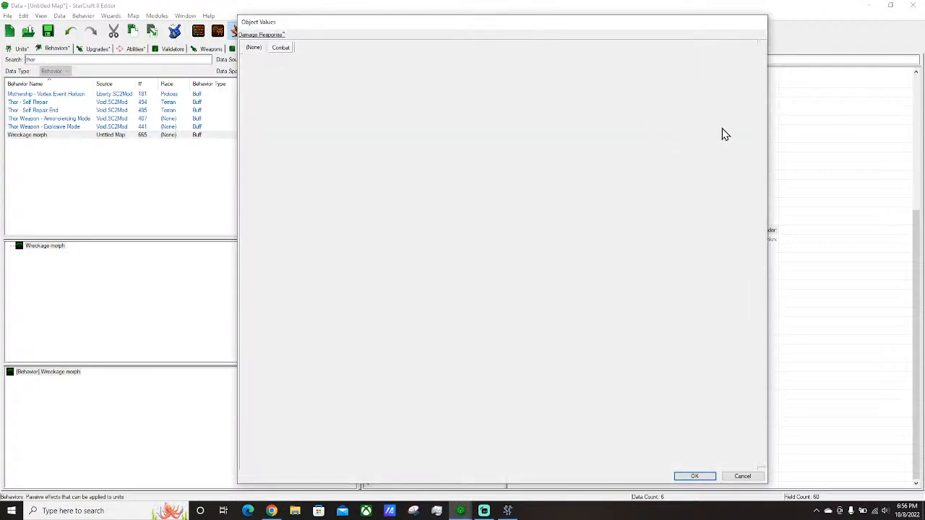
drag(763, 125, 749, 316)
click(400, 141)
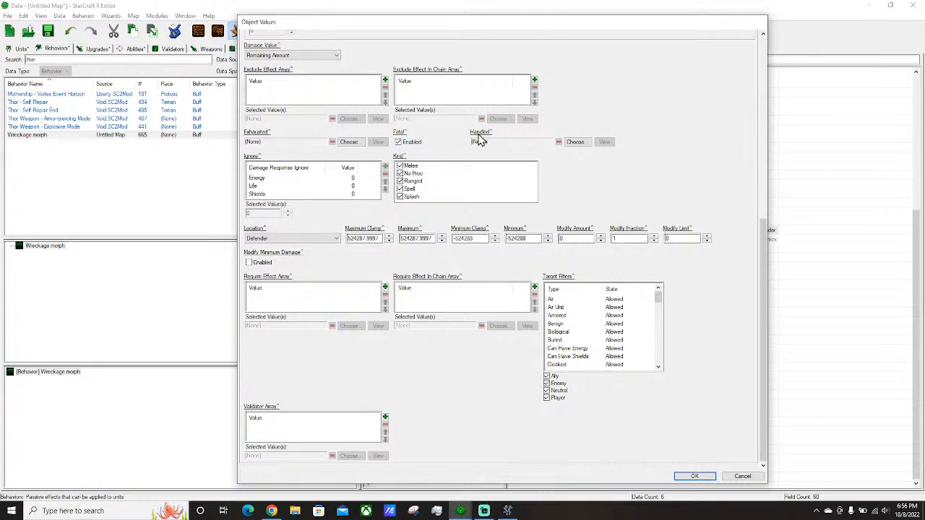
click(577, 142)
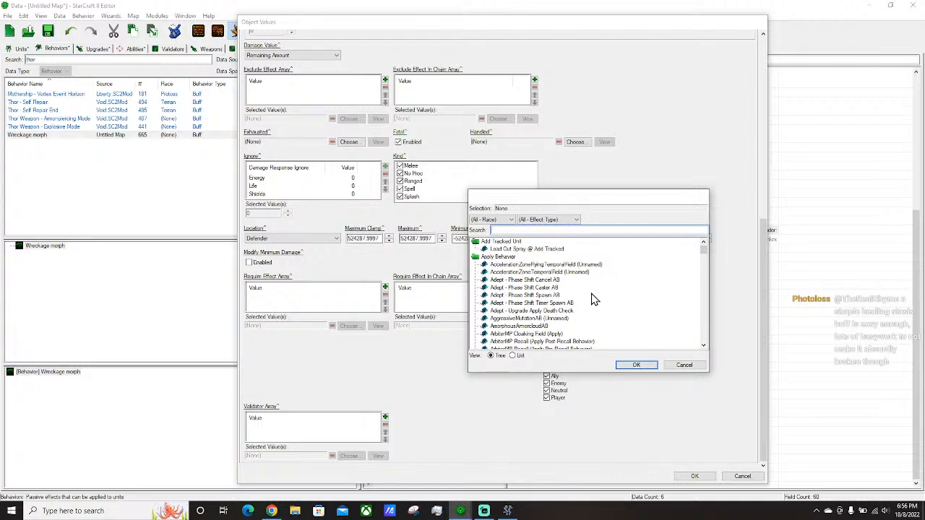
click(699, 366)
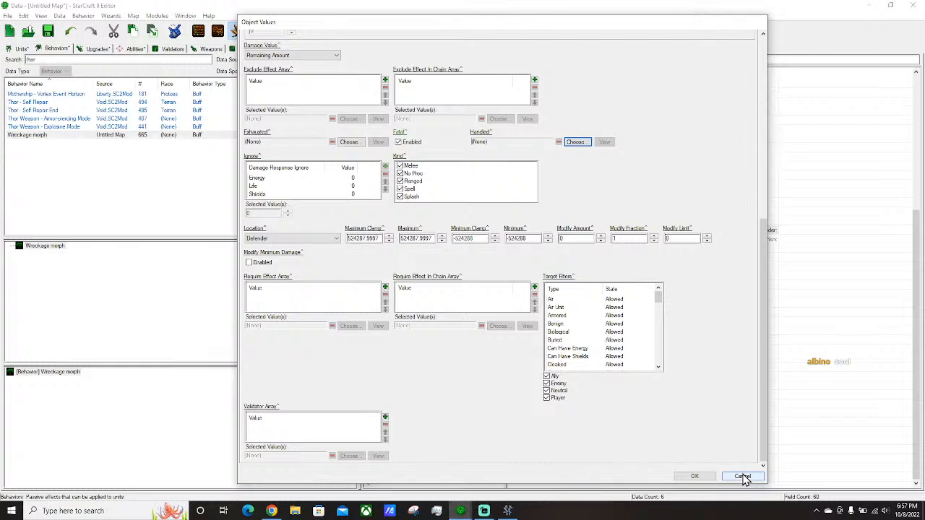
click(742, 476)
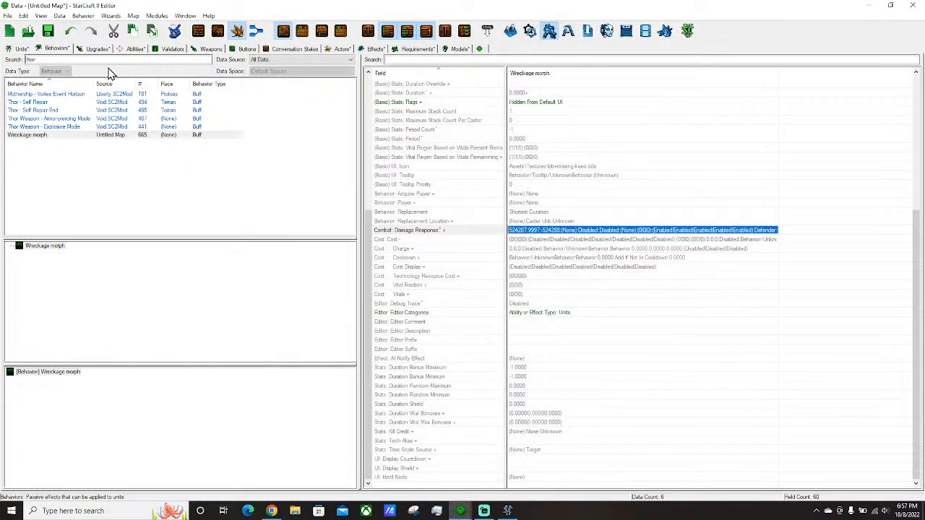
Look through the abilities list for a shield-related ability, replacing the thor search term
click(139, 50)
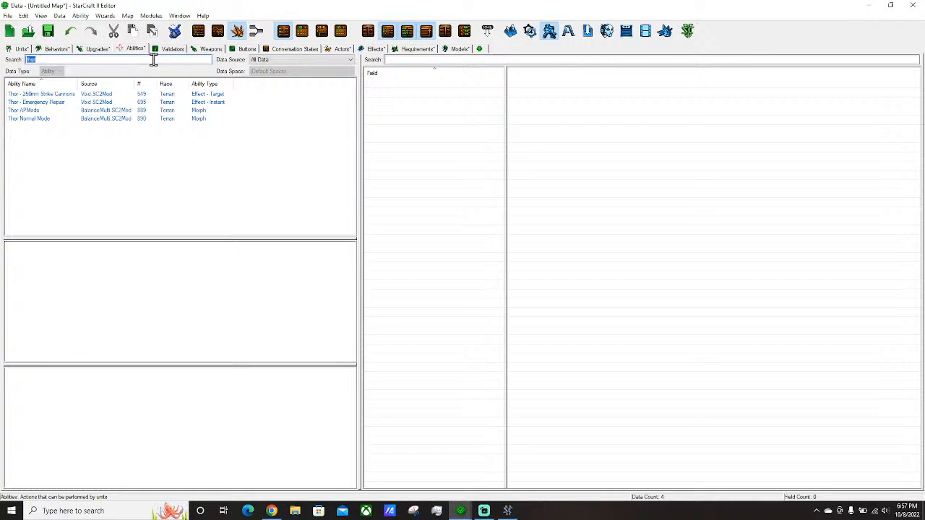
key(BackSpace)
text(medic)
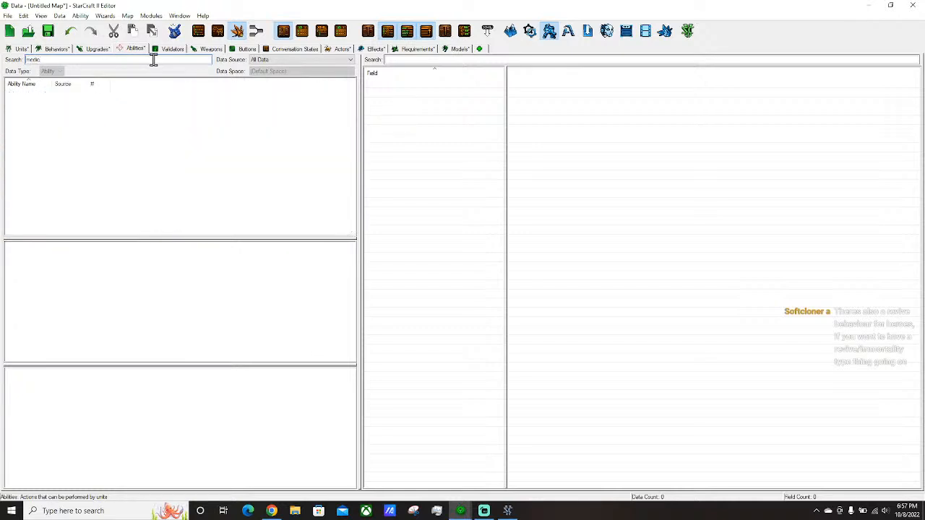
double_click(153, 60)
text(shel)
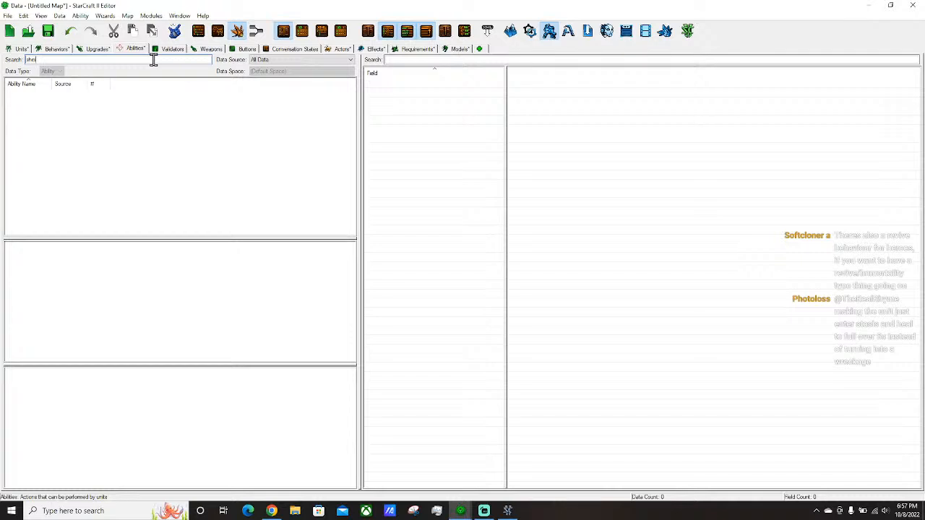
Search the units for shield and examine the abilities, actors and behaviors linked to the Shield Battery
click(20, 48)
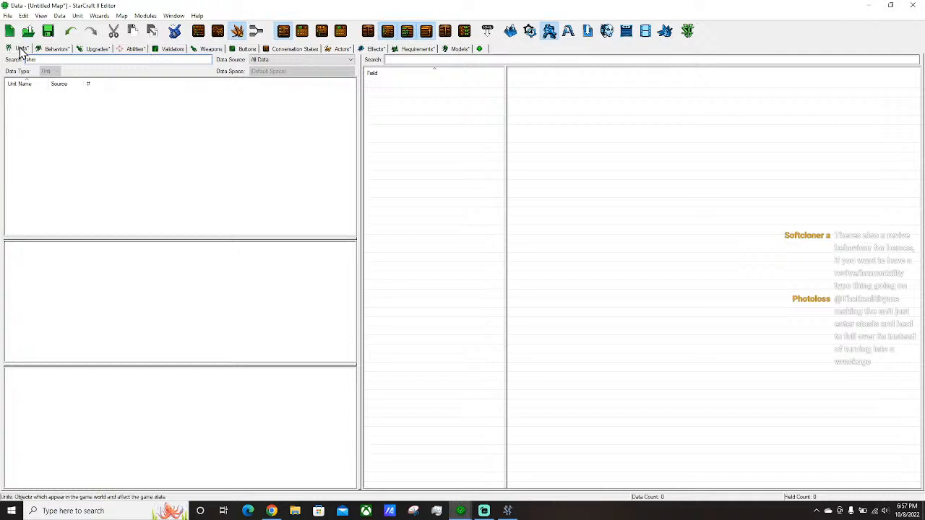
double_click(60, 61)
text(shield)
click(32, 110)
scroll(134, 297, down, 8)
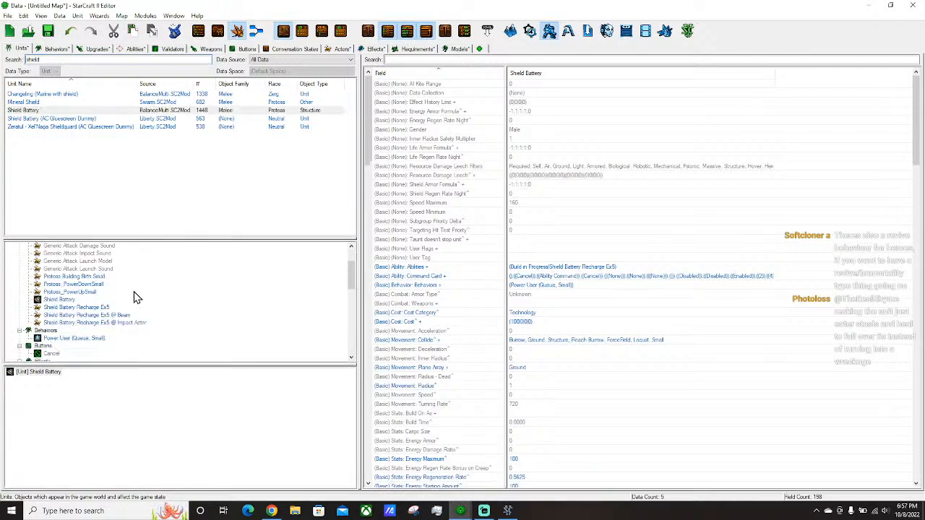
scroll(130, 296, up, 8)
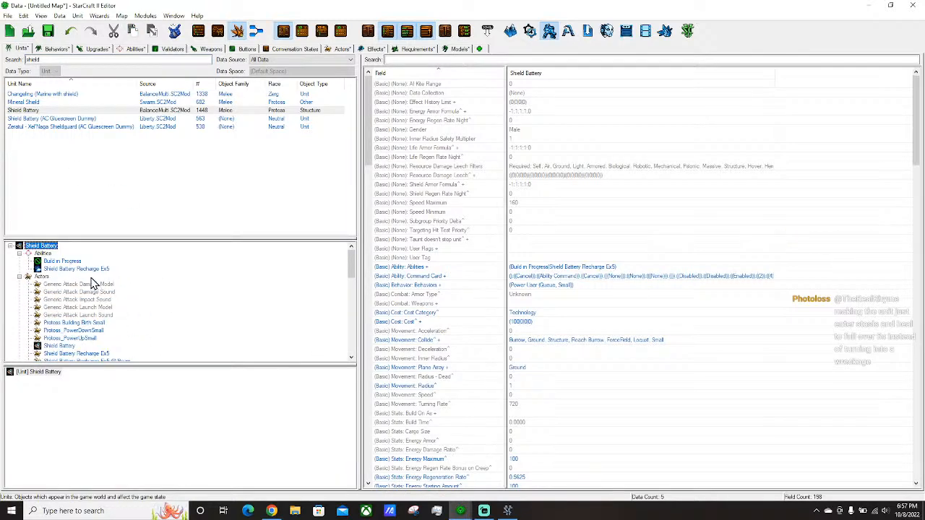
Open the Shield Battery Recharge Ex5 ability and examine the fields of its linked effect
double_click(79, 269)
scroll(112, 302, down, 3)
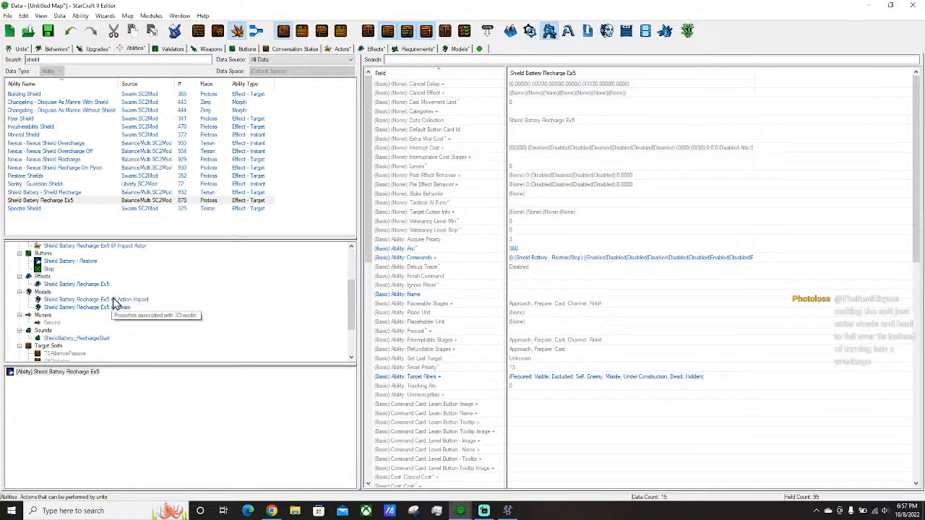
click(103, 285)
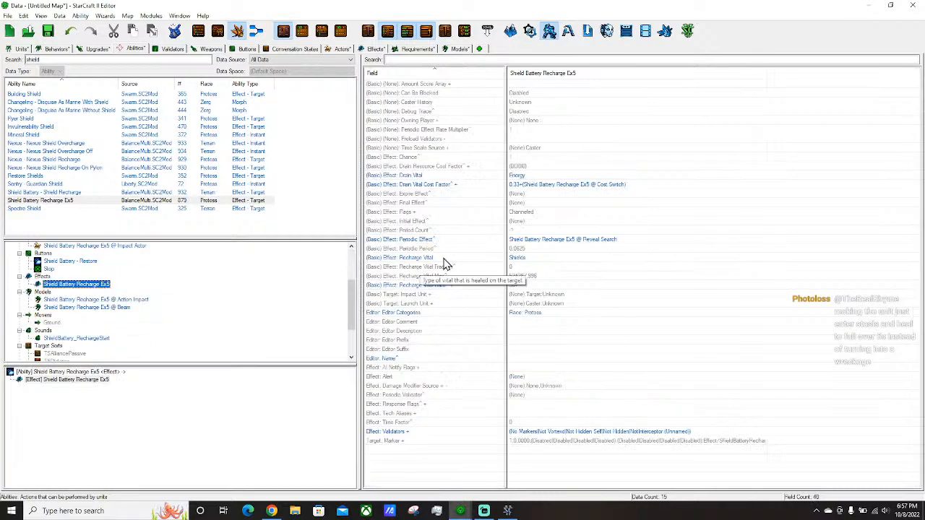
View the linked Shield Battery Recharge Ex5 effect and examine its Periodic Effect, Recharge Vital Rate and Drain Vital Cost Factor fields
double_click(70, 285)
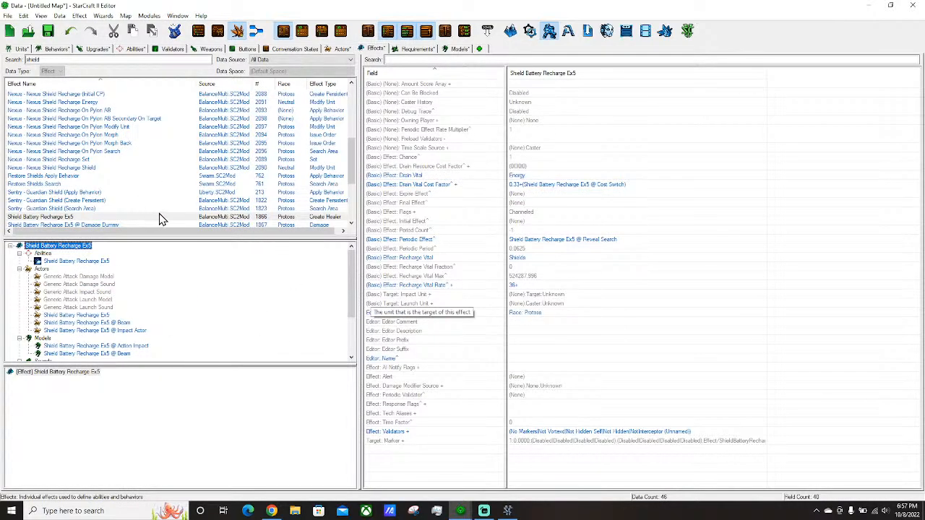
click(309, 217)
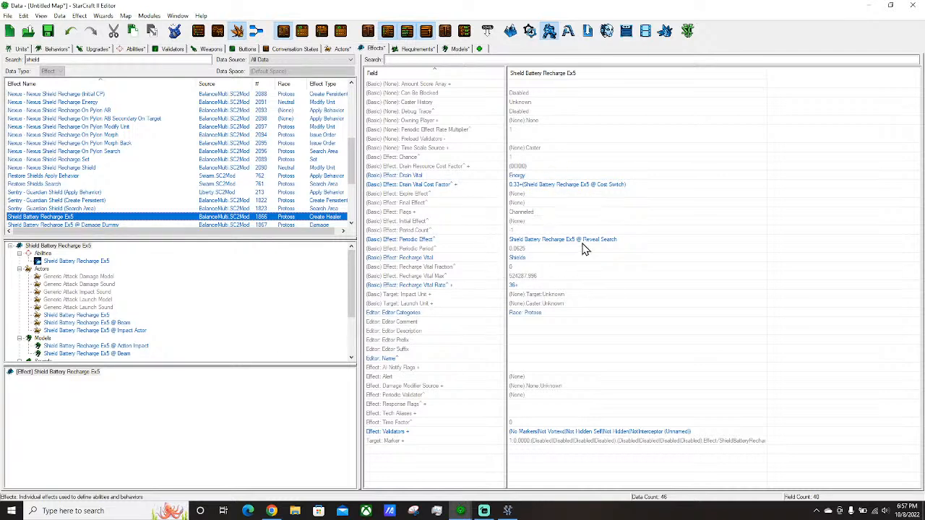
click(434, 240)
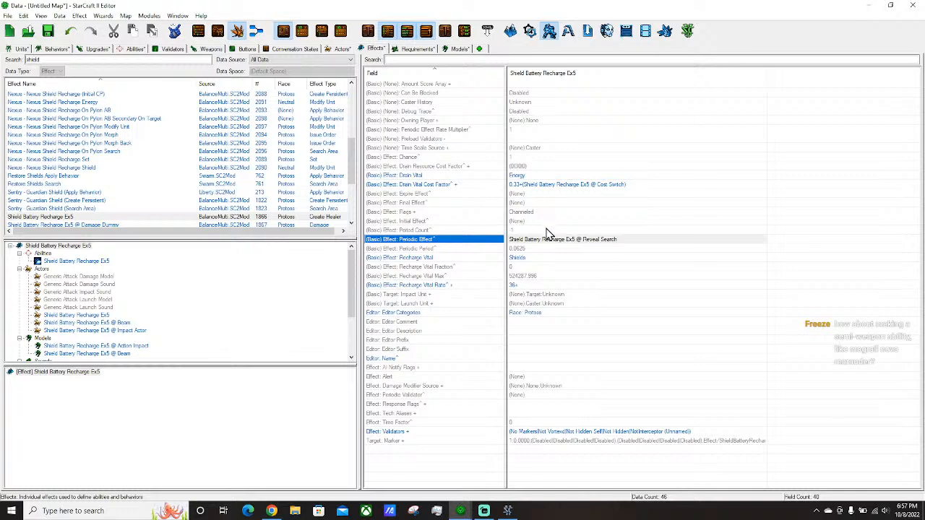
click(556, 303)
click(527, 286)
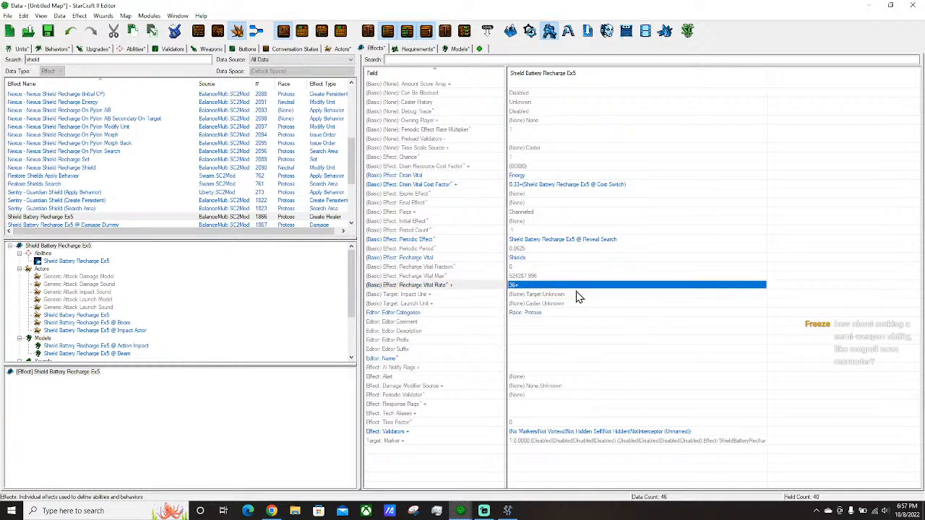
click(553, 186)
click(557, 242)
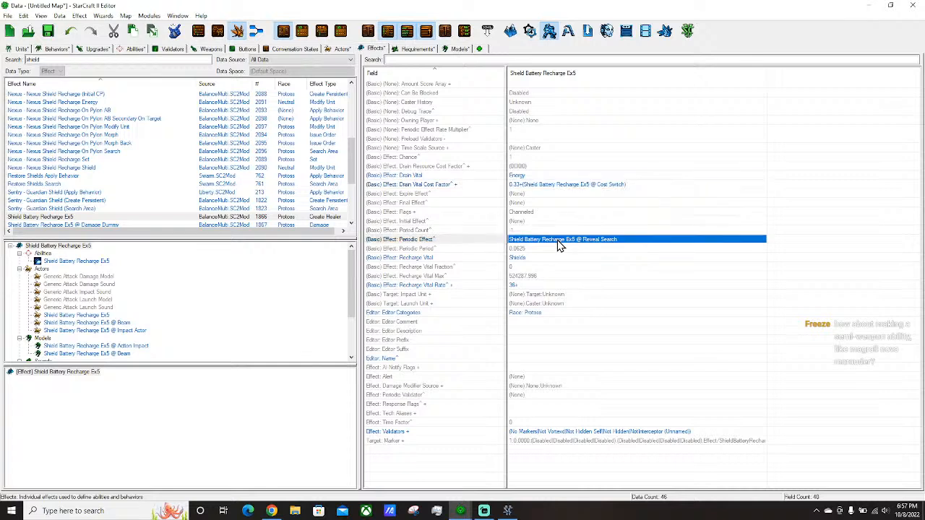
click(570, 175)
click(576, 185)
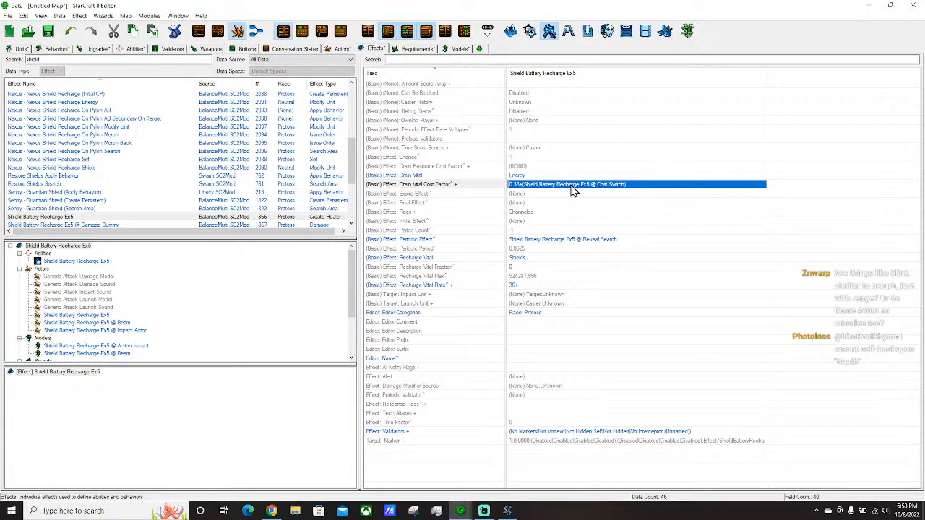
Search the abilities for stalker and view the teleport effect linked to Stalker - Blink
double_click(186, 57)
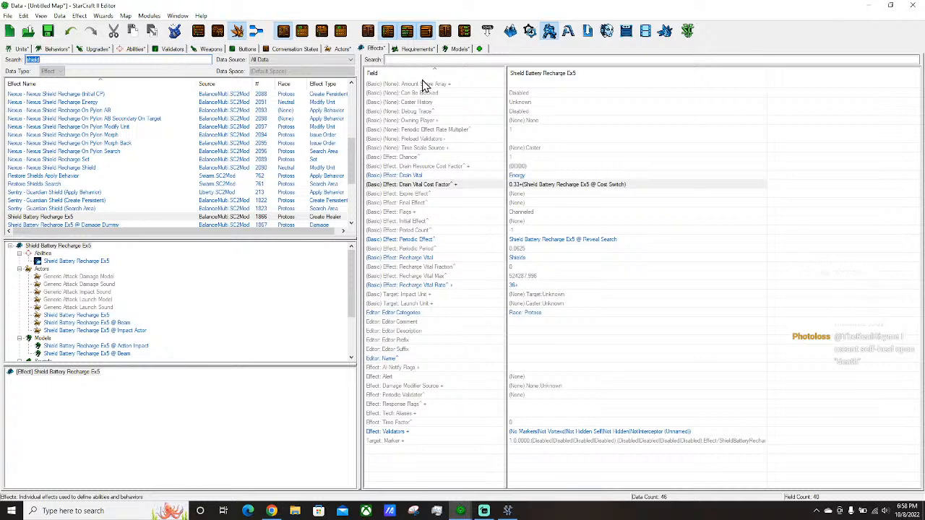
click(55, 48)
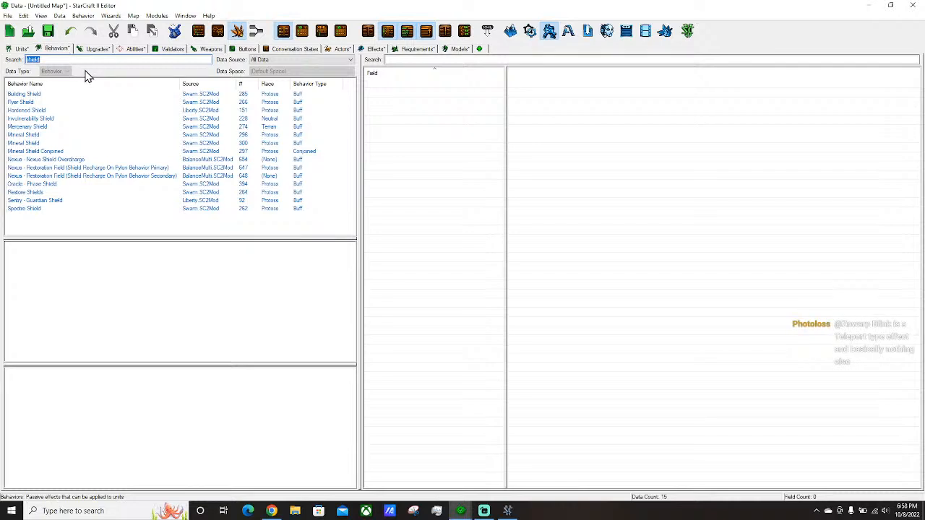
text(stalker)
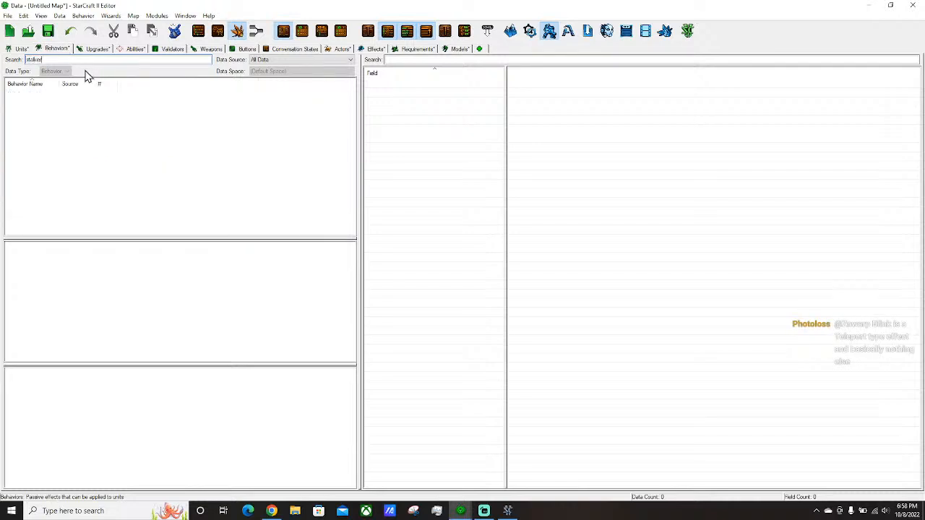
click(134, 49)
click(43, 102)
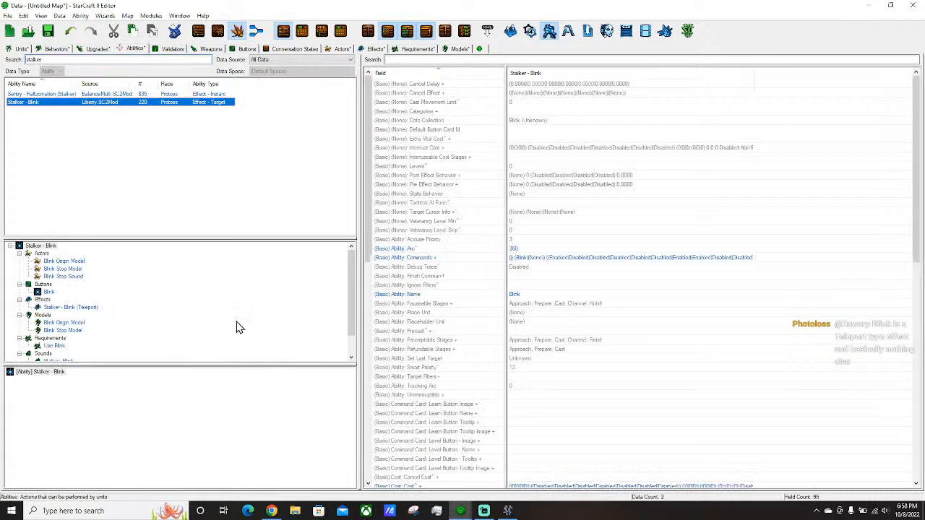
click(72, 308)
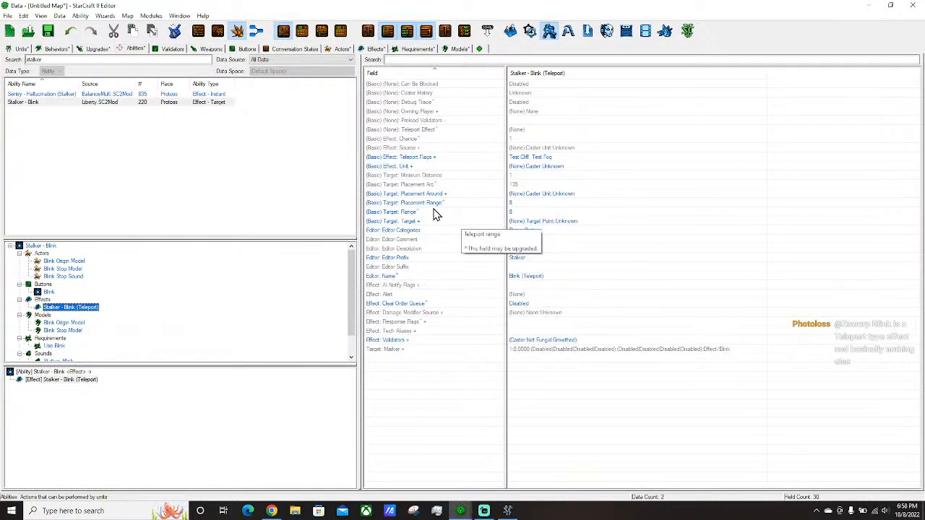
right_click(72, 310)
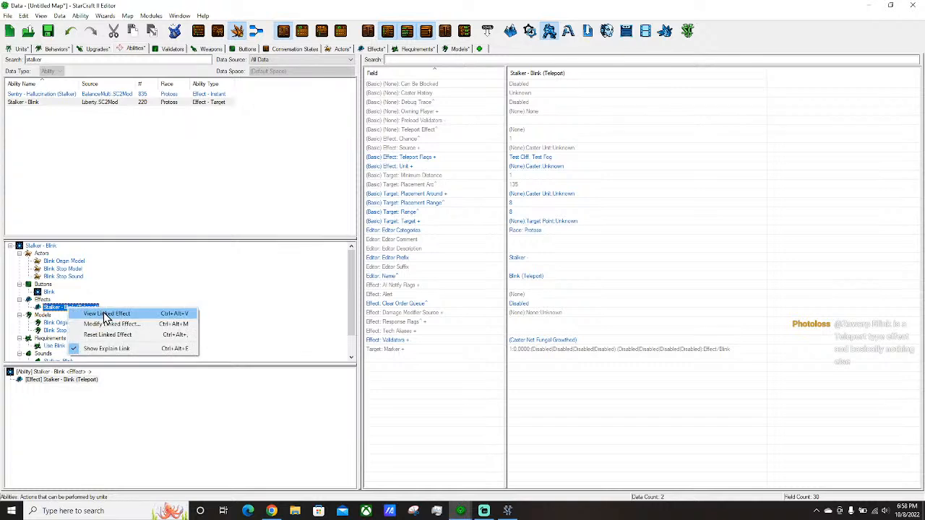
click(108, 313)
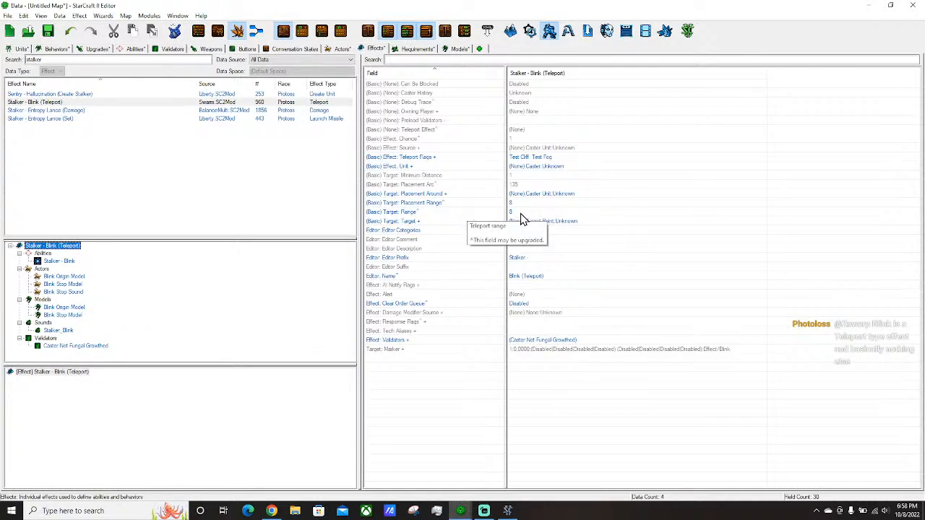
Compare the fields of the Stalker - Blink ability with its teleport effect, including the range and target fields
click(60, 261)
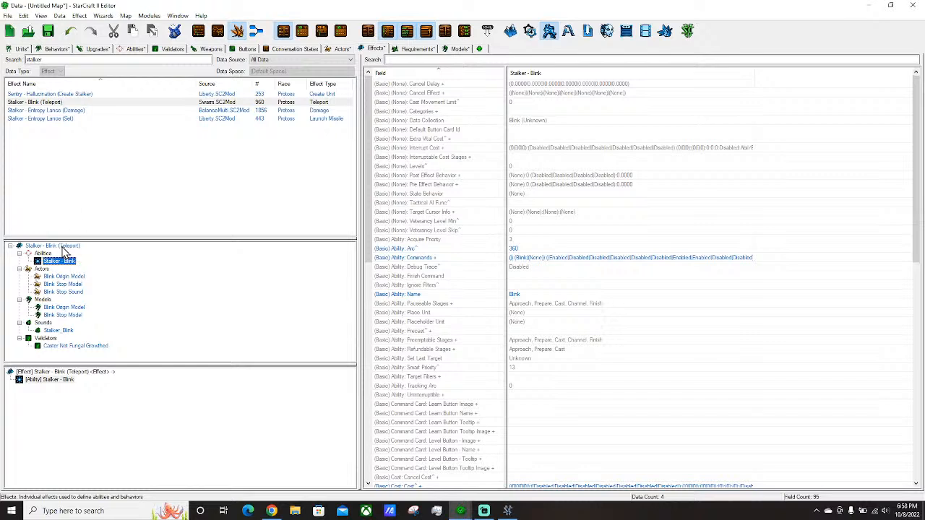
click(54, 246)
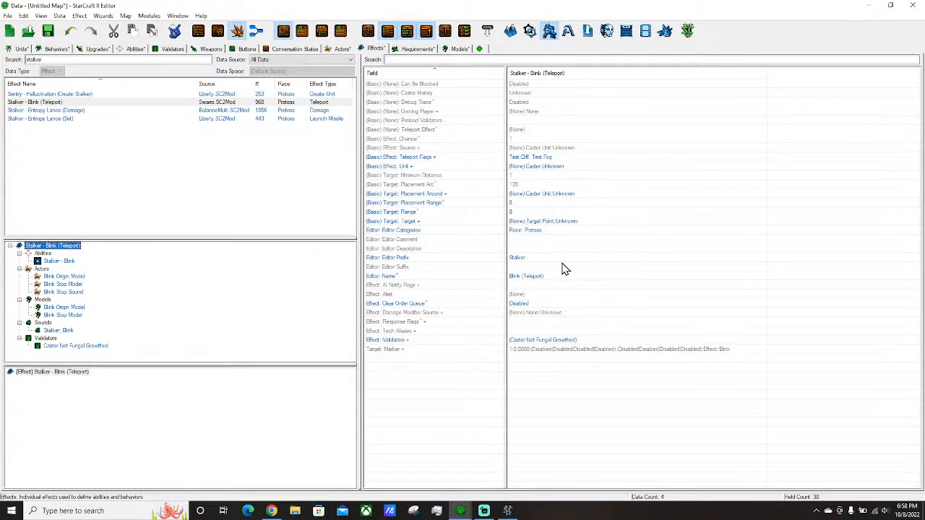
click(535, 239)
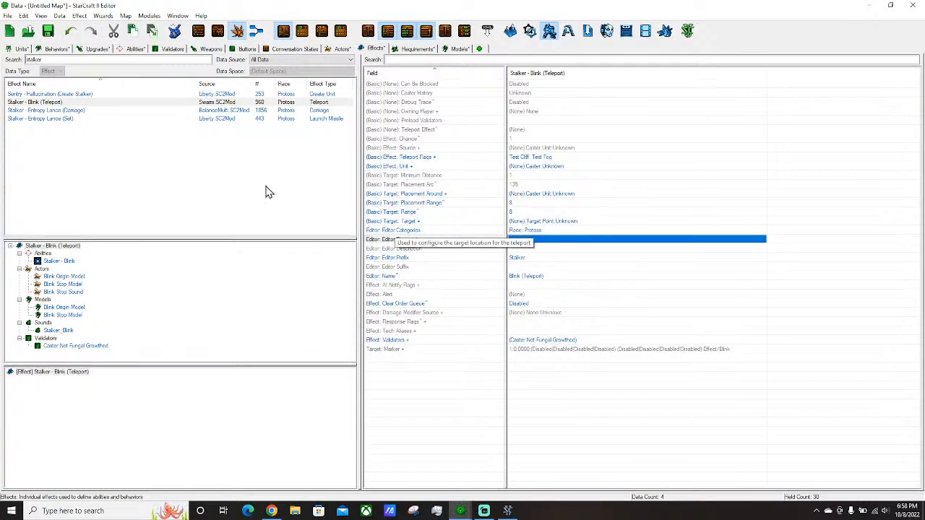
click(34, 103)
click(55, 245)
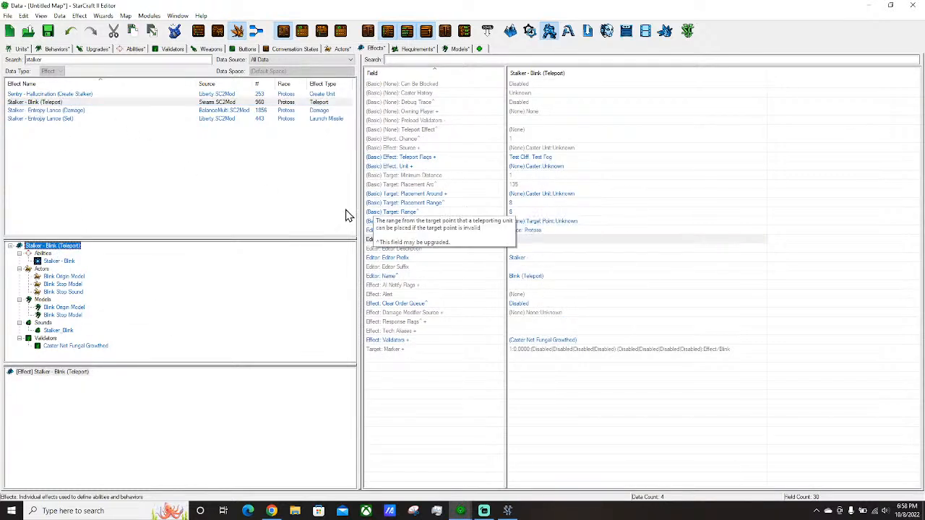
click(75, 263)
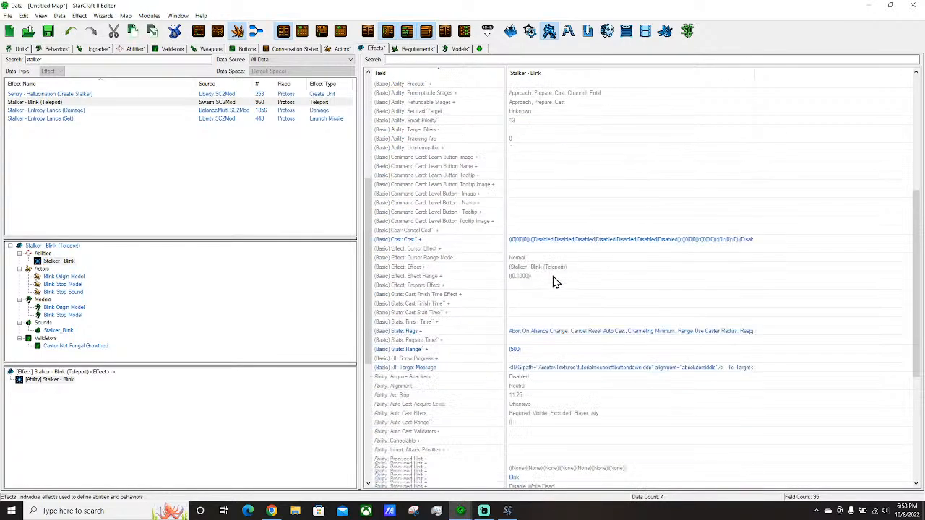
scroll(553, 283, down, 7)
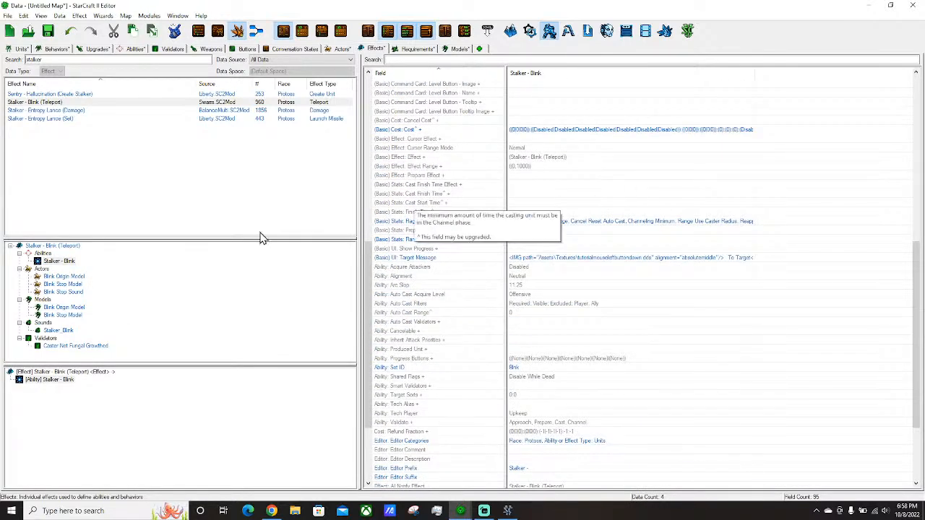
click(51, 263)
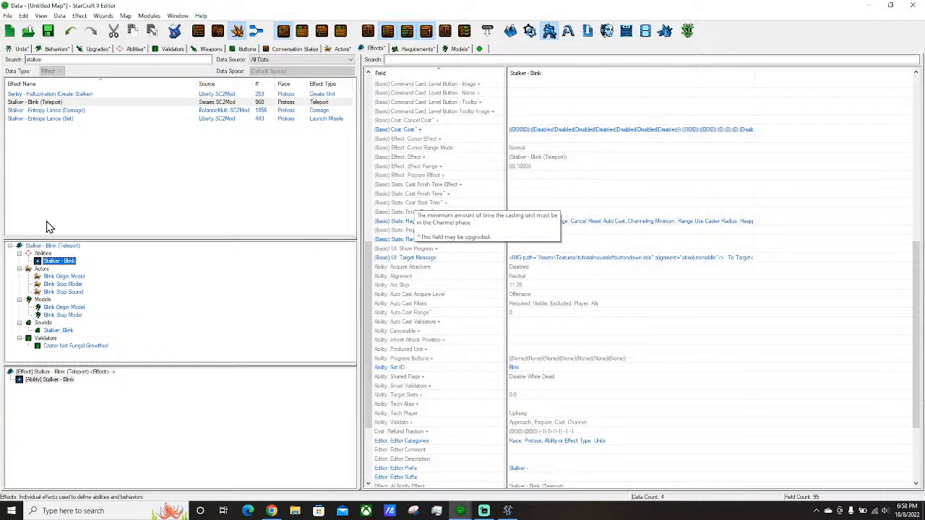
click(44, 246)
click(557, 239)
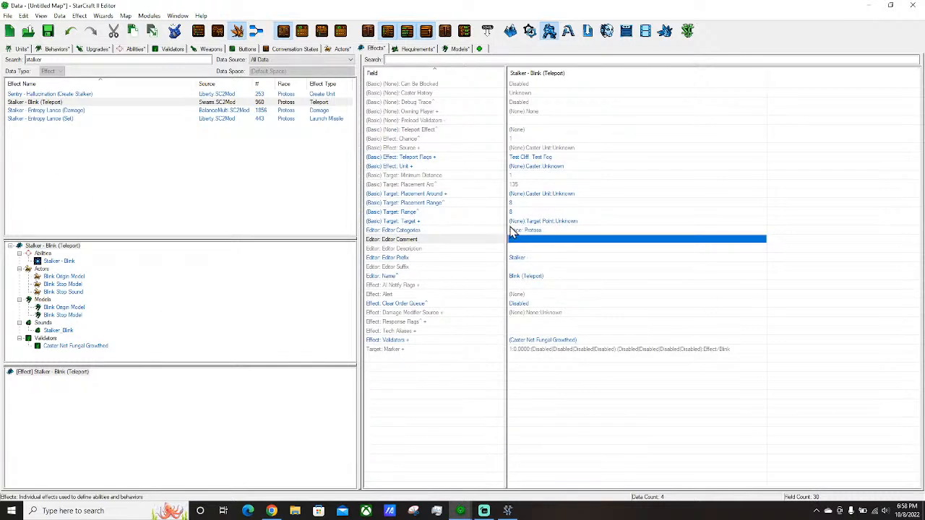
click(555, 222)
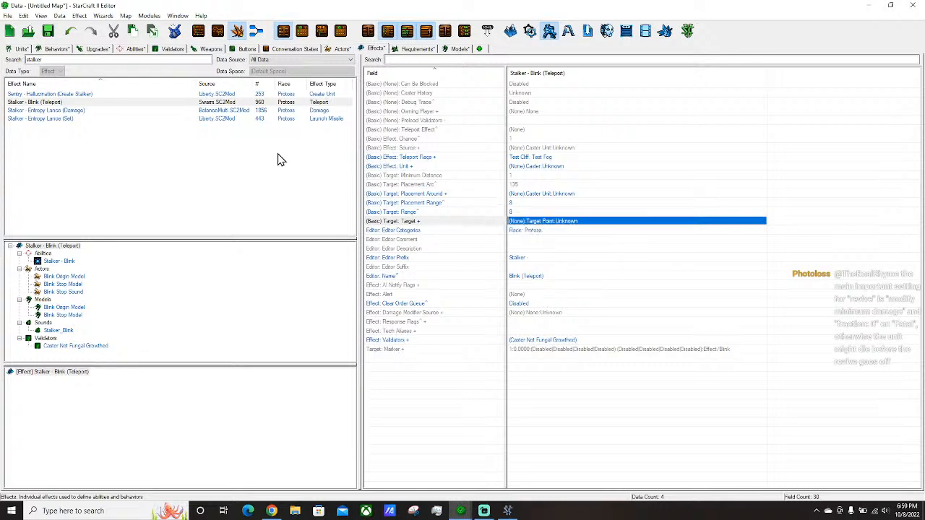
Search the abilities for charg and duplicate the Zealot - Charge ability
click(136, 60)
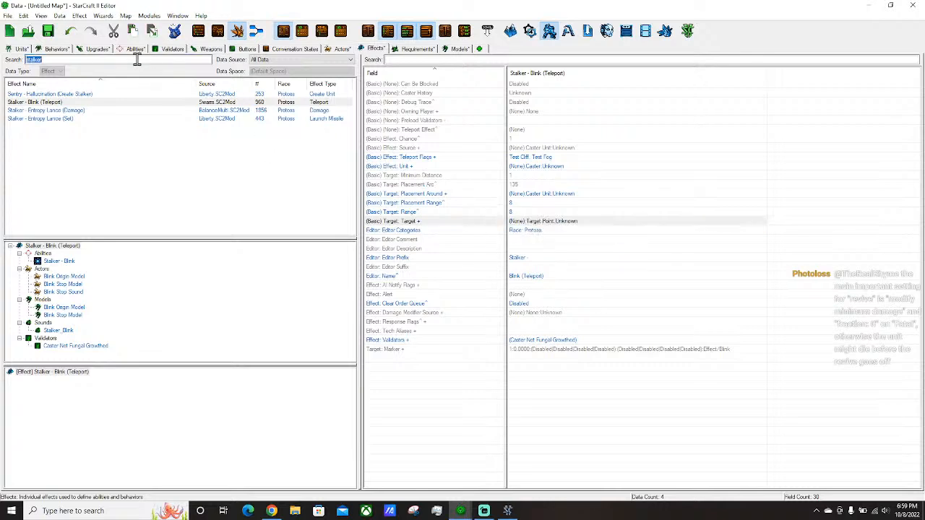
click(67, 48)
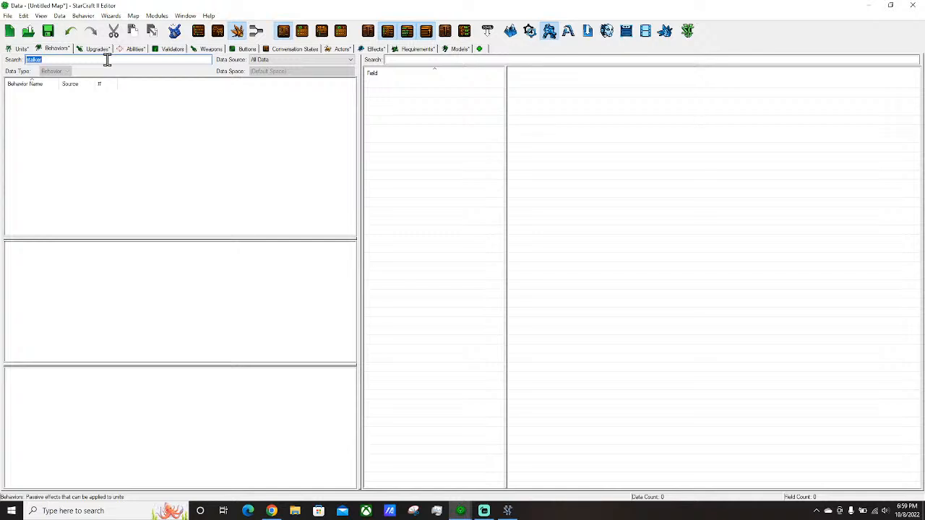
text(charg)
click(135, 48)
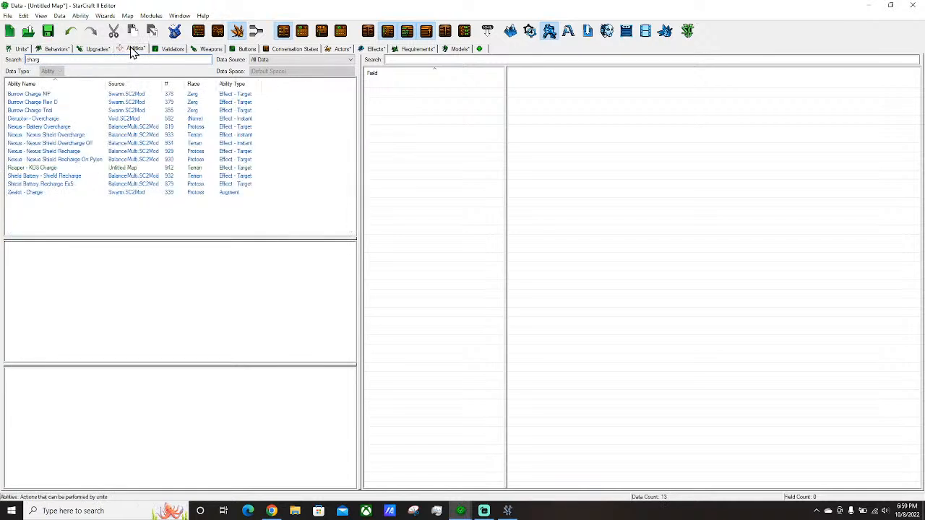
click(34, 193)
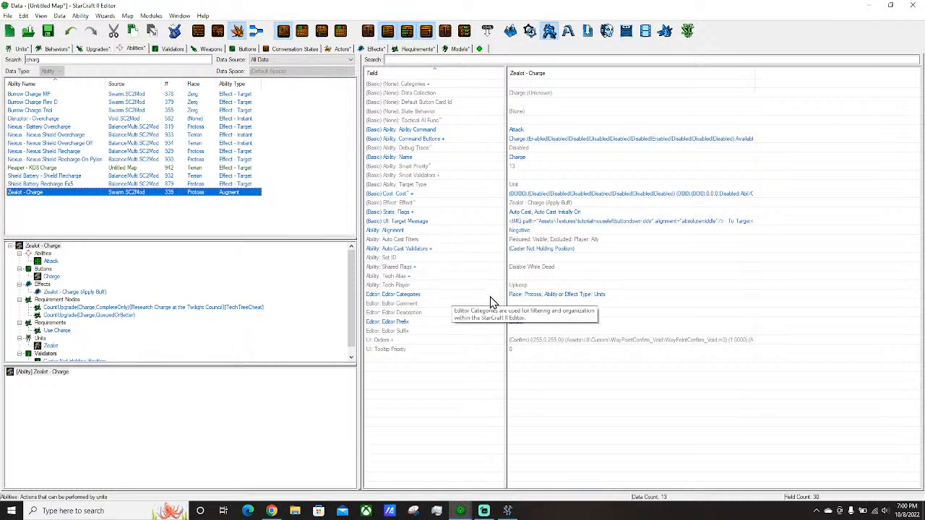
key(ctrl+c)
key(ctrl+v)
Rename the copied Zealot charge ability Marauder Tempest Blast and generate a suggested ID for it
double_click(51, 202)
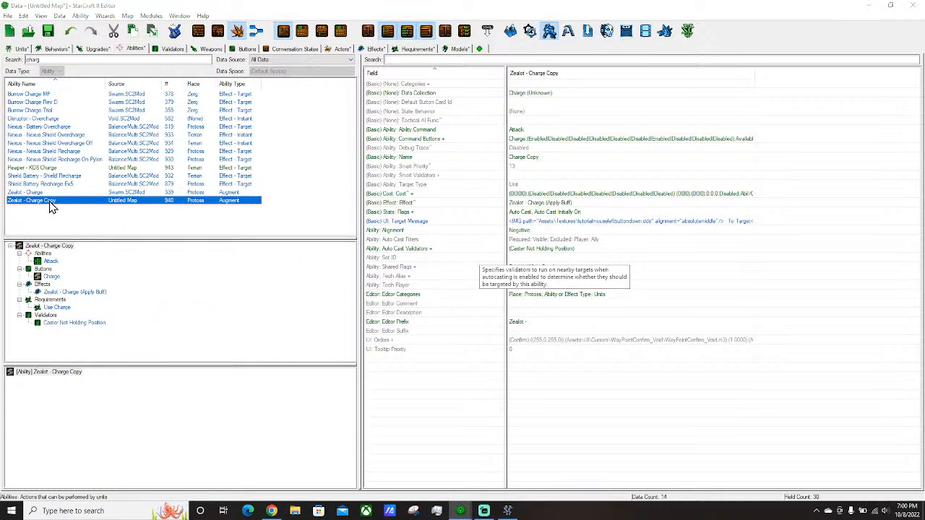
text(Meteode Tempes)
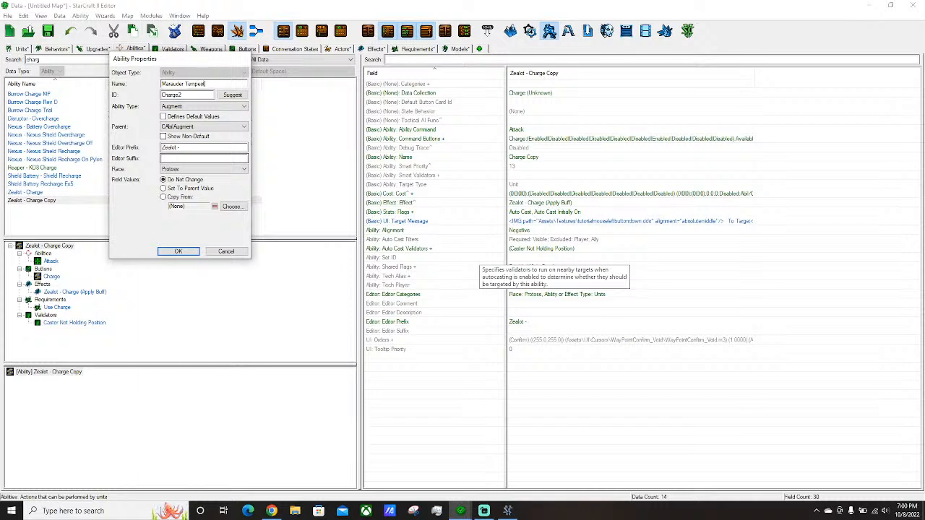
text(t Blast)
click(232, 94)
click(192, 251)
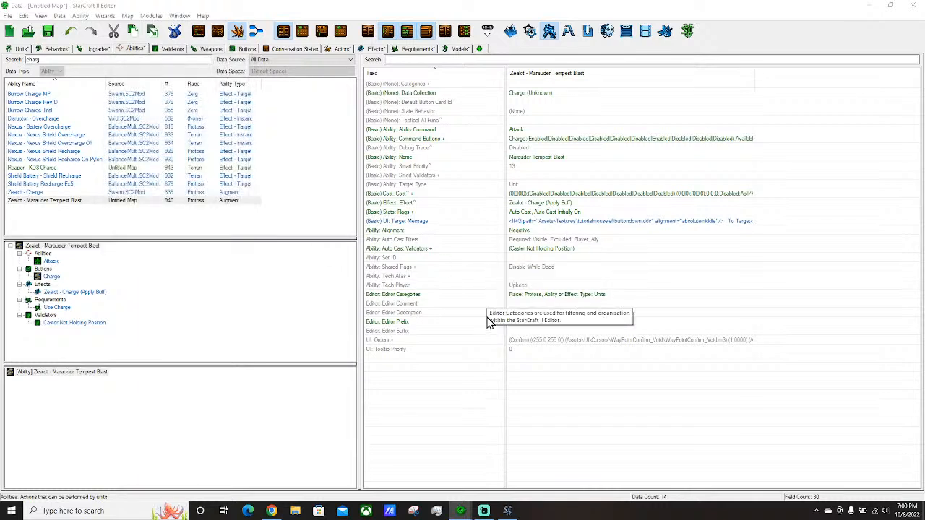
Set the Effect of Marauder Tempest Blast to Tempest Launch Missile (Ground)
click(532, 205)
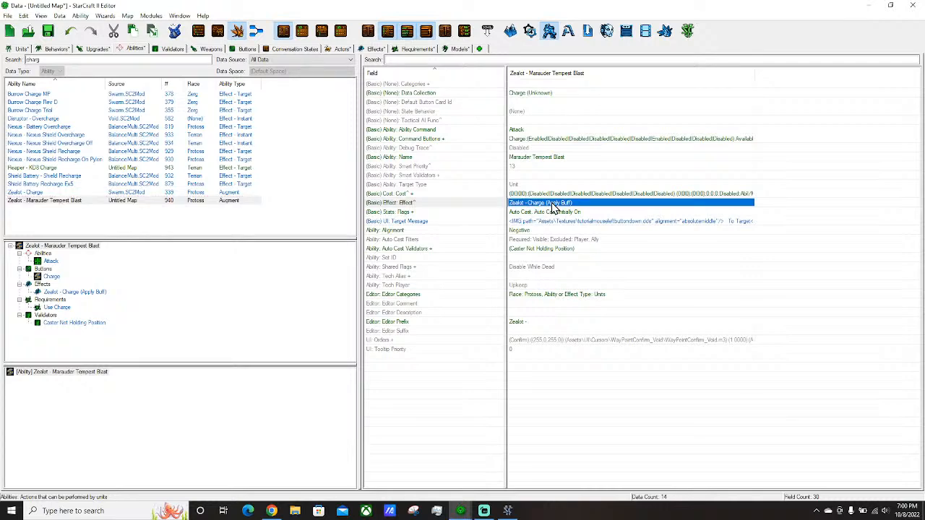
click(580, 368)
double_click(557, 204)
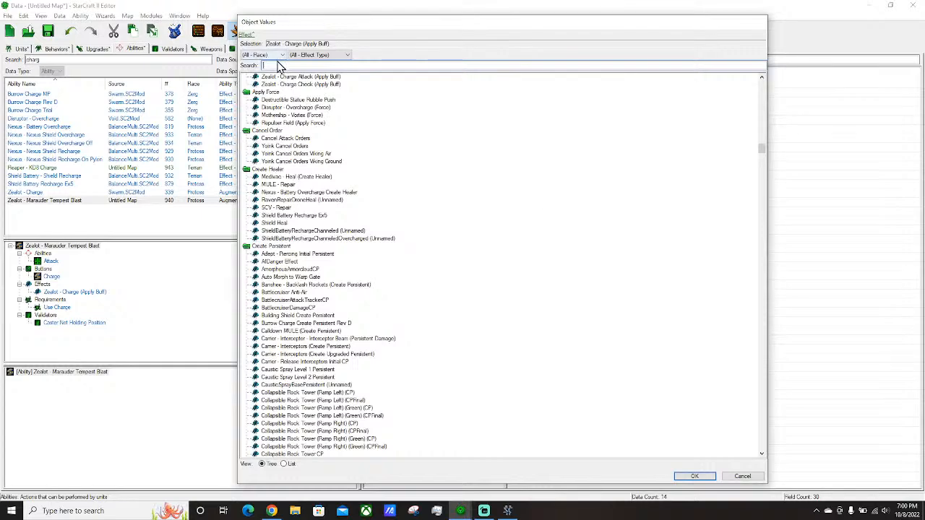
text(tempes)
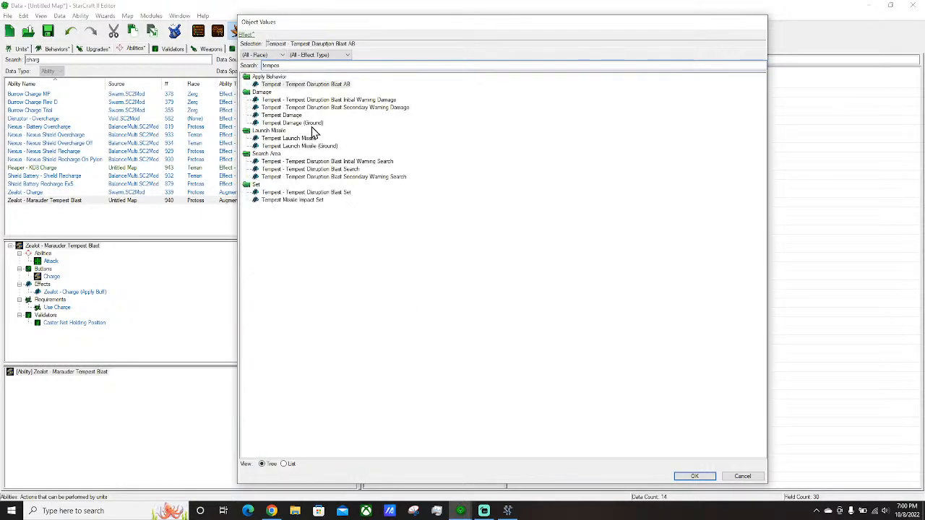
click(315, 146)
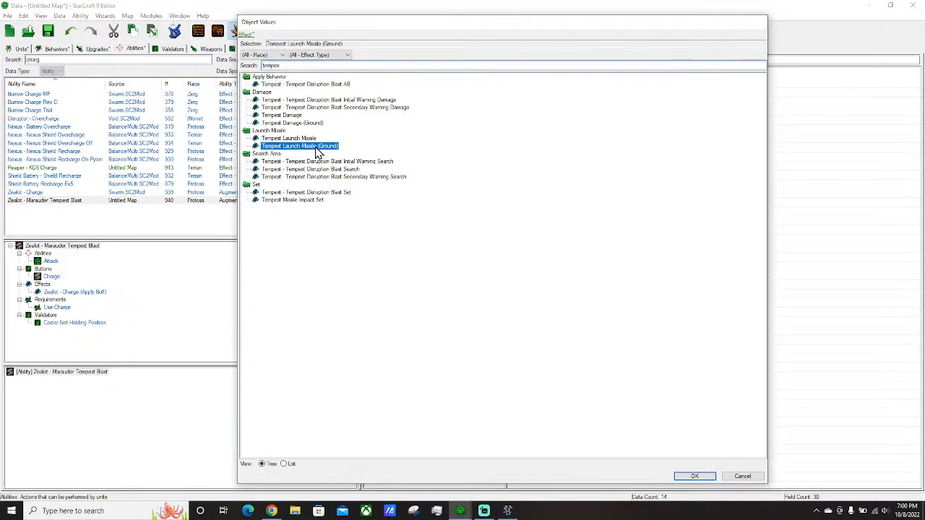
click(694, 476)
click(577, 258)
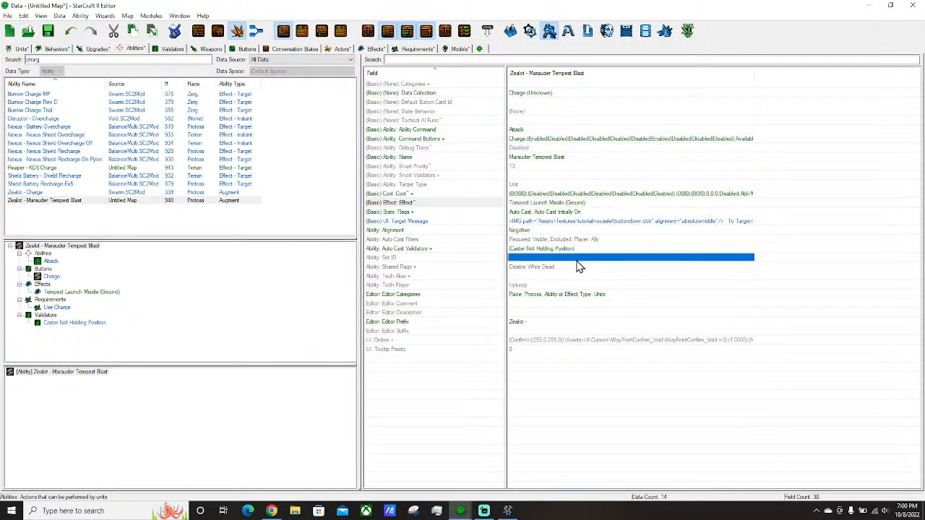
Find the Marauder among the units and add Zealot - Marauder Tempest Blast to its abilities
click(19, 49)
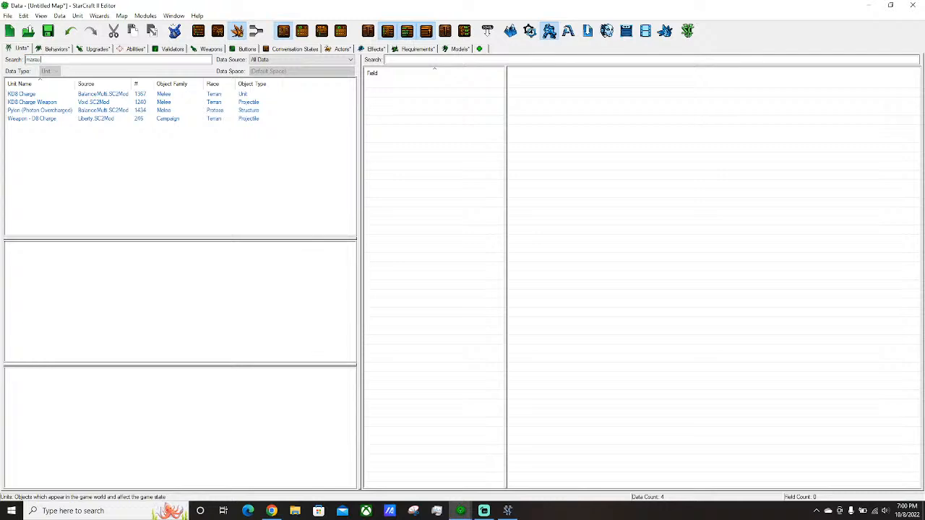
click(33, 102)
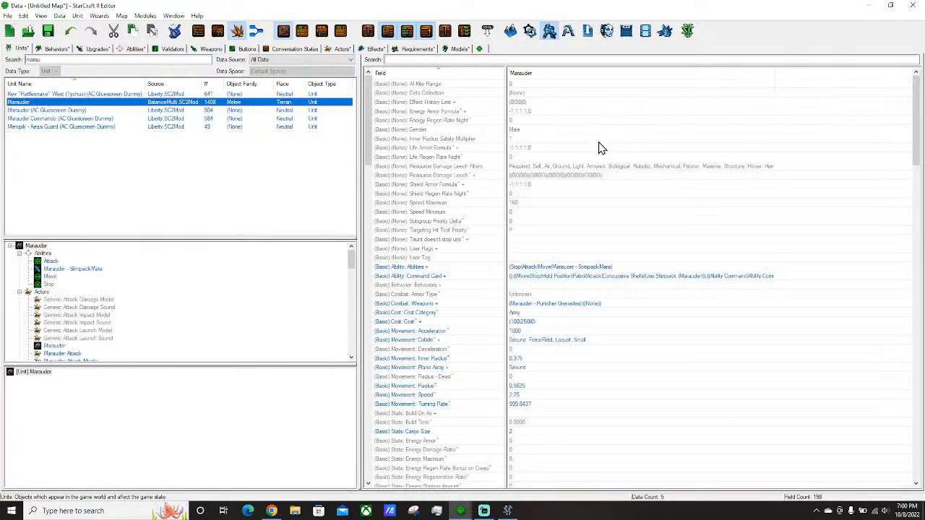
click(535, 267)
double_click(527, 266)
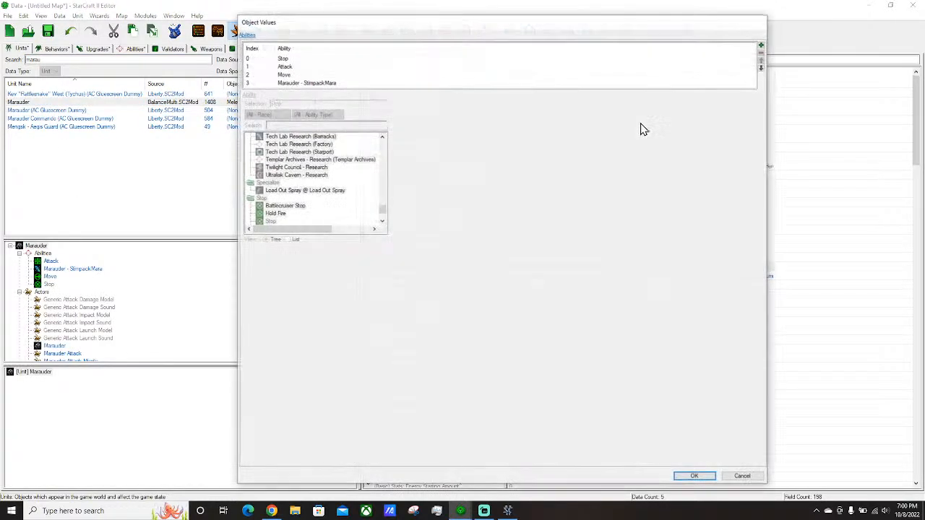
click(761, 45)
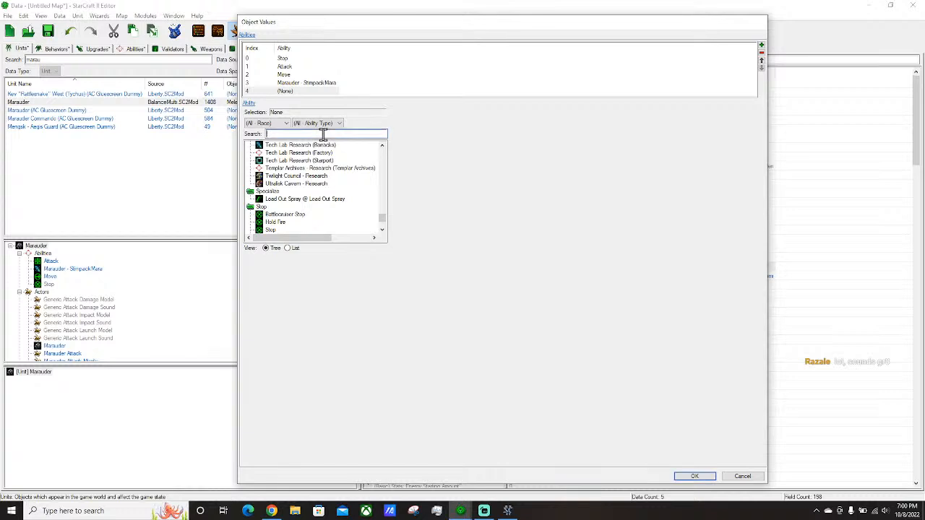
text(zeal)
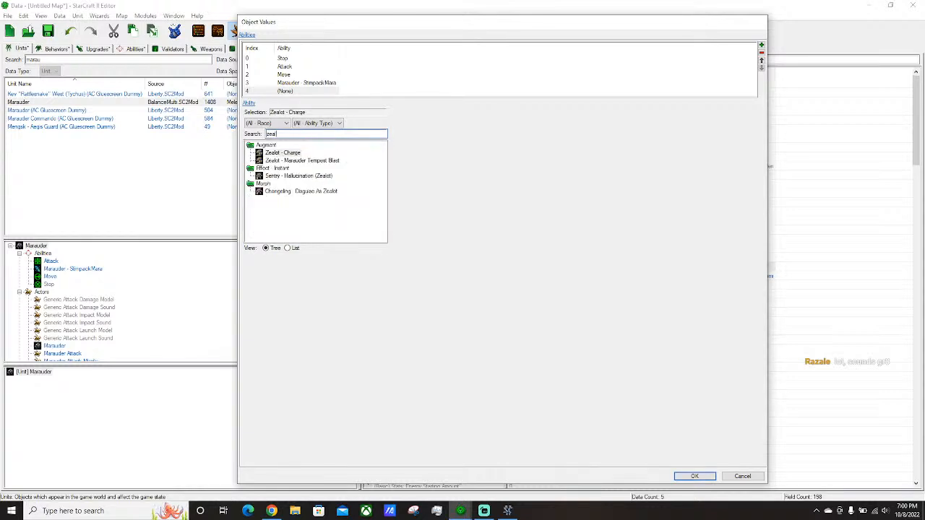
click(311, 161)
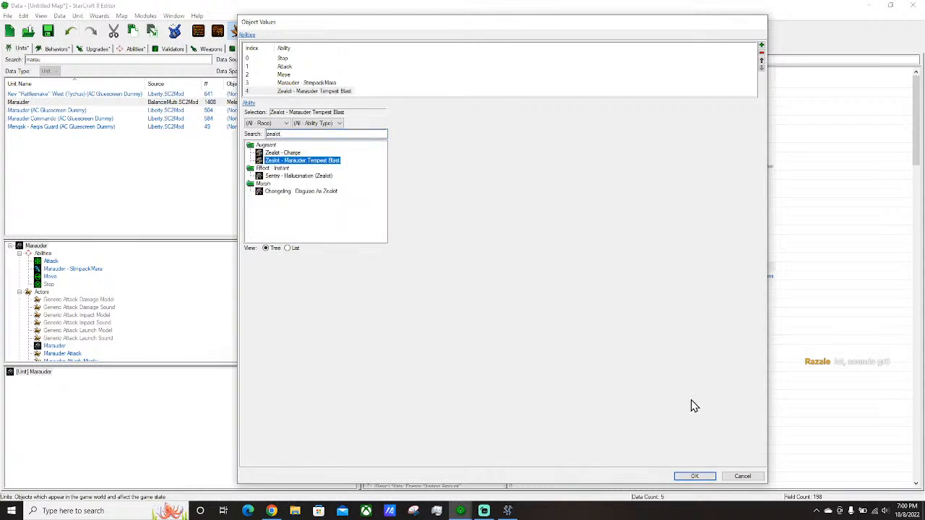
click(695, 476)
Add the Disruptor - Purification Nova button to the empty slot beside Concussive Shells on the Marauder's command card
double_click(529, 276)
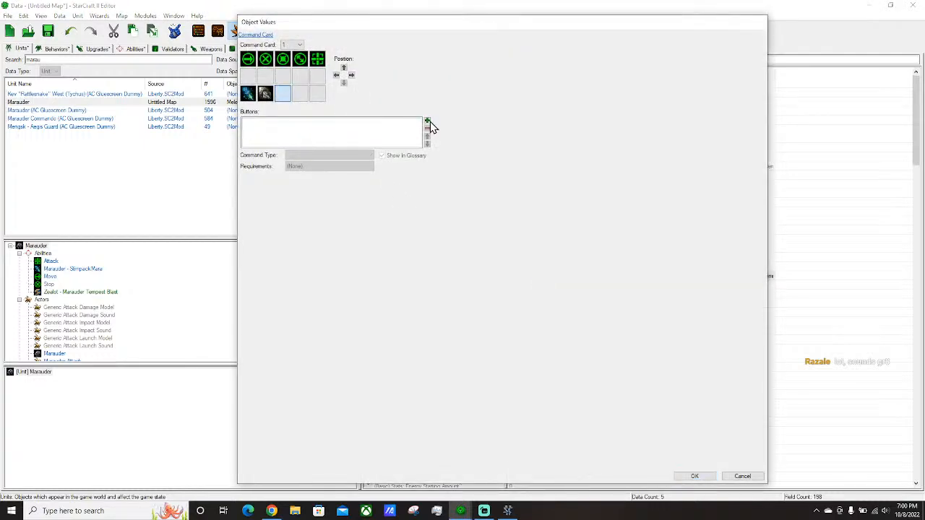
click(427, 121)
text(marau)
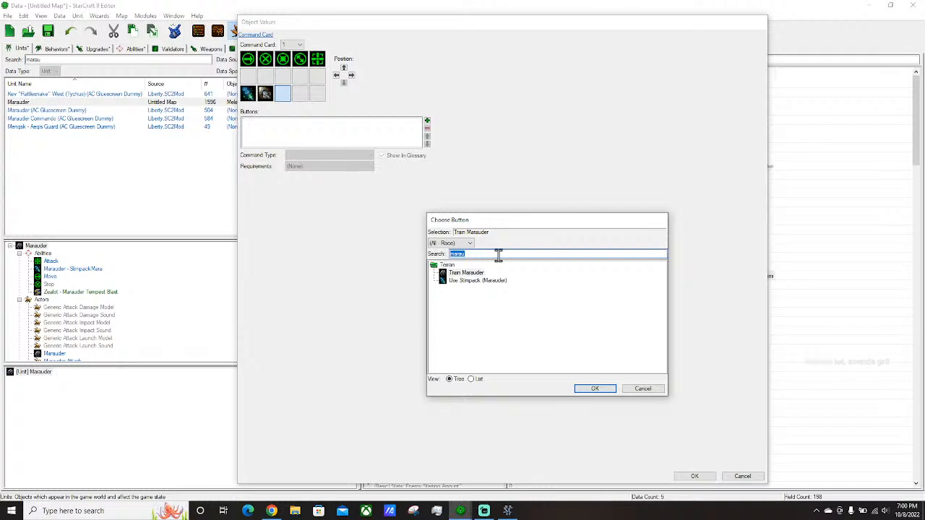
text(pu)
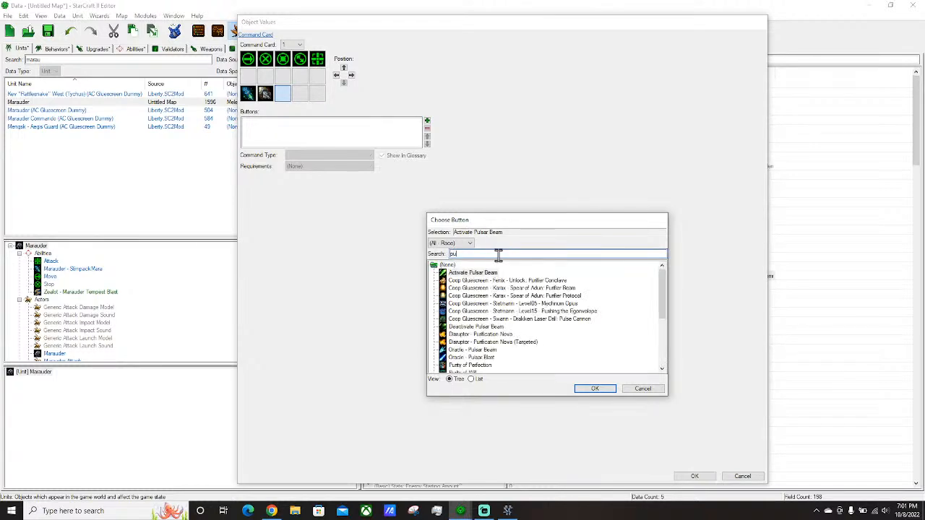
text(rific)
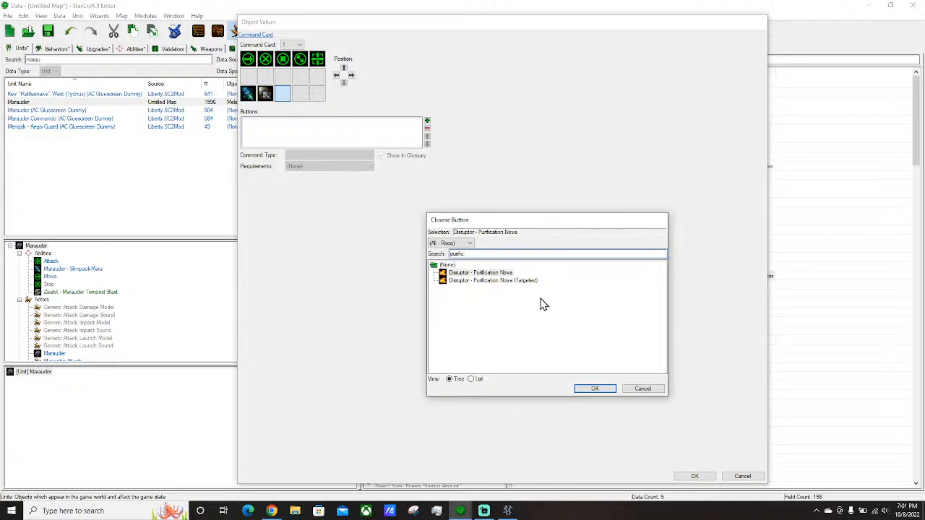
key(Return)
Make the Purification Nova button an Ability Command for Zealot - Marauder Tempest Blast and accept the command card
click(300, 157)
click(307, 164)
click(307, 167)
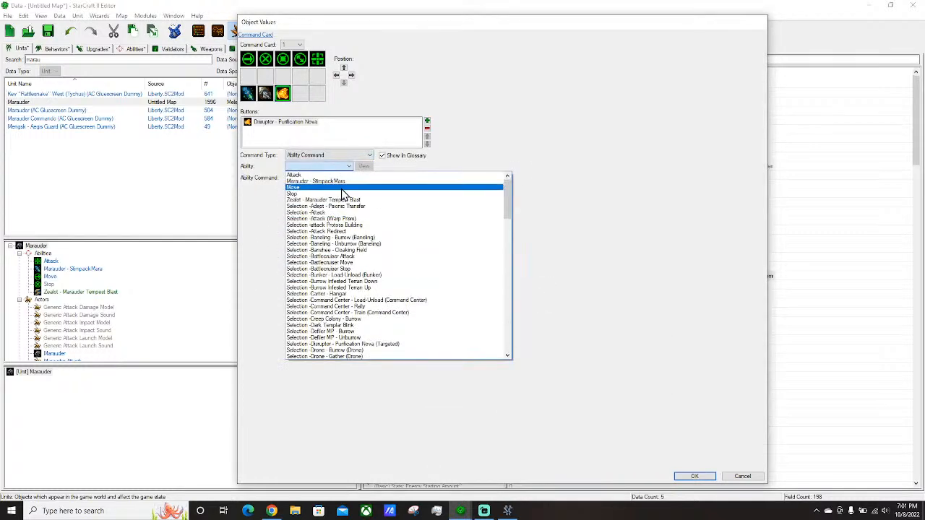
click(340, 186)
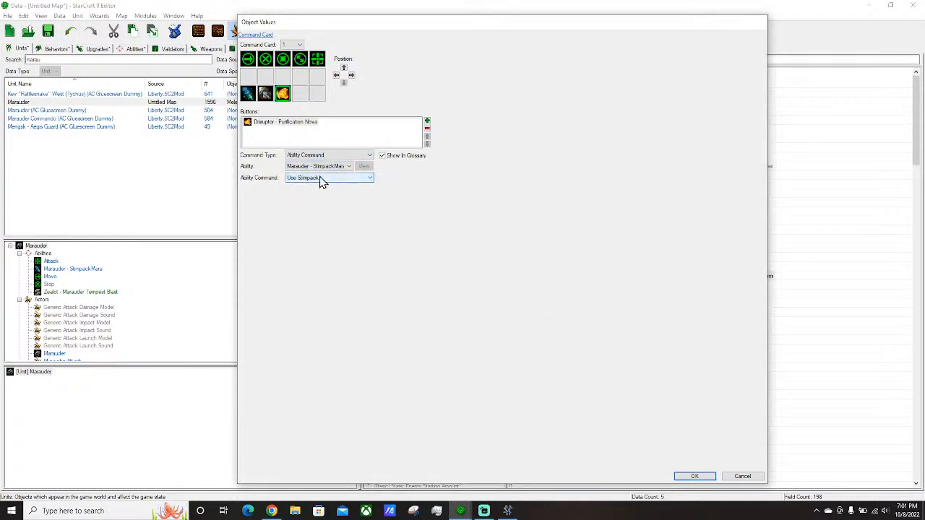
click(323, 167)
click(318, 183)
click(693, 477)
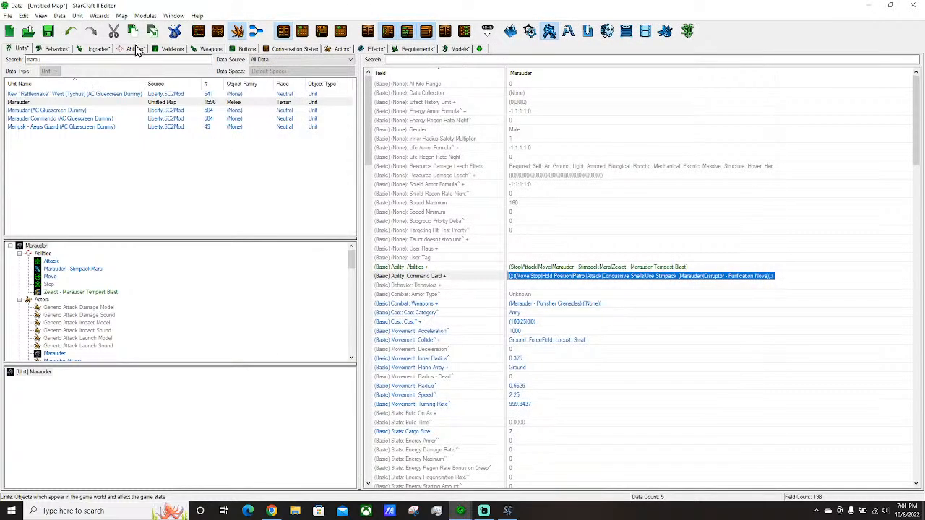
Reset the Auto Cast Validators of Marauder Tempest Blast to the CAbilAugment parent value
click(79, 292)
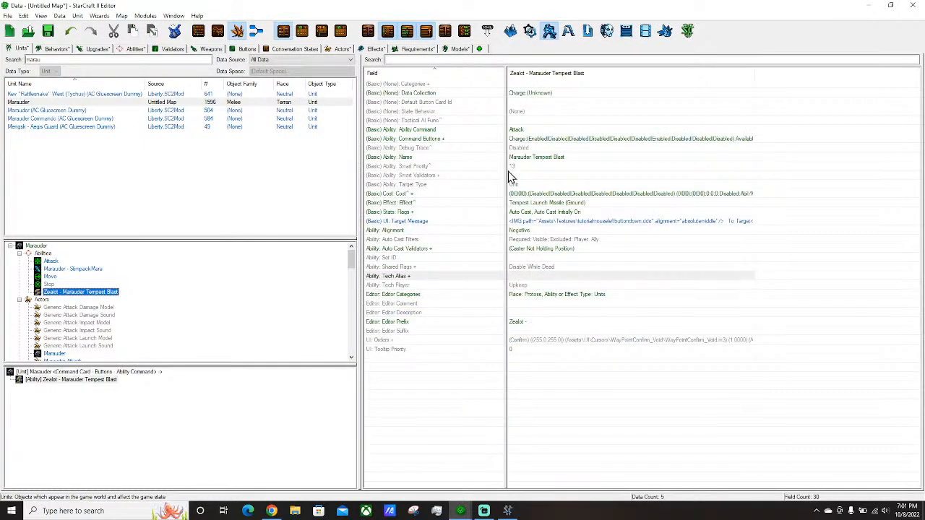
click(537, 249)
right_click(534, 249)
mouse_move(582, 289)
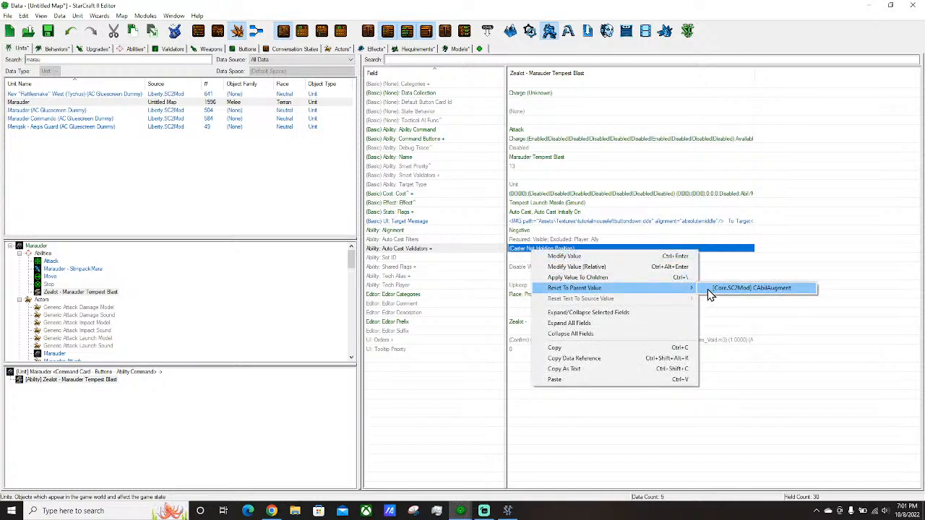
click(711, 288)
click(557, 322)
click(581, 275)
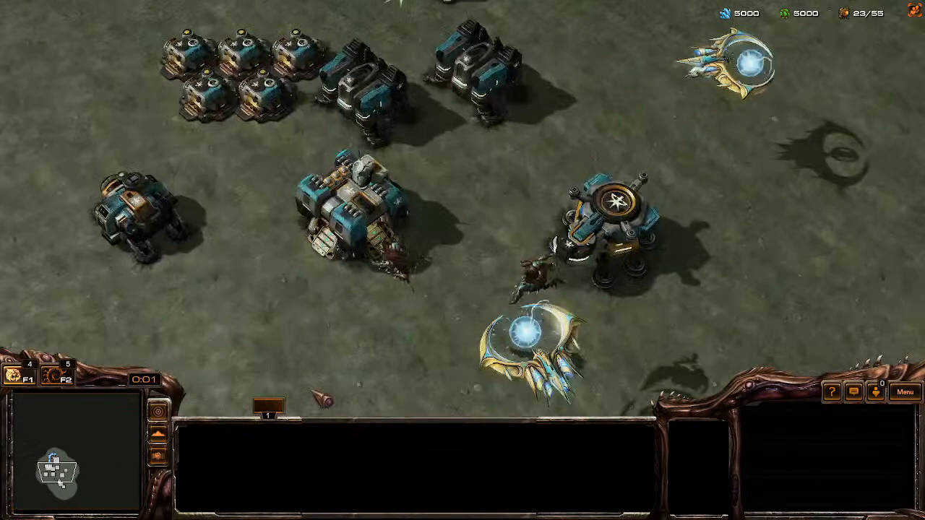
In the test game, build a Tech Lab on each of the two Barracks
double_click(479, 74)
right_click(500, 231)
key(z)
key(z)
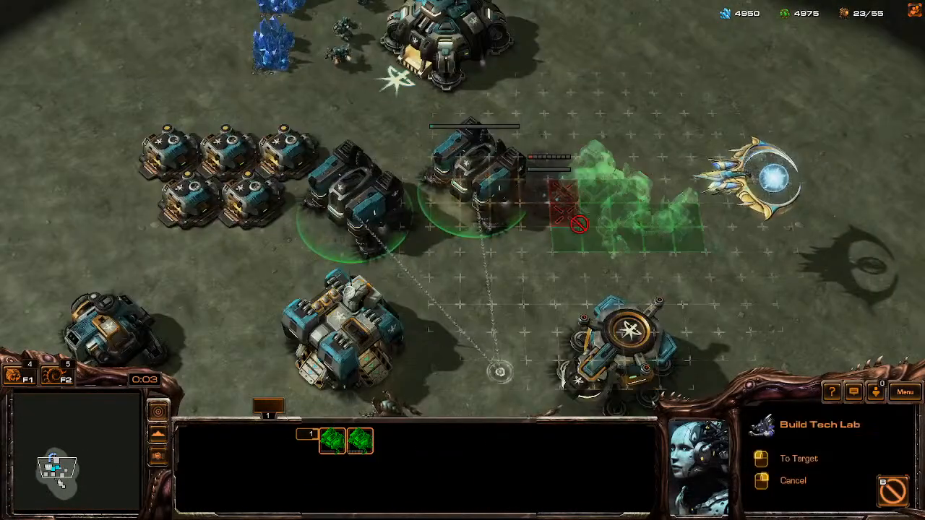
right_click(590, 223)
click(367, 209)
key(z)
click(359, 255)
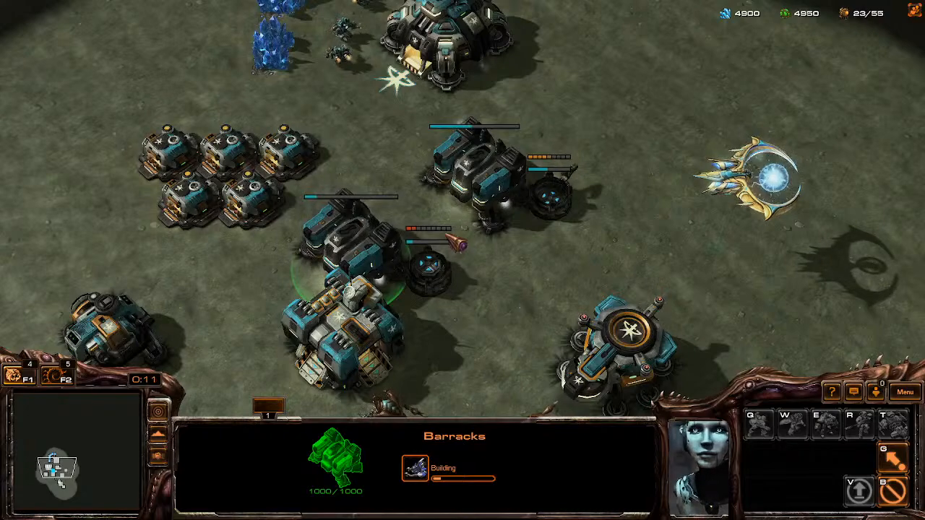
Assign both Barracks to control group 5, train two Marauders and move them out to check their command card
shift+click(458, 177)
key(ctrl+5)
right_click(512, 383)
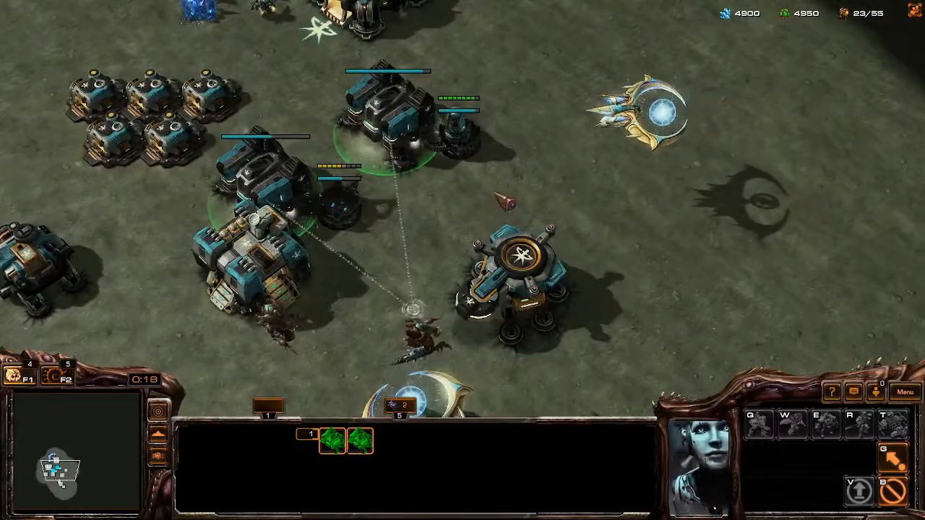
key(e)
key(e)
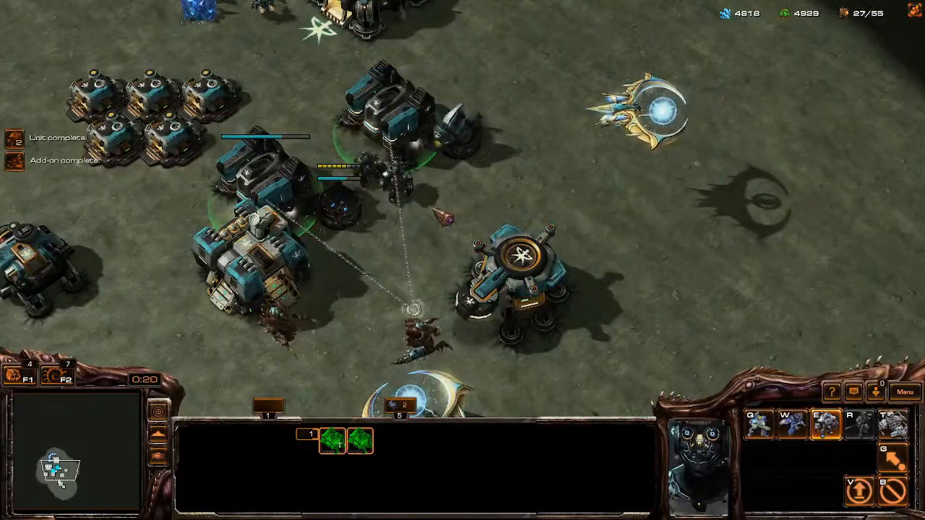
click(421, 230)
double_click(413, 260)
right_click(332, 187)
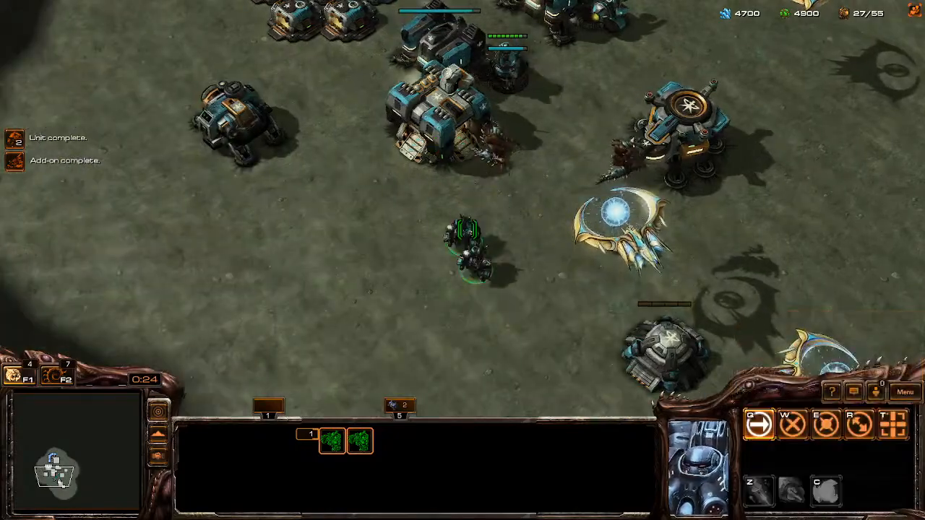
Return to the data editor and remove the Use Charge requirement from the command button of Marauder Tempest Blast
key(alt+Tab)
click(133, 49)
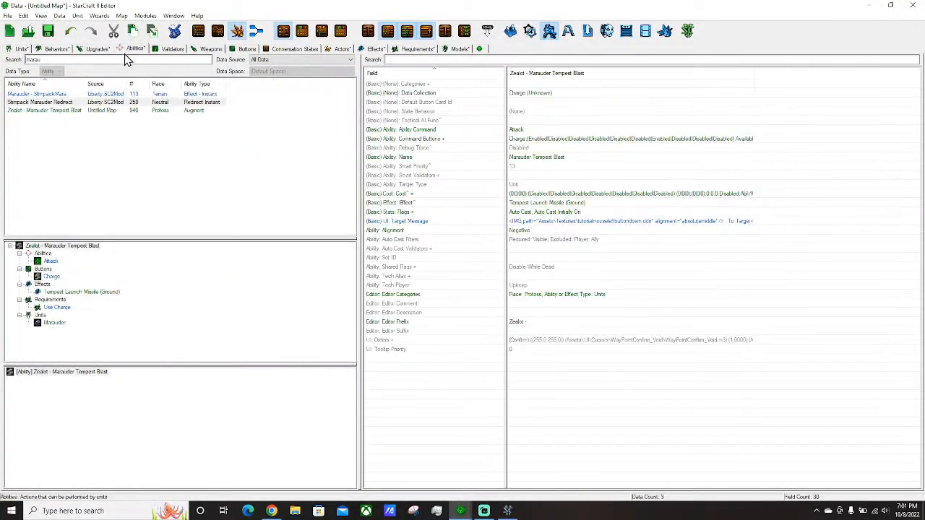
click(547, 203)
click(560, 194)
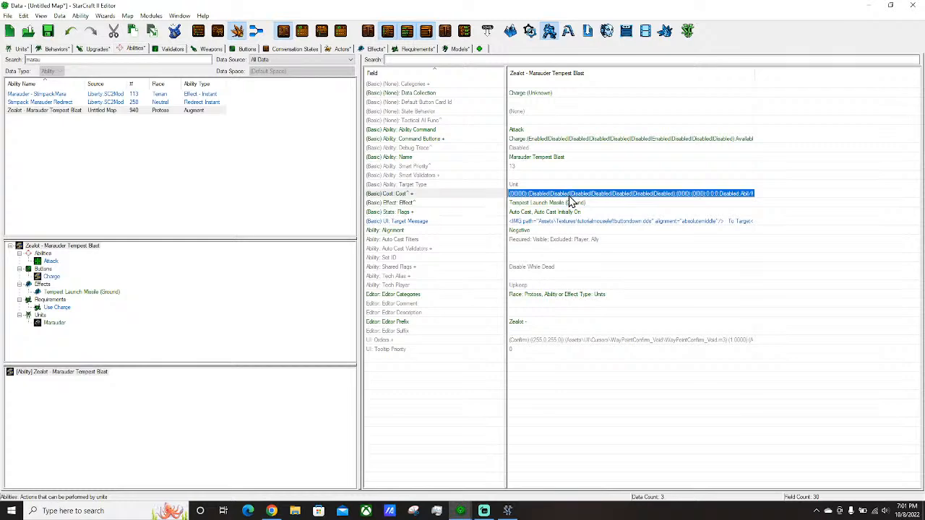
double_click(563, 195)
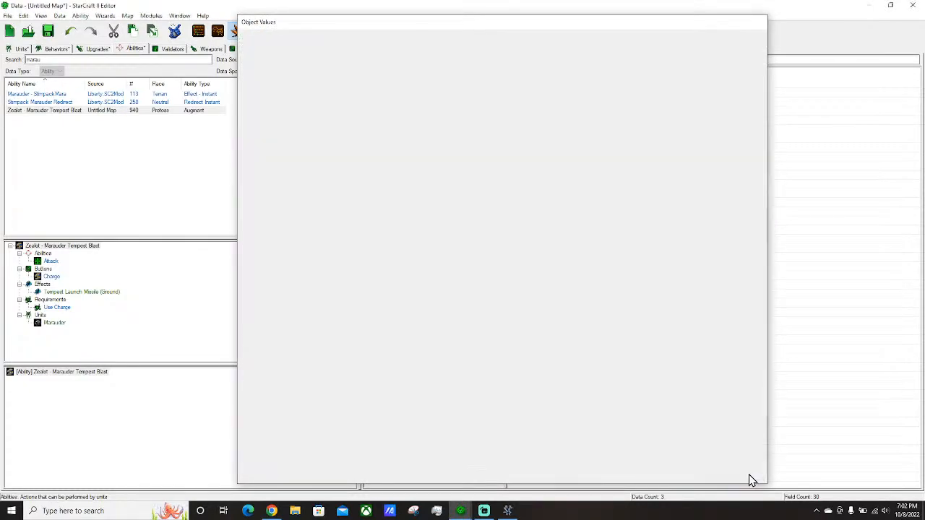
click(742, 476)
click(532, 140)
double_click(533, 140)
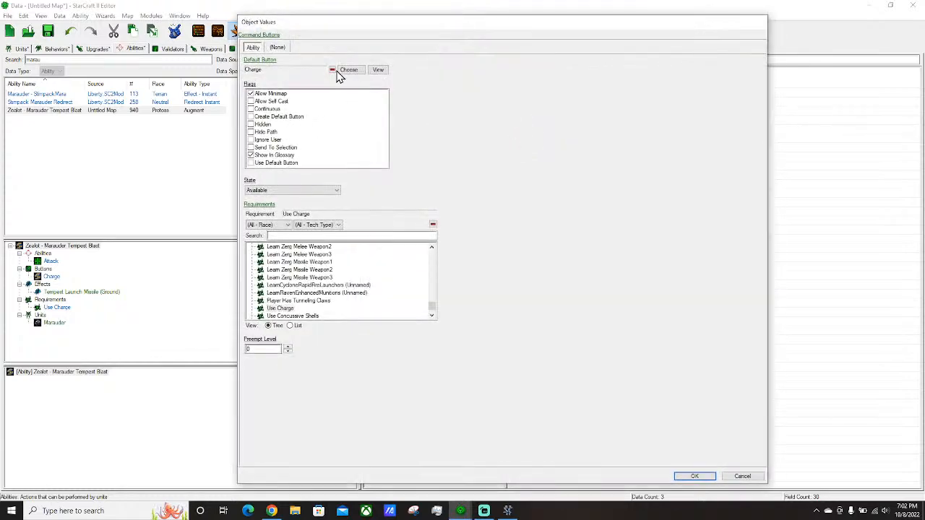
click(702, 477)
Launch the map test again and start Tech Labs on the Barracks
click(687, 34)
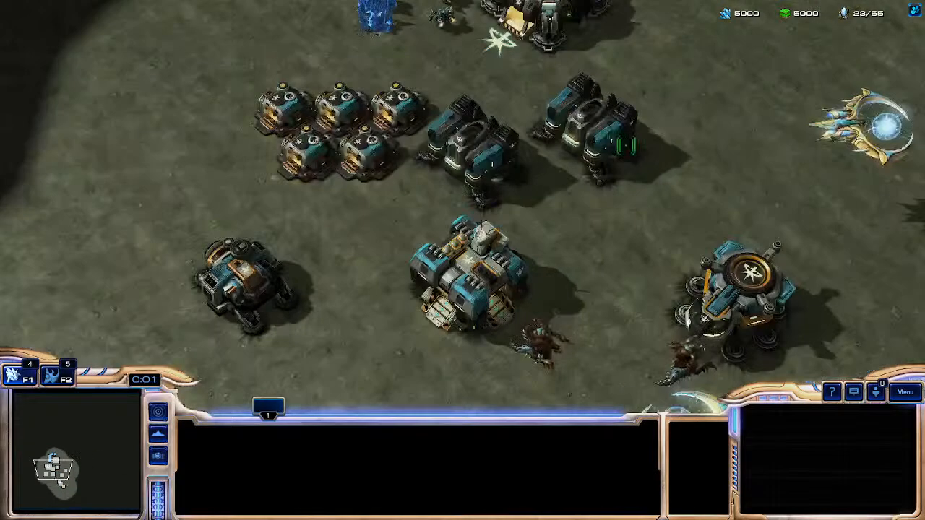
click(584, 136)
key(z)
click(759, 491)
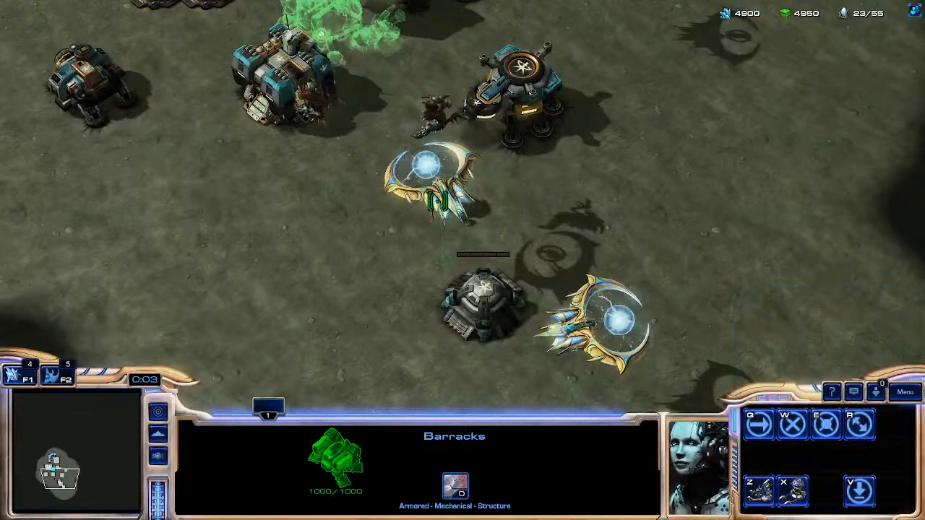
Select the two Tempests near the dark bunker and test moving them around and patrolling
drag(382, 138, 693, 390)
right_click(469, 248)
right_click(414, 254)
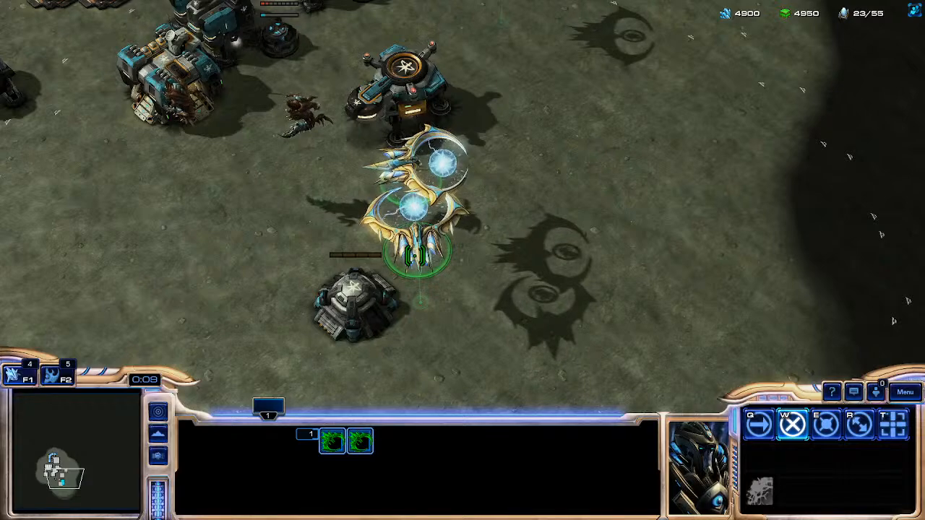
right_click(518, 255)
right_click(533, 258)
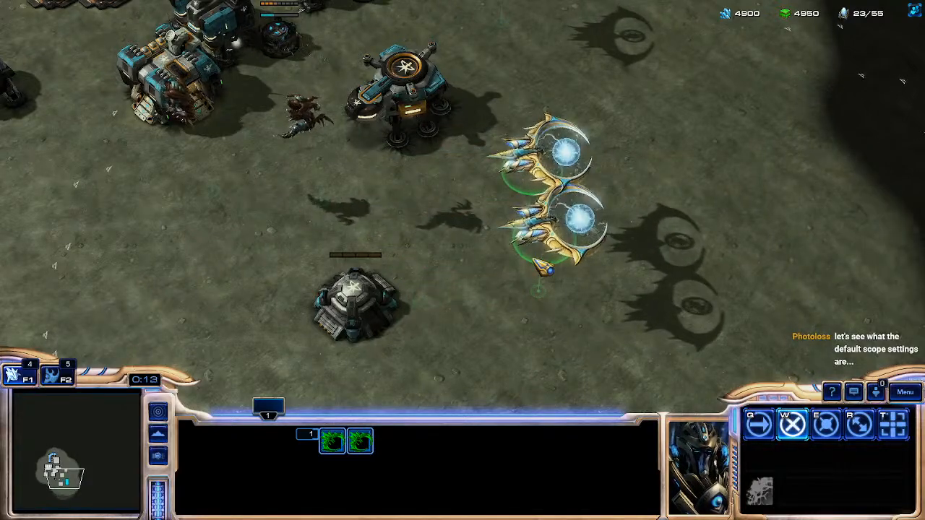
right_click(541, 264)
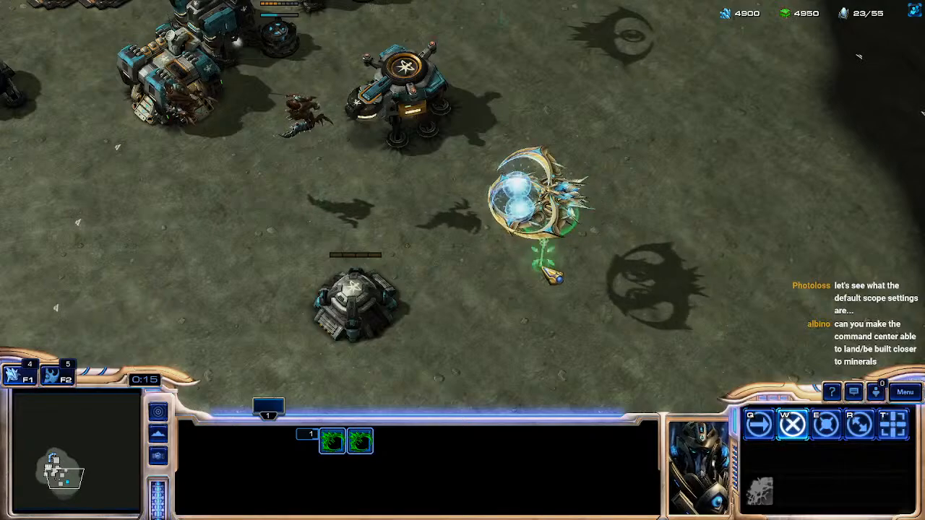
key(r)
click(465, 256)
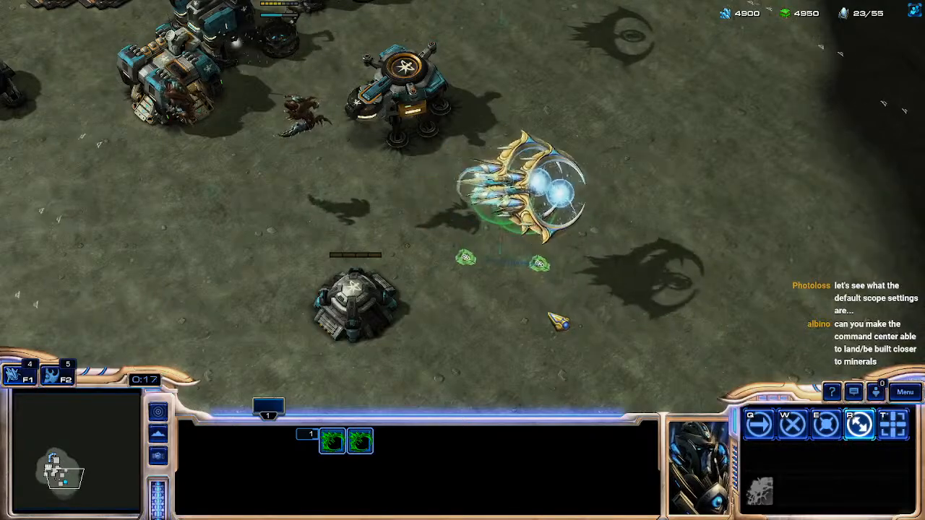
Select both Barracks, set their rally point in the open ground and train two Marauders
middle_drag(547, 316, 558, 165)
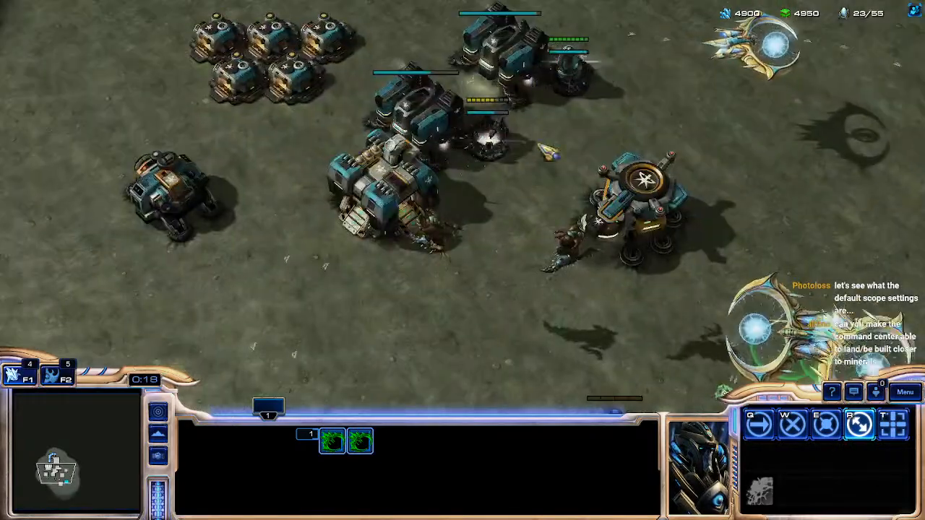
double_click(504, 54)
right_click(565, 280)
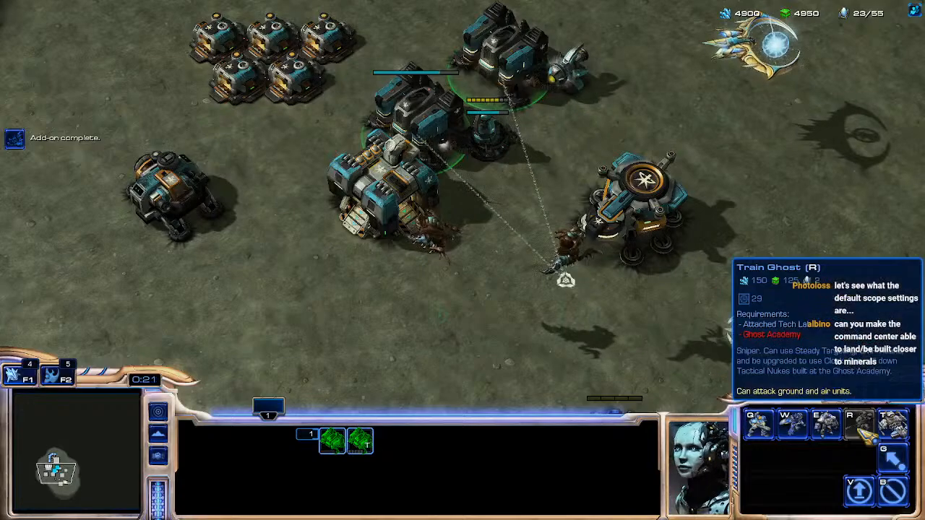
double_click(827, 426)
Order the Marauders to attack nearby structures to test the Tempest Blast ability and its autocast button
double_click(531, 143)
key(t)
click(410, 197)
right_click(485, 347)
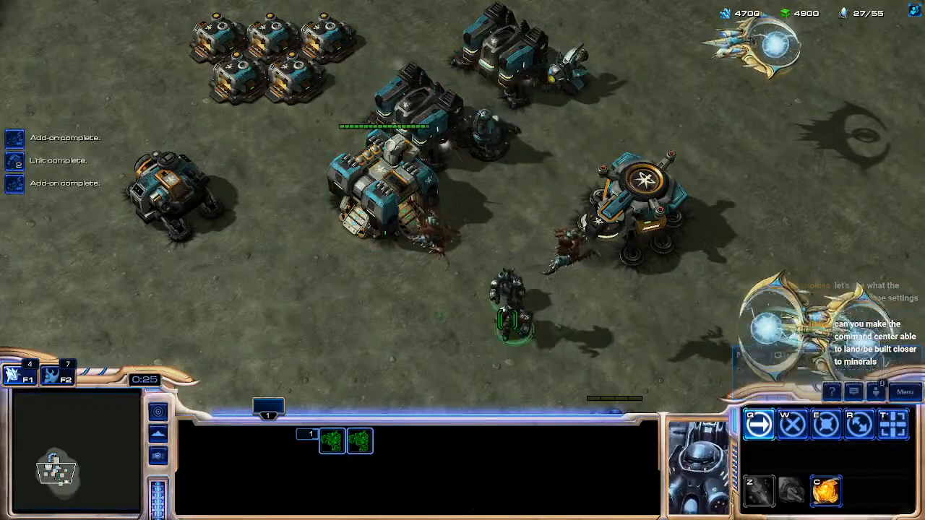
click(507, 320)
key(t)
click(610, 219)
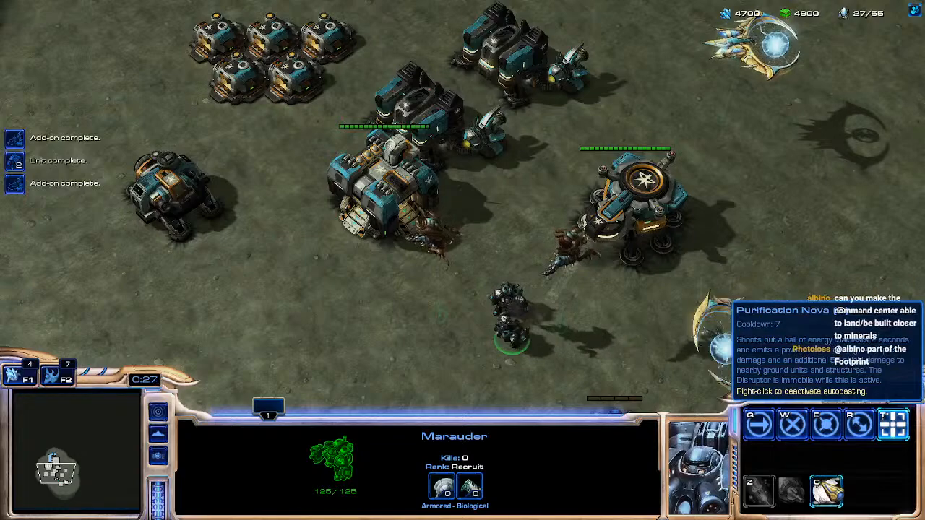
Cast the Marauder's Purification Nova ability at a nearby structure, and move both Marauders into the open ground between the buildings
click(828, 491)
click(623, 232)
right_click(619, 290)
right_click(518, 325)
drag(578, 173, 426, 256)
right_click(353, 173)
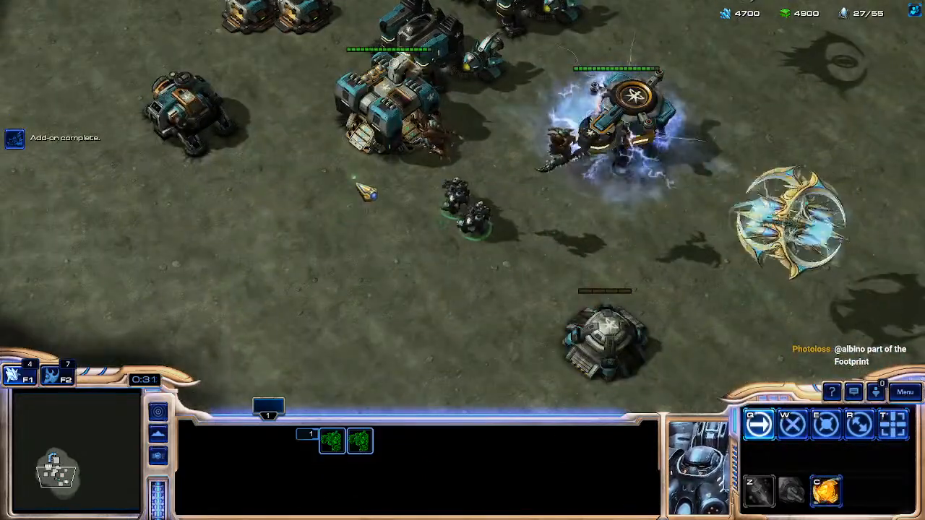
Move the two Marauders past the central structure and order them to attack along the way
key(t)
click(356, 189)
right_click(352, 284)
right_click(291, 203)
key(t)
click(219, 220)
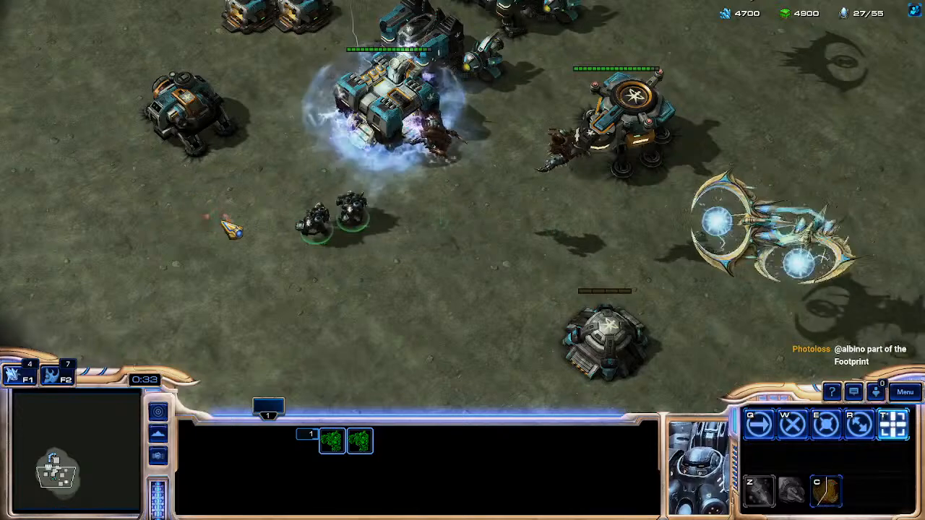
Send the two Marauders to the structure below the supply depots with repeated attack orders
click(485, 213)
drag(497, 218, 393, 188)
right_click(450, 151)
key(t)
click(464, 90)
key(t)
click(506, 224)
key(t)
click(493, 336)
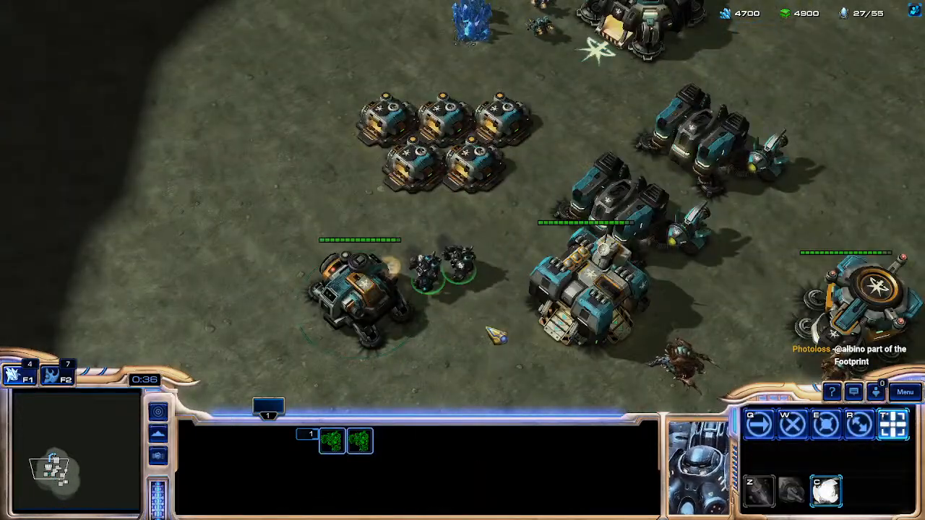
Have the Marauders attack the structure below the supply depots and cast their blast ability on it
key(t)
click(304, 284)
key(c)
click(407, 366)
right_click(402, 365)
key(c)
click(363, 310)
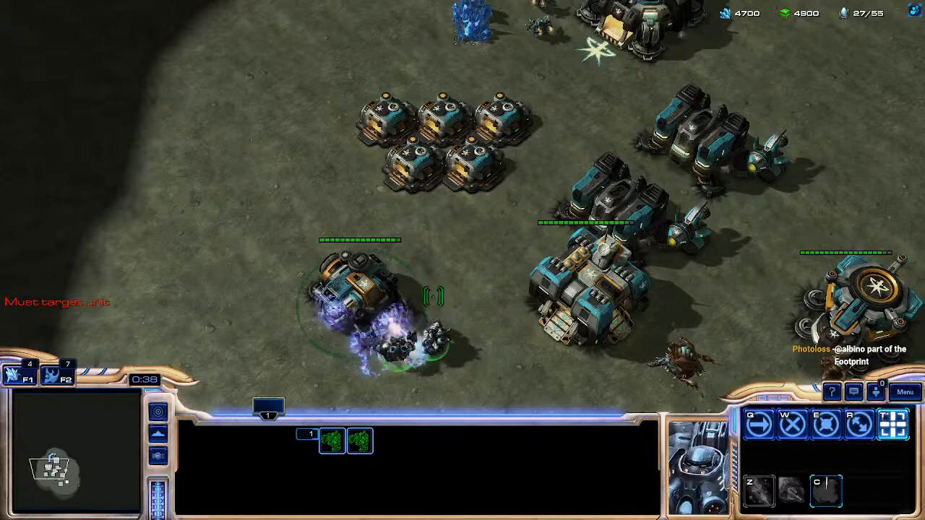
key(t)
click(516, 191)
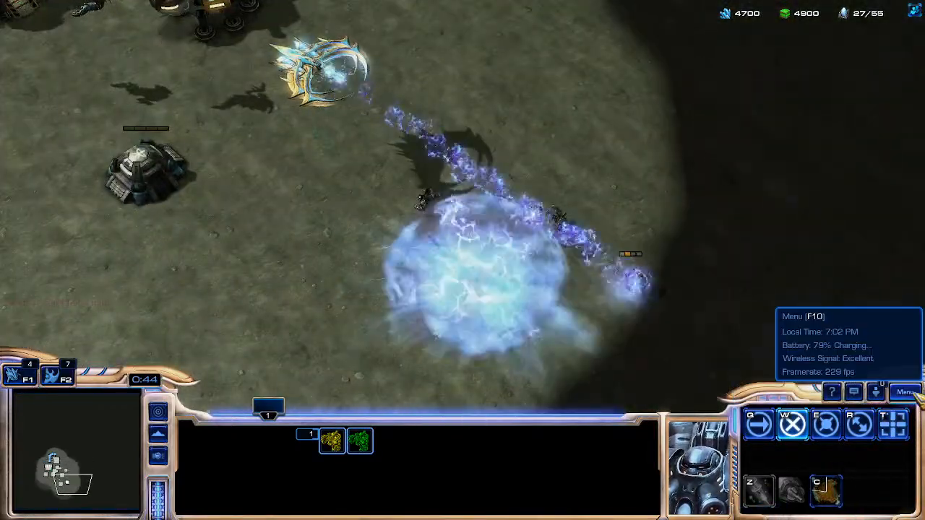
Return to the Data editor and find the Command Center unit by searching for "comm"
click(905, 391)
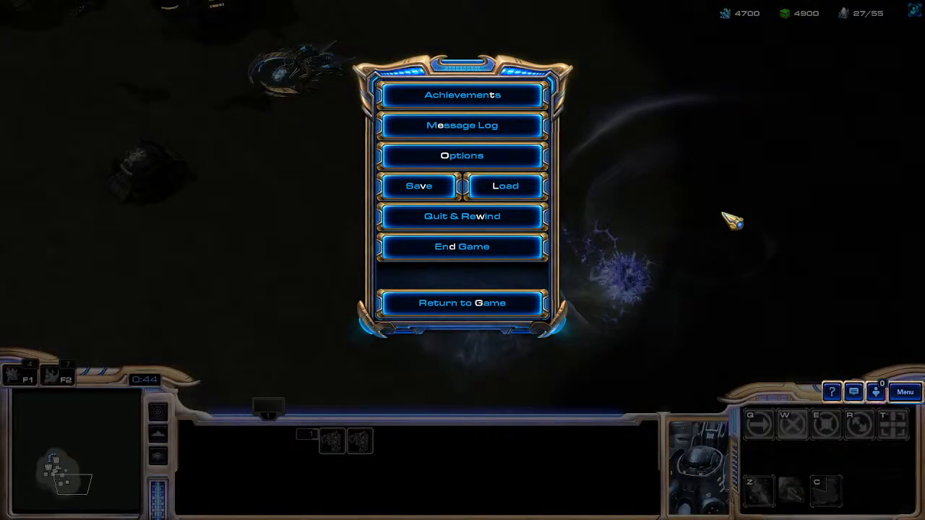
key(alt+Tab)
click(104, 62)
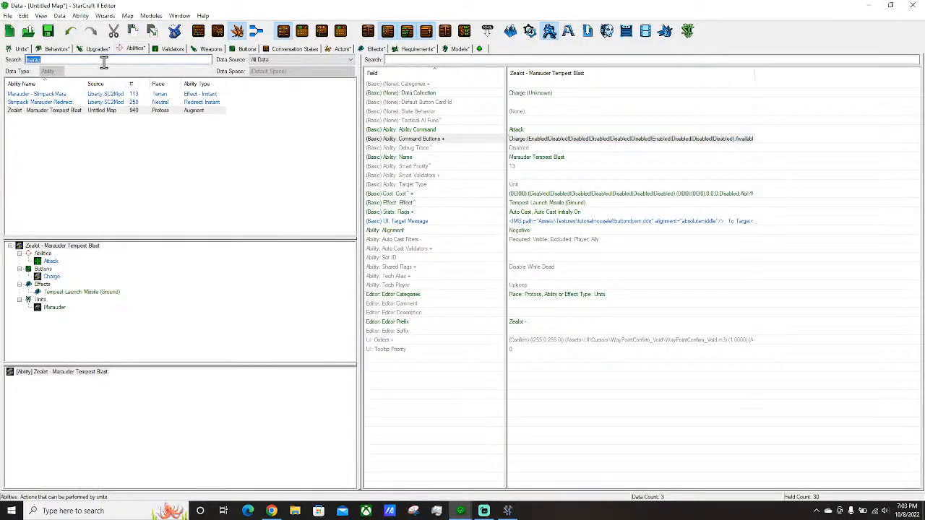
click(16, 48)
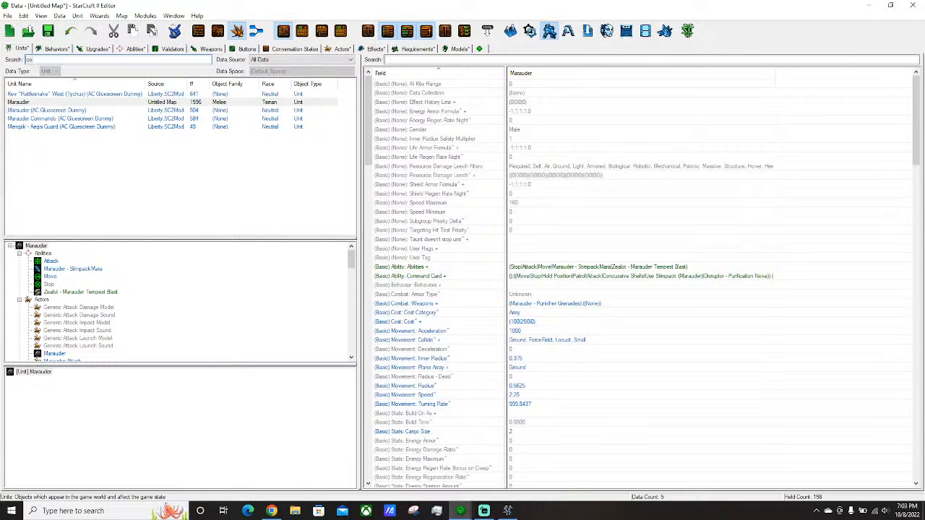
click(33, 127)
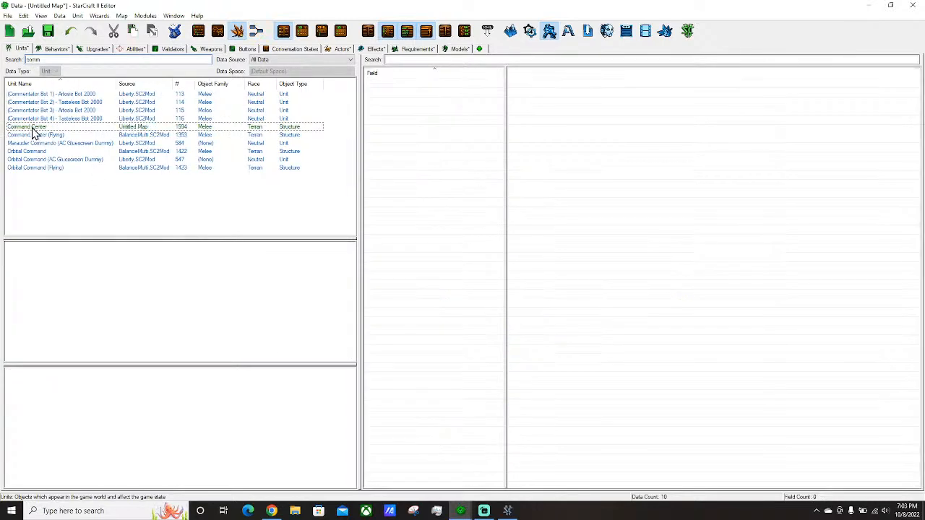
click(133, 326)
scroll(133, 327, down, 8)
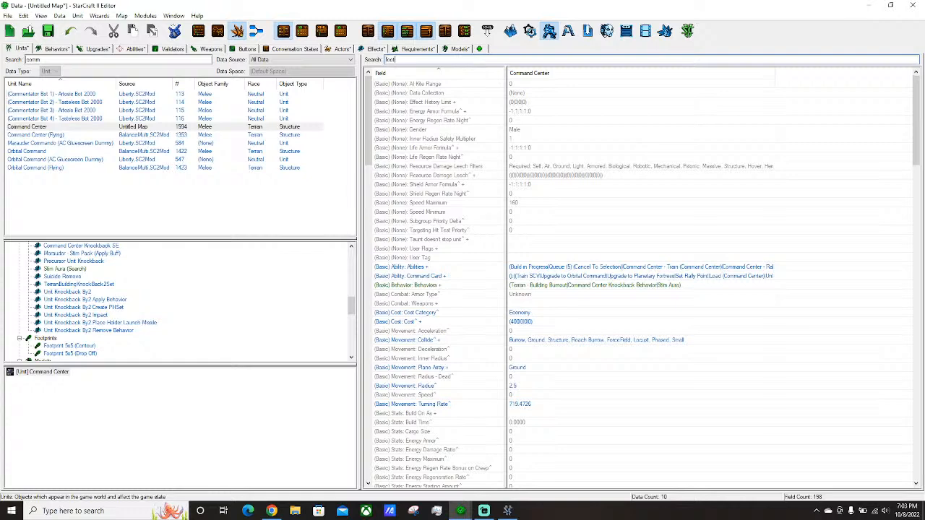
Filter the Command Center's fields by "foot" and set Pathing Footprint - Placement to Footprint 5x5 (Contour)
click(554, 103)
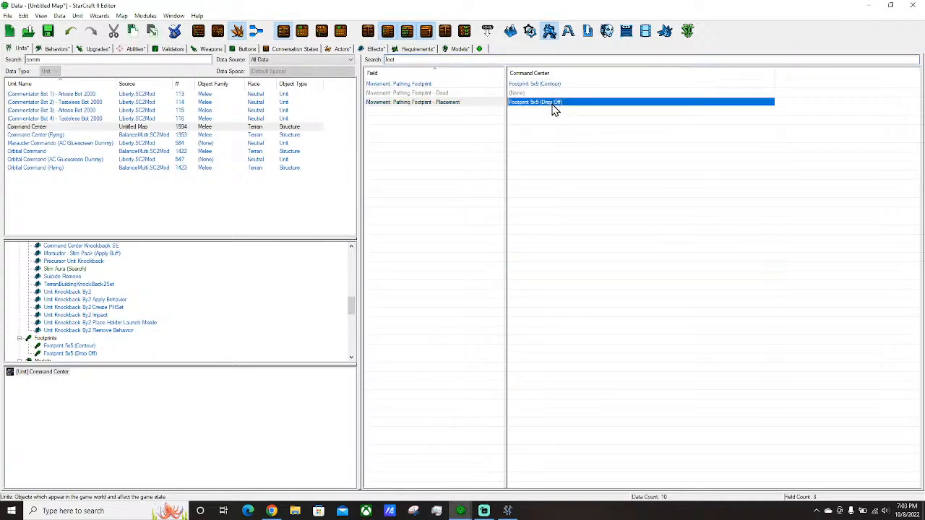
double_click(553, 108)
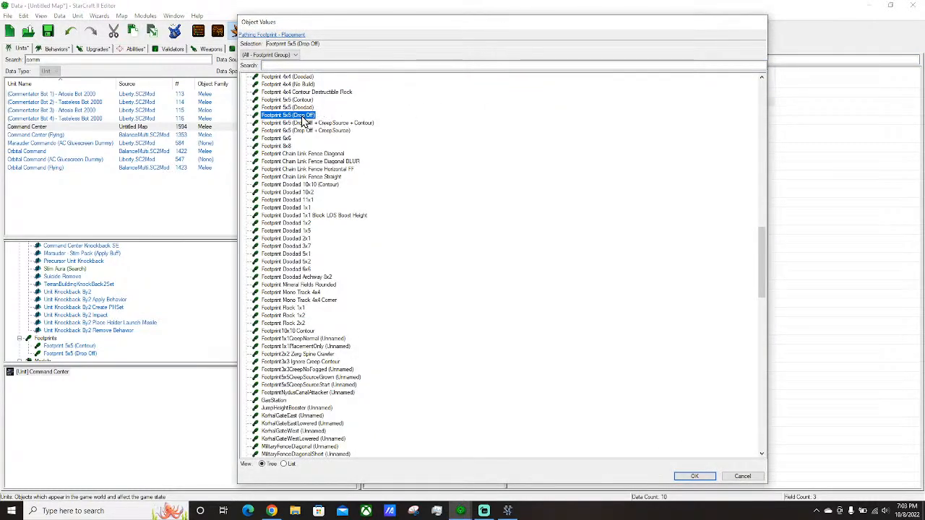
double_click(299, 100)
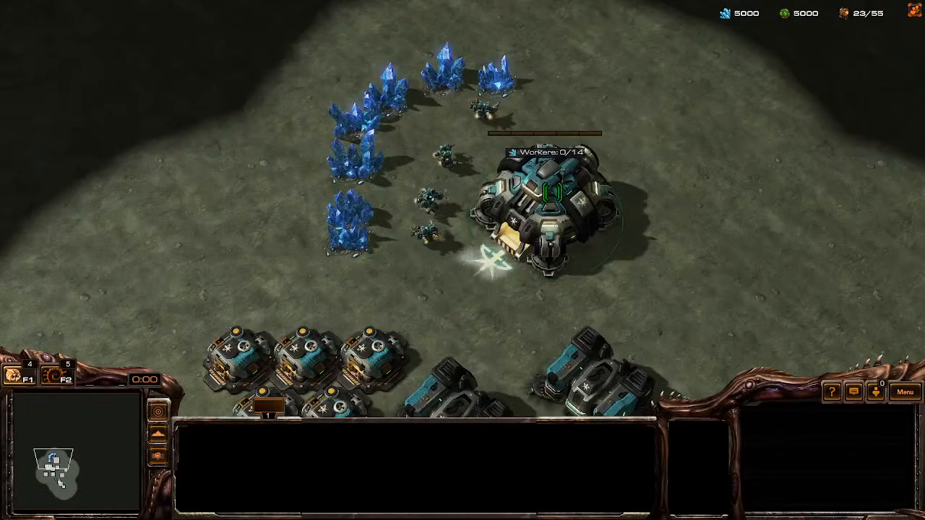
Test the Command Center in game by lifting it off and landing it near the mineral fields
click(488, 210)
key(v)
key(v)
click(542, 145)
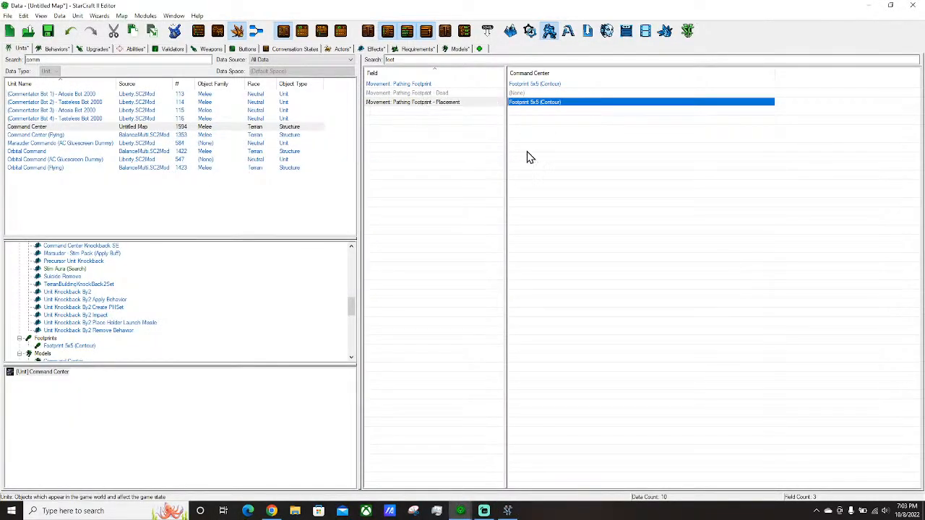
Look through the available footprints for the Command Center's placement footprint
click(427, 60)
double_click(530, 105)
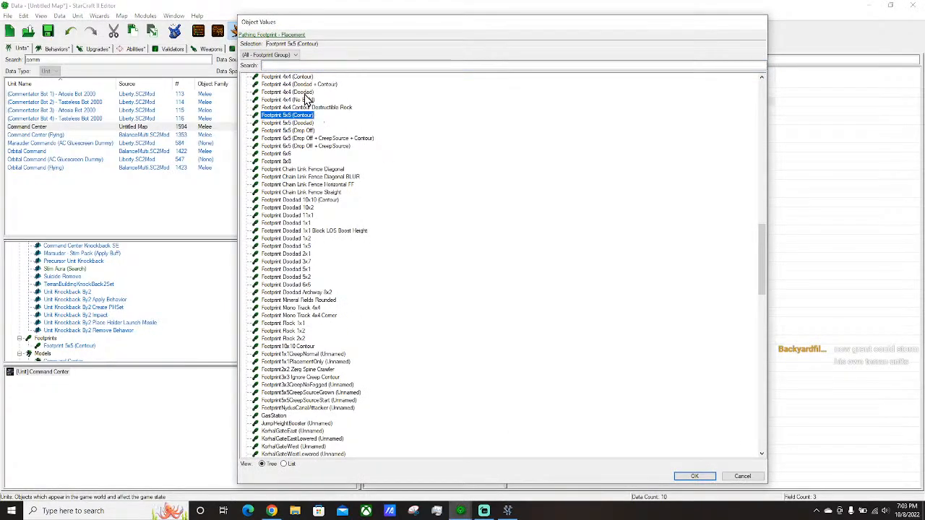
scroll(315, 108, up, 4)
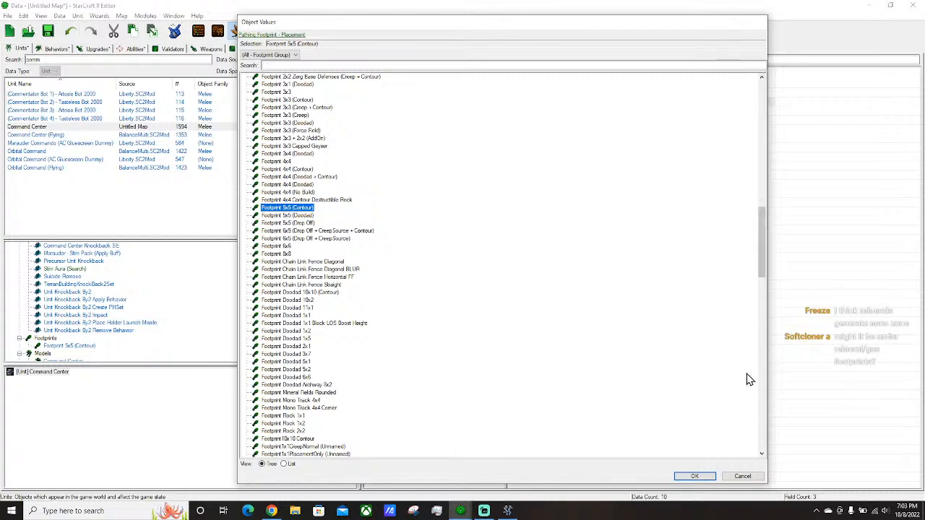
click(745, 476)
Search the units for "mineral" and select Mineral Field (900)
double_click(66, 60)
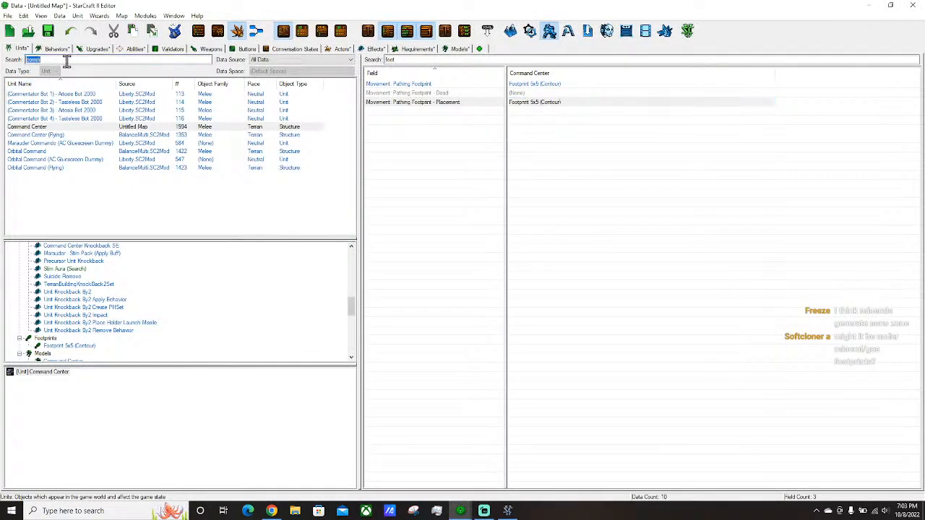
text(vi)
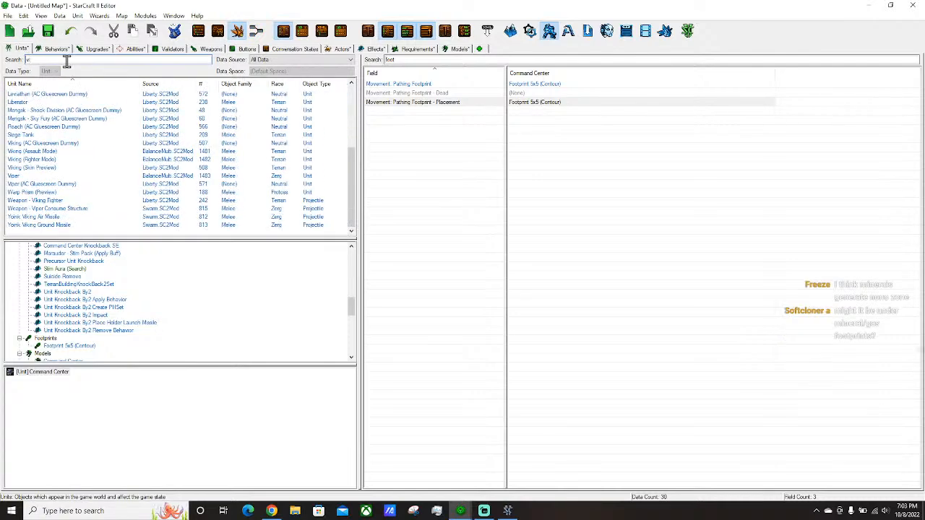
double_click(66, 61)
text(miner)
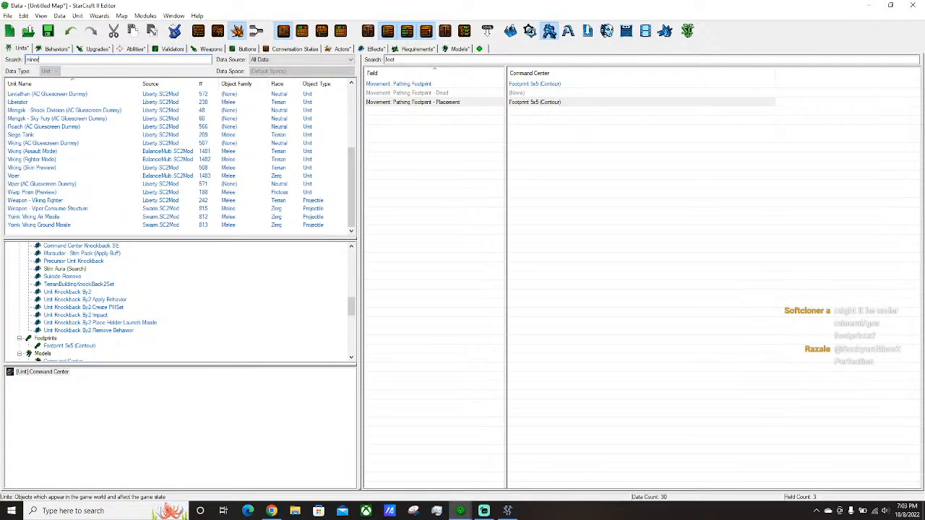
click(40, 135)
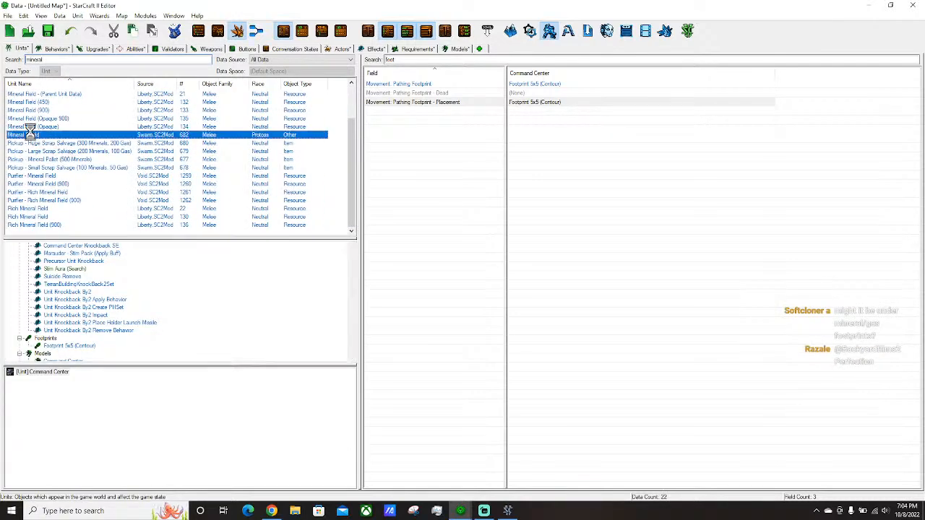
click(41, 102)
click(44, 109)
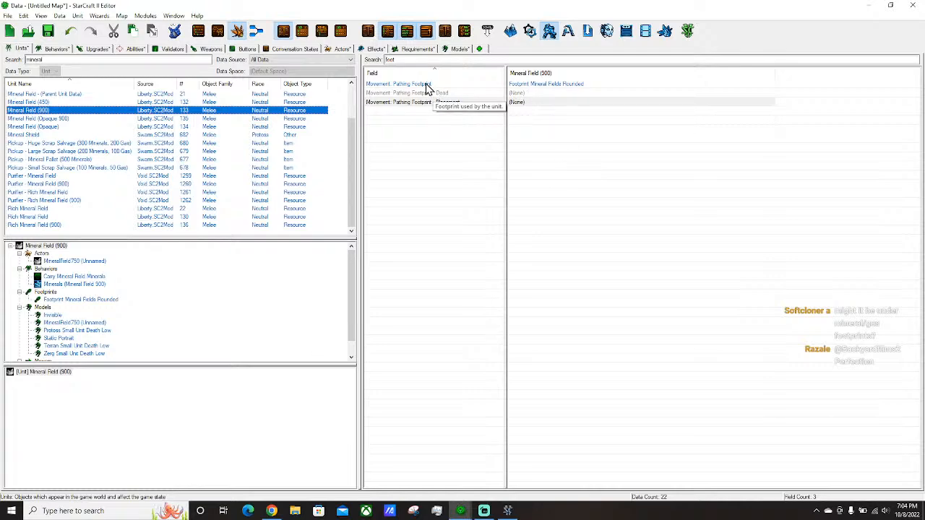
Set the Pathing Footprint of Mineral Field (900) to Footprint Doodad 1x2
double_click(535, 84)
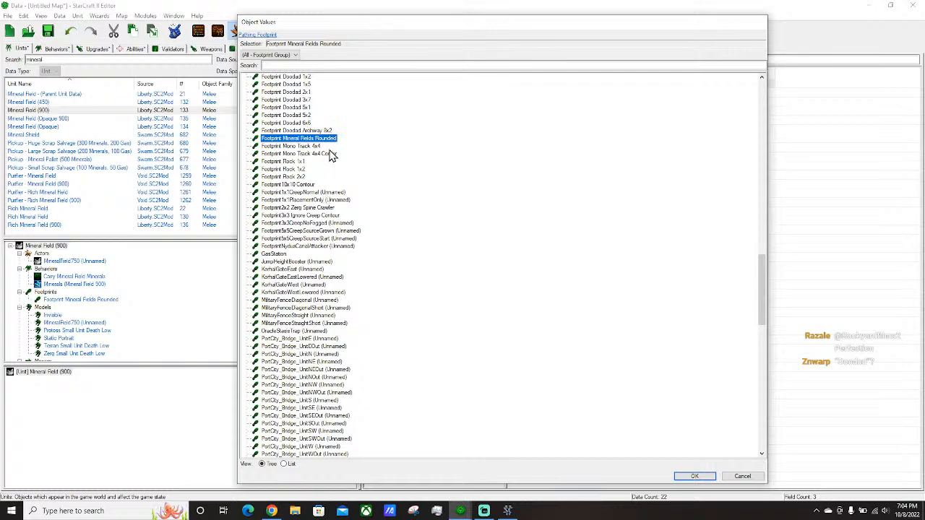
scroll(323, 108, up, 1)
double_click(304, 99)
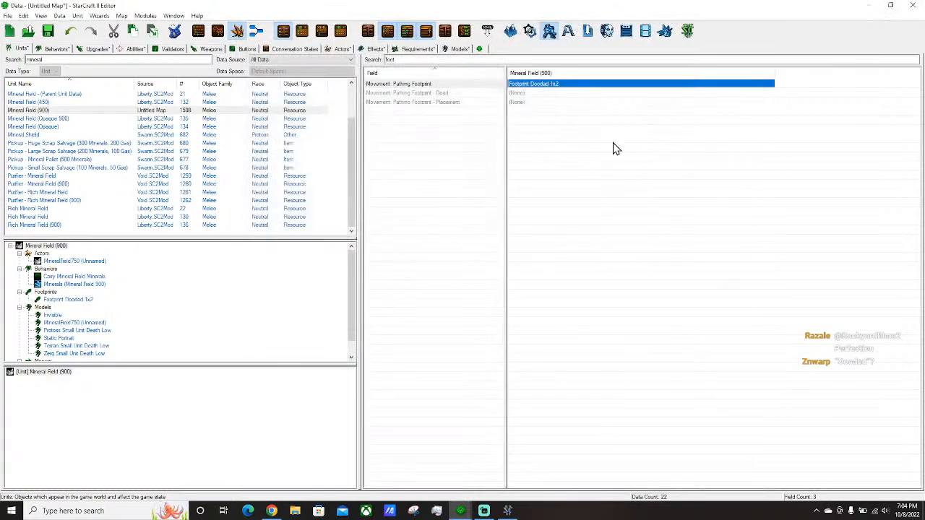
Set the standard Mineral Field's Pathing Footprint to Footprint Rock 1x2
scroll(62, 132, up, 2)
click(62, 127)
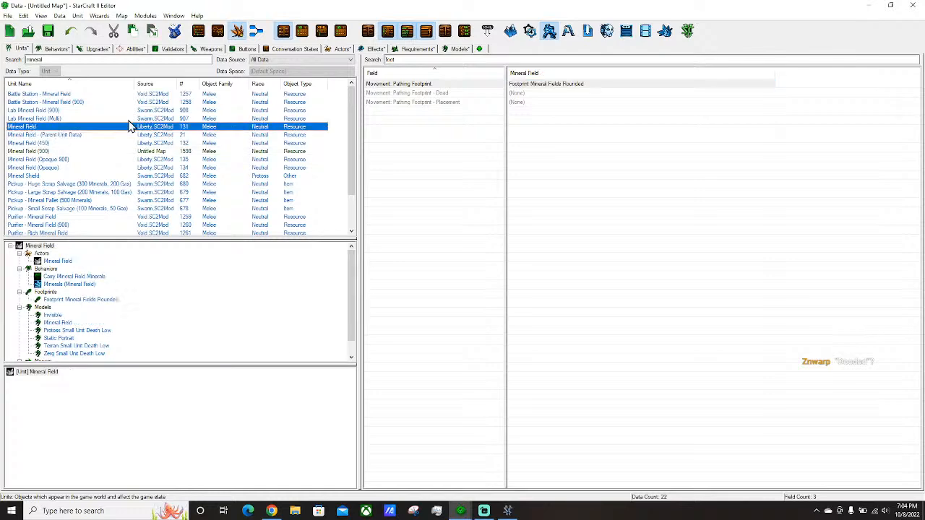
double_click(542, 84)
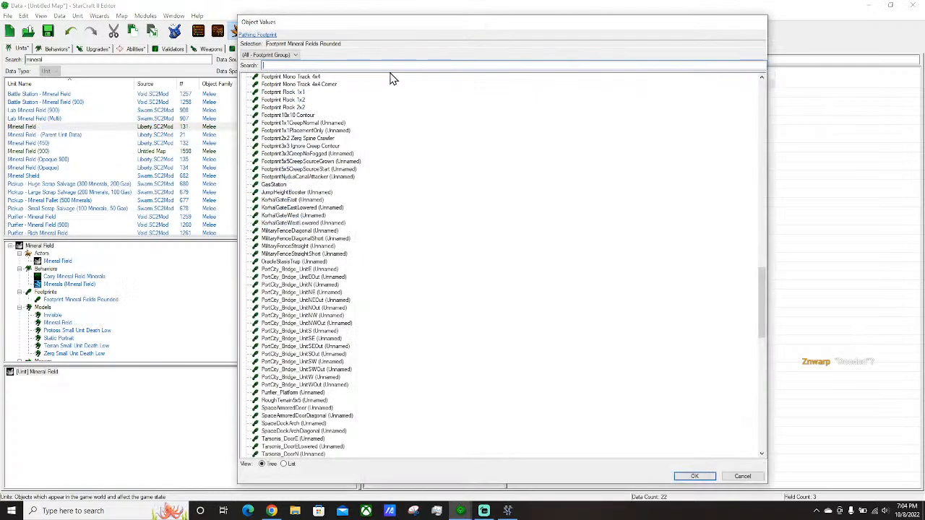
click(286, 101)
double_click(287, 101)
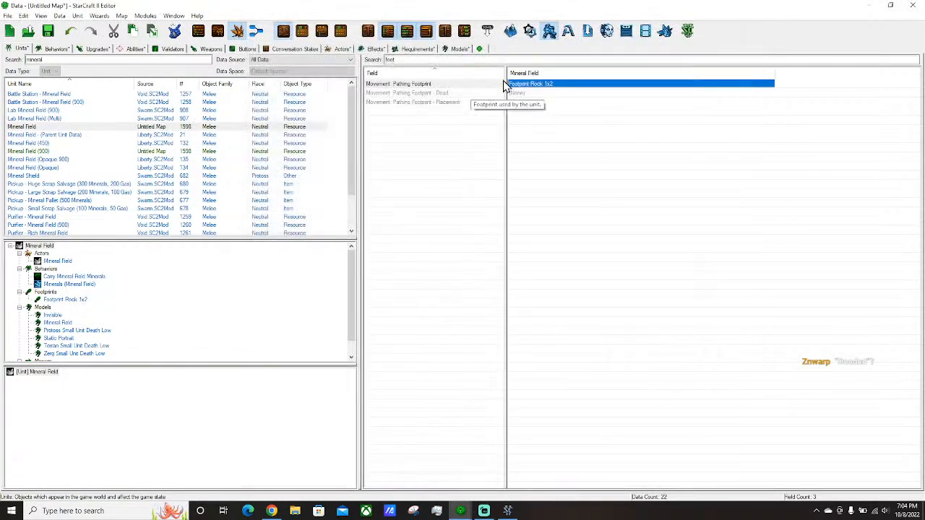
double_click(550, 86)
scroll(354, 173, up, 6)
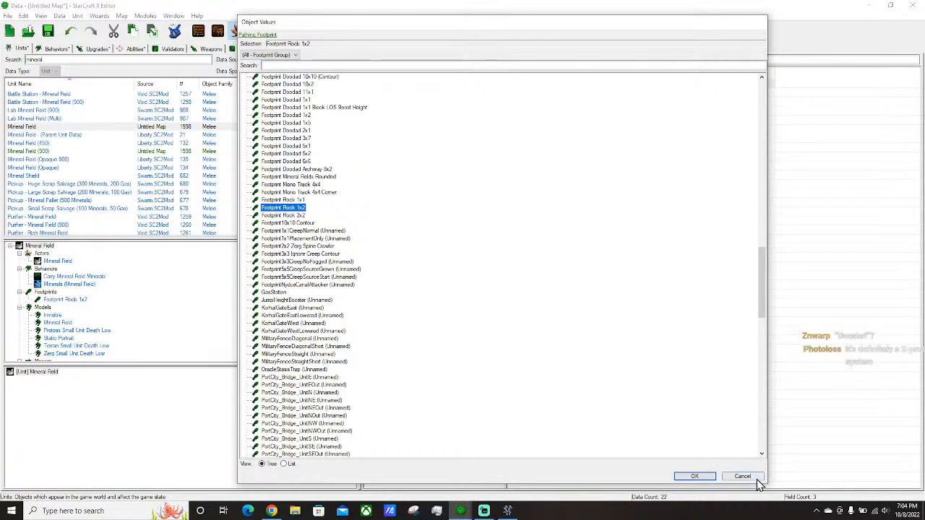
click(694, 476)
Open the Terrain editor at full size and reposition the Command Center beside the mineral line
click(516, 32)
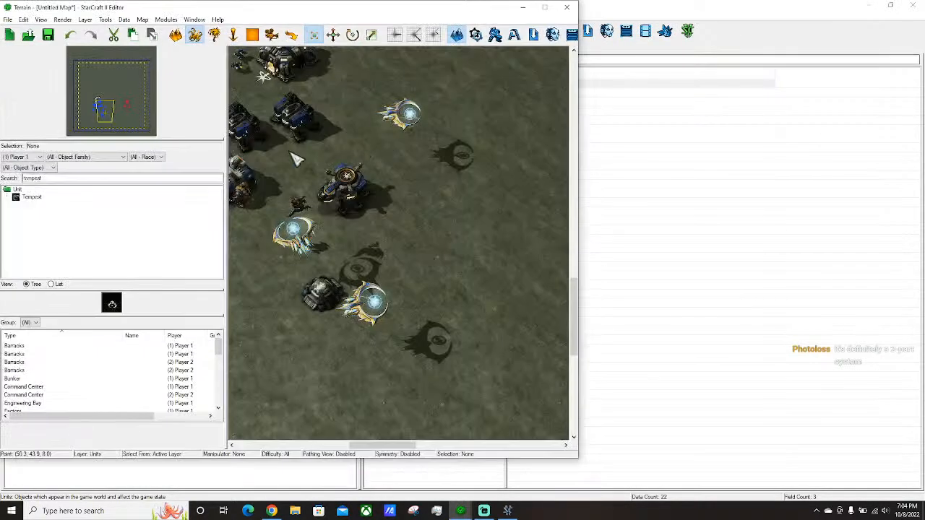
click(546, 6)
right_drag(383, 112, 495, 235)
scroll(499, 238, up, 3)
drag(575, 168, 623, 143)
right_drag(623, 143, 633, 98)
click(665, 190)
Select the four SCVs and move them out beyond the far side of the mineral fields
drag(559, 200, 495, 311)
drag(565, 219, 474, 341)
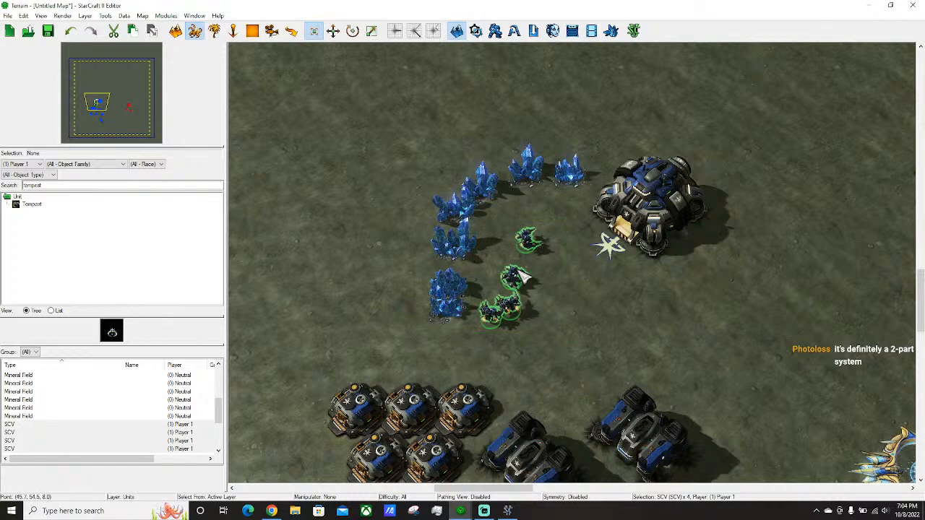
drag(513, 278, 307, 170)
Place the Command Center closer to the mineral arc and move the four SCVs up against the back of the minerals
drag(682, 226, 582, 237)
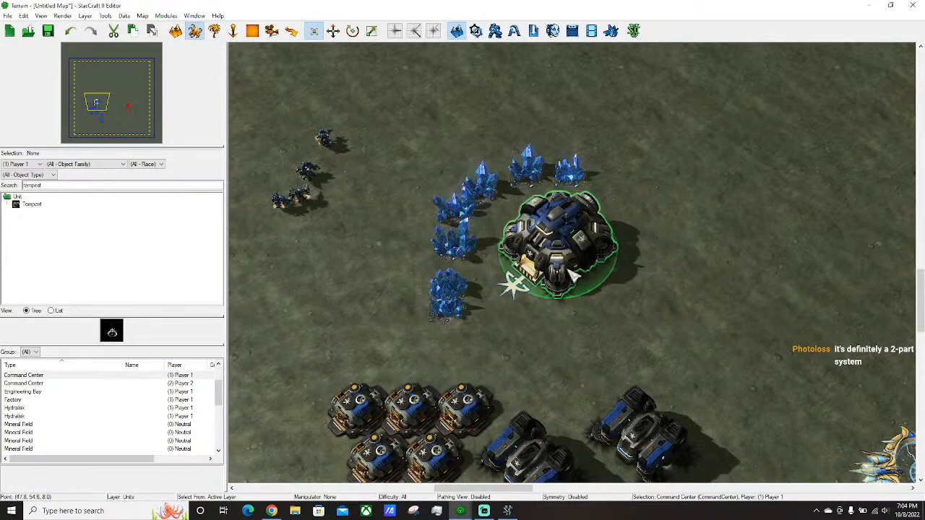
drag(264, 118, 428, 236)
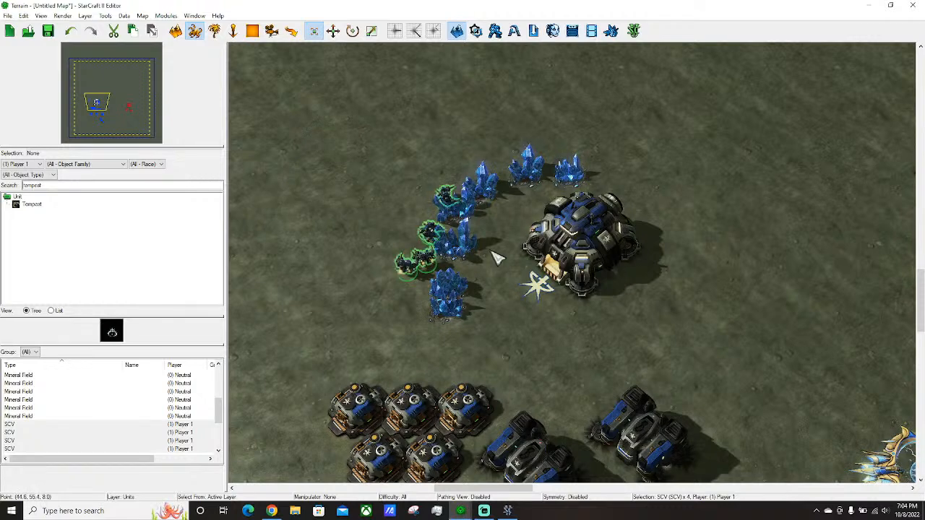
click(543, 331)
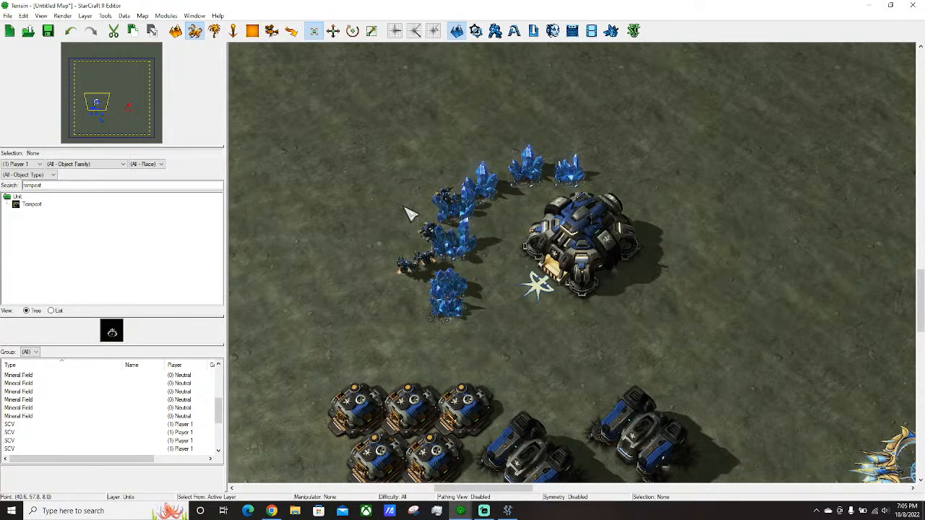
Switch from the Terrain editor back to the unit data in the Data editor
right_drag(661, 405, 596, 116)
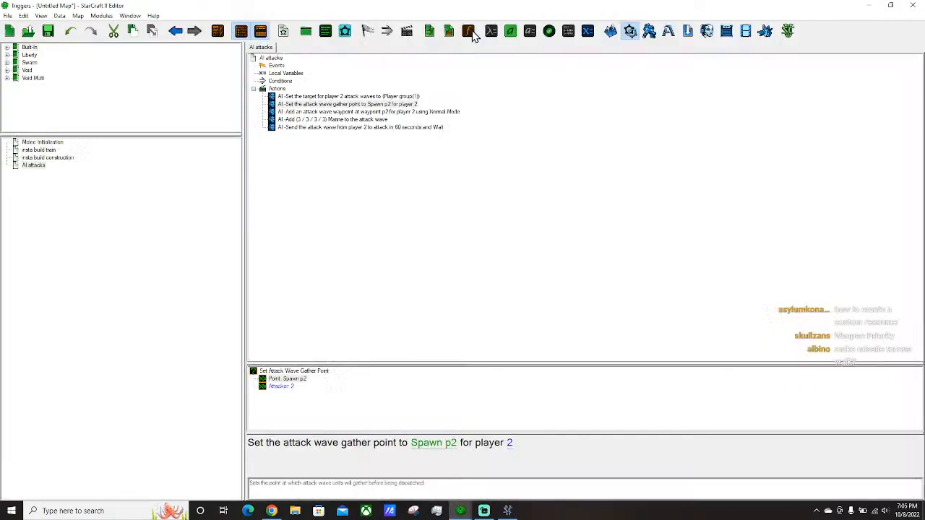
click(475, 31)
click(649, 30)
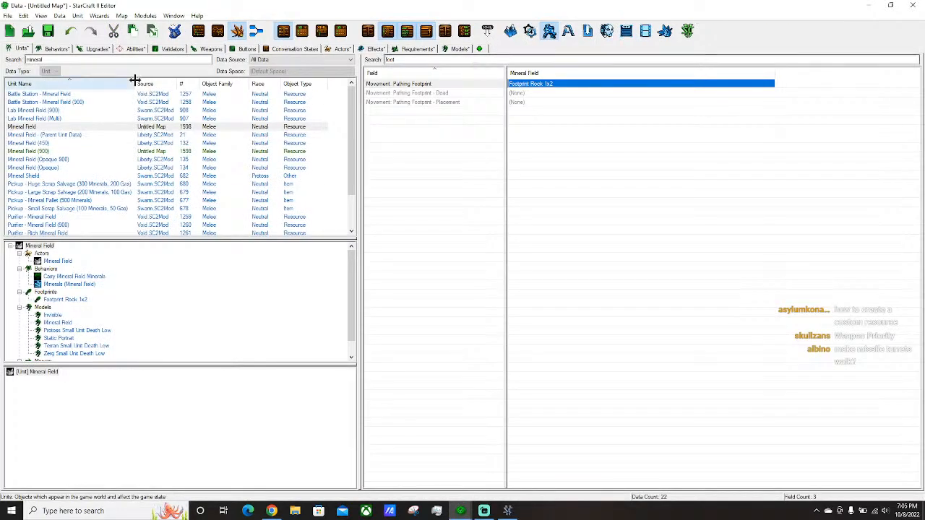
Search the unit data for "marin" and select the Marine unit from the Untitled Map source
click(134, 48)
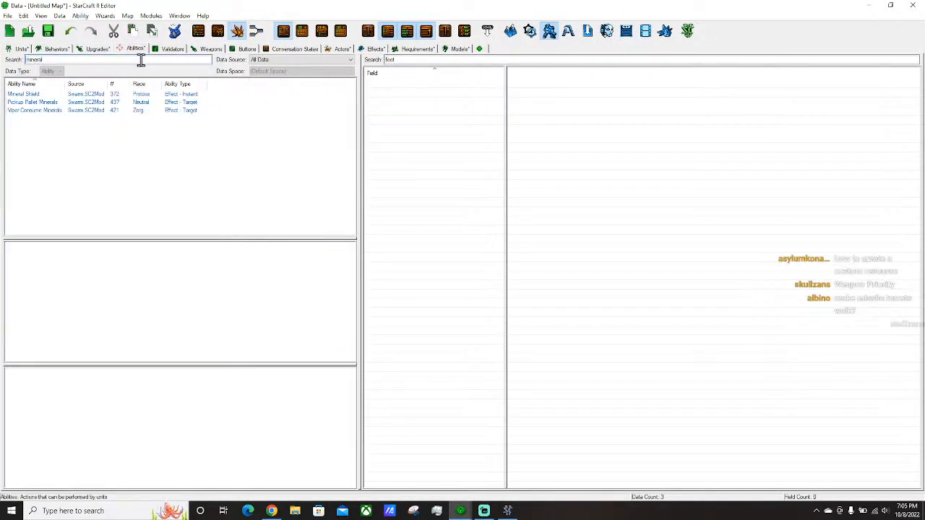
click(19, 48)
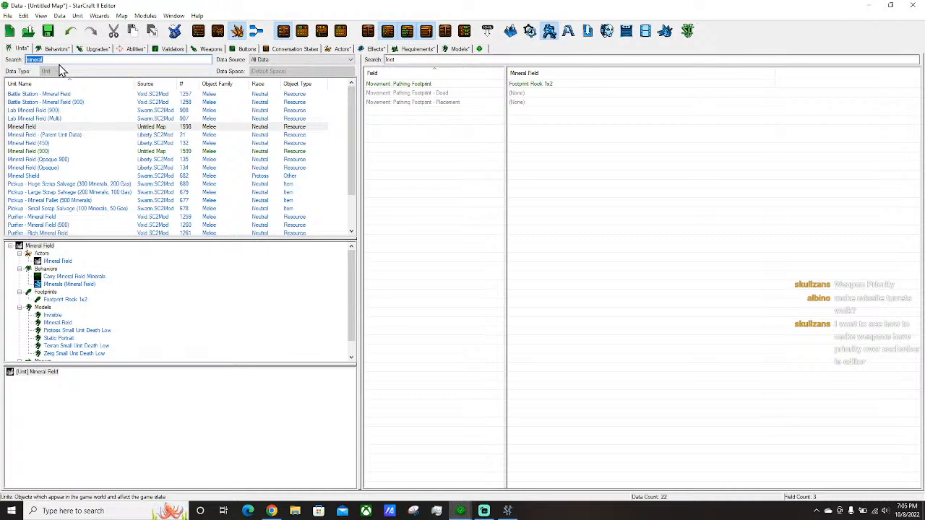
text(marin)
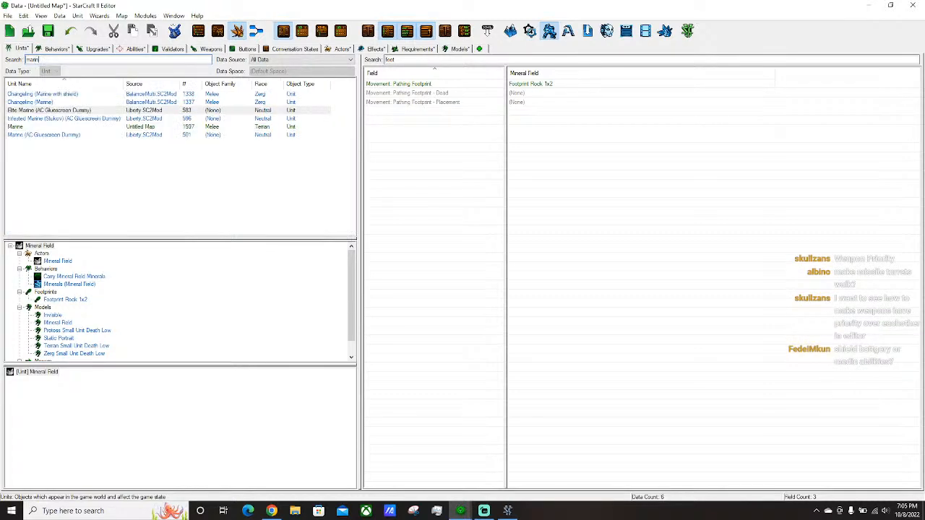
click(26, 128)
Filter the Marine's fields by "co" and inspect the Custom Resource entry in its Cost values without changing anything
click(418, 59)
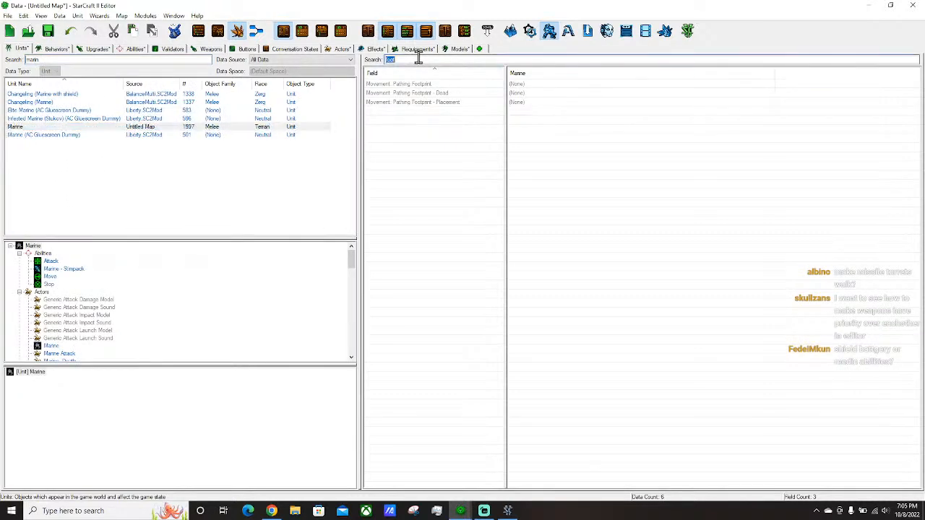
key(BackSpace)
text(co)
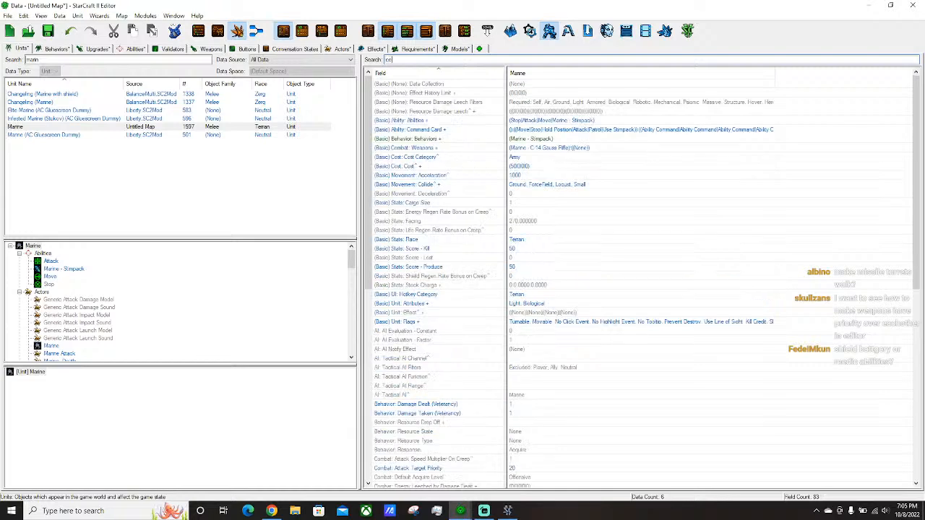
double_click(535, 121)
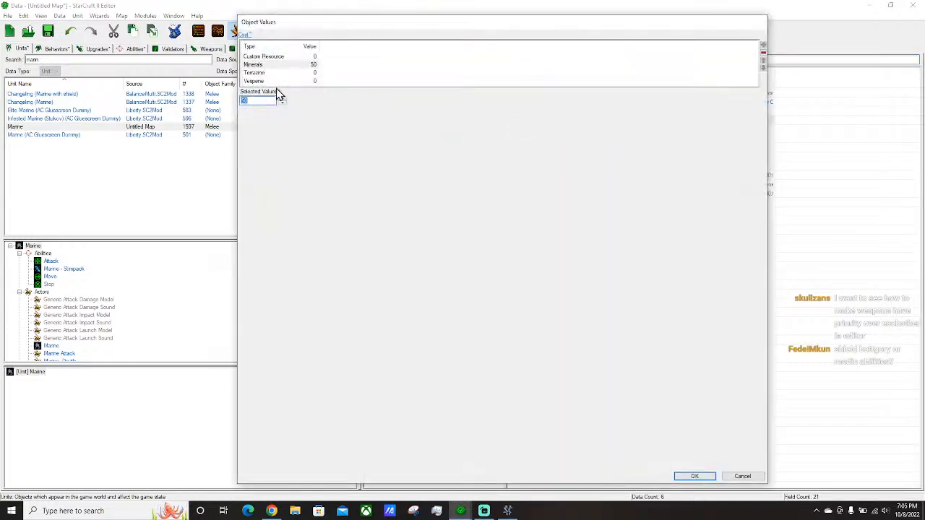
click(286, 57)
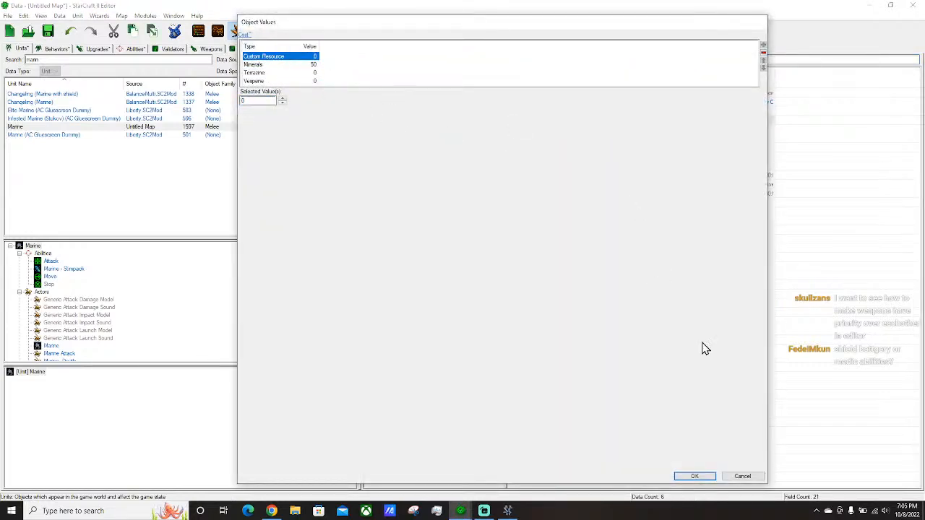
click(741, 478)
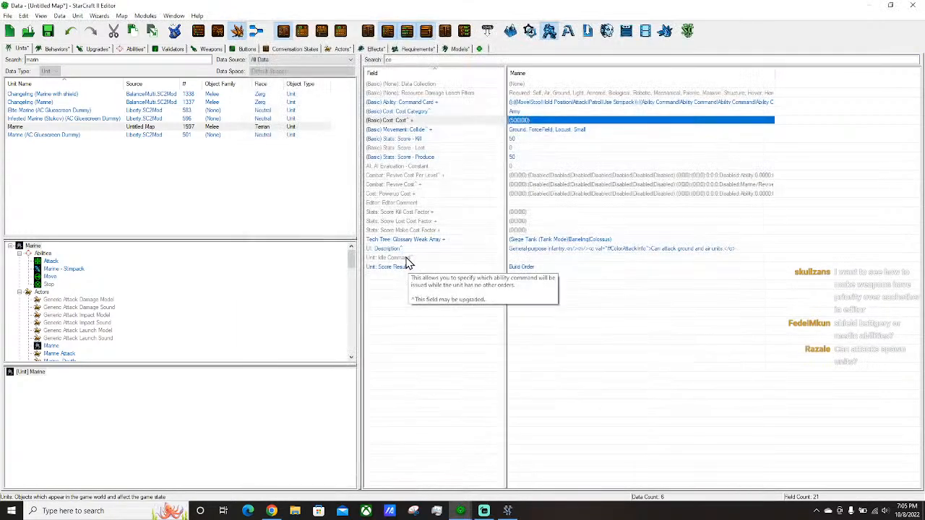
Review the Melee Initialization trigger's resource actions in the Trigger editor and return to the Data editor
click(528, 31)
click(387, 129)
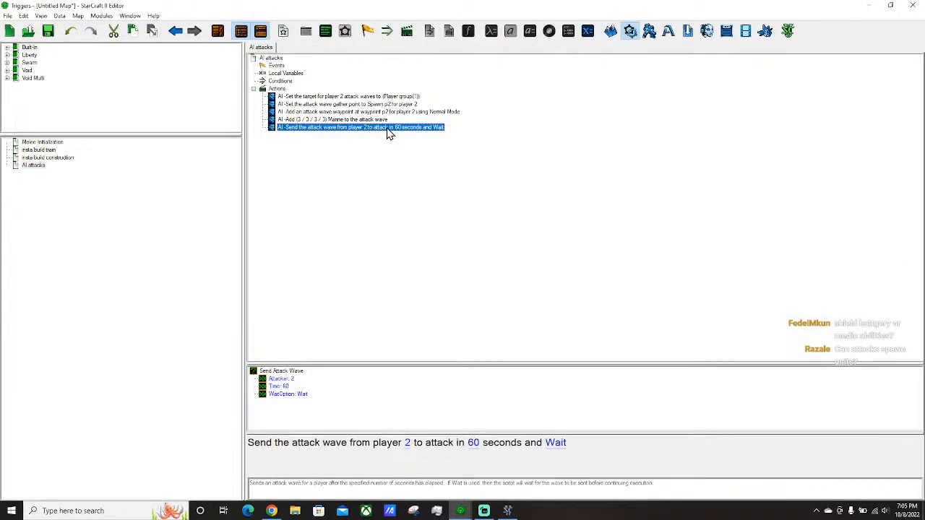
click(40, 143)
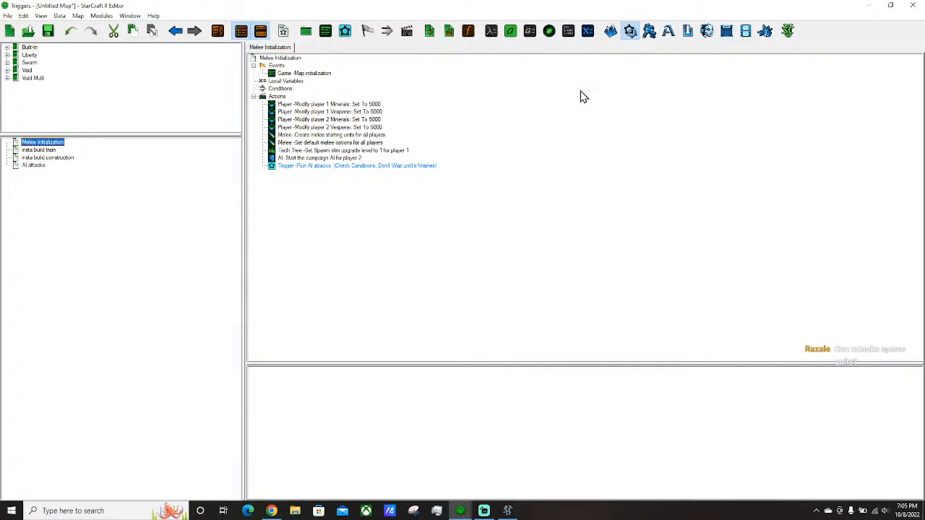
click(643, 183)
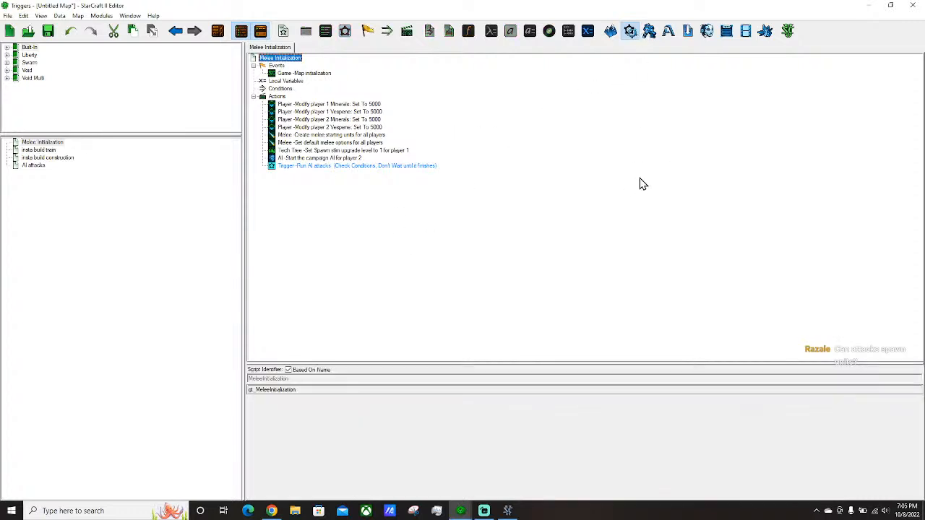
click(654, 30)
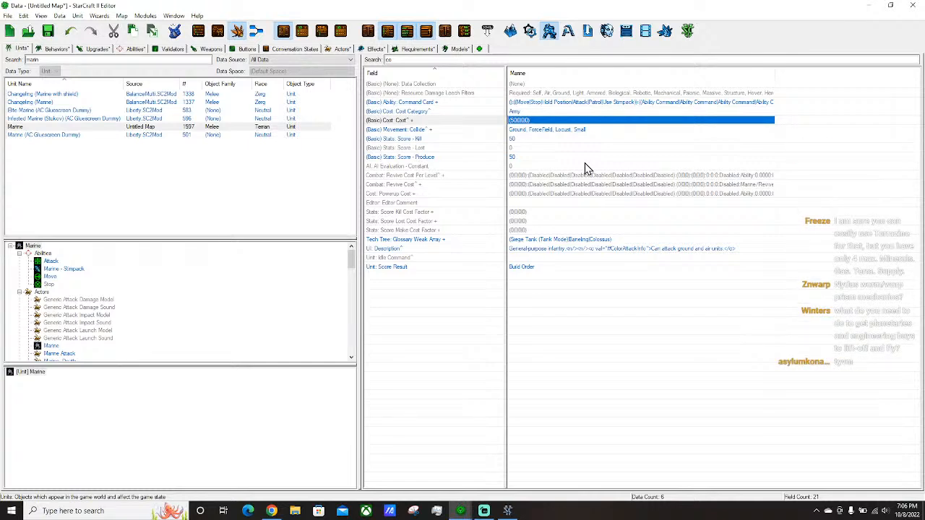
Search the units for the Engineering Bay and replace that search with "factor"
click(47, 60)
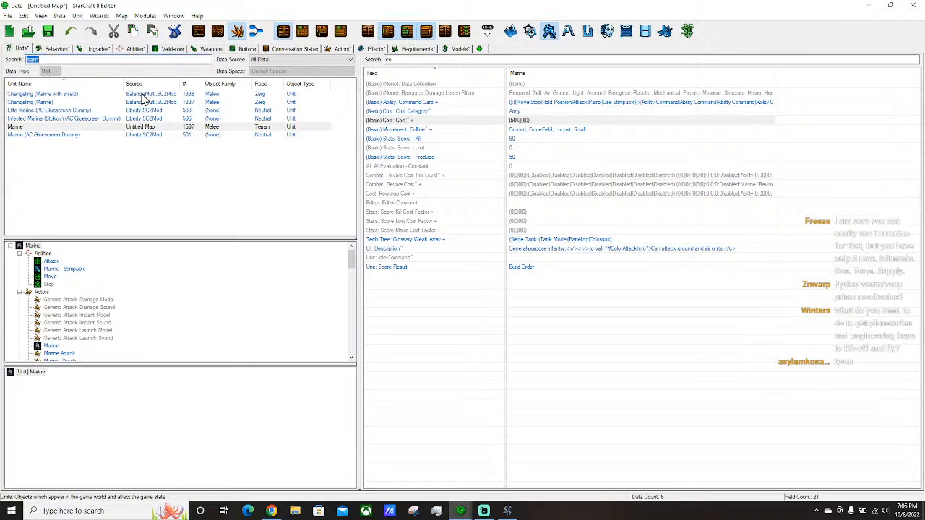
text(engine)
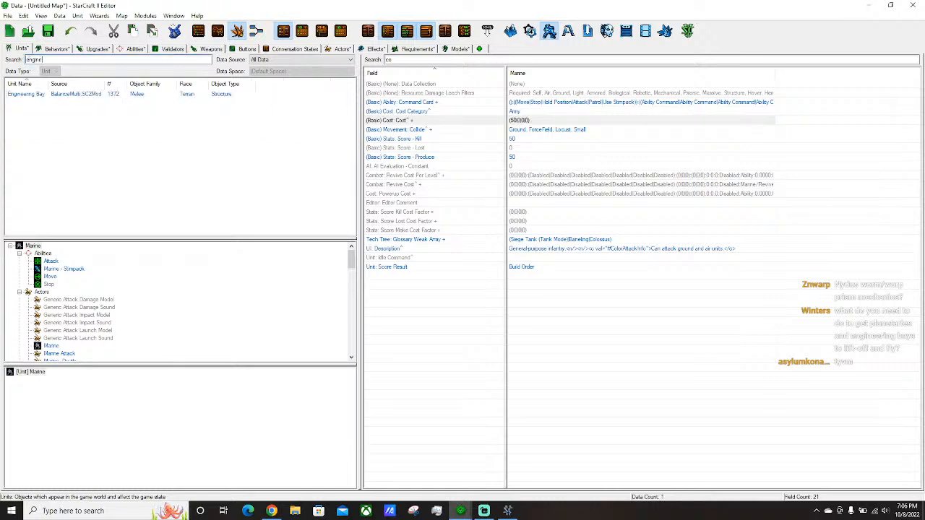
click(70, 61)
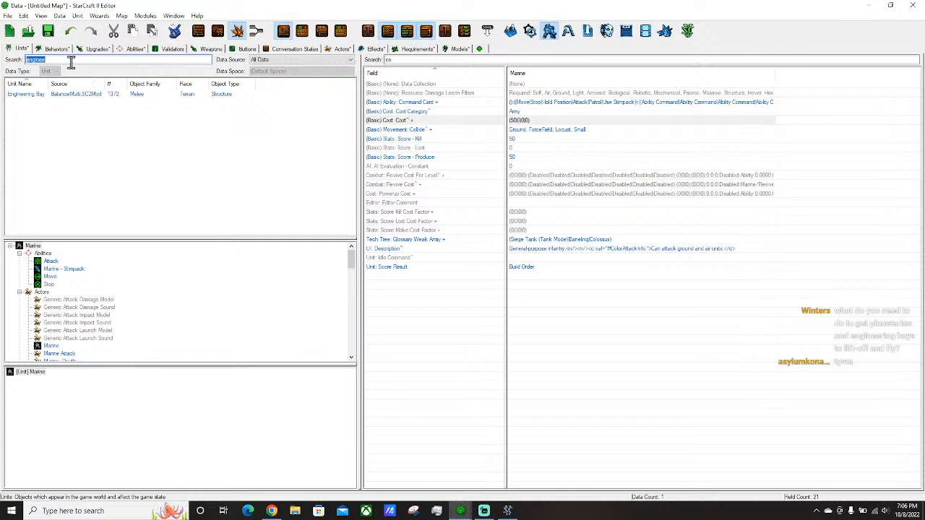
key(BackSpace)
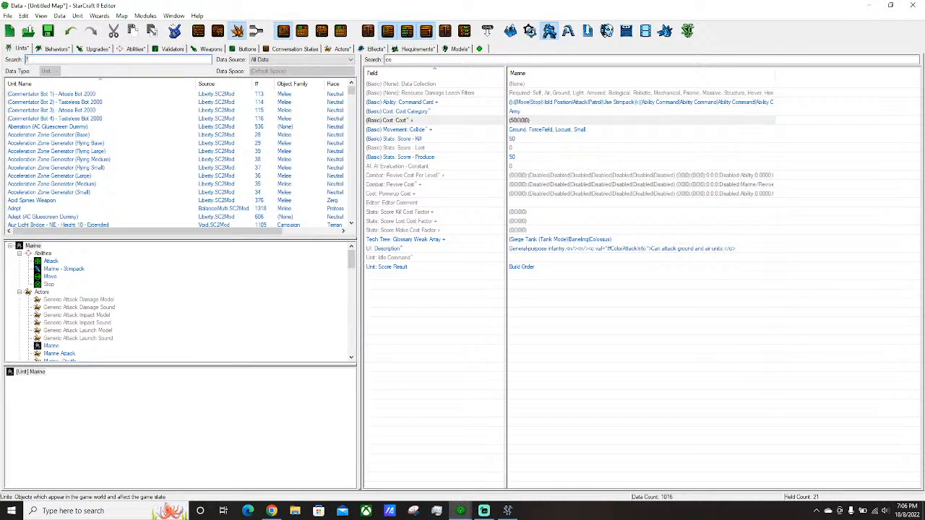
text(factor)
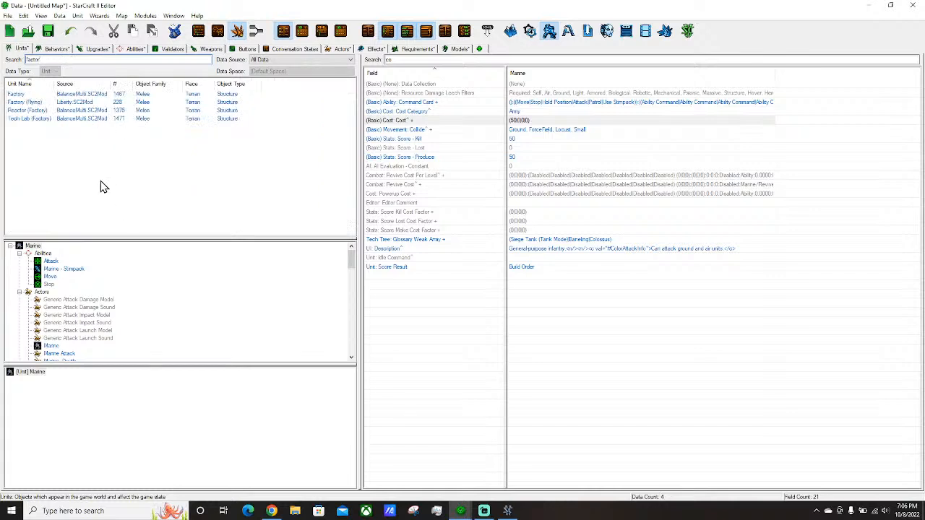
Compare the Factory and Factory (Flying) units and view the flying unit's Factory - Land ability
click(25, 95)
click(32, 101)
click(26, 94)
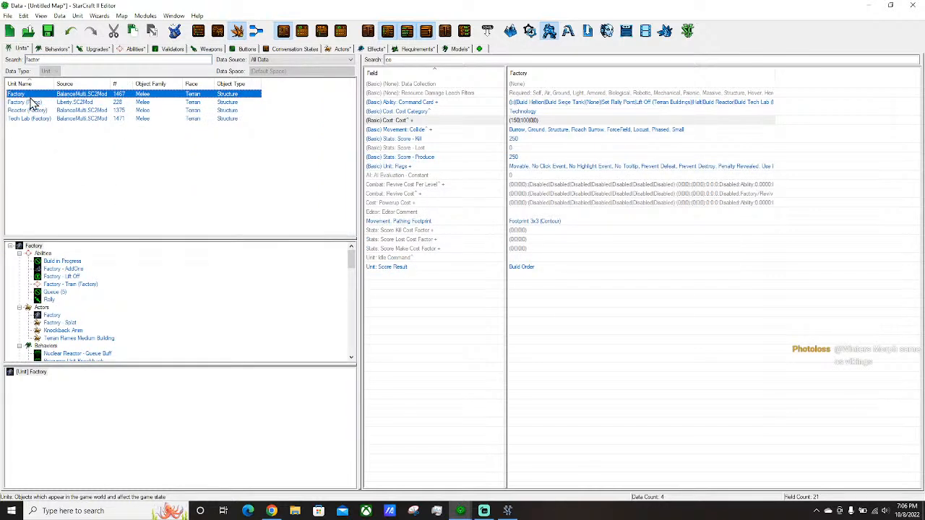
click(33, 104)
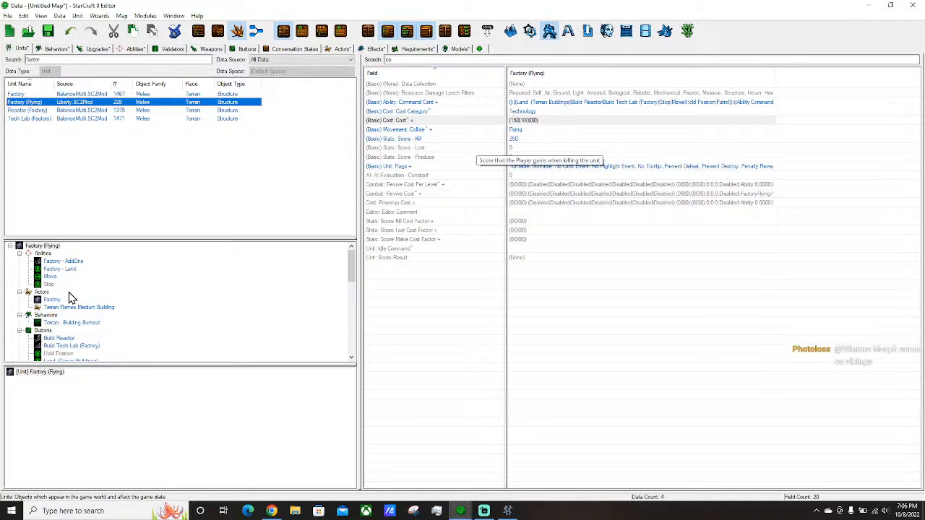
click(60, 269)
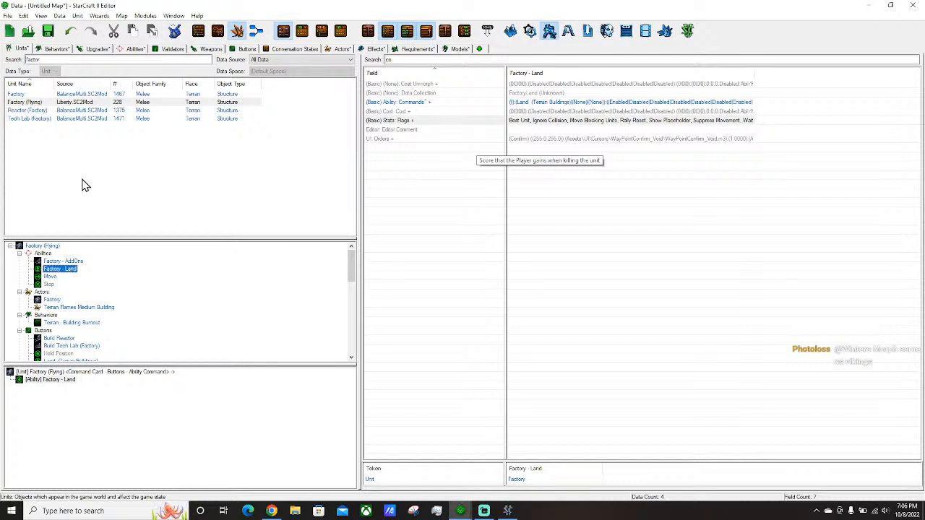
click(47, 61)
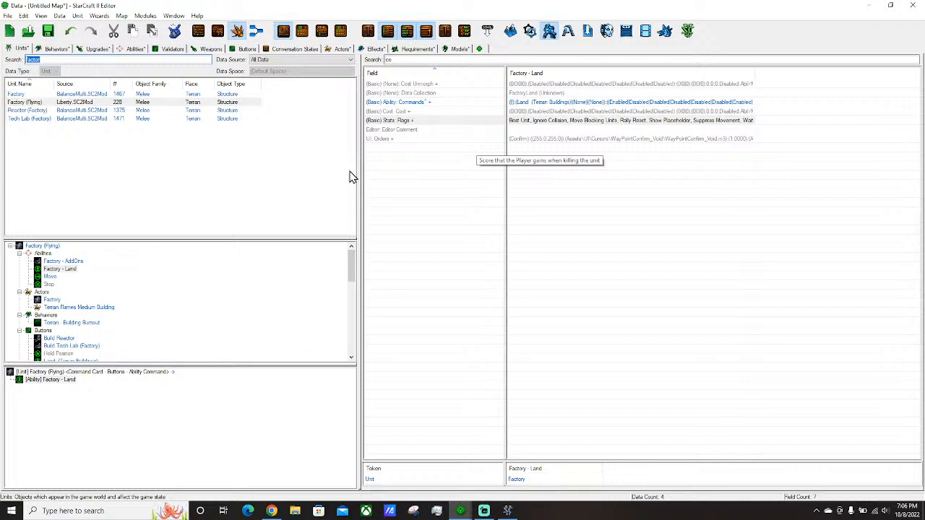
click(397, 59)
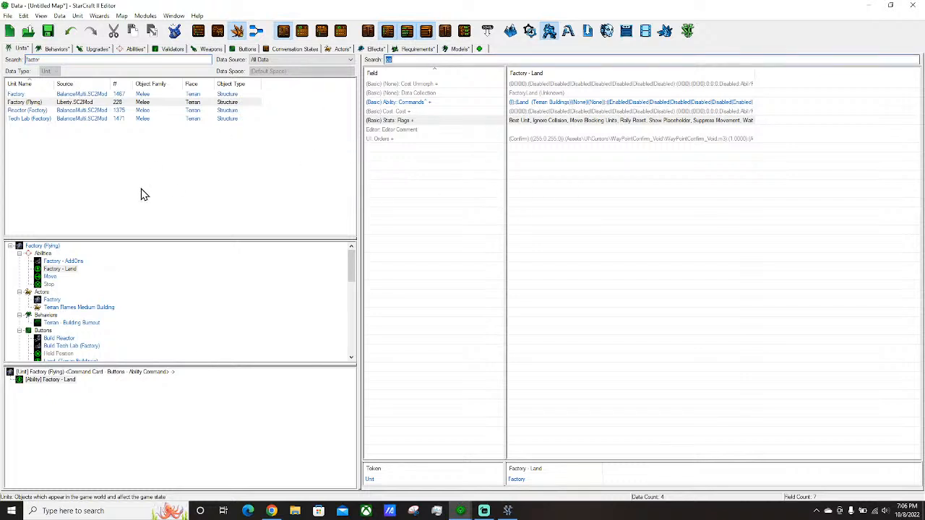
click(141, 194)
click(74, 60)
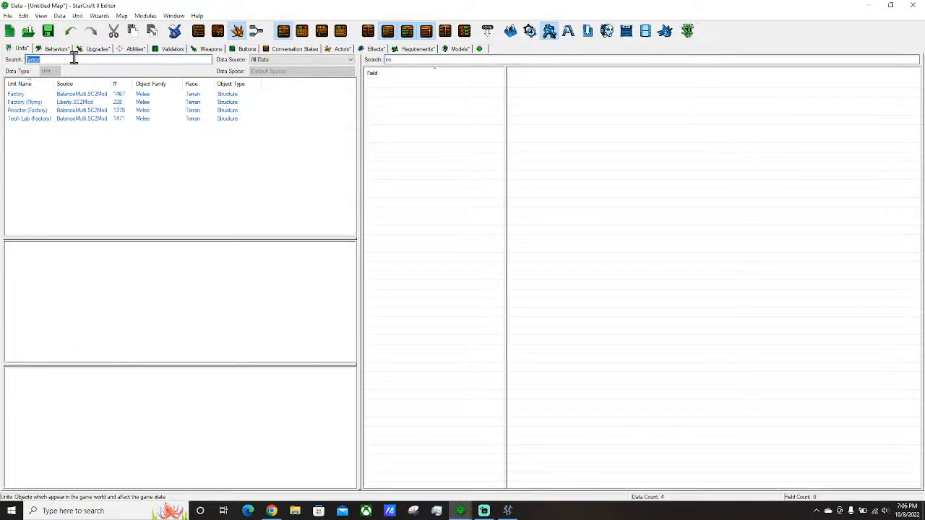
click(84, 200)
Switch between the Factory (Flying) and Factory units, check the factory-related abilities and return to the unit data
click(41, 104)
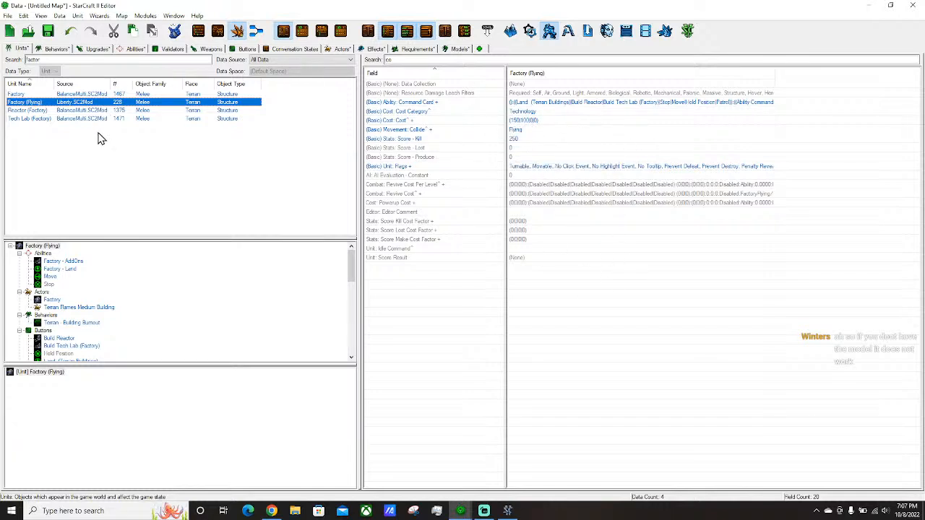
click(29, 95)
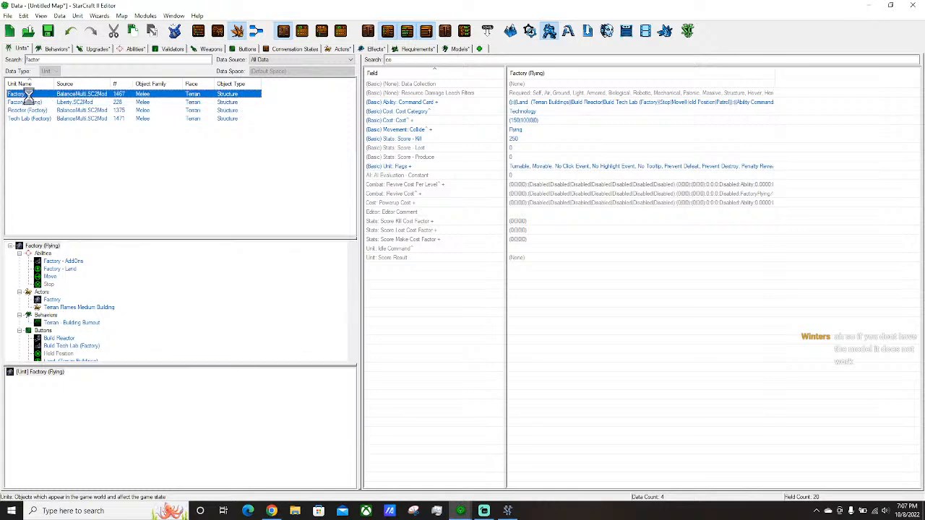
click(36, 103)
click(28, 94)
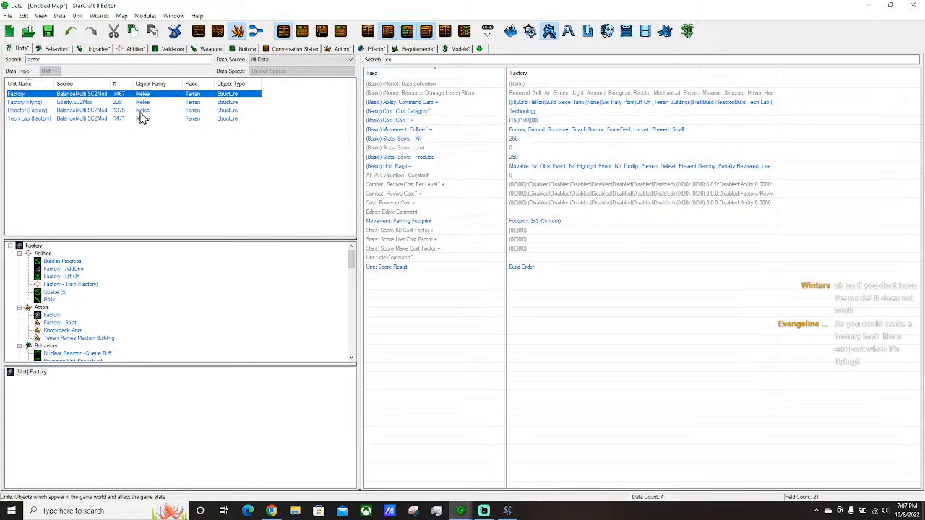
click(130, 49)
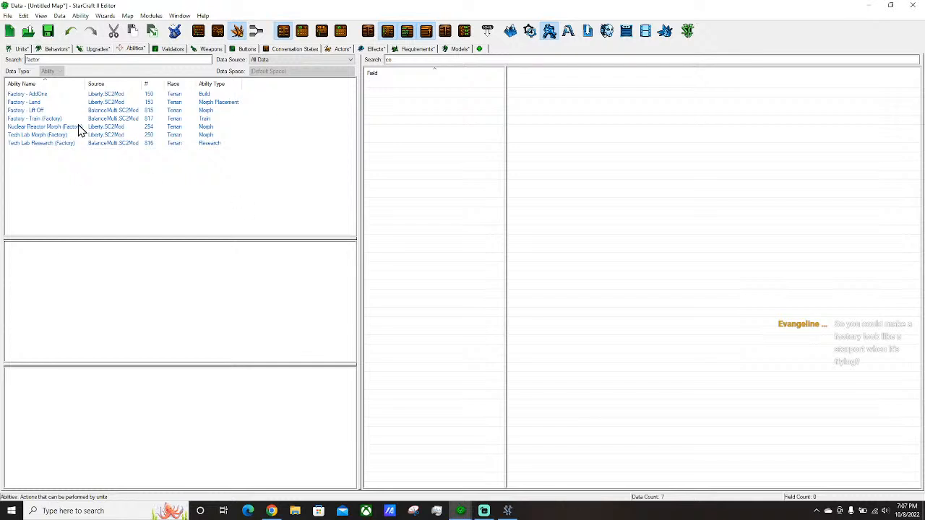
click(19, 49)
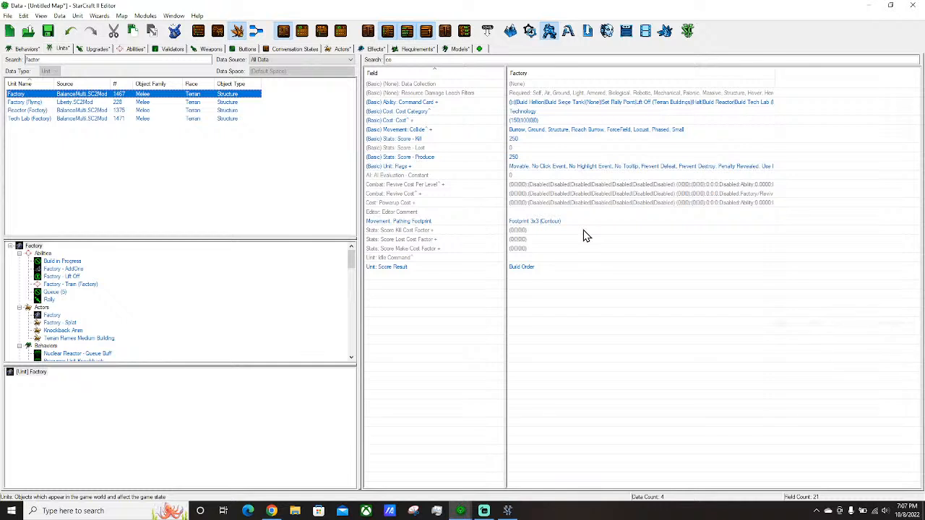
View the Factory actor linked to the Factory (Flying) unit and check its Sounds field without changing it
click(34, 102)
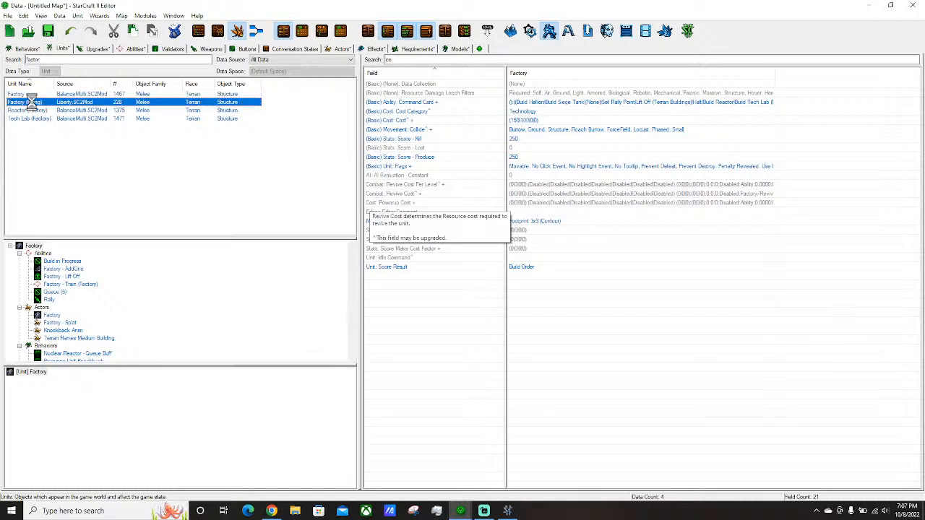
click(52, 299)
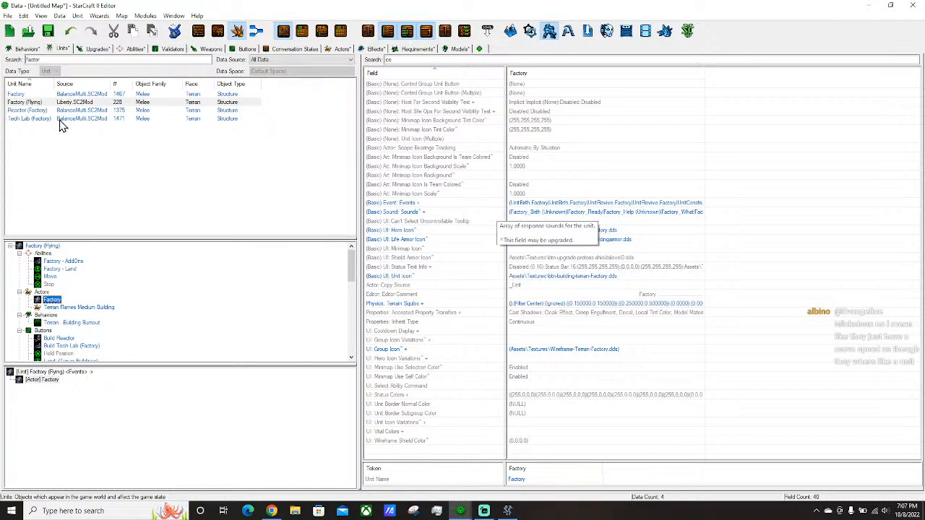
click(29, 101)
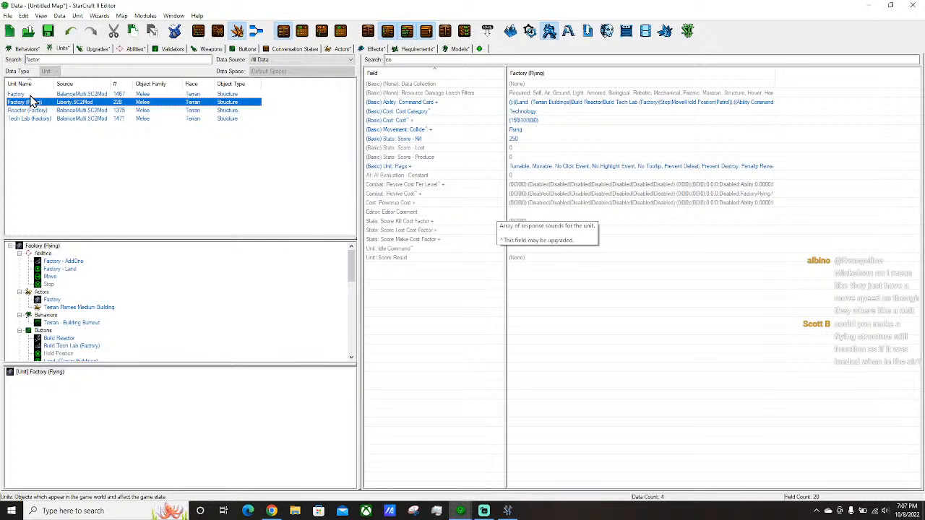
click(52, 299)
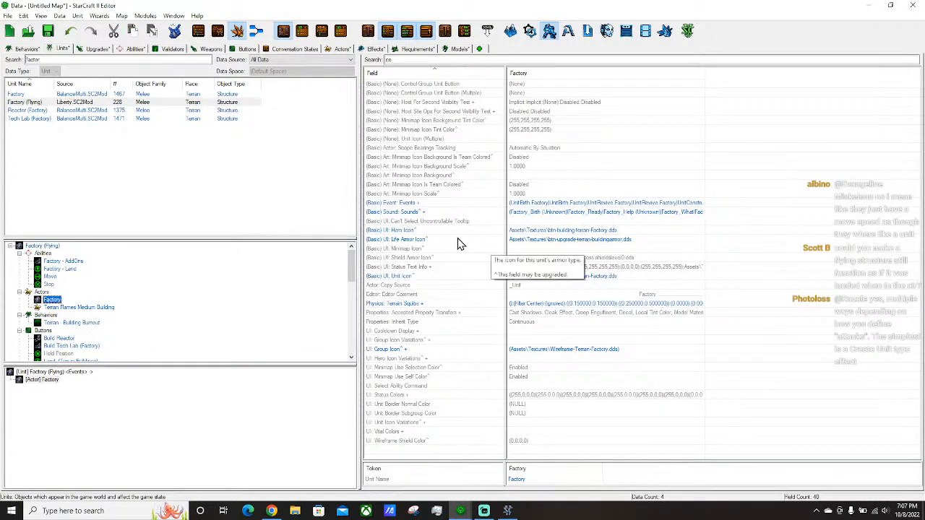
click(642, 212)
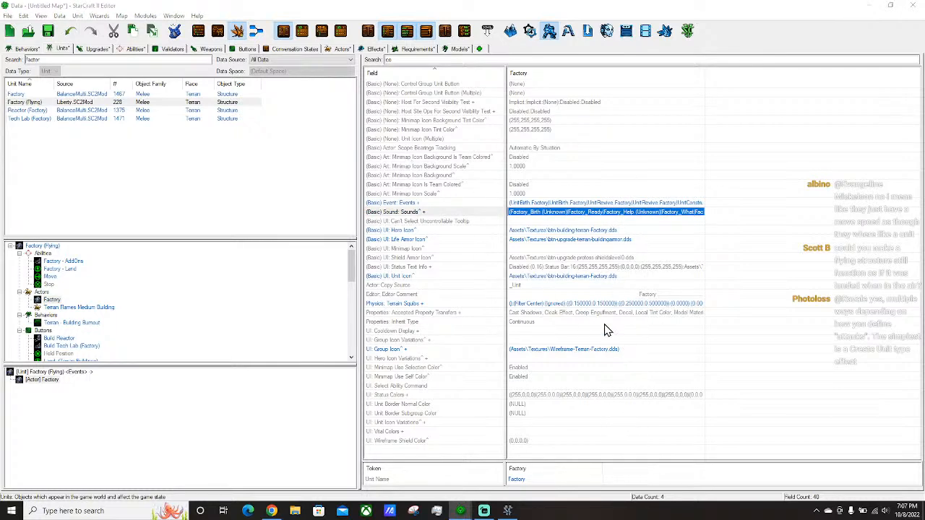
click(749, 477)
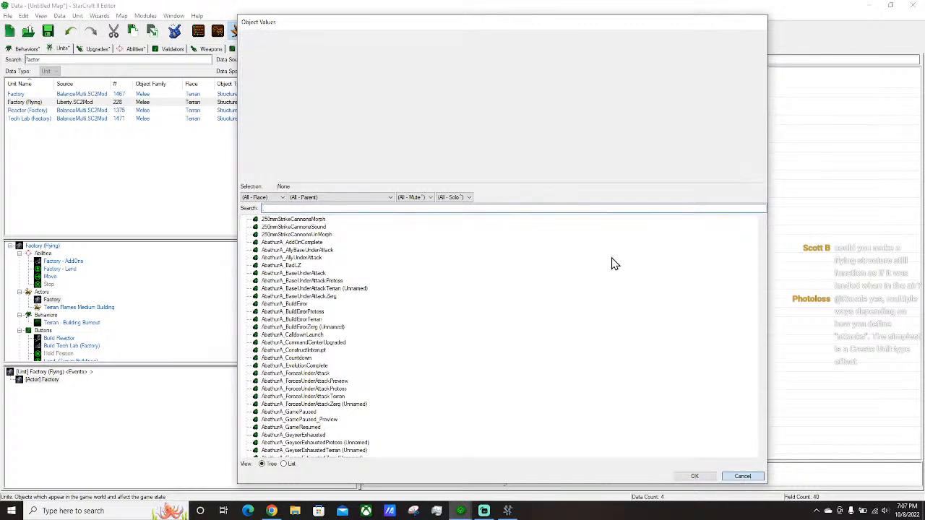
Open the Factory actor's Events and examine the Ability Morph events between Factory and FactoryFlying
click(578, 204)
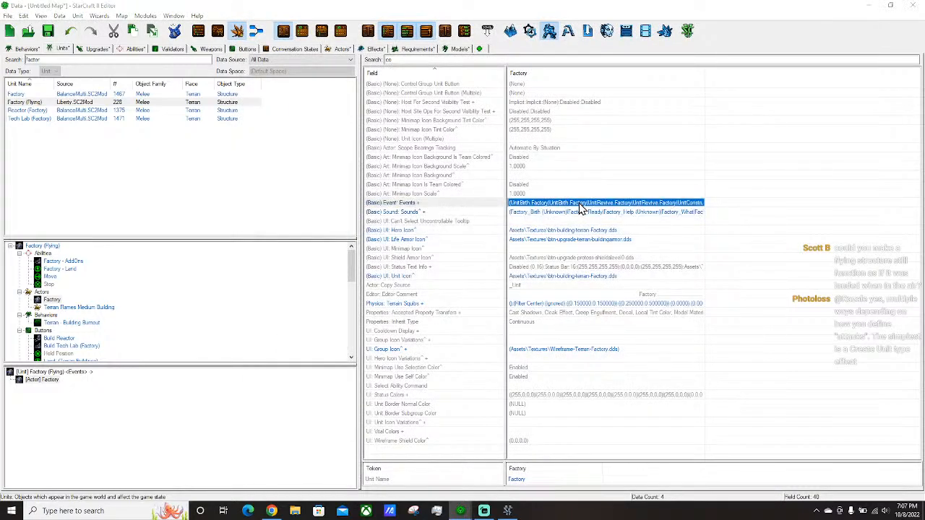
double_click(579, 205)
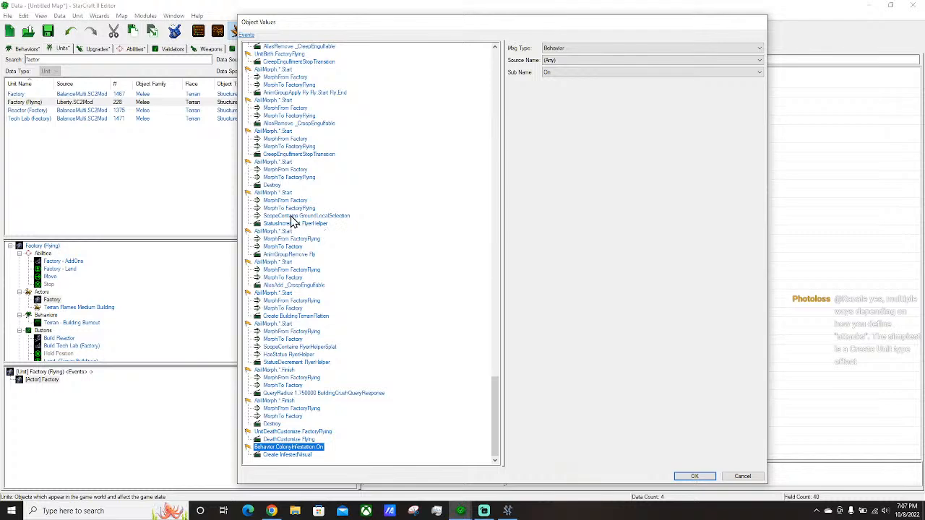
right_click(278, 448)
click(323, 379)
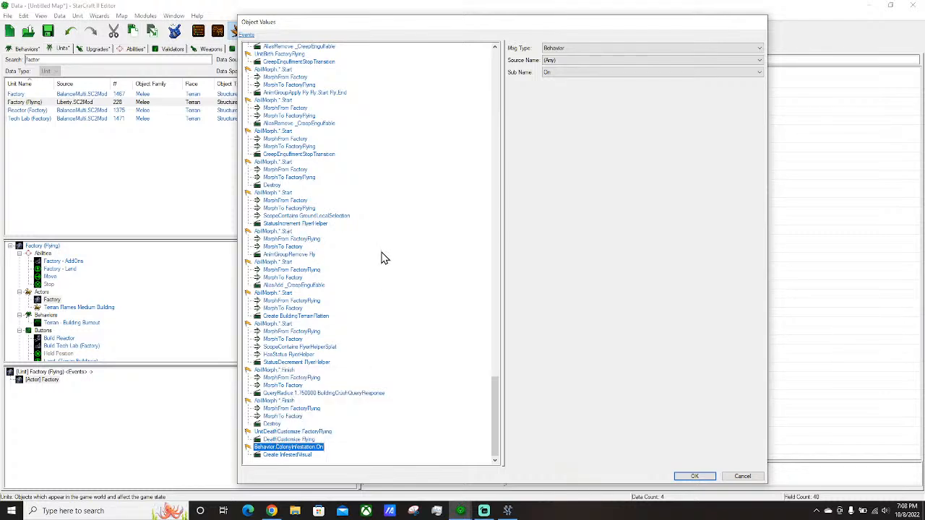
click(280, 193)
drag(304, 22, 681, 218)
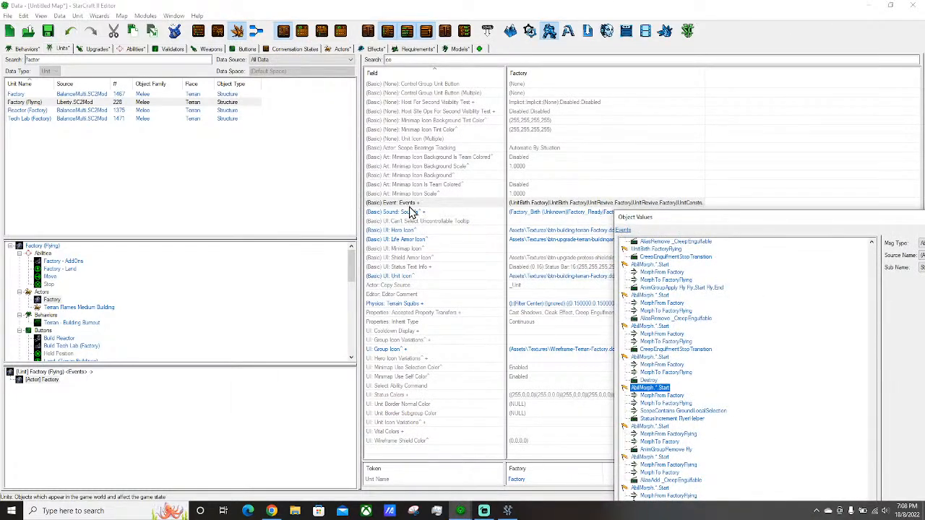
drag(705, 223, 251, 12)
scroll(383, 289, up, 8)
scroll(397, 341, down, 12)
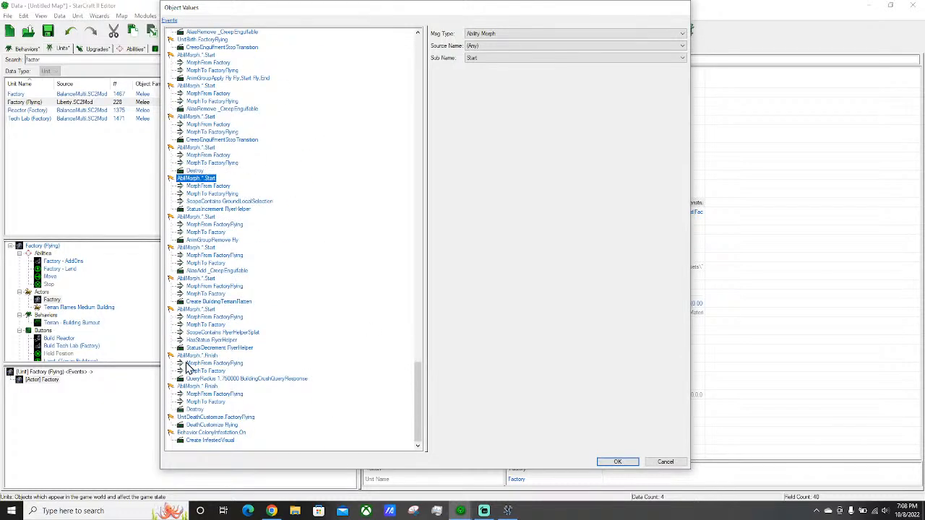
Add a new event after the Behavior ColonyInfestation event at the end of the Factory actor's events
right_click(191, 439)
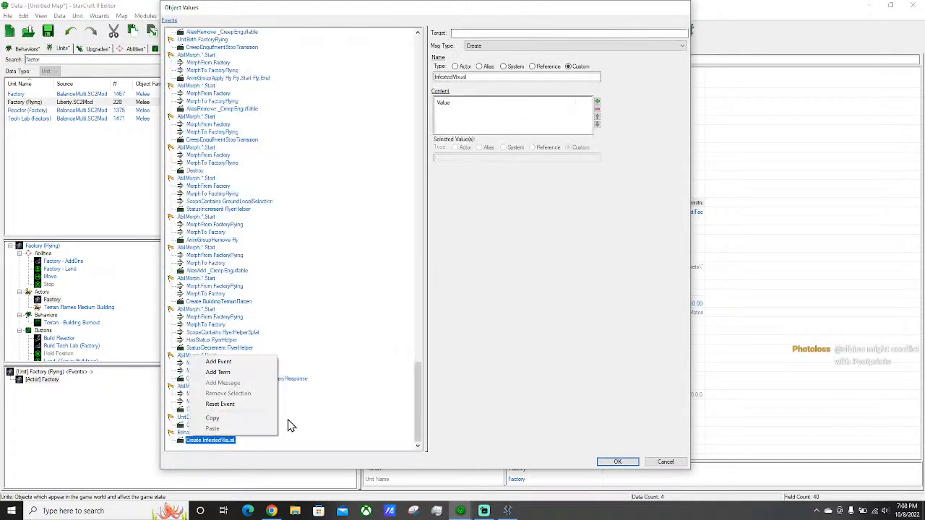
click(346, 391)
right_click(218, 434)
click(326, 297)
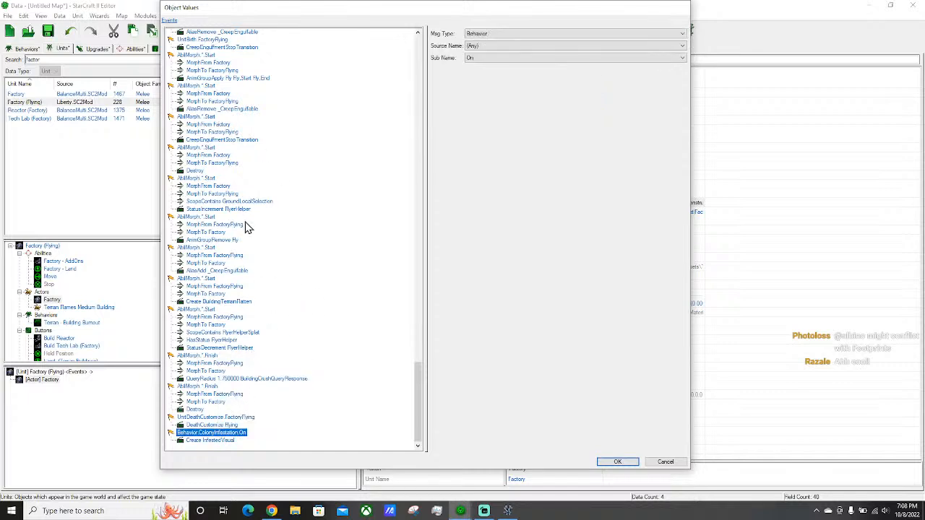
click(196, 117)
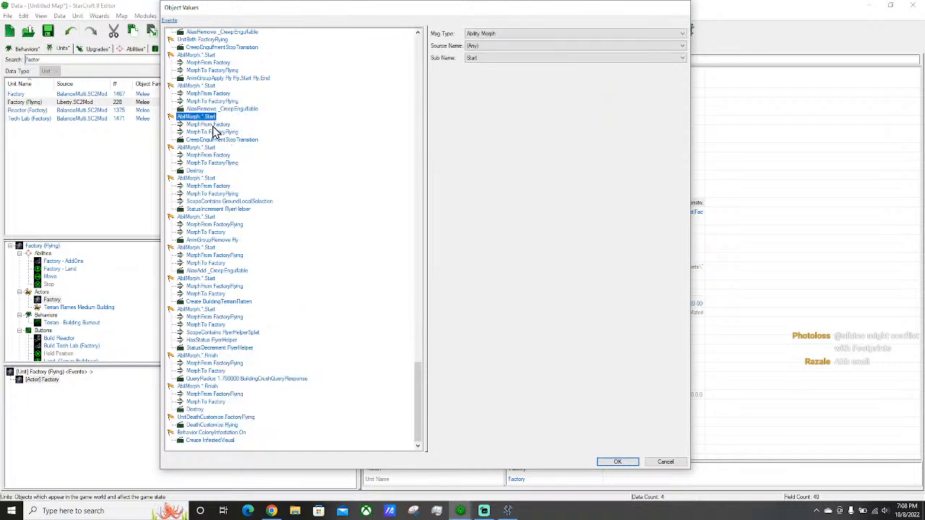
right_click(196, 430)
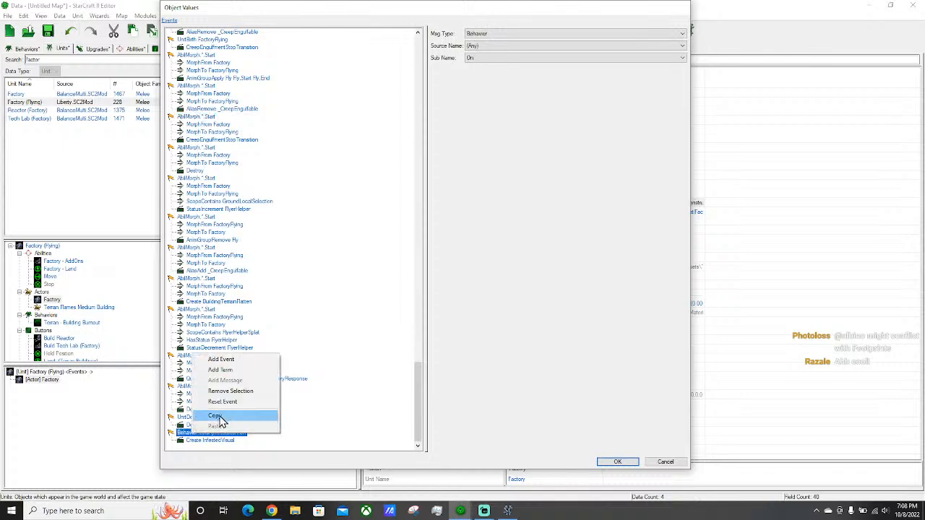
click(233, 378)
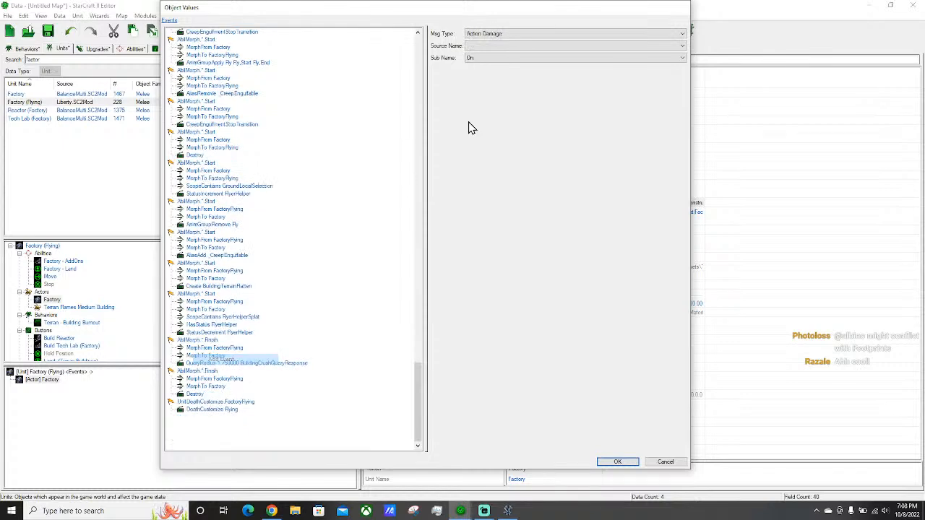
Set the new event's message type to Ability Morph with the sub name Start
click(510, 34)
scroll(491, 58, up, 3)
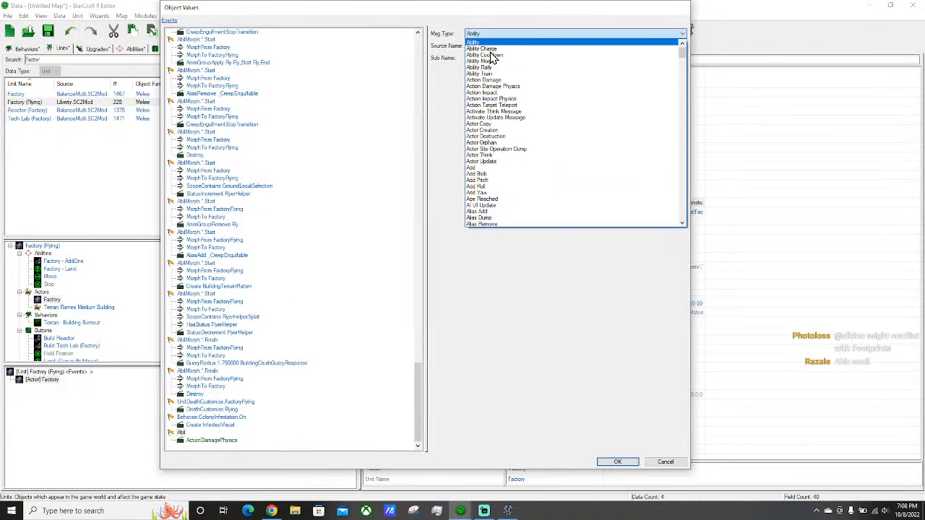
click(489, 67)
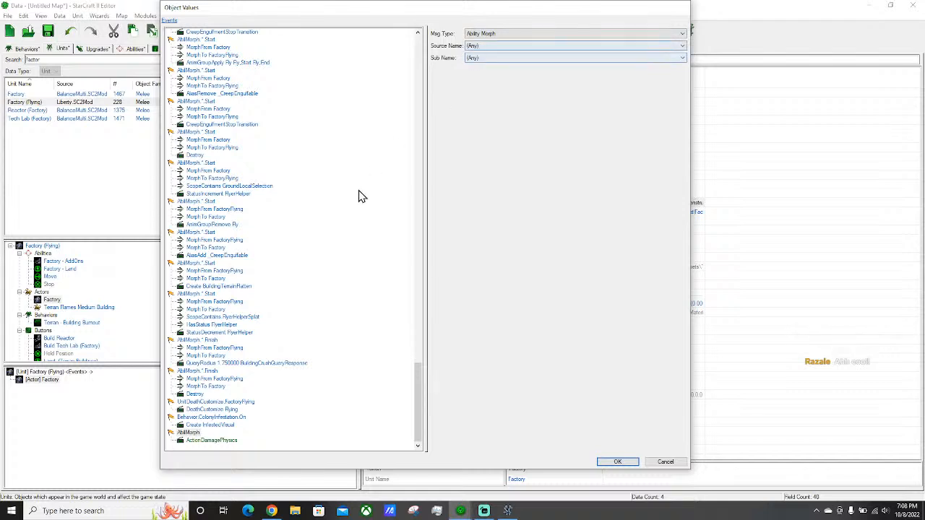
click(481, 58)
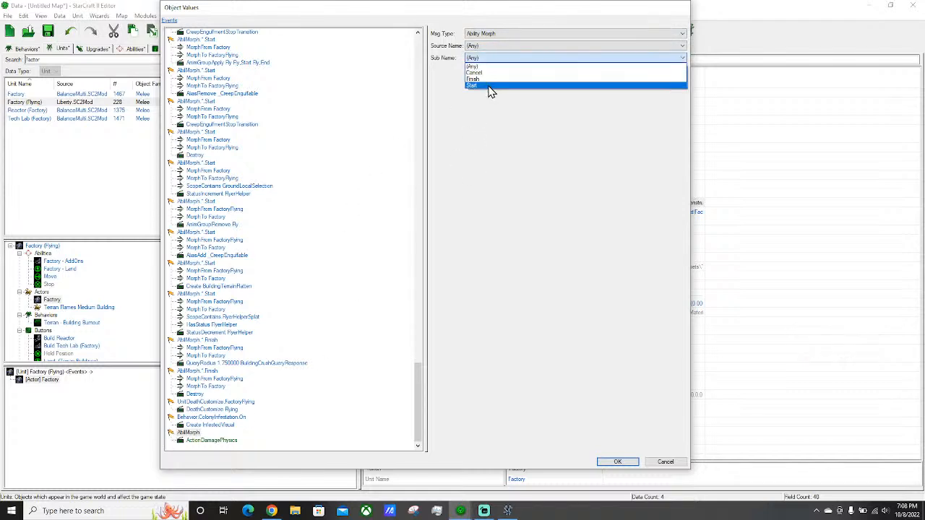
click(489, 90)
Try to change the new morph event's action to a model-related message type
click(216, 442)
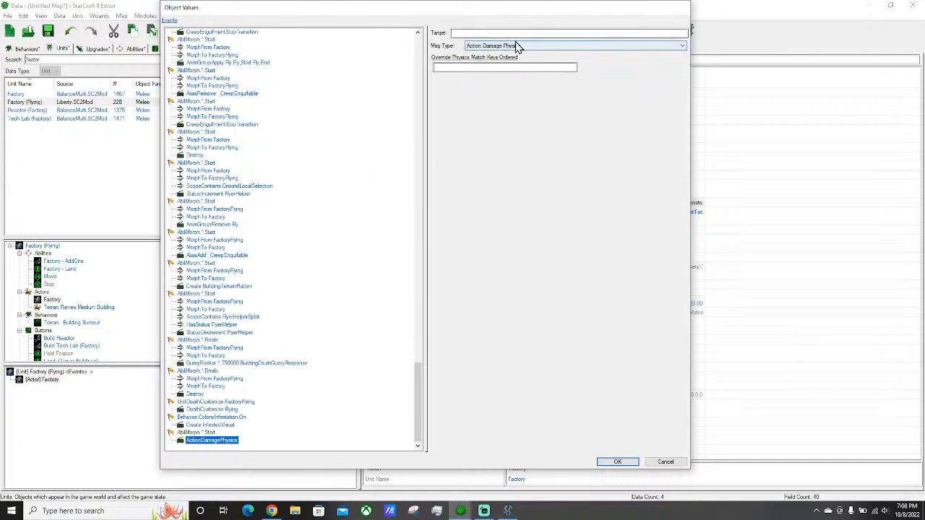
click(517, 46)
text(mo)
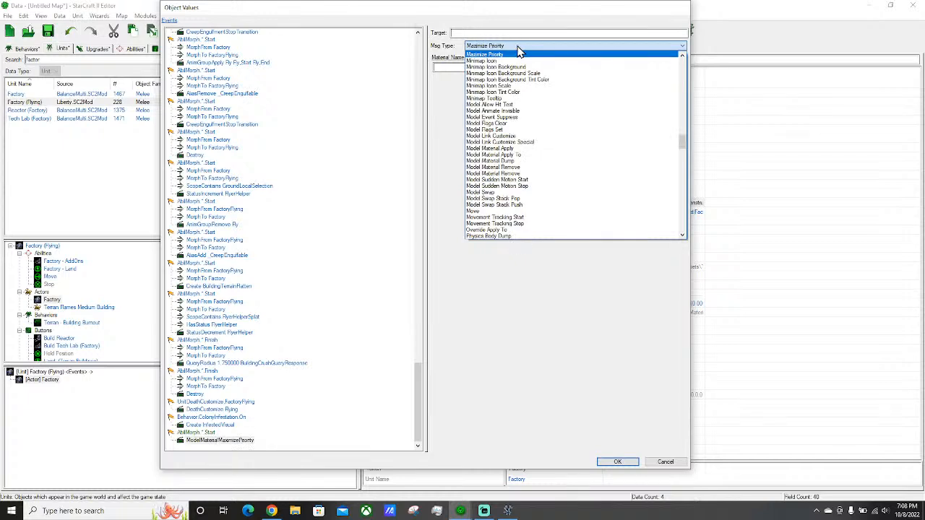
scroll(571, 148, up, 3)
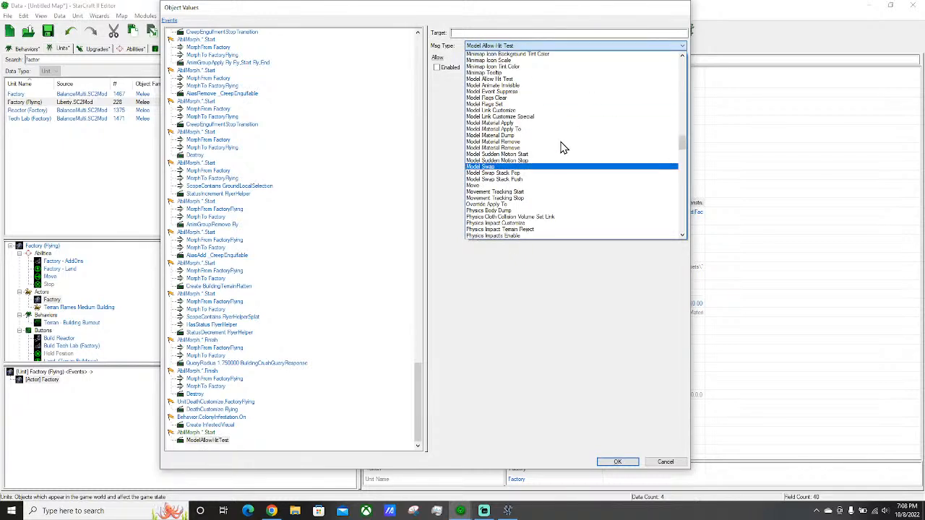
scroll(538, 99, up, 2)
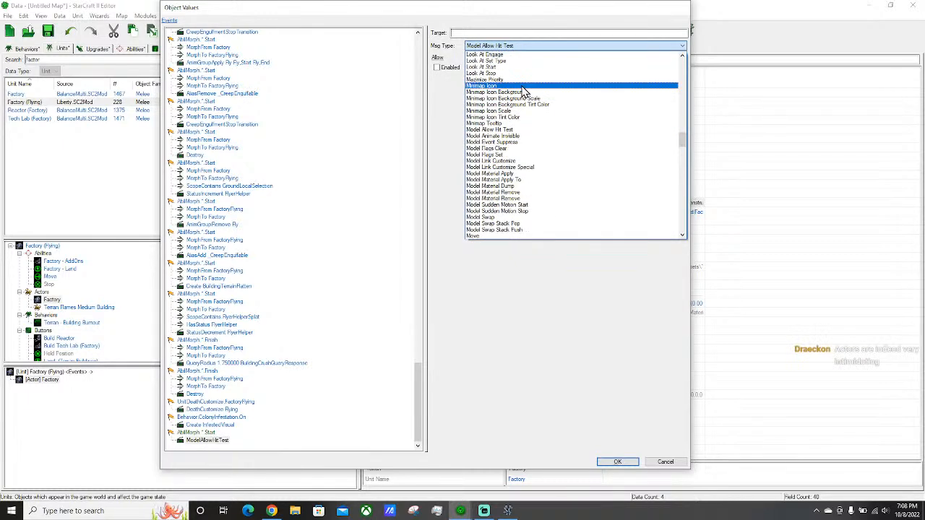
scroll(510, 211, down, 1)
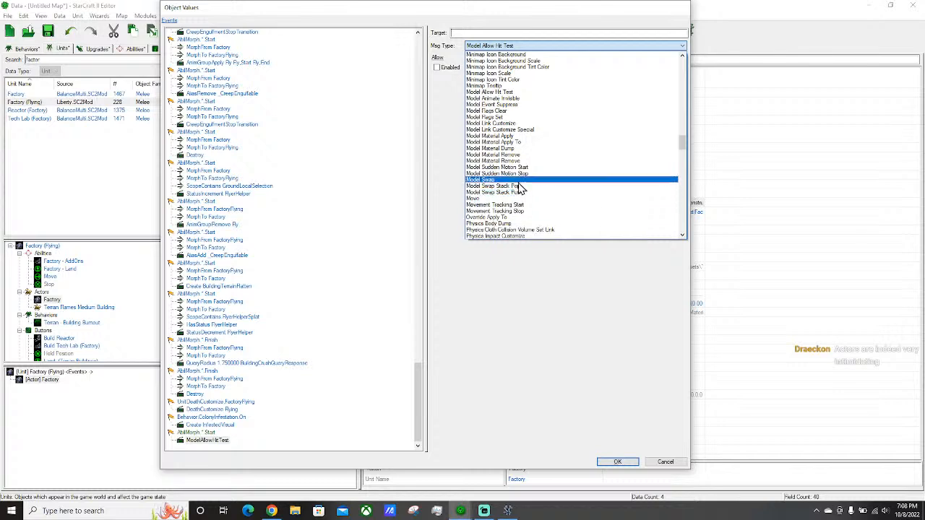
click(266, 428)
click(490, 45)
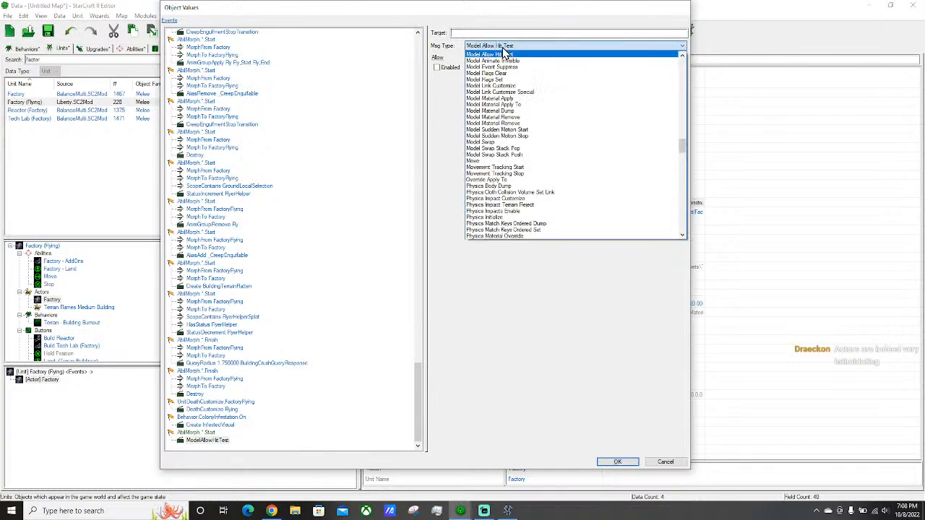
scroll(556, 87, up, 4)
Add a MorphFrom term to the new Ability Morph event and link it to the Factory unit
click(196, 438)
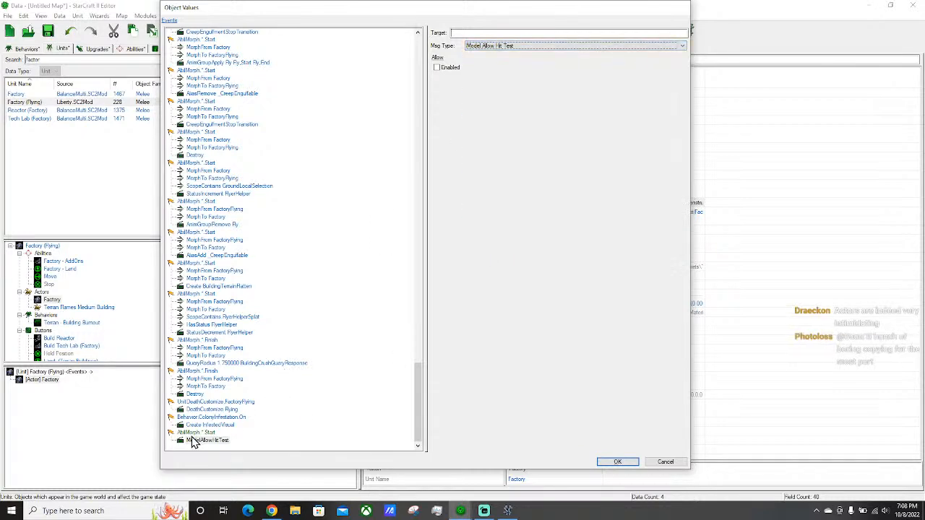
right_click(200, 438)
click(239, 371)
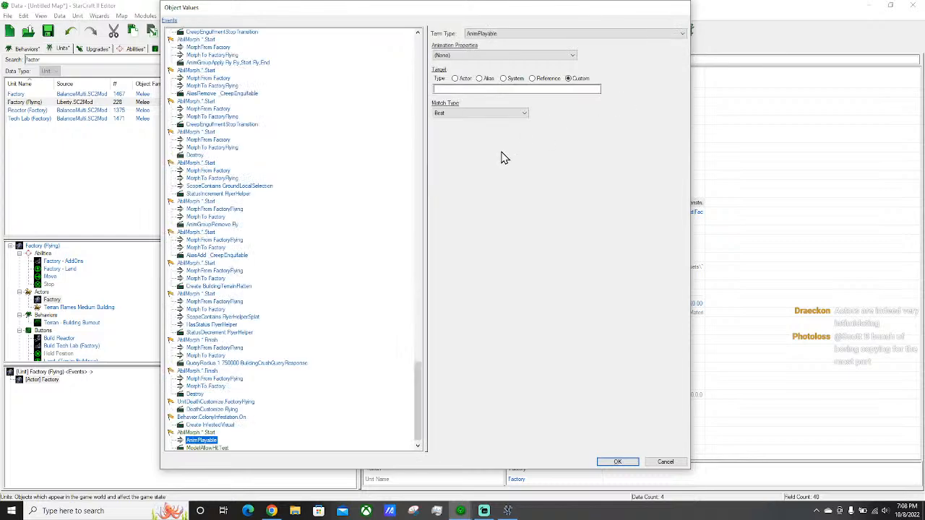
click(513, 56)
click(514, 37)
click(514, 37)
text(mor)
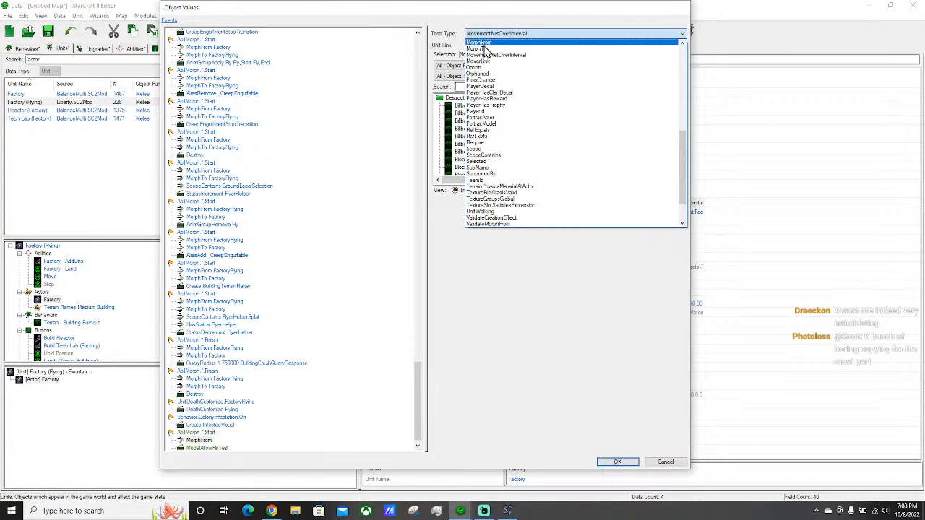
click(491, 43)
text(facto)
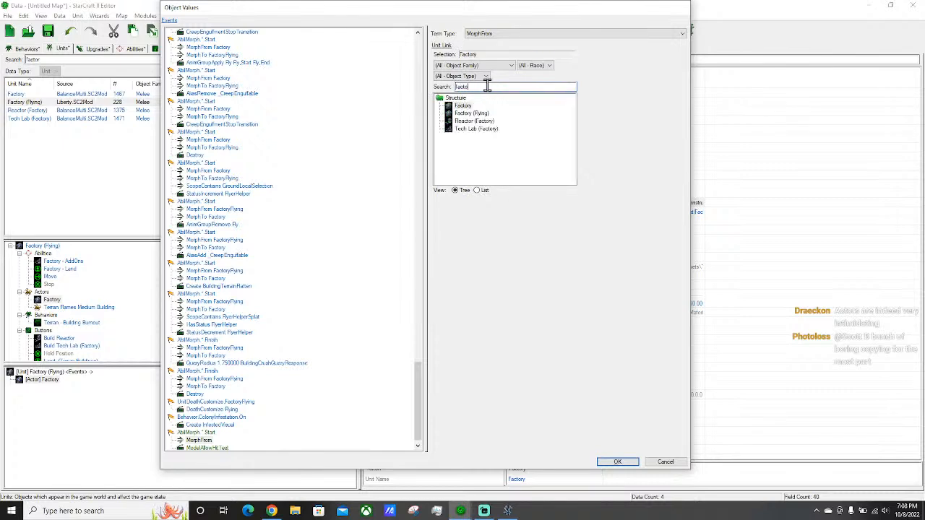
Add a second term to the new event, using MorphTo with the Factory (Flying) unit
click(211, 424)
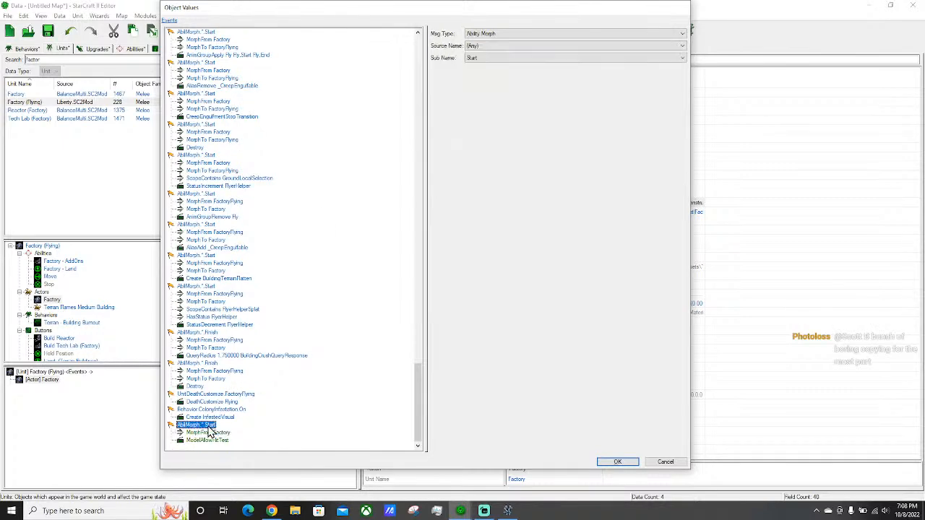
right_click(211, 425)
click(238, 361)
click(529, 35)
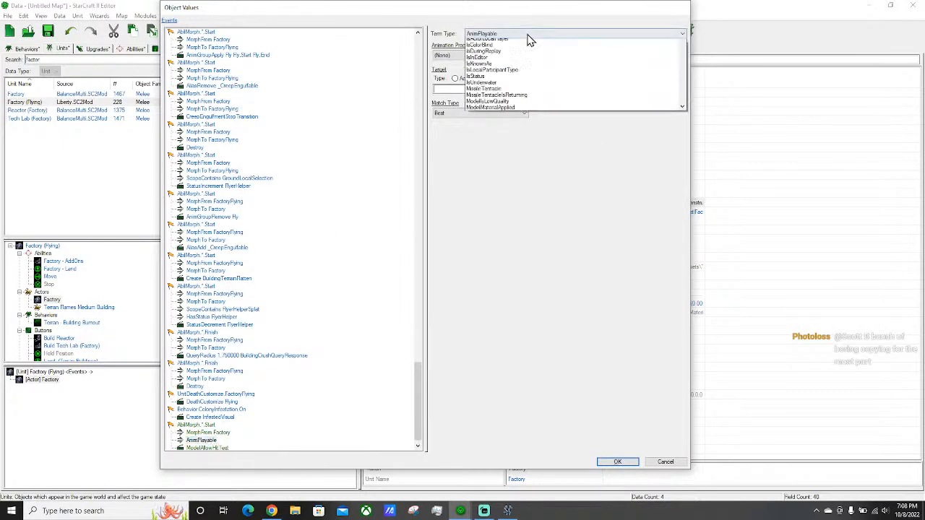
text(morpht)
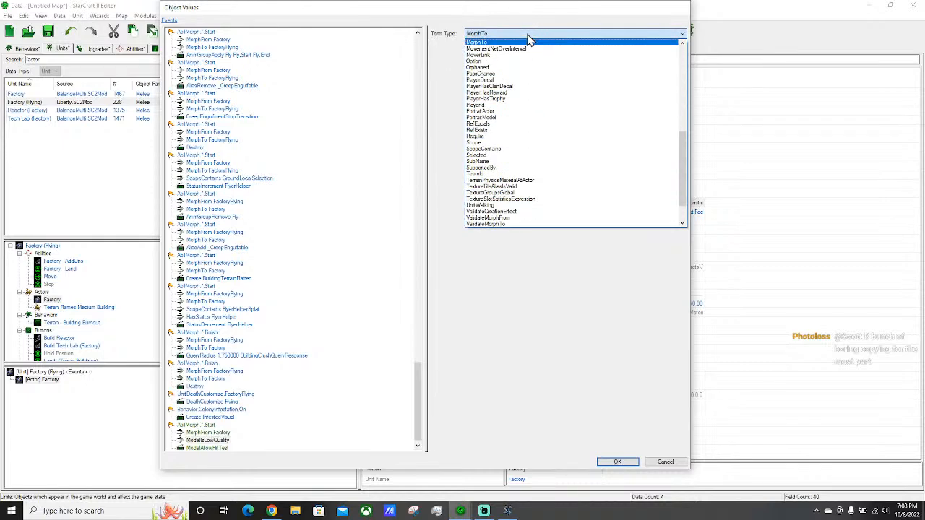
click(479, 44)
click(486, 87)
text(factor)
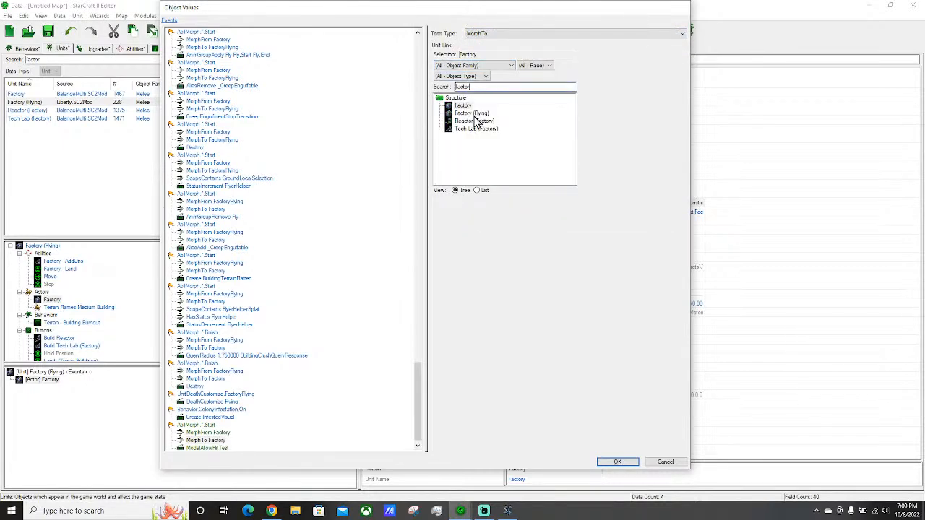
Set the new morph event's action message type to Model Swap
click(207, 448)
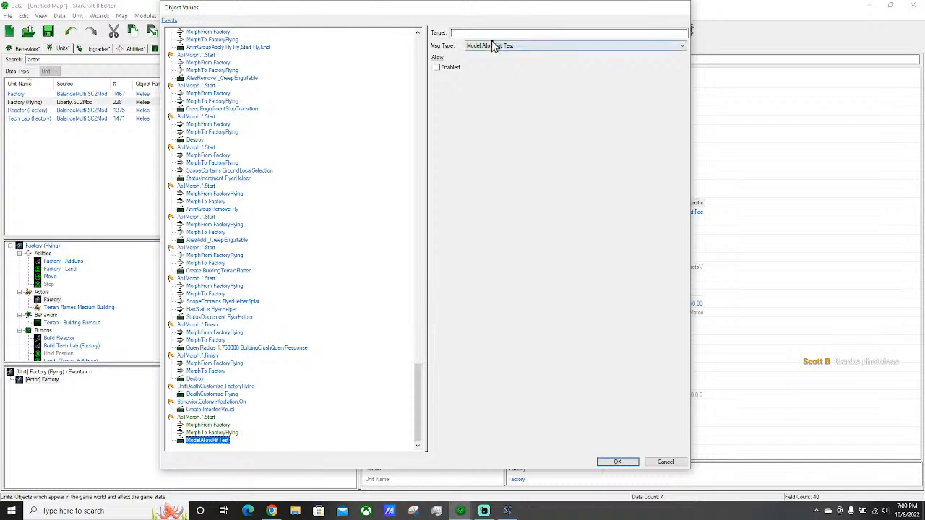
click(495, 46)
scroll(505, 64, down, 2)
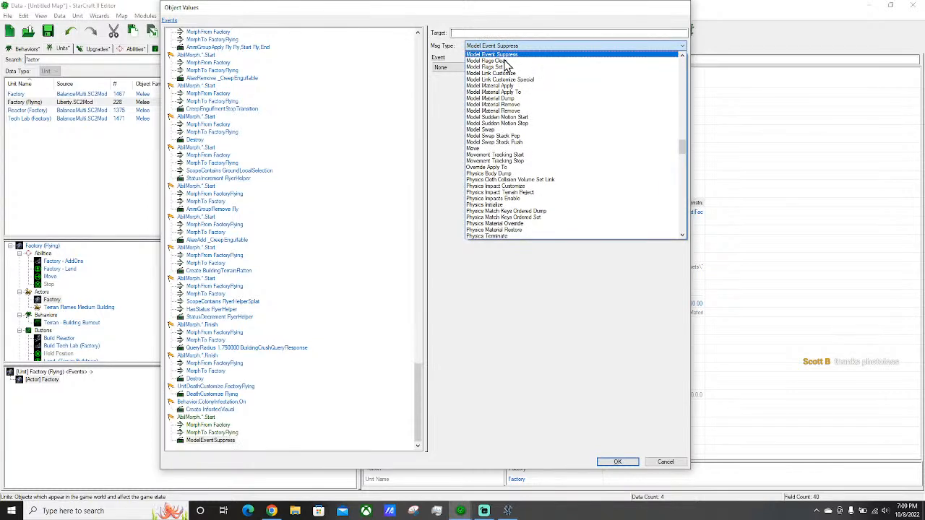
click(496, 130)
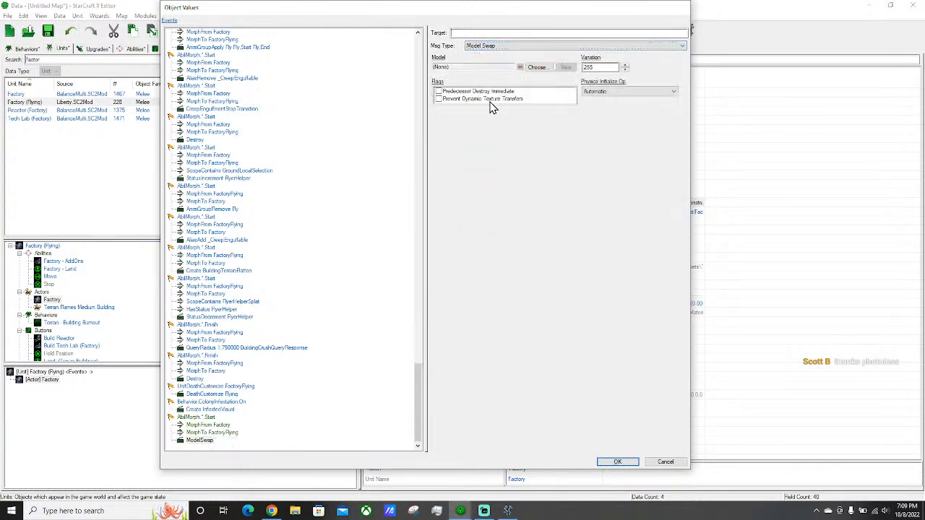
Set the Model Swap action's model to the base Starport by searching for "starport", and save the Factory actor's events
click(537, 67)
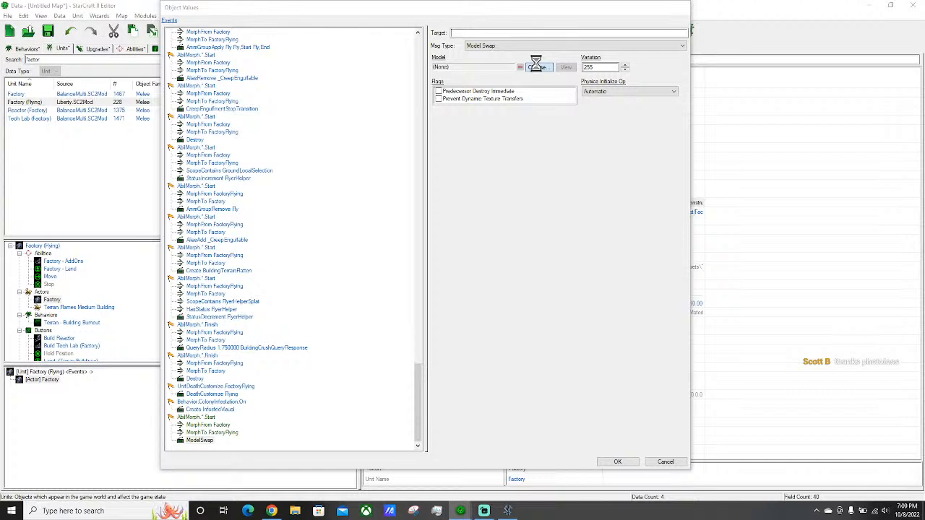
text(s)
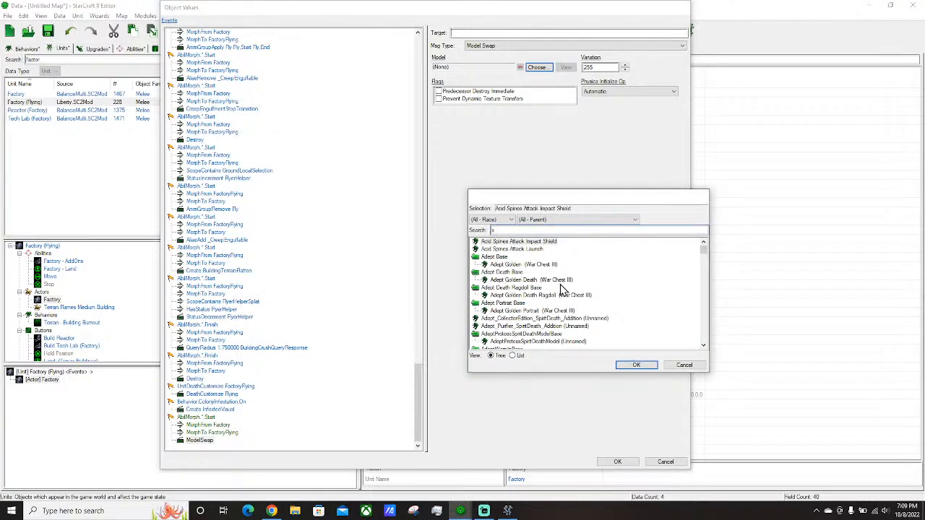
text(a)
text(tarpor)
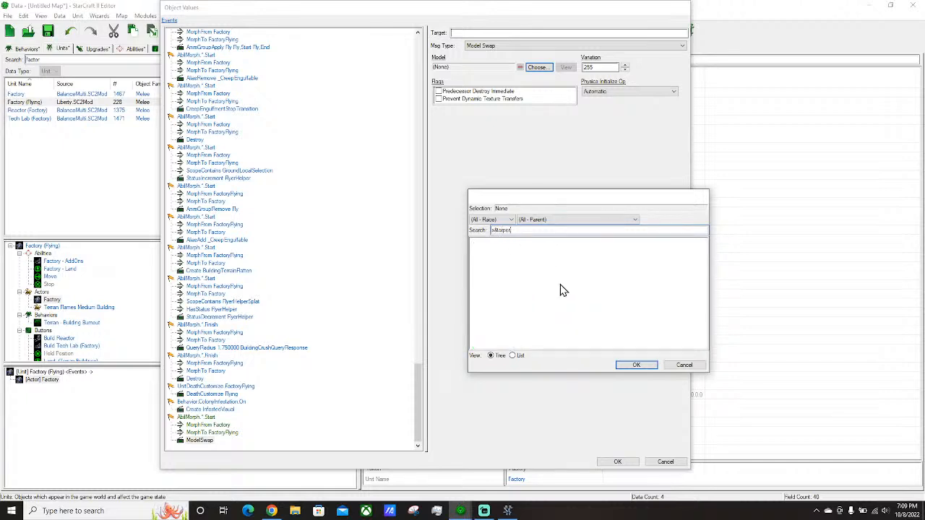
text(t)
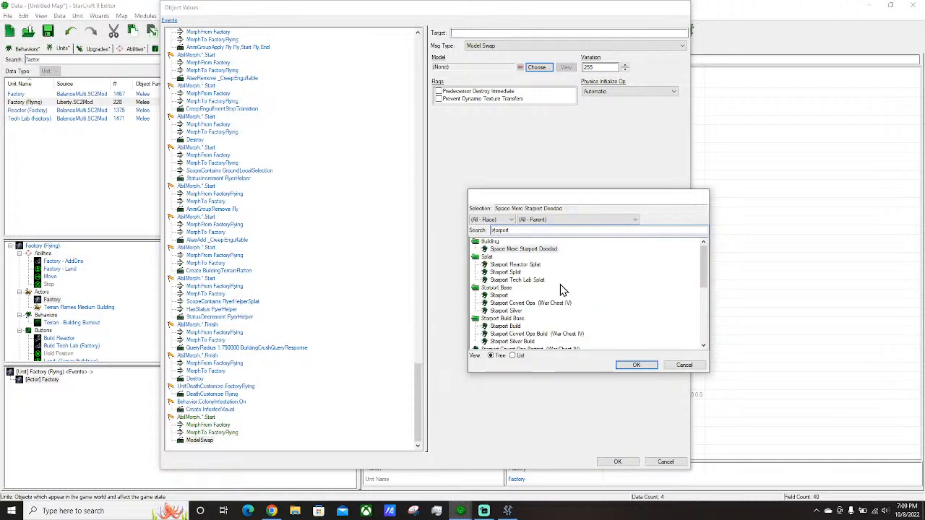
scroll(524, 312, down, 6)
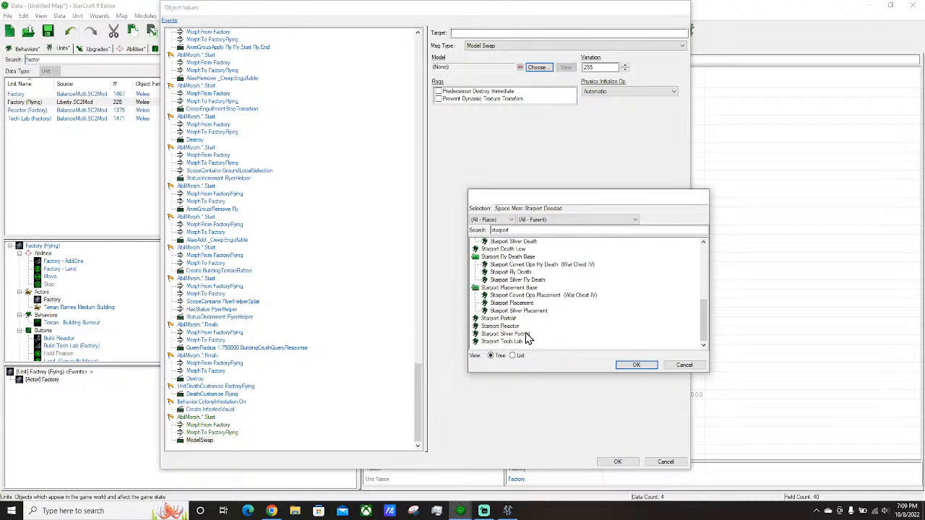
scroll(526, 338, up, 4)
click(506, 280)
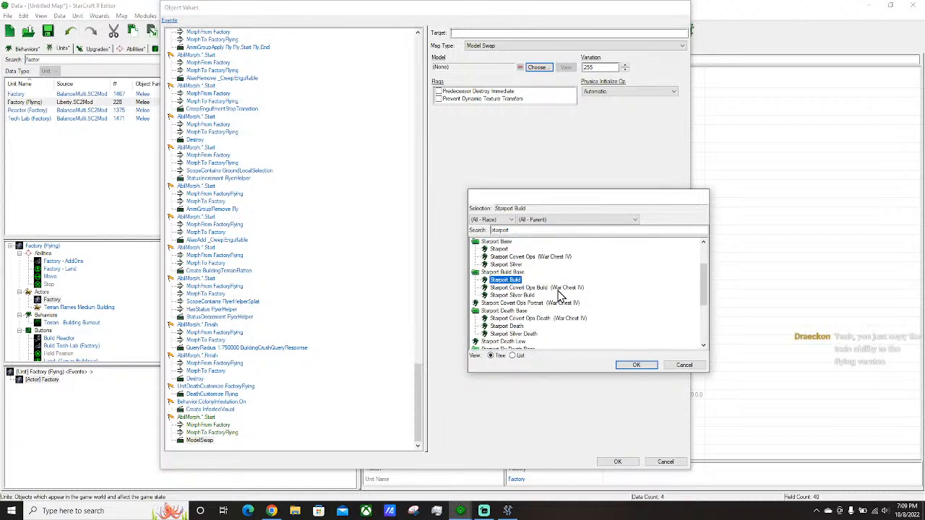
scroll(557, 295, up, 2)
click(499, 296)
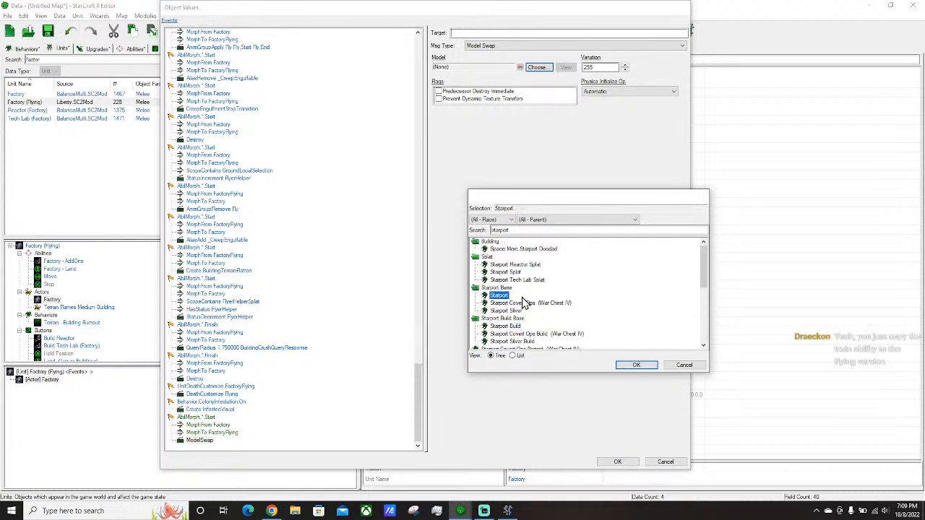
click(634, 364)
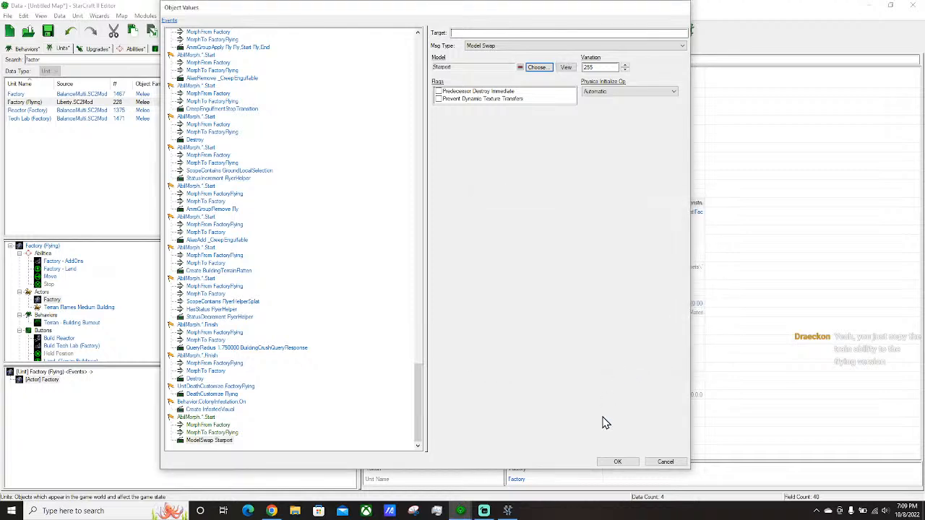
click(616, 462)
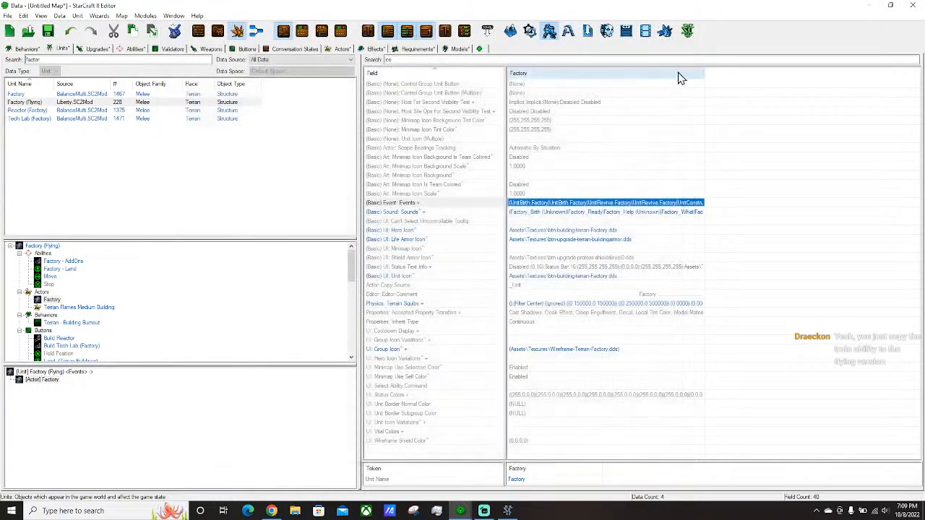
Launch a test of the map, move to the Terran base and make a Factory lift off to check the model swap
click(687, 31)
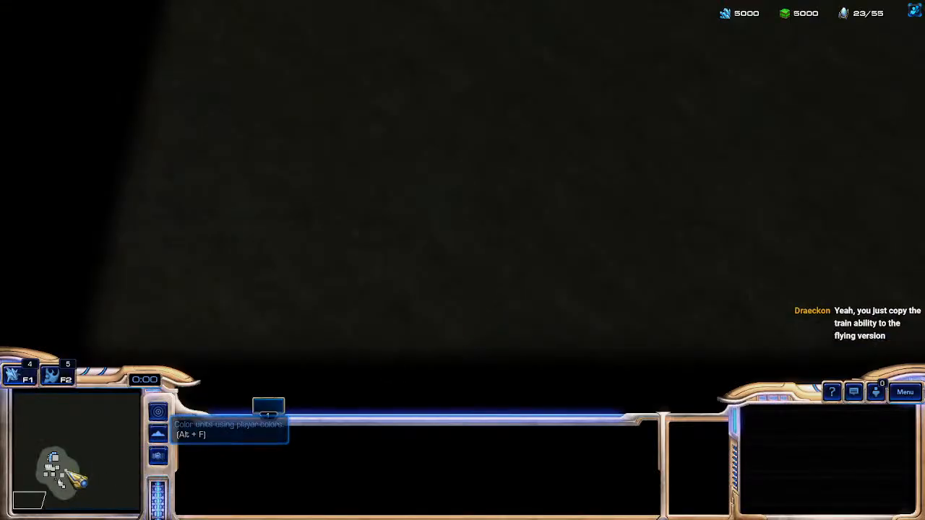
click(64, 470)
double_click(343, 184)
click(189, 295)
click(57, 475)
key(v)
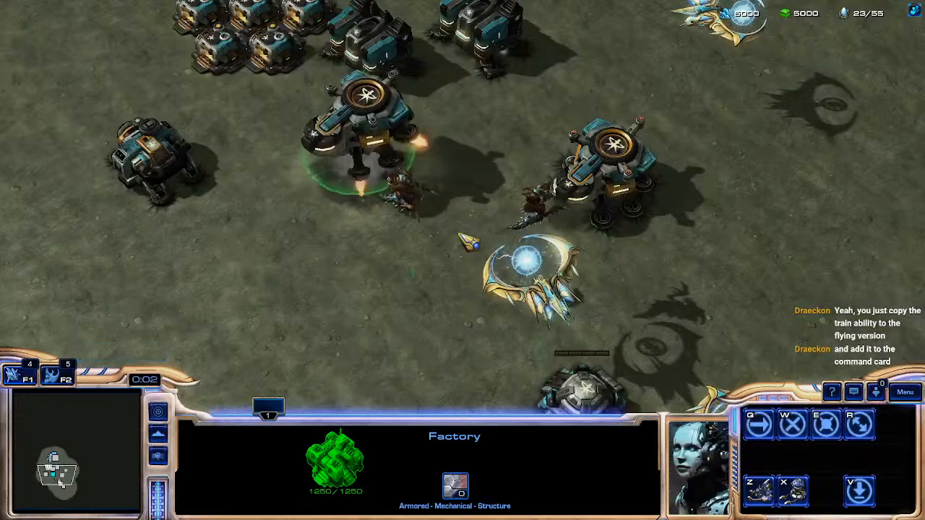
Land the flying Factory on open ground near the Barracks and set a rally point beside it
key(v)
click(354, 296)
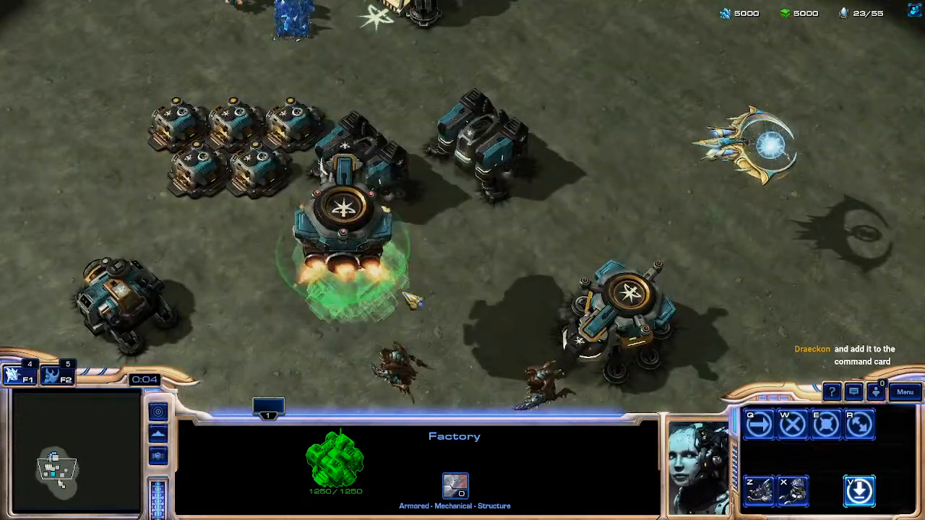
click(228, 116)
key(x)
right_click(342, 355)
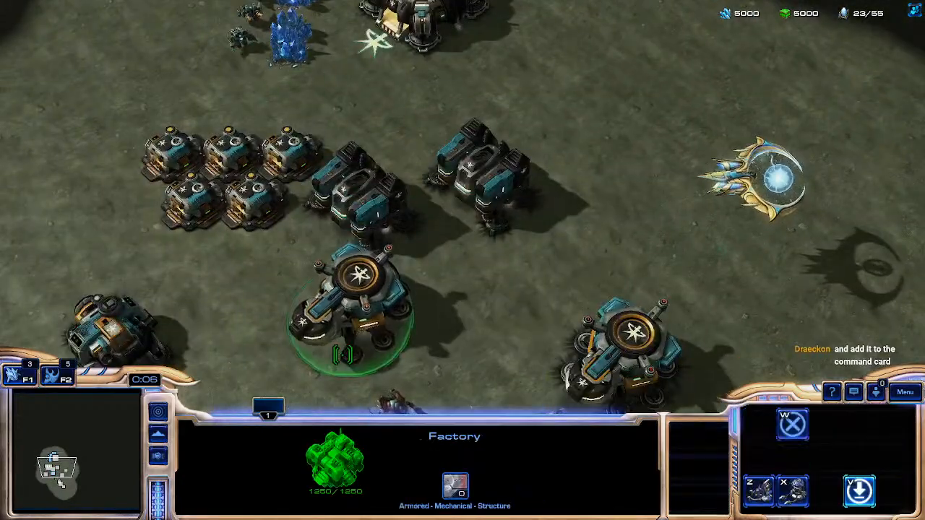
click(342, 354)
key(Down)
right_click(457, 211)
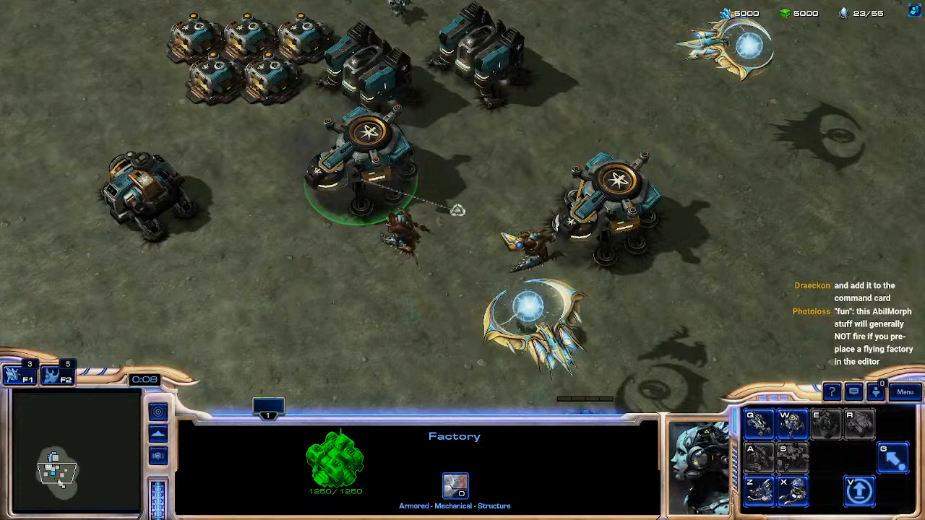
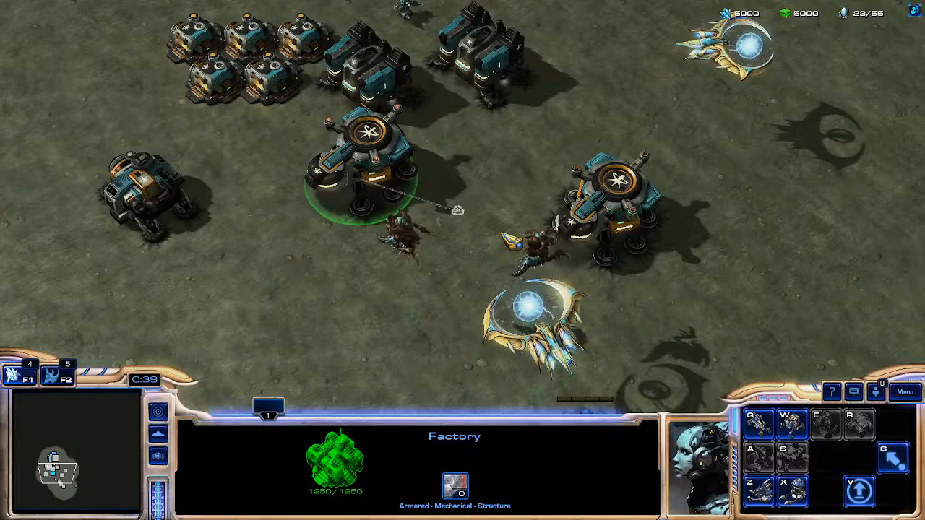
Select a Tempest and order it across the open ground, open the game menu, and switch back to the StarCraft II Editor's data window
mouse_move(923, 518)
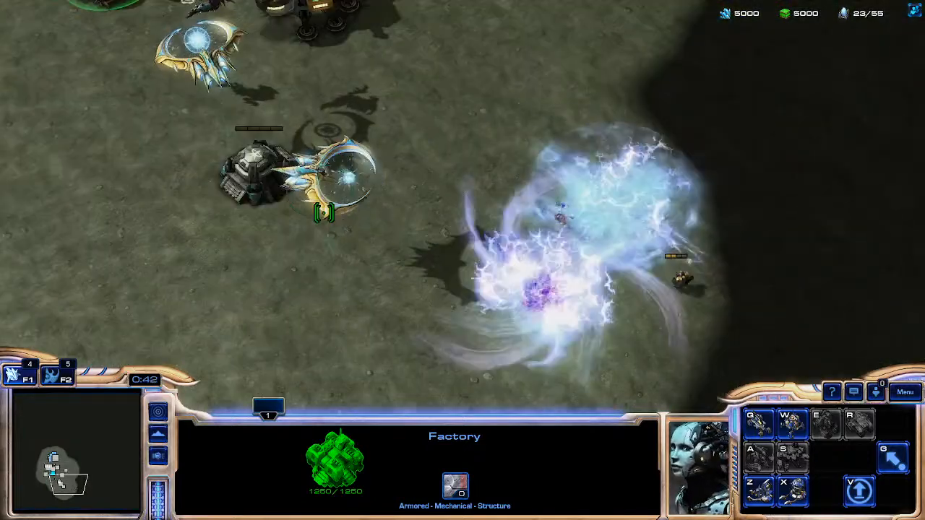
click(317, 206)
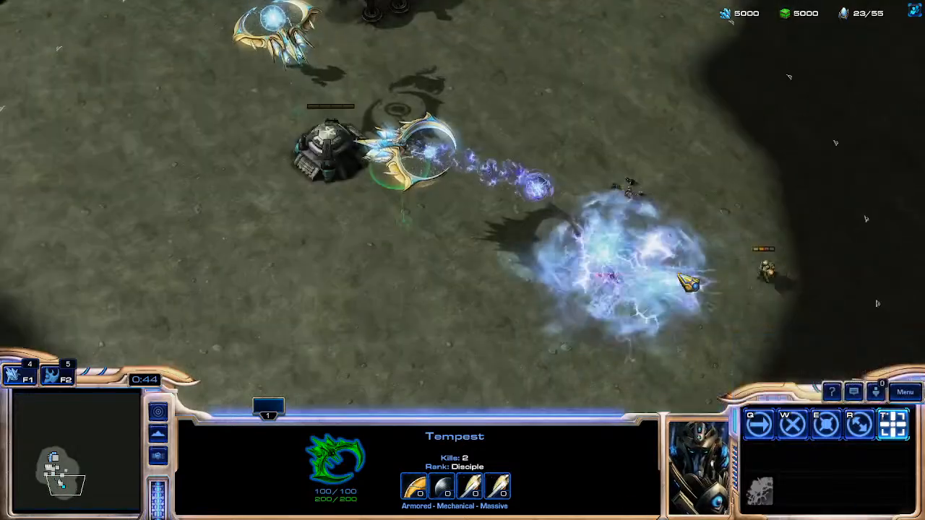
right_click(217, 137)
right_click(181, 124)
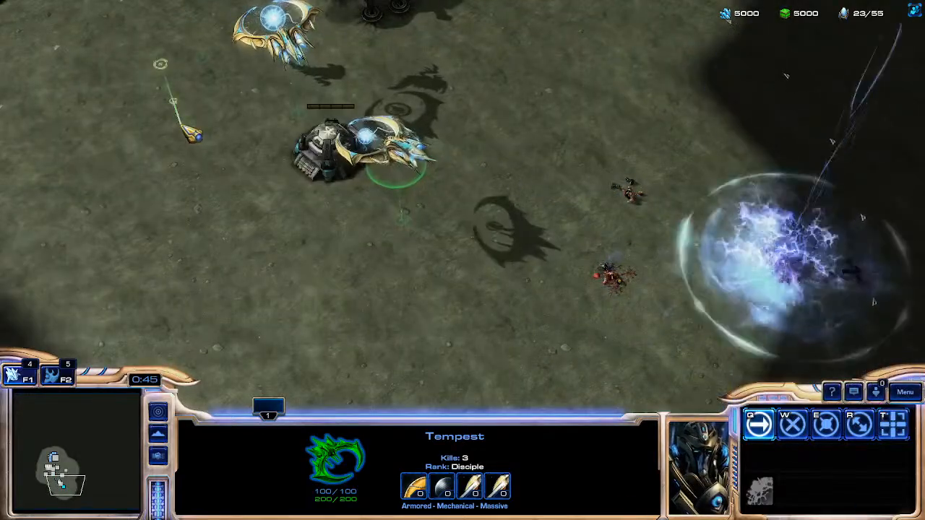
click(905, 391)
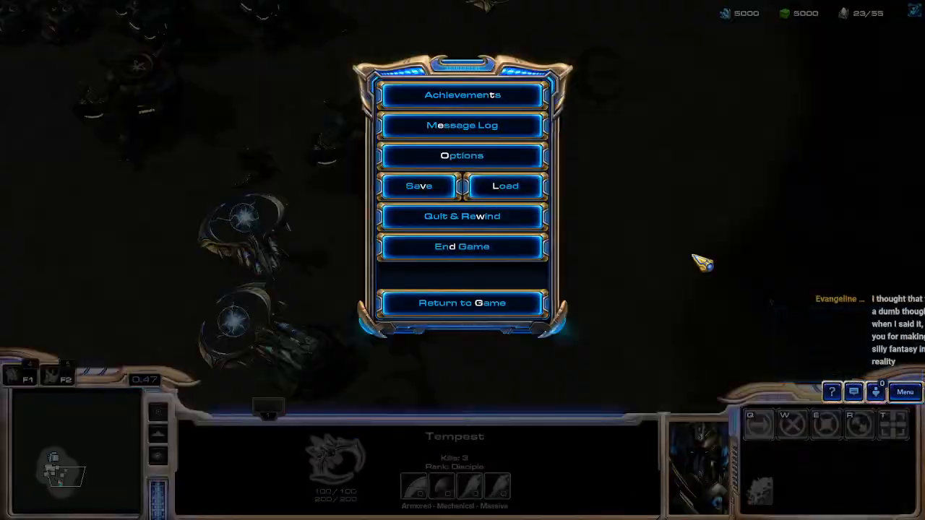
key(alt+Tab)
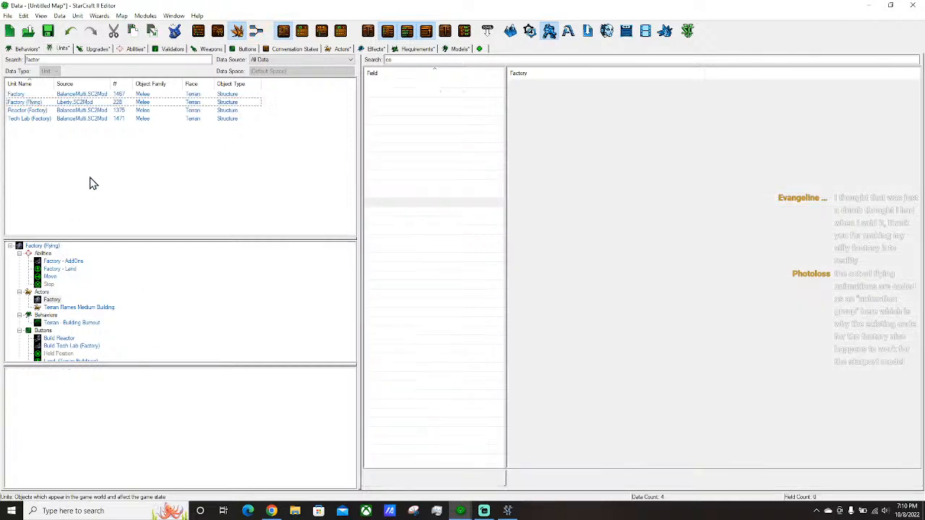
Locate the Factory unit actor in the actor data and open its events for editing
click(39, 102)
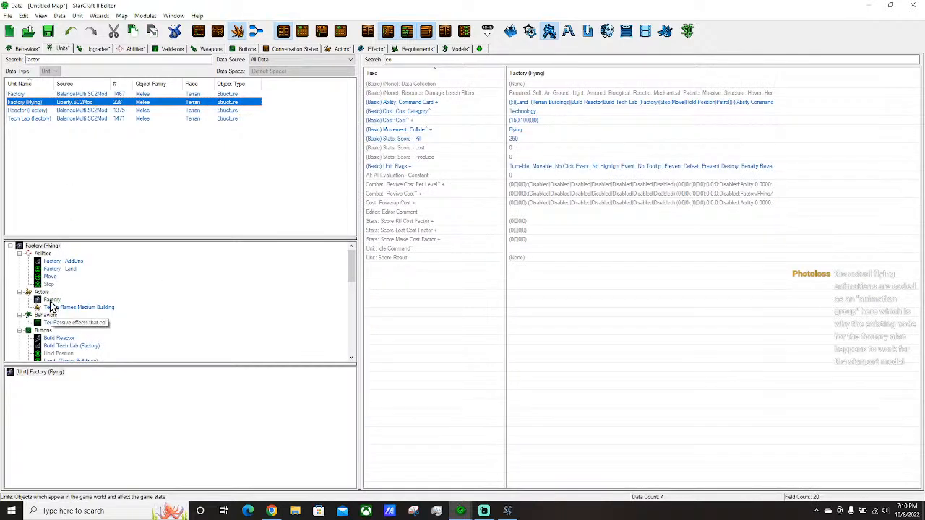
click(51, 300)
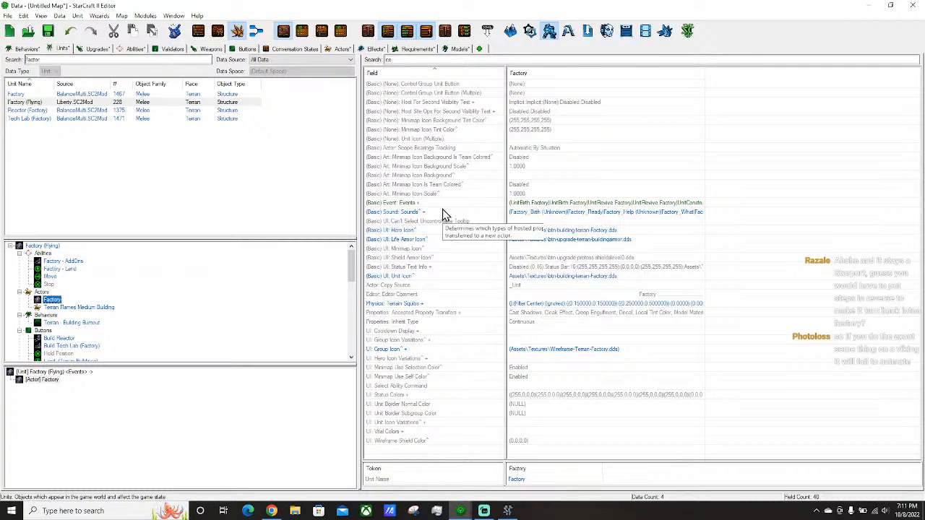
click(135, 48)
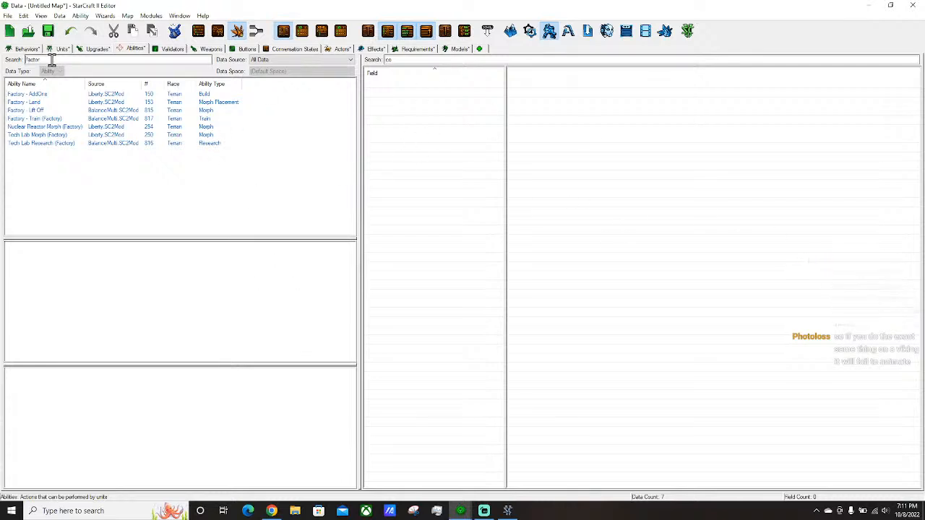
click(346, 48)
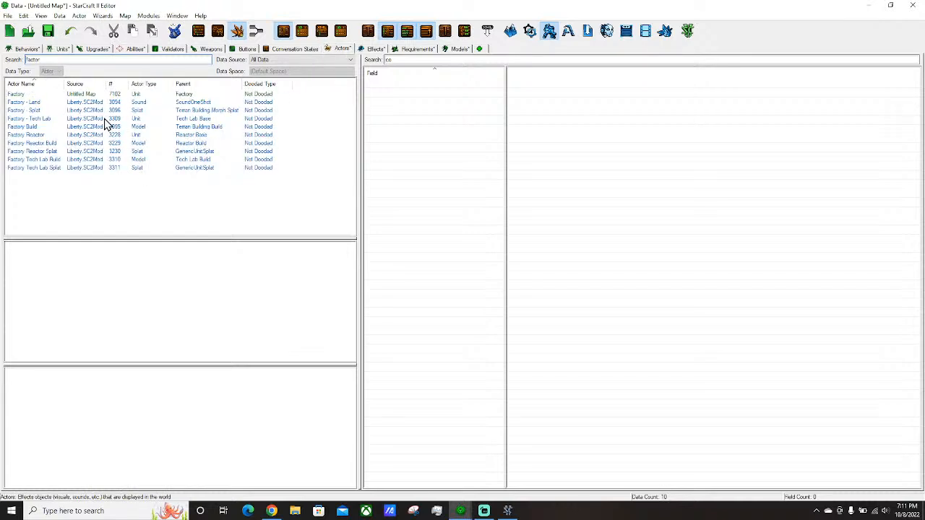
click(58, 95)
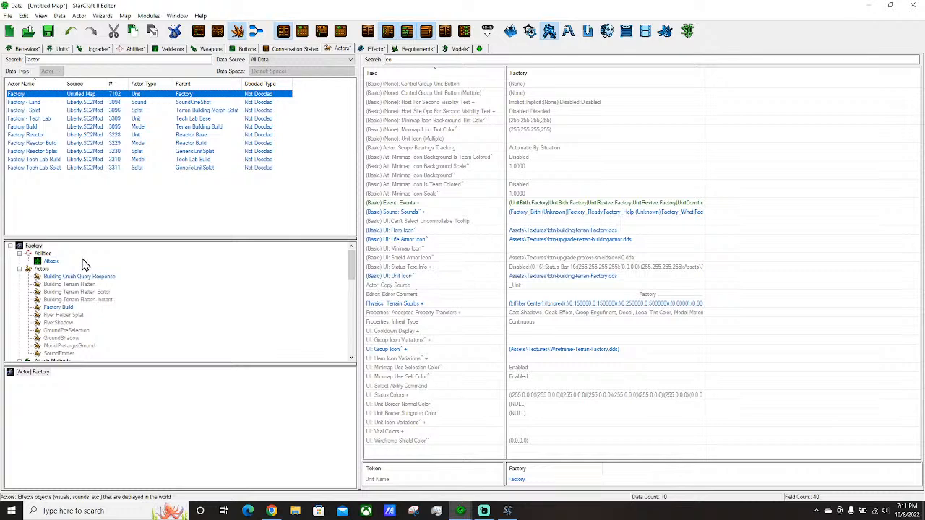
click(34, 246)
scroll(108, 304, down, 10)
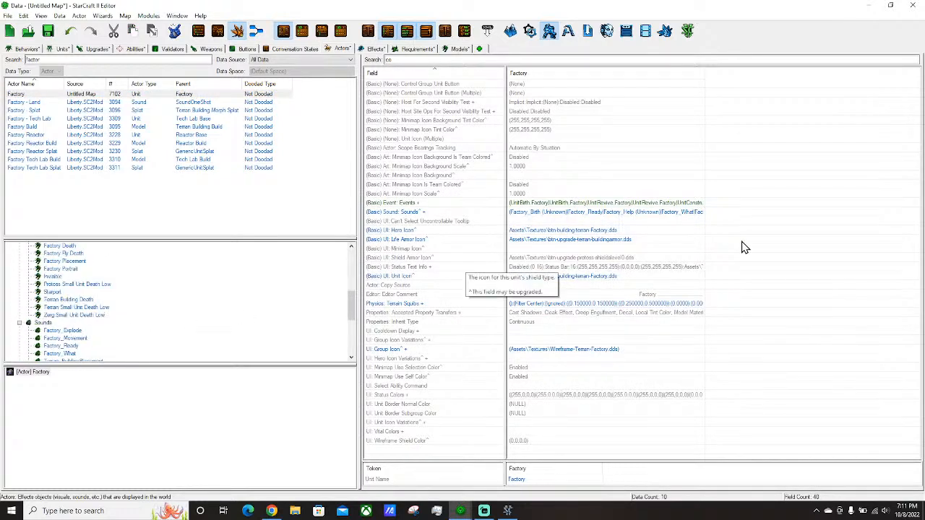
double_click(561, 204)
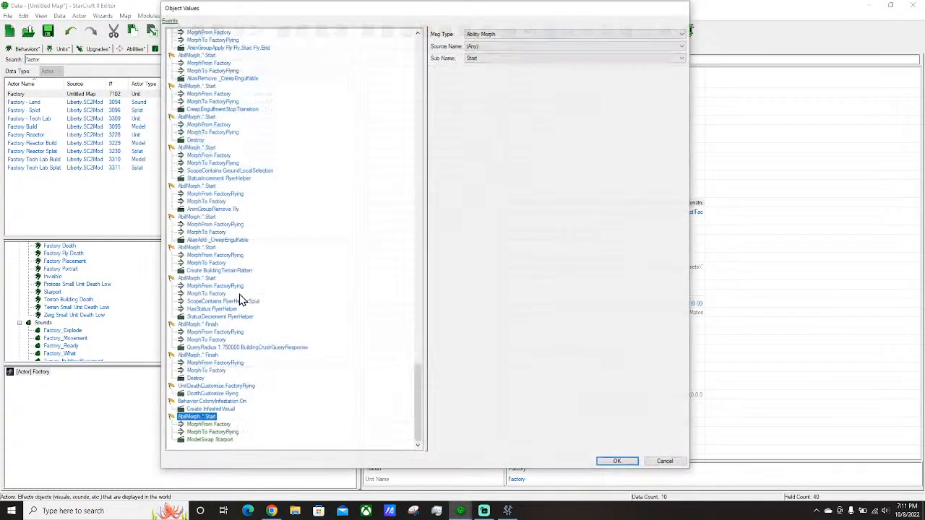
Add a new event to the Factory actor with message type Ability Morph and sub name Start
right_click(209, 419)
click(252, 439)
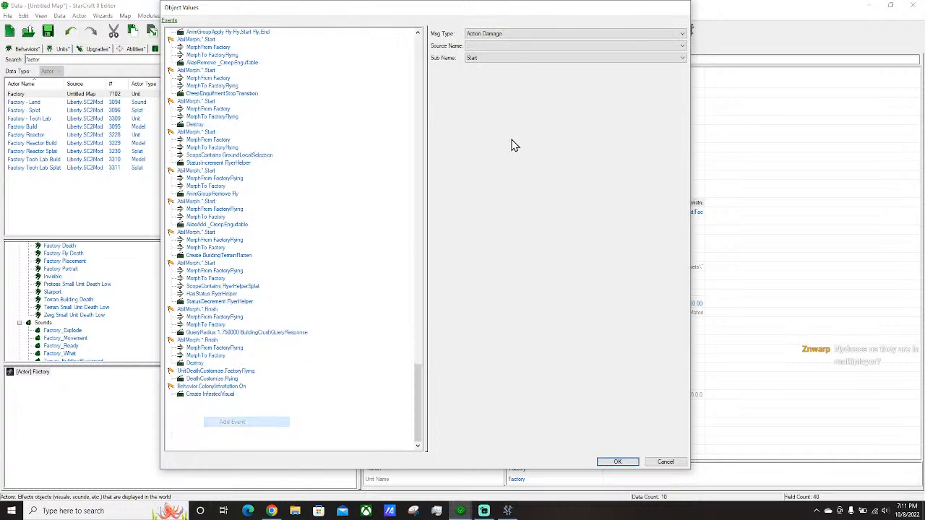
click(500, 35)
text(ab)
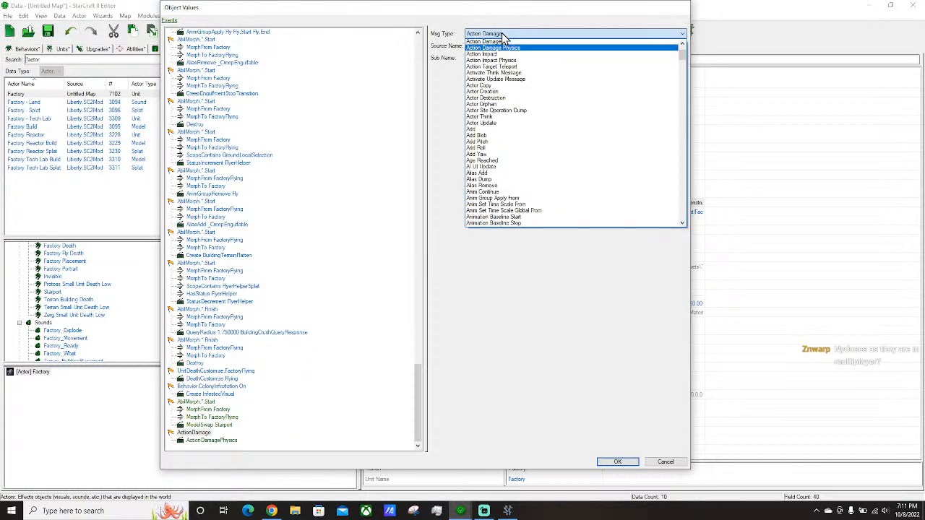
click(489, 62)
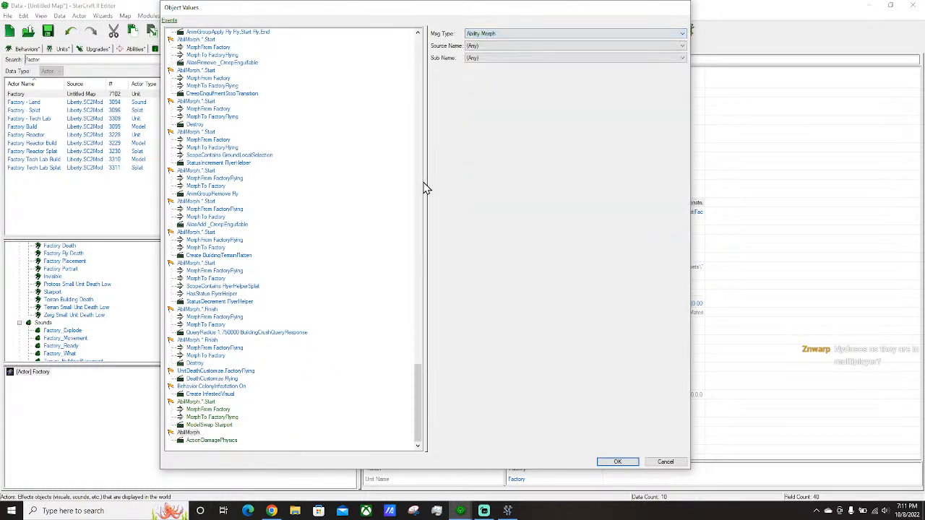
click(486, 59)
click(489, 86)
Set the new morph event's action message type to Model Swap Stack Push
click(212, 441)
scroll(220, 430, up, 1)
click(514, 46)
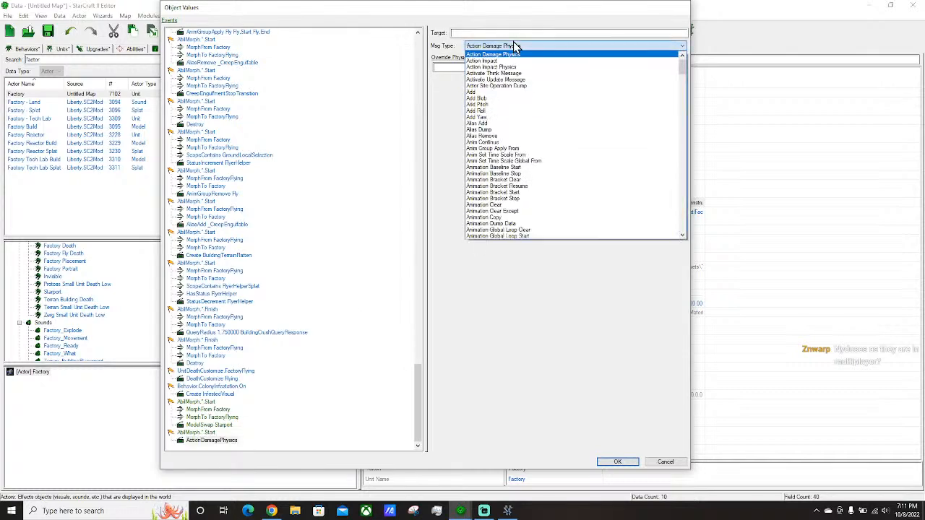
key(m)
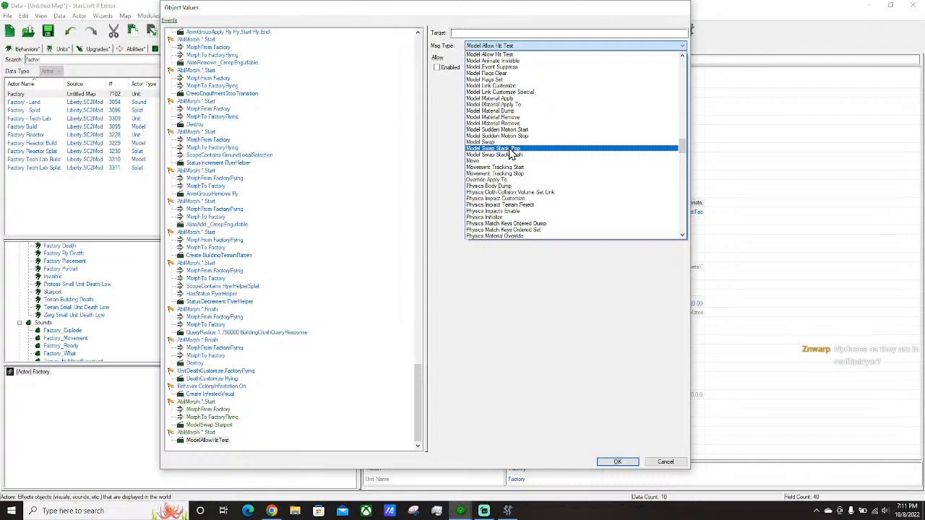
click(511, 154)
Add a MorphFrom term to the new event and link it to Factory (Flying) by searching for "factor"
click(217, 448)
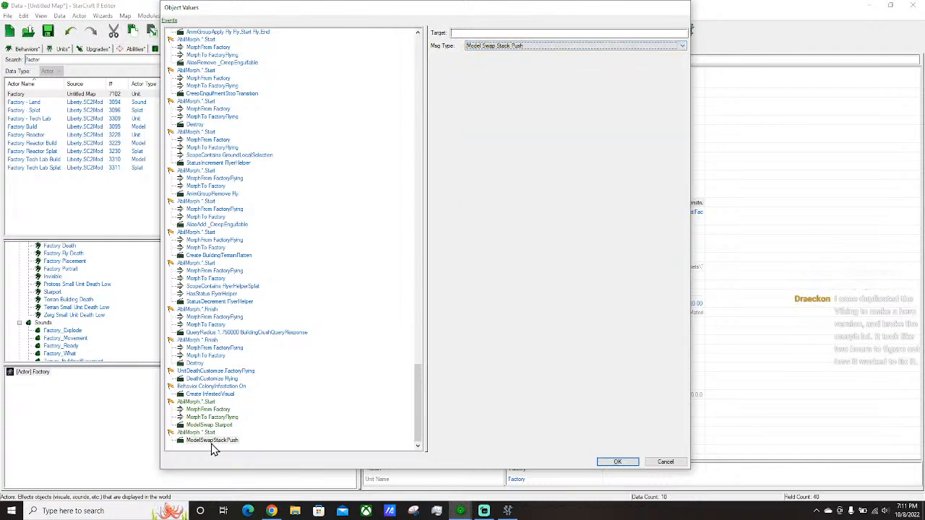
right_click(214, 432)
click(235, 368)
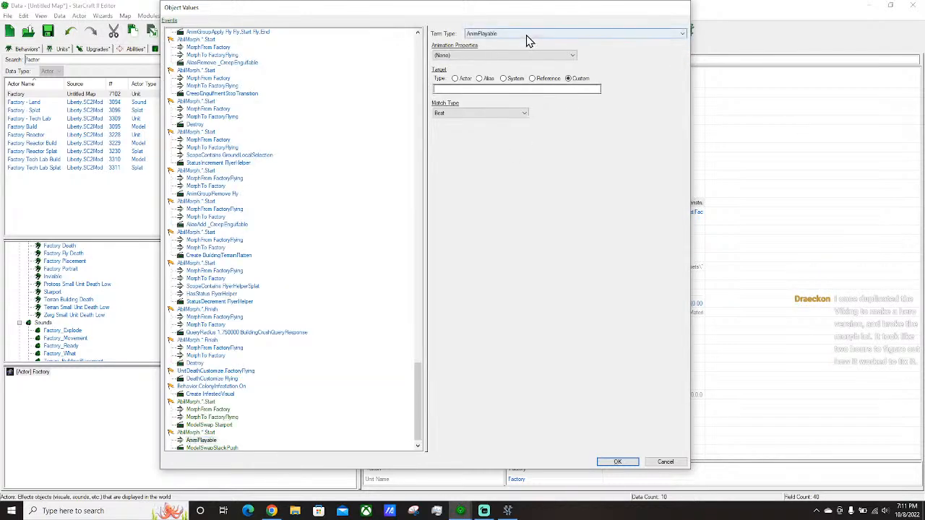
click(527, 34)
text(orphTo)
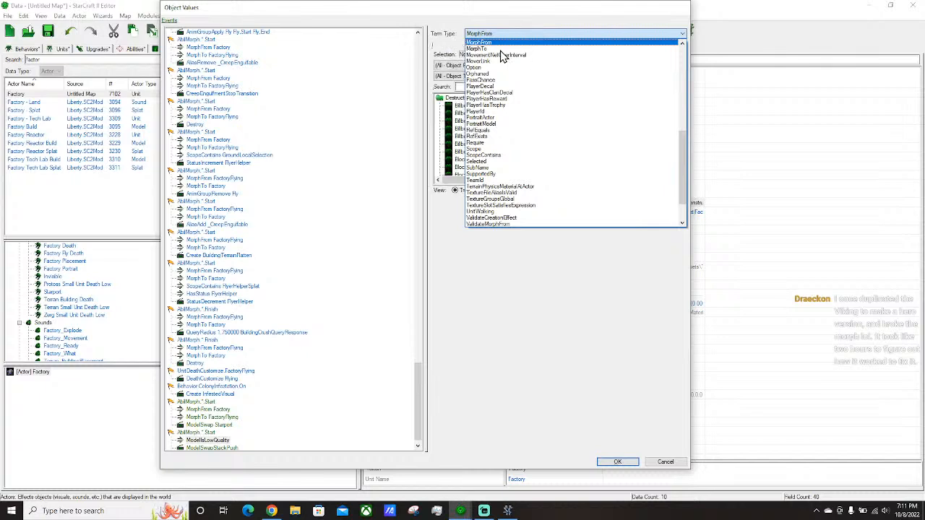
click(485, 45)
click(490, 87)
text(factor)
click(476, 113)
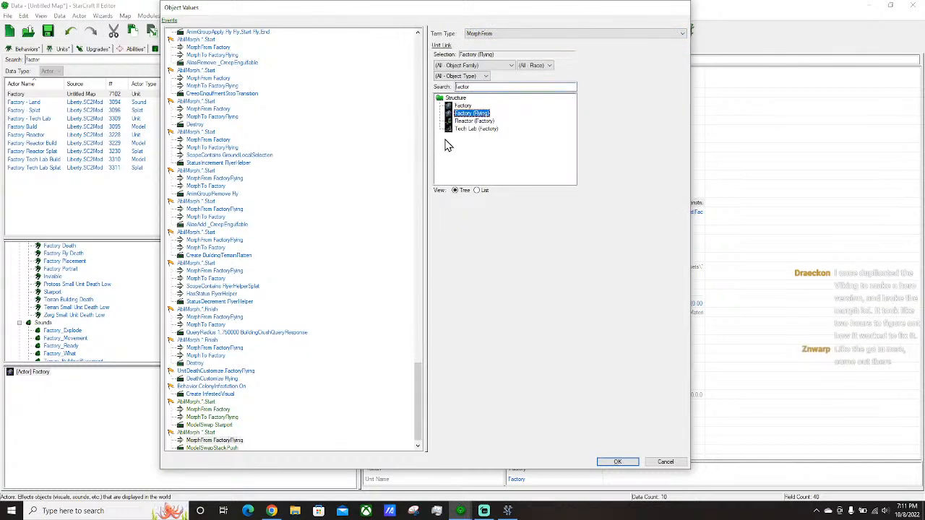
Add a MorphTo term to the new event and link it to the Factory unit by searching for "facto"
right_click(206, 442)
click(232, 373)
click(481, 34)
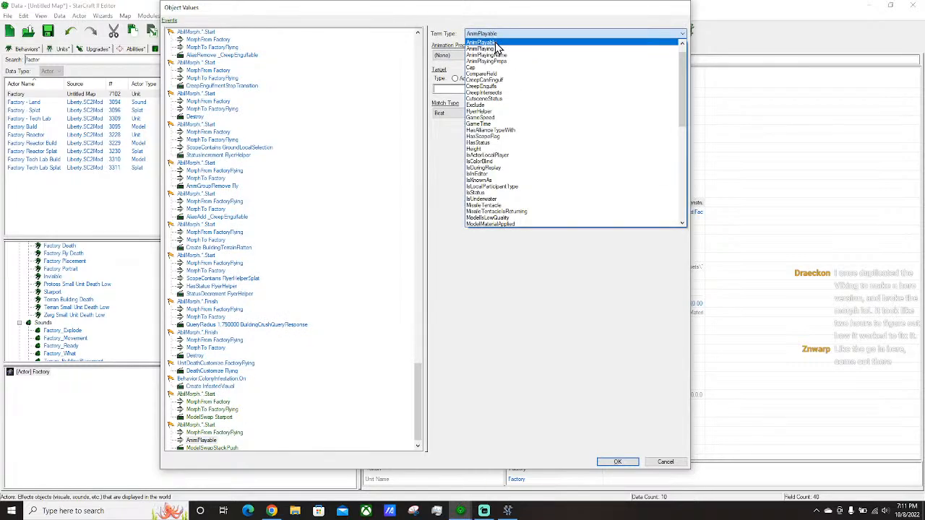
text(morphto)
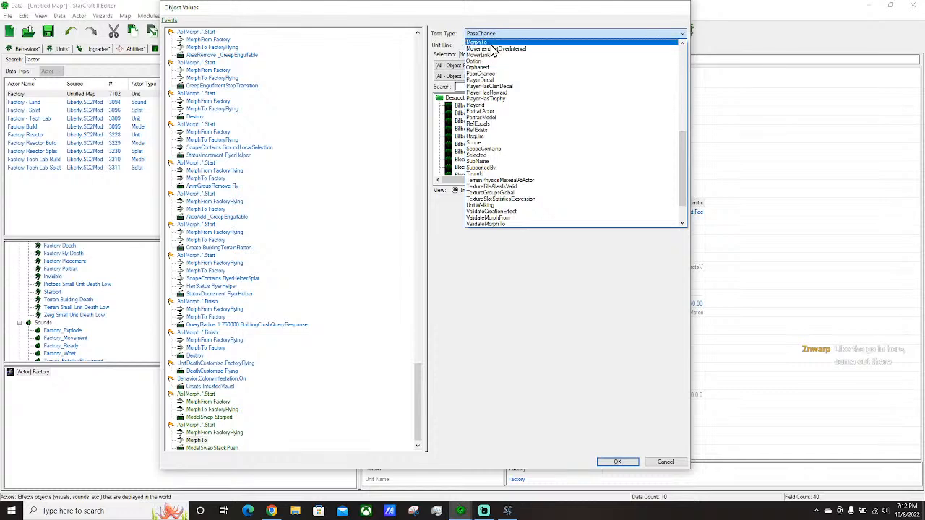
click(493, 47)
text(fact)
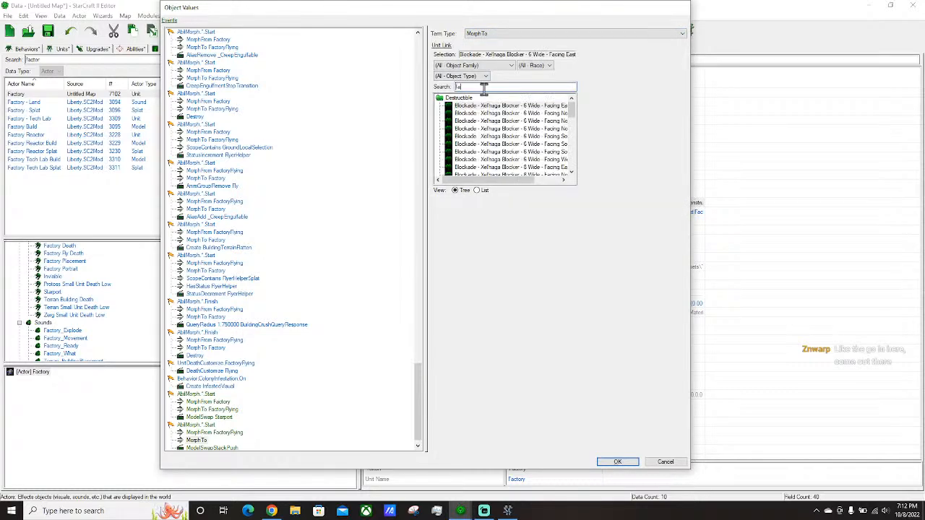
click(469, 106)
scroll(200, 370, down, 2)
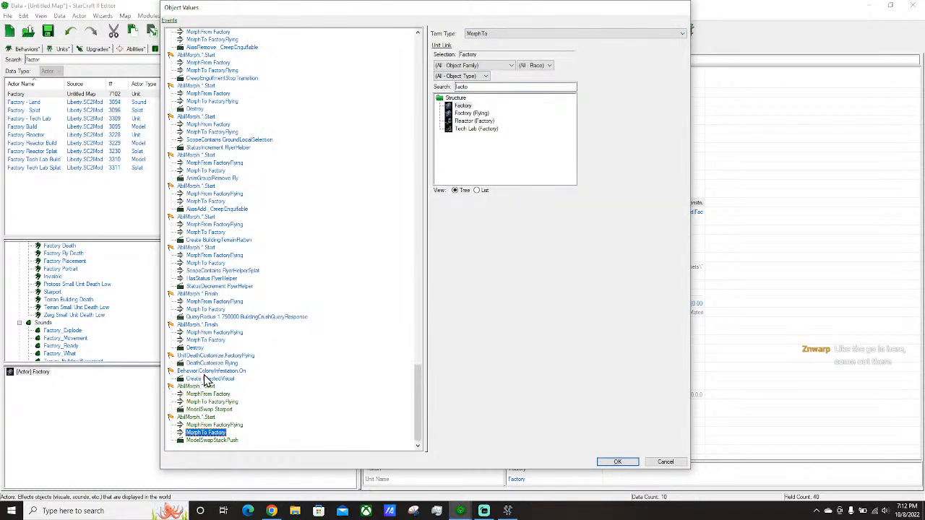
Change the landing event's action message type to Model Swap
click(214, 442)
click(567, 45)
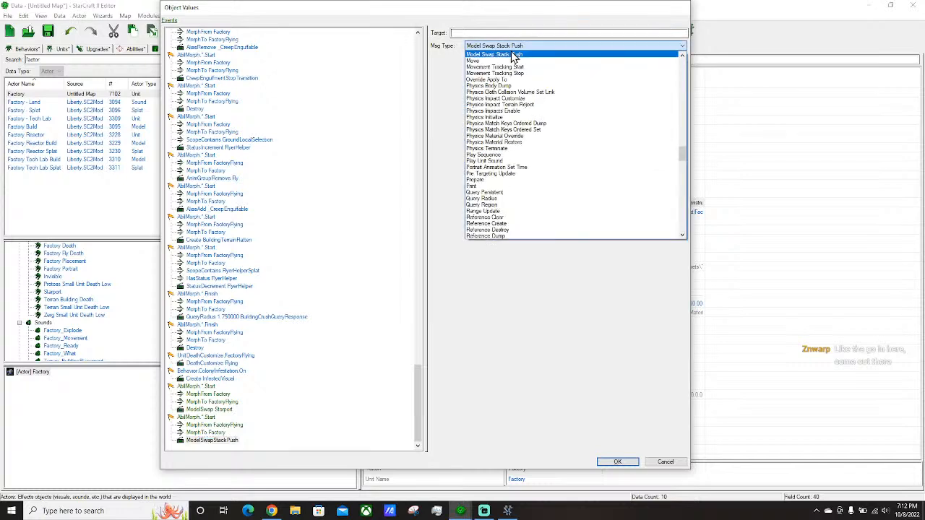
scroll(497, 65, up, 1)
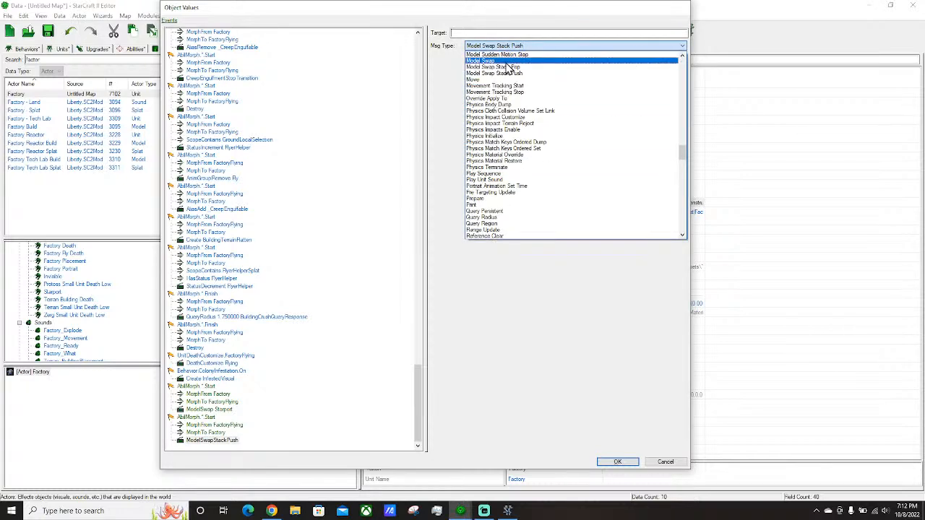
click(490, 62)
Set the landing event's swap model to the base Factory by searching for "facto", and save the actor's events
click(538, 67)
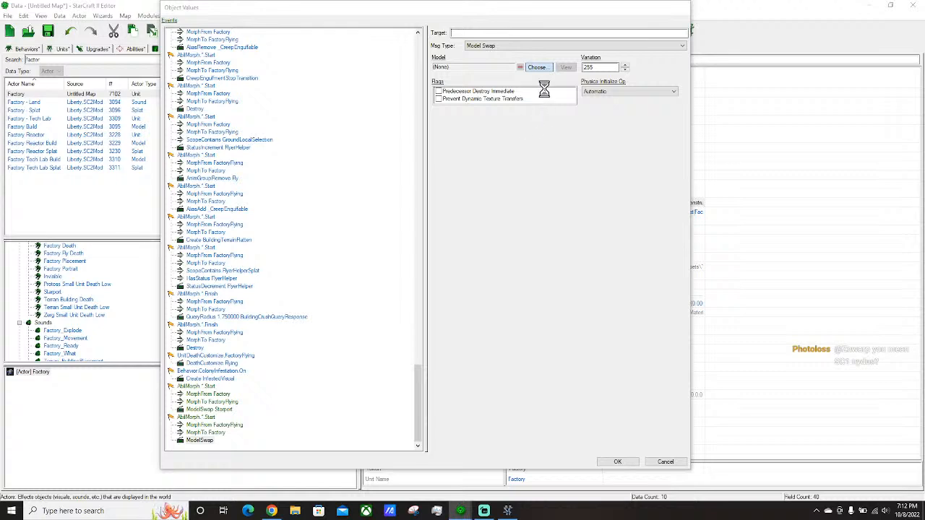
text(F)
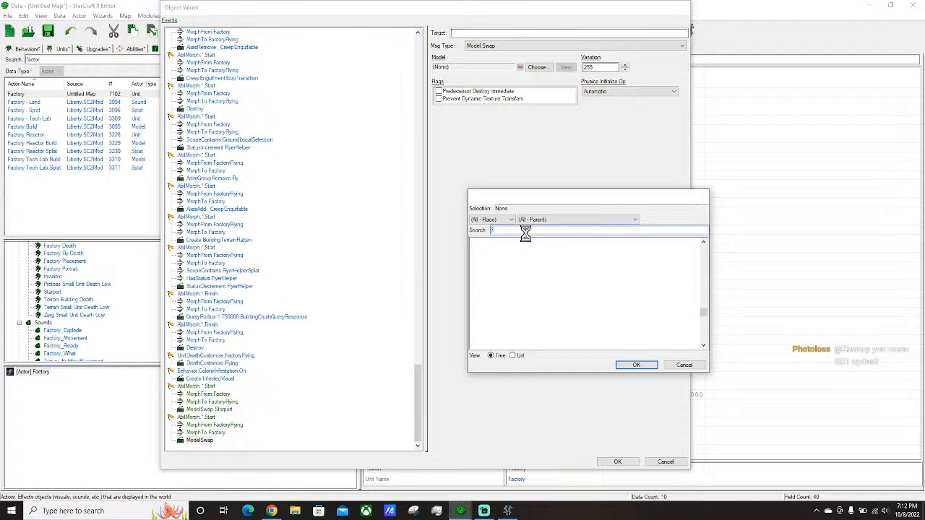
text(acto)
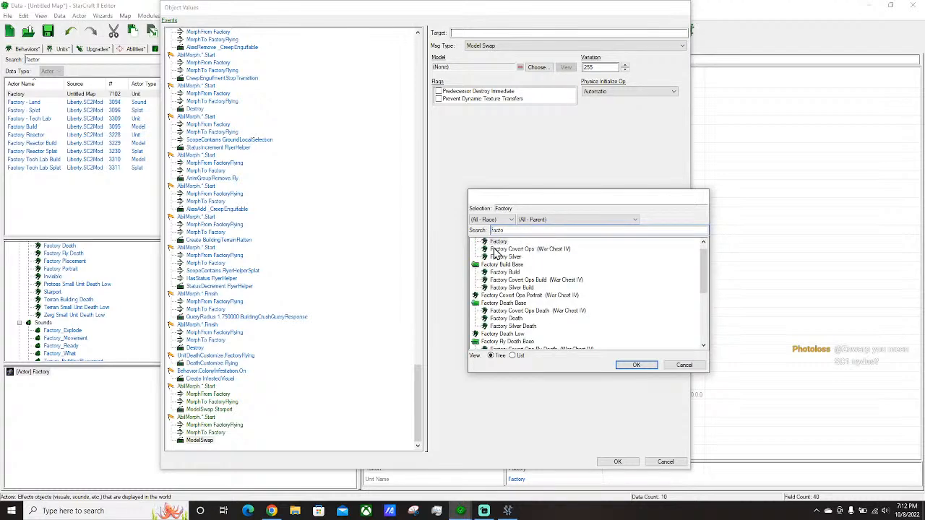
click(498, 242)
click(645, 367)
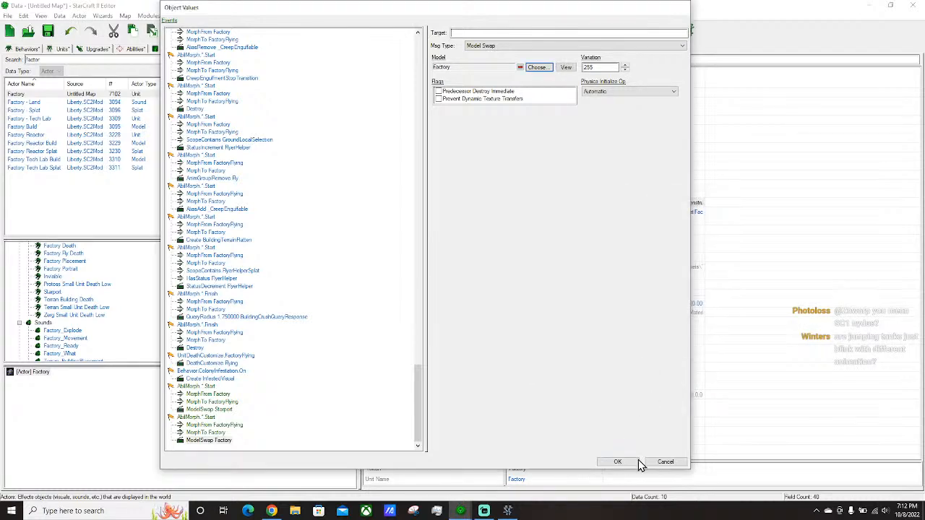
click(620, 461)
Launch a map test, lift off a Factory in the Terran base and land it again to check both model swaps
click(689, 31)
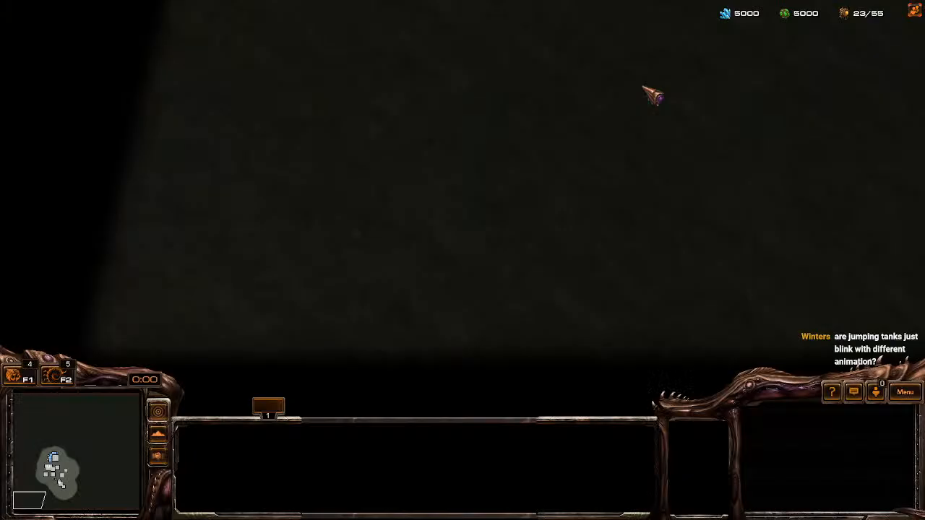
click(57, 474)
click(390, 193)
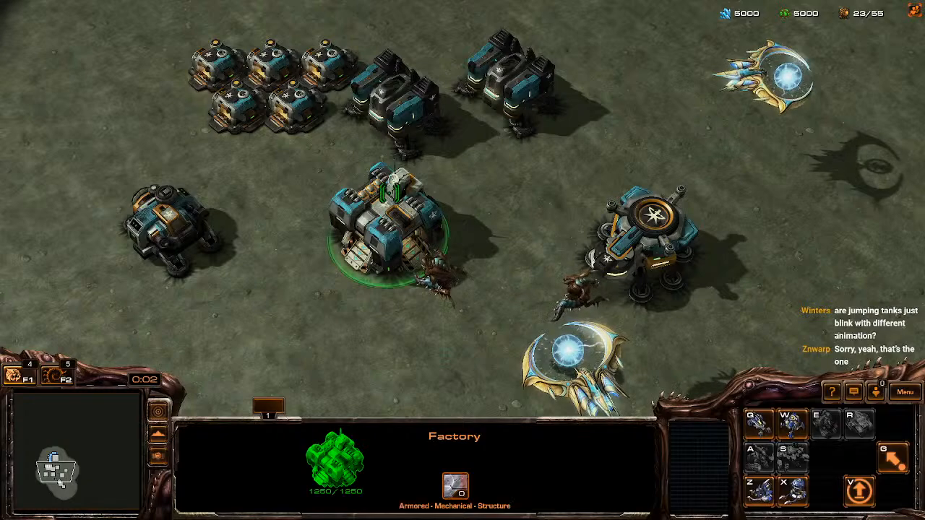
key(v)
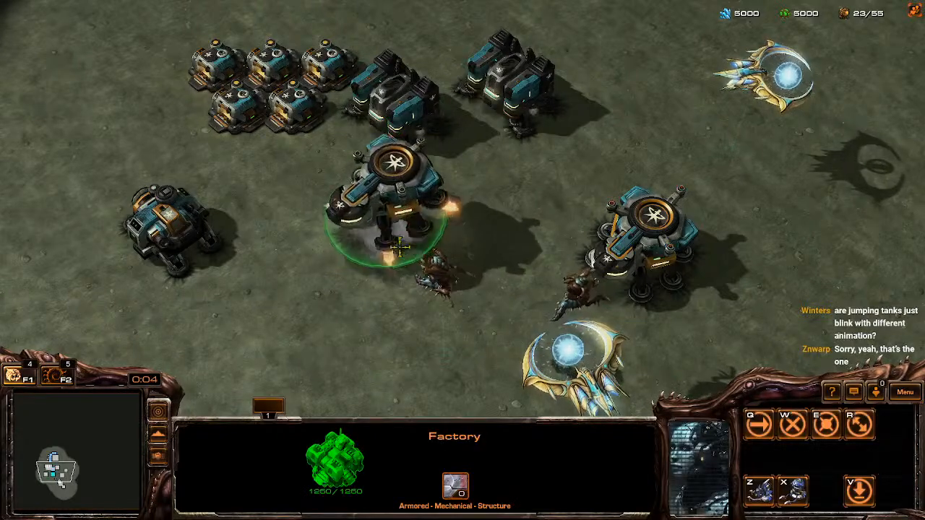
key(v)
click(394, 242)
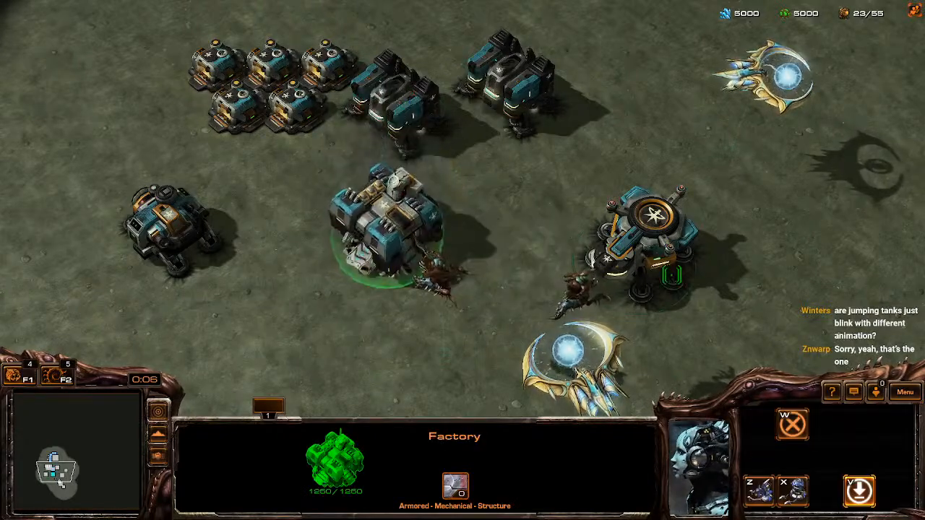
Select the Starport in the map test to examine its command card, and switch back to the StarCraft II Editor
click(639, 268)
key(v)
key(v)
key(Escape)
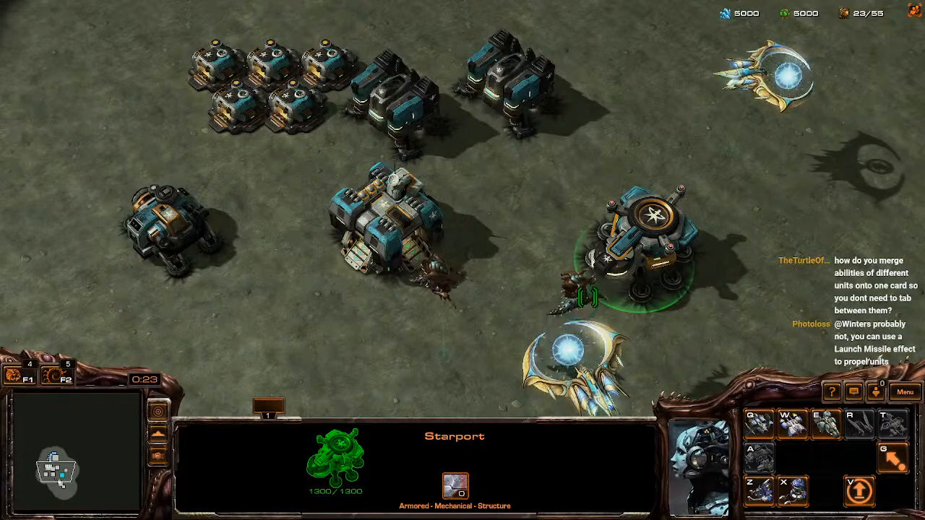
key(alt+Tab)
double_click(37, 59)
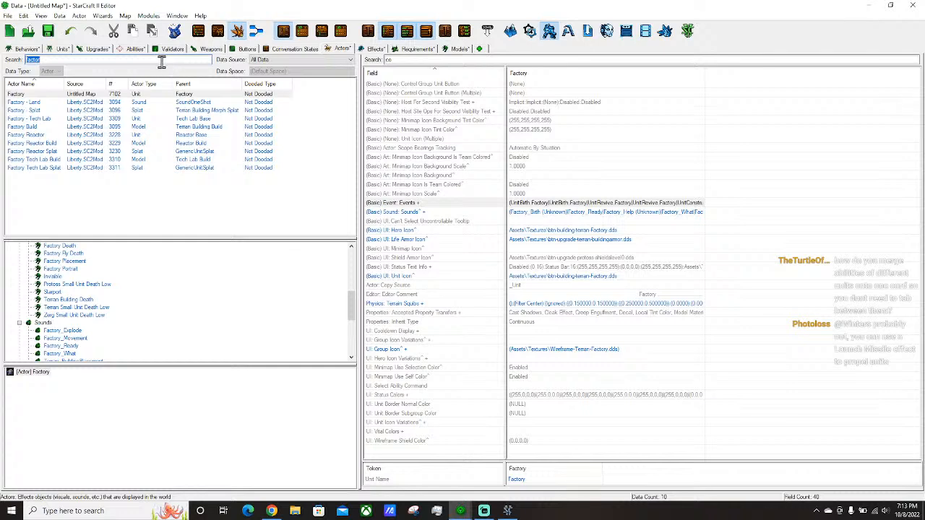
right_click(482, 46)
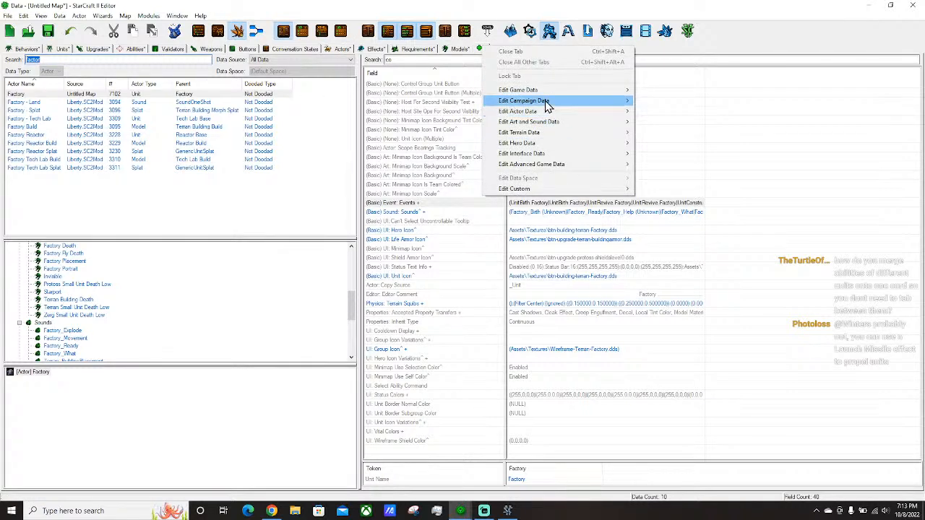
mouse_move(547, 105)
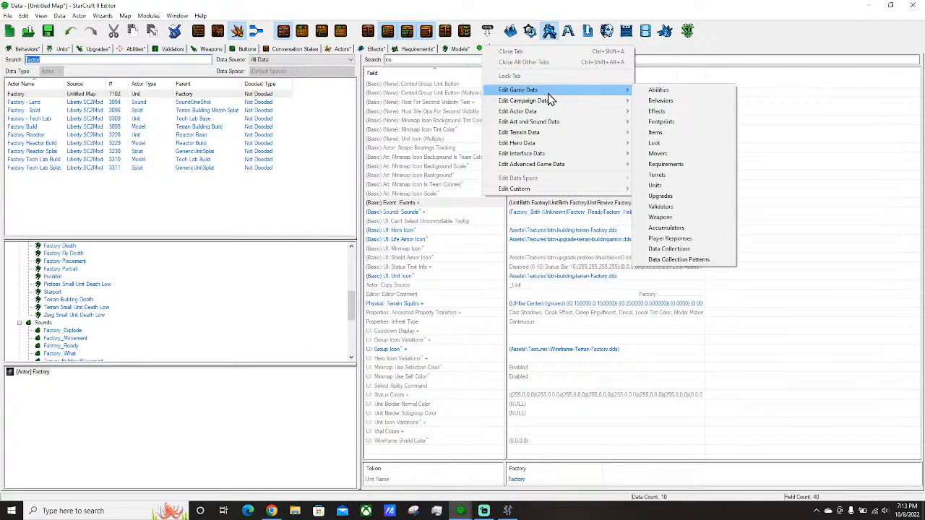
mouse_move(554, 122)
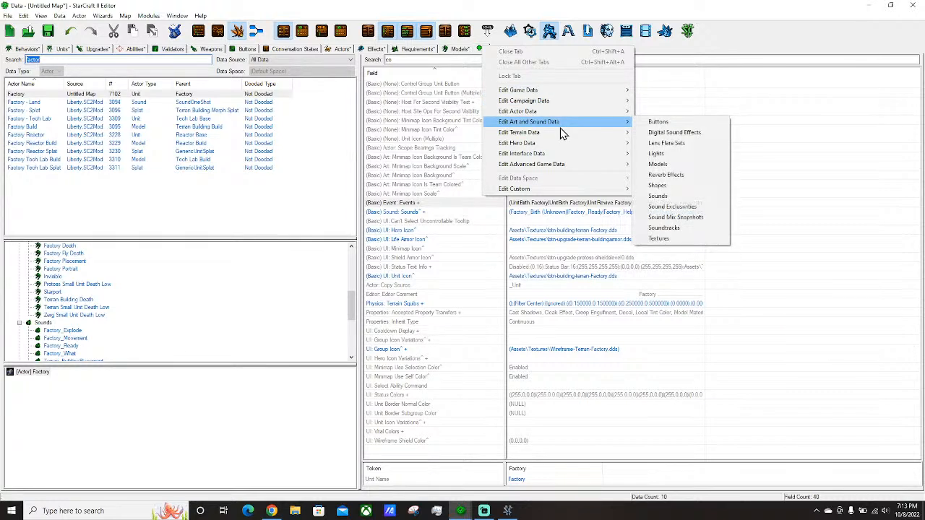
click(698, 60)
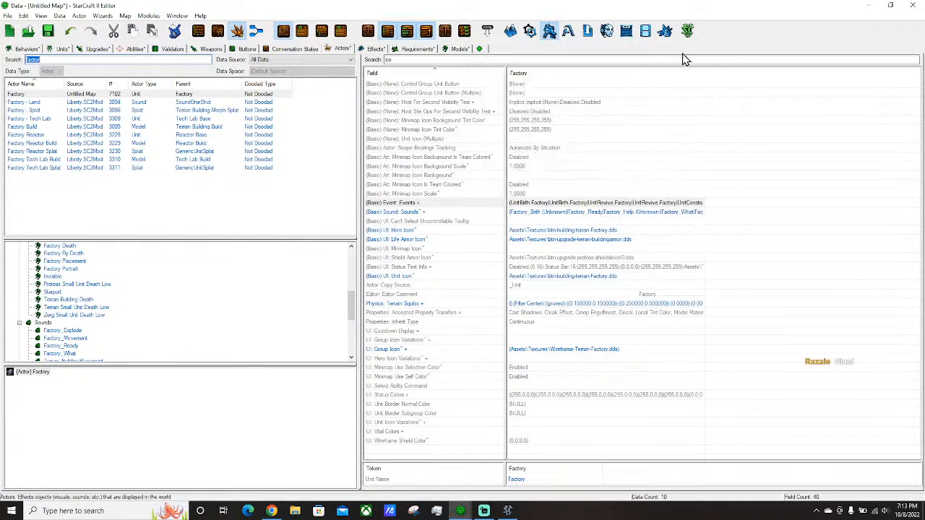
click(130, 61)
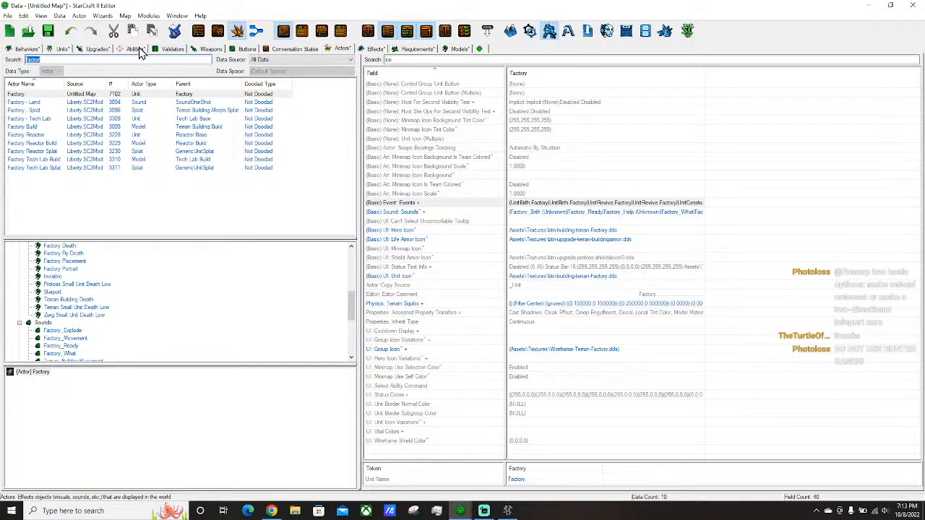
Find the Marine unit by searching the unit data for "marin" and open its Command Card for editing
click(59, 49)
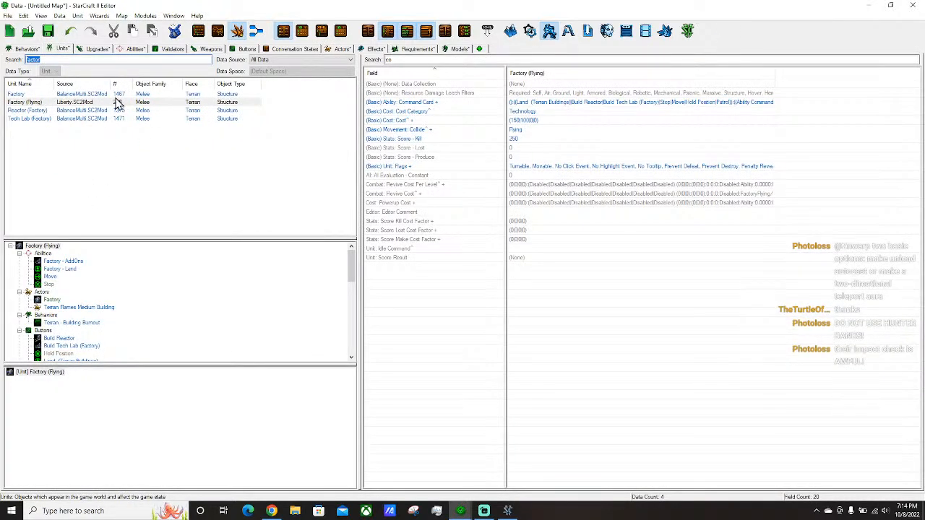
text(mar)
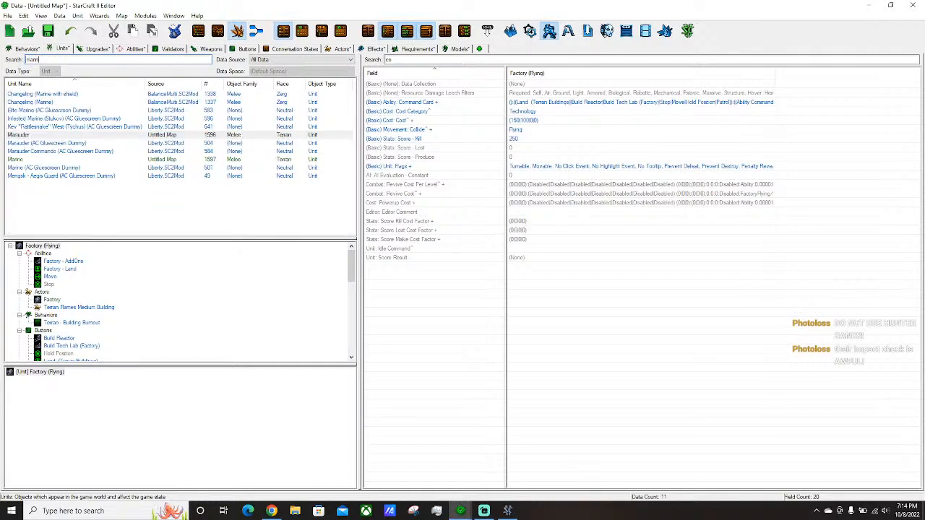
text(in)
click(36, 127)
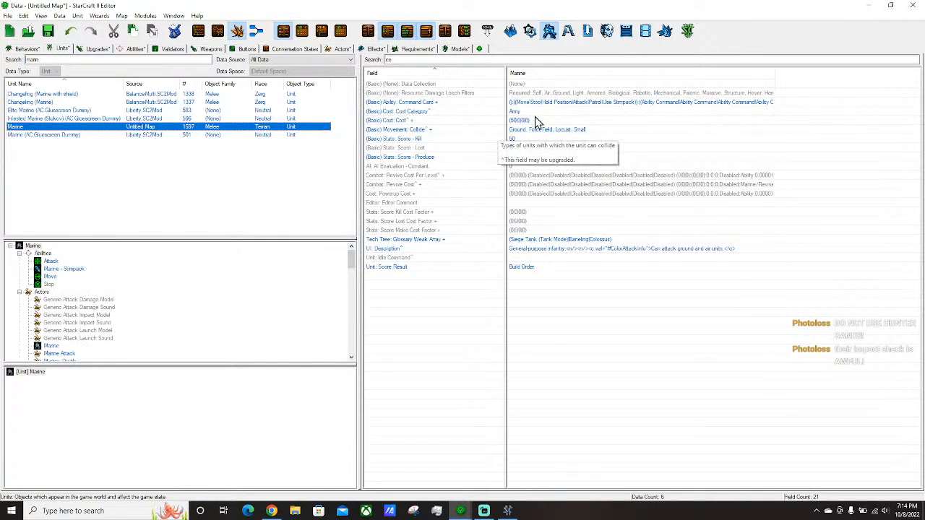
double_click(535, 107)
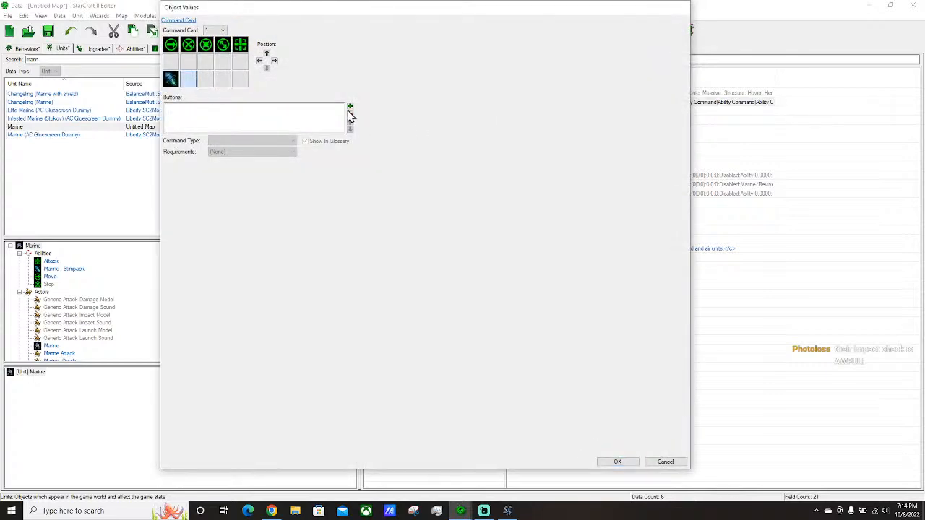
Add a KD8 Charge button in the empty slot beside Stimpack and set its command type to Ability Command
click(350, 107)
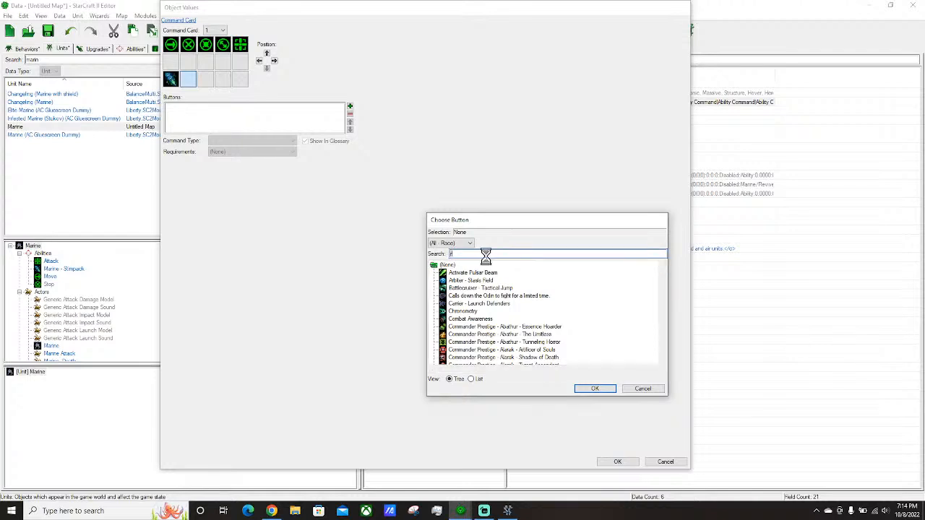
text(reaper)
key(ctrl+a)
text(kd8)
key(Return)
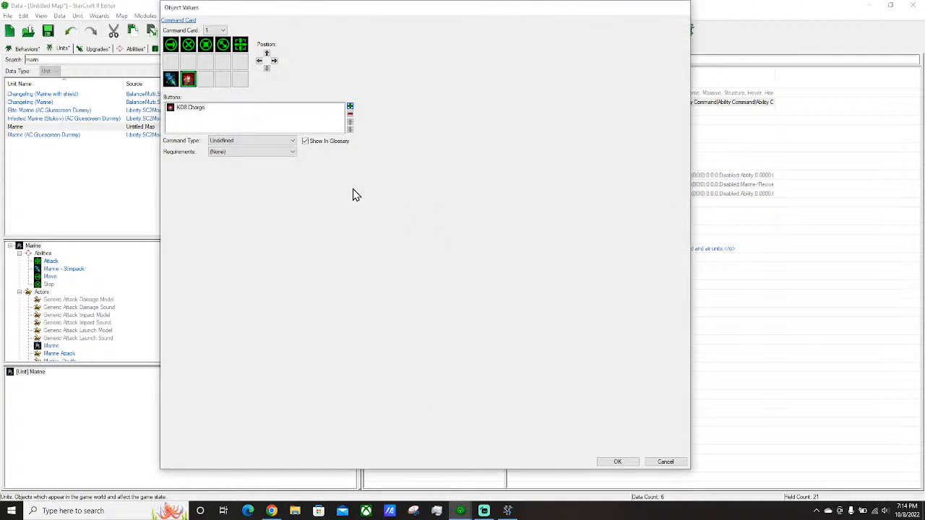
click(250, 142)
click(238, 148)
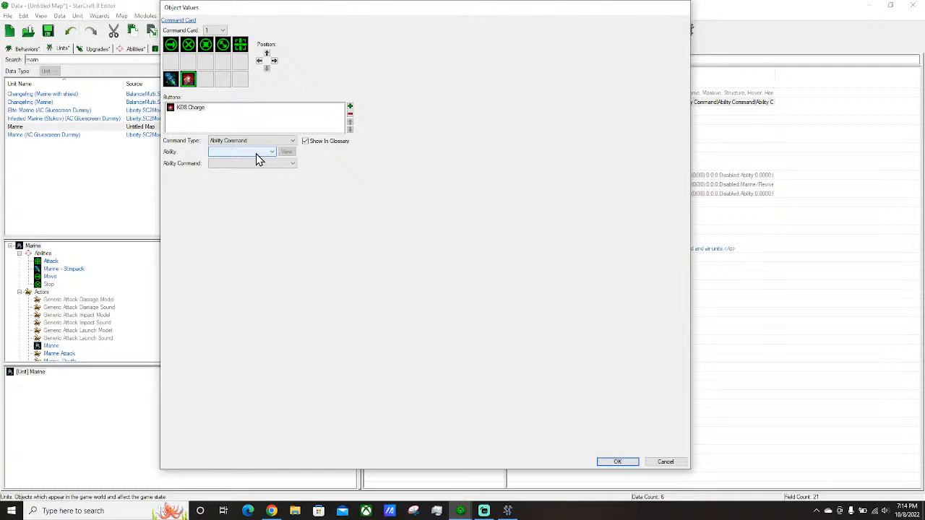
Look through the abilities available to the new button, examining the Selection entries taken from other units
click(257, 153)
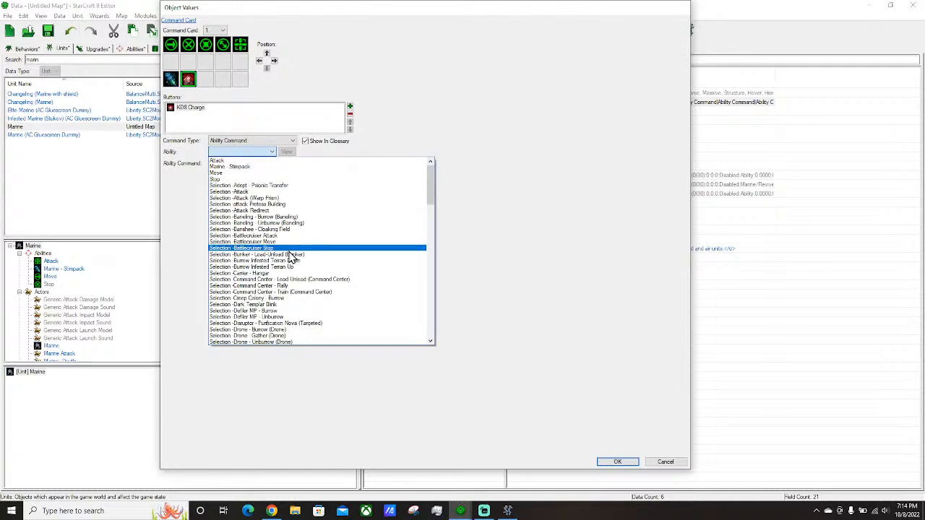
scroll(302, 251, down, 1)
scroll(302, 251, down, 15)
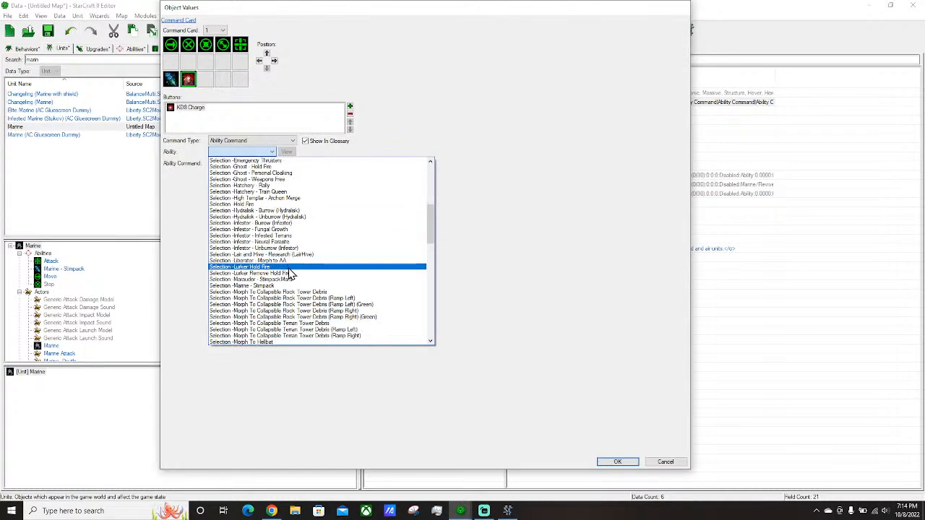
scroll(310, 260, down, 3)
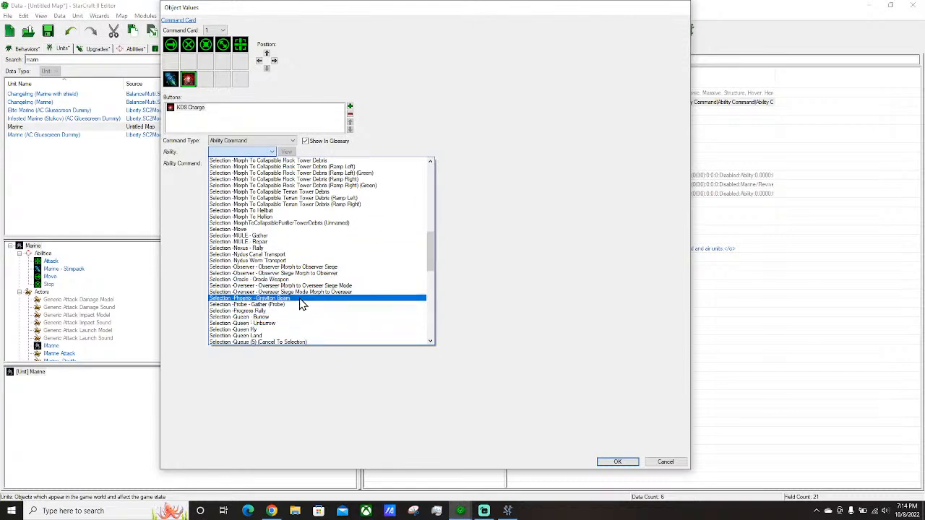
scroll(347, 296, down, 5)
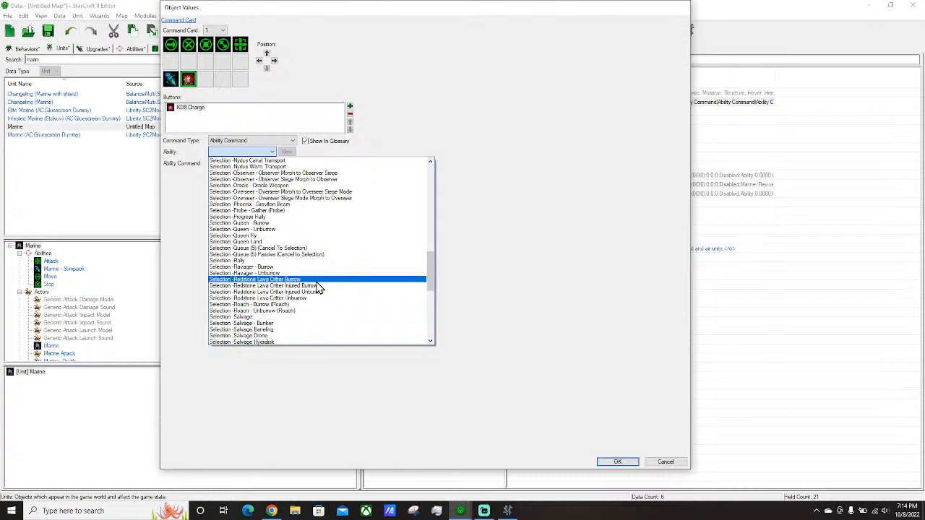
scroll(315, 286, down, 2)
scroll(303, 339, down, 2)
scroll(324, 267, down, 8)
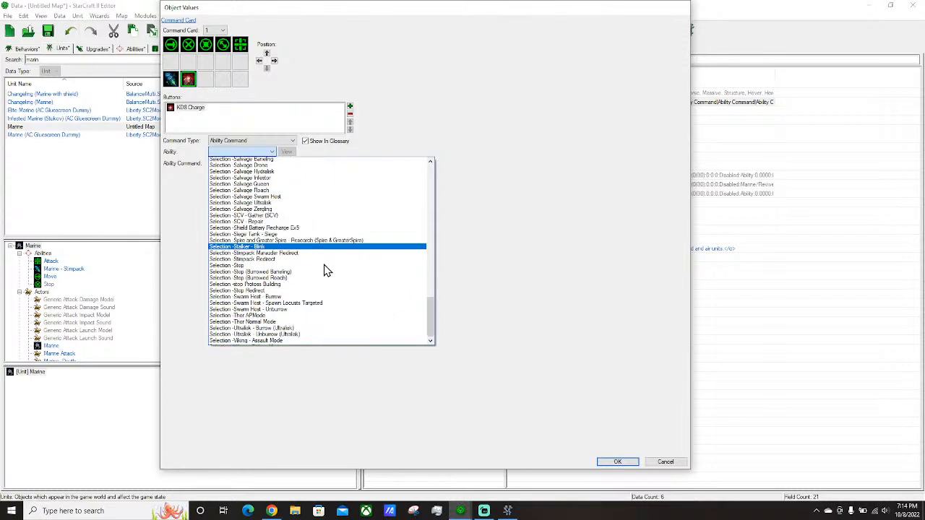
scroll(355, 229, up, 20)
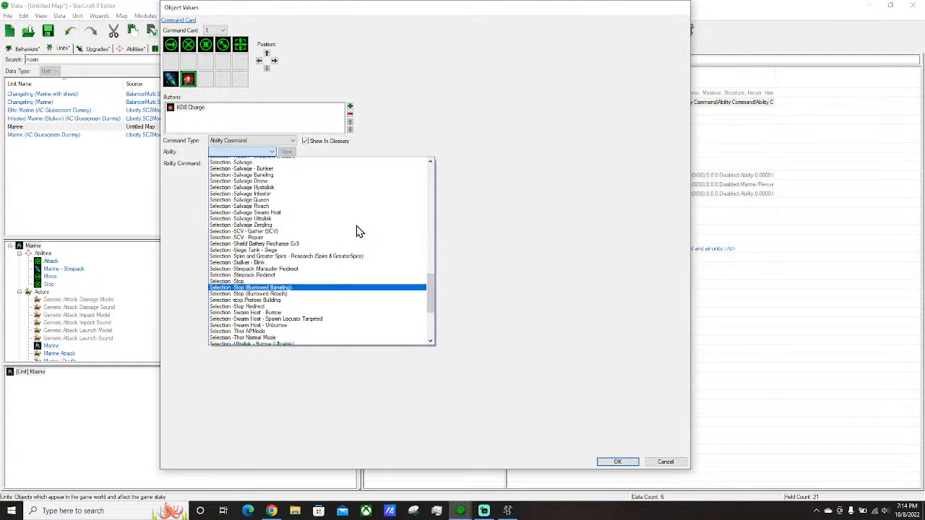
scroll(340, 217, up, 10)
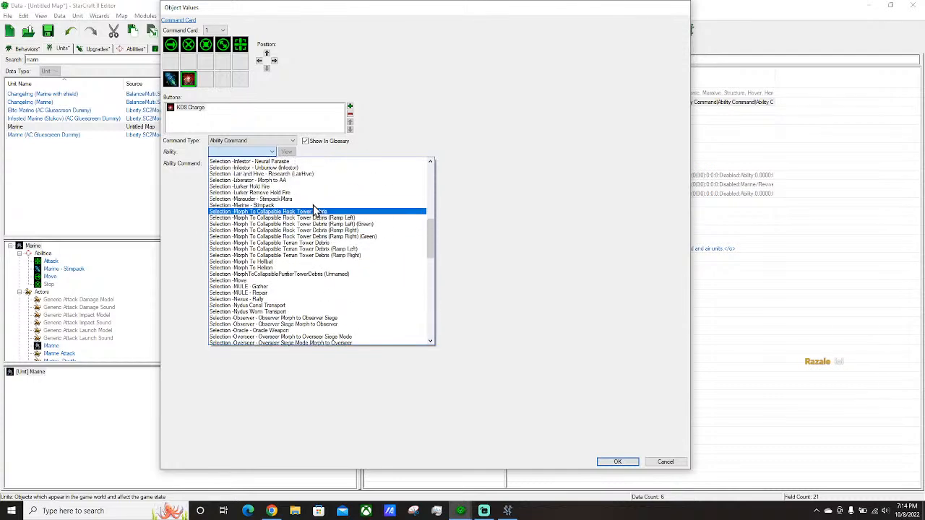
click(497, 207)
Assign the Selection - Ghost - Personal Cloaking ability to the Marine's new button
click(226, 153)
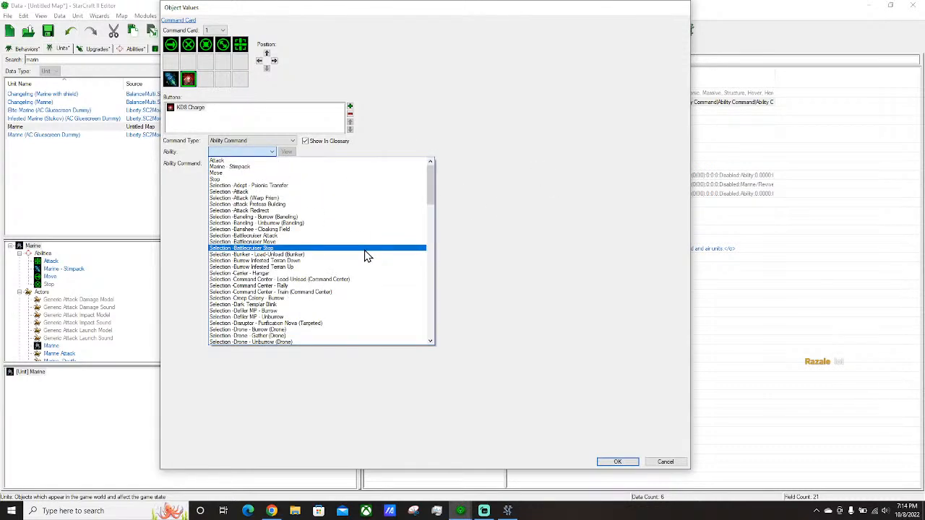
scroll(361, 253, down, 5)
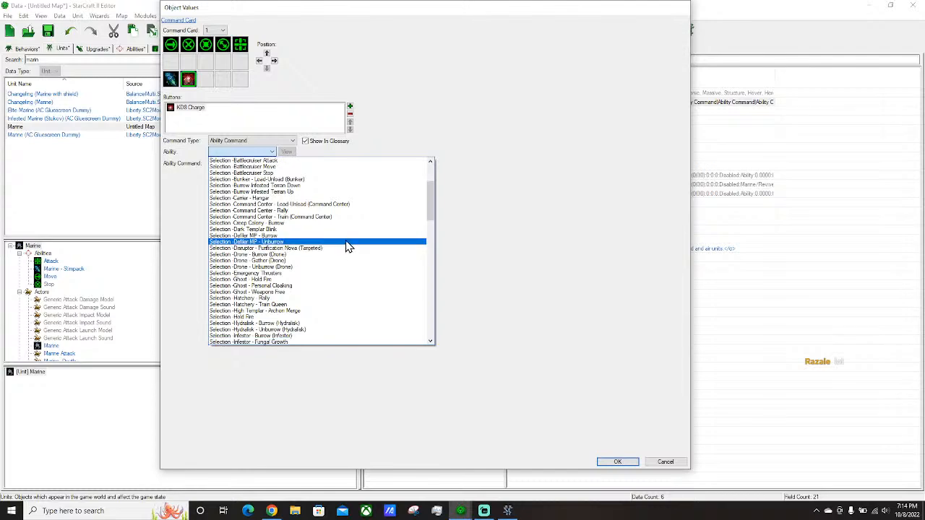
scroll(346, 246, down, 6)
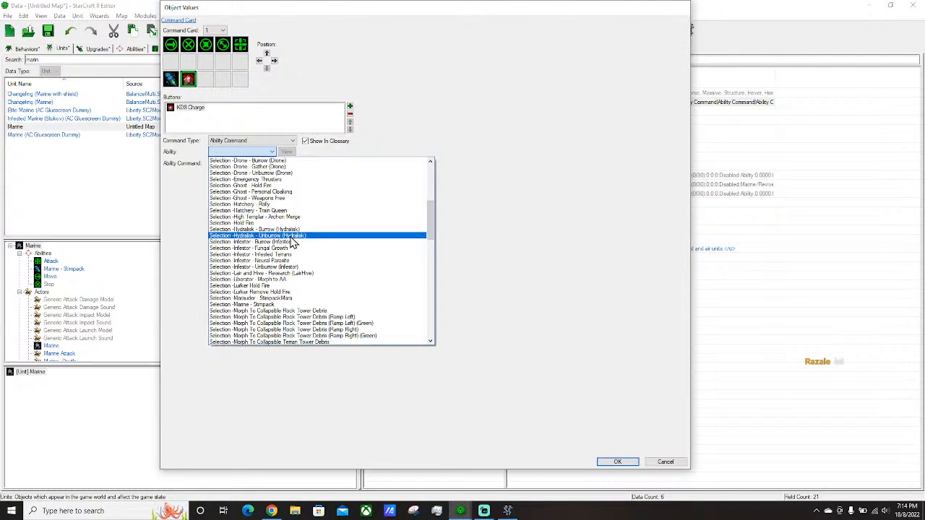
scroll(301, 249, down, 4)
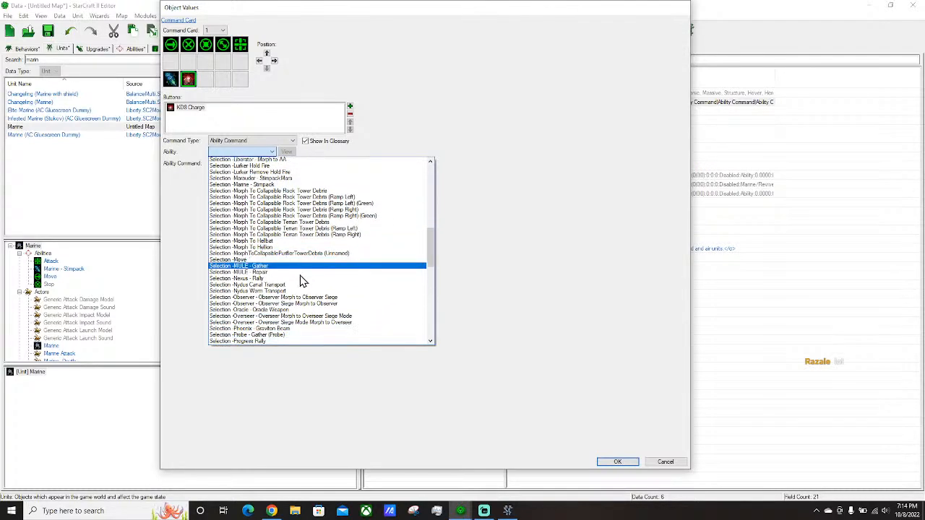
scroll(301, 278, down, 2)
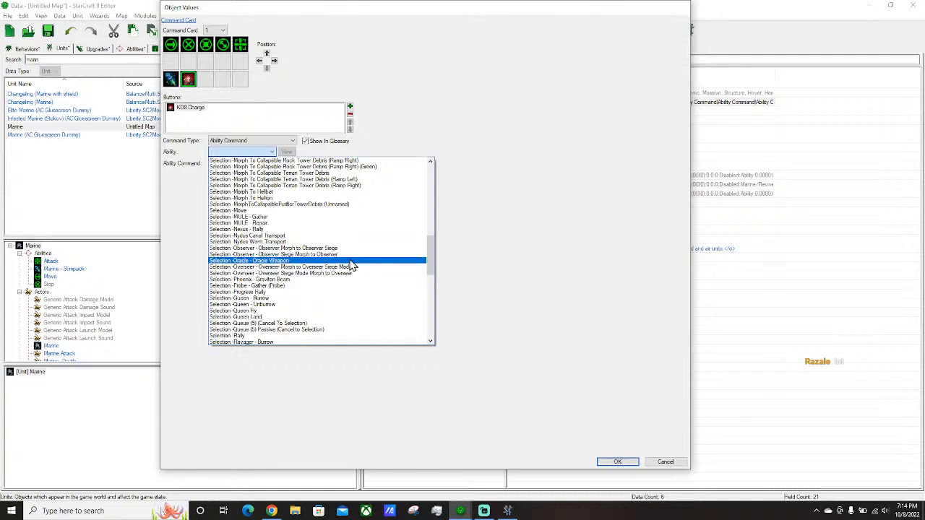
scroll(356, 261, up, 10)
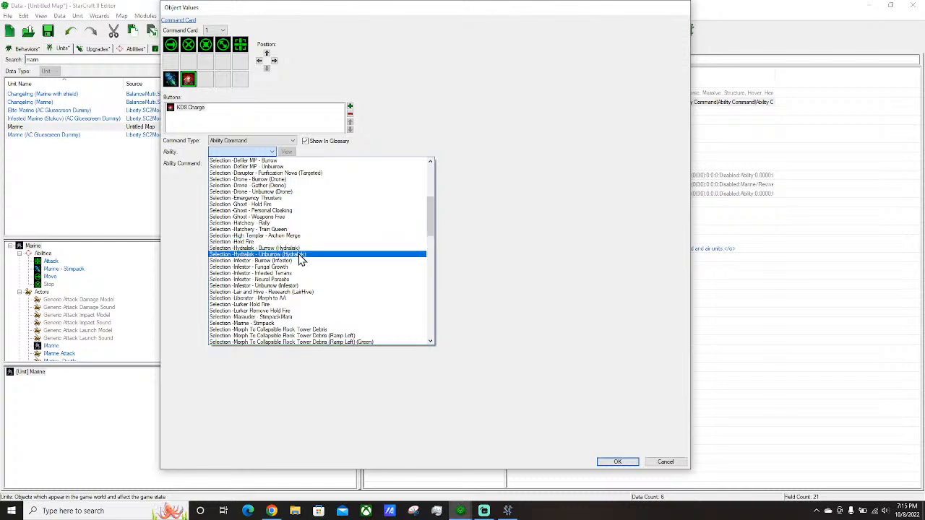
click(289, 210)
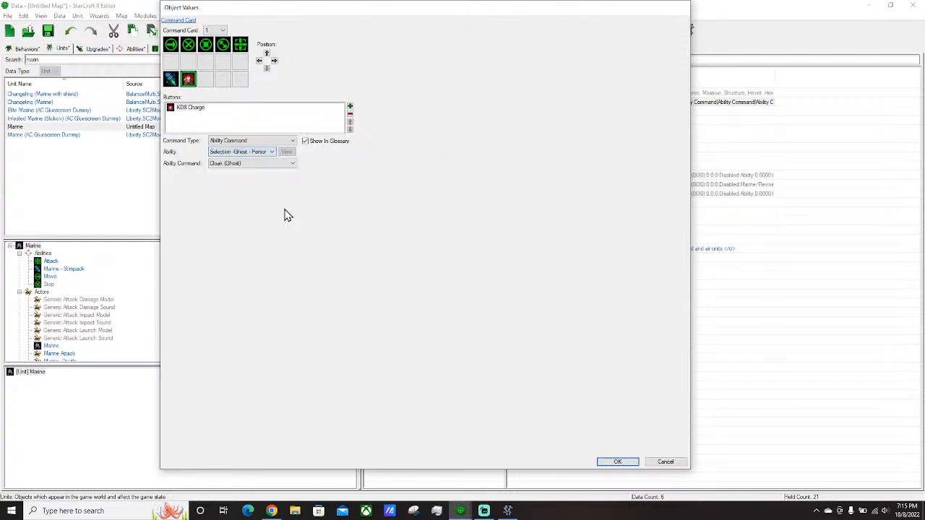
Replace the KD8 Charge button with Cloak (Ghost) by searching for "cloak", and save the Marine's command card
double_click(190, 107)
text(cloakin)
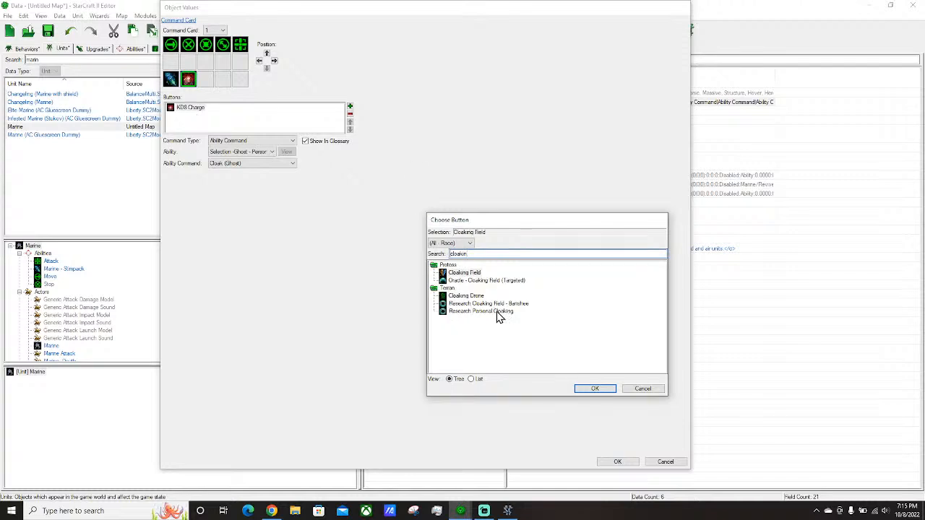
text(cloak)
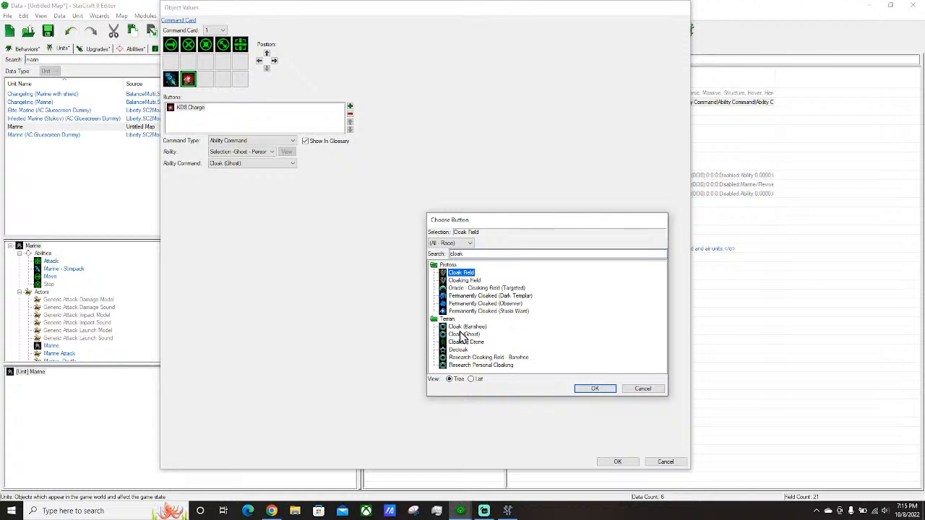
click(595, 389)
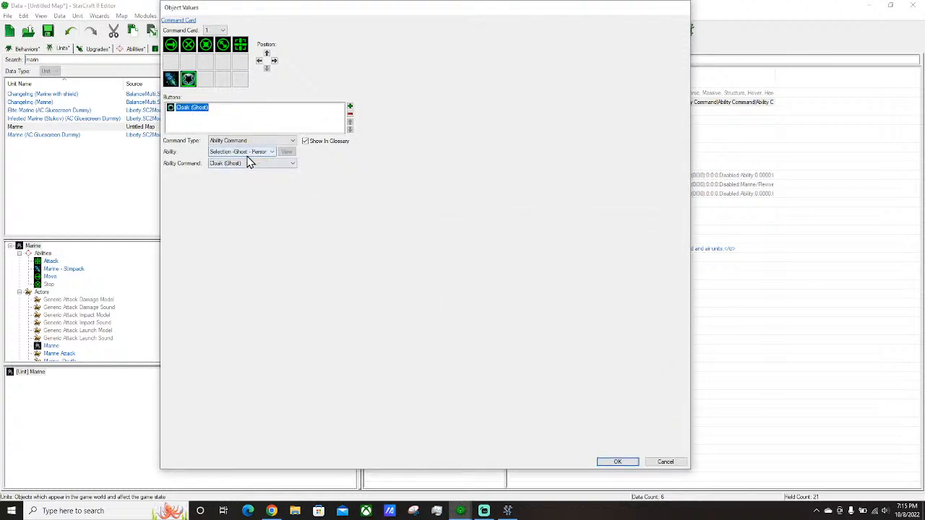
click(617, 463)
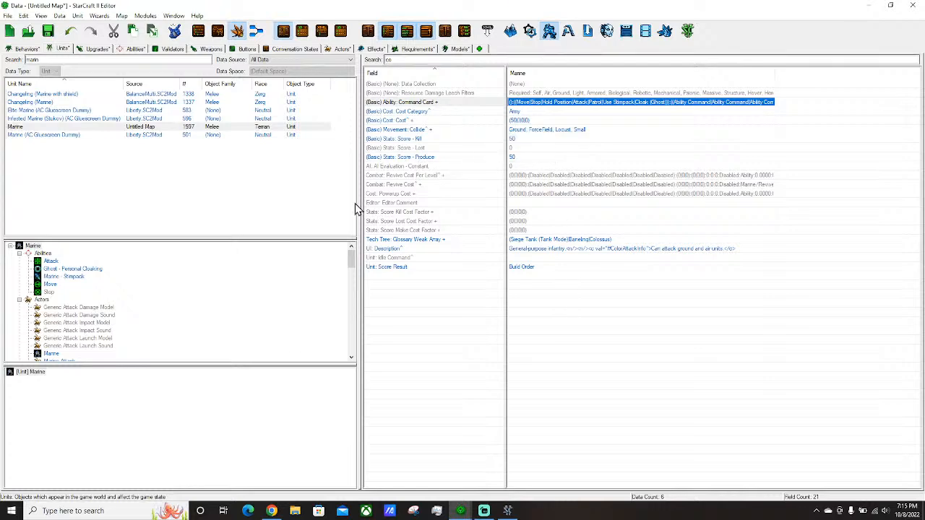
In the Terrain Editor, find the Marine unit and place two Player 1 Marines beside the large Protoss unit in the base
click(510, 31)
double_click(51, 177)
text(marine)
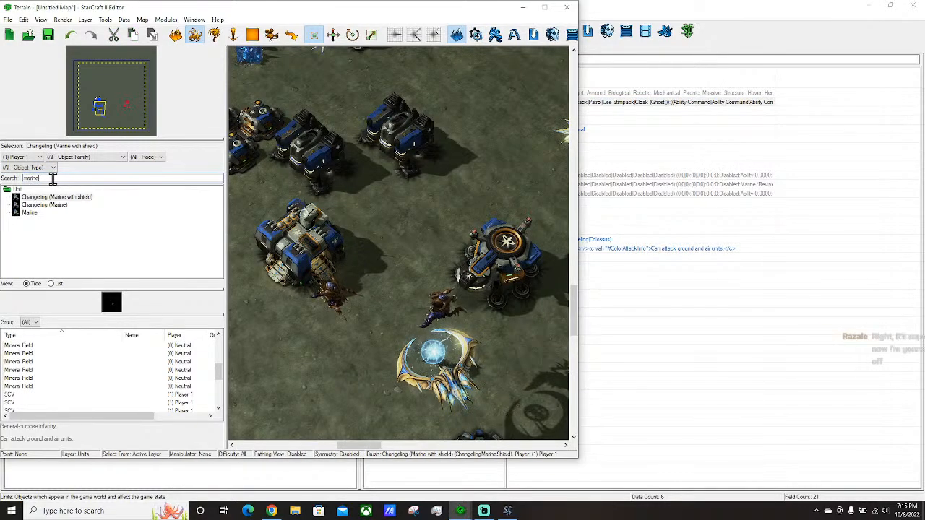
click(28, 212)
click(336, 369)
click(362, 367)
Search for "ghost", place a group of Player 1 Ghosts near the Marines, and return to the Data Editor
double_click(60, 177)
text(ghost)
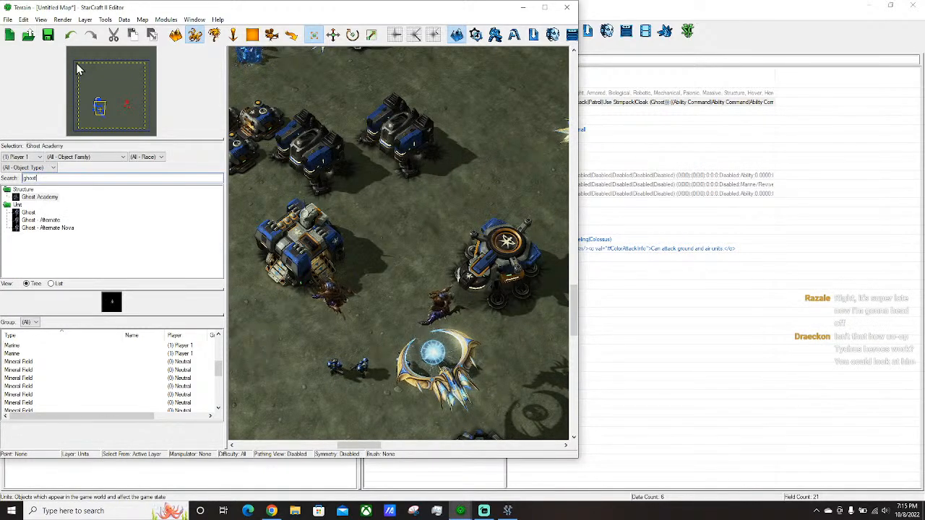
click(45, 197)
click(28, 213)
right_drag(318, 402, 381, 293)
click(333, 282)
click(365, 287)
click(388, 298)
click(414, 296)
click(700, 40)
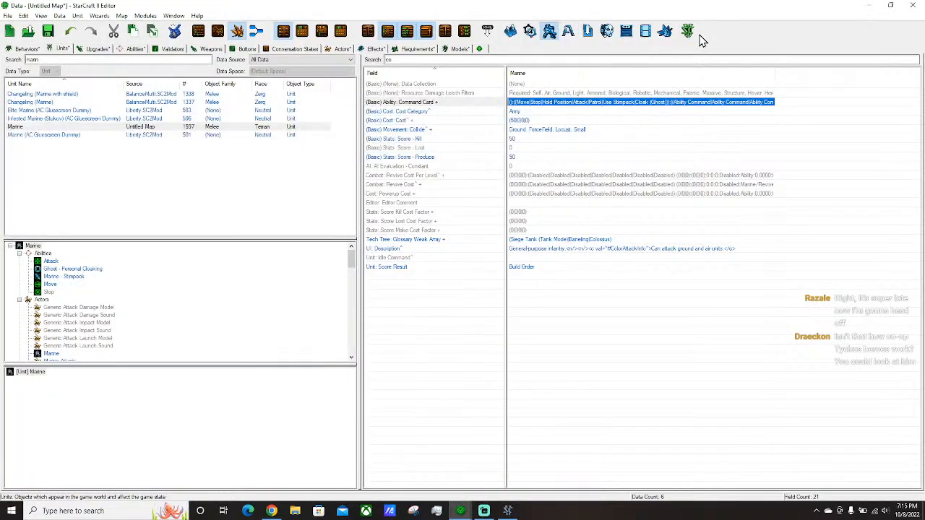
Test the map in-game: select the Marines and Ghosts, compare their command cards, and move the group around the base
click(687, 29)
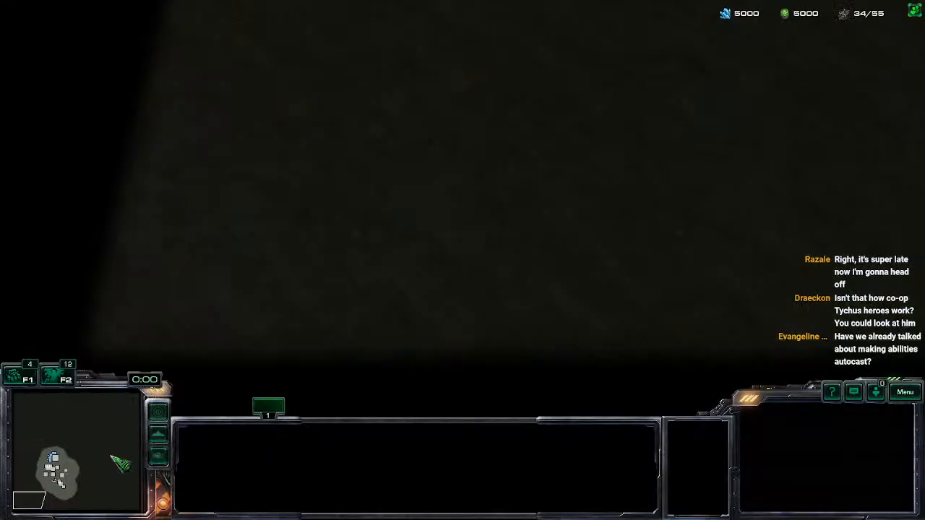
drag(59, 476, 57, 483)
double_click(453, 153)
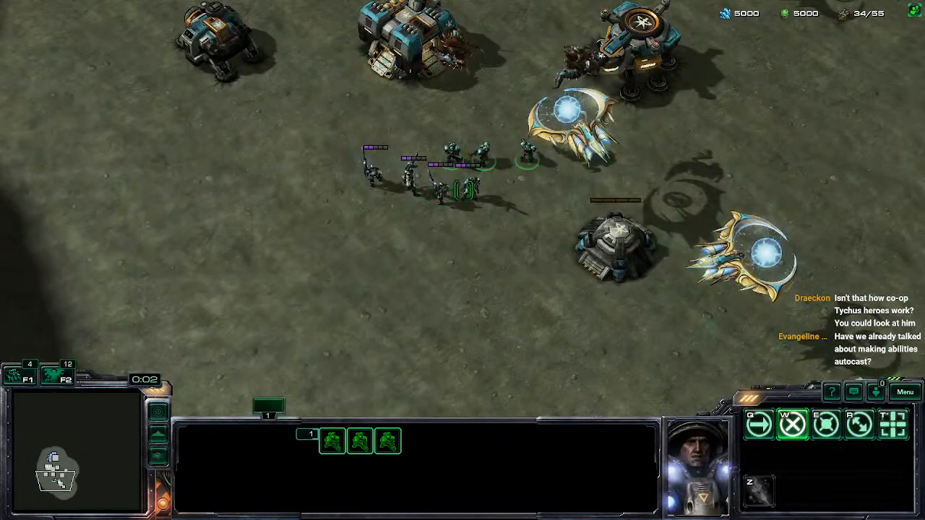
shift+double_click(443, 189)
right_click(460, 278)
key(Tab)
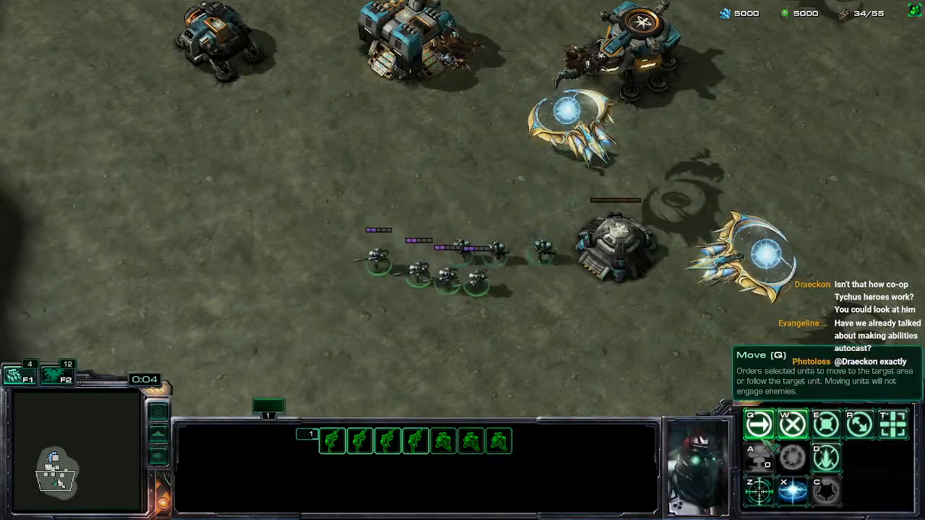
key(Tab)
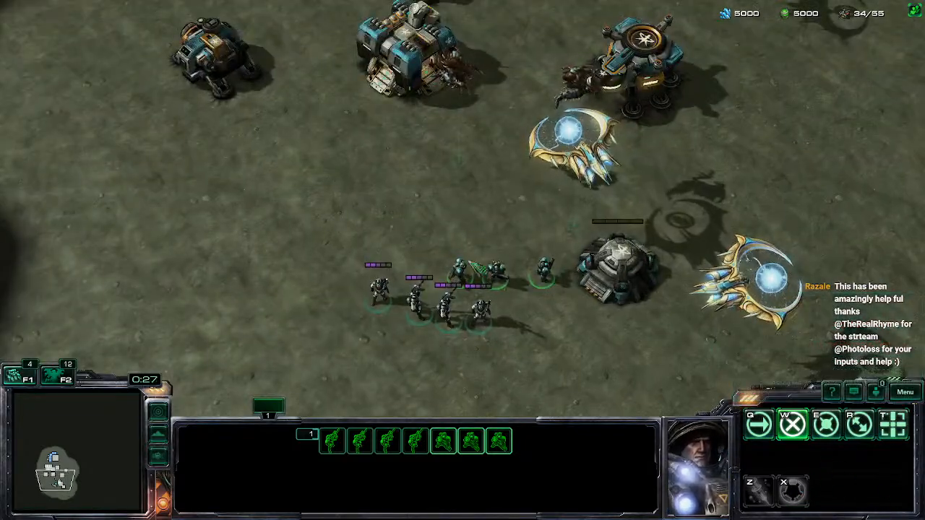
right_click(409, 236)
right_click(454, 165)
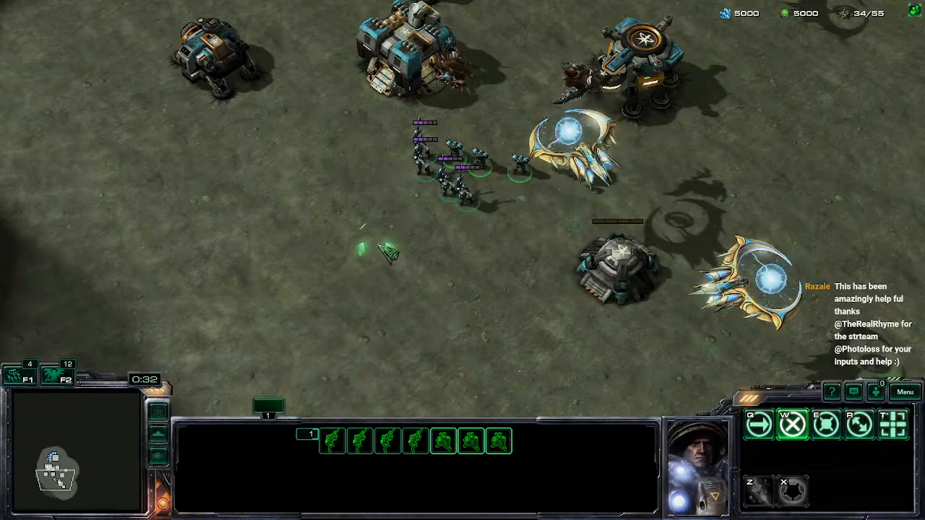
right_click(378, 248)
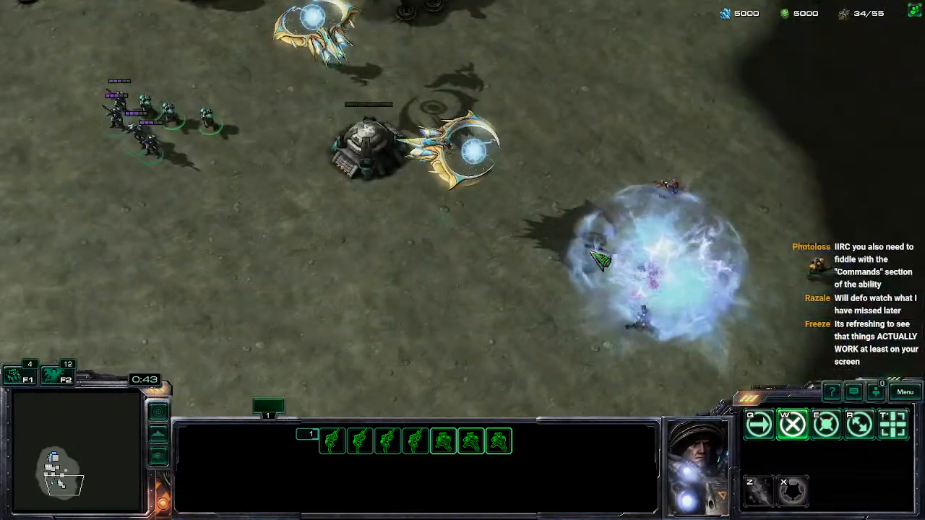
Select the large Protoss ships, give them patrol, move and attack orders around the Terran buildings, and return to the Data Editor
double_click(449, 169)
right_click(613, 147)
key(t)
click(576, 83)
key(t)
click(528, 230)
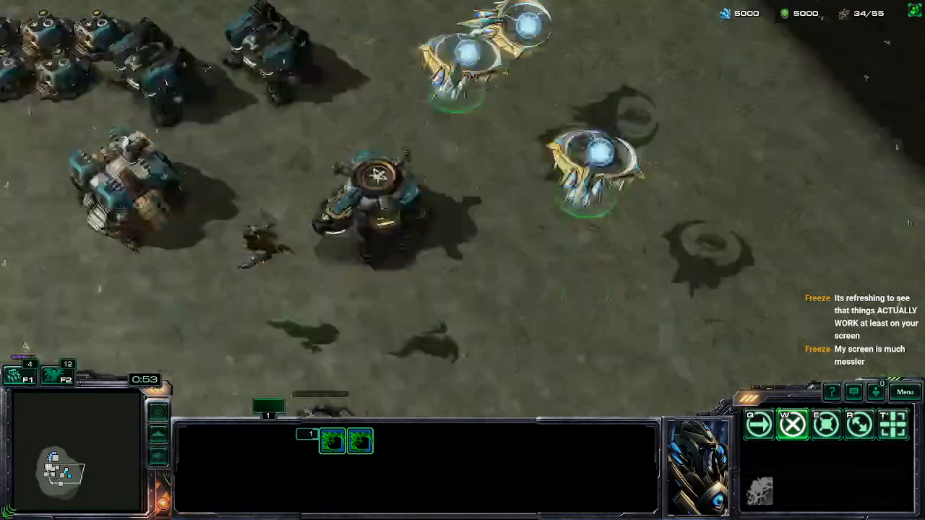
right_click(532, 143)
right_click(580, 284)
right_click(656, 161)
key(1)
right_click(625, 229)
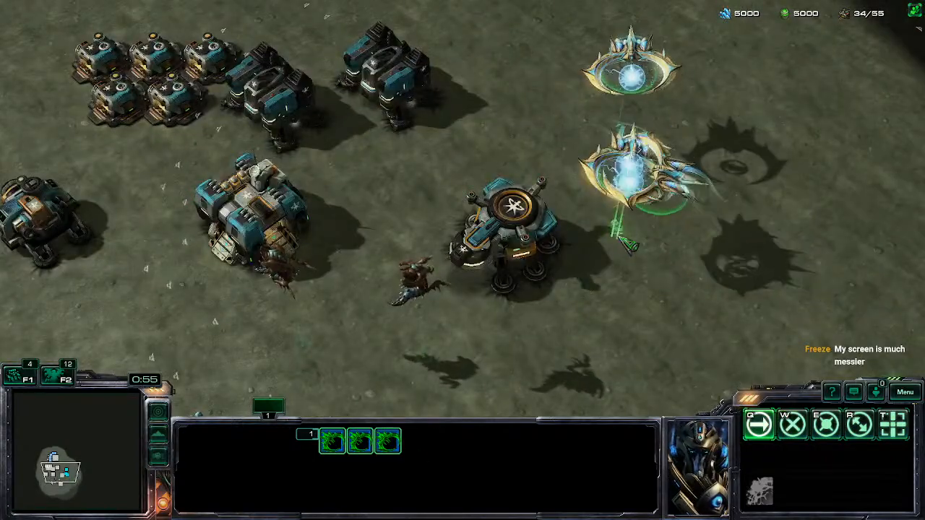
key(r)
click(512, 156)
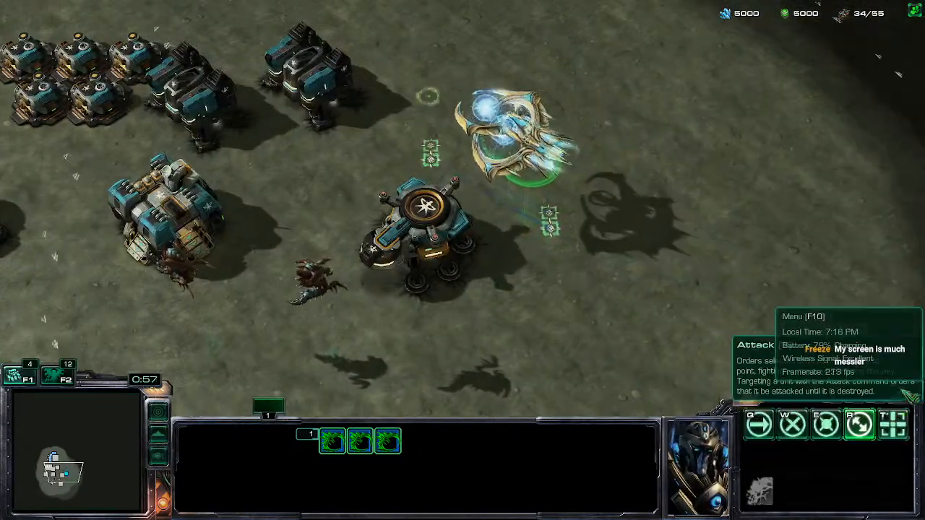
key(alt+Tab)
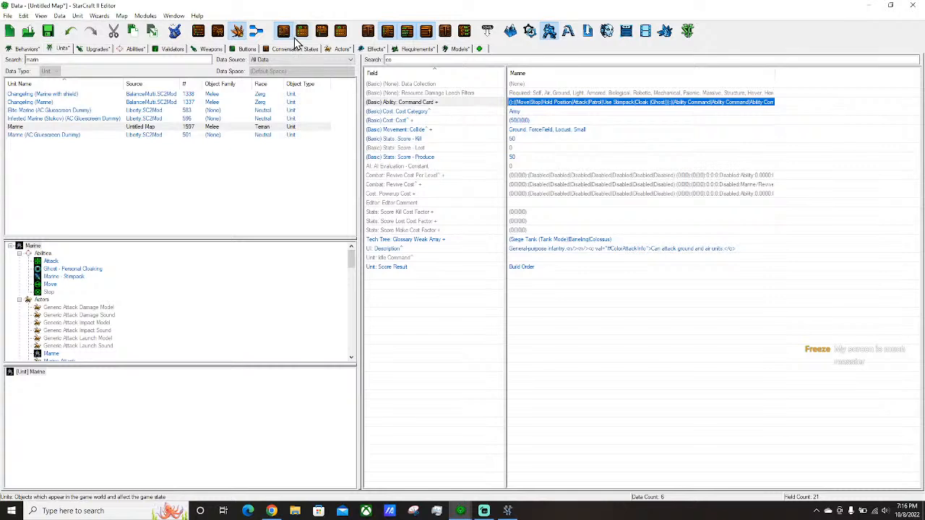
Show the Marine's data grouped by category and look through the Movement, Ability, Cost, Editor, Stats and Unit fields
click(302, 32)
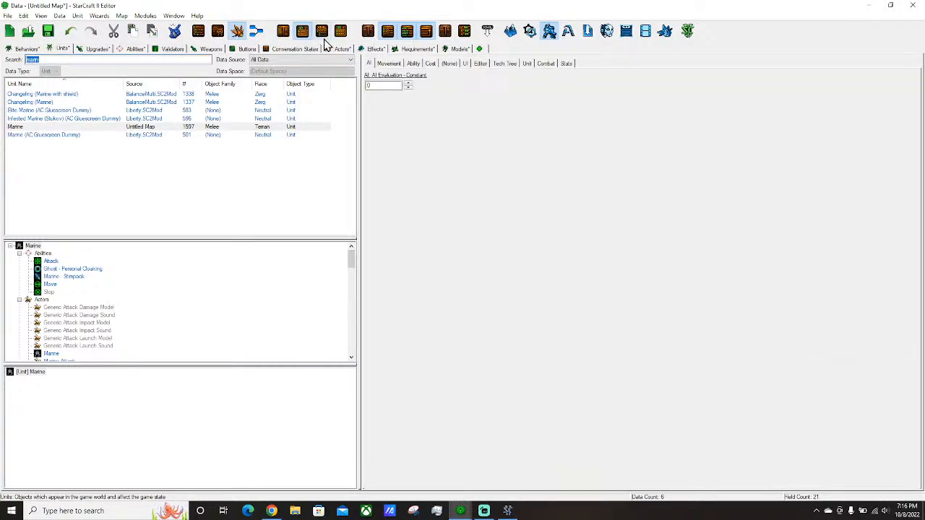
click(388, 64)
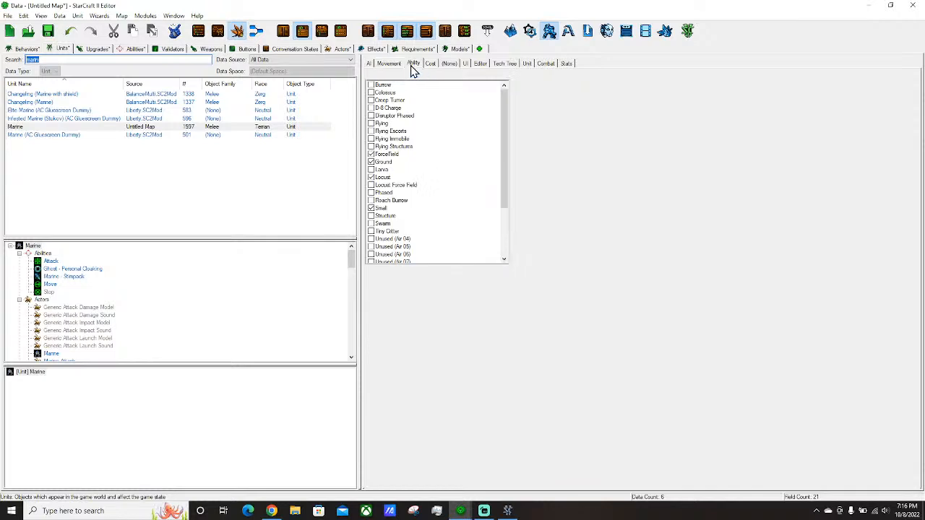
click(411, 65)
click(434, 65)
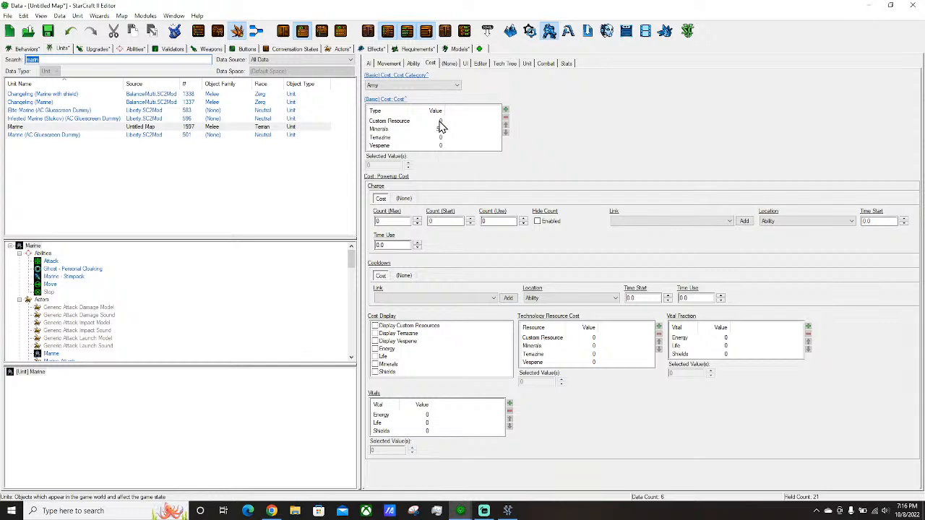
click(465, 65)
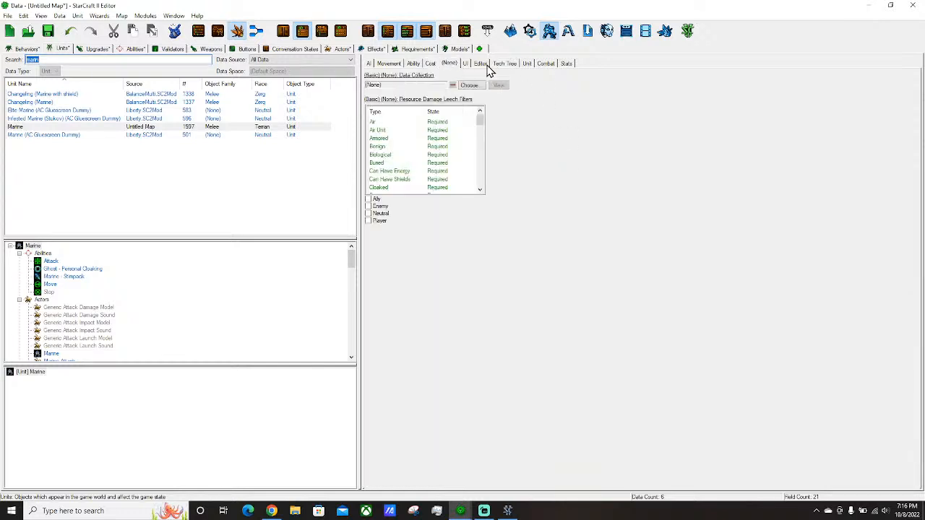
click(481, 65)
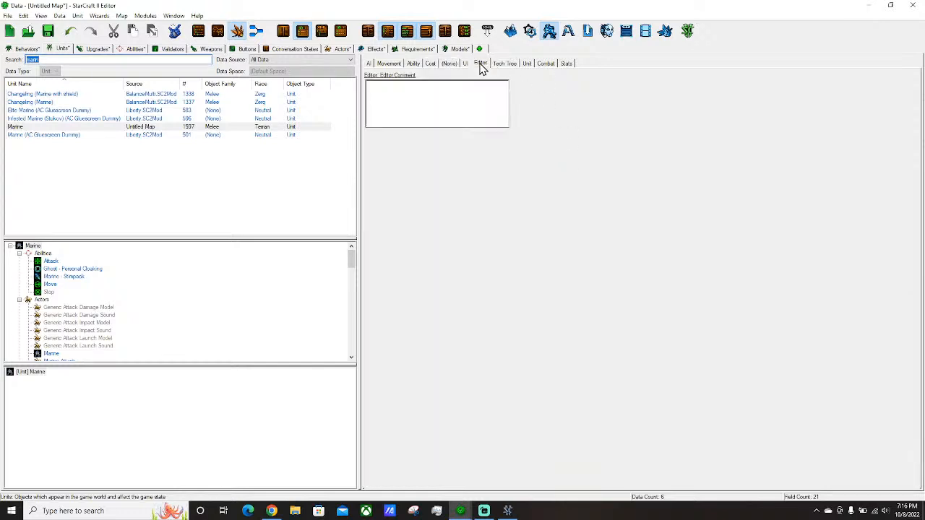
click(388, 64)
scroll(489, 190, down, 3)
scroll(485, 189, up, 3)
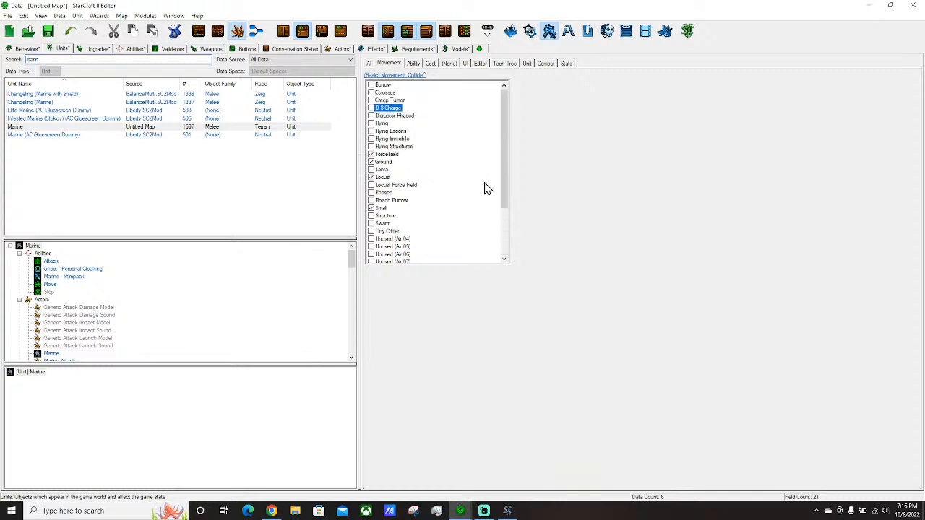
click(565, 65)
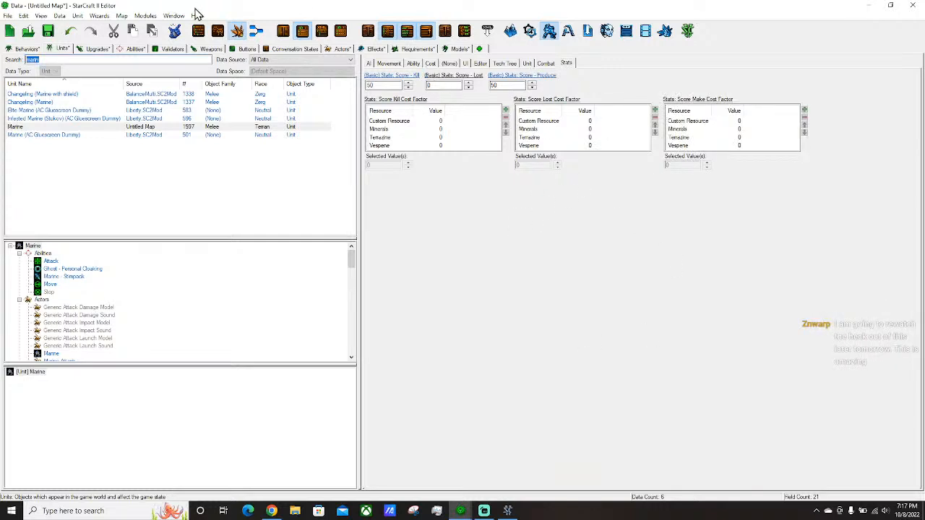
click(480, 63)
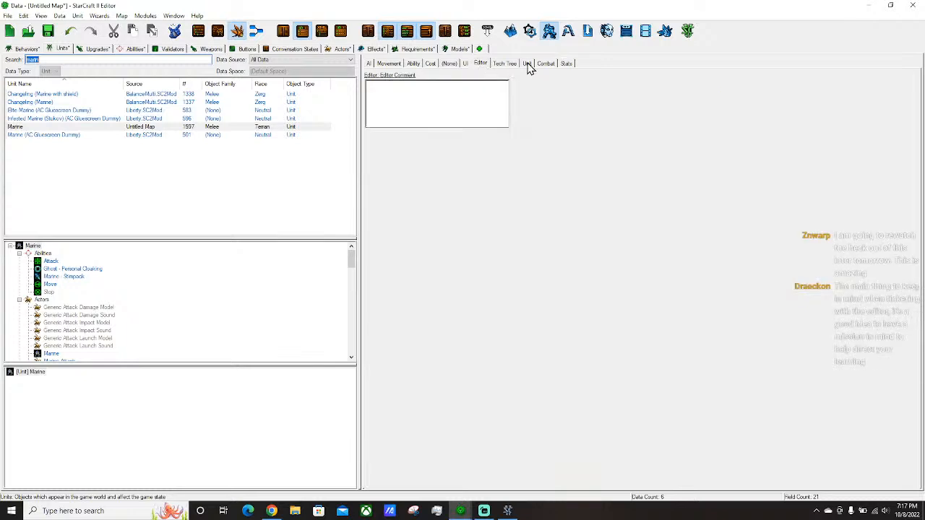
click(525, 63)
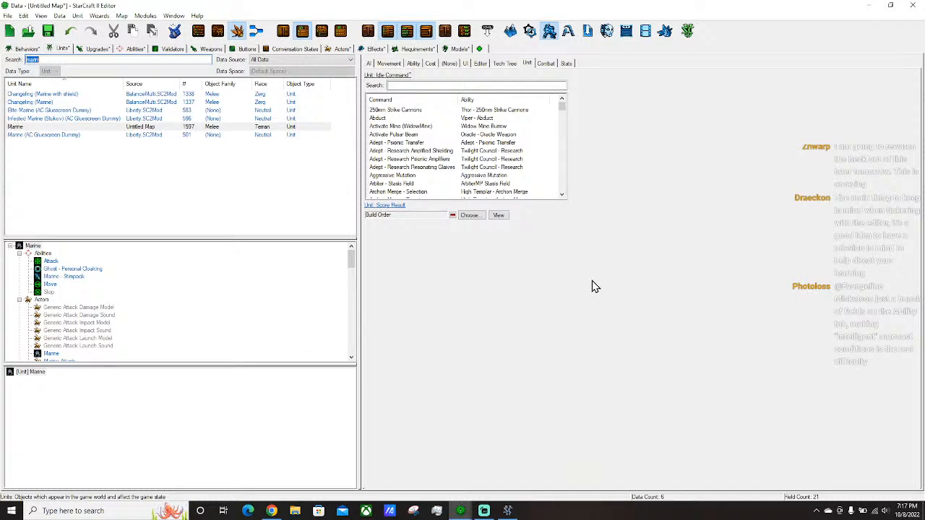
Display the Marine's command card and examine the Cloak (Ghost) button and an empty slot
click(414, 65)
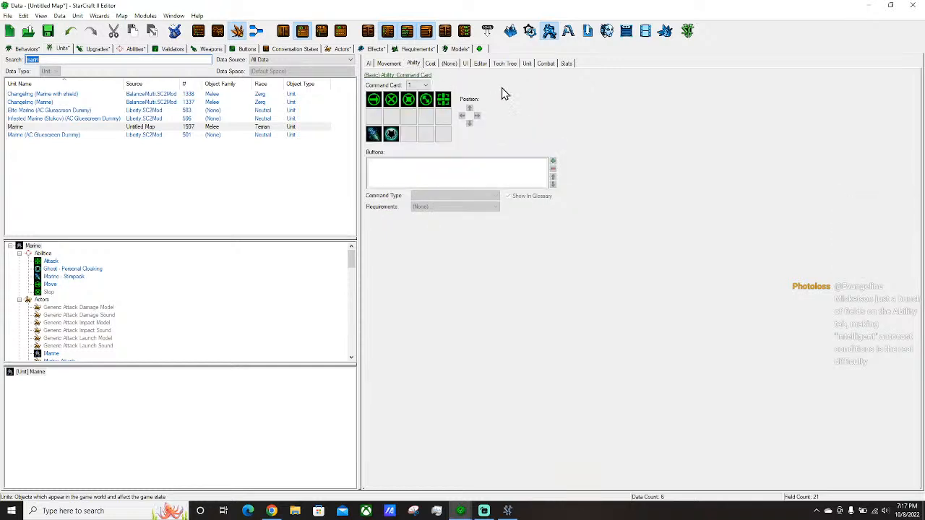
click(390, 134)
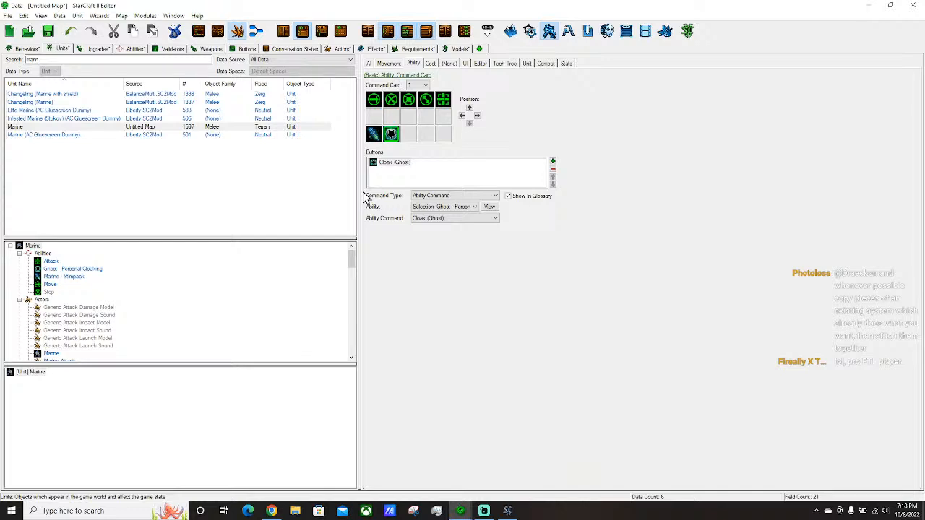
click(408, 117)
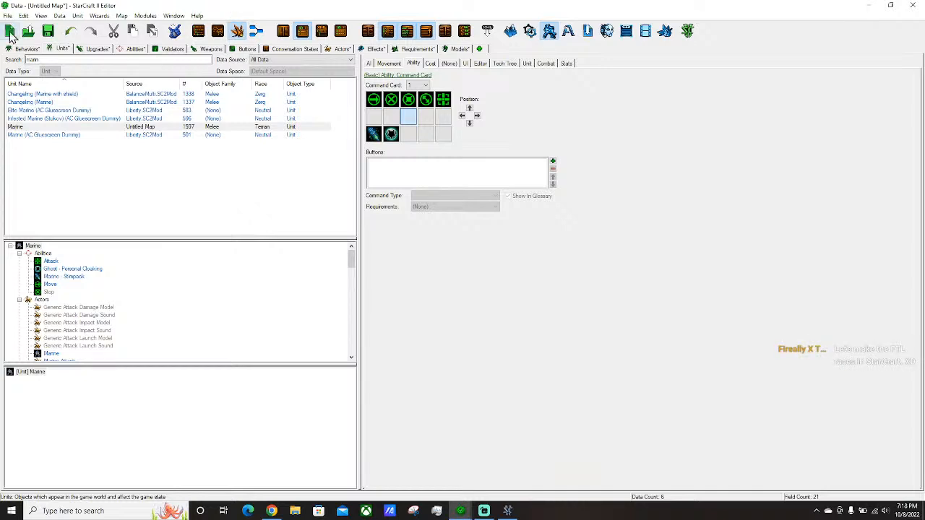
Switch to the Trigger Editor and inspect the Run AI attacks action in the Melee Initialization trigger
double_click(49, 61)
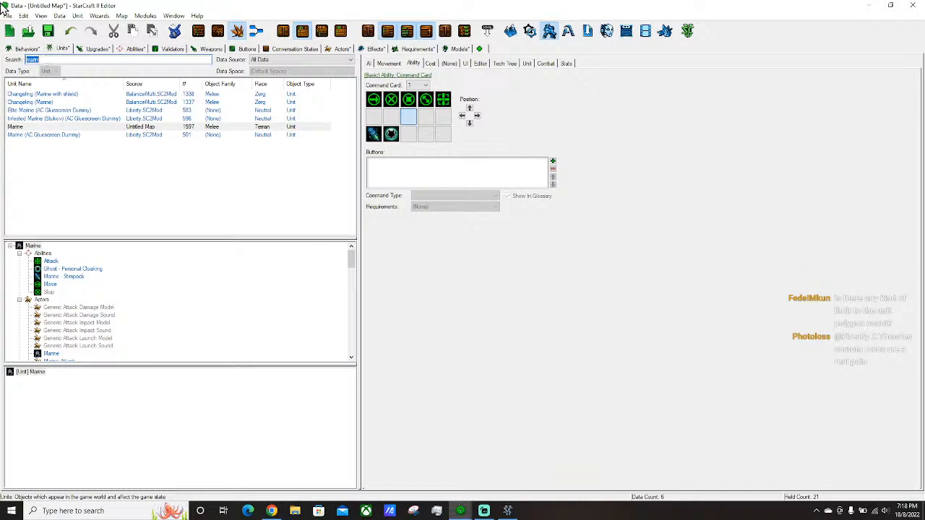
click(531, 40)
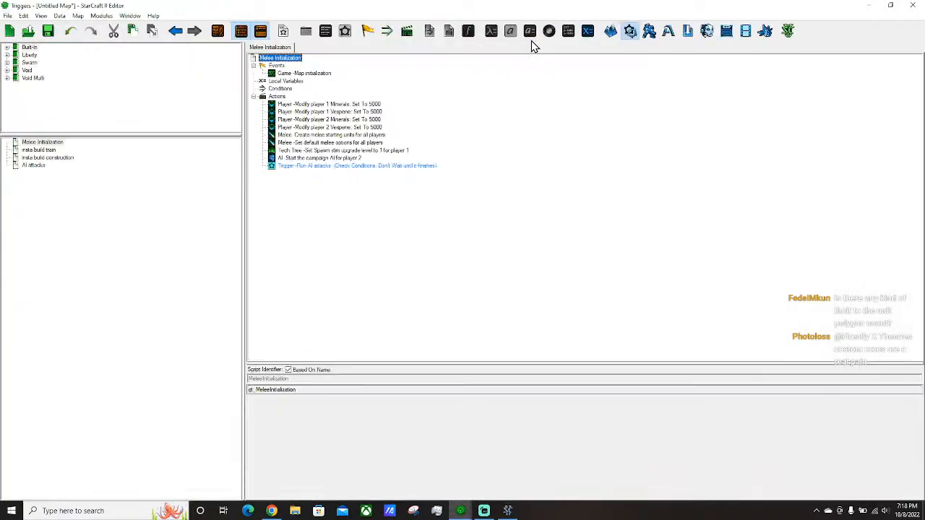
click(351, 166)
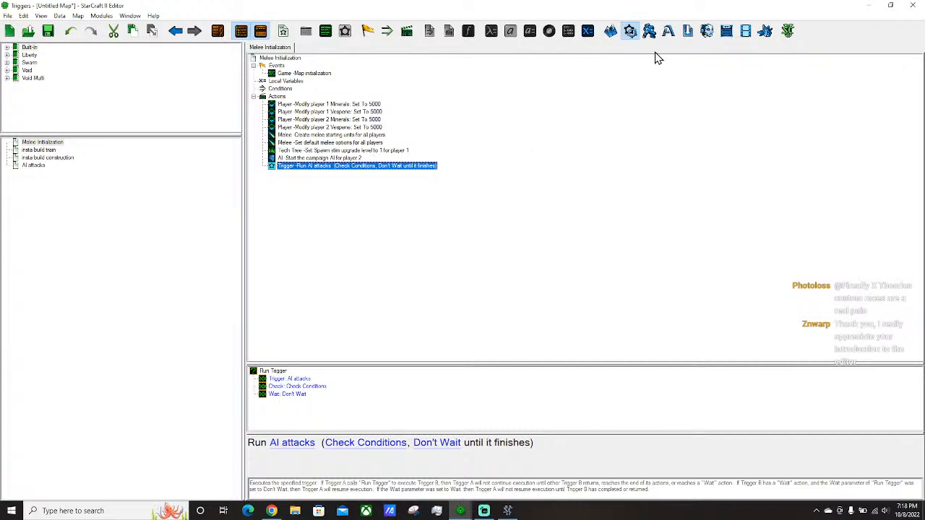
Switch to a maximized Terrain Editor, cancel the Ghost placement brush, and survey the map from Player 1's base toward the enemy base
click(610, 31)
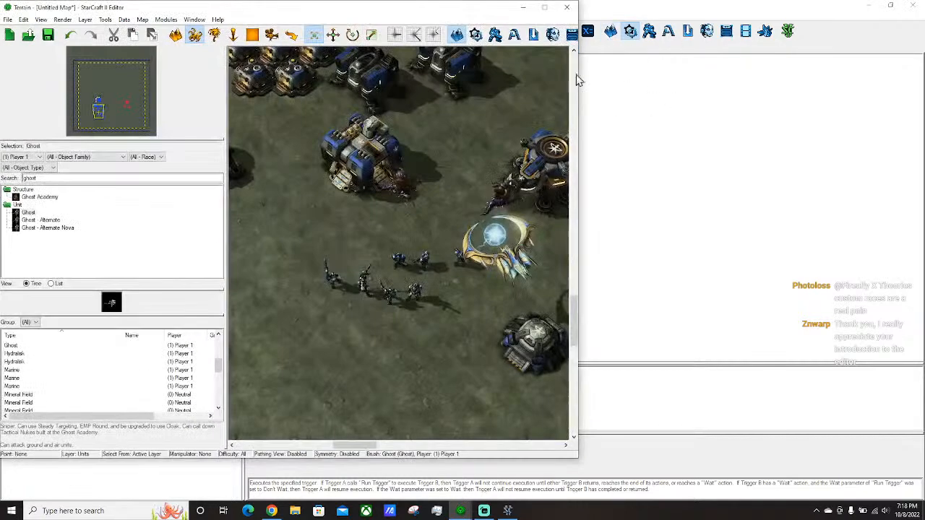
click(544, 7)
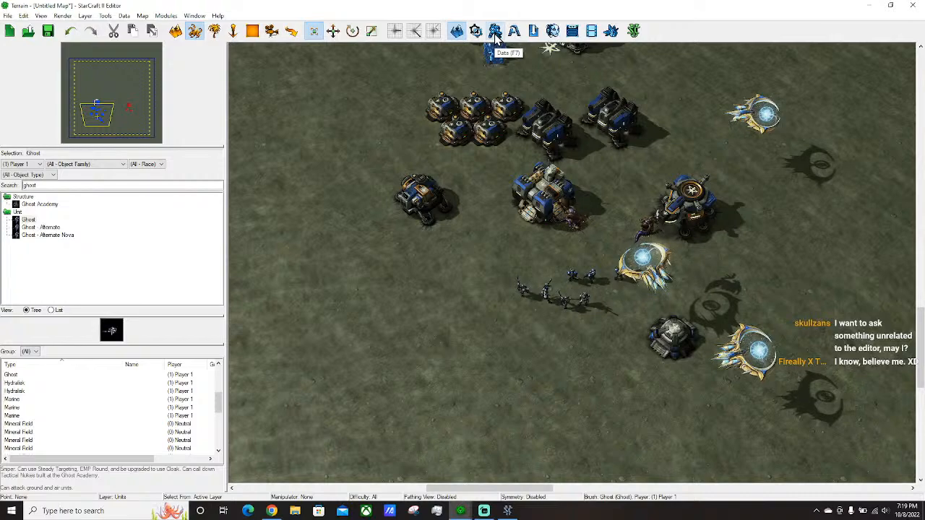
right_drag(620, 134, 505, 227)
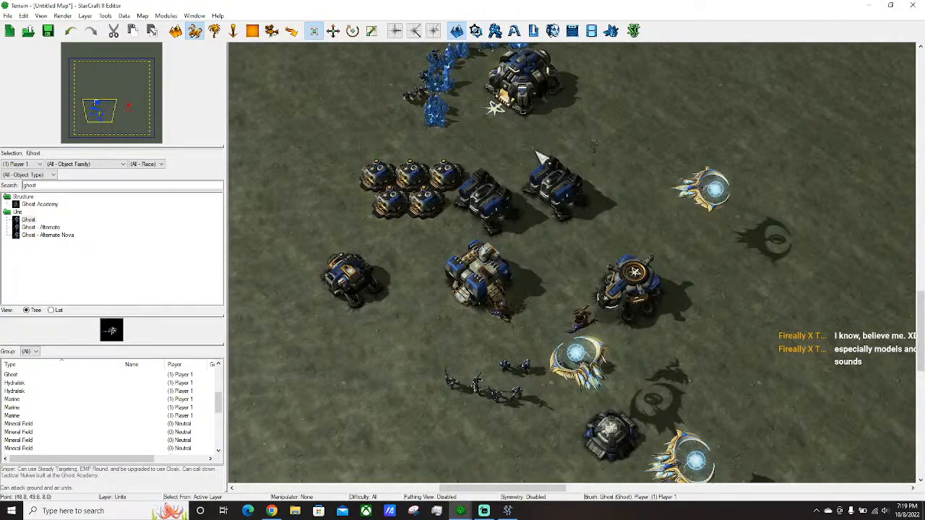
right_drag(571, 263, 777, 58)
right_drag(517, 329, 470, 367)
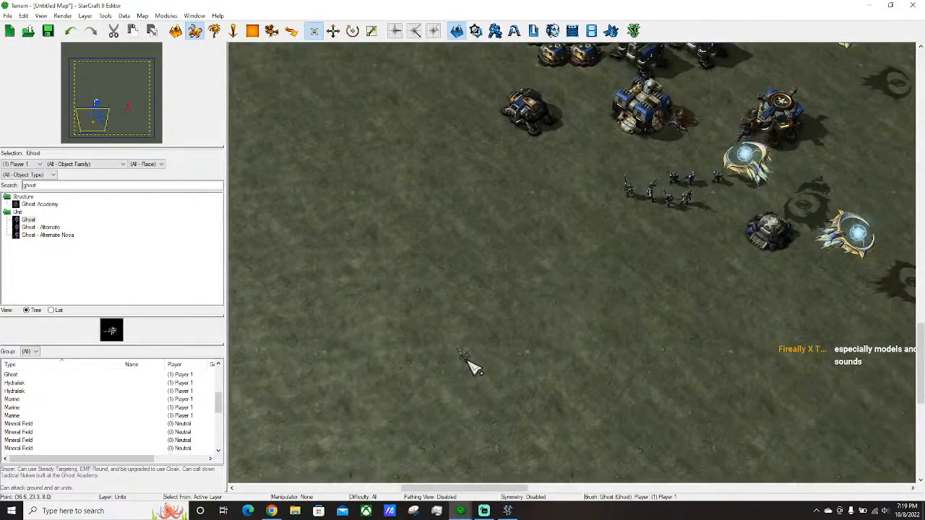
right_drag(706, 60, 533, 189)
right_drag(461, 191, 472, 190)
right_click(582, 221)
mouse_move(585, 221)
right_down()
mouse_move(655, 190)
mouse_move(690, 156)
right_up()
right_drag(518, 321, 412, 343)
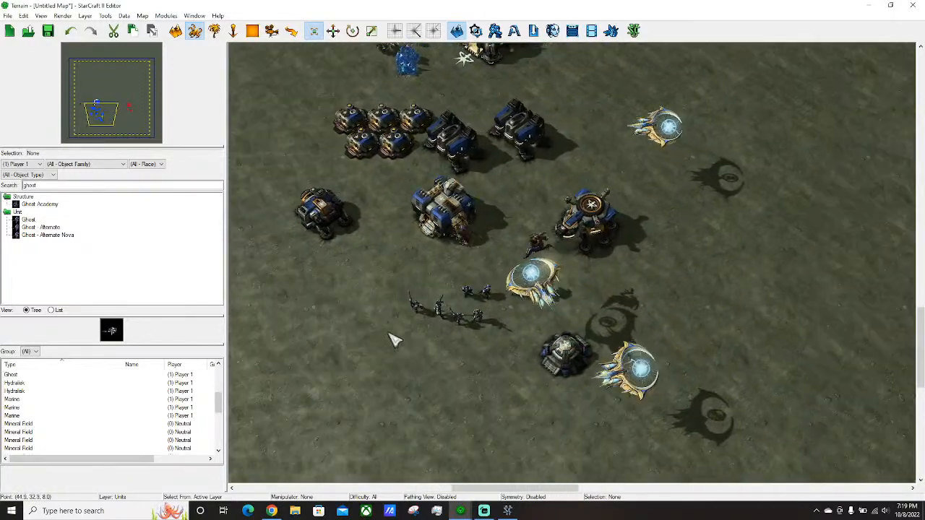
right_drag(625, 297, 426, 253)
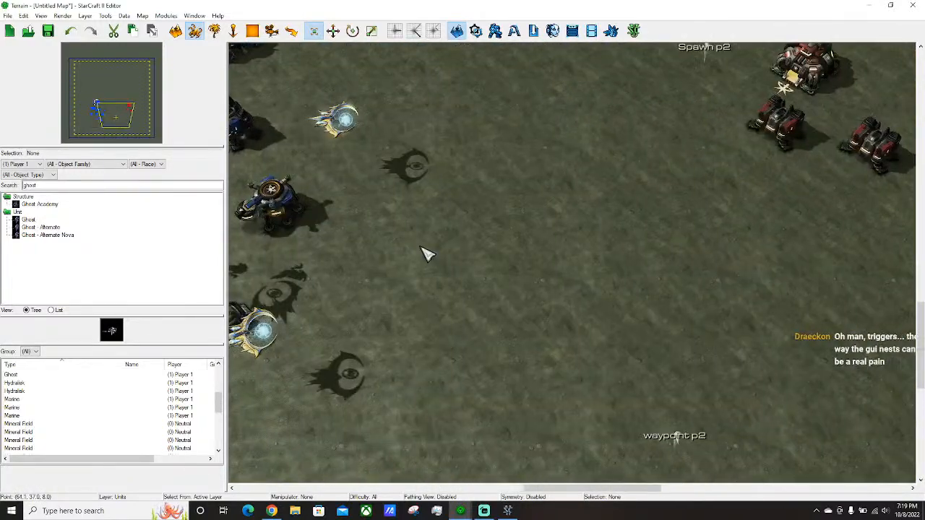
Add a circular region on the open ground between the two bases
click(253, 31)
click(10, 165)
drag(368, 211, 682, 169)
key(Escape)
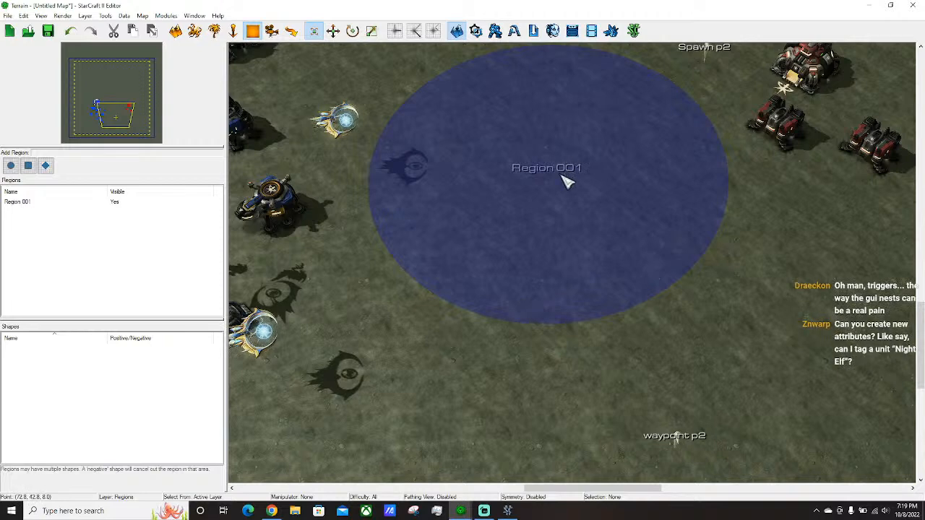
Select the circular region and move it so it surrounds the red enemy base and its Spawn p2 point
drag(565, 177, 544, 214)
click(738, 253)
right_drag(358, 170, 611, 157)
right_drag(608, 210, 516, 222)
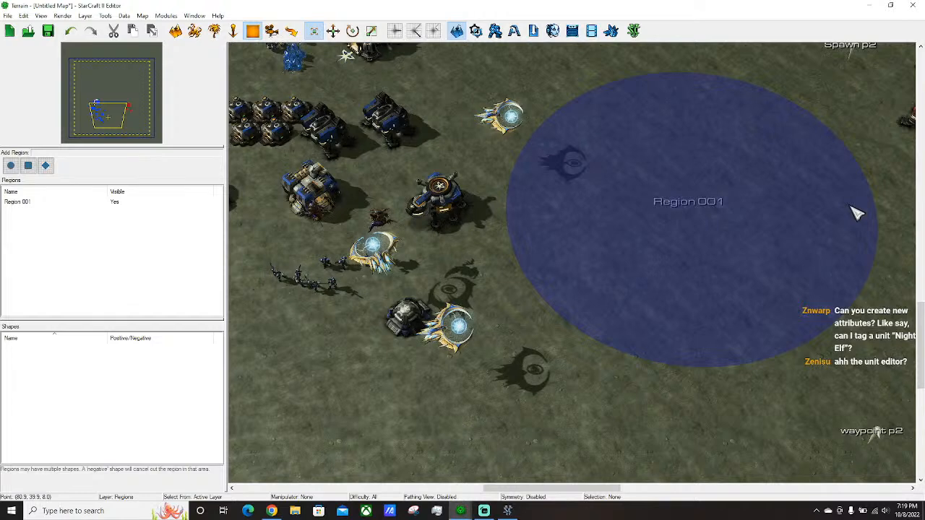
click(775, 292)
right_drag(771, 286, 526, 295)
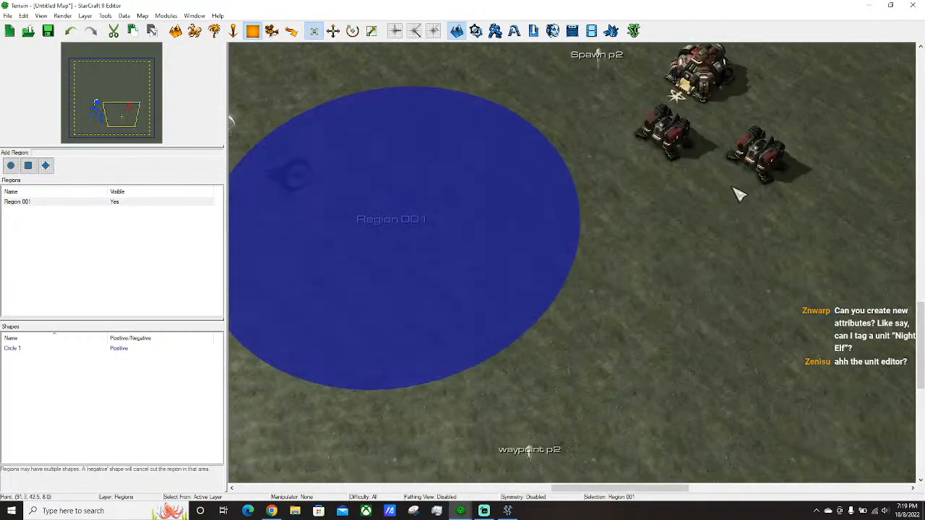
right_drag(671, 233, 643, 291)
drag(433, 317, 725, 209)
click(817, 322)
scroll(813, 338, down, 1)
right_drag(811, 341, 754, 374)
drag(633, 266, 658, 227)
right_drag(544, 277, 502, 310)
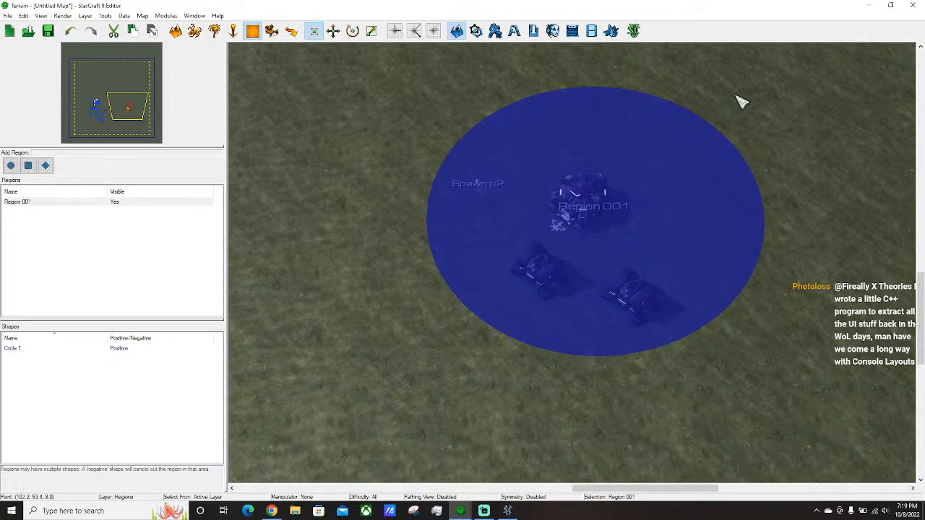
Reposition the circular region so it surrounds the enemy Command Center and both Barracks, and check its placement on the map
click(383, 182)
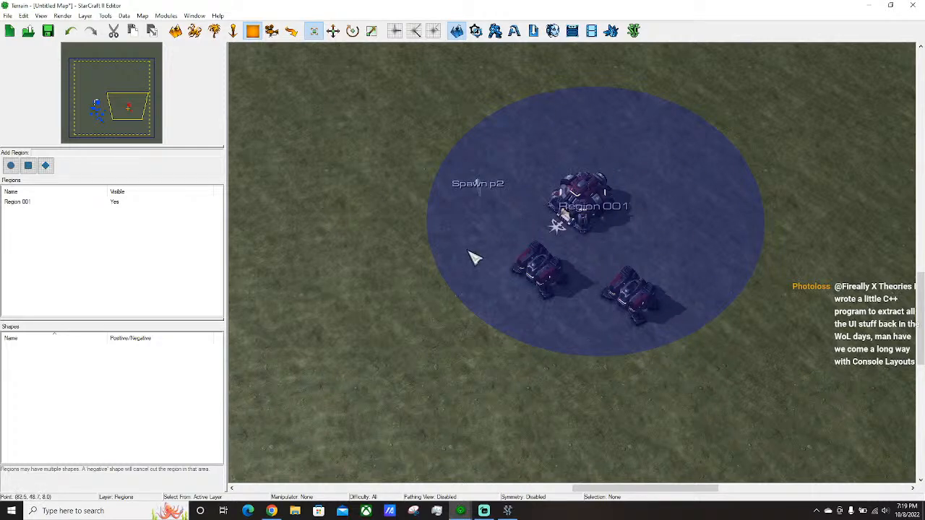
drag(584, 264, 610, 372)
click(322, 288)
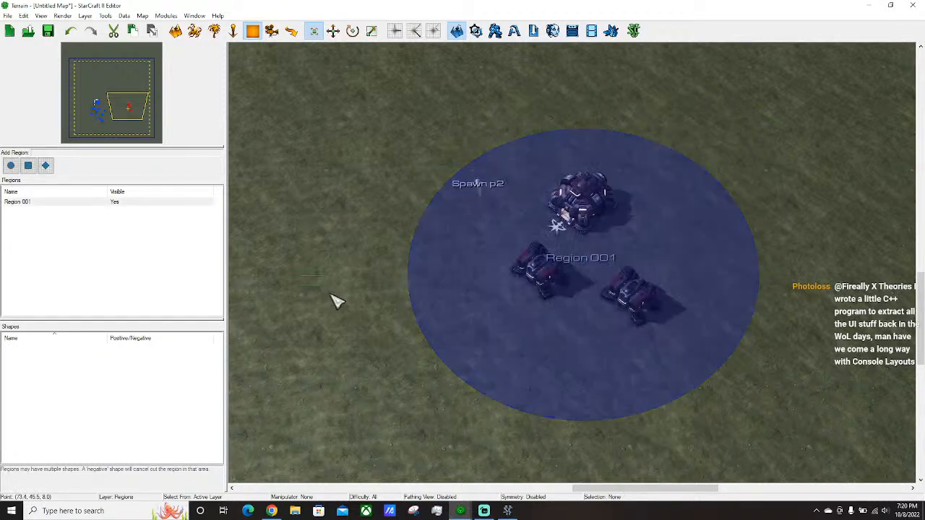
scroll(448, 326, down, 2)
drag(568, 329, 584, 288)
click(410, 365)
right_drag(402, 340, 504, 279)
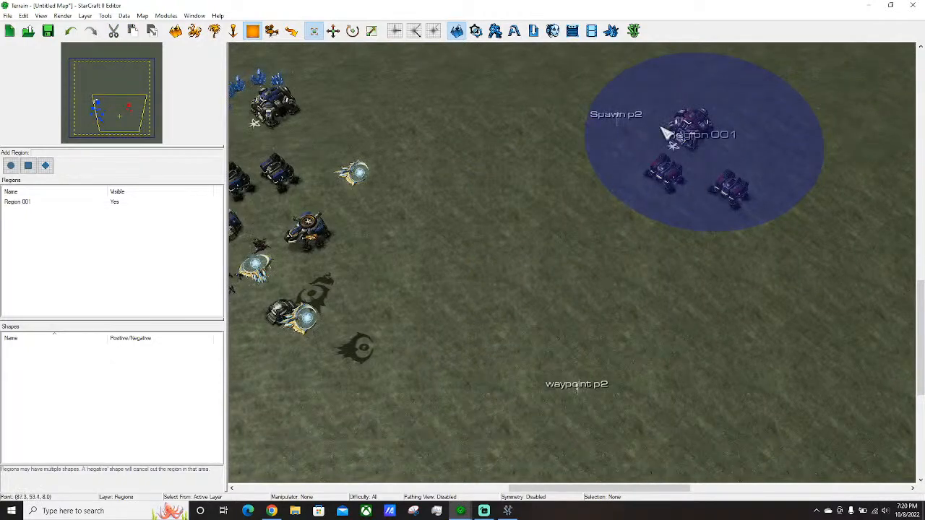
scroll(525, 270, down, 4)
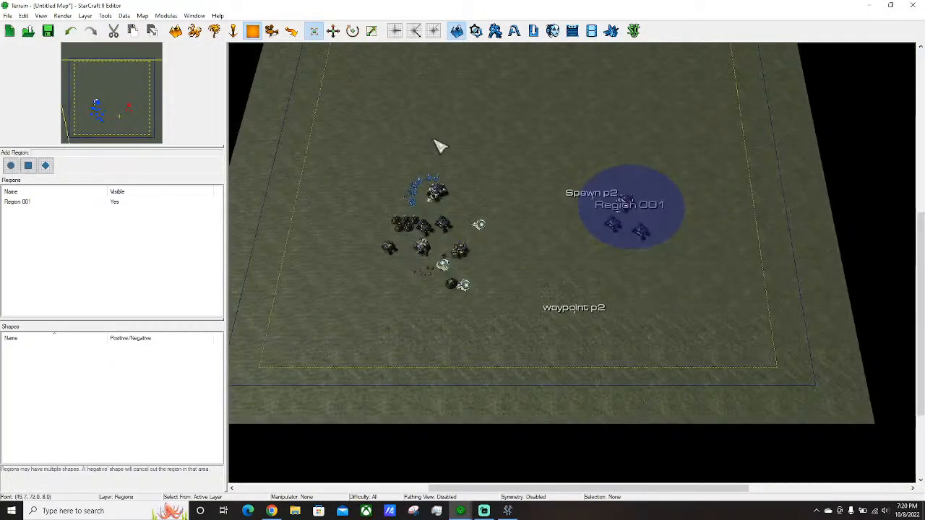
scroll(563, 318, up, 5)
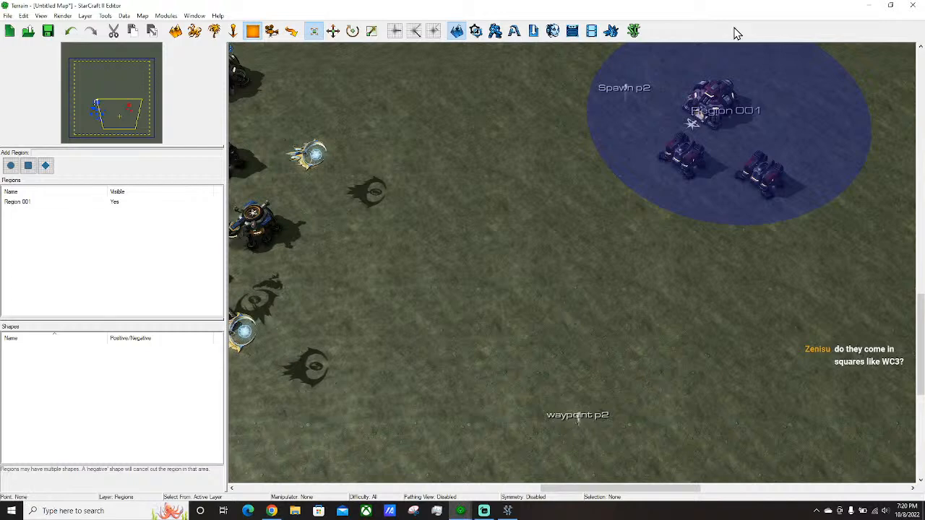
Switch to the Data Editor, show the Marine's fields in table view, and search them for "attr"
click(476, 30)
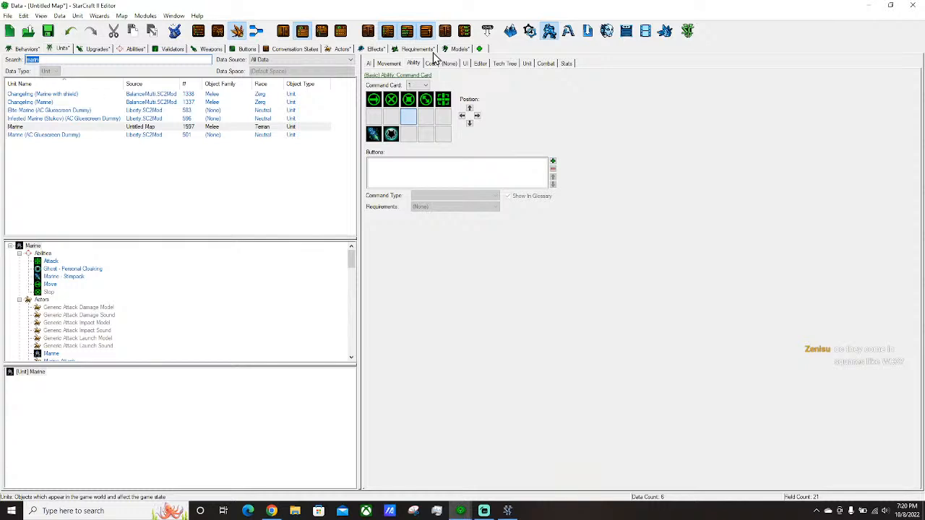
click(282, 31)
click(593, 258)
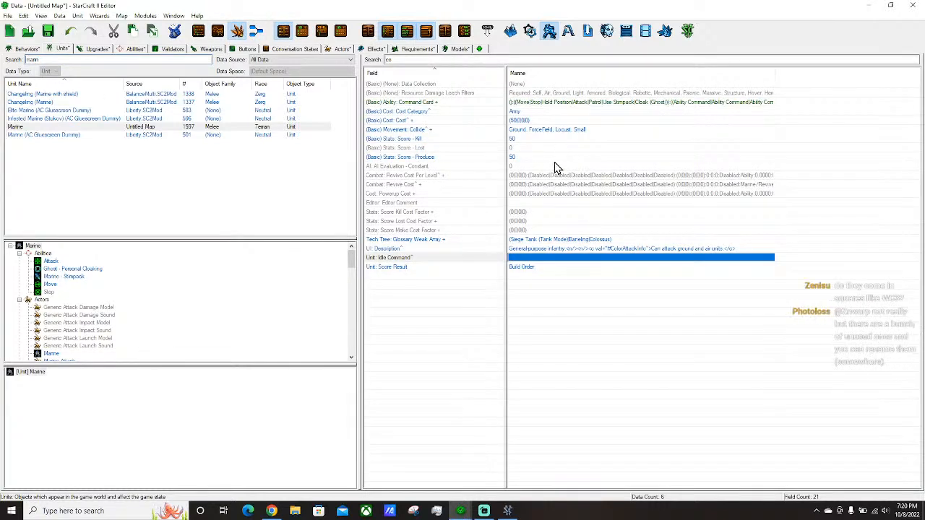
click(590, 203)
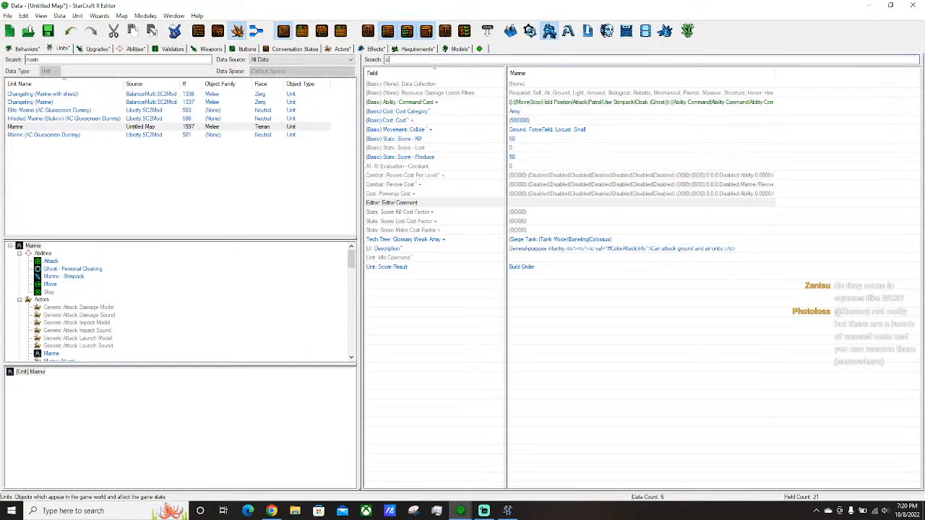
key(BackSpace)
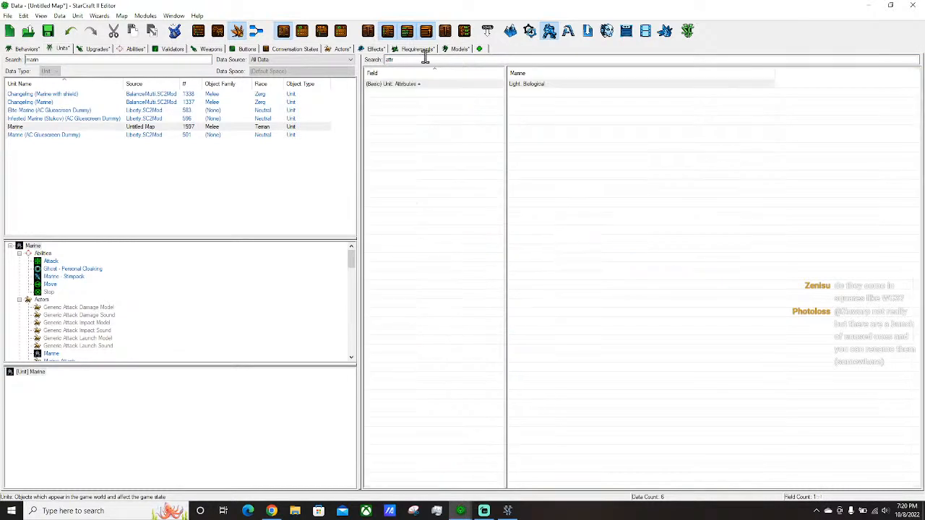
Examine the options in the Marine's Attributes field, including Psionic, Massive, Map object and Robotic, and leave them unedited
double_click(530, 87)
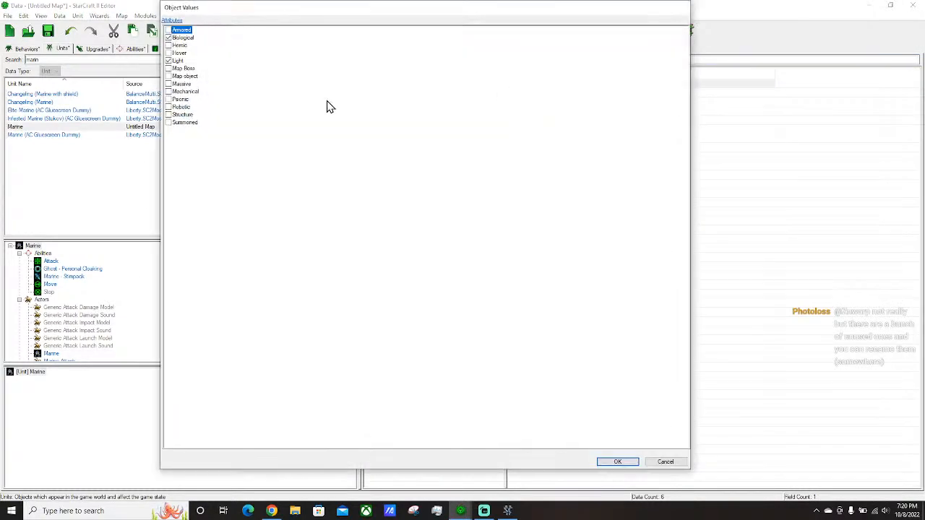
click(180, 102)
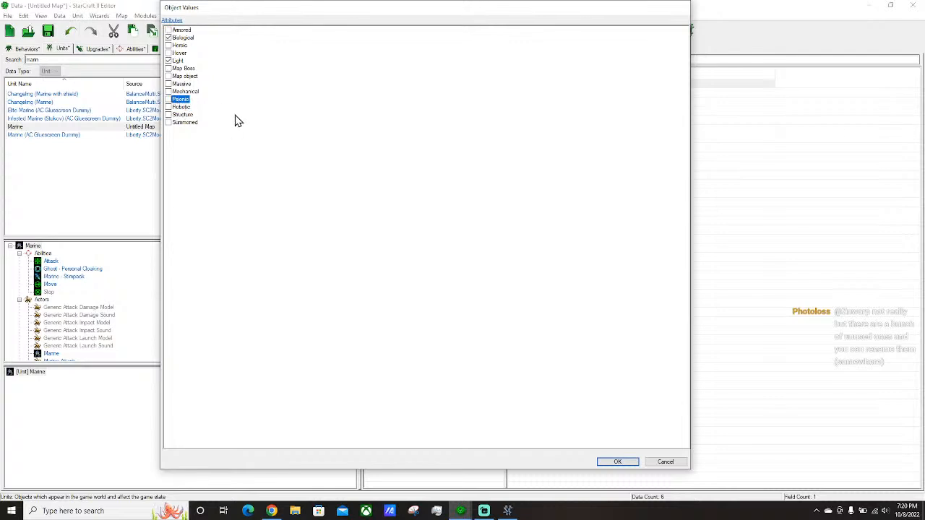
click(185, 84)
click(189, 77)
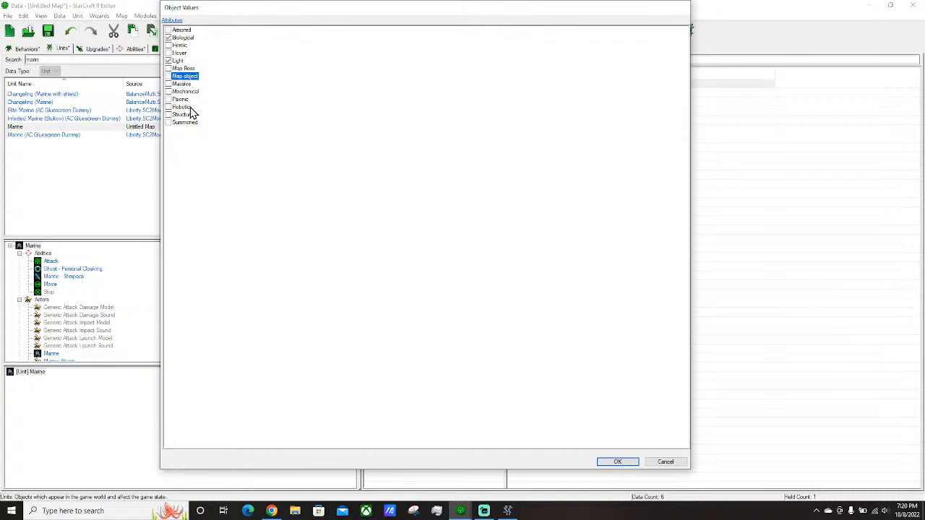
click(188, 107)
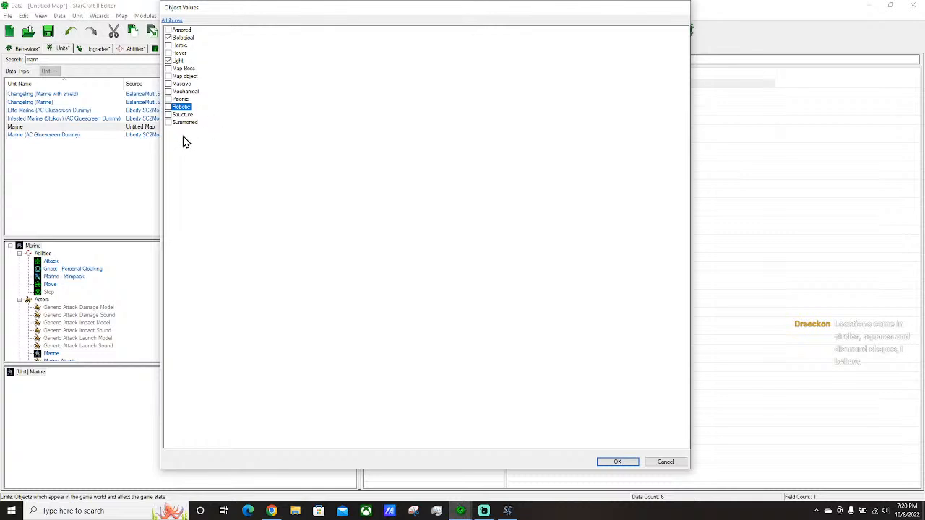
click(664, 461)
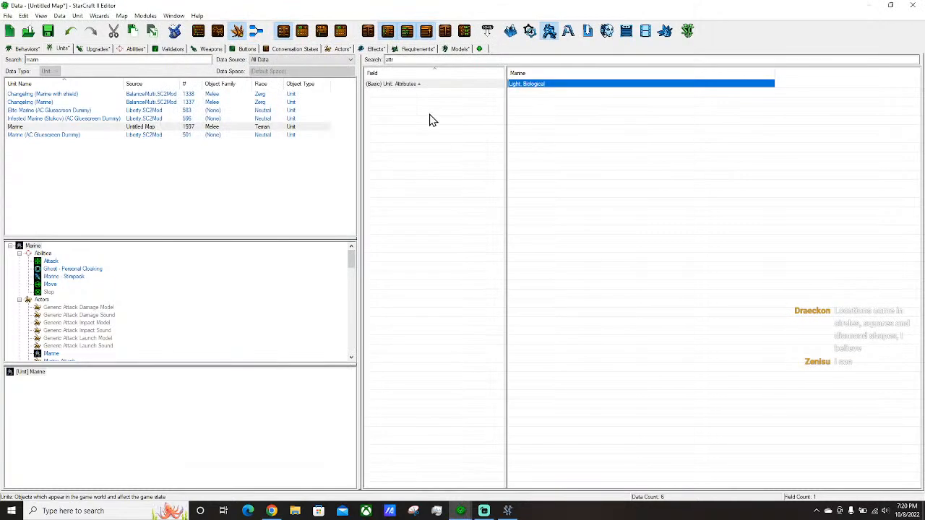
right_click(489, 48)
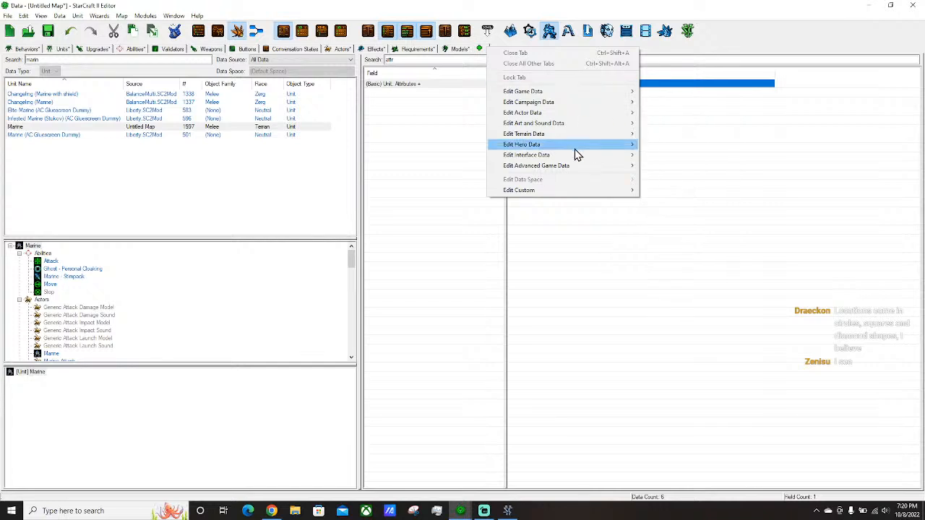
mouse_move(582, 138)
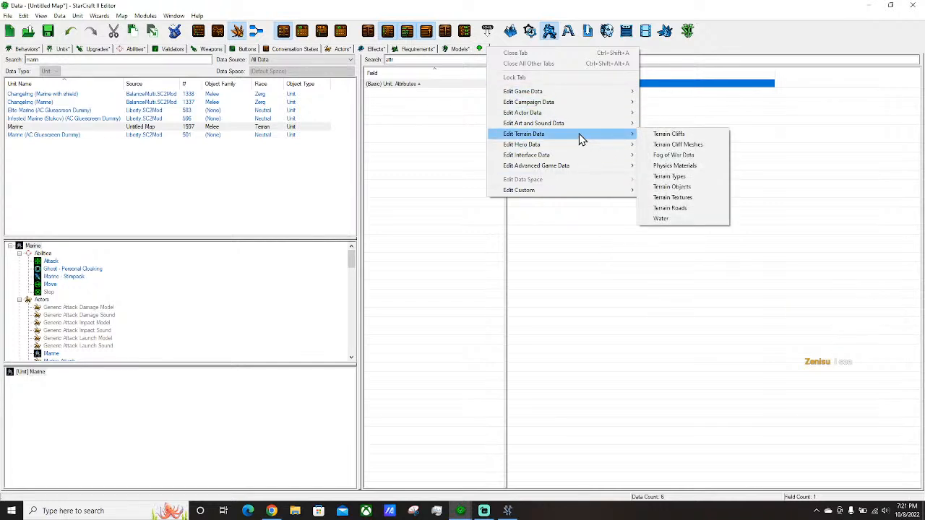
click(899, 167)
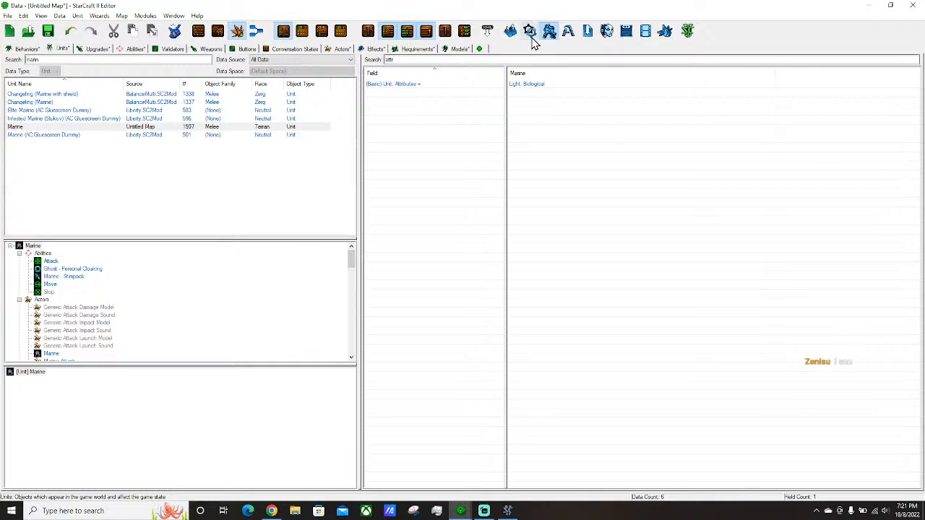
Return to the Terrain Editor and bring the circular region around the enemy base into view
click(511, 31)
right_drag(669, 178, 521, 266)
scroll(526, 272, up, 3)
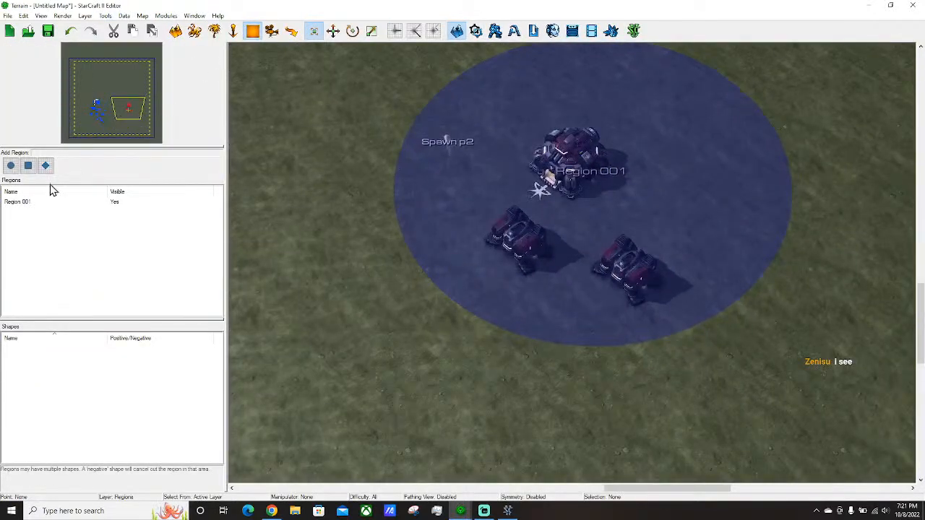
Add a rectangular region and a diamond region just below the circular region, each overlapping its lower edge
click(28, 165)
drag(262, 289, 494, 452)
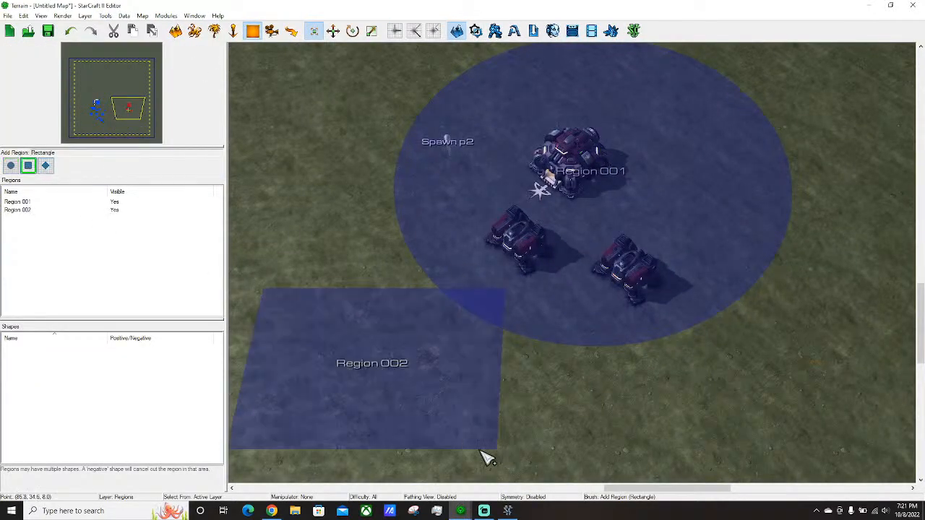
click(46, 166)
right_drag(592, 370, 570, 171)
mouse_move(378, 314)
mouse_down()
mouse_move(562, 156)
mouse_move(679, 185)
mouse_move(797, 237)
mouse_up()
right_drag(755, 94, 834, 250)
right_click(834, 250)
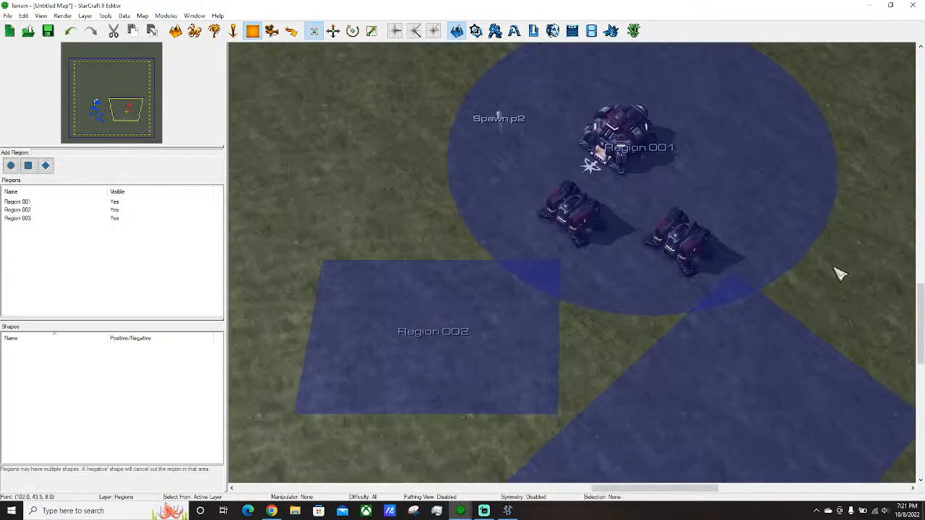
right_drag(729, 434, 666, 308)
Delete the diamond region and the rectangular region, keeping only the circle around the enemy base
click(623, 329)
scroll(636, 317, down, 2)
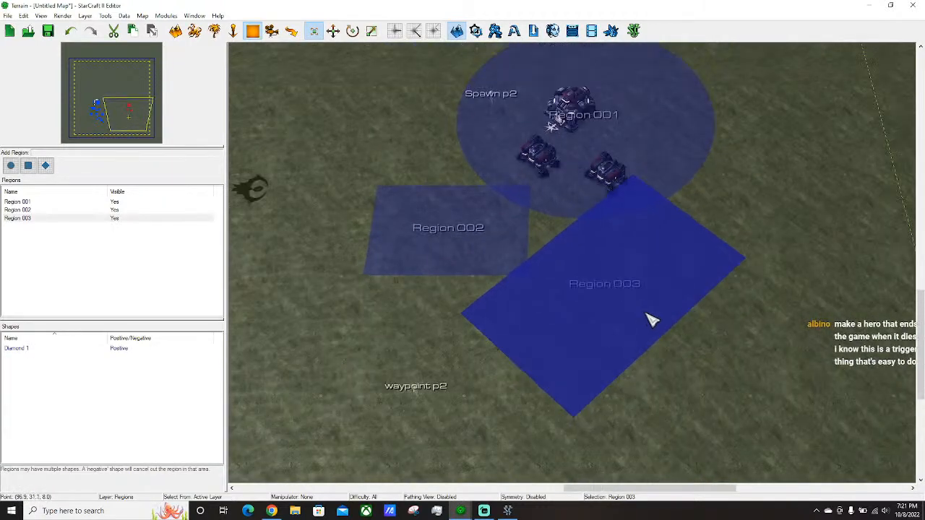
scroll(663, 312, up, 1)
key(Delete)
click(438, 243)
key(Delete)
Add two more circular regions below the enemy base, chained so that each overlaps the circle before it
click(11, 166)
right_drag(735, 286, 769, 238)
right_drag(640, 225, 660, 276)
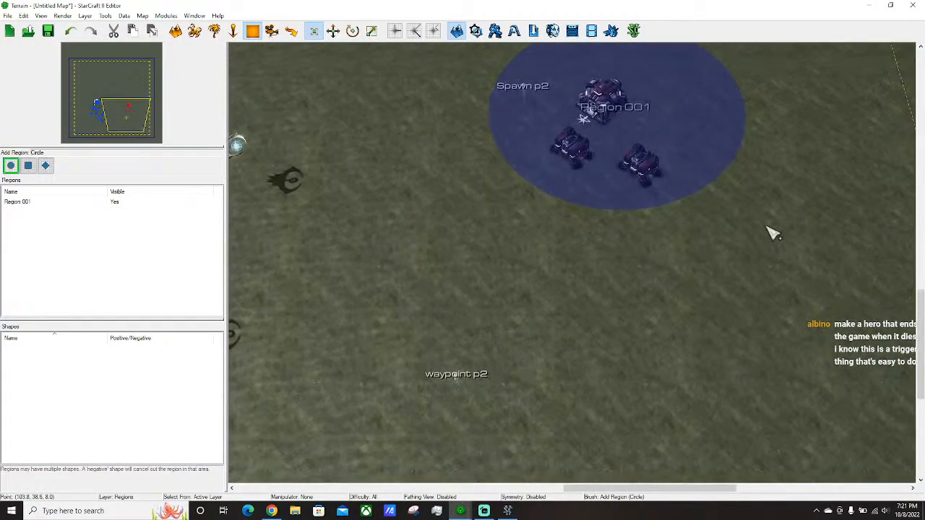
right_drag(694, 223, 649, 135)
drag(719, 152, 825, 210)
drag(614, 318, 722, 403)
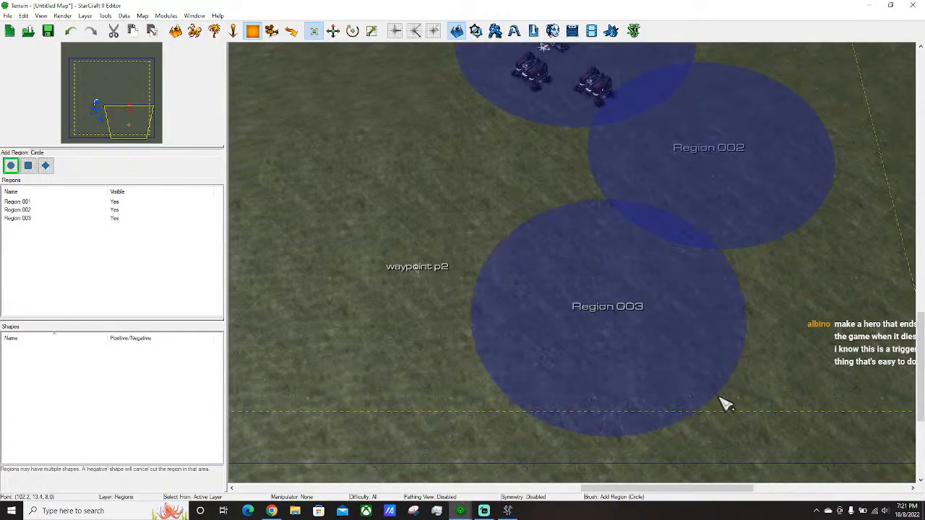
right_drag(401, 113, 423, 196)
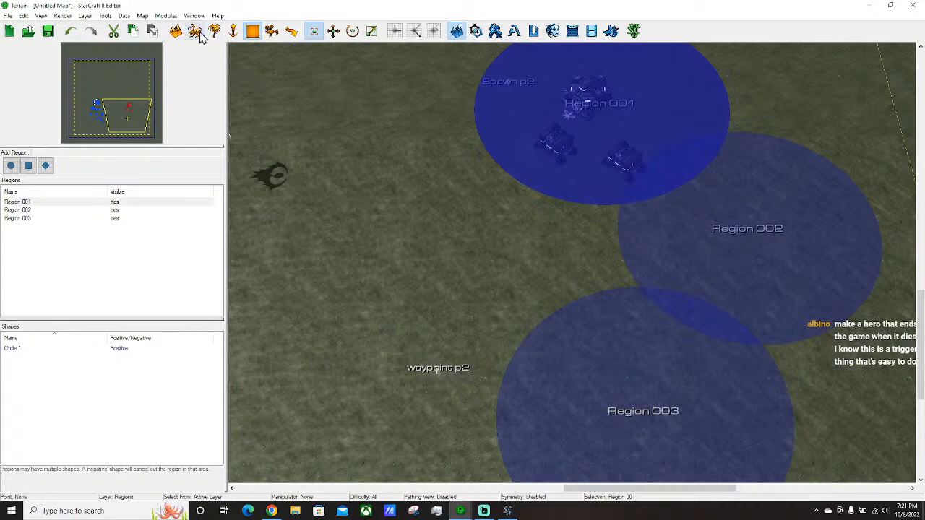
Copy the enemy base's two Barracks and paste one pair into Region 002 and another into Region 003
click(196, 32)
drag(522, 144, 633, 197)
key(ctrl+c)
key(ctrl+v)
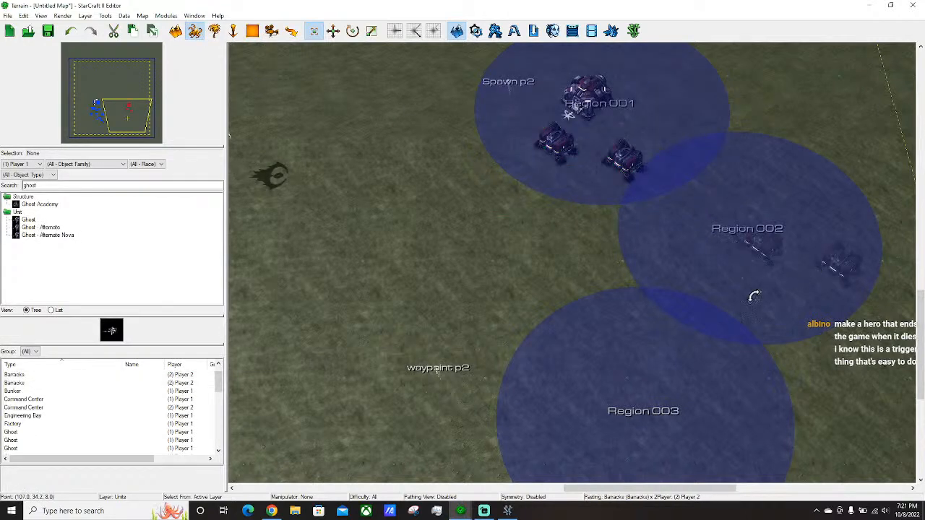
click(788, 271)
key(ctrl+v)
click(630, 418)
scroll(650, 309, down, 2)
scroll(470, 244, up, 2)
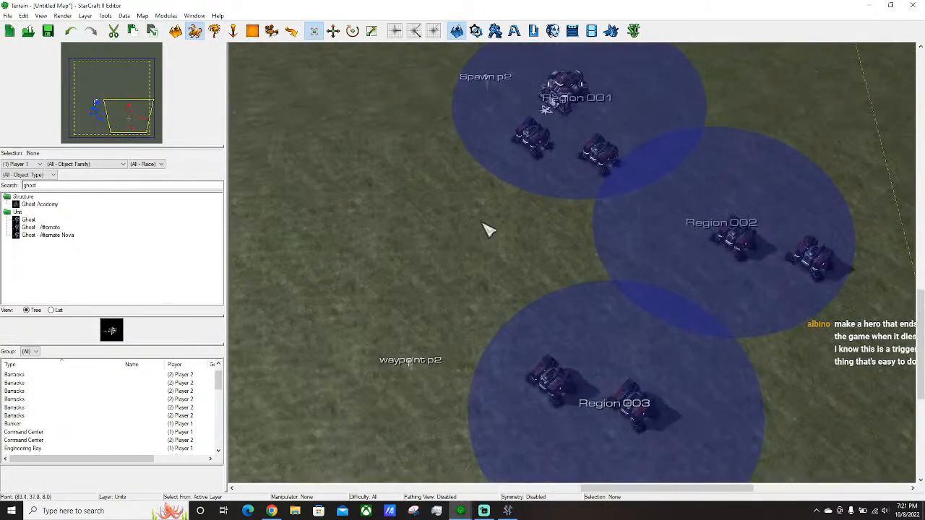
Select the three overlapping circular regions and merge them into a single region
right_drag(482, 223, 450, 205)
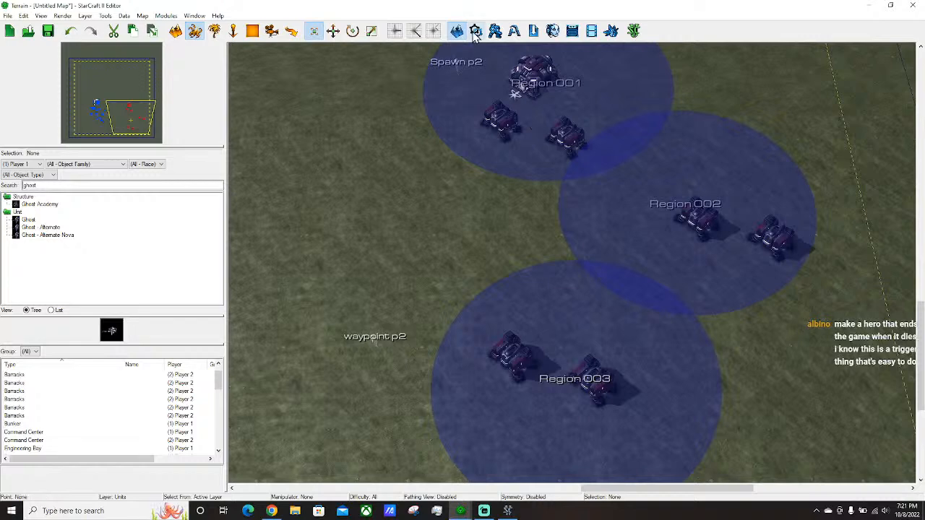
click(253, 33)
click(562, 154)
shift+click(616, 208)
shift+click(584, 319)
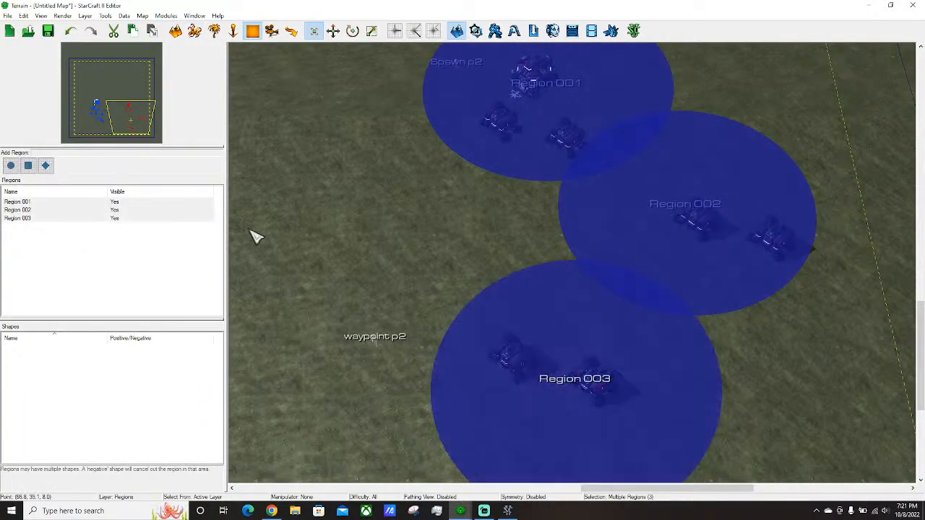
click(23, 15)
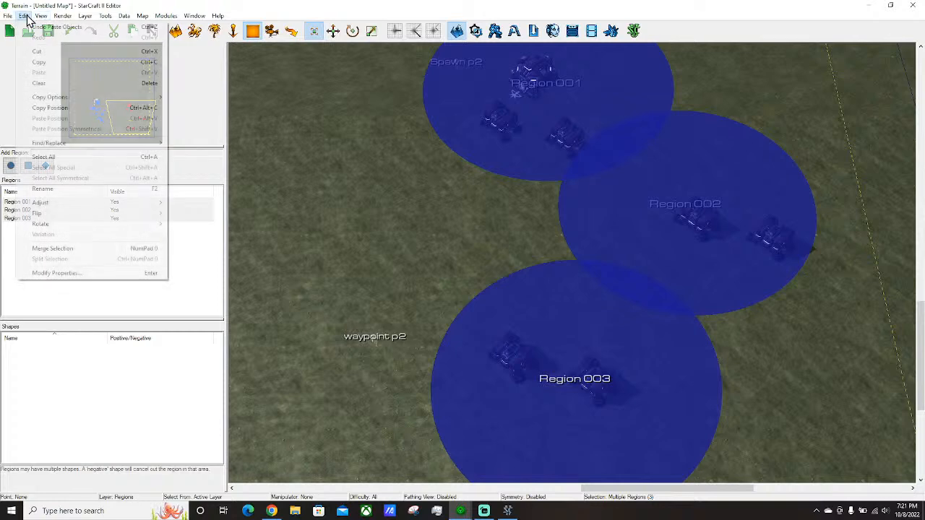
click(72, 250)
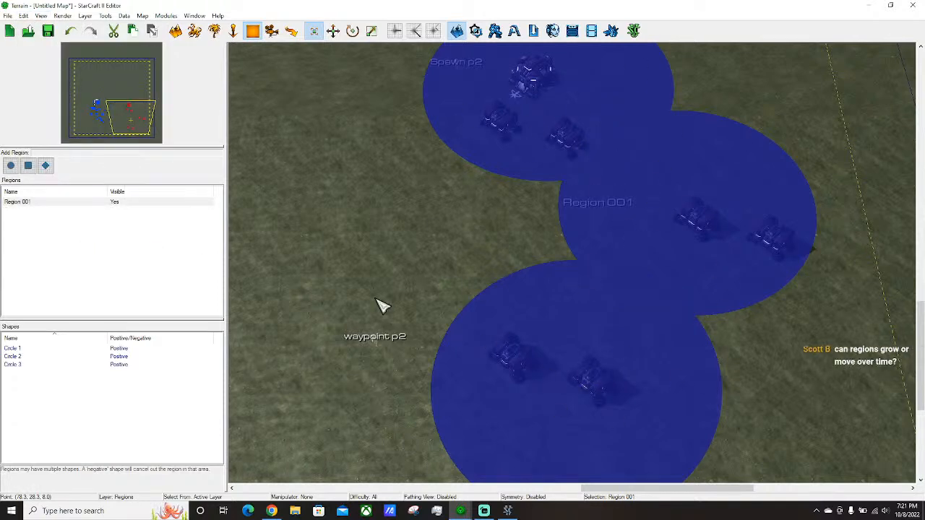
Rename the merged region "Enemy base" in its properties
key(Return)
click(114, 137)
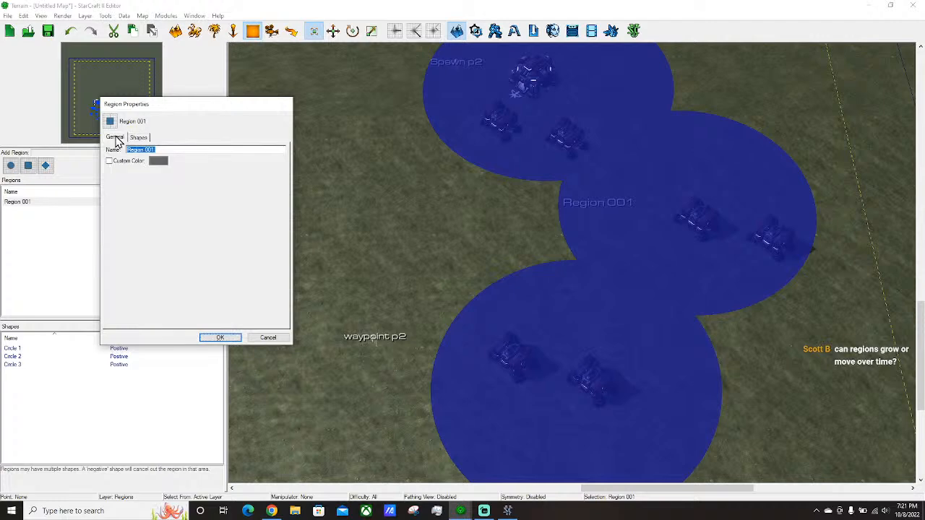
key(Return)
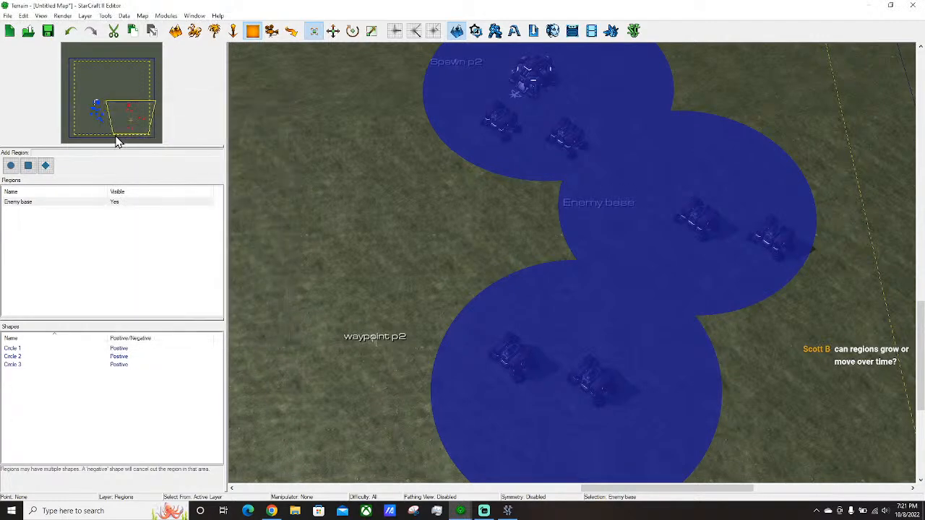
Select the Enemy base region, move it slightly downward as one piece, and deselect it
click(340, 204)
scroll(595, 222, down, 3)
click(626, 224)
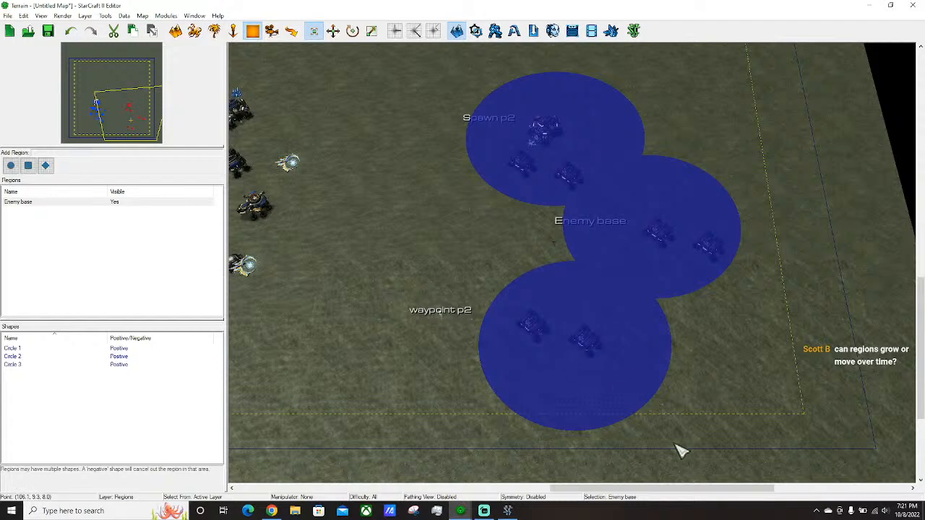
mouse_move(626, 305)
mouse_down()
mouse_move(636, 326)
mouse_move(620, 317)
mouse_up()
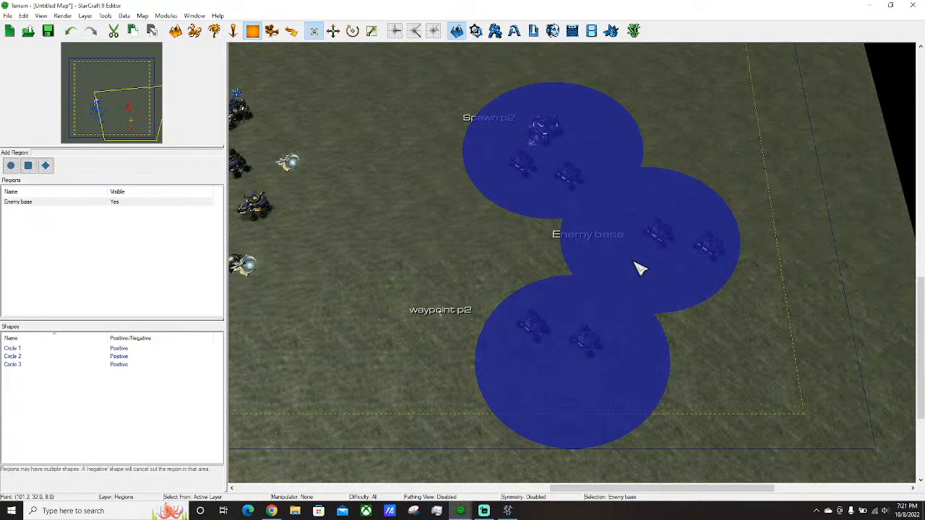
click(408, 189)
Draw a large circular region that encloses the whole Enemy base region and reaches player 1's base
right_drag(467, 119, 529, 140)
click(10, 165)
scroll(491, 123, down, 3)
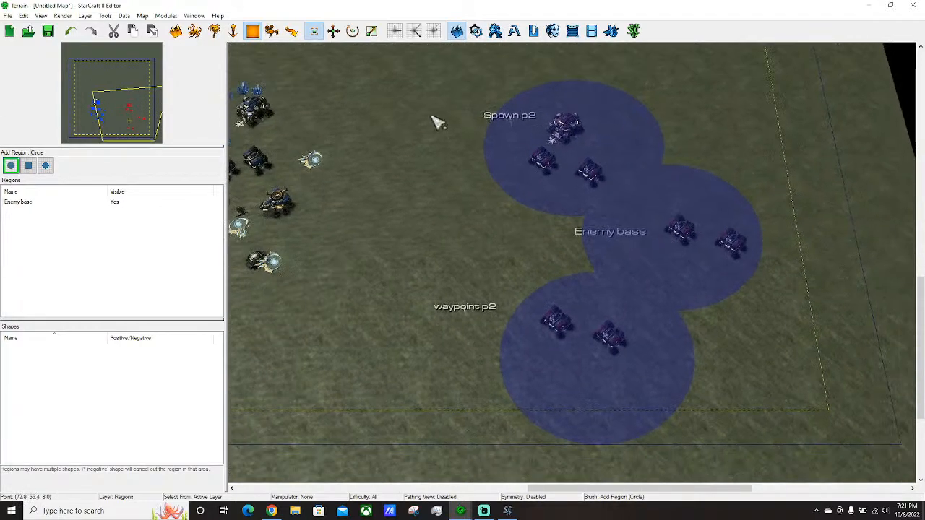
drag(550, 216, 718, 373)
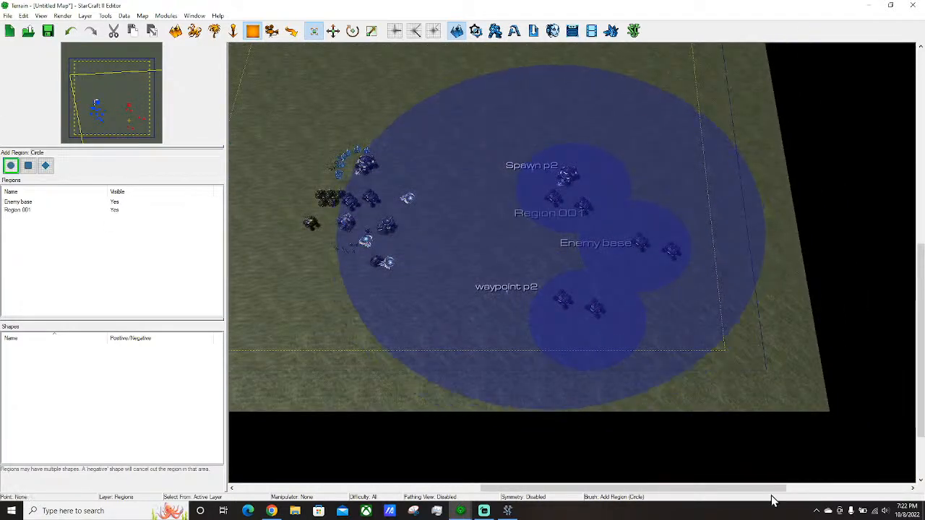
key(Escape)
Select between the overlapping regions and delete the large circular one around the Enemy base
click(611, 259)
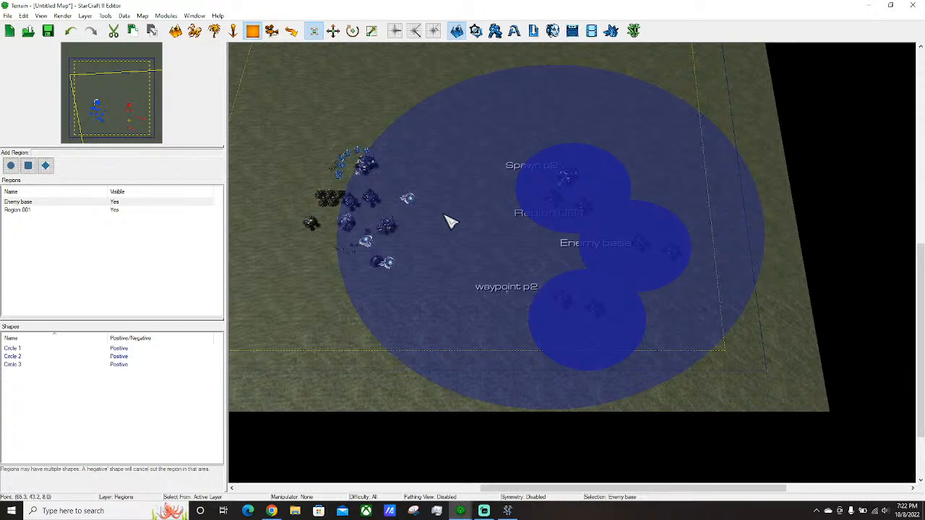
click(444, 216)
click(615, 242)
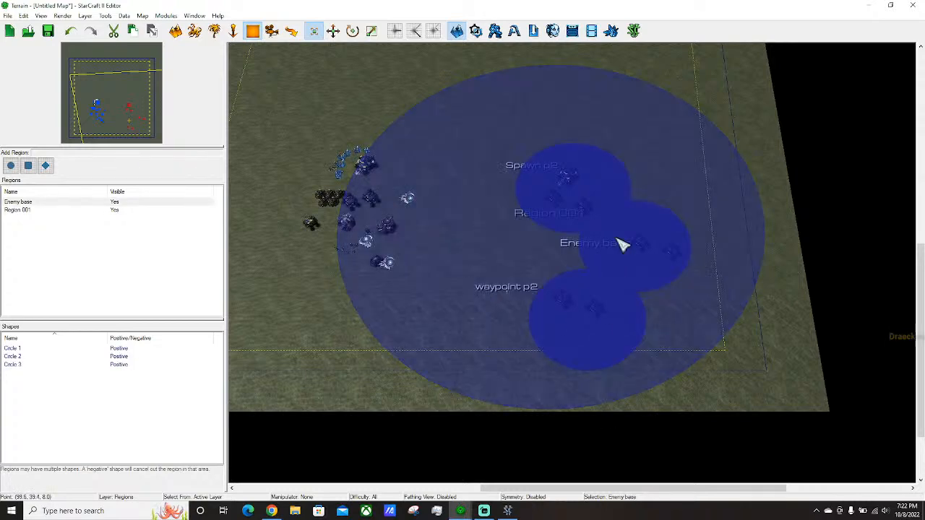
click(514, 316)
key(Delete)
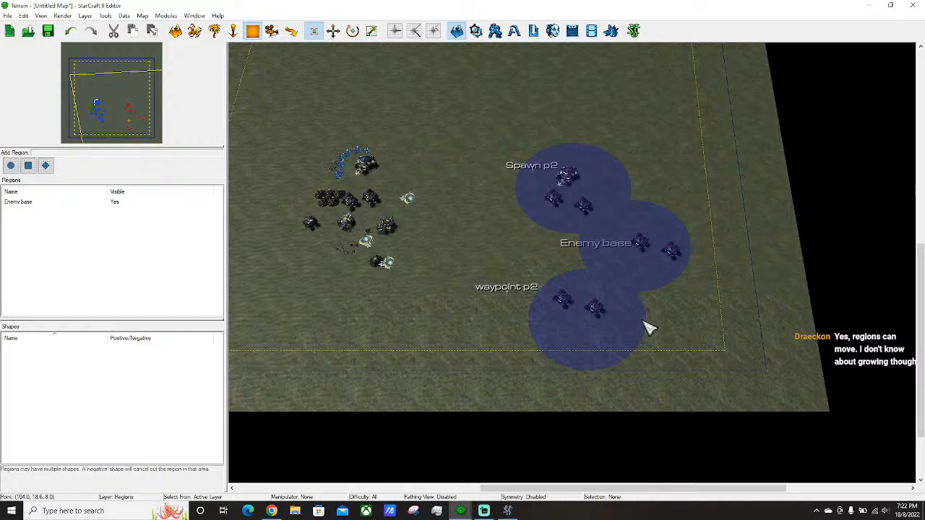
Place a normal point on the open ground between player 1's base and the Enemy base region
scroll(499, 237, up, 2)
scroll(567, 234, up, 1)
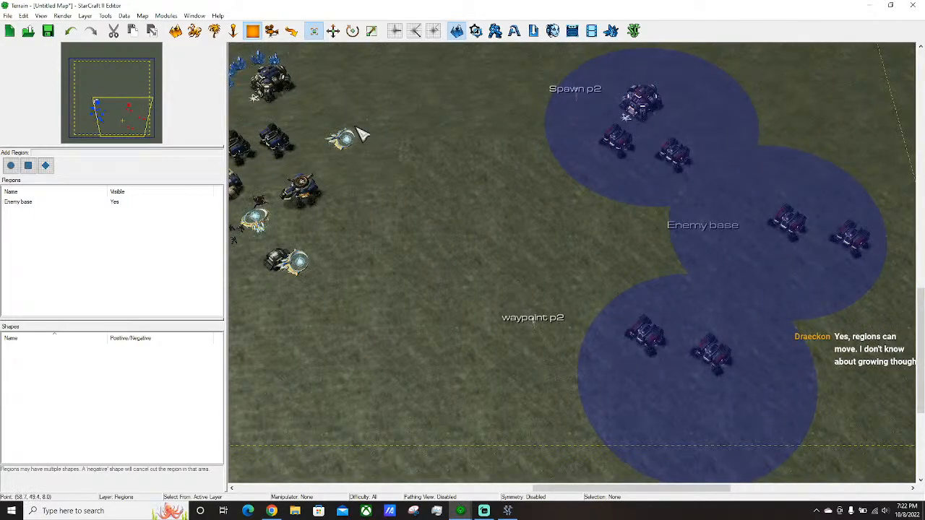
scroll(526, 231, down, 1)
scroll(499, 245, down, 1)
scroll(437, 209, up, 2)
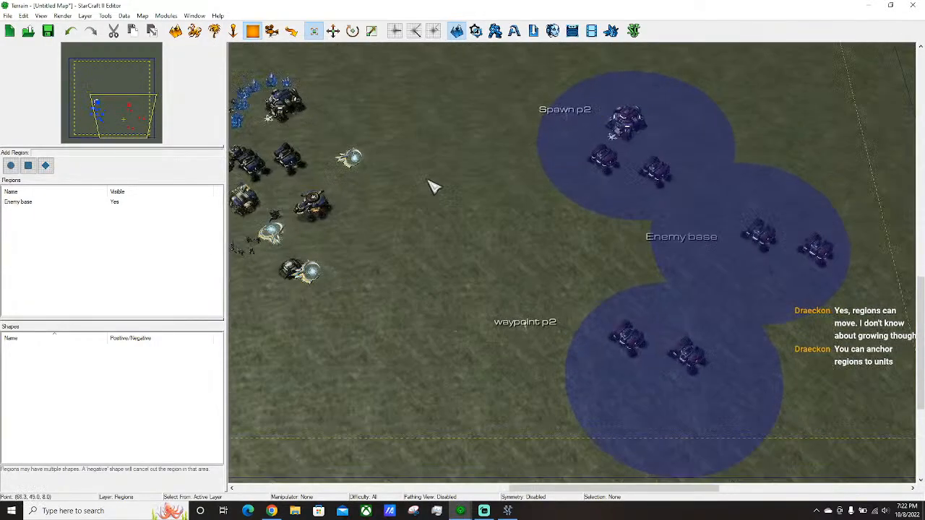
click(233, 31)
click(502, 186)
scroll(508, 229, down, 1)
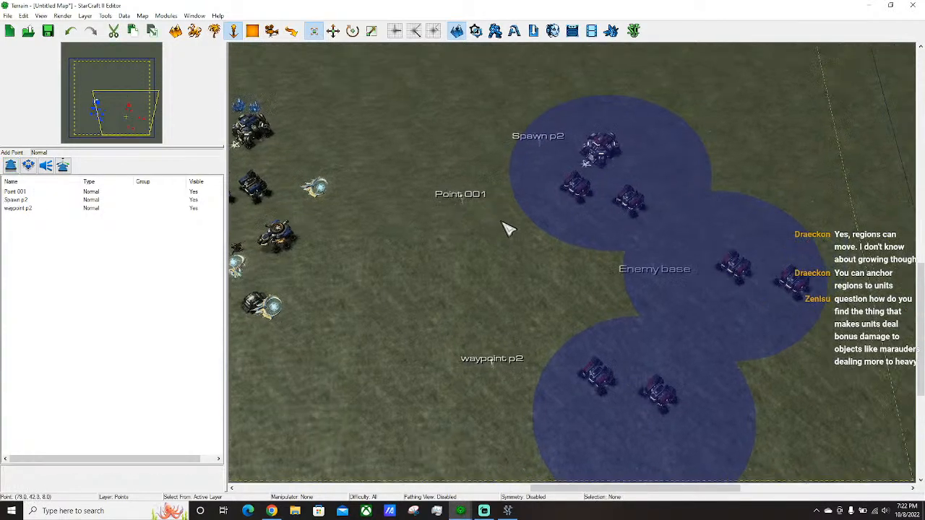
scroll(535, 213, down, 1)
scroll(531, 367, up, 1)
Draw a small circular region on the empty ground above player 1's base
click(252, 30)
click(10, 165)
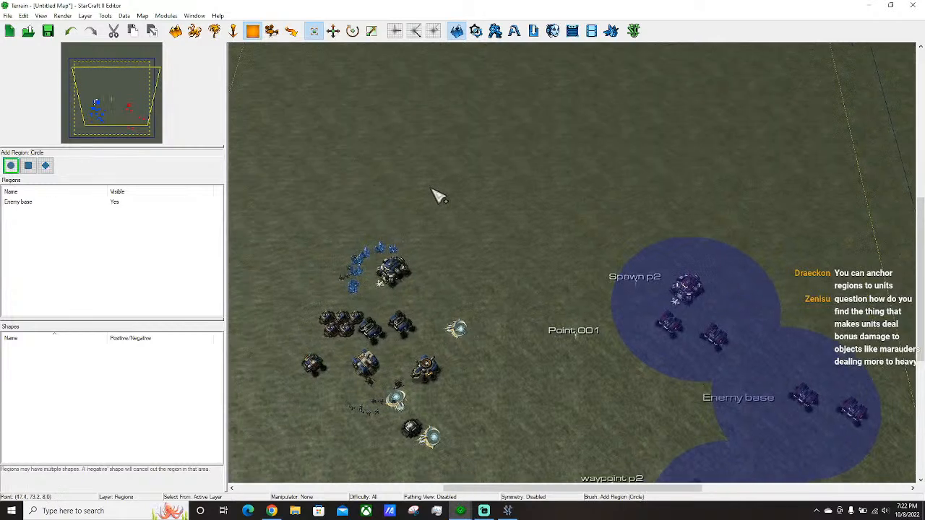
drag(390, 181, 424, 138)
key(Escape)
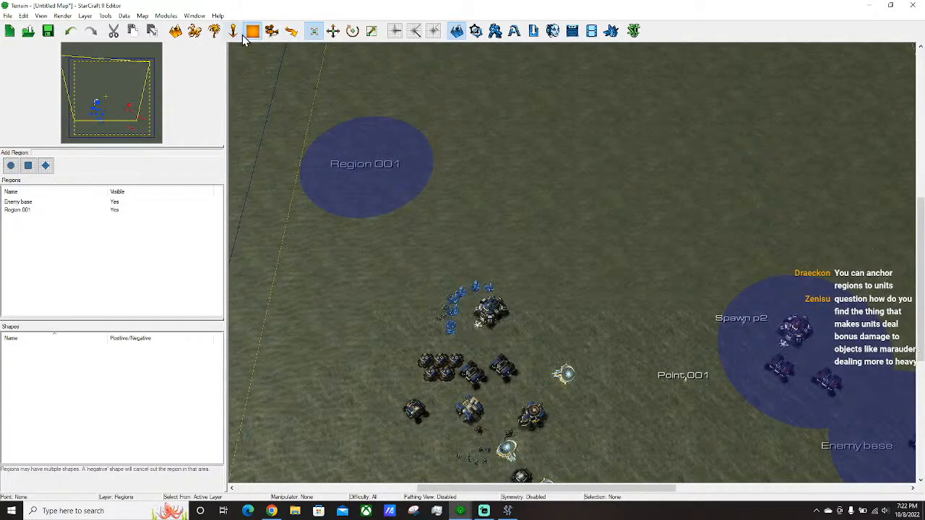
Move Point 001 to the open ground beside Region 001, above player 1's base
click(233, 30)
drag(665, 383, 707, 407)
mouse_move(627, 214)
mouse_down()
mouse_move(705, 407)
mouse_move(601, 179)
mouse_up()
Add a Move Region action after the Run AI attacks action in the Melee Initialization trigger
click(476, 30)
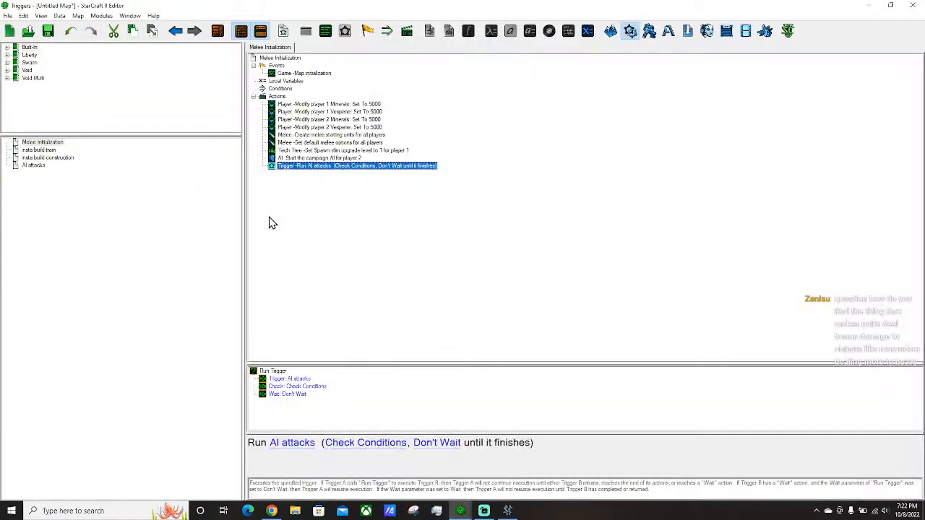
click(337, 157)
click(330, 166)
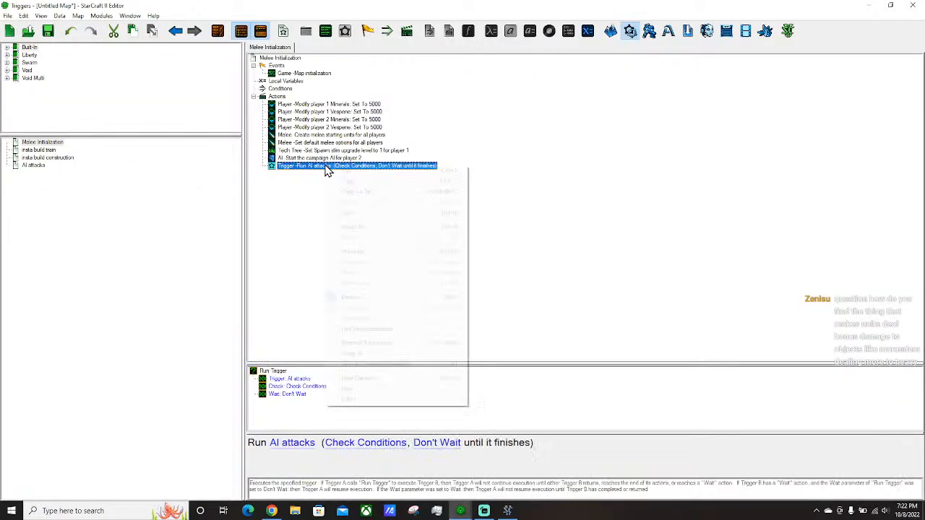
right_click(327, 165)
mouse_move(372, 388)
click(510, 424)
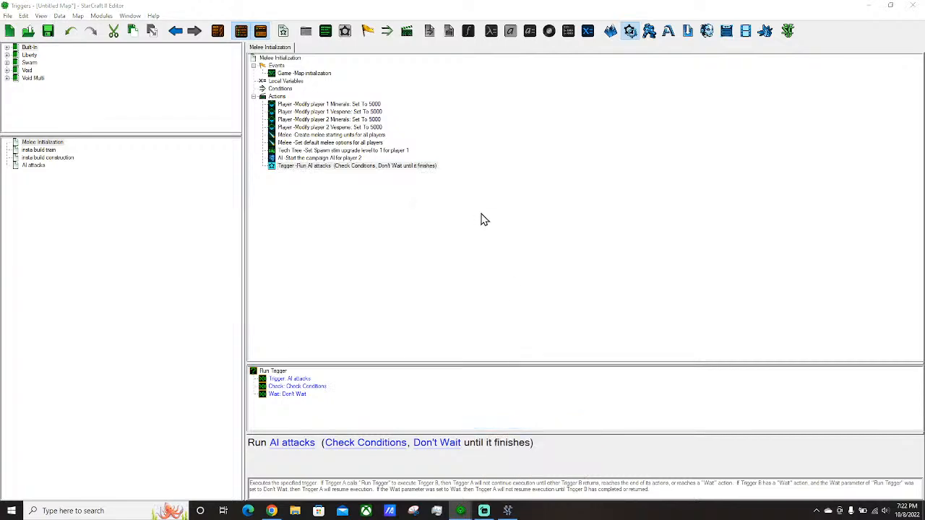
text(move region)
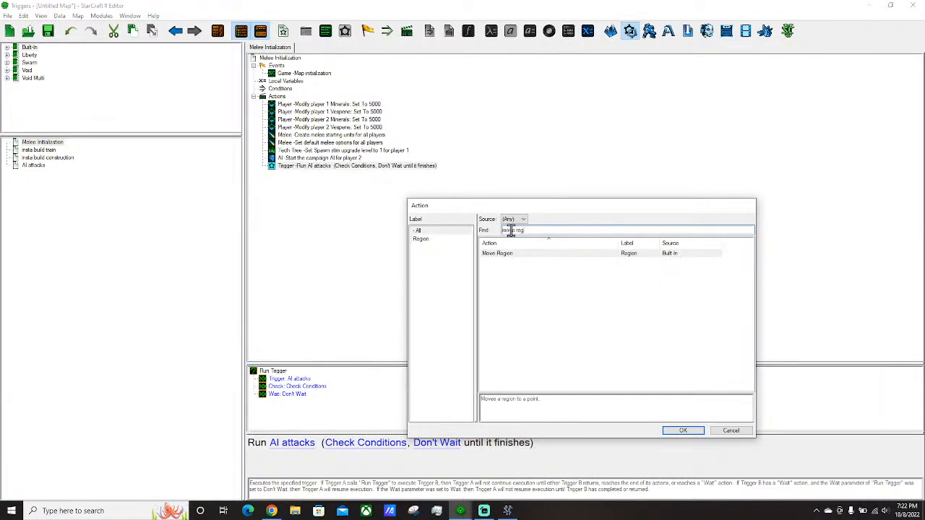
key(Return)
Set the Move Region action to move Region 001 to Point 001, choosing the point on the map
click(296, 443)
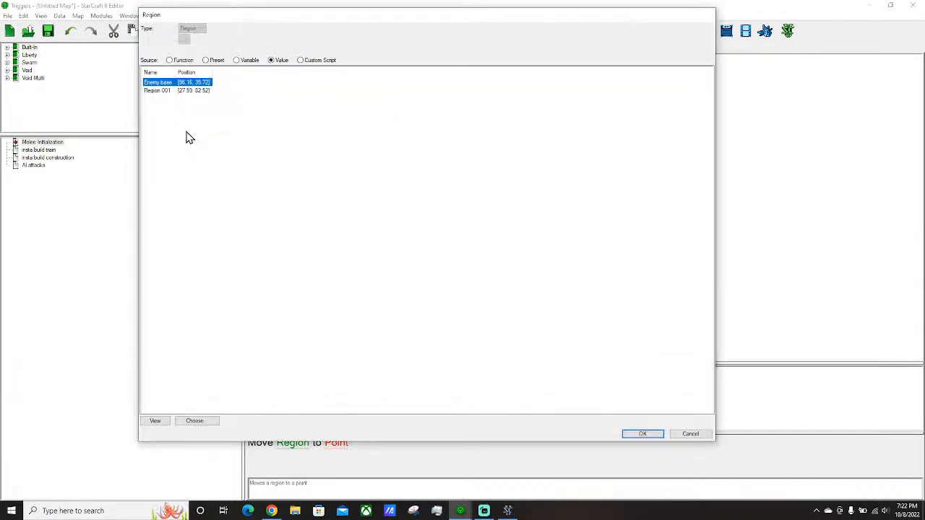
double_click(159, 91)
click(358, 442)
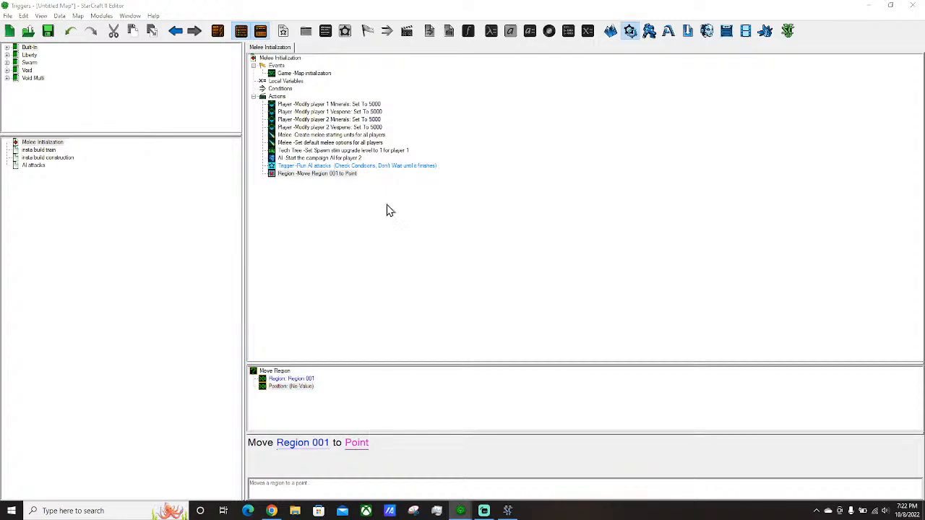
click(190, 421)
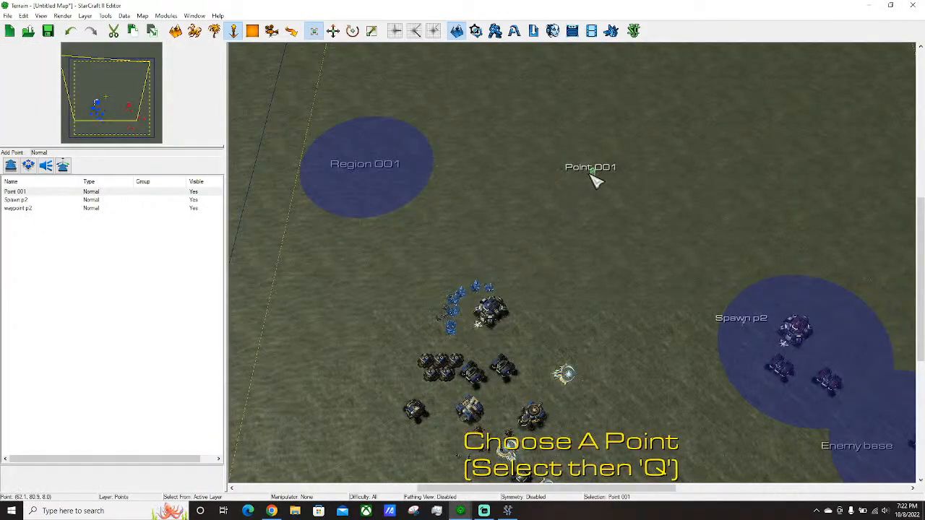
click(590, 174)
key(q)
click(643, 434)
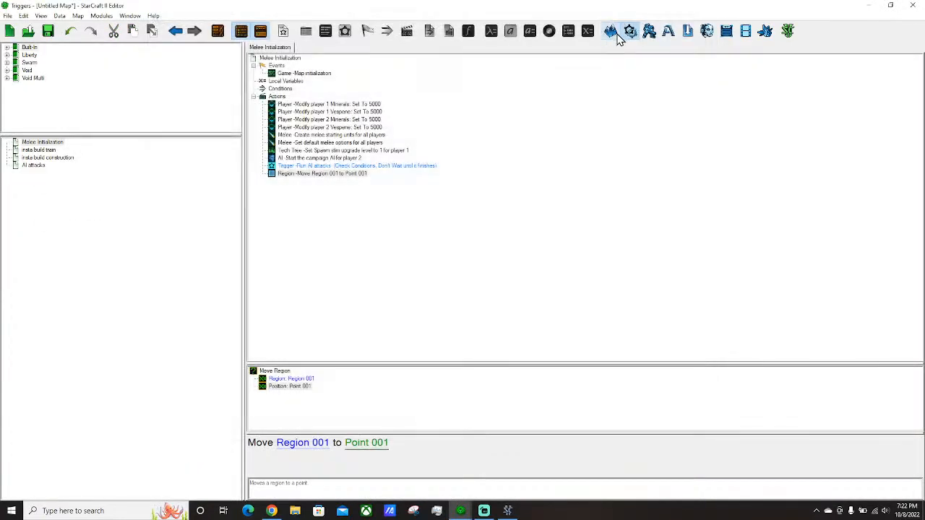
Return to the unit data, search for "maraud" and select the Marauder unit
click(620, 33)
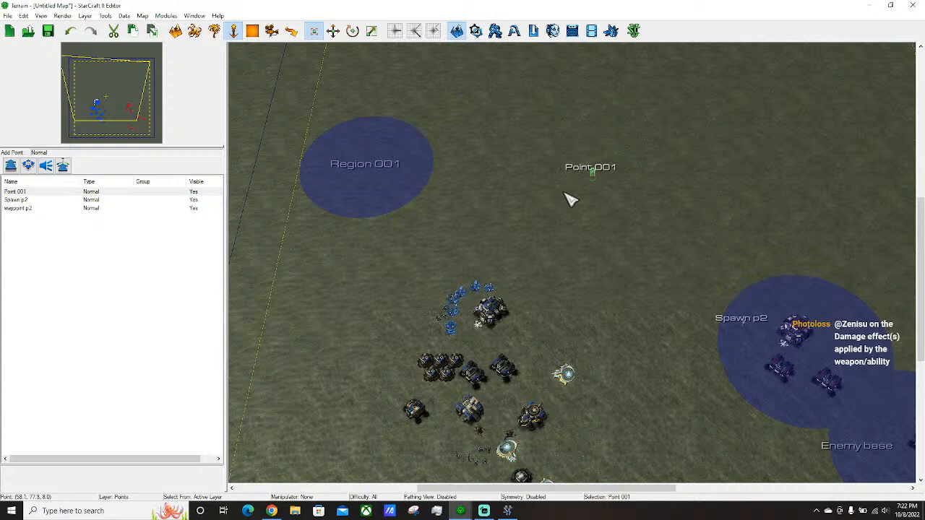
click(495, 30)
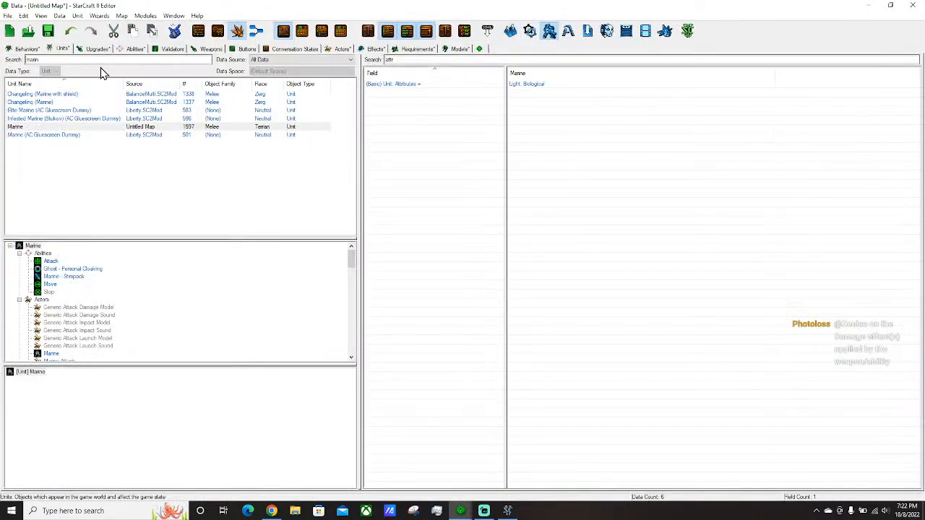
click(92, 61)
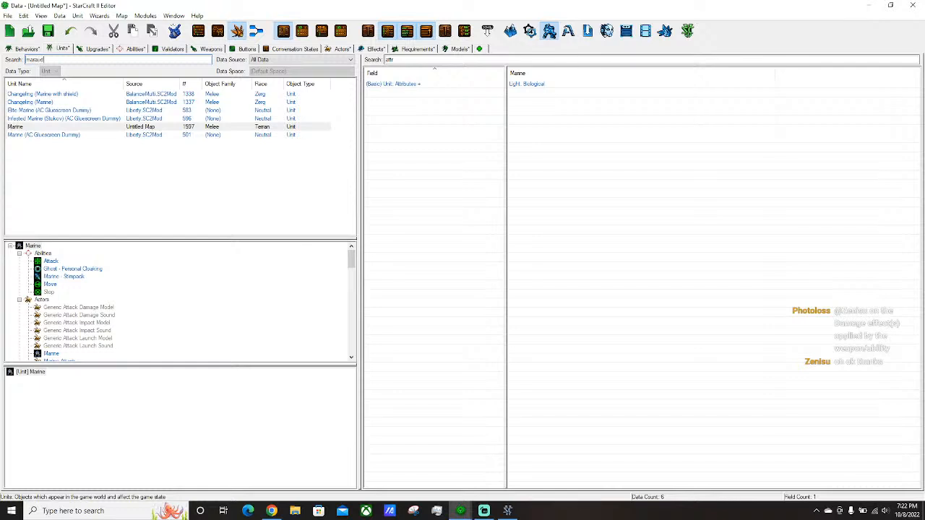
click(26, 103)
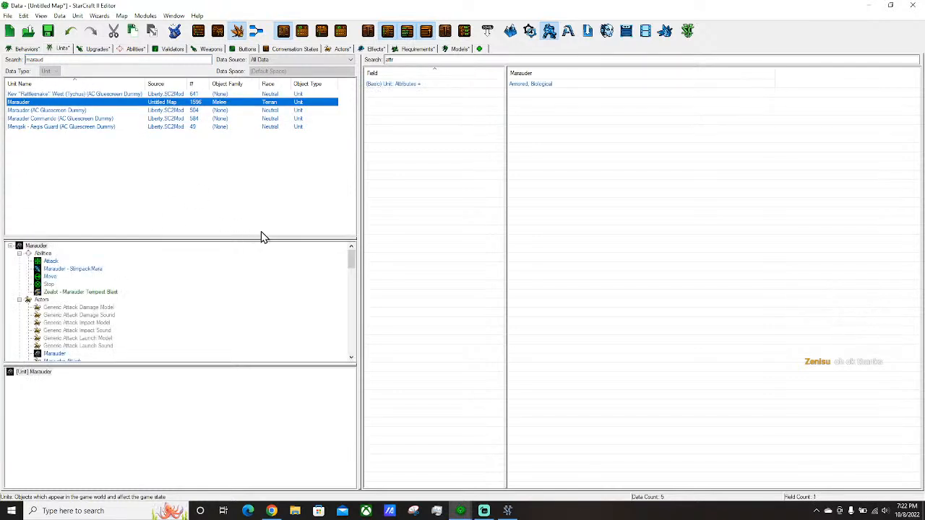
Select the Marauder - Punisher Grenades (Damage) effect, clear its field filter and locate the Combat: Amount field
click(380, 48)
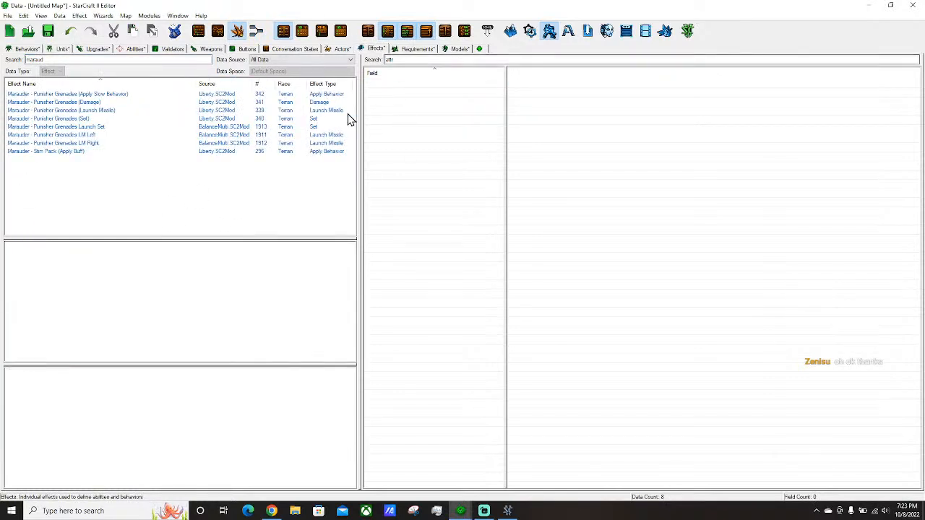
click(62, 102)
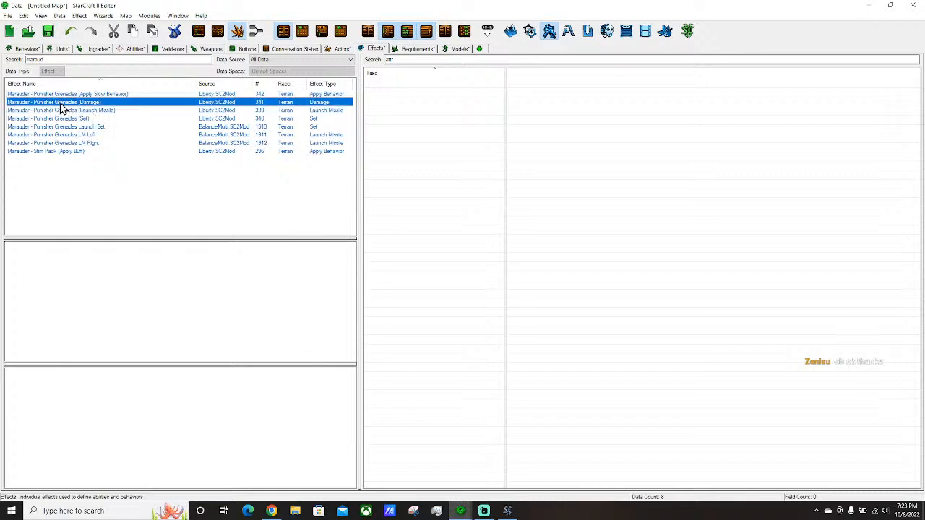
double_click(396, 59)
key(BackSpace)
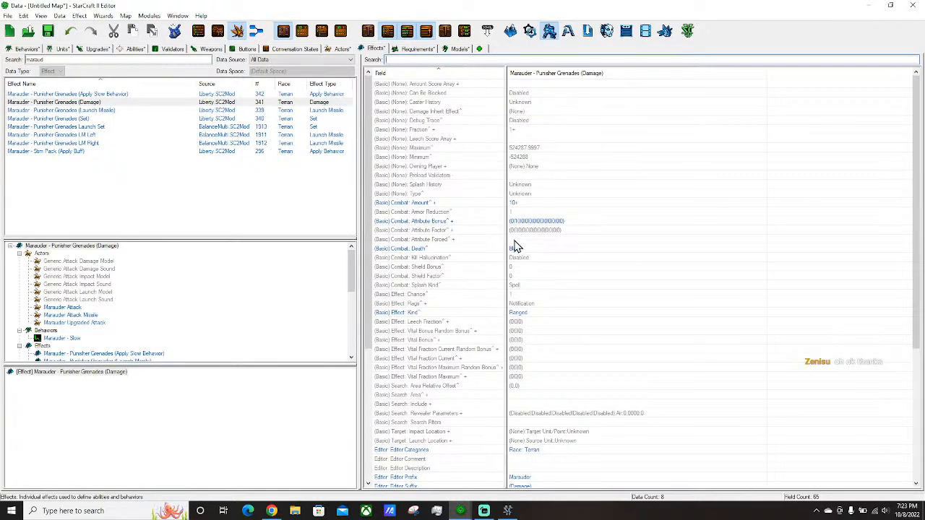
click(519, 204)
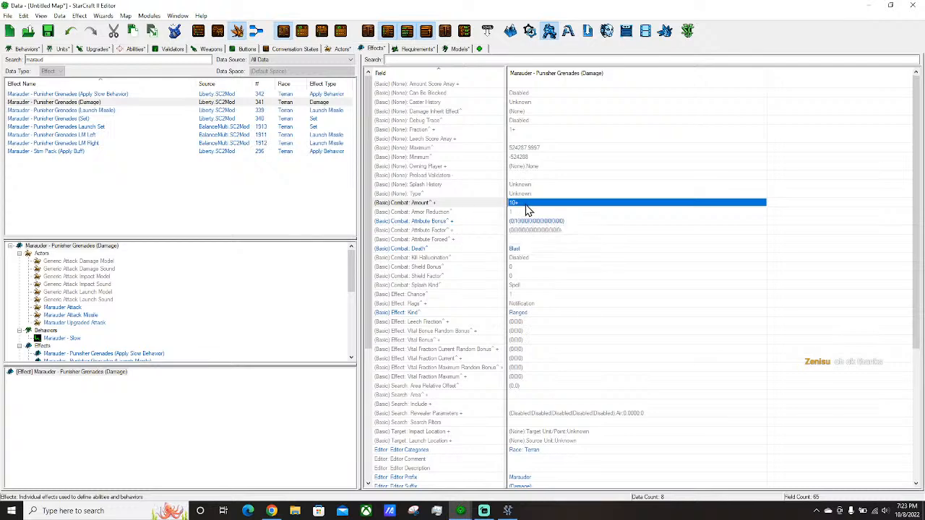
Set the damage effect's Attribute Bonus to 20 for Biological and 0 for Armored
double_click(536, 221)
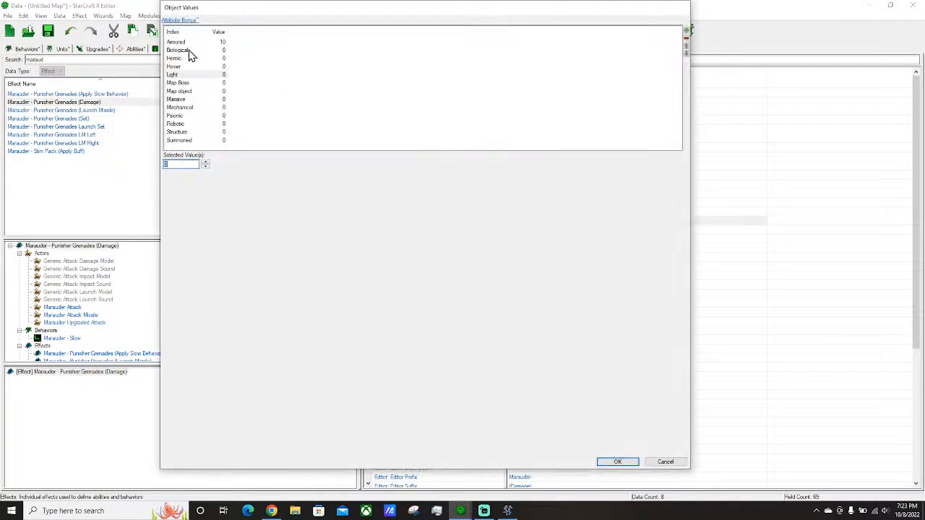
click(207, 51)
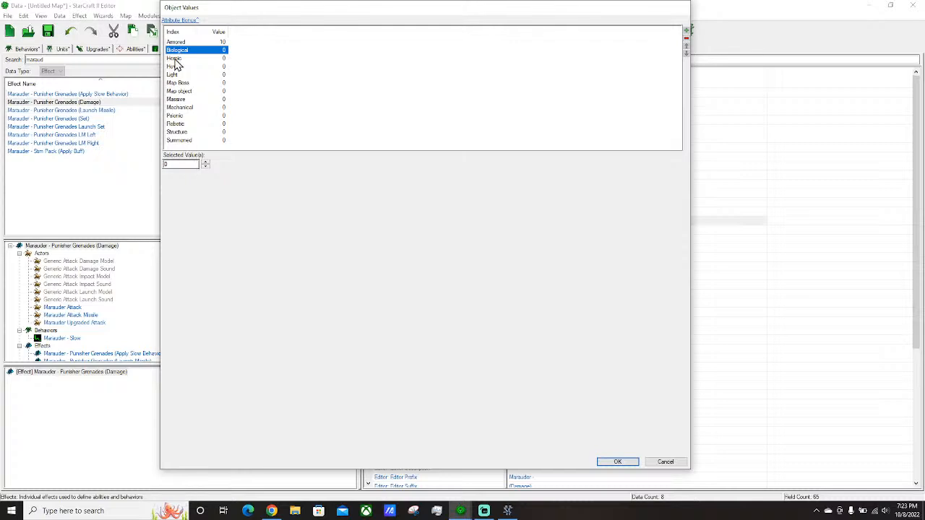
click(187, 164)
click(192, 42)
click(177, 165)
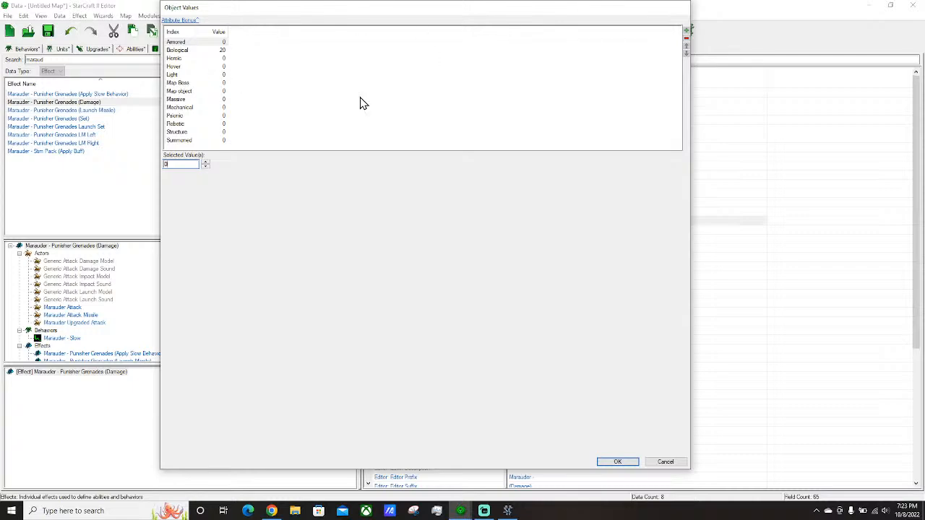
click(619, 462)
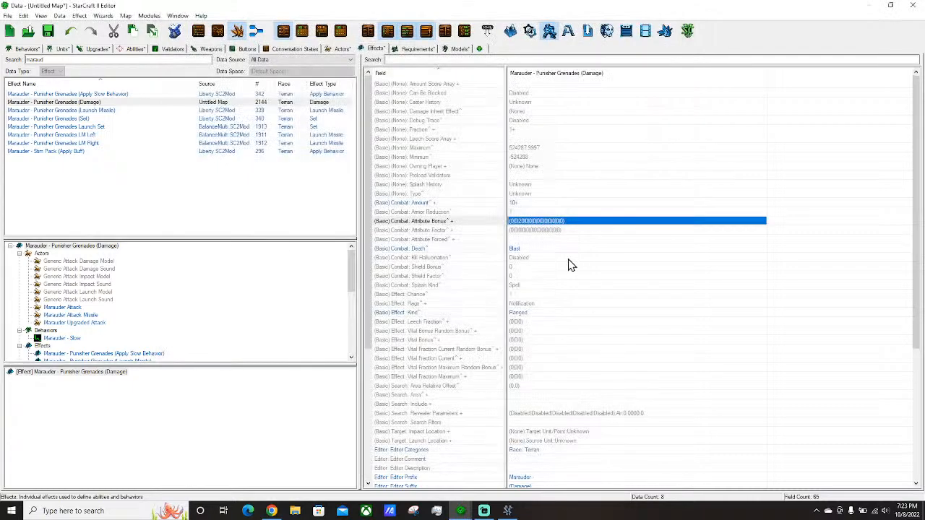
Review the effect's Amount and its Biological Attribute Bonus without changing them
click(531, 205)
double_click(526, 222)
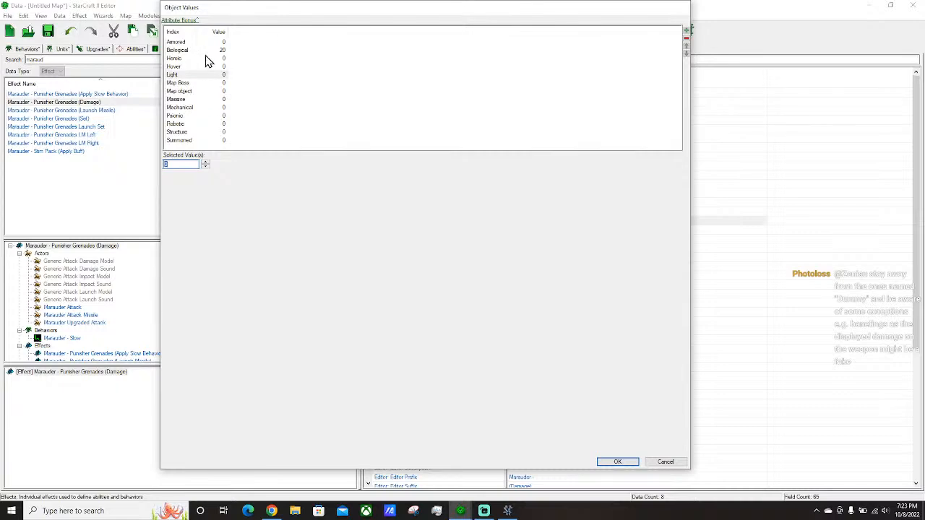
click(205, 51)
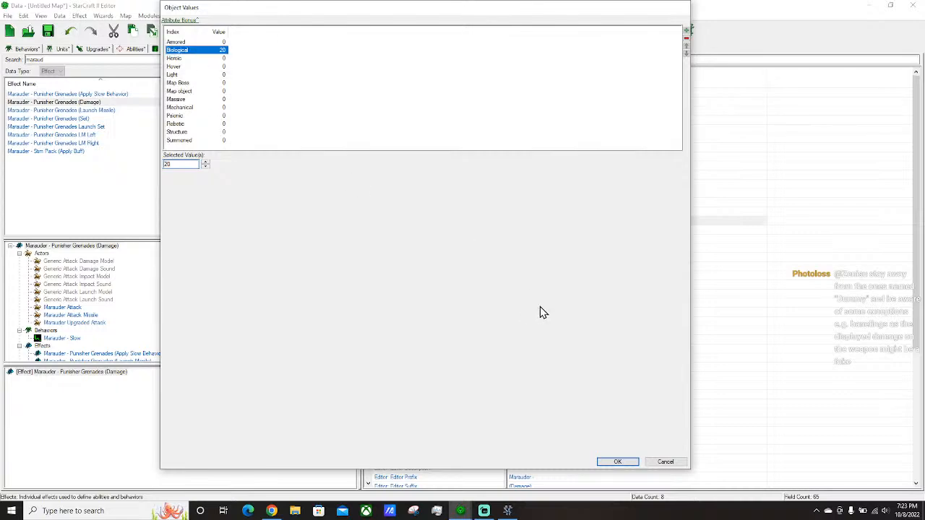
click(659, 463)
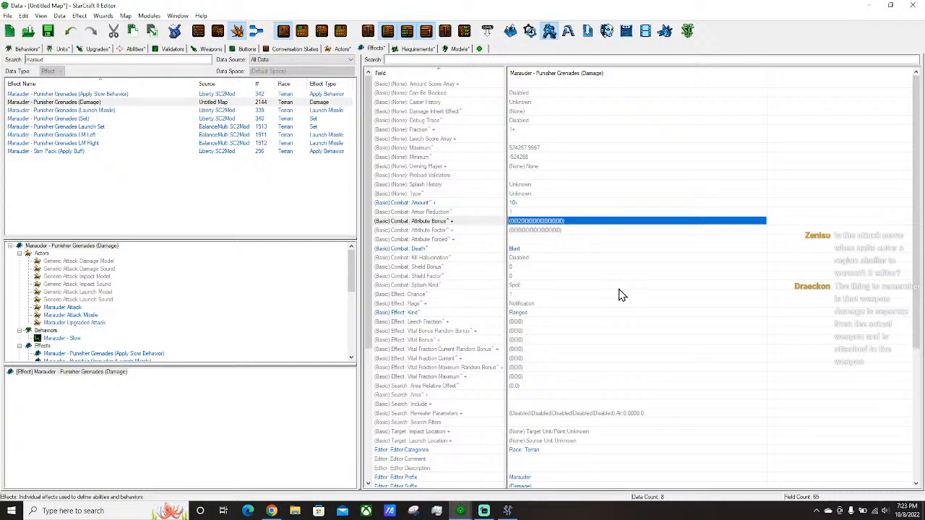
Return to the terrain's Units layer, search for "marine" and select the Marine for Player 2 as the unit to place
click(528, 32)
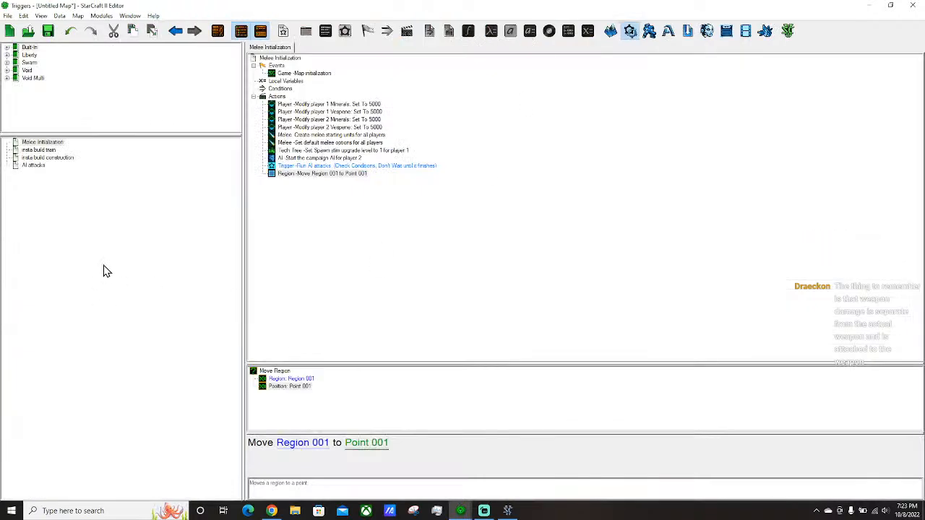
click(611, 31)
click(194, 35)
click(38, 165)
click(31, 186)
click(65, 186)
double_click(65, 187)
text(marine)
click(38, 220)
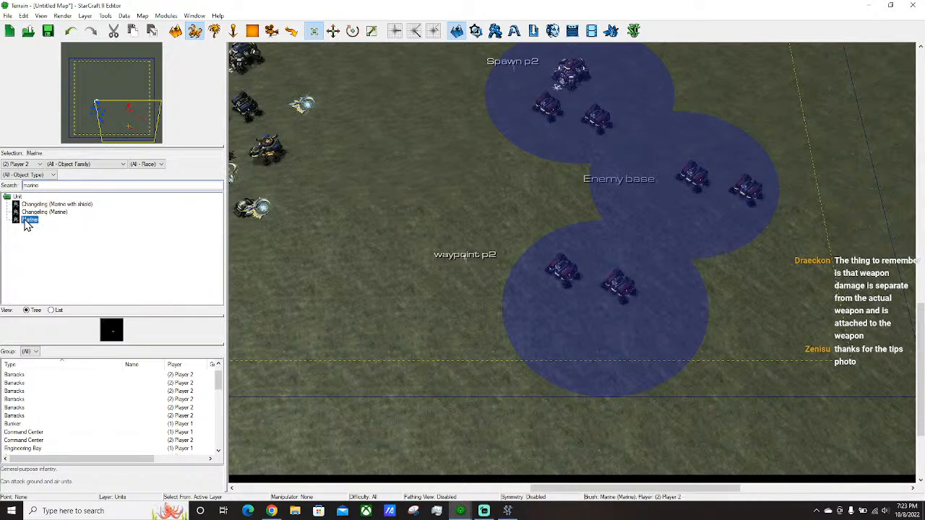
Place Player 2 Marines inside the Enemy base region and finish placing units
mouse_move(645, 250)
mouse_down()
mouse_move(650, 308)
mouse_move(579, 348)
mouse_up()
right_drag(600, 210, 661, 278)
key(Escape)
Create a new trigger after AI attacks and name it "Enter Enemy base"
click(475, 31)
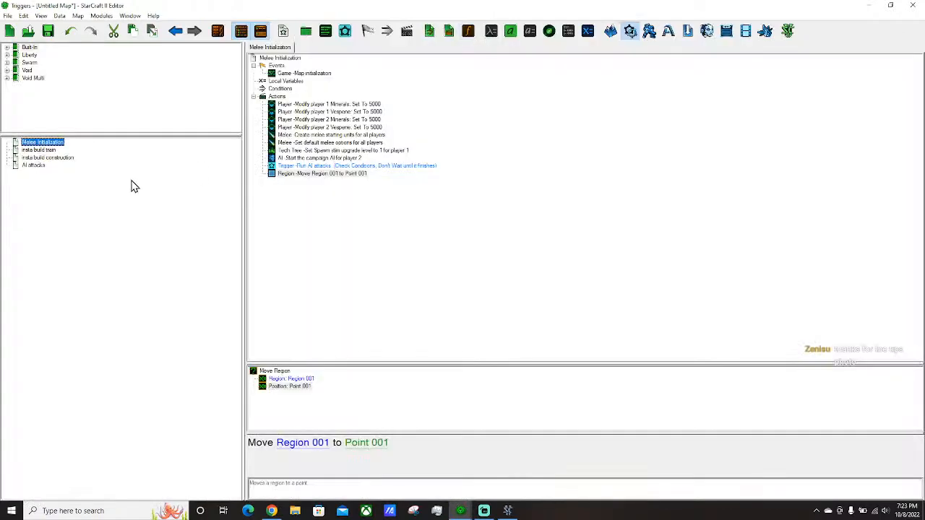
click(33, 164)
right_click(25, 164)
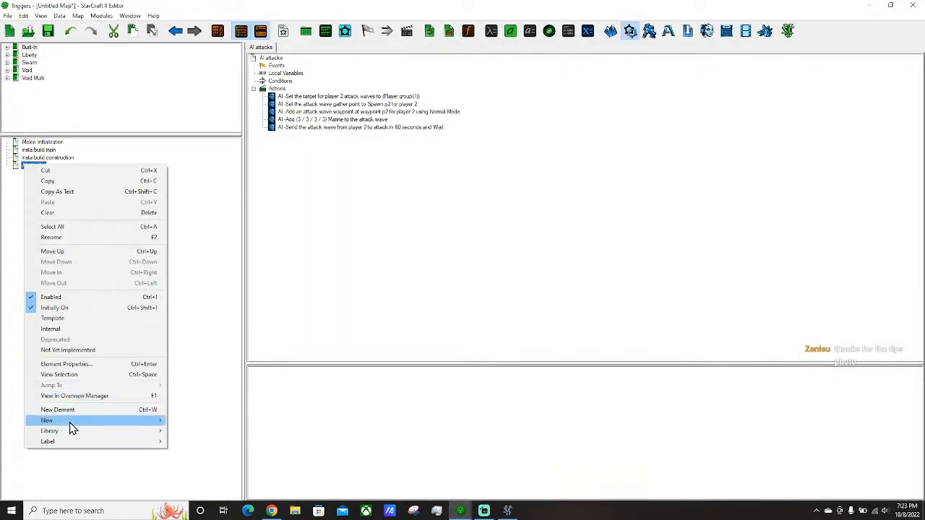
mouse_move(165, 429)
click(213, 339)
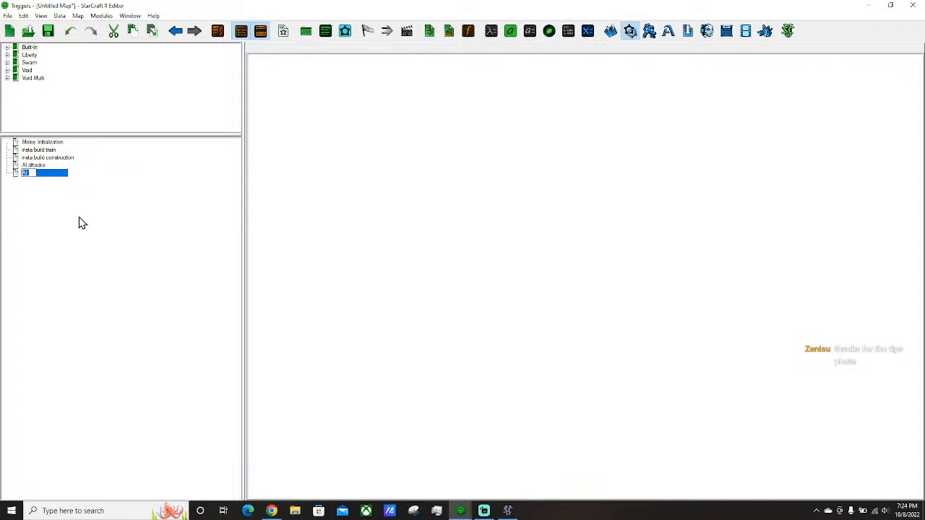
text(Enter Enemy base)
key(Return)
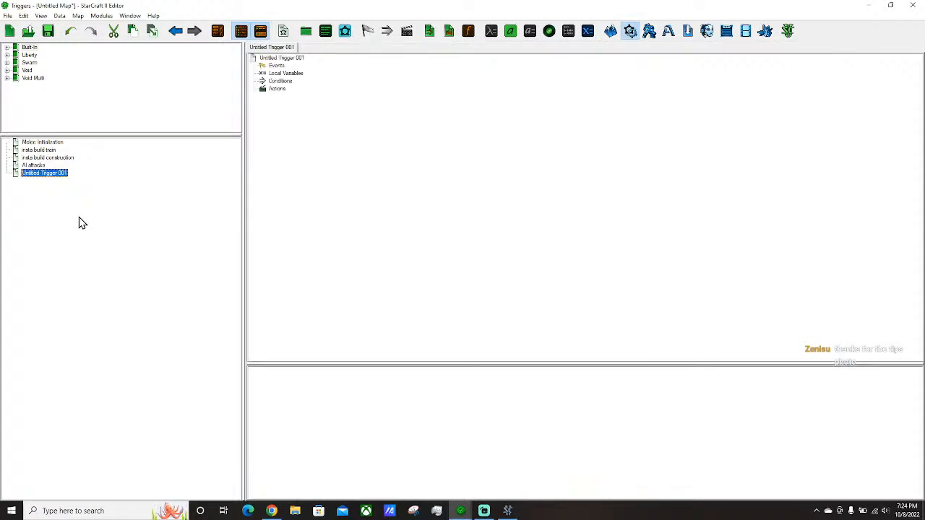
Add a Unit Enters/Leaves Region event to the Enter Enemy base trigger
key(ctrl+e)
click(510, 230)
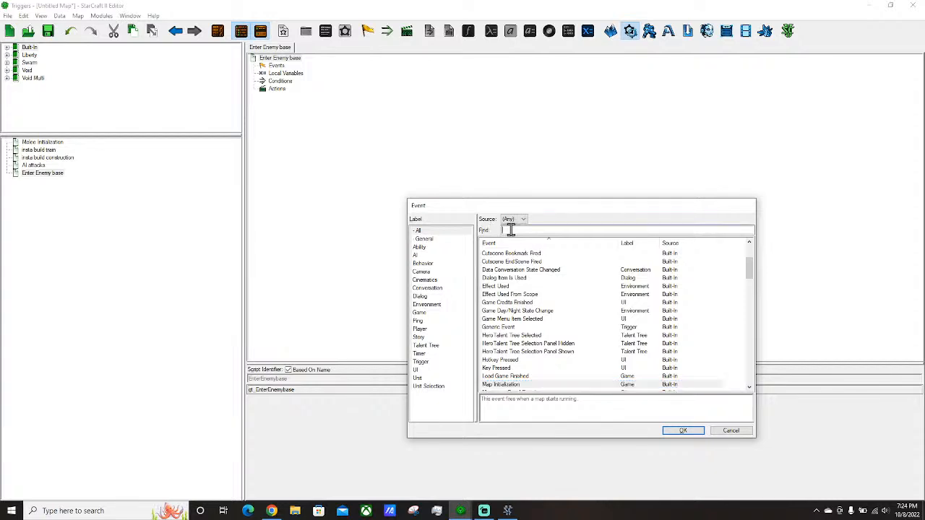
text(unit enters)
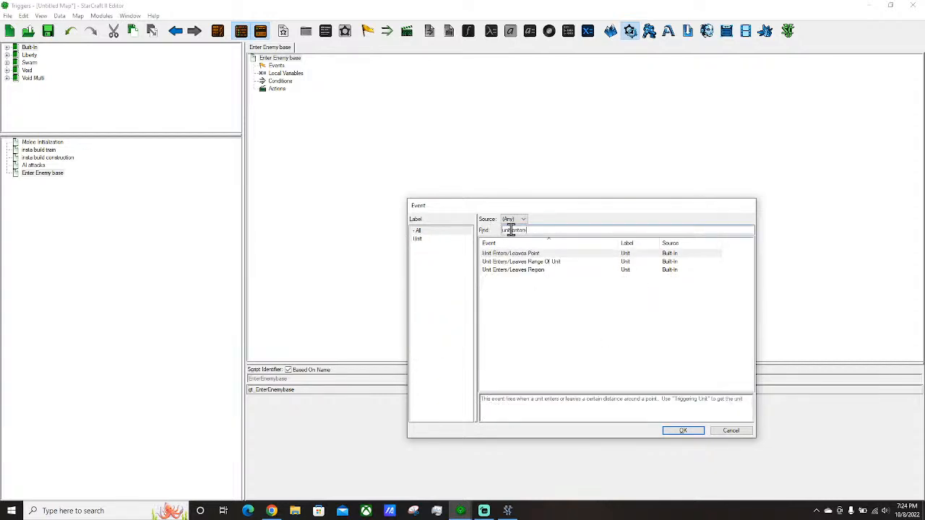
click(552, 272)
key(Return)
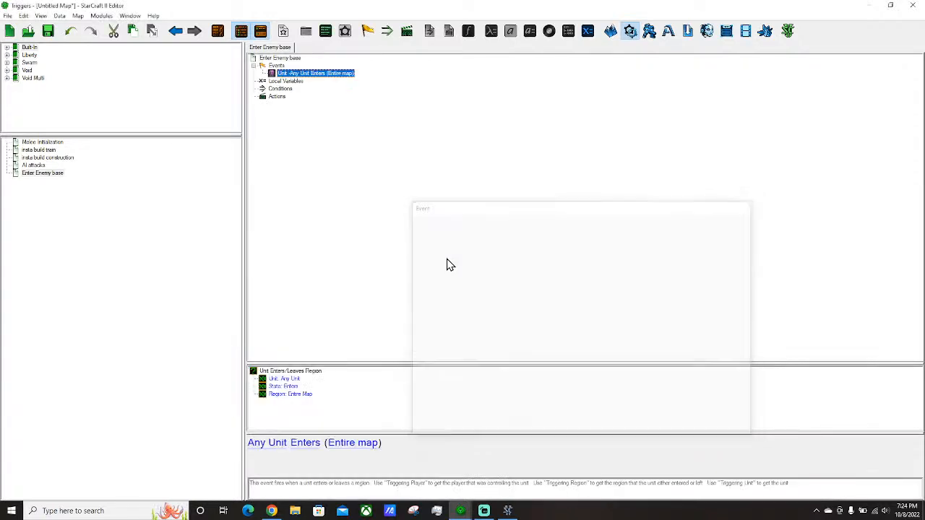
Set the event's region to Enemy base and add a Comparison condition, Owner of (Triggering unit) == 1
click(349, 437)
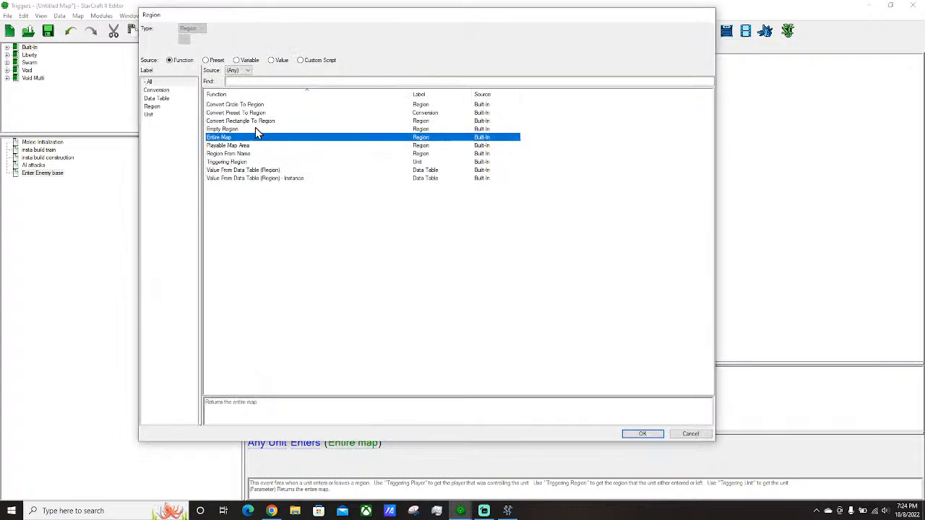
click(271, 60)
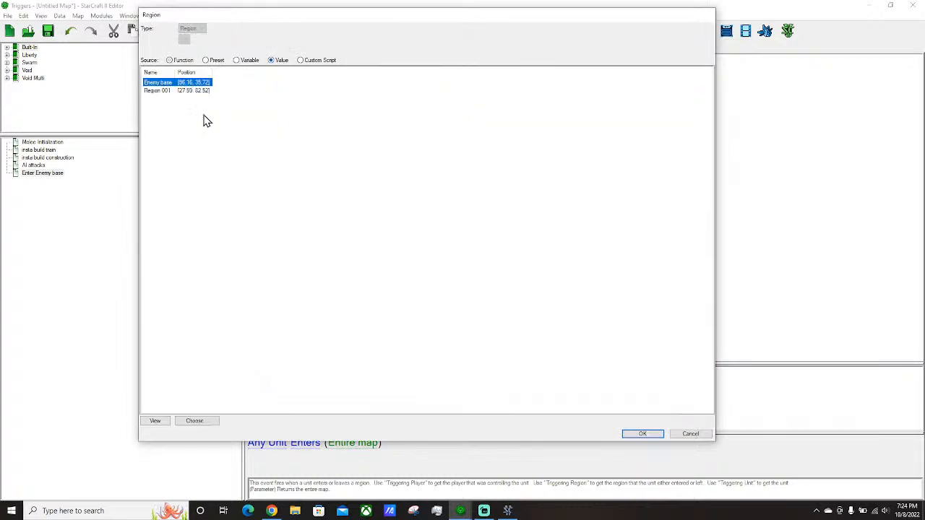
double_click(160, 86)
double_click(274, 89)
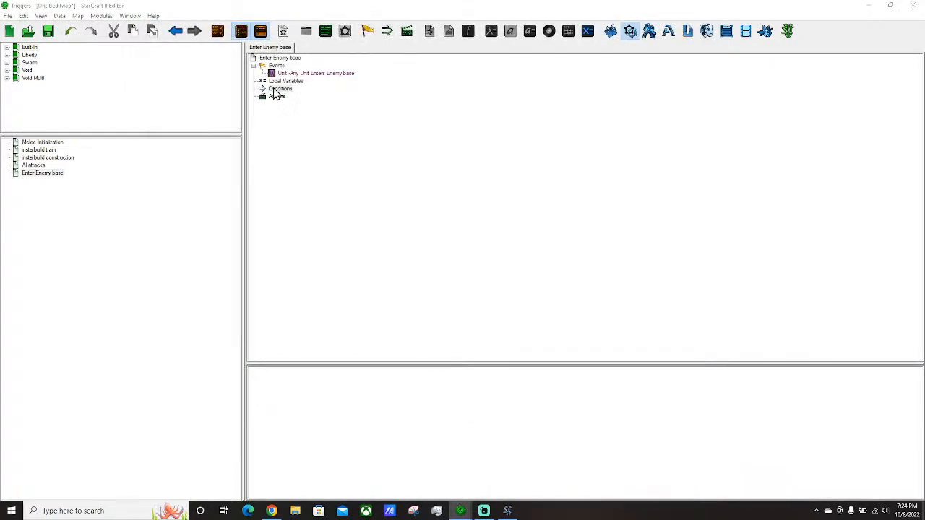
double_click(530, 242)
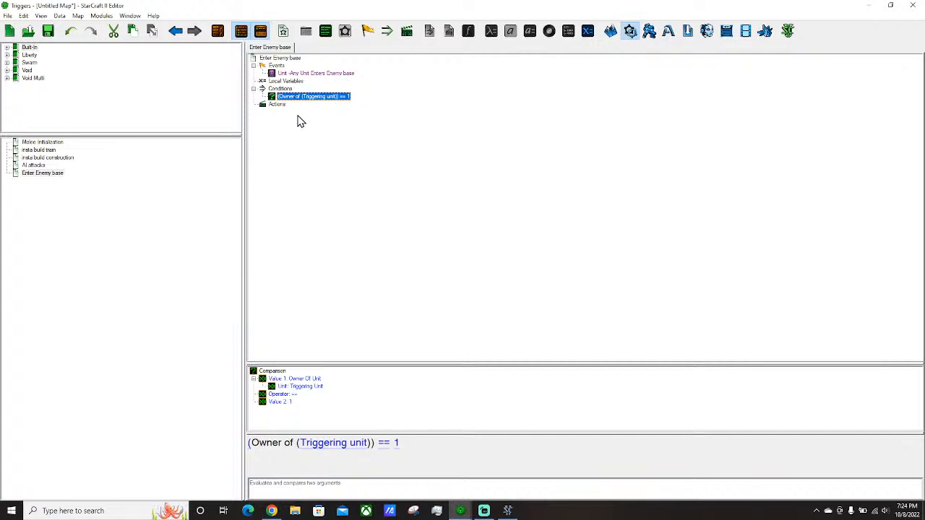
Add an Issue Order To Unit Group action to the Enter Enemy base trigger
click(275, 104)
right_click(272, 103)
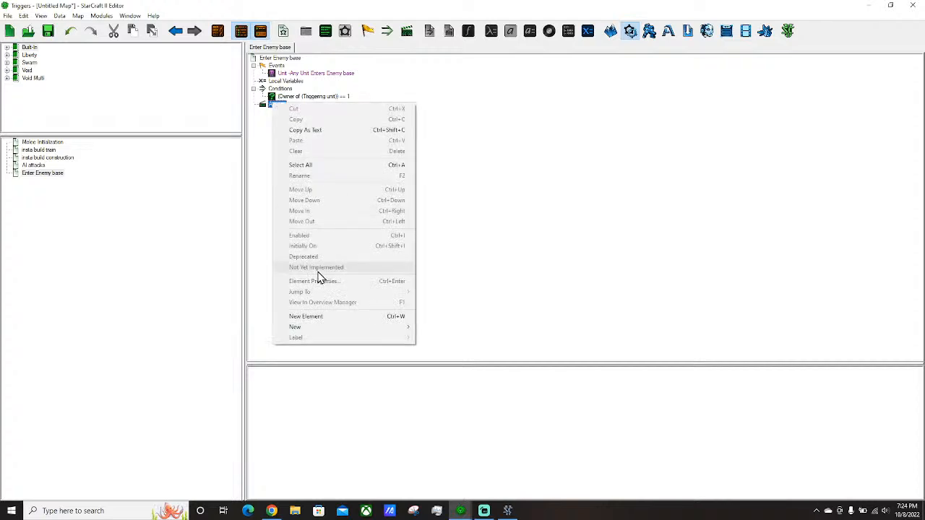
mouse_move(330, 327)
click(444, 362)
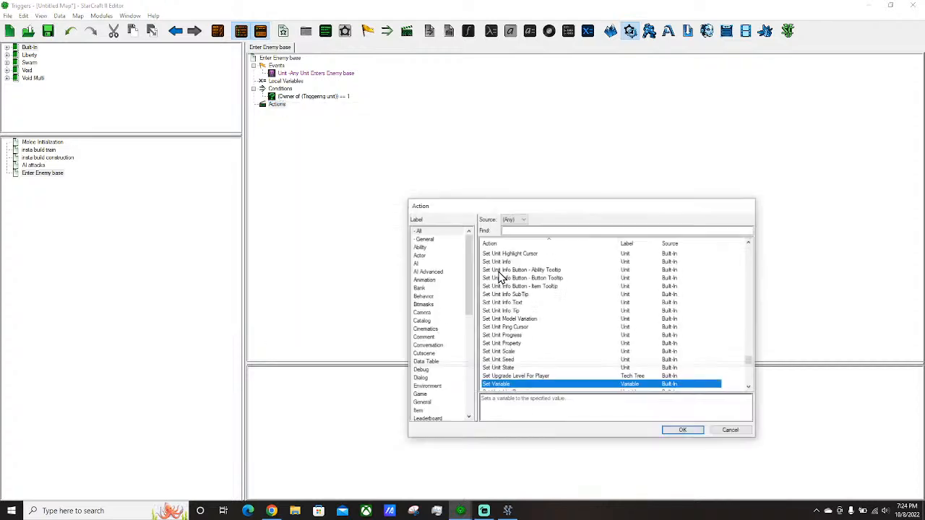
text(Issue)
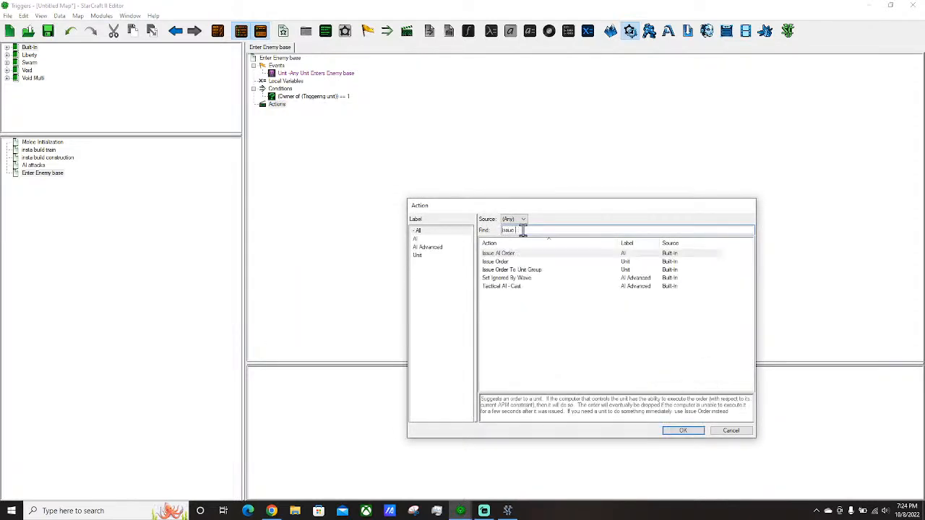
double_click(532, 270)
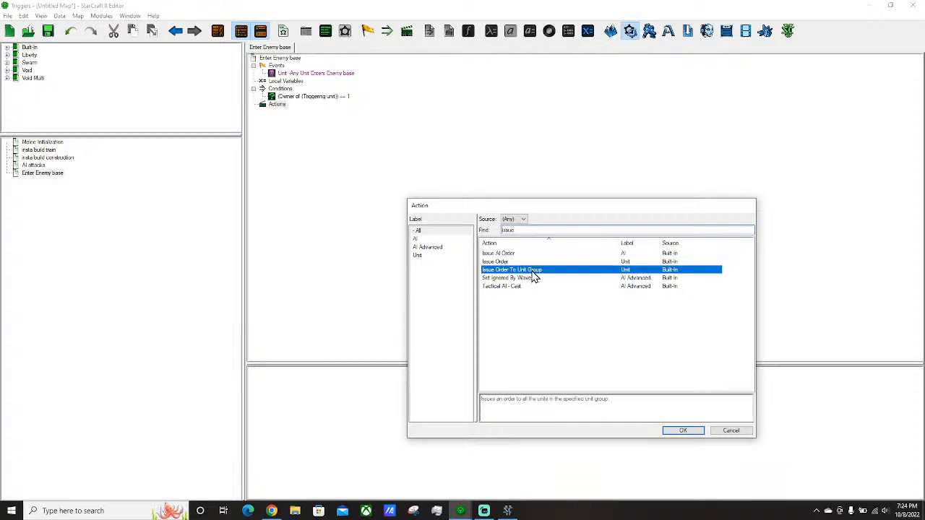
Set the action's unit group to Units In Region Matching Condition, with Enemy base as the region
click(348, 443)
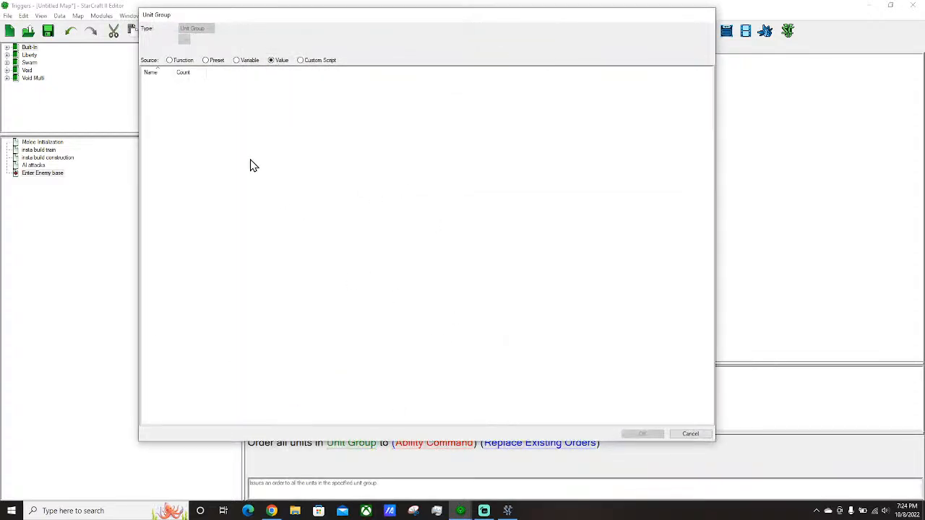
click(181, 60)
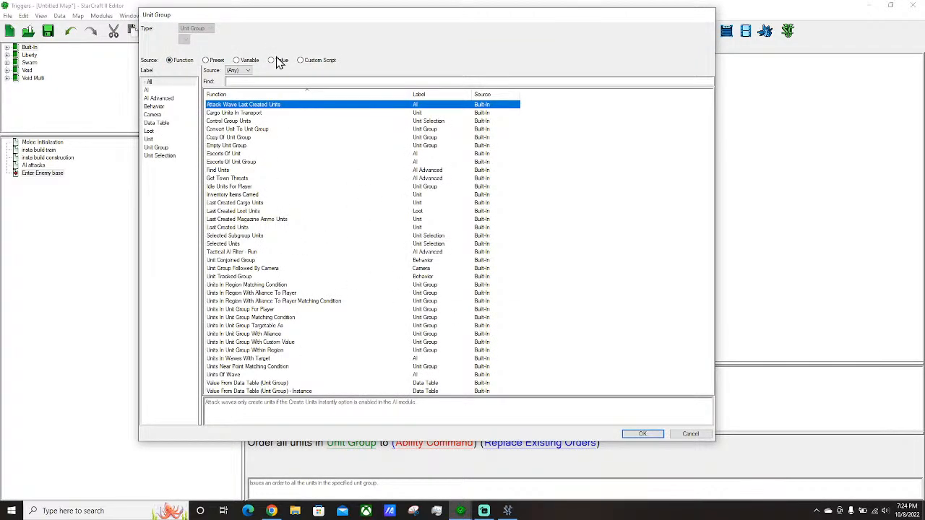
double_click(250, 285)
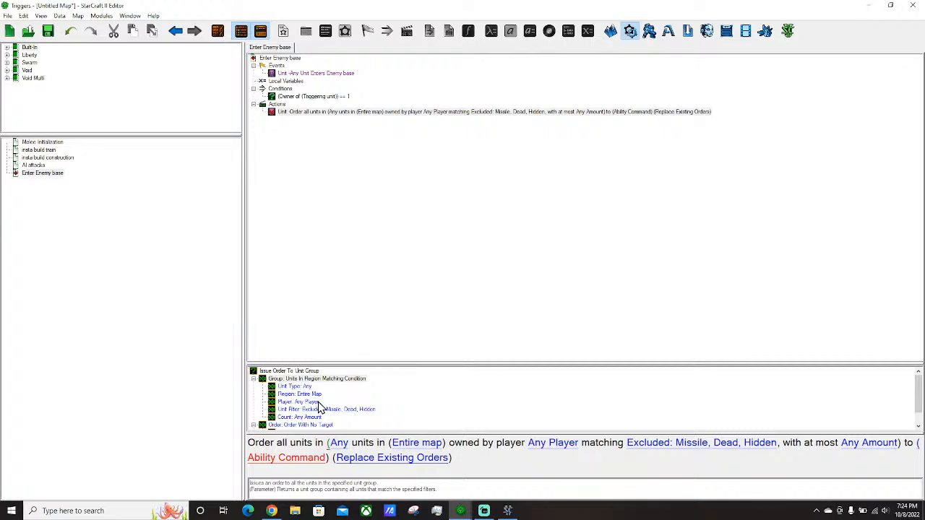
click(312, 380)
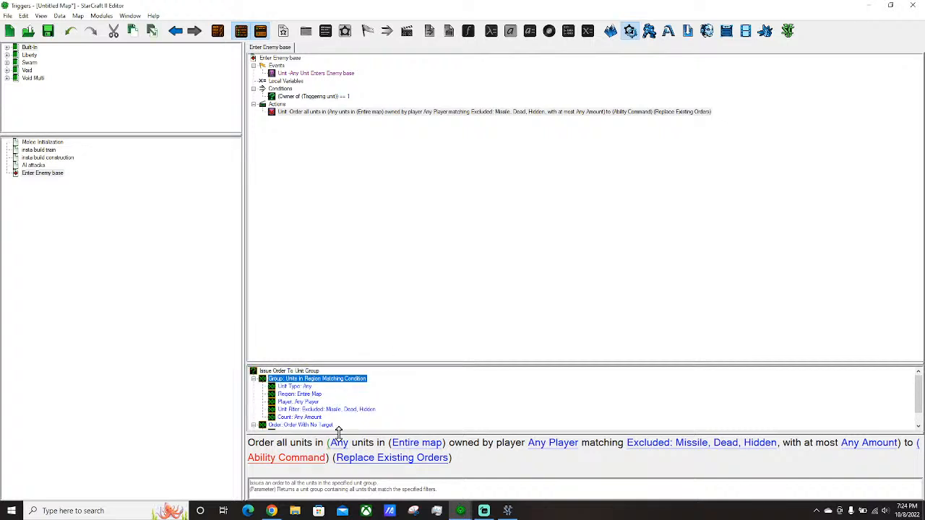
click(416, 443)
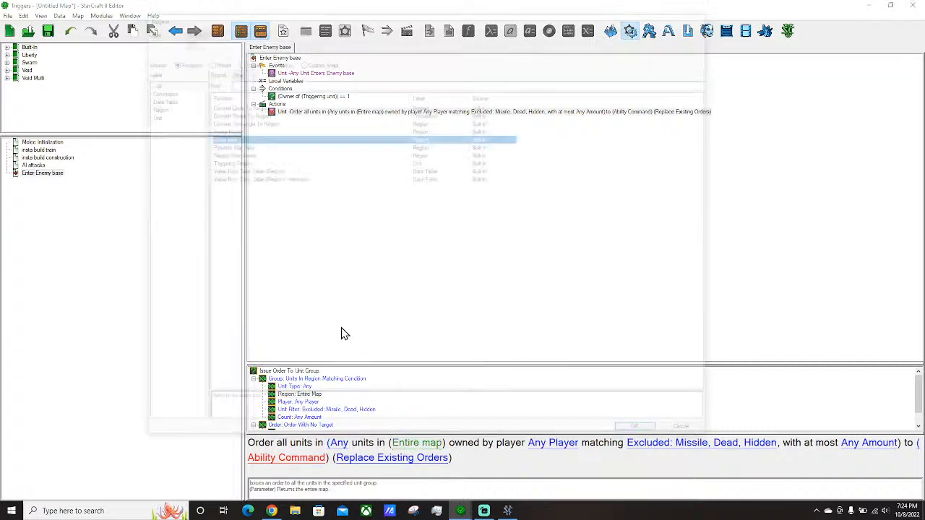
click(278, 61)
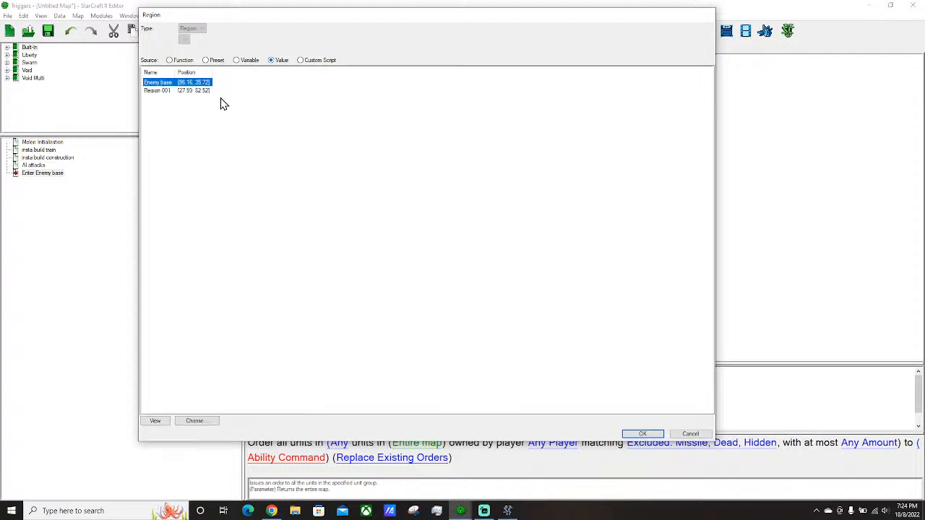
double_click(166, 83)
Restrict the action's unit group to Marine units owned by player 2
click(340, 443)
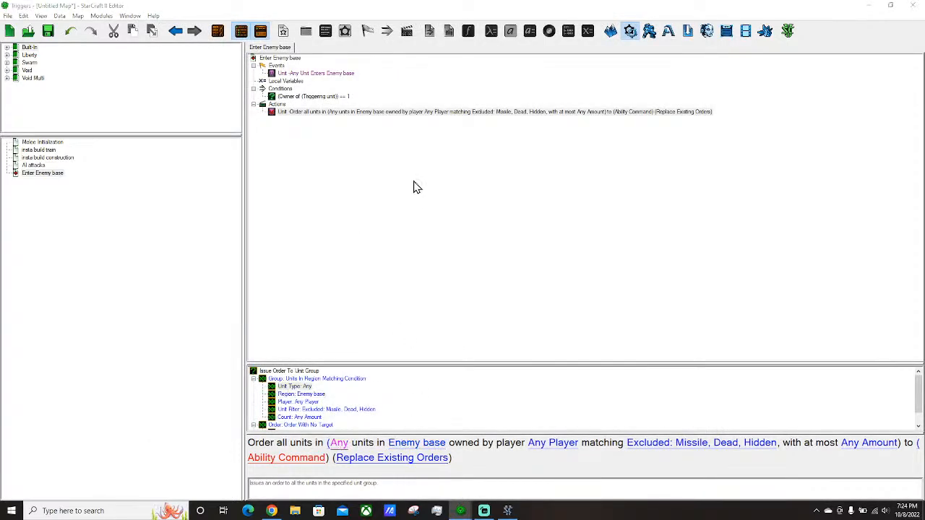
click(280, 61)
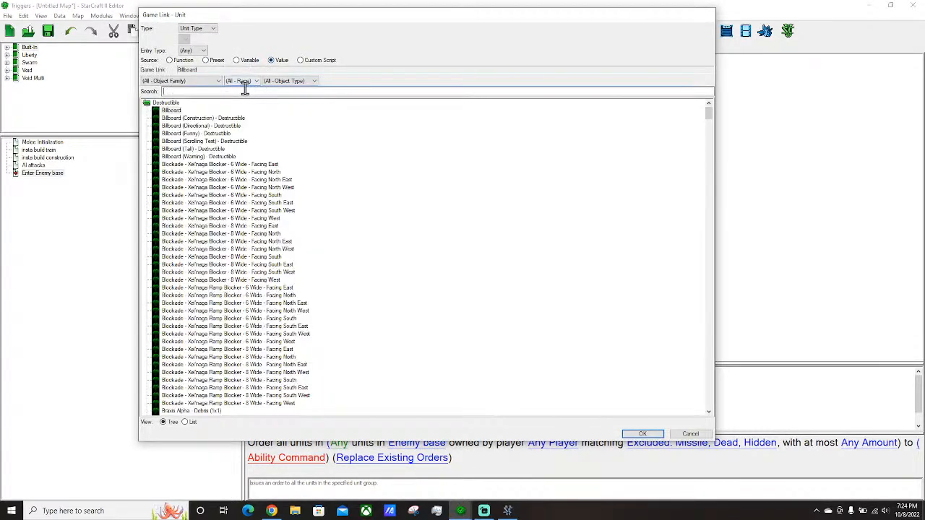
text(marine)
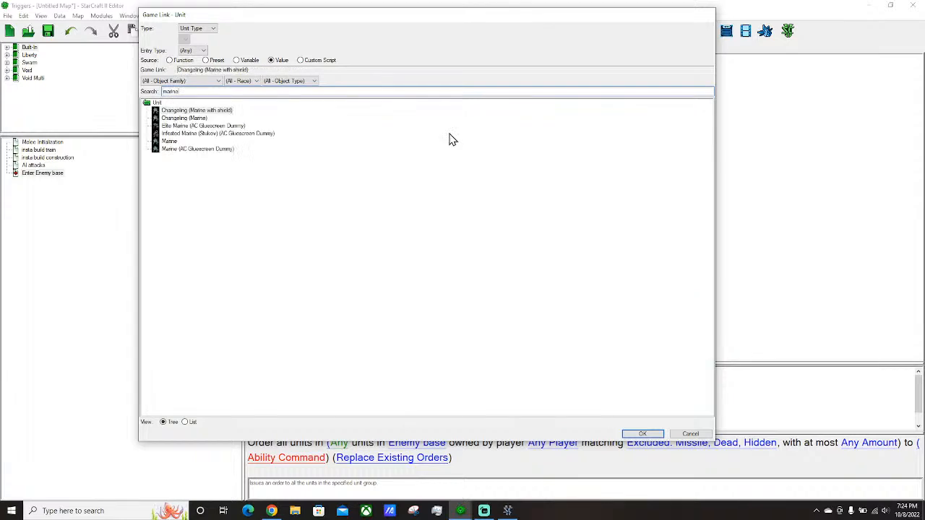
double_click(170, 141)
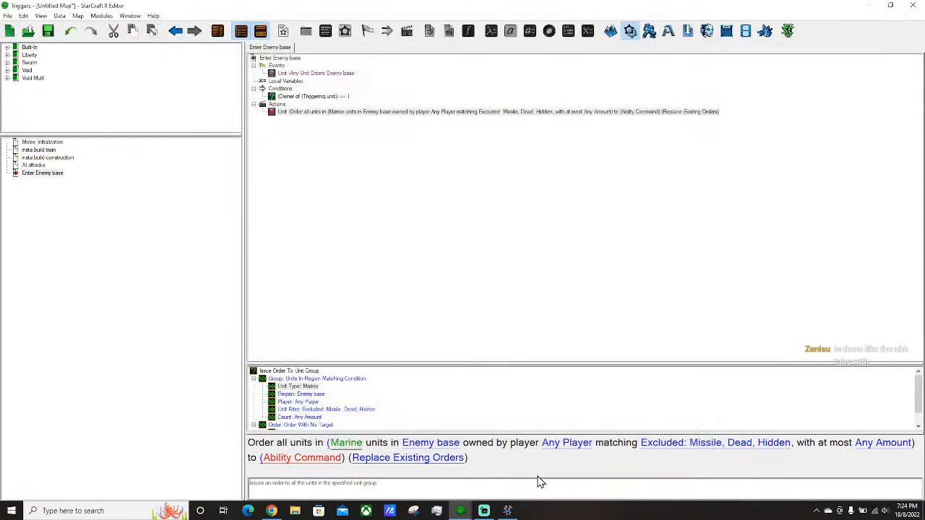
click(565, 442)
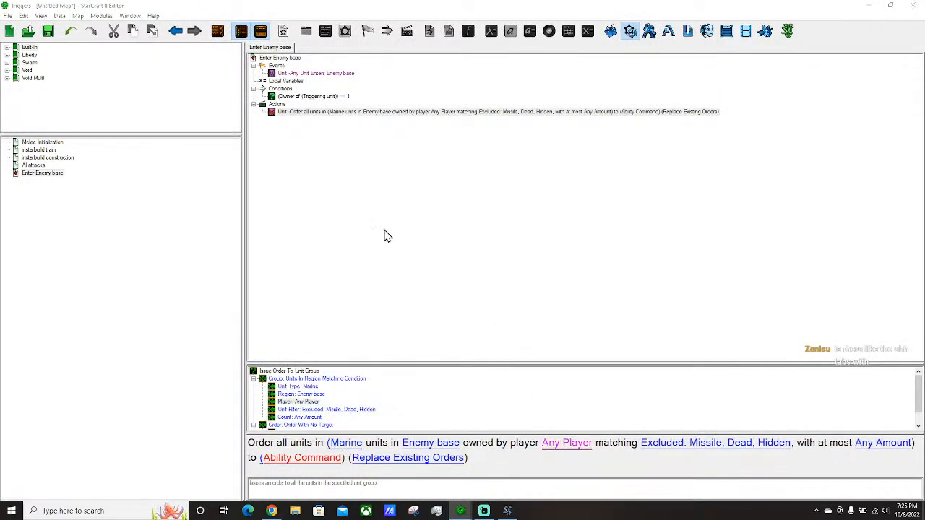
click(271, 60)
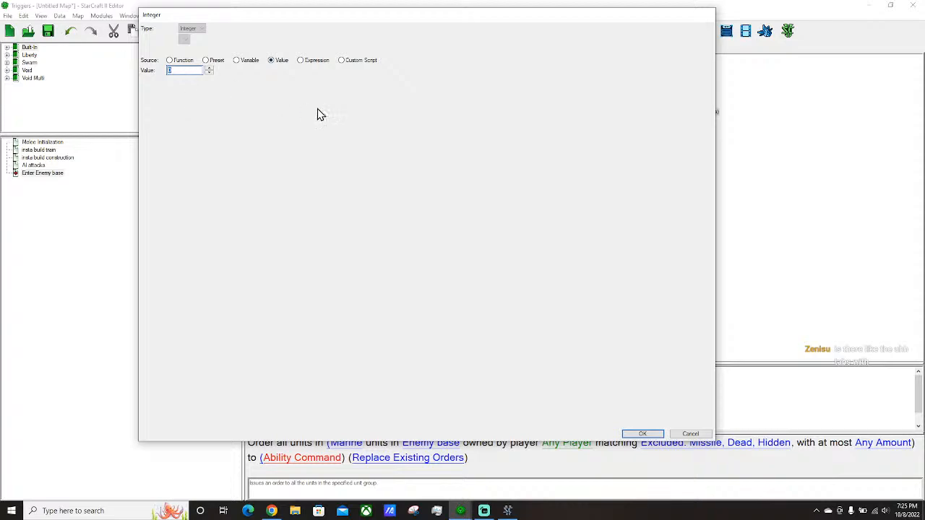
key(Return)
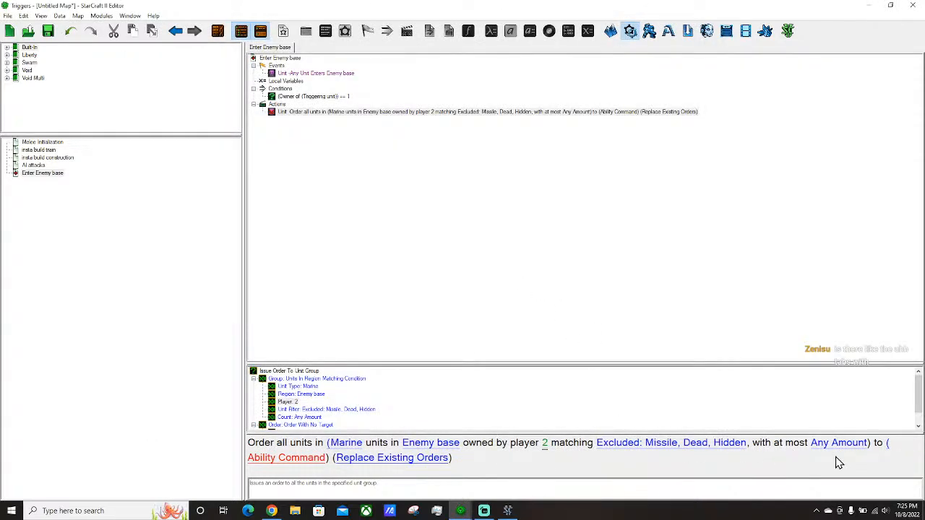
Change the action's order to Order Targeting Point and set its ability command to Attack
click(887, 444)
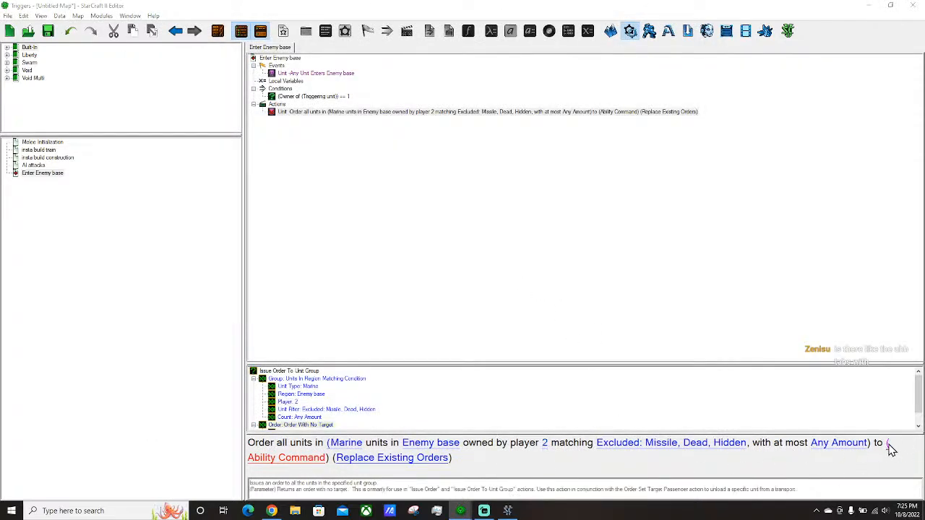
double_click(257, 121)
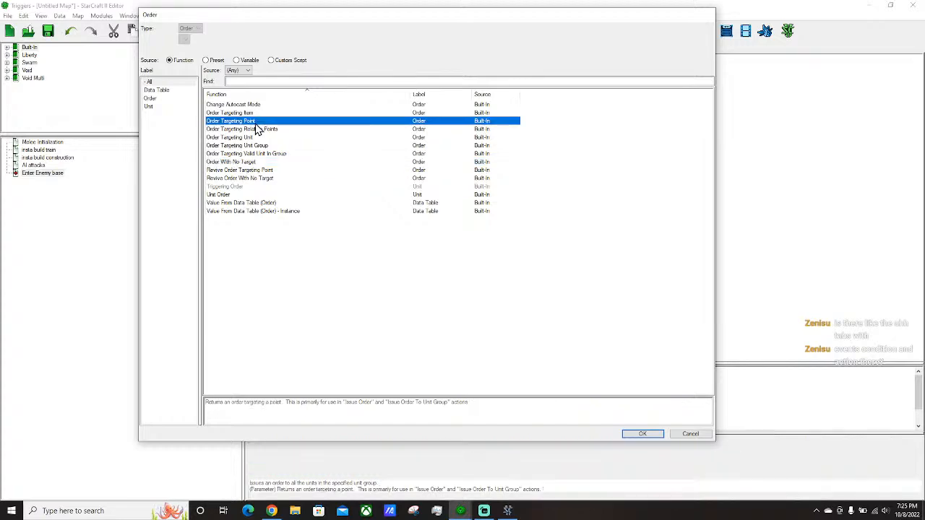
click(307, 458)
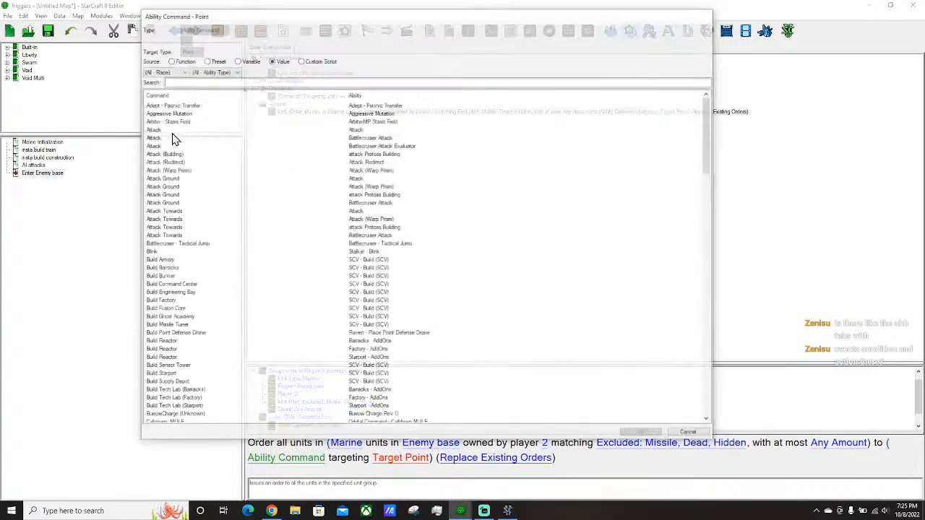
double_click(163, 130)
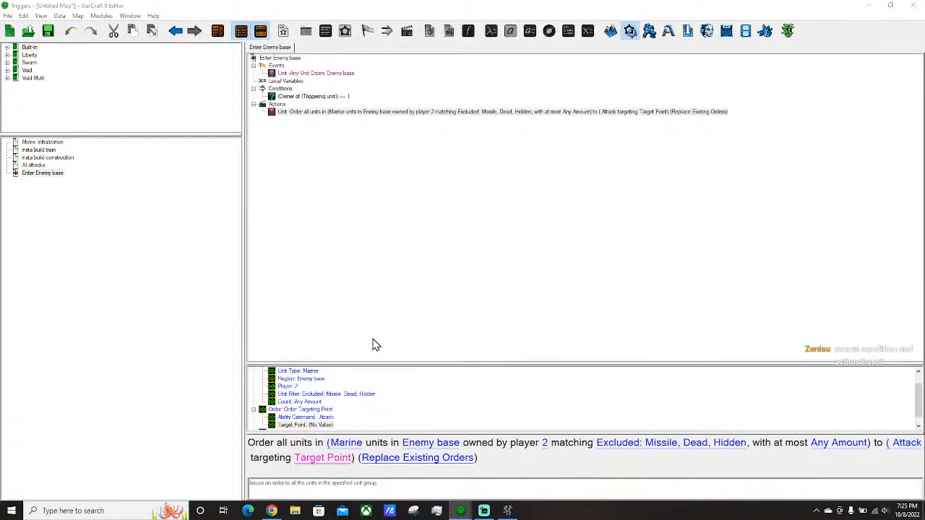
Set the attack order's target point to Position Of Unit, using the Triggering unit
click(332, 458)
click(170, 60)
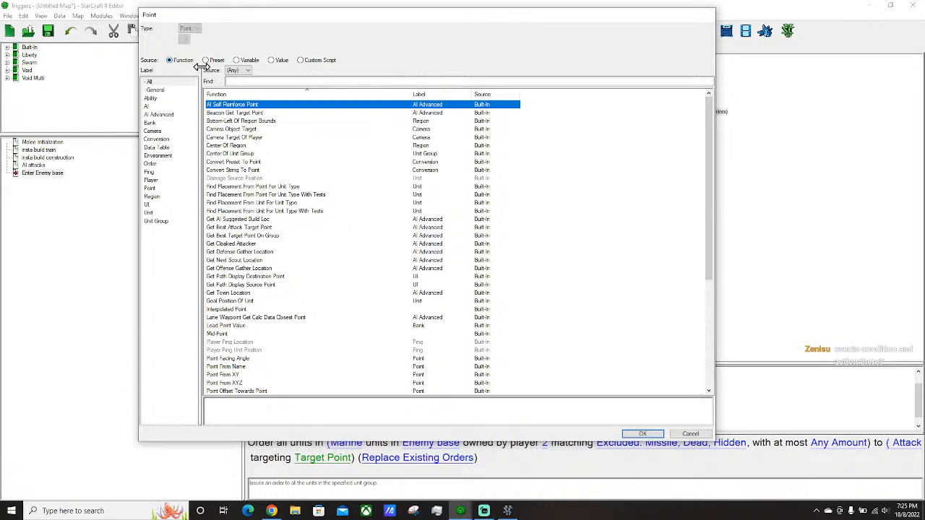
text(pos)
key(Down)
key(Return)
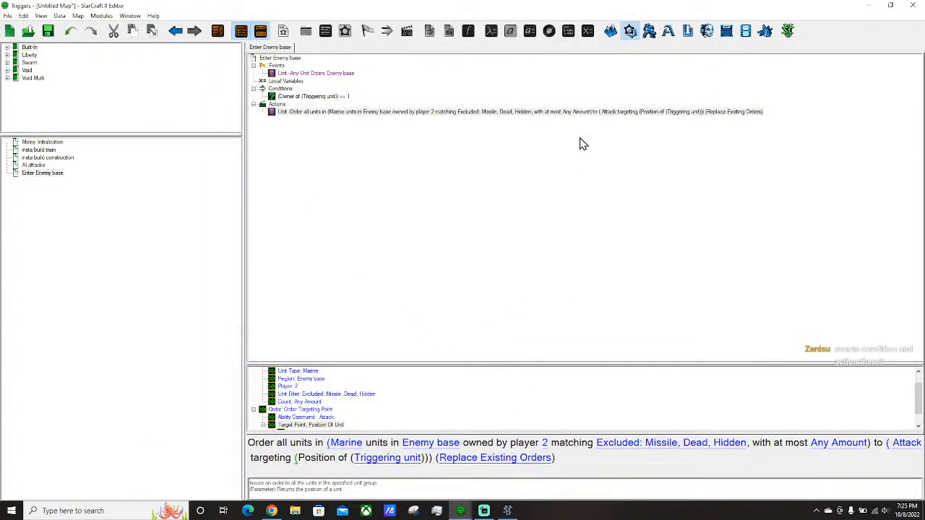
Place four Player 2 Marauders among the Marines and Barracks inside the Enemy base region of the terrain
click(610, 31)
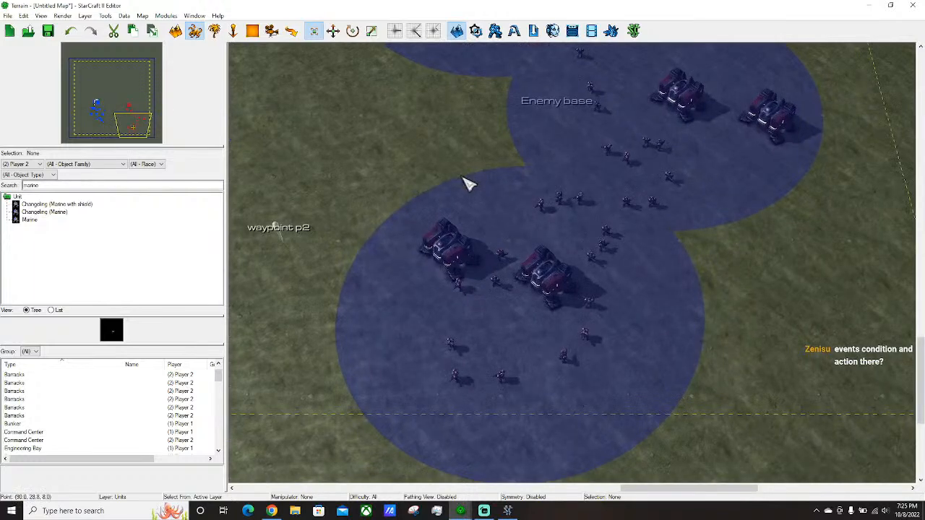
text(mar)
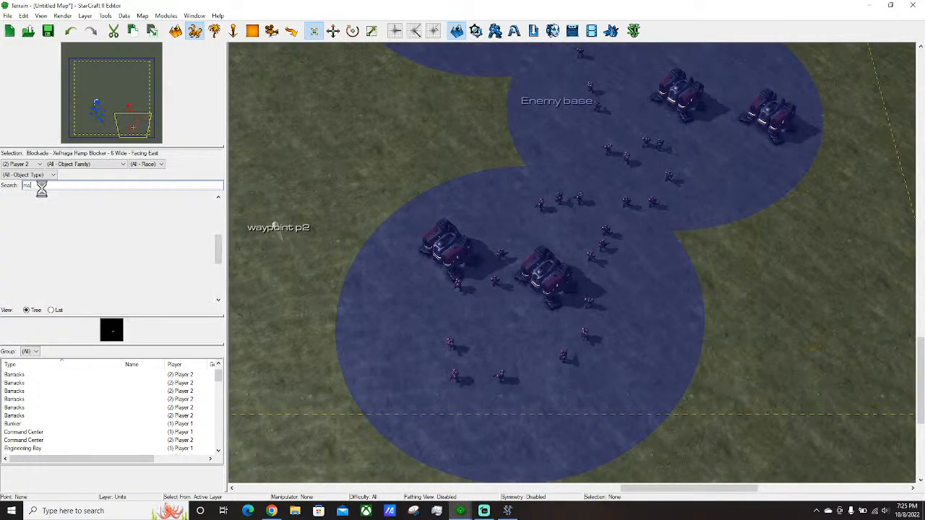
click(29, 220)
click(696, 185)
click(639, 289)
click(587, 148)
click(716, 87)
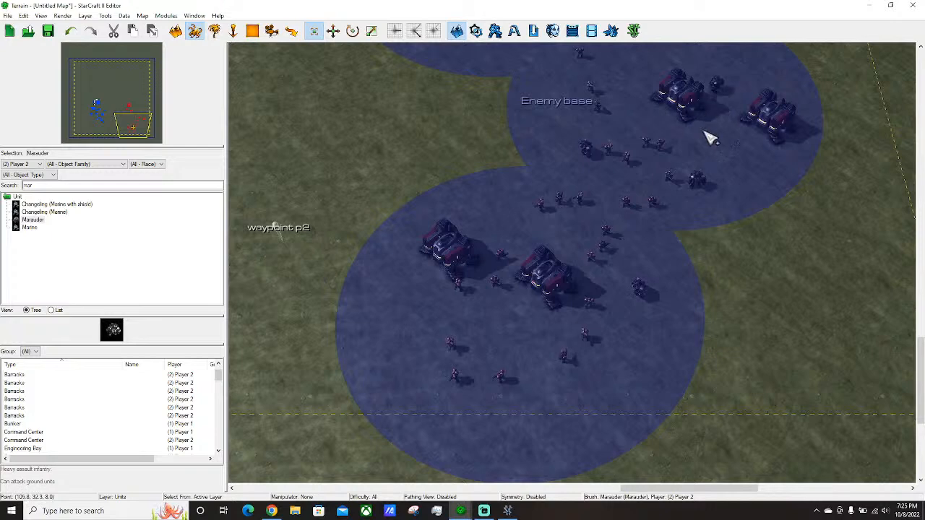
right_drag(604, 212, 661, 269)
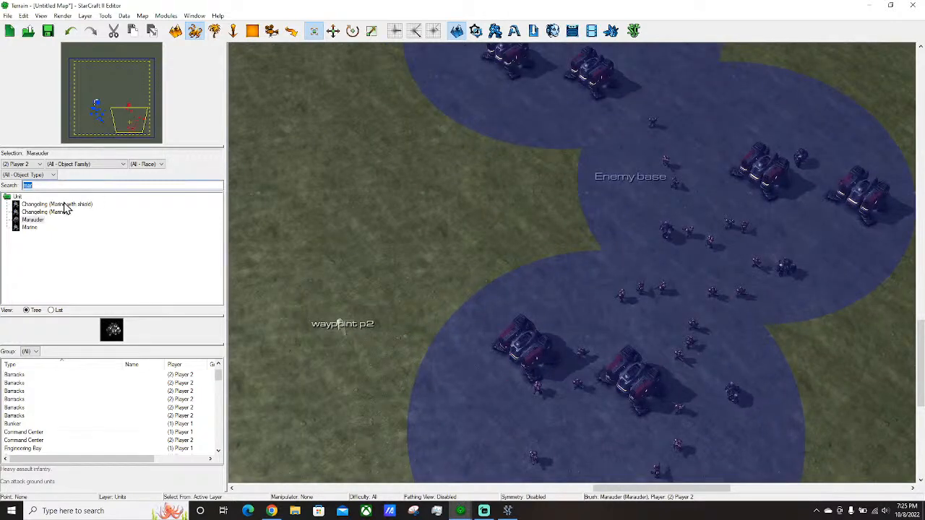
Place a cluster of about eight Player 2 Marines outside the Enemy base region, south of waypoint p2
click(31, 227)
mouse_move(611, 226)
right_down()
mouse_move(493, 180)
mouse_move(711, 91)
right_up()
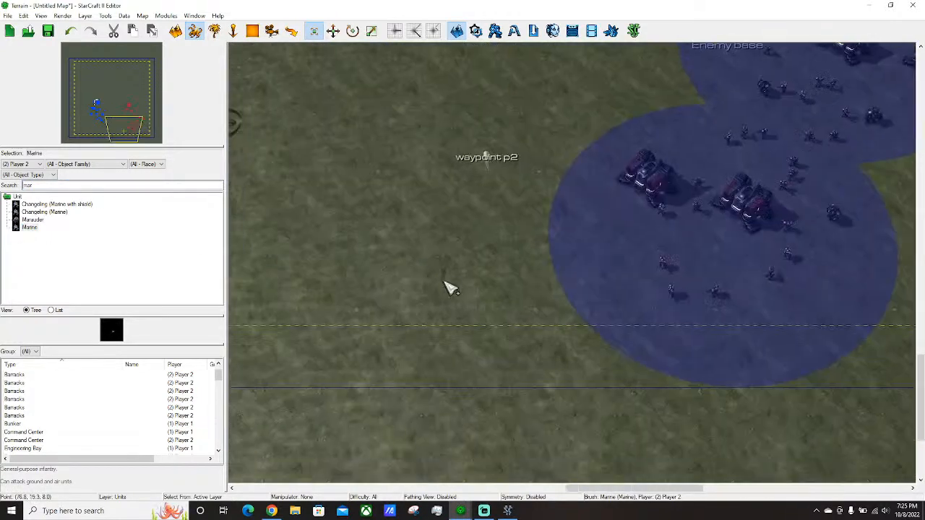
right_drag(452, 282, 547, 321)
click(586, 292)
click(524, 305)
click(490, 324)
click(486, 341)
click(513, 353)
click(555, 341)
click(557, 322)
right_drag(626, 345, 719, 267)
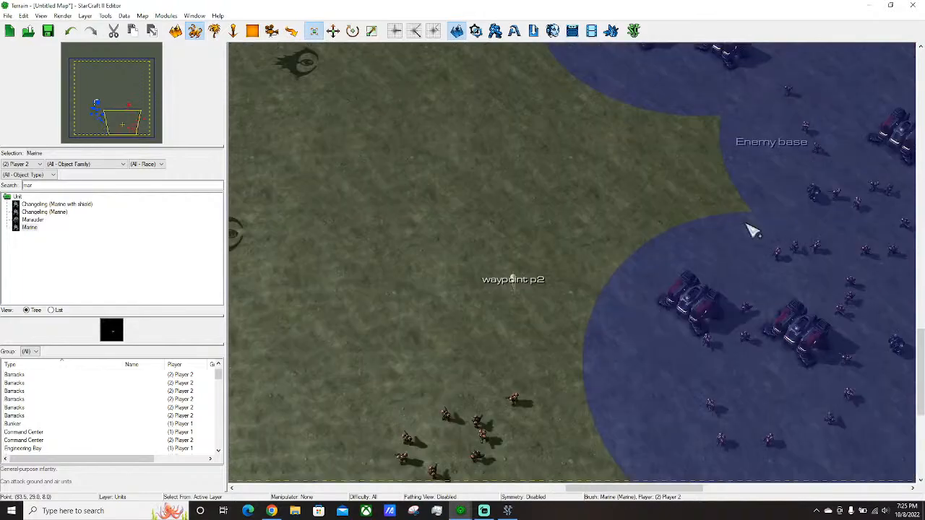
scroll(508, 235, down, 3)
key(Escape)
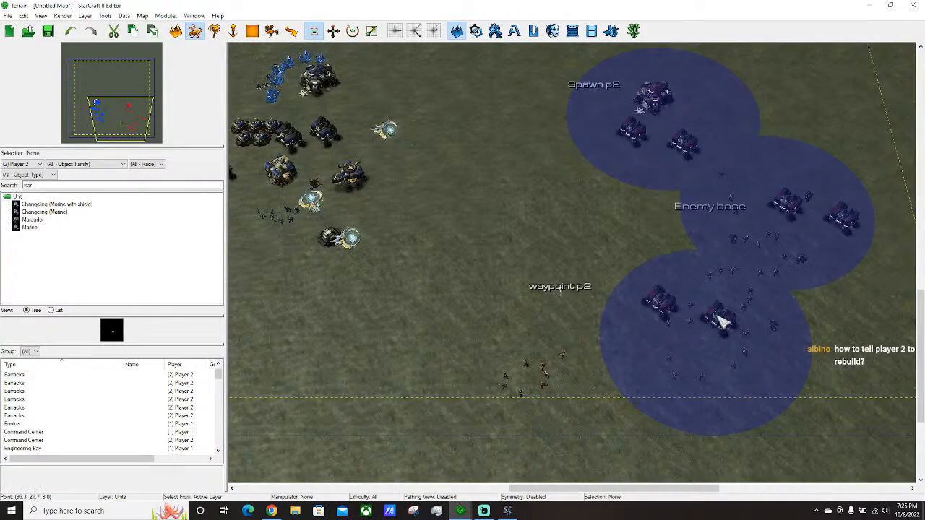
Launch a test of the map and send player 1's whole army east toward the enemy base
click(633, 31)
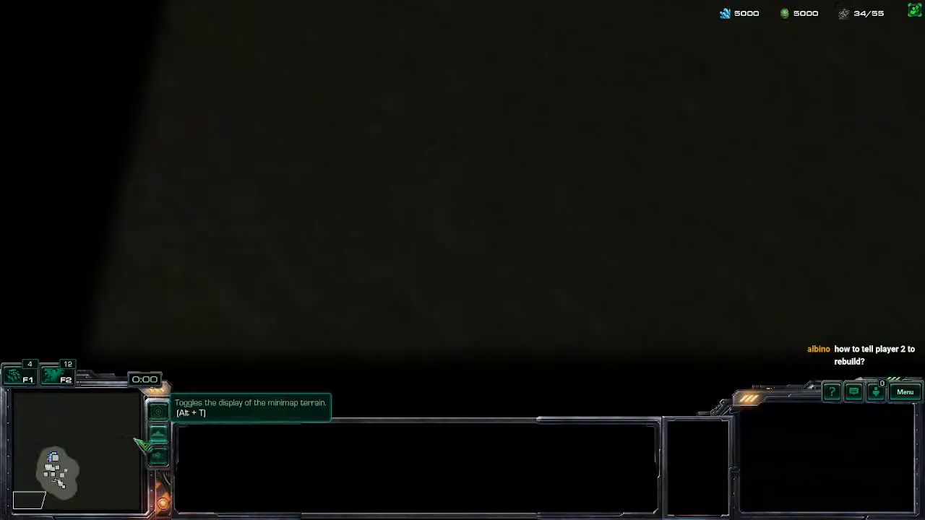
click(53, 476)
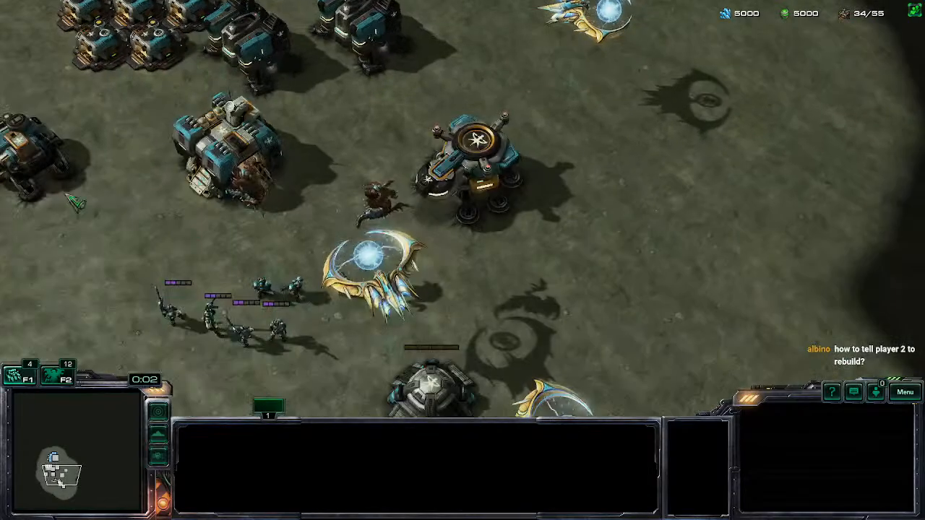
drag(76, 202, 578, 393)
right_click(621, 225)
middle_drag(654, 189, 538, 302)
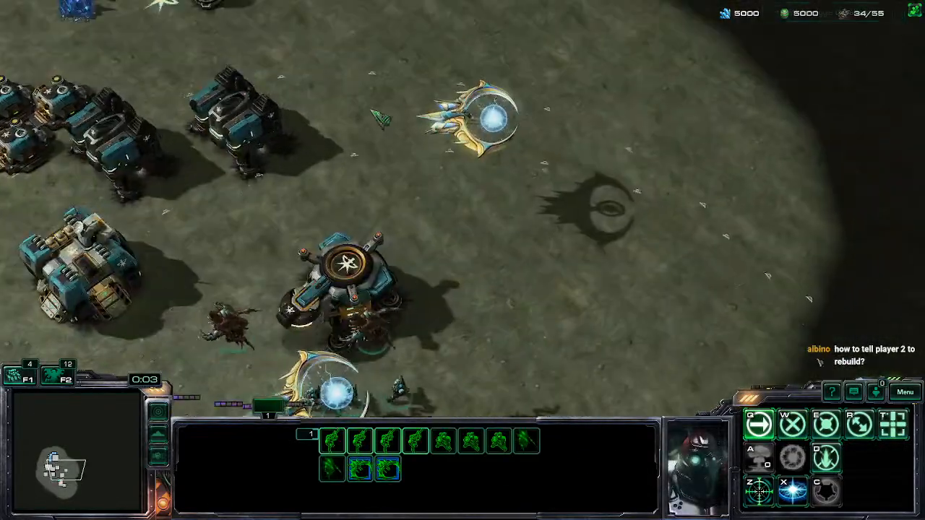
right_click(698, 202)
right_click(782, 143)
right_click(626, 128)
right_click(652, 95)
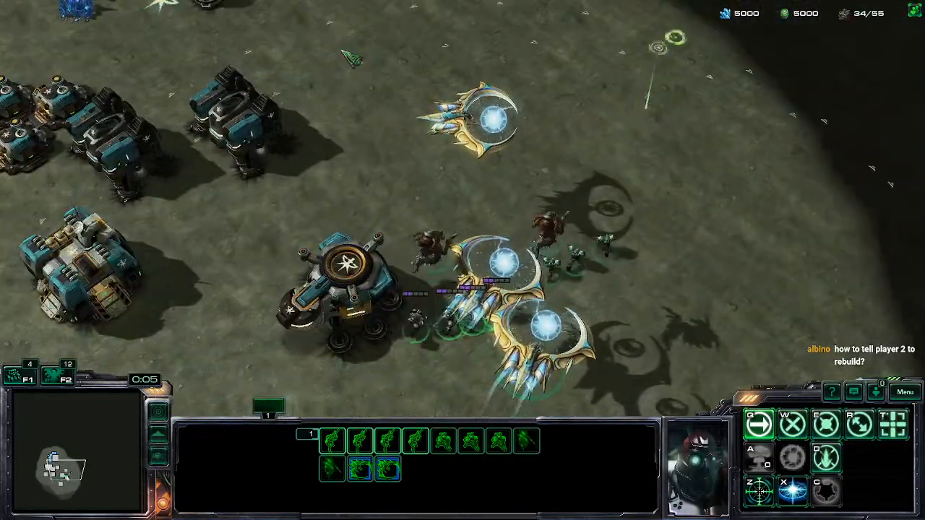
key(F2)
right_click(428, 63)
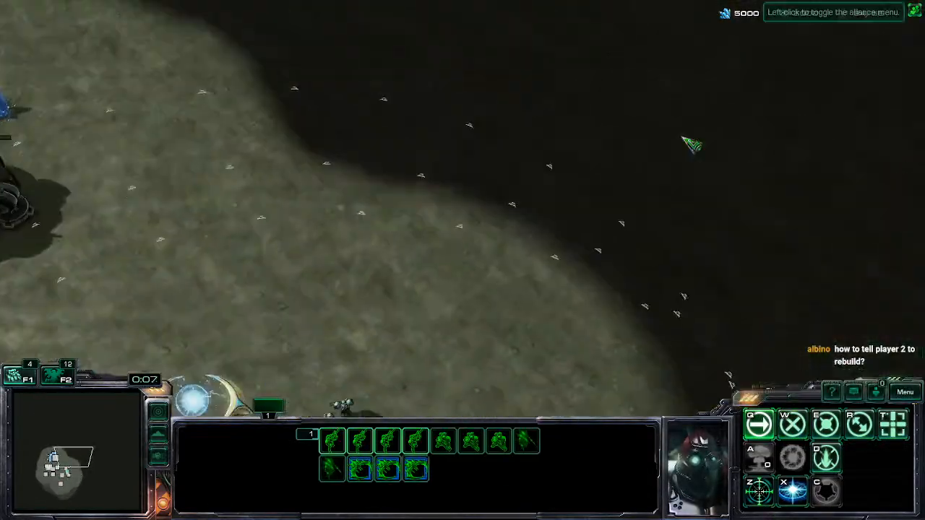
right_click(683, 137)
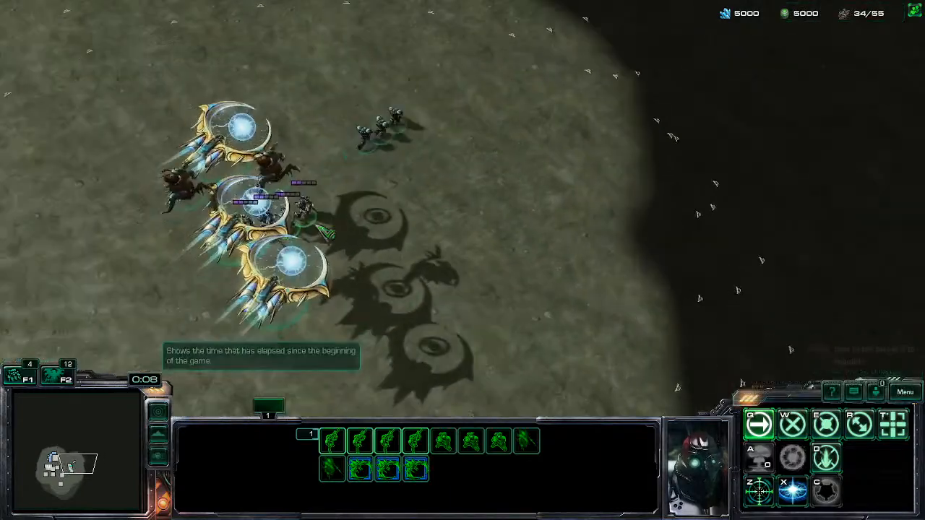
Send one Tempest back, group the remaining army as control group 1, and advance it into Player 2's base
click(284, 242)
right_click(75, 293)
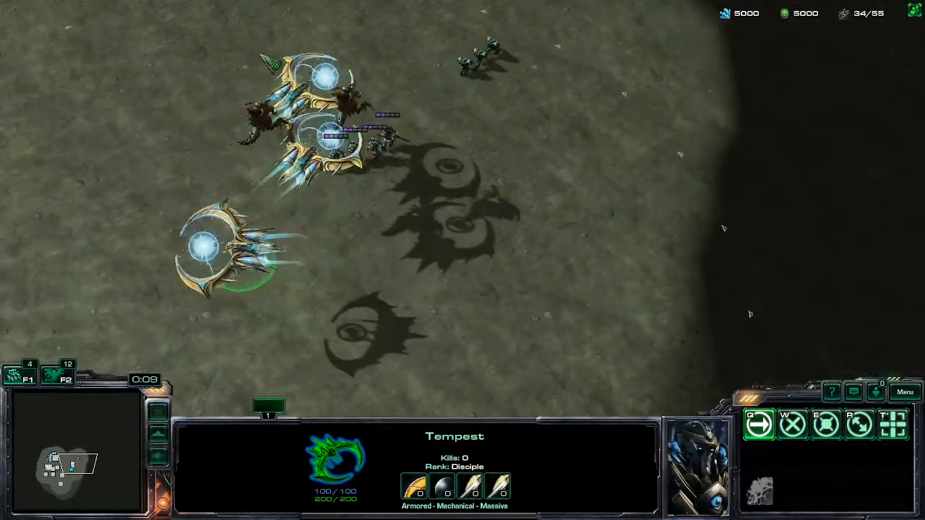
drag(210, 40, 492, 173)
right_click(669, 156)
key(ctrl+1)
right_click(473, 268)
drag(393, 78, 227, 289)
key(shift+1)
right_click(518, 108)
key(1)
right_click(547, 118)
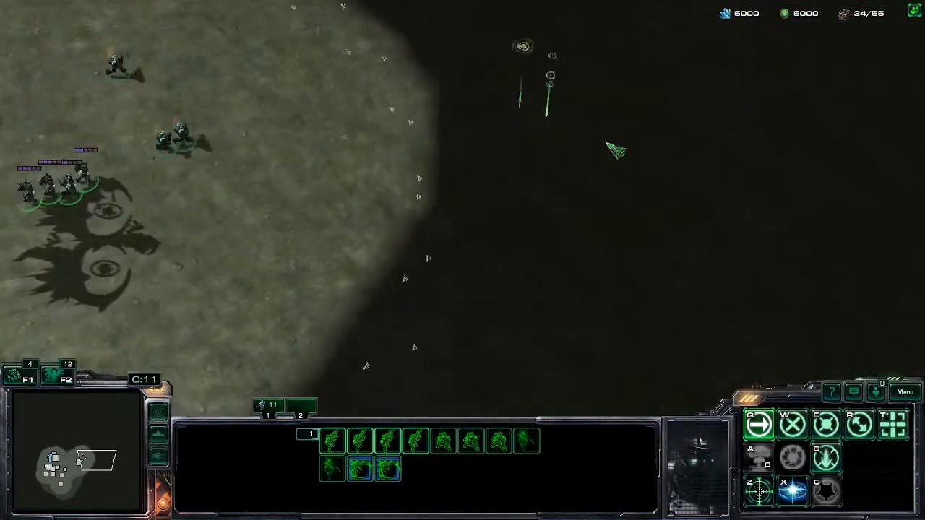
right_click(609, 145)
right_click(615, 184)
right_click(479, 174)
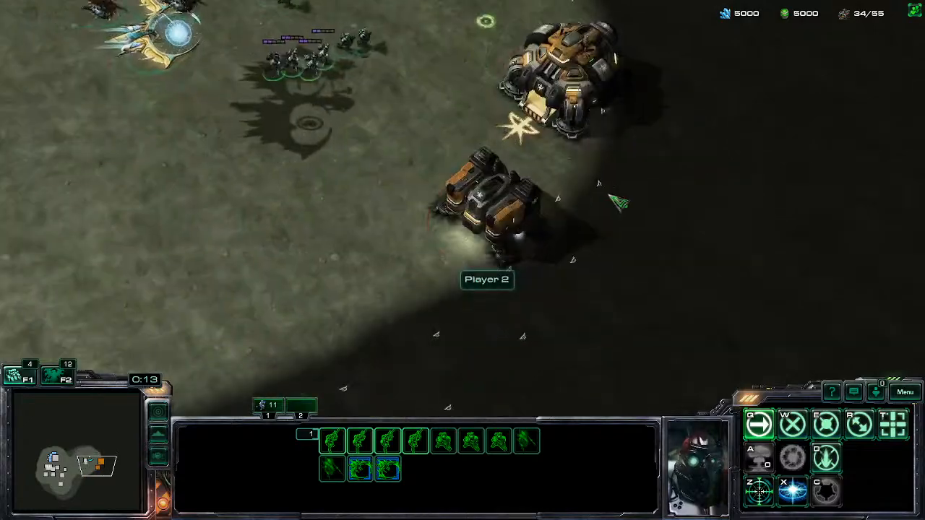
right_click(613, 202)
Cast storms on Player 2's Barracks and approaching Marines while pulling the army back west
right_click(347, 169)
key(t)
click(315, 208)
right_click(280, 220)
right_click(221, 246)
right_click(327, 307)
right_click(171, 208)
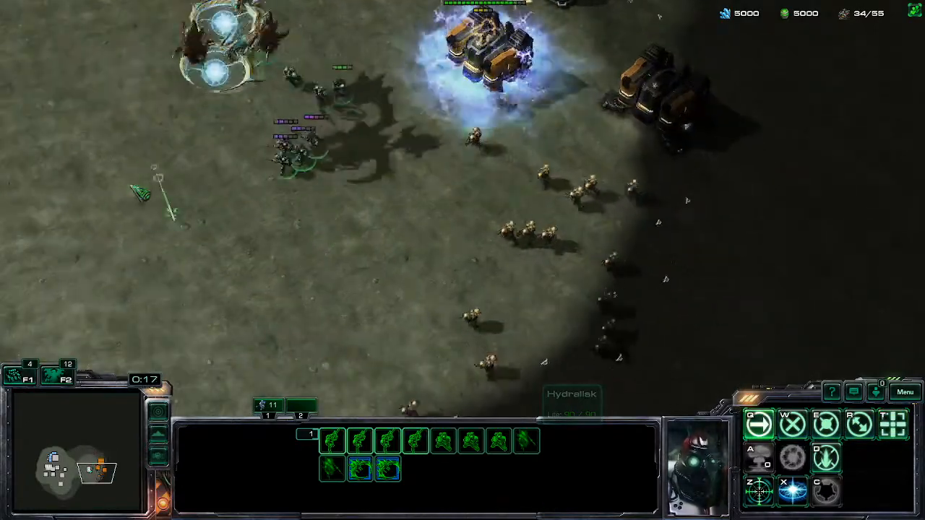
key(t)
click(396, 298)
right_click(115, 148)
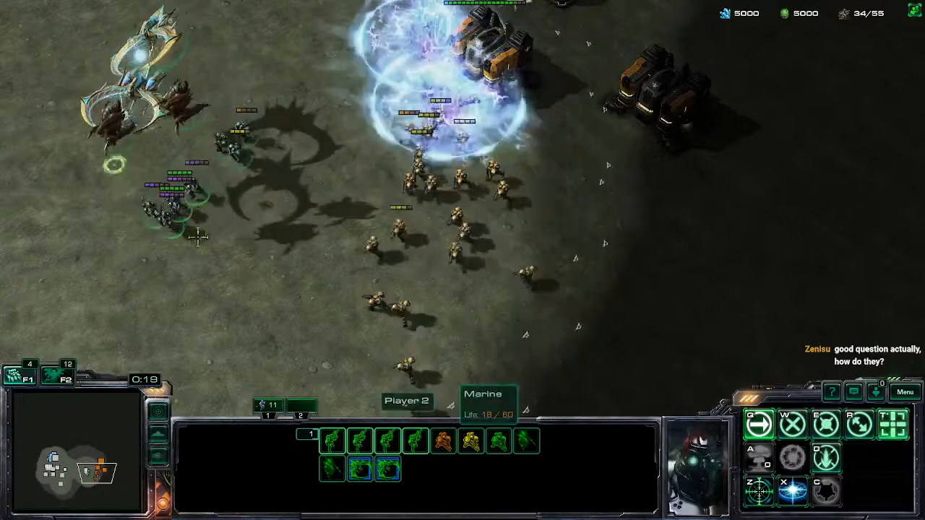
Keep casting storms on the Marines chasing the army while retreating south-west
key(t)
click(413, 141)
right_click(298, 253)
right_click(325, 240)
key(t)
click(522, 245)
right_click(251, 264)
key(t)
click(354, 255)
right_click(257, 266)
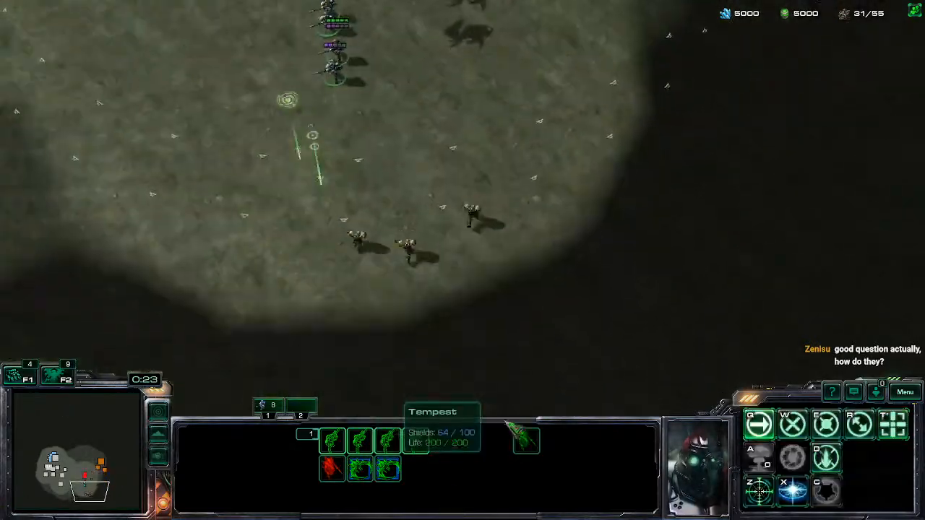
Fight the remaining Marines and storm the southern Barracks, and return from the test to the map editor
key(t)
click(497, 137)
right_click(353, 298)
key(t)
click(444, 244)
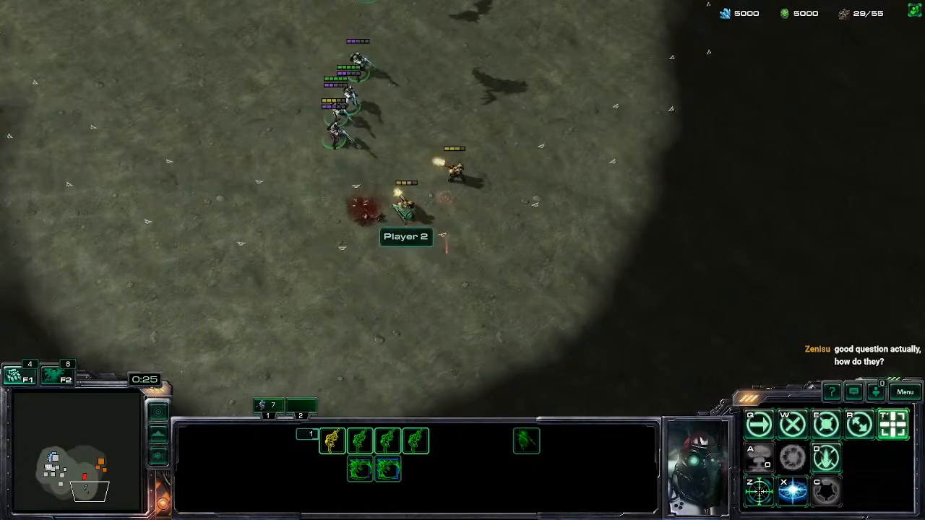
right_click(491, 310)
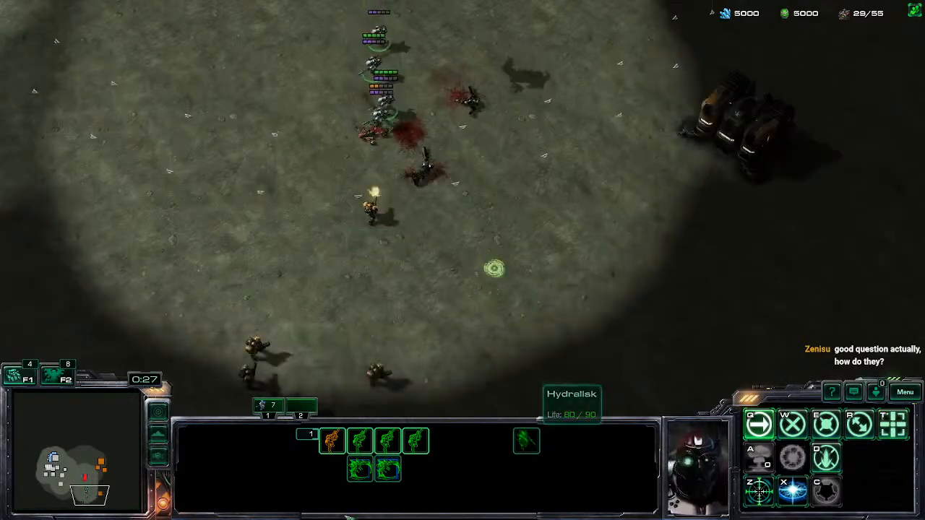
right_click(546, 231)
key(t)
click(564, 268)
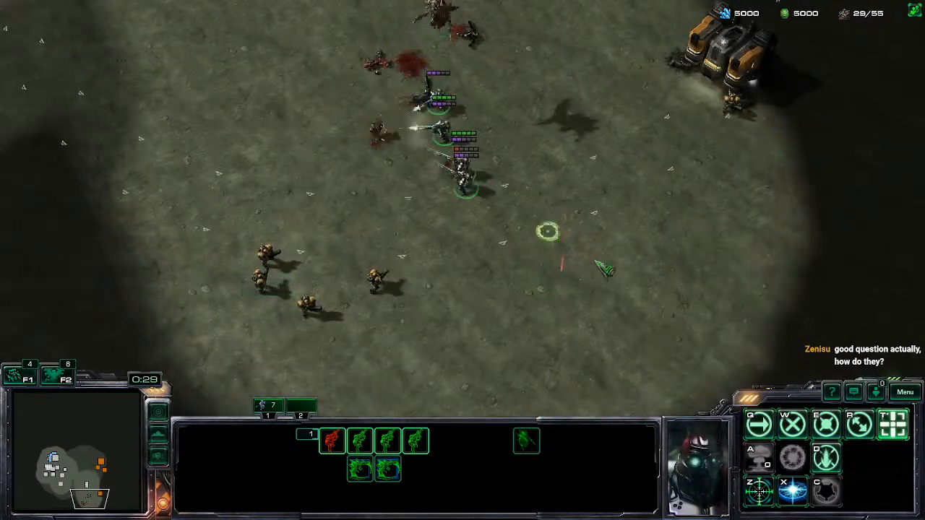
right_click(610, 185)
key(t)
click(679, 151)
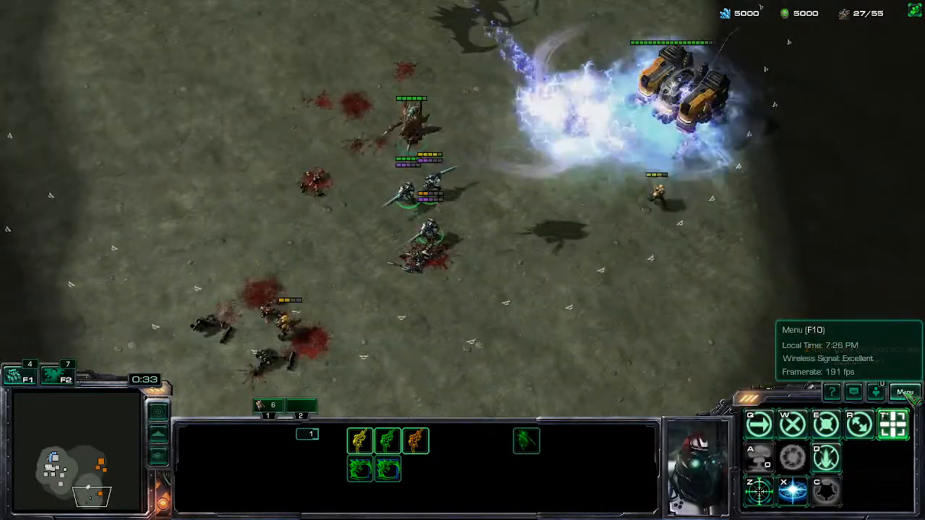
click(906, 393)
key(alt+Tab)
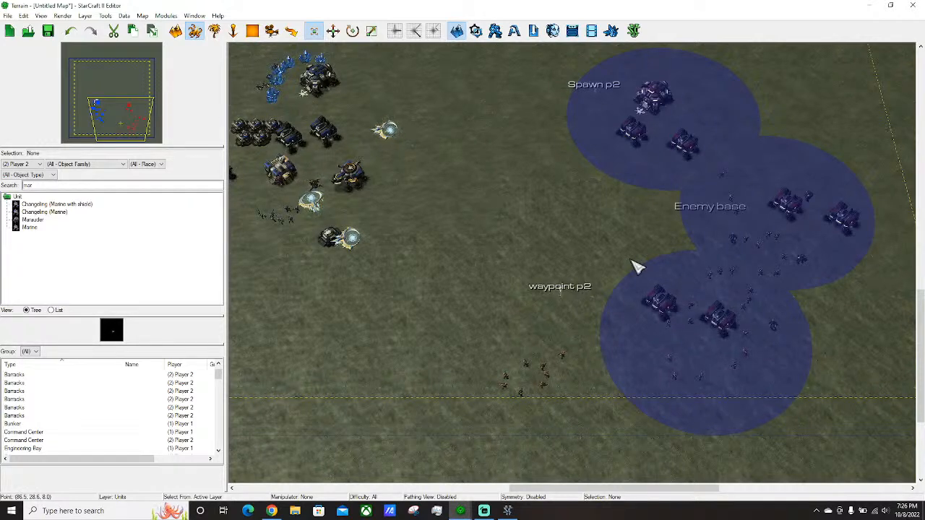
Place a row of Player 2 SCVs beside the Command Center near Spawn p2
right_drag(637, 268, 617, 268)
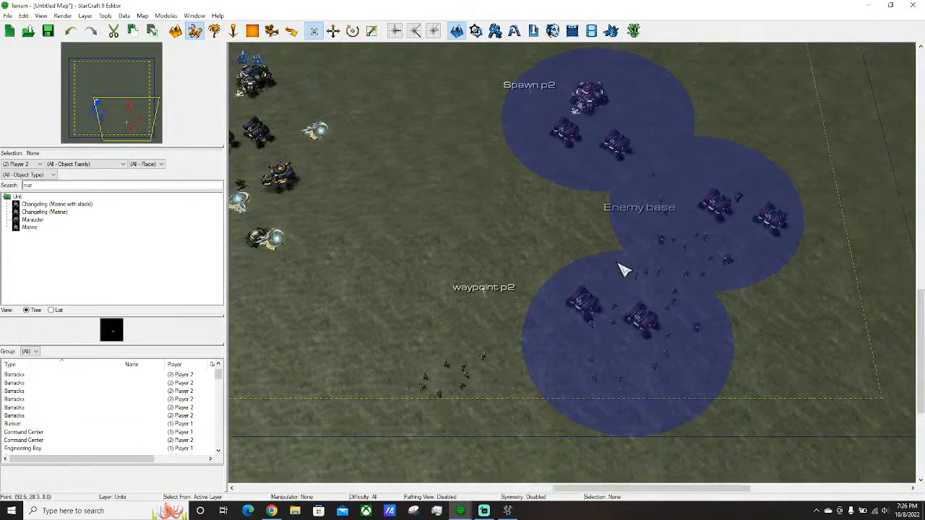
scroll(619, 260, up, 3)
right_drag(610, 189, 512, 253)
scroll(505, 246, up, 1)
right_drag(565, 182, 501, 212)
right_drag(432, 172, 563, 243)
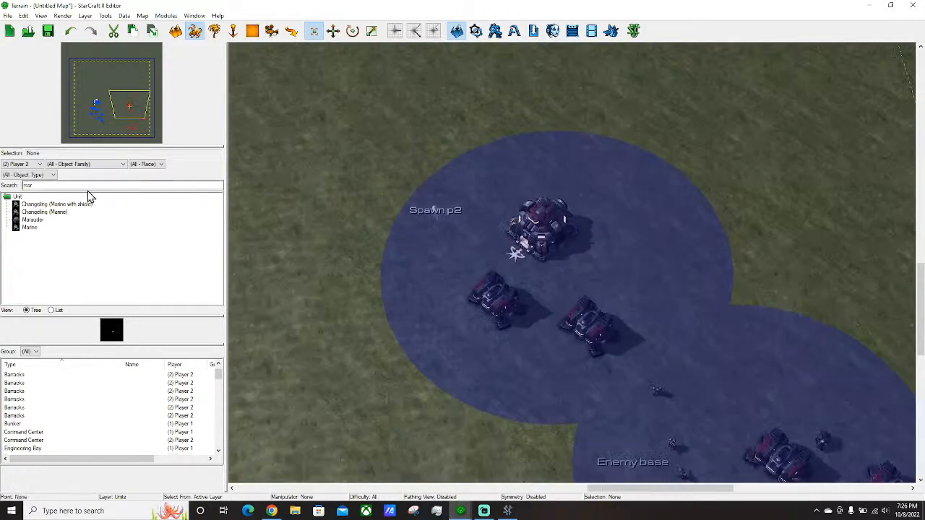
text(scv)
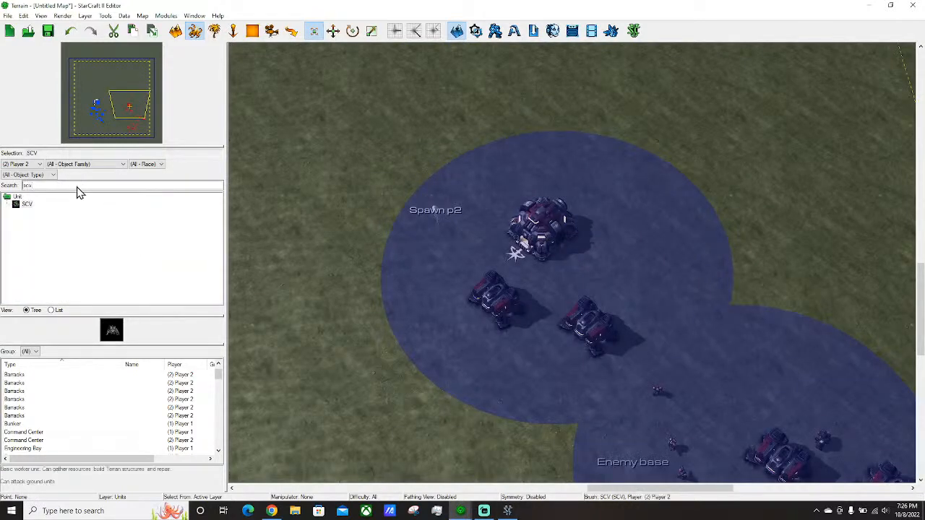
scroll(594, 190, up, 2)
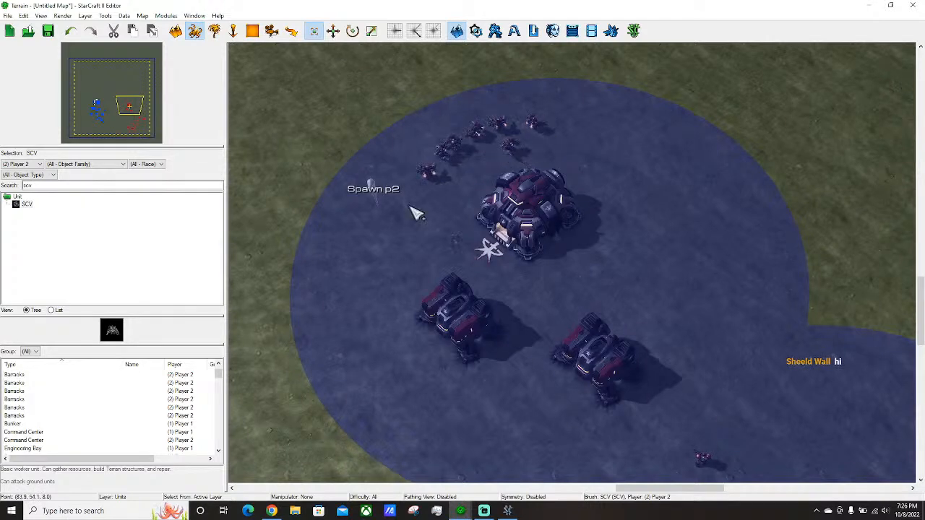
Set the AI rebuild count of the Player 2 Barracks nearest Spawn p2 to Always for difficulties Very Easy through Elite
click(469, 325)
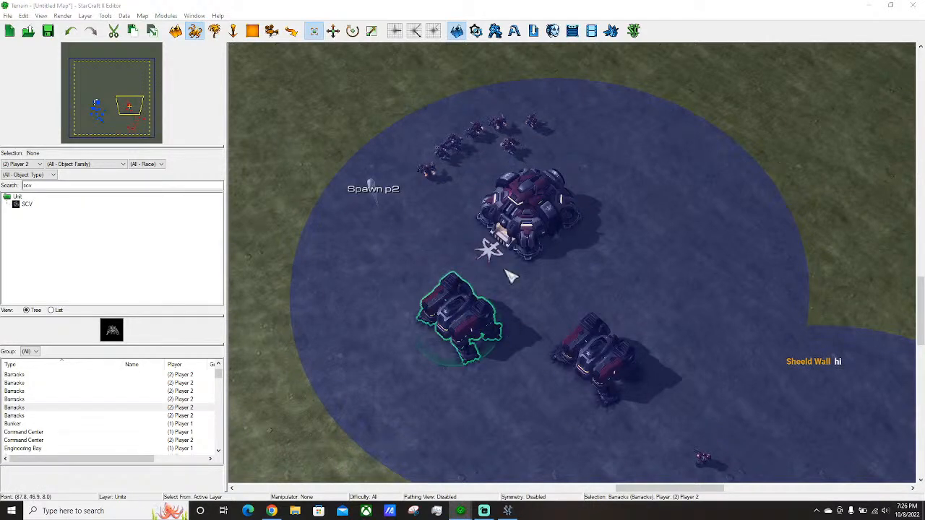
double_click(480, 318)
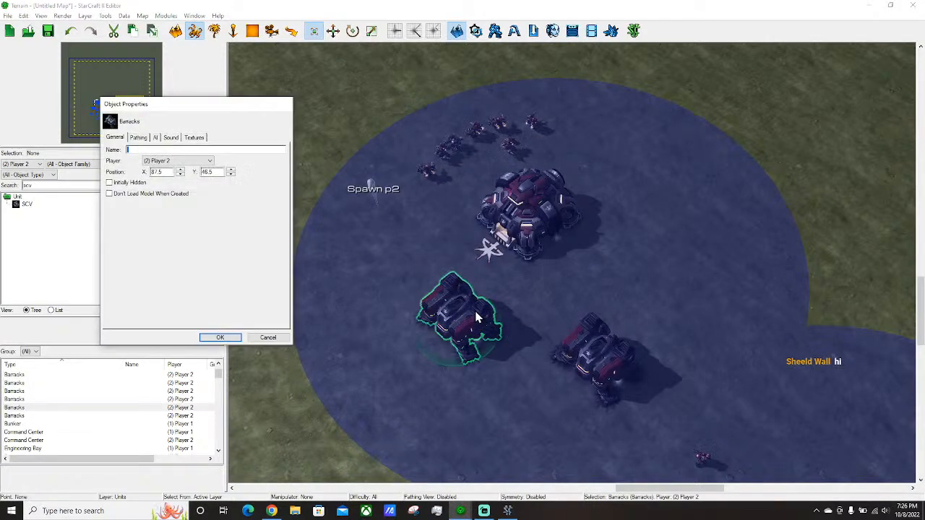
click(155, 137)
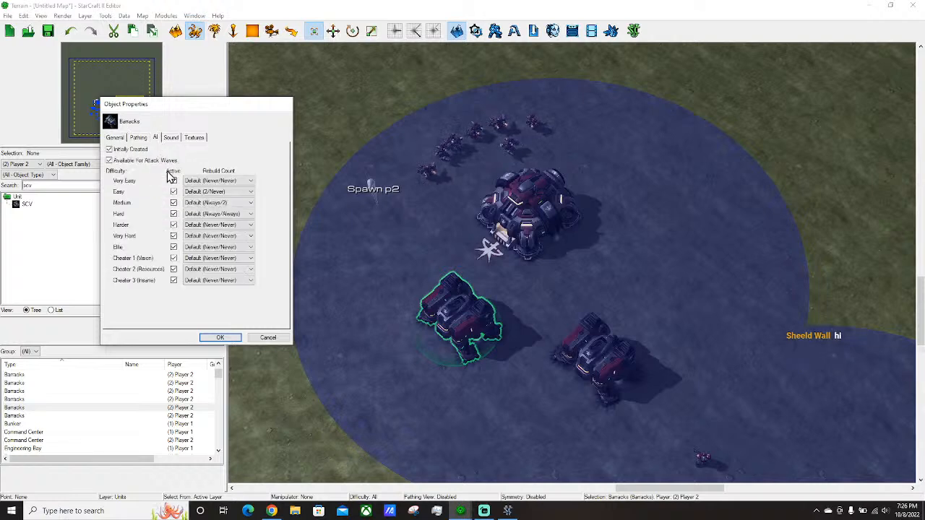
click(221, 181)
click(199, 200)
click(219, 194)
click(205, 195)
click(205, 193)
click(206, 207)
click(207, 205)
click(203, 218)
click(208, 218)
click(207, 228)
click(207, 225)
click(207, 241)
click(208, 236)
click(208, 250)
click(210, 247)
click(208, 262)
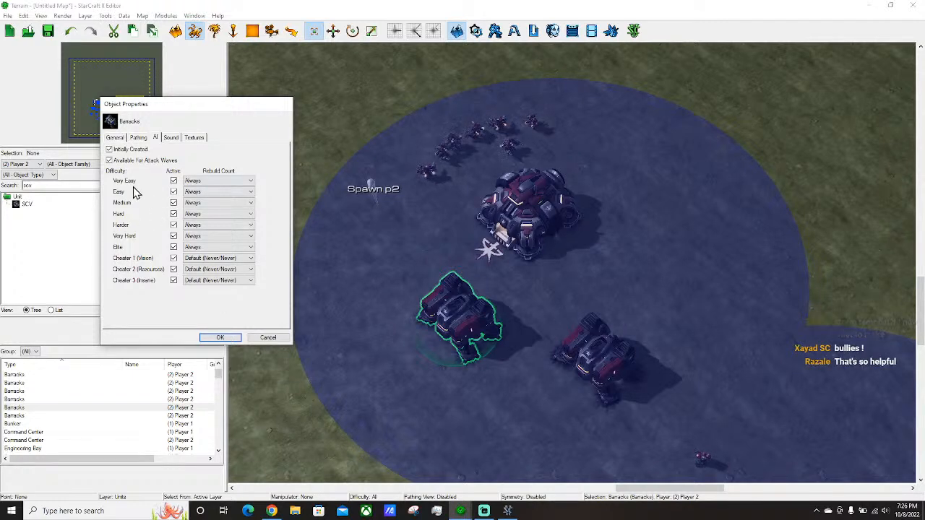
click(221, 338)
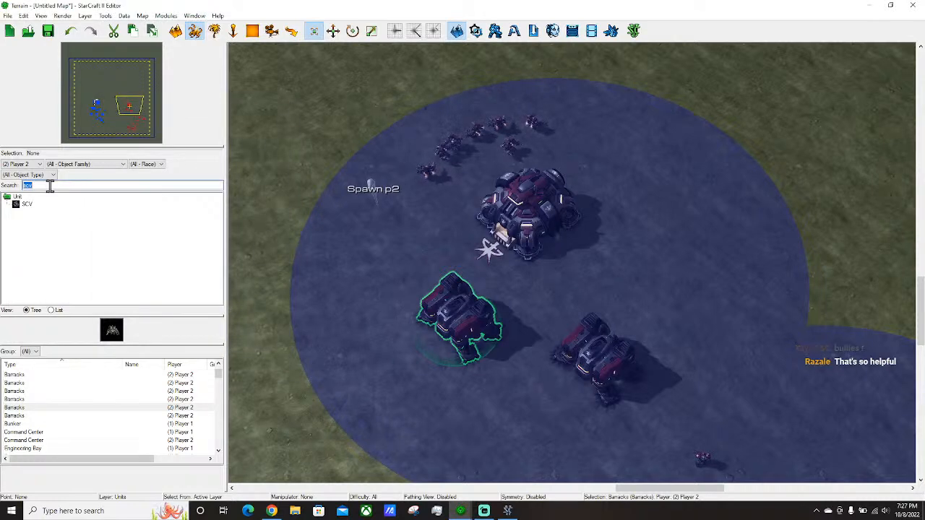
Place two Player 2 Supply Depots in a column beside the Command Center near Spawn p2
text(s)
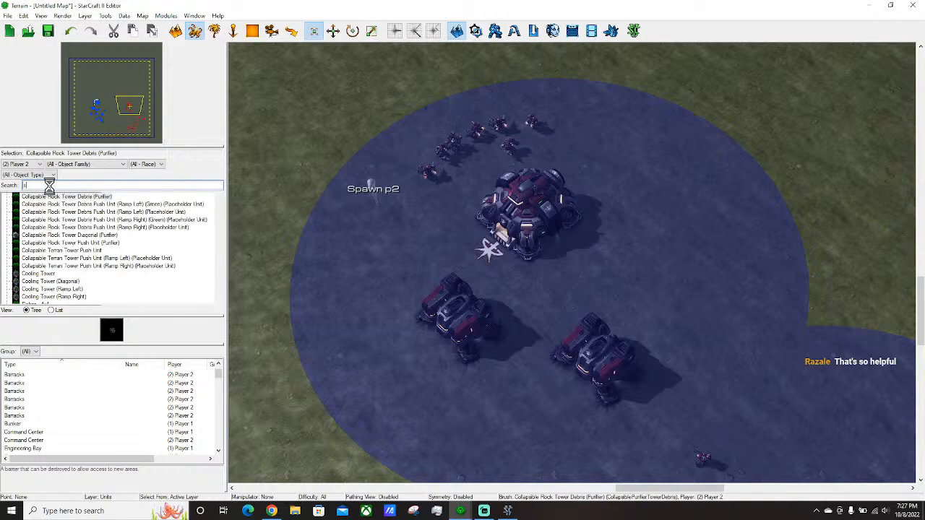
text(uppl)
click(45, 207)
click(663, 149)
right_drag(554, 332, 666, 198)
key(Escape)
right_drag(527, 307, 604, 126)
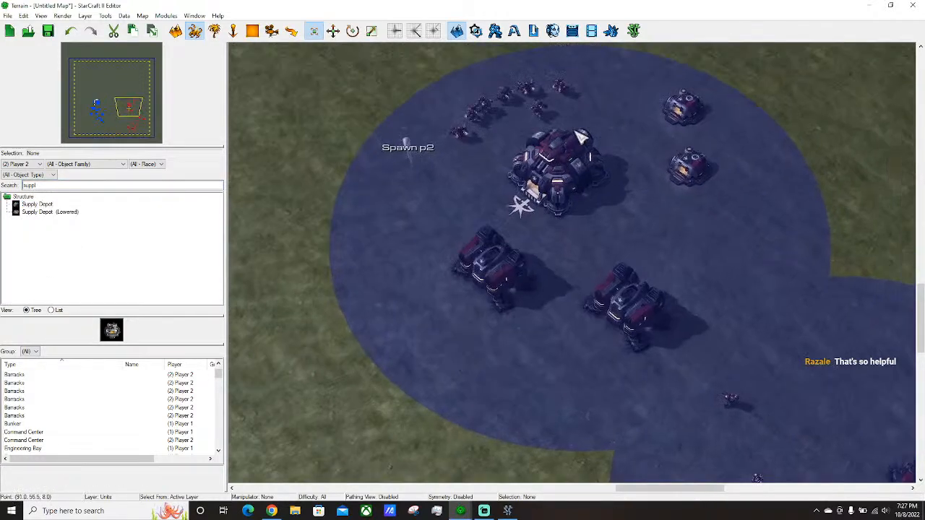
Move the group of Player 2 SCVs north-east, farther away from the Command Center
drag(448, 69, 583, 136)
drag(536, 109, 618, 74)
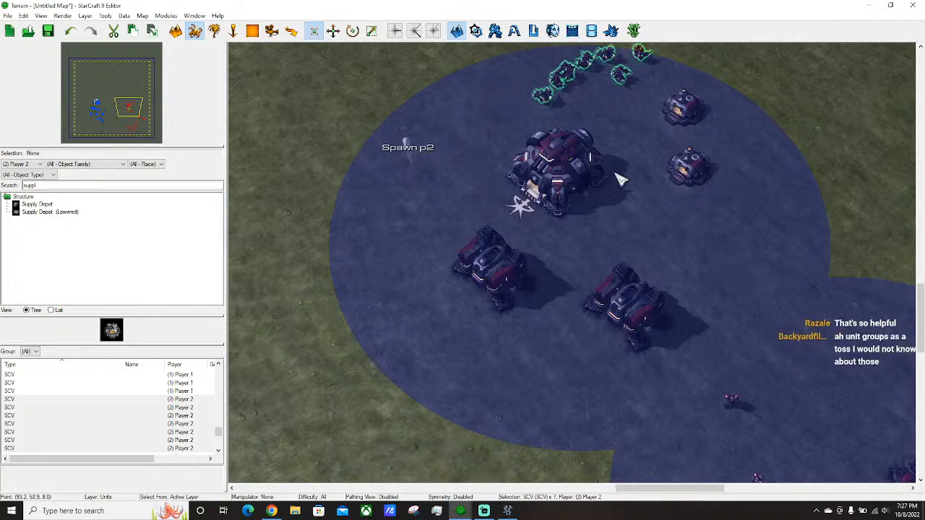
click(615, 145)
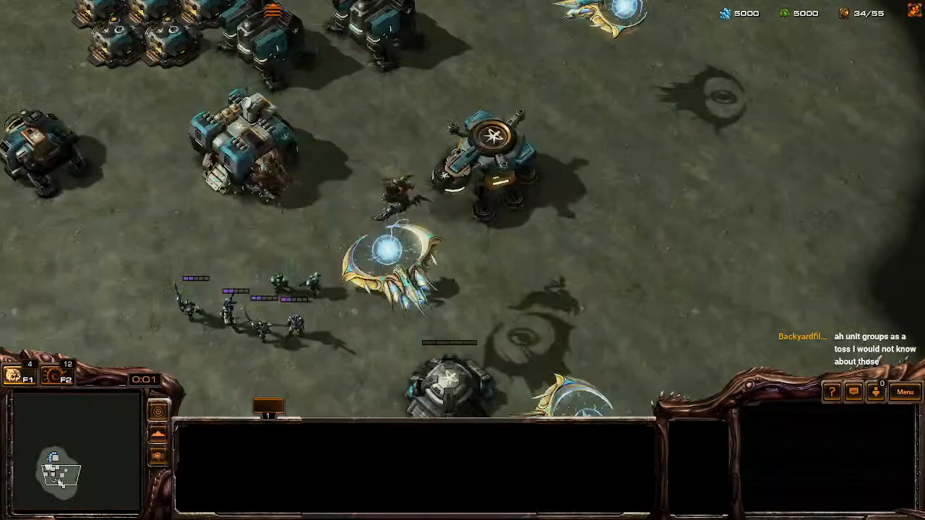
Send the whole Player 1 army east toward the enemy base in the map test
key(F2)
right_click(698, 200)
right_click(726, 141)
key(F2)
right_click(673, 191)
right_click(798, 150)
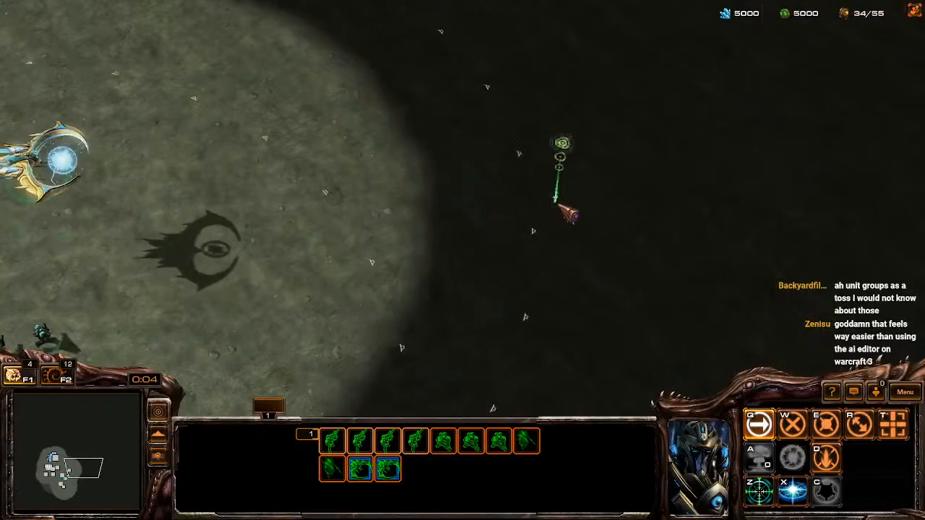
right_click(510, 53)
Attack toward the nearest Player 2 Barracks with the army
key(t)
click(666, 190)
key(t)
click(528, 135)
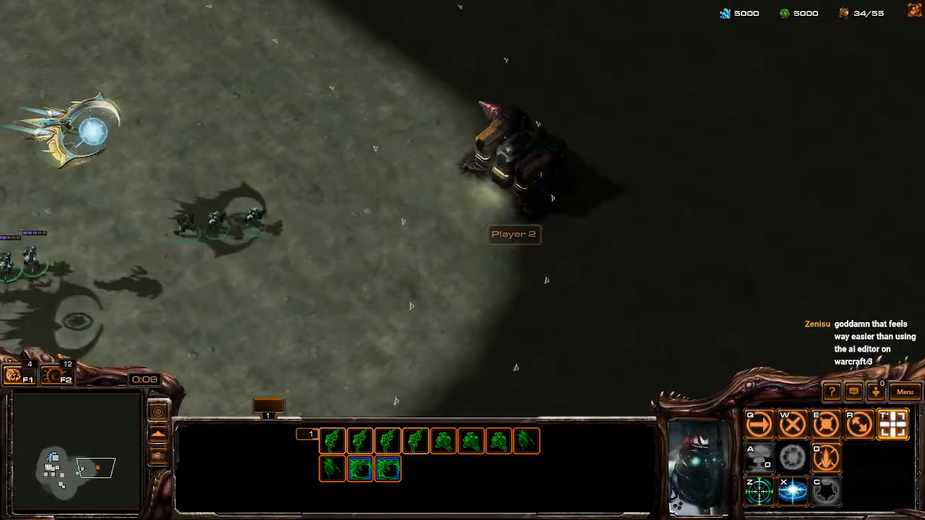
right_click(406, 154)
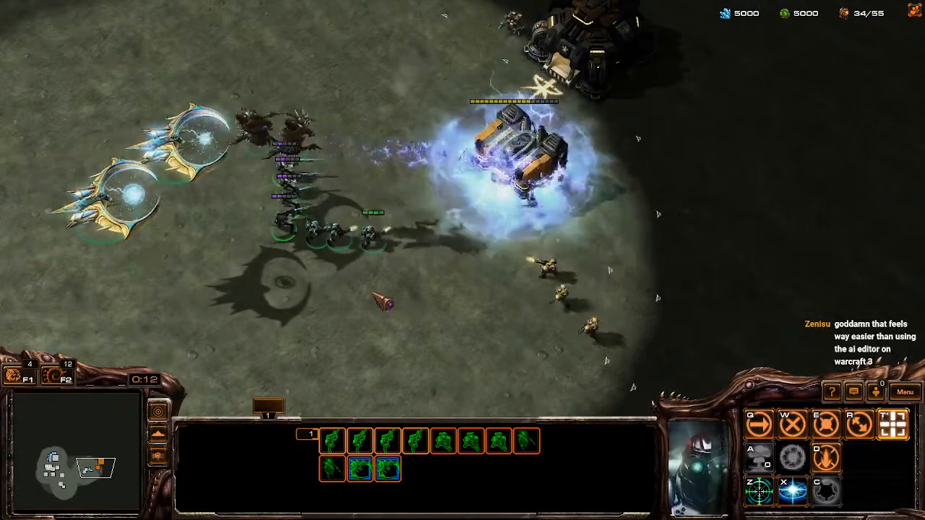
Pull the army back from the Barracks and counterattack the pursuing Player 2 Marines
right_click(242, 285)
right_click(429, 206)
key(t)
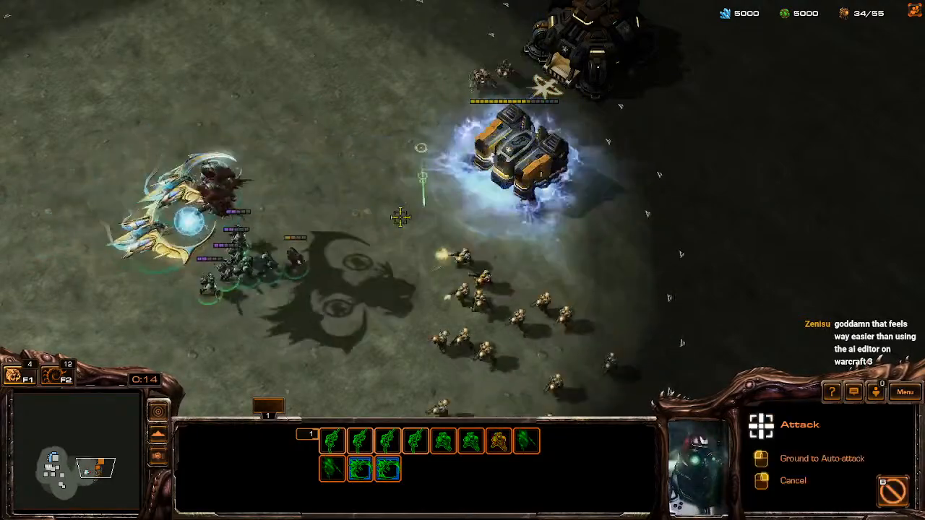
click(401, 212)
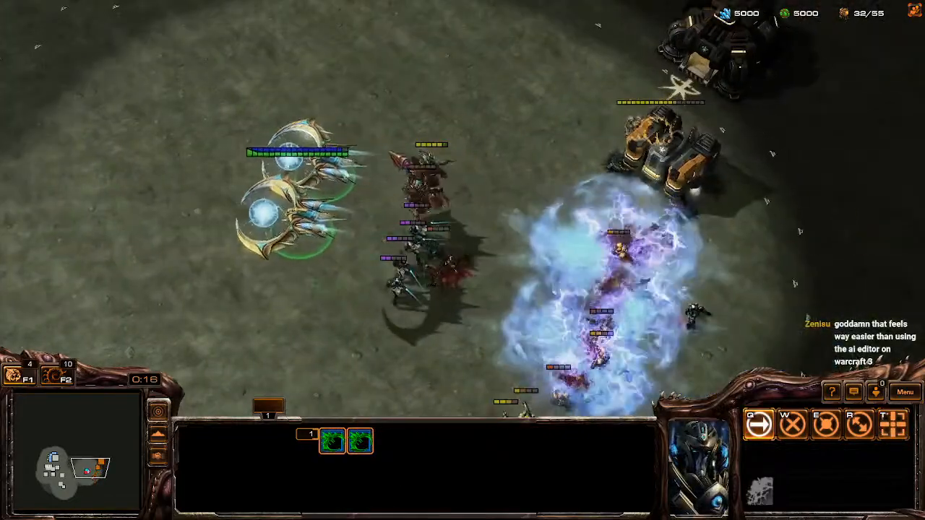
key(t)
click(533, 224)
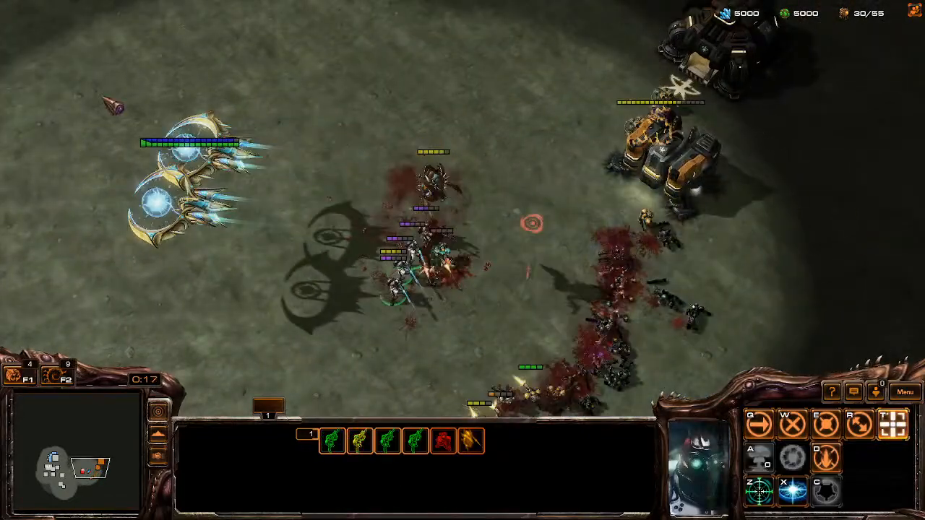
Keep repositioning and attacking with the remaining army against the Marines defending the damaged Barracks
drag(140, 96, 300, 296)
key(t)
click(308, 328)
drag(308, 330, 531, 144)
key(t)
click(540, 93)
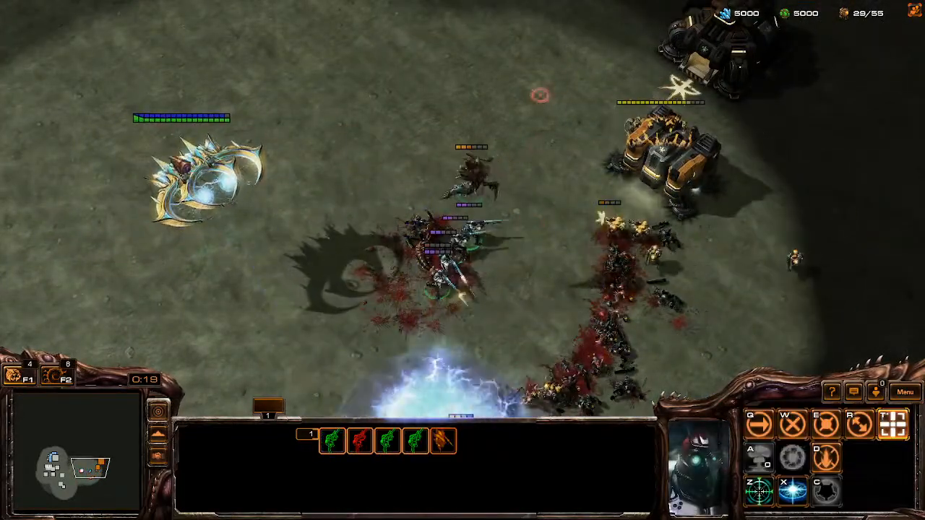
click(209, 173)
right_click(469, 217)
key(t)
click(516, 311)
drag(516, 314, 337, 86)
right_click(630, 217)
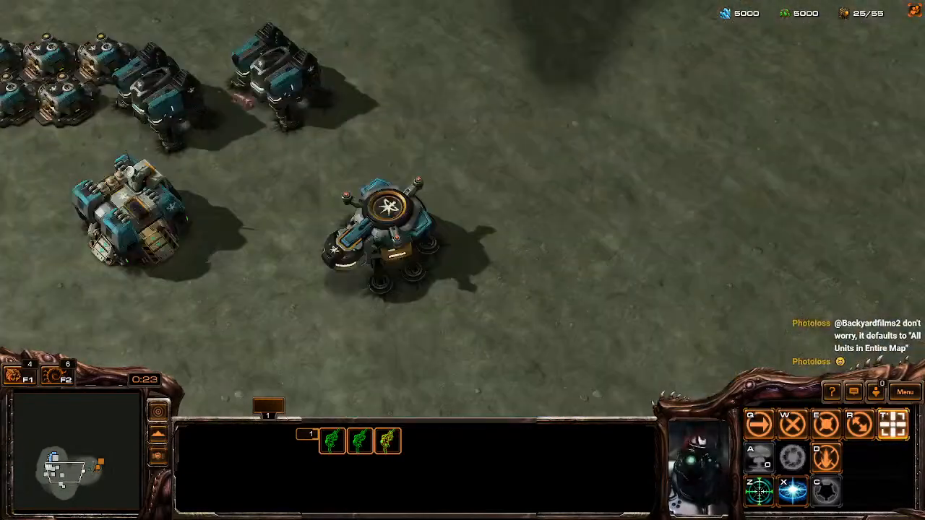
Train a large batch of reinforcement Marines from the Player 1 Barracks
double_click(263, 85)
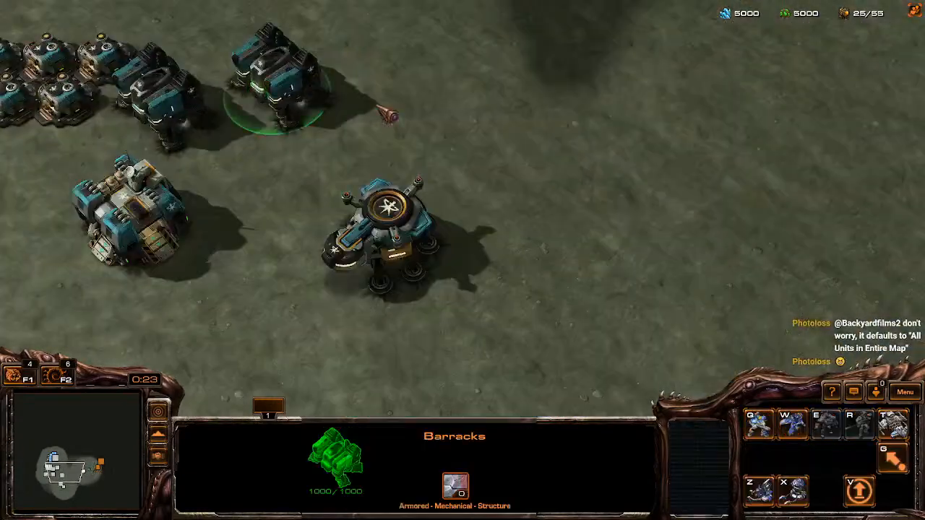
right_click(771, 134)
key(q)
key(q)
key(q)
key(q)
key(q)
key(q)
key(q)
key(q)
key(q)
key(q)
key(q)
key(q)
key(q)
key(q)
key(q)
key(q)
key(q)
key(q)
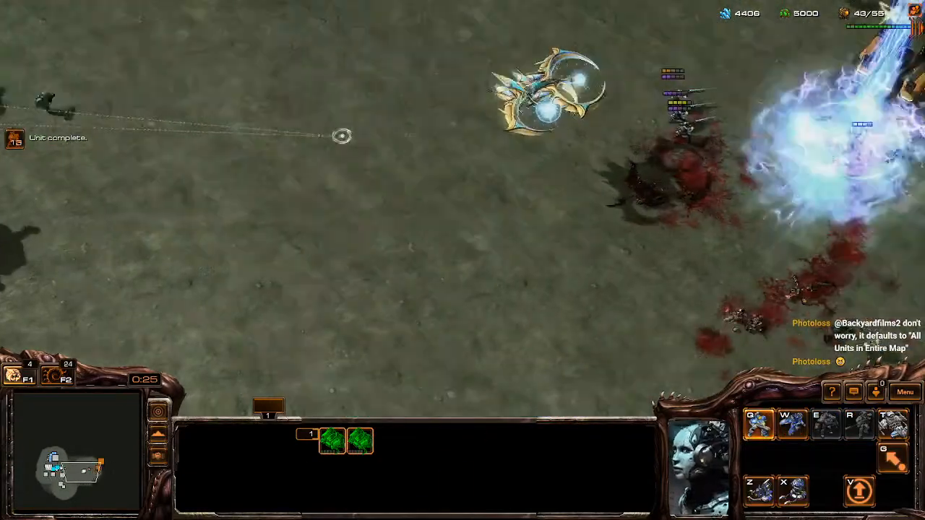
key(q)
key(q)
key(q)
key(q)
key(q)
key(q)
key(q)
key(q)
drag(701, 137, 440, 296)
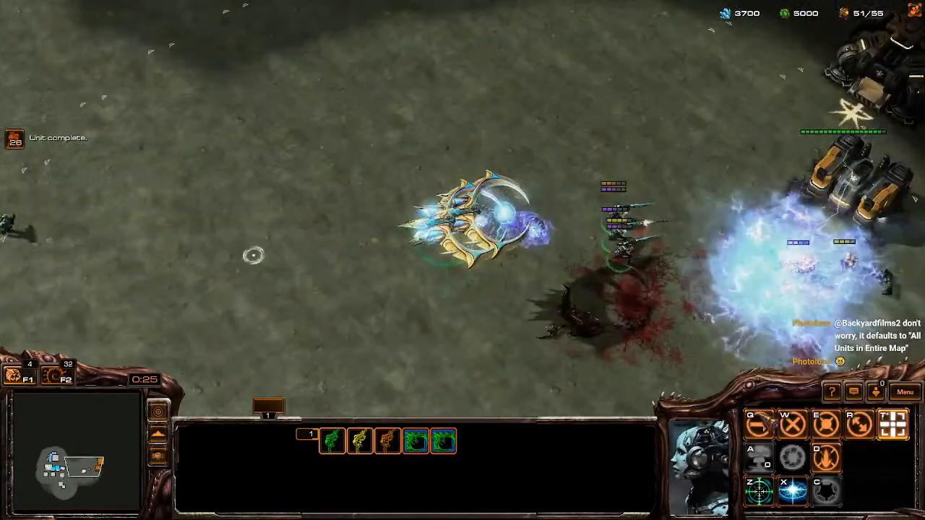
Select the newly trained Marines and attack the Player 2 Barracks and its defenders
drag(578, 296, 188, 173)
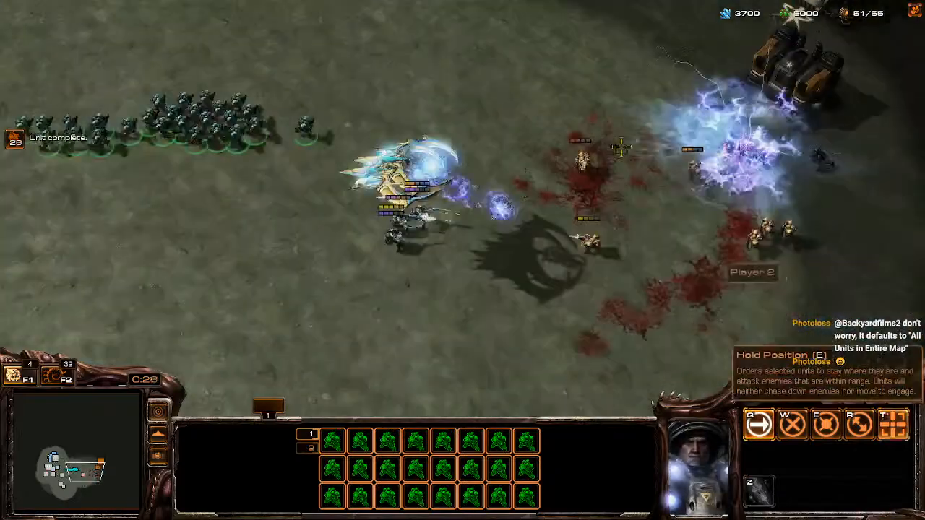
key(t)
click(759, 210)
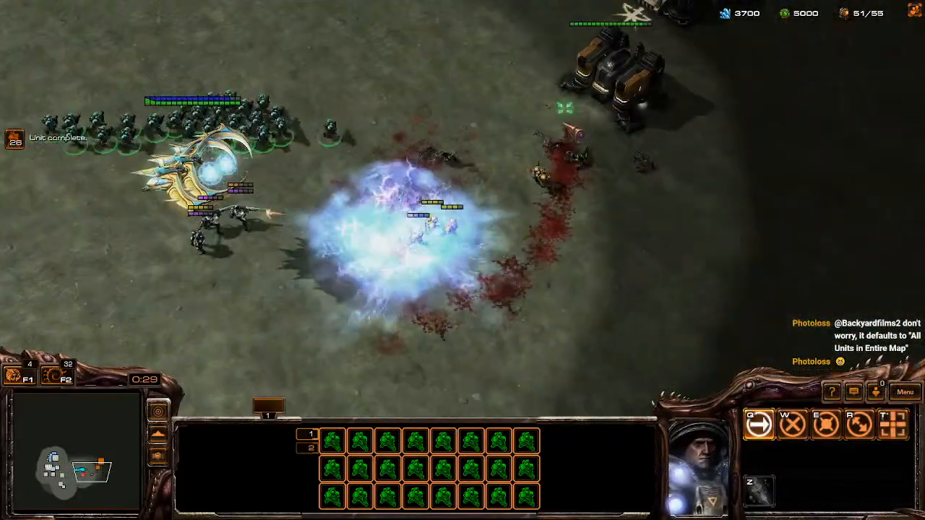
key(q)
right_click(765, 119)
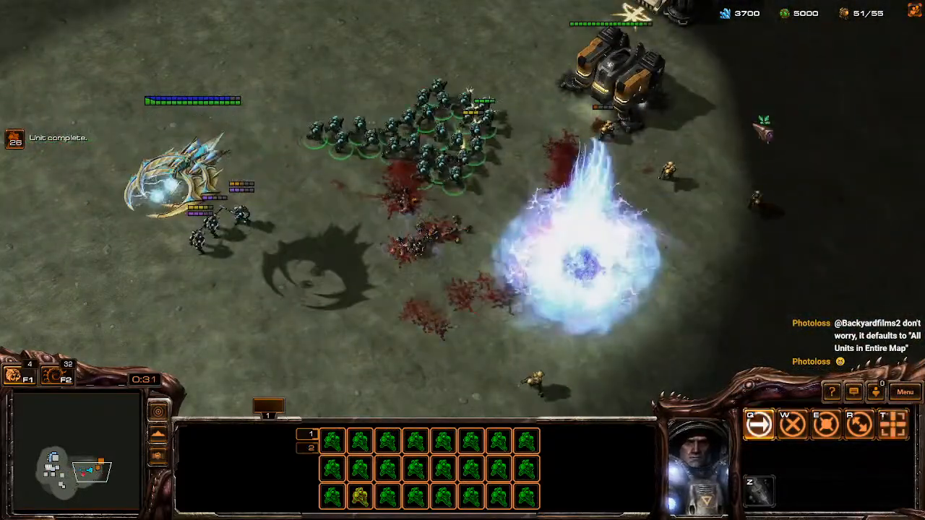
key(t)
click(777, 130)
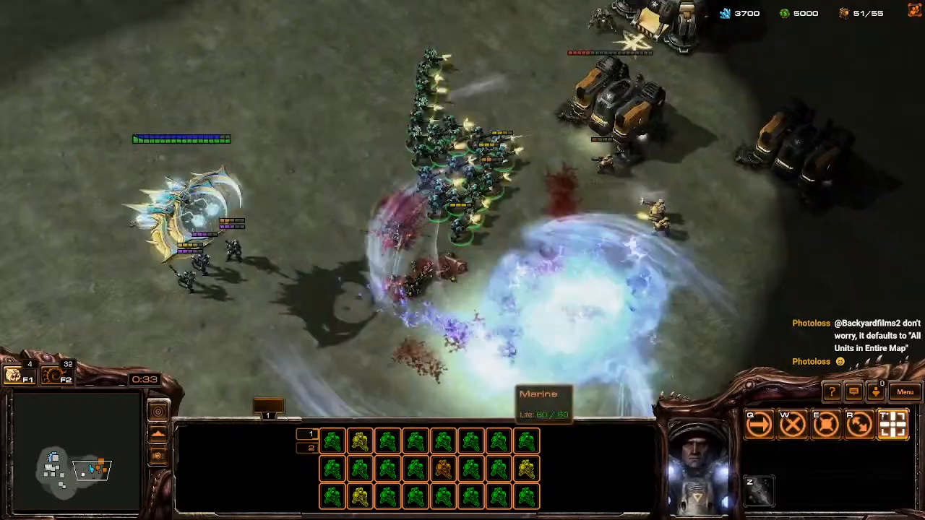
Regroup the whole army to the west while striking back at the defending Marines
right_click(186, 101)
key(F2)
right_click(166, 219)
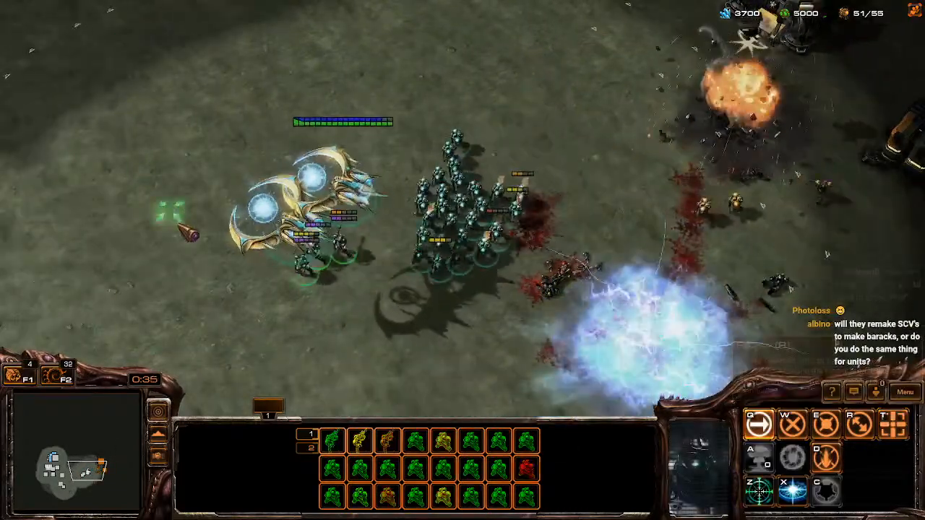
key(t)
click(561, 176)
right_click(85, 196)
key(t)
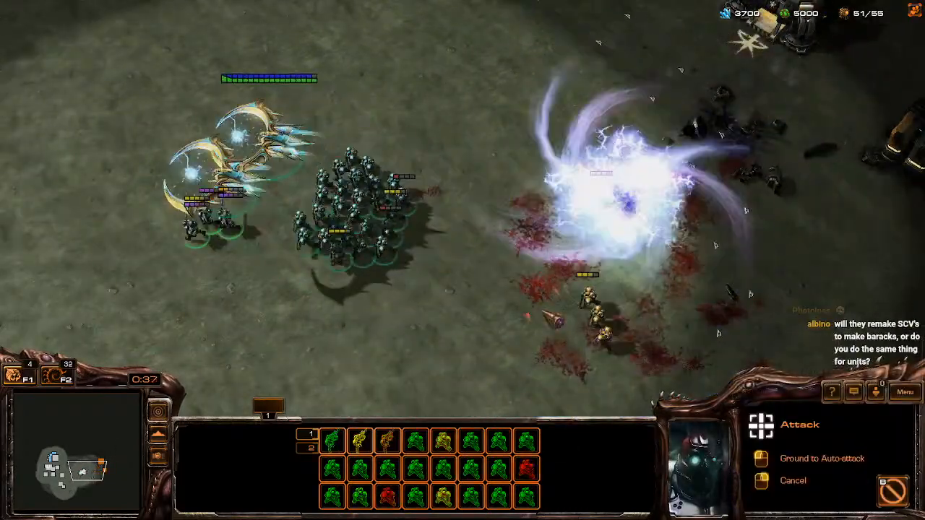
click(562, 188)
right_click(191, 282)
Attack the Player 2 Marines approaching from the south-east and fall back west
key(t)
click(506, 318)
key(t)
click(510, 343)
right_click(515, 340)
key(t)
click(521, 334)
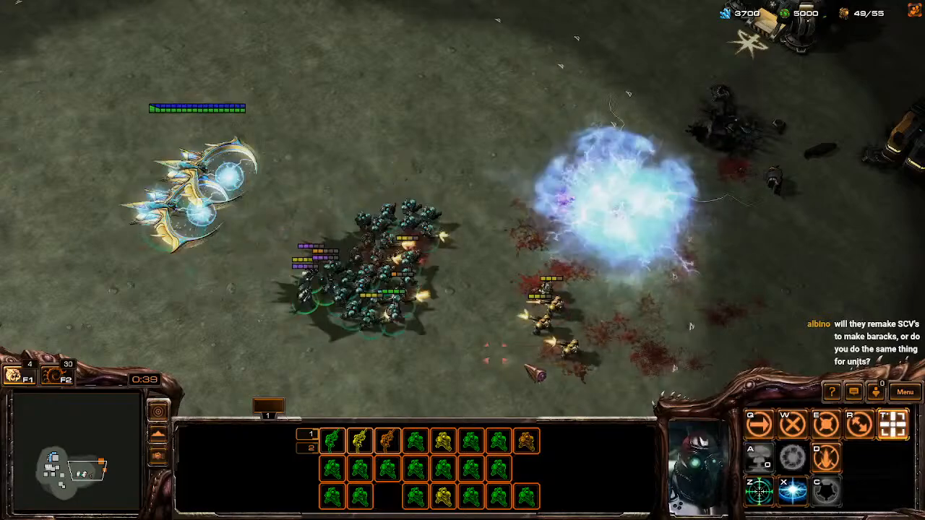
key(t)
click(339, 279)
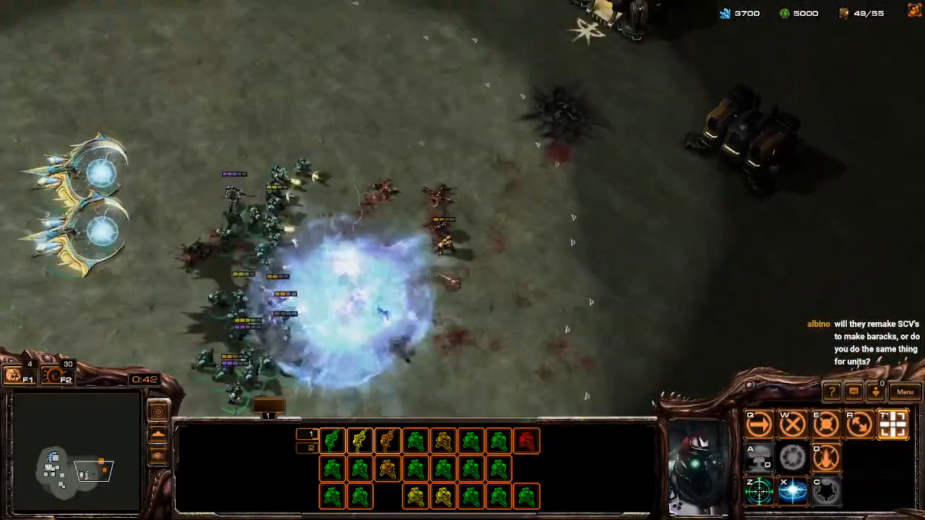
right_click(136, 132)
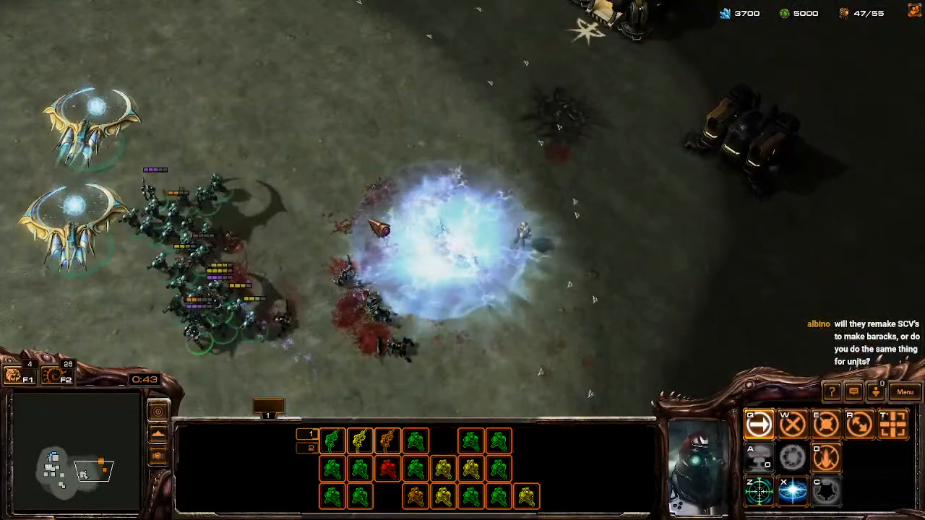
Retreat the army south-west with one more attack on the pursuing Marines
right_click(7, 253)
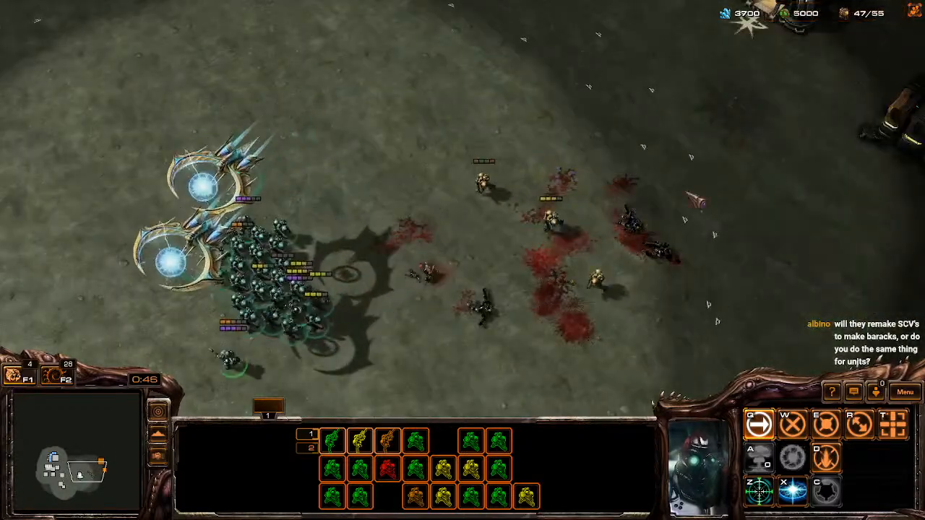
drag(687, 62, 795, 171)
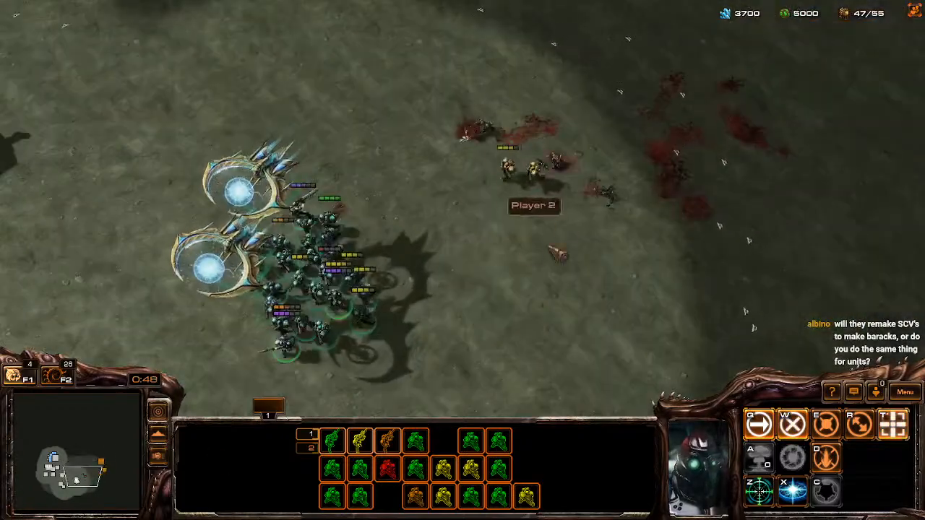
key(t)
click(497, 251)
right_click(179, 308)
Split off a small squad of Ghosts and Marines and advance it toward the destroyed Barracks
key(w)
drag(311, 346, 426, 278)
right_click(715, 110)
right_click(512, 123)
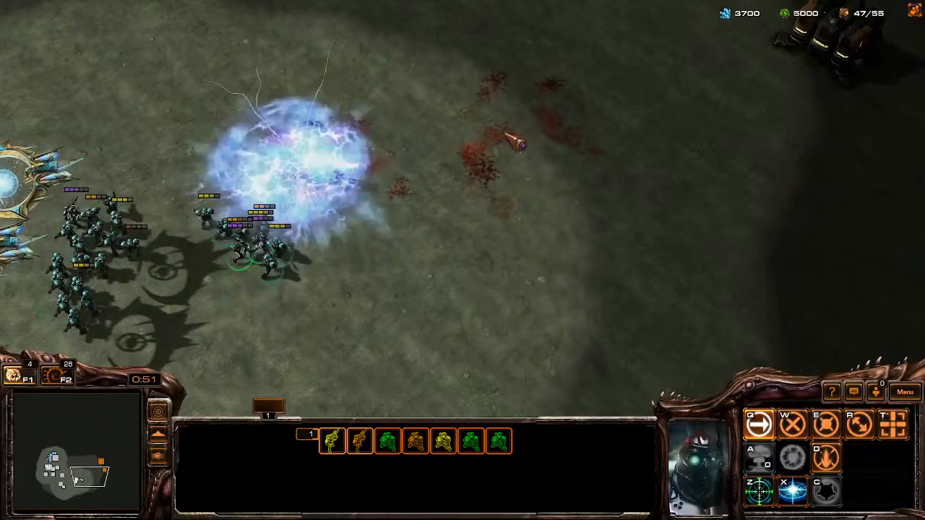
right_click(642, 166)
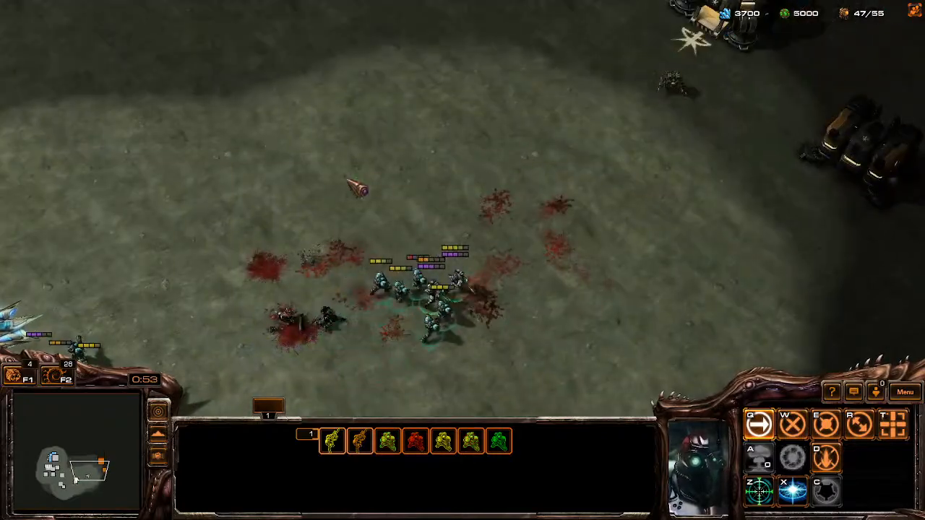
Pull the small squad back west and send it forward again toward the Barracks being rebuilt
click(676, 119)
drag(204, 64, 587, 337)
right_click(258, 90)
click(679, 230)
drag(289, 159, 531, 354)
right_click(202, 243)
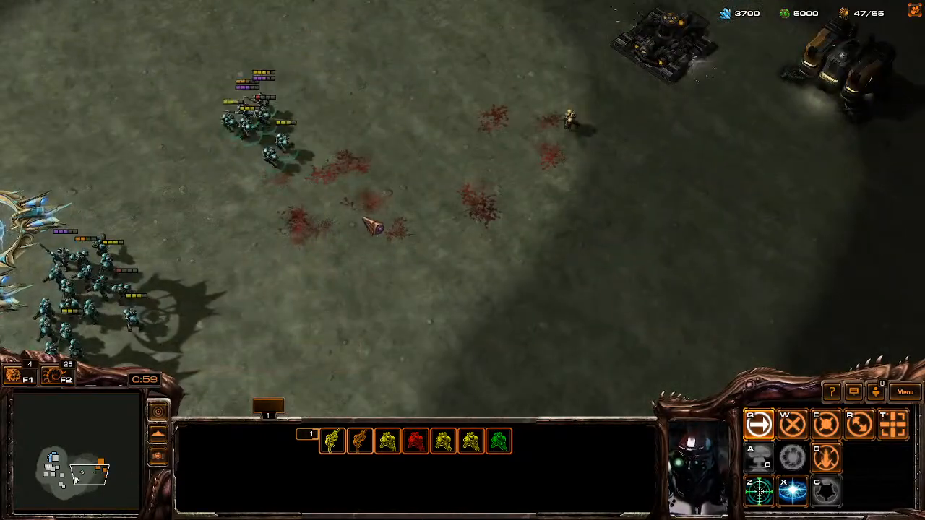
right_click(544, 193)
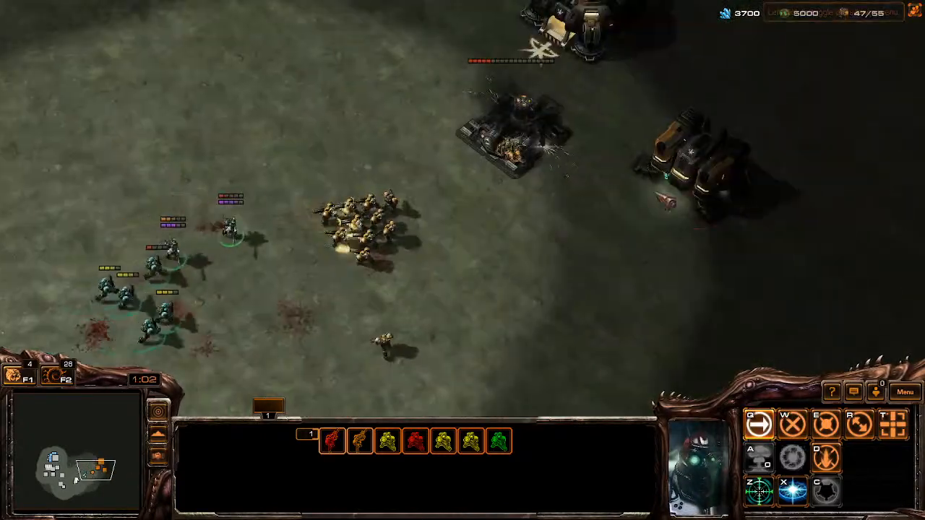
Attack the Marines guarding the Barracks under reconstruction, and return from the test to the map editor
key(t)
click(541, 249)
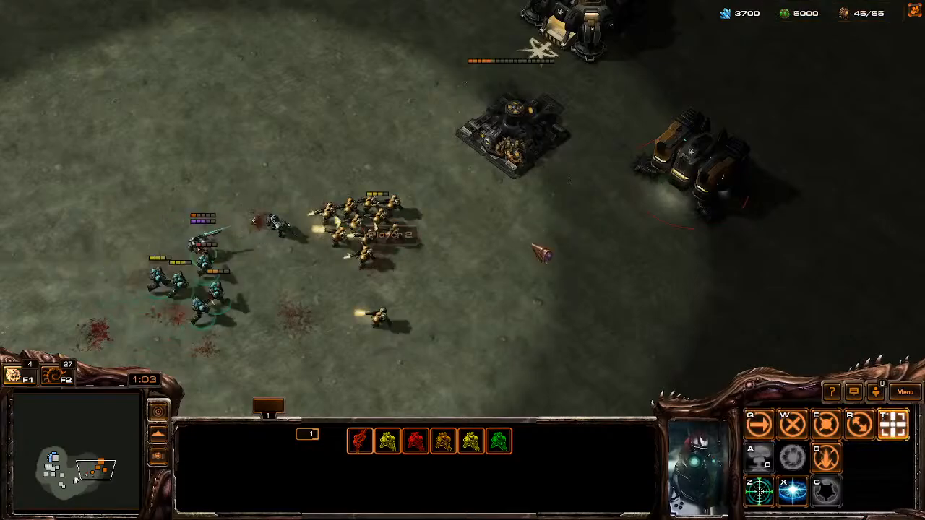
click(83, 478)
drag(159, 116, 477, 346)
key(t)
click(738, 232)
key(alt+Tab)
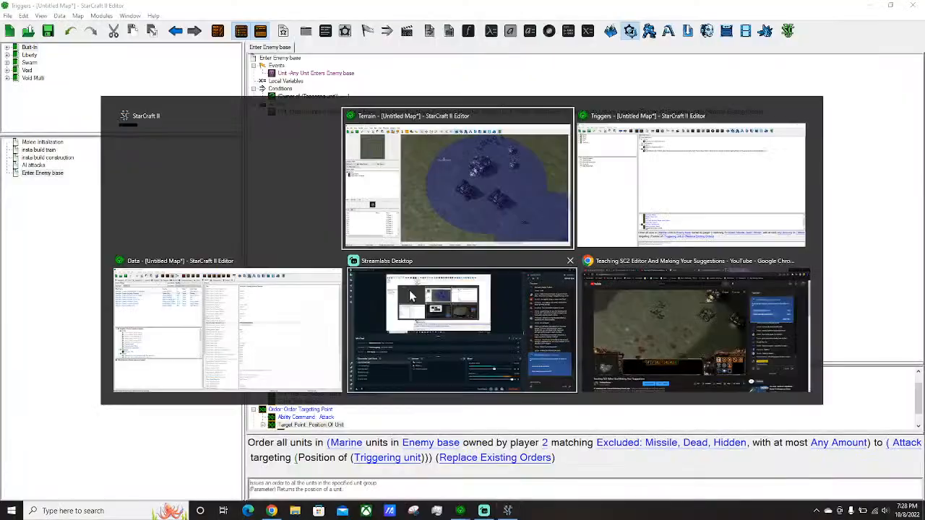
Set the AI rebuild count of the seven Player 2 SCVs to Always for difficulties Very Easy through Hard
scroll(511, 229, down, 3)
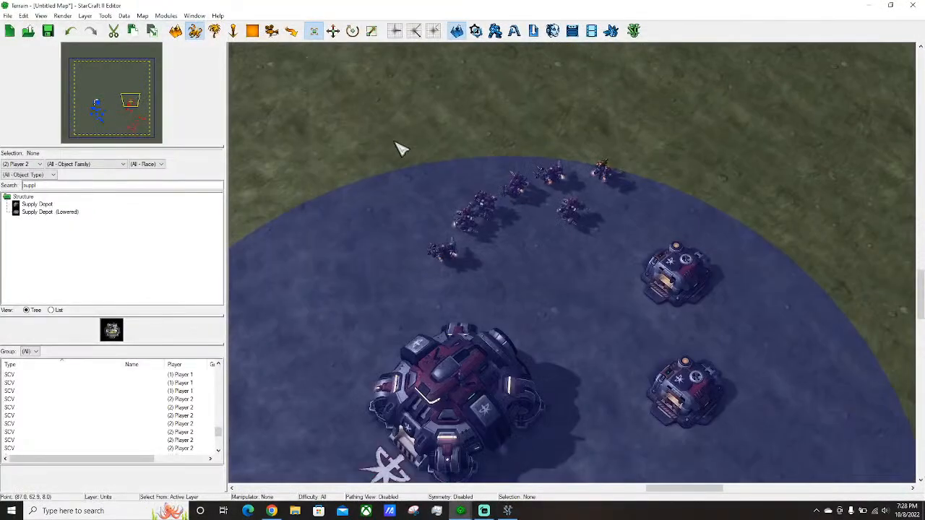
drag(377, 136, 654, 301)
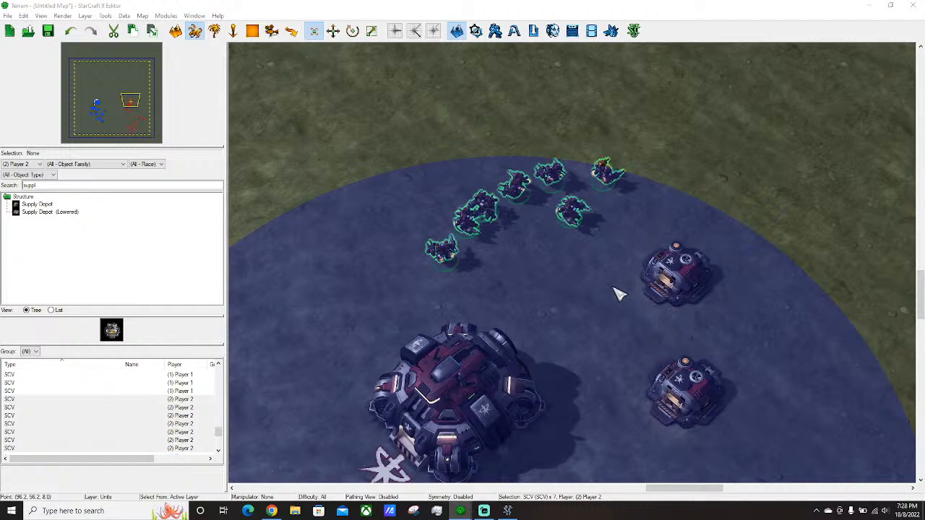
key(Return)
click(217, 181)
click(202, 197)
click(206, 192)
click(206, 202)
click(205, 203)
click(204, 193)
click(205, 193)
click(206, 207)
click(205, 203)
click(196, 217)
click(206, 214)
click(198, 229)
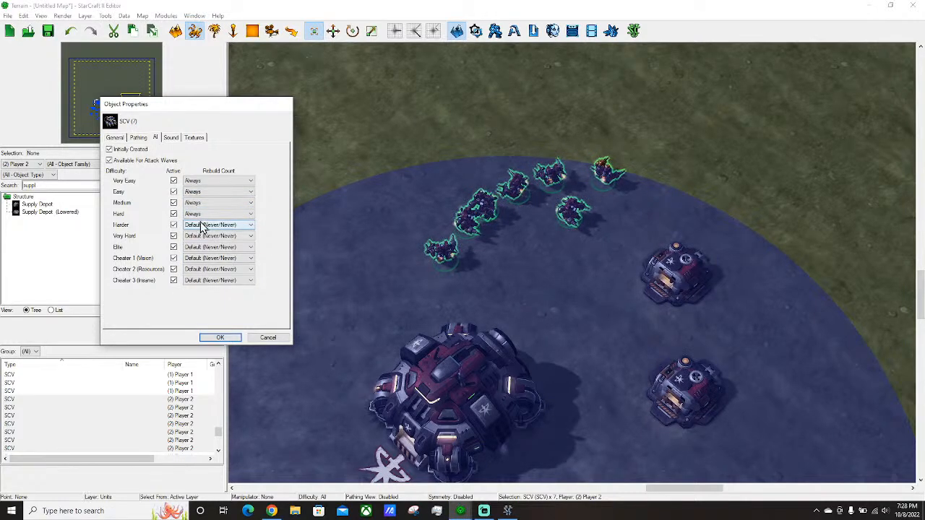
click(218, 338)
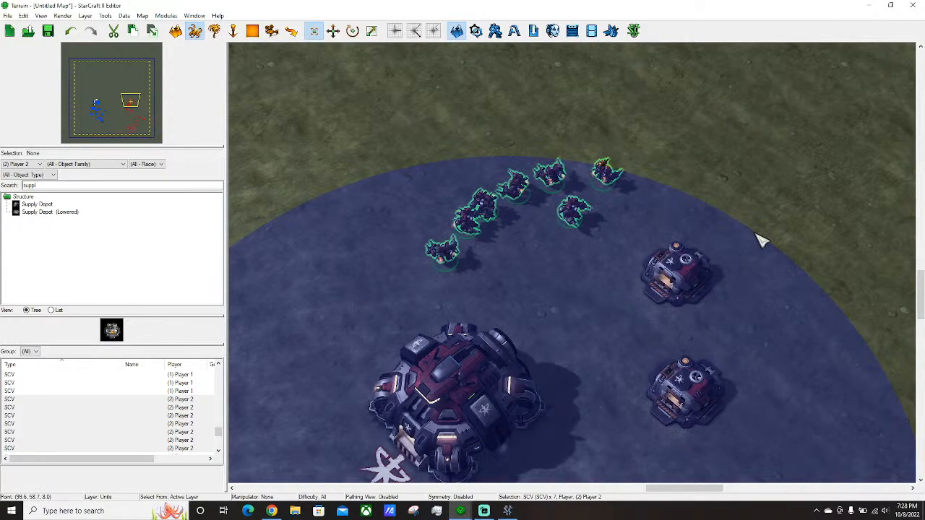
Create a new trigger named "CC destroyed" after the Enter Enemy base trigger
scroll(755, 235, down, 5)
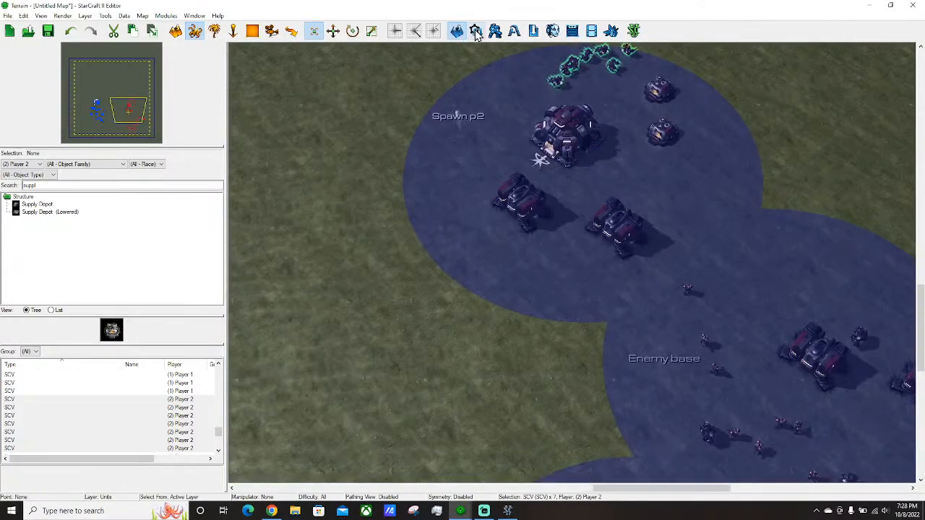
click(475, 32)
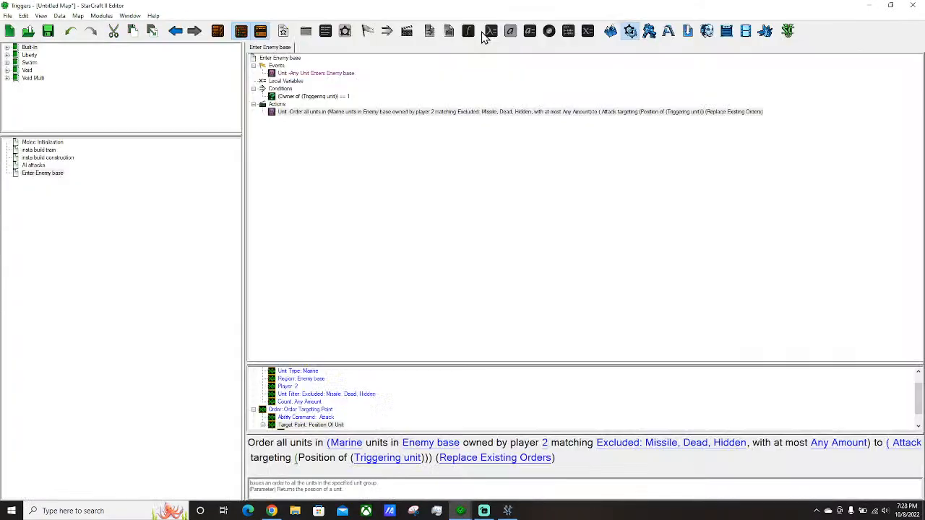
right_click(40, 175)
mouse_move(84, 430)
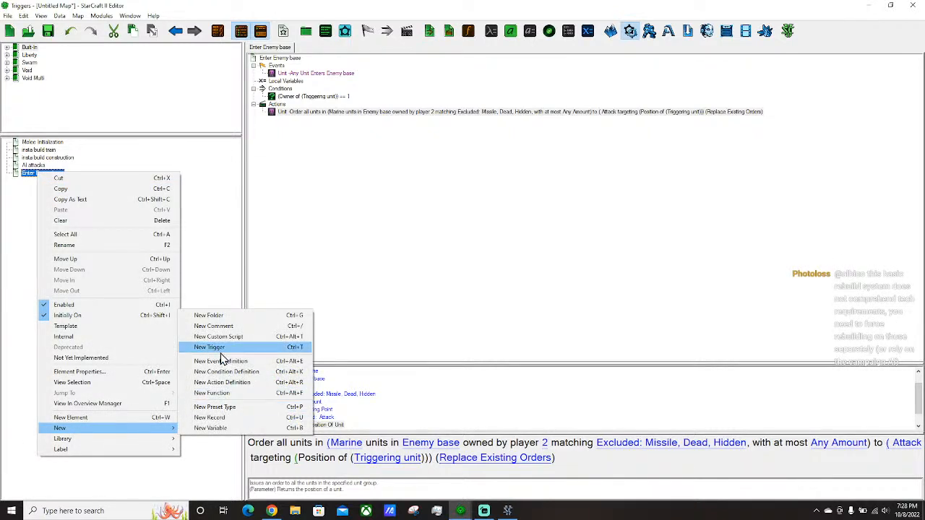
click(219, 349)
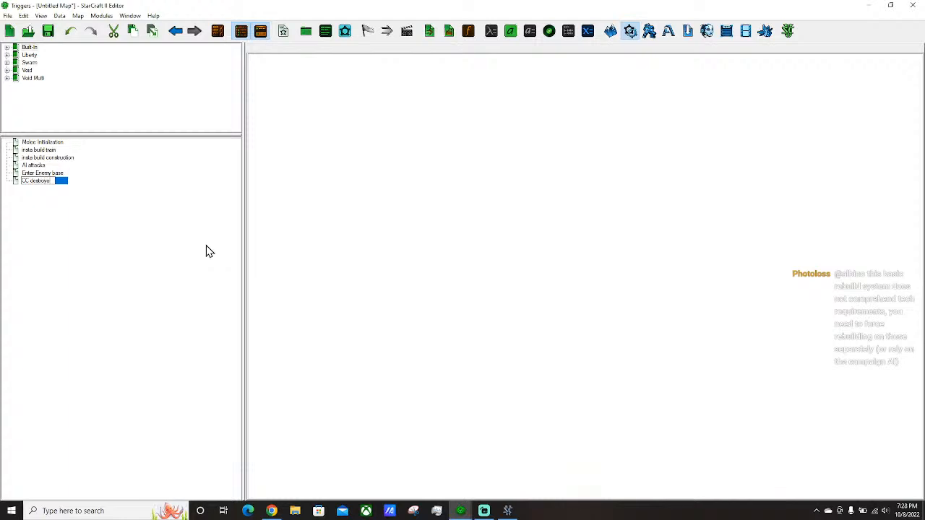
text(CC destroyed)
key(Return)
Add an Activate/Deactivate Bullies In Region action to the CC destroyed trigger
right_click(274, 93)
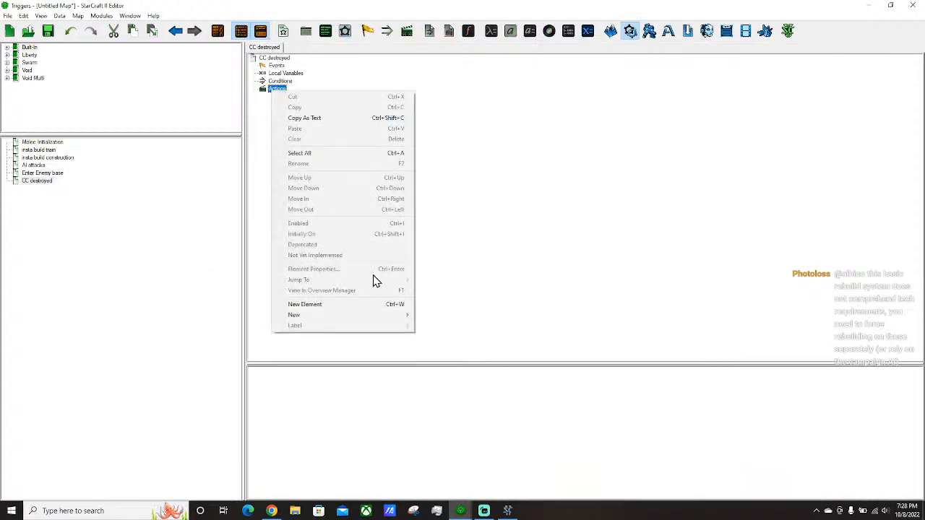
mouse_move(342, 316)
click(453, 352)
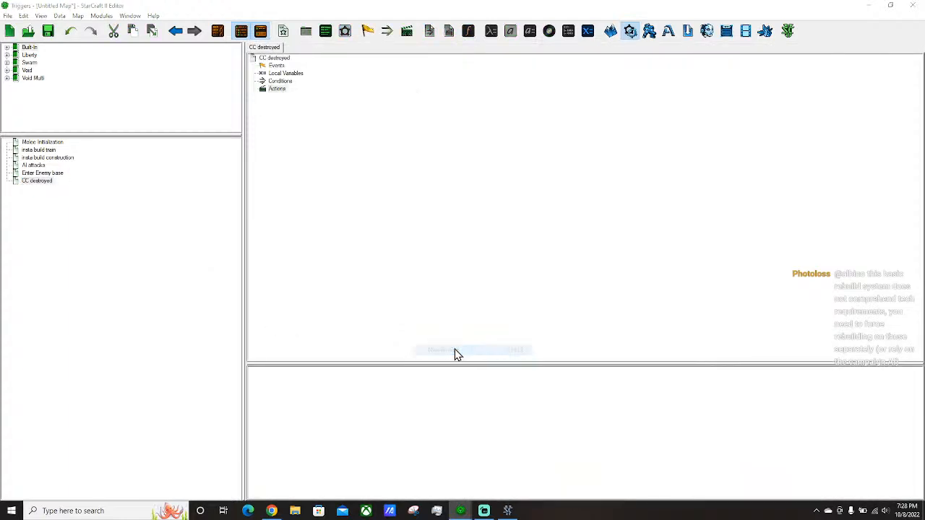
click(521, 231)
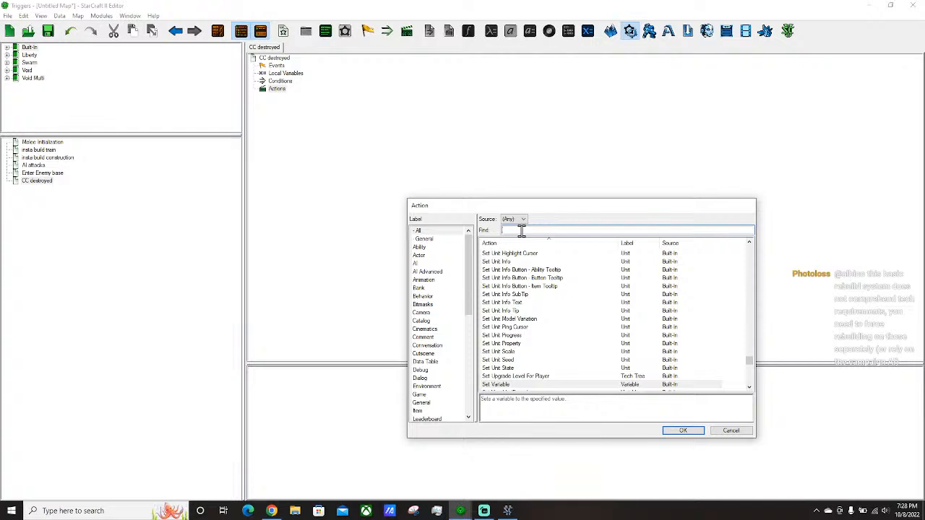
text(activat)
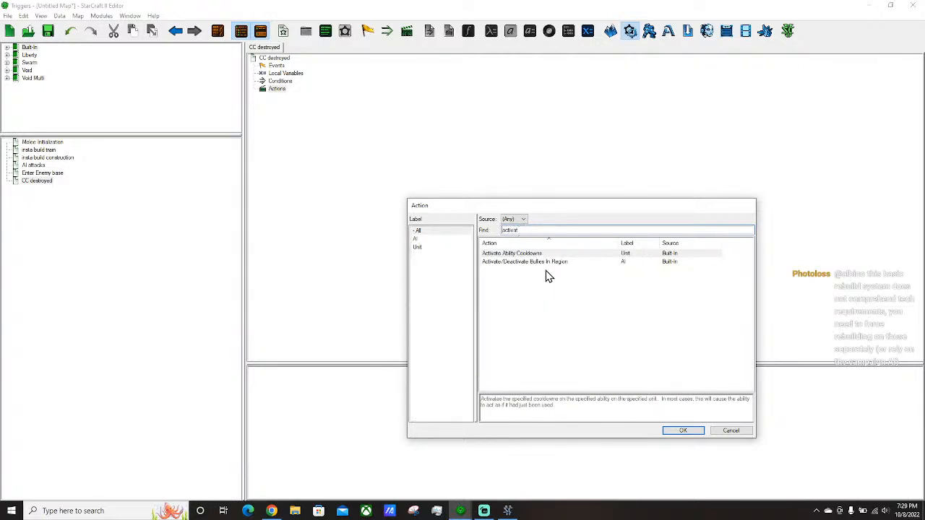
double_click(538, 262)
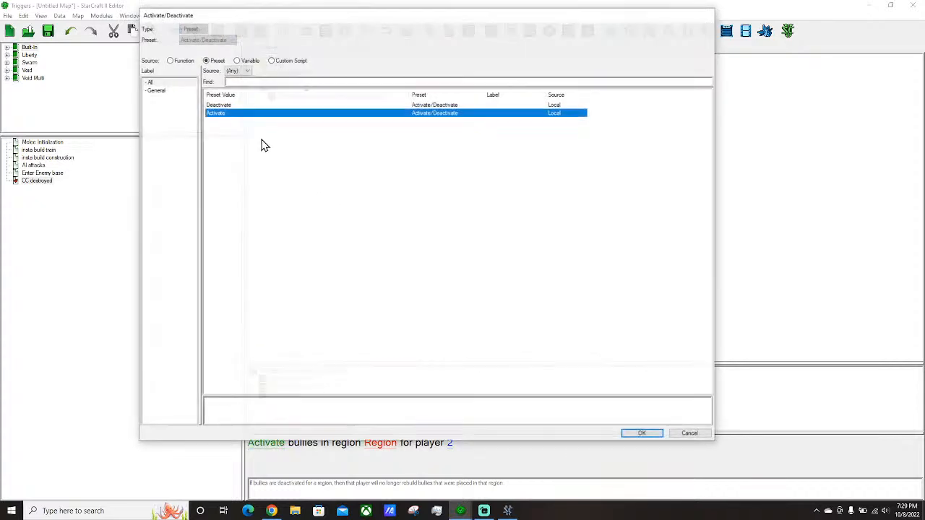
Configure the bullies action to Deactivate in the Enemy base region for player 2
double_click(223, 105)
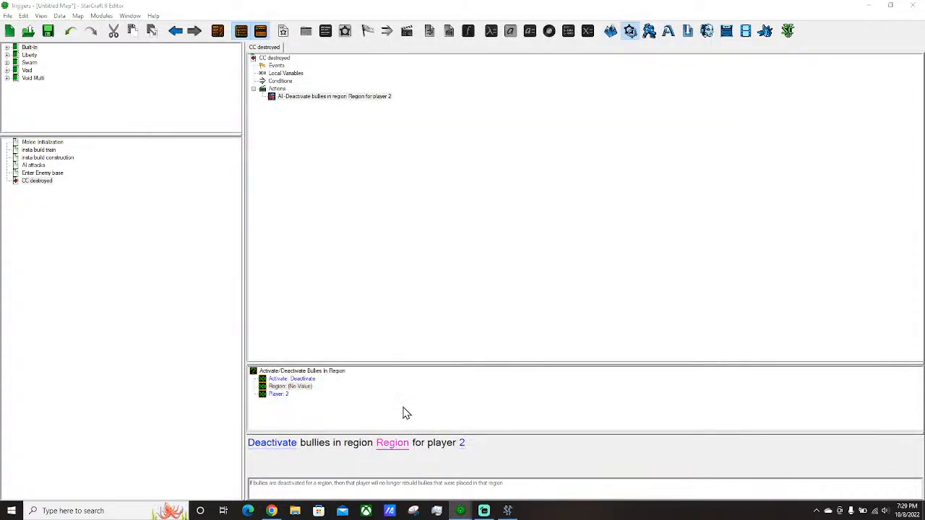
click(392, 443)
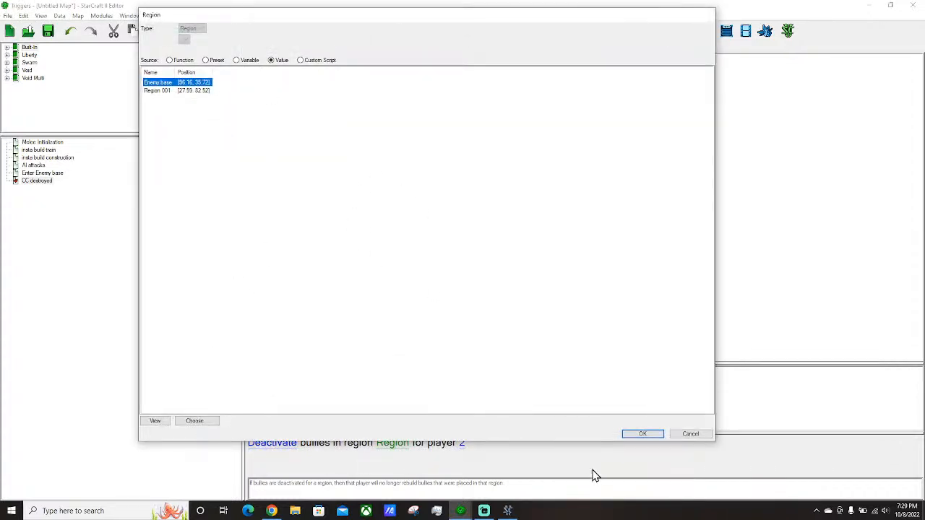
click(640, 434)
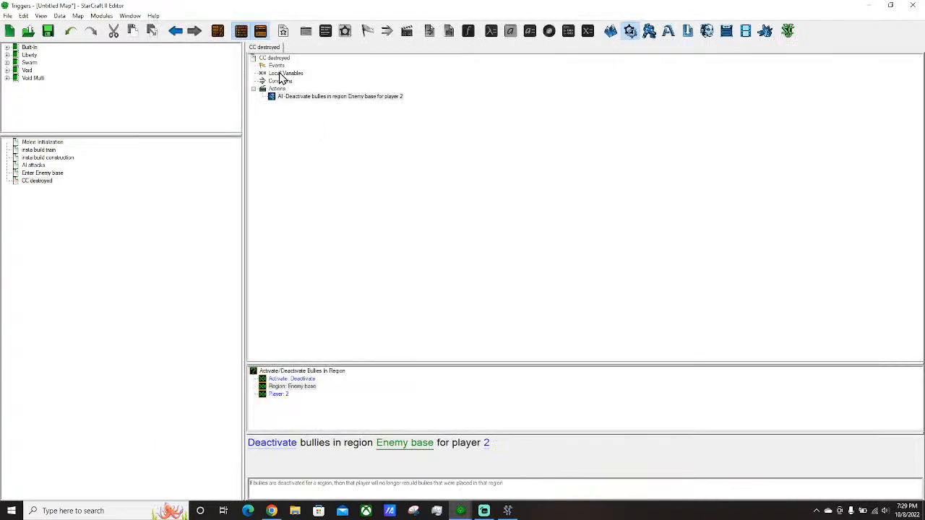
Add a Unit Dies event to the CC destroyed trigger
double_click(269, 65)
click(519, 230)
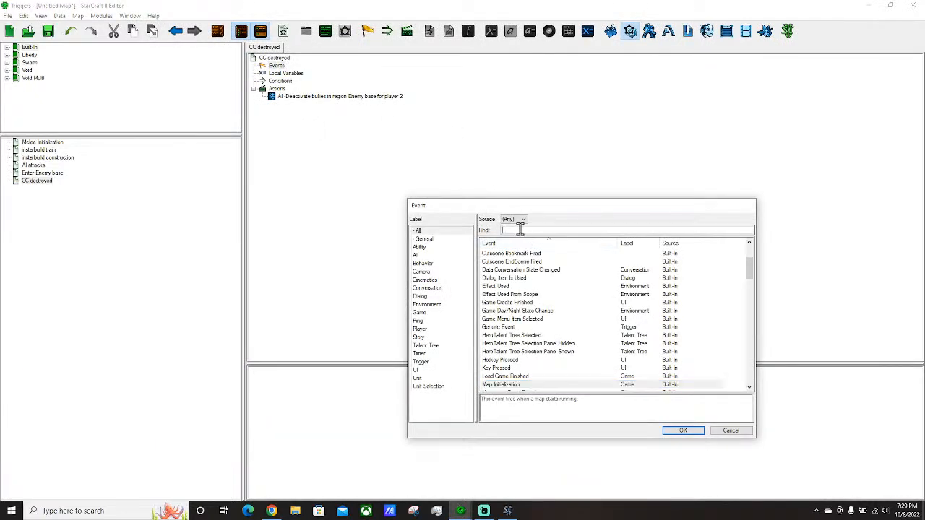
text(unit dies)
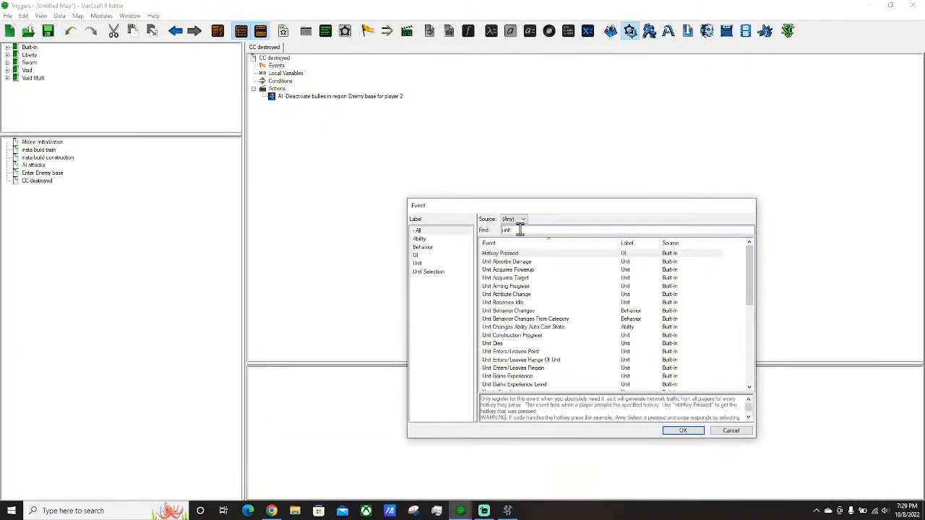
key(Return)
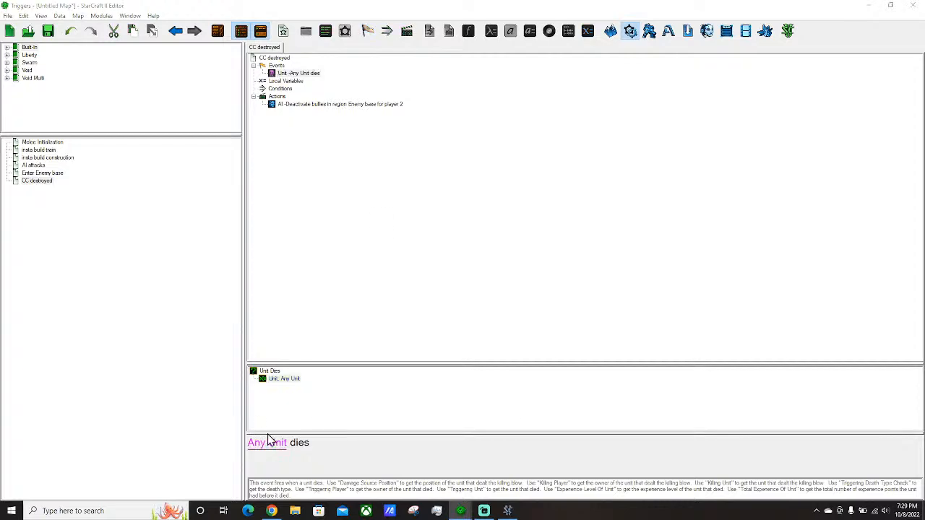
Set the dying unit in the event to Player 2's Command Center, picked from the map
click(264, 443)
click(283, 60)
click(204, 420)
click(462, 198)
key(q)
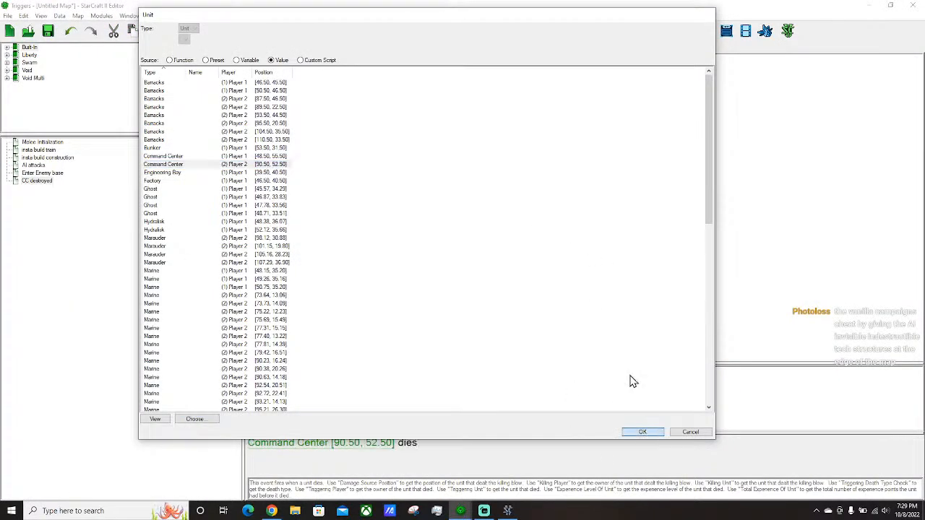
click(643, 432)
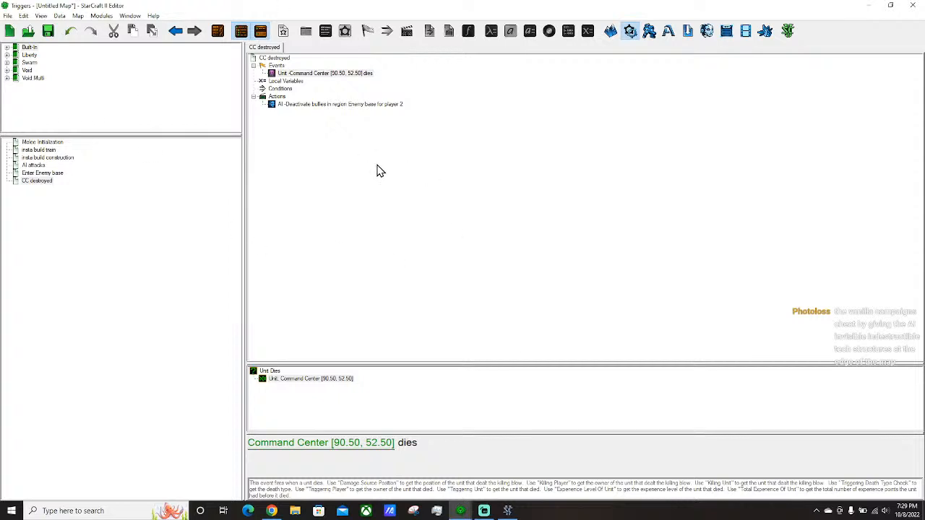
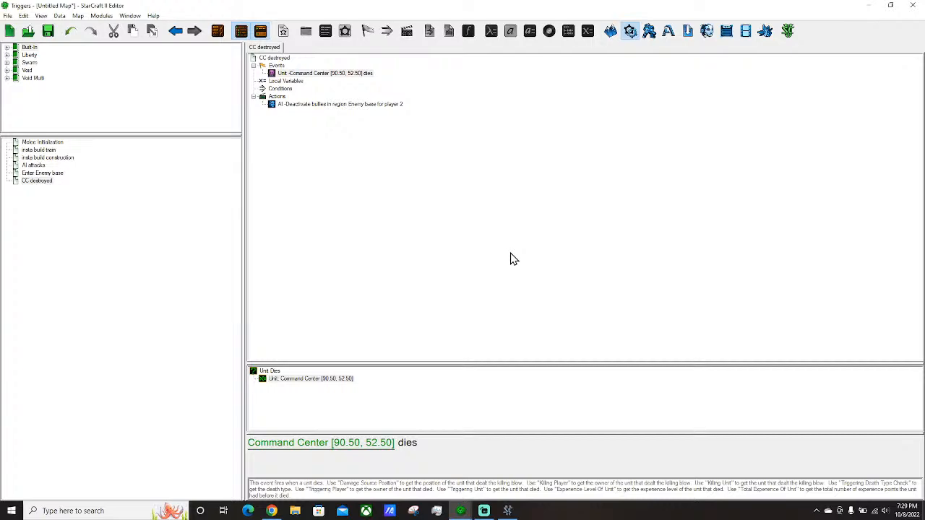
Inspect player 2's command center, supply depots and units across the Enemy base region in the terrain view
click(627, 31)
scroll(629, 207, up, 3)
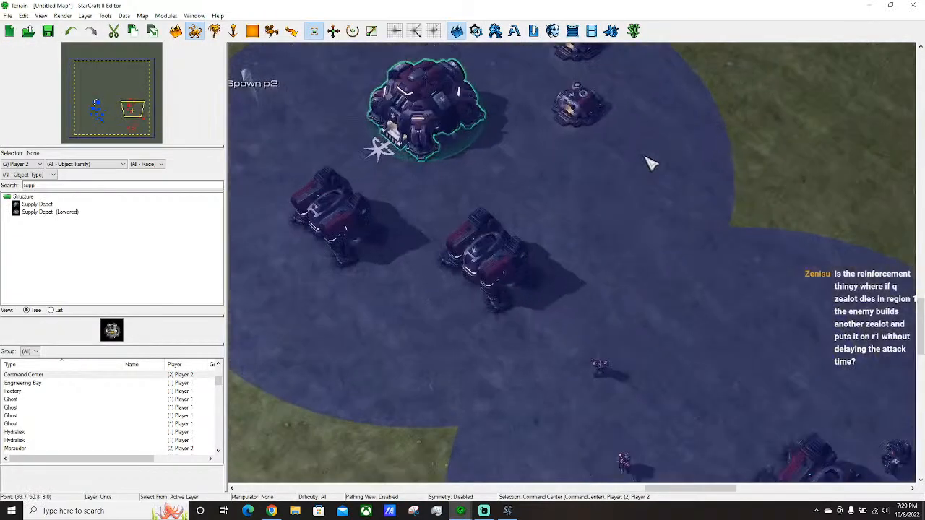
drag(640, 106, 500, 255)
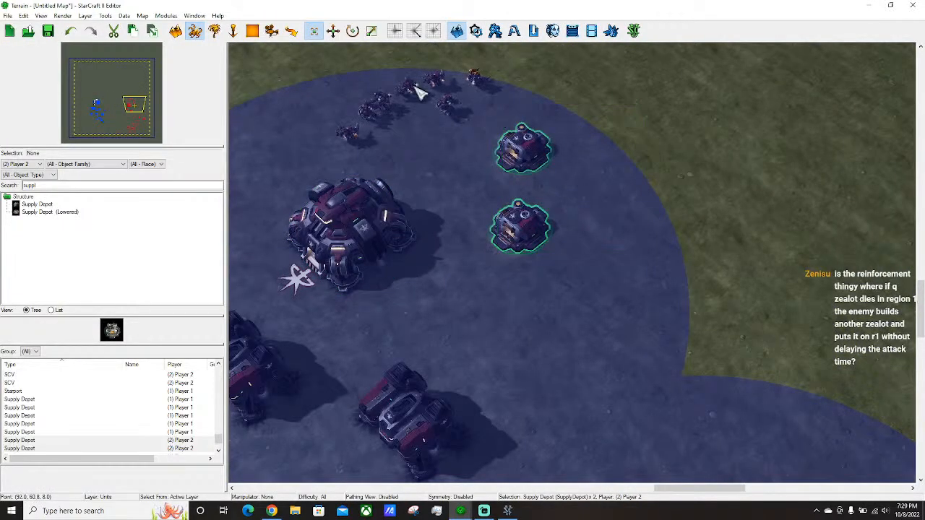
scroll(487, 252, down, 3)
right_drag(525, 384, 622, 193)
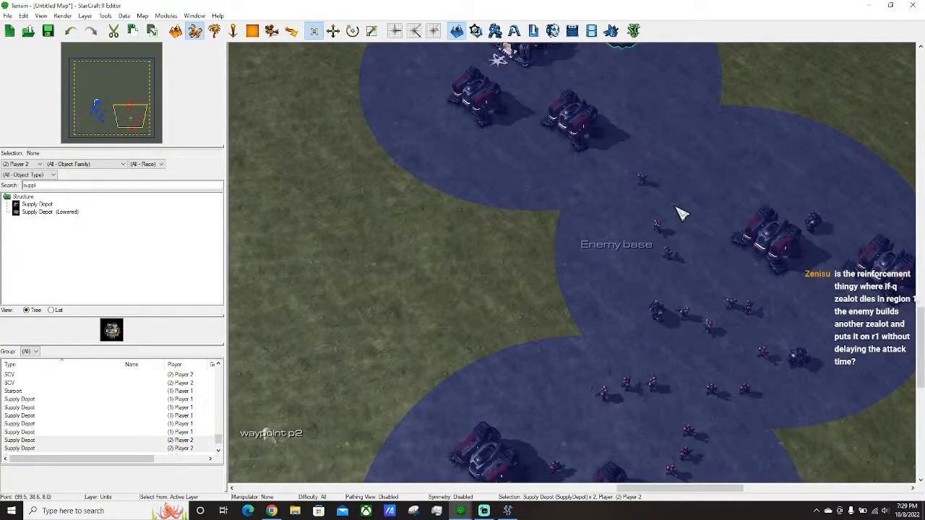
scroll(680, 215, down, 3)
right_drag(676, 144, 630, 251)
click(655, 180)
right_drag(655, 180, 622, 264)
right_drag(648, 149, 570, 257)
right_drag(584, 151, 584, 254)
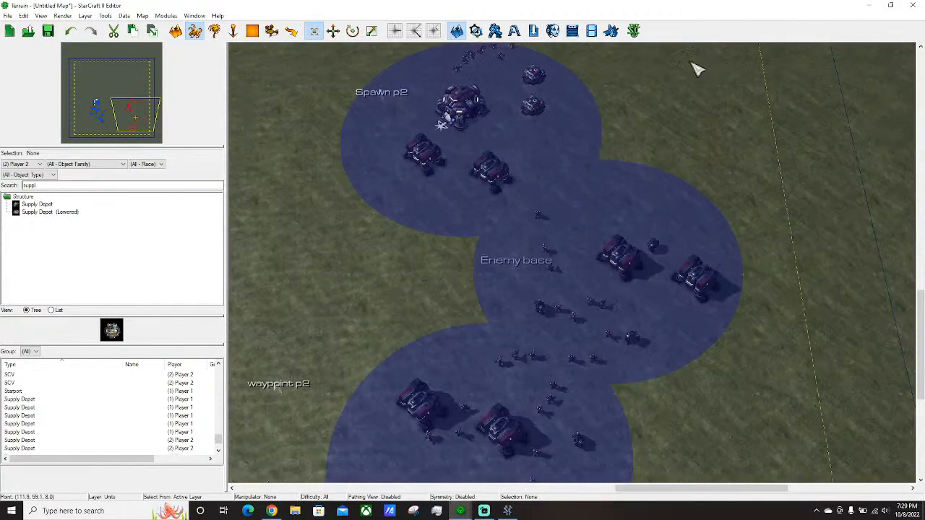
right_drag(602, 131, 581, 205)
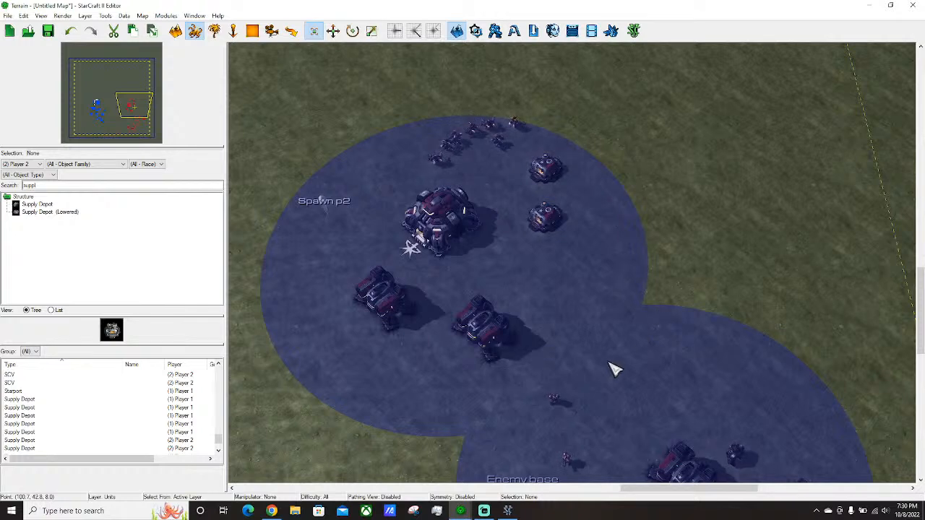
Inspect the player 2 barracks nearest the command center and the open ground beside the Enemy base region
right_drag(609, 363, 727, 261)
scroll(728, 262, up, 3)
drag(519, 127, 497, 128)
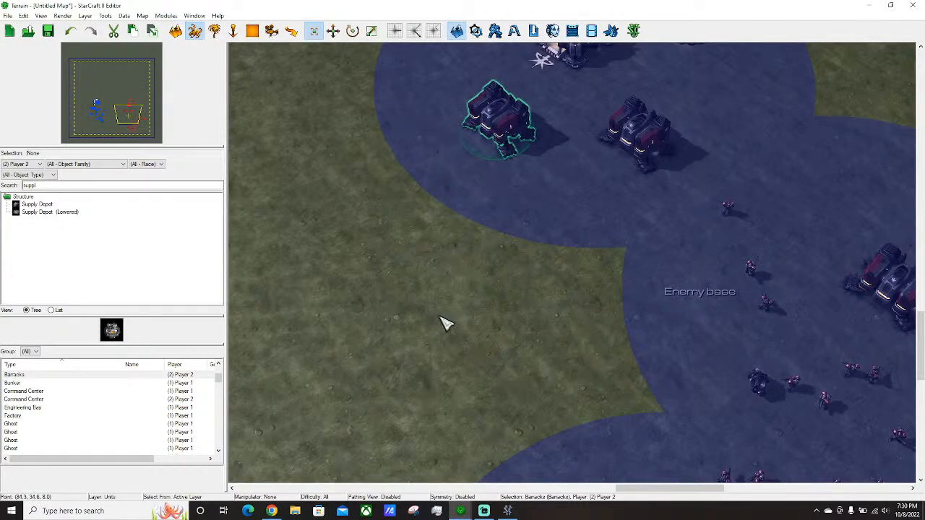
right_drag(432, 314, 469, 339)
click(584, 326)
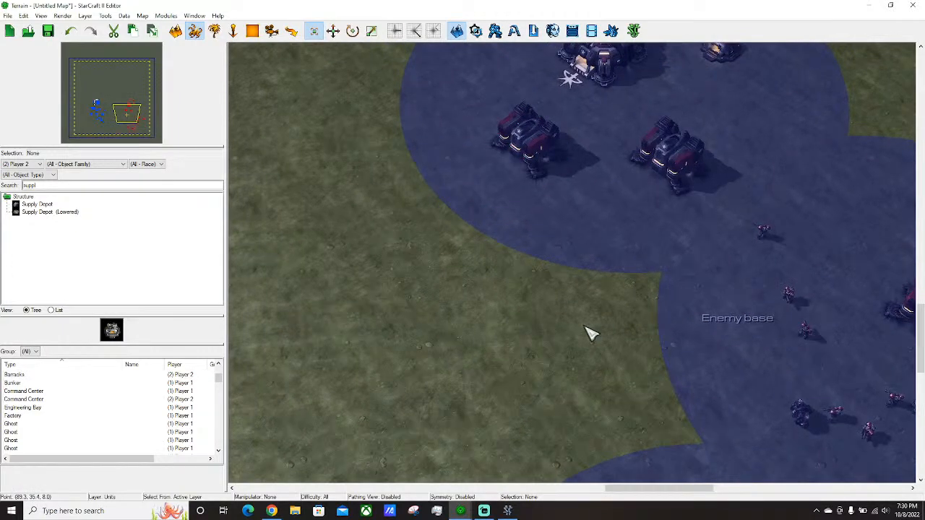
drag(529, 145, 536, 154)
right_drag(524, 188, 454, 131)
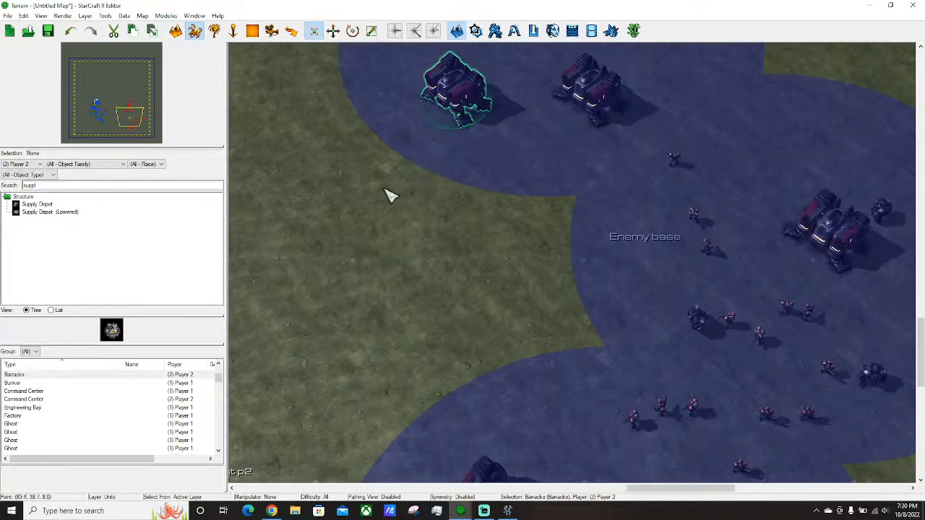
Find the Zealot unit and place one for player 2 on the open ground above waypoint p2
right_drag(390, 195, 528, 182)
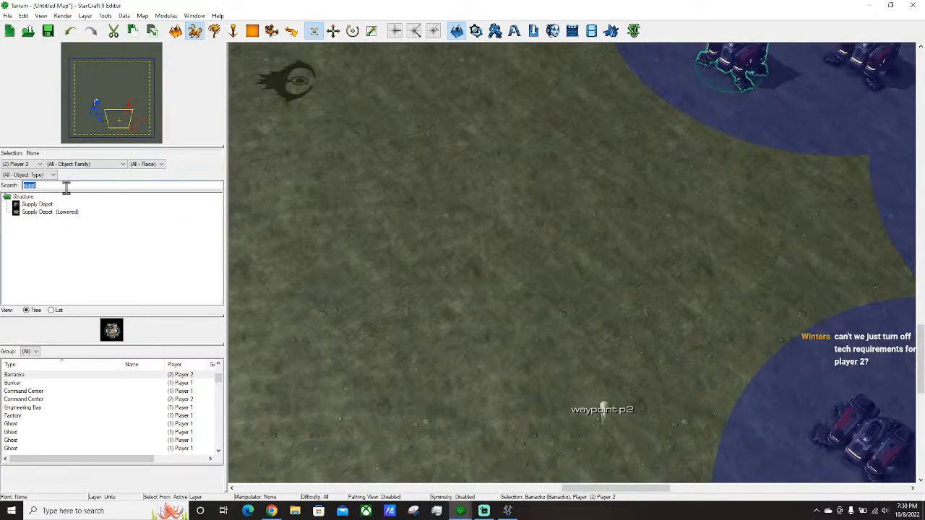
text(zea)
click(30, 206)
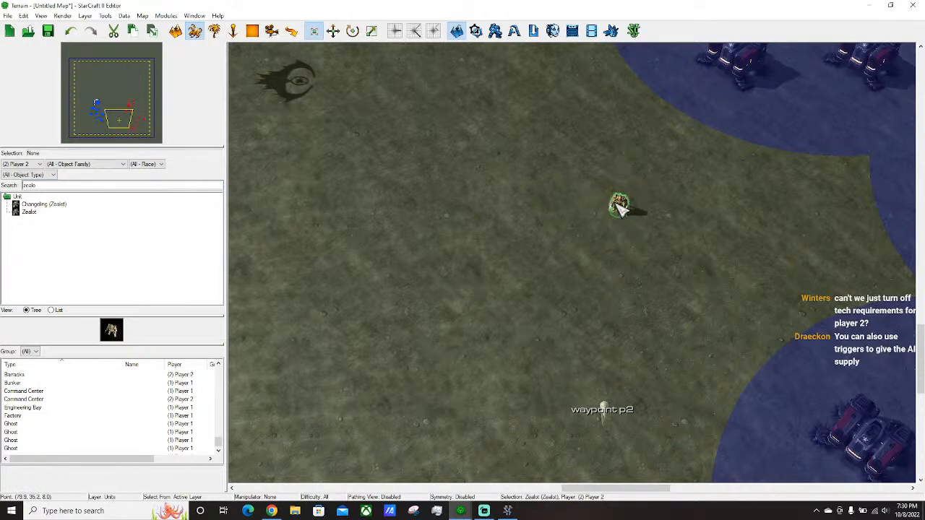
Examine the zealot's location between player 1's army and the Enemy base region
right_drag(390, 259, 504, 258)
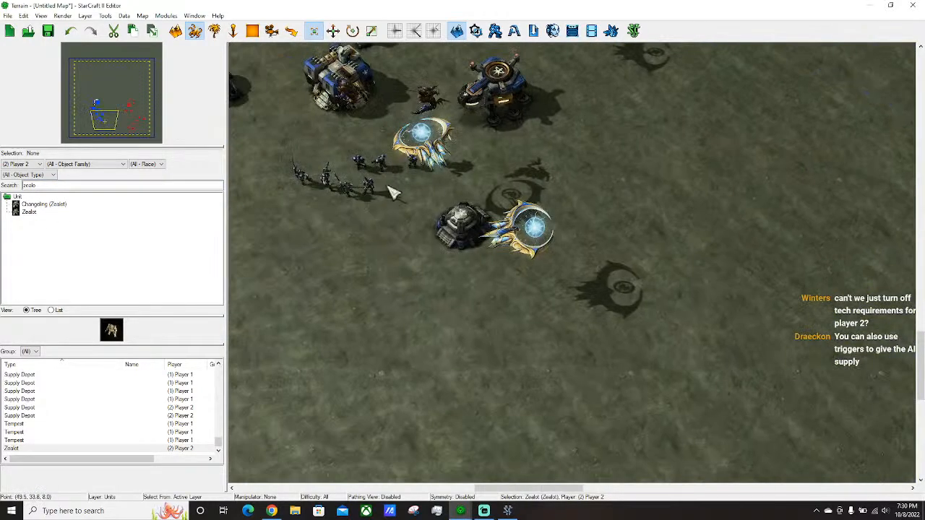
right_drag(603, 231, 701, 194)
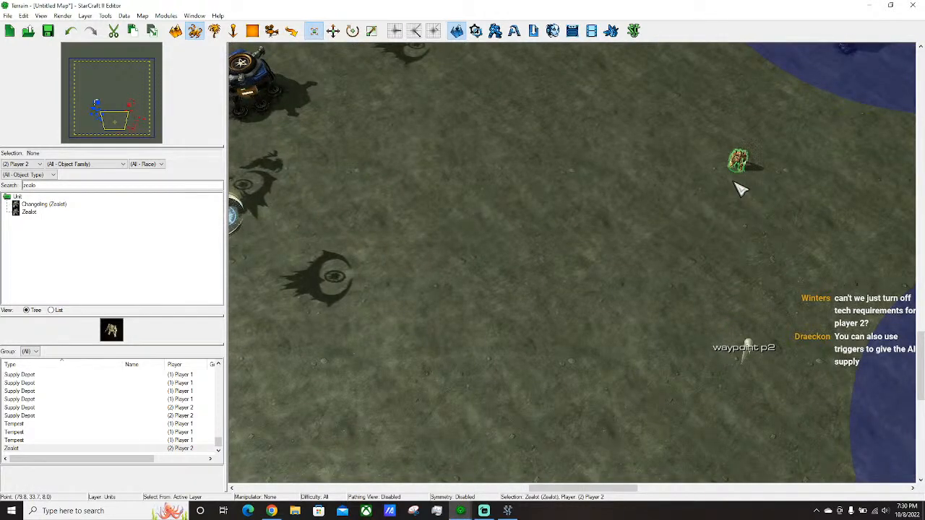
click(476, 30)
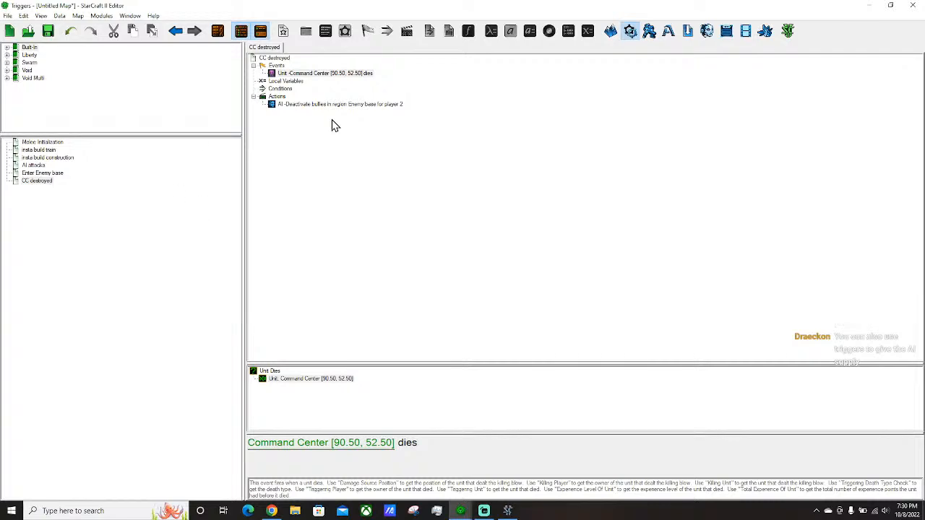
click(611, 30)
right_drag(661, 298, 595, 301)
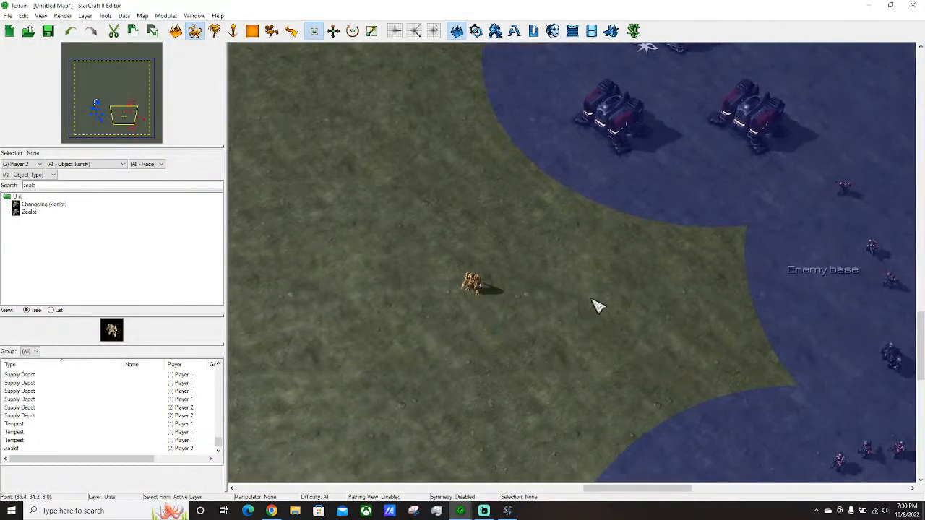
right_drag(725, 181, 579, 146)
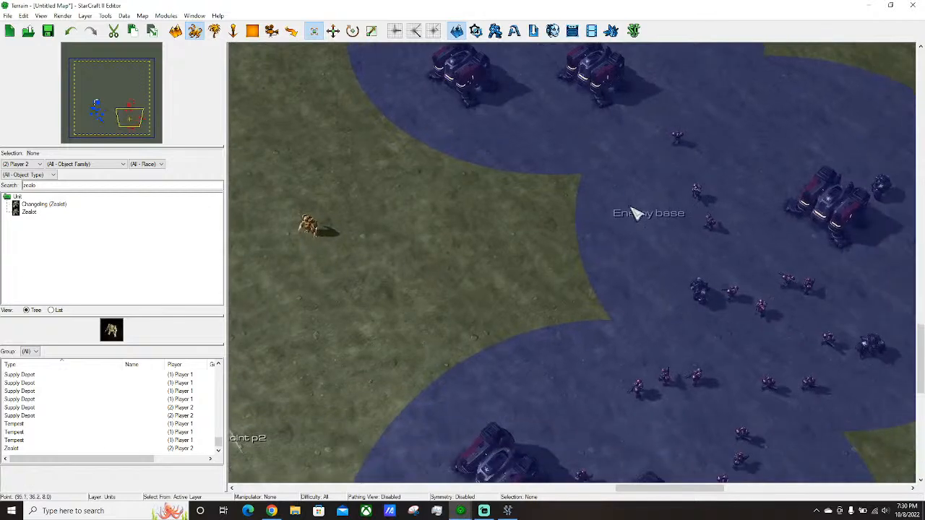
scroll(534, 182, down, 3)
right_drag(535, 182, 611, 259)
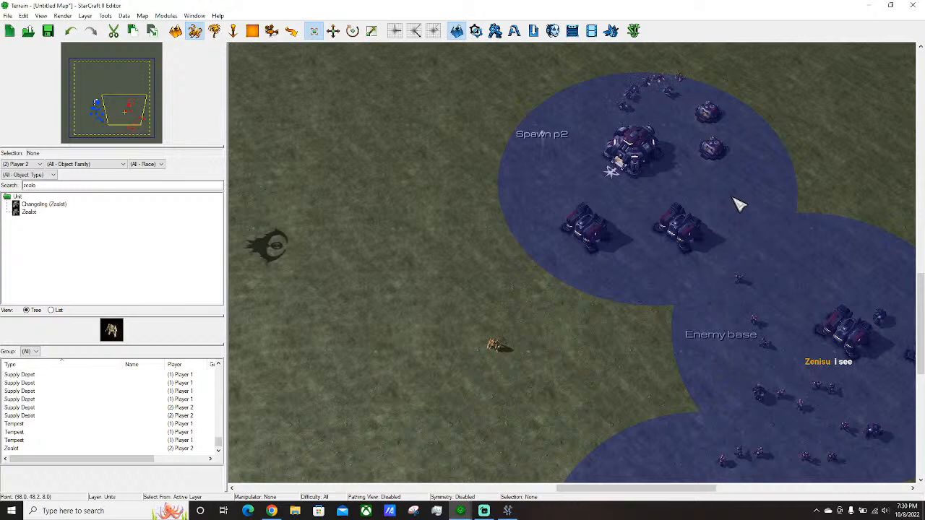
In the Melee Initialization trigger, base a new action on player 1's Vespene action with the Supplies Made property
click(474, 32)
click(32, 143)
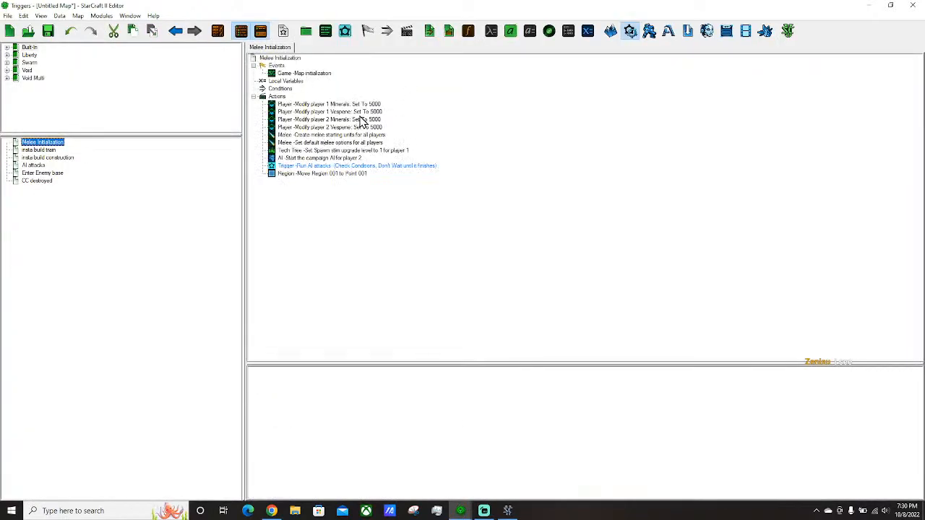
click(360, 113)
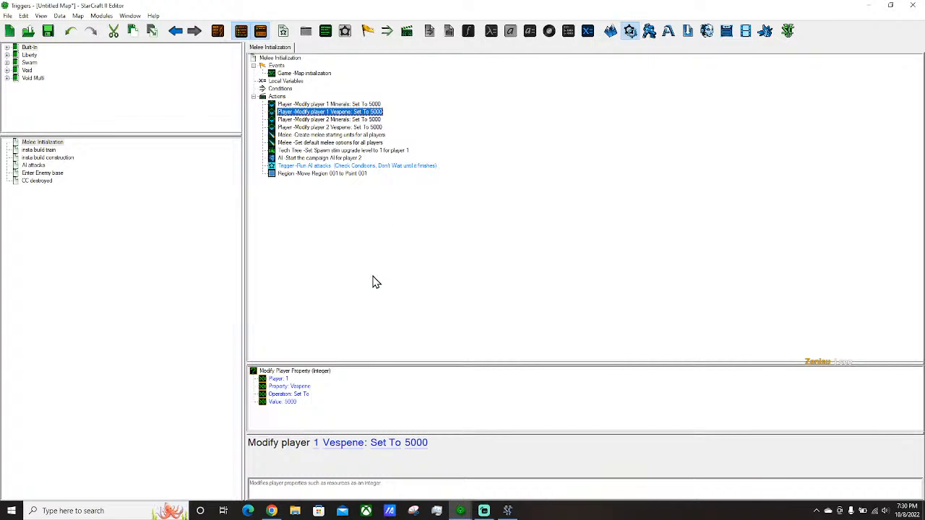
click(345, 443)
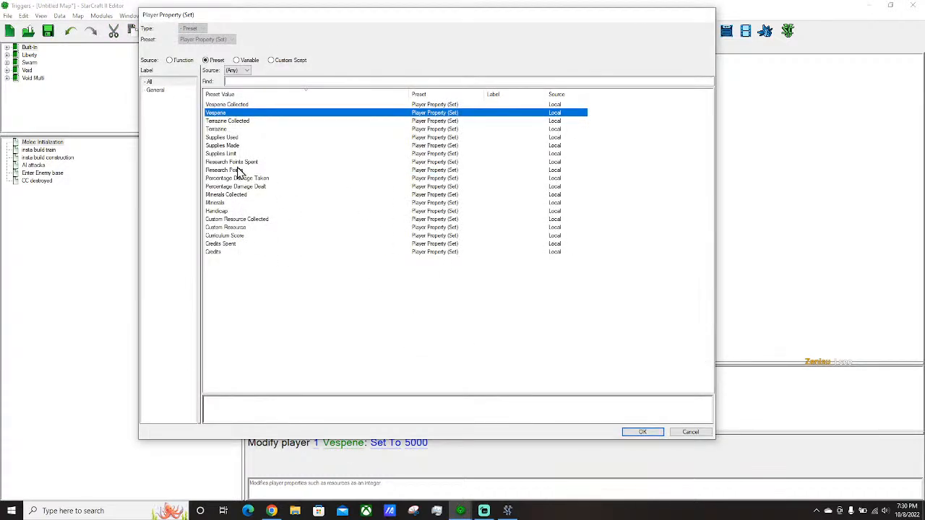
click(241, 147)
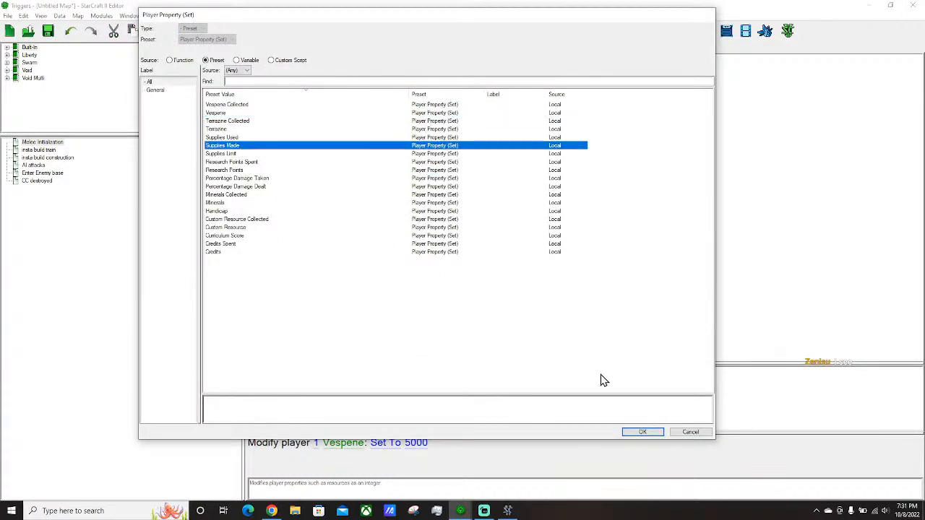
click(630, 433)
Duplicate player 1's Supplies Made action and change the copy's property to Supplies Limit
click(385, 121)
key(ctrl+c)
key(ctrl+v)
click(371, 450)
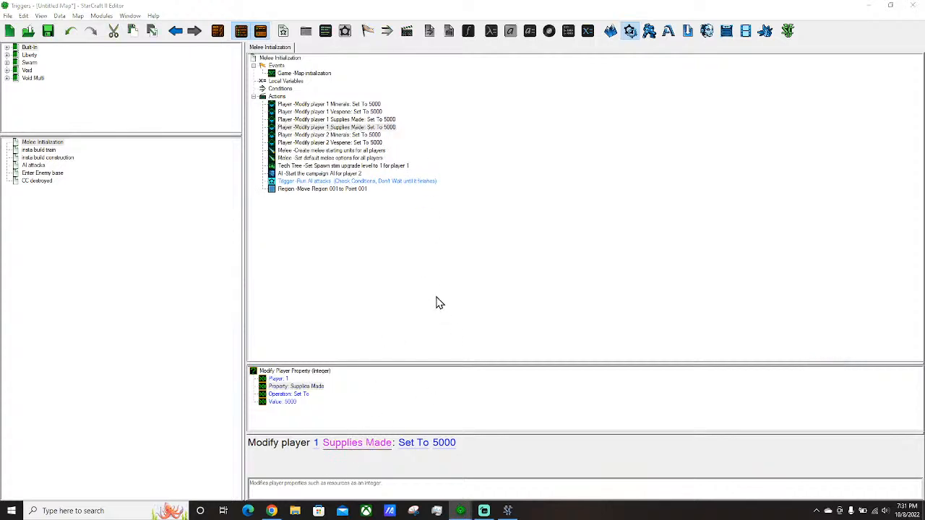
double_click(224, 153)
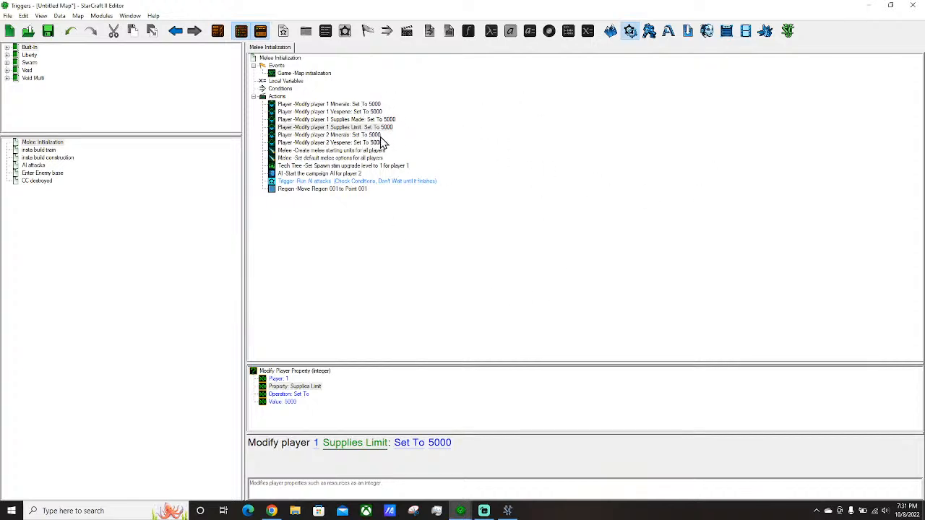
click(355, 120)
shift+click(355, 128)
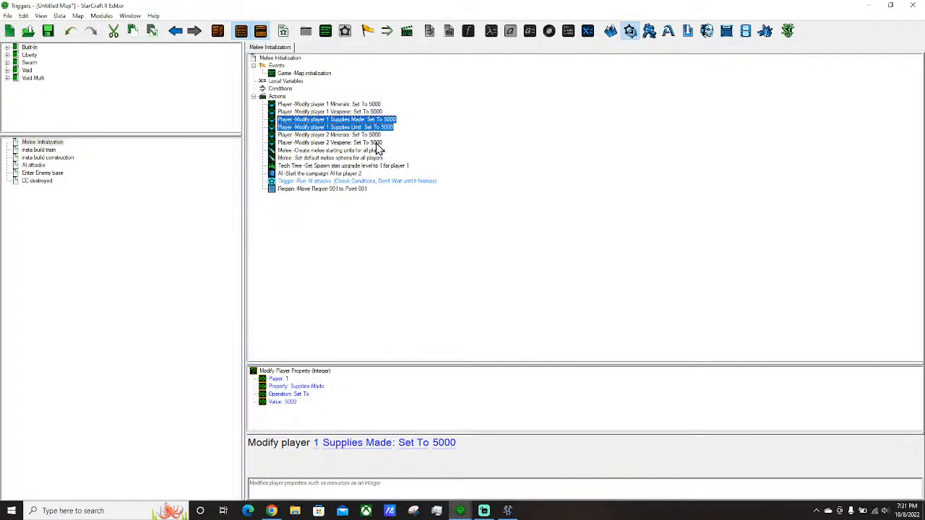
click(394, 129)
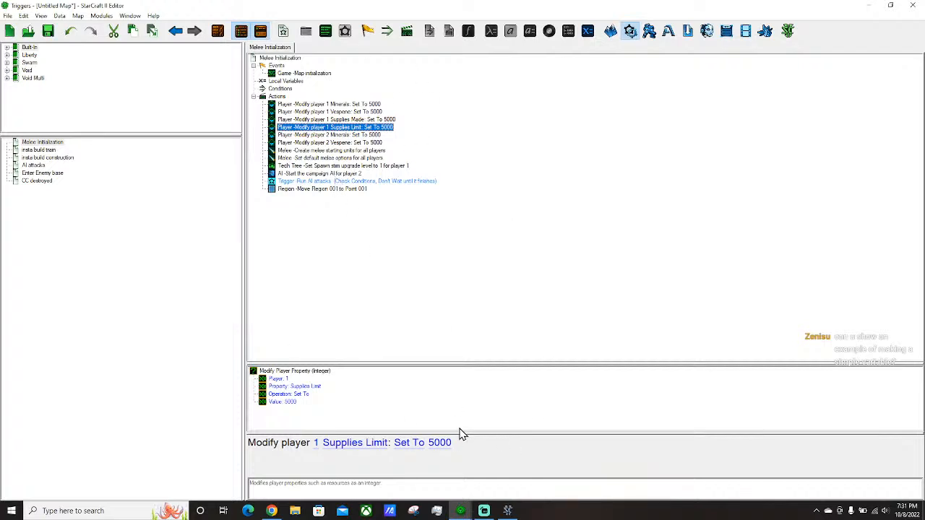
click(122, 234)
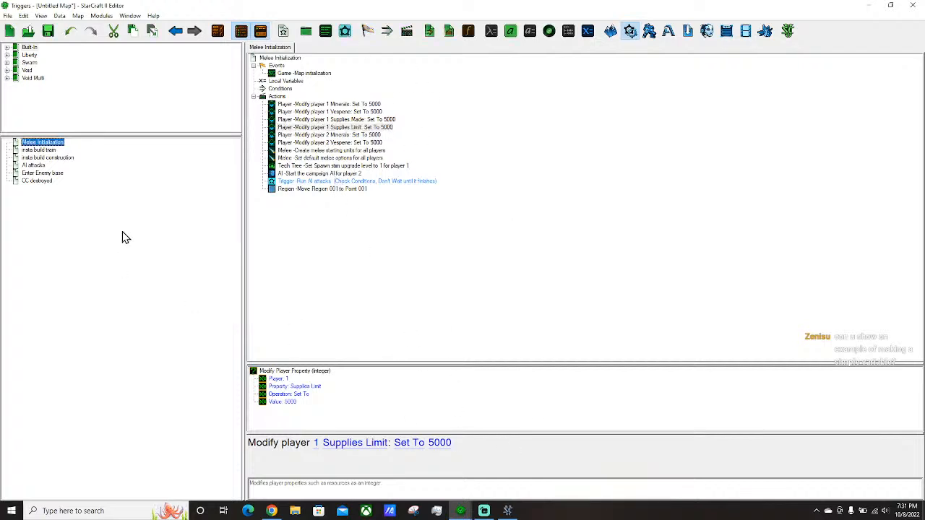
click(280, 89)
click(49, 158)
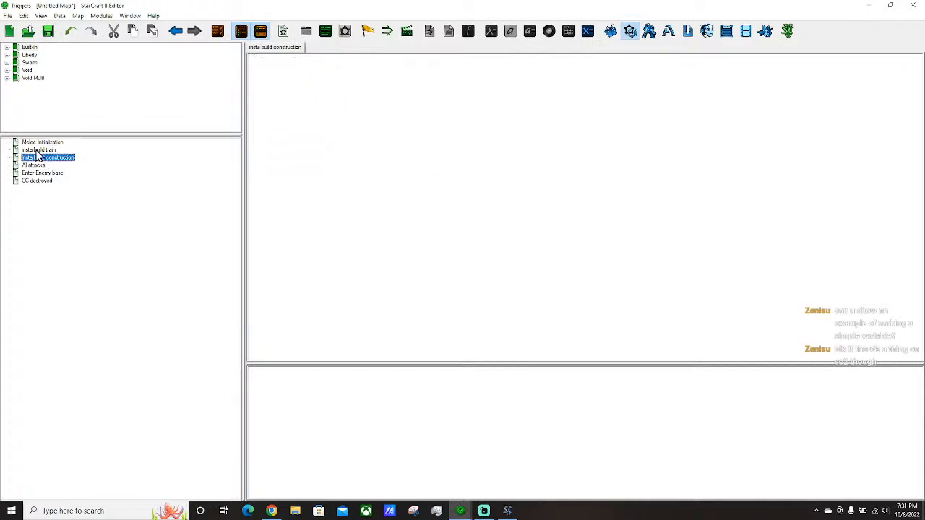
click(45, 180)
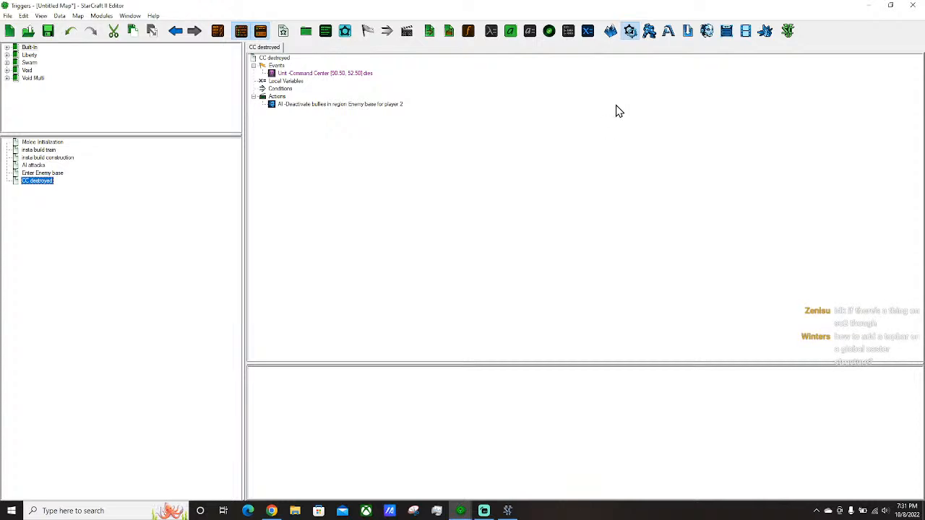
Create a new trigger after Enter Enemy base and name it "Knight a unit"
click(38, 173)
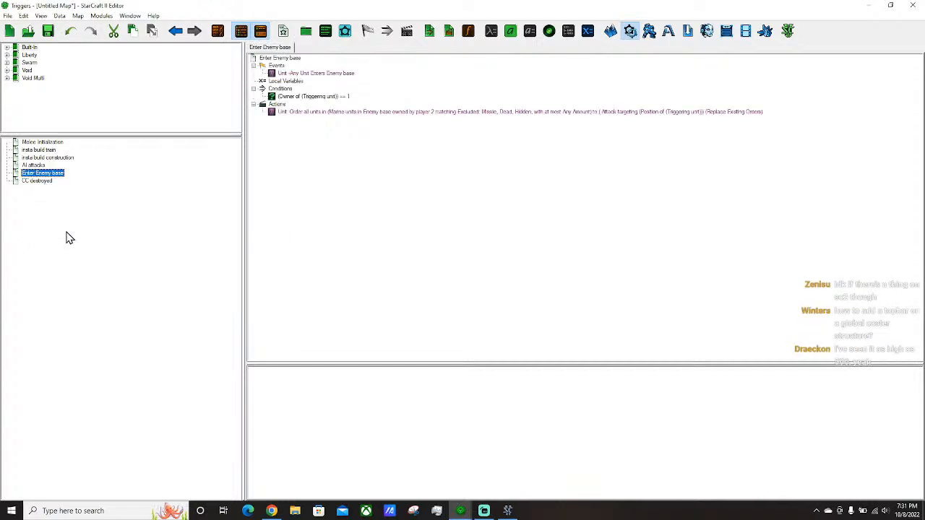
right_click(49, 195)
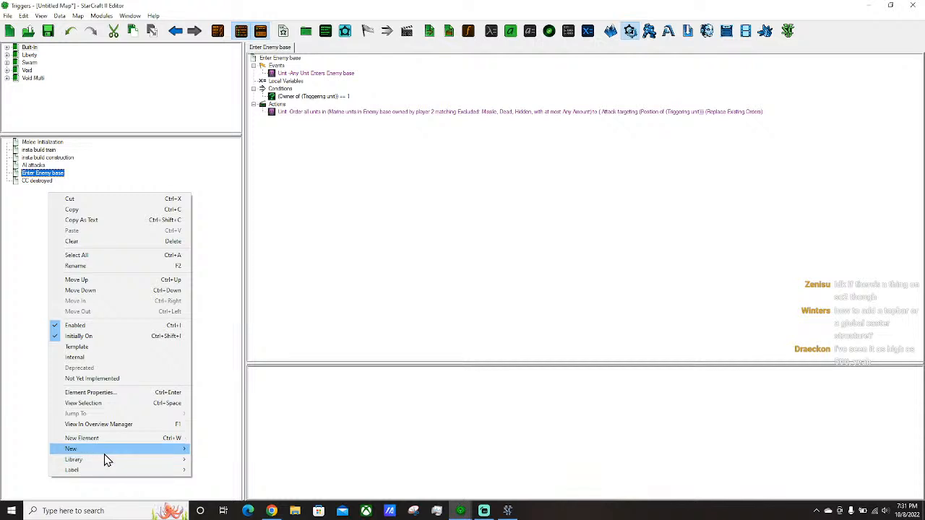
mouse_move(110, 450)
click(216, 369)
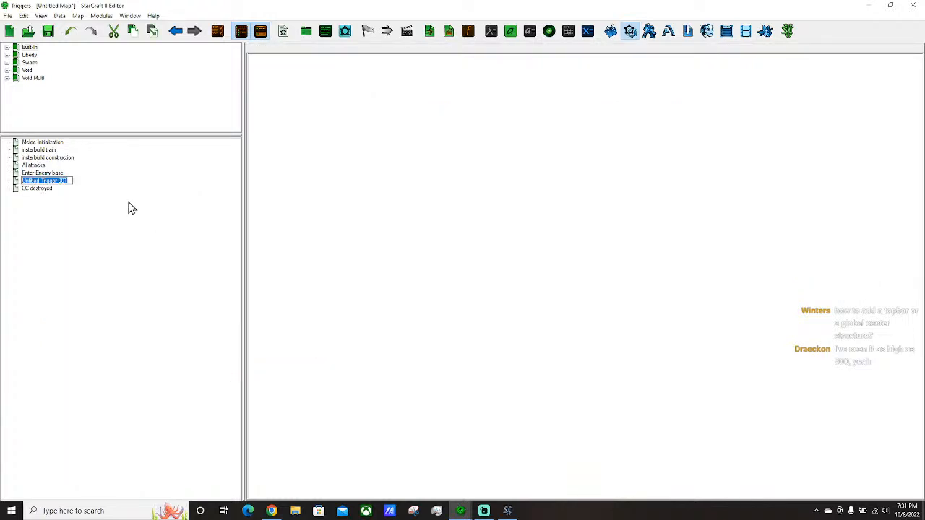
text(K)
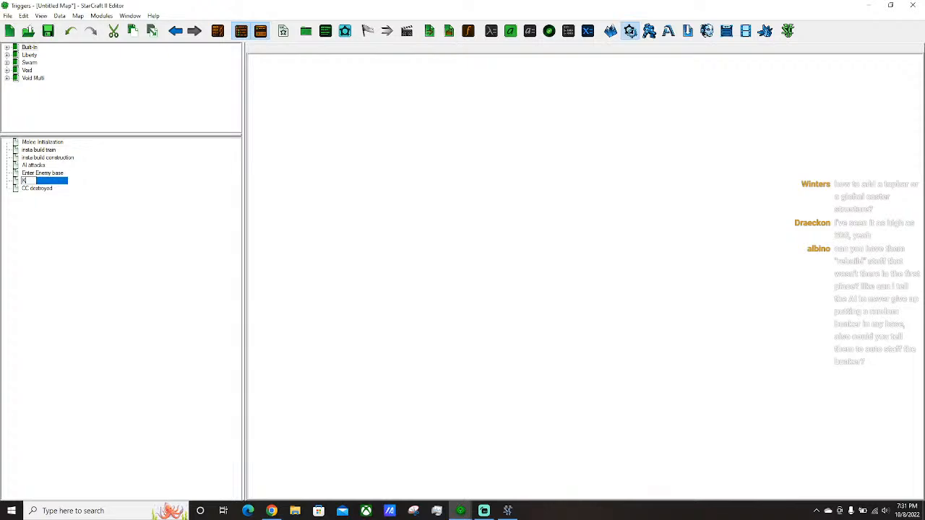
text(night a unit)
key(Return)
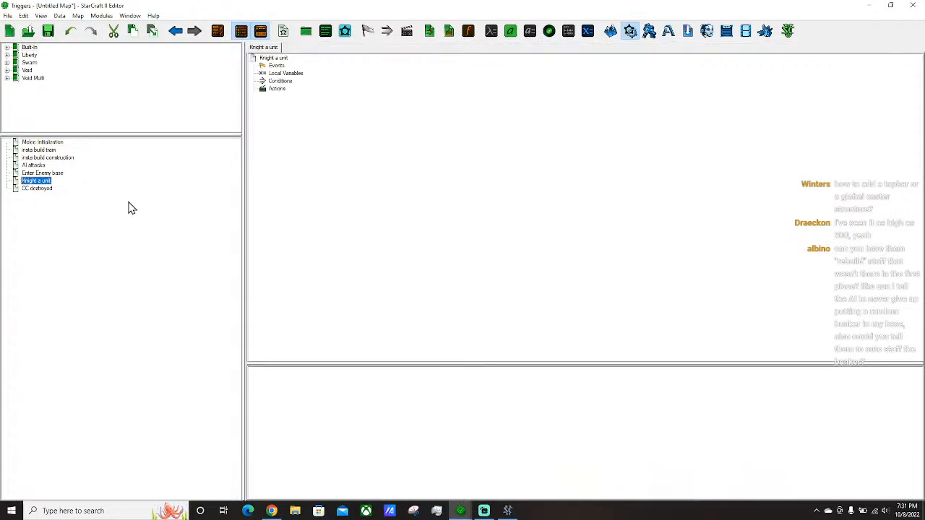
Draw a circular region in the terrain on the open ground beside player 1's group of infantry units
click(568, 32)
scroll(404, 262, up, 5)
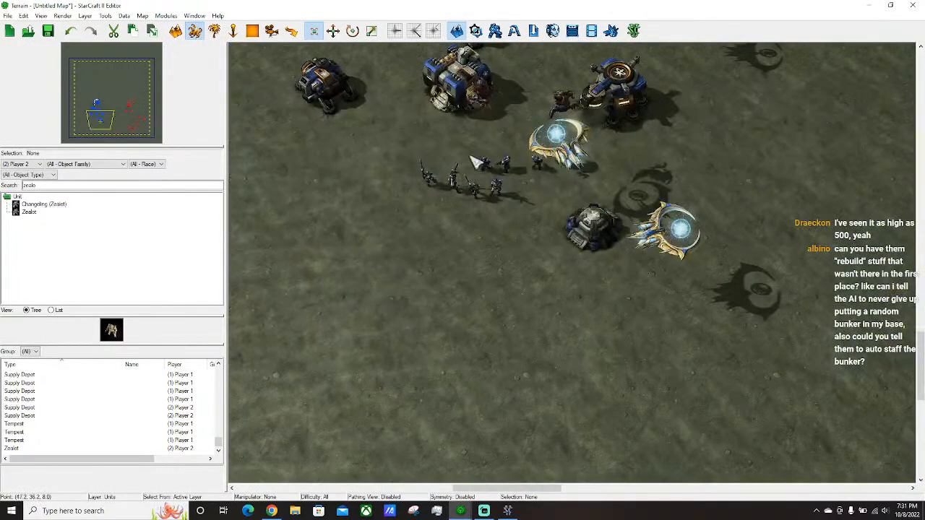
click(252, 31)
click(10, 165)
drag(396, 256, 540, 325)
key(Escape)
drag(459, 287, 448, 266)
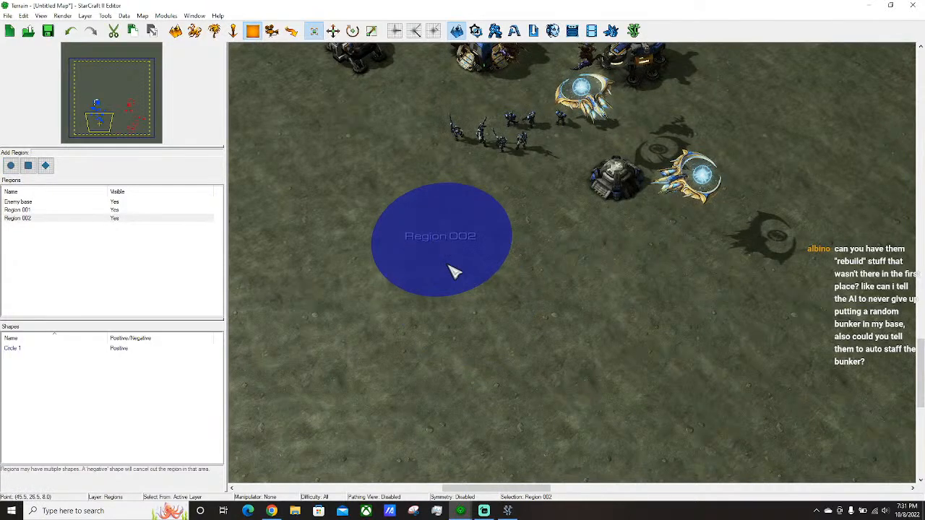
right_drag(519, 166, 545, 260)
click(604, 320)
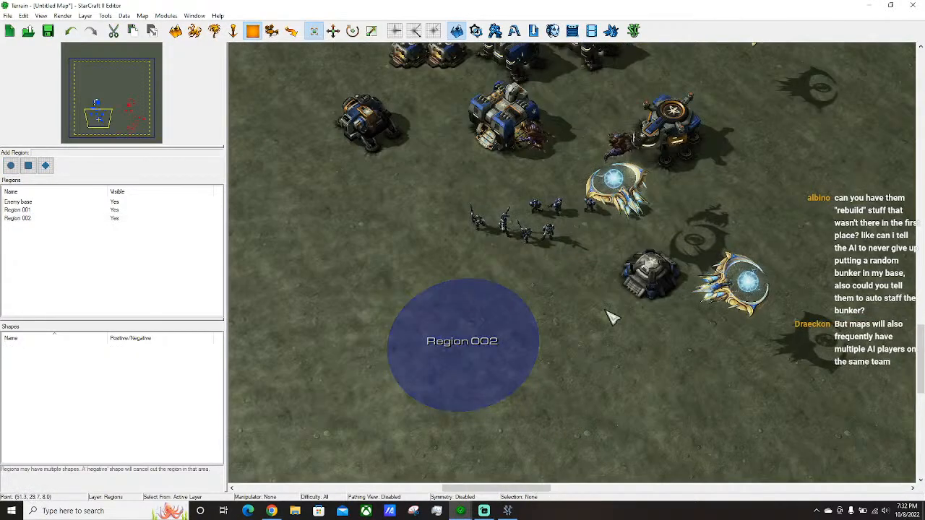
Add a Unit Enters/Leaves Region event to the Knight a unit trigger
click(475, 30)
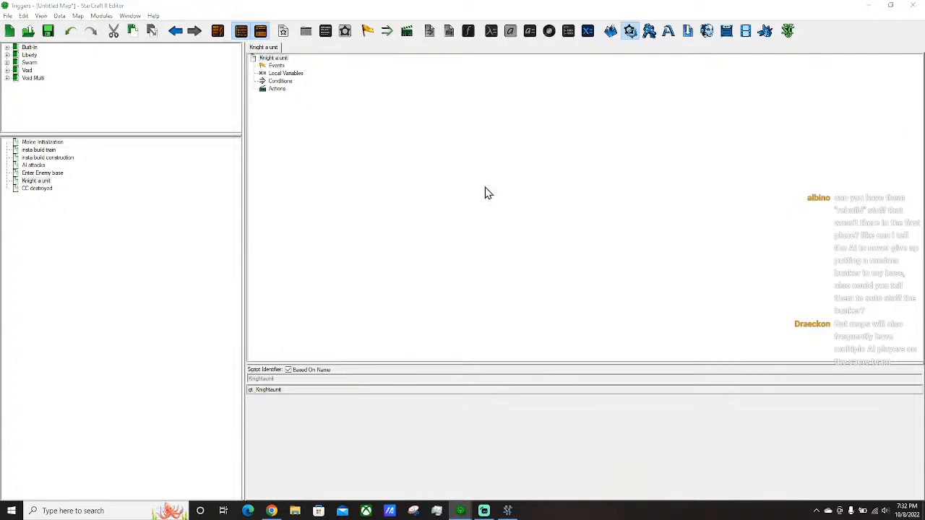
key(ctrl+e)
click(526, 231)
text(unit enter)
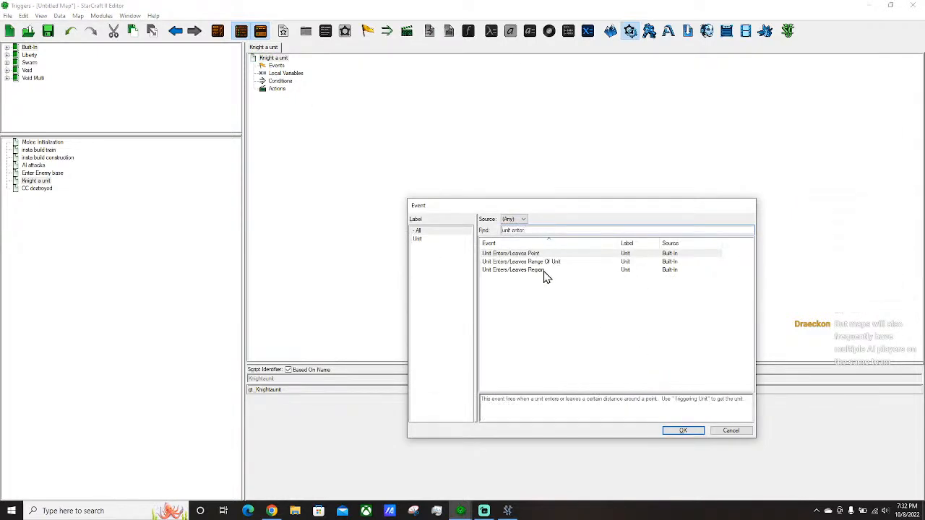
double_click(543, 270)
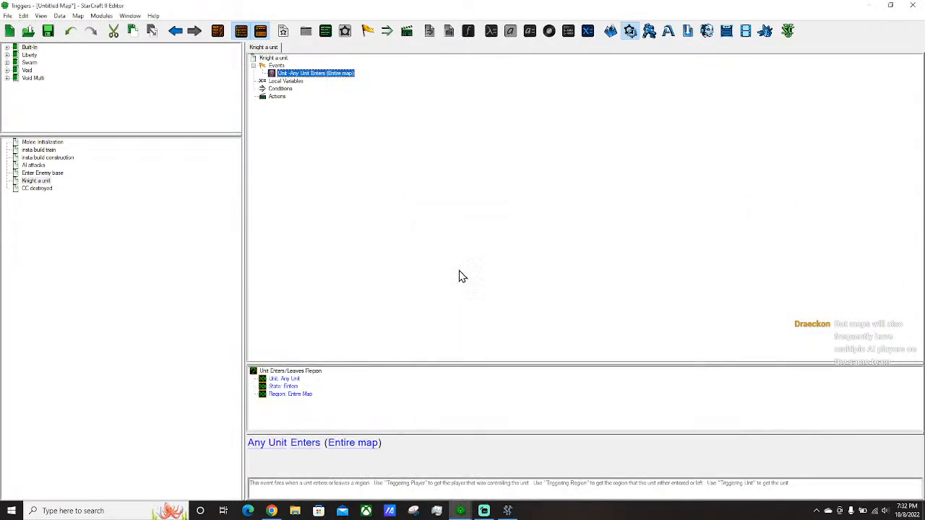
Set the region of the unit-enters event to Region 002
click(352, 444)
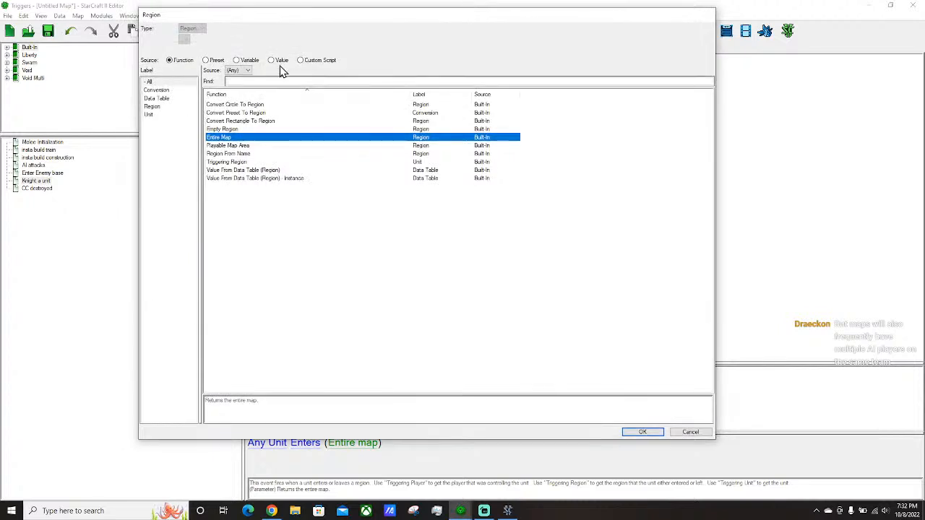
click(271, 60)
click(175, 90)
double_click(174, 101)
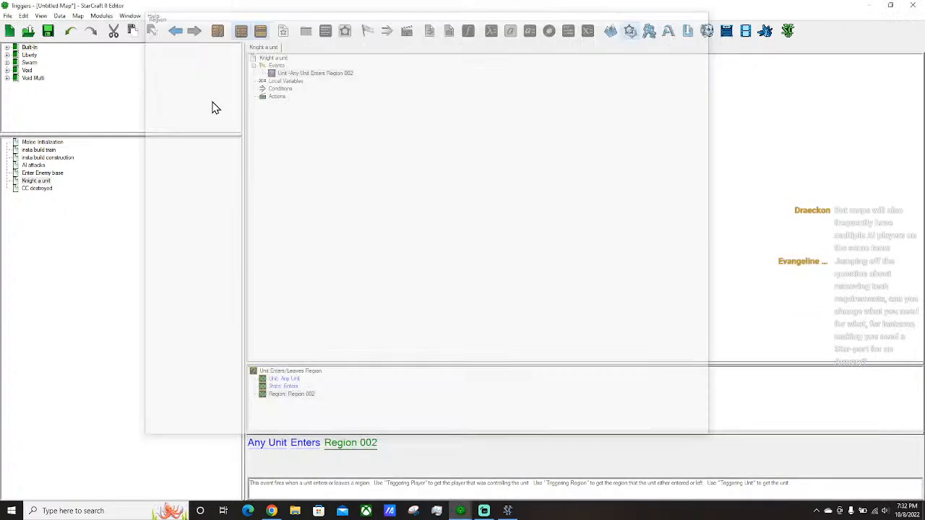
Add a Set Unit Scale action to the Knight a unit trigger
click(265, 97)
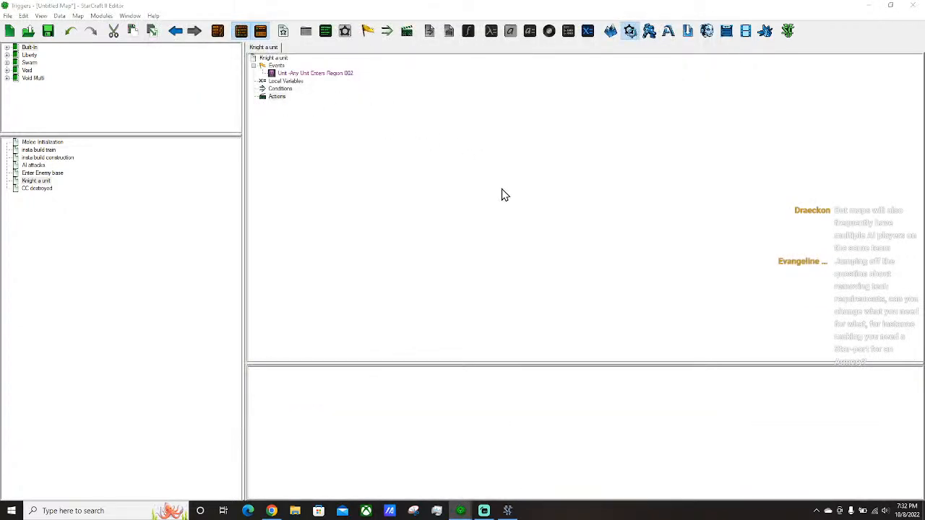
click(745, 433)
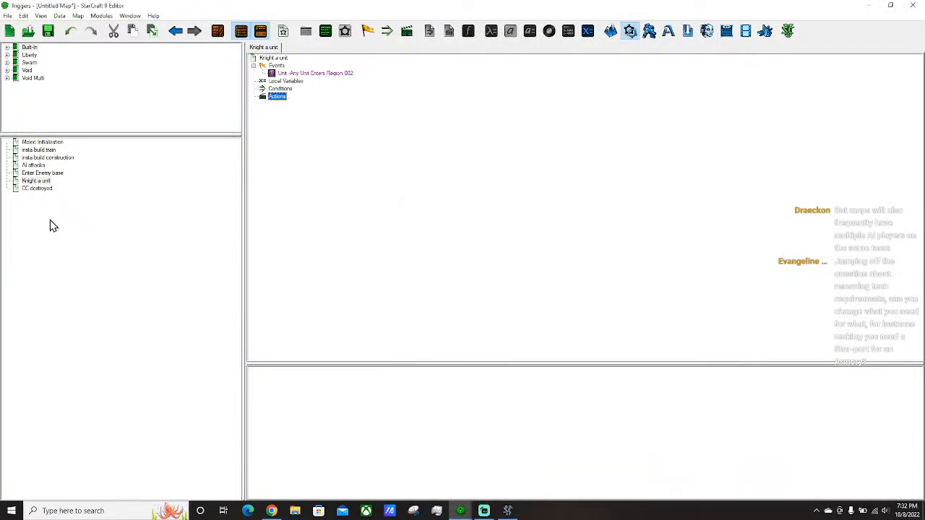
right_click(275, 96)
mouse_move(315, 318)
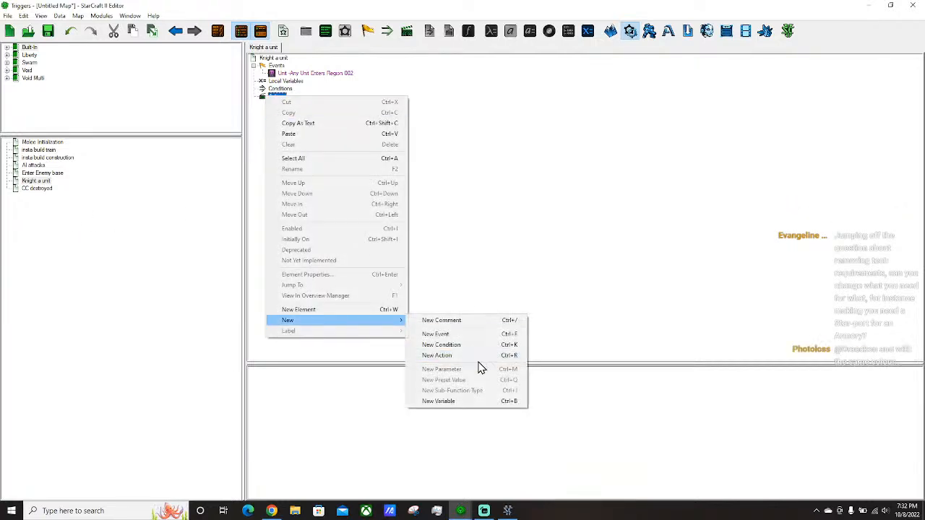
click(466, 355)
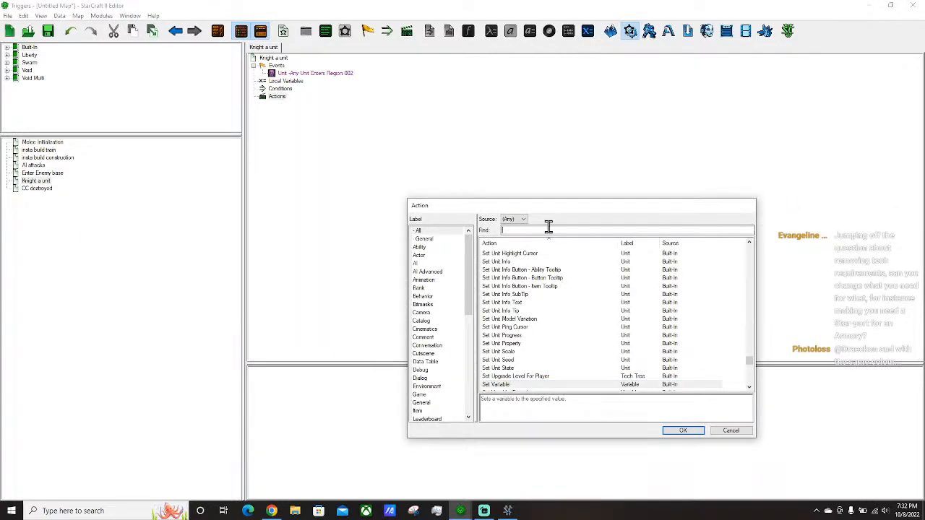
text(scal)
double_click(500, 320)
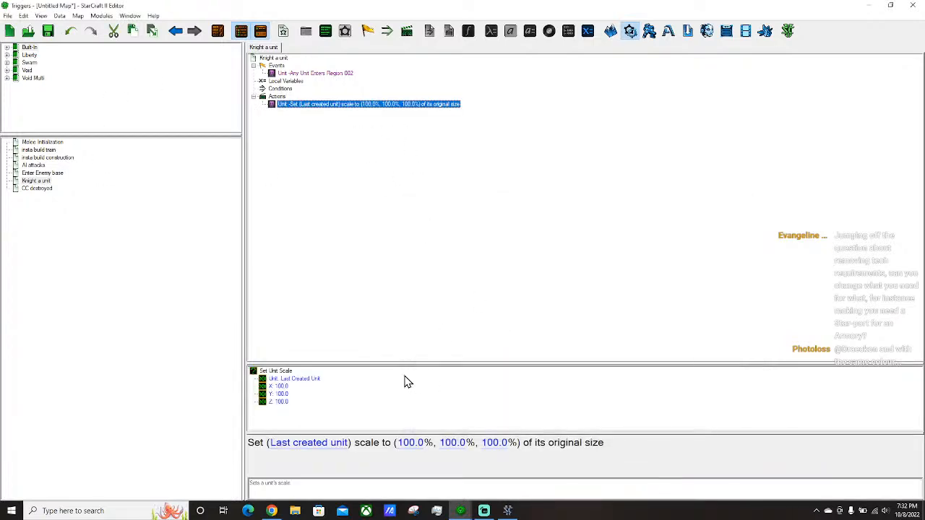
Make the Set Unit Scale action apply to the Triggering Unit
click(326, 445)
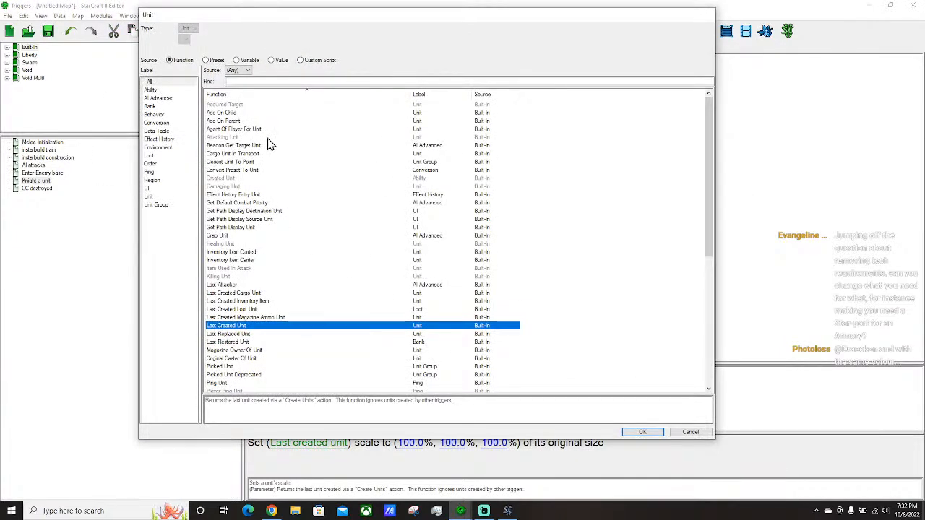
text(tri)
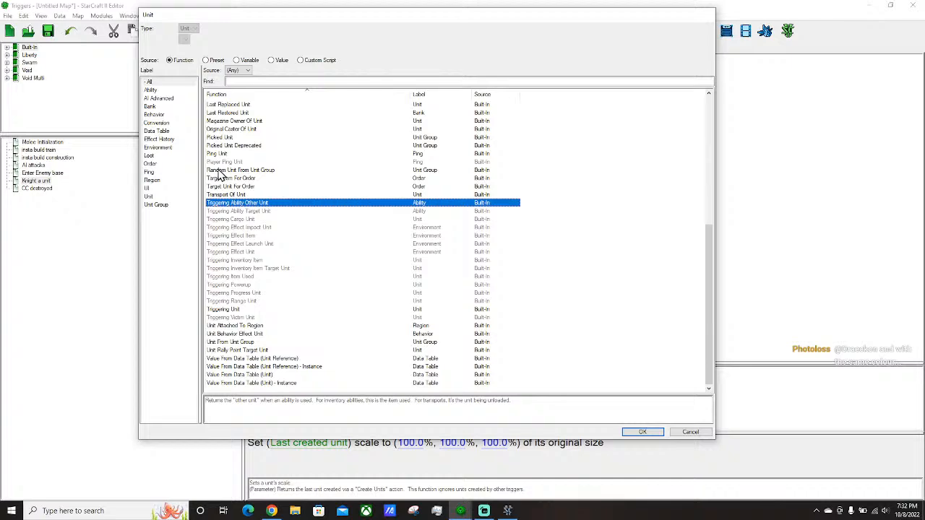
double_click(240, 309)
Set the X, Y and Z scale of the triggering unit to 200% each
click(402, 442)
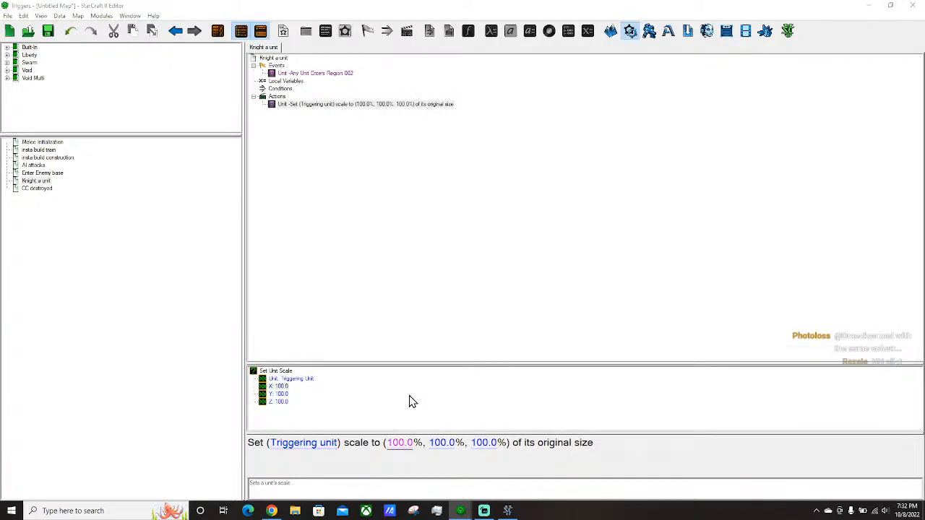
key(Return)
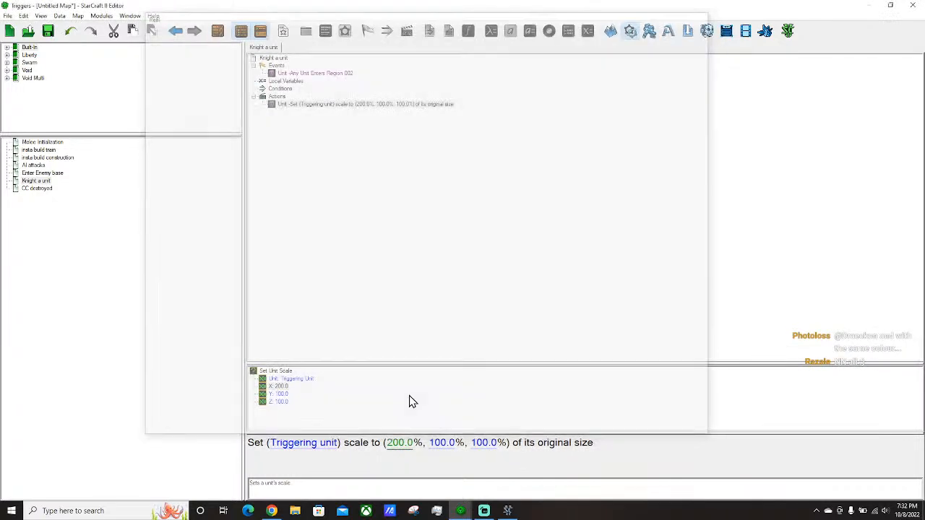
click(283, 386)
key(ctrl+c)
click(283, 394)
key(ctrl+v)
click(282, 401)
key(ctrl+v)
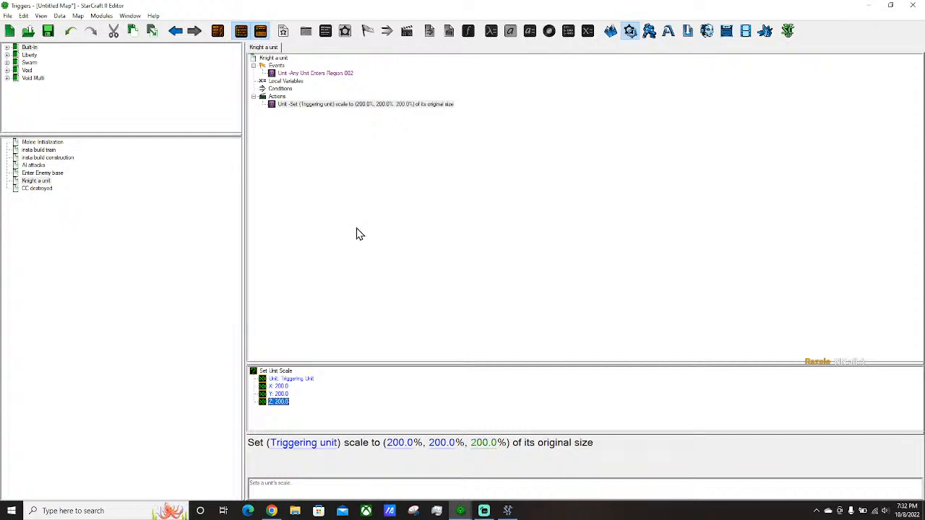
Create a new global variable after the Knight a unit trigger and name it "Super unit"
click(323, 146)
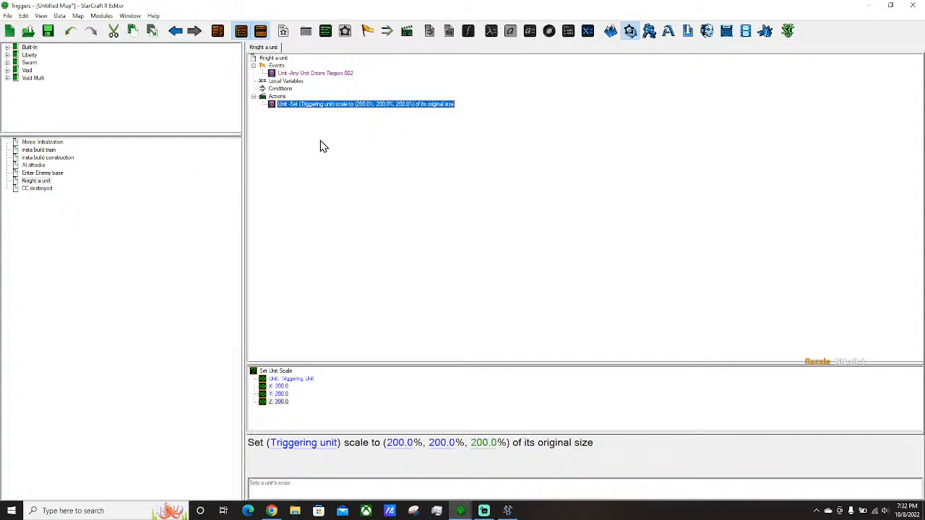
click(36, 165)
click(36, 173)
click(33, 182)
right_click(33, 186)
mouse_move(97, 438)
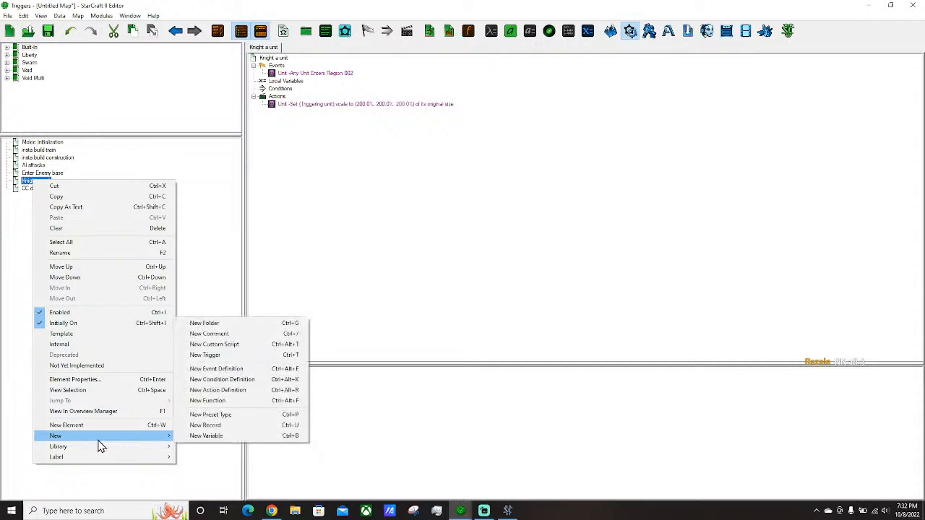
click(201, 436)
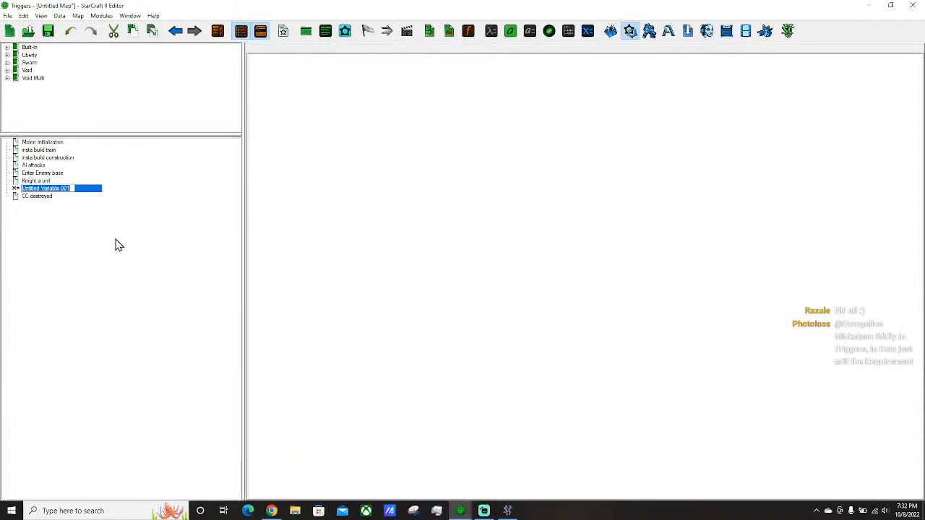
text(Super unit)
key(Return)
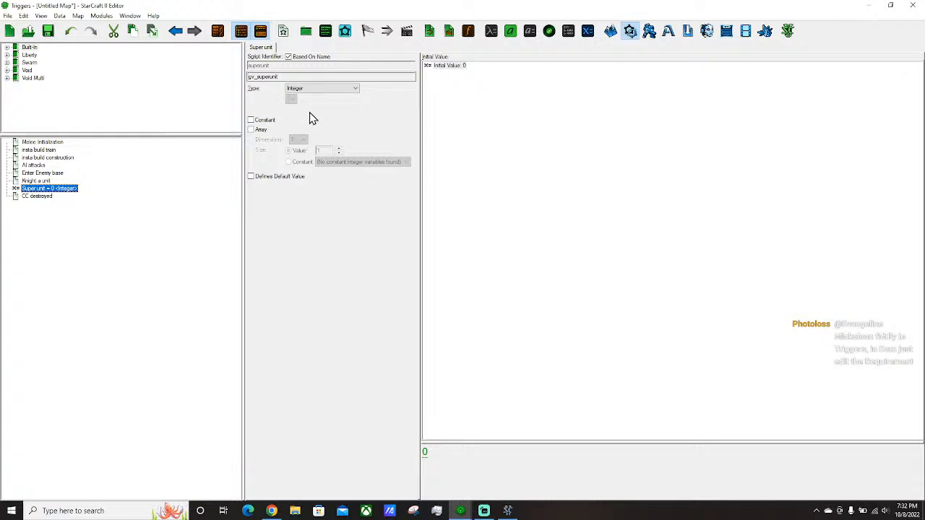
Change the Super unit variable's type to Unit
click(315, 89)
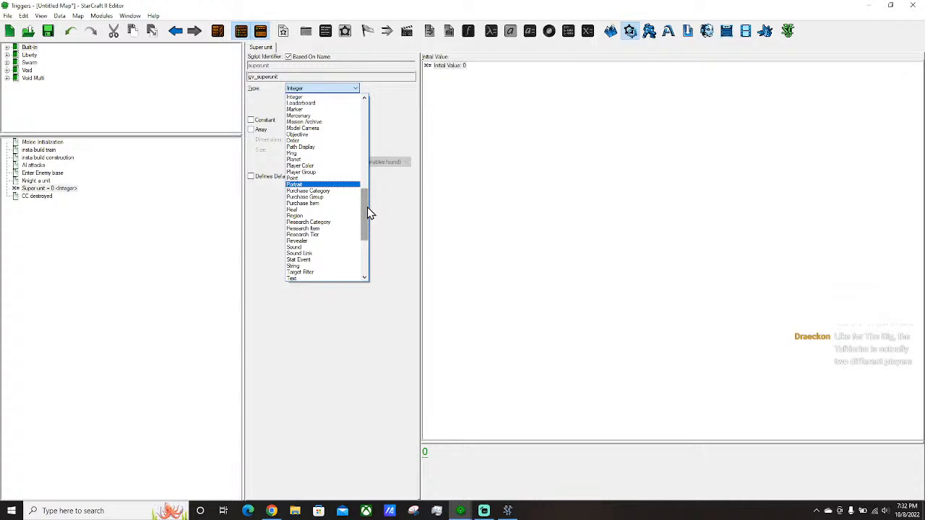
drag(367, 207, 364, 240)
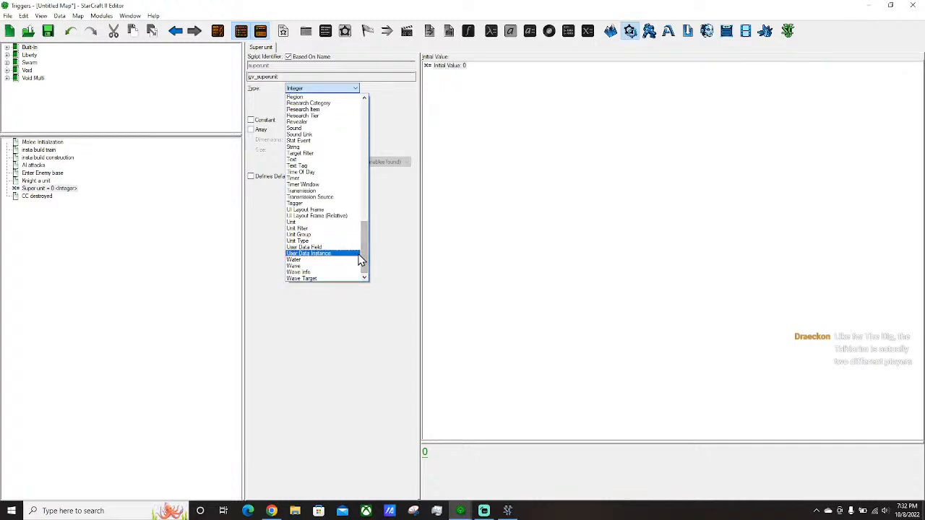
click(318, 222)
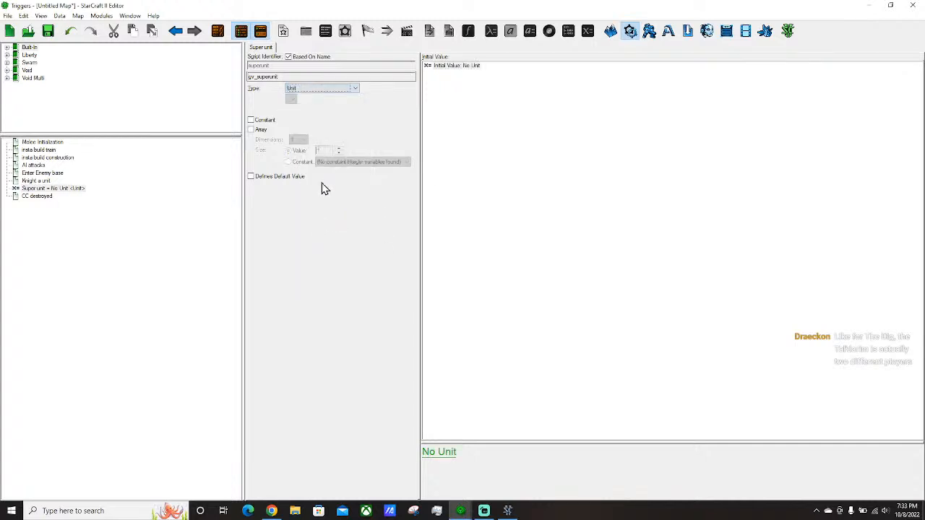
Add a Set Variable action after the unit scale action in the Knight a unit trigger
click(37, 182)
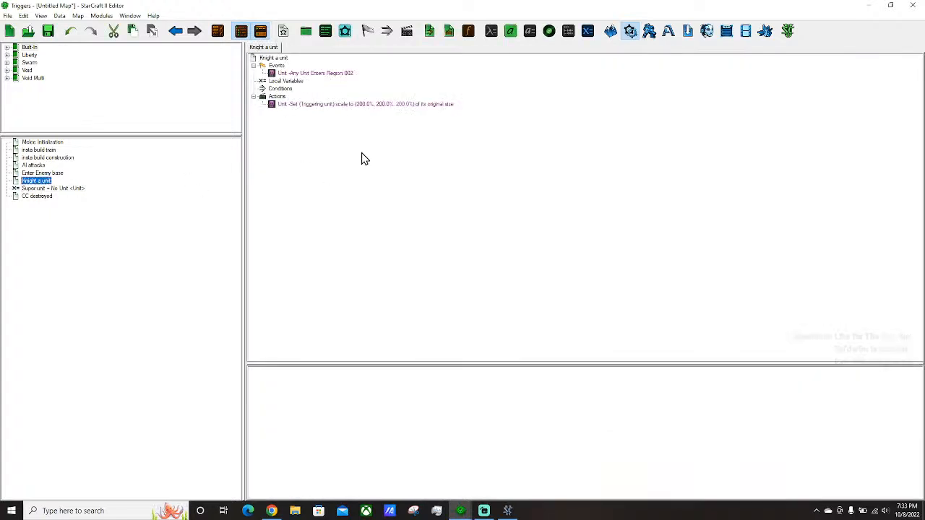
click(296, 105)
click(335, 75)
click(318, 106)
right_click(294, 106)
click(306, 211)
right_click(316, 112)
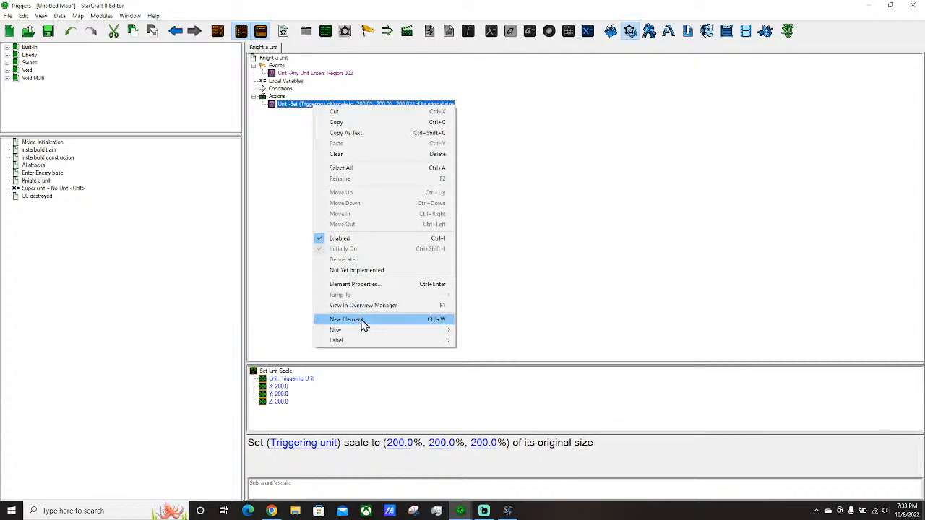
mouse_move(373, 330)
click(525, 367)
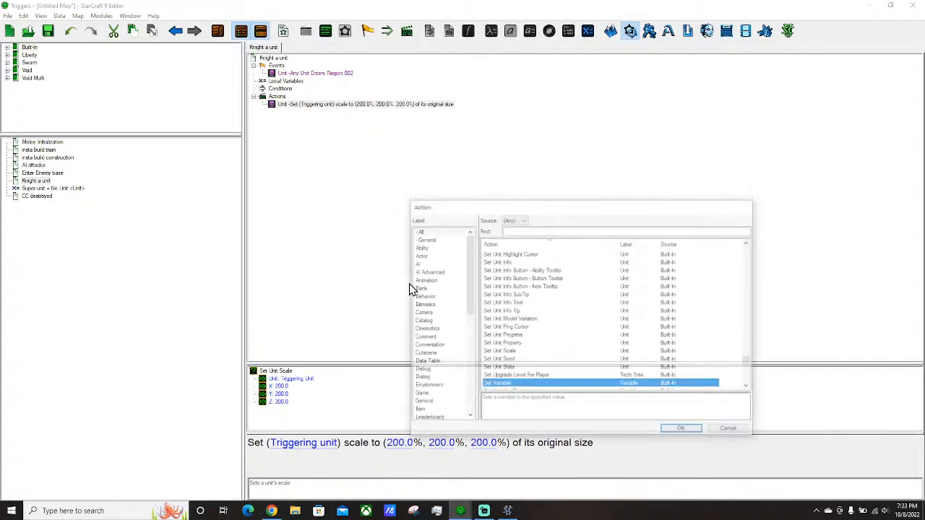
key(Return)
Configure the Set Variable action to assign the Triggering Unit to the Super unit variable
click(289, 444)
double_click(229, 108)
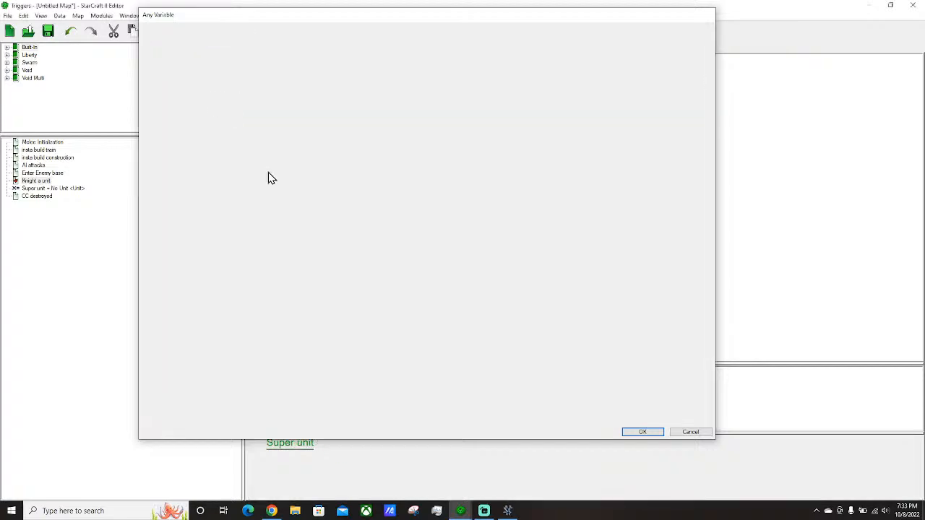
click(341, 443)
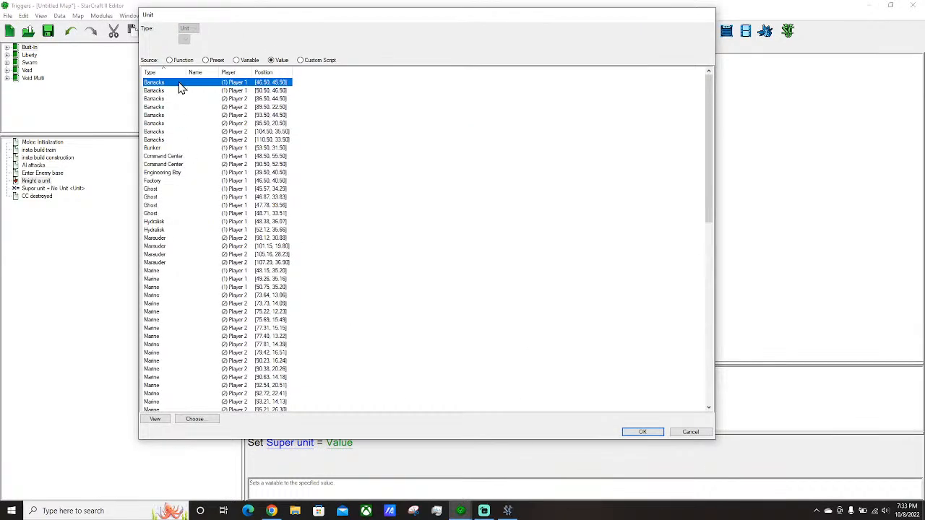
click(181, 62)
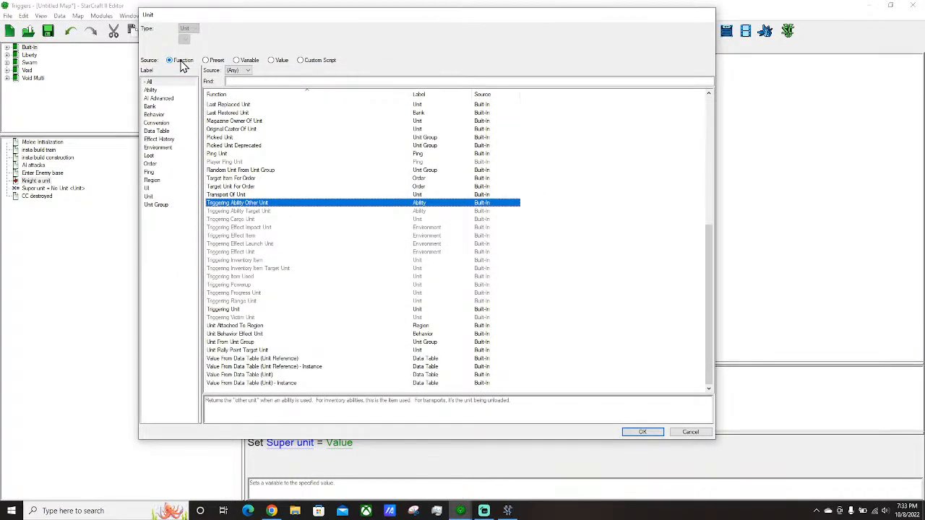
double_click(233, 309)
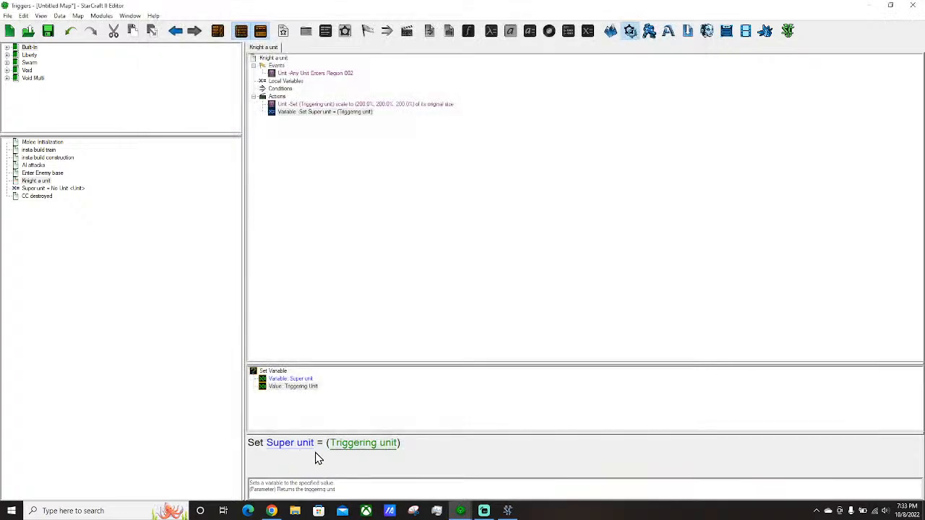
Create a new trigger after the Super unit variable and name it "Super unit dies"
click(38, 196)
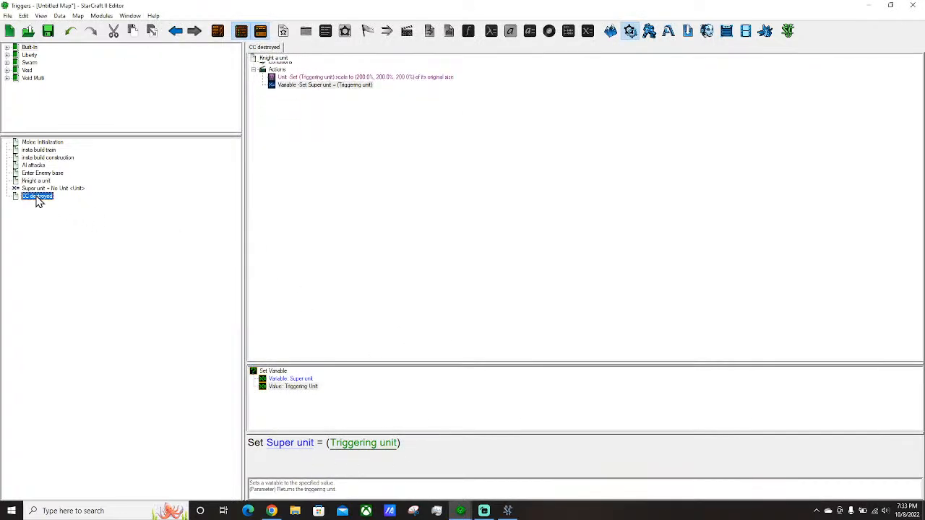
click(33, 189)
right_click(35, 189)
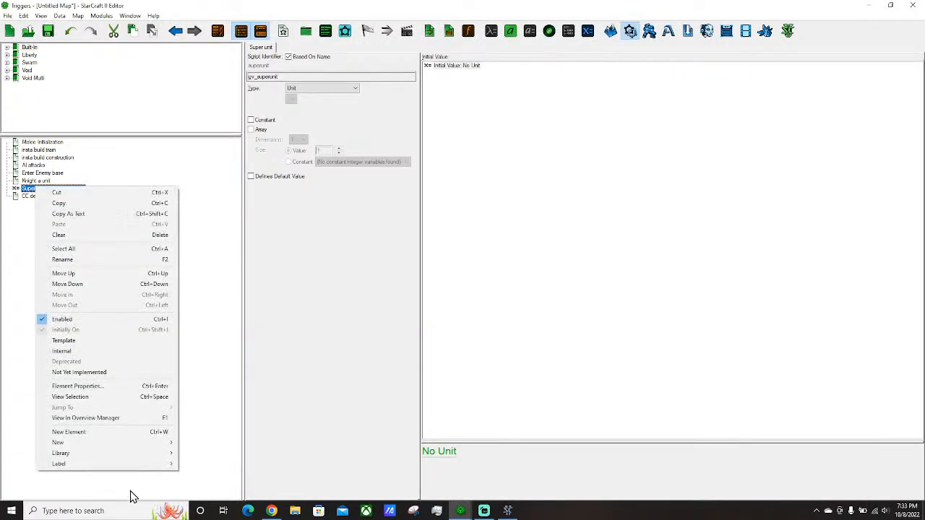
mouse_move(99, 443)
click(232, 362)
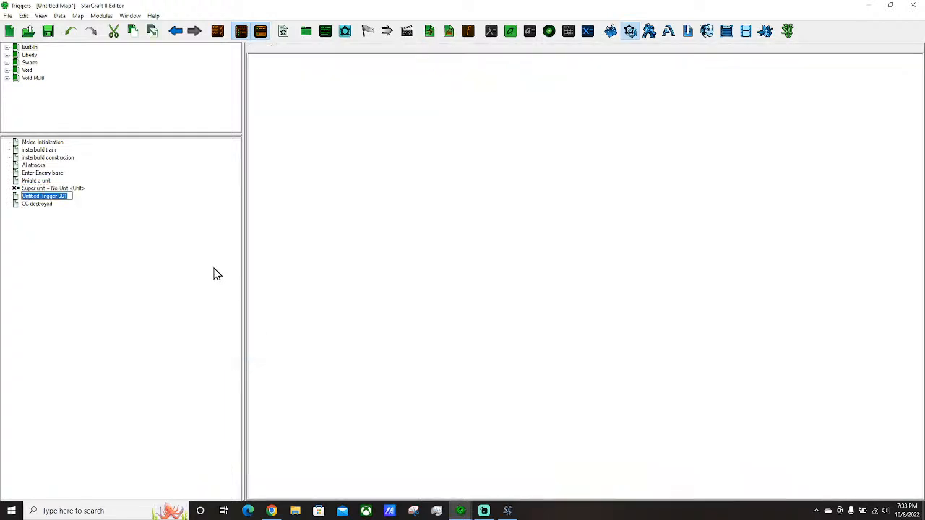
text(S)
key(Return)
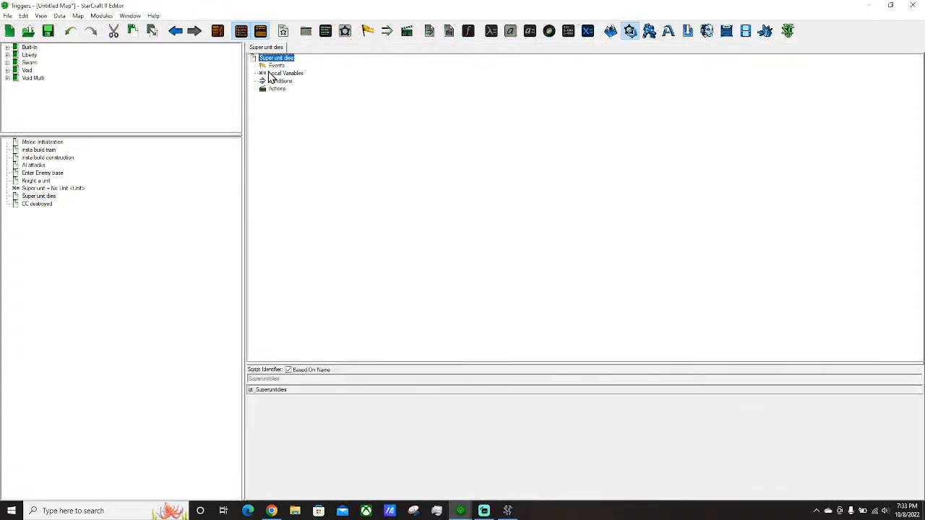
Add a Unit Dies event to the Super unit dies trigger and set its unit to the Super unit variable
double_click(276, 66)
click(523, 229)
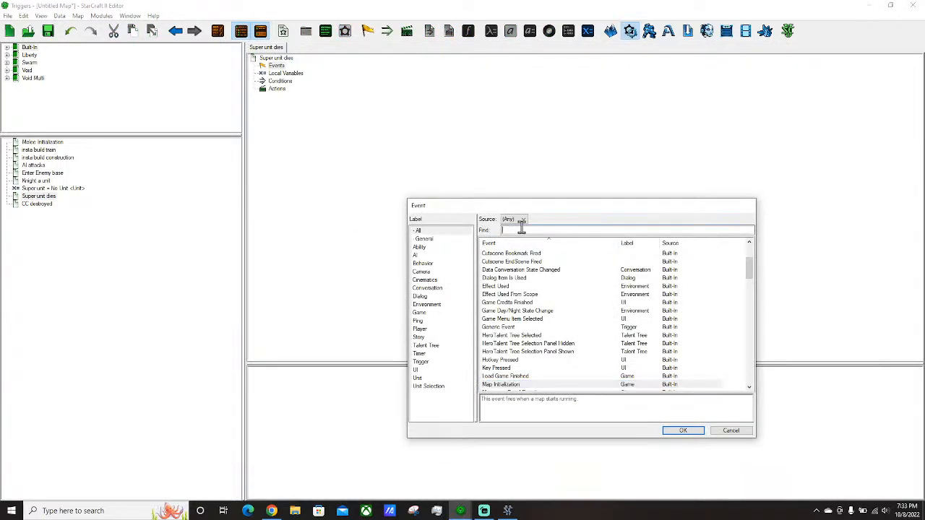
text(unit dies)
key(Return)
click(269, 442)
click(251, 61)
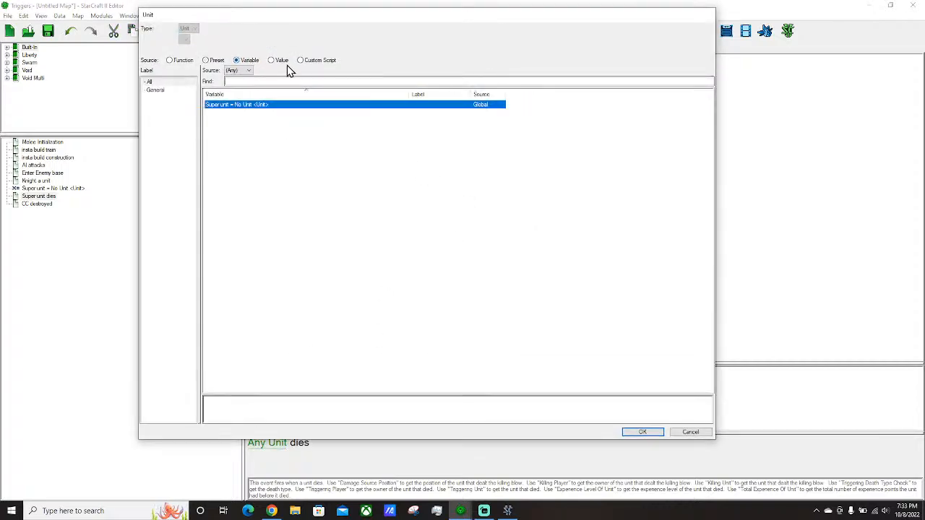
double_click(250, 106)
Add a Modify Player Property (Integer) action to the Super unit dies trigger
click(273, 101)
key(ctrl+r)
click(516, 231)
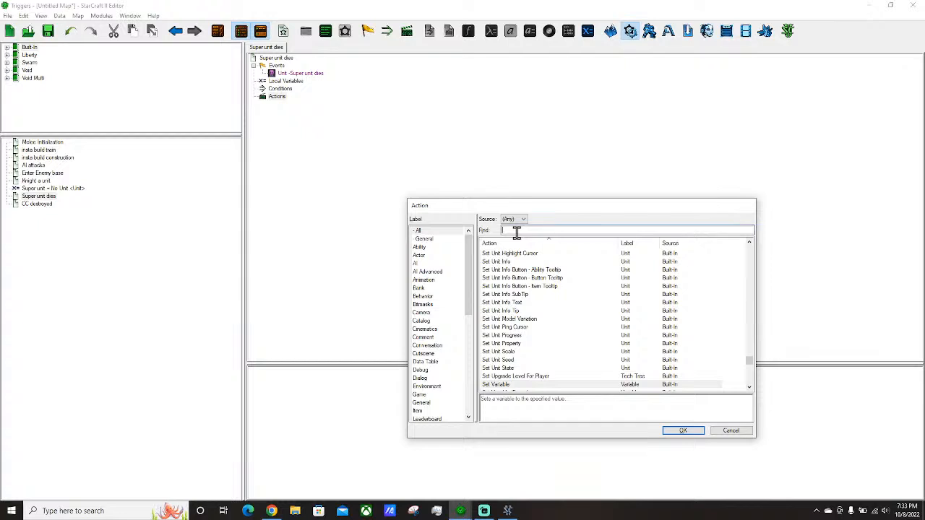
text(text messa)
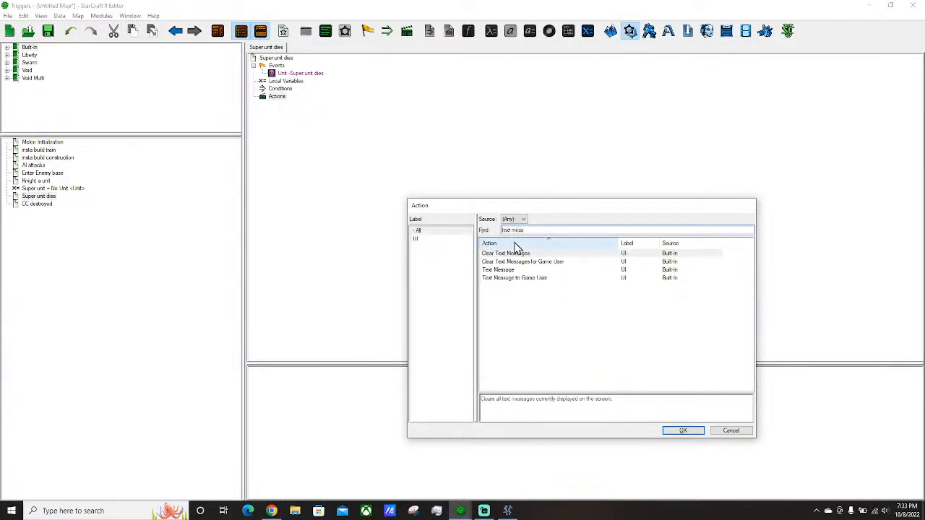
key(ctrl+a)
text(modif)
text(set player pl)
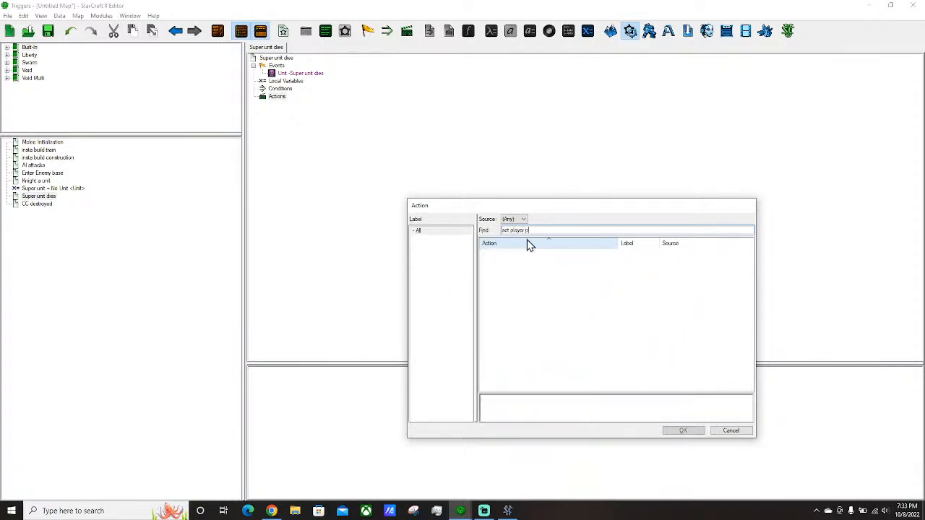
key(BackSpace)
key(BackSpace)
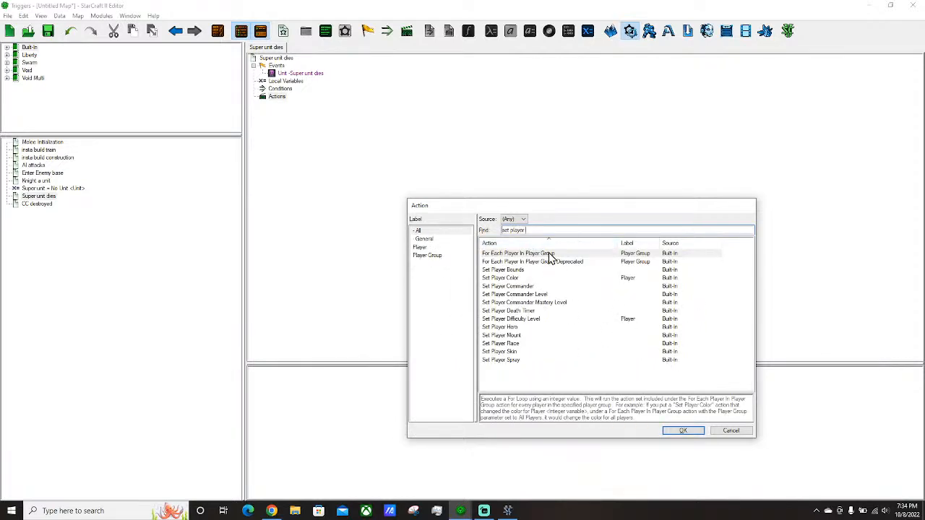
text(od)
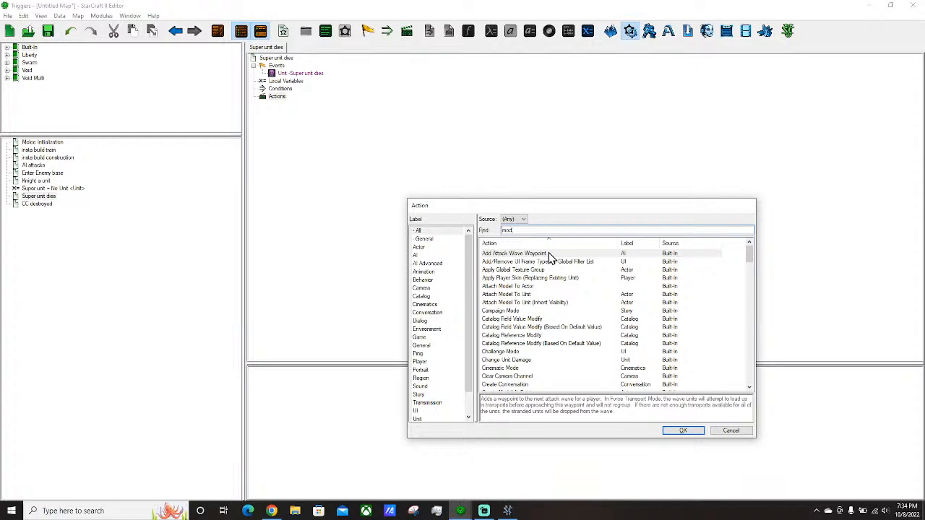
text(ify pl)
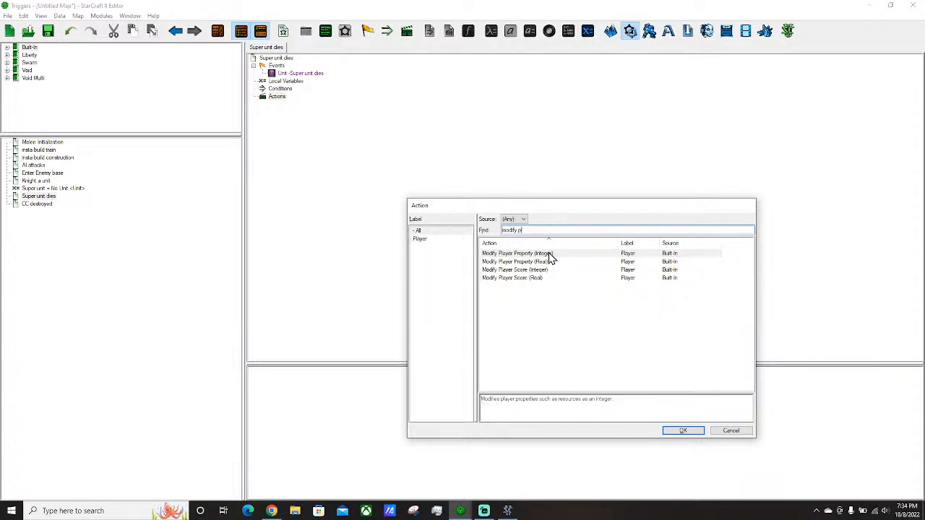
double_click(516, 255)
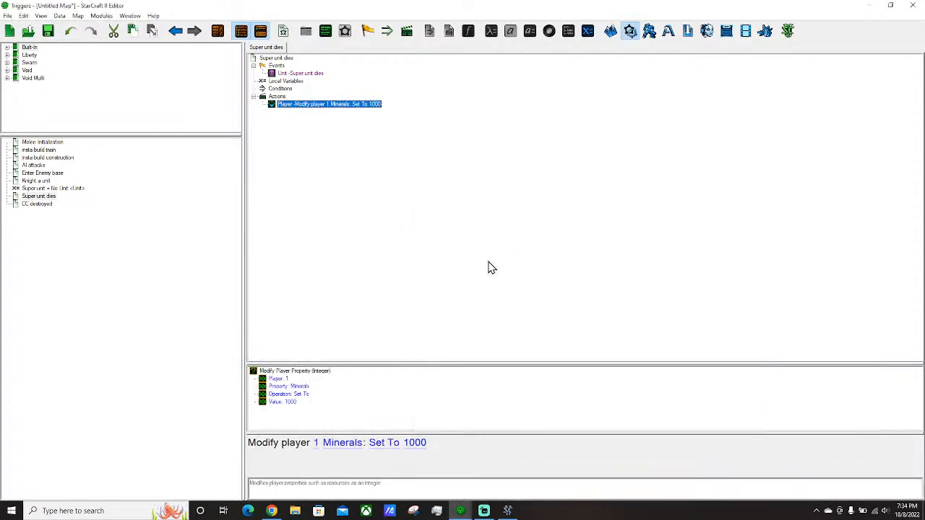
Set the player property action to subtract 200 minerals from player 1
click(396, 442)
click(215, 105)
double_click(215, 105)
click(424, 443)
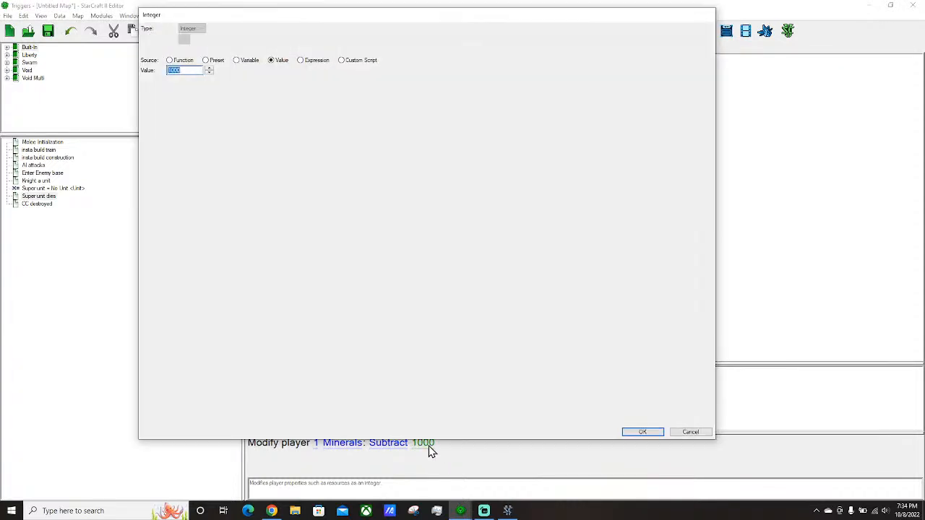
key(Return)
click(293, 106)
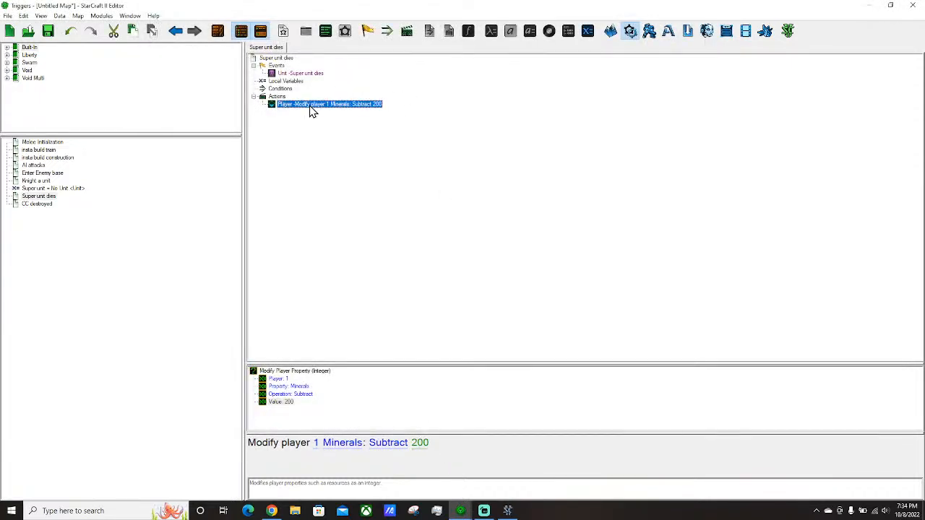
Test the map and walk one Ghost into the knighting region, then back toward the base
click(787, 32)
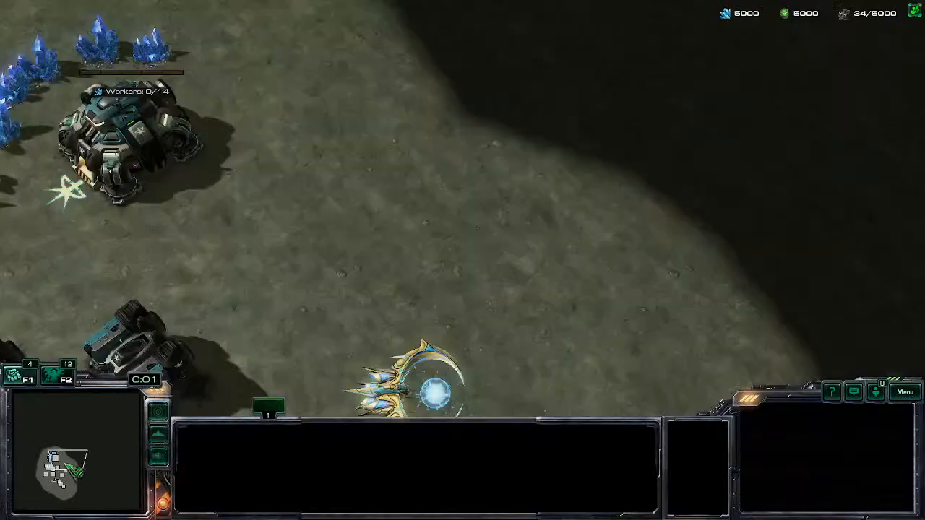
click(57, 470)
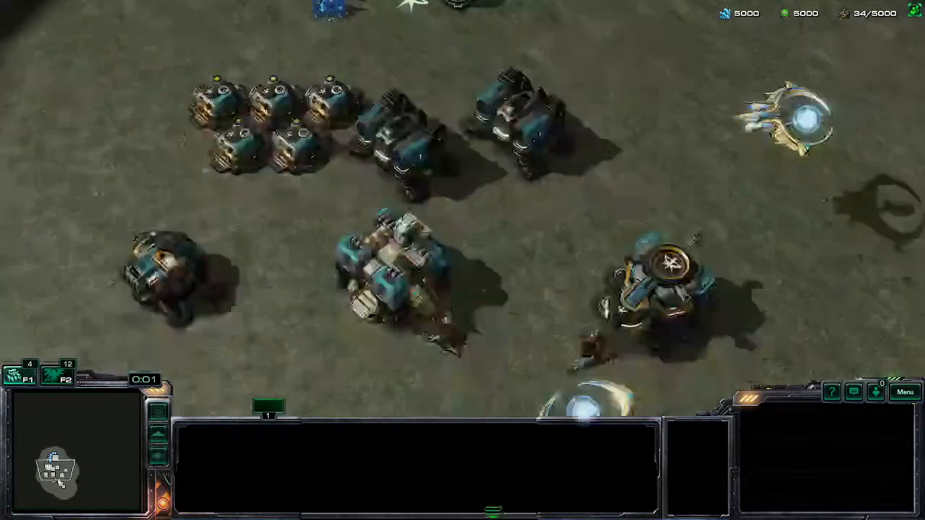
double_click(364, 266)
click(370, 150)
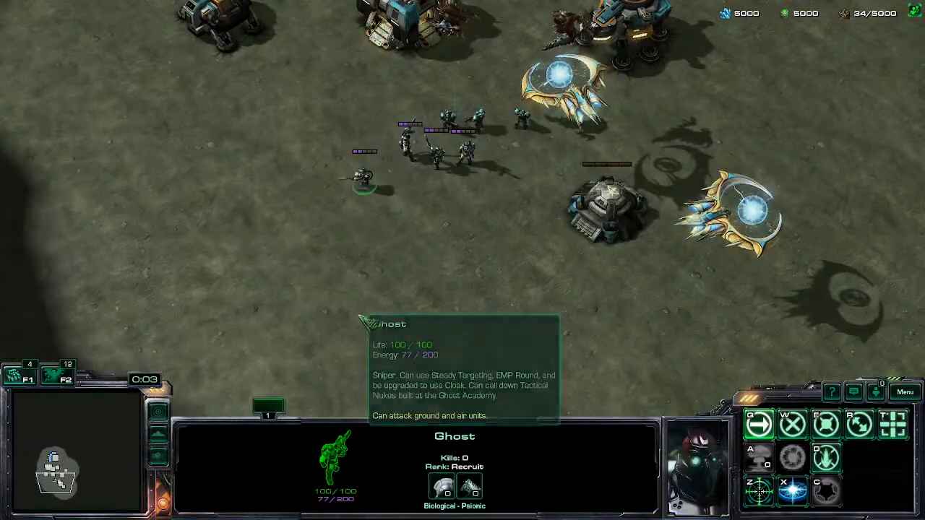
right_click(378, 268)
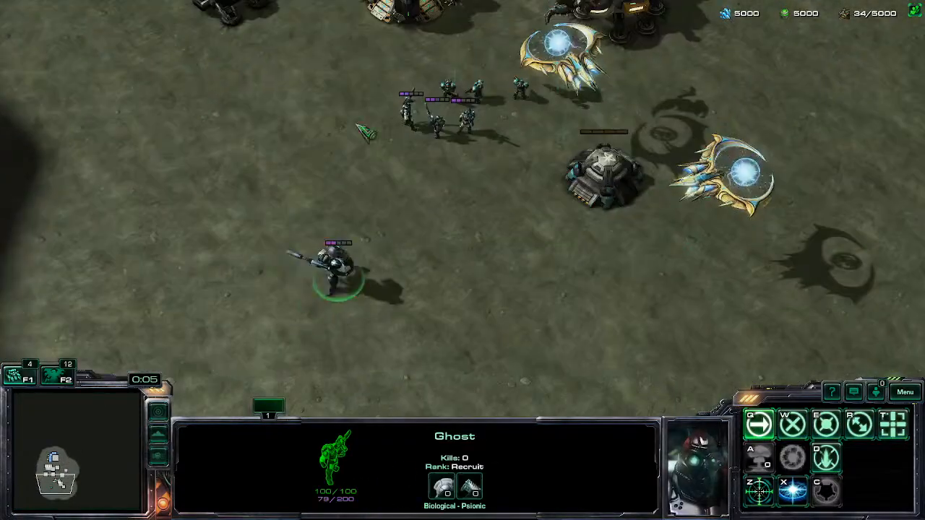
right_click(293, 225)
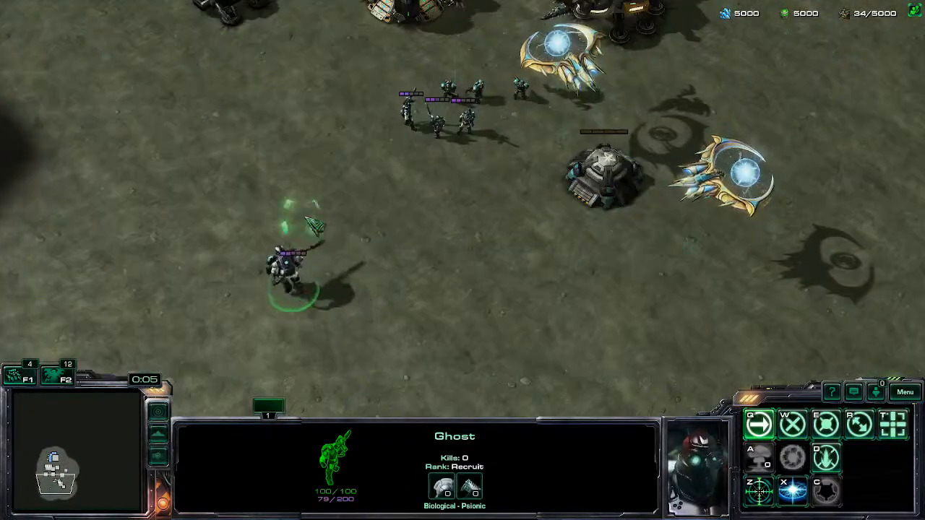
right_click(395, 198)
right_click(378, 134)
right_click(209, 191)
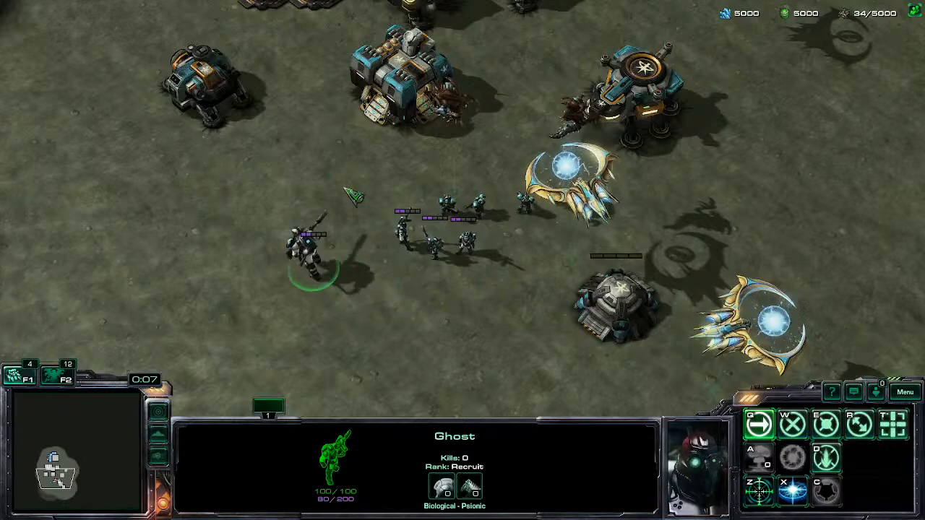
Order the other army units to attack the enlarged Ghost in the test game
drag(608, 108, 327, 250)
key(t)
click(471, 247)
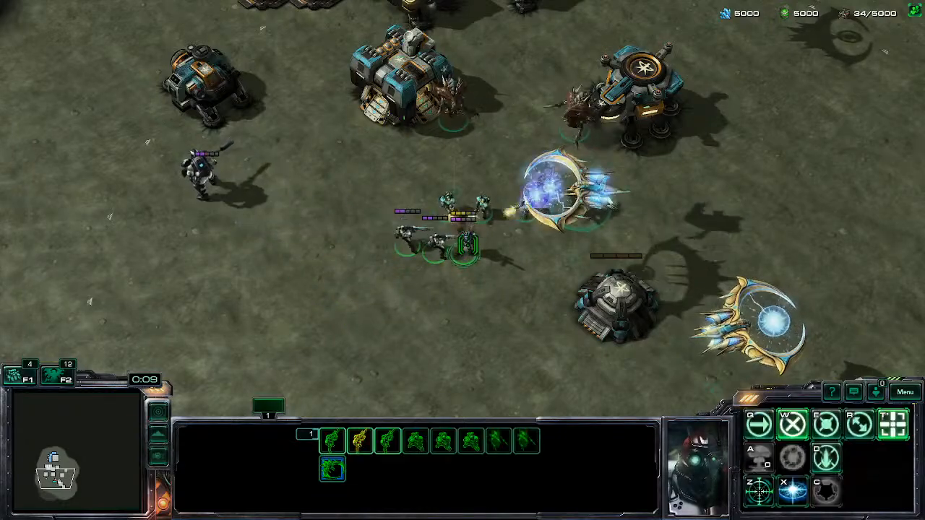
right_click(372, 126)
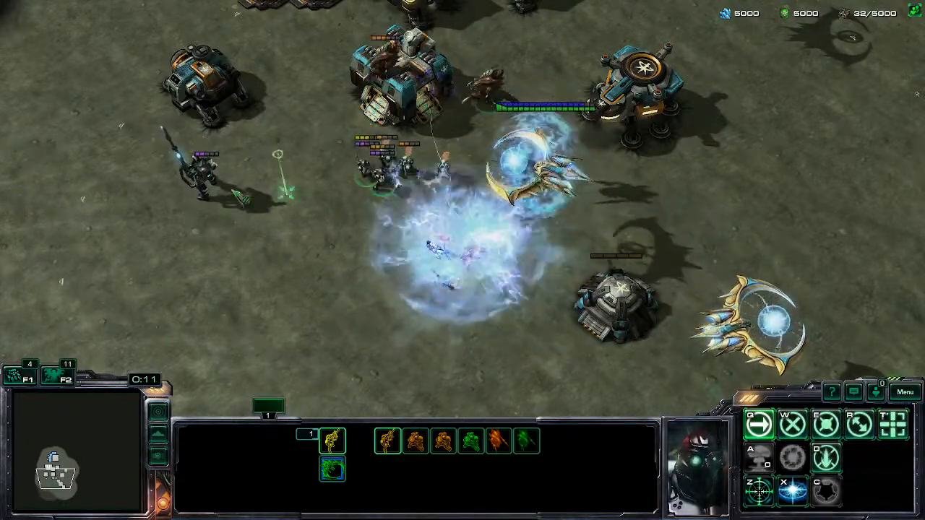
key(t)
click(198, 170)
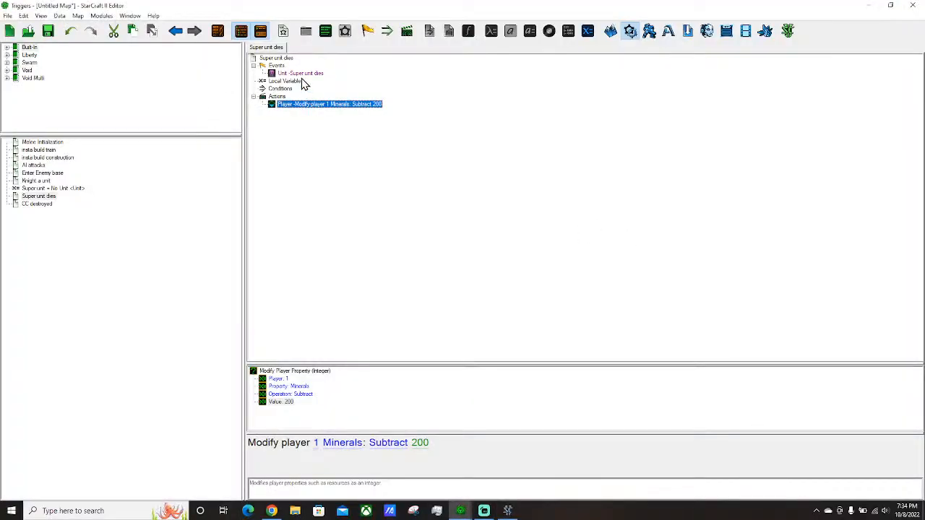
Check the unit dies event, then test the map again by moving an SCV through the knighting region
click(304, 73)
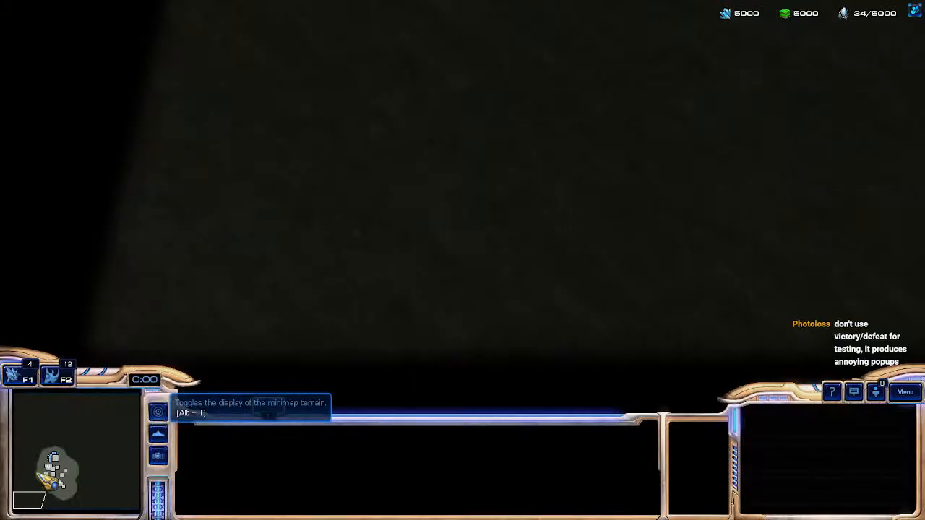
click(49, 466)
drag(390, 116, 448, 157)
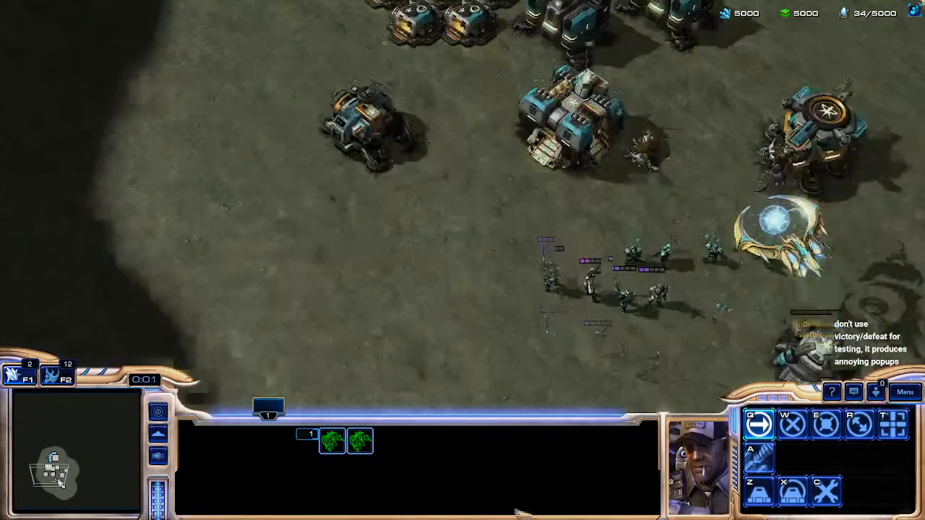
right_click(574, 306)
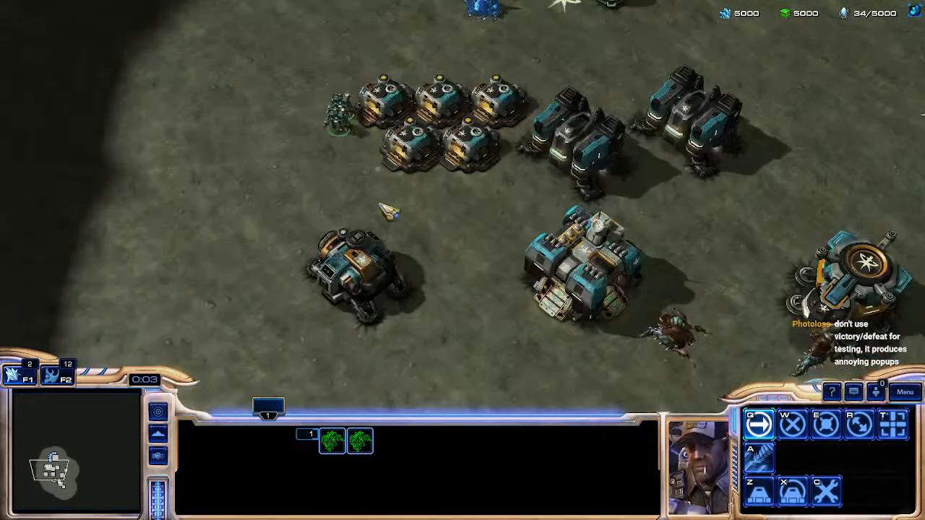
click(330, 150)
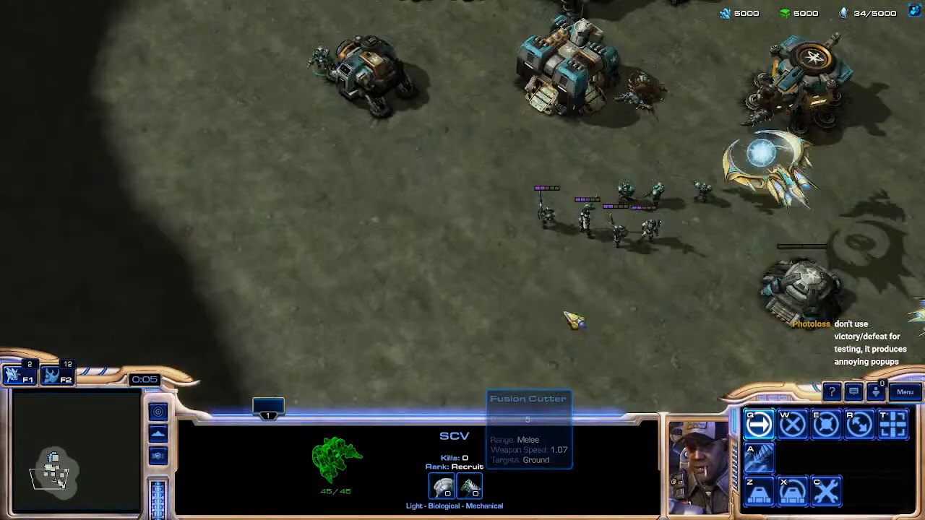
right_click(537, 368)
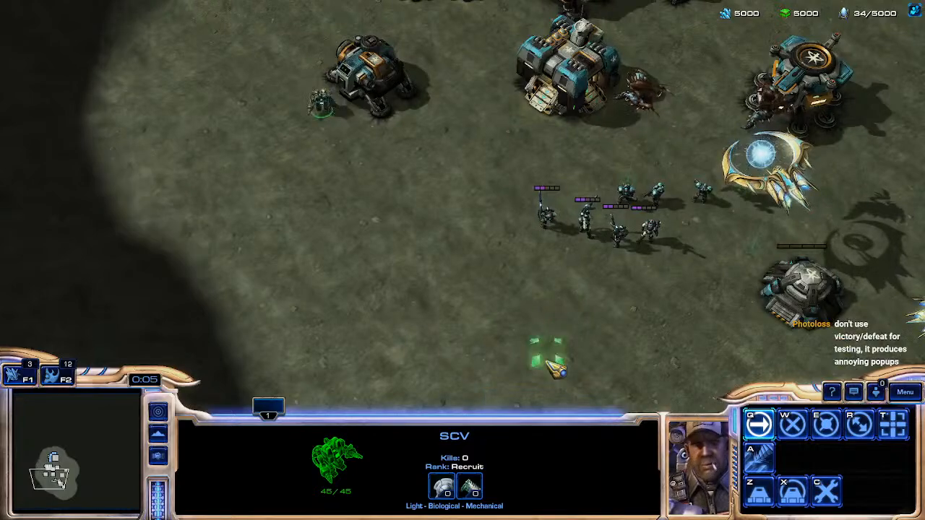
right_click(340, 264)
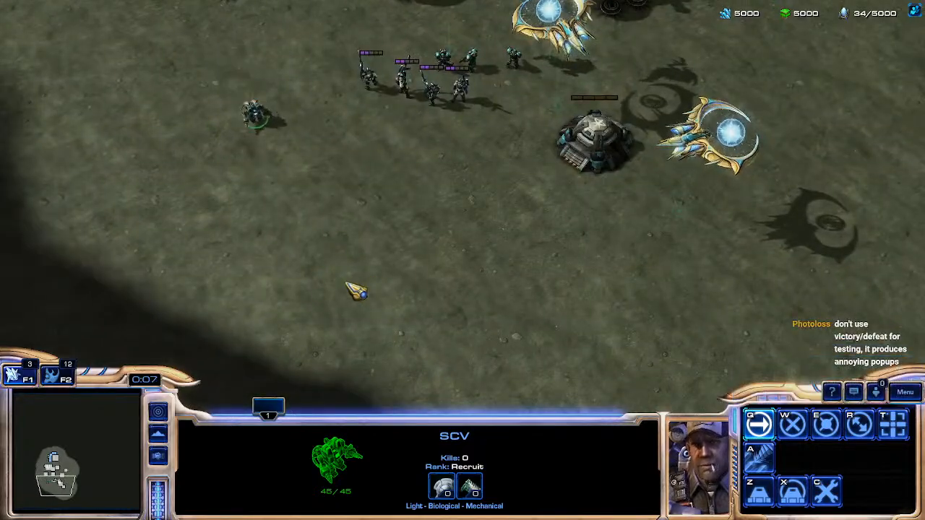
right_click(315, 44)
Attack the enlarged SCV with the selected army, then move the surviving units around the base
drag(353, 92, 784, 329)
key(t)
click(749, 174)
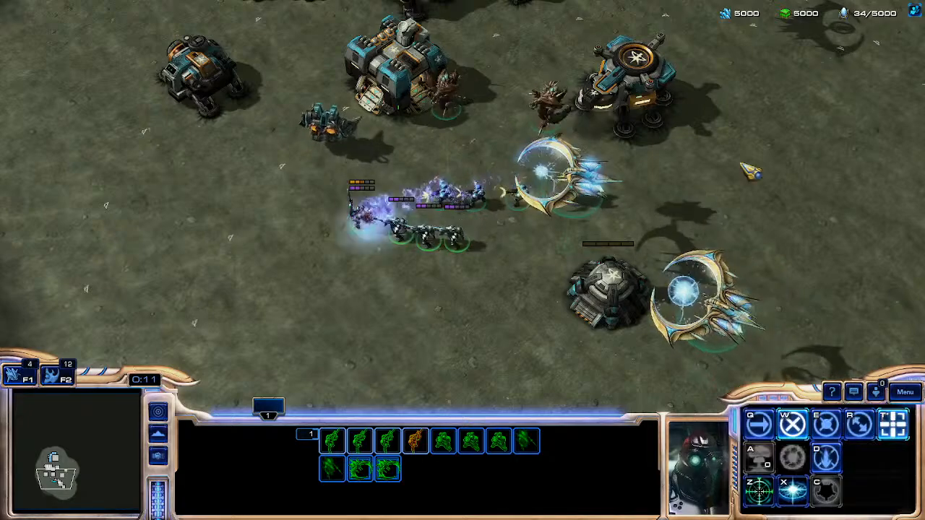
key(t)
click(322, 128)
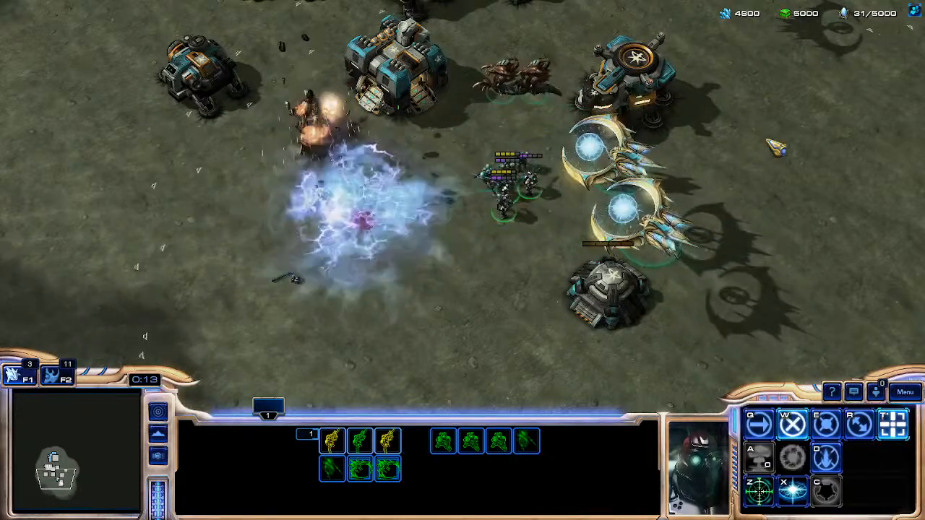
right_click(795, 94)
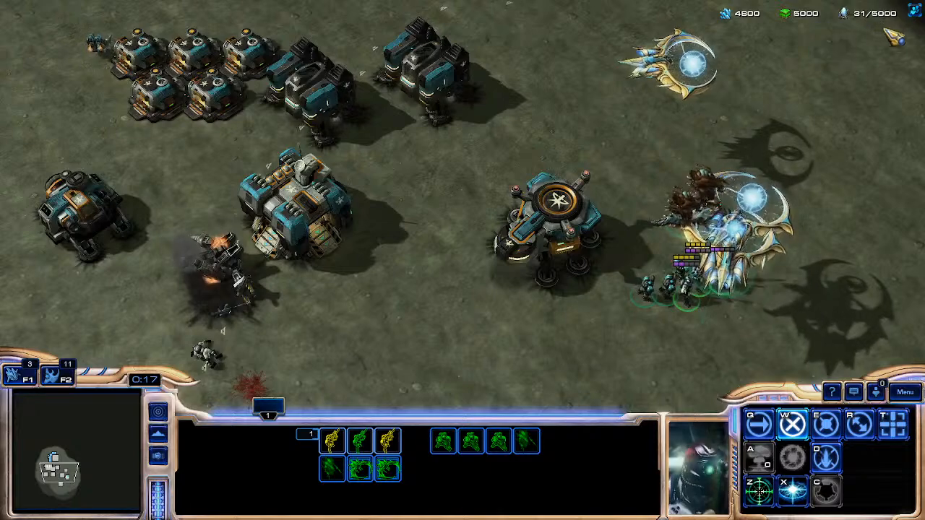
right_click(541, 138)
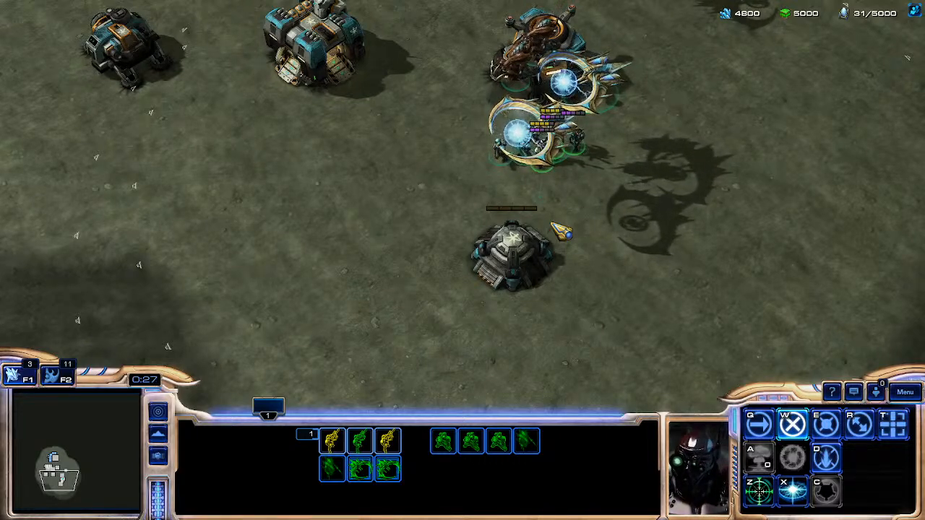
right_click(666, 173)
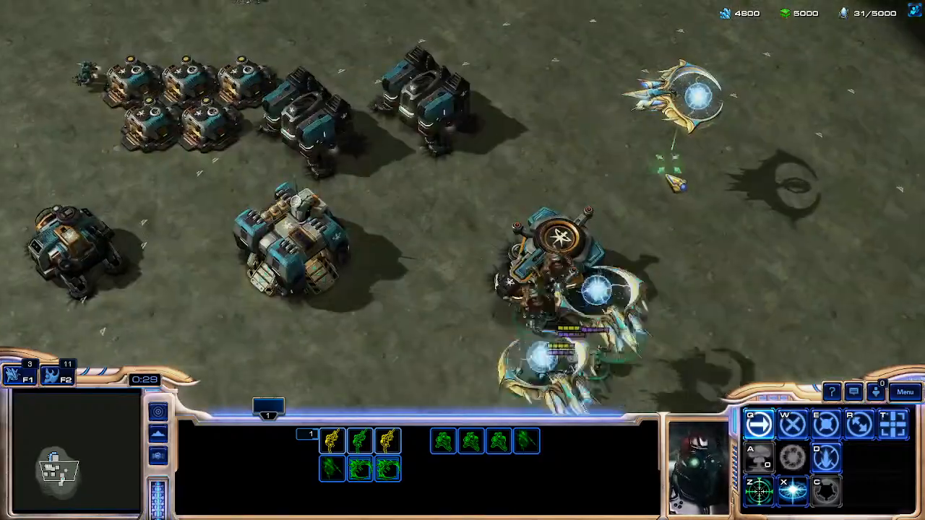
key(t)
click(562, 87)
Switch back to the editor's Data module and search the effects for "thor"
key(alt+Tab)
key(alt+Tab)
key(alt+Tab)
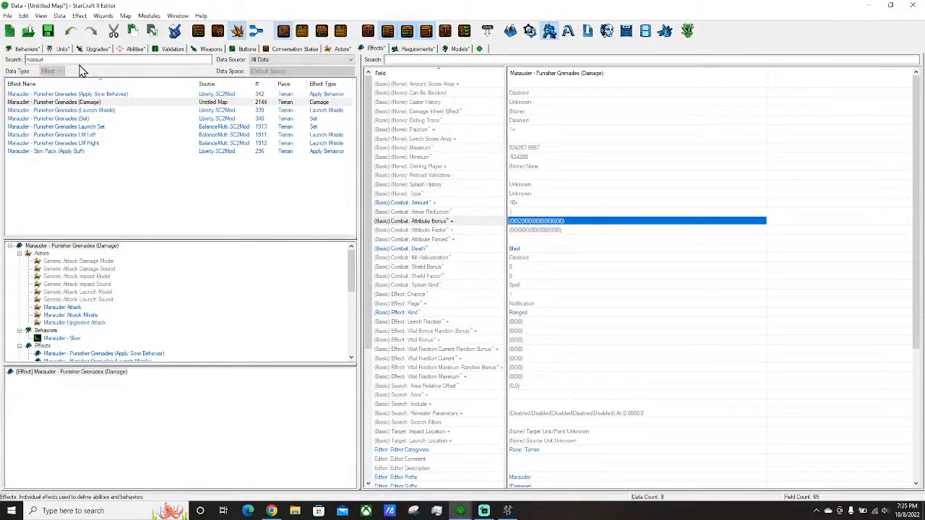
click(75, 60)
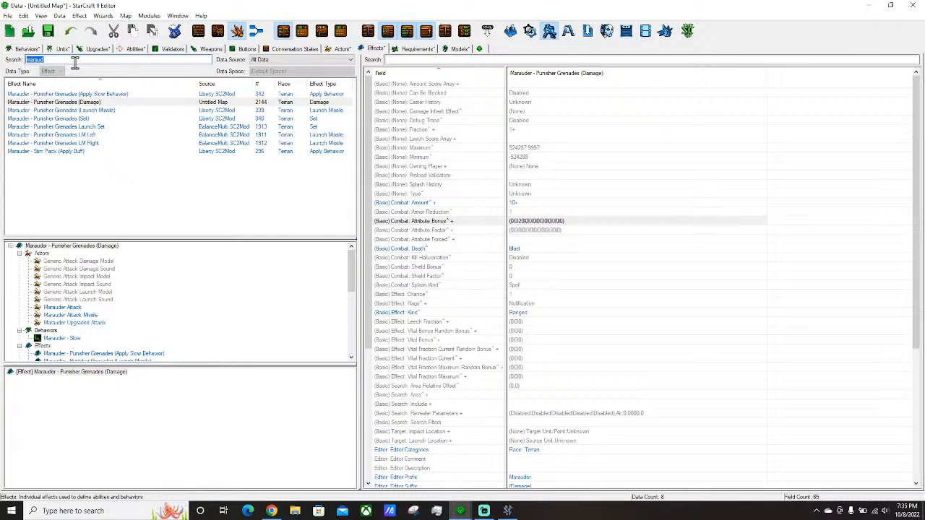
text(thor)
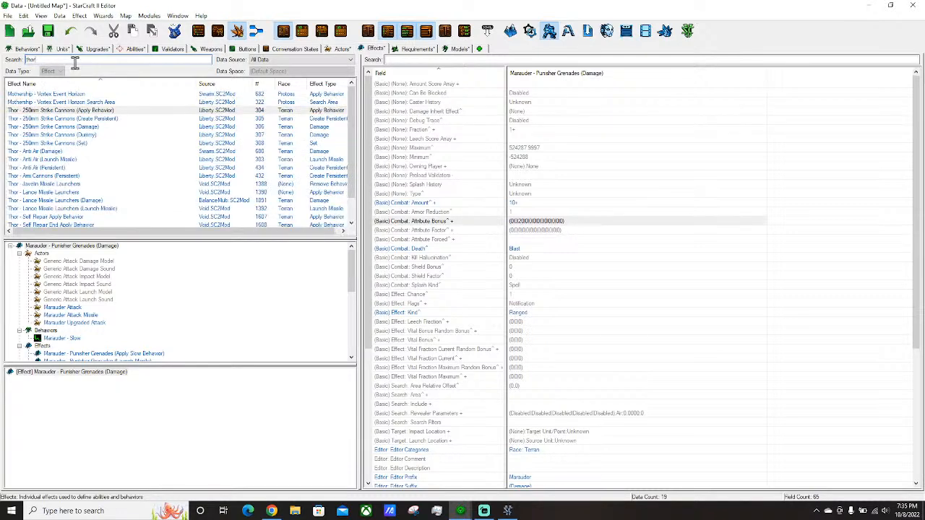
key(Return)
Find the Factory - Train ability and open its Build Thor entry in the ability info
click(125, 49)
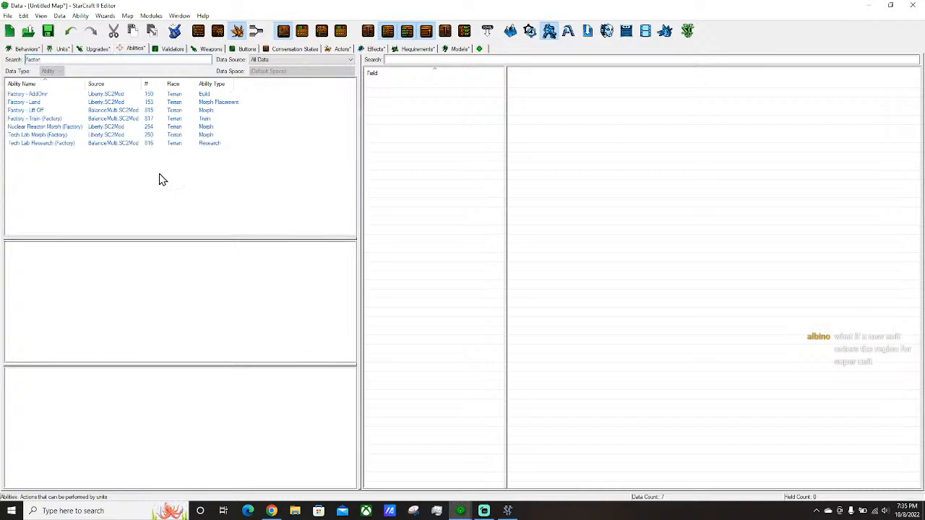
click(36, 119)
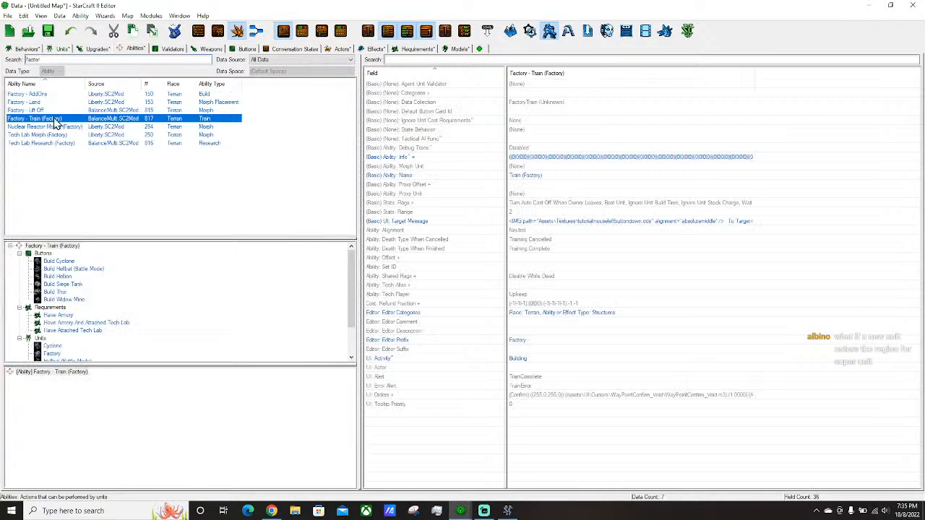
double_click(536, 158)
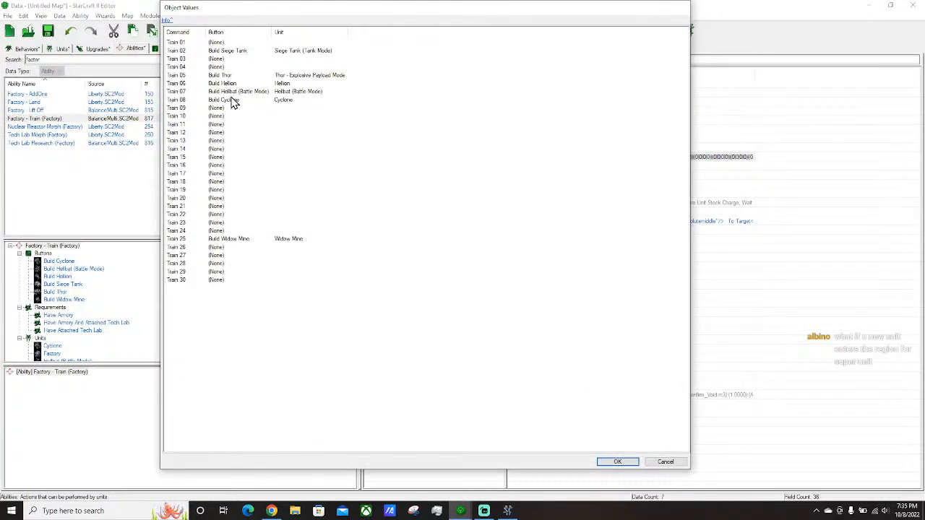
click(232, 76)
double_click(233, 79)
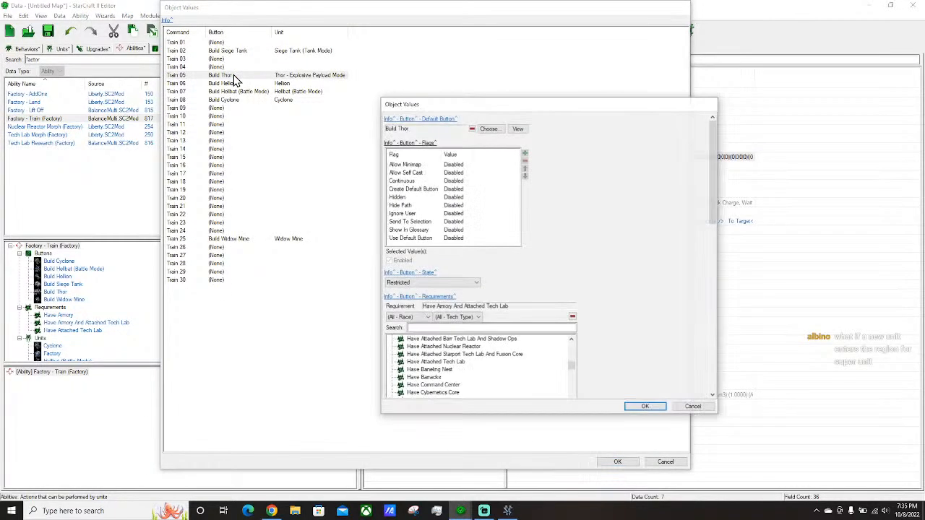
Change the Build Thor button's requirement to Have Starport and save the ability info
drag(718, 182, 632, 235)
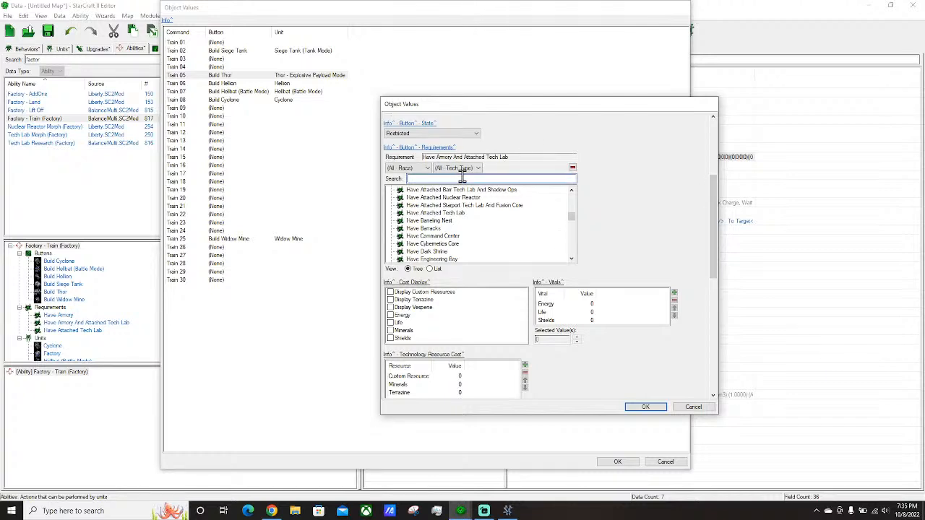
text(fusio)
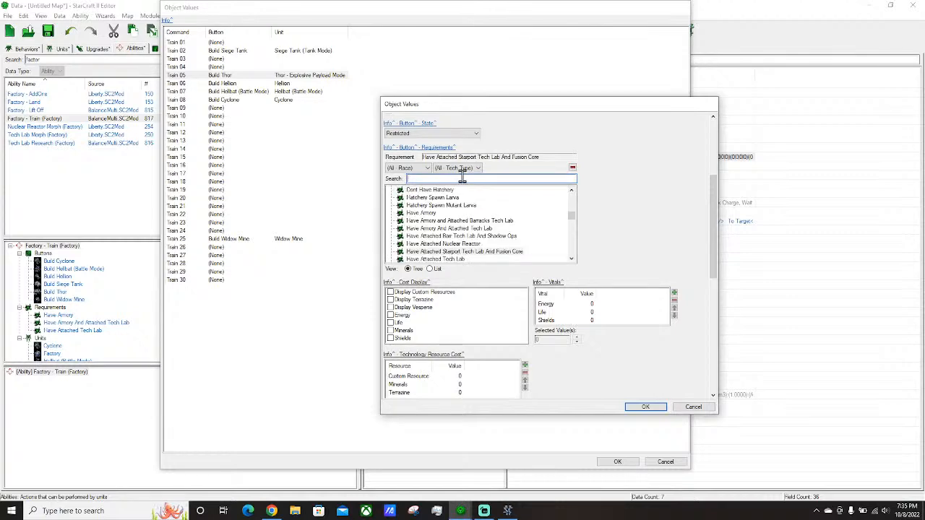
text(starpo)
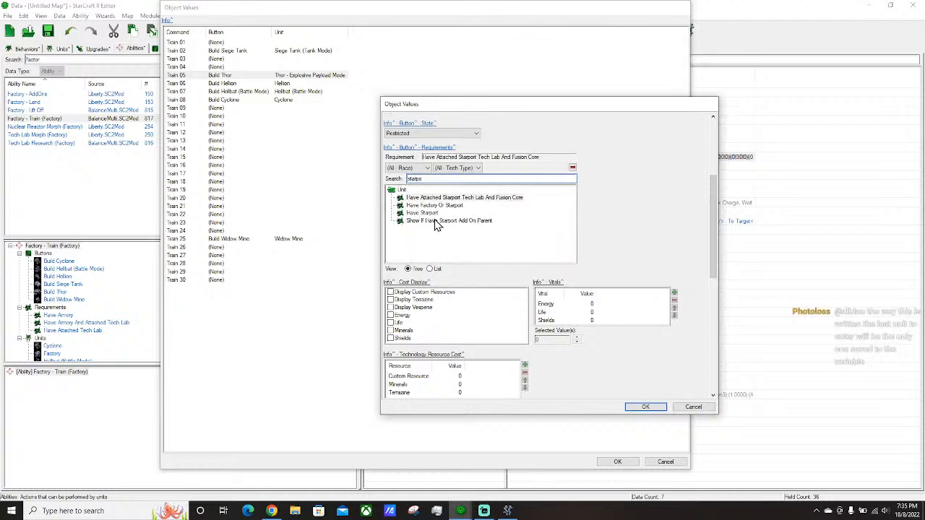
click(422, 214)
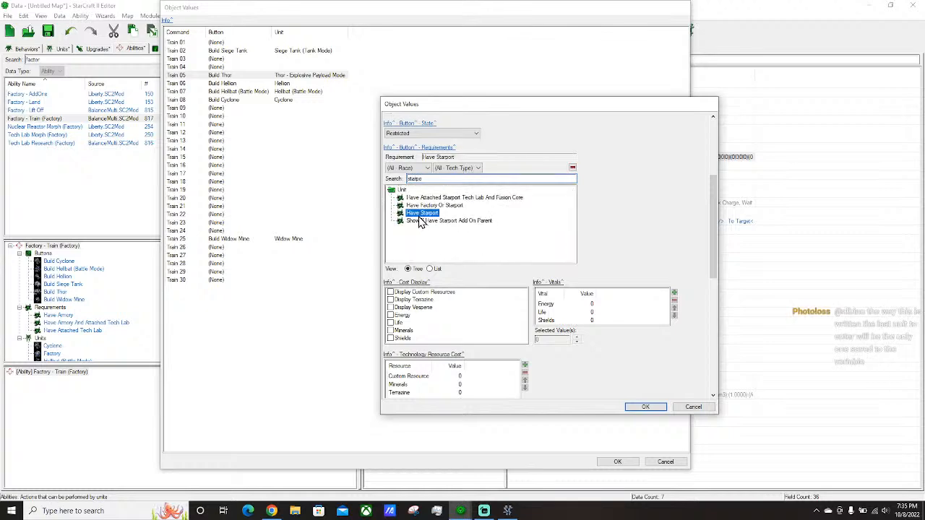
click(638, 409)
click(623, 463)
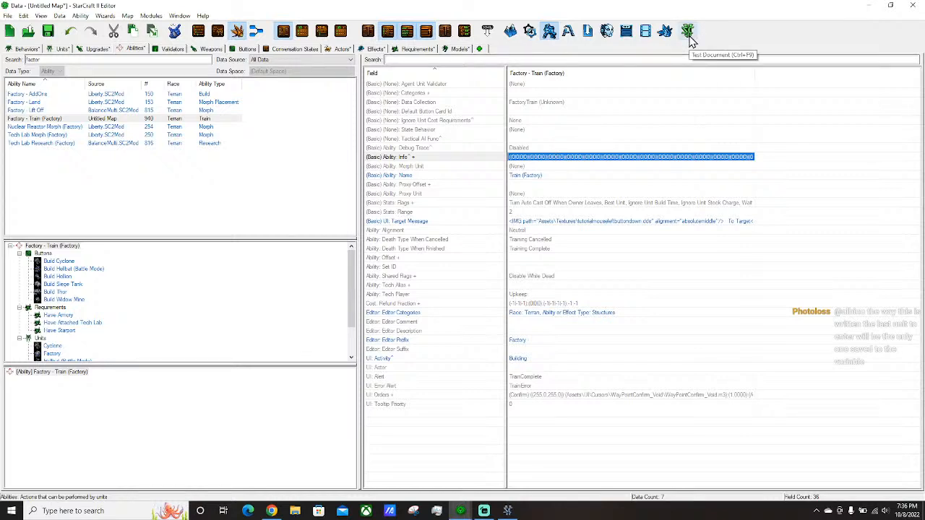
Test the map by checking the Factory's build options, destroying the Starport with the army, and checking the Factory again
click(61, 119)
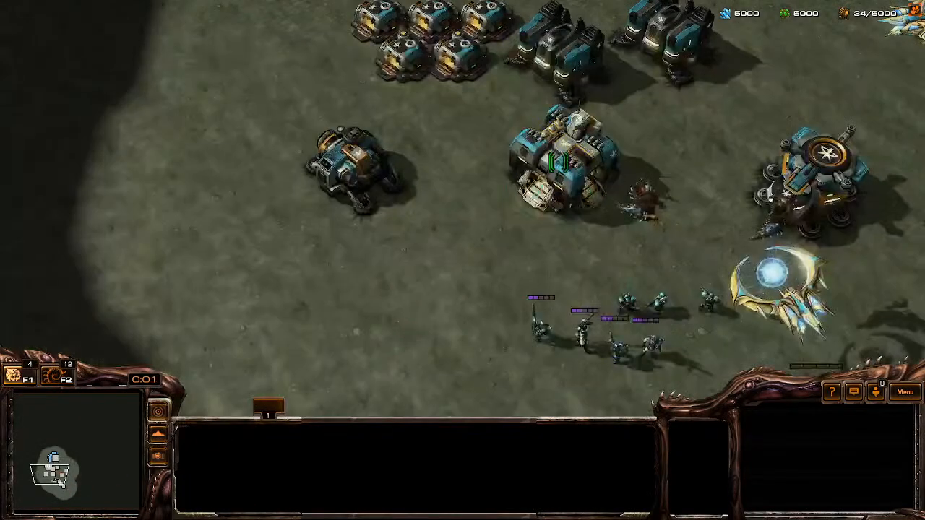
click(564, 163)
right_click(700, 111)
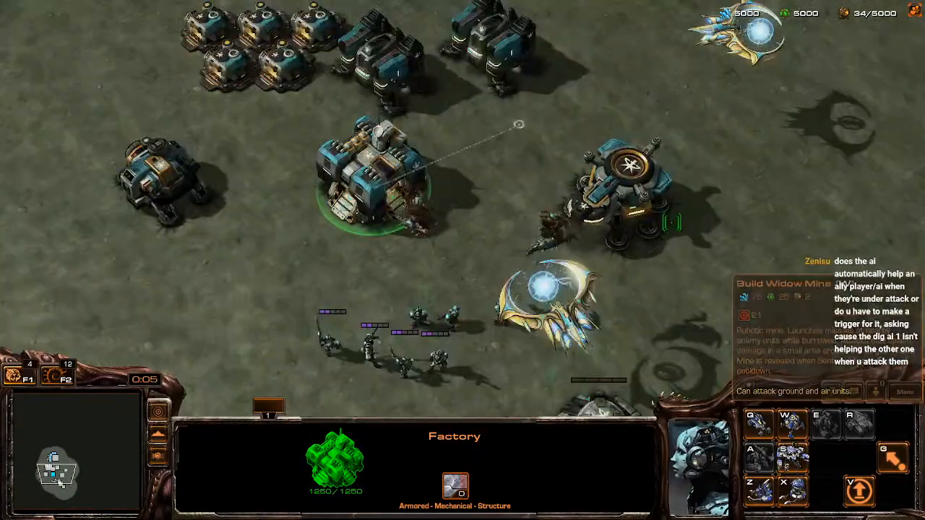
click(671, 222)
drag(244, 46, 818, 426)
right_click(825, 203)
key(t)
click(636, 195)
click(390, 180)
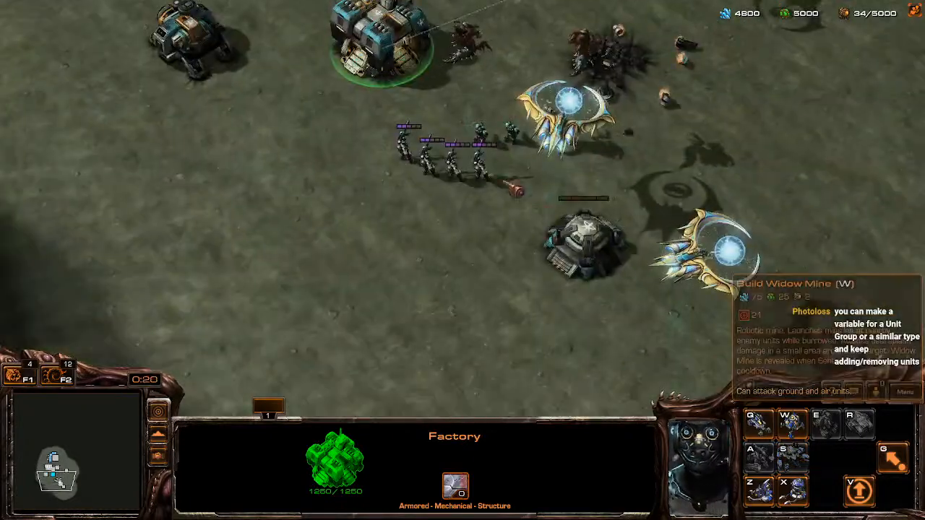
Select and reposition some army units in the test game, then select a Tempest
click(426, 163)
right_click(371, 234)
click(480, 133)
middle_drag(476, 144, 412, 261)
drag(437, 265, 293, 413)
click(689, 147)
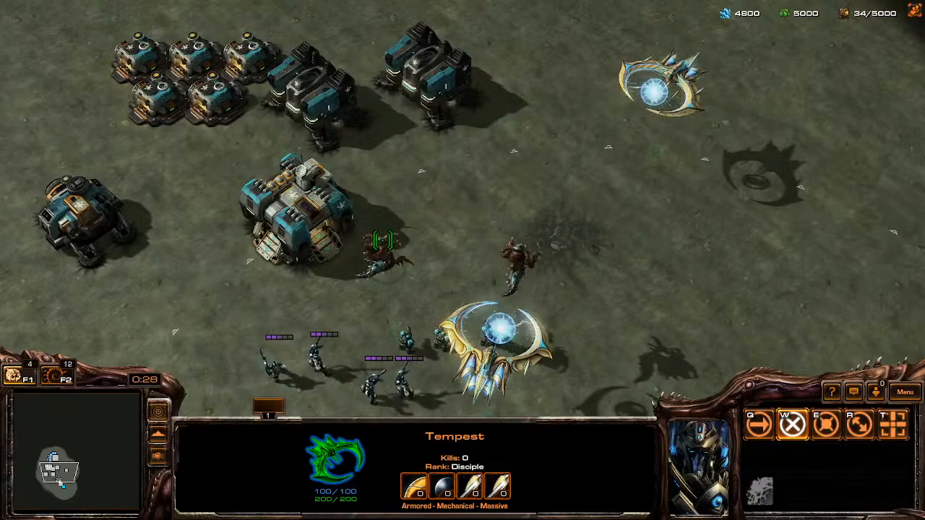
Look over the base, the Bunker and the Tempest combat area in the test game, then switch back to the editor
click(314, 178)
click(210, 100)
middle_drag(452, 159, 447, 244)
drag(729, 131, 834, 213)
drag(280, 87, 610, 289)
drag(422, 174, 592, 290)
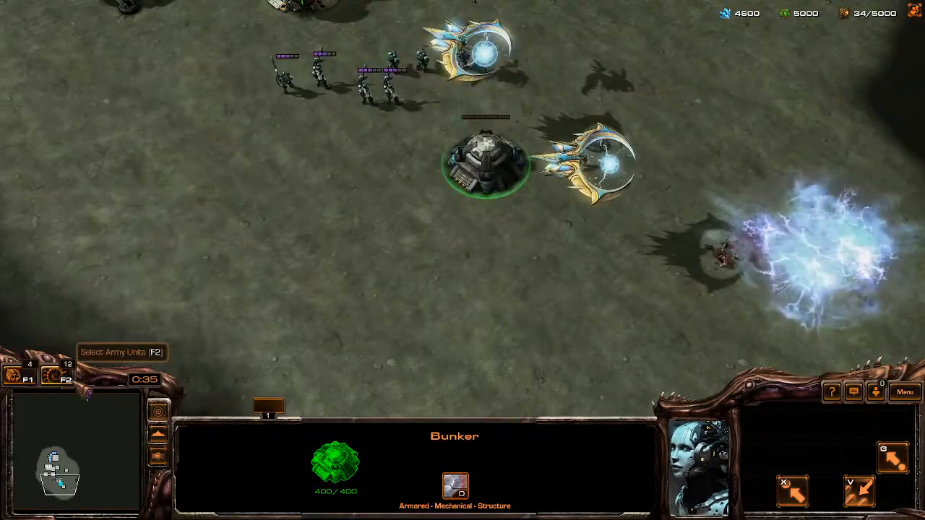
click(62, 425)
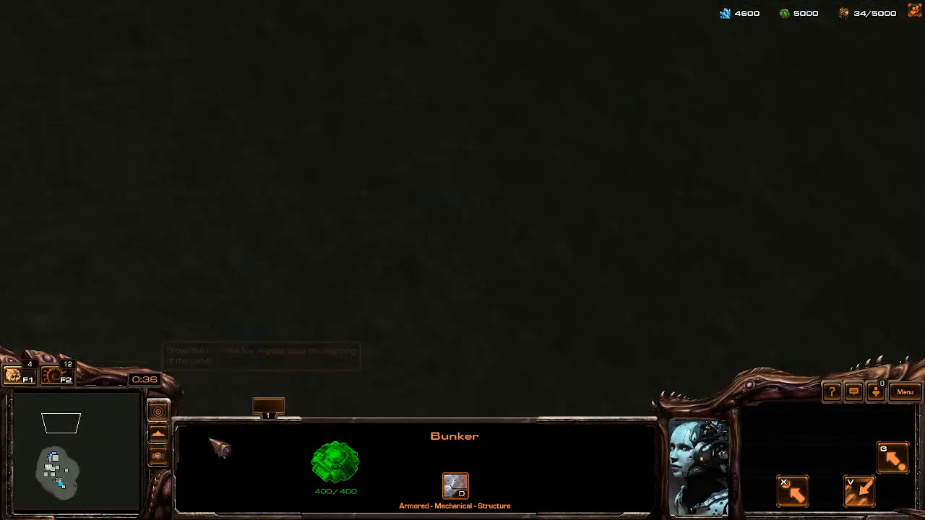
click(61, 488)
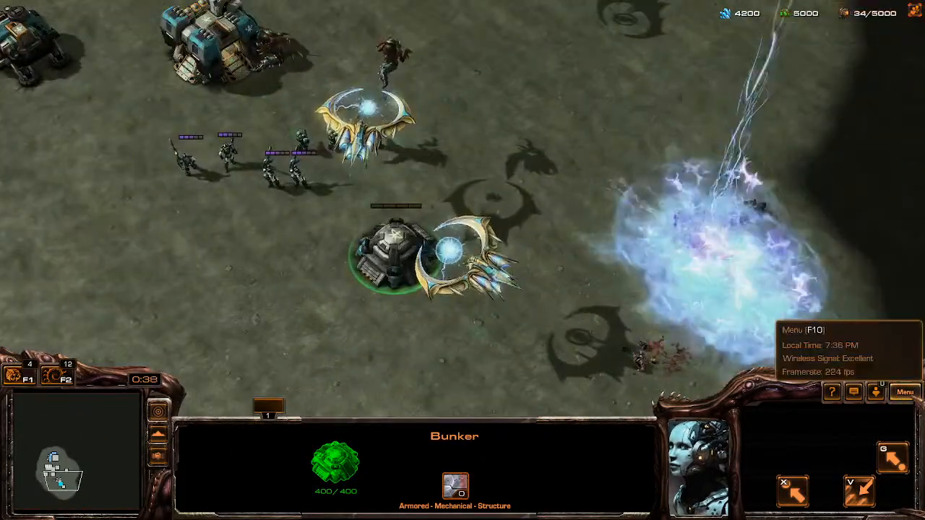
key(alt+Tab)
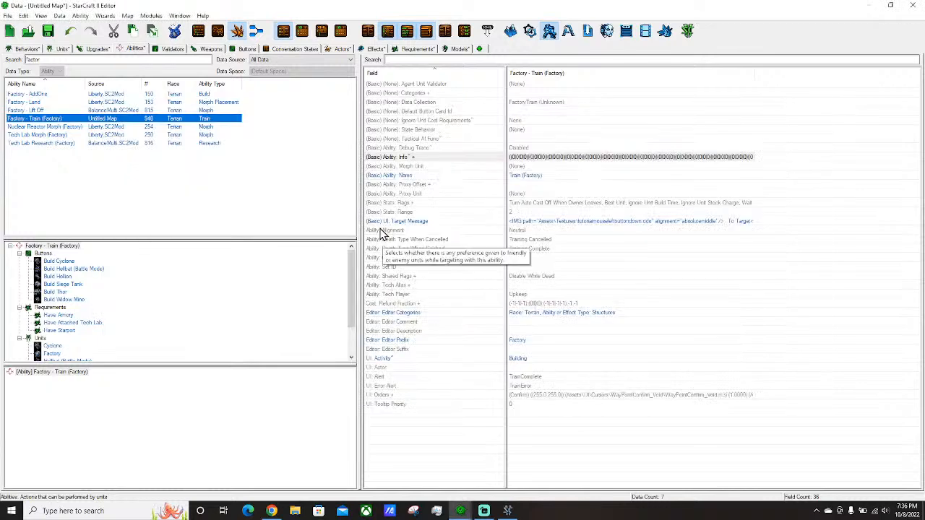
In the Triggers module, create a new variable named "Suoer unit region" directly below the Super unit variable
click(530, 30)
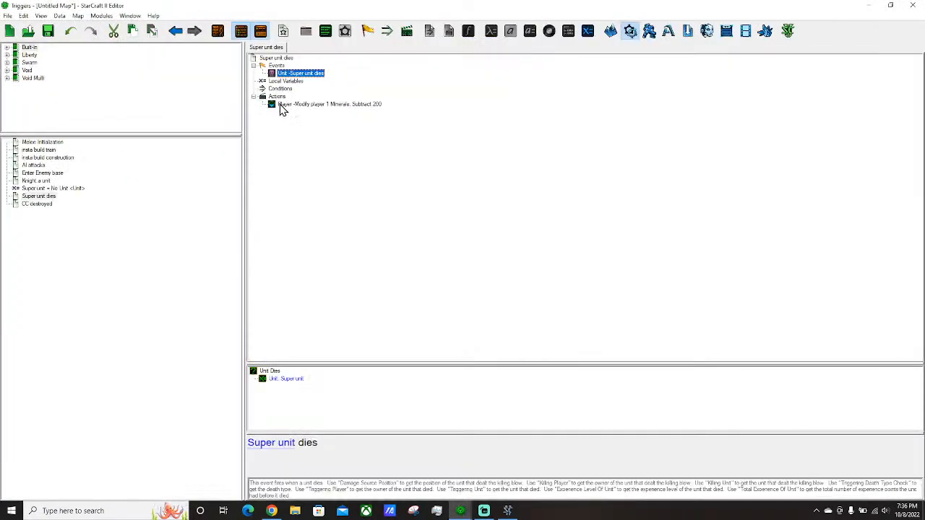
click(38, 195)
click(36, 204)
click(41, 189)
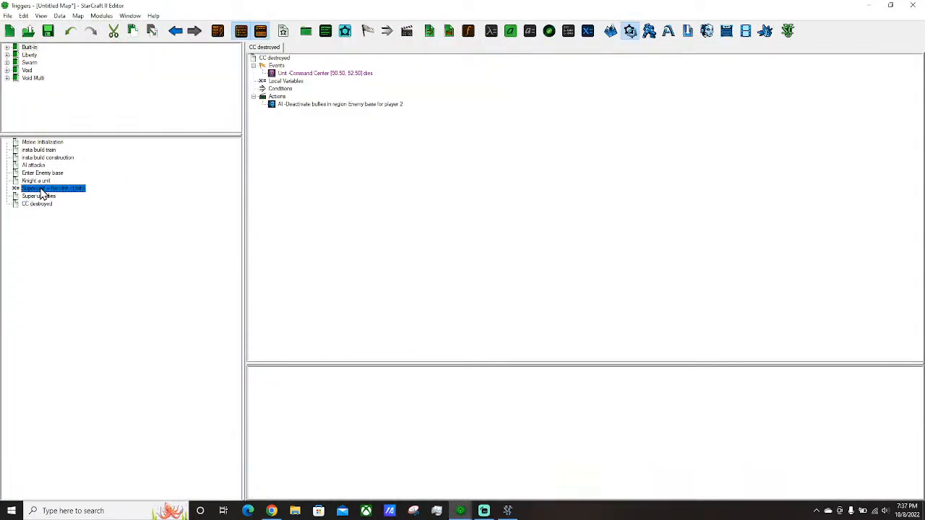
right_click(41, 188)
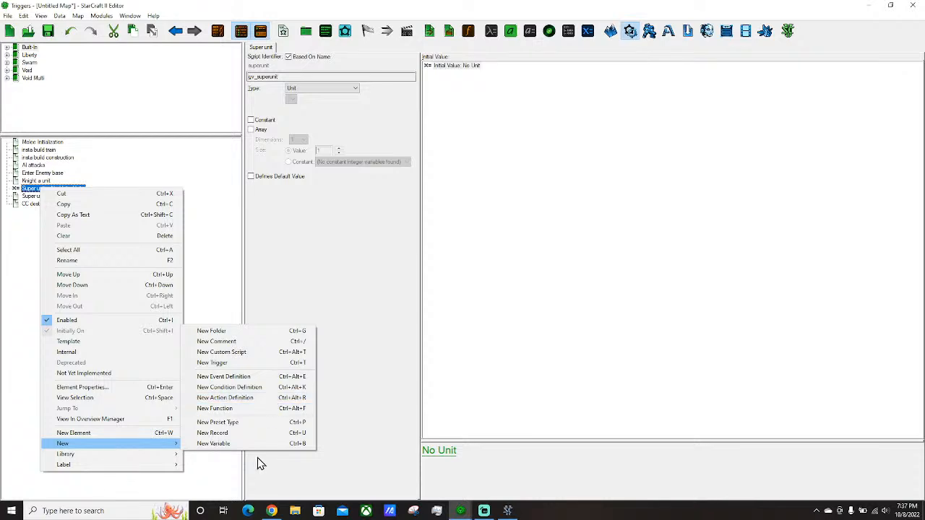
click(248, 457)
right_click(47, 190)
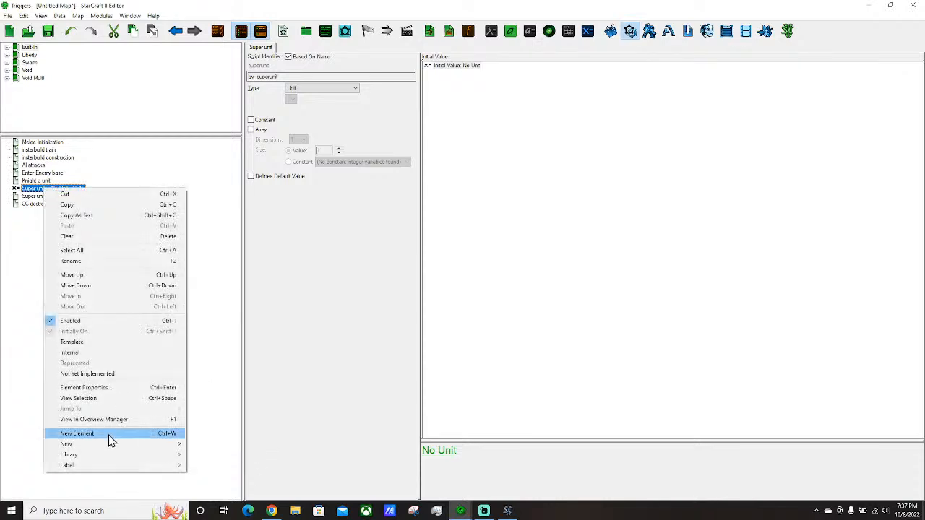
mouse_move(115, 447)
click(239, 442)
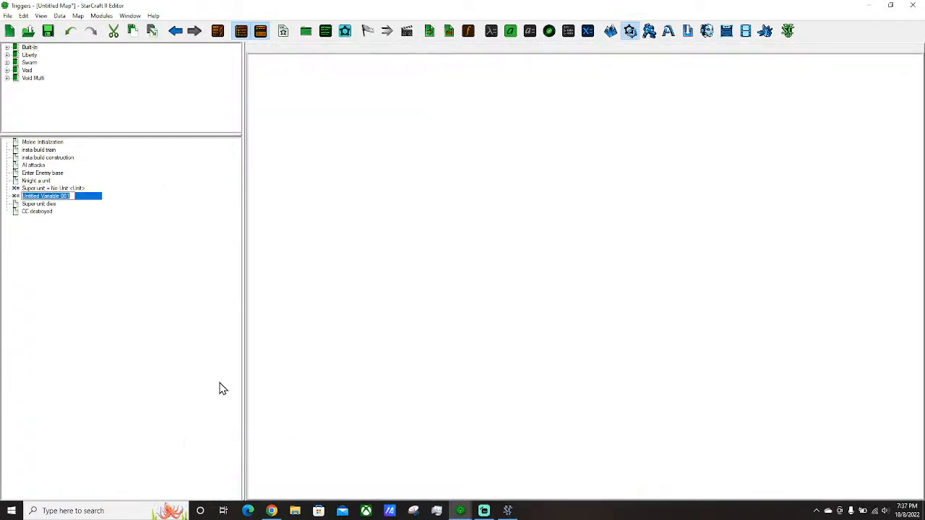
text(Super unit region)
key(Return)
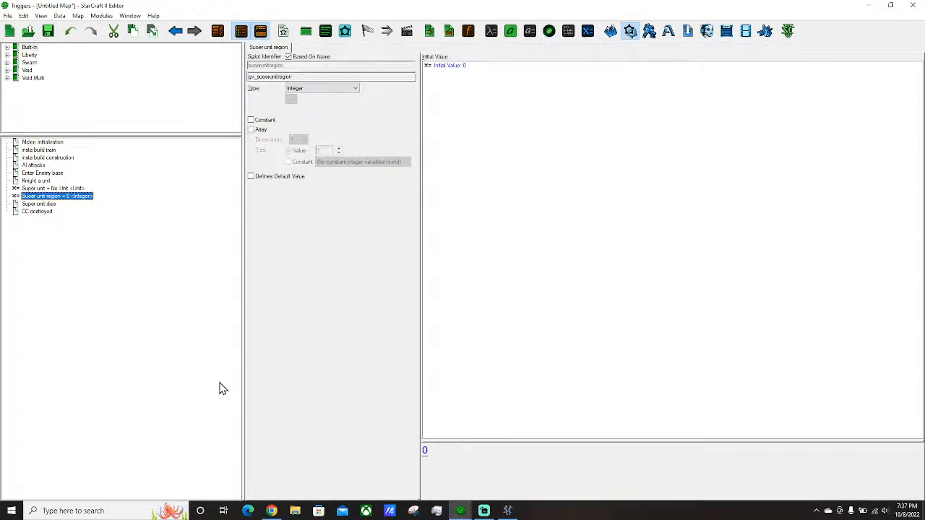
Set the new variable's type to Region and its initial value to Region 002
click(322, 88)
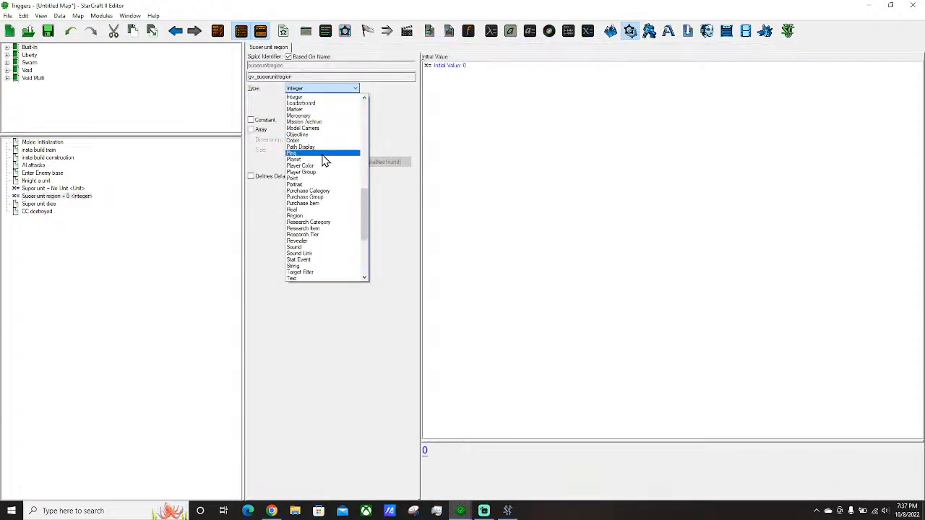
click(331, 214)
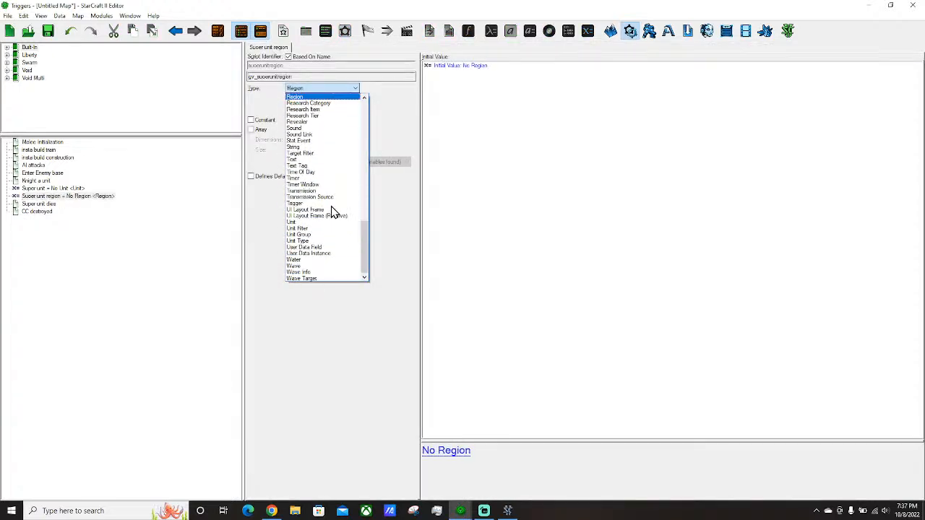
click(320, 96)
click(446, 451)
click(271, 61)
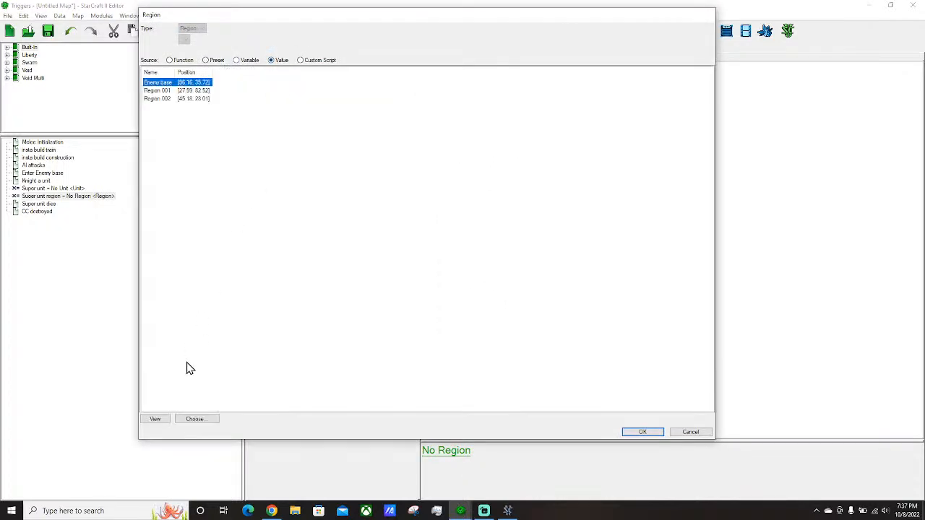
click(211, 423)
click(310, 285)
key(q)
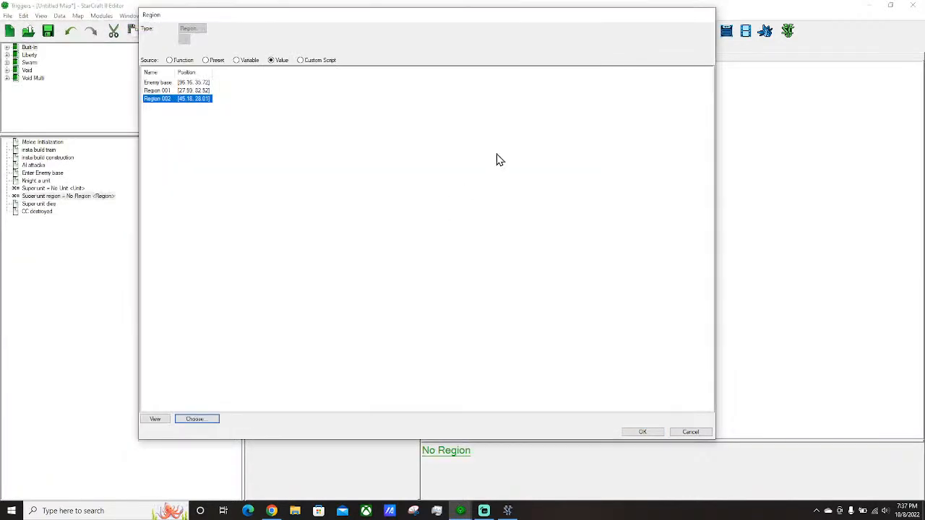
click(642, 432)
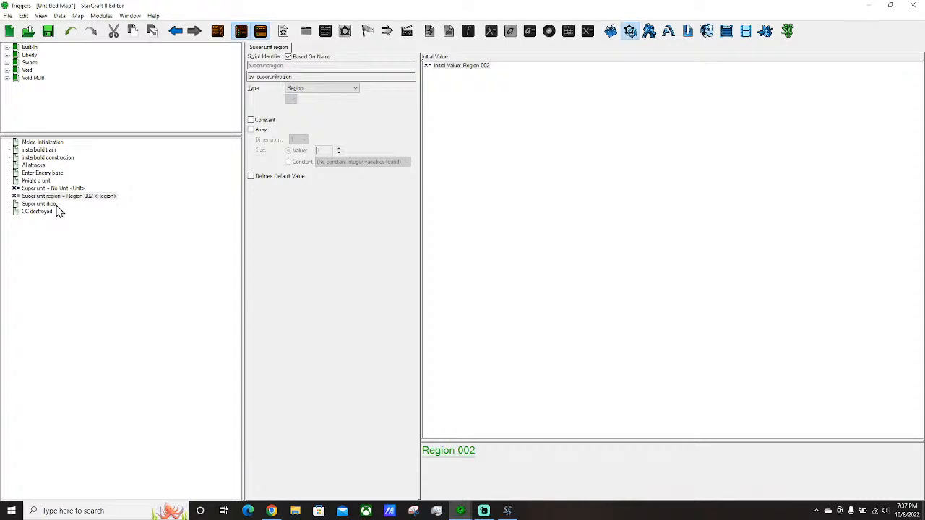
click(36, 181)
click(31, 197)
click(35, 205)
right_click(277, 106)
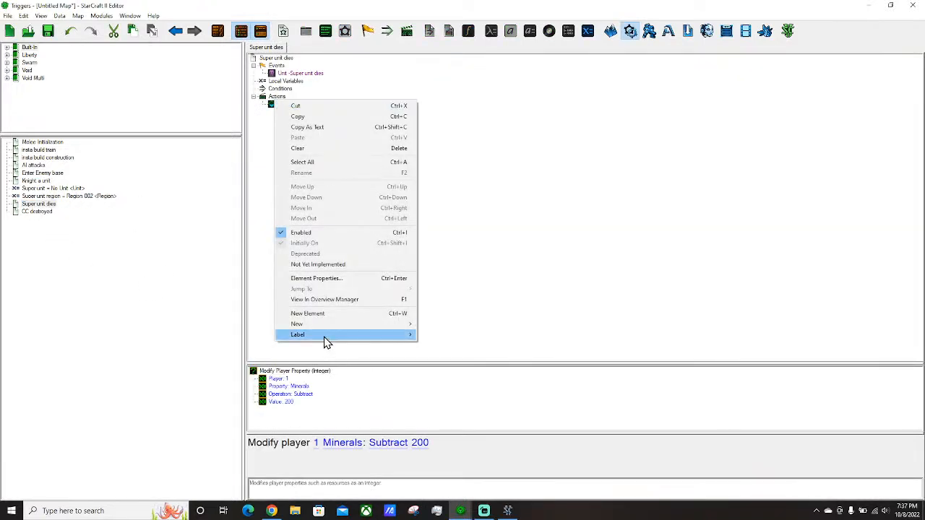
Add a Set Variable action to the Knight a unit trigger
click(38, 182)
right_click(282, 104)
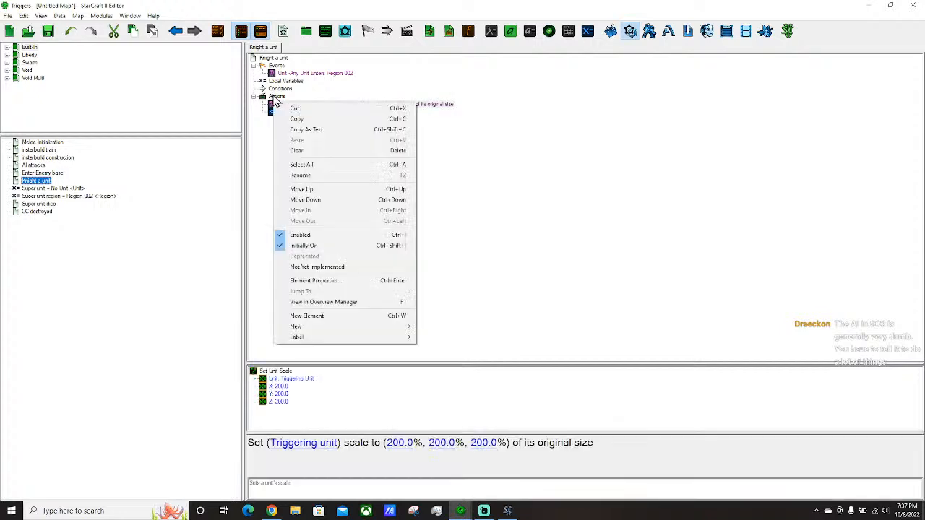
right_click(276, 96)
mouse_move(318, 323)
click(506, 356)
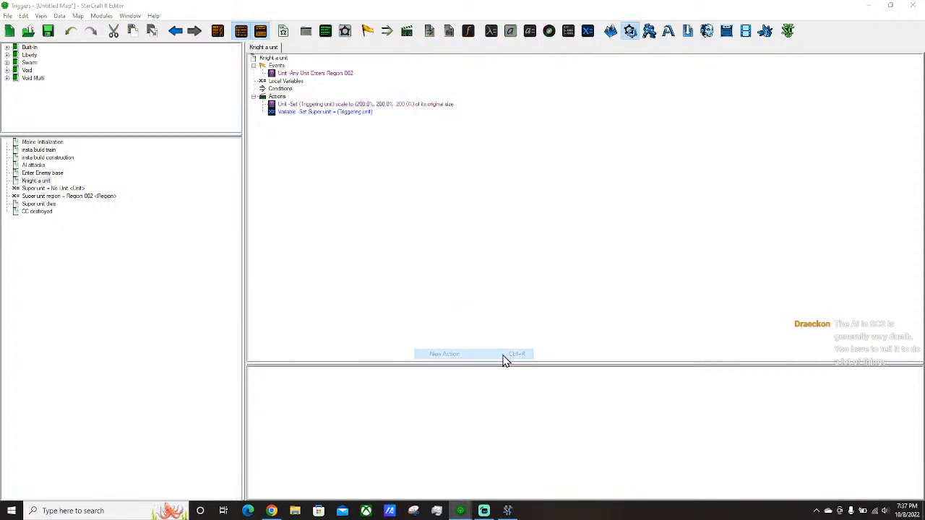
click(518, 230)
text(set)
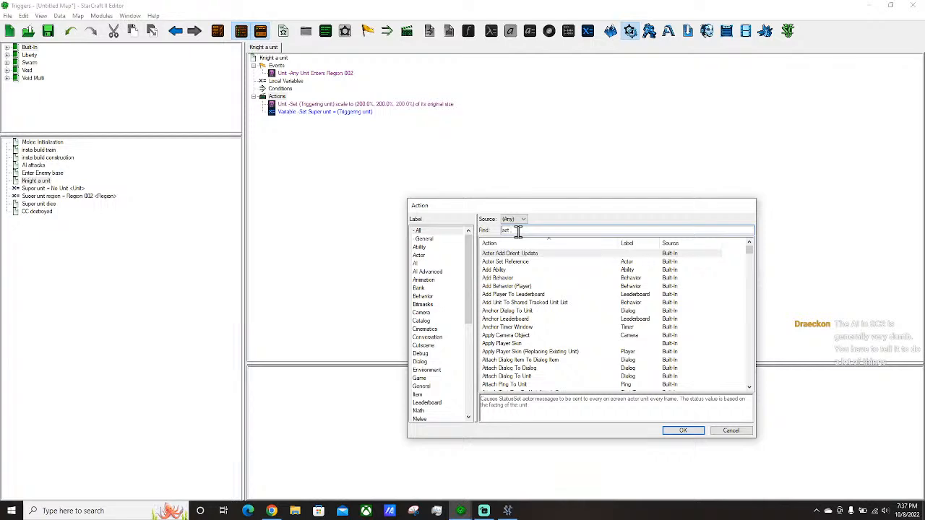
text( va)
key(Return)
Make the new Set Variable action assign Region 001, chosen on the map, to the Suoer unit region variable
click(305, 441)
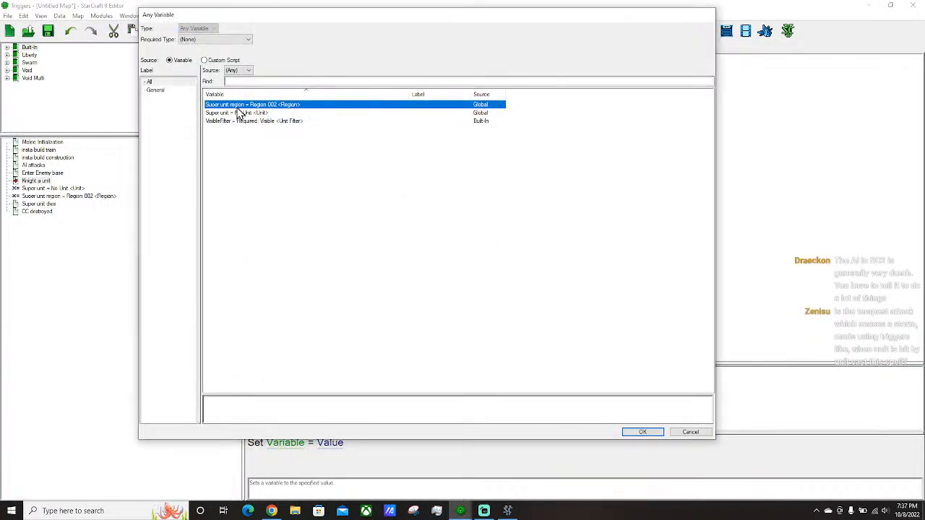
key(Return)
click(371, 443)
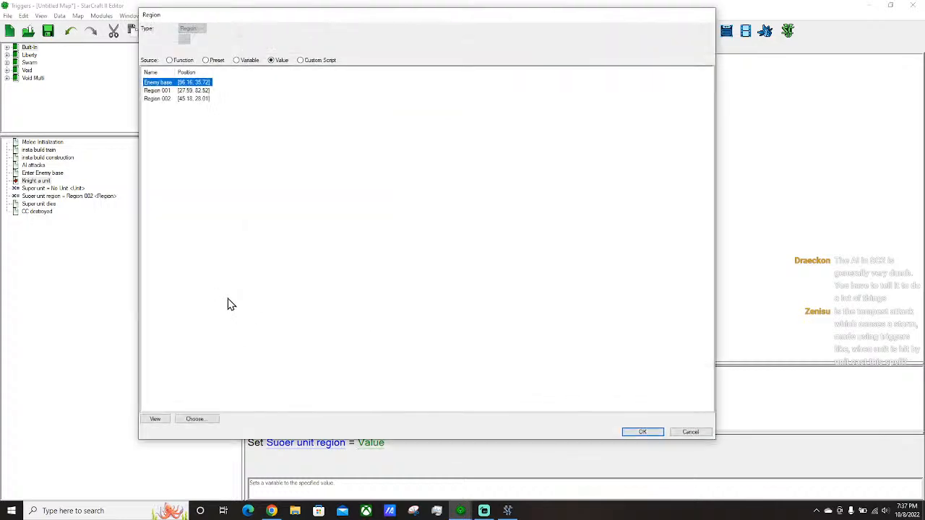
click(205, 419)
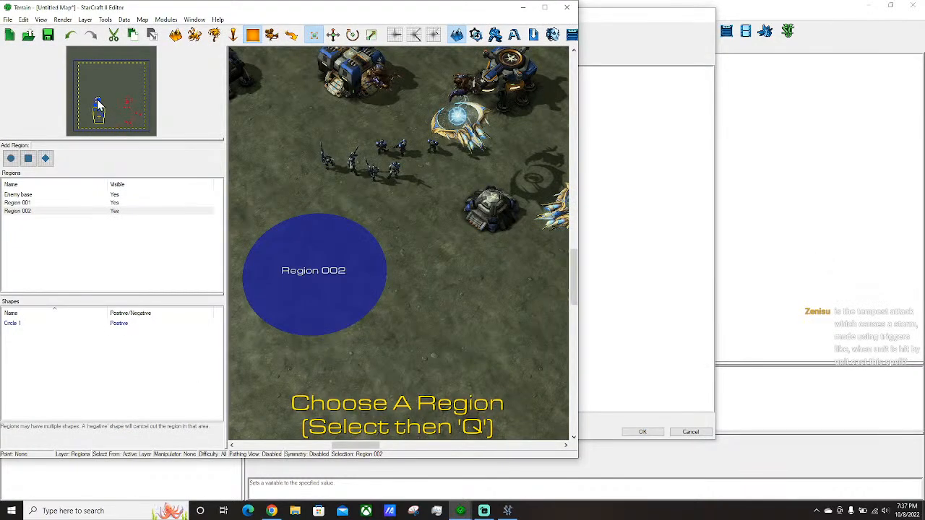
click(100, 106)
click(544, 7)
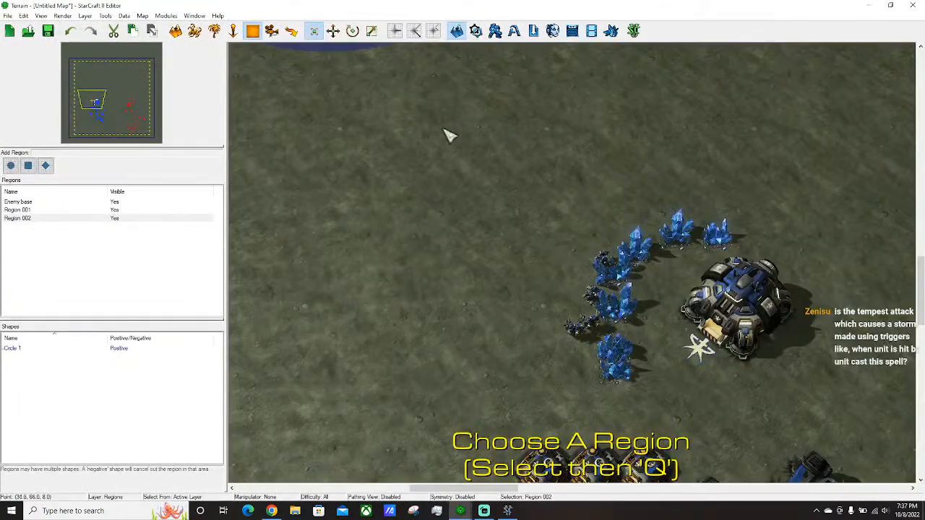
click(419, 146)
key(q)
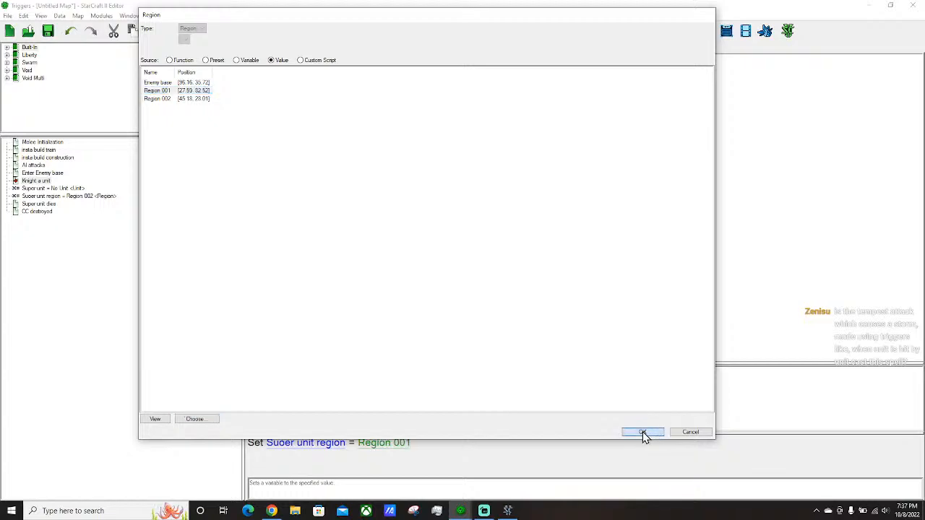
click(642, 432)
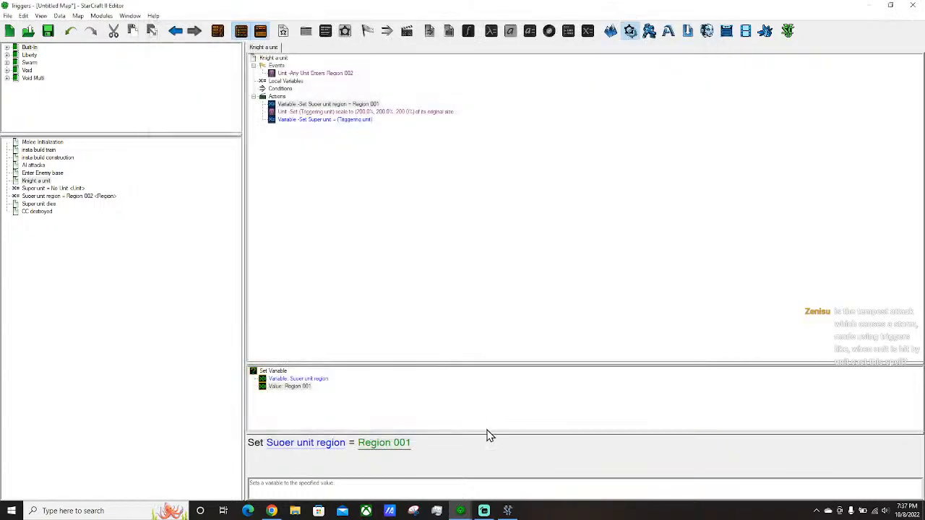
Move Region 001 in the Terrain module closer to the blue Command Center, at about (37, 69), and return to the Triggers module
click(611, 31)
right_drag(814, 238, 663, 186)
click(474, 32)
Try to use a region variable for the Any Unit Enters event of the Knight a unit trigger
click(42, 205)
click(36, 181)
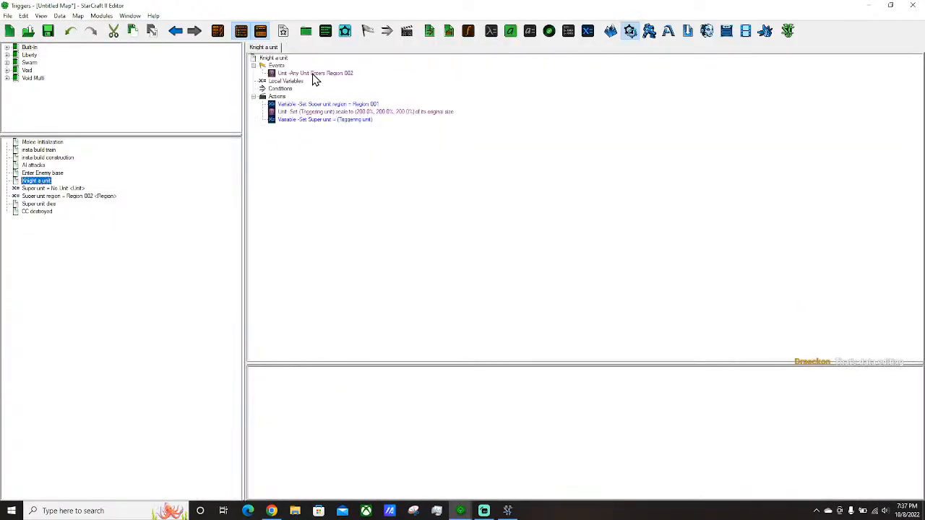
click(316, 73)
click(334, 450)
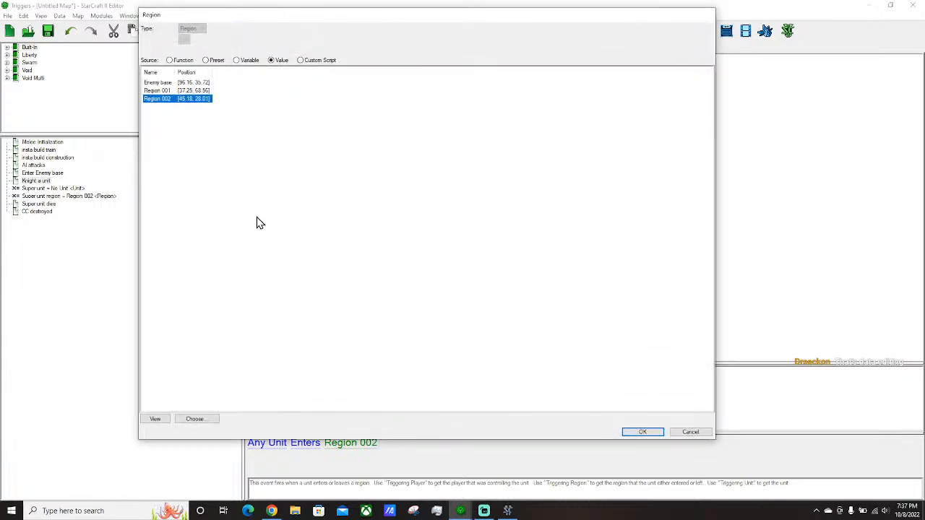
click(245, 63)
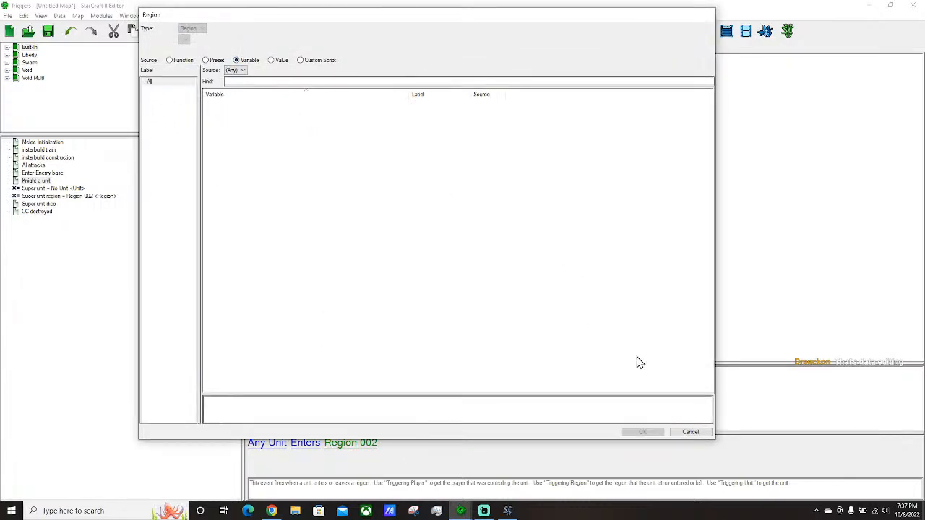
click(691, 432)
Check the variable, preset, function and value sources for the Any Unit Enters event's region, keeping Region 002
click(343, 453)
click(245, 66)
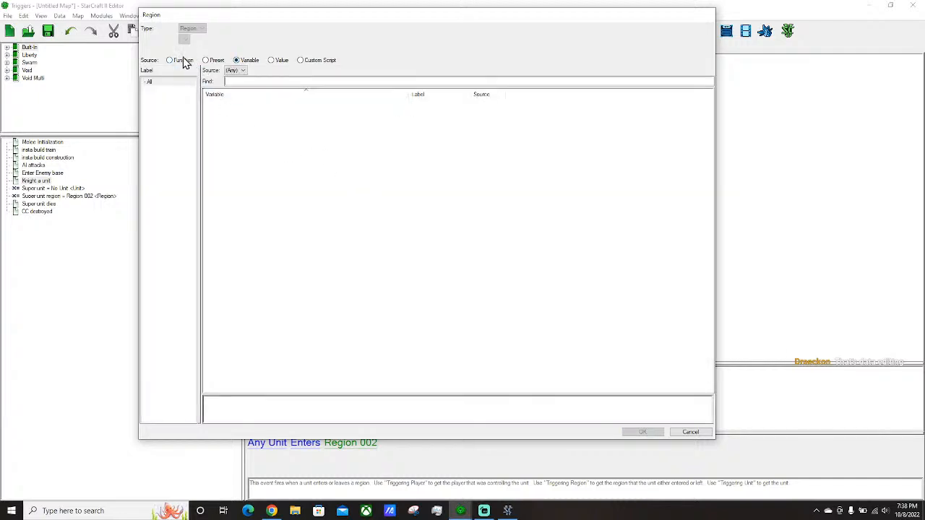
click(208, 61)
click(181, 60)
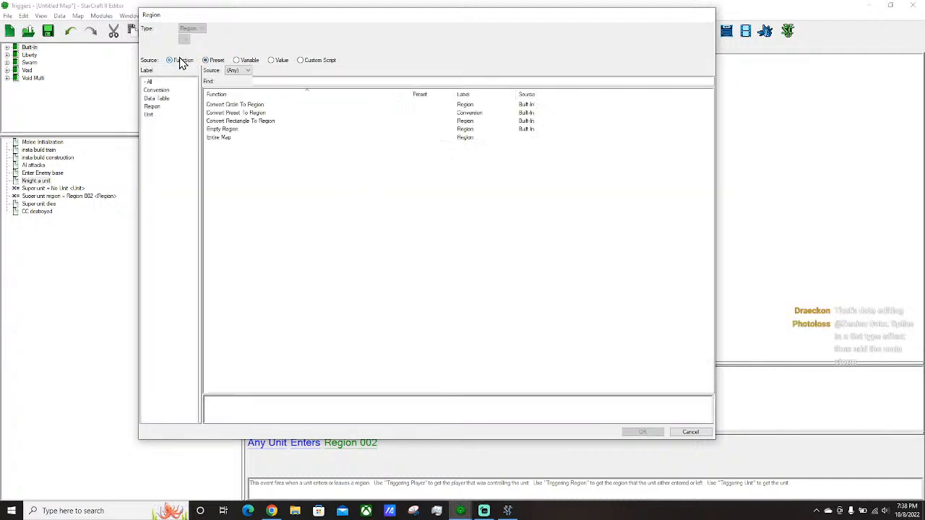
click(251, 62)
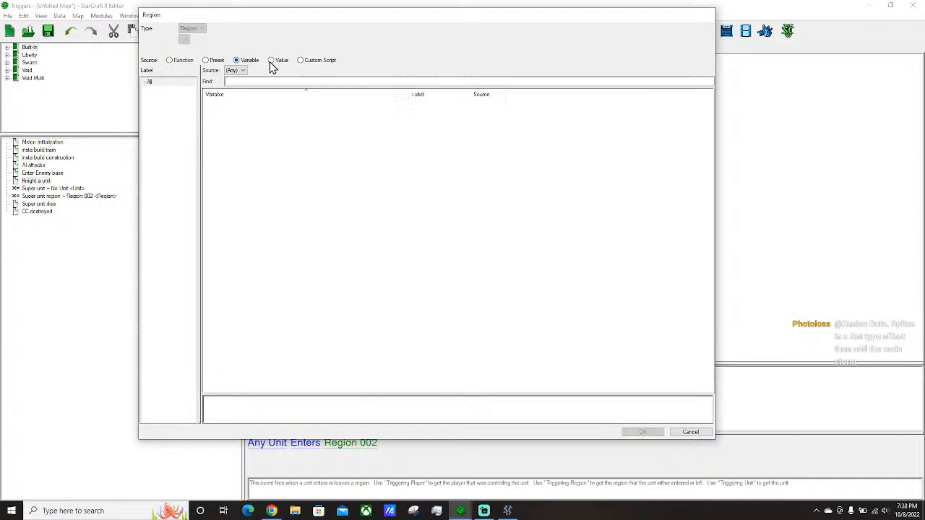
click(270, 64)
click(189, 90)
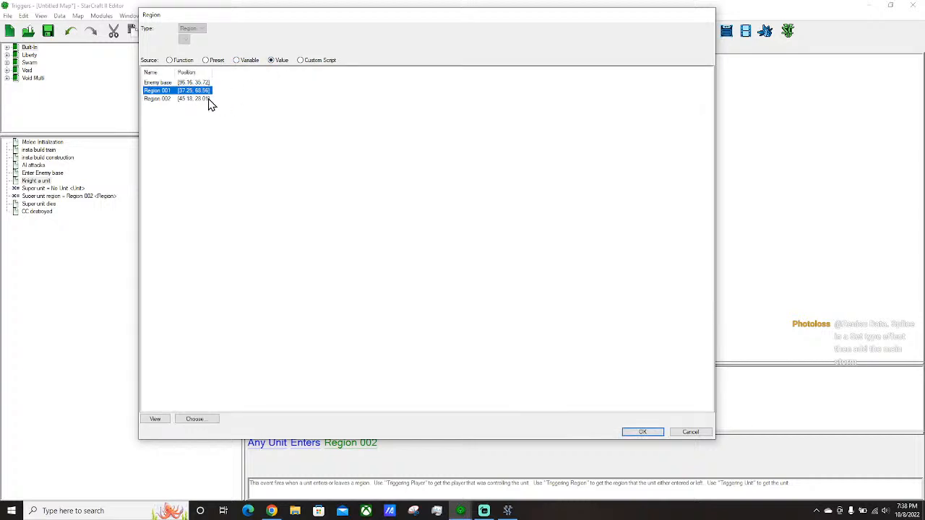
click(209, 99)
click(641, 432)
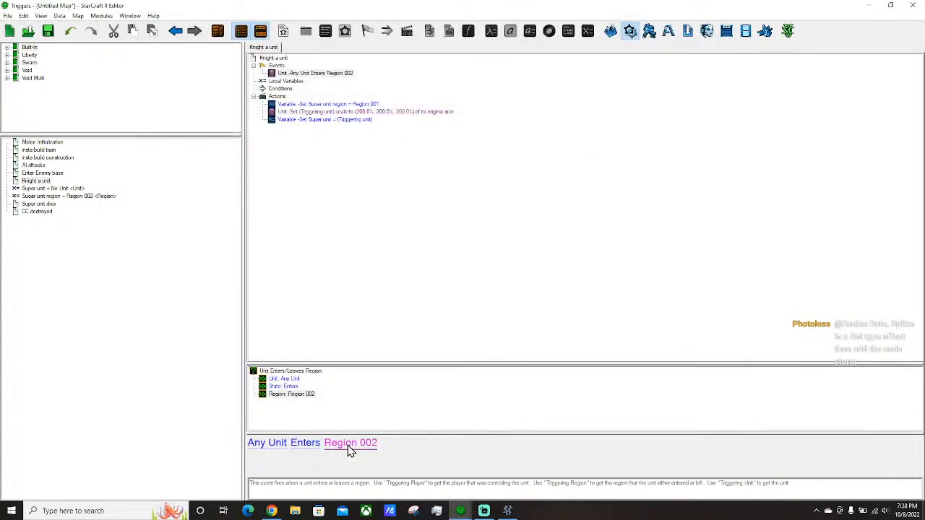
Look through the preset, function and variable sources for the event's region again and cancel
click(206, 61)
click(180, 61)
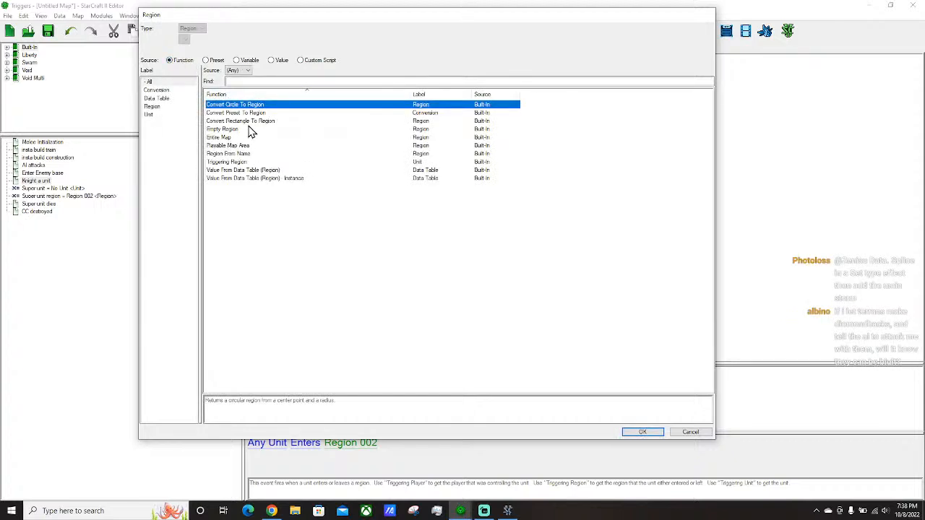
click(206, 60)
click(238, 60)
click(689, 433)
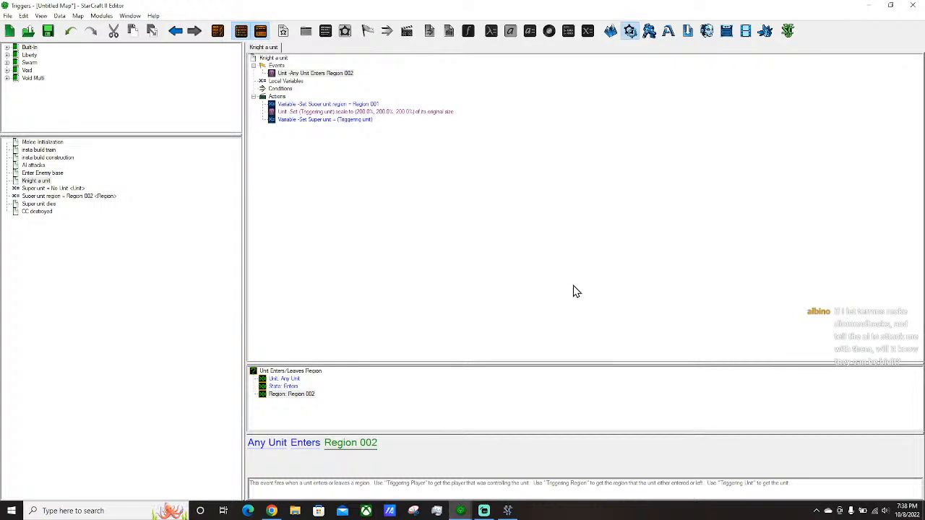
double_click(276, 66)
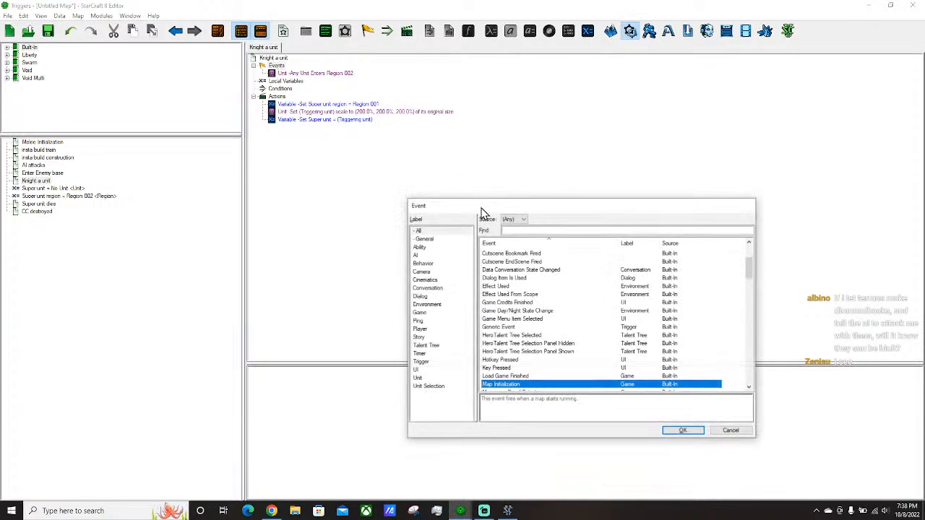
key(r)
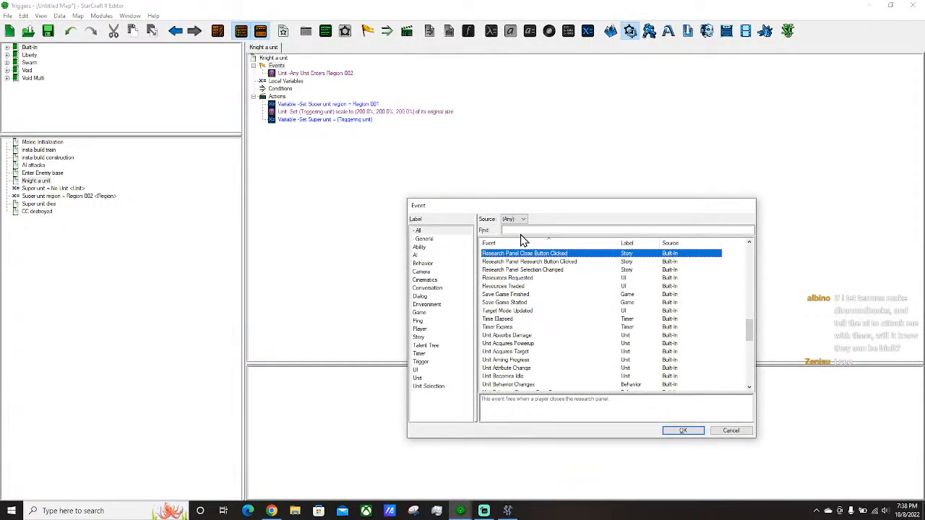
click(743, 432)
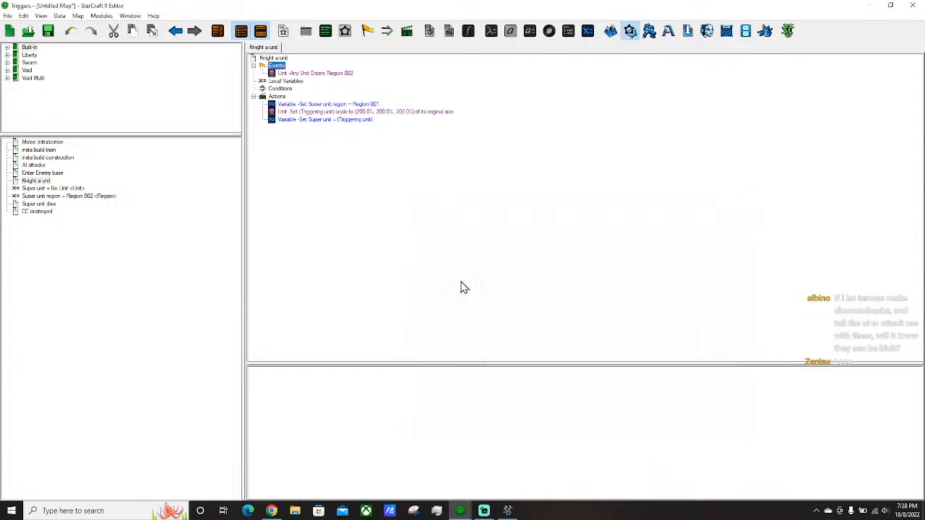
Examine the function and value options for the Any Unit Enters event's region, including Empty Region, and cancel without changing it
click(304, 74)
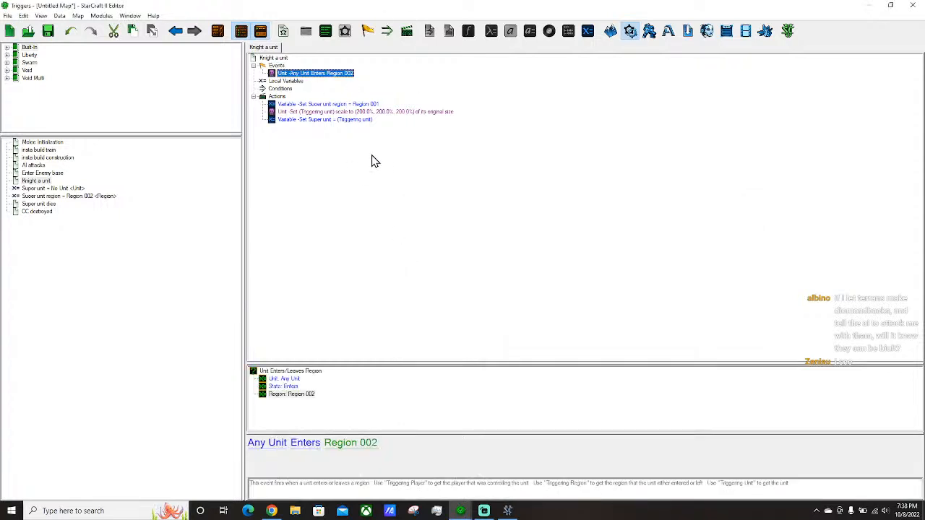
click(347, 442)
click(186, 62)
click(219, 62)
click(237, 62)
click(175, 61)
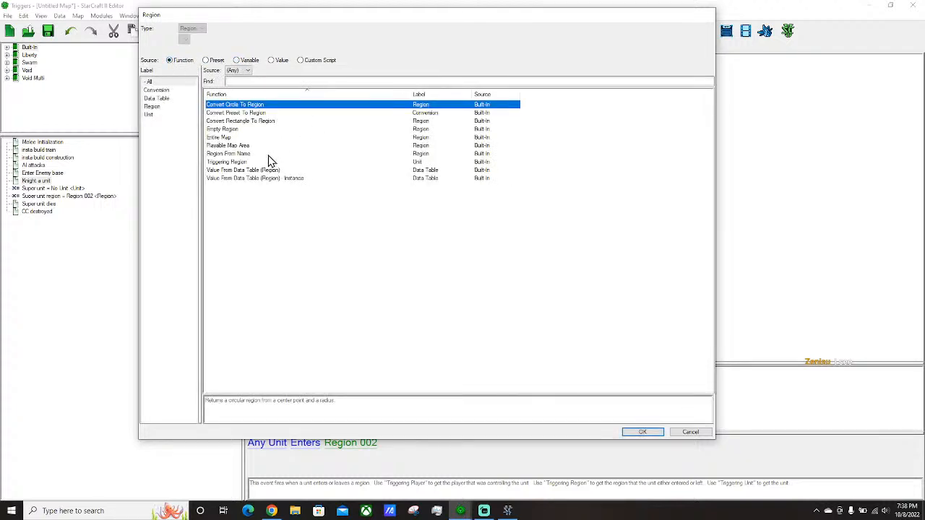
click(230, 129)
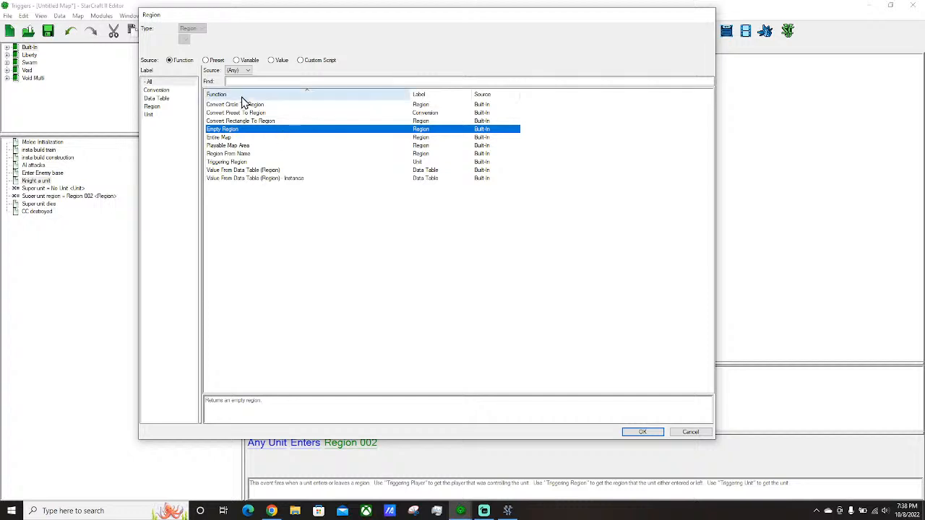
click(271, 61)
click(193, 91)
click(205, 100)
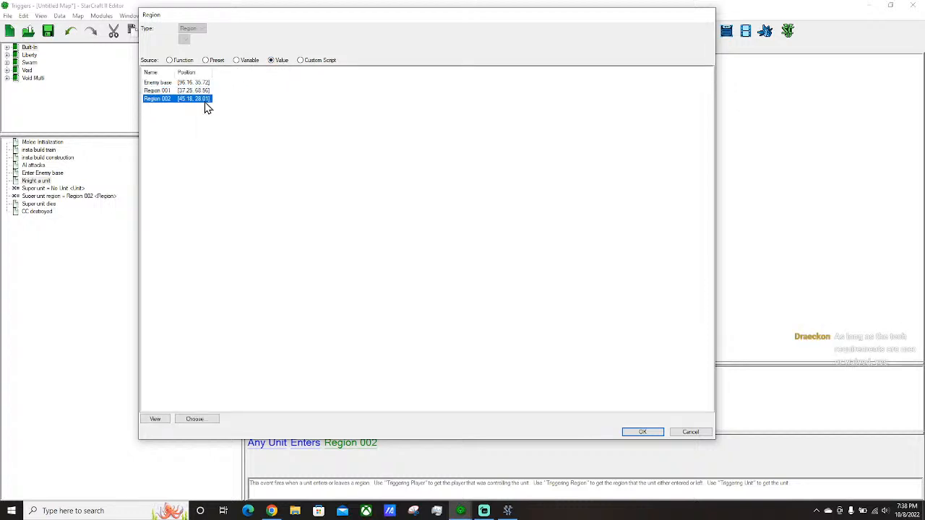
click(689, 432)
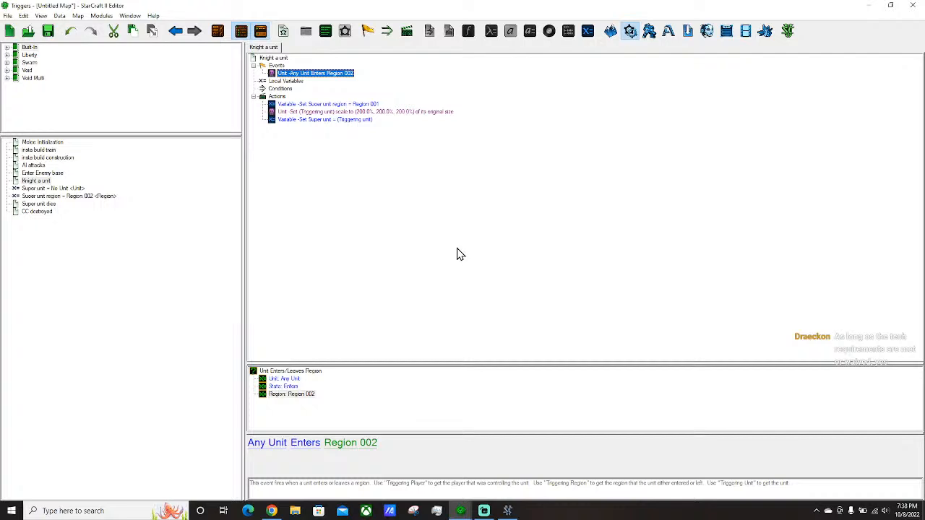
Review the Suoer unit region variable, the Super unit dies and CC destroyed triggers, and the regions on the terrain
click(77, 197)
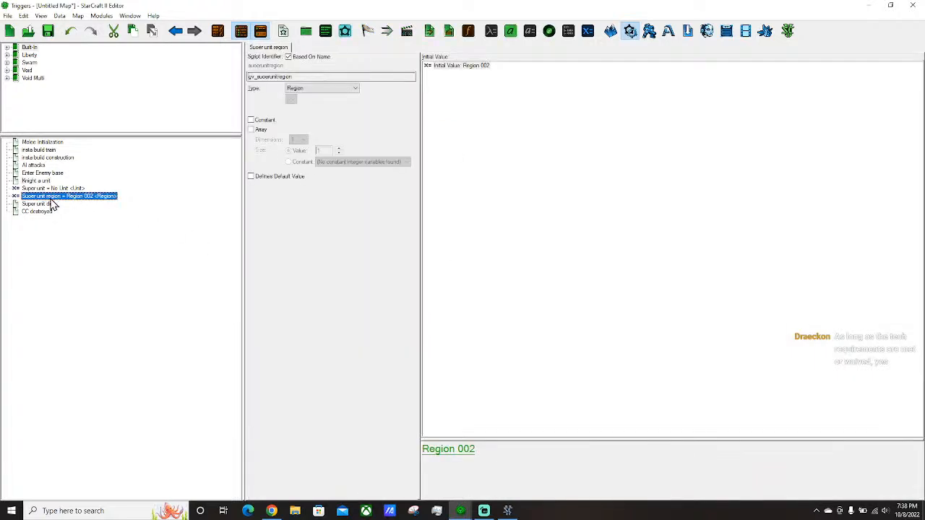
click(40, 211)
click(40, 204)
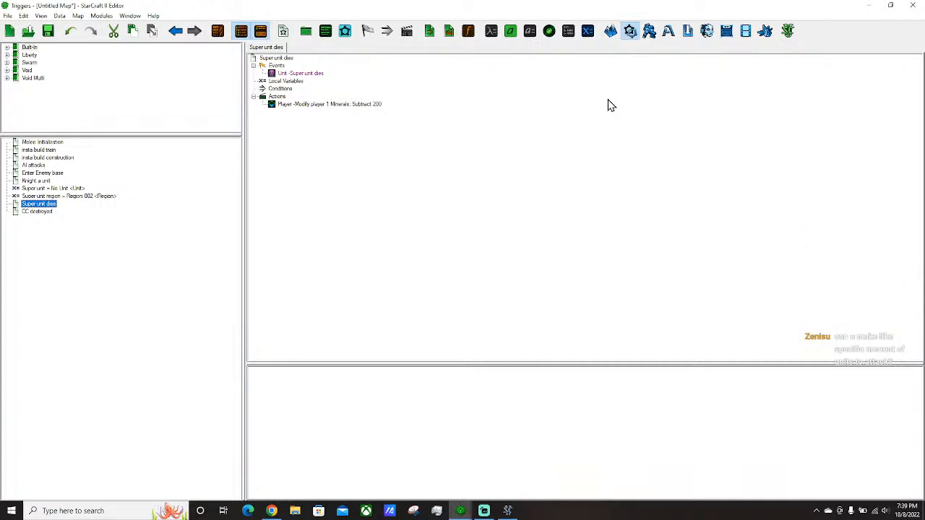
click(35, 211)
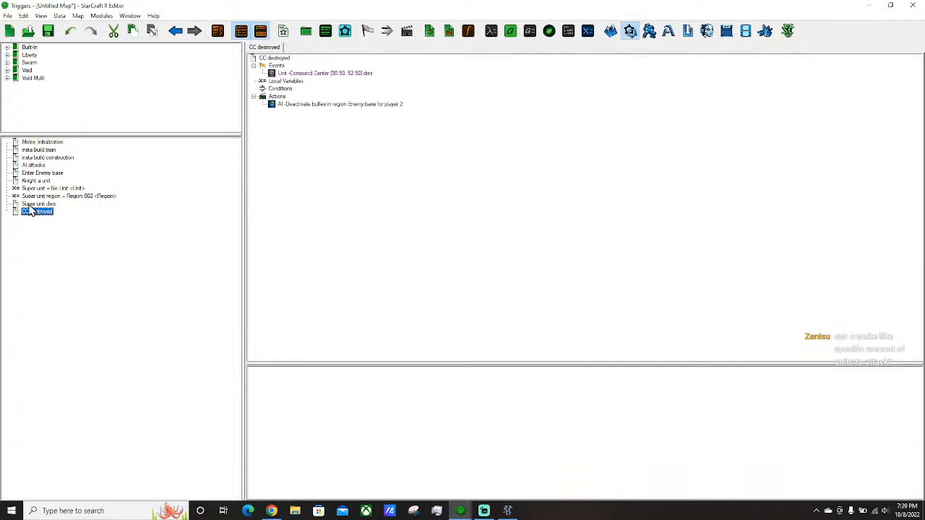
click(610, 31)
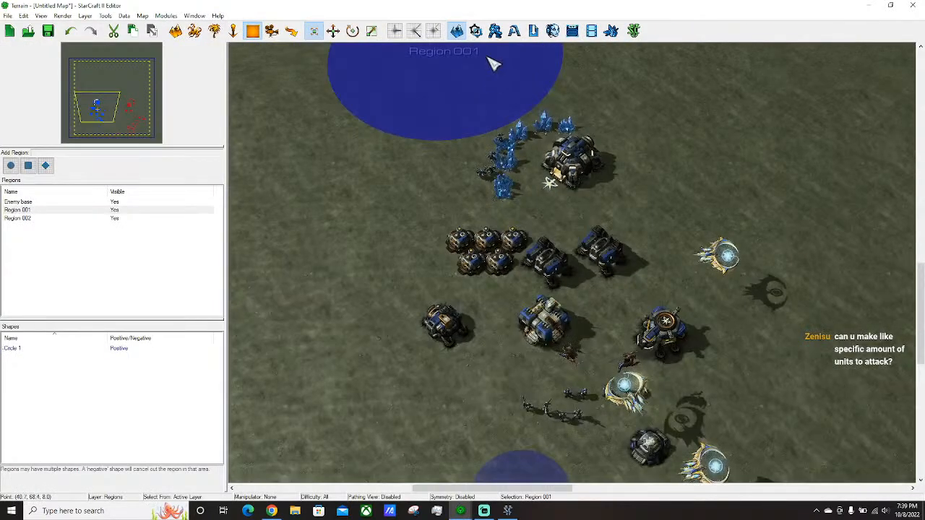
click(476, 32)
Search the actions for "bank" and add a Store Integer action to the CC destroyed trigger
click(38, 211)
right_click(277, 97)
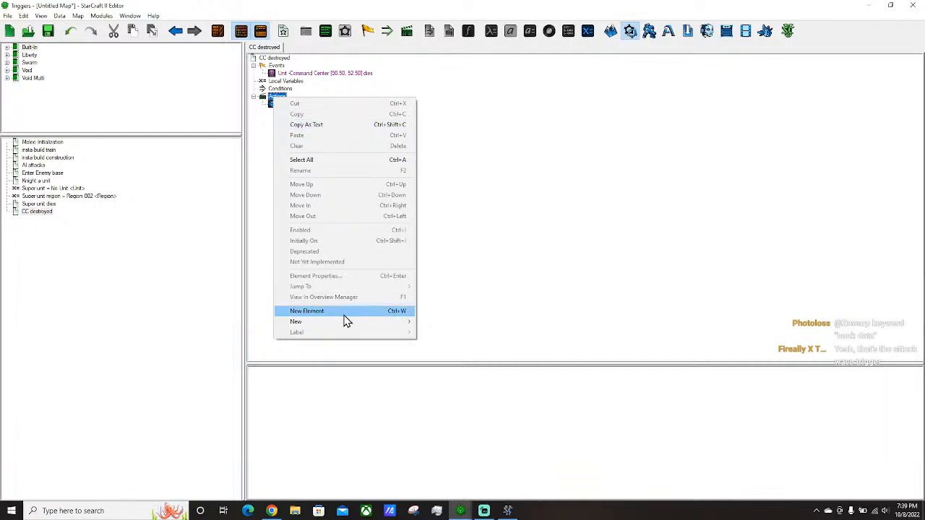
mouse_move(352, 323)
click(485, 358)
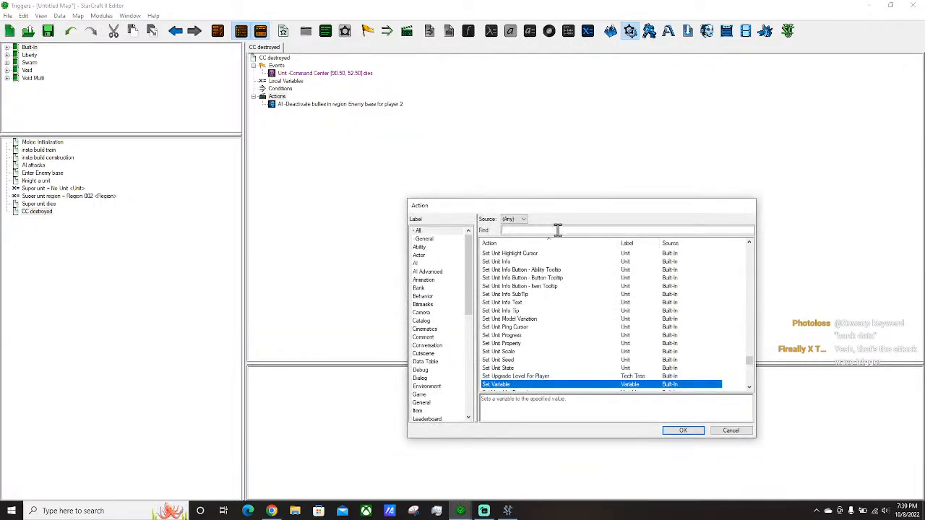
text(bank)
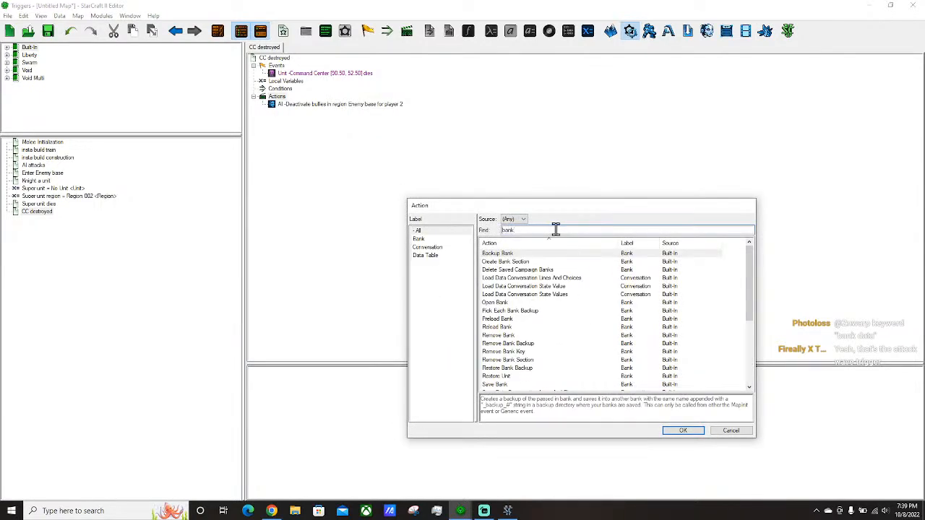
scroll(589, 317, down, 5)
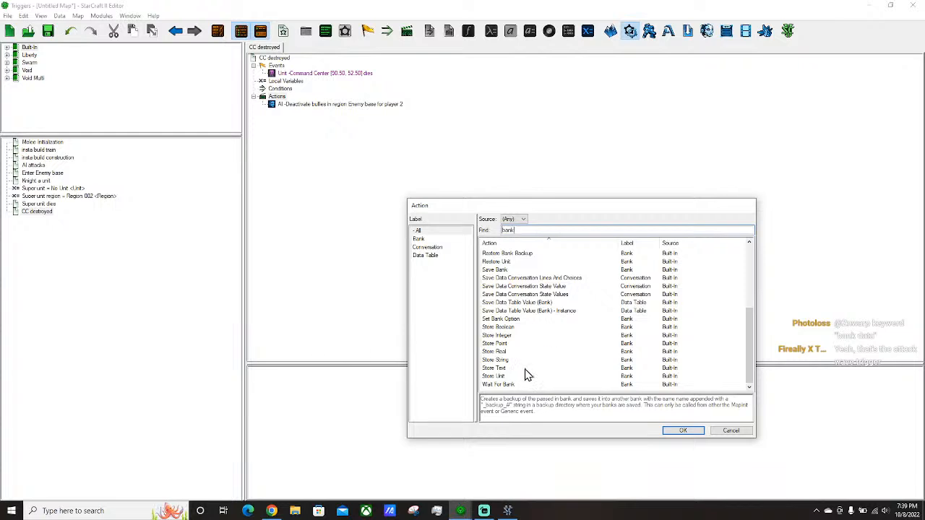
double_click(502, 336)
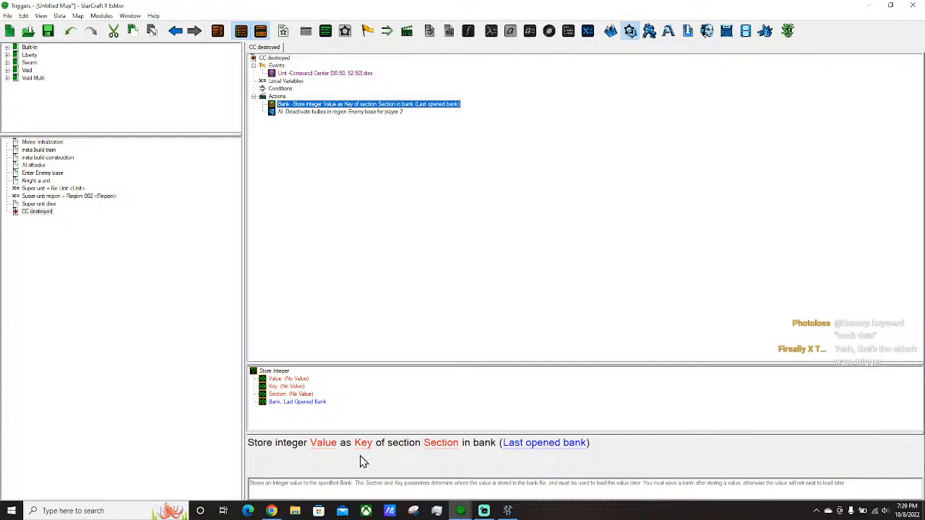
double_click(367, 106)
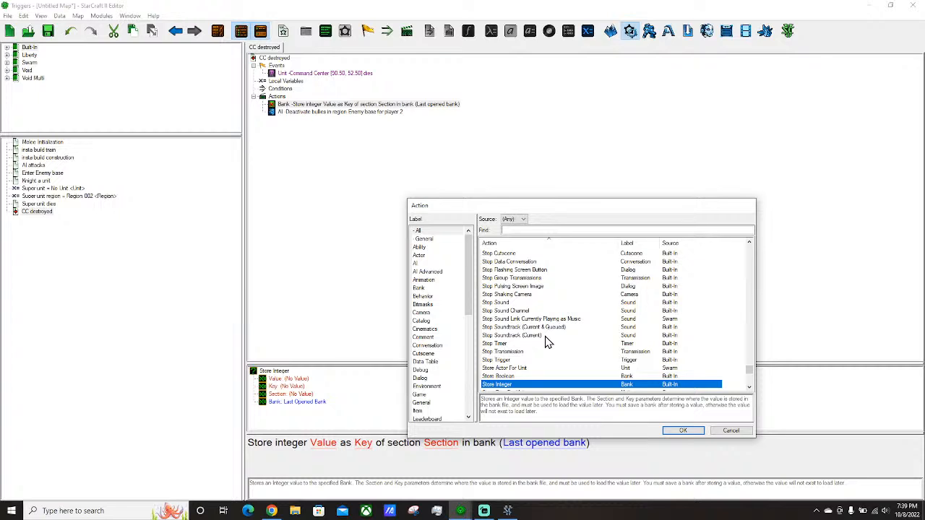
click(528, 229)
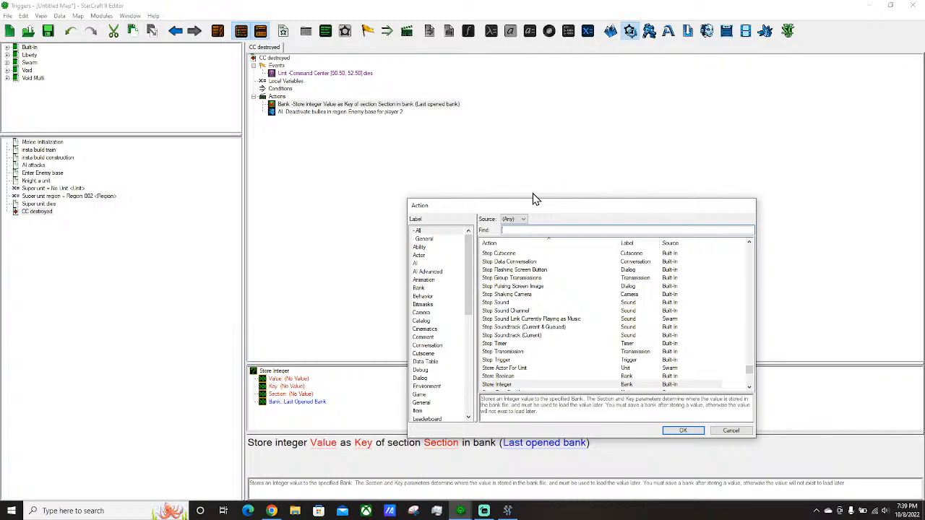
click(731, 431)
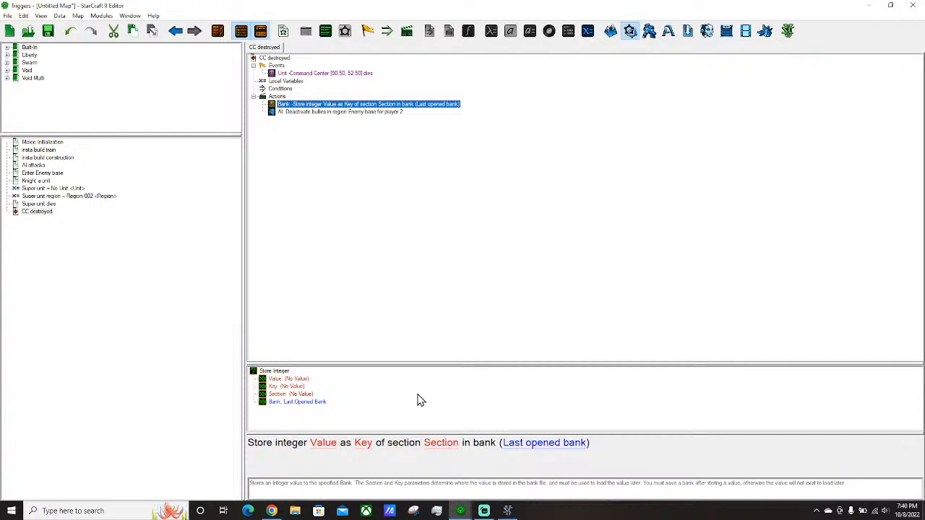
Review the action that adds Marines to the attack wave in the AI attacks trigger
click(33, 165)
click(337, 120)
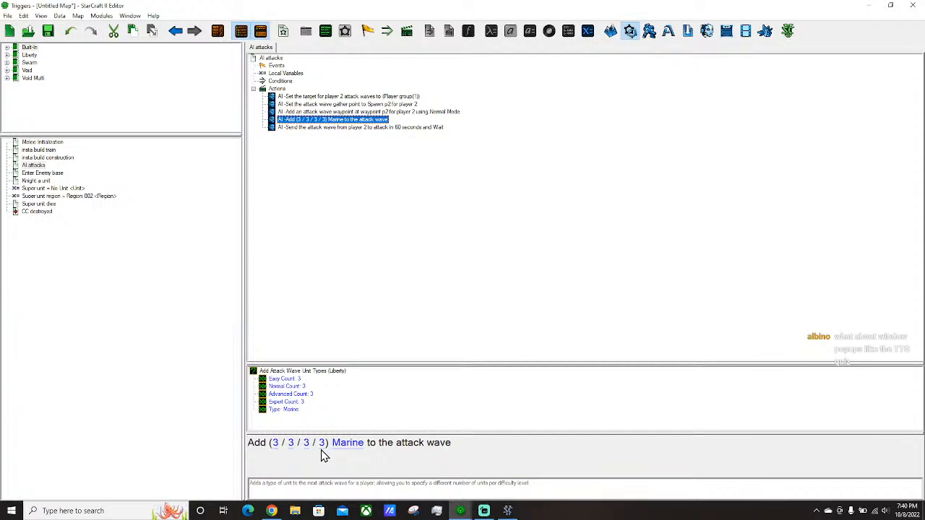
click(106, 283)
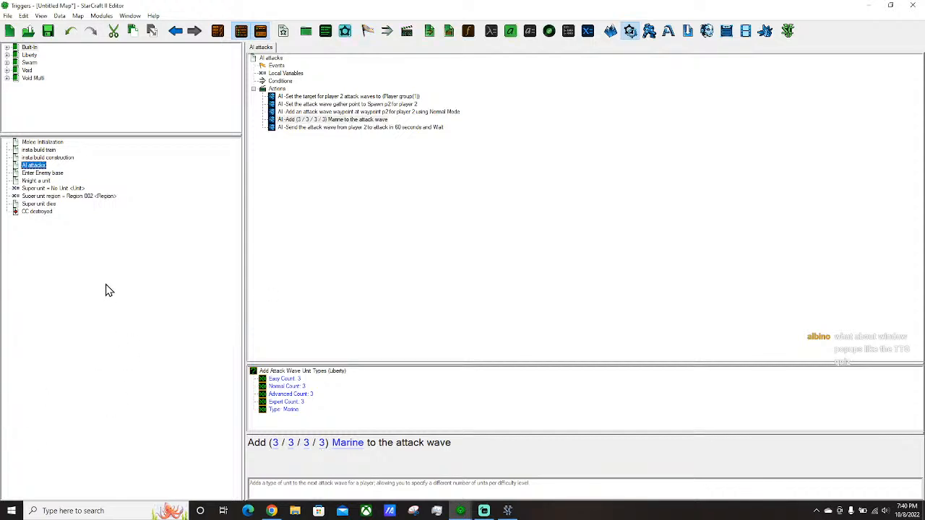
click(47, 214)
right_click(45, 209)
click(32, 237)
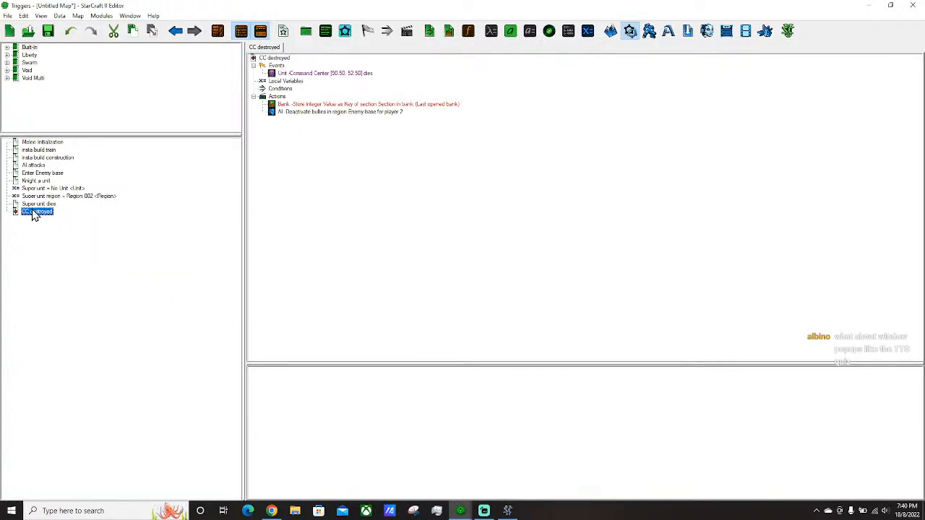
right_click(32, 209)
click(18, 337)
Create a new global variable below the Melee Initialization trigger and name it Popup
click(60, 143)
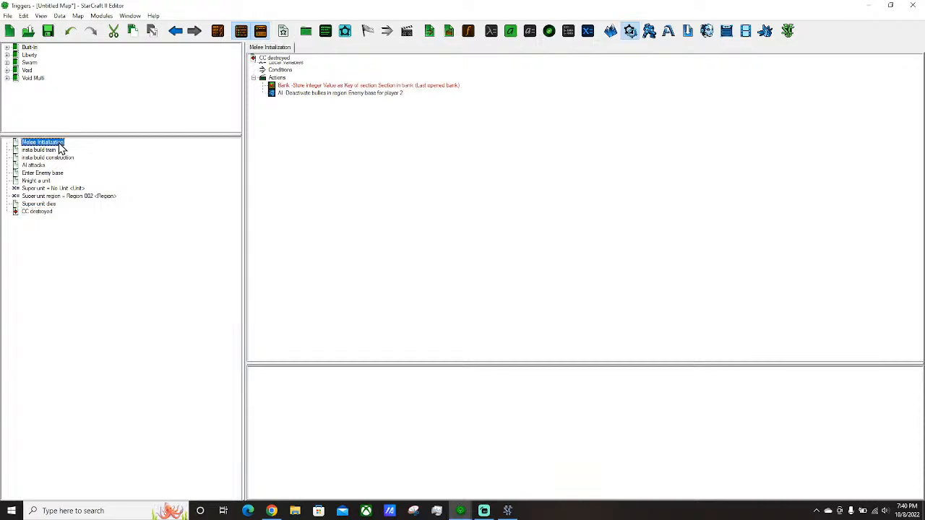
drag(45, 145, 175, 210)
drag(48, 204, 33, 141)
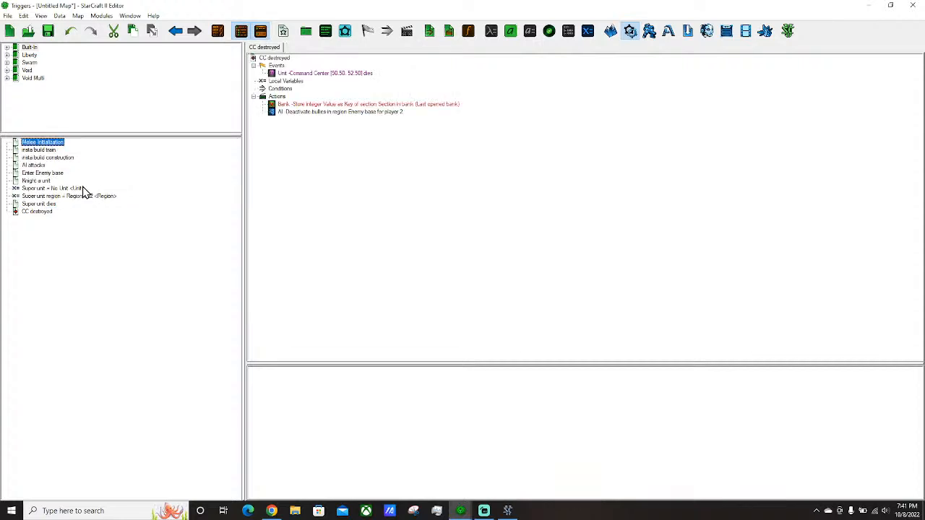
right_click(37, 148)
mouse_move(95, 402)
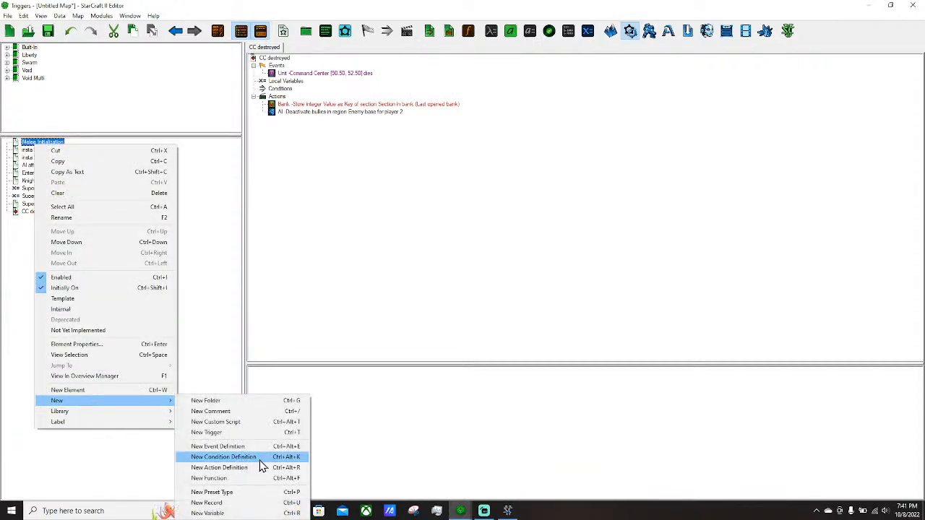
click(235, 512)
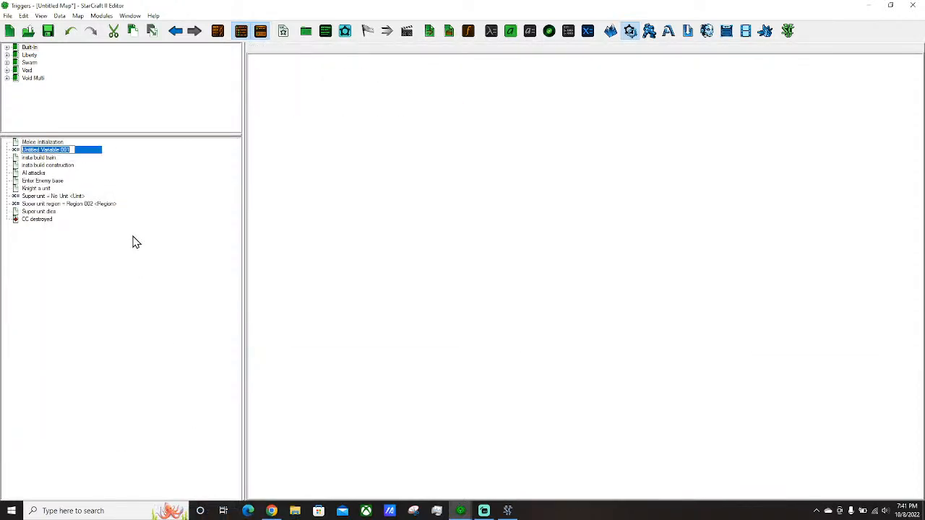
key(BackSpace)
key(Return)
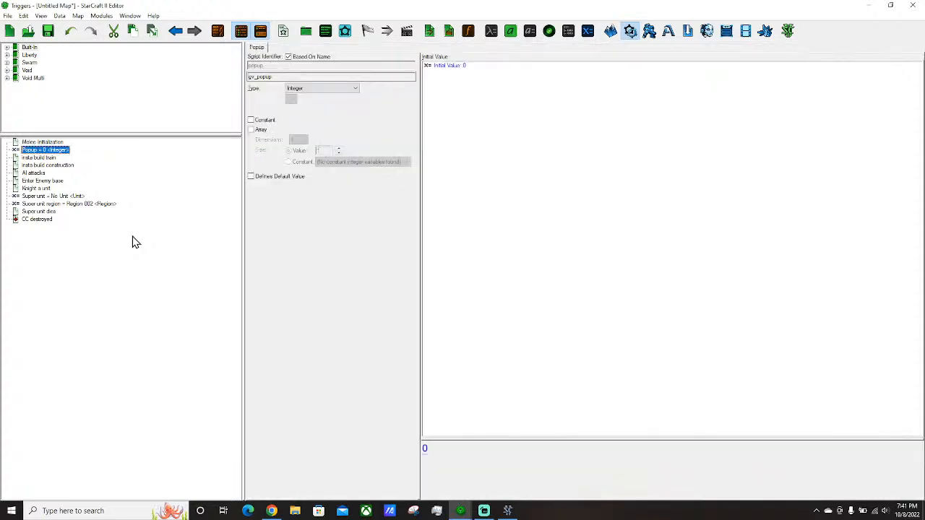
Set the Popup variable's type to Dialog
click(331, 89)
drag(365, 203, 364, 108)
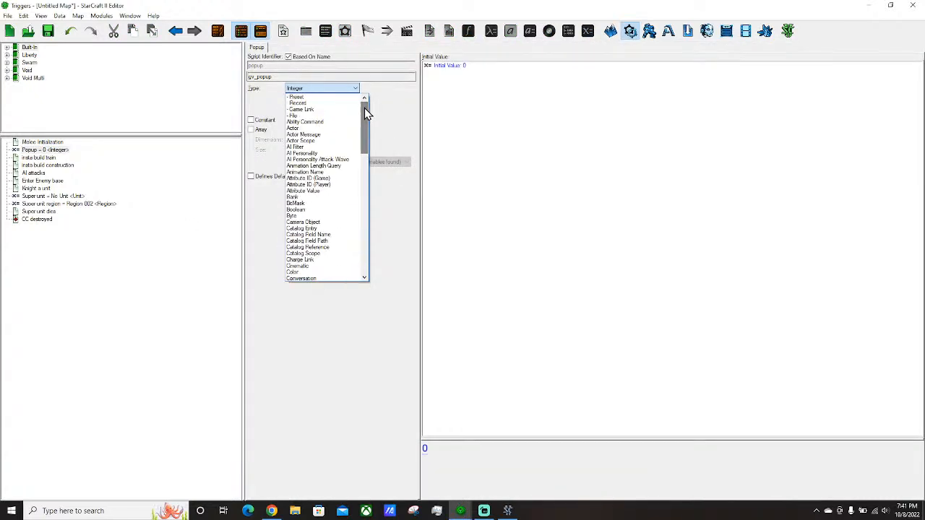
scroll(334, 217, down, 4)
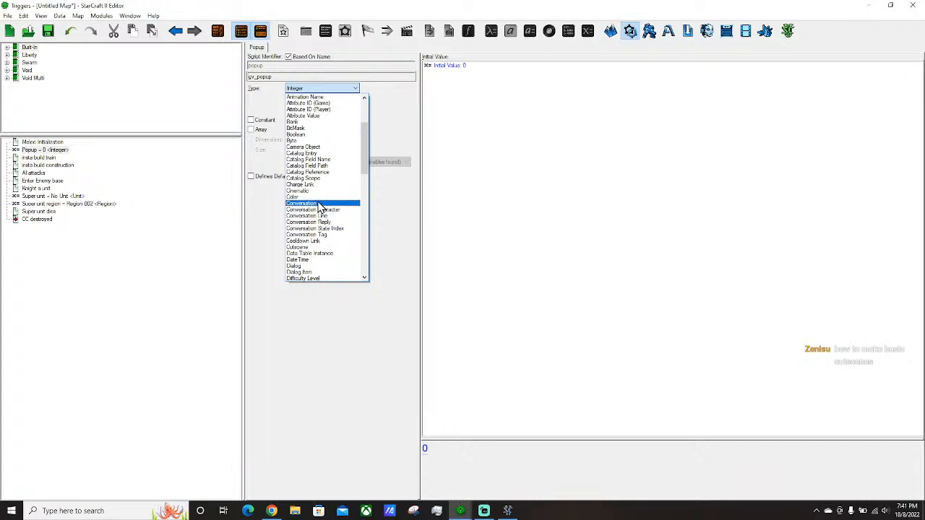
scroll(321, 207, down, 3)
click(321, 207)
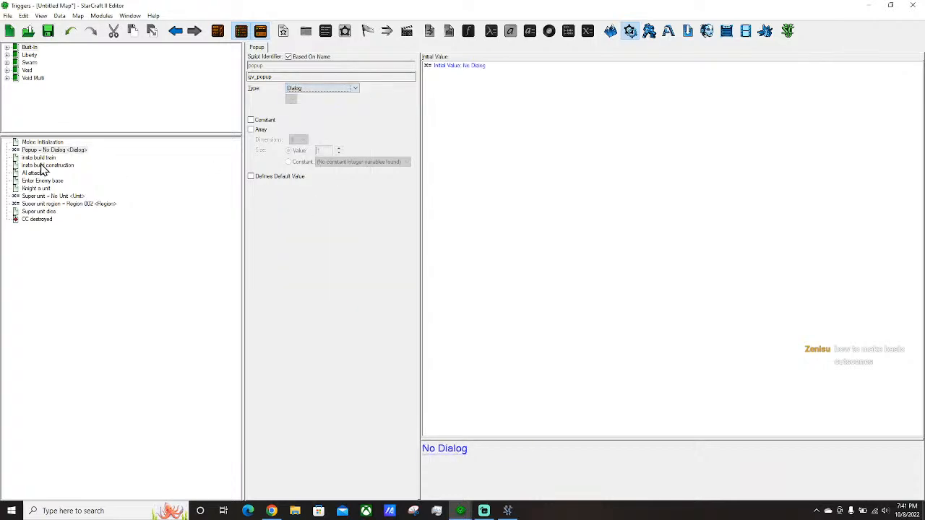
click(31, 143)
click(330, 188)
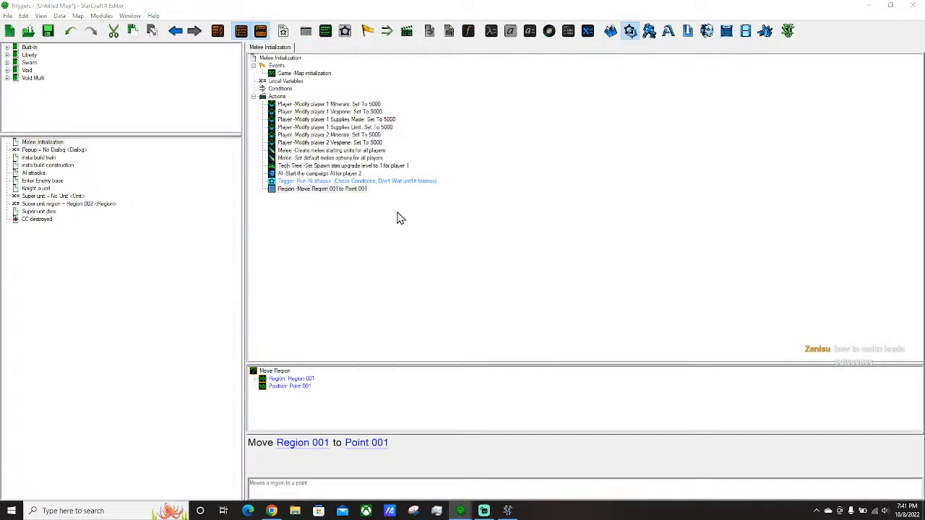
key(ctrl+r)
click(529, 230)
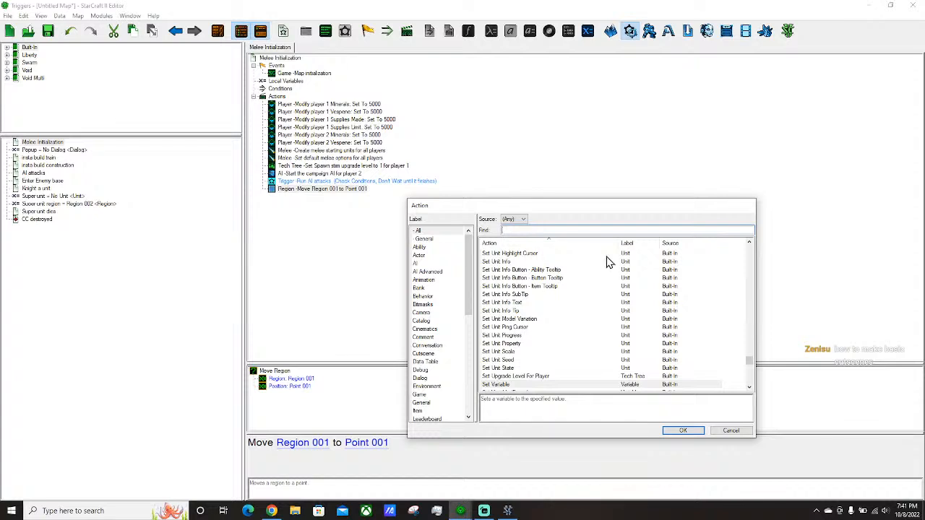
click(736, 430)
key(Delete)
Create a new trigger below the Popup variable and name it Create popup
click(31, 151)
key(ctrl+t)
text(Create pop)
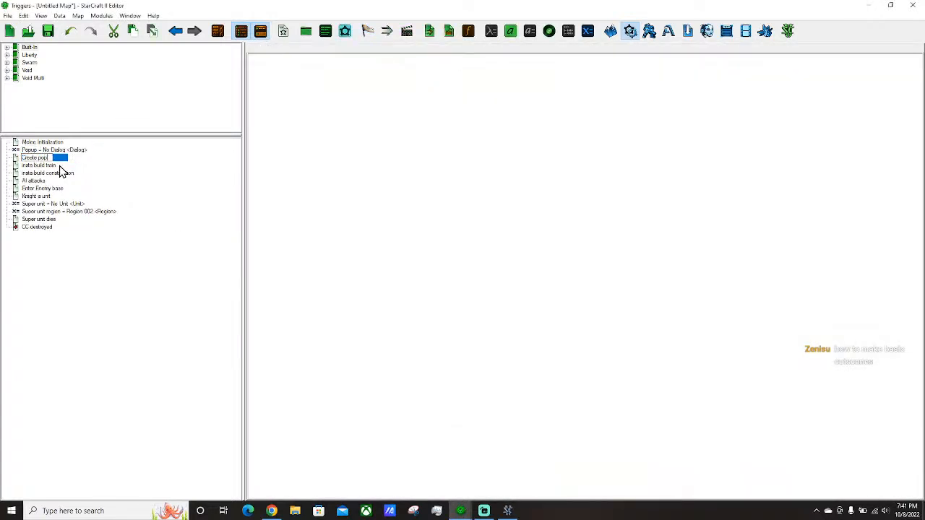
text(up)
key(Return)
click(278, 89)
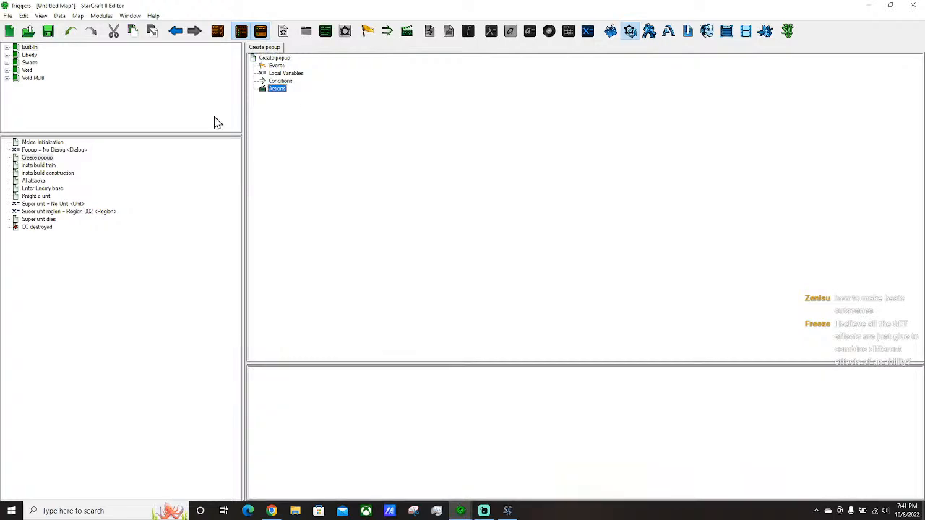
Duplicate the Run AI attacks action in the Melee Initialization trigger and make the copy run Create popup
click(41, 142)
click(317, 181)
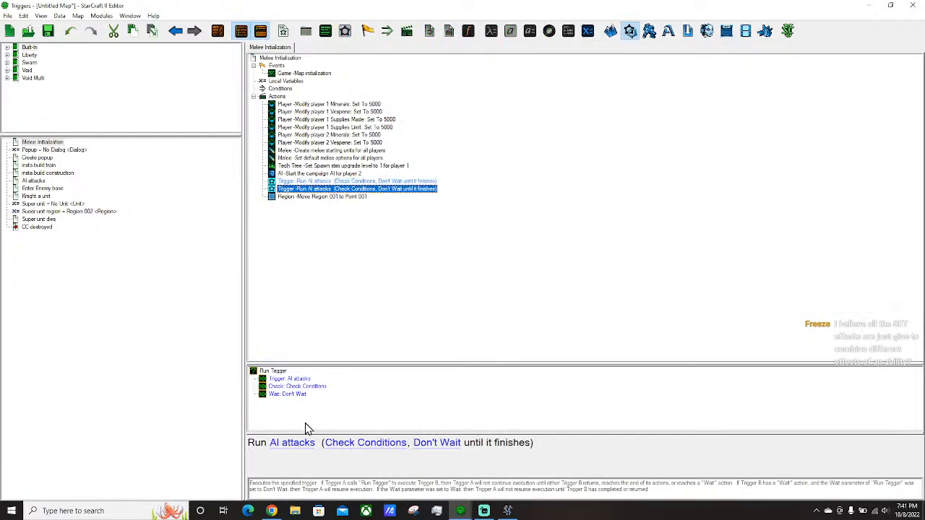
click(284, 447)
key(Down)
key(Down)
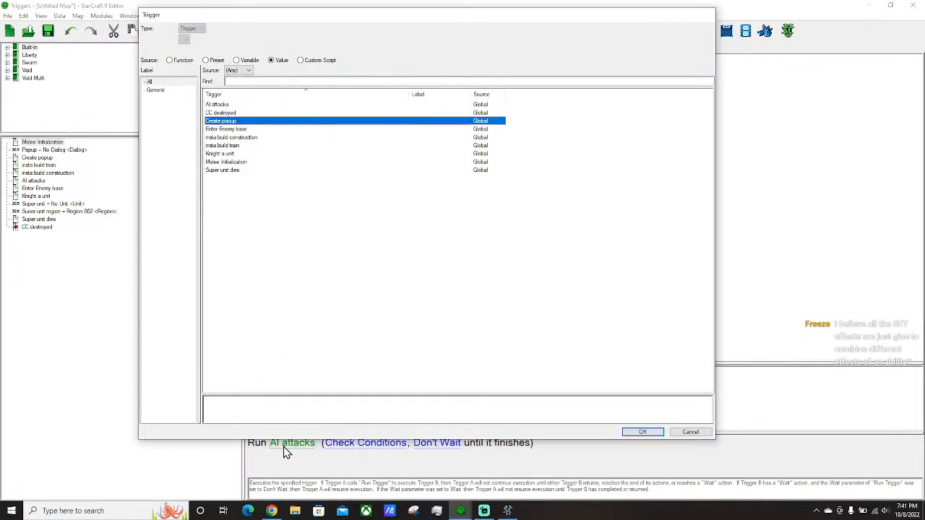
key(Return)
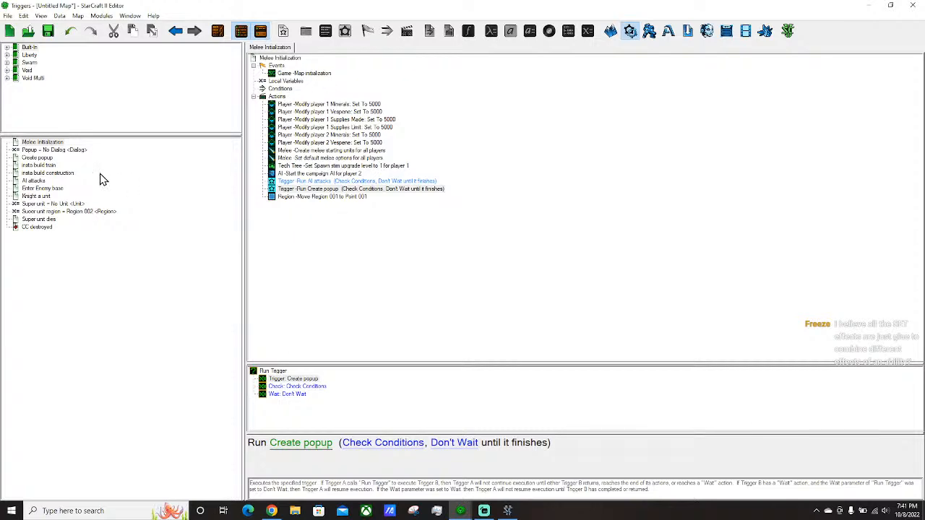
Search for "create dialog" and add a Create Dialog action to the Create popup trigger
click(42, 157)
click(277, 88)
key(ctrl+r)
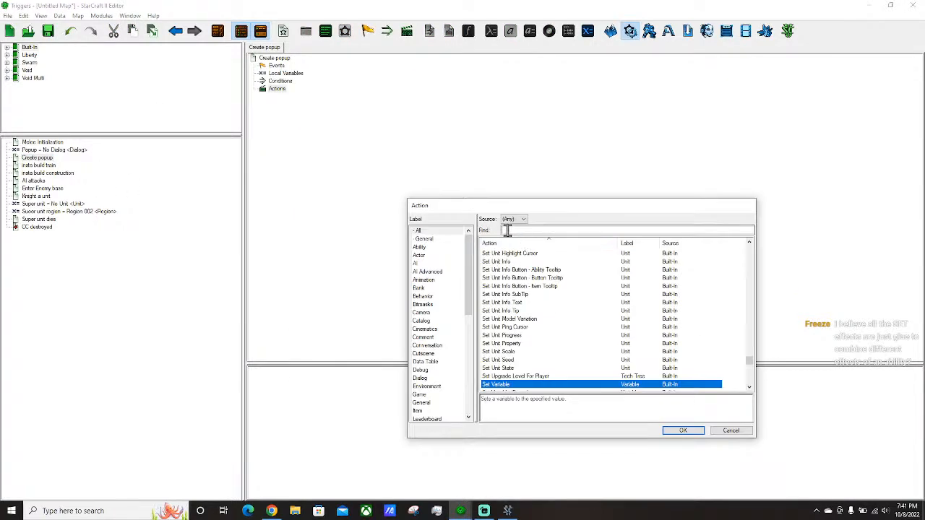
text(create dialog)
key(Return)
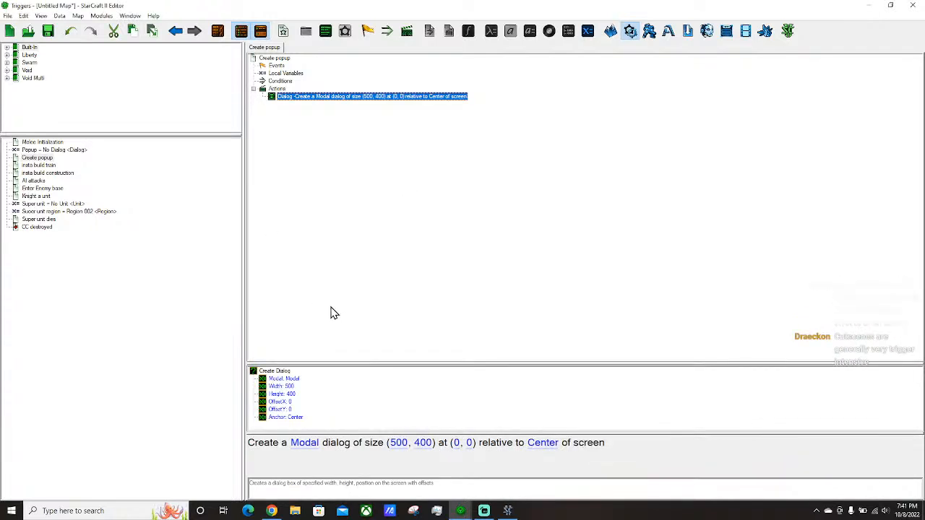
Look at the Create Dialog action's modal options, cancel, and set the dialog's anchor to Right
click(302, 448)
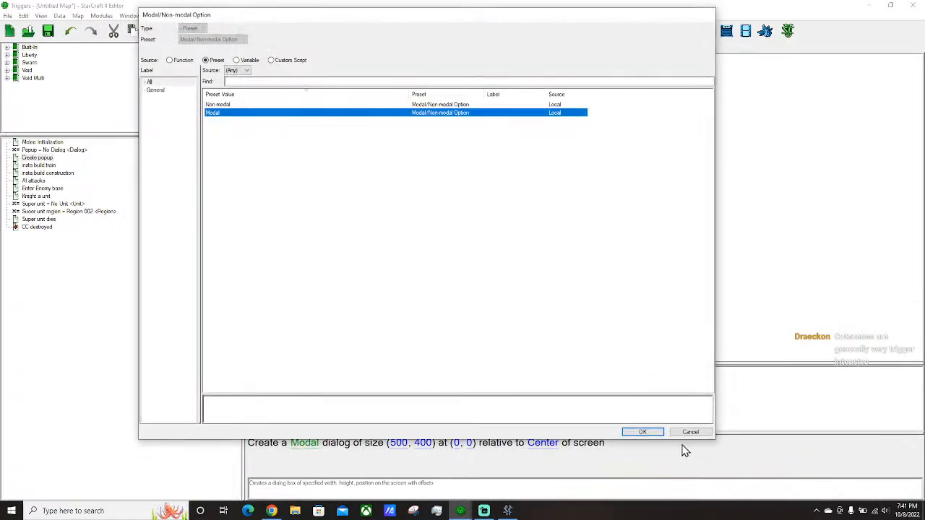
click(689, 434)
click(542, 442)
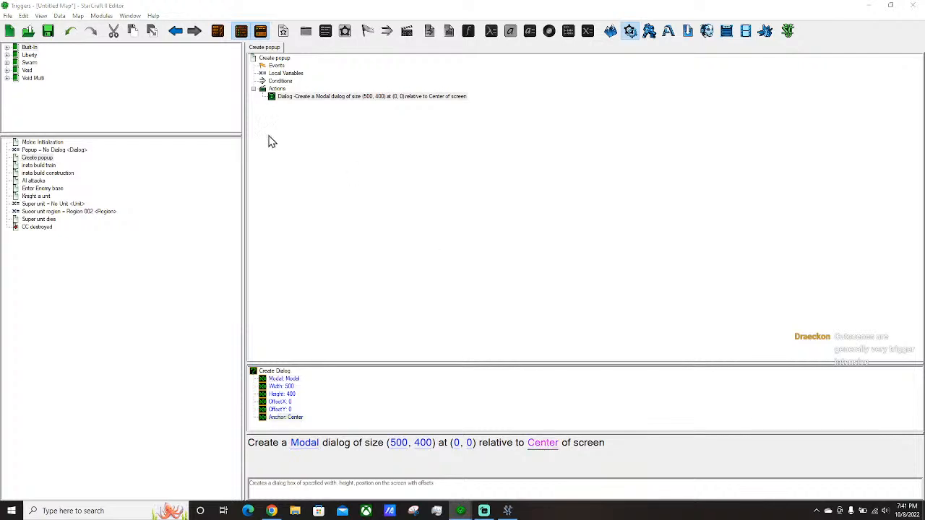
double_click(215, 129)
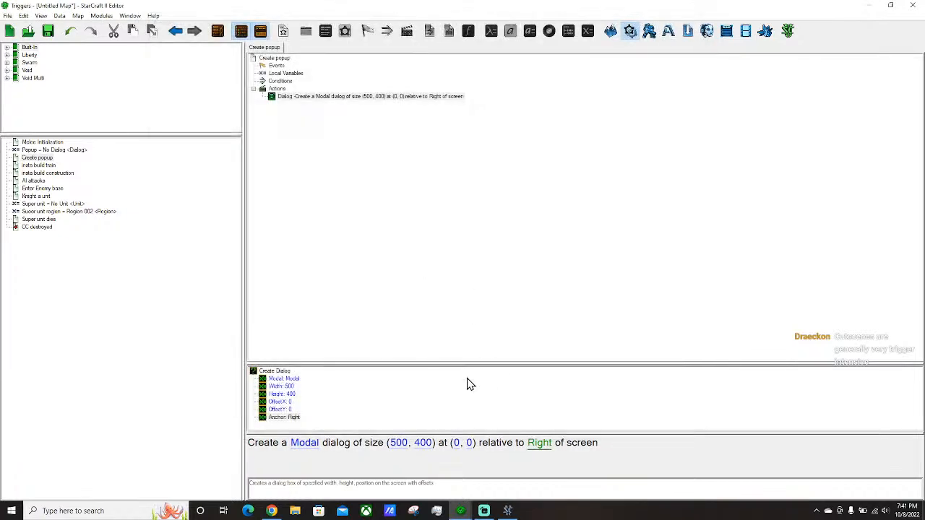
Search for "set var" and add a Set Variable action after the Create Dialog action
click(300, 98)
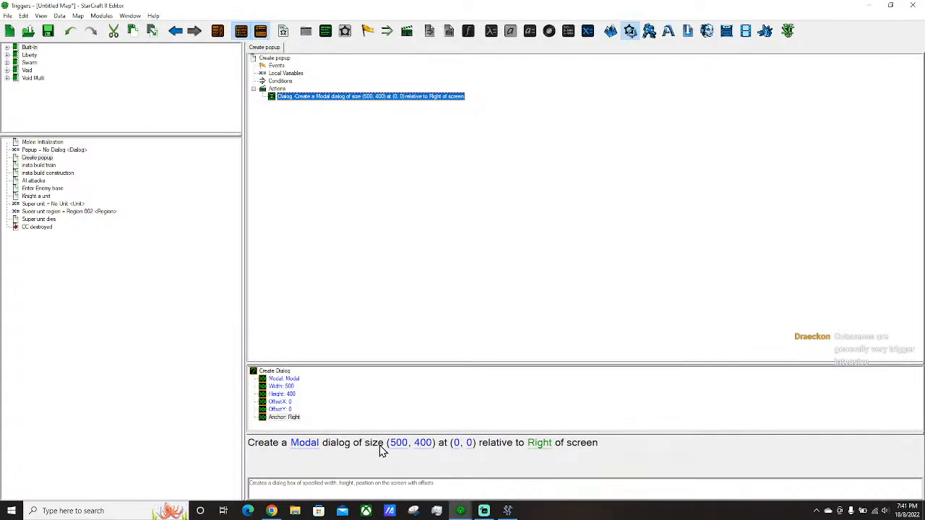
right_click(290, 99)
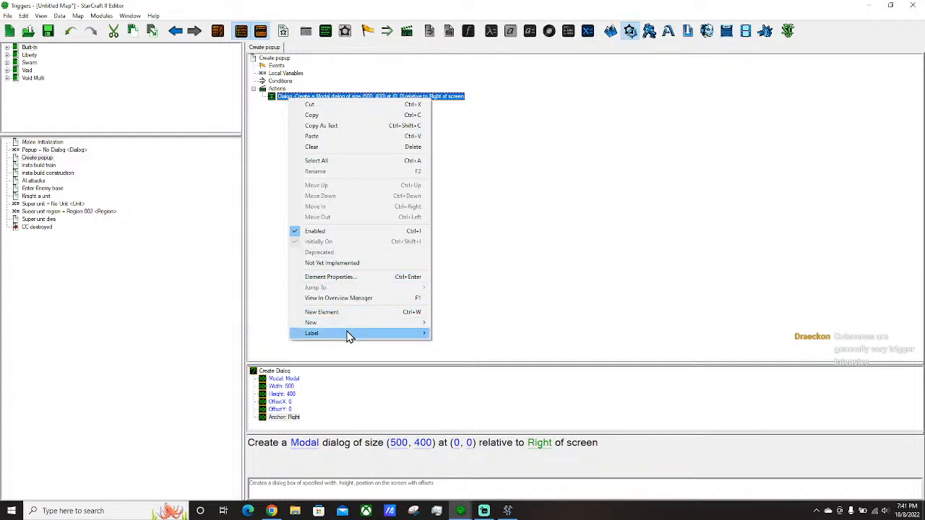
mouse_move(344, 324)
click(477, 369)
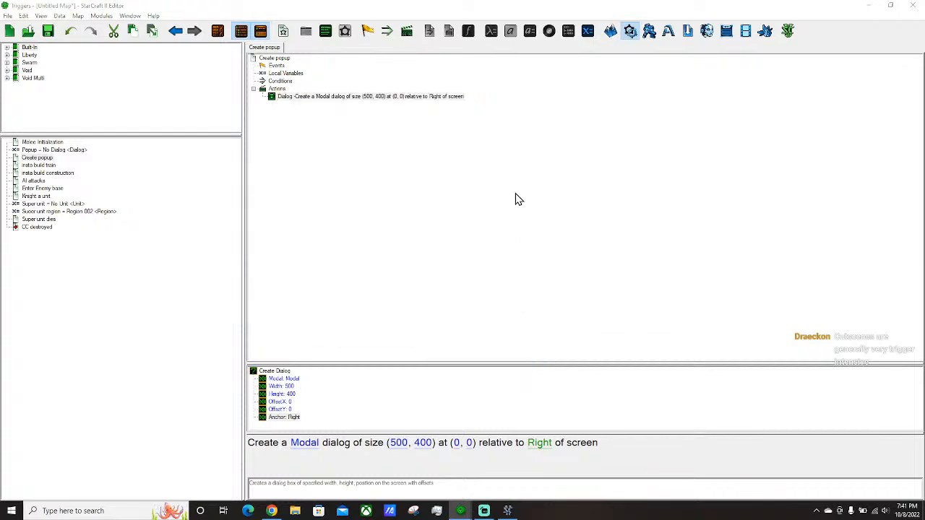
click(557, 230)
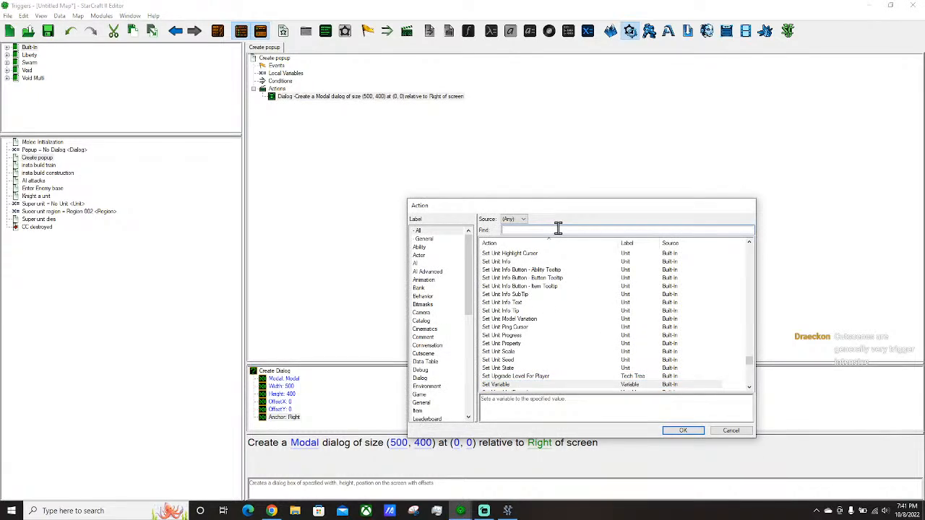
text(set var)
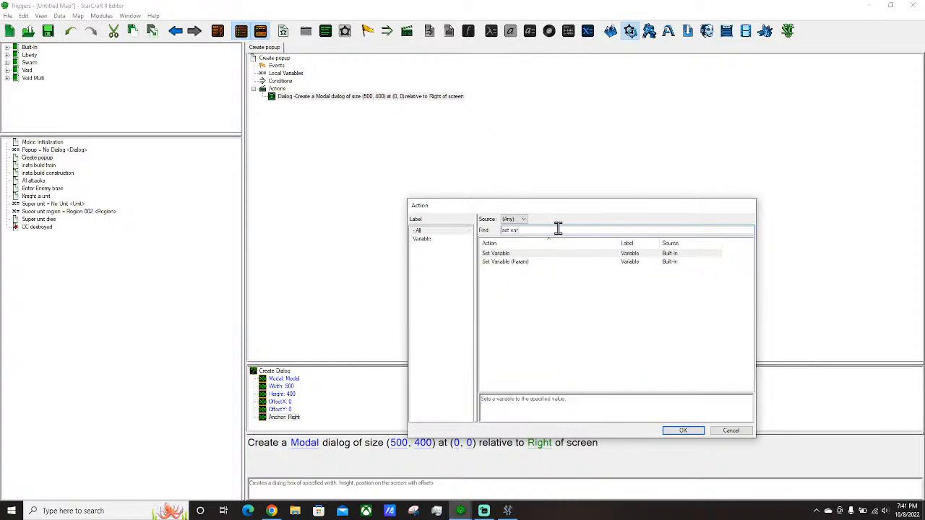
key(Return)
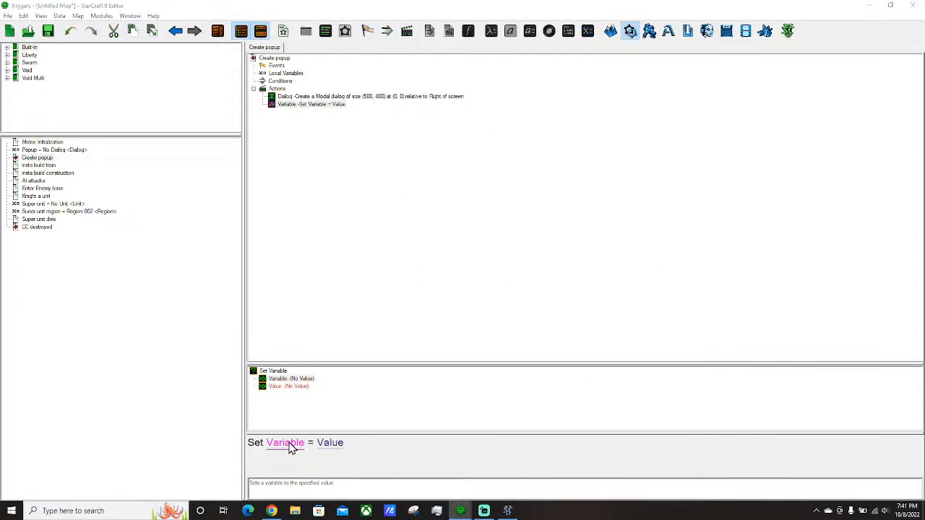
Configure the Set Variable action to set Popup to the Last Created Dialog function
click(285, 442)
click(222, 105)
double_click(222, 106)
click(323, 443)
click(179, 62)
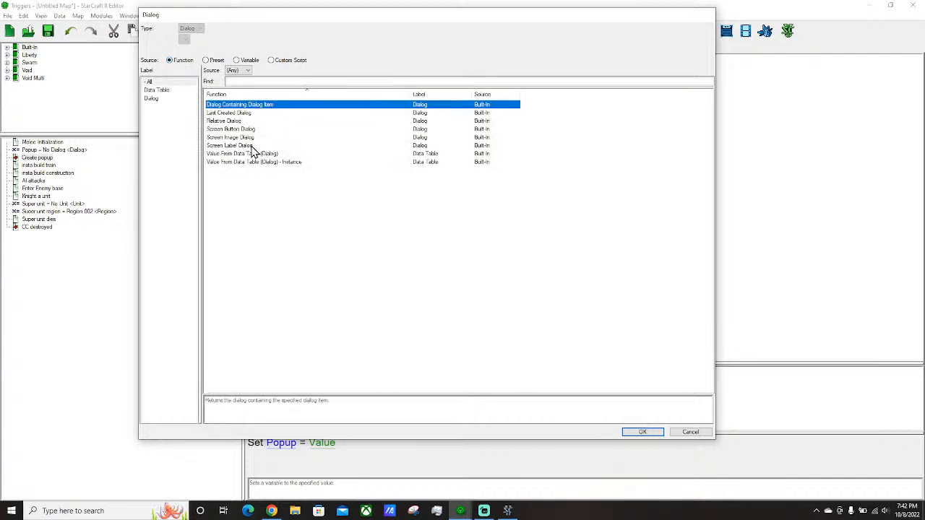
double_click(226, 114)
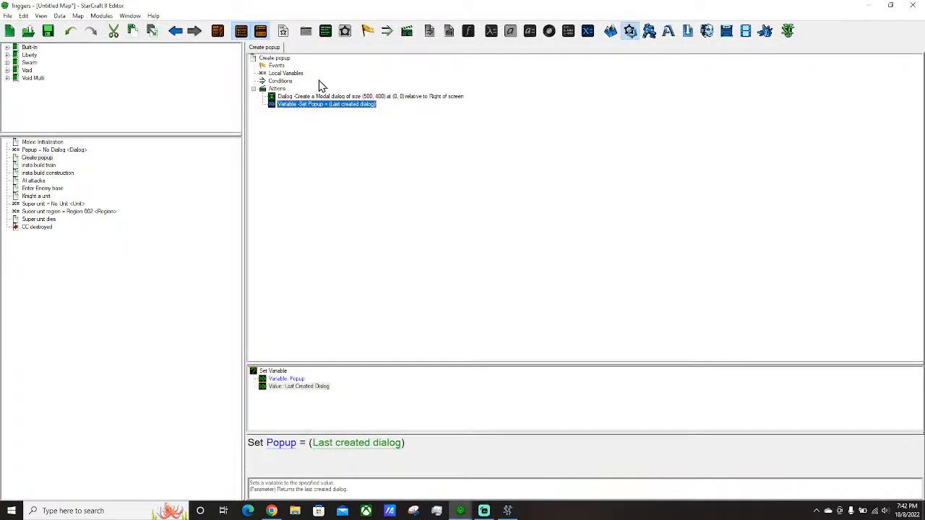
Search the actions for "create dialo" and add a Create Dialog Item (Button) action after the Set Popup action
right_click(301, 112)
mouse_move(361, 330)
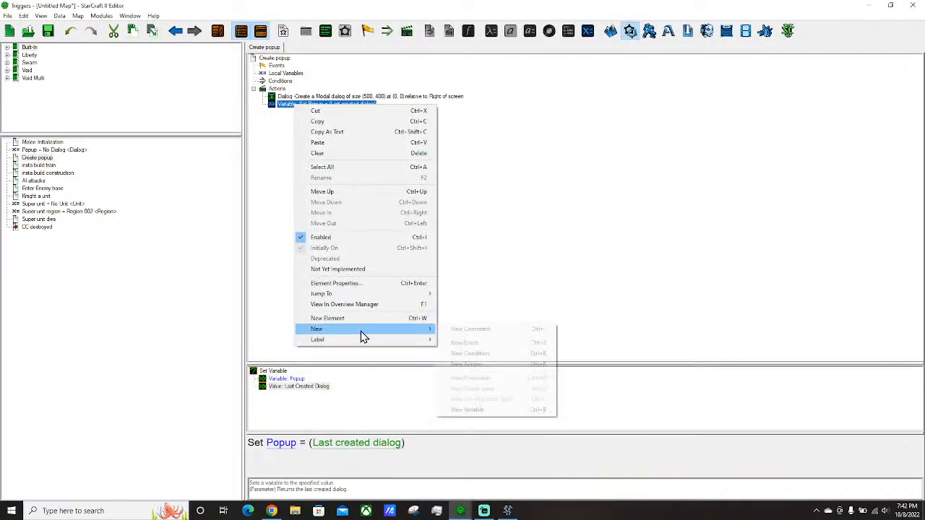
click(463, 367)
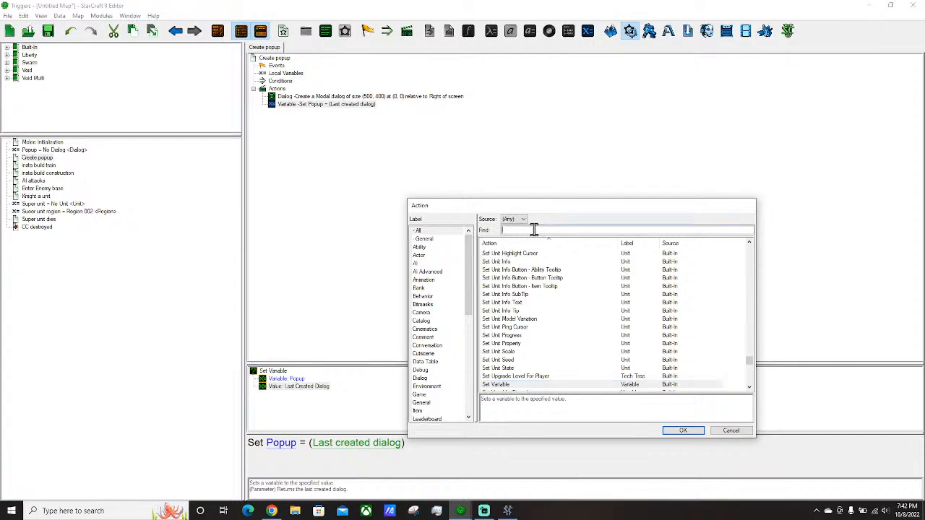
text(button)
double_click(534, 229)
text(crw)
key(BackSpace)
text(eate dialo)
double_click(549, 279)
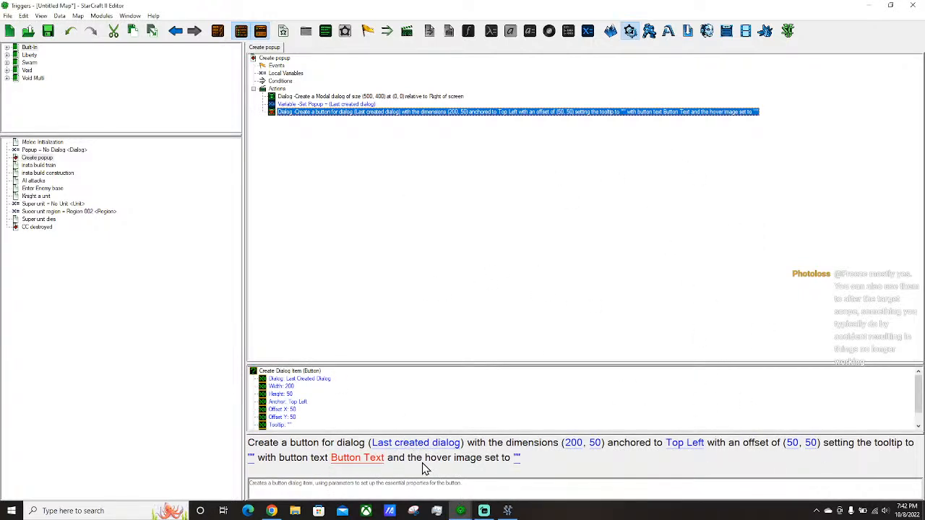
Set the new button's text to "Close" and its anchor to Top Right
click(356, 459)
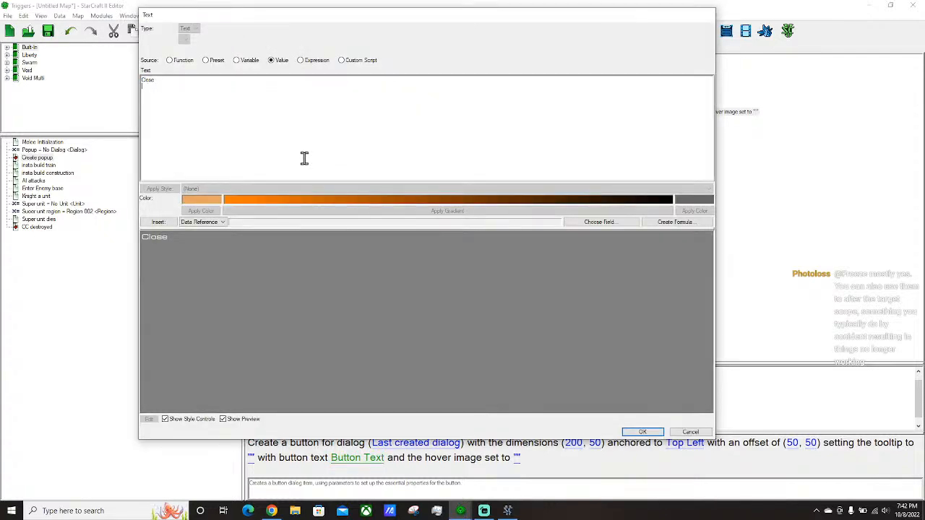
click(642, 432)
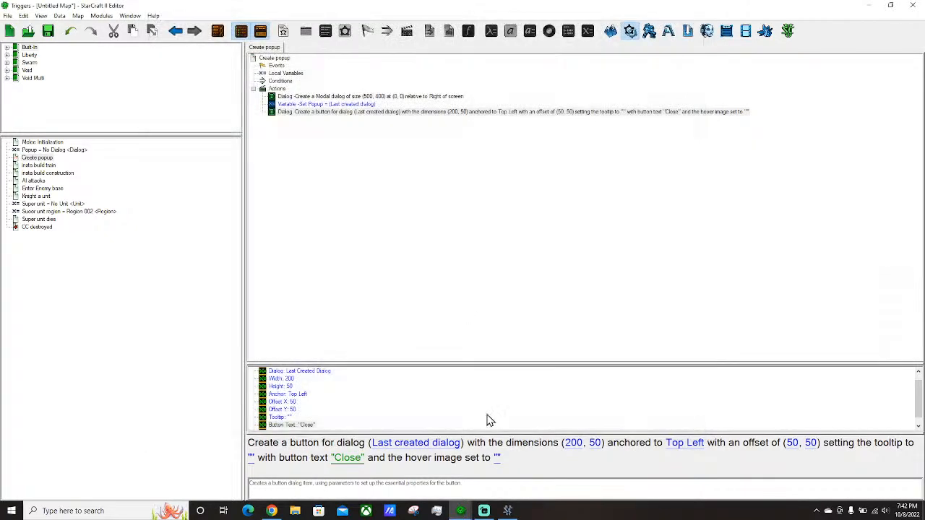
click(684, 443)
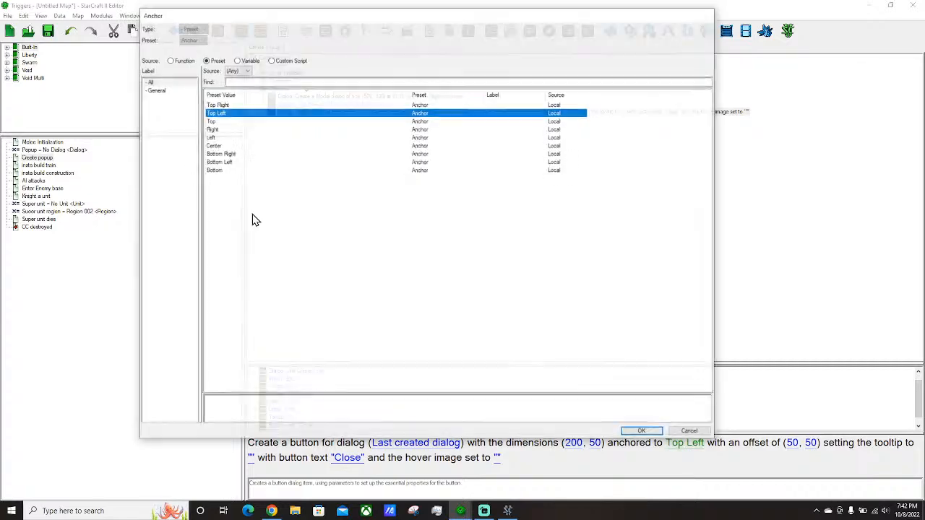
click(225, 105)
double_click(224, 107)
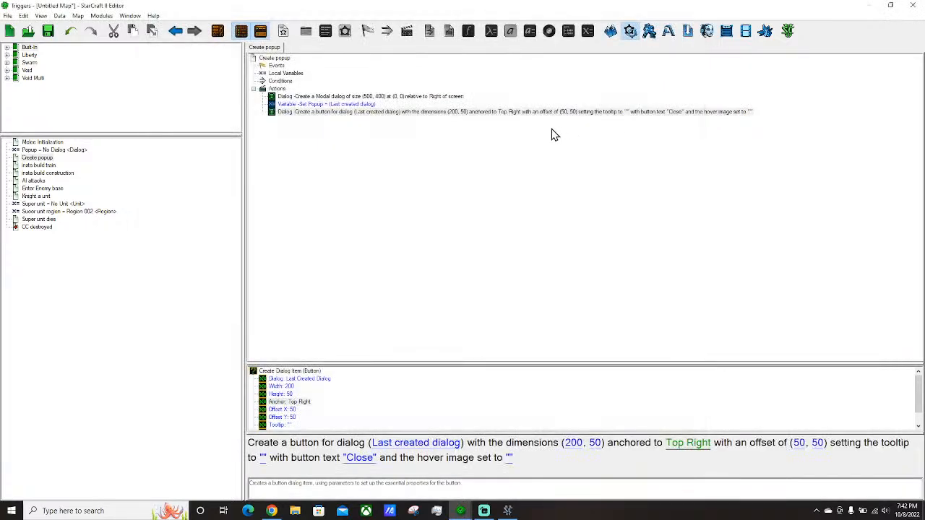
click(371, 116)
right_click(370, 112)
mouse_move(456, 341)
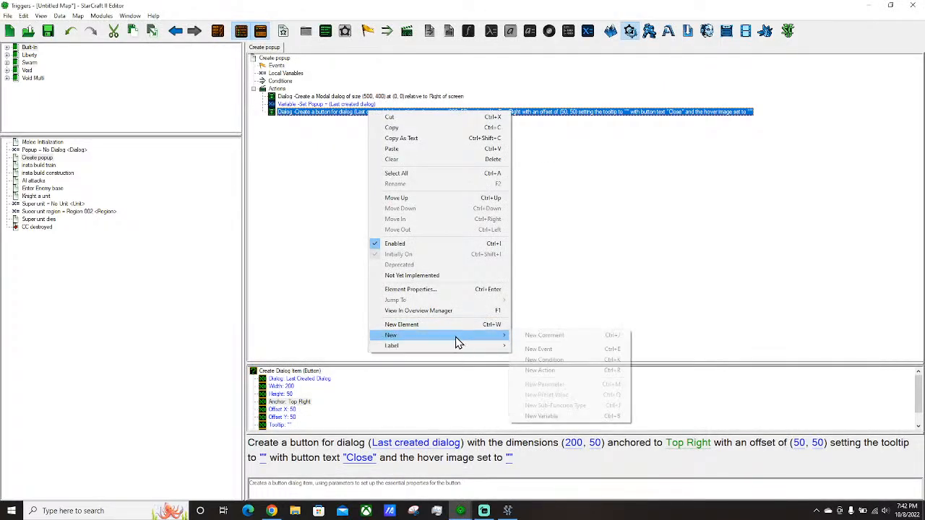
click(555, 234)
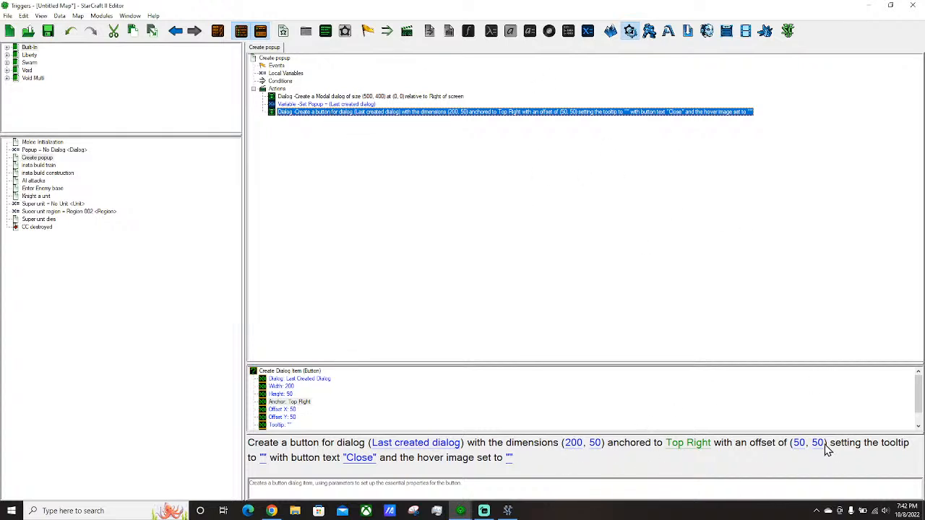
Add a Set Variable action after the button creation action in the Create popup trigger
right_click(350, 114)
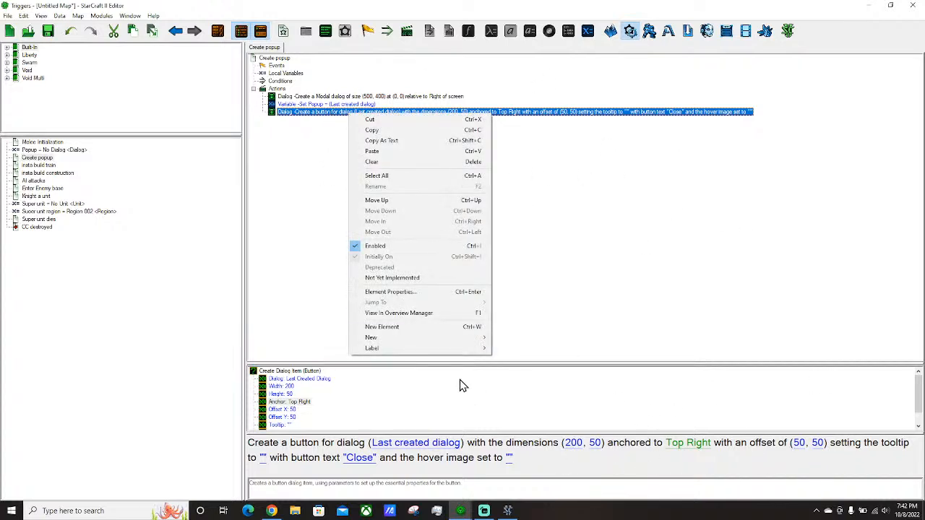
mouse_move(441, 340)
click(522, 373)
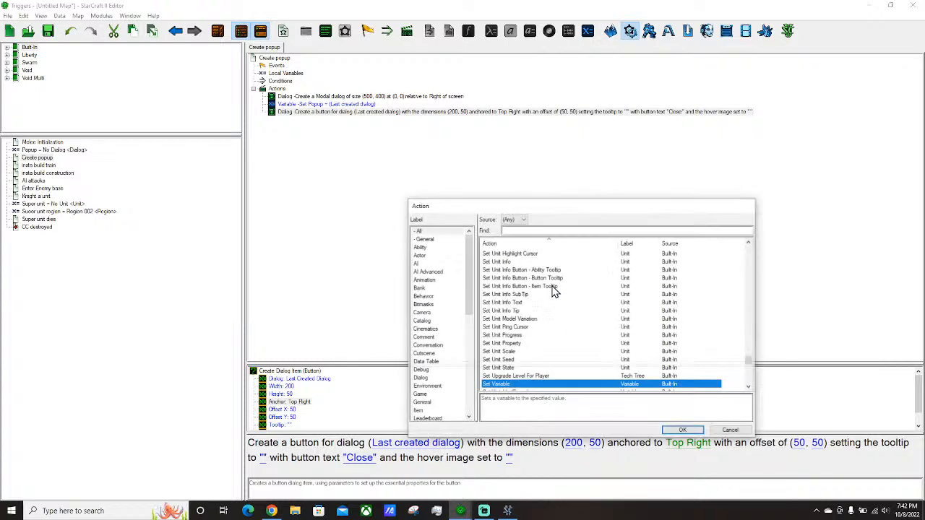
double_click(601, 385)
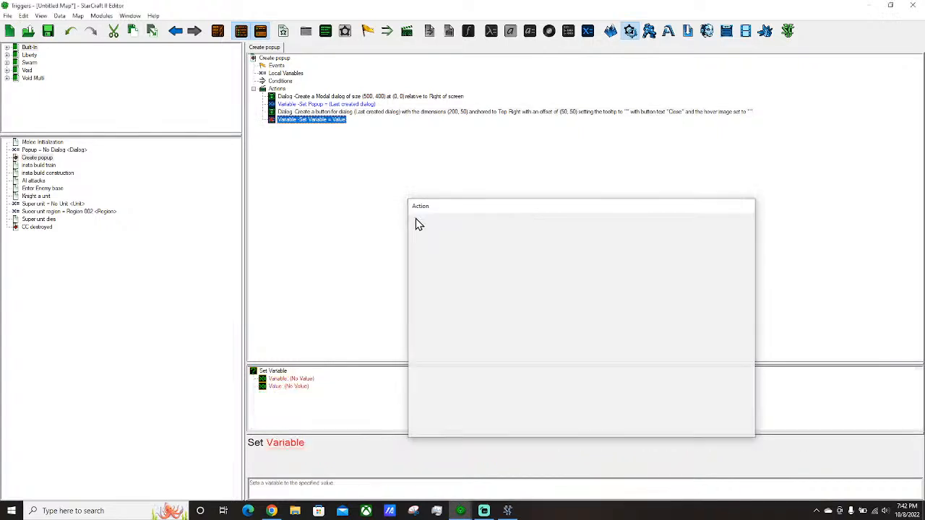
Create a global variable named "Popup button" directly below the Popup variable
click(44, 149)
right_click(37, 151)
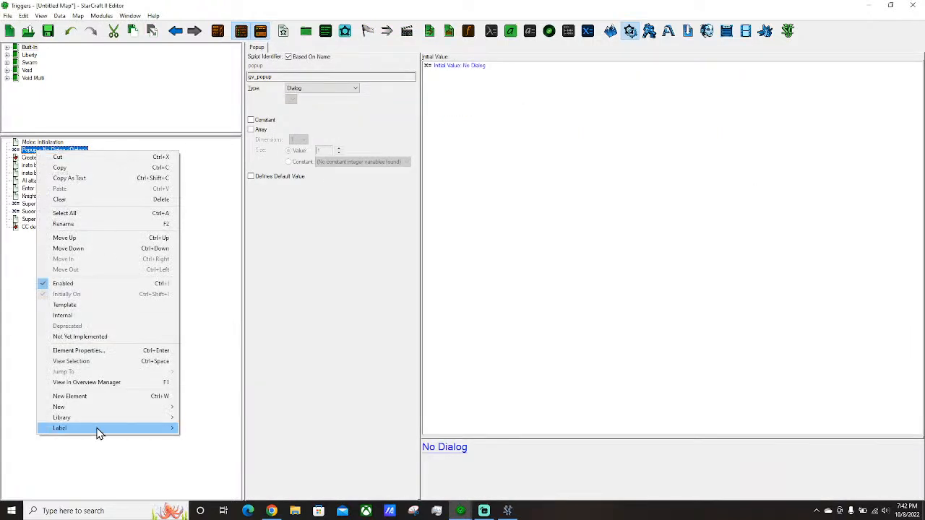
mouse_move(89, 407)
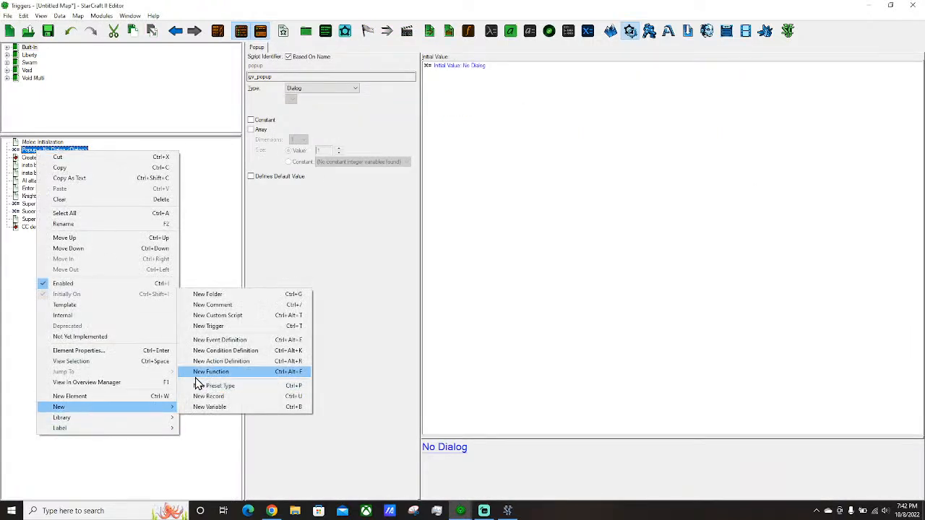
click(249, 407)
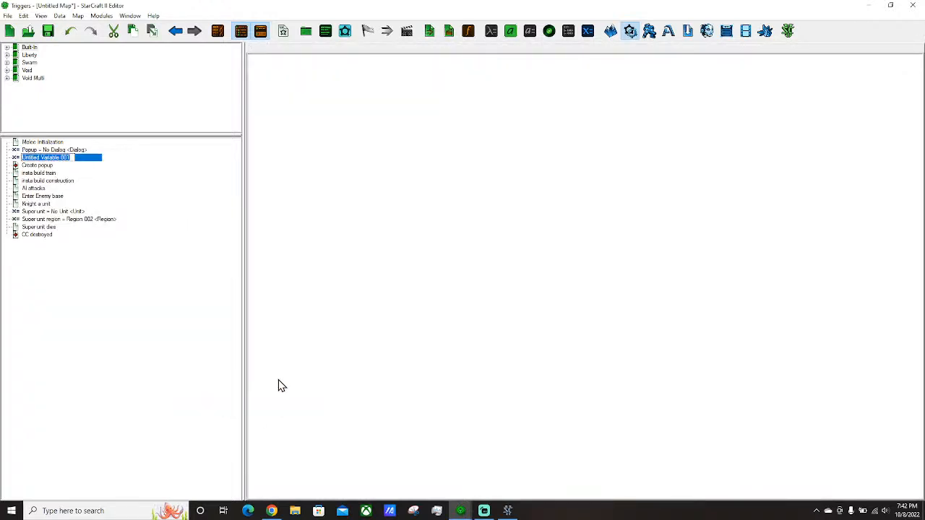
text(Popup button)
key(Return)
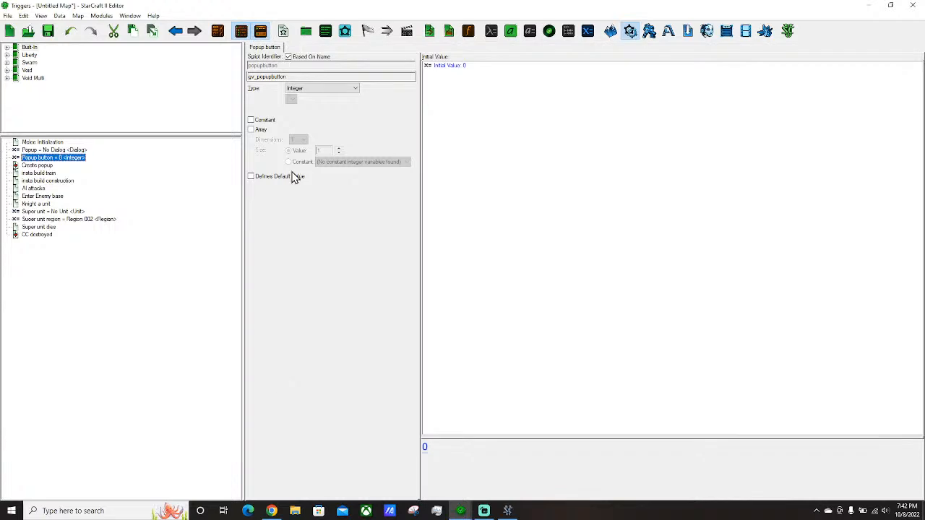
Change the Popup button variable's type to Dialog Item
click(339, 89)
drag(369, 191, 365, 121)
key(d)
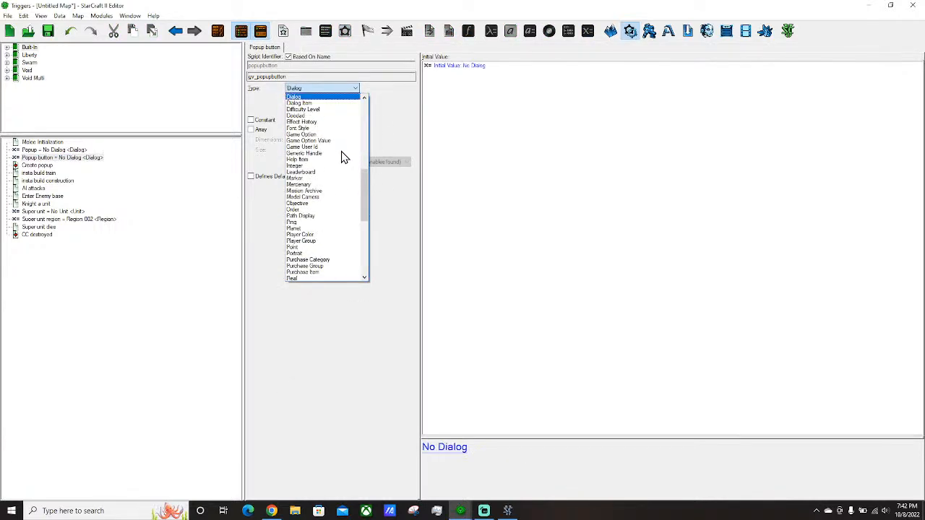
click(316, 105)
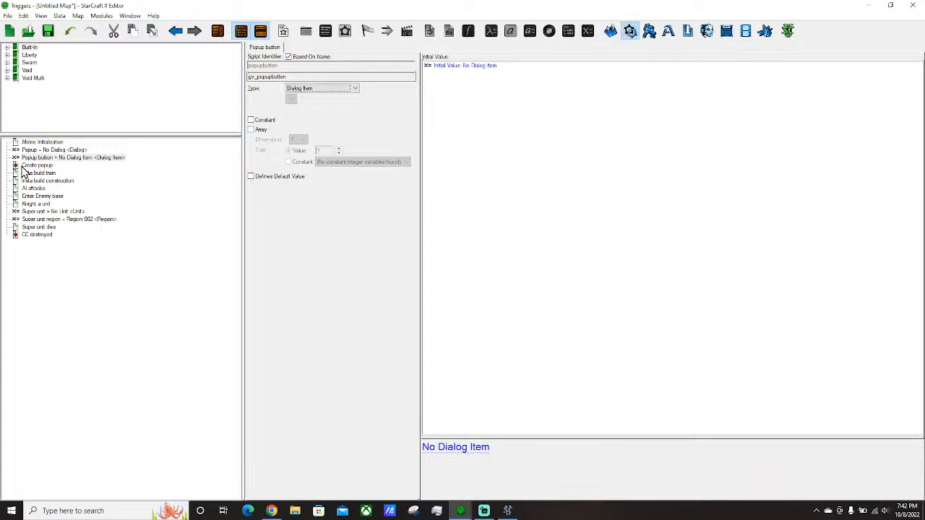
Configure the empty Set Variable action in Create popup to set Popup button to the Last Created Dialog Item function
click(23, 166)
click(316, 106)
click(325, 120)
click(283, 444)
double_click(254, 111)
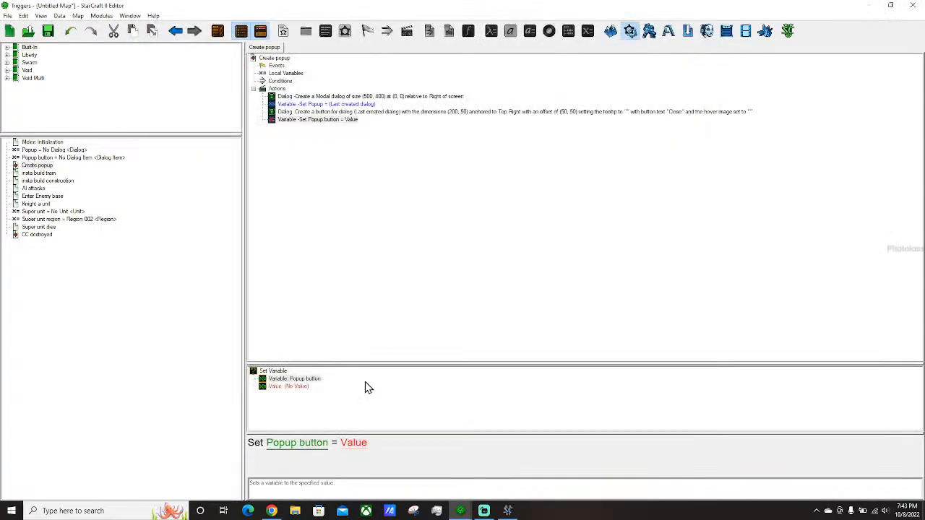
click(353, 442)
click(171, 60)
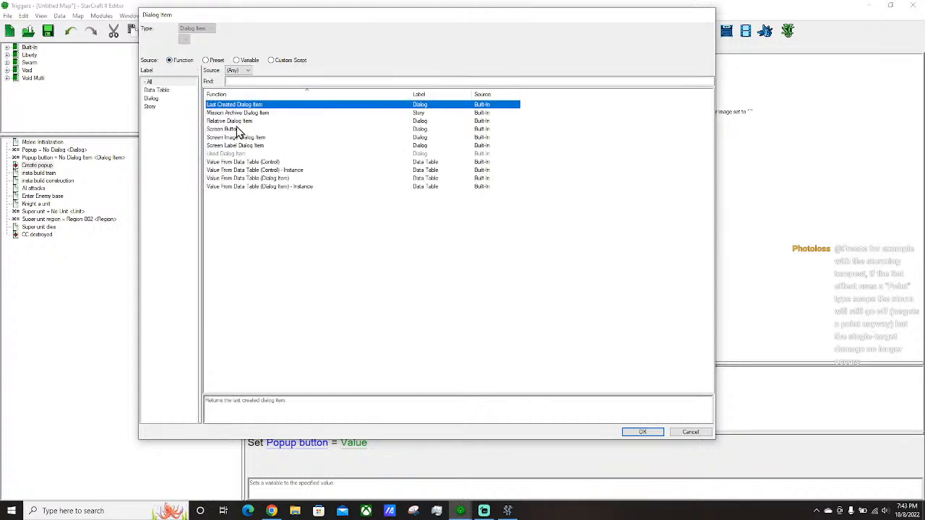
double_click(220, 107)
click(340, 119)
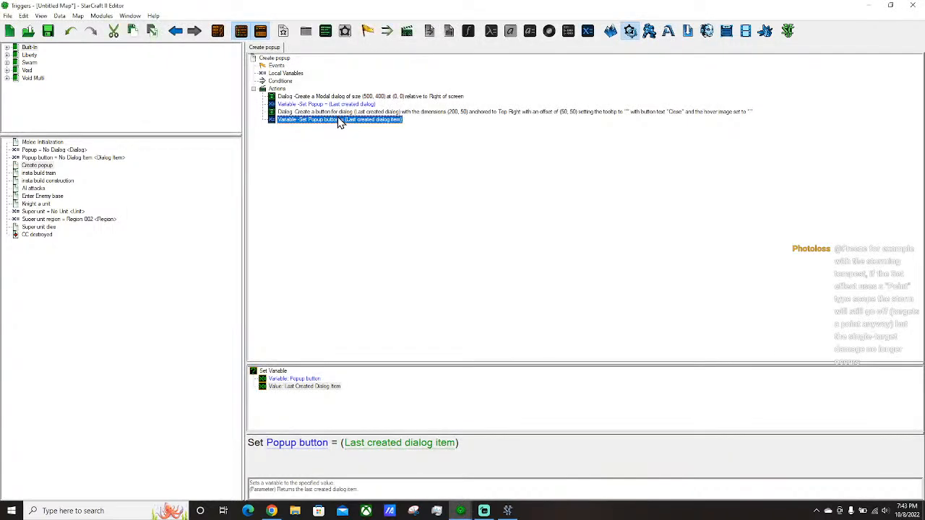
Create a trigger named "Close Popup" directly below the Create popup trigger
click(39, 164)
right_click(42, 165)
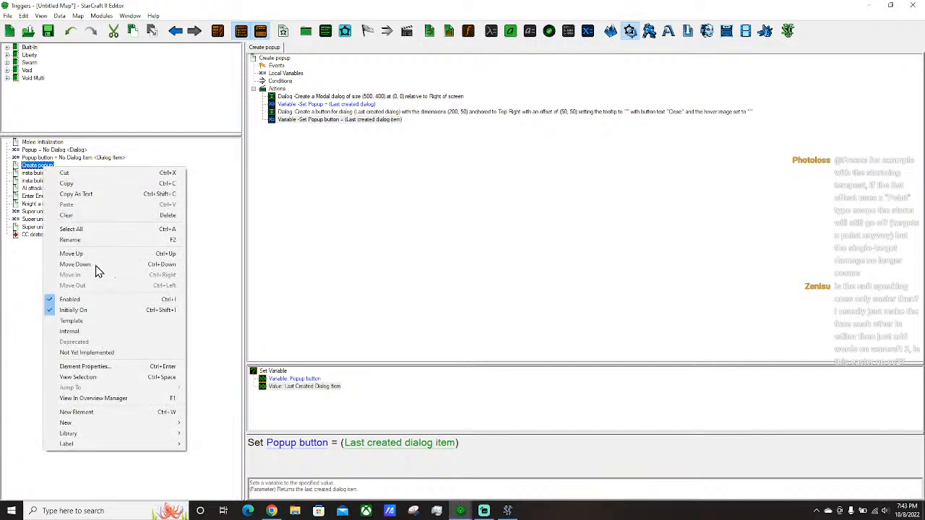
mouse_move(115, 422)
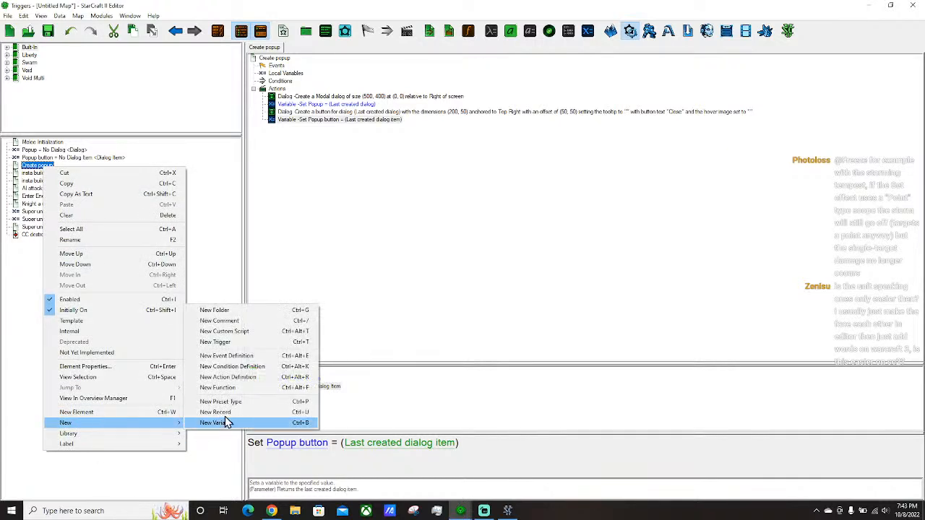
click(221, 342)
text(Close Popup)
key(Return)
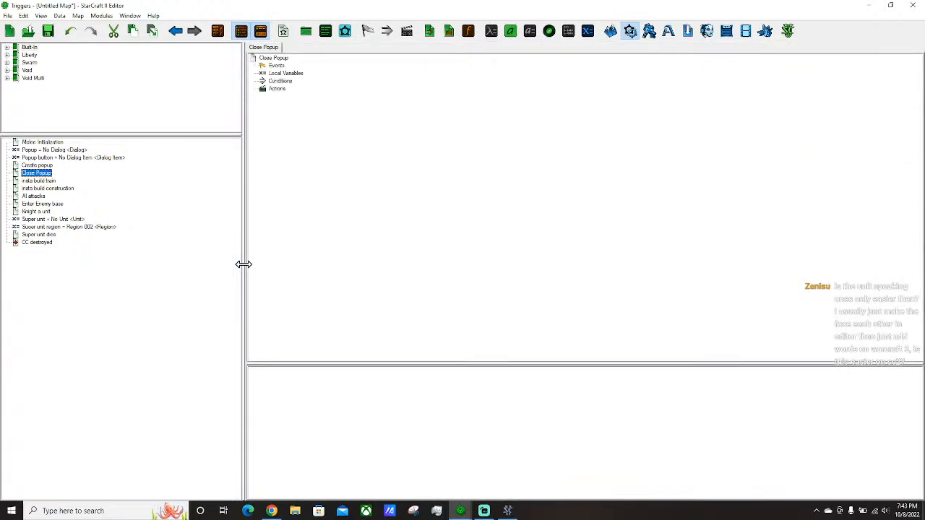
Search the events for "dialog" and add a Dialog Item Is Used event to the Close Popup trigger
click(300, 186)
key(ctrl+e)
text(dialog)
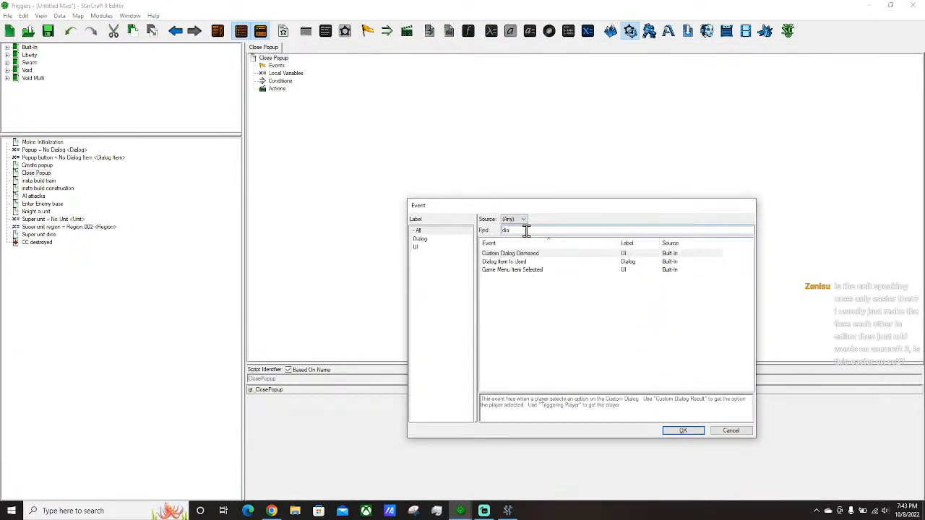
double_click(527, 262)
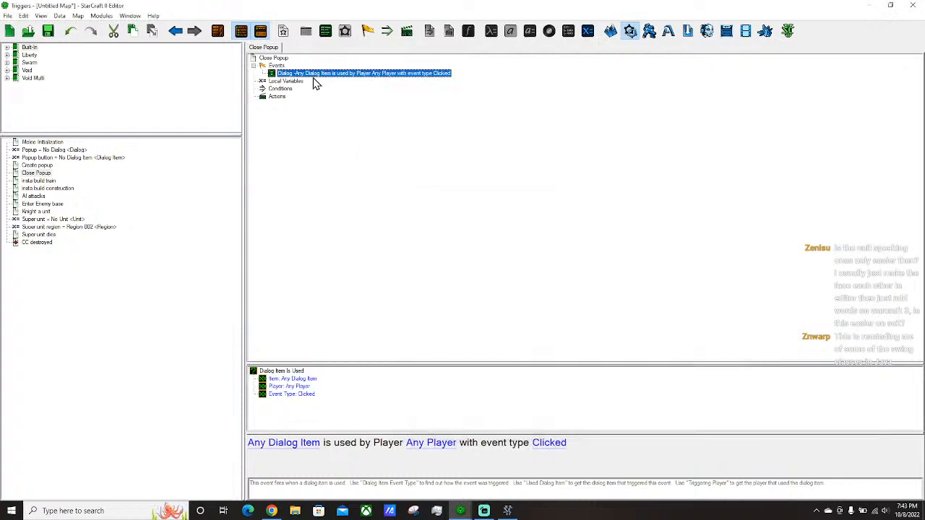
Add a Comparison condition to Close Popup that checks whether Used Dialog Item equals the Popup button variable
click(281, 89)
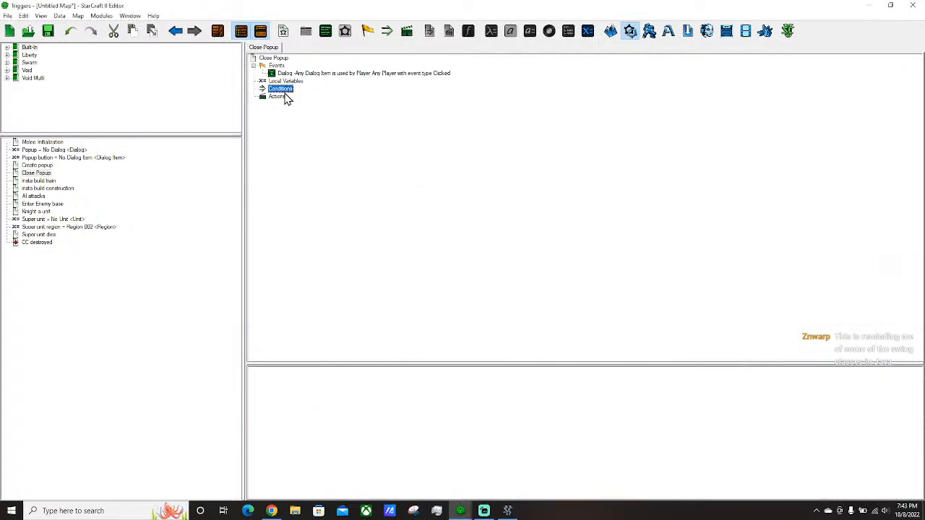
key(ctrl+d)
key(Return)
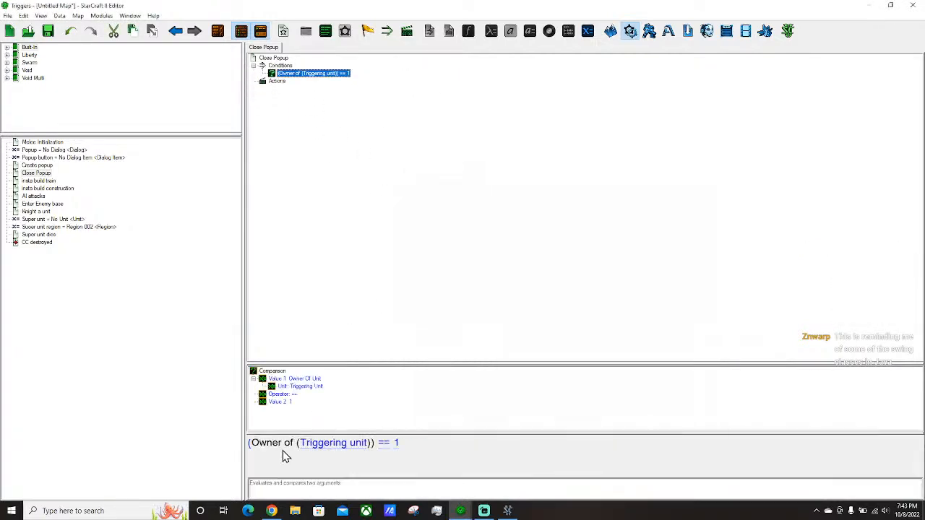
click(249, 448)
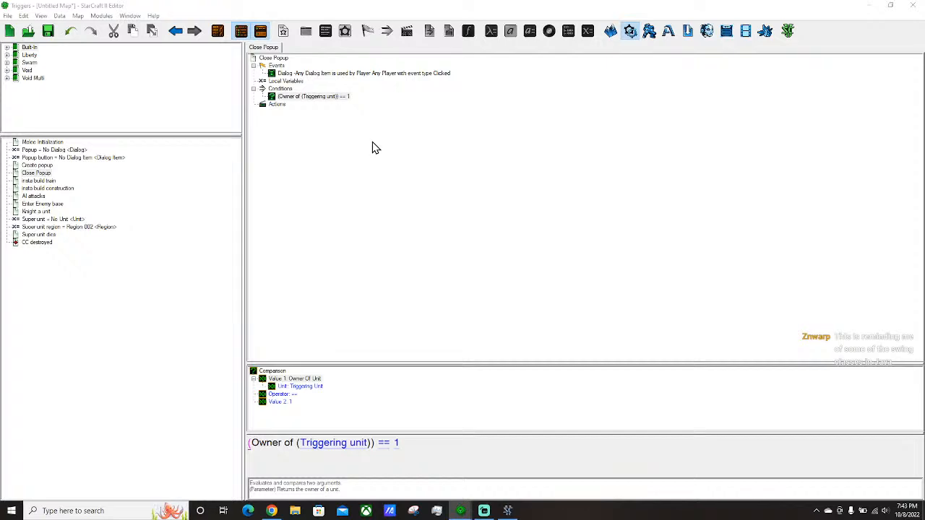
click(283, 81)
text(used dia)
key(Return)
click(355, 445)
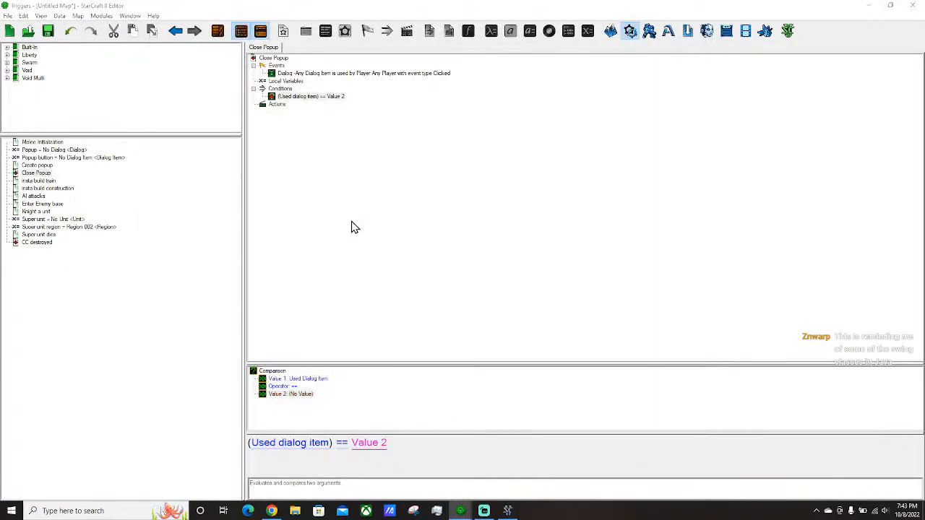
click(258, 107)
double_click(258, 107)
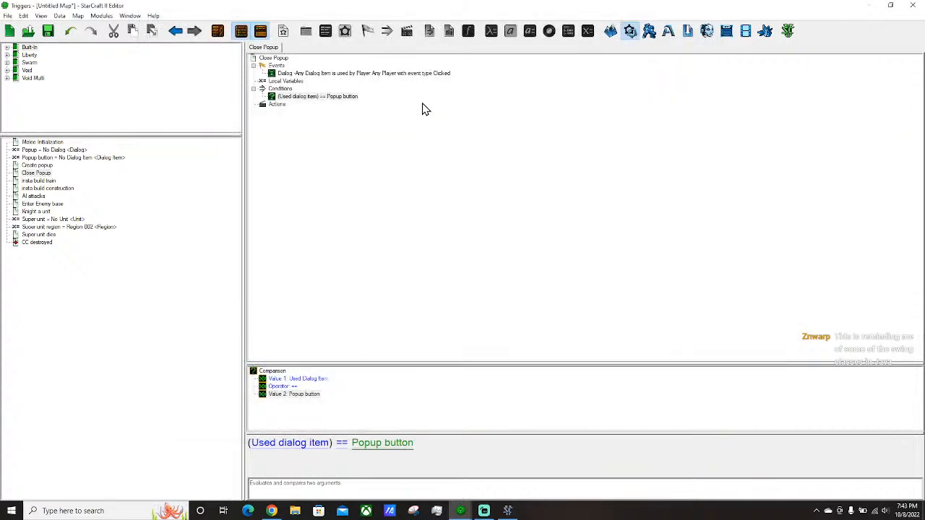
Search the actions for "hide" and add a Show/Hide Dialog action to the Close Popup trigger
click(269, 105)
right_click(266, 104)
mouse_move(296, 328)
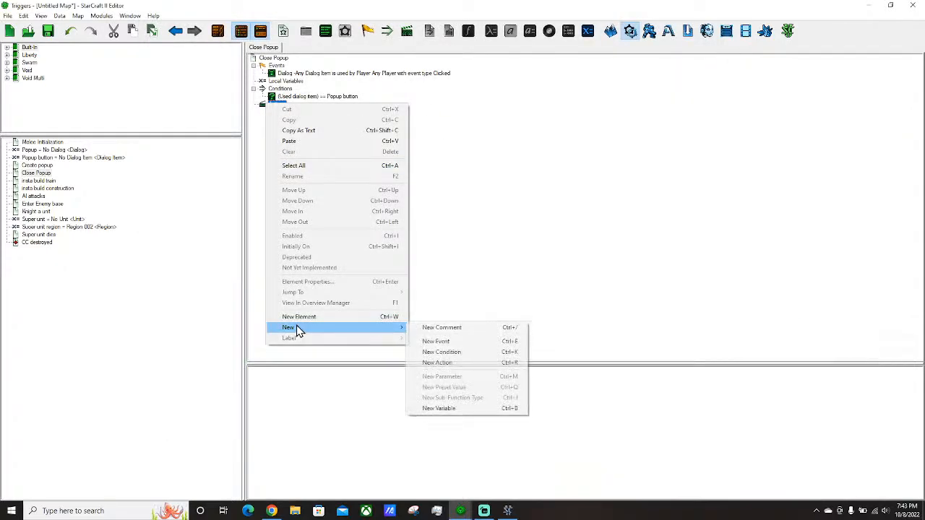
click(439, 365)
text(hide d)
double_click(531, 262)
Set the Show/Hide Dialog action to Hide and its dialog to the Popup variable
click(262, 443)
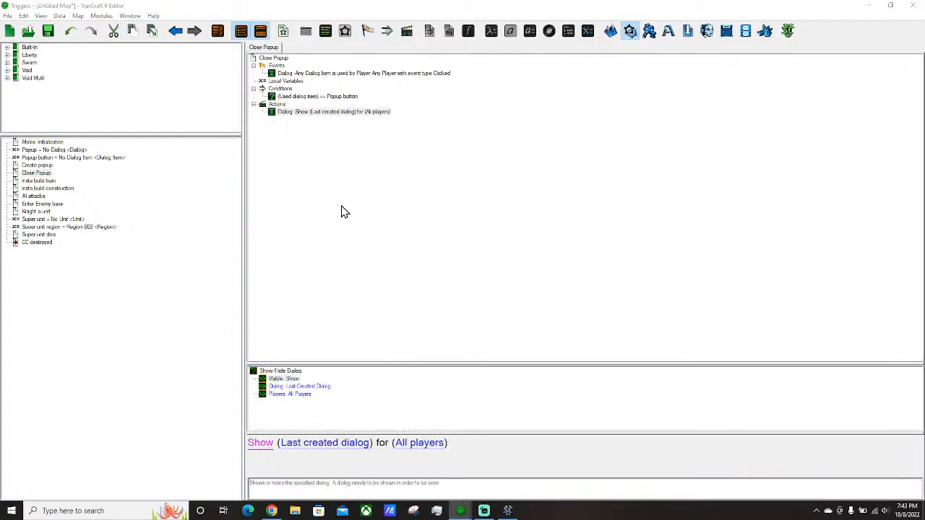
double_click(217, 120)
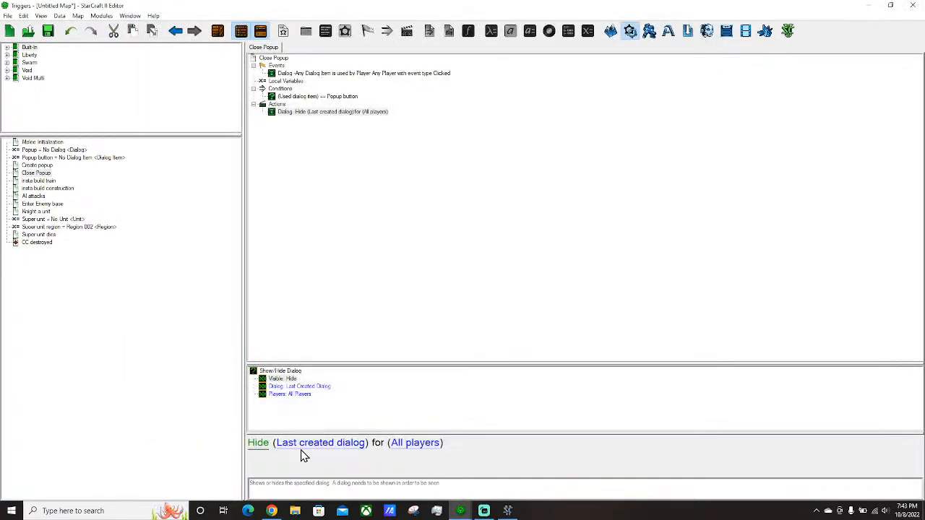
click(344, 443)
click(236, 60)
double_click(231, 110)
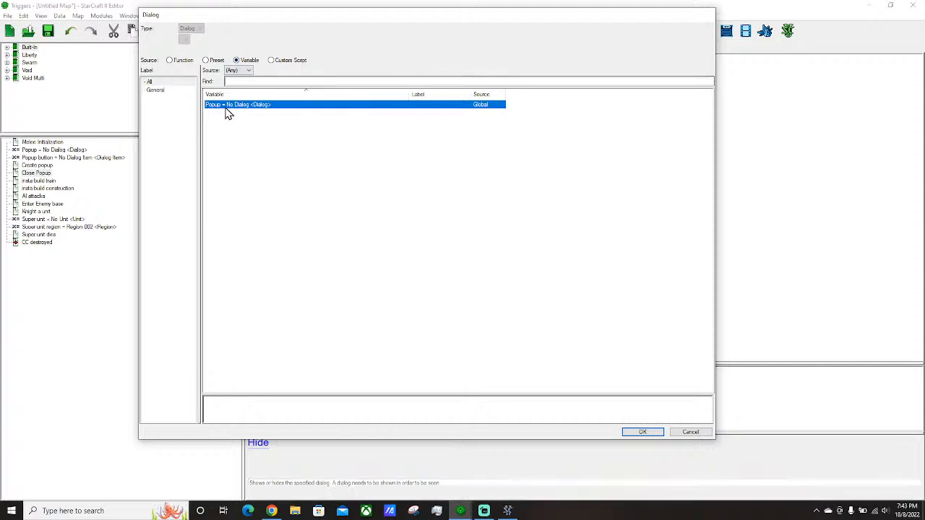
Copy the Show/Hide Dialog action from Close Popup into the Create popup trigger after Set Popup, and set it to Show
click(307, 112)
click(36, 165)
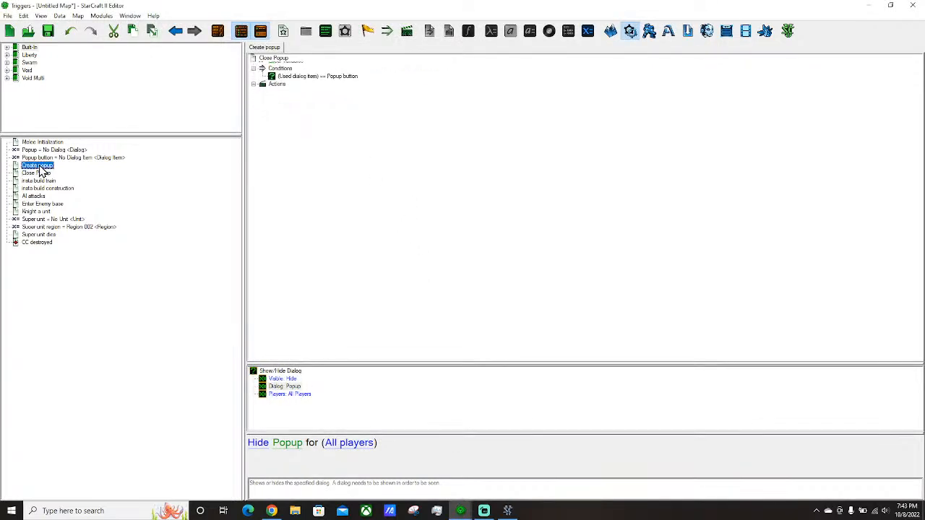
click(309, 97)
key(ctrl+v)
click(258, 443)
double_click(213, 104)
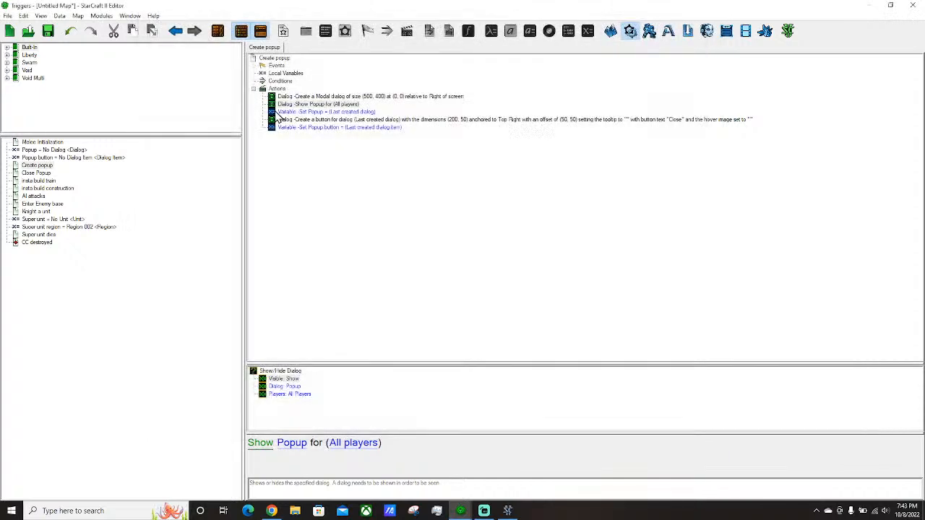
Test the map, dismiss the popup with its Close button, and return to the trigger editor
click(787, 31)
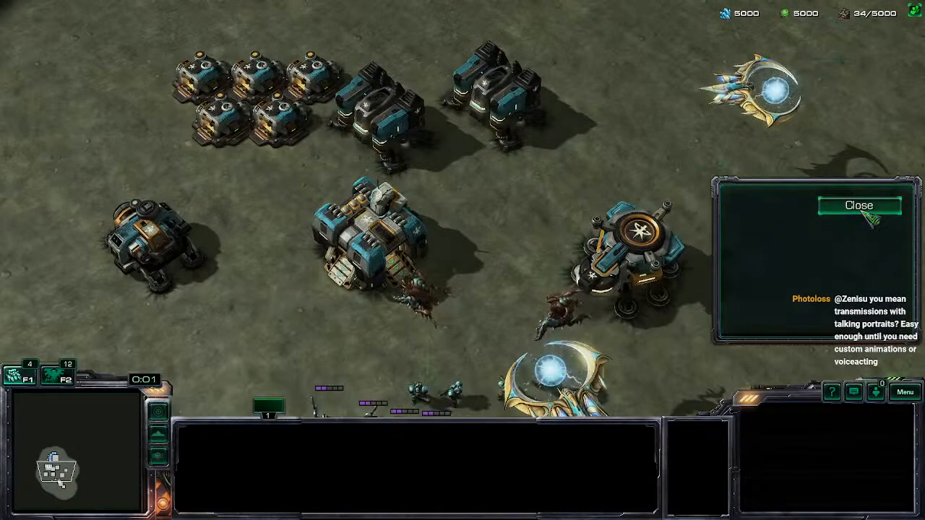
click(859, 206)
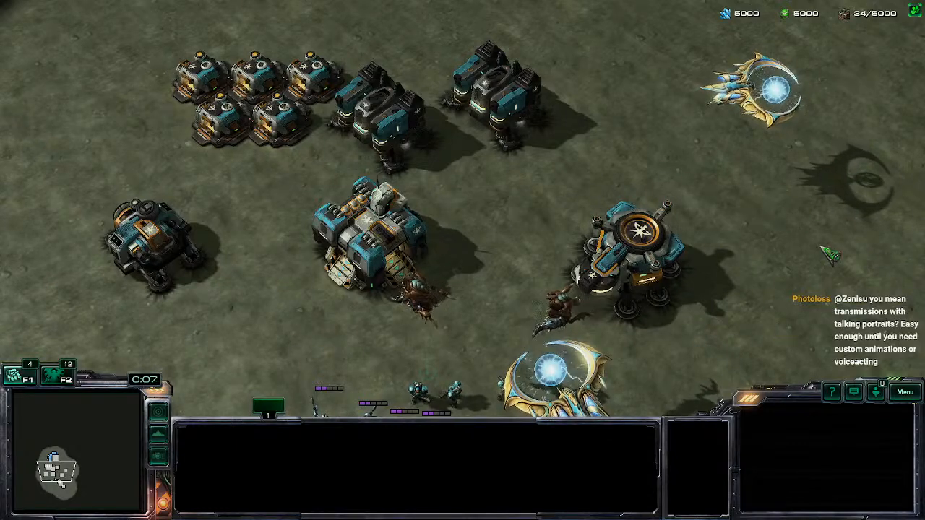
click(904, 392)
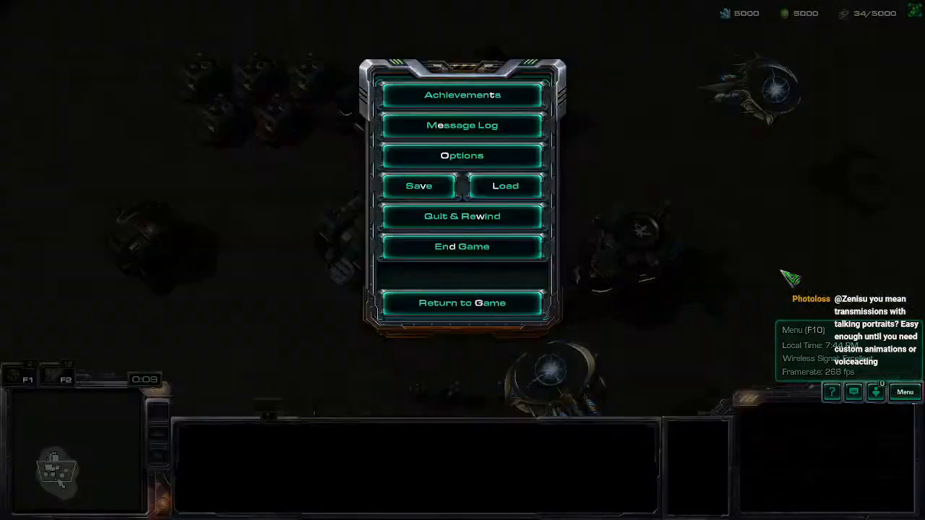
key(alt+Tab)
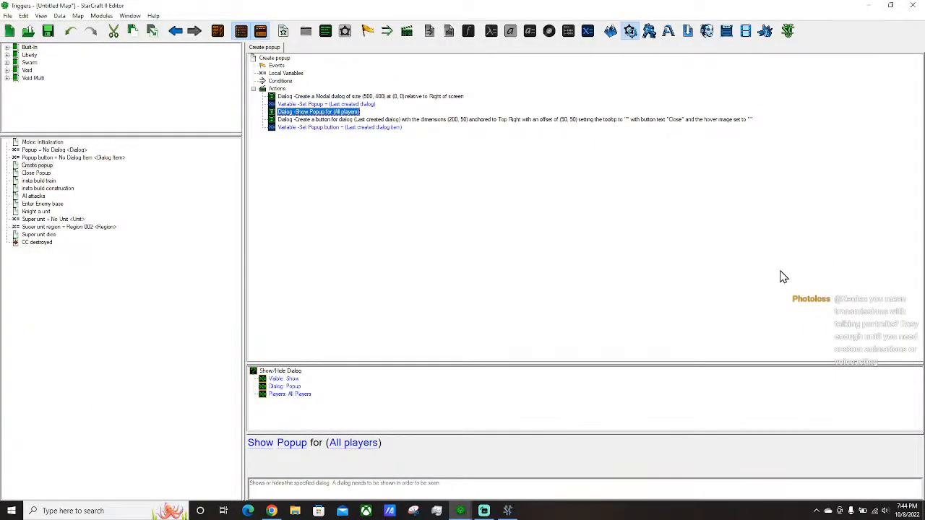